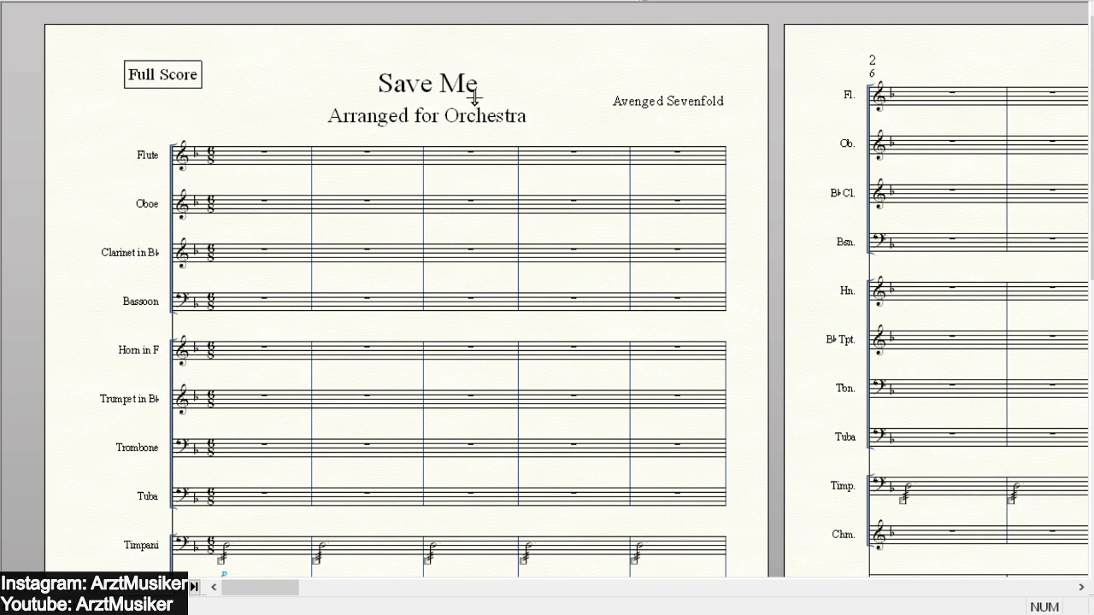
- Look through the full score from the title page to the empty measures on page 10
scroll(945, 461, down, 3)
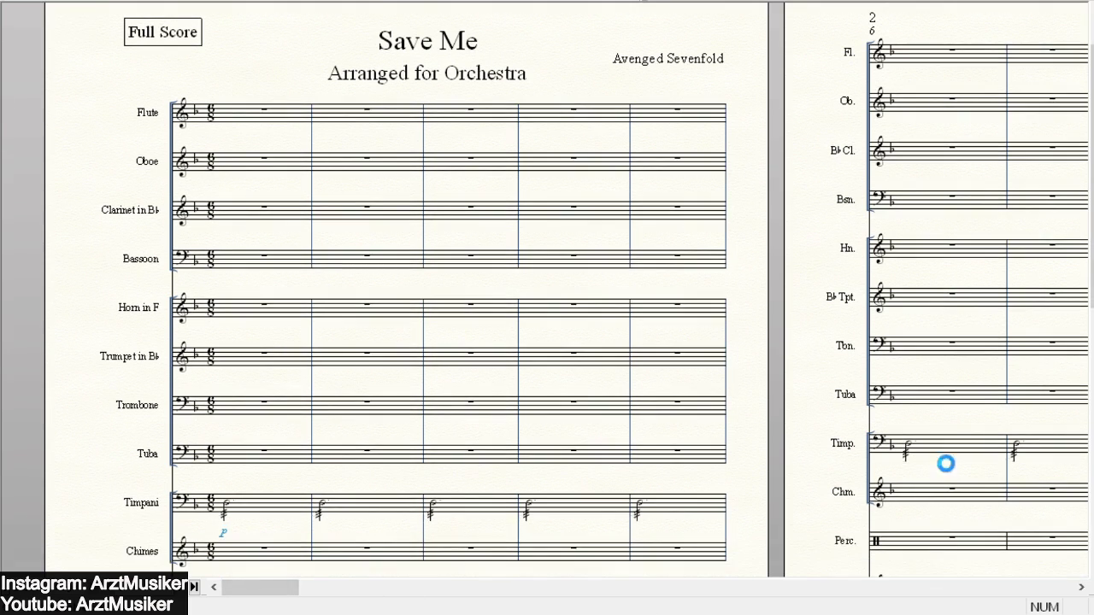
scroll(670, 367, up, 1)
scroll(738, 371, down, 5)
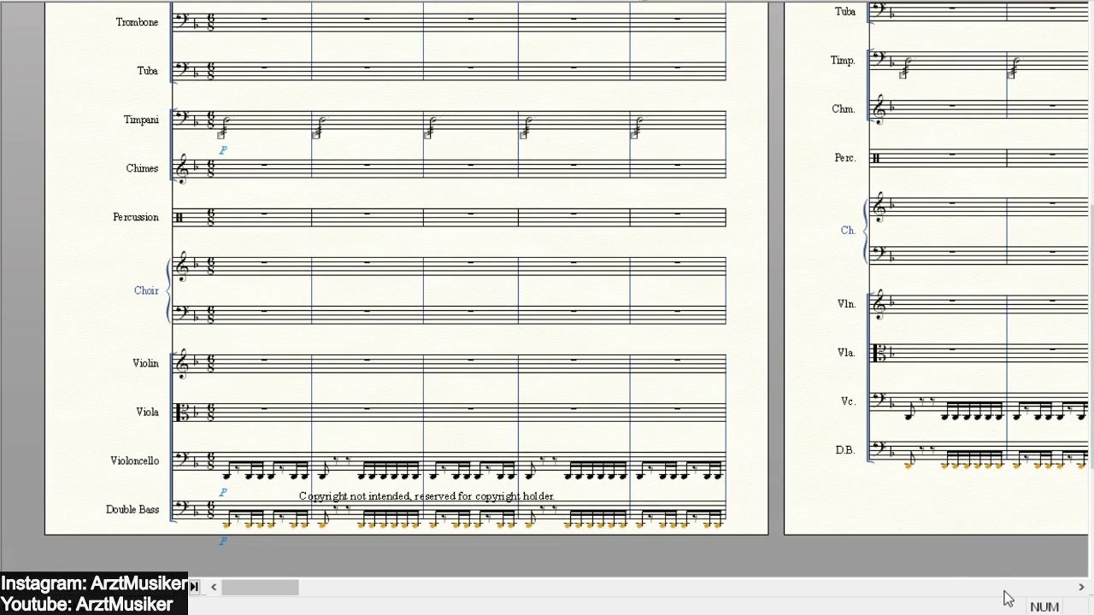
click(1004, 587)
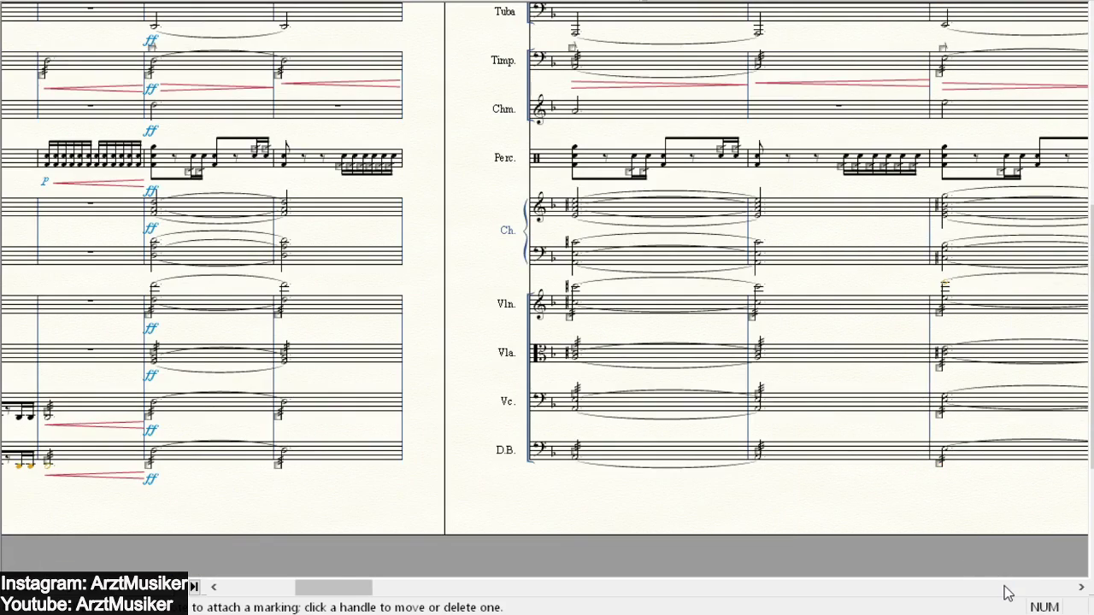
click(1003, 584)
click(1001, 584)
click(1002, 583)
scroll(730, 394, up, 3)
scroll(730, 394, up, 5)
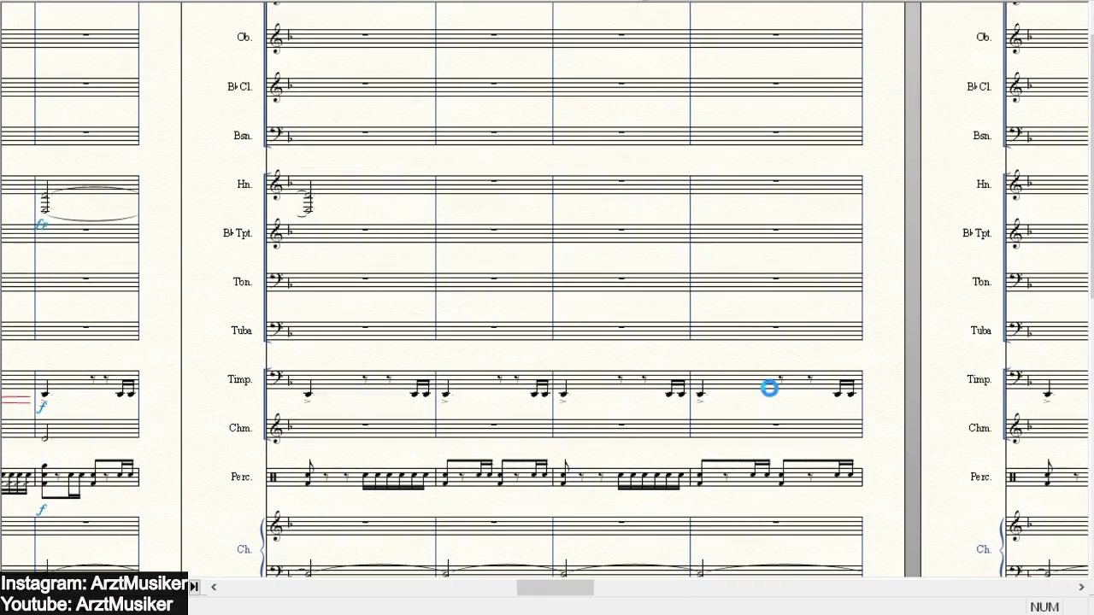
scroll(885, 433, down, 3)
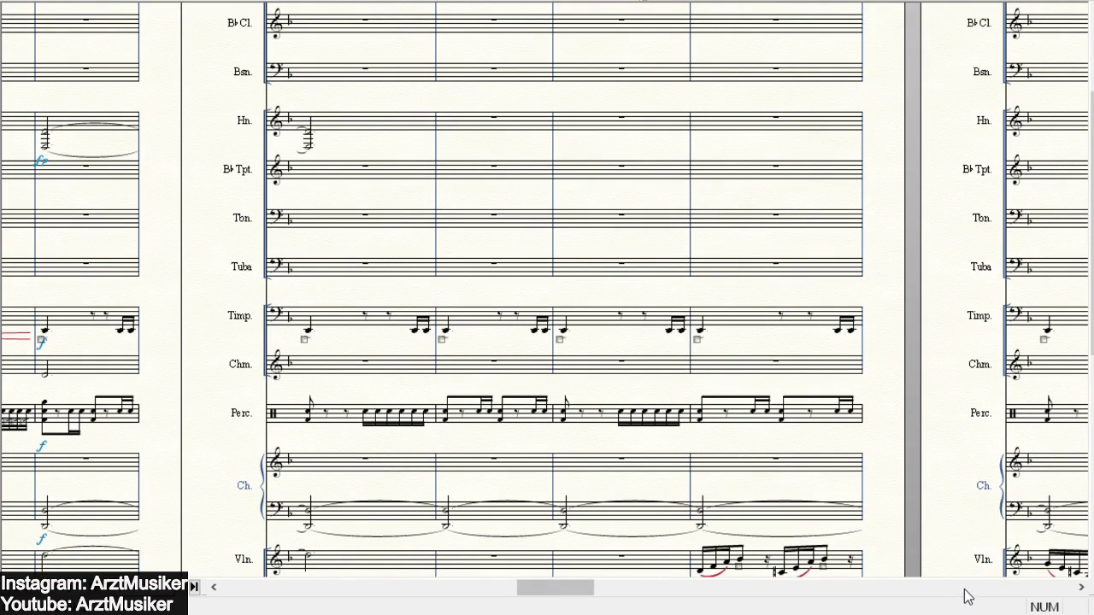
click(971, 587)
scroll(833, 299, up, 3)
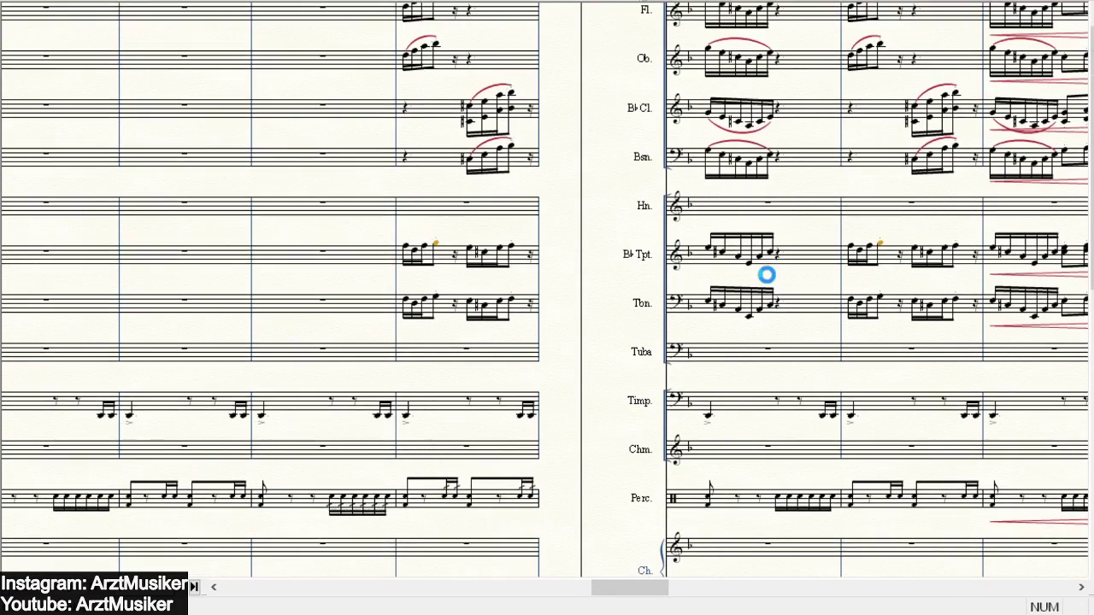
scroll(772, 235, down, 1)
scroll(854, 324, up, 1)
scroll(969, 405, down, 1)
scroll(995, 436, up, 1)
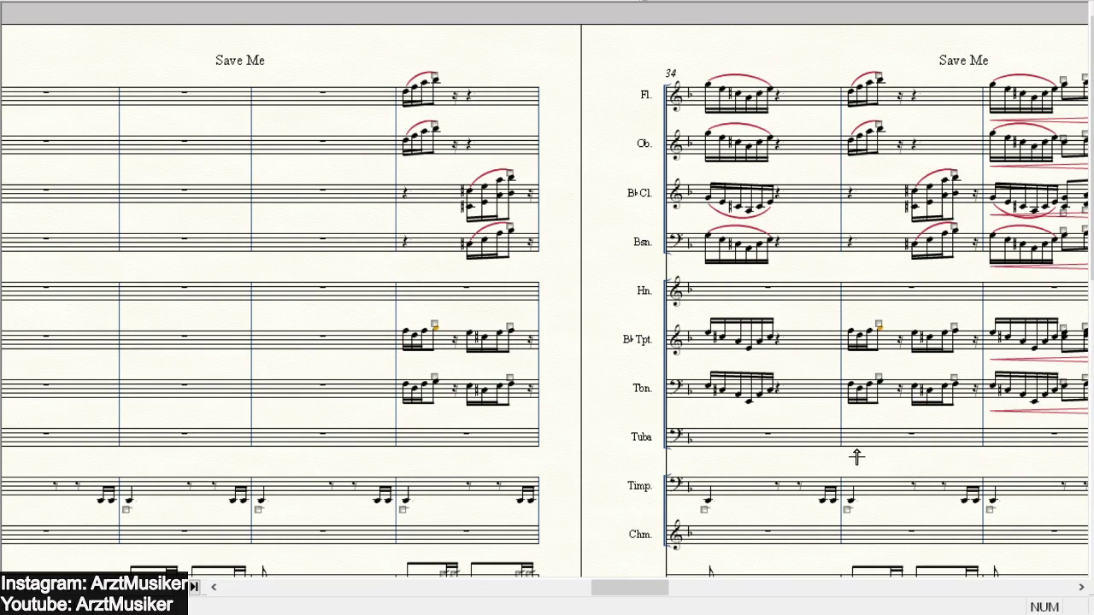
click(880, 588)
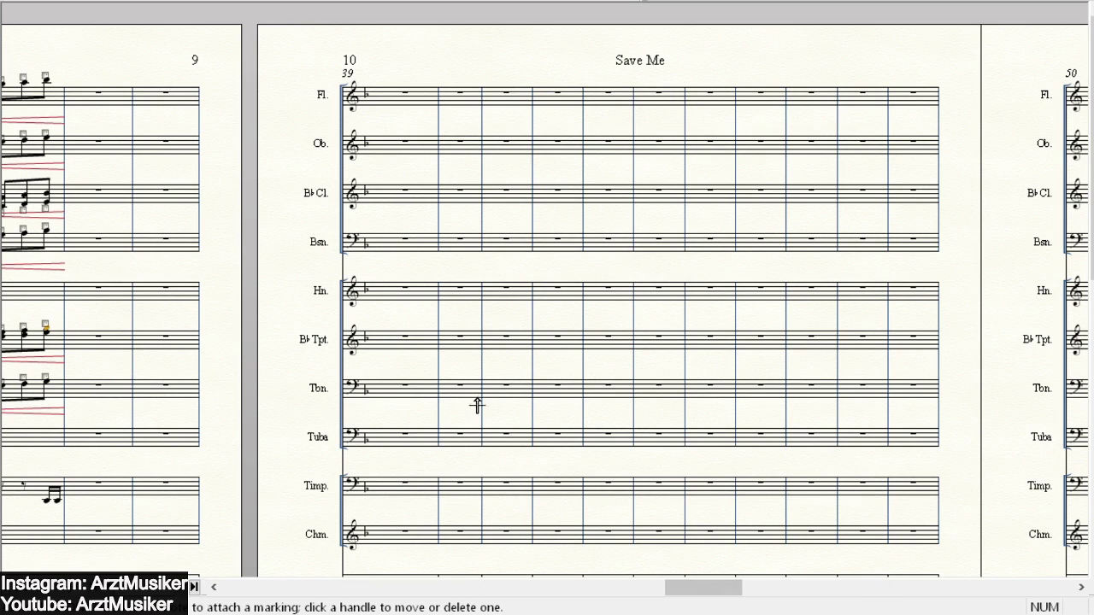
scroll(477, 405, down, 1)
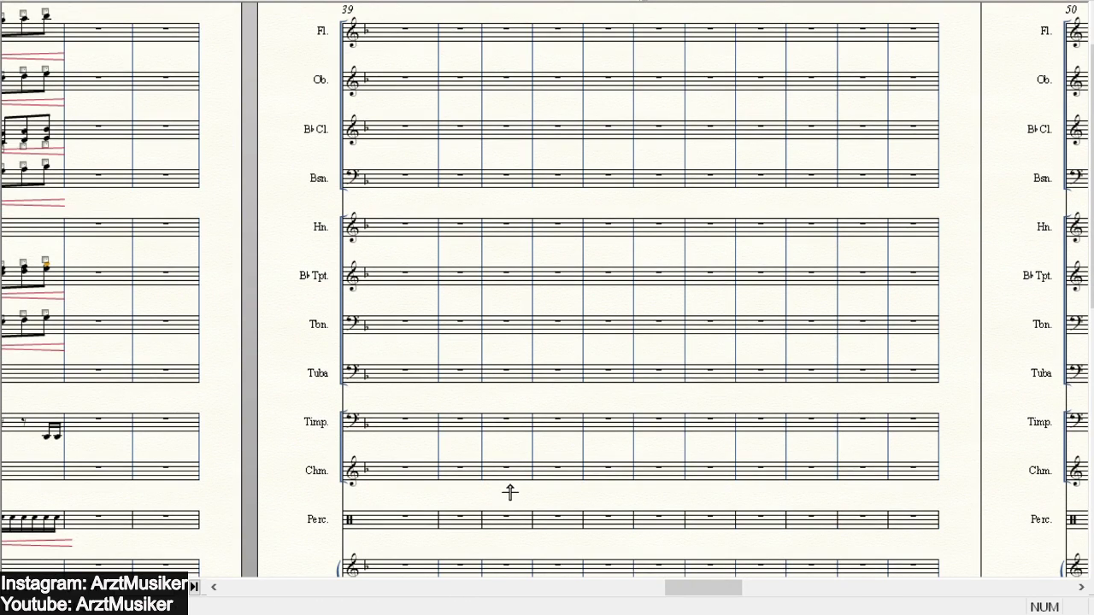
- Examine every instrument's part in measures 34 to 36, where the written music ends
click(216, 588)
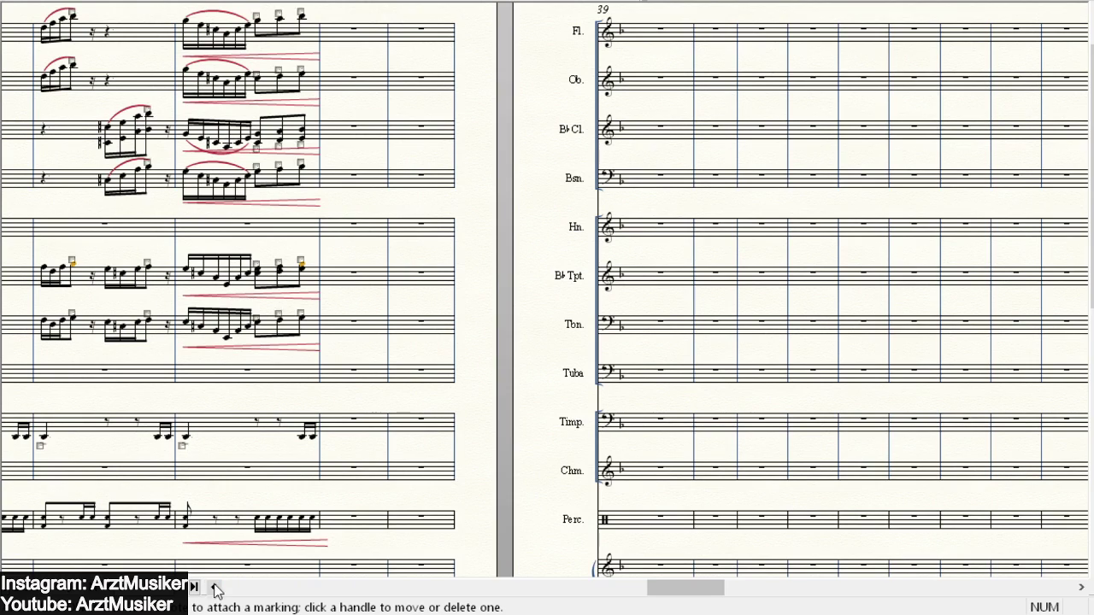
scroll(580, 307, down, 1)
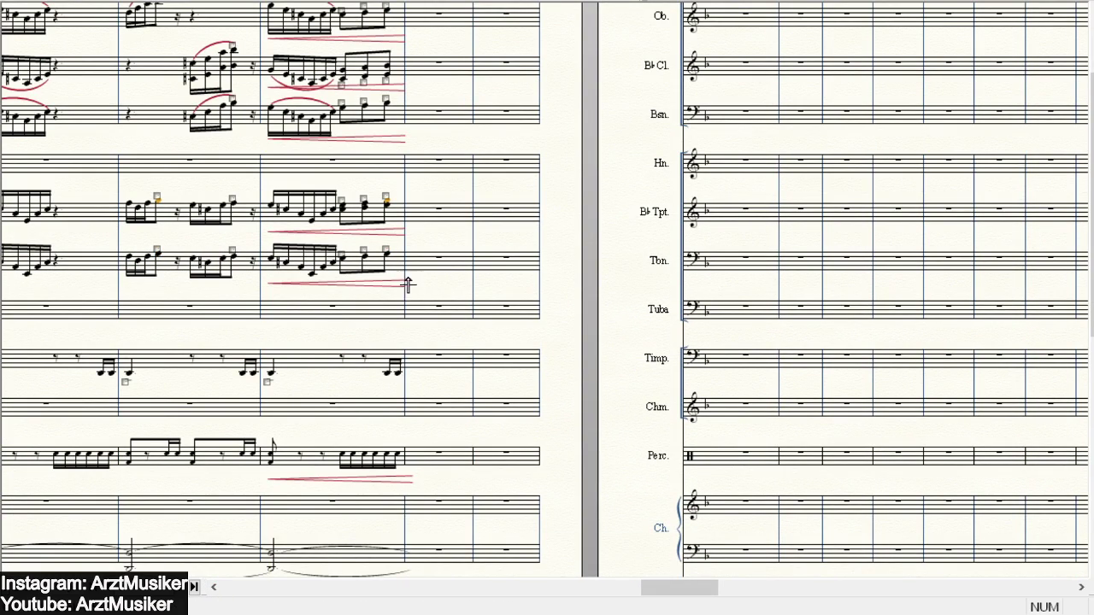
scroll(655, 218, down, 4)
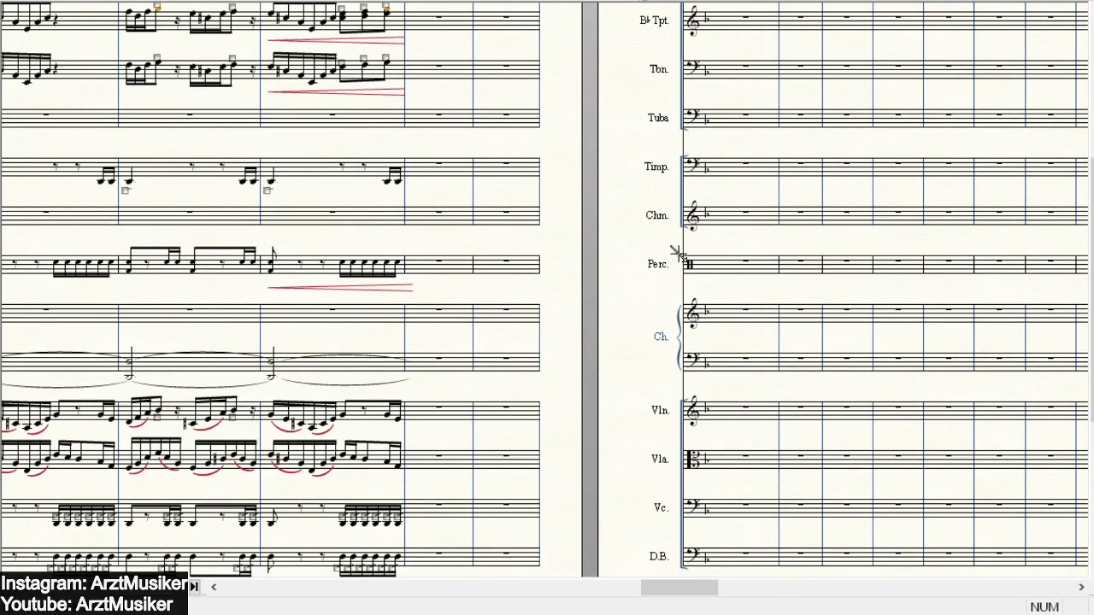
scroll(464, 333, down, 1)
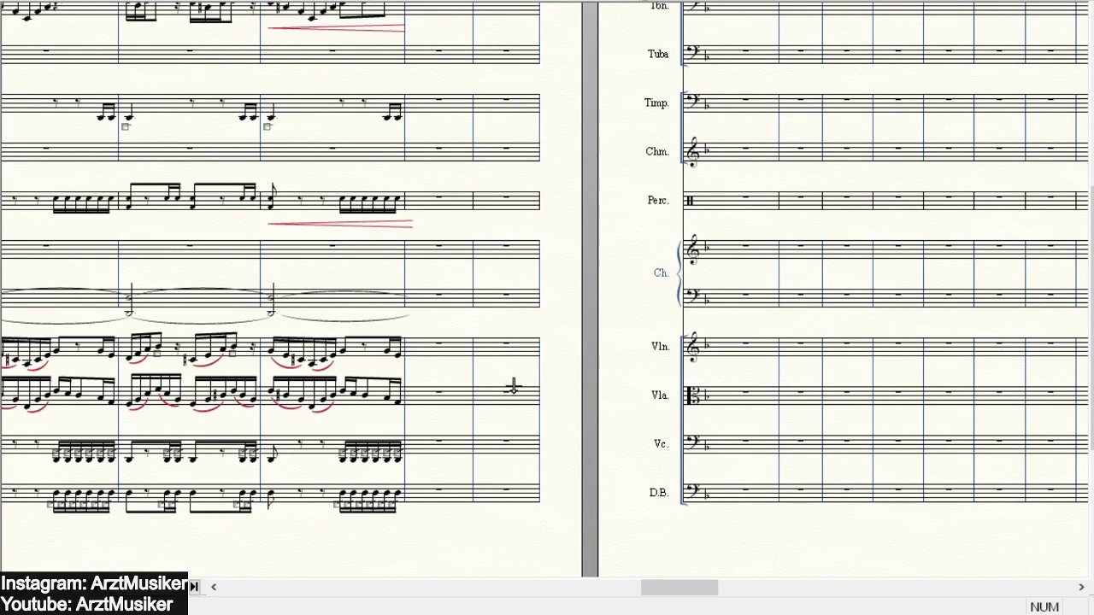
scroll(508, 376, up, 5)
scroll(530, 256, up, 3)
scroll(625, 217, down, 3)
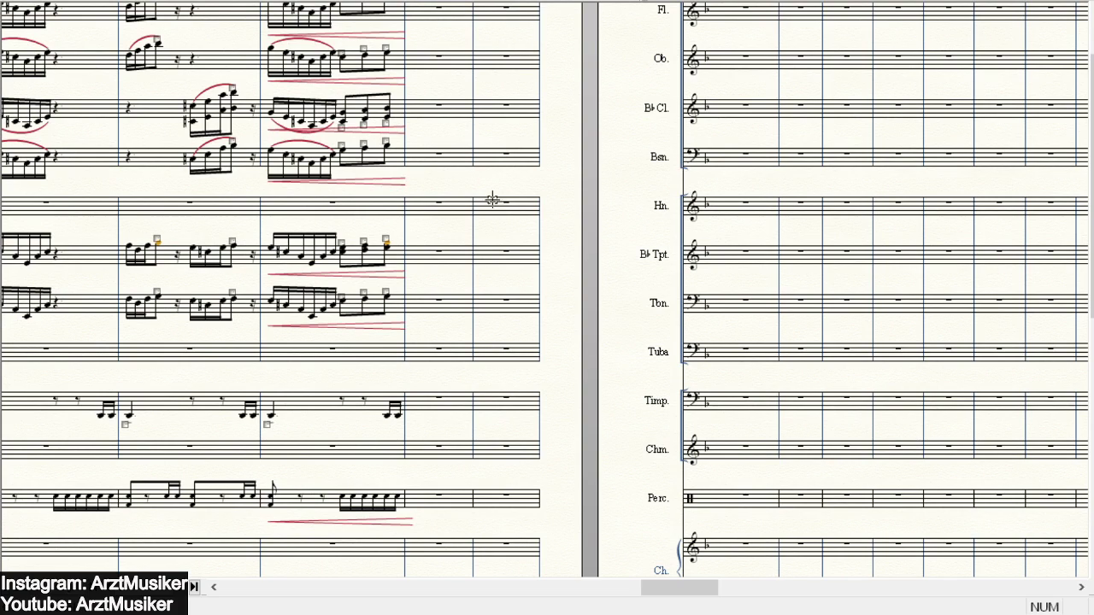
scroll(773, 299, up, 3)
scroll(774, 261, down, 6)
scroll(529, 251, down, 4)
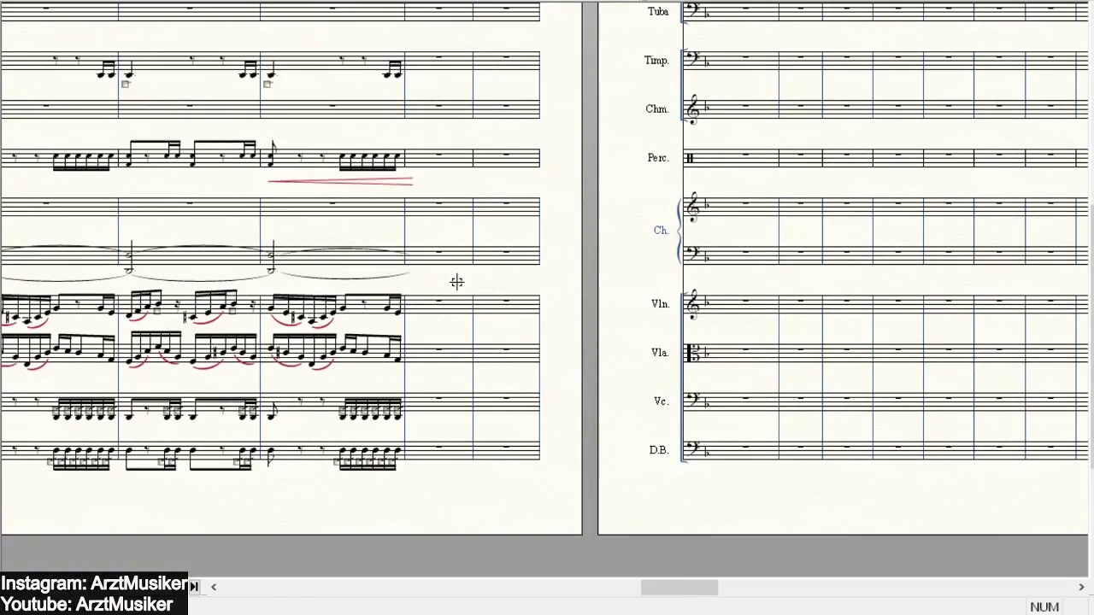
scroll(447, 227, up, 5)
scroll(450, 195, up, 2)
scroll(476, 183, down, 5)
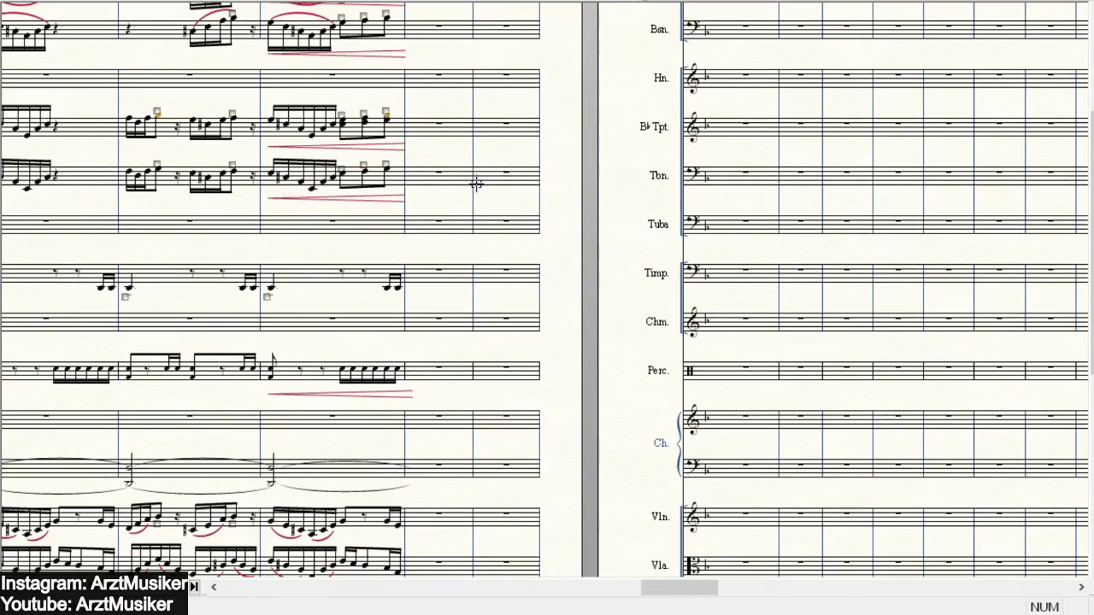
scroll(512, 239, up, 1)
scroll(522, 257, up, 3)
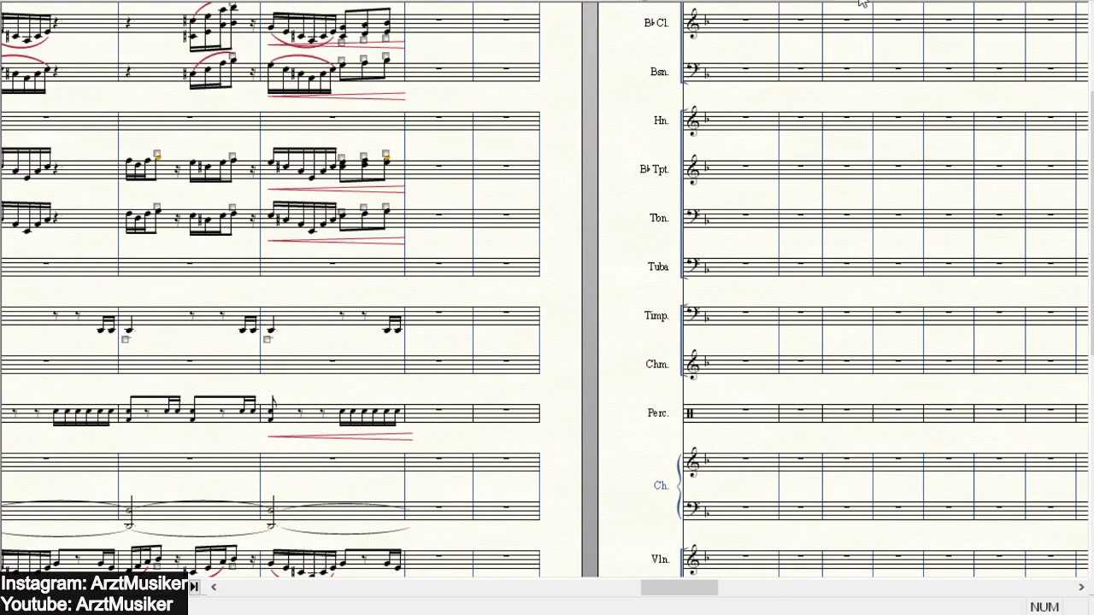
- Play the arrangement from its first page through the last written measures on page 9, and stop playback
click(803, 1)
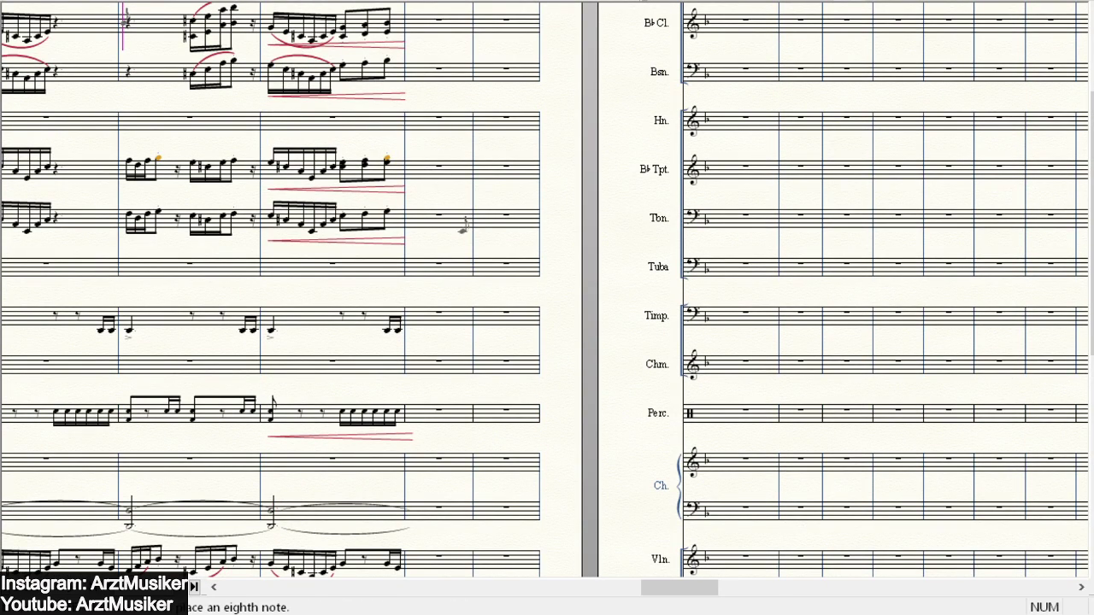
scroll(375, 469, up, 2)
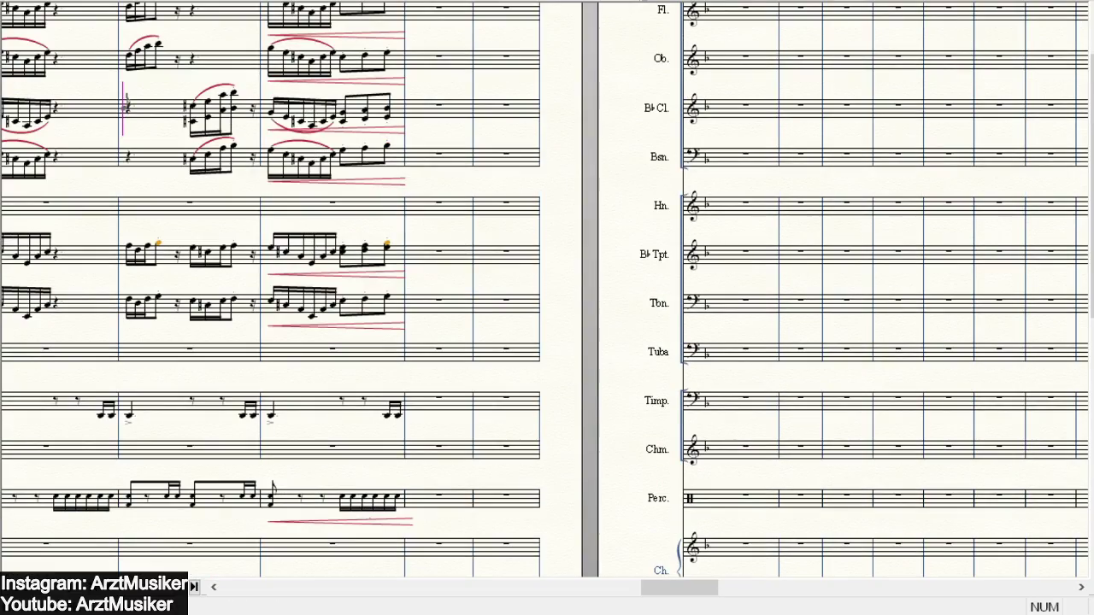
drag(650, 587, 213, 586)
scroll(196, 57, up, 2)
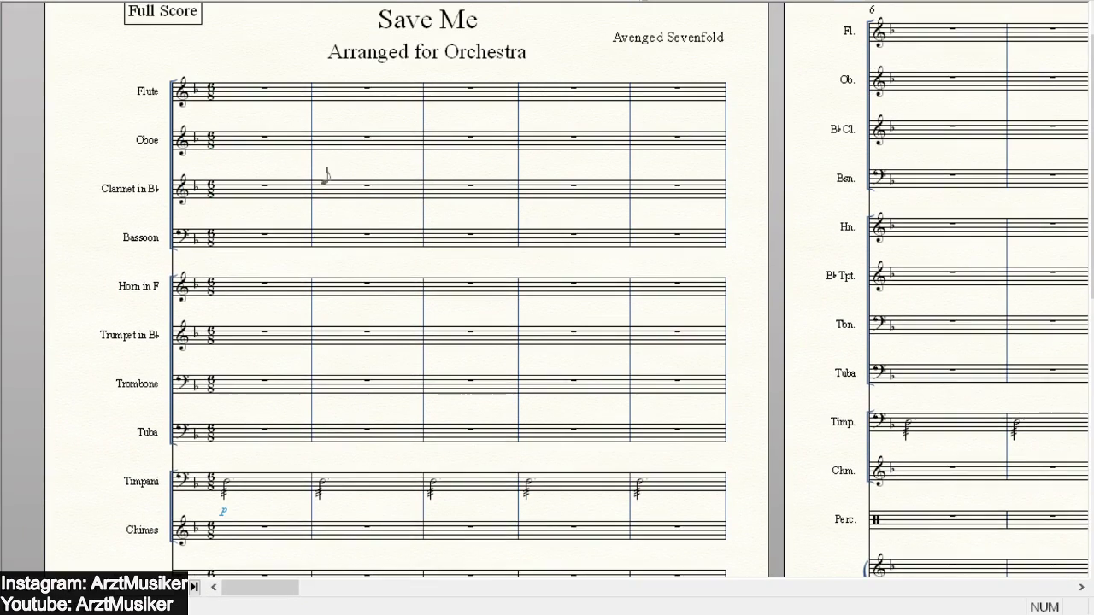
scroll(359, 106, down, 2)
scroll(401, 156, up, 2)
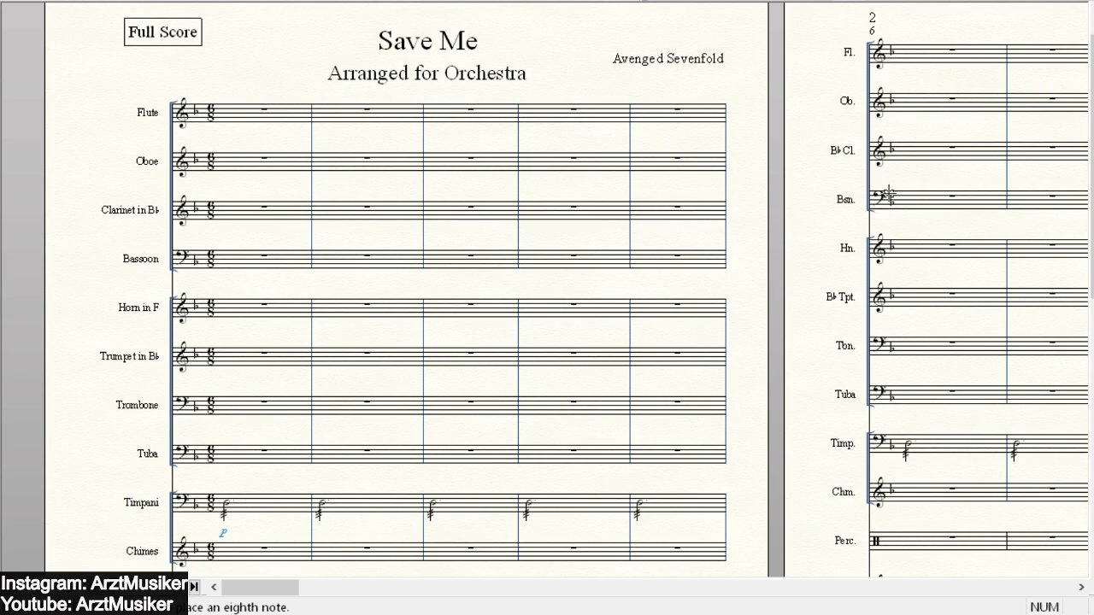
key(space)
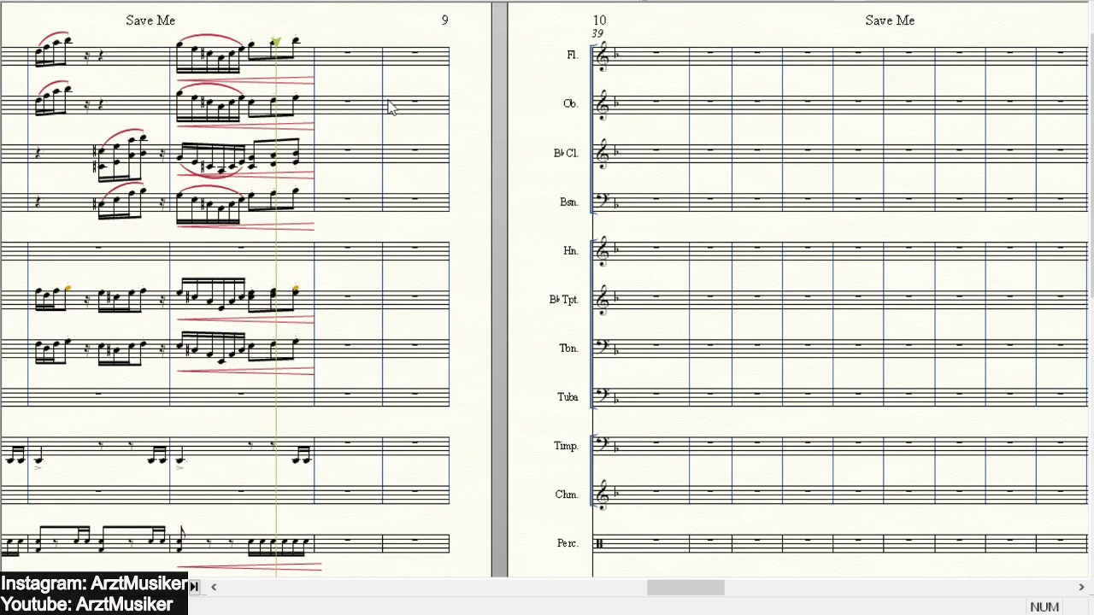
click(537, 134)
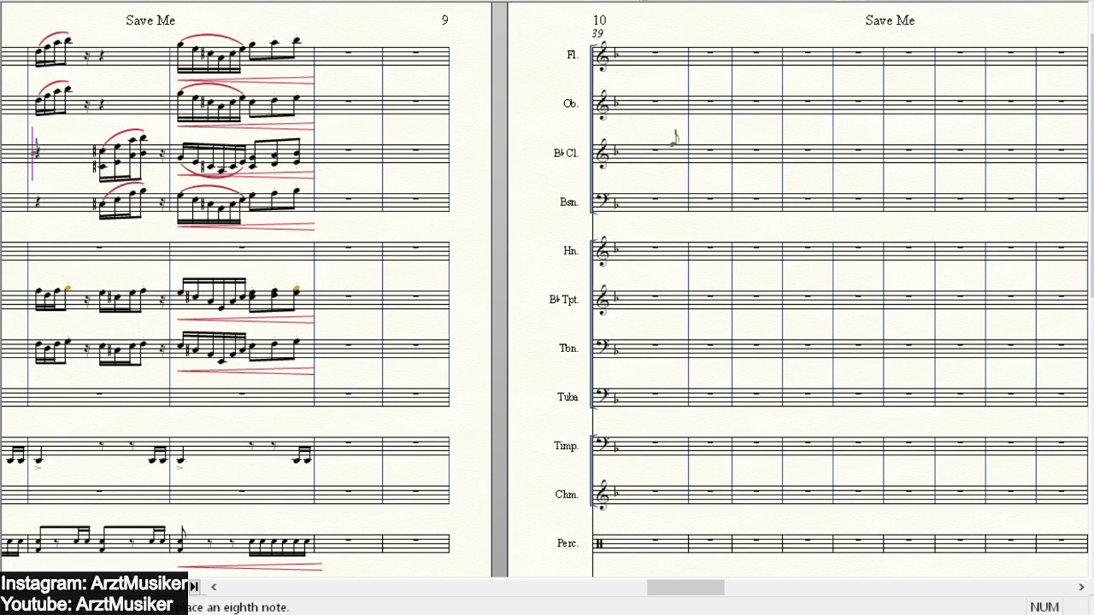
- Go back to page 2 and select the horn's fff dynamic in measure 9 with the Expression tool
scroll(595, 182, down, 1)
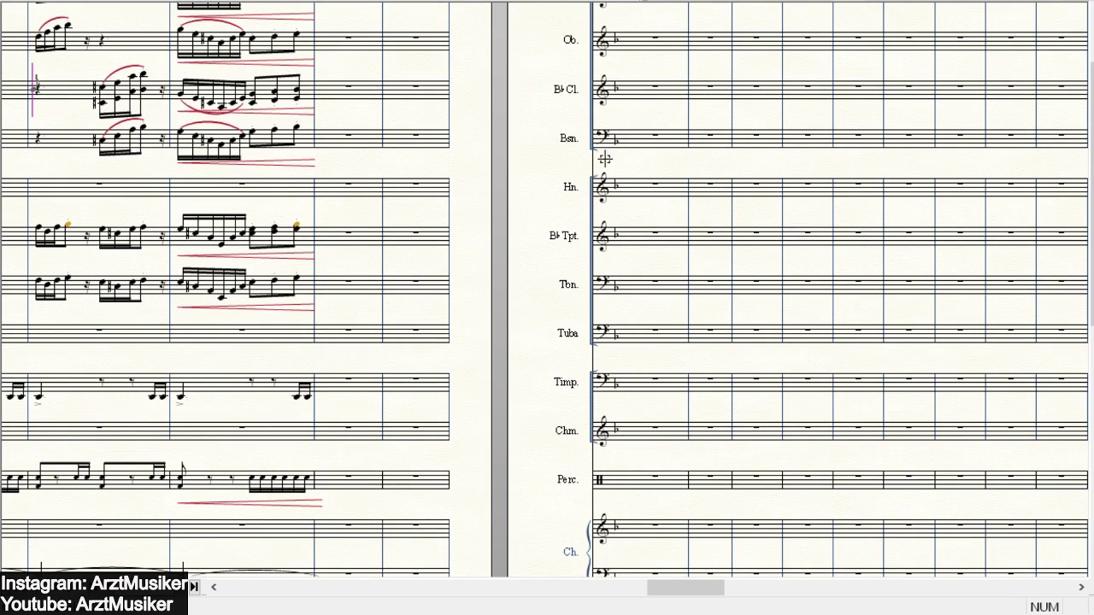
scroll(506, 174, down, 3)
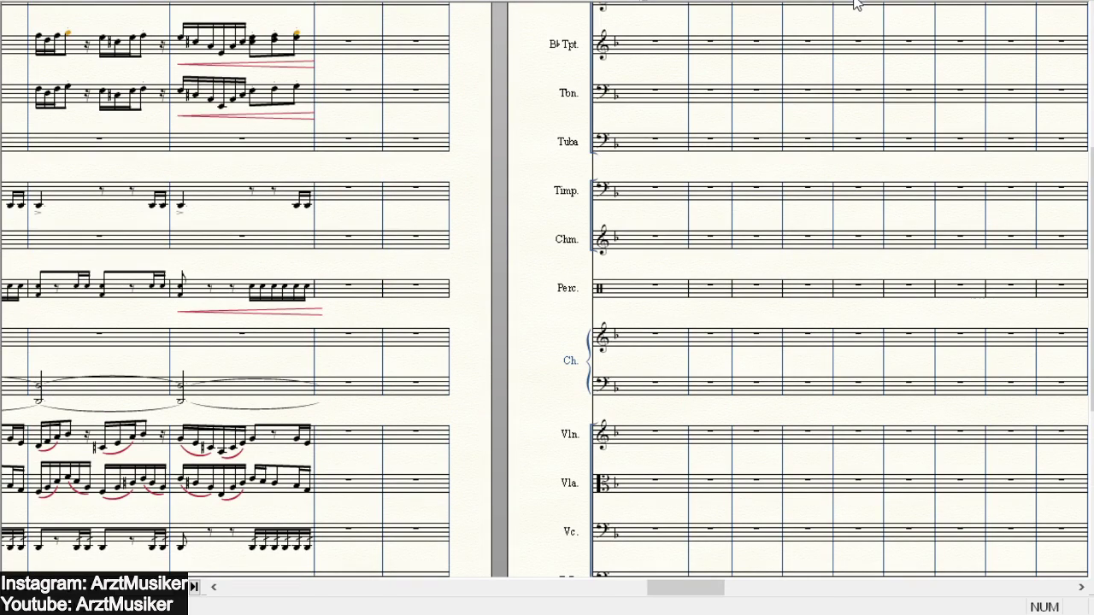
scroll(364, 92, up, 1)
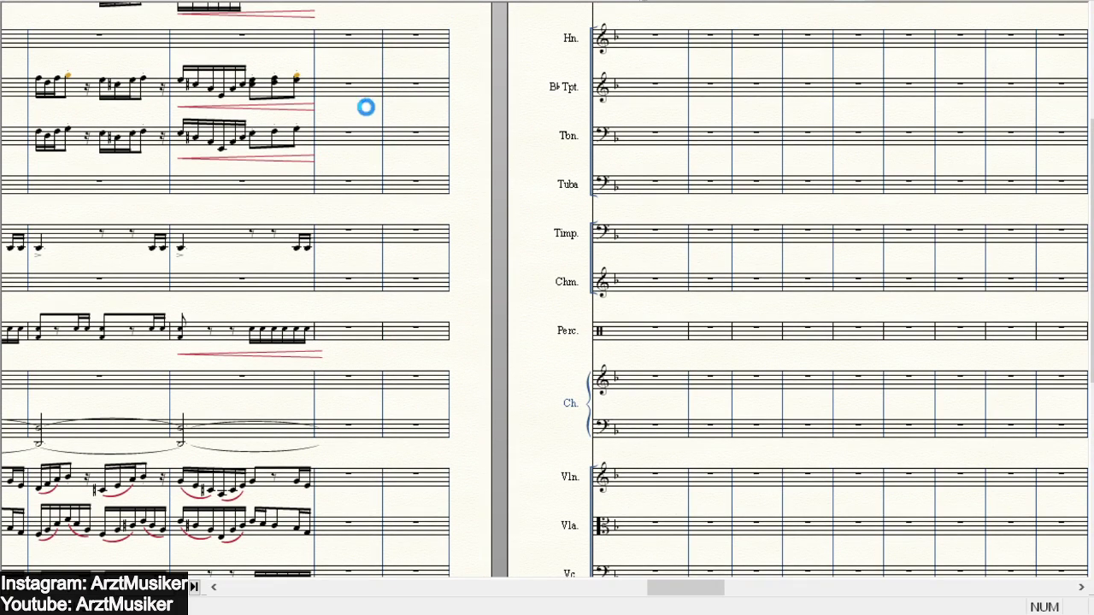
scroll(365, 107, up, 1)
drag(681, 592, 301, 586)
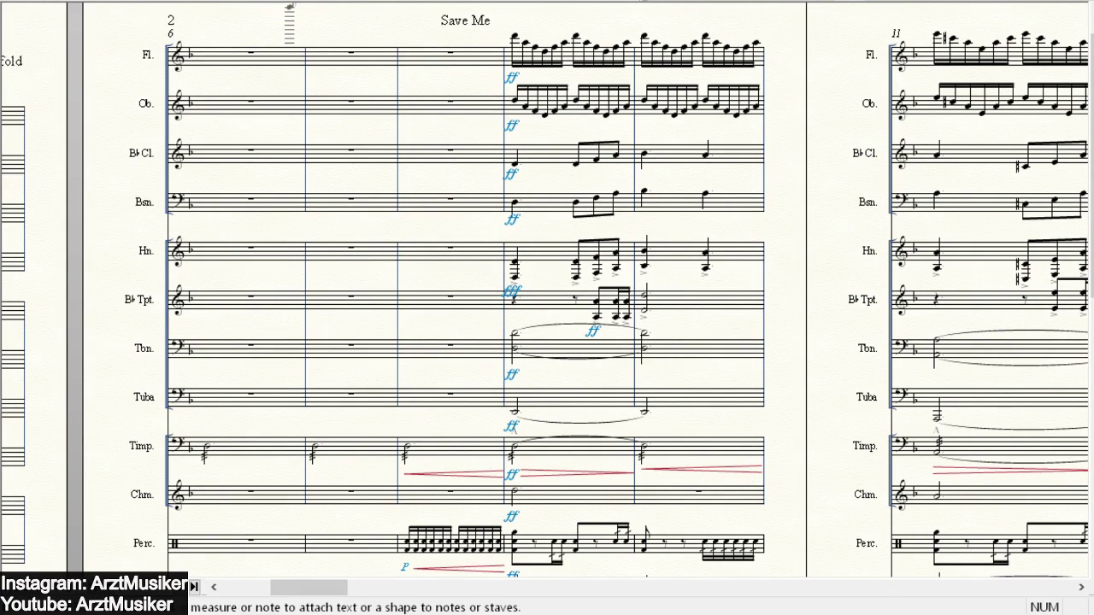
mouse_move(509, 293)
mouse_down()
mouse_move(510, 310)
mouse_move(511, 292)
mouse_up()
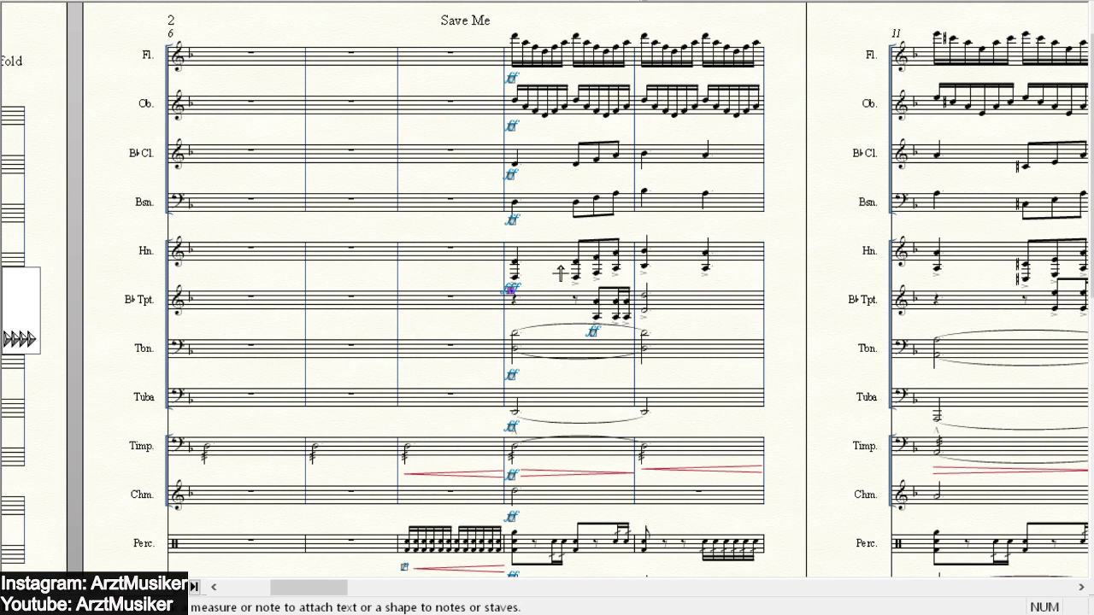
- Select the horn part from measure 9 through measure 12
scroll(671, 264, down, 3)
scroll(516, 206, up, 2)
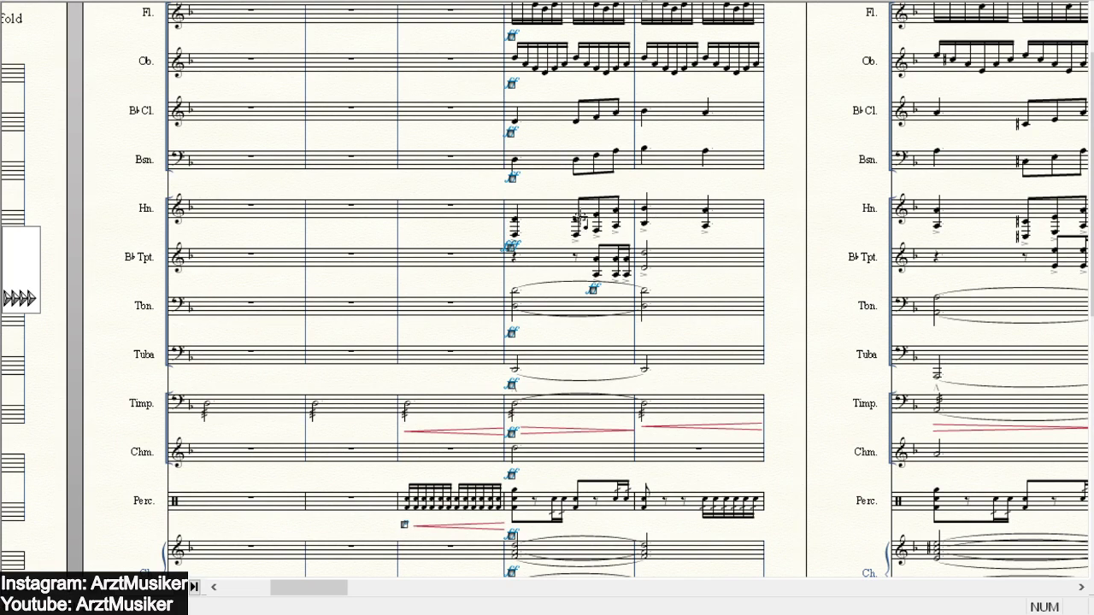
scroll(578, 214, up, 2)
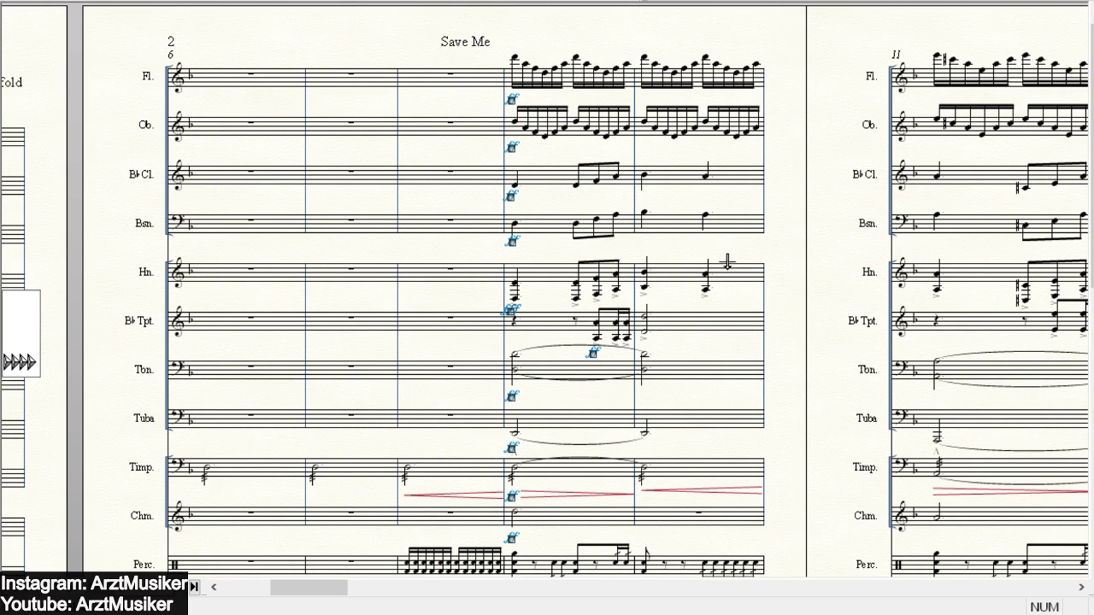
scroll(751, 247, down, 5)
scroll(662, 496, down, 2)
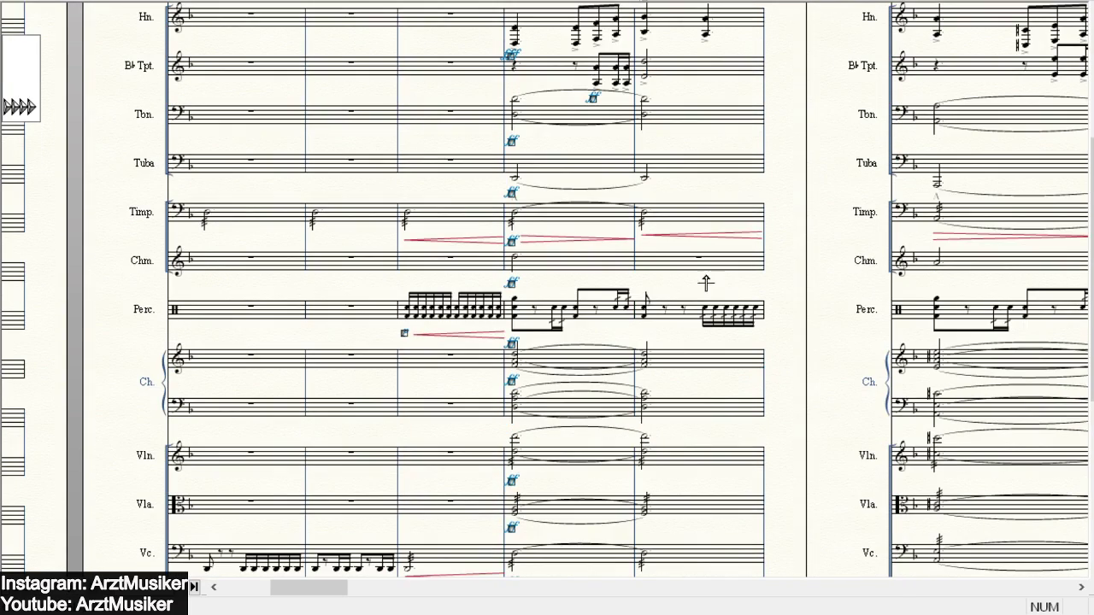
scroll(646, 276, up, 5)
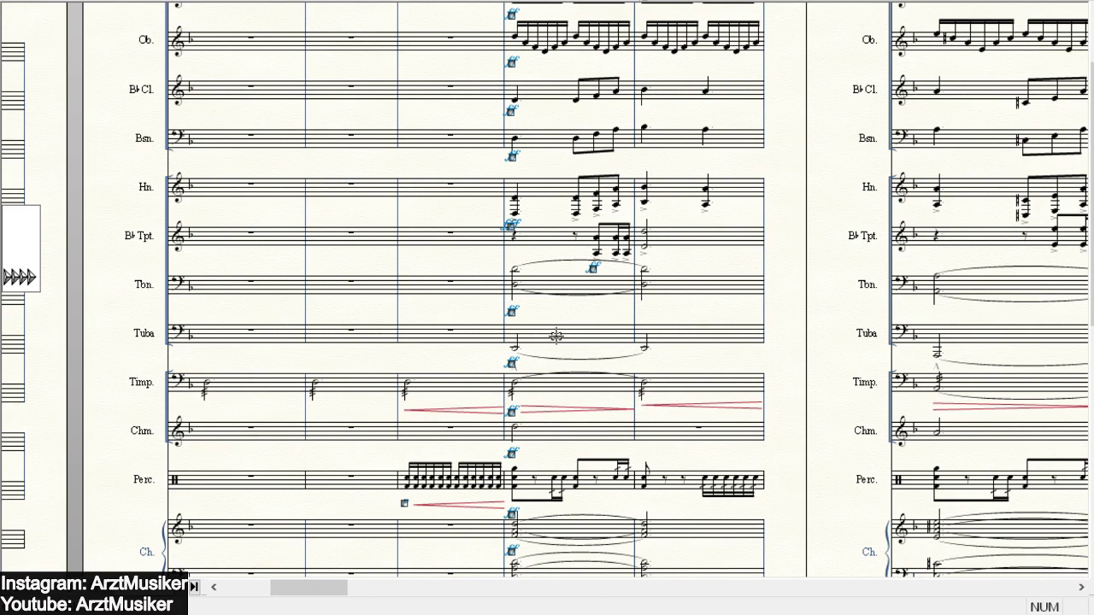
click(561, 195)
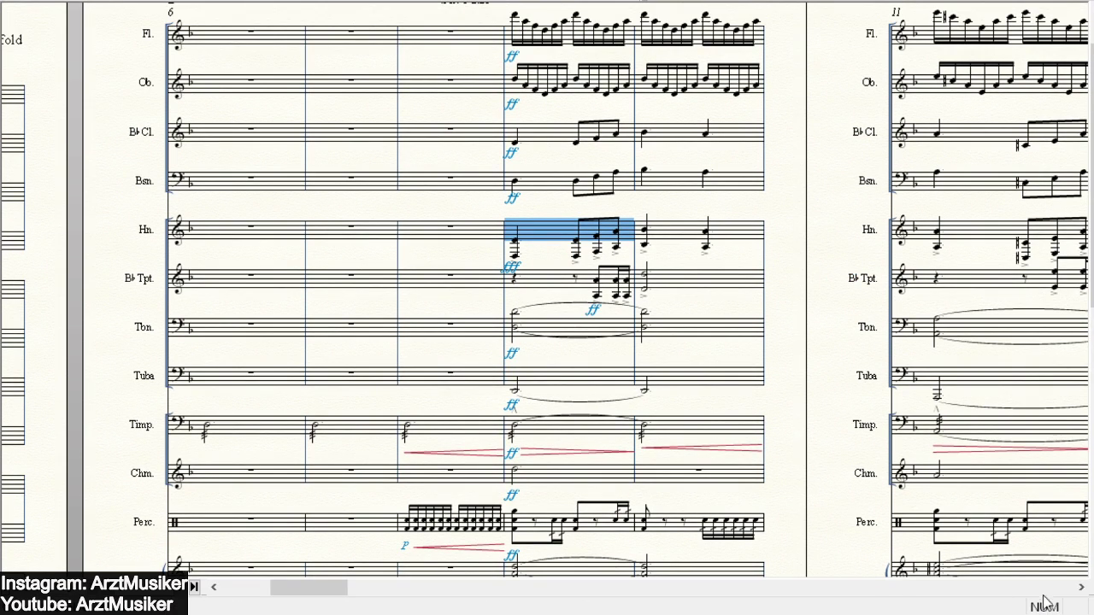
mouse_move(344, 588)
mouse_down()
mouse_move(376, 590)
mouse_move(360, 588)
mouse_up()
click(788, 245)
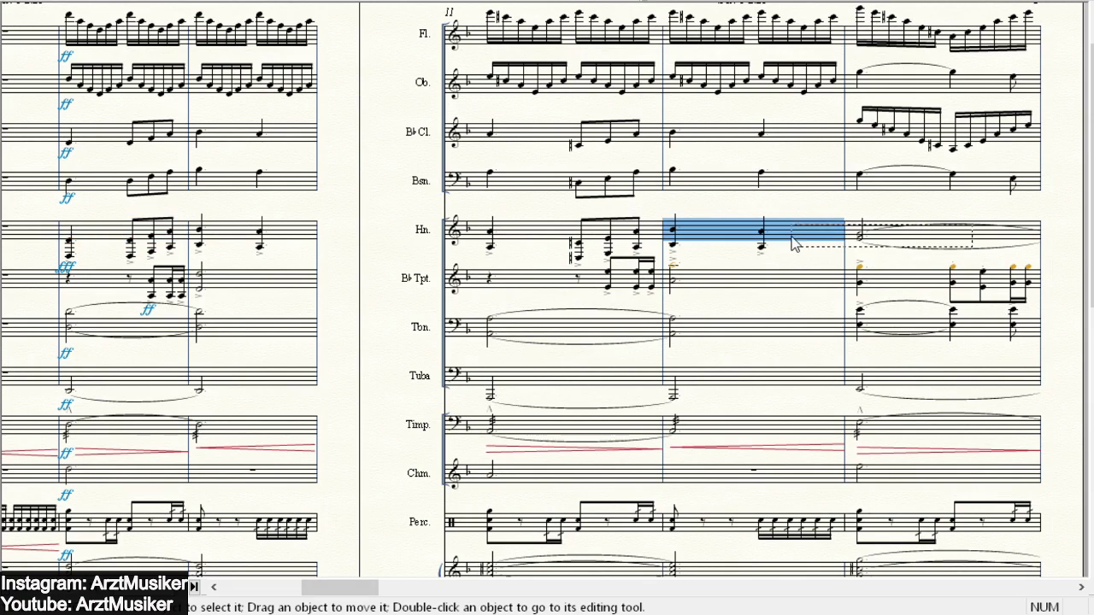
shift+click(124, 232)
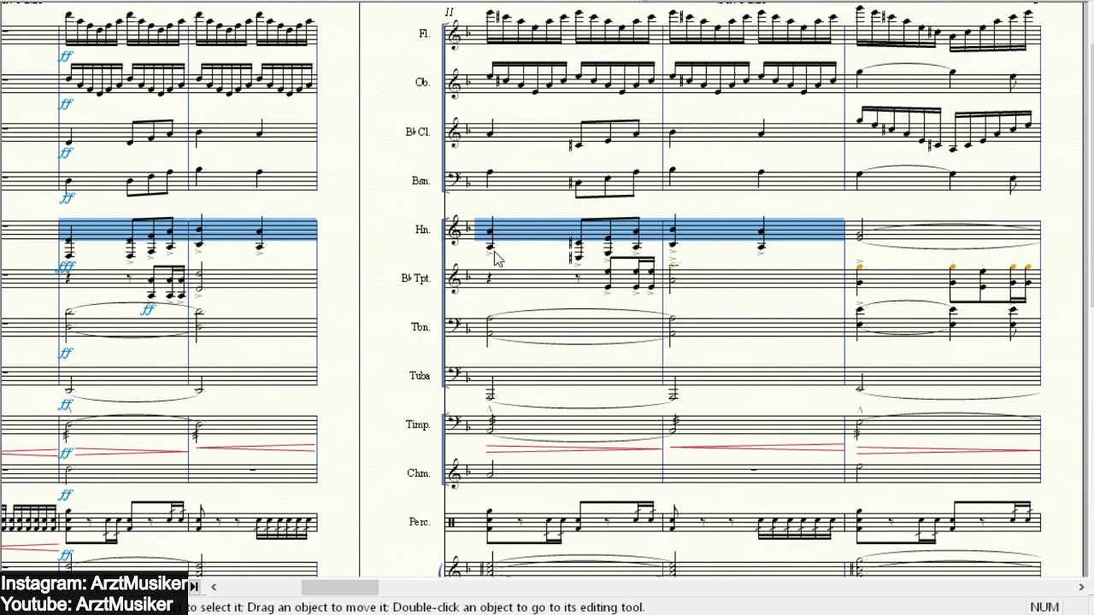
- Copy the horn's layer 1 notes into layer 2 from measure 9 through measure 12
click(506, 351)
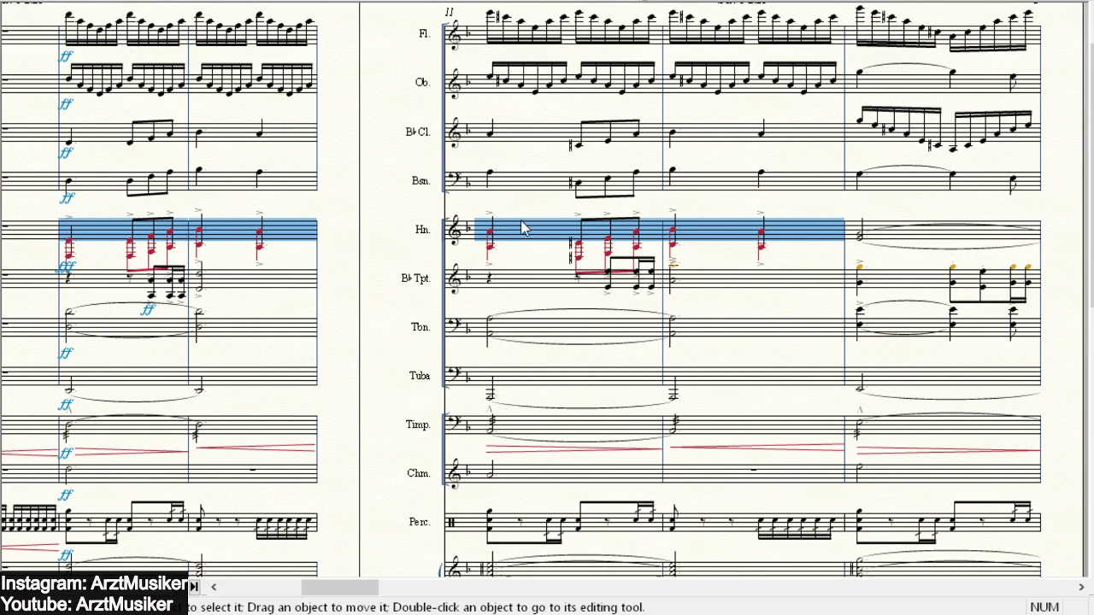
click(765, 258)
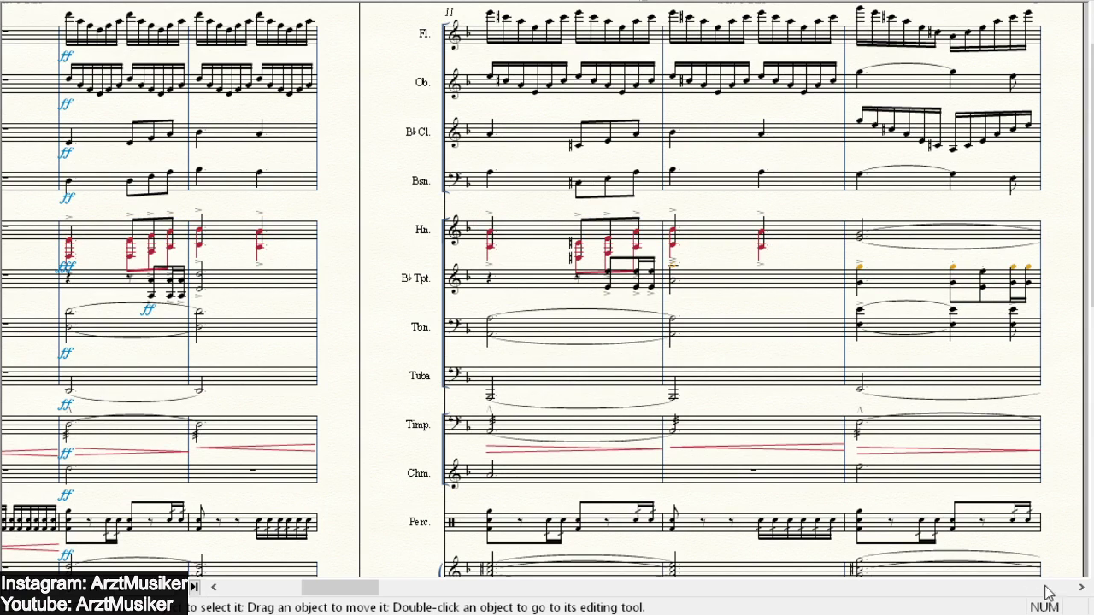
- Check the brass parts around measure 13, play the passage with the doubled horn, and stop playback in measure 16
scroll(354, 248, down, 1)
scroll(313, 285, up, 1)
drag(355, 595, 399, 595)
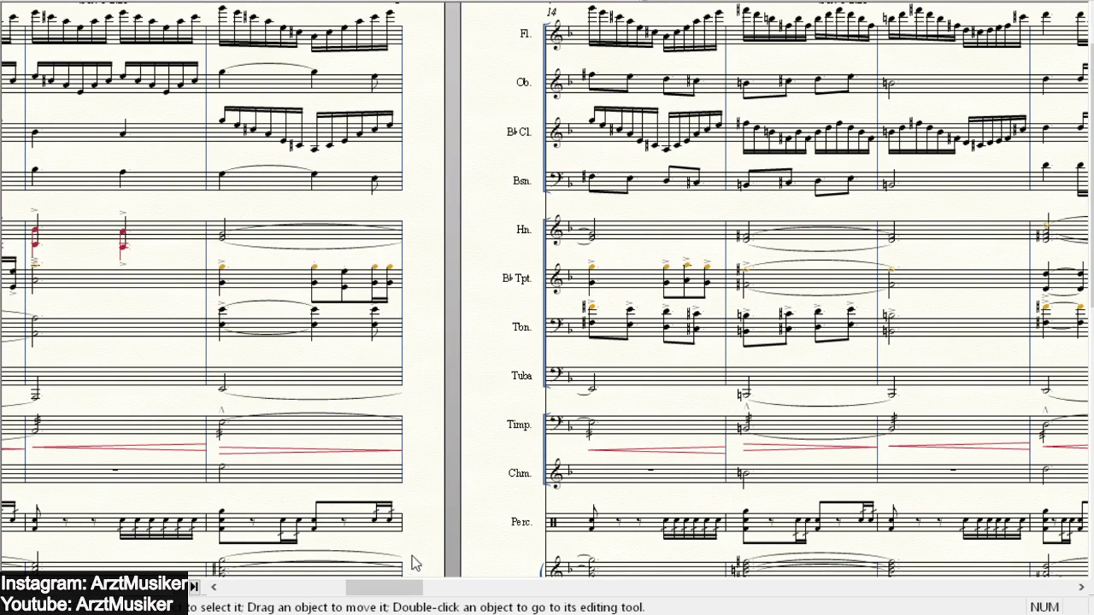
click(267, 284)
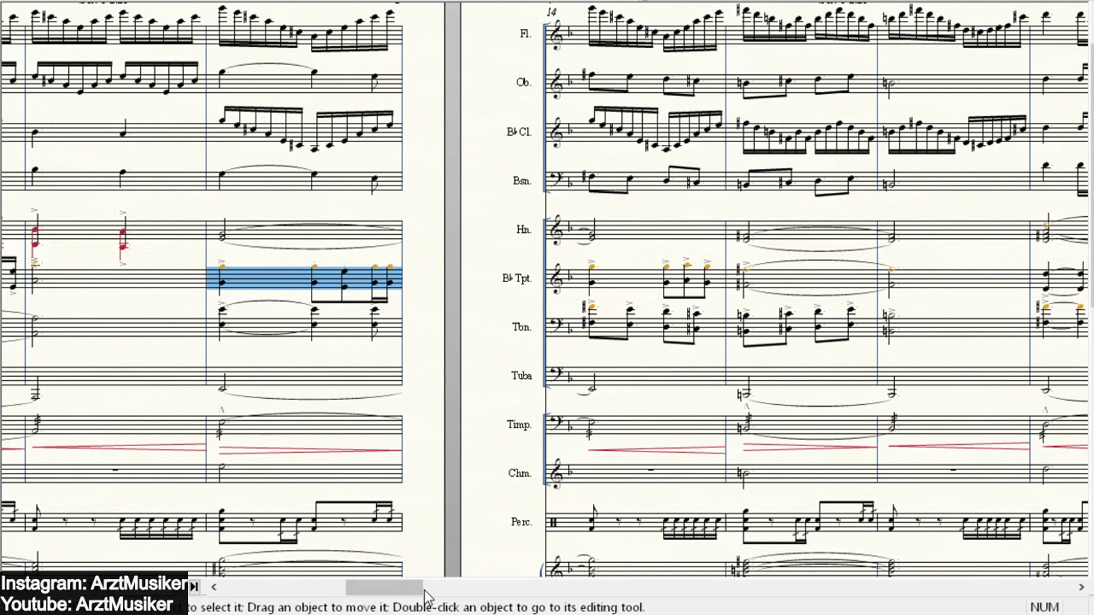
drag(408, 593, 357, 593)
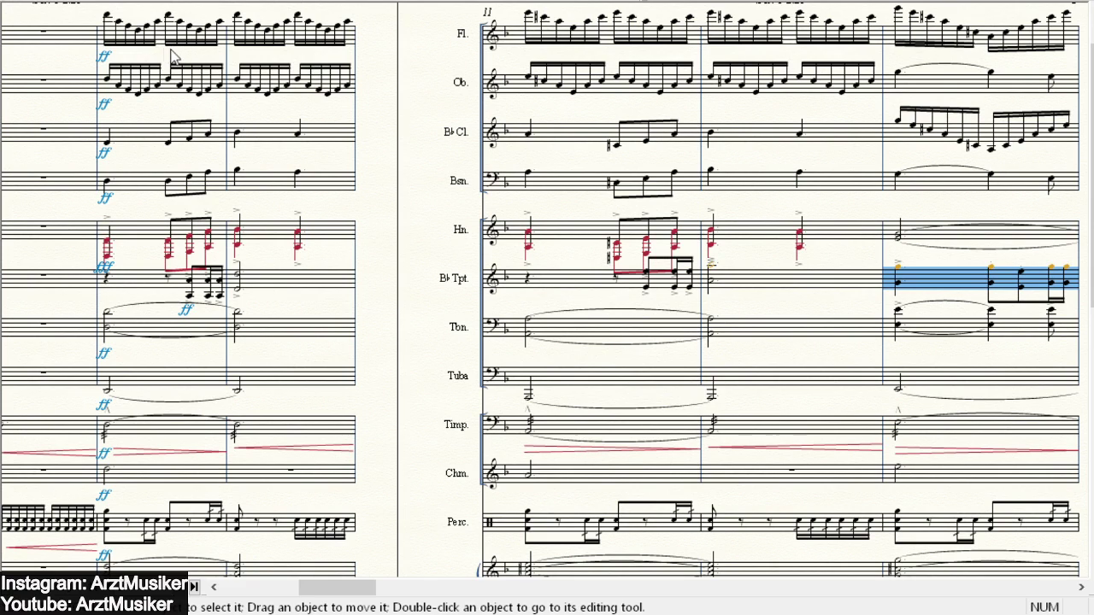
key(Escape)
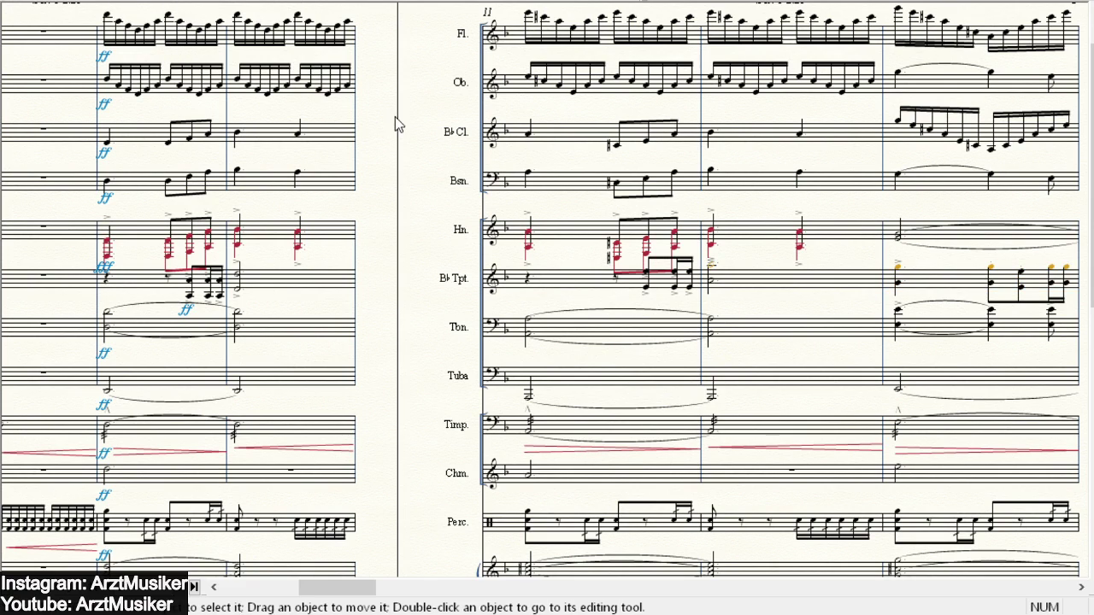
scroll(540, 168, up, 1)
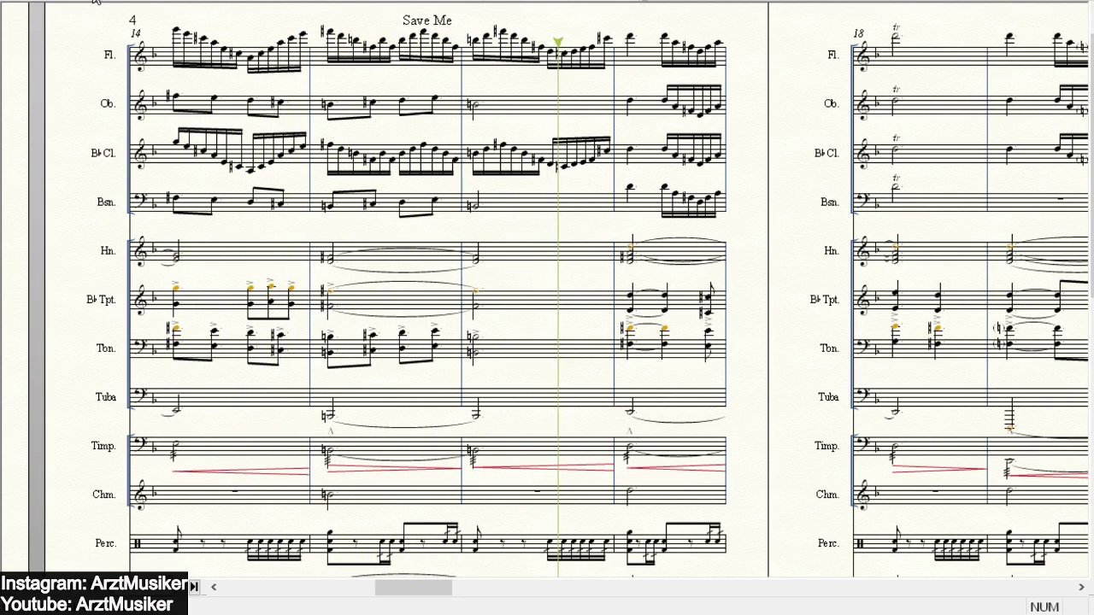
click(94, 0)
- Select the trombone part from measure 13 through measure 16 and copy its layer 1 notes into layer 2
click(213, 587)
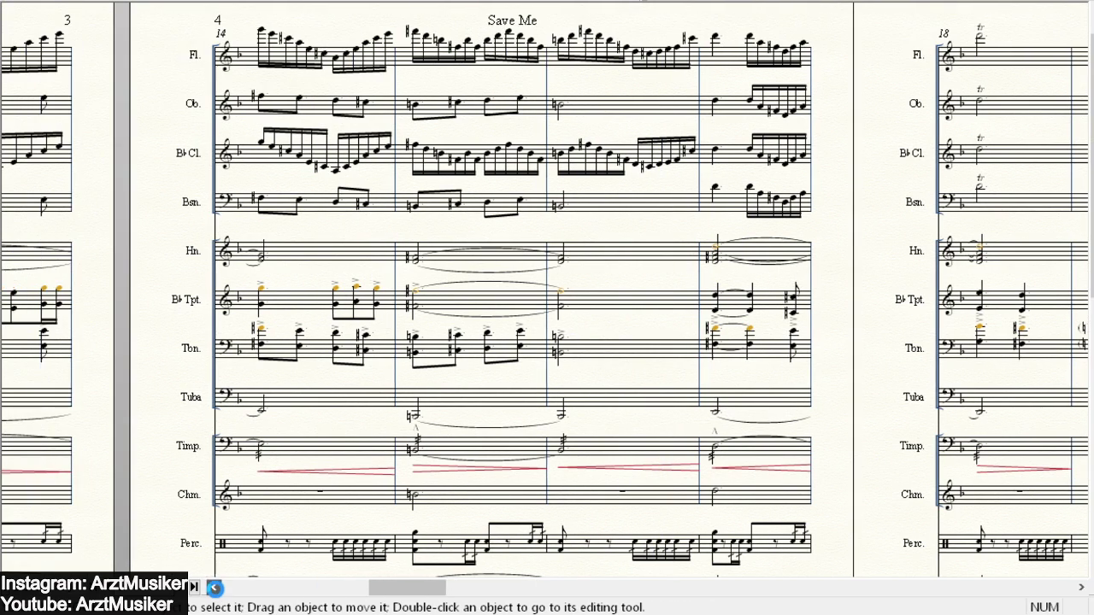
click(214, 587)
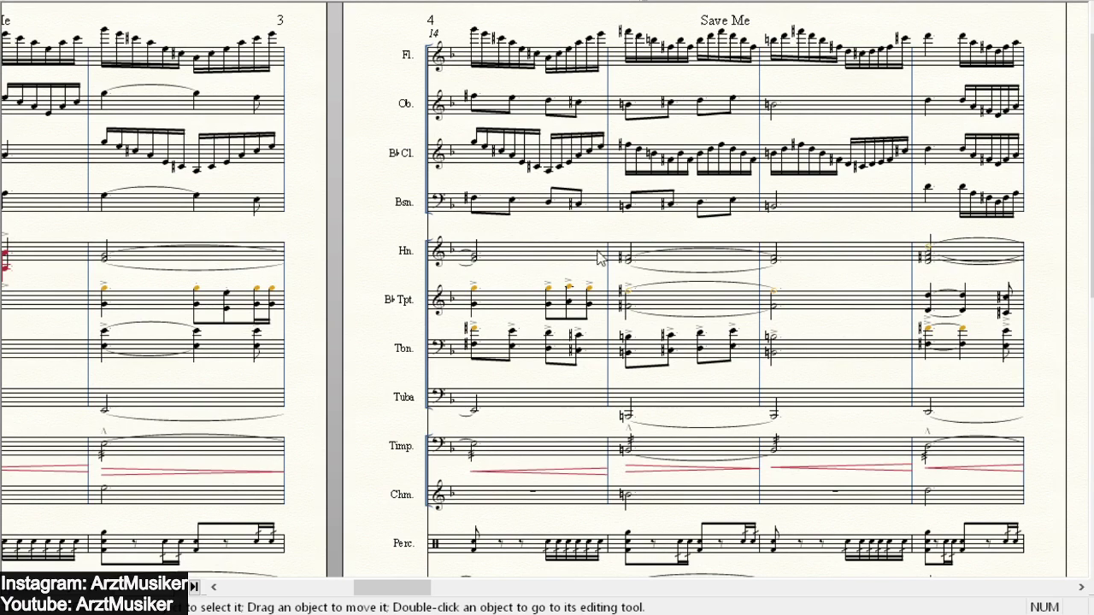
click(161, 268)
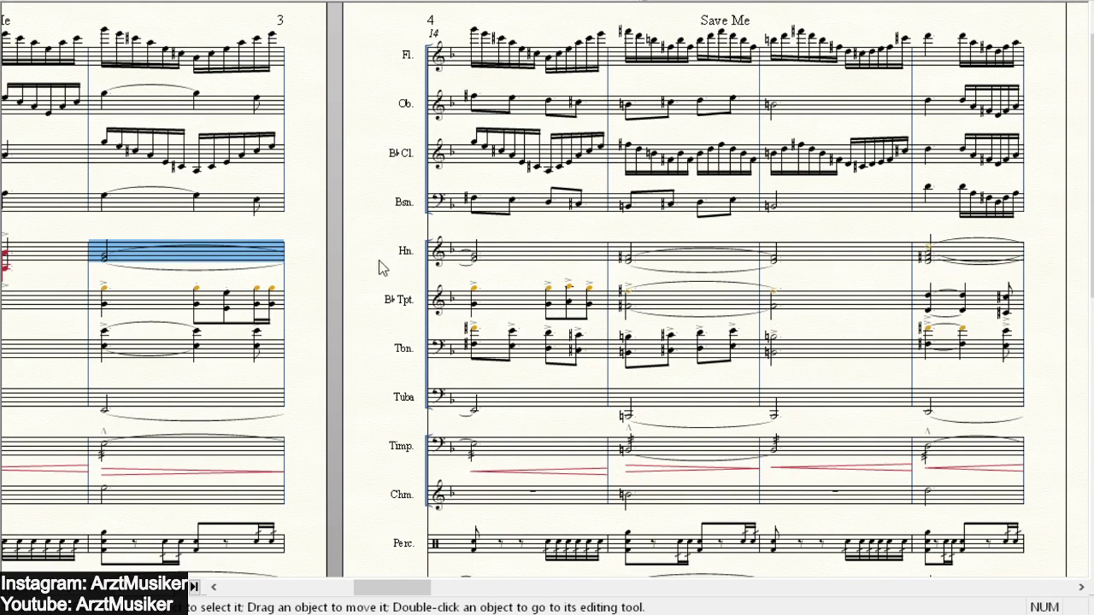
click(188, 348)
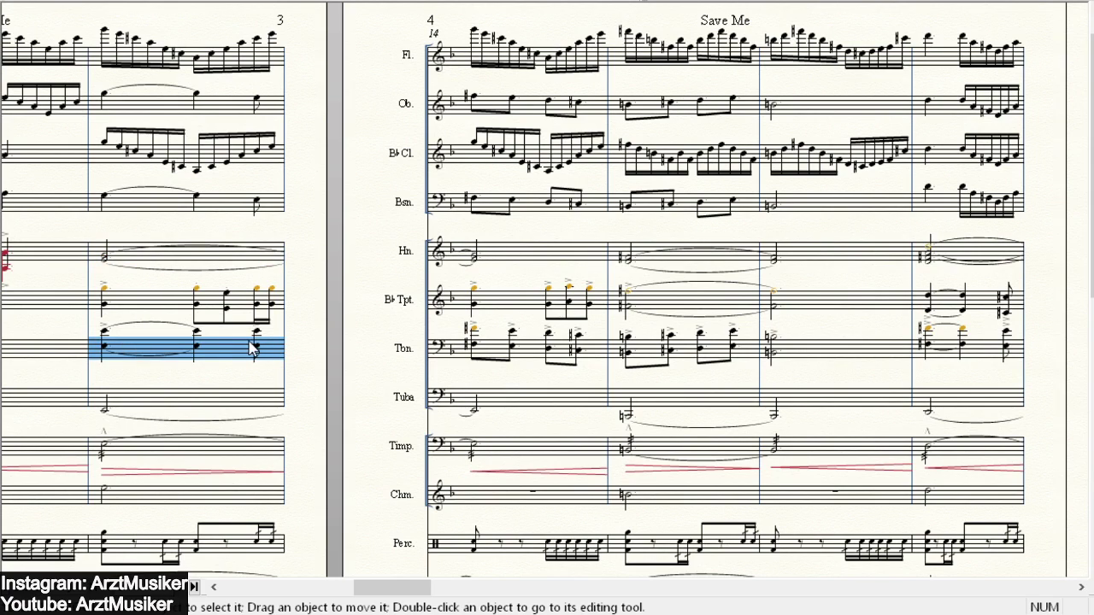
click(765, 352)
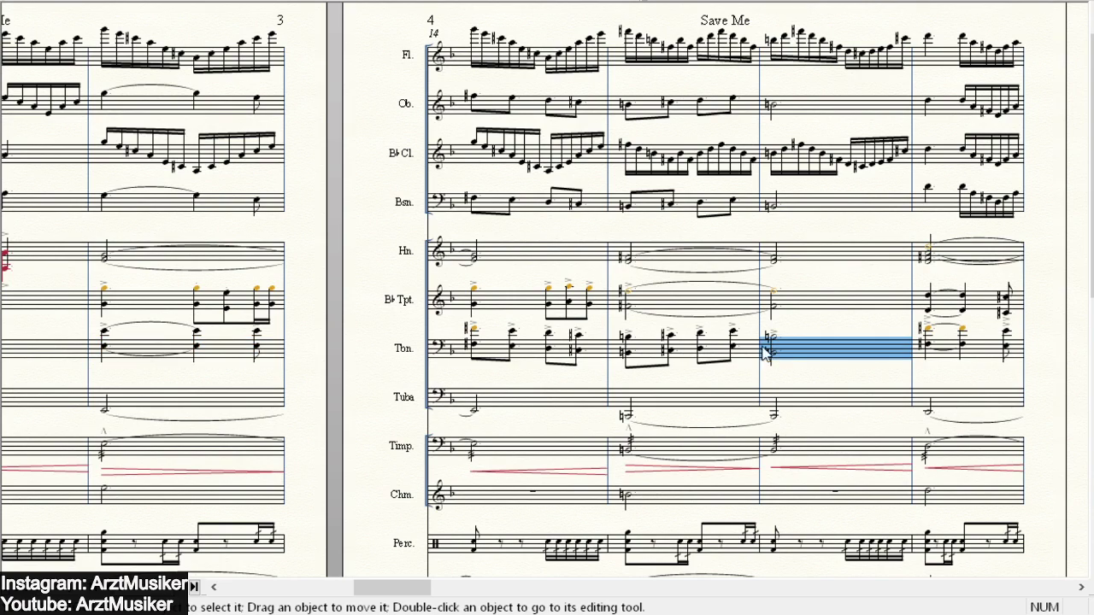
click(228, 353)
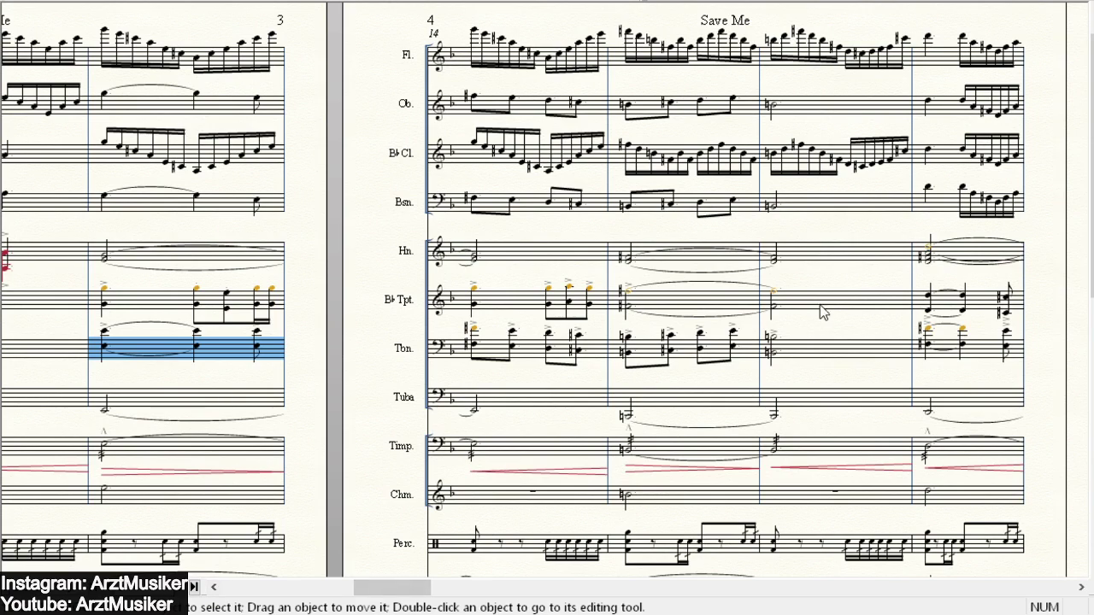
shift+click(806, 351)
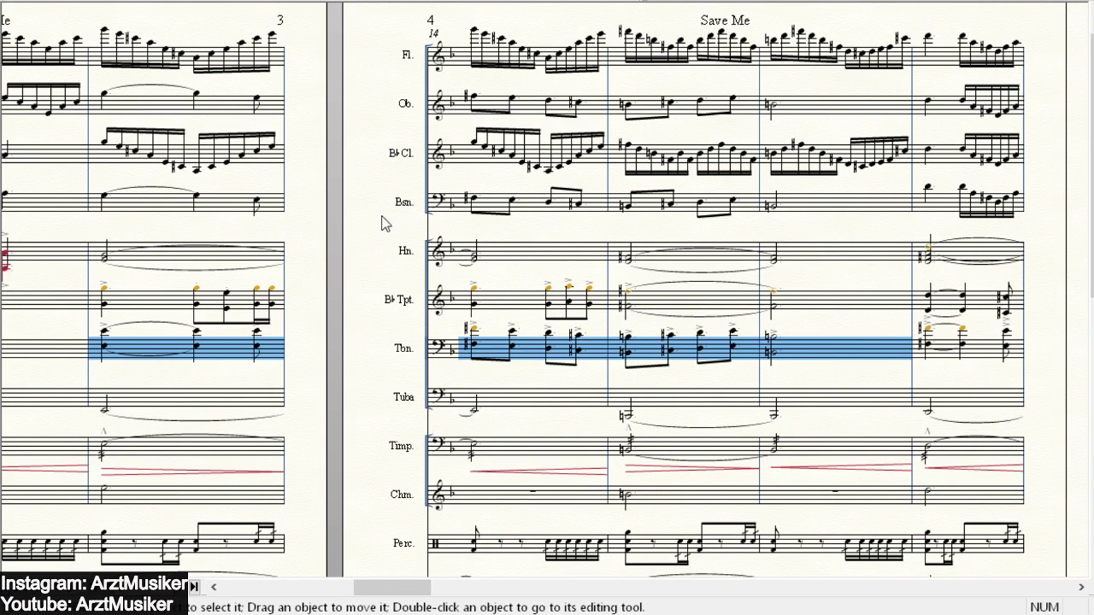
click(496, 338)
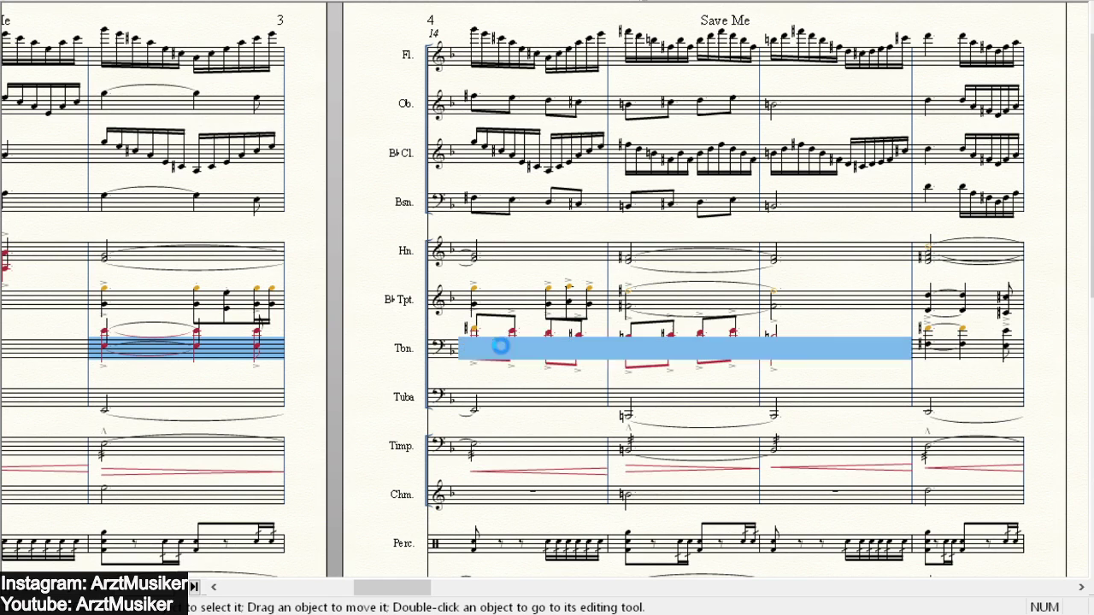
key(Escape)
- Play the passage again to hear the doubled trombone, stop in measure 16, and return to measure 13
click(211, 586)
drag(211, 586, 211, 586)
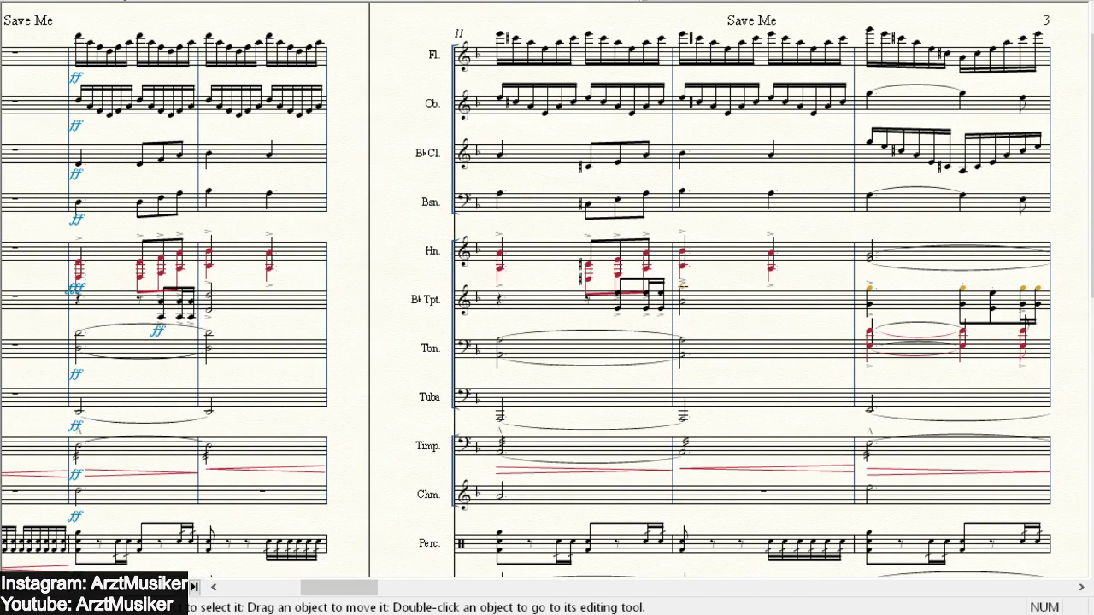
key(space)
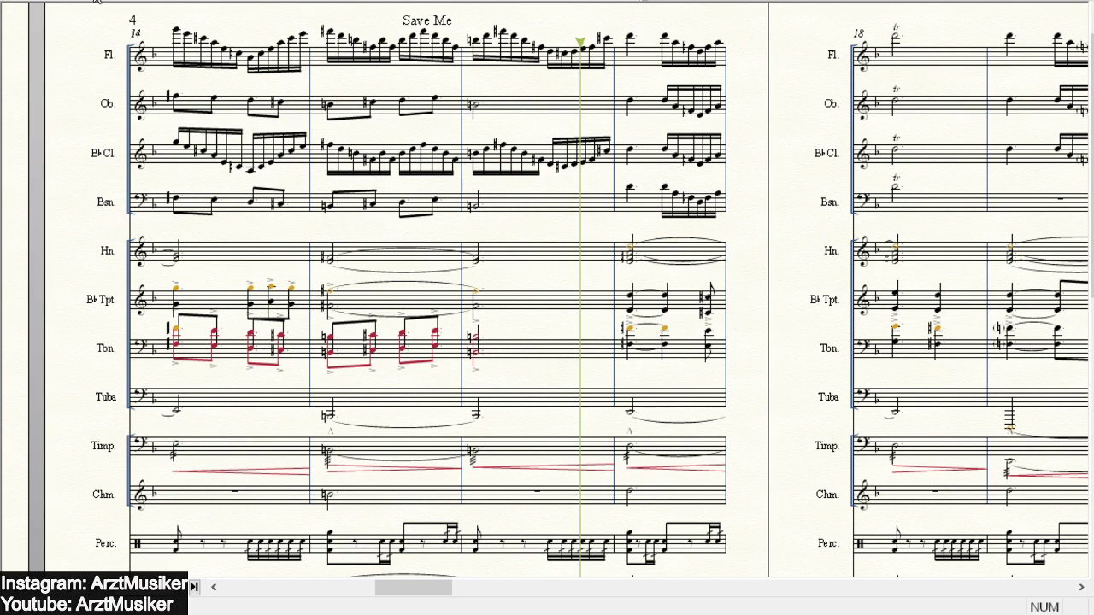
key(space)
click(212, 588)
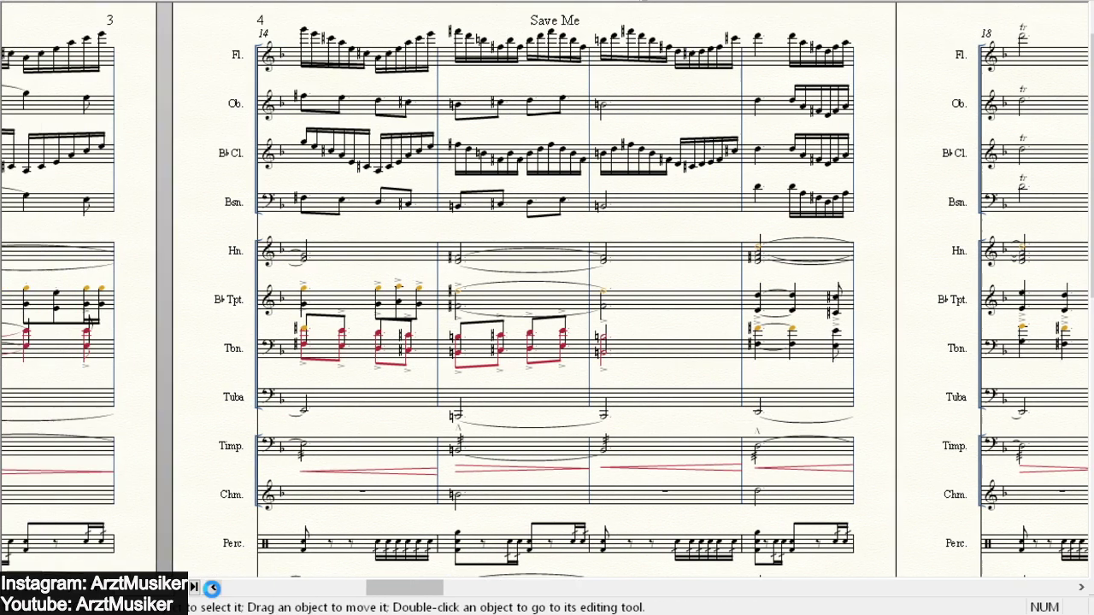
click(211, 588)
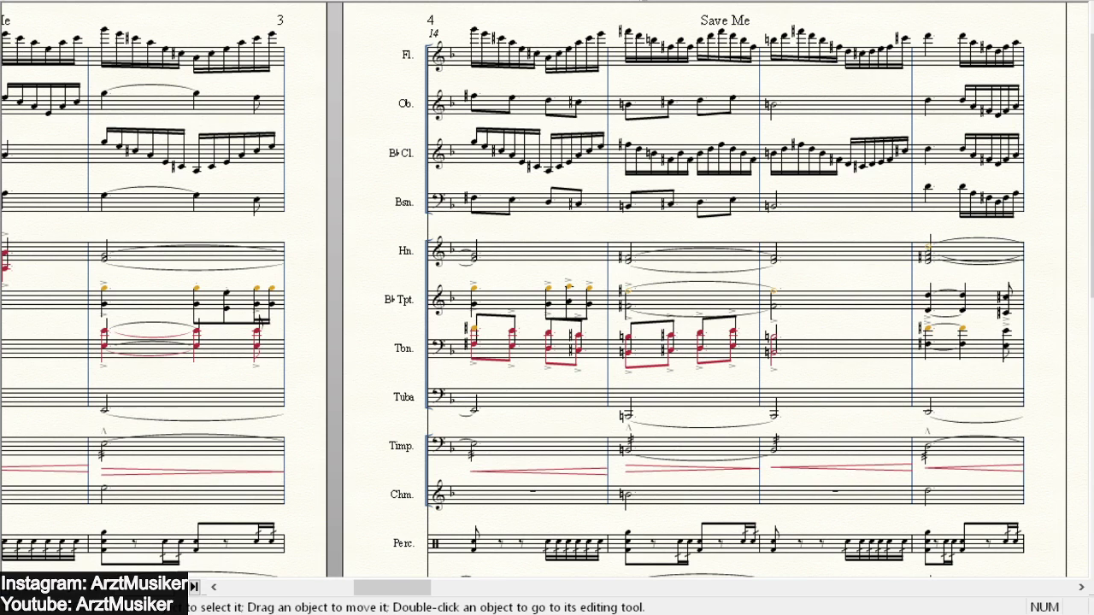
- Begin the trombone's empty measure 37 with an eighth-note chord of a low D and the D two octaves above
click(1080, 587)
click(1074, 588)
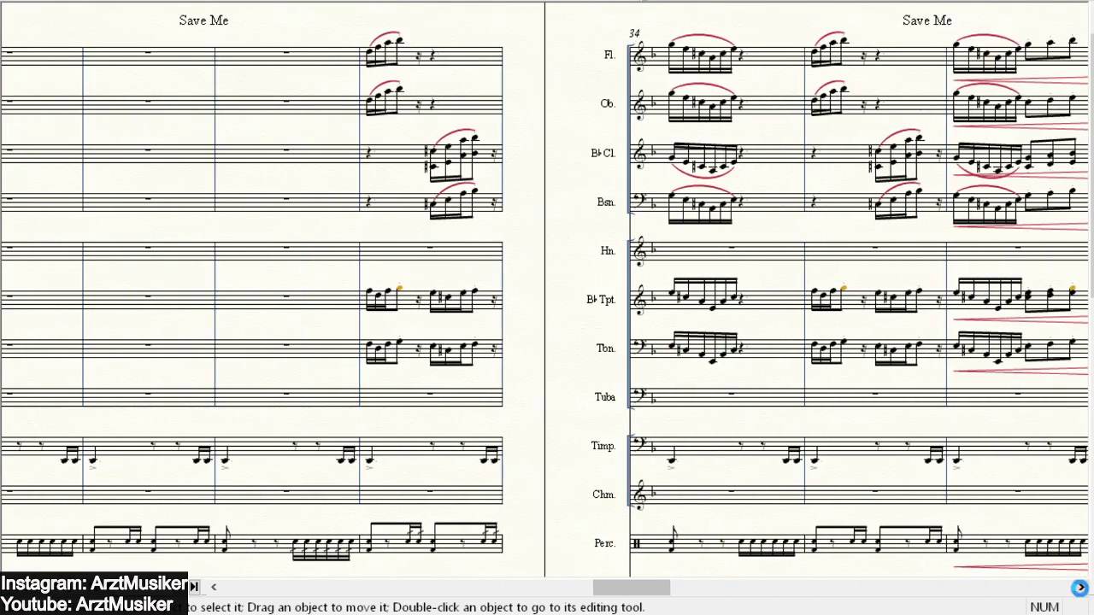
click(1079, 588)
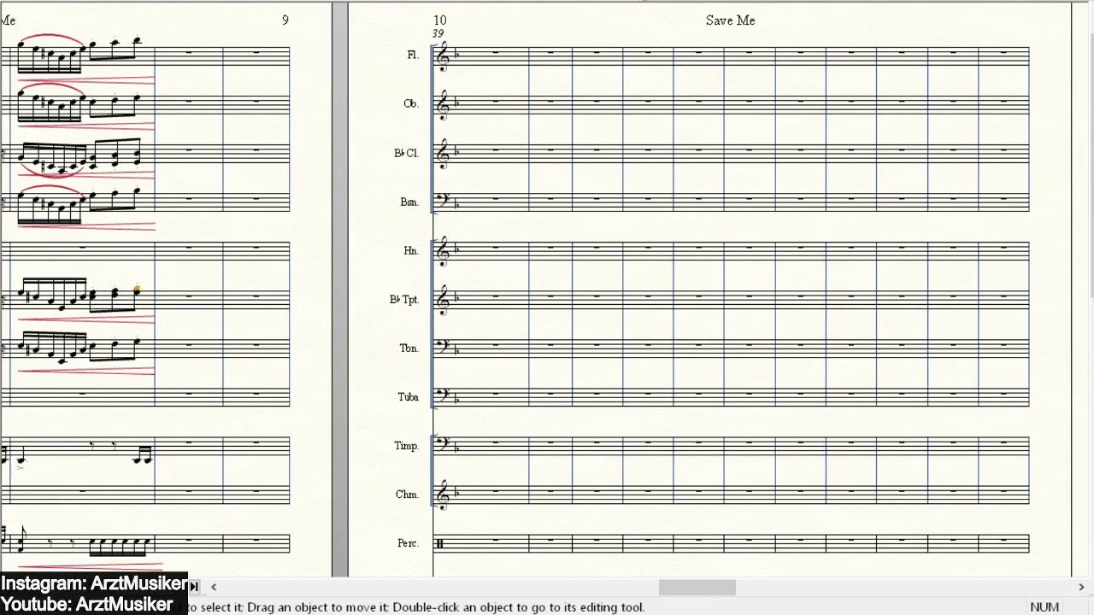
click(877, 1)
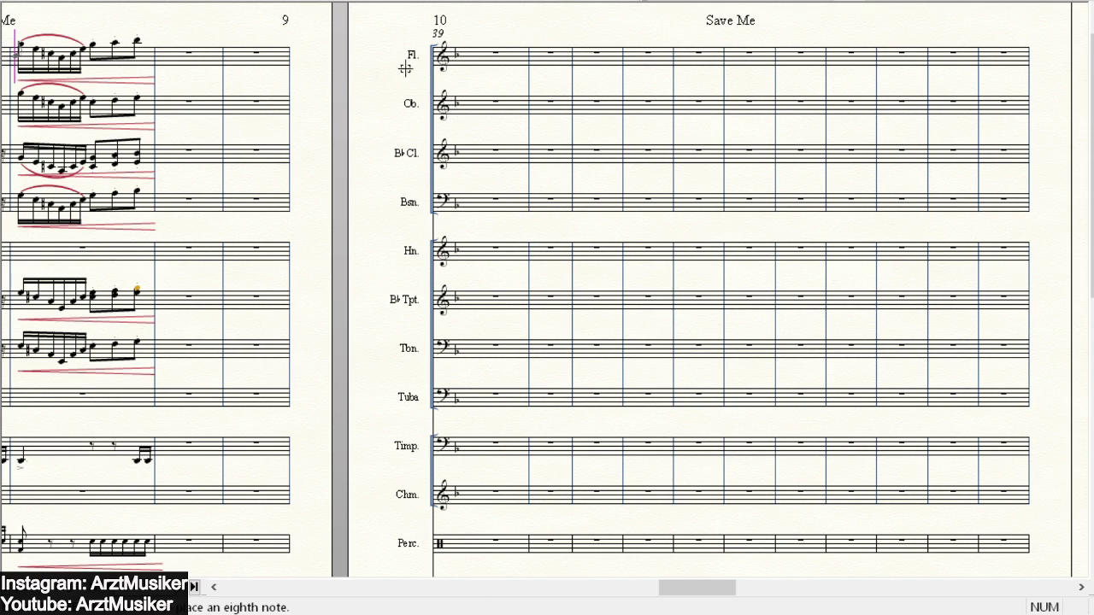
click(214, 586)
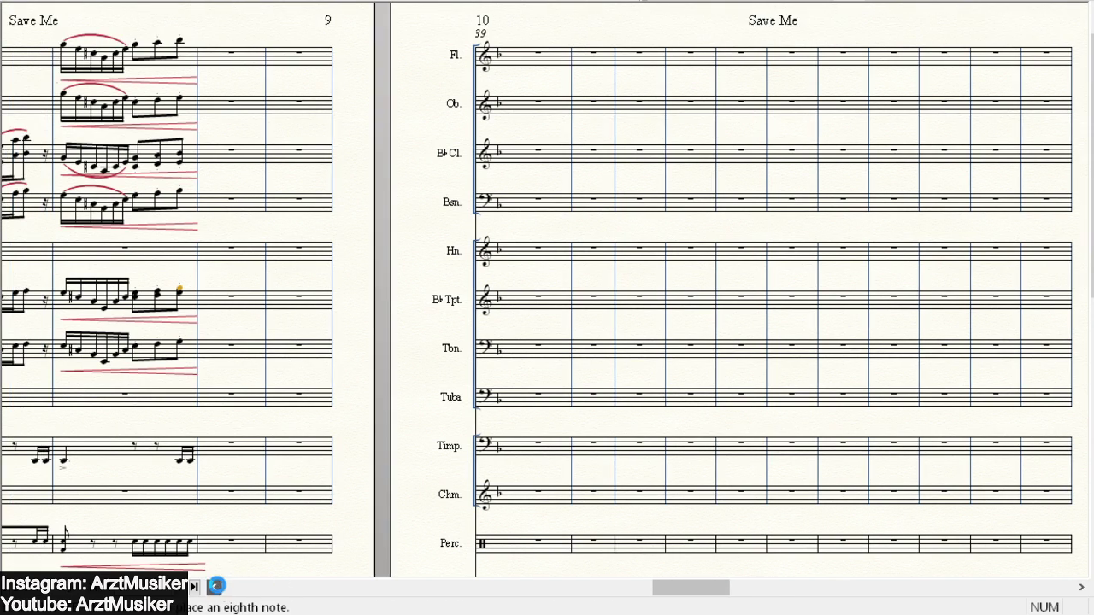
scroll(379, 316, down, 1)
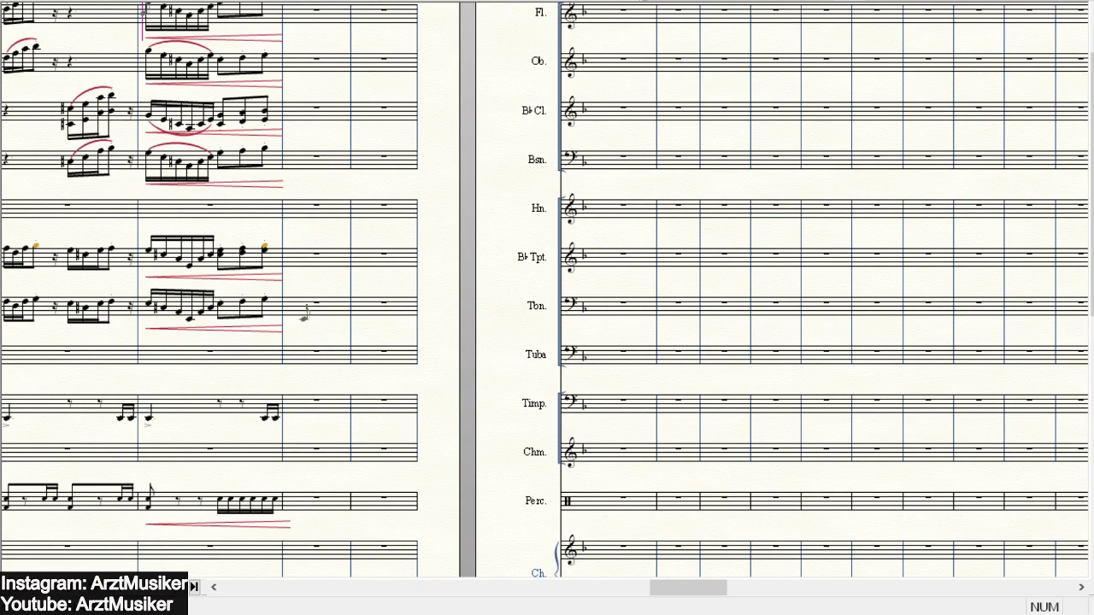
click(305, 311)
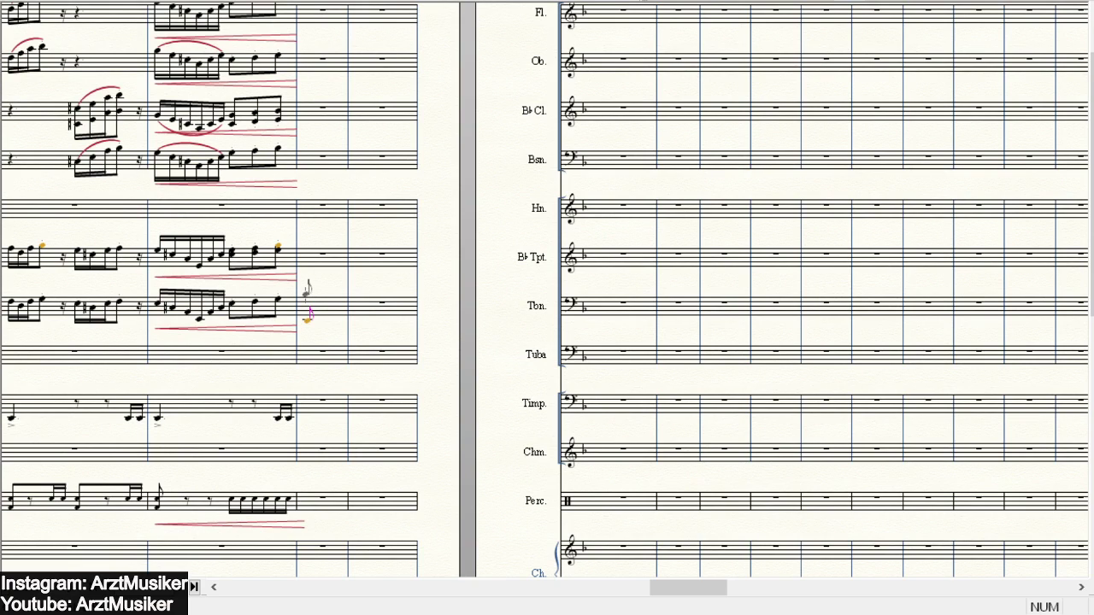
click(310, 297)
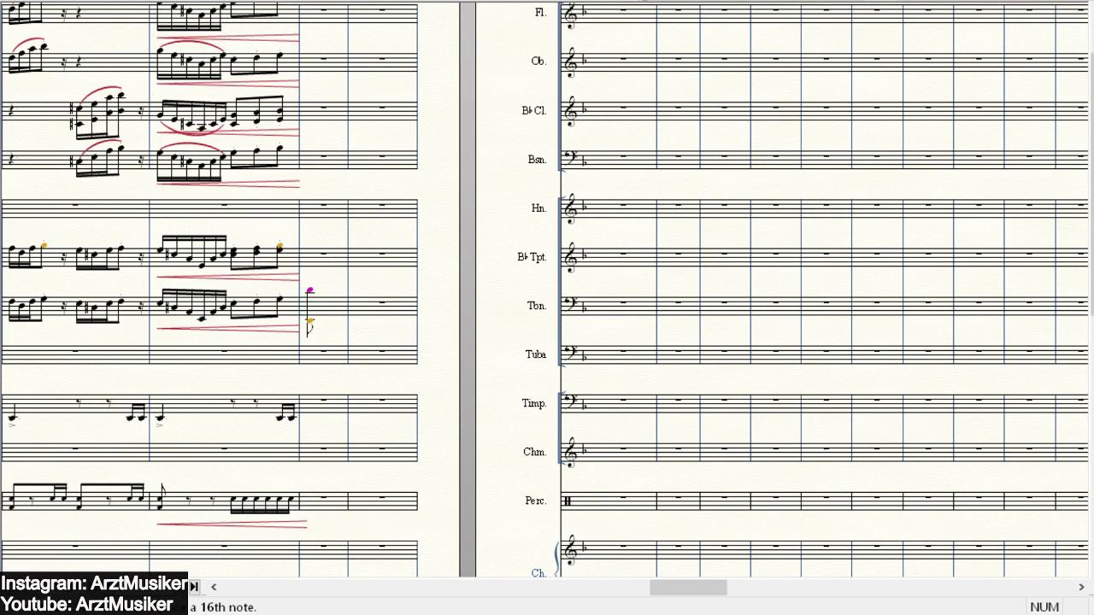
- Enter four sixteenth notes on the middle-line D after the trombone's first chord in measure 37
key(ctrl+plus)
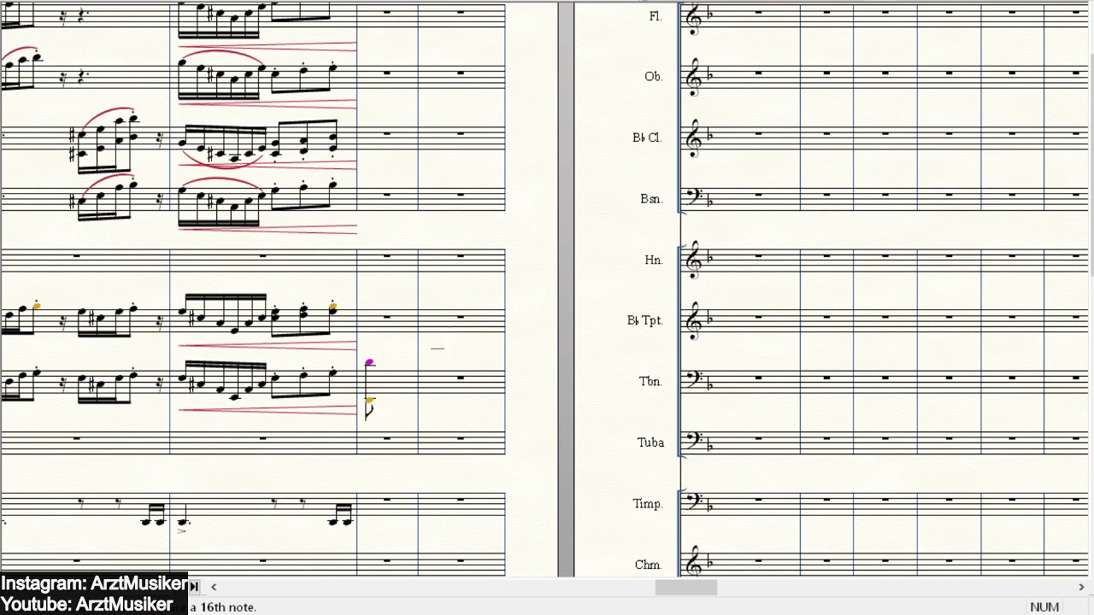
click(408, 362)
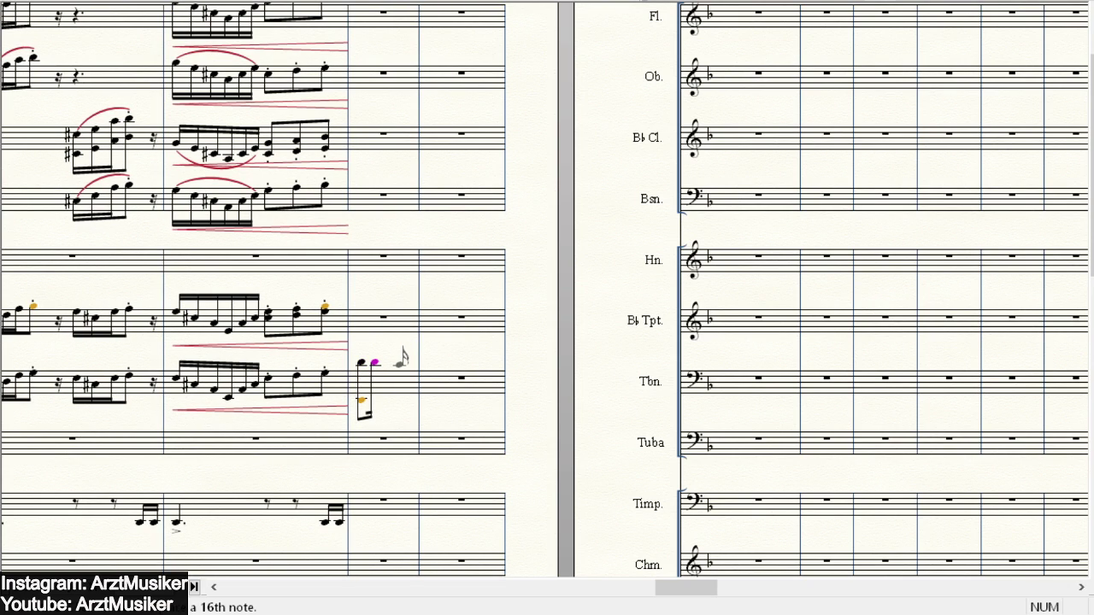
key(shift+Down)
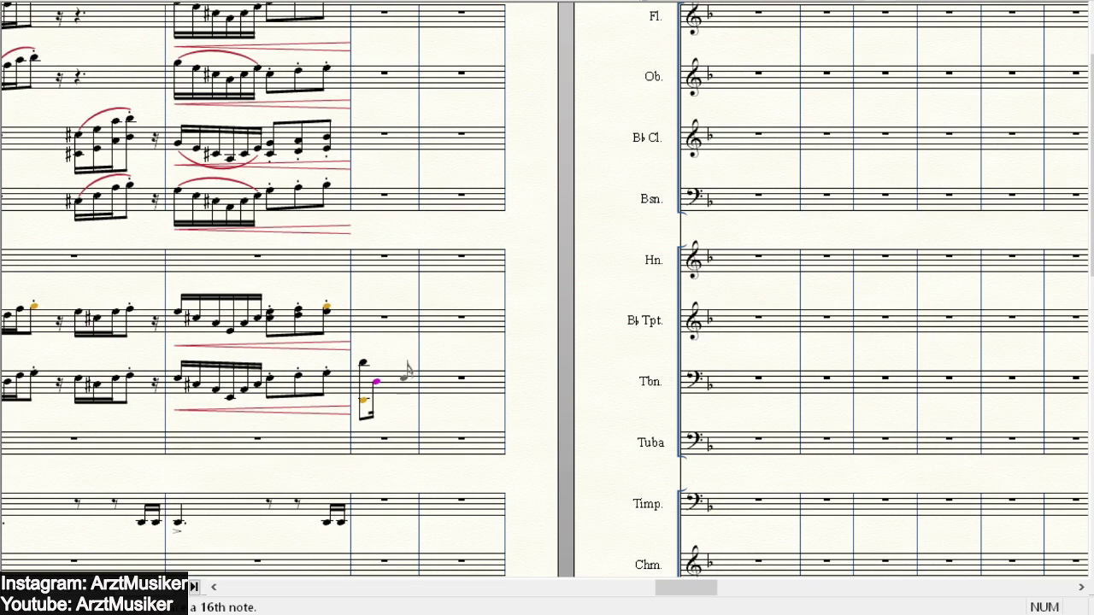
click(403, 381)
click(404, 381)
click(403, 381)
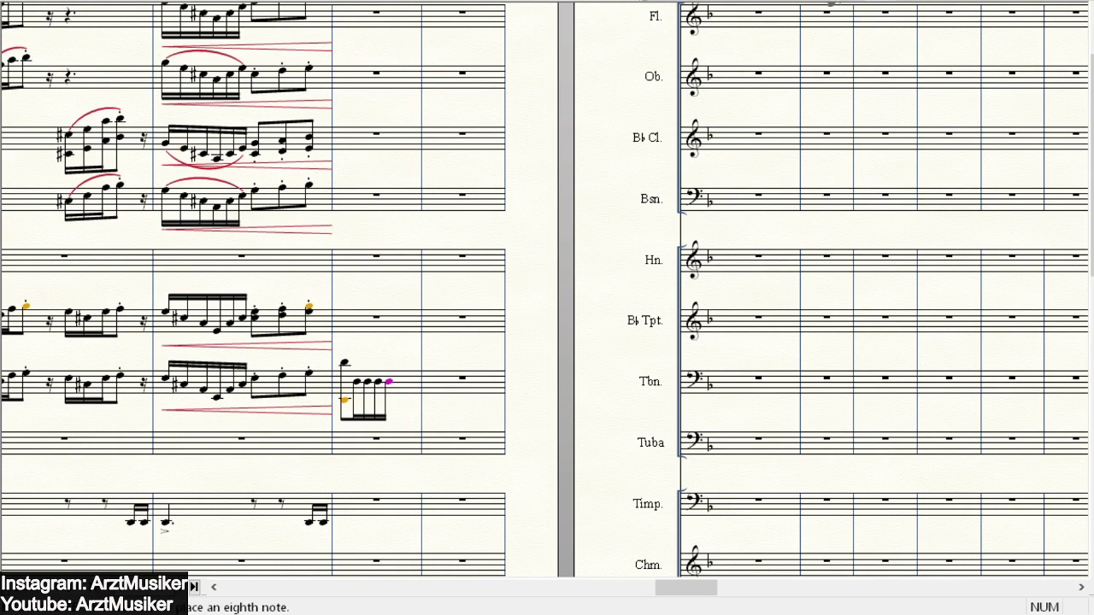
- Add the low D an octave below each of the trombone's four sixteenth notes in measure 37
click(359, 389)
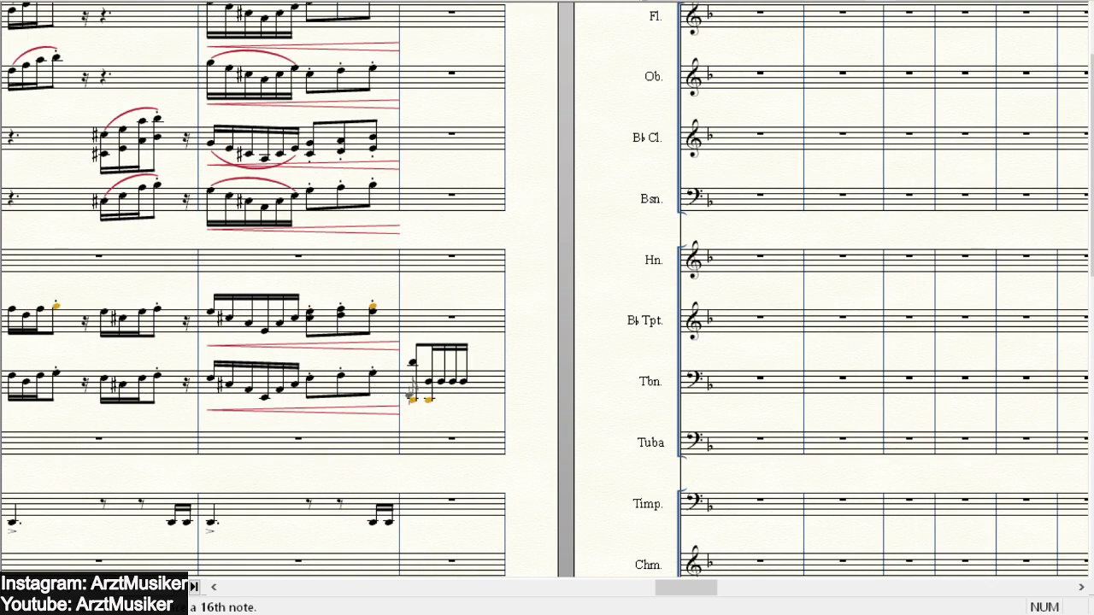
click(450, 395)
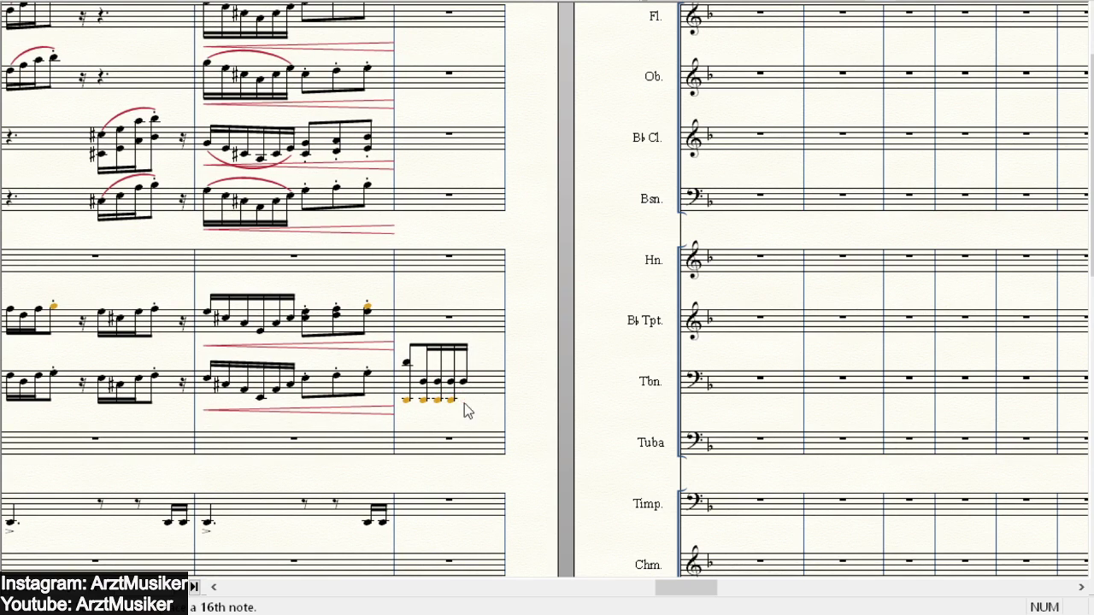
click(462, 399)
- Add an eighth-note octave on D after the trombone's sixteenths in measure 37, and switch back to sixteenth-note entry
key(ctrl+alt+5)
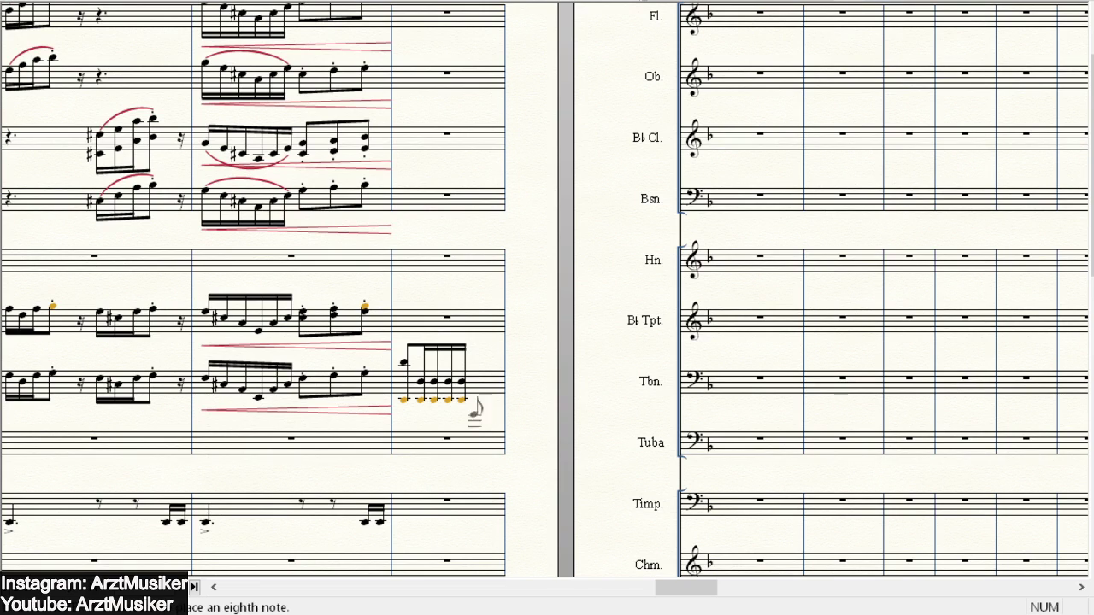
click(473, 399)
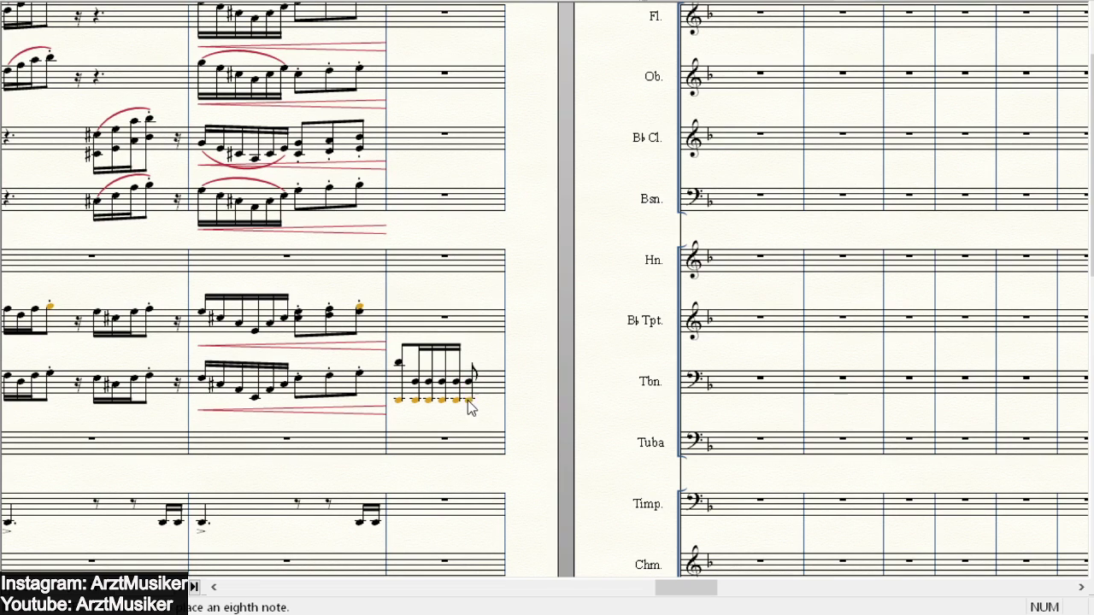
key(ctrl+alt+3)
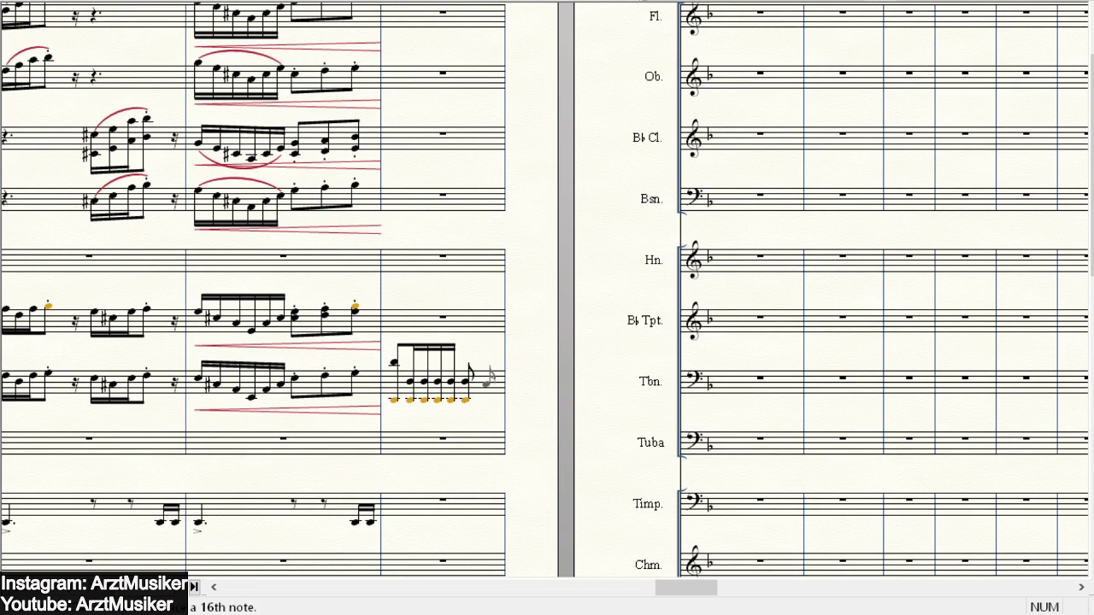
- Complete the trombone's measure 37 with four sixteenth-note octaves on D
click(488, 379)
click(494, 379)
click(496, 379)
click(468, 399)
click(480, 399)
click(487, 399)
click(500, 399)
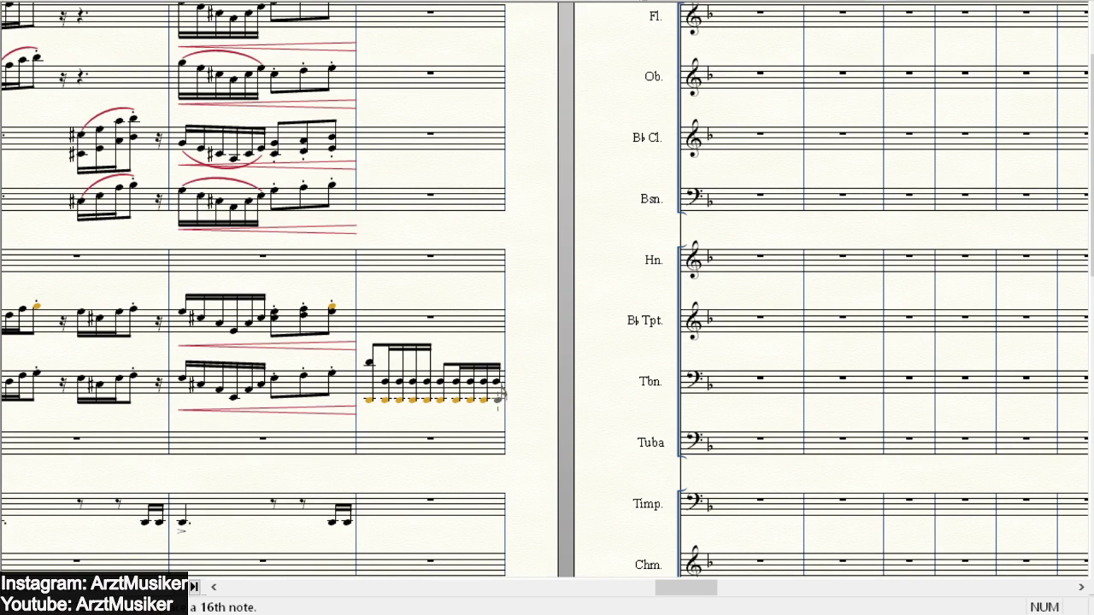
- Begin the trombone's measure 38 with an eighth-note octave on G-sharp, spelled with a sharp
click(862, 2)
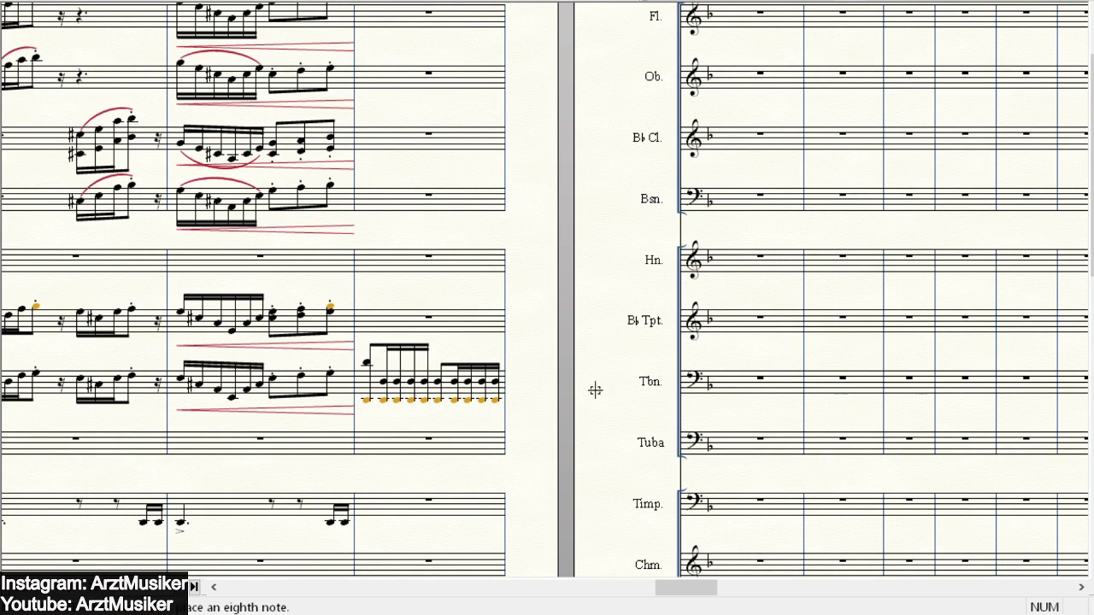
click(730, 377)
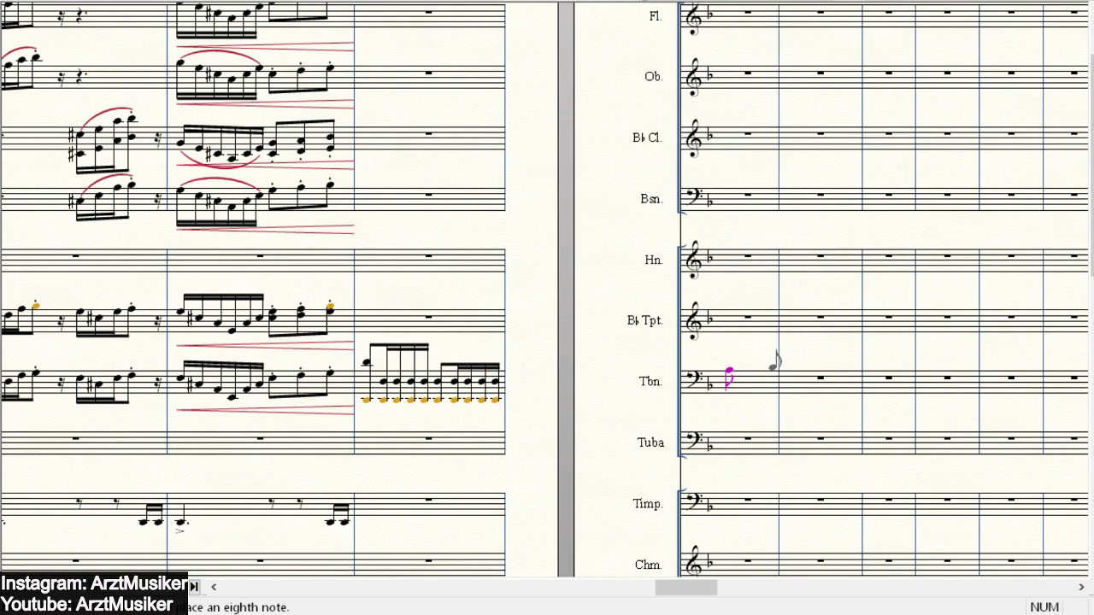
key(Up)
key(Up)
key(KP_7)
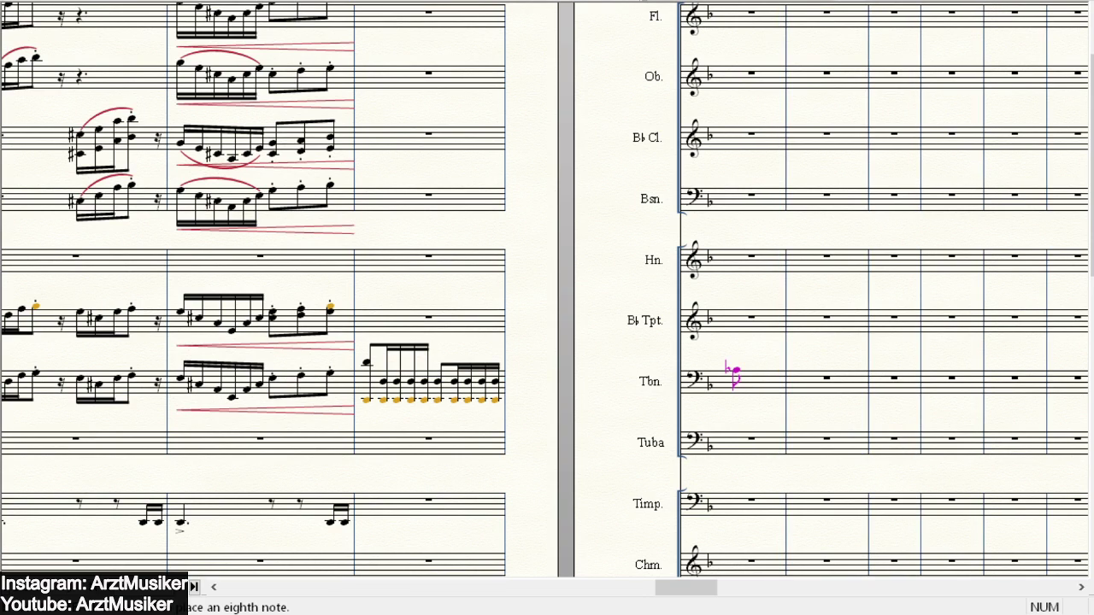
key(KP_8)
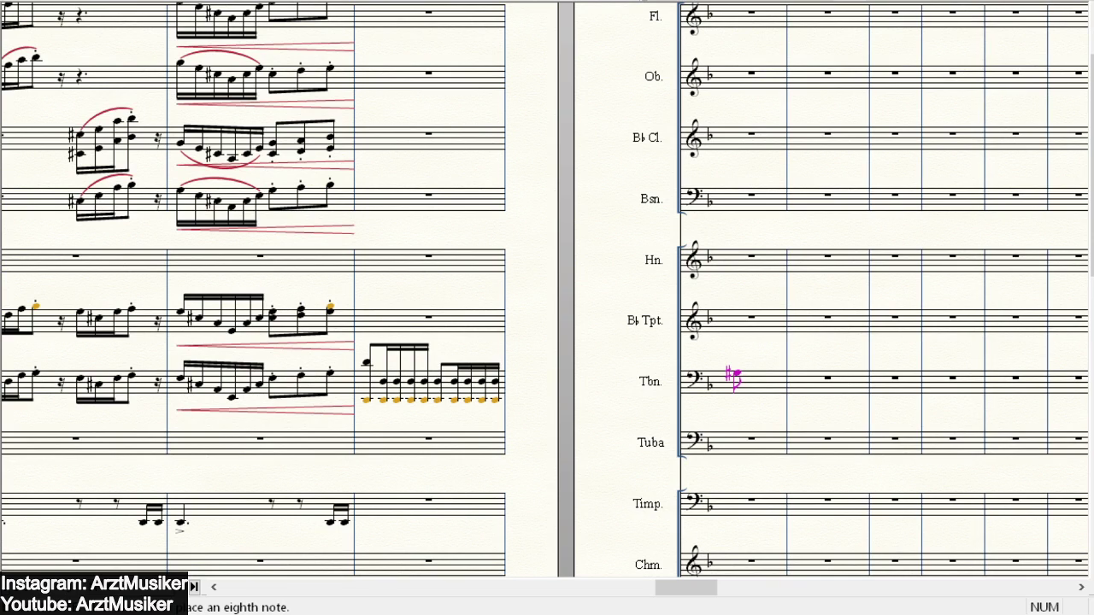
key(shift+8)
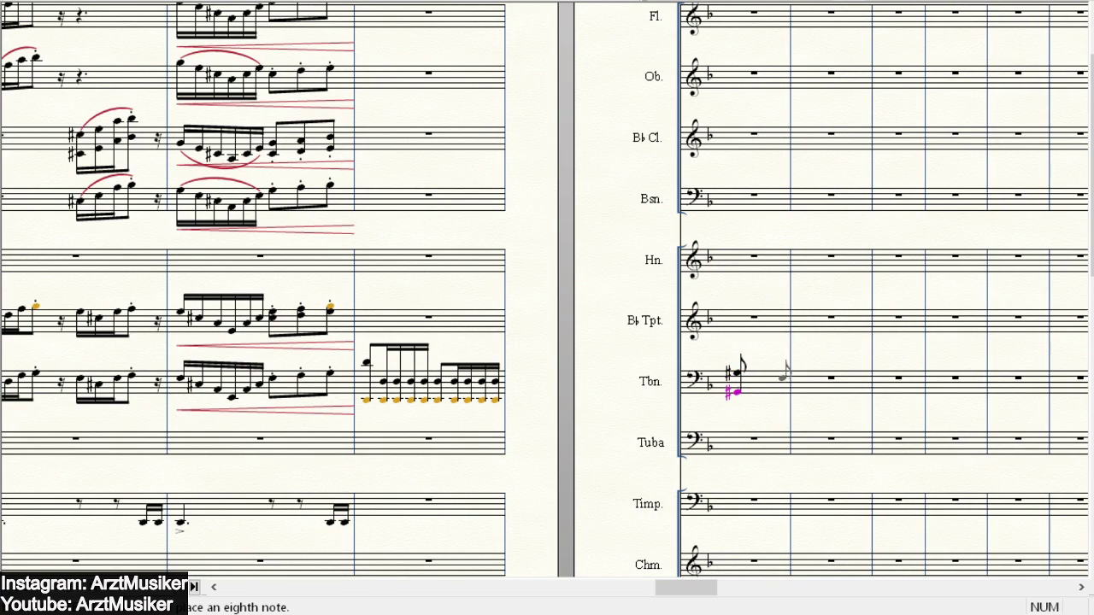
- Enter four sixteenth-note G-sharp octaves after the trombone's first chord in measure 38
key(KP_4)
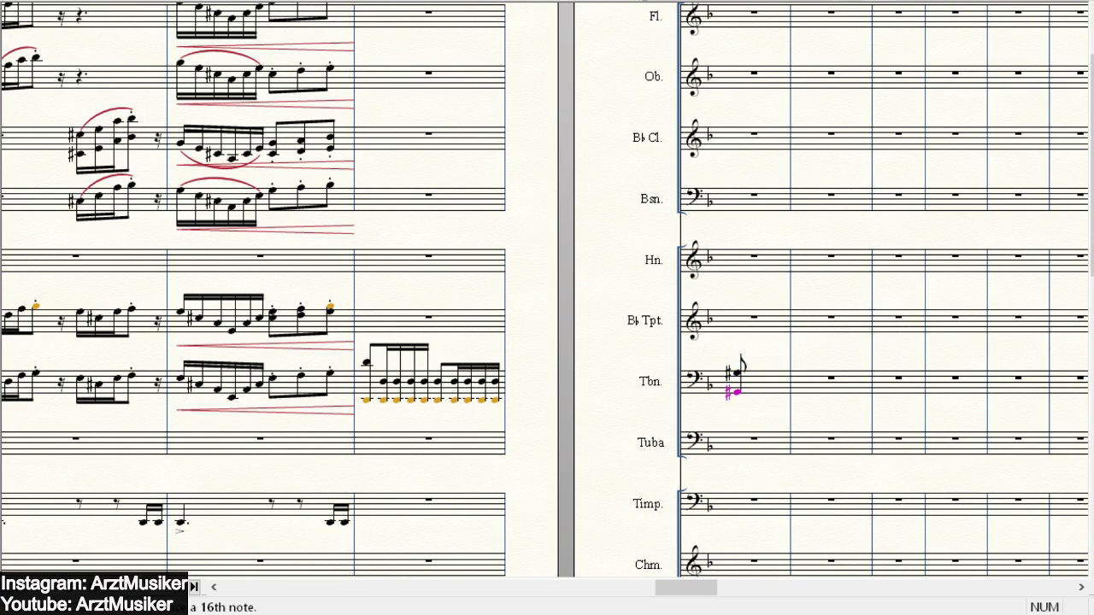
click(768, 370)
click(769, 370)
click(776, 370)
click(782, 370)
click(750, 392)
click(759, 392)
click(771, 391)
click(781, 391)
- Add an eighth-note octave on A to start the second half of the trombone's measure 38
key(5)
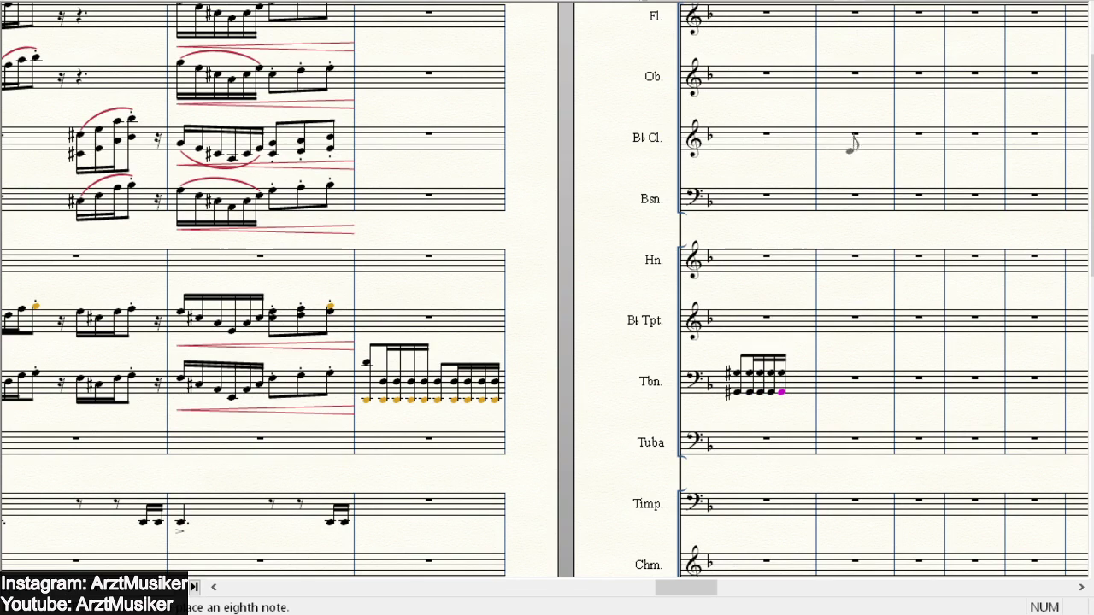
click(792, 376)
click(792, 391)
- Fill the rest of the trombone's measure 38 with four sixteenth-note octaves on A, keeping the last low A natural
key(3)
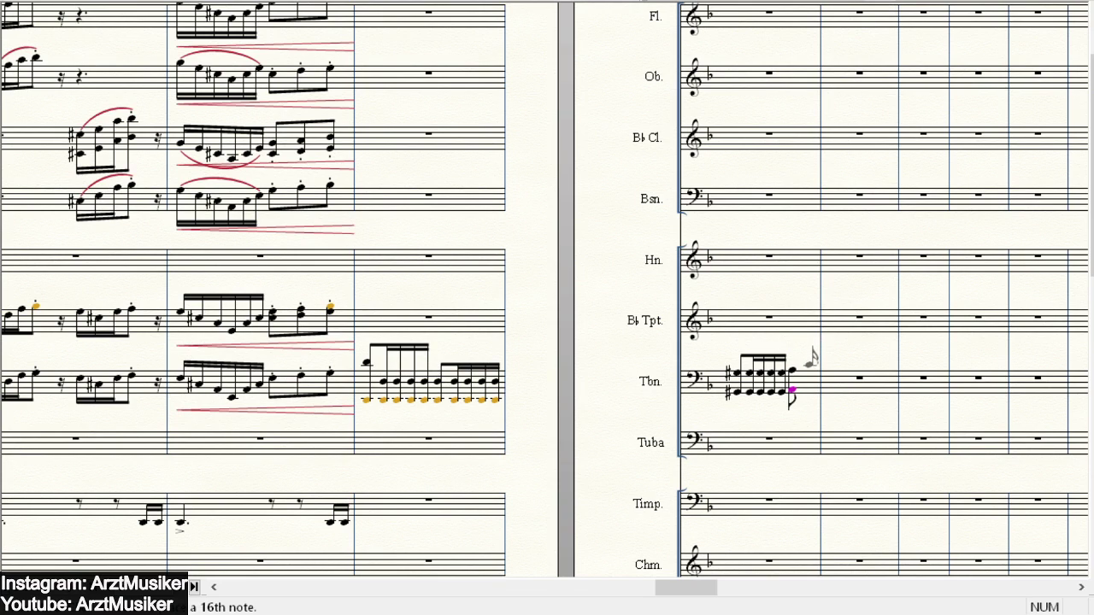
click(810, 370)
click(814, 370)
click(819, 370)
click(824, 370)
click(804, 389)
click(812, 389)
click(821, 389)
click(830, 389)
click(844, 390)
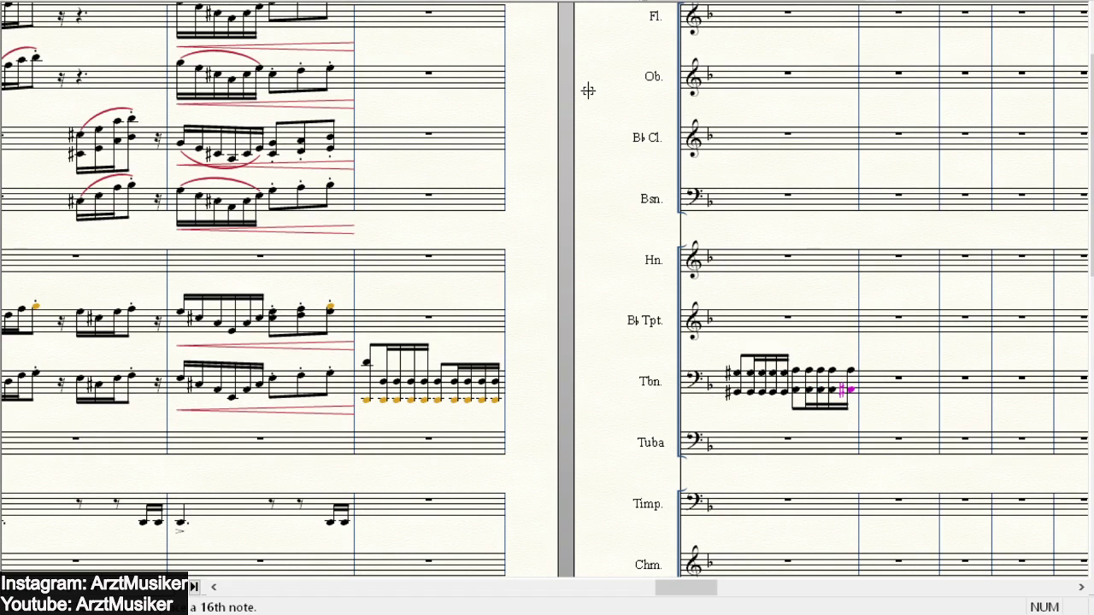
key(minus)
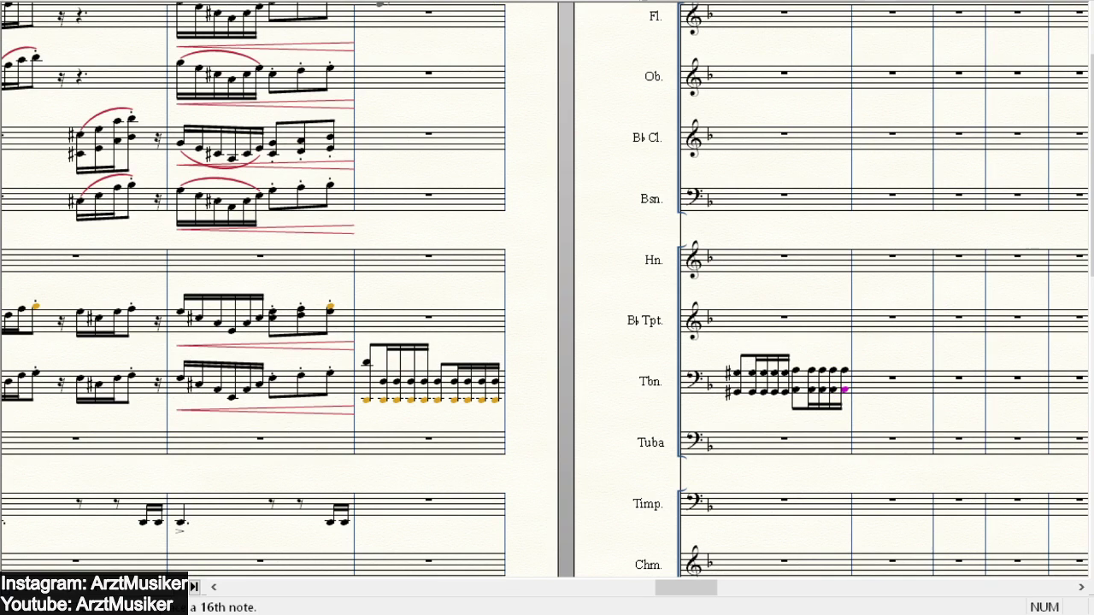
- Add accents to both eighth-note chords in each of the trombone's measures 37 and 38
click(382, 1)
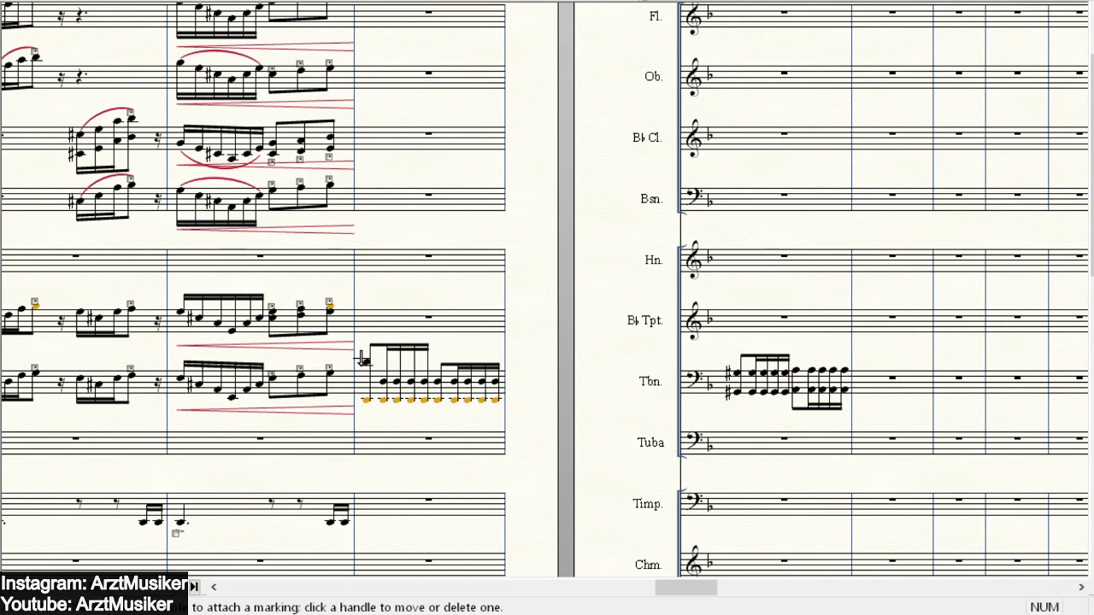
key(Escape)
click(365, 408)
key(Delete)
click(369, 384)
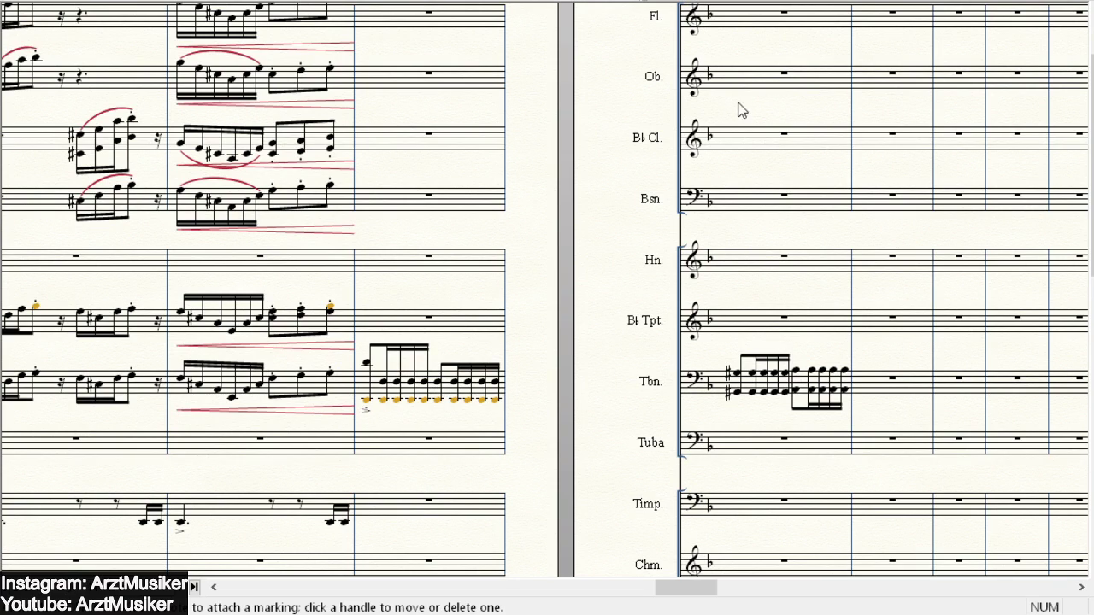
click(732, 357)
click(796, 366)
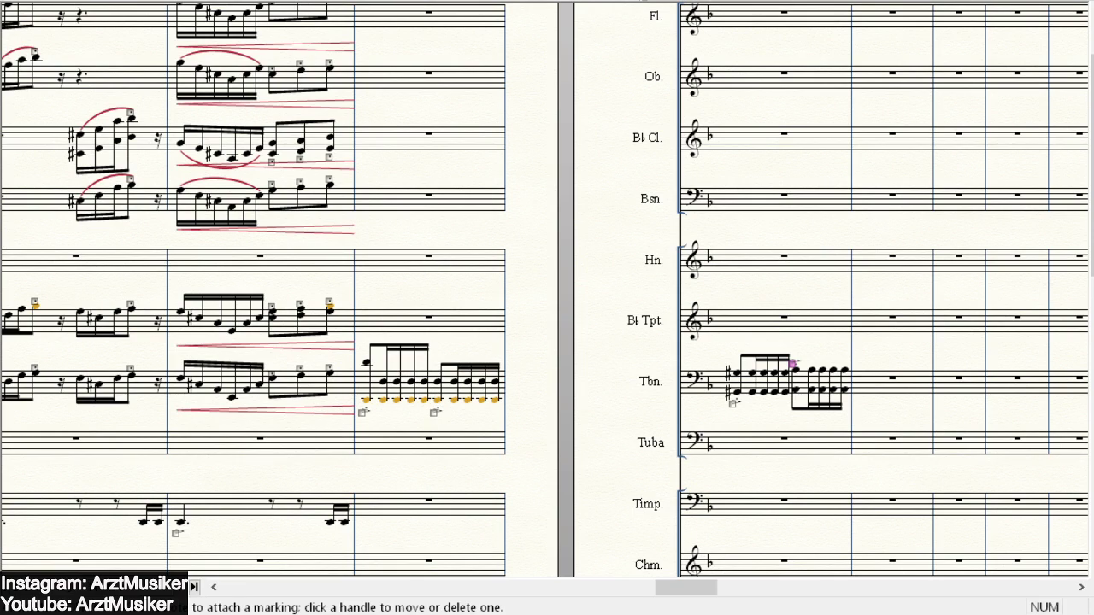
- Attach an ff dynamic to the trombone's first chord in measure 37
click(307, 1)
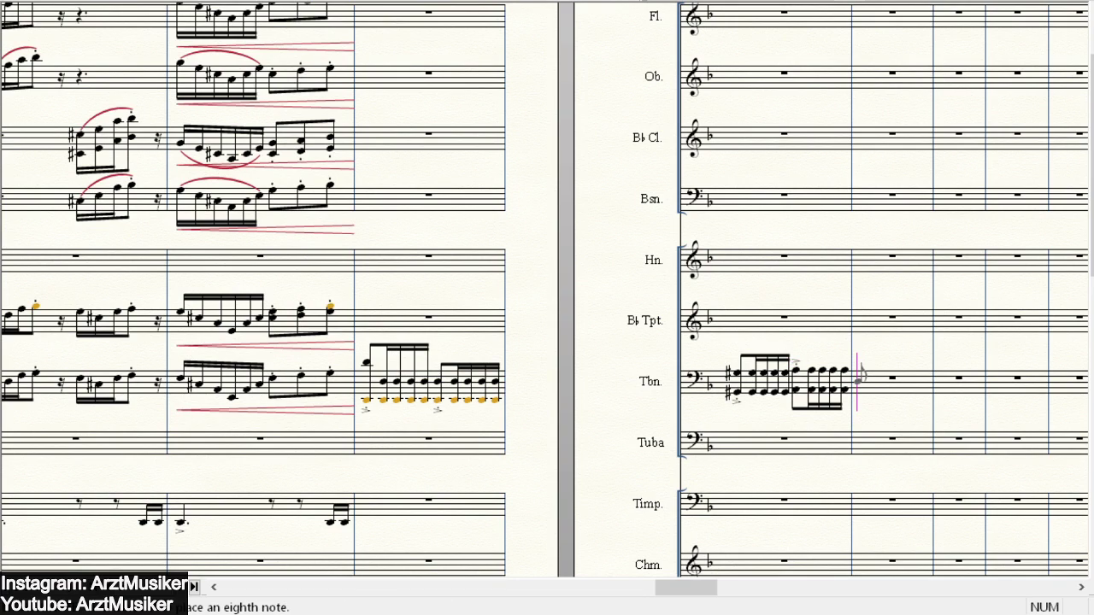
click(402, 1)
double_click(369, 390)
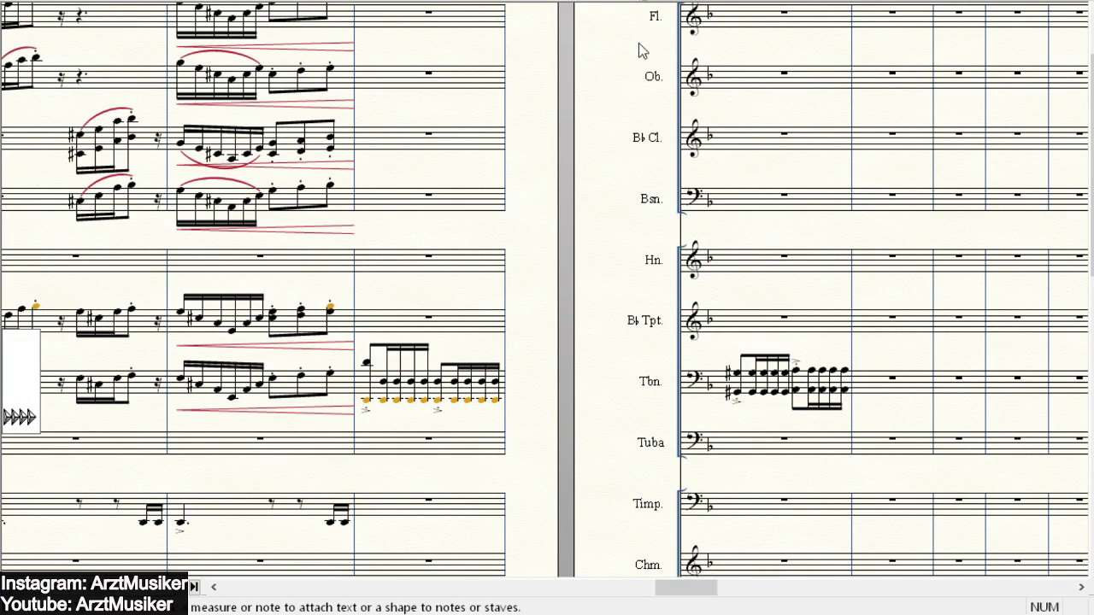
- Enter an eighth note and four sixteenths on low D in the first half of the tuba's measure 37
click(880, 3)
click(374, 462)
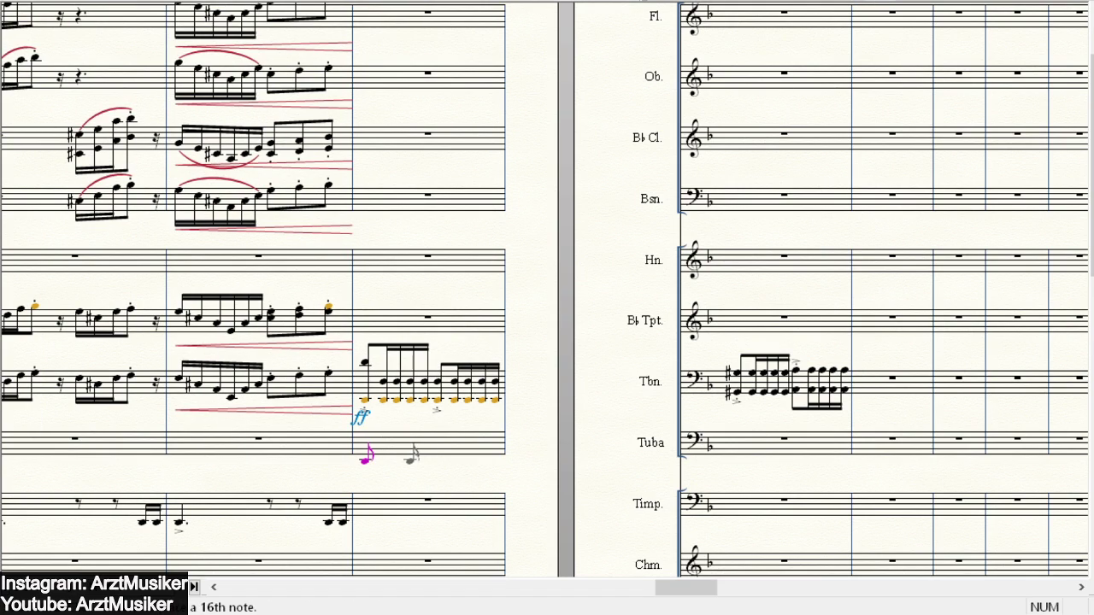
click(382, 460)
click(396, 459)
click(411, 460)
click(423, 460)
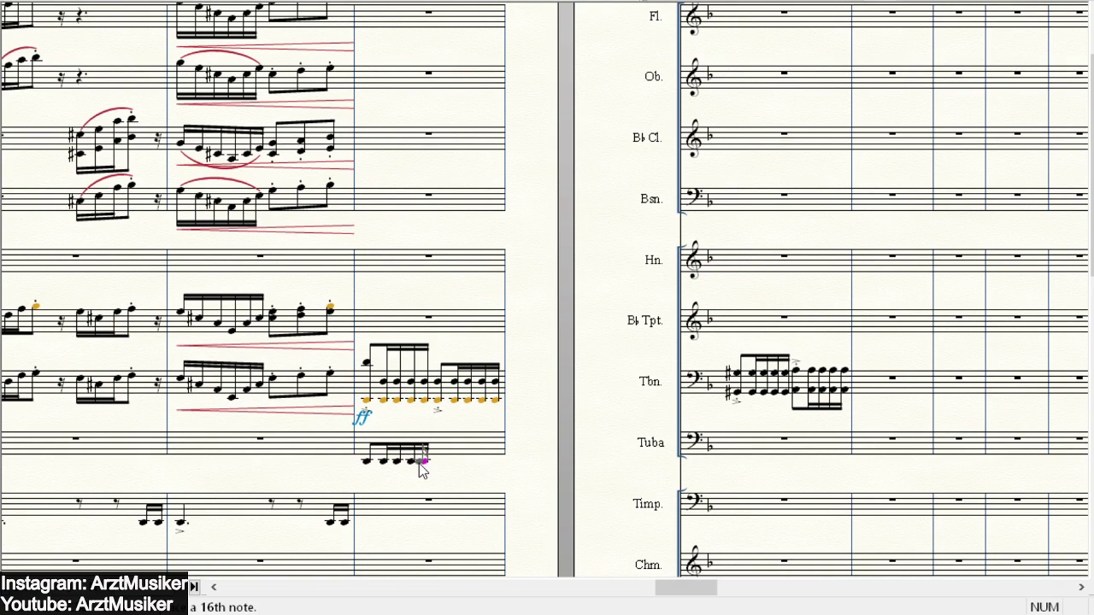
key(Escape)
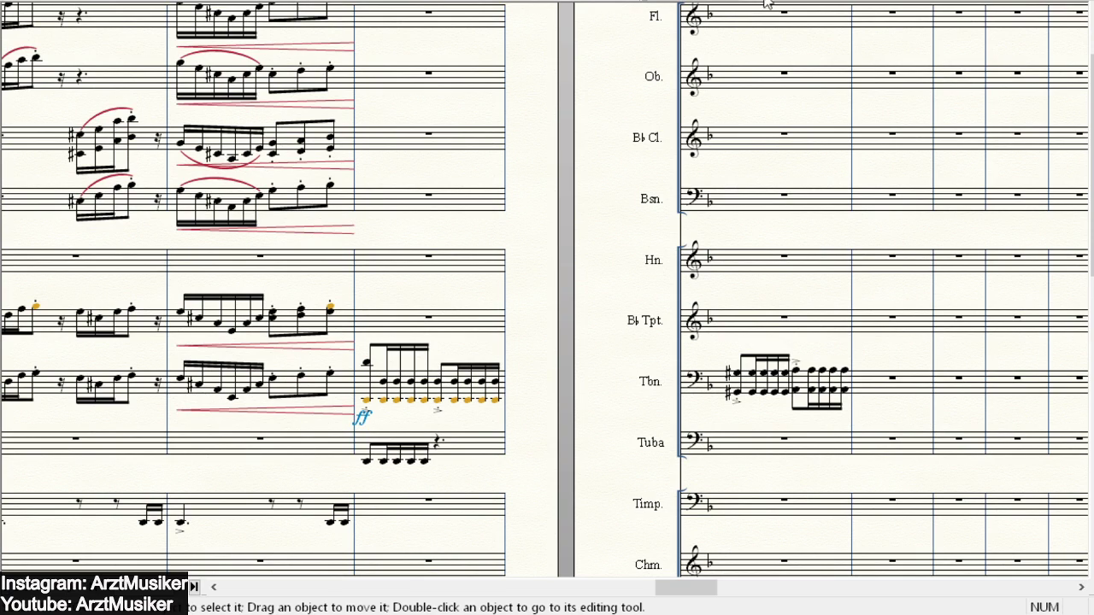
- Accent the tuba's first note in measure 37 and copy the half-measure pattern through the end of measure 38
click(513, 1)
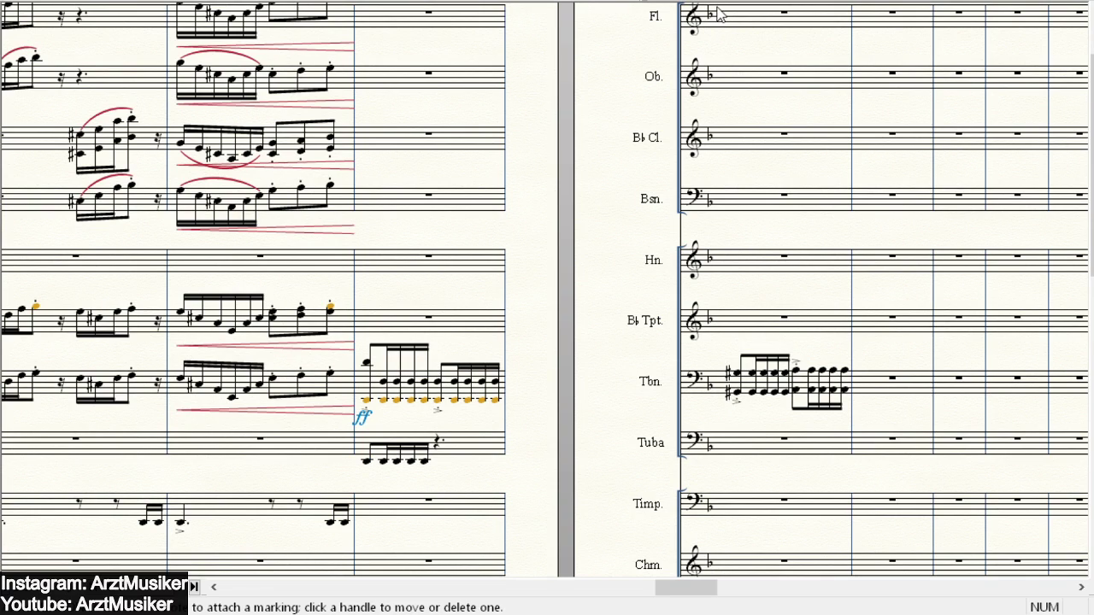
key(Escape)
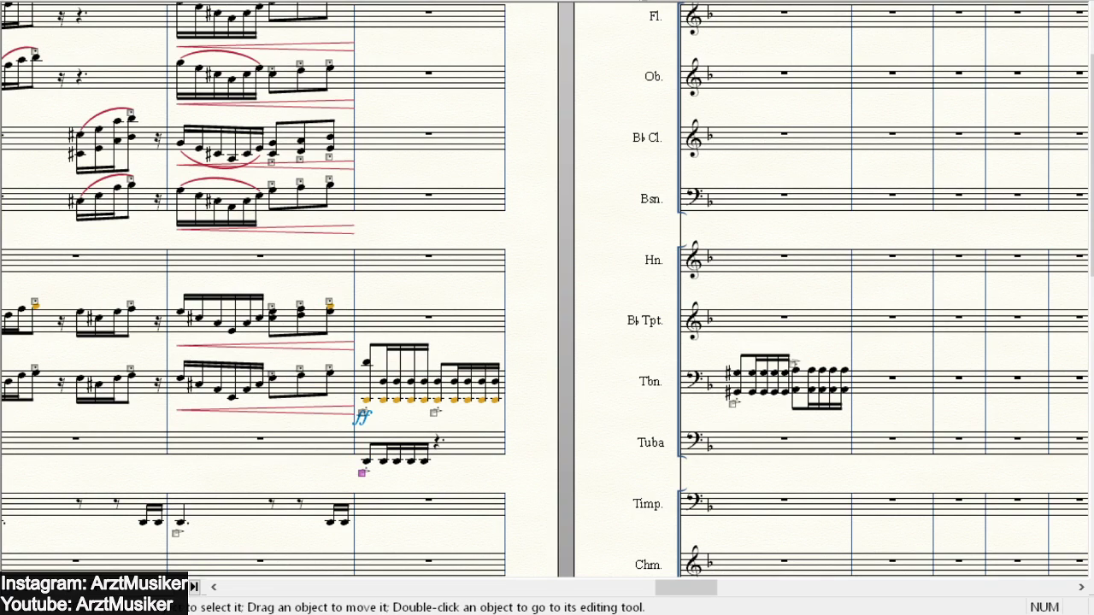
drag(357, 470, 433, 423)
drag(367, 446, 719, 457)
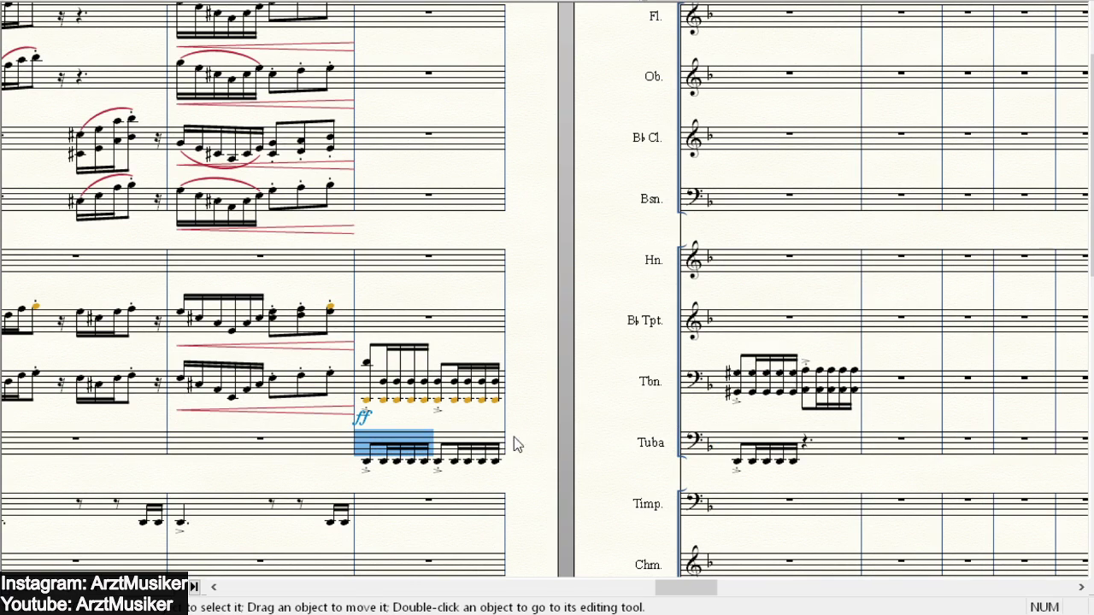
drag(399, 448, 806, 455)
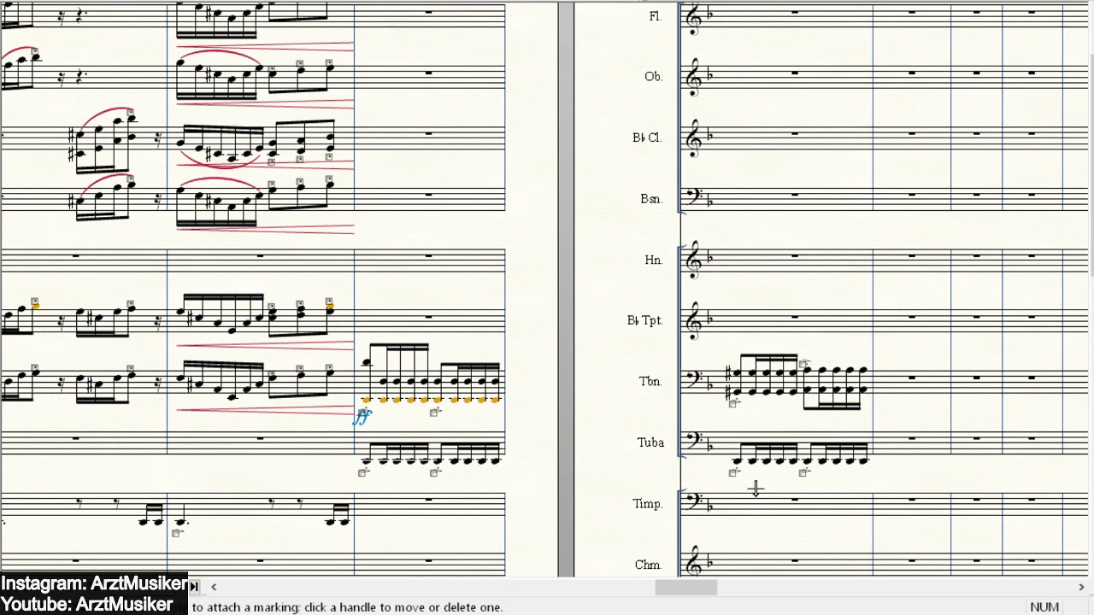
- Repitch the tuba's first note in measure 38 to G-sharp without changing its duration
click(697, 2)
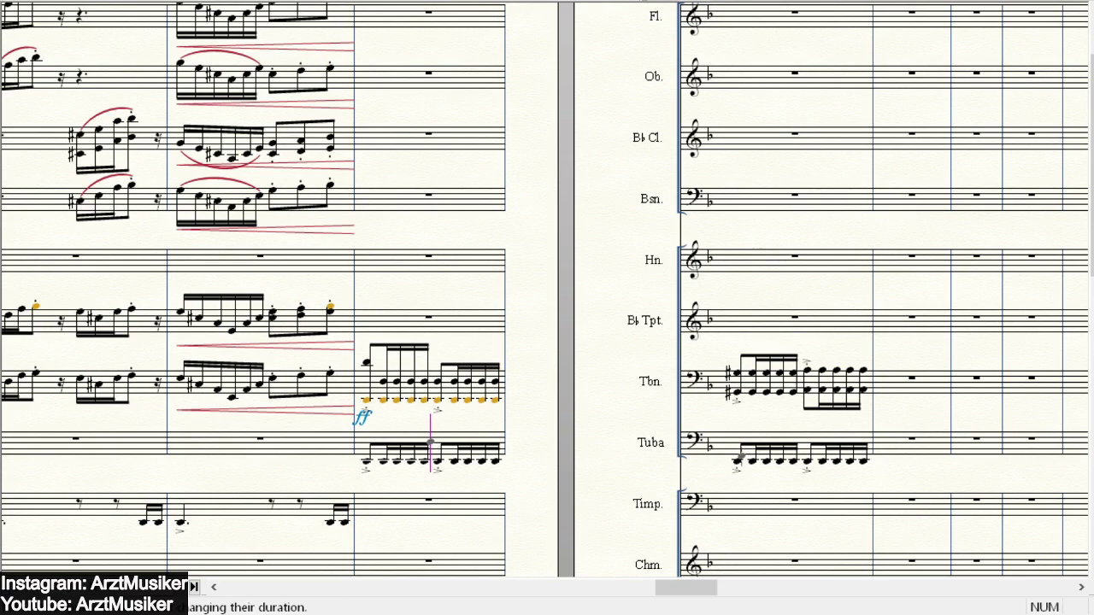
click(737, 453)
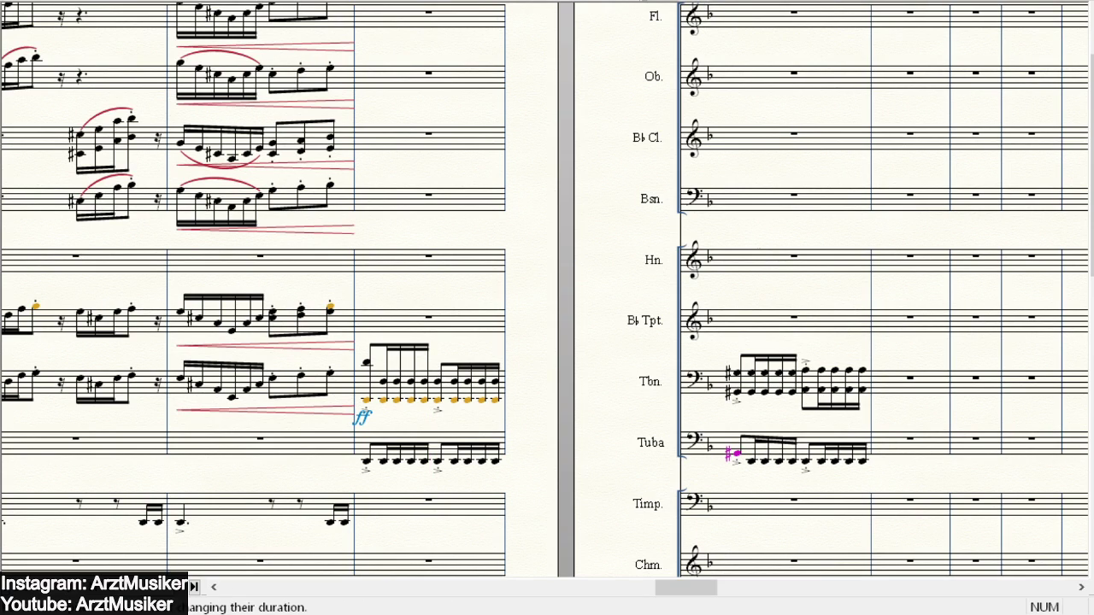
- Try the tuba's opening G-sharp in measure 38 an octave lower, and move it back up
key(Down)
key(Down)
key(Down)
key(Down)
key(Down)
key(Down)
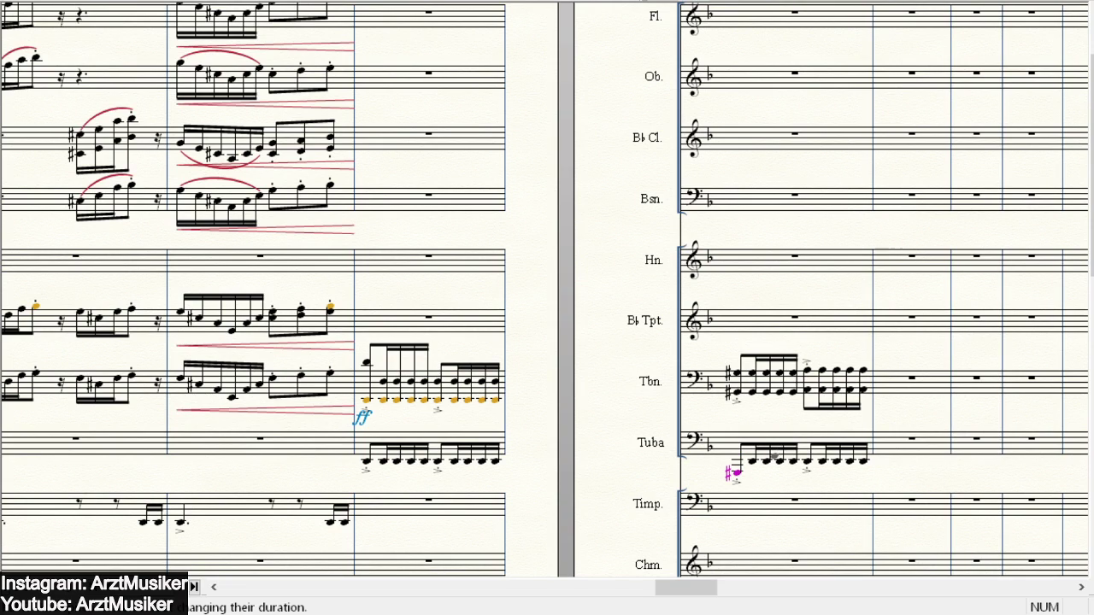
key(Up)
key(Up)
key(Up)
key(Up)
key(Up)
key(Up)
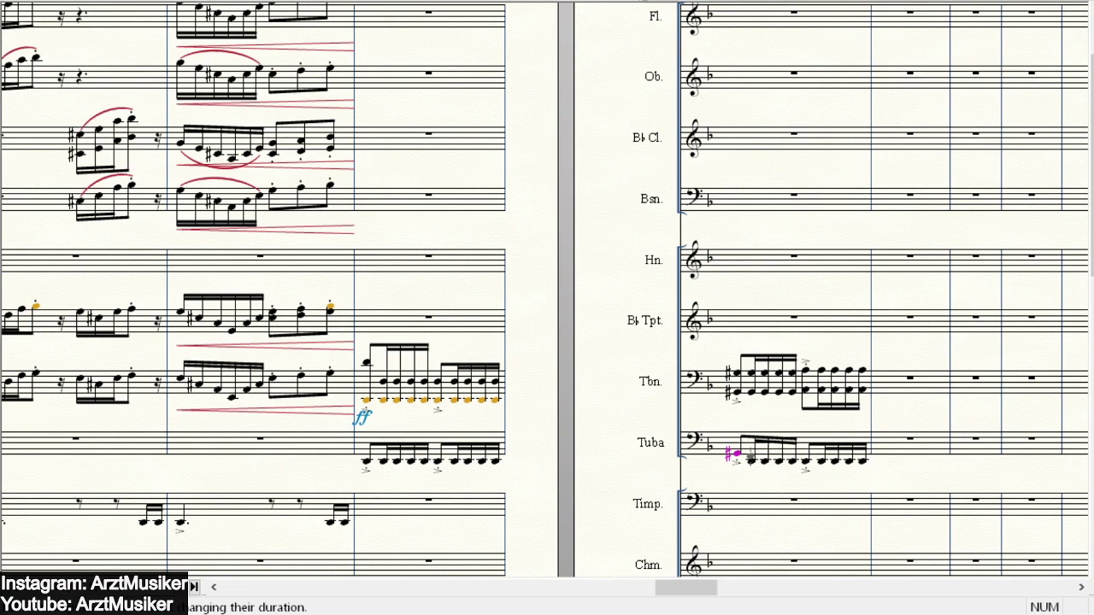
- Repitch the four sixteenth notes after the tuba's first note in measure 38 to G-sharp
click(750, 453)
click(776, 450)
click(763, 456)
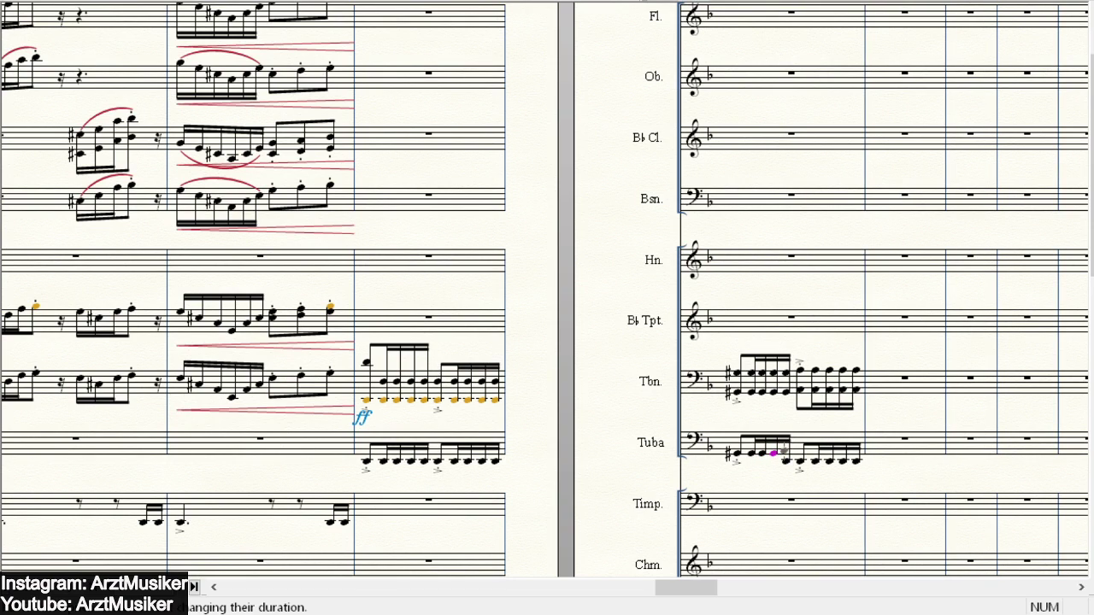
click(774, 452)
key(plus)
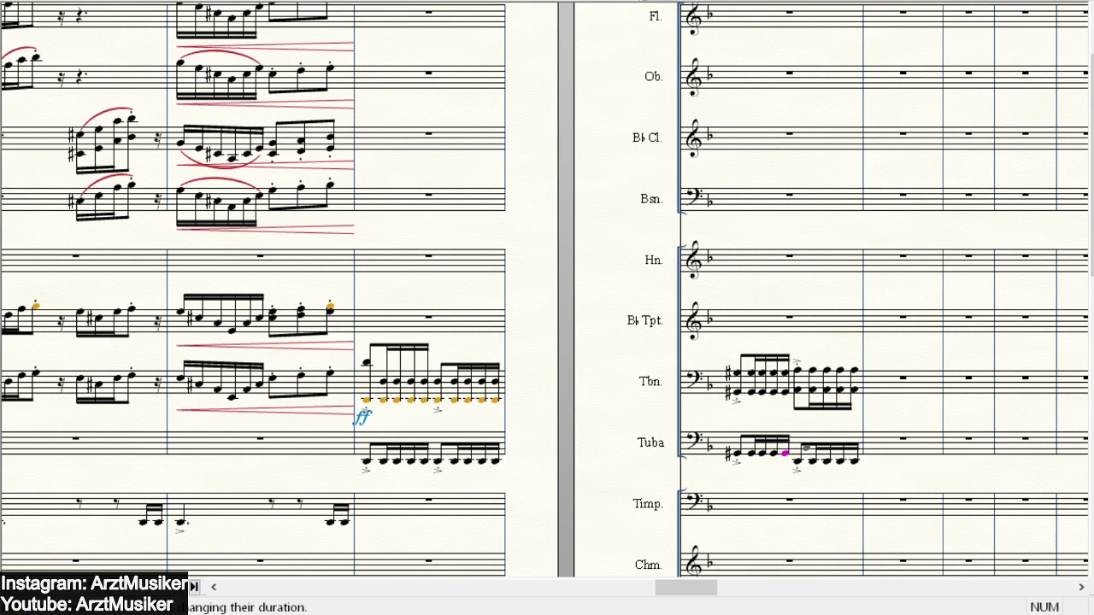
- Repitch all five notes in the second half of the tuba's measure 38 to A
click(799, 452)
click(812, 454)
key(Up)
click(822, 451)
click(831, 450)
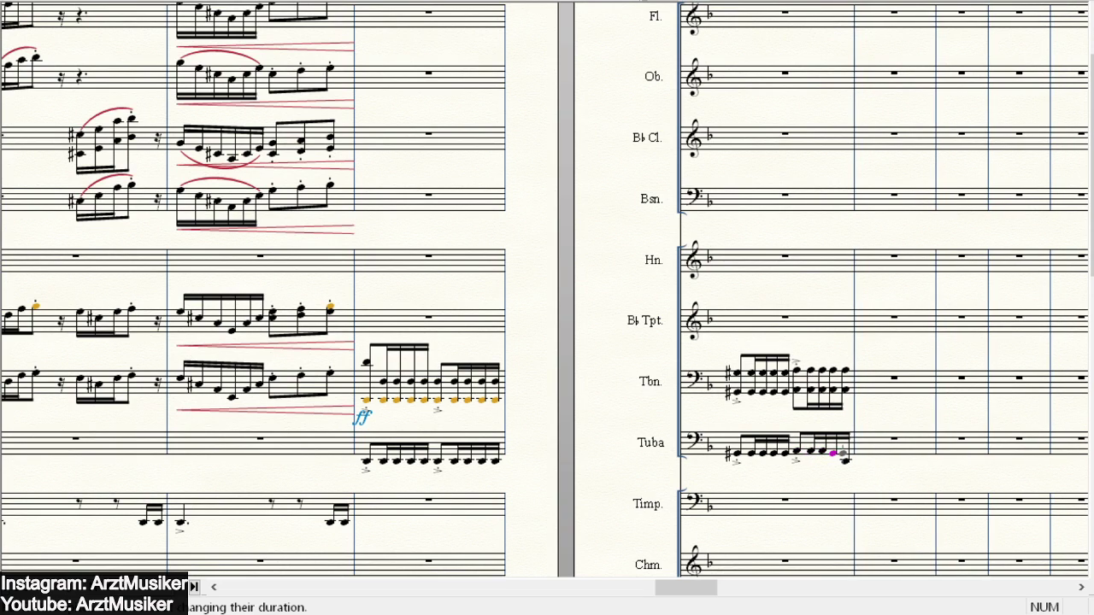
click(833, 448)
click(833, 449)
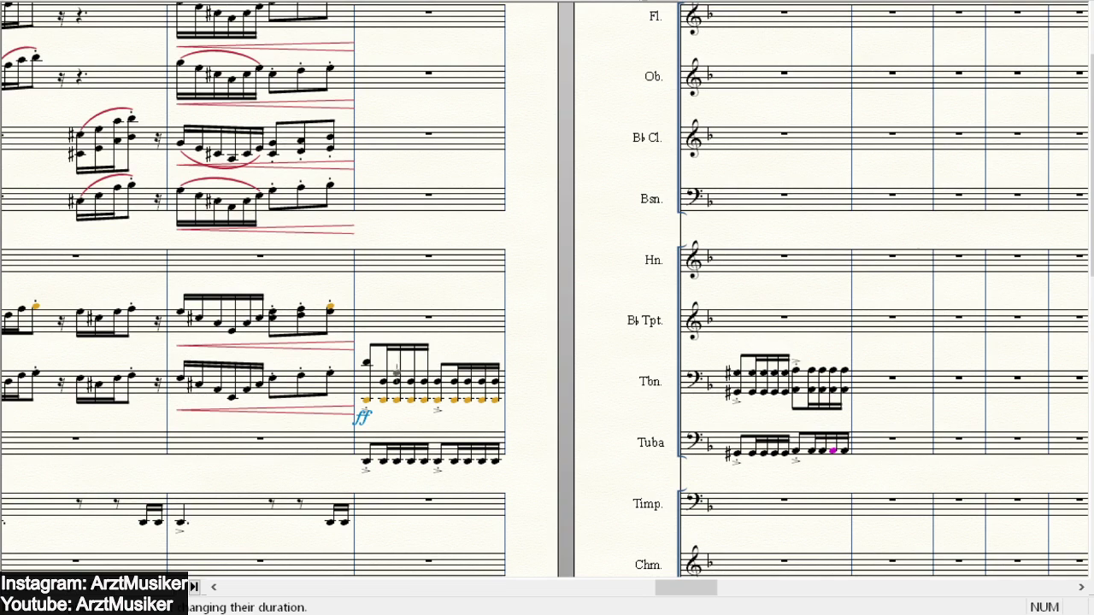
key(Escape)
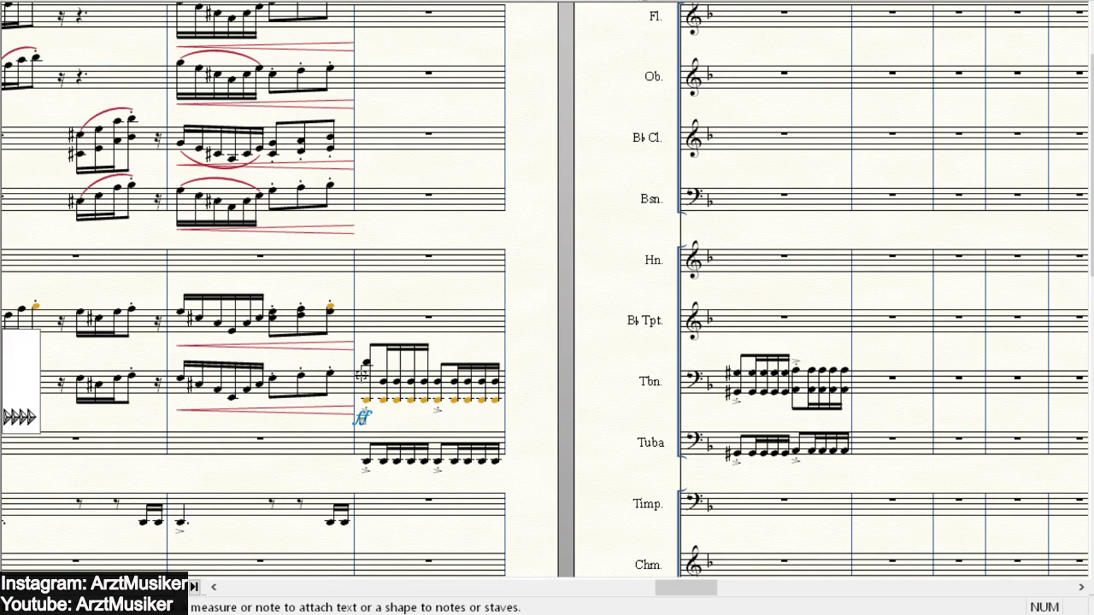
- Attach an ff dynamic to the tuba's first note in measure 37
double_click(369, 460)
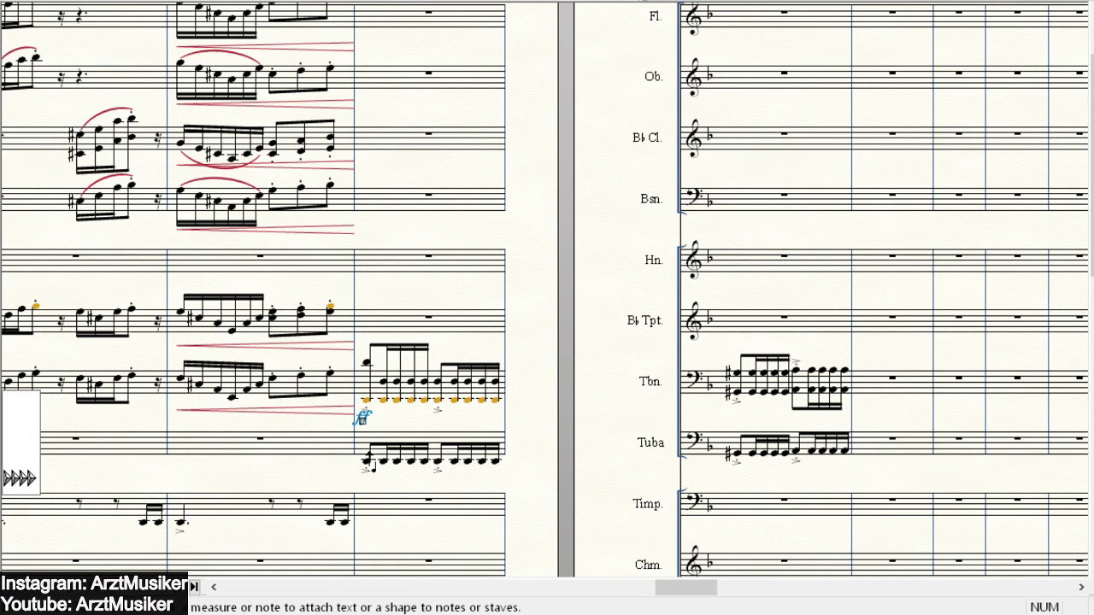
key(ctrl+v)
key(Escape)
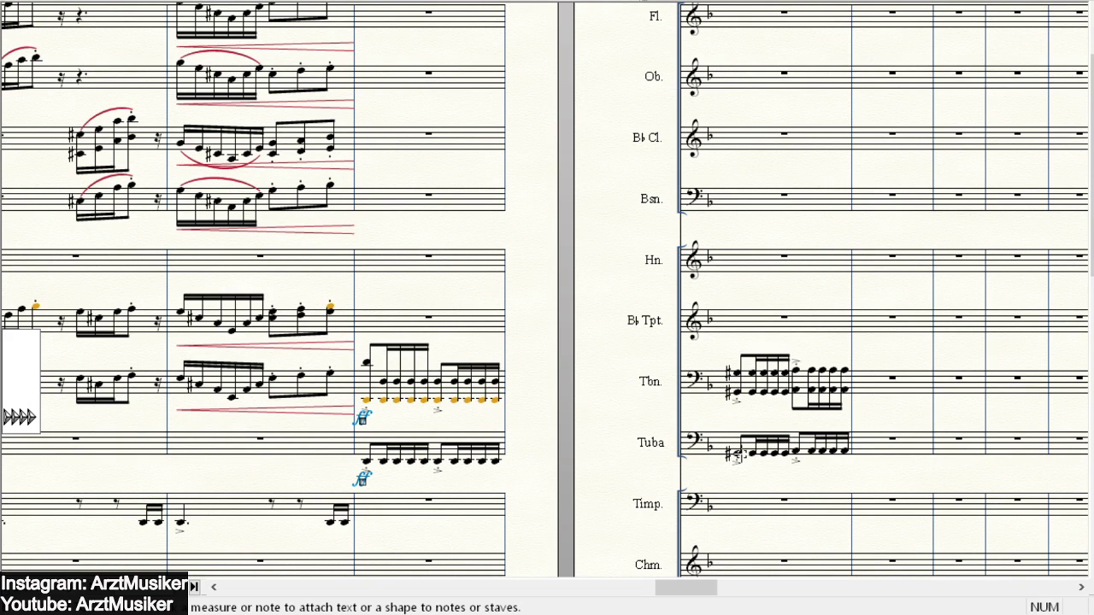
scroll(564, 305, down, 5)
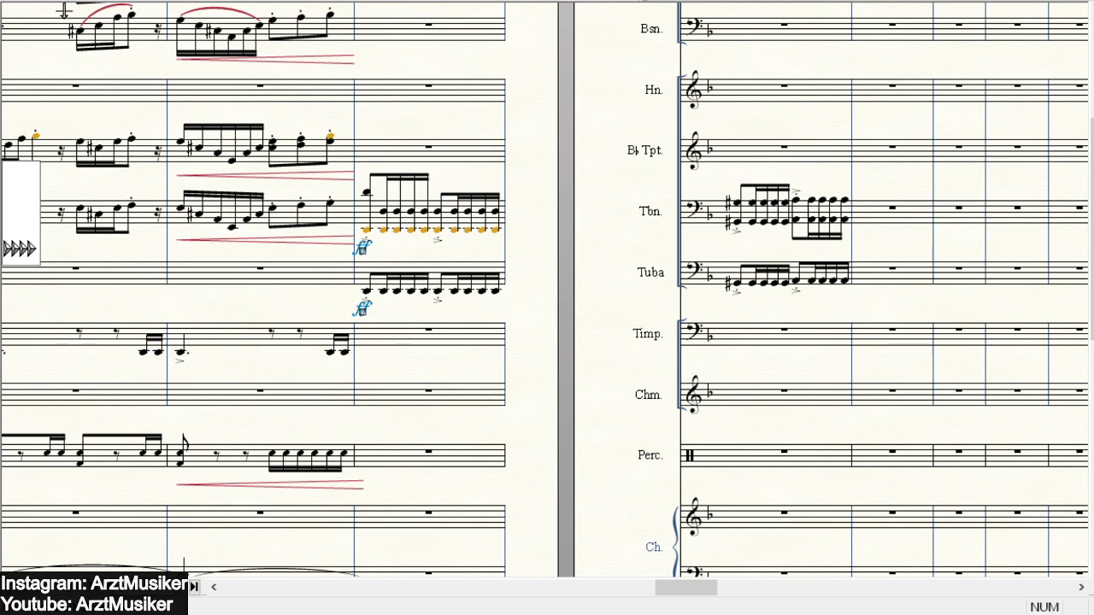
- Copy the trombone and tuba parts of measures 37 and 38 into measures 39 and 40
mouse_move(356, 166)
mouse_down()
mouse_move(399, 202)
mouse_move(366, 151)
mouse_up()
drag(379, 308, 565, 272)
key(Escape)
click(383, 209)
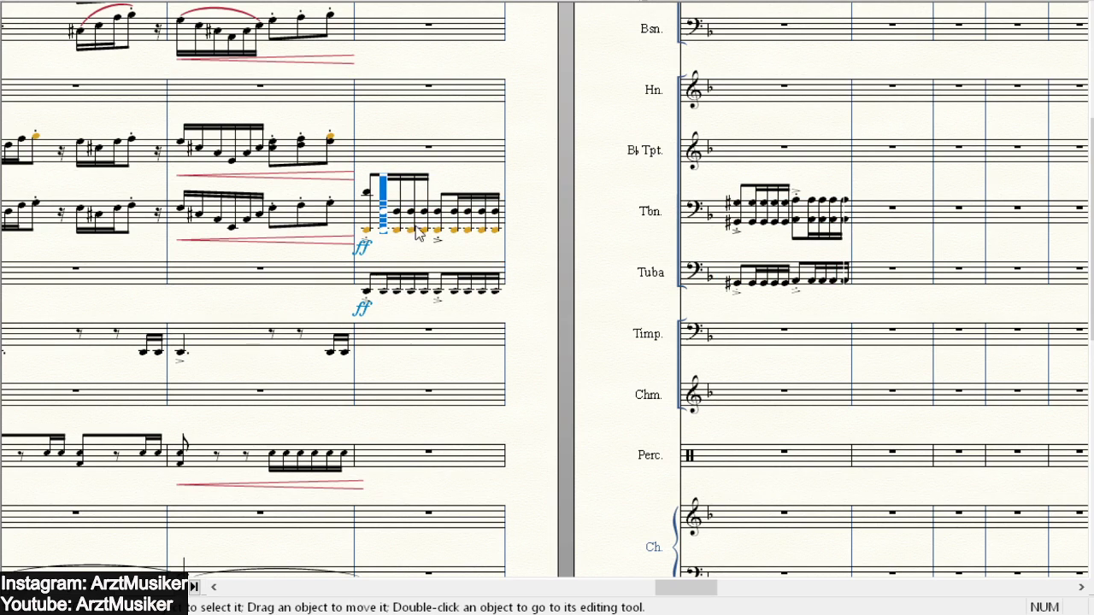
click(396, 224)
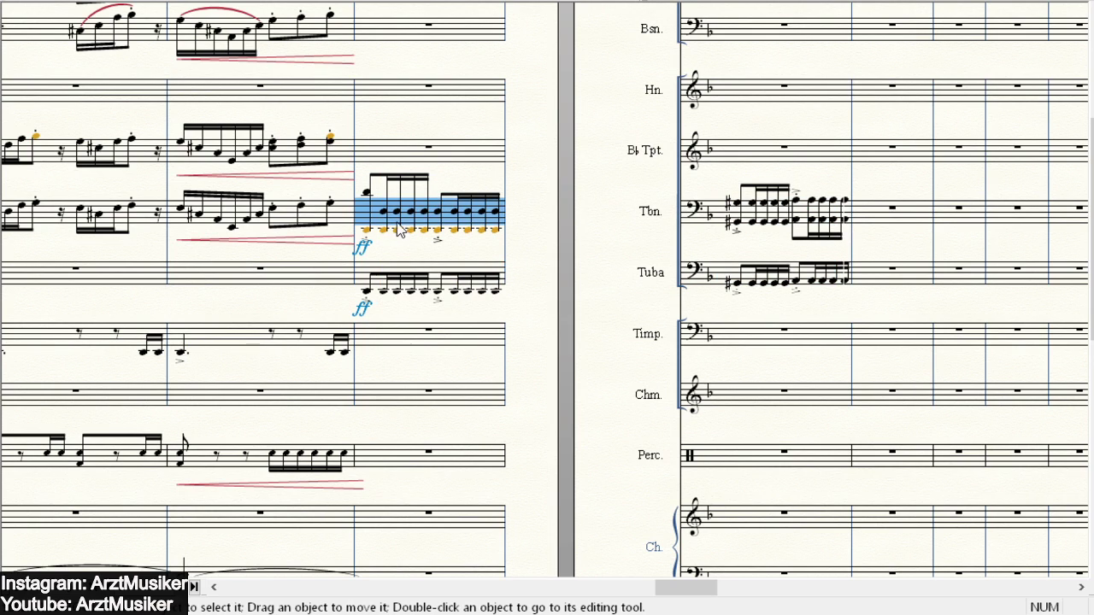
shift+click(757, 272)
alt+click(907, 233)
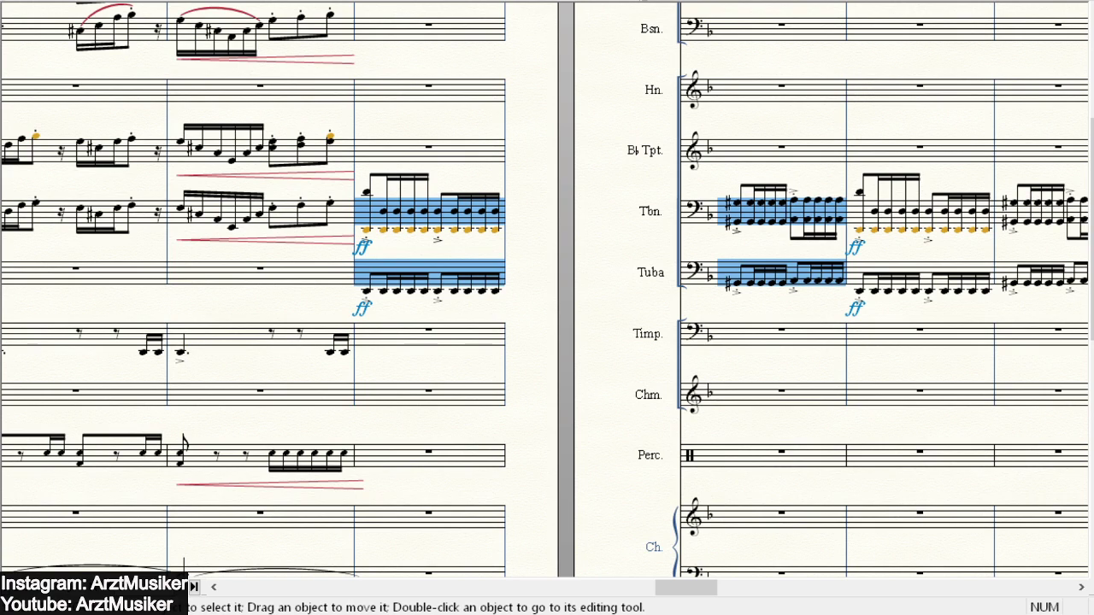
- Delete the copied ff dynamics in measure 39 and lower the top note of the trombone's first chord there an octave to D
click(643, 0)
drag(845, 230, 921, 365)
key(Delete)
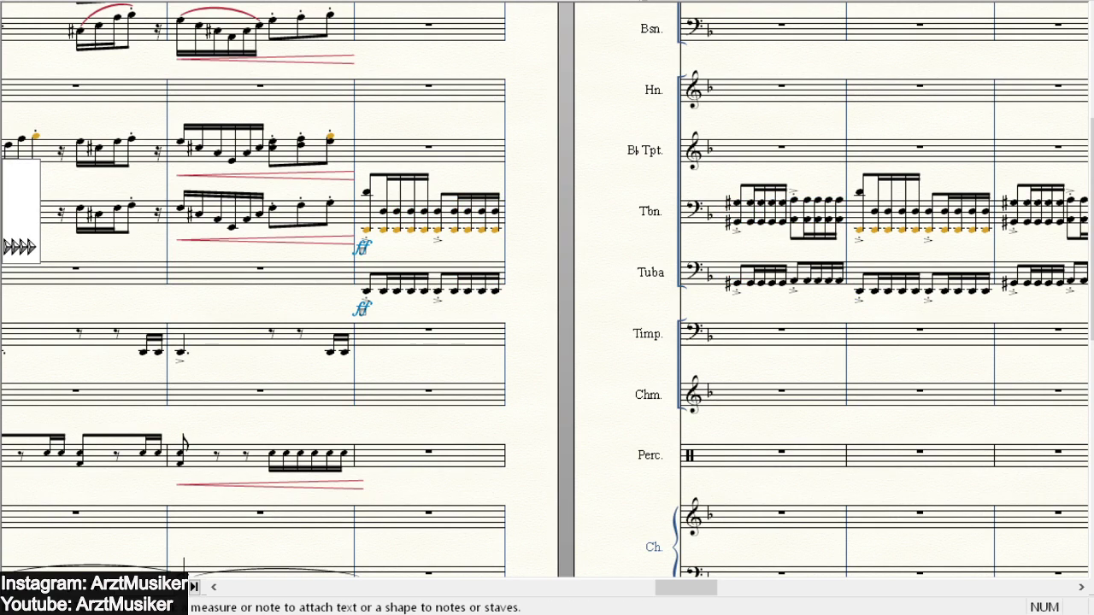
click(686, 1)
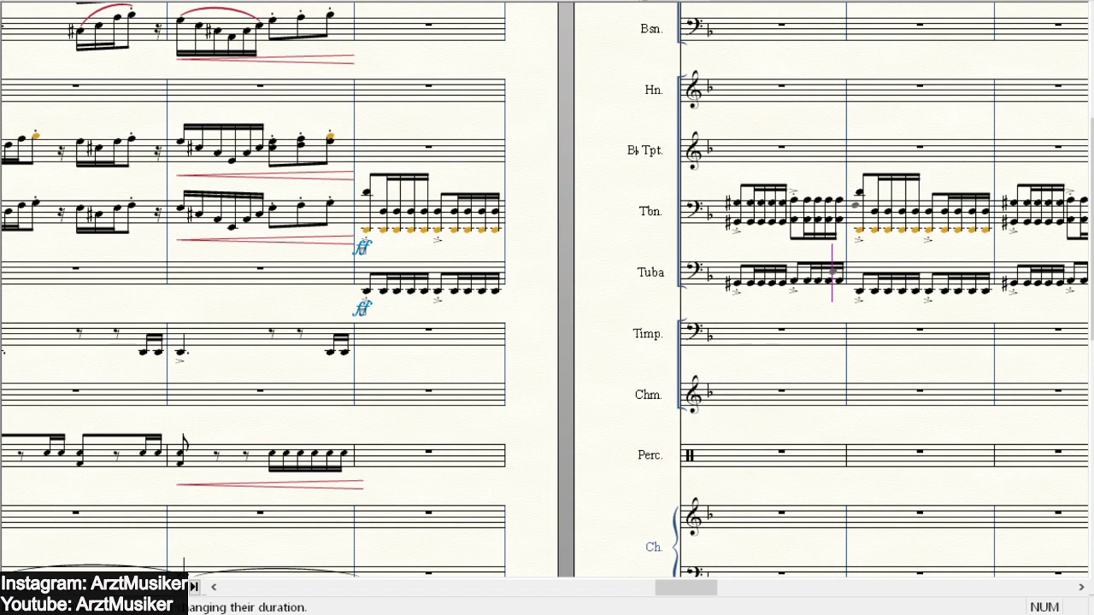
click(857, 210)
- Examine the timpani, percussion, choir and string staves around measures 36 to 40 against the new brass parts
scroll(628, 100, down, 1)
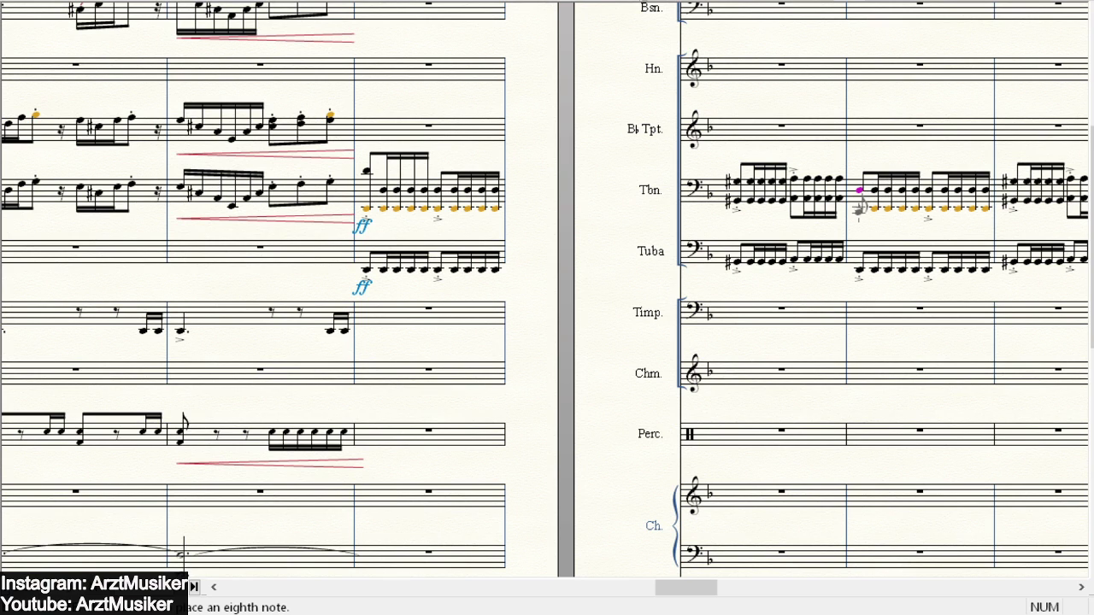
scroll(427, 137, down, 4)
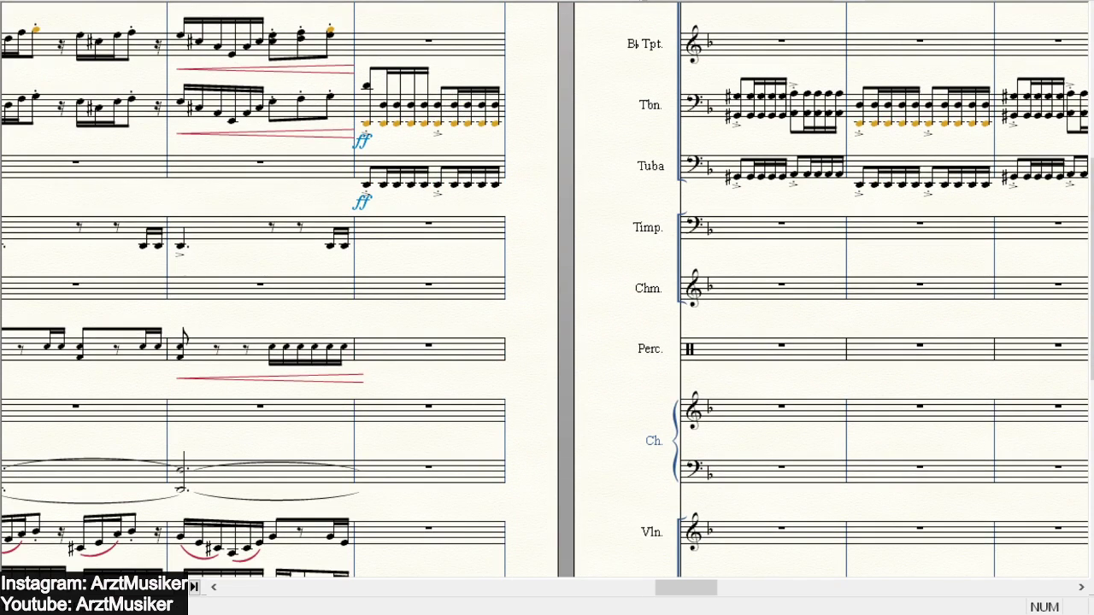
scroll(487, 333, down, 3)
scroll(500, 325, down, 3)
scroll(598, 310, up, 5)
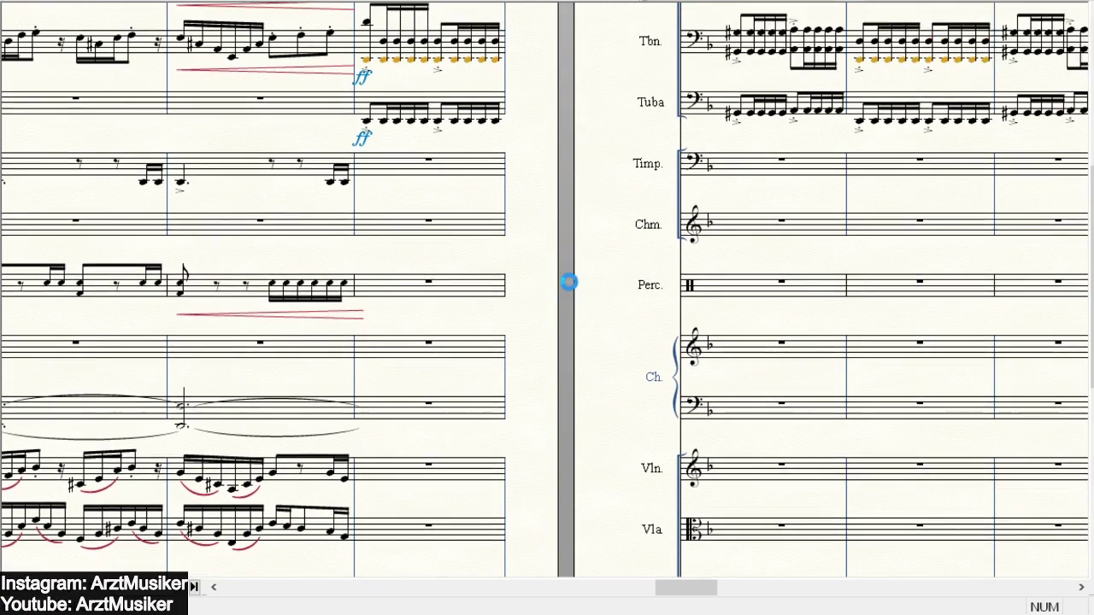
scroll(833, 267, up, 5)
scroll(769, 257, down, 6)
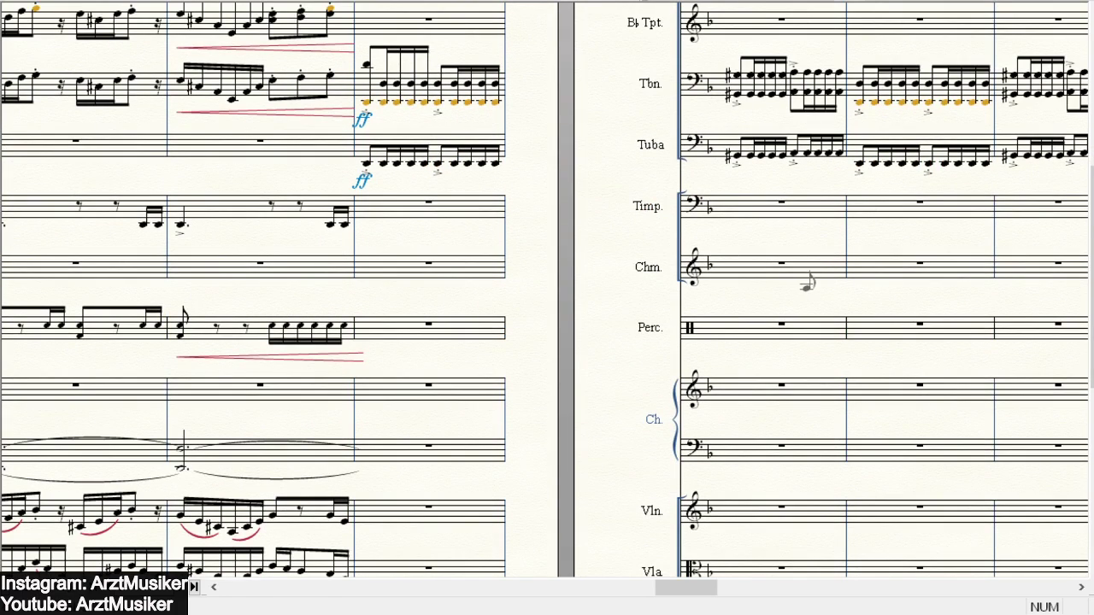
scroll(520, 208, down, 4)
scroll(598, 201, up, 3)
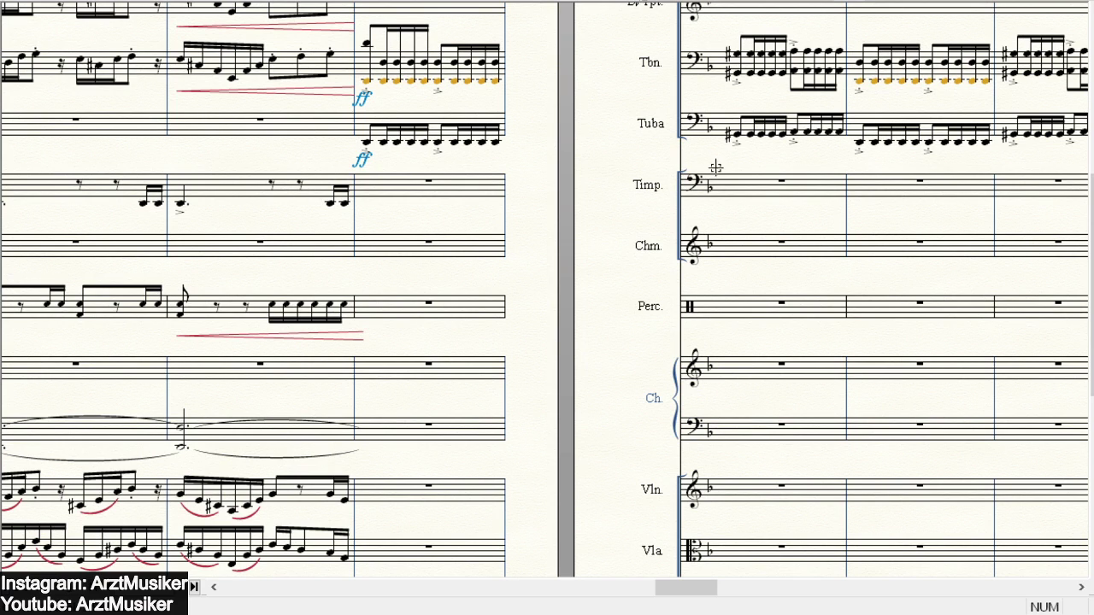
scroll(717, 153, down, 5)
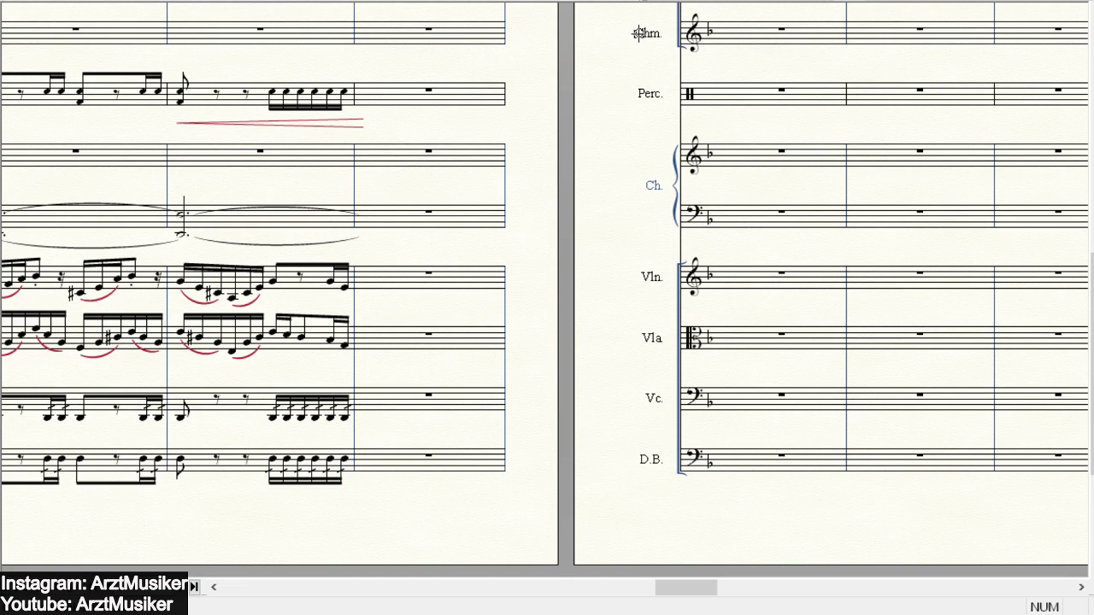
scroll(637, 36, up, 3)
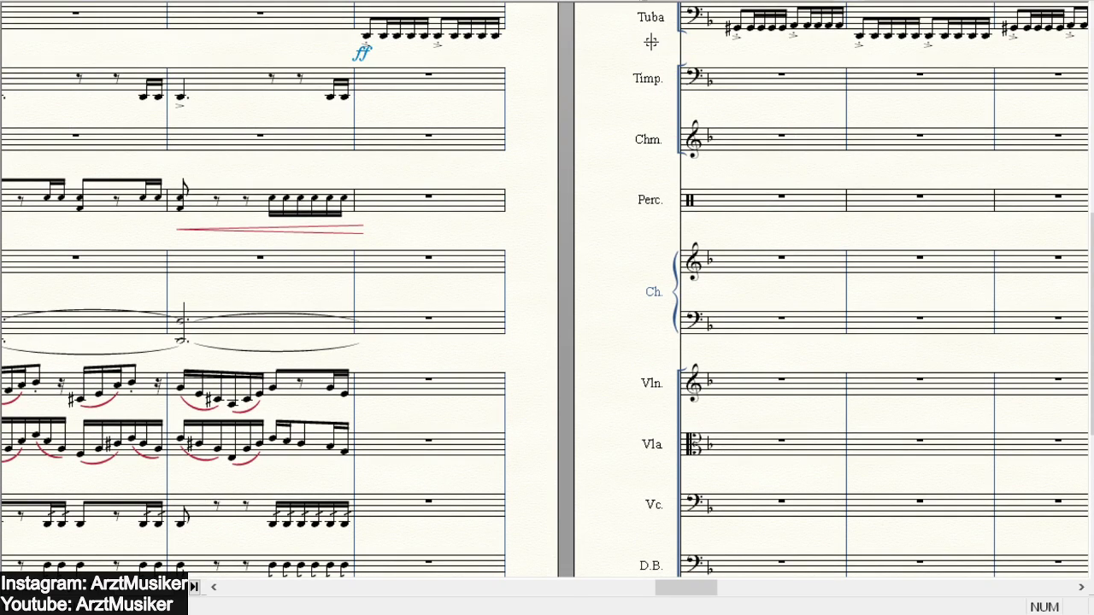
scroll(841, 68, up, 2)
scroll(547, 291, down, 2)
scroll(410, 171, up, 2)
scroll(436, 192, down, 1)
scroll(438, 196, up, 1)
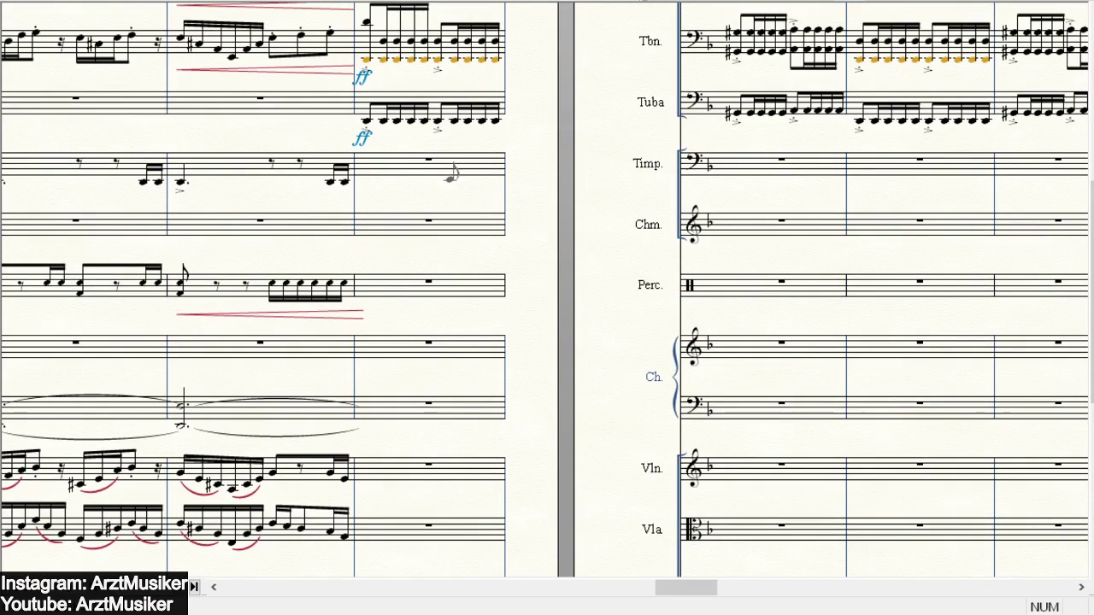
scroll(578, 127, down, 2)
scroll(578, 127, up, 2)
scroll(547, 308, down, 3)
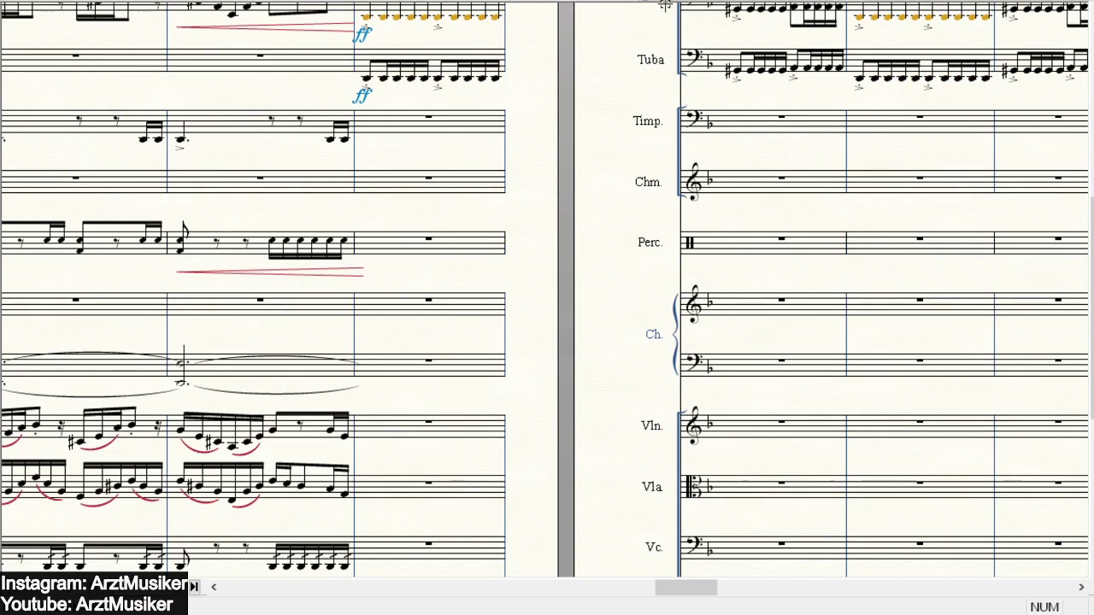
- Enter a snare drum eighth note followed by four sixteenth notes in the first half of percussion measure 37
click(423, 229)
scroll(735, 105, up, 2)
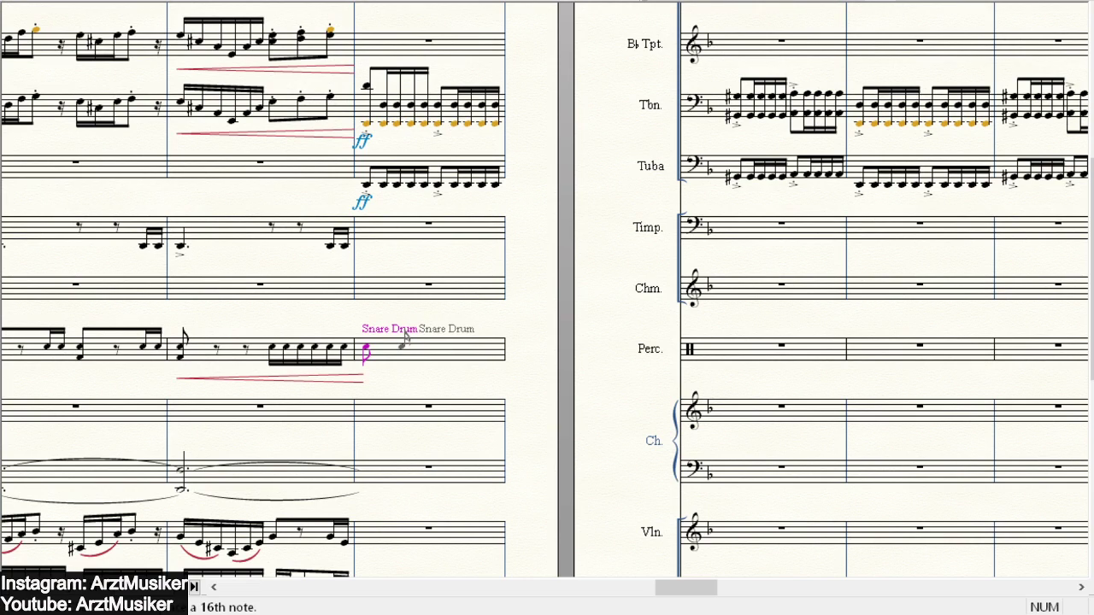
click(379, 346)
click(393, 347)
click(407, 347)
click(422, 347)
click(889, 0)
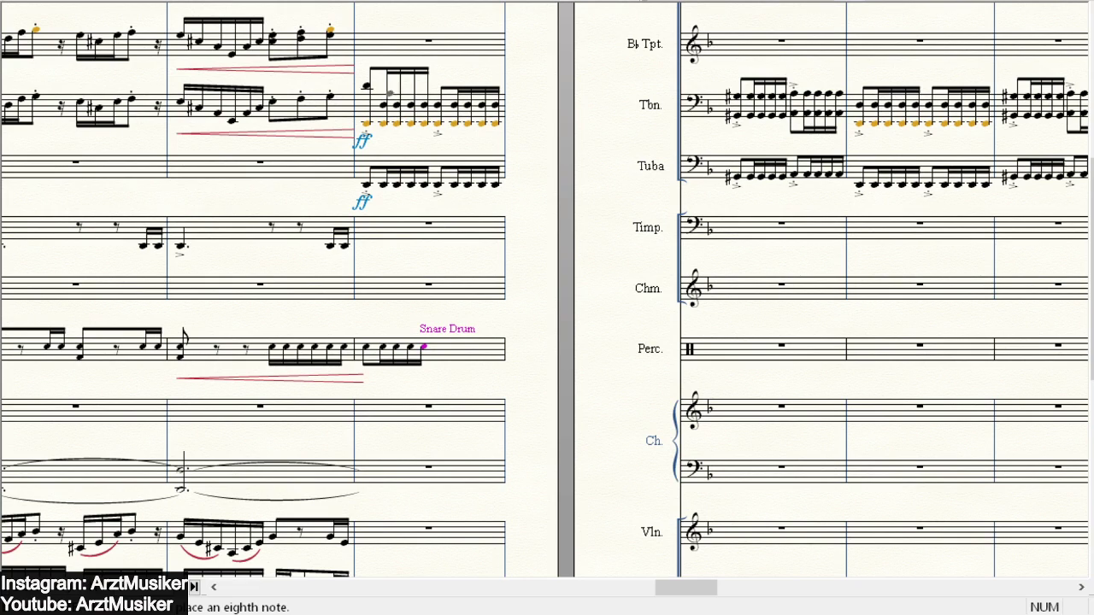
key(Escape)
click(401, 352)
key(Escape)
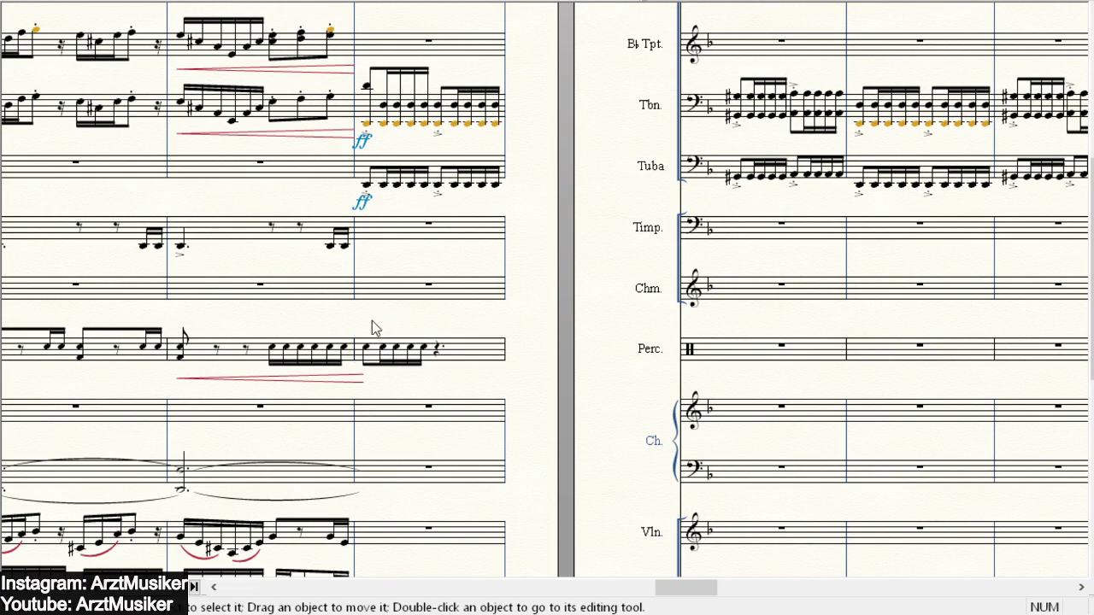
- Copy the five-note snare figure into the second half of percussion measure 37 and the start of measure 38
drag(374, 339, 436, 351)
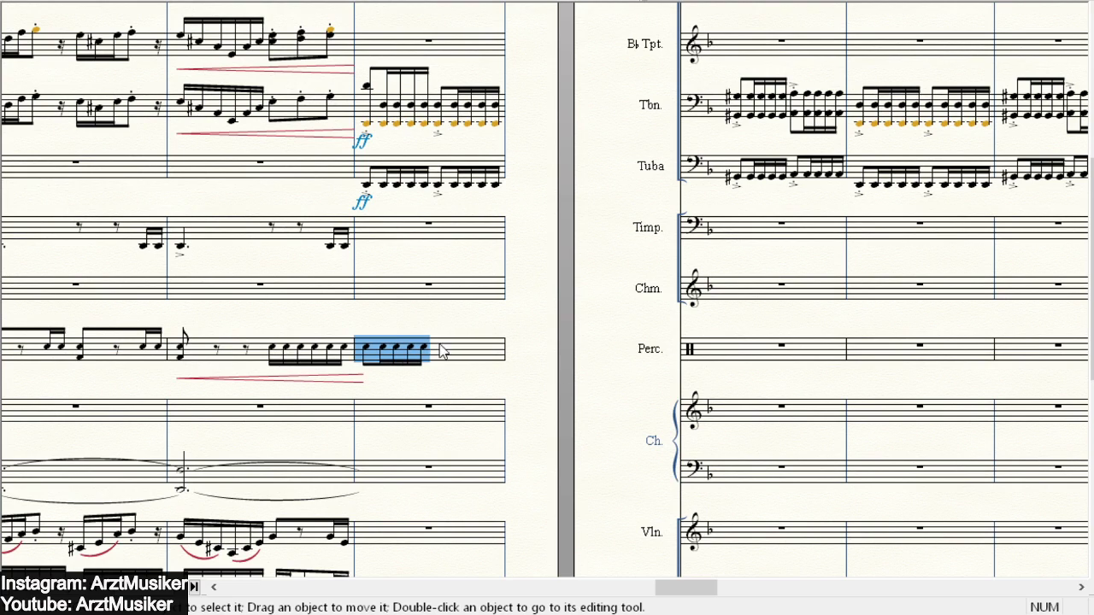
alt+click(436, 351)
alt+click(725, 359)
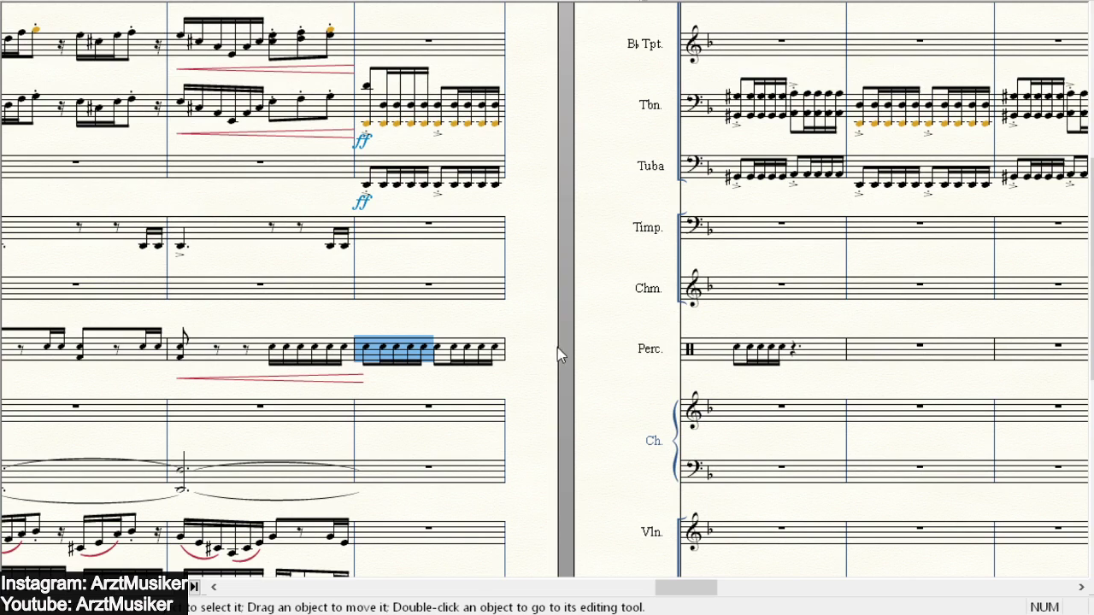
- Copy the full snare pattern of percussion measure 37 into measures 38, 39 and 40
shift+click(441, 355)
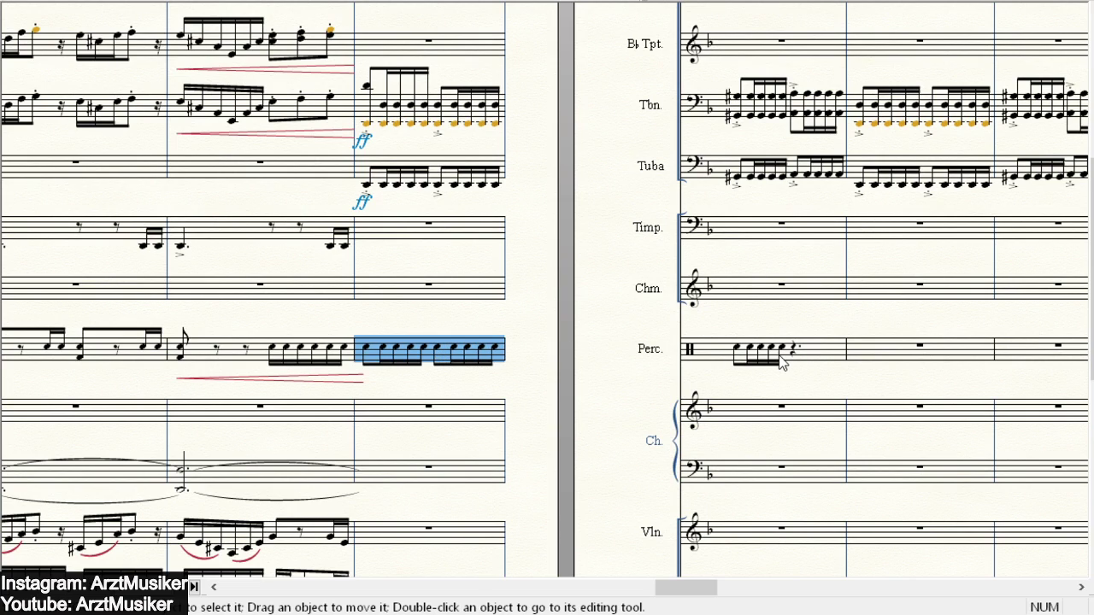
click(804, 357)
key(Escape)
click(476, 355)
alt+click(748, 357)
alt+click(898, 359)
alt+click(1025, 356)
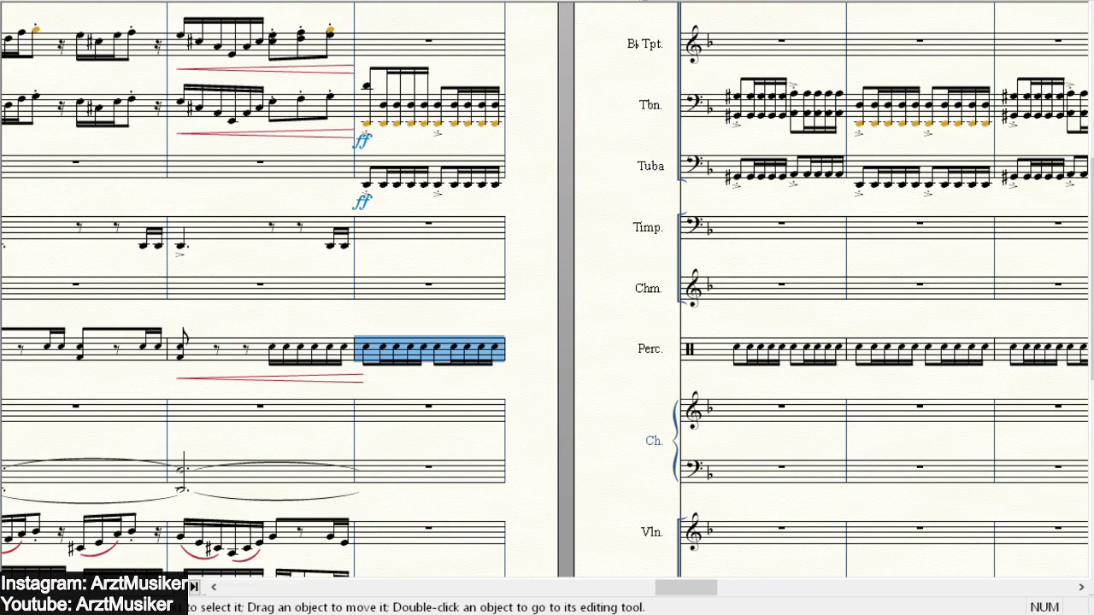
- Add eighth-note bass drum hits under the first snare note of each half of percussion measure 37
click(886, 2)
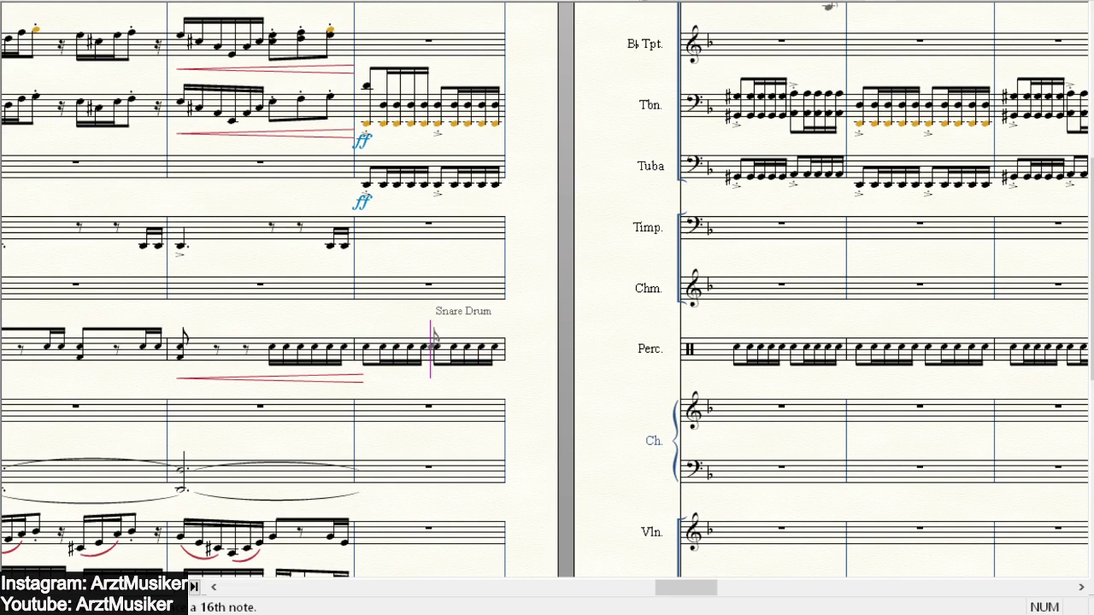
click(885, 2)
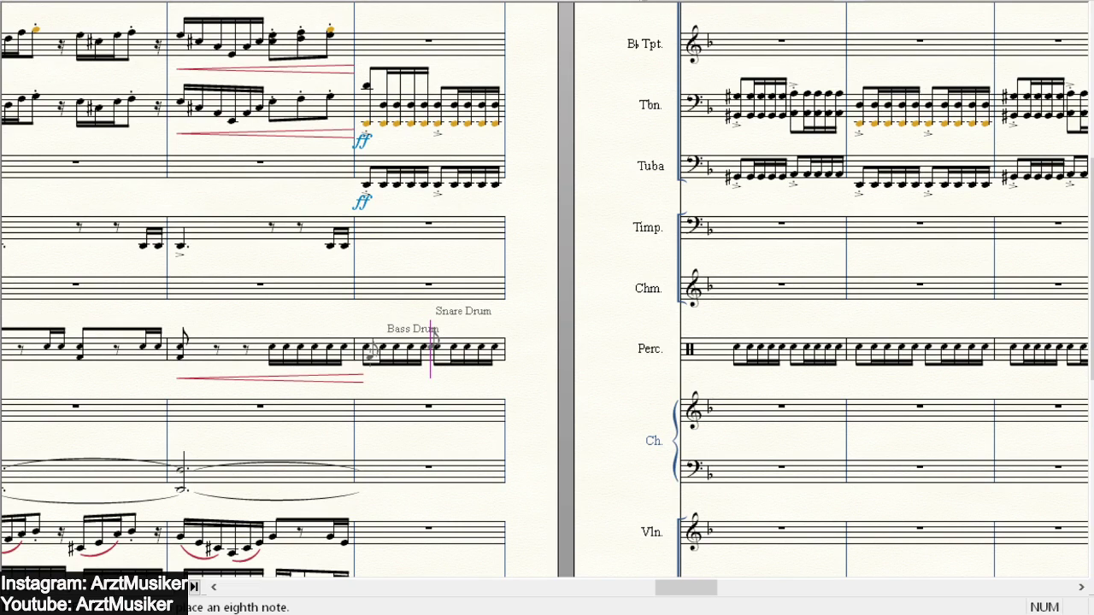
drag(433, 334, 431, 335)
click(437, 356)
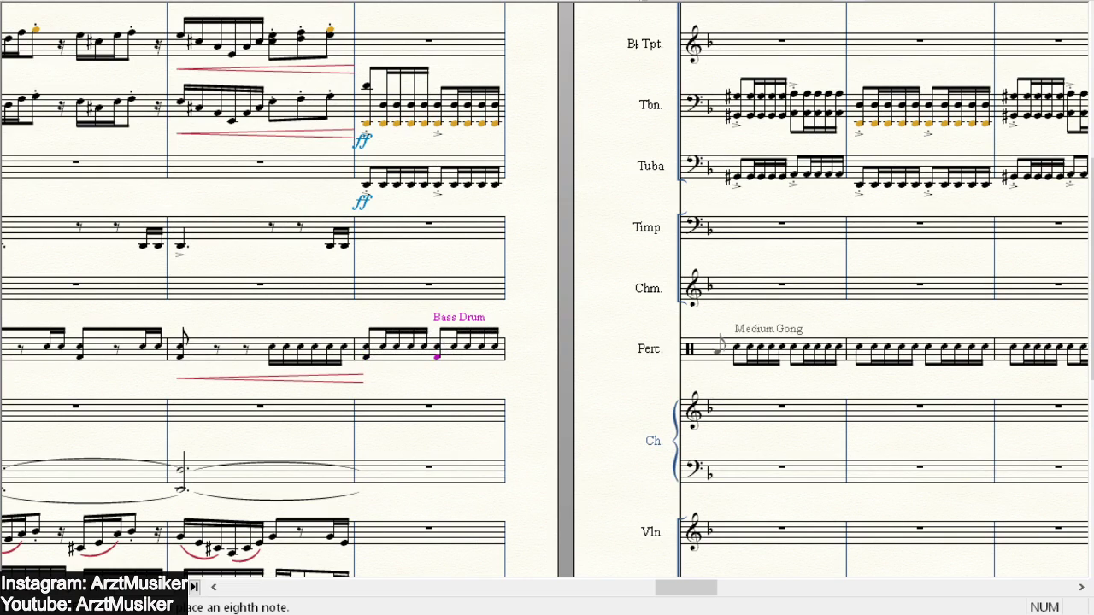
- Add eighth-note bass drum hits at the start of each half of percussion measures 38, 39 and 40
click(737, 356)
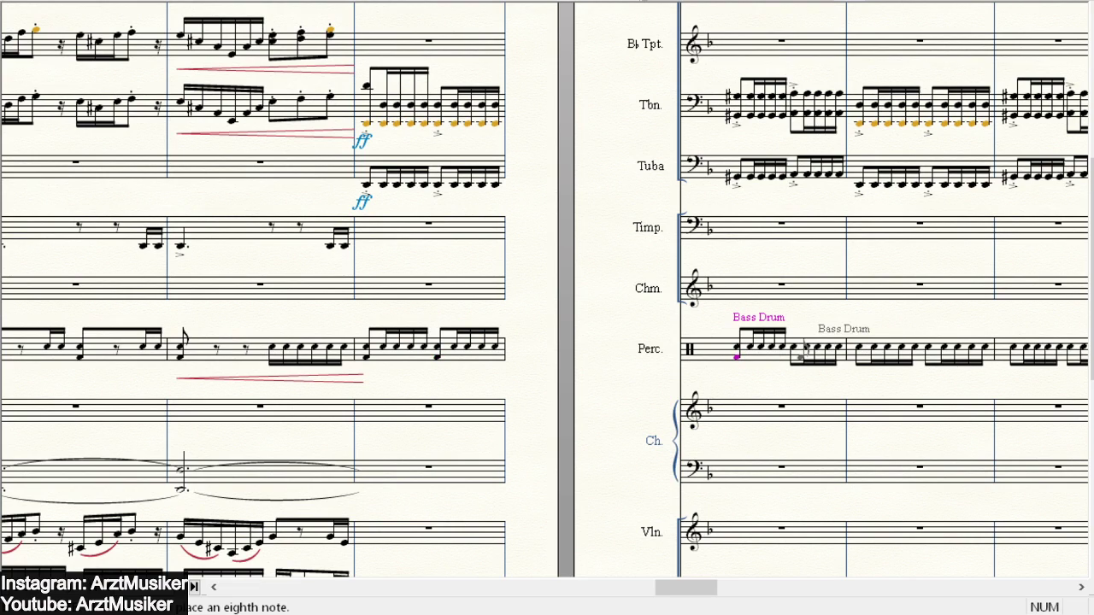
click(792, 356)
click(858, 357)
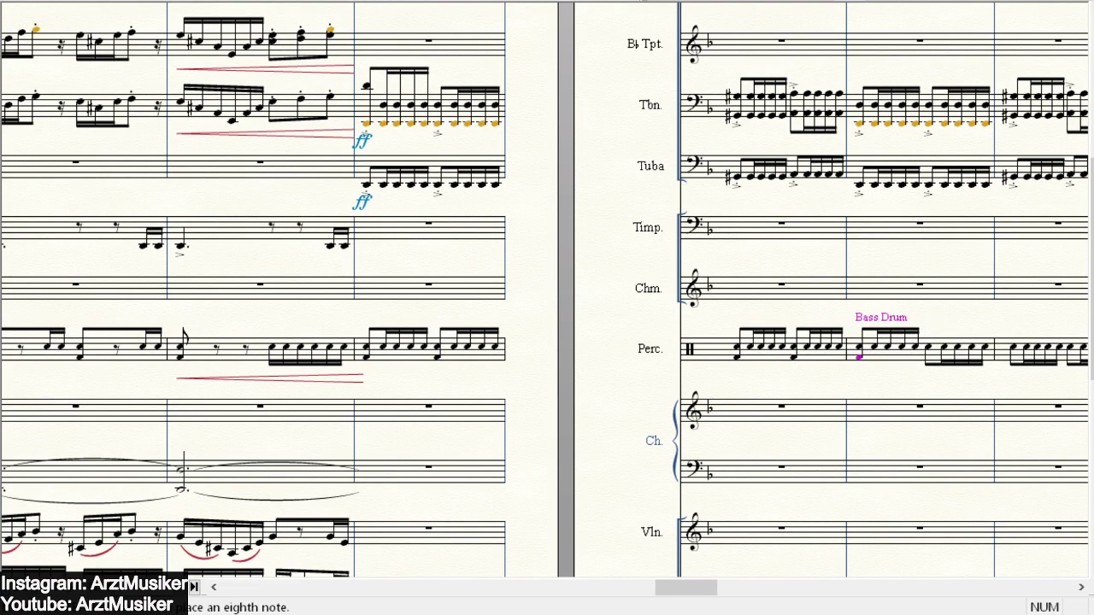
click(928, 357)
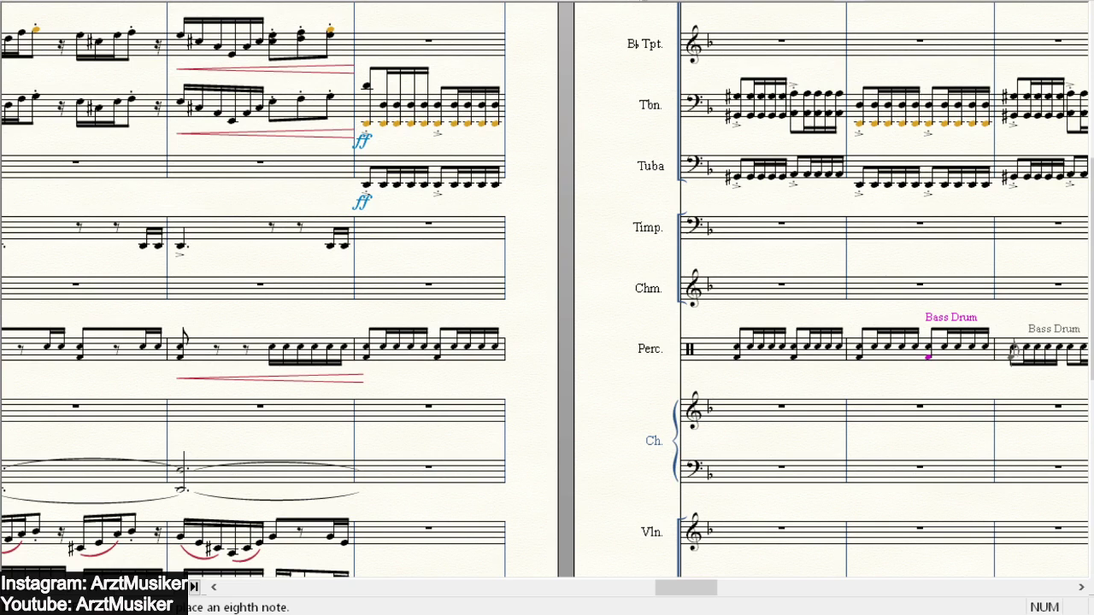
click(1014, 356)
click(1081, 587)
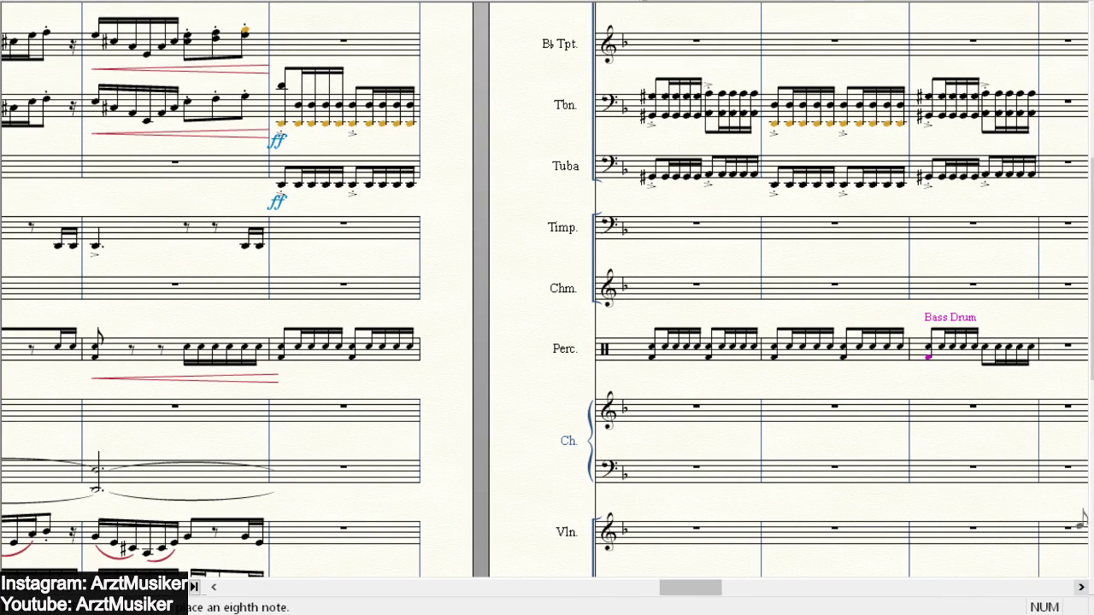
click(984, 356)
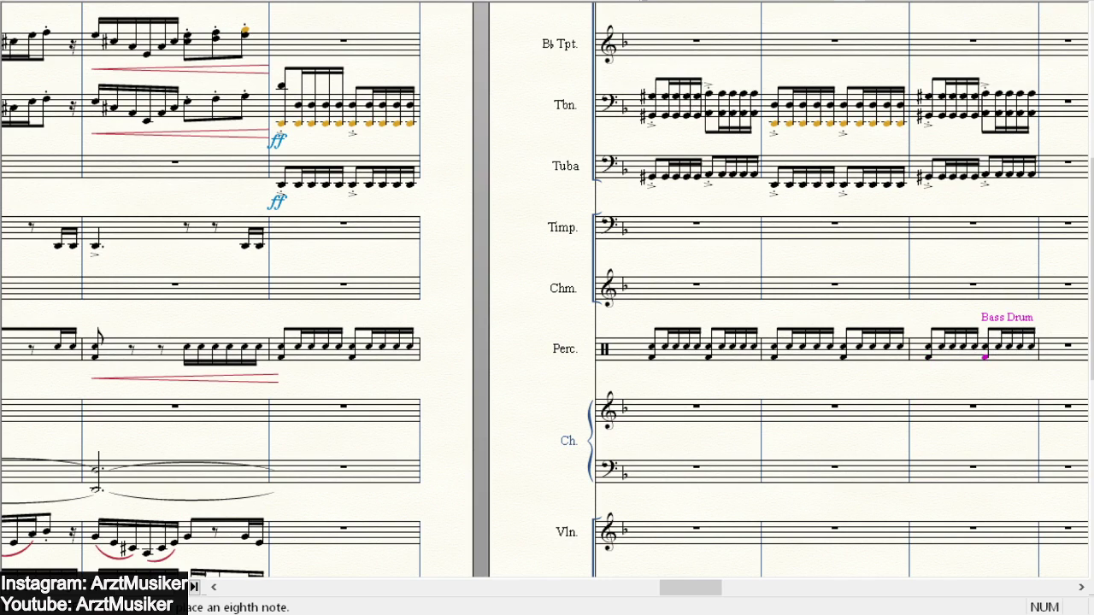
- Attach an ff dynamic to the first percussion note of measure 37
click(342, 2)
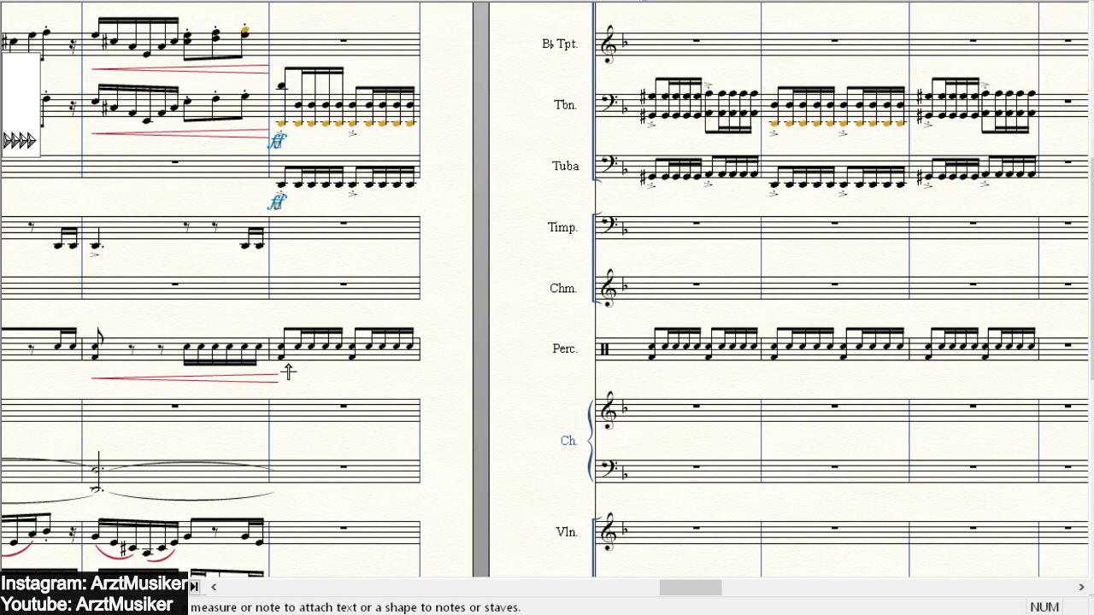
double_click(283, 365)
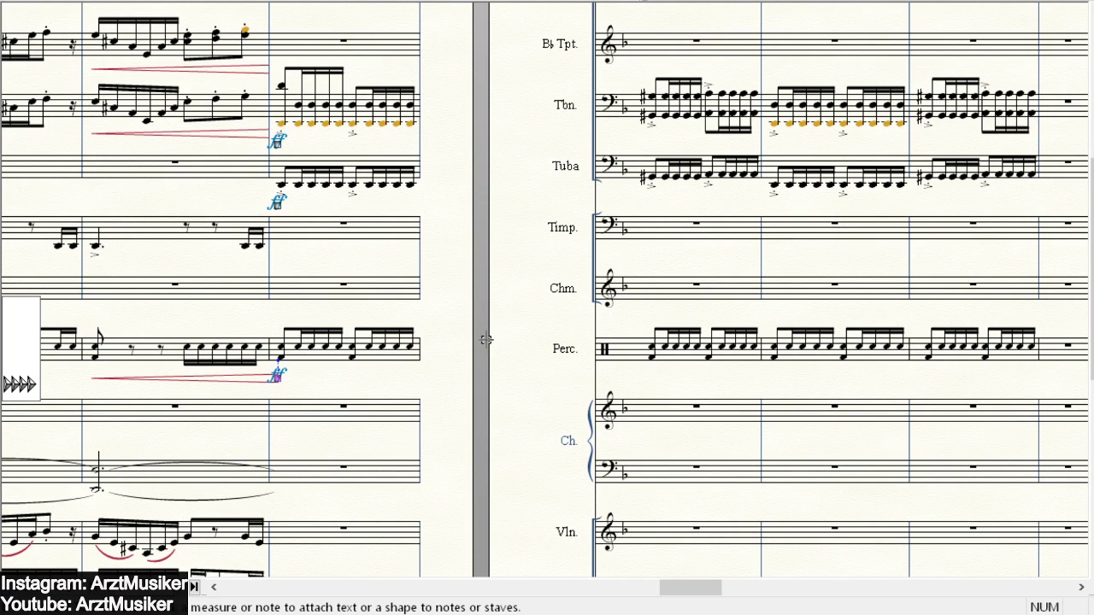
scroll(491, 333, down, 2)
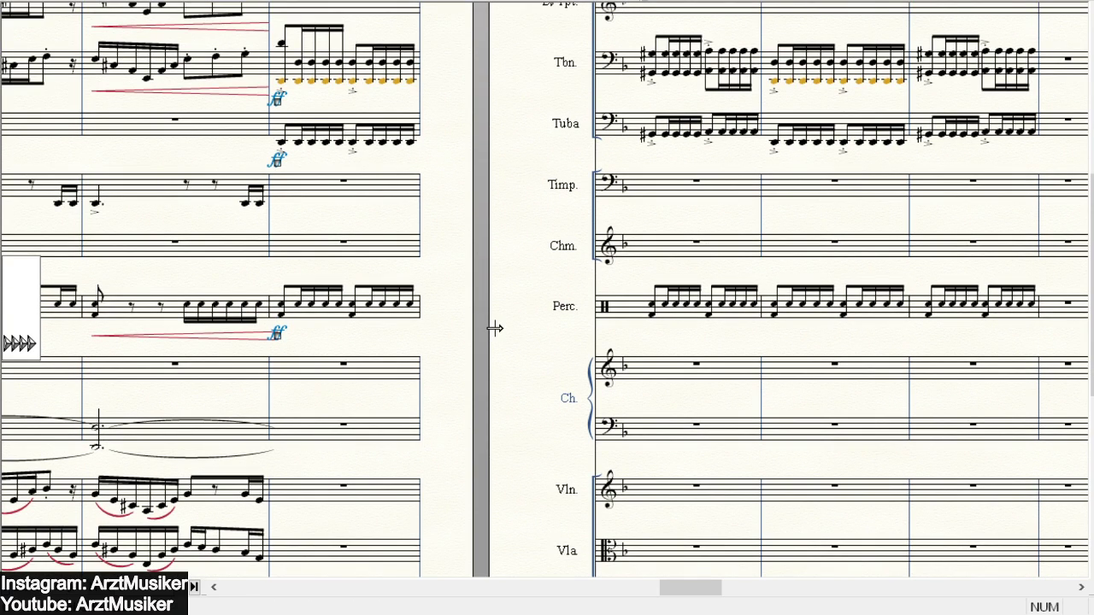
scroll(495, 328, down, 2)
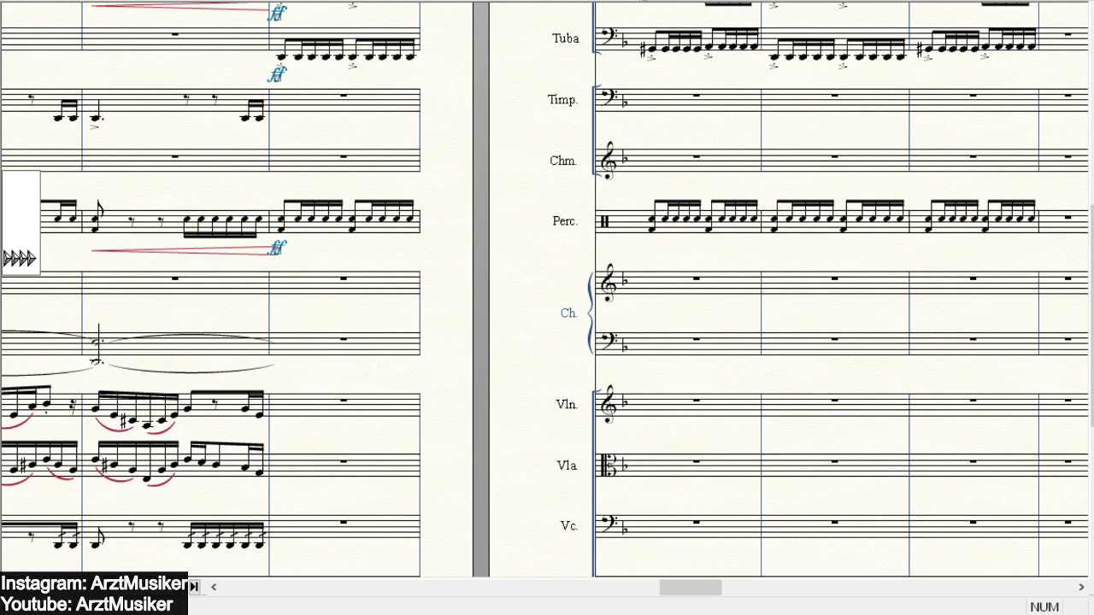
scroll(291, 293, down, 1)
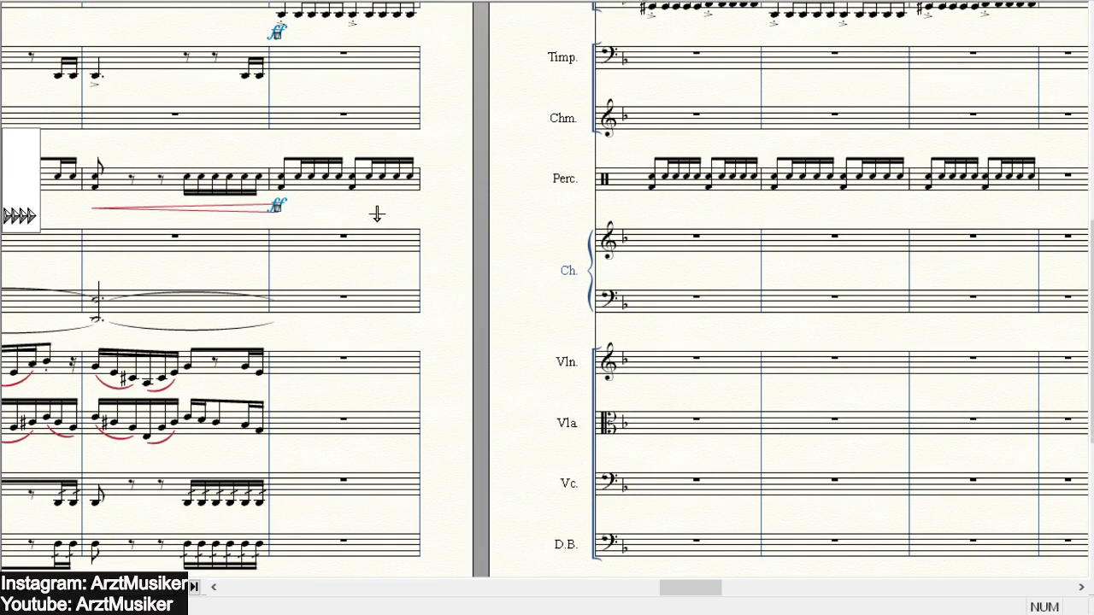
scroll(375, 215, up, 1)
click(1080, 587)
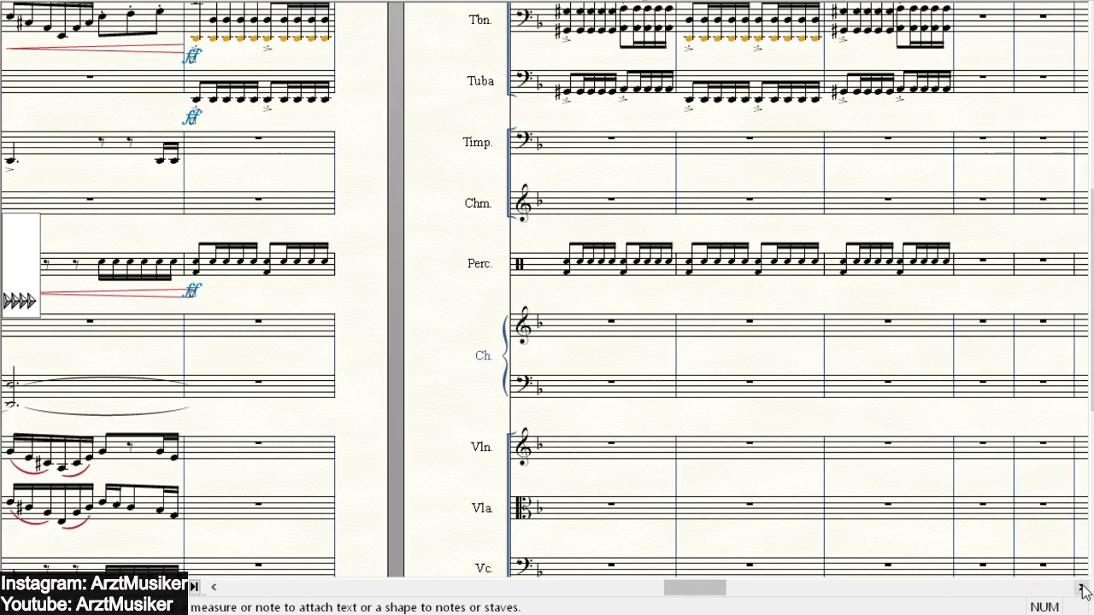
- Play back the passage from measure 37 to 40 and check the trombone, tuba and percussion parts against the empty string staves
scroll(140, 2, up, 2)
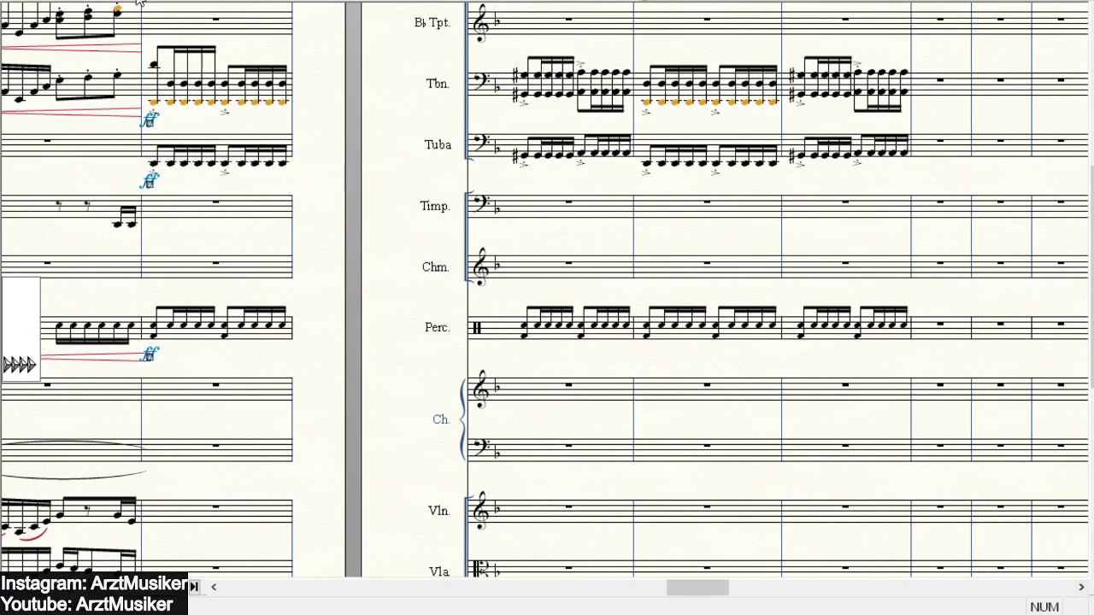
key(space)
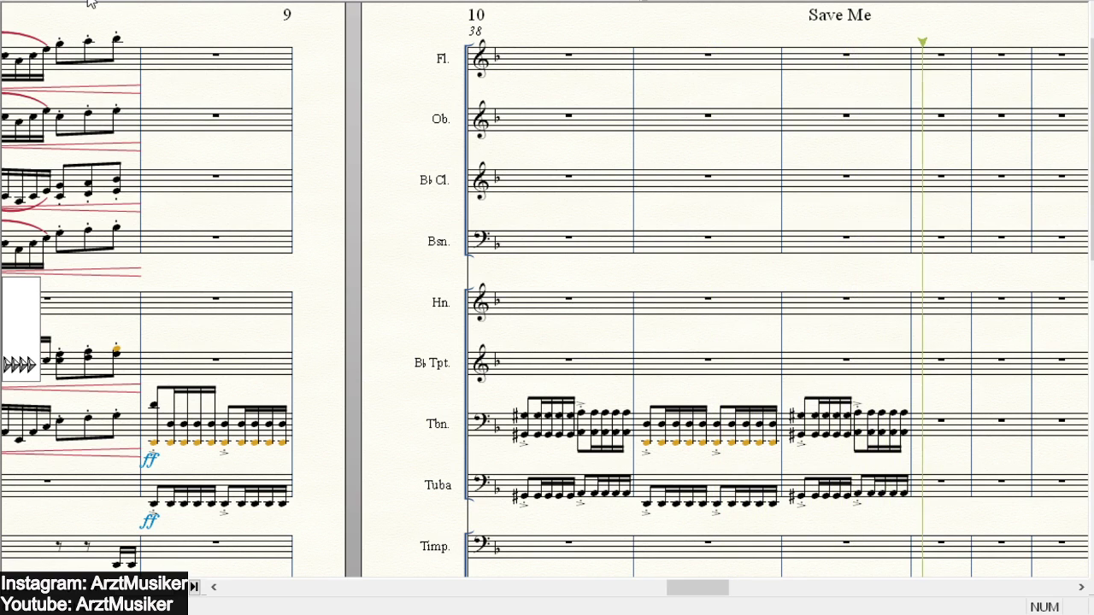
scroll(844, 135, down, 5)
scroll(435, 168, down, 4)
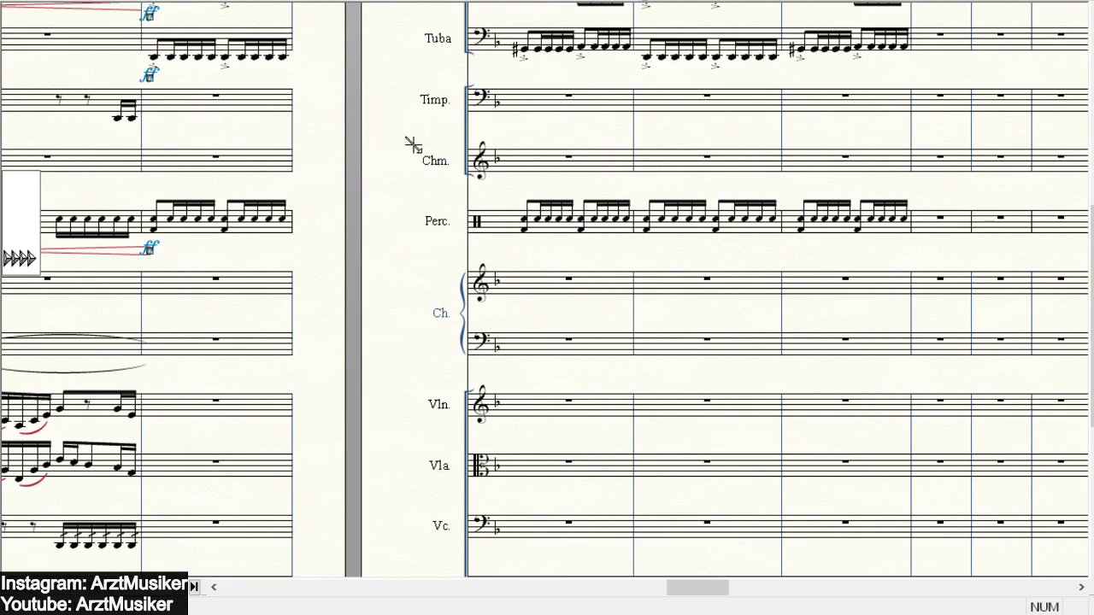
scroll(402, 193, up, 3)
scroll(257, 111, up, 2)
scroll(254, 134, down, 2)
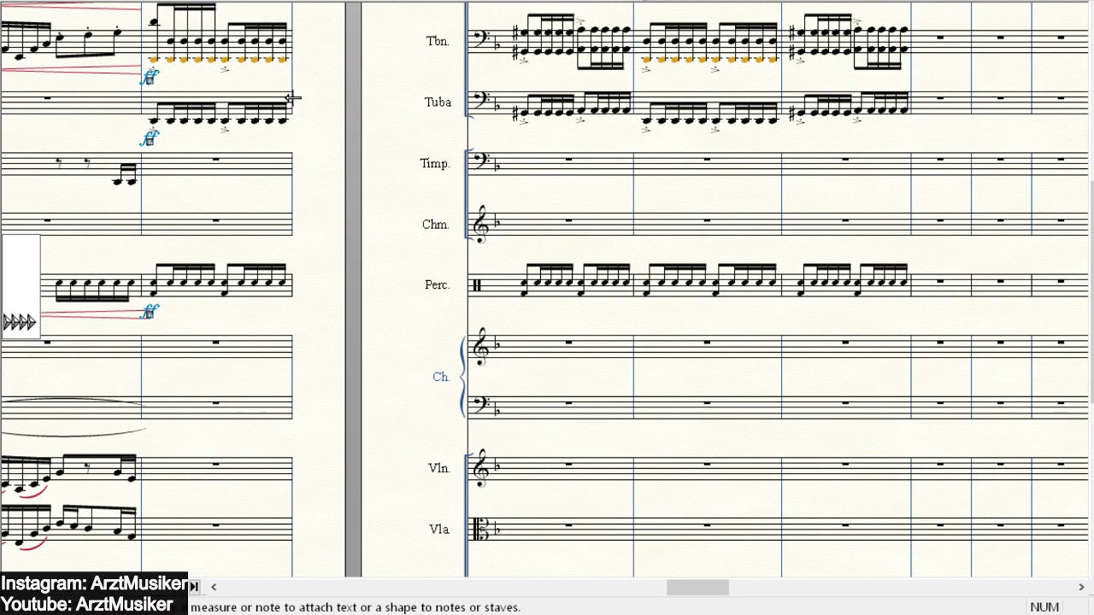
scroll(423, 141, down, 1)
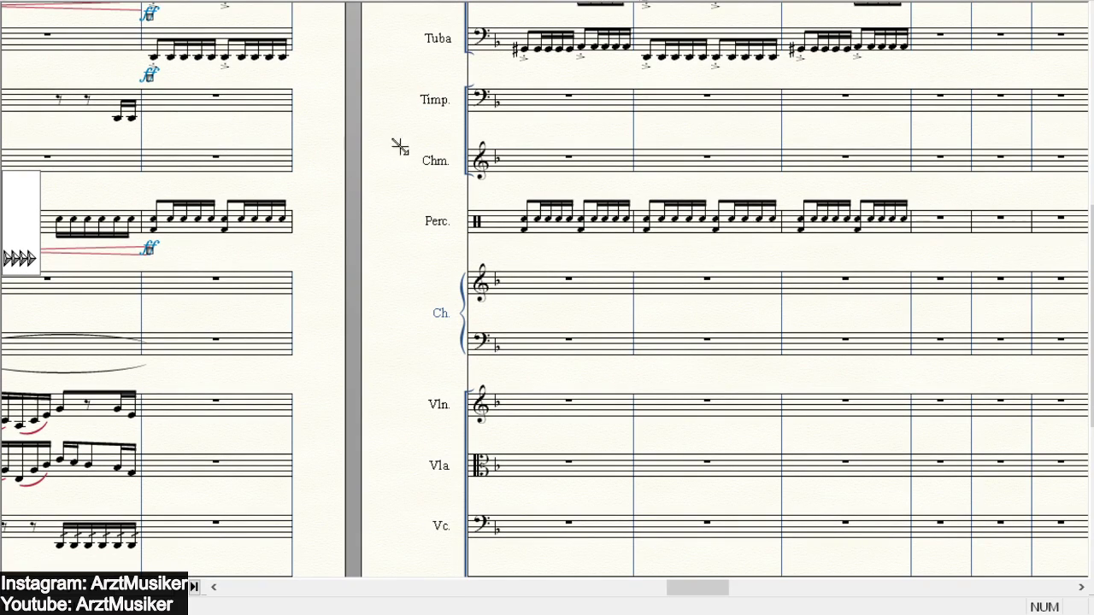
scroll(387, 142, up, 2)
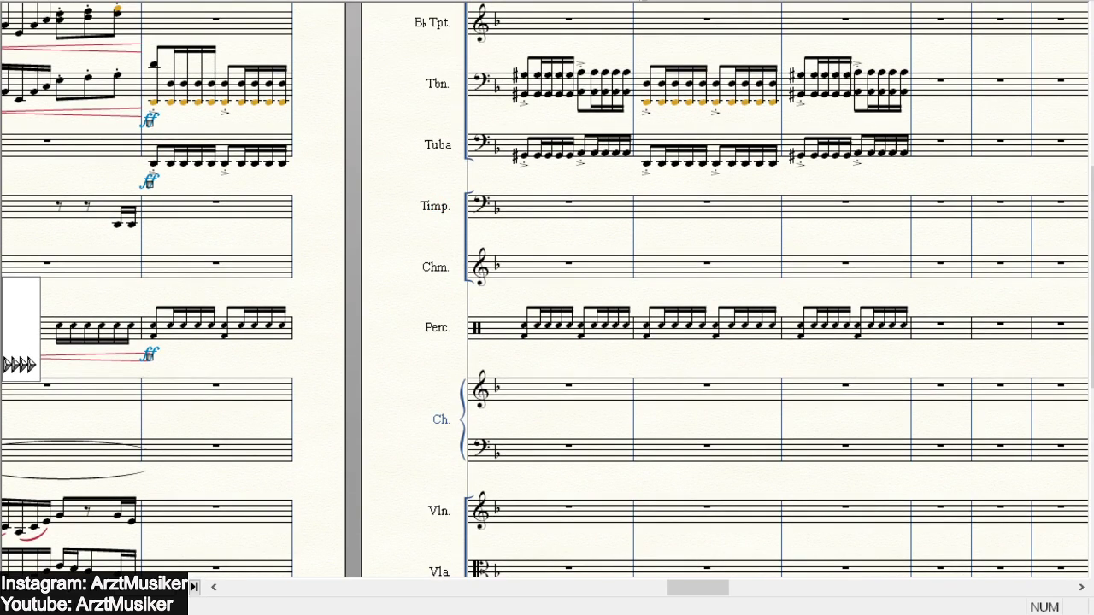
- Remove the ties leading from the Ch. bass-staff chord of measure 36 into measure 37
click(865, 329)
scroll(550, 263, down, 2)
scroll(288, 260, down, 1)
scroll(214, 261, up, 1)
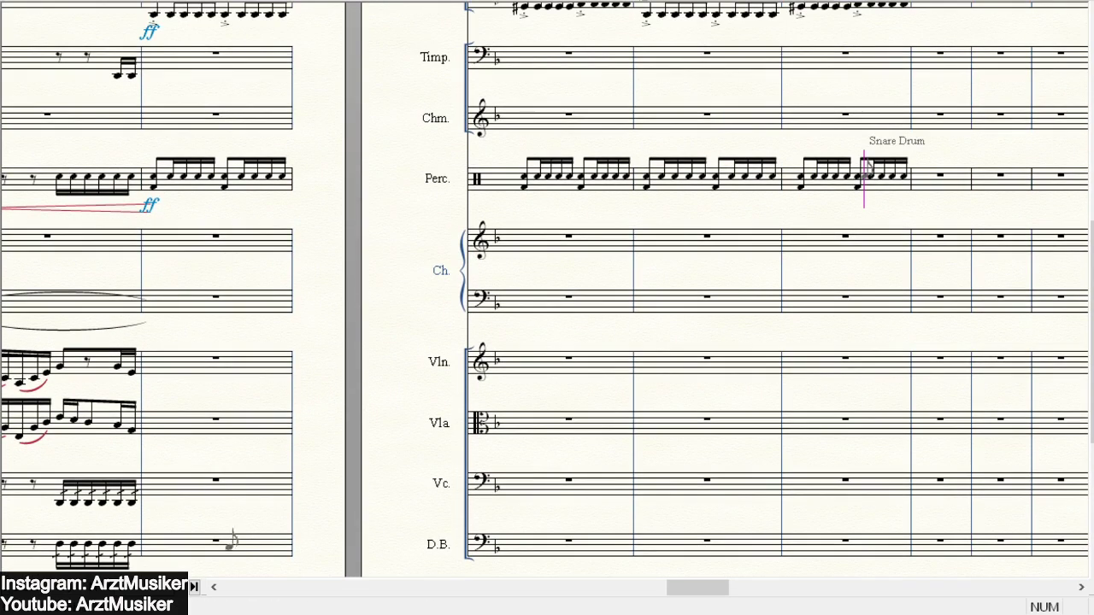
click(215, 587)
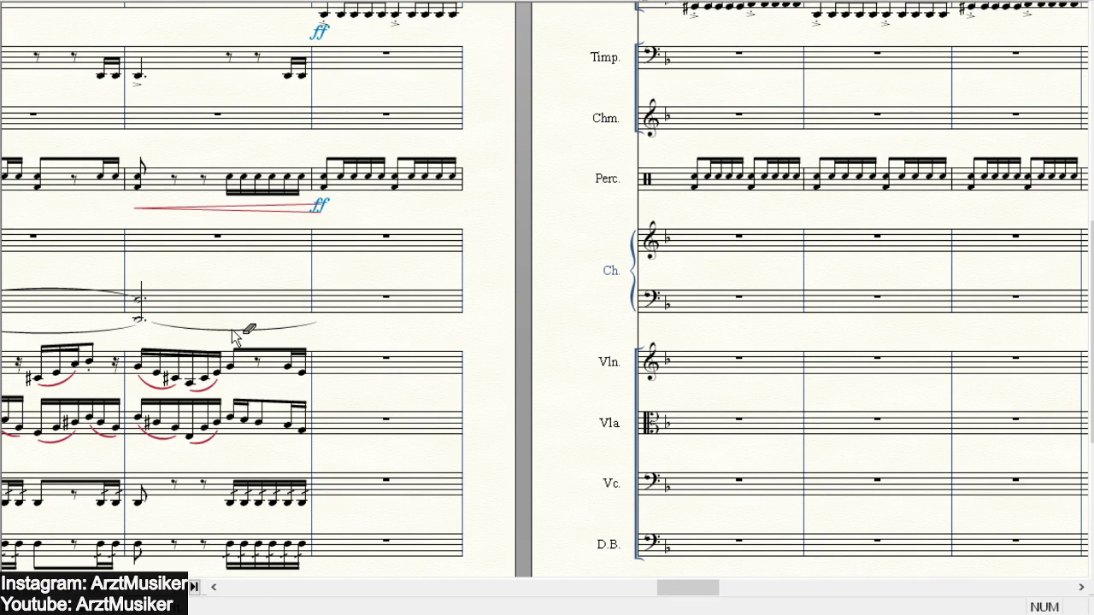
scroll(695, 154, down, 3)
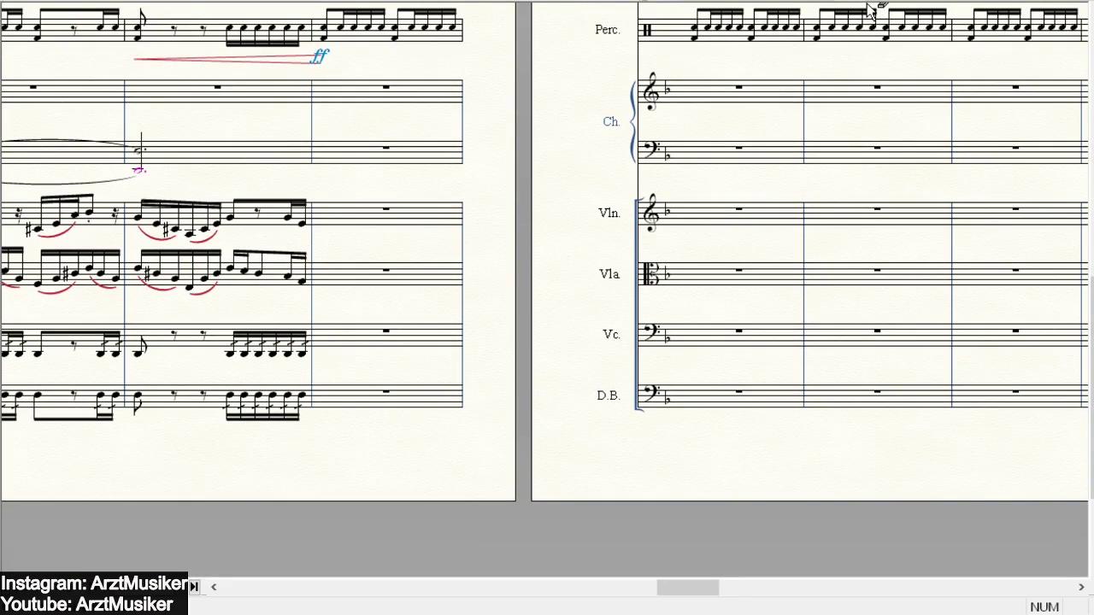
scroll(593, 212, down, 2)
scroll(496, 219, up, 3)
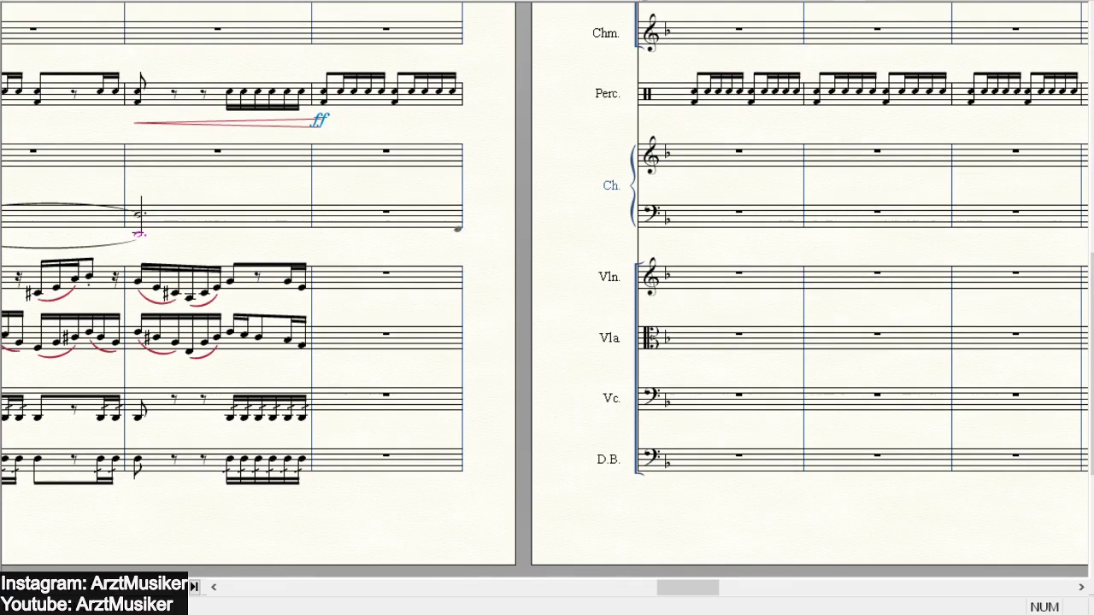
- Copy trombone and tuba measures 37 through 40 into the cello and double bass staves, starting at measure 37
scroll(390, 281, up, 3)
scroll(389, 278, down, 3)
scroll(358, 171, up, 3)
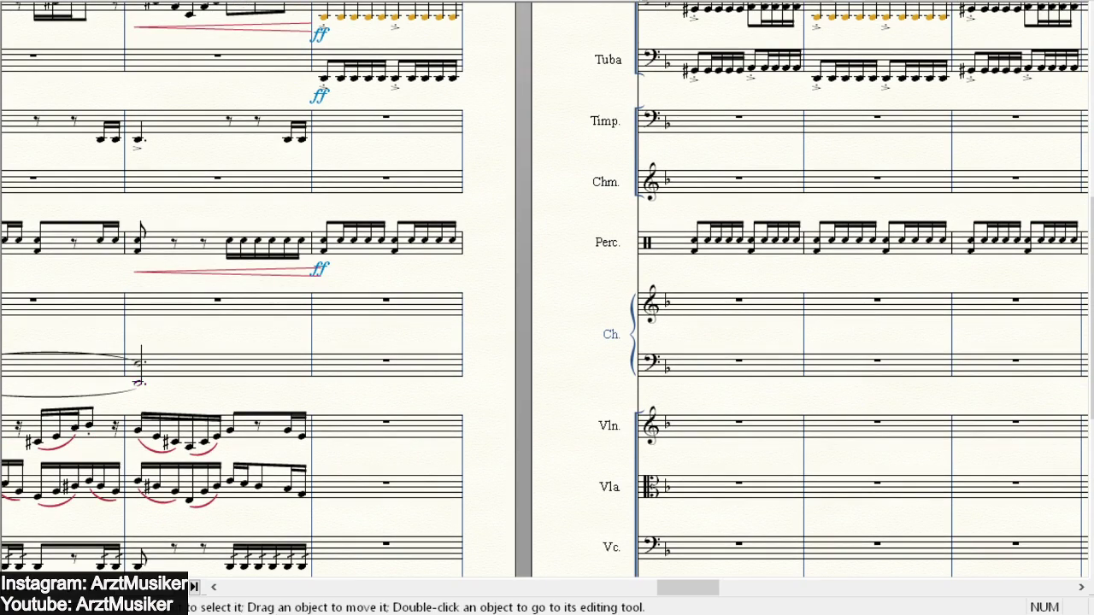
scroll(466, 86, up, 2)
click(460, 86)
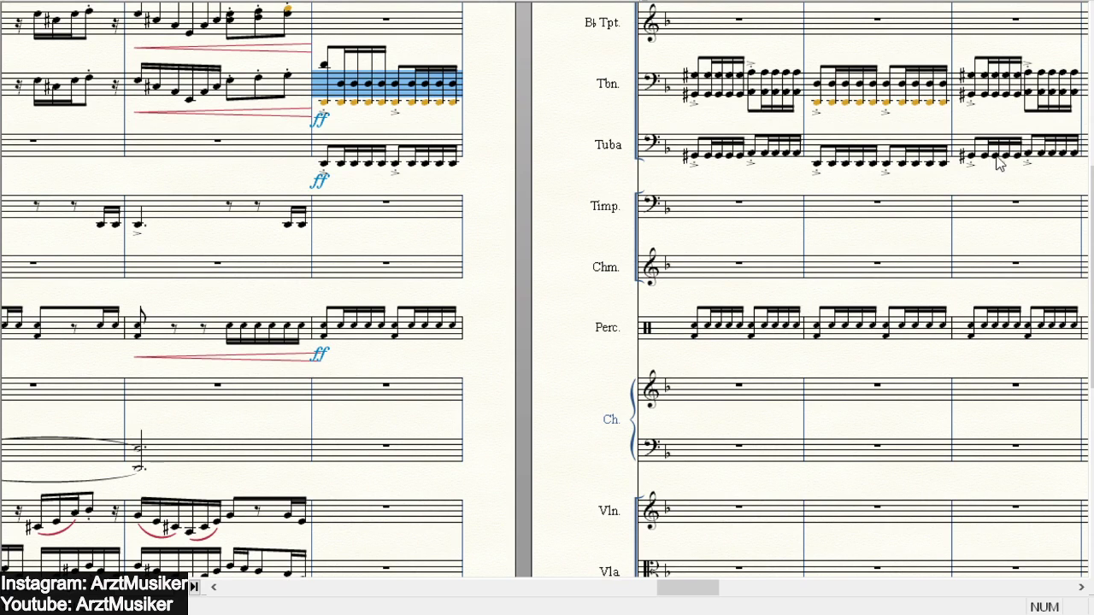
shift+click(1042, 154)
scroll(505, 224, down, 8)
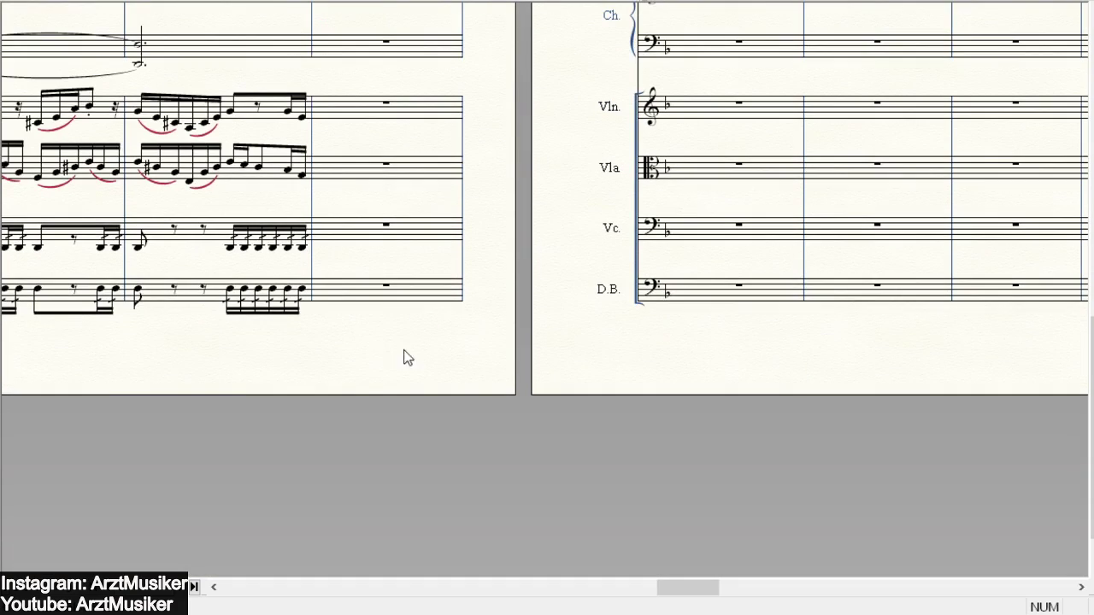
alt+click(387, 229)
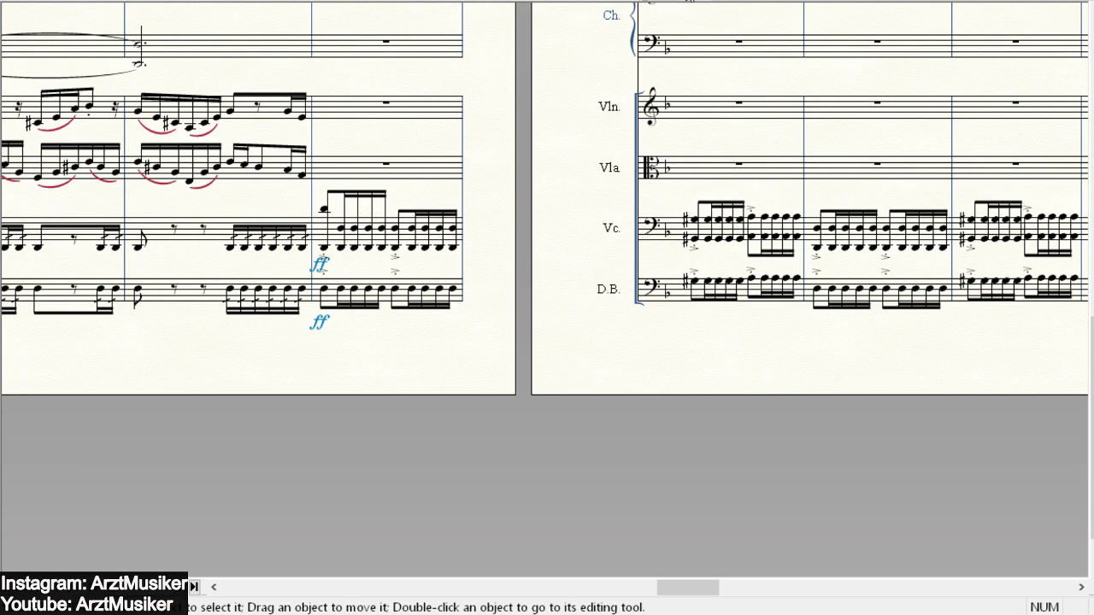
- Lower the stray high first note of cello measure 37 to the pitch of the upper notes that follow it
key(F2)
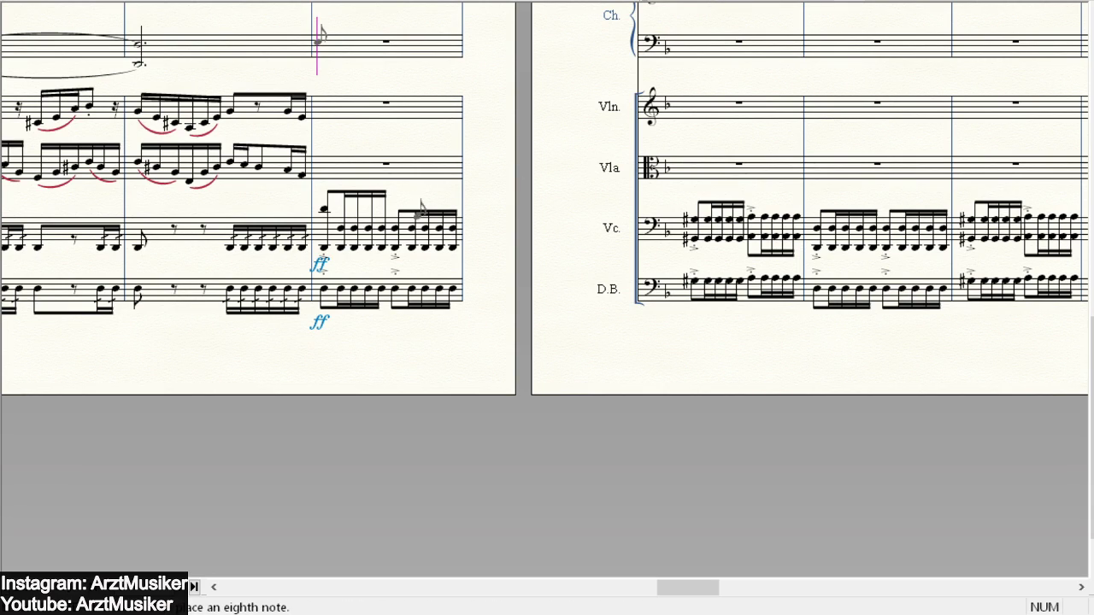
click(323, 229)
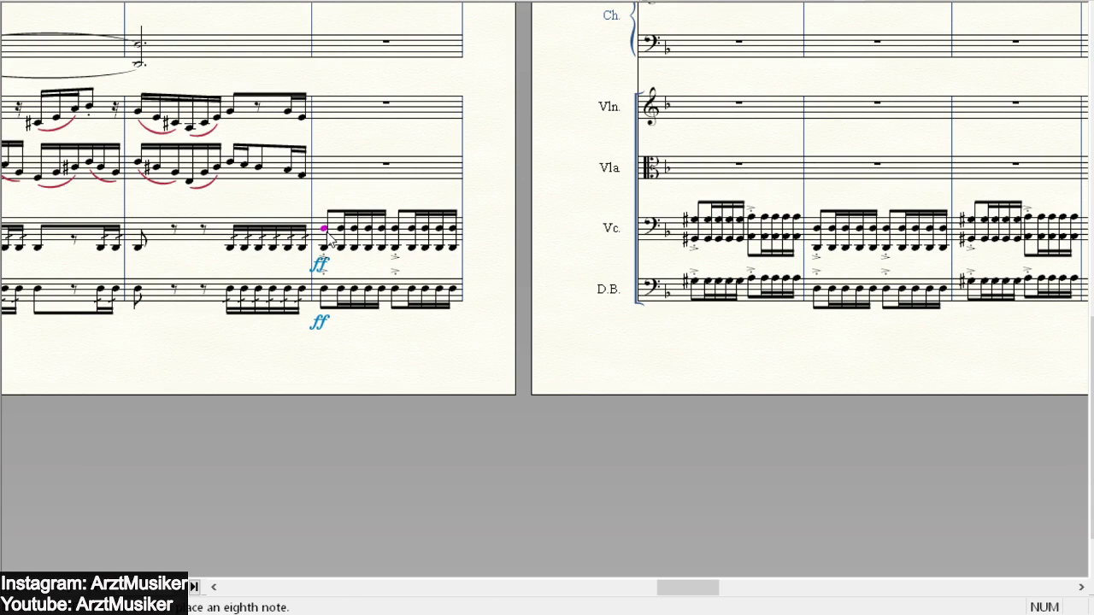
click(325, 288)
key(Escape)
- Transpose double bass measures 37 through 40 down an octave
click(357, 294)
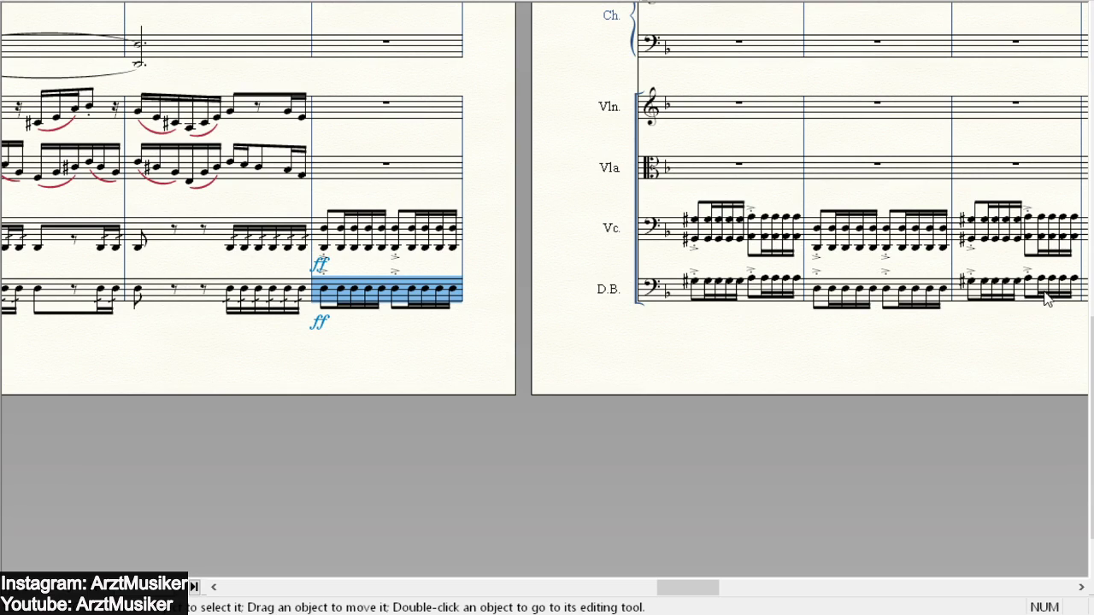
shift+click(1068, 304)
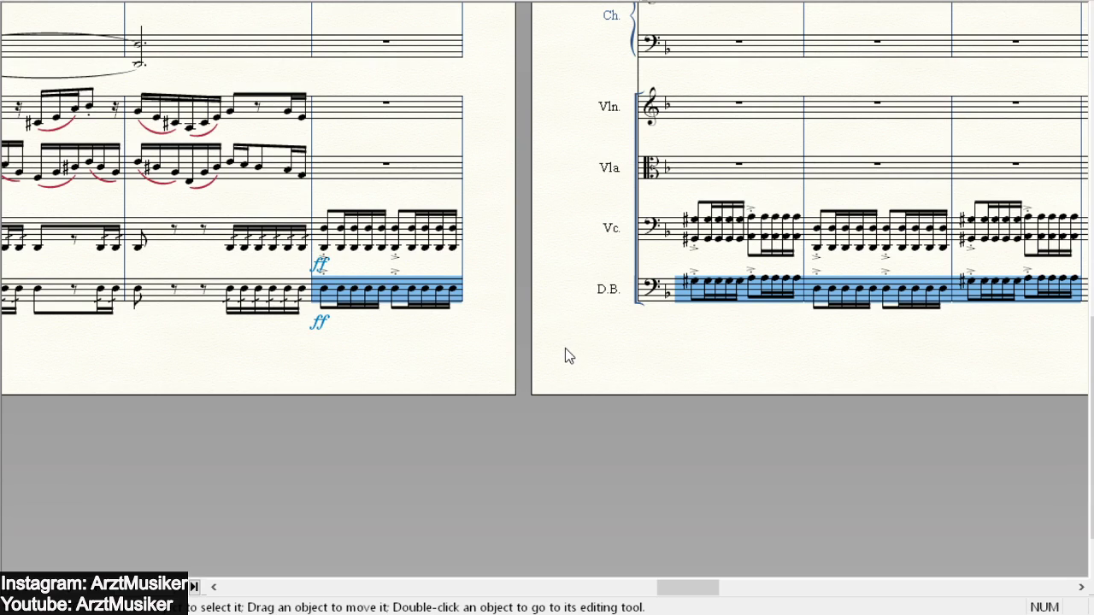
key(ctrl+v)
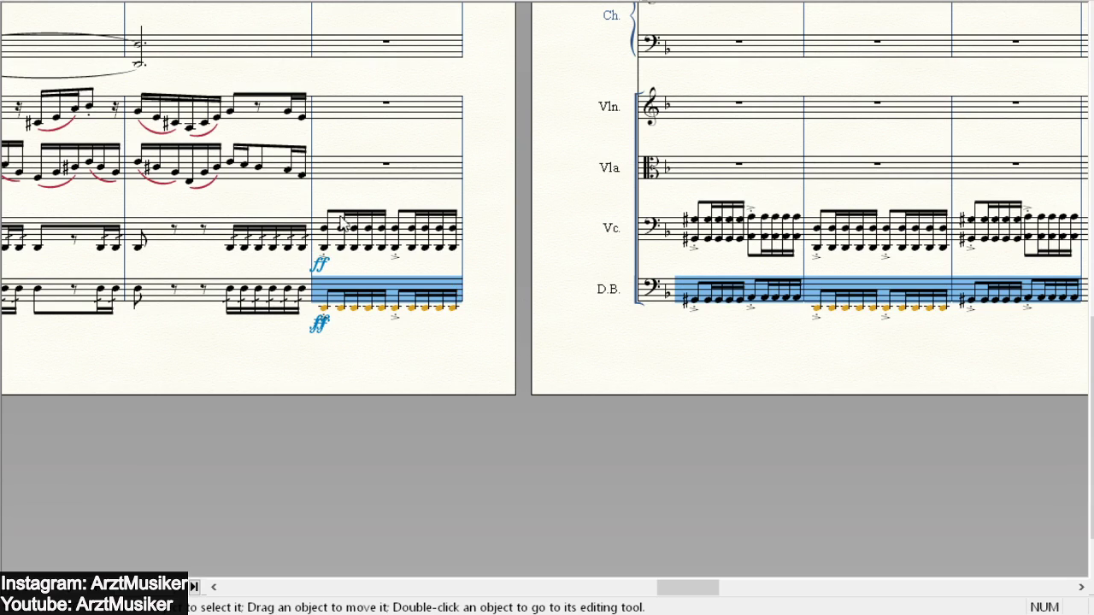
- Clean up the overlapping ff dynamic under the first double bass note of measure 37
click(457, 0)
click(479, 1)
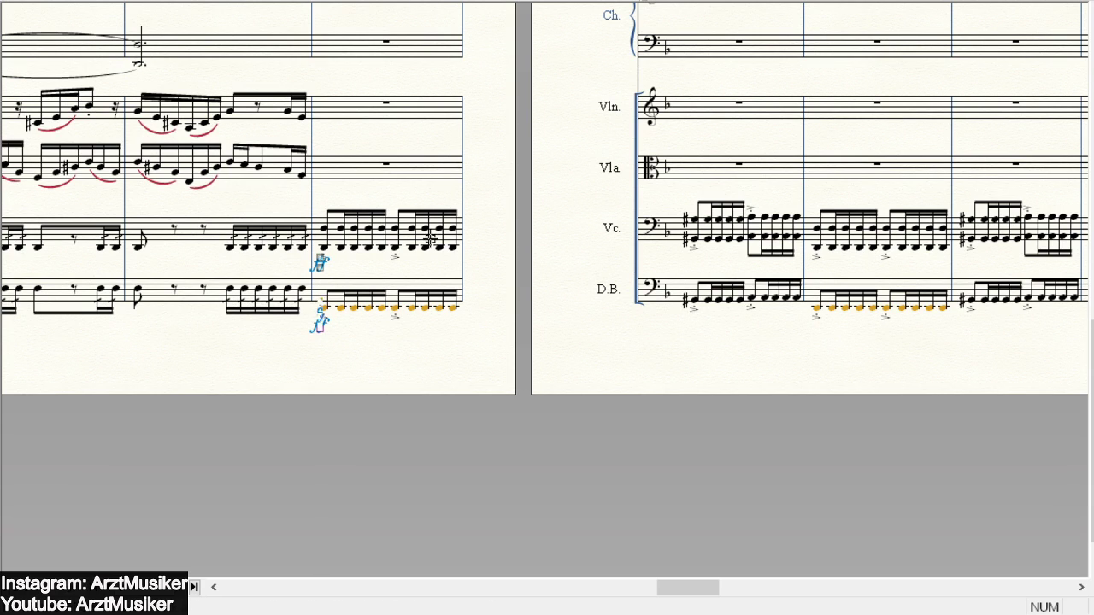
scroll(556, 250, down, 1)
scroll(598, 244, up, 2)
scroll(598, 244, up, 3)
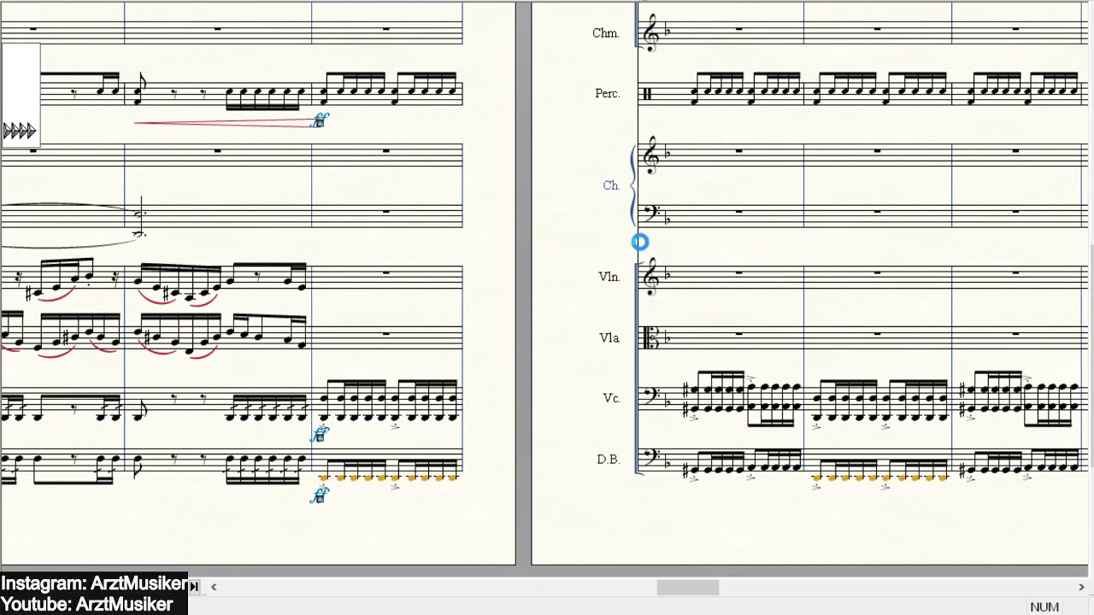
- Review all staves from measure 37 to 40 and play the passage back with the new cello and double bass parts
scroll(461, 478, up, 1)
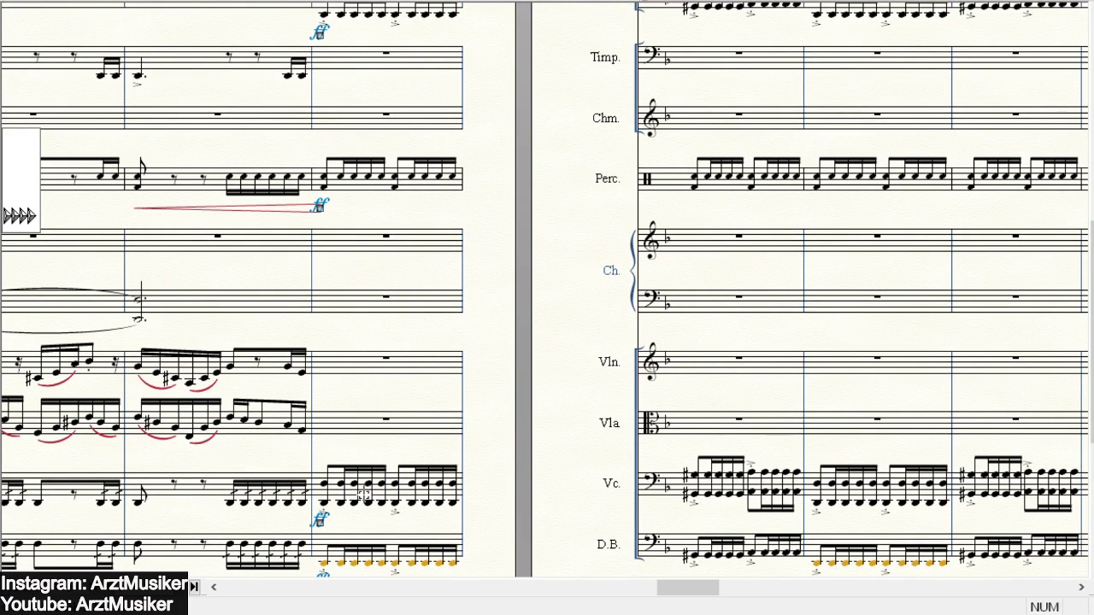
scroll(465, 380, down, 1)
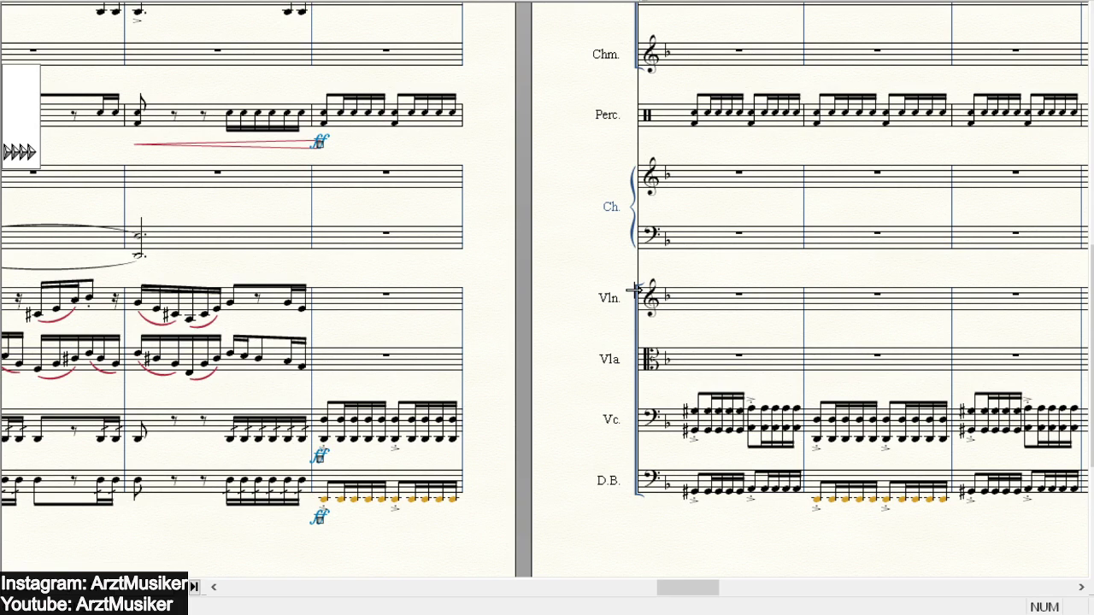
scroll(634, 288, up, 7)
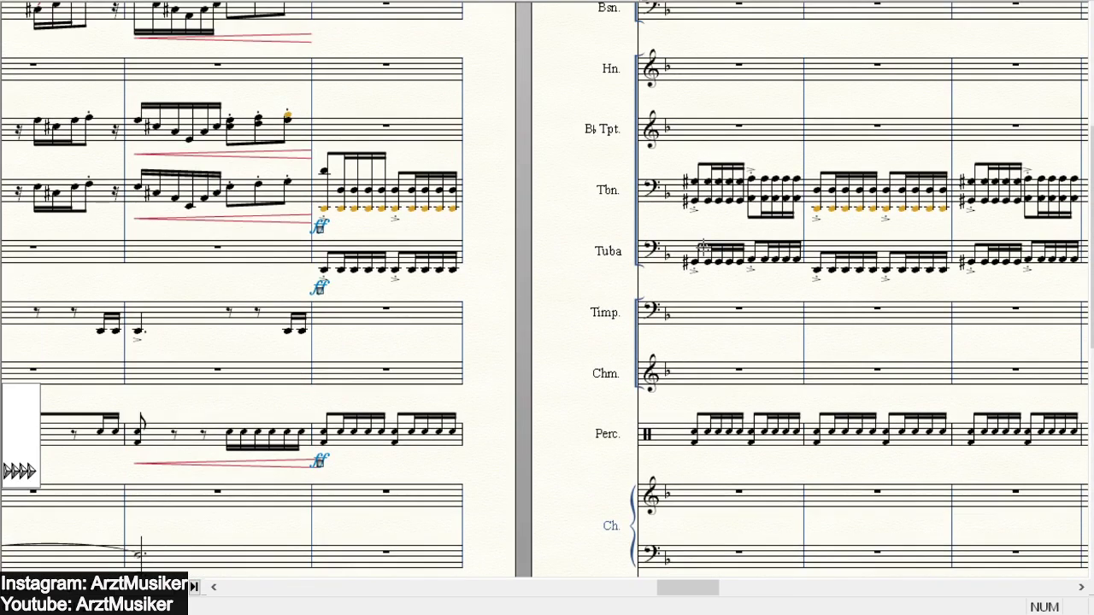
scroll(684, 226, up, 2)
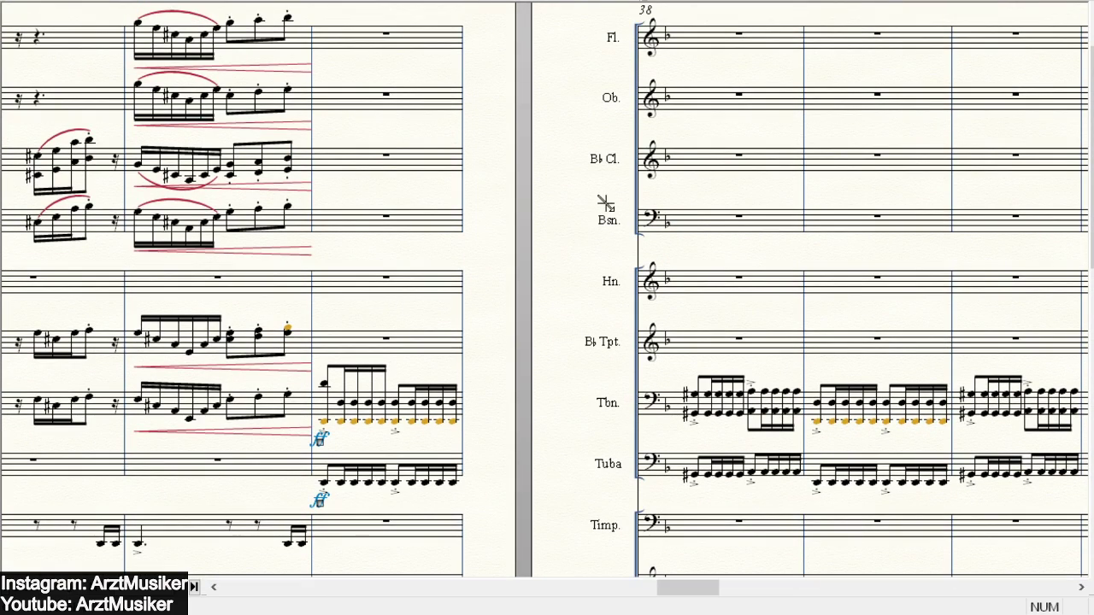
scroll(705, 127, down, 3)
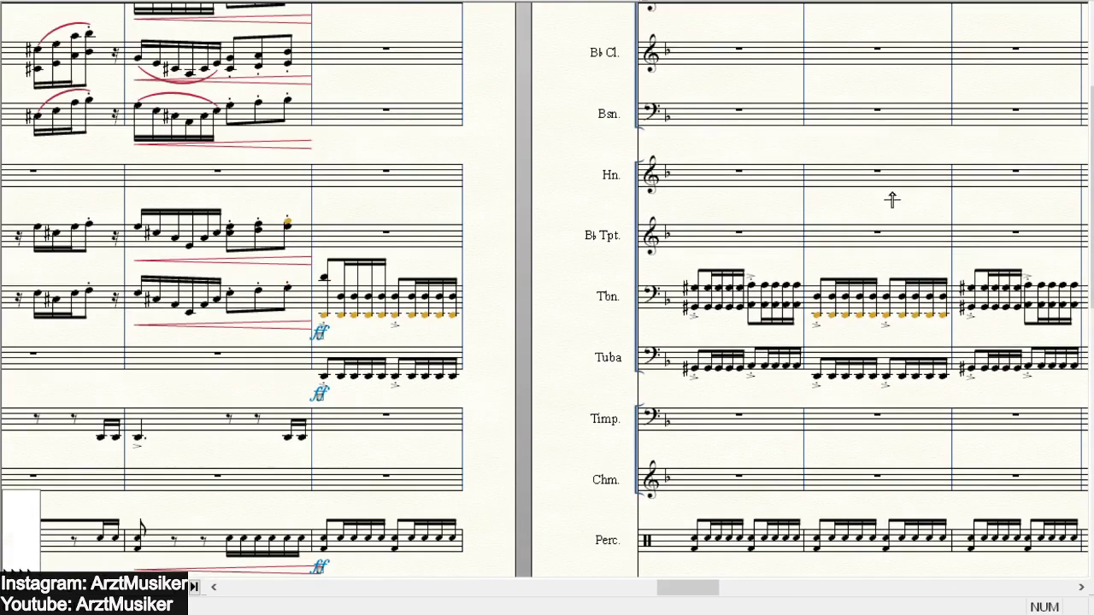
scroll(801, 274, down, 6)
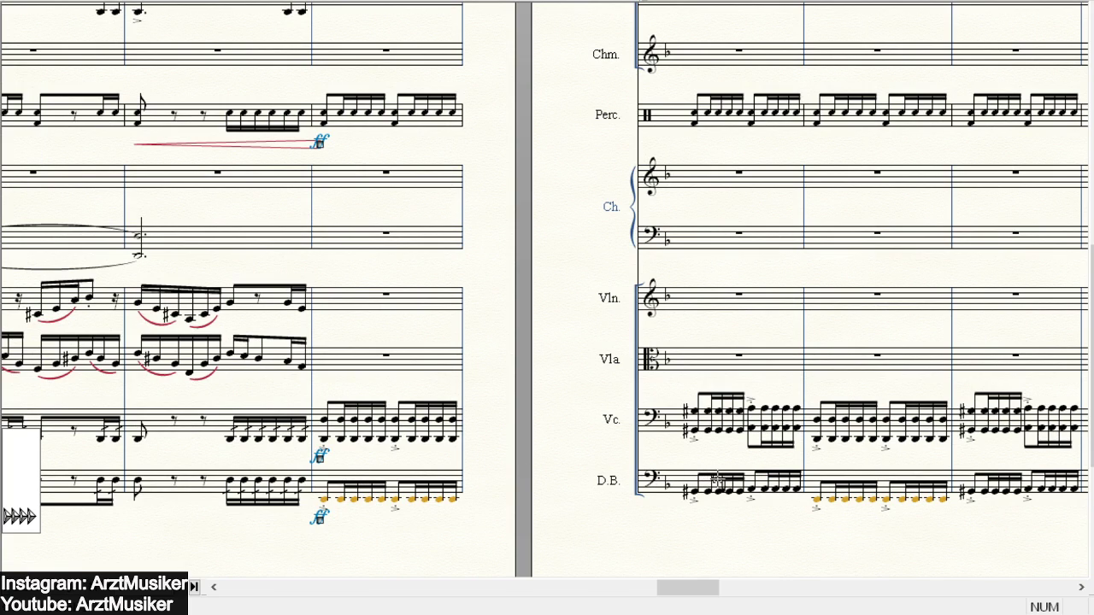
click(1081, 587)
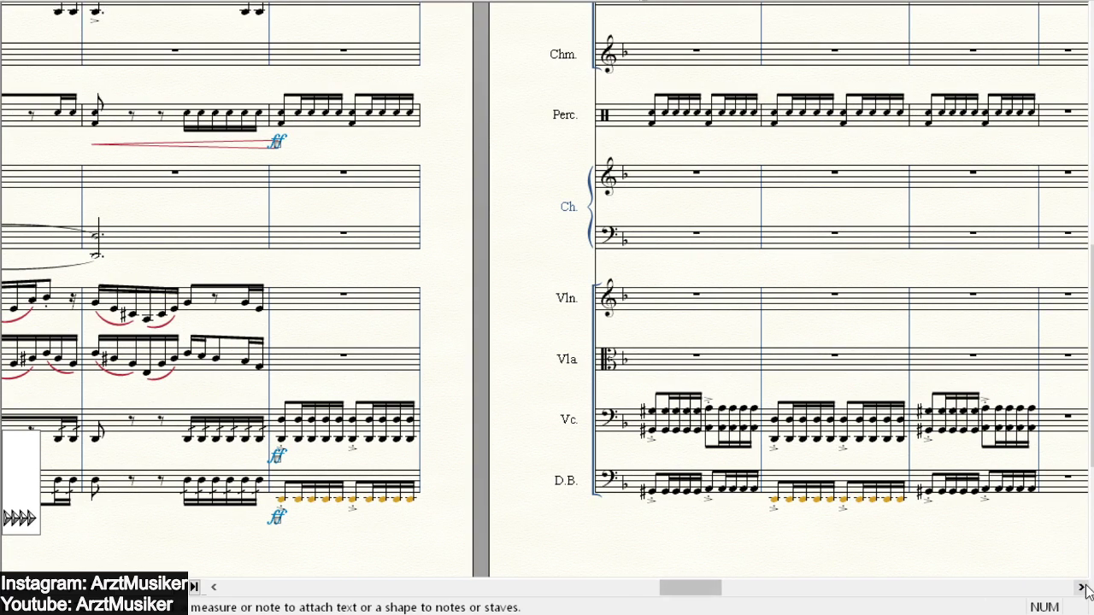
scroll(546, 308, right, 4)
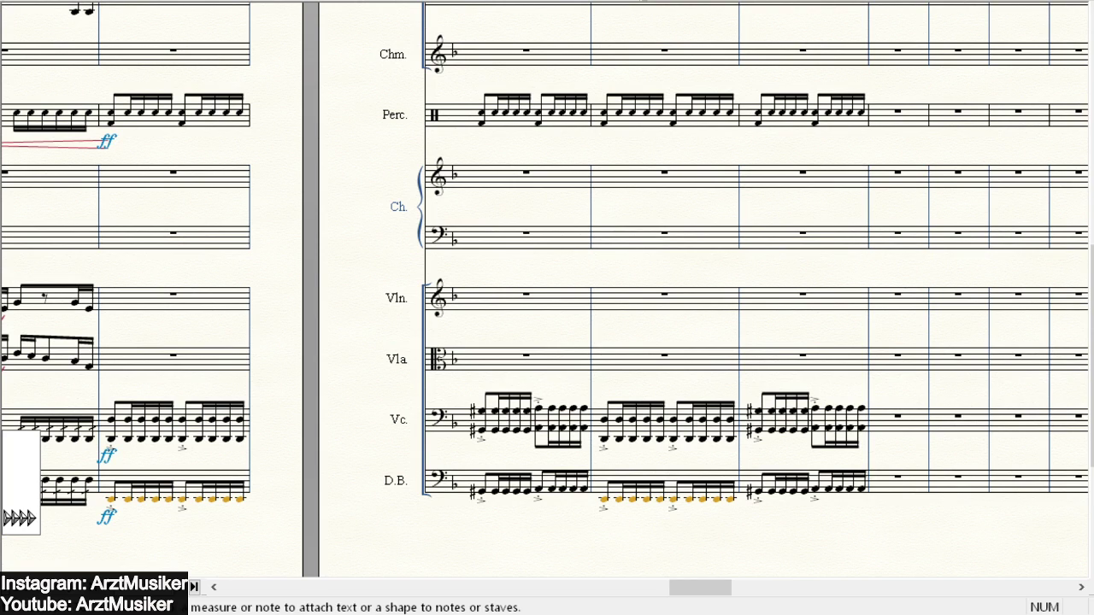
key(space)
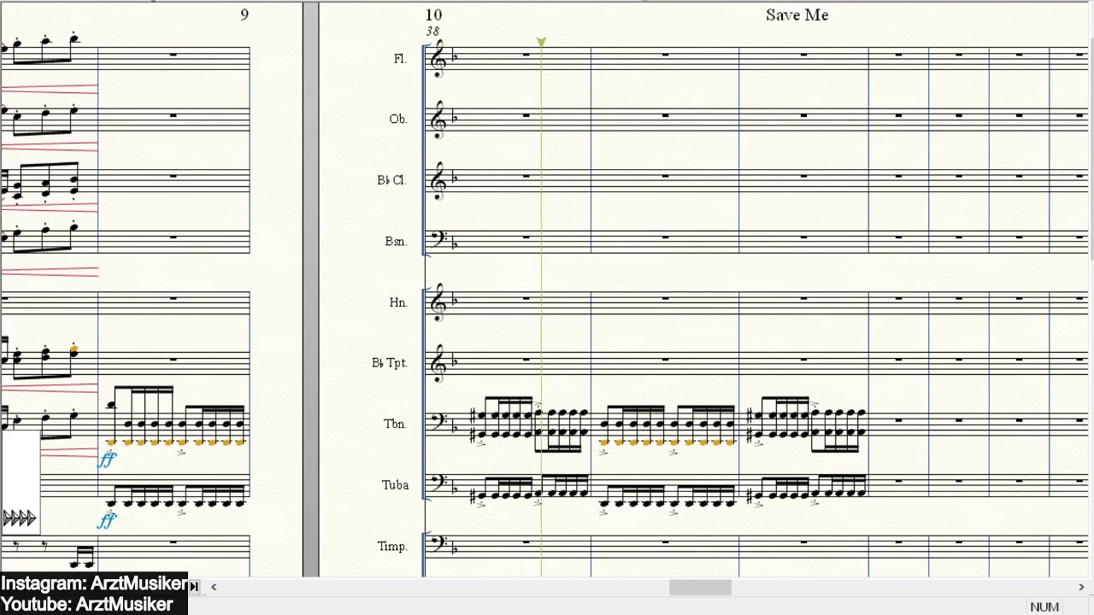
key(space)
scroll(798, 139, down, 5)
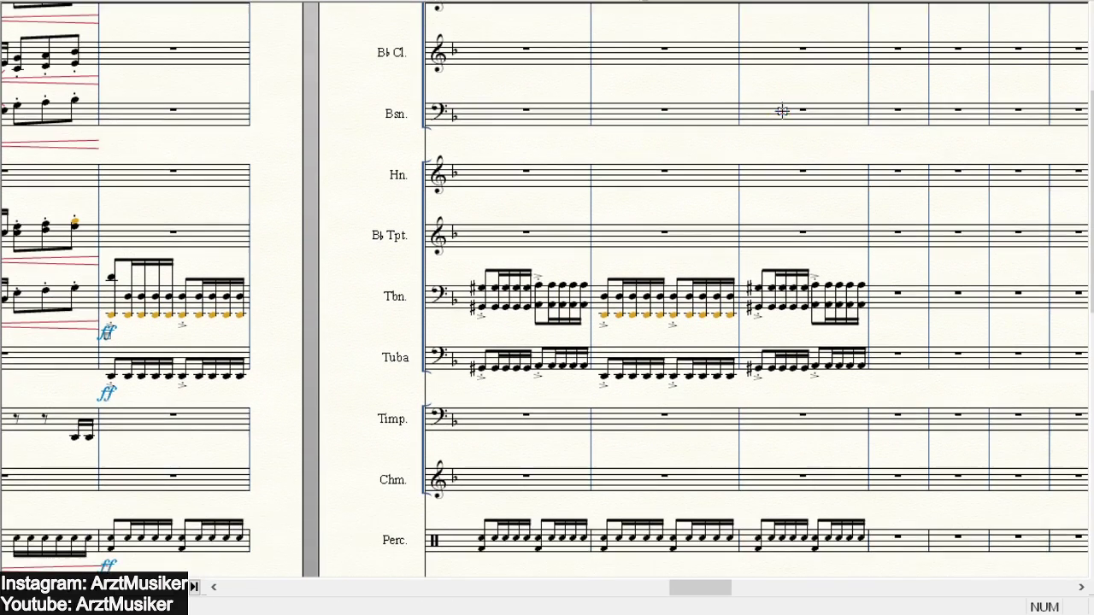
scroll(750, 102, down, 4)
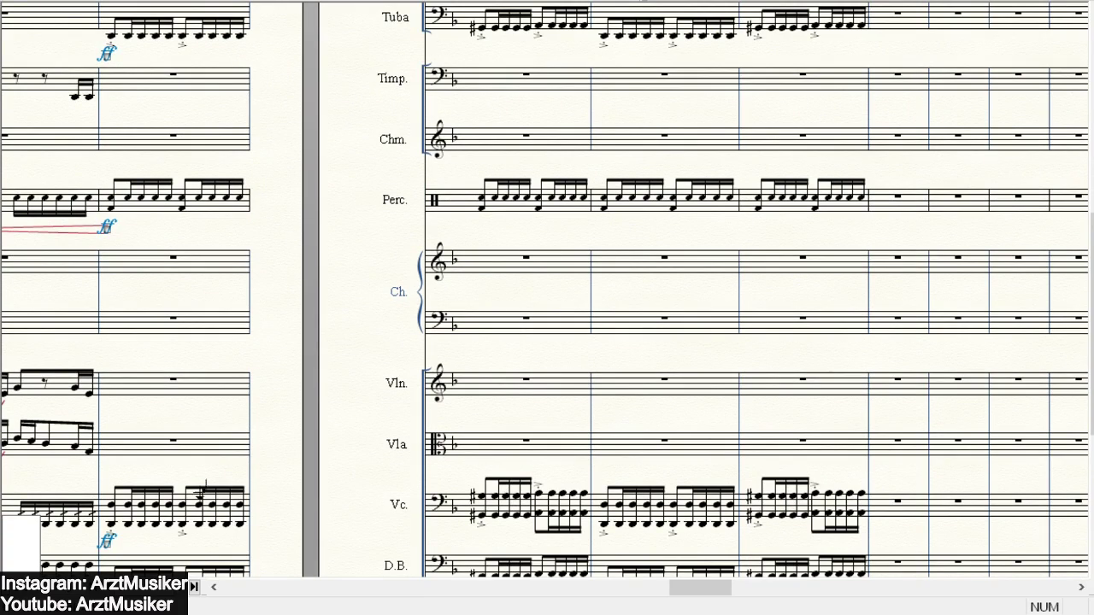
scroll(295, 408, down, 1)
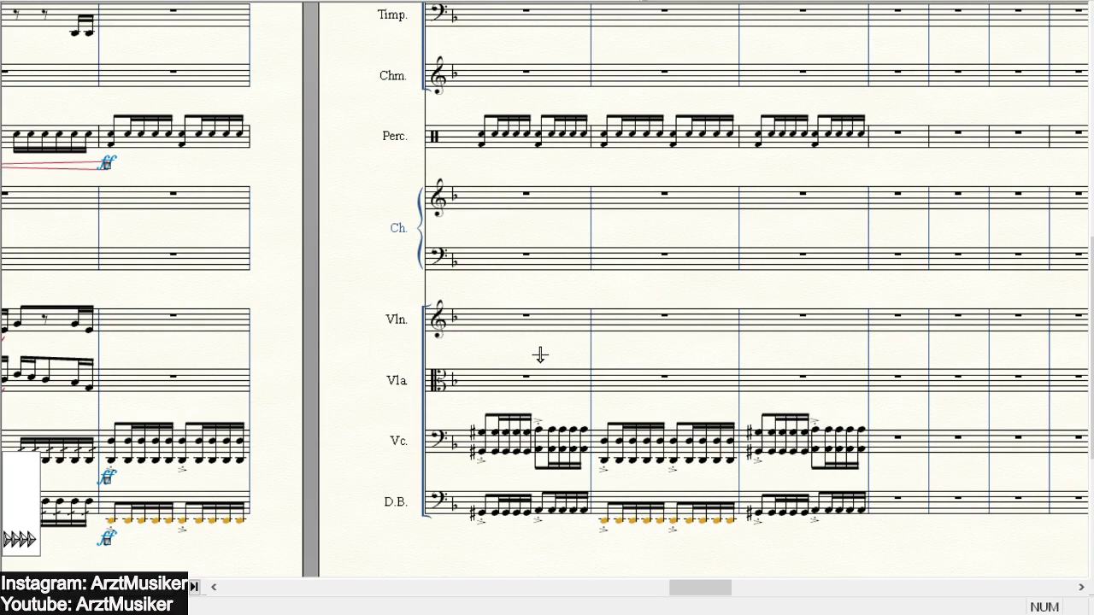
scroll(394, 340, down, 2)
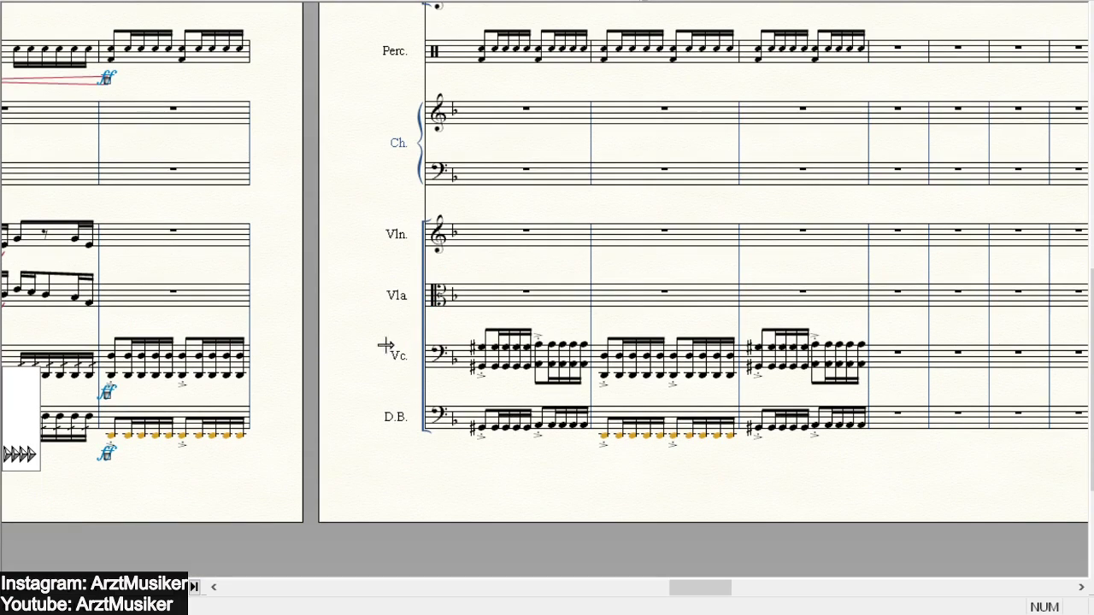
click(213, 587)
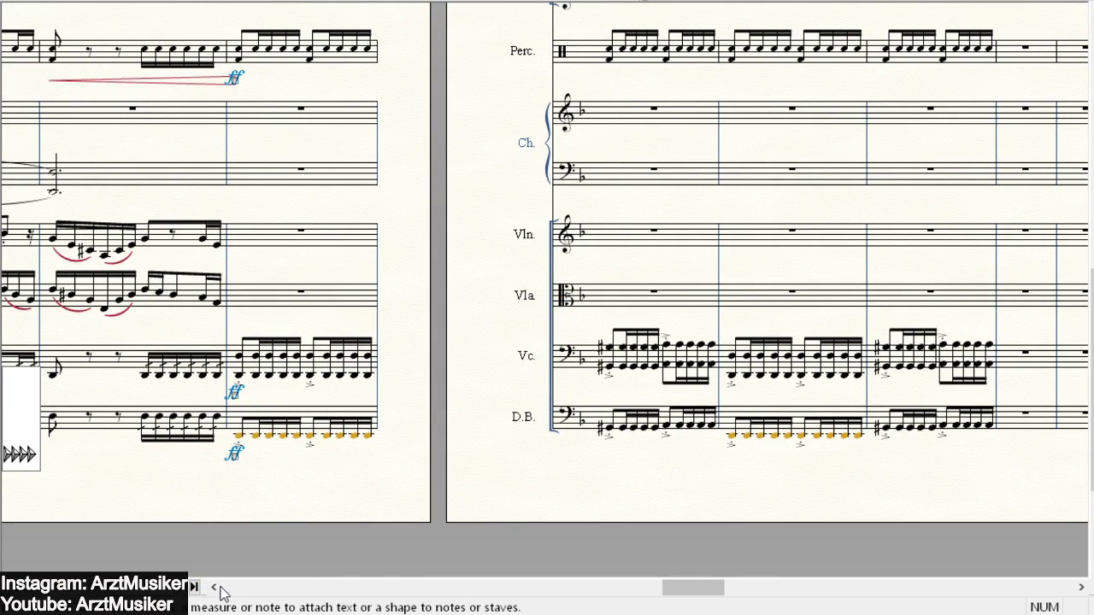
- Draw crescendo hairpins under cello and double bass measure 36, leading into the ff of measure 37
click(214, 587)
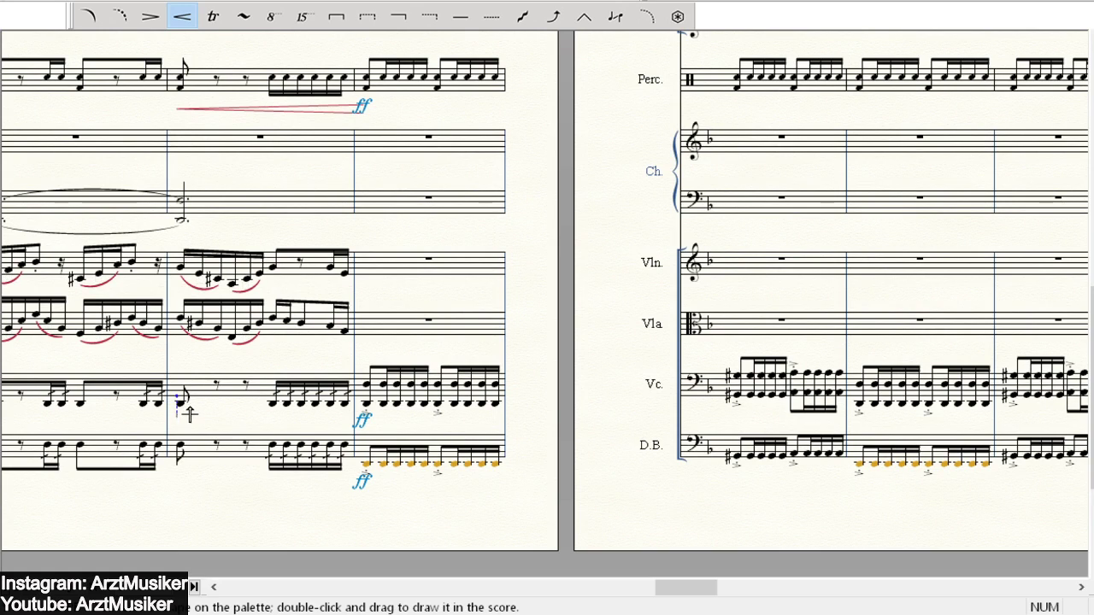
drag(178, 411, 346, 422)
click(261, 419)
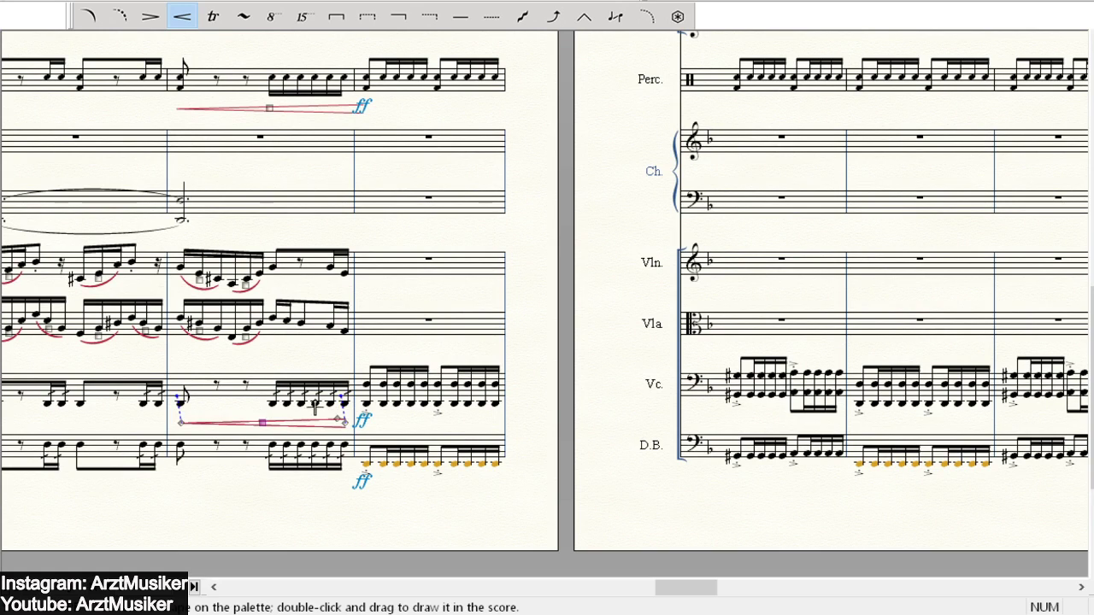
drag(346, 420, 353, 421)
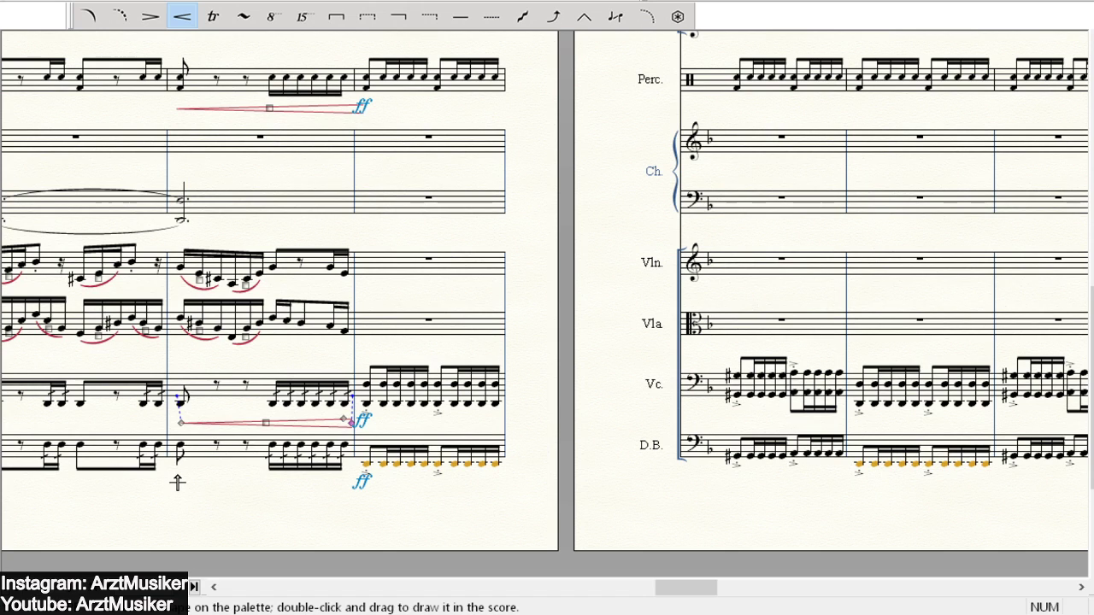
drag(180, 482, 354, 482)
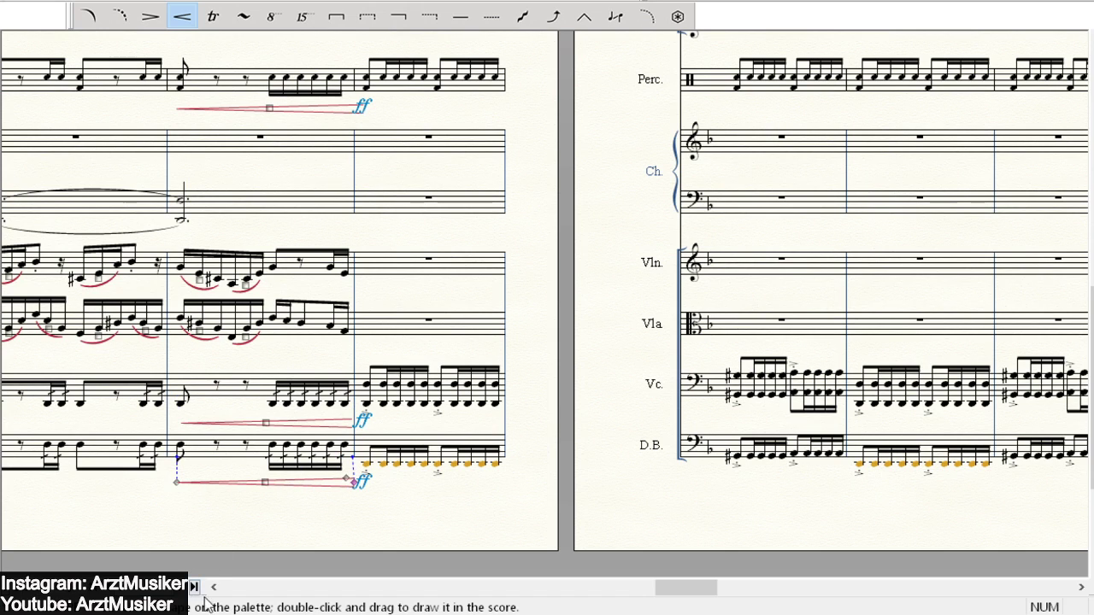
- Draw crescendo hairpins across measure 36 under the violin and viola staves
click(212, 586)
click(239, 586)
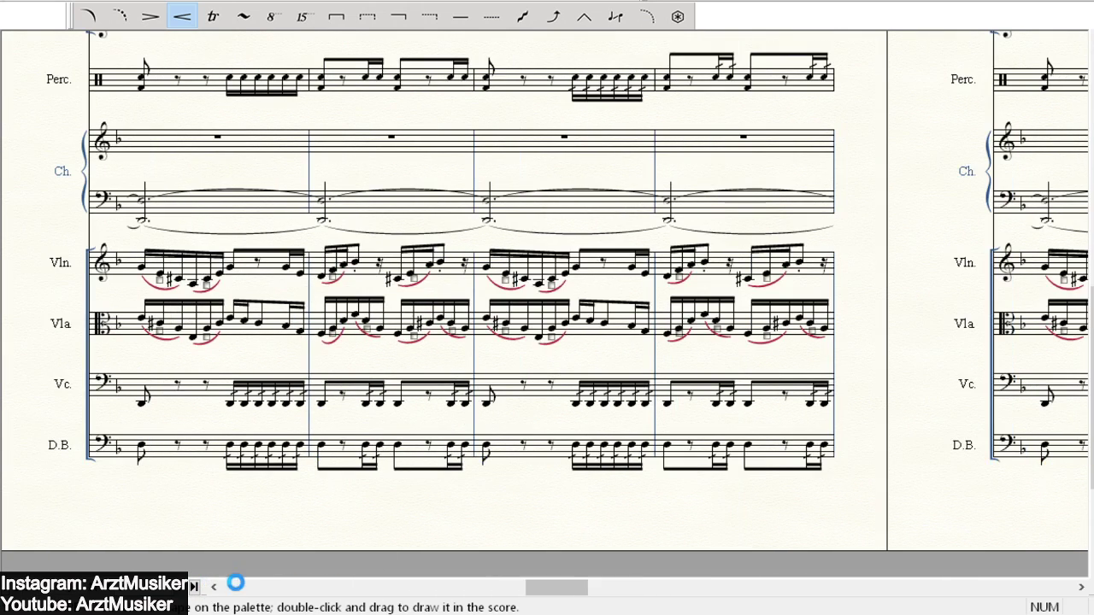
click(246, 583)
click(942, 586)
click(942, 586)
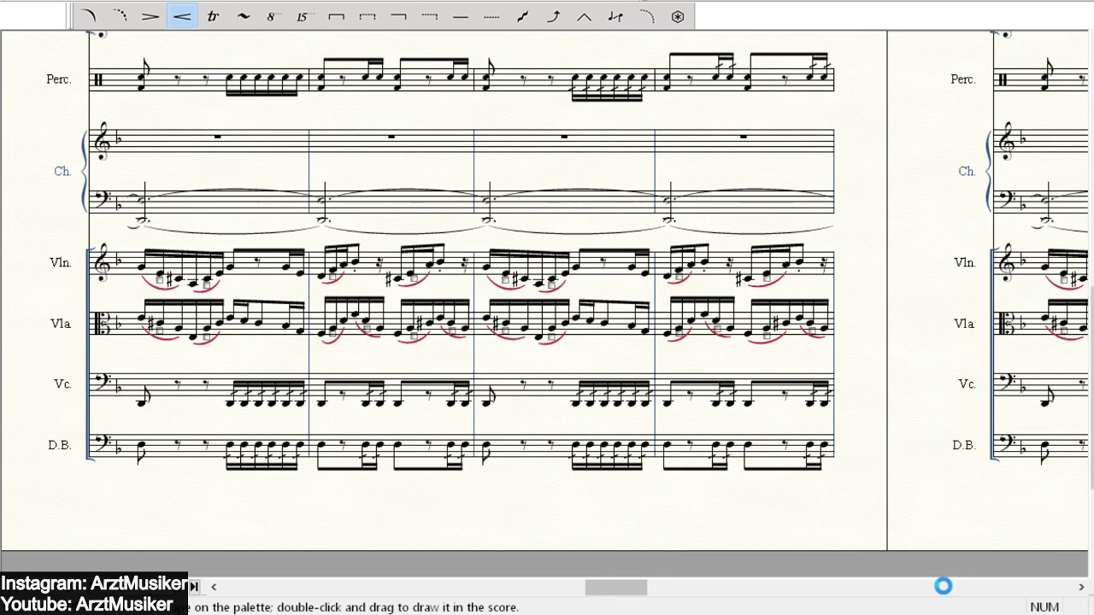
click(945, 588)
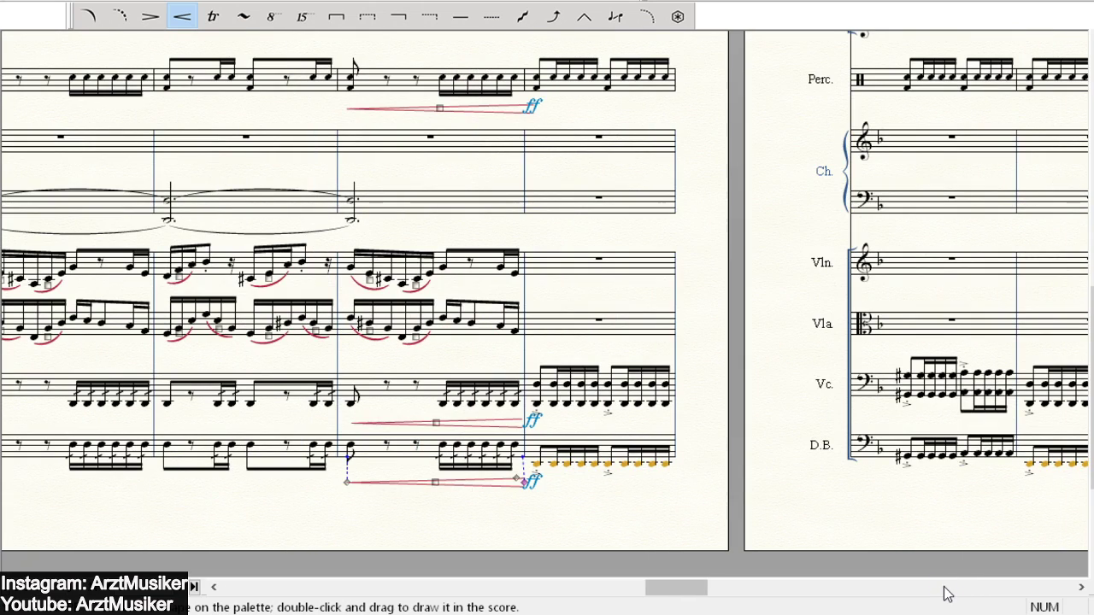
click(1081, 587)
click(1081, 587)
click(1081, 587)
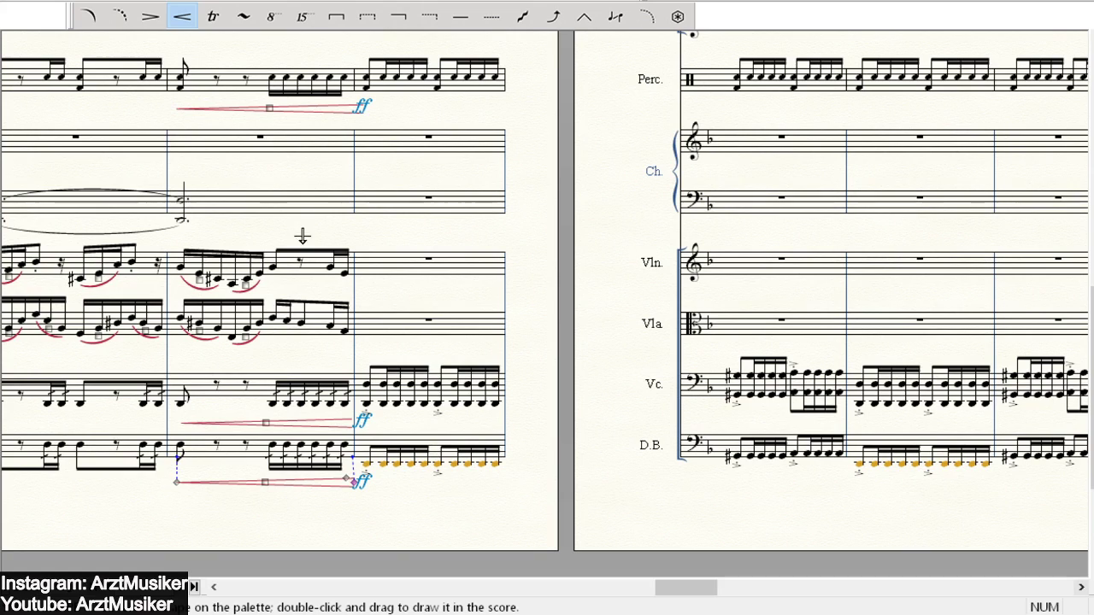
click(181, 287)
key(less)
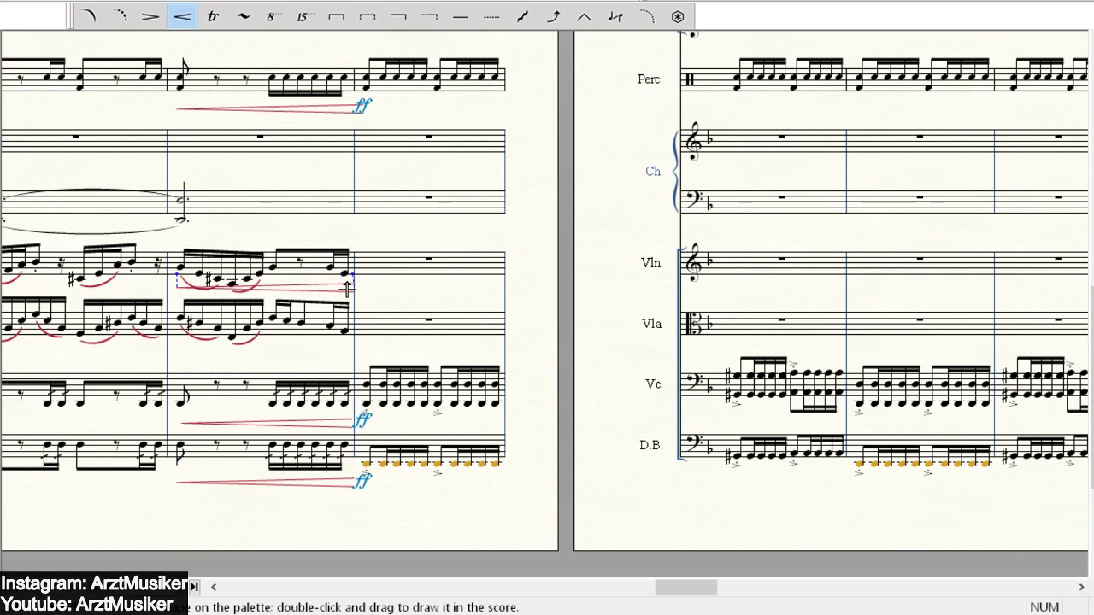
drag(178, 349, 348, 350)
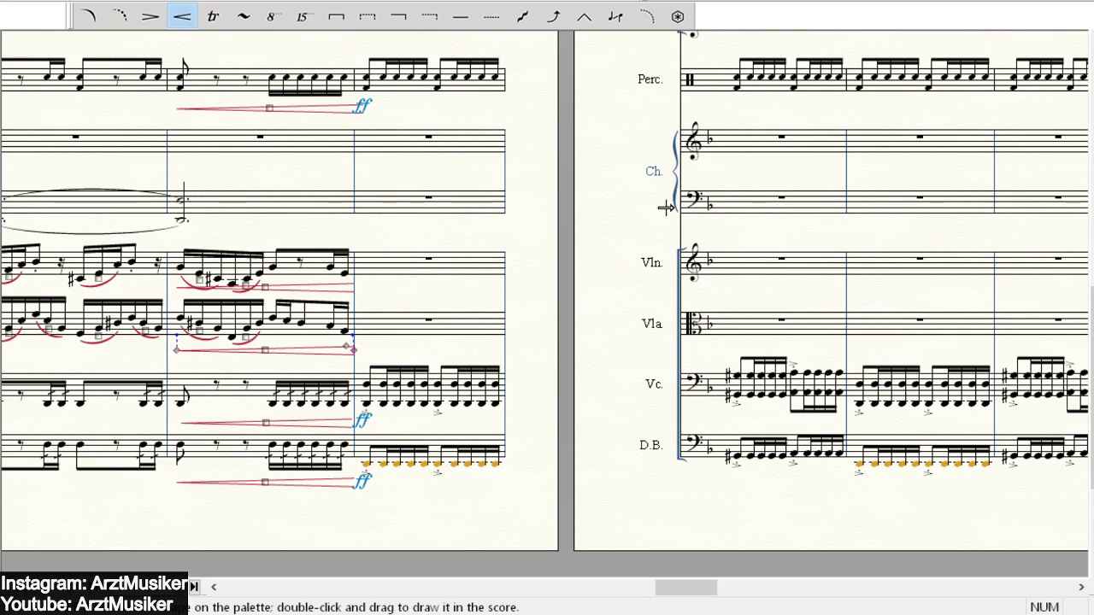
key(Escape)
- Review the woodwind, brass, percussion and string staves around measures 36 to 40
scroll(568, 183, up, 3)
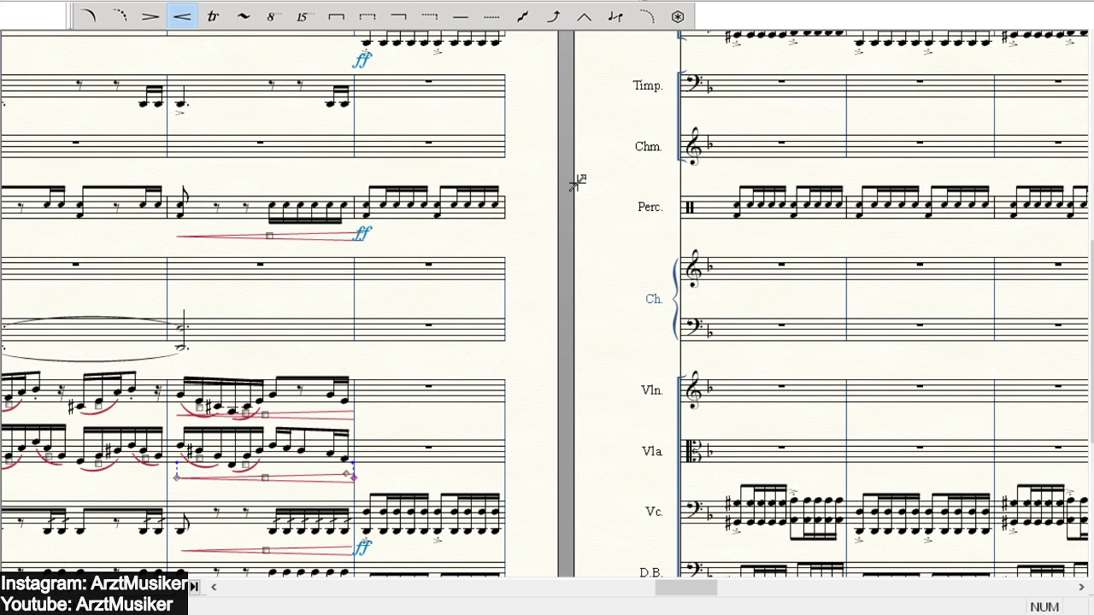
scroll(624, 190, down, 2)
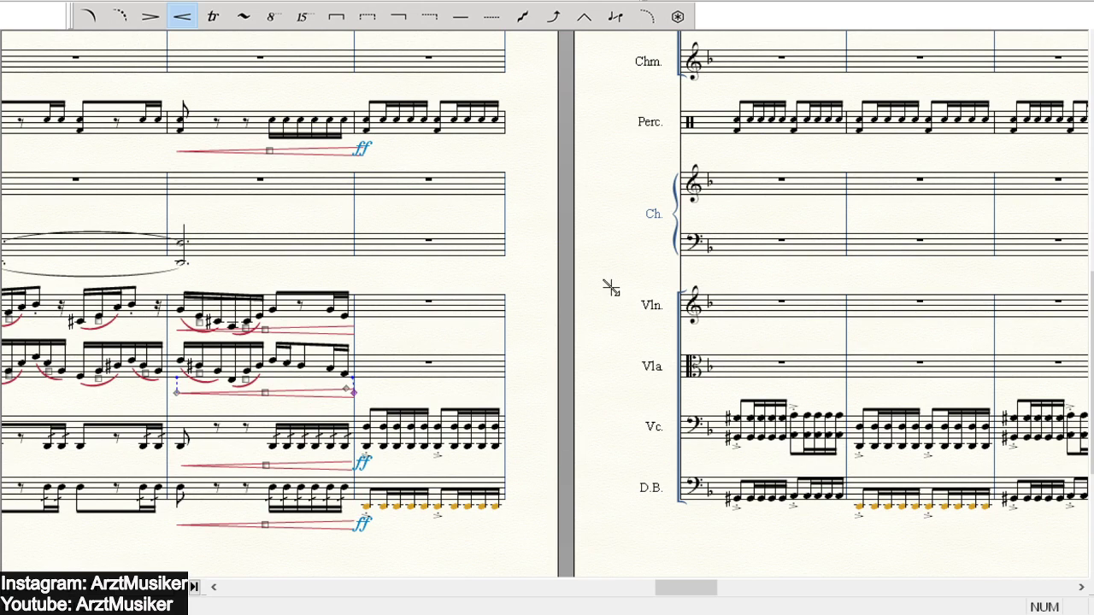
click(213, 587)
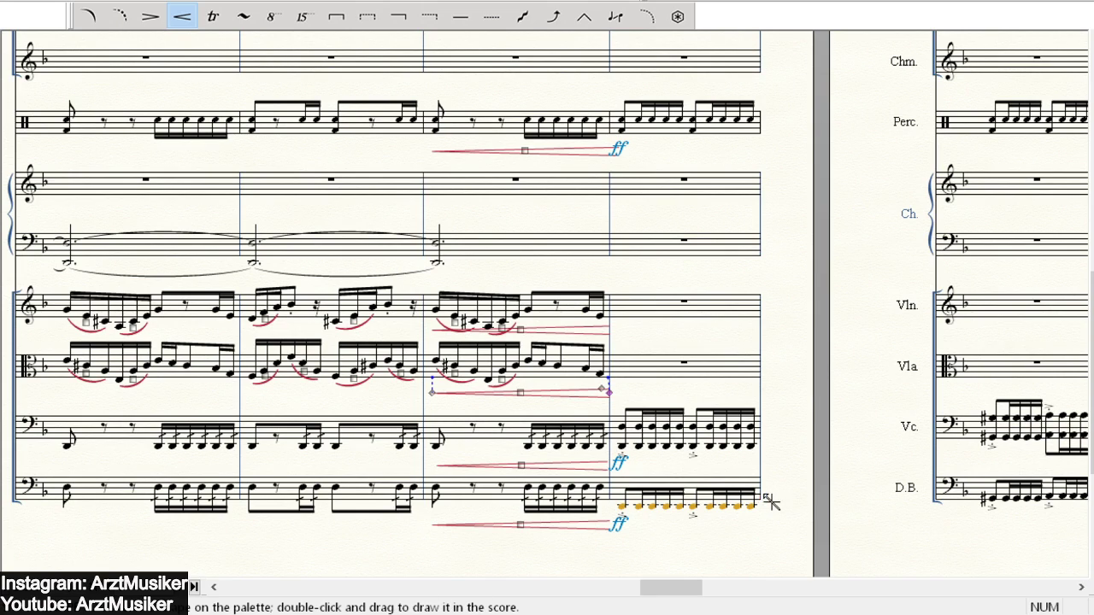
click(1080, 587)
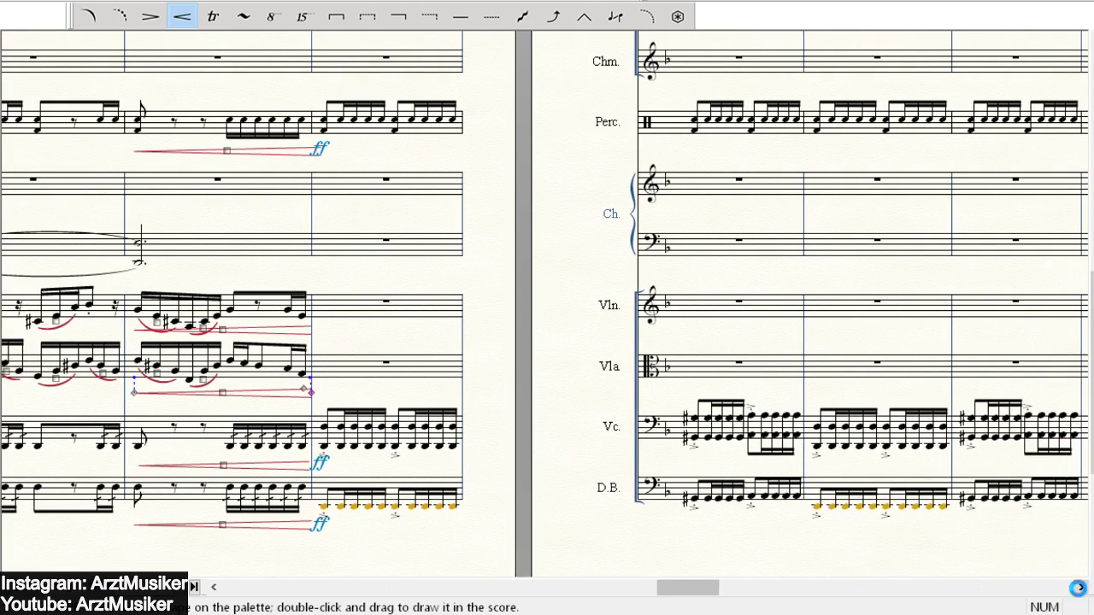
scroll(627, 332, up, 3)
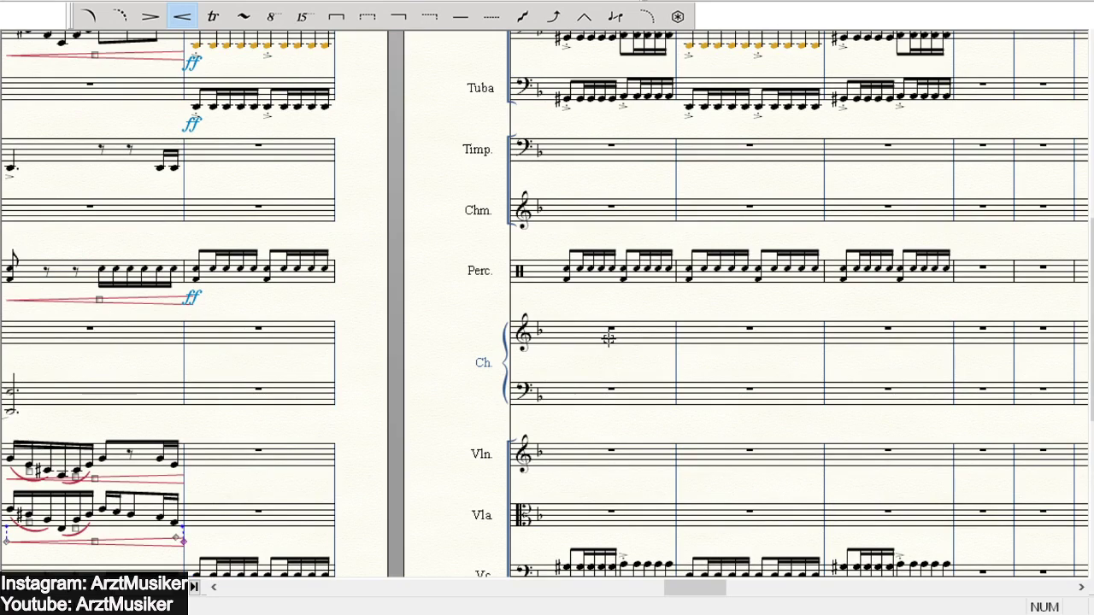
scroll(616, 321, up, 5)
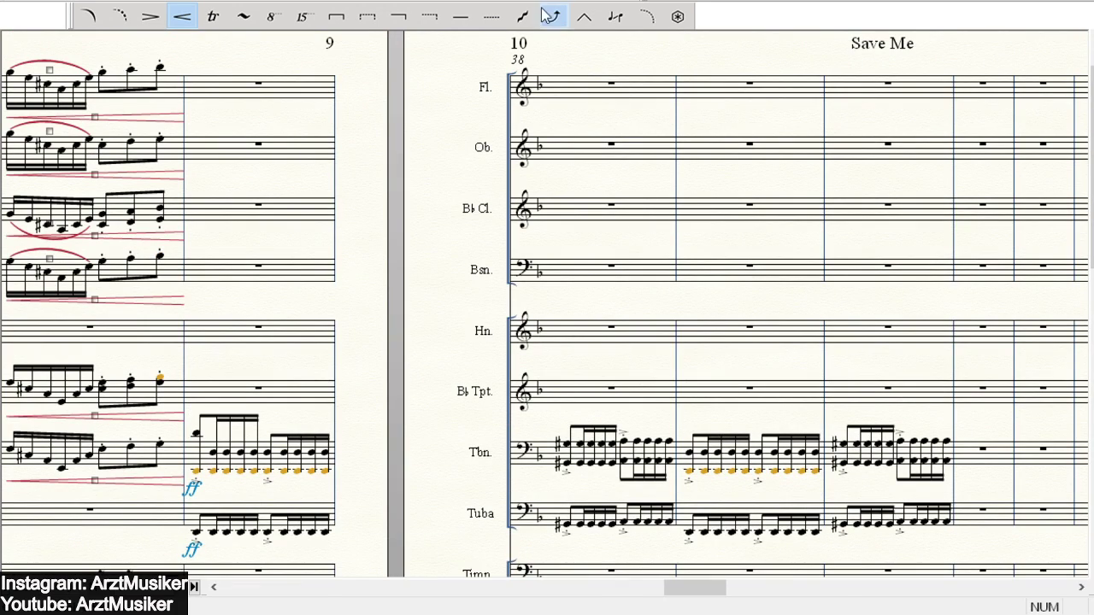
scroll(547, 17, up, 1)
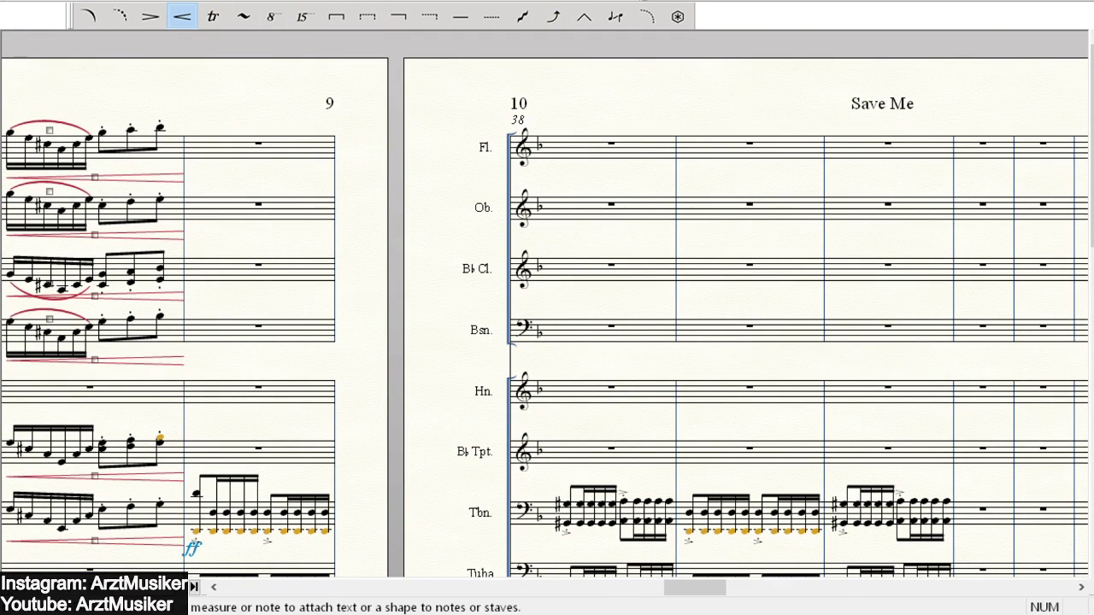
scroll(379, 232, down, 1)
scroll(353, 303, down, 10)
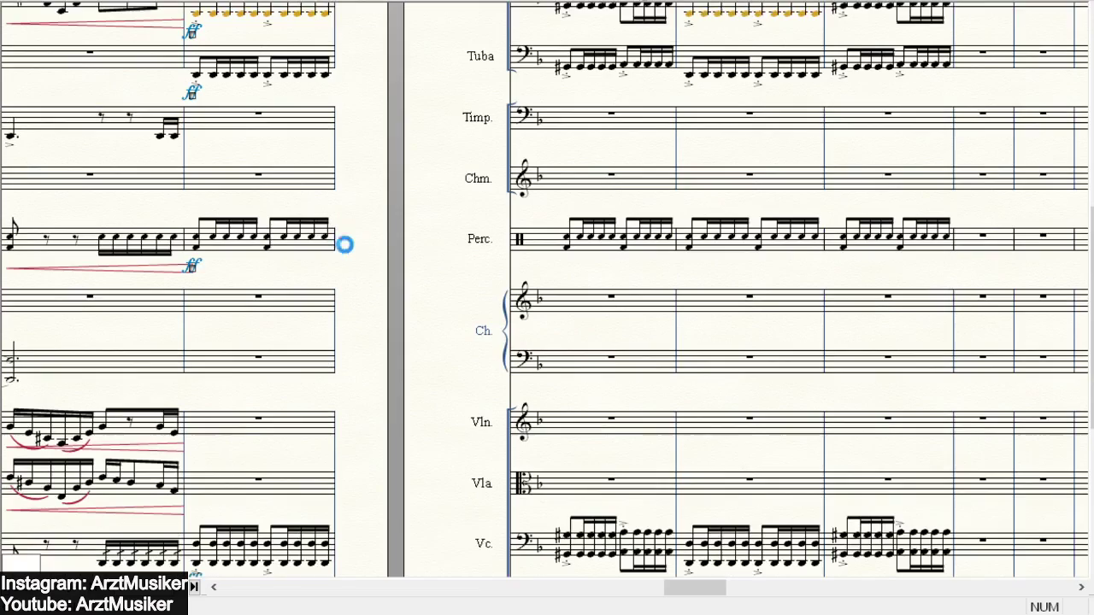
drag(345, 245, 183, 6)
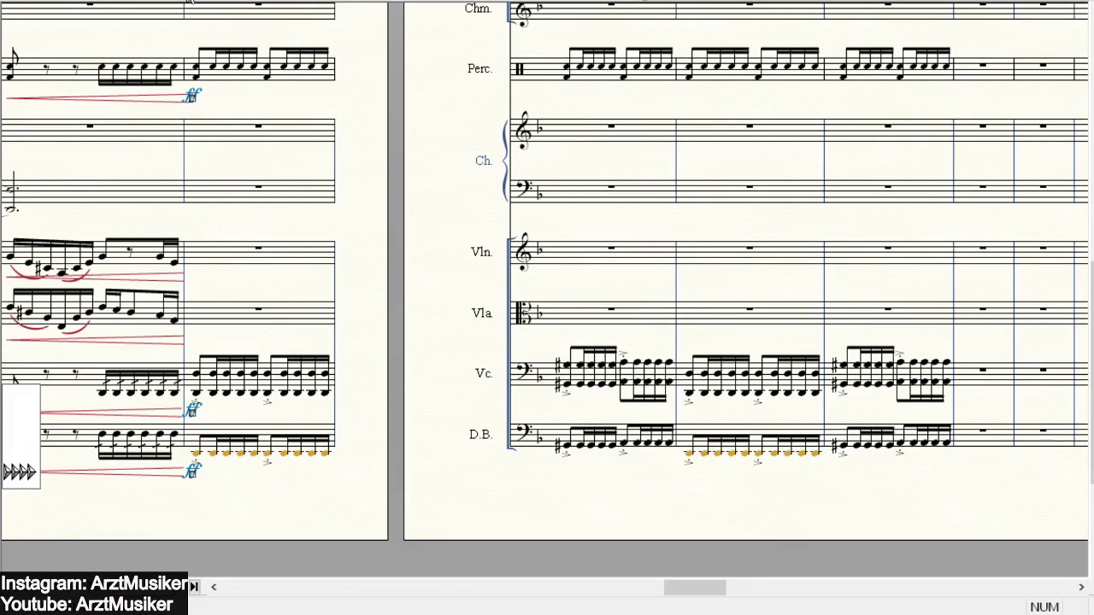
- Enter an eighth-note D and four sixteenth-note Ds in the first half of violin measure 37
click(845, 2)
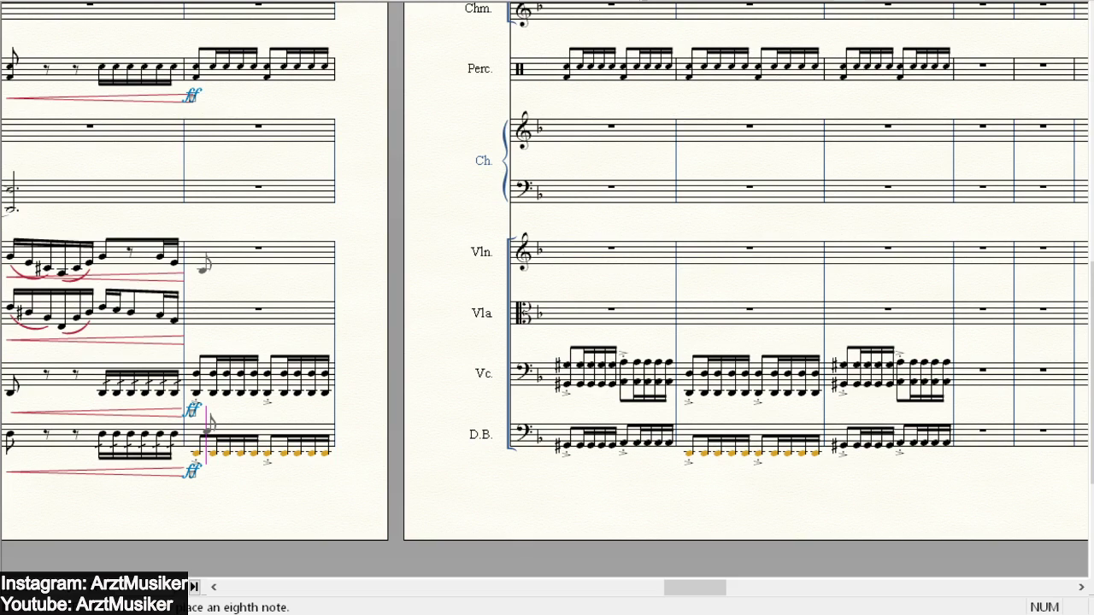
click(235, 256)
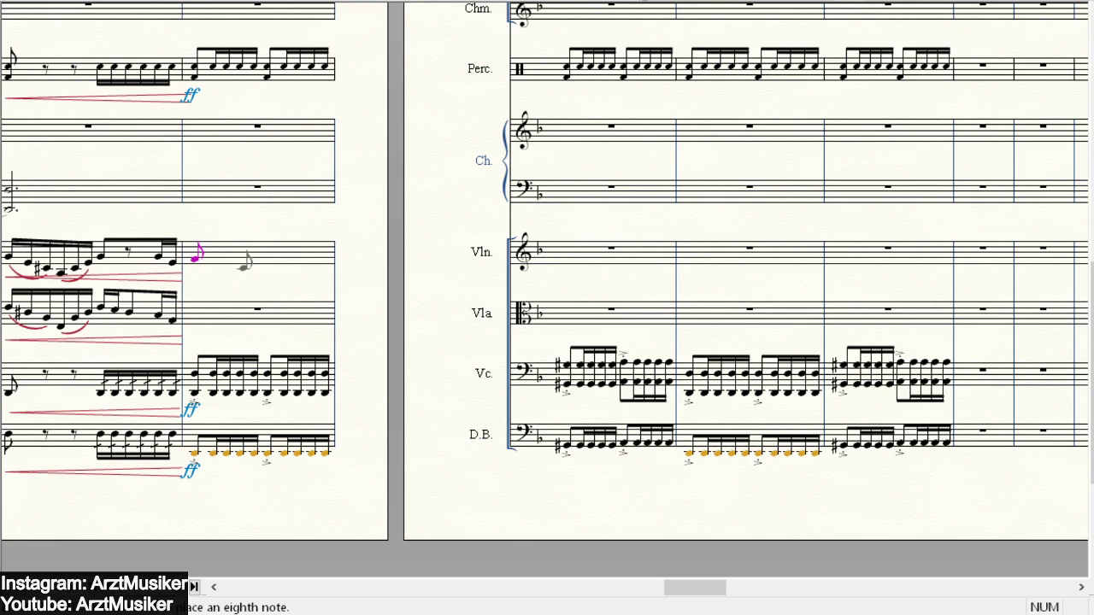
scroll(332, 231, up, 2)
scroll(261, 129, up, 2)
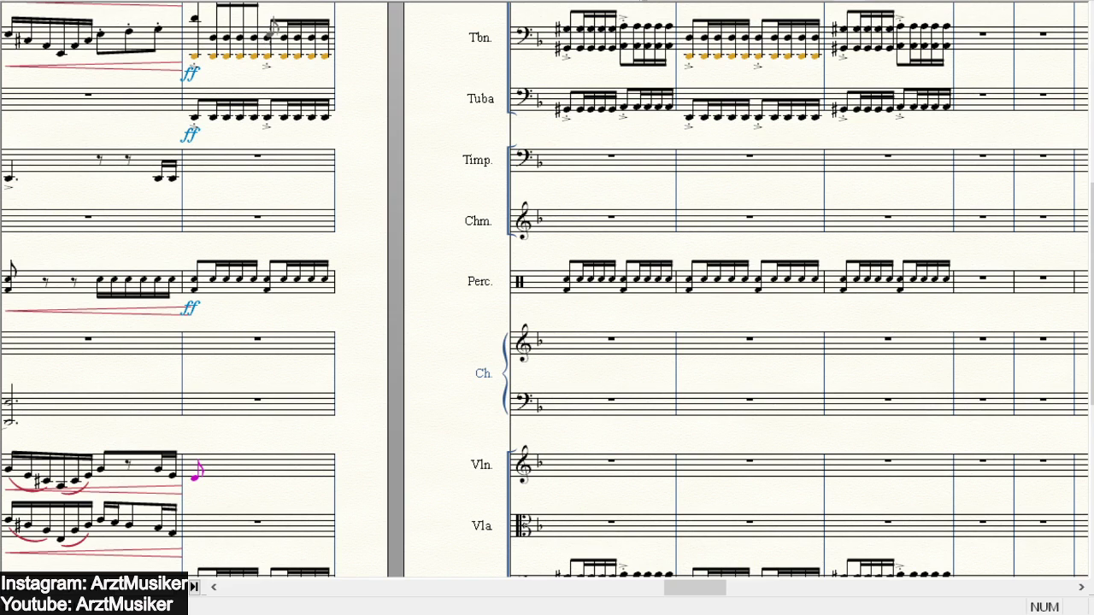
scroll(299, 256, down, 2)
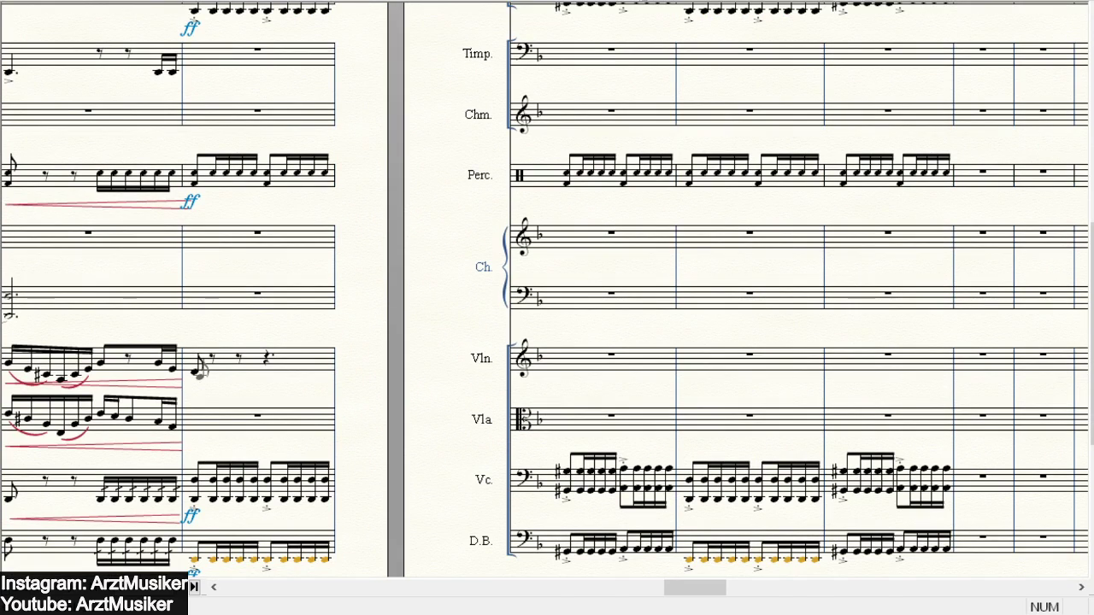
key(2)
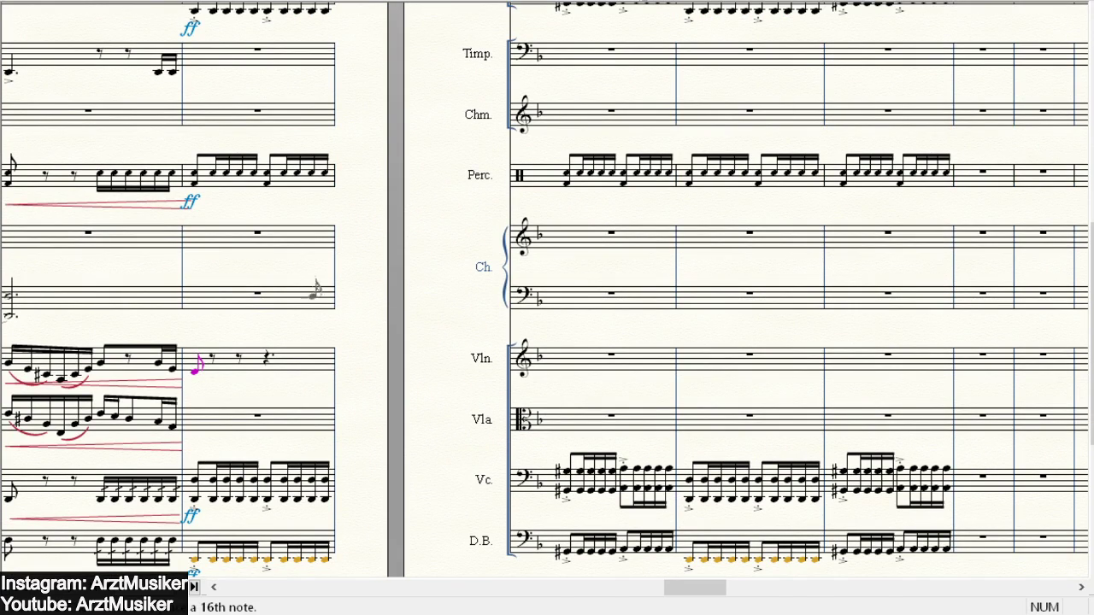
click(212, 371)
click(227, 372)
click(243, 369)
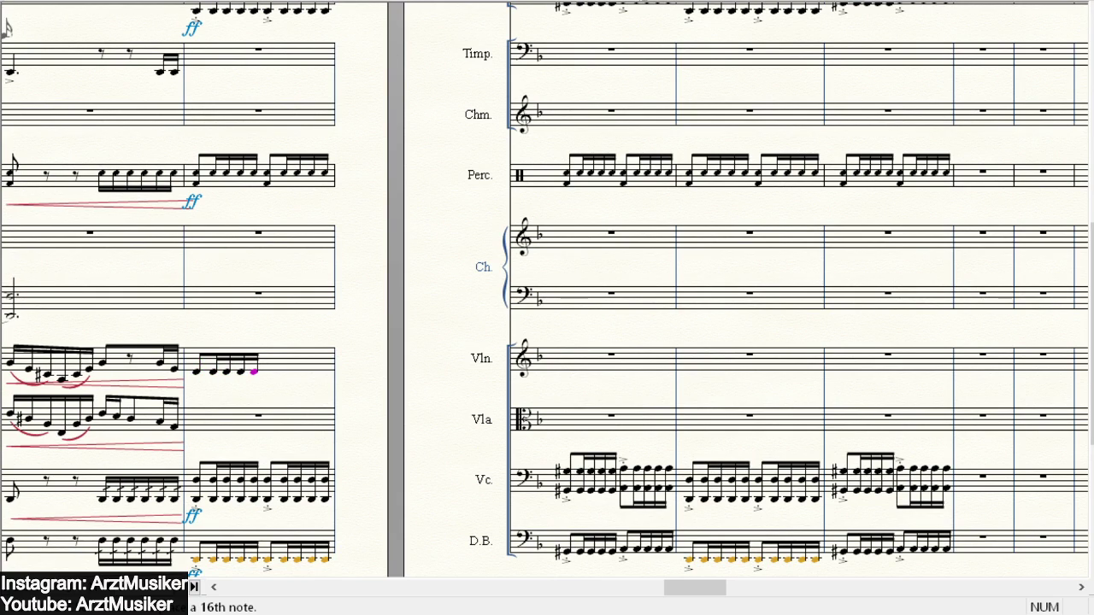
- Add an accent to the first violin note of measure 37
scroll(684, 17, down, 1)
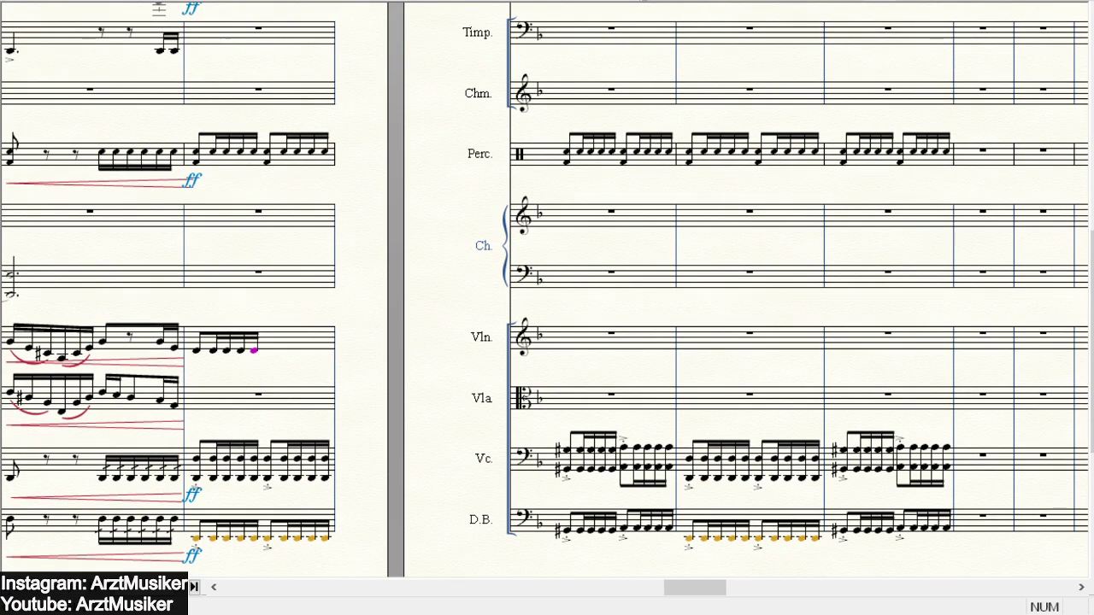
click(641, 2)
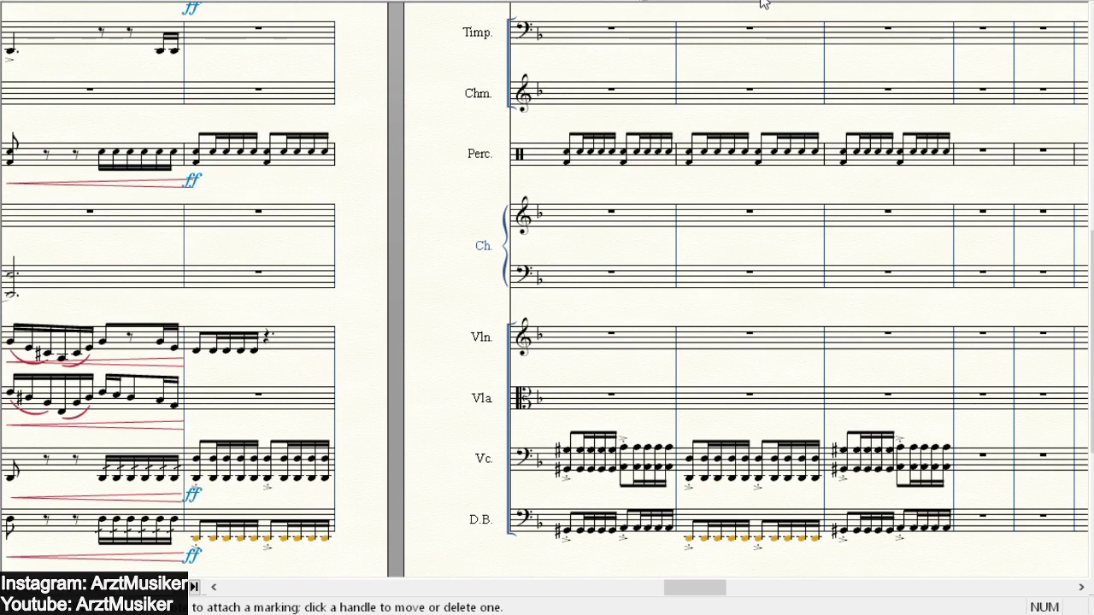
key(Escape)
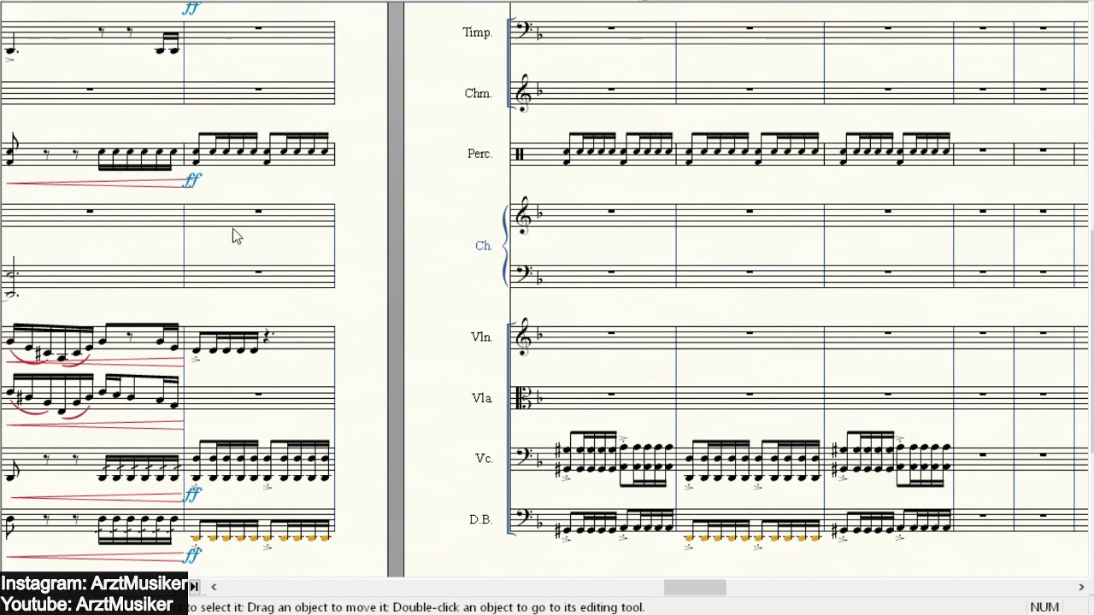
- Repeat the accented violin figure through measures 37 to 40 and copy violin measure 37 into viola measure 37
click(226, 340)
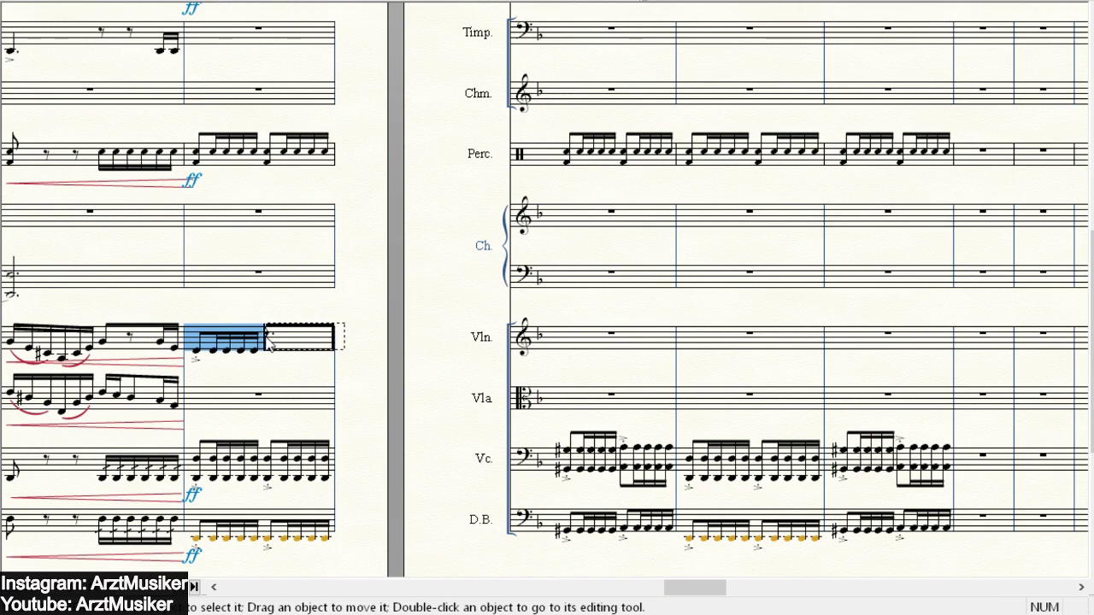
shift+click(303, 342)
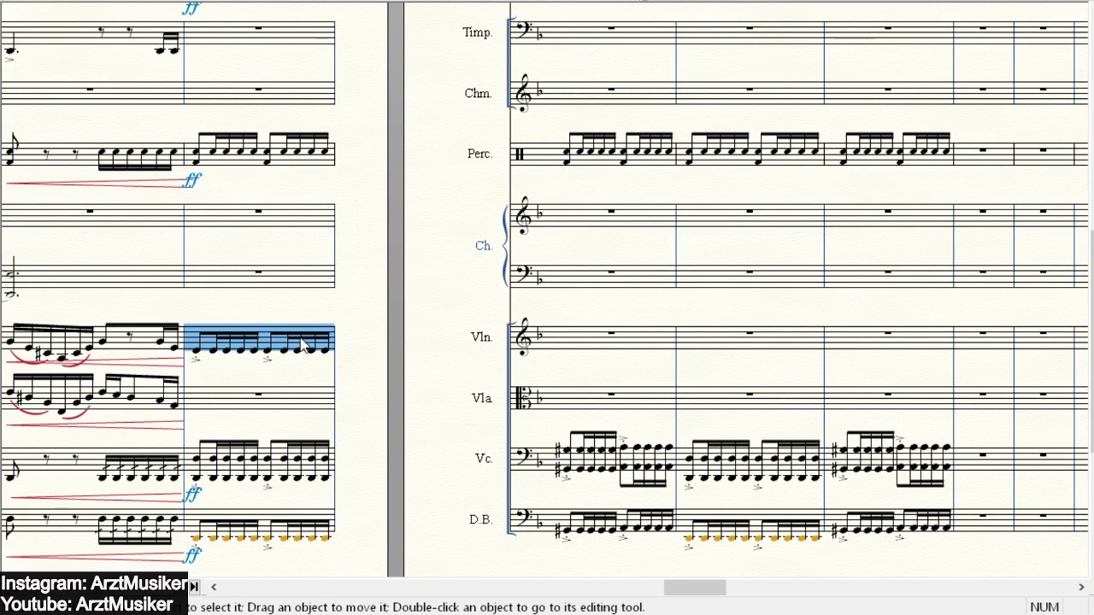
ctrl+click(573, 334)
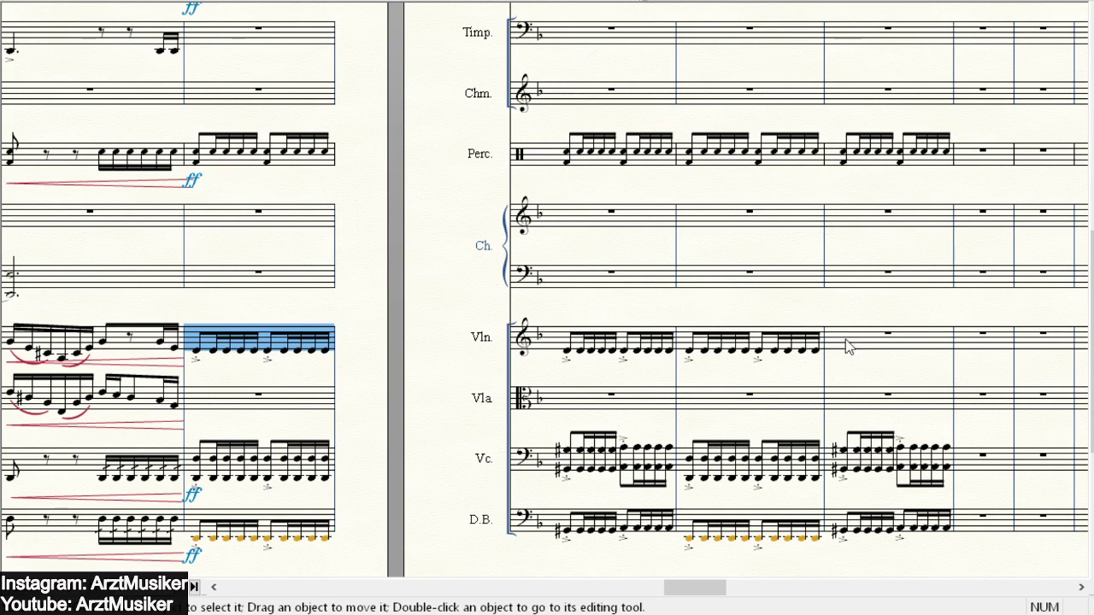
ctrl+click(229, 406)
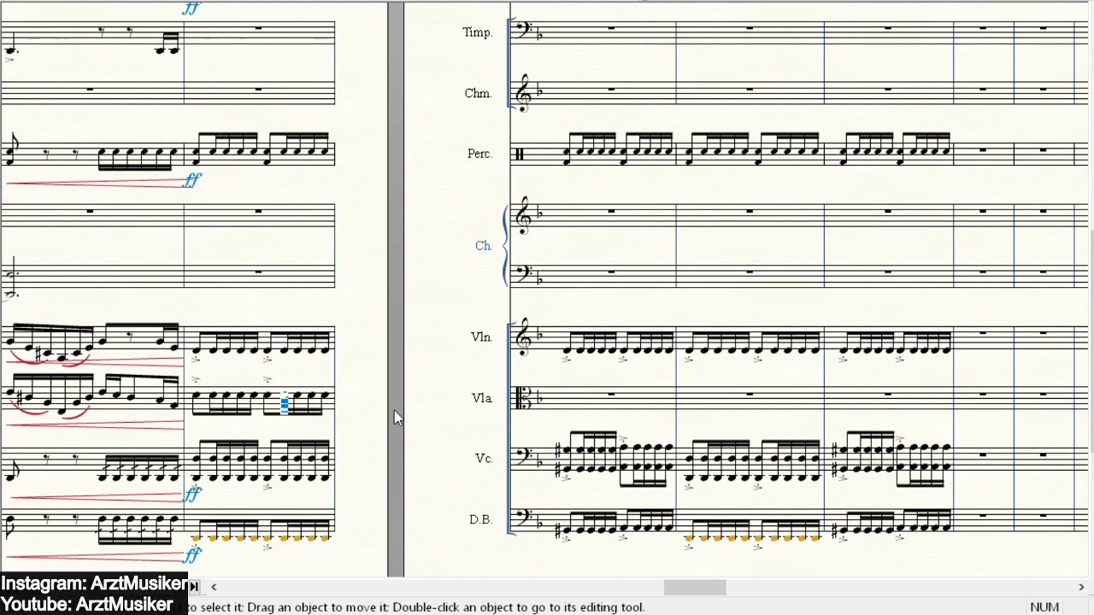
- Try the first viola notes of measure 37 an octave lower
click(316, 397)
click(820, 1)
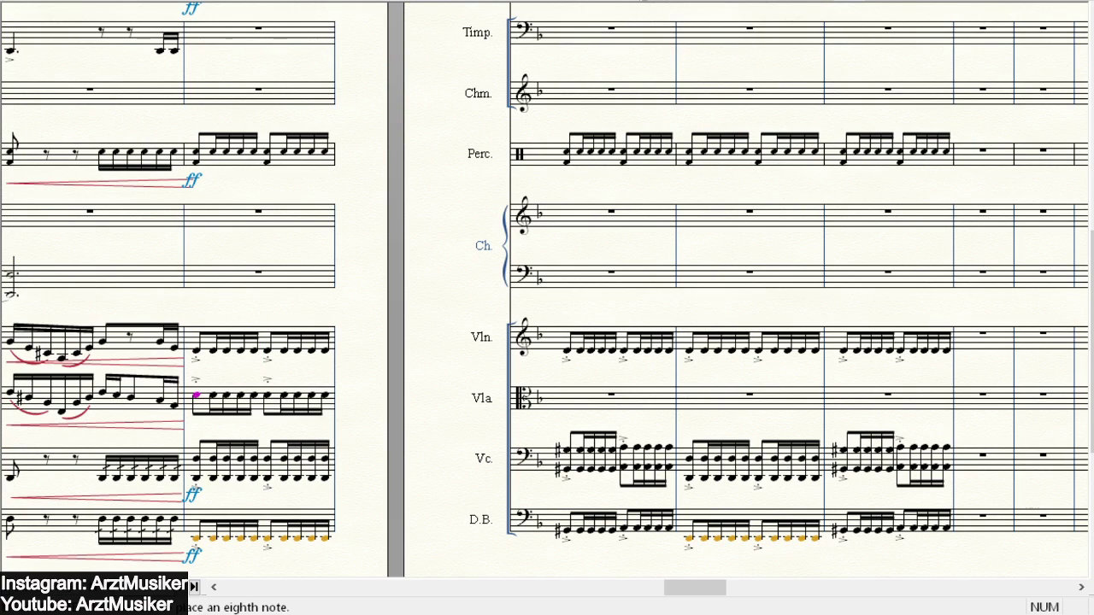
click(846, 1)
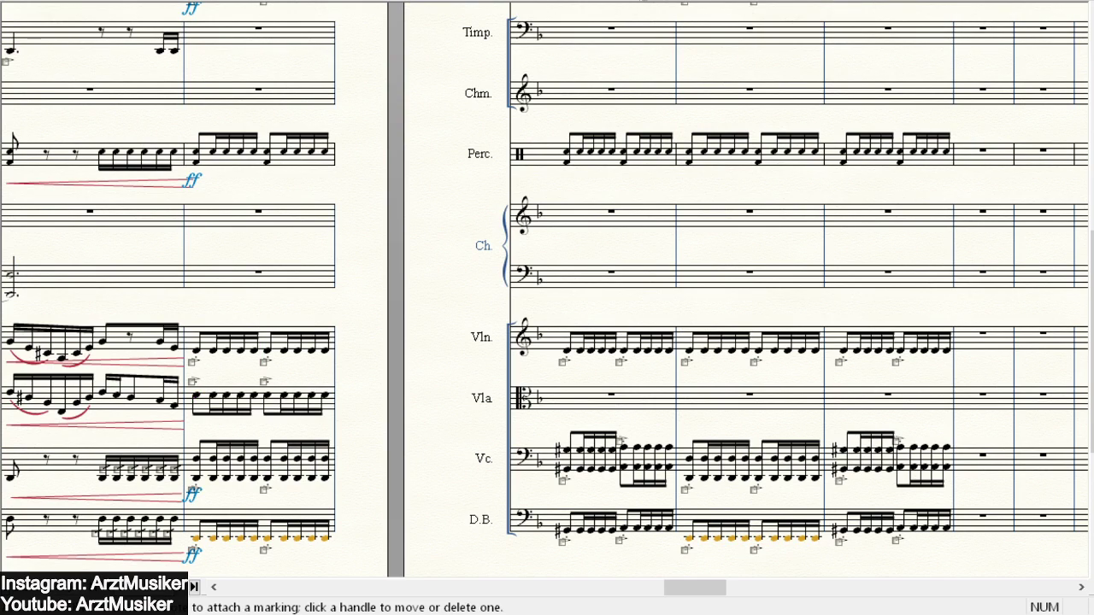
click(645, 1)
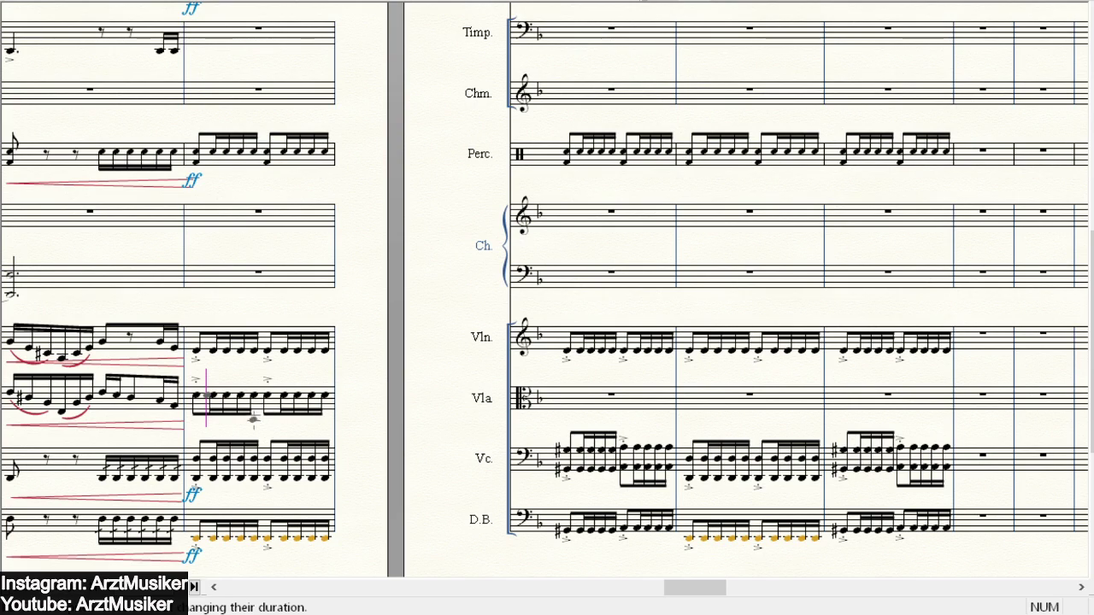
click(196, 412)
key(Down)
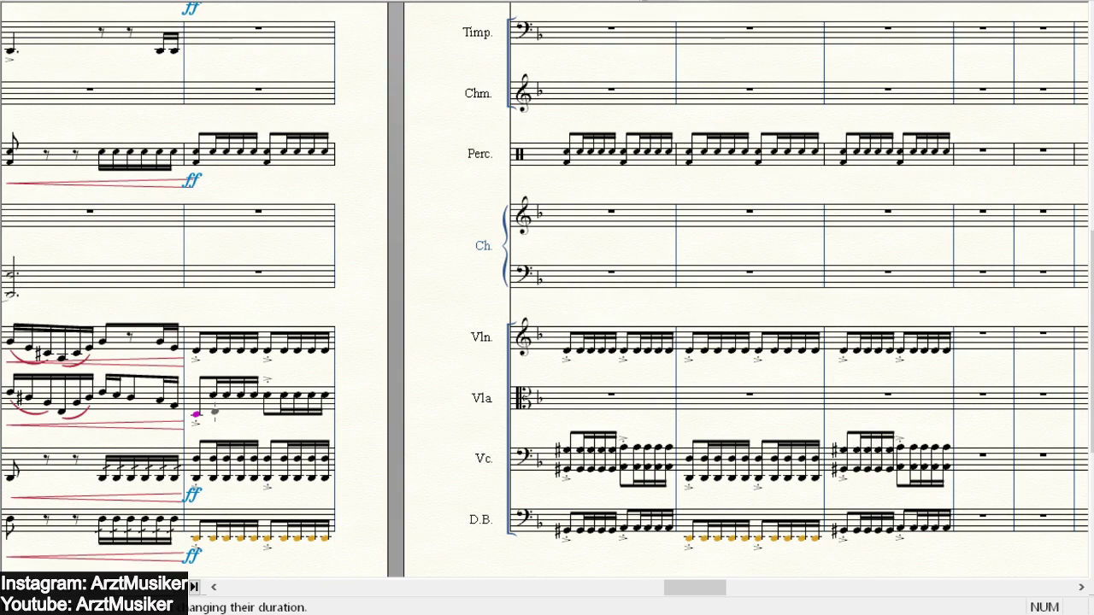
click(213, 415)
click(226, 415)
click(198, 396)
click(214, 395)
click(226, 395)
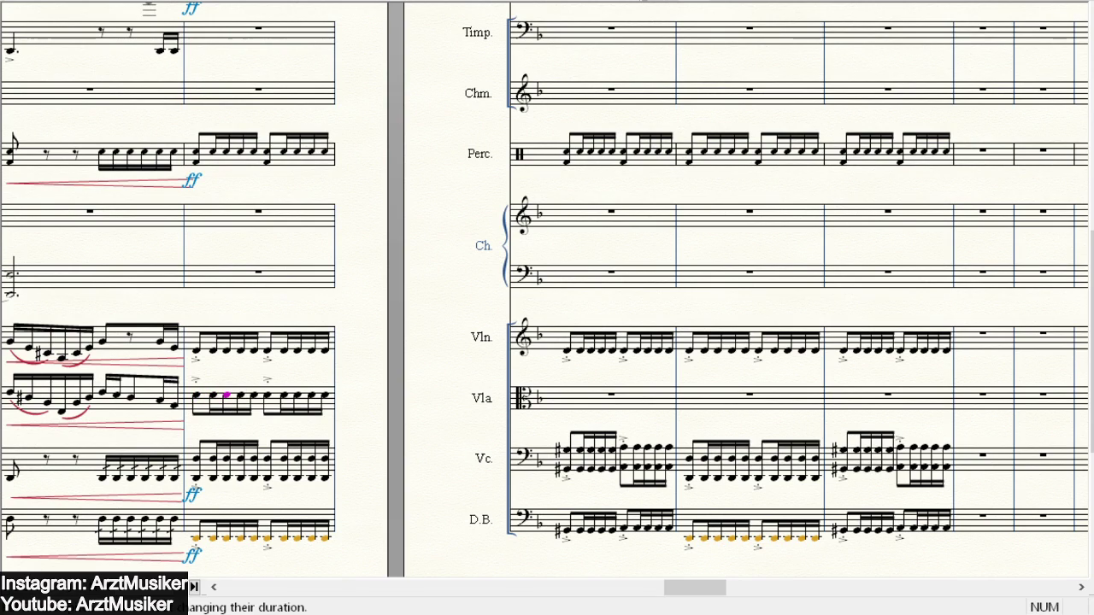
- Add ff dynamics at the start of viola measure 37 and violin measure 37
click(257, 1)
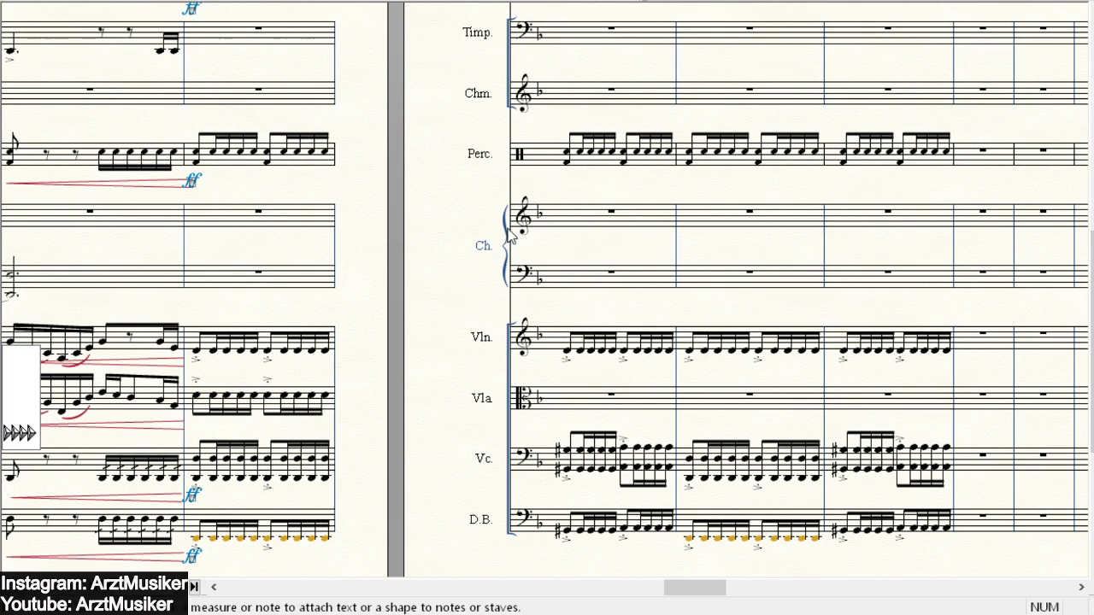
double_click(644, 47)
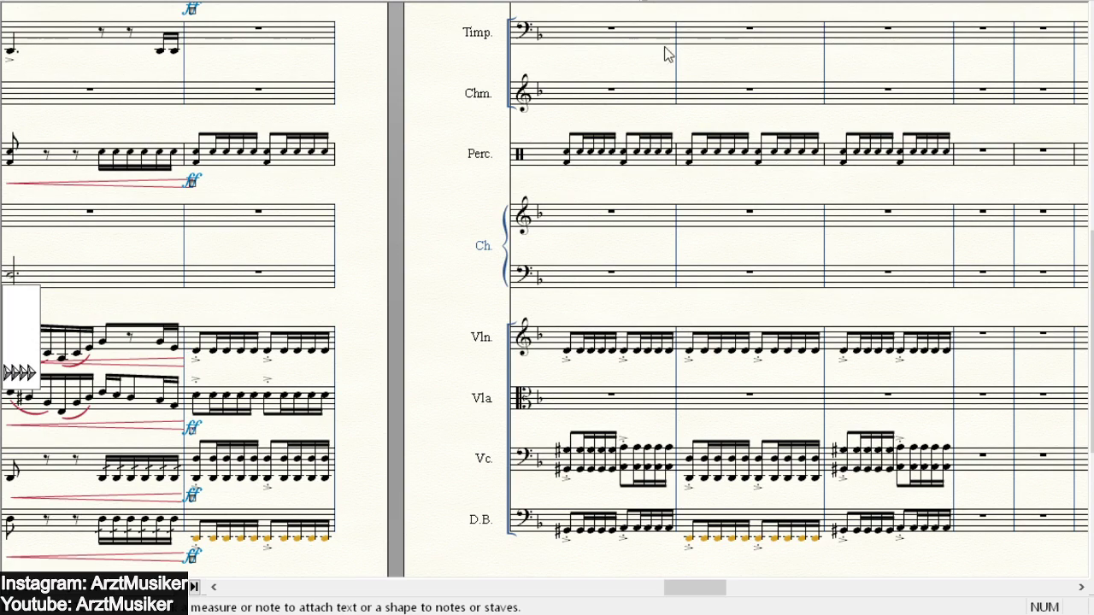
double_click(618, 44)
key(Escape)
- Copy violin measures 38 to 40 into viola measures 38 to 40
click(631, 342)
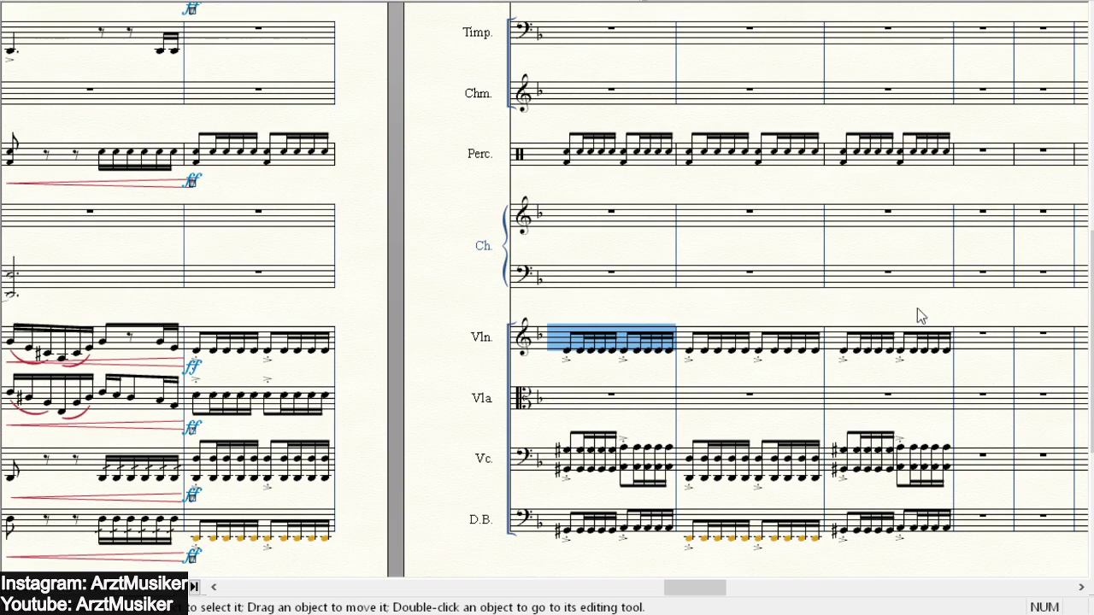
shift+click(931, 354)
ctrl+click(578, 398)
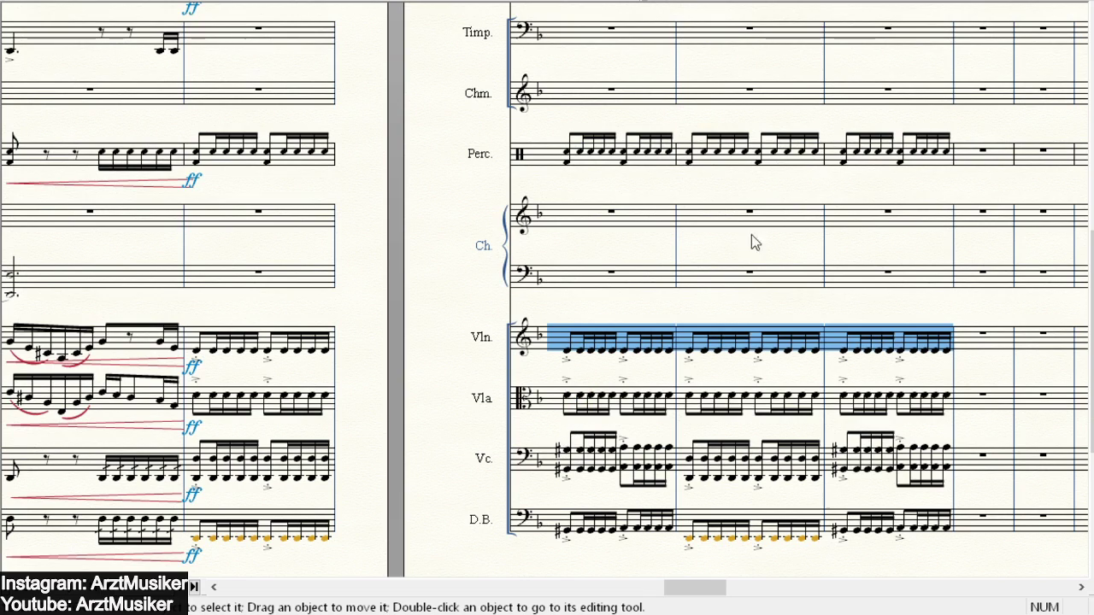
click(608, 288)
click(319, 341)
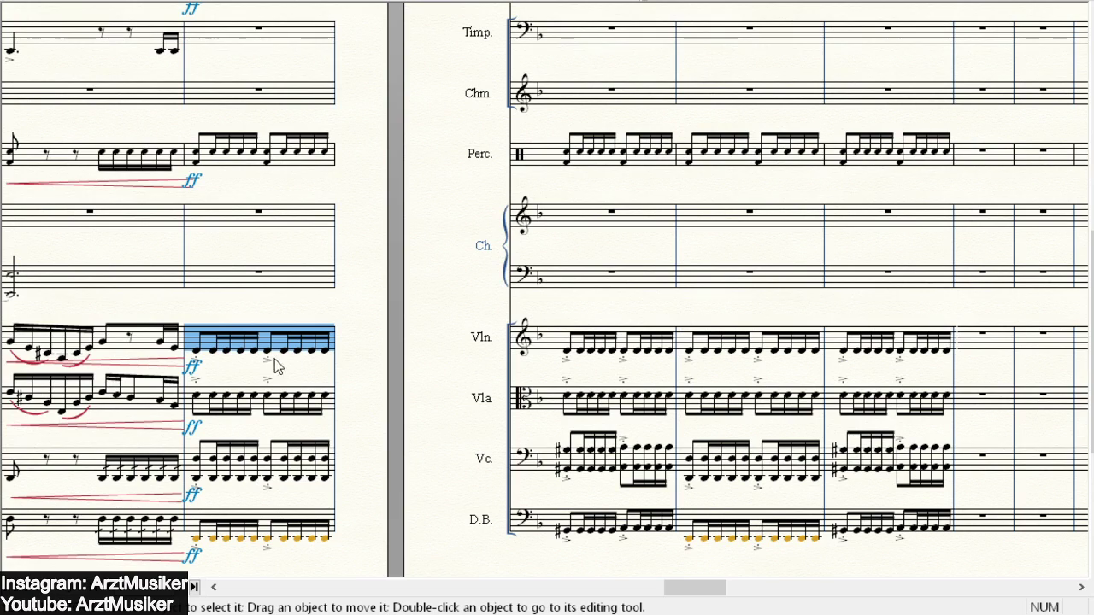
key(Escape)
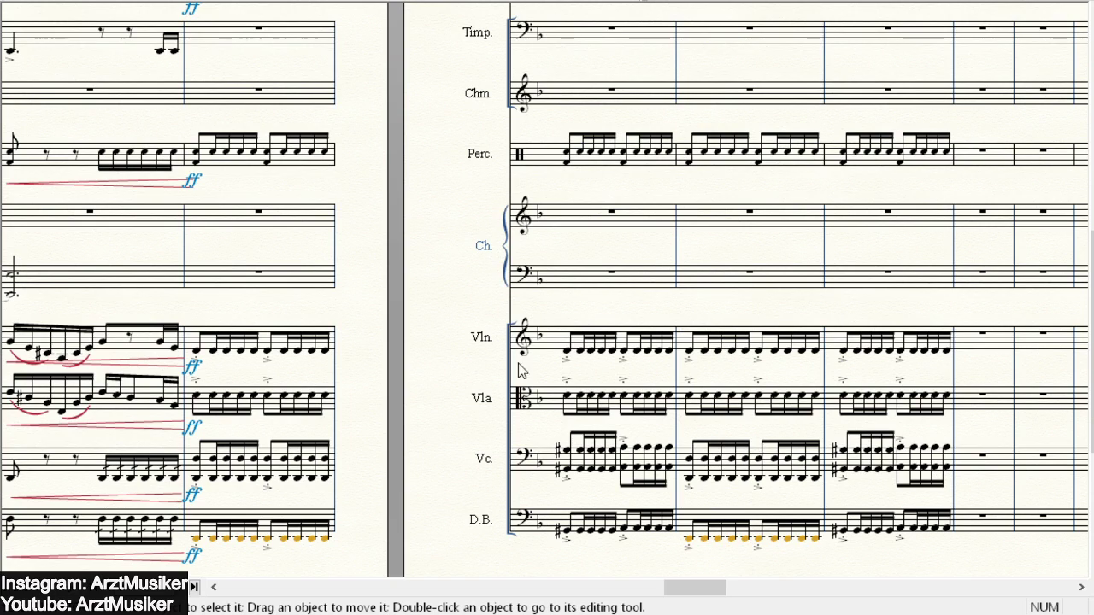
- Play back the ff section into measure 38 and stop the playback
click(1081, 587)
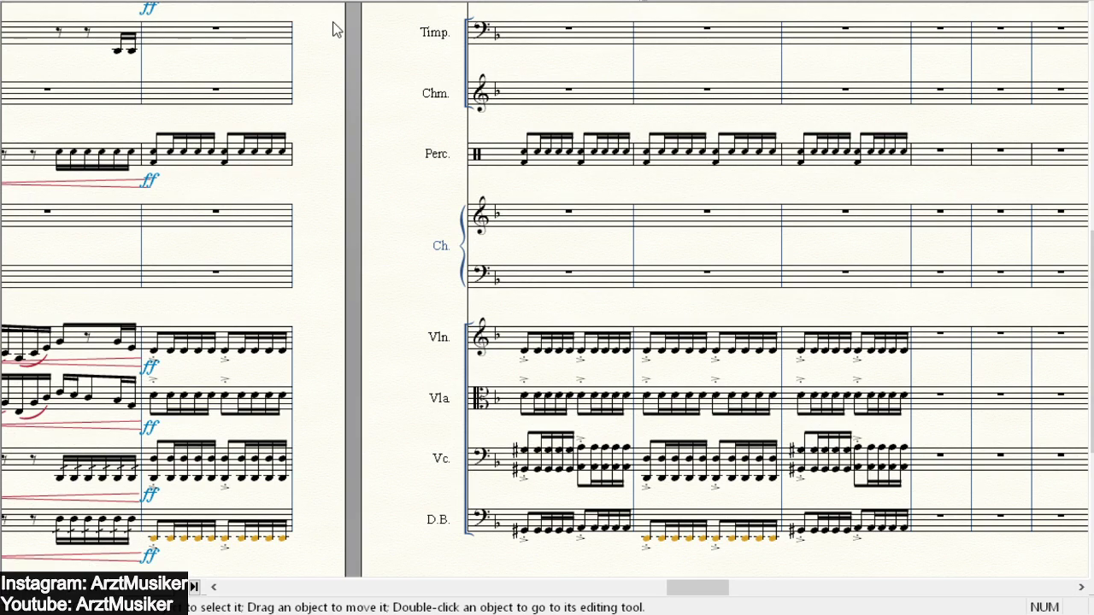
key(space)
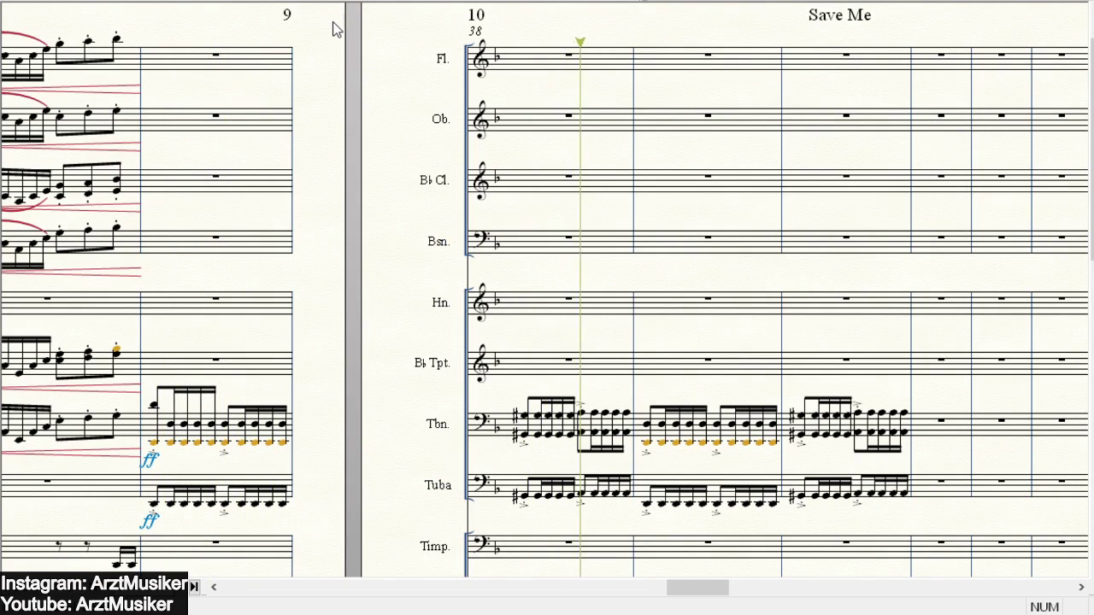
key(space)
- Change the second half of measure 38 to D-flat in the violin and to A in the viola
scroll(833, 342, down, 5)
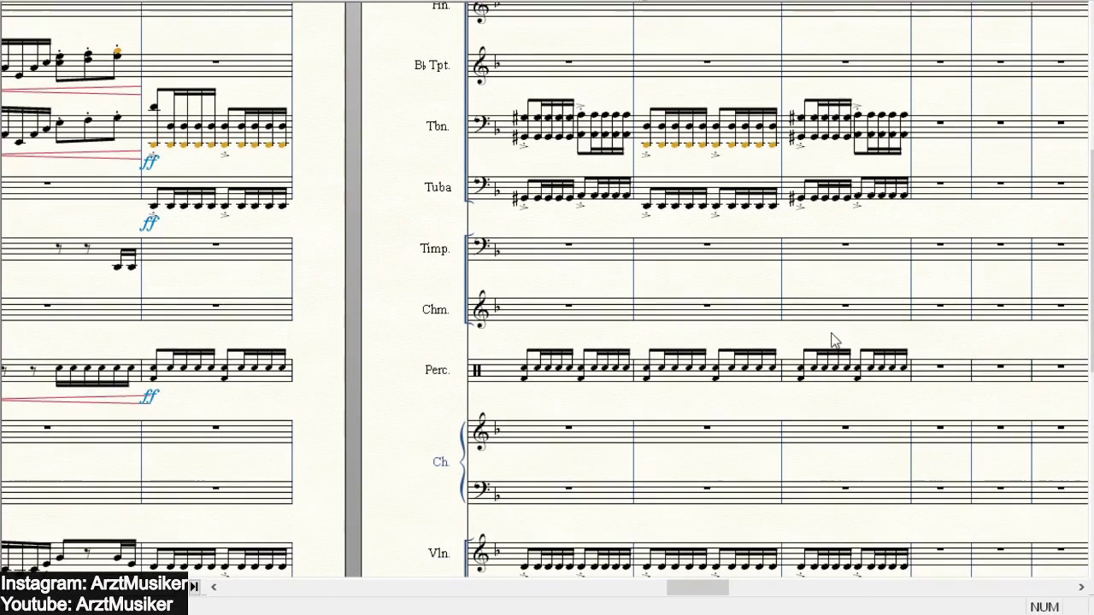
scroll(812, 289, down, 1)
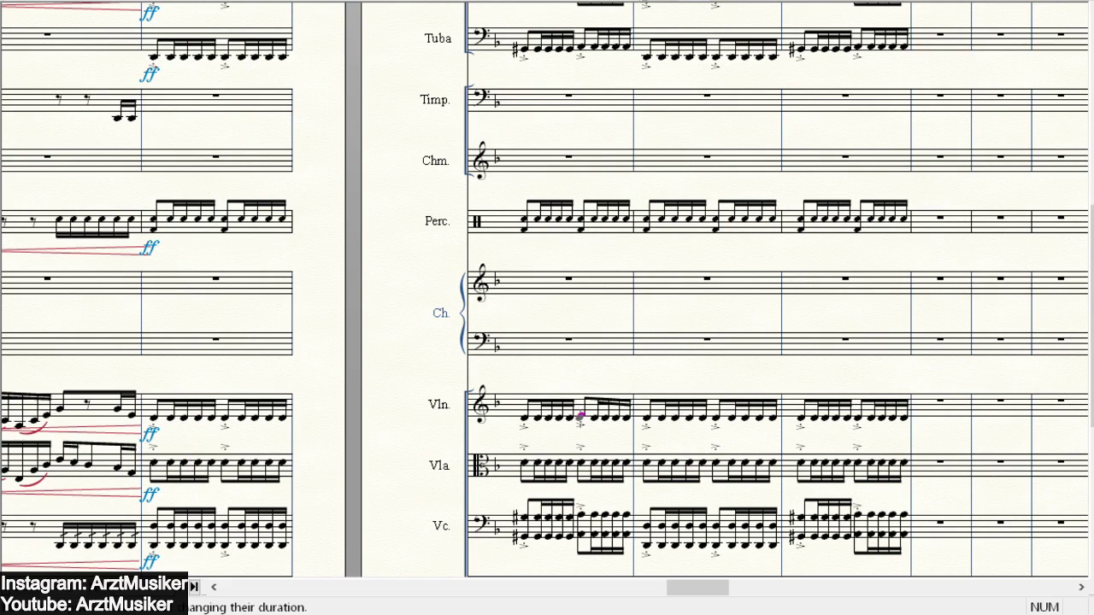
click(582, 414)
click(597, 416)
click(609, 416)
click(620, 416)
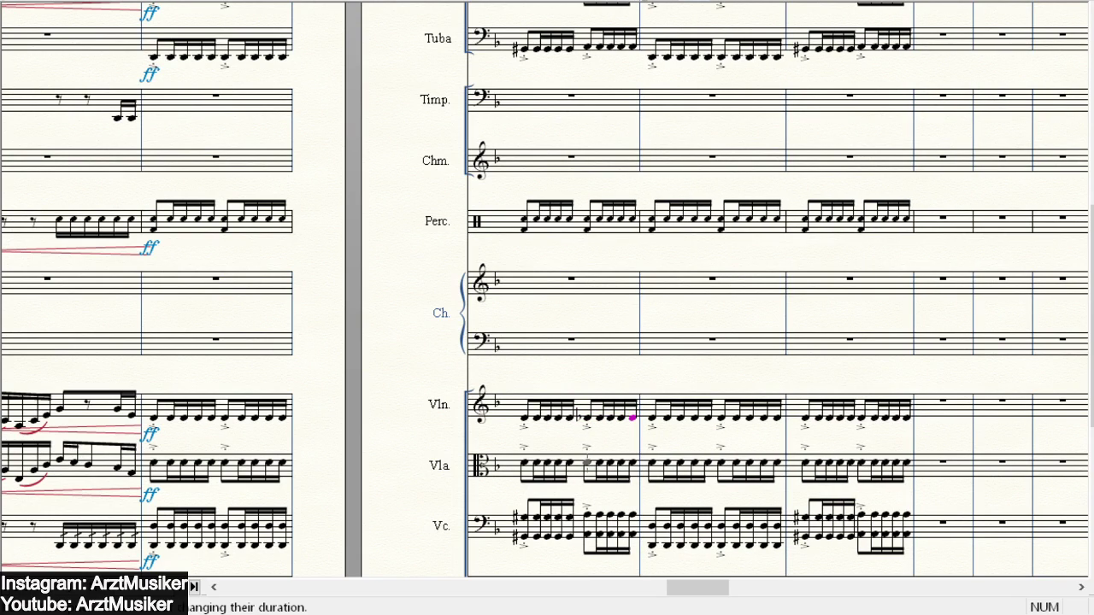
key(Down)
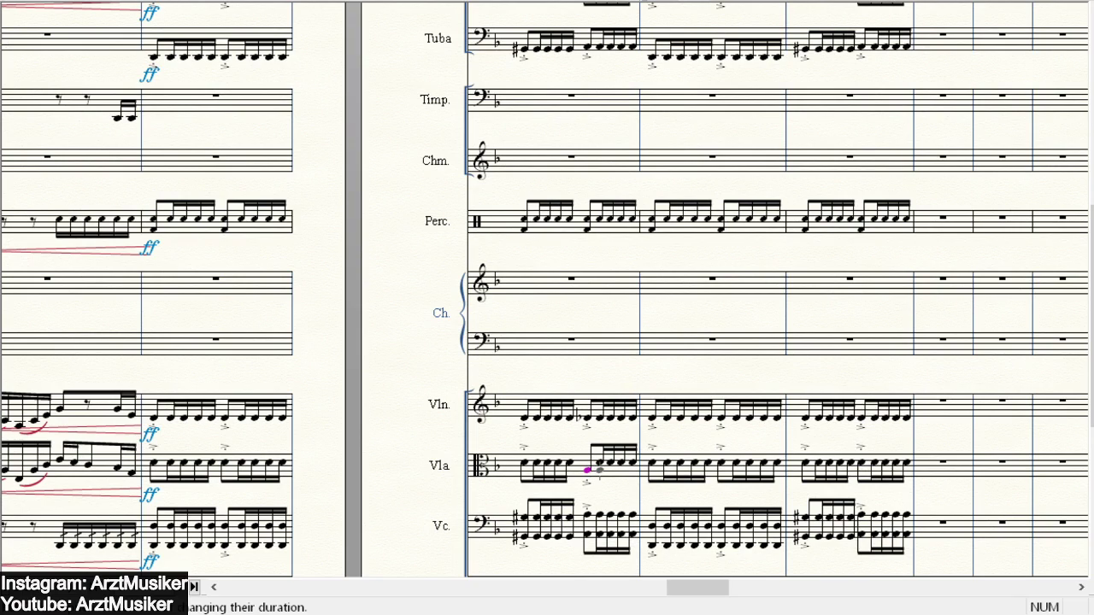
drag(621, 462, 633, 470)
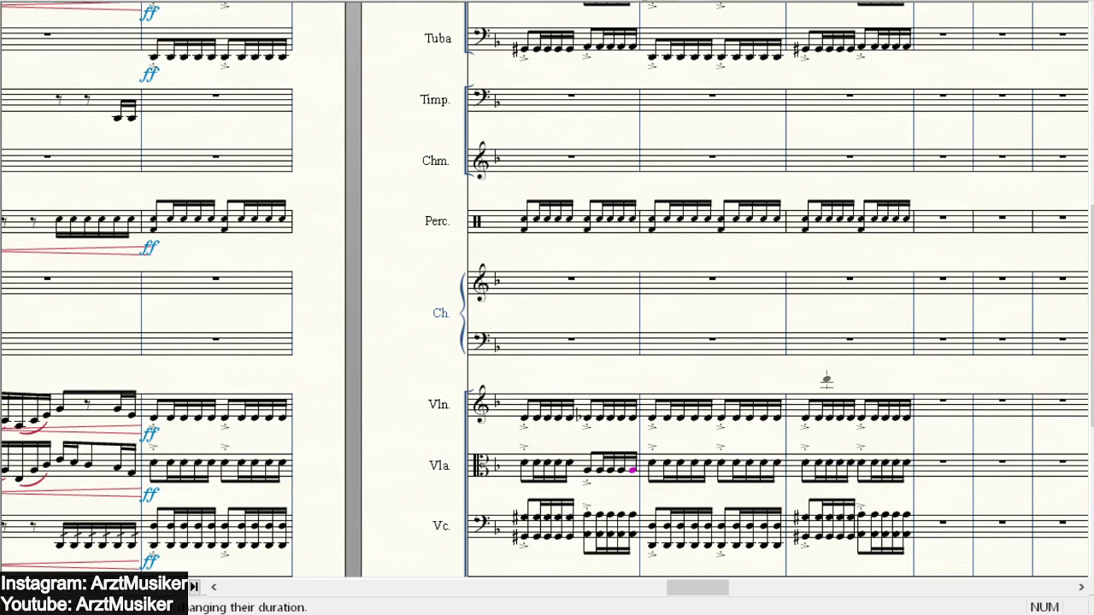
- Change the five second-half violin notes of measure 40 to D-flat
scroll(651, 272, up, 5)
scroll(652, 272, up, 1)
scroll(651, 272, down, 9)
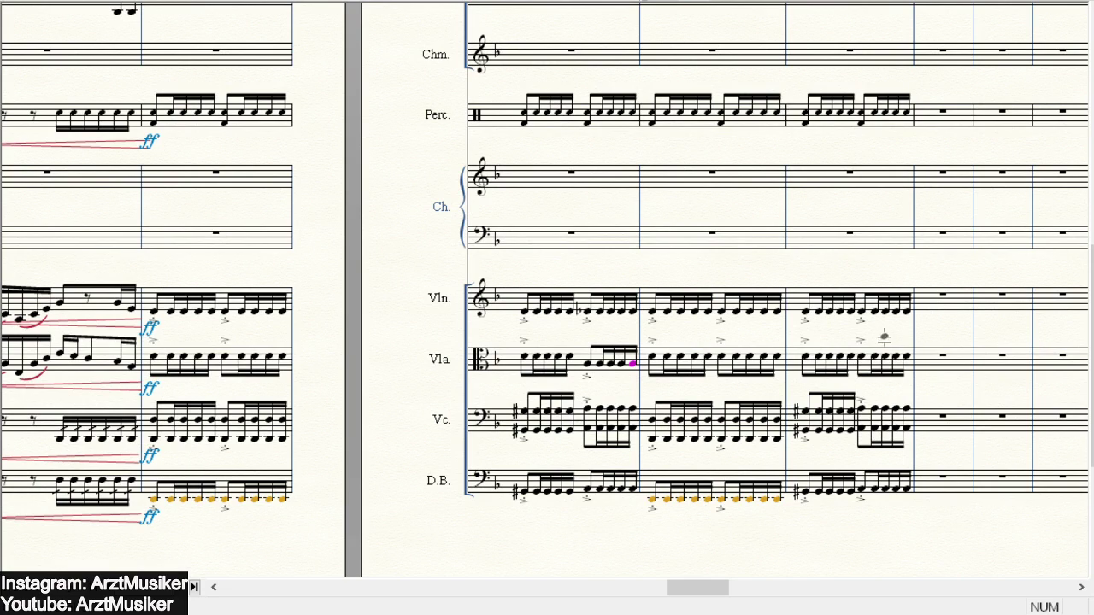
click(863, 314)
key(KP_9)
click(908, 313)
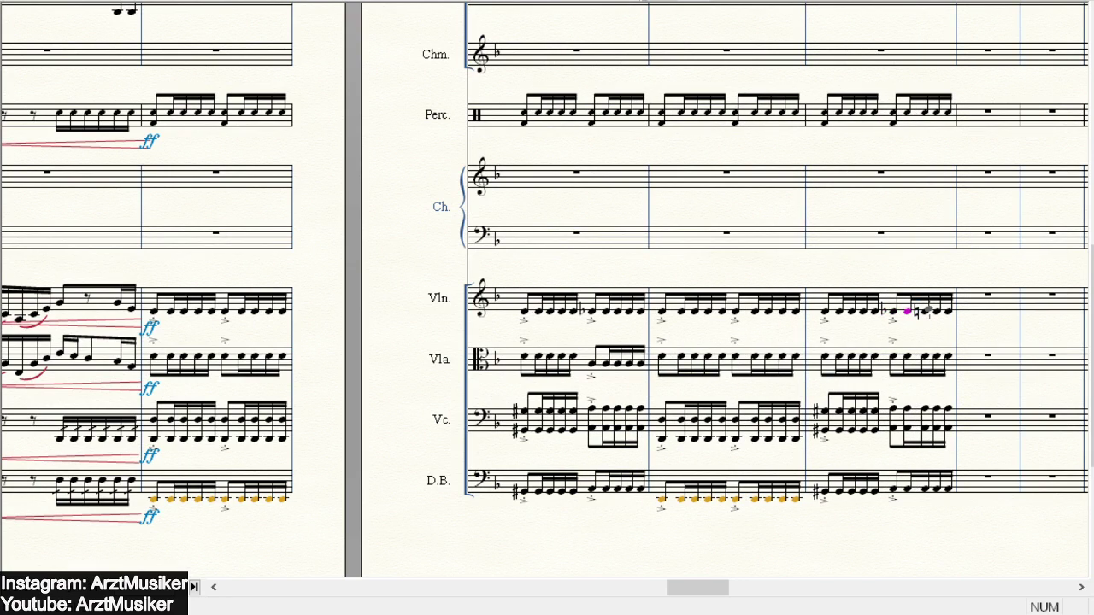
click(949, 309)
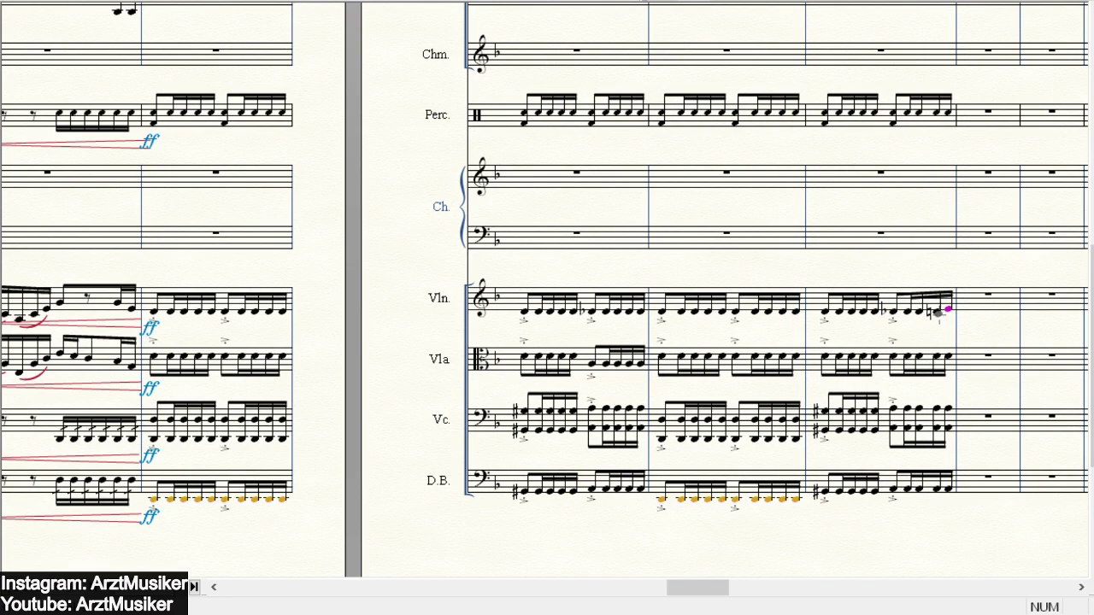
key(Escape)
click(910, 313)
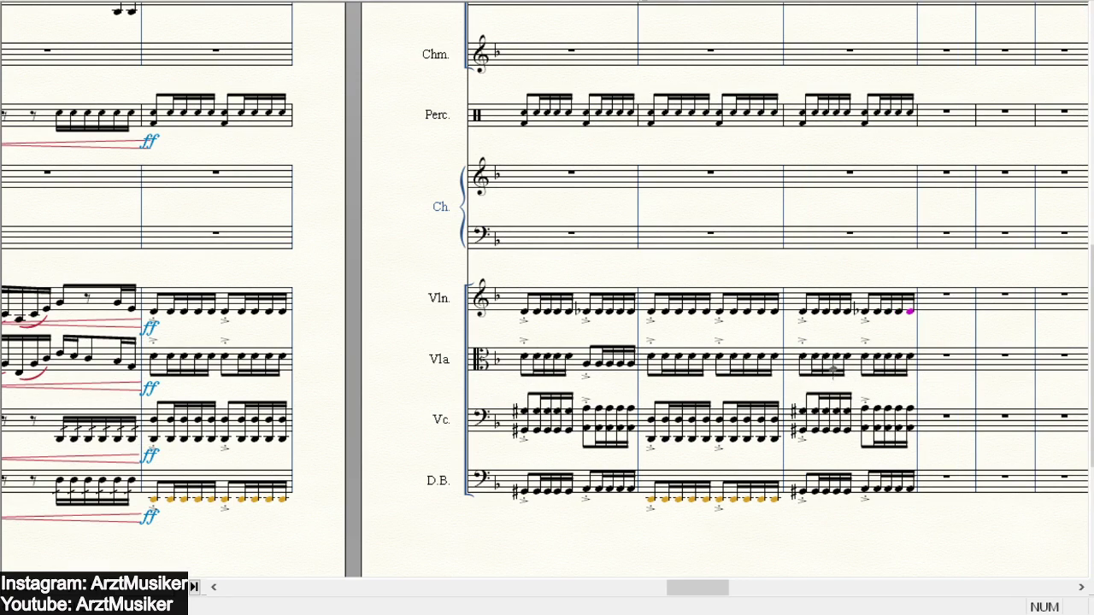
- Lower the five second-half viola notes of measure 40 to A
click(865, 365)
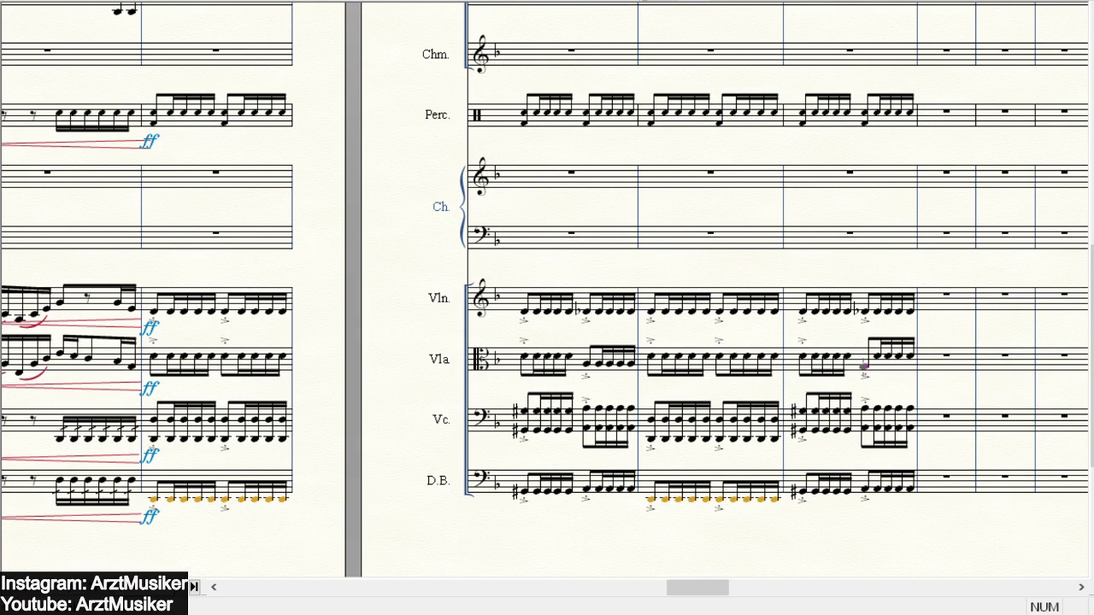
click(877, 365)
click(888, 365)
click(898, 365)
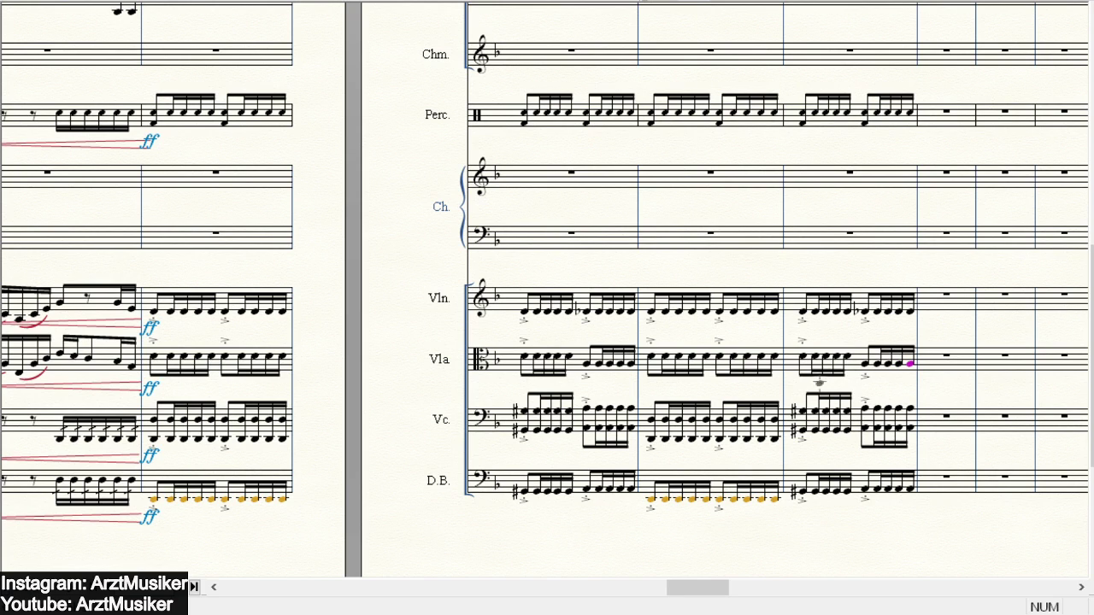
- Review all the staves from measure 37 onward, including the empty measures that follow measure 40
scroll(940, 321, up, 2)
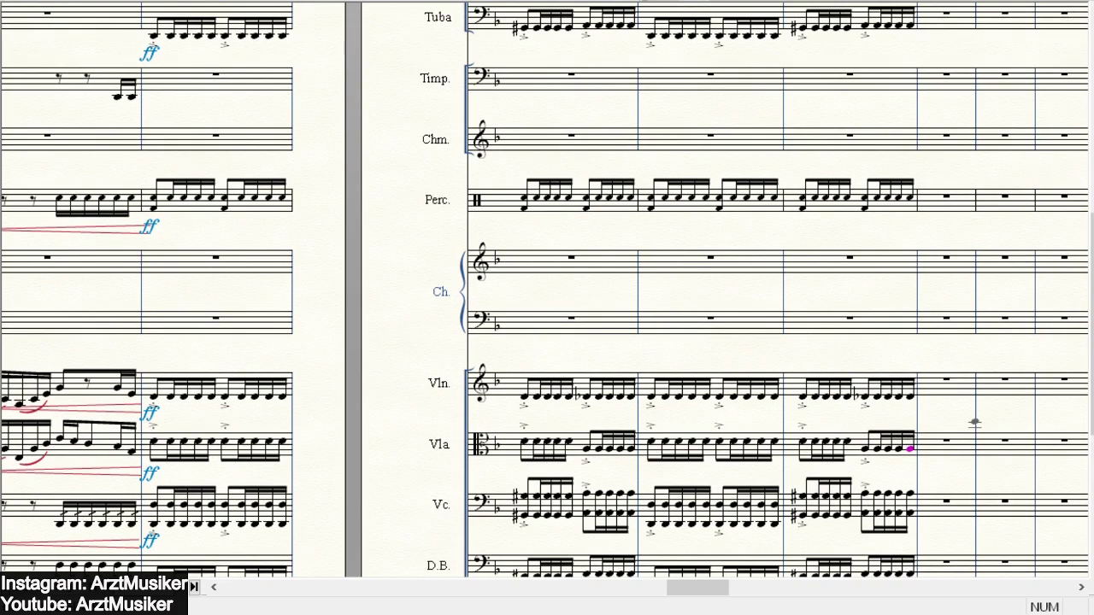
scroll(974, 387, up, 5)
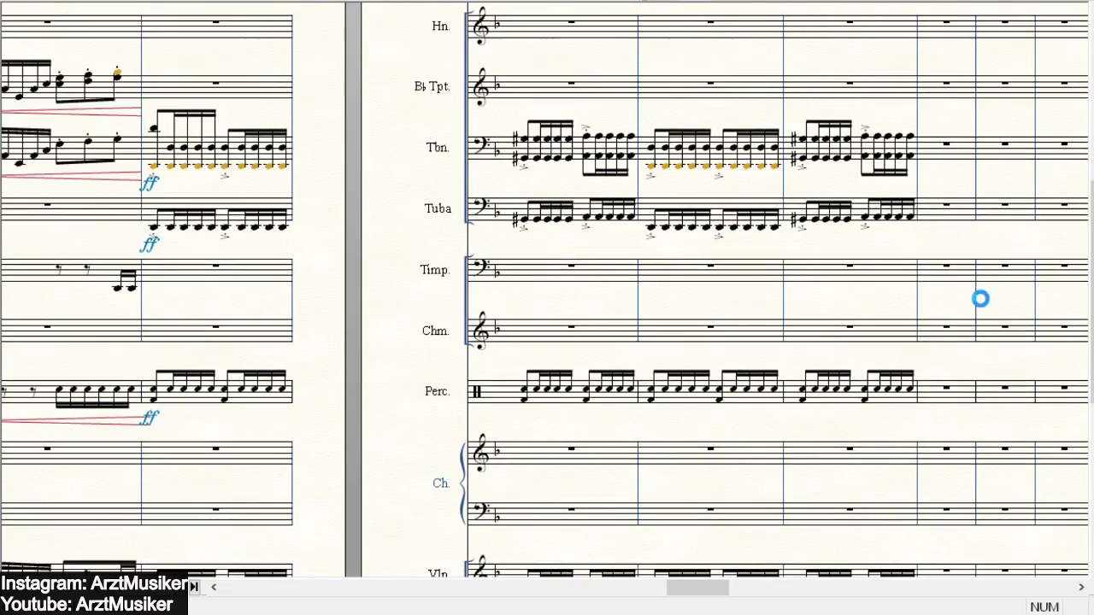
scroll(970, 301, down, 6)
scroll(965, 304, up, 10)
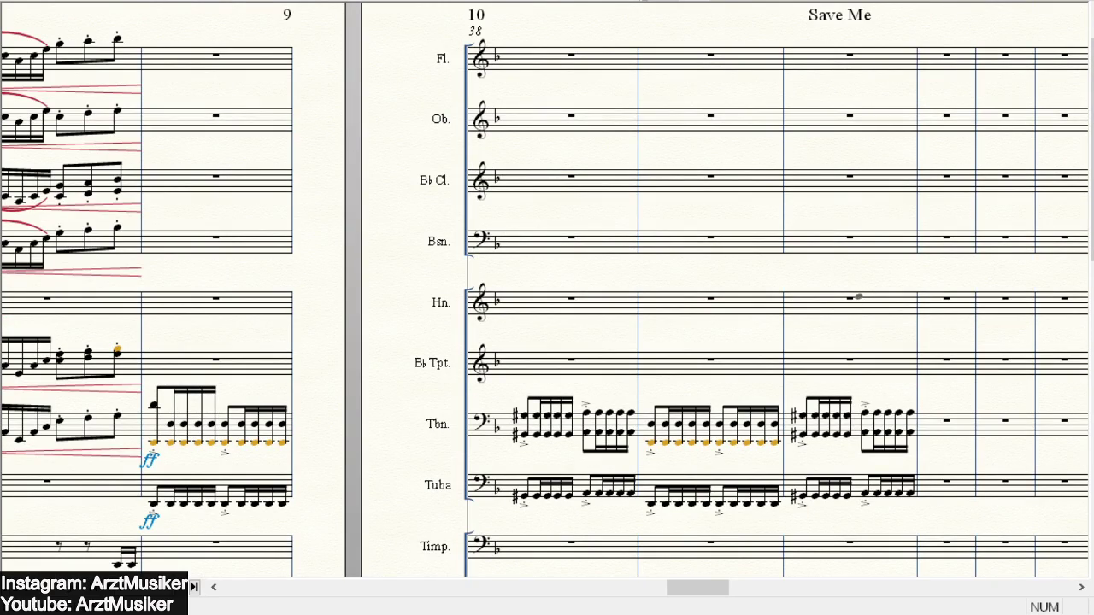
scroll(547, 290, down, 5)
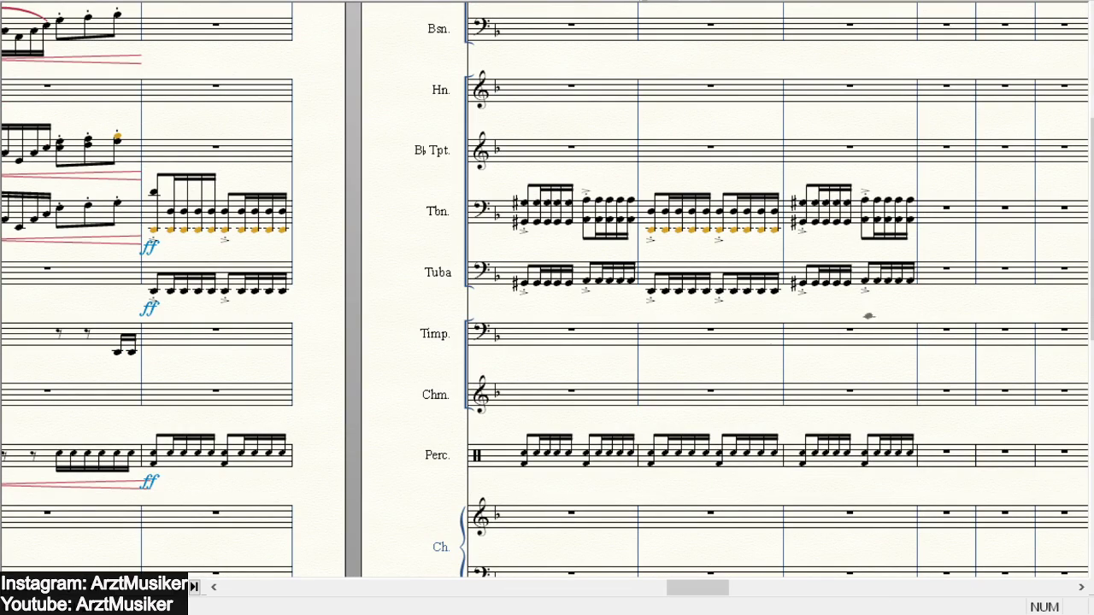
scroll(1060, 444, down, 3)
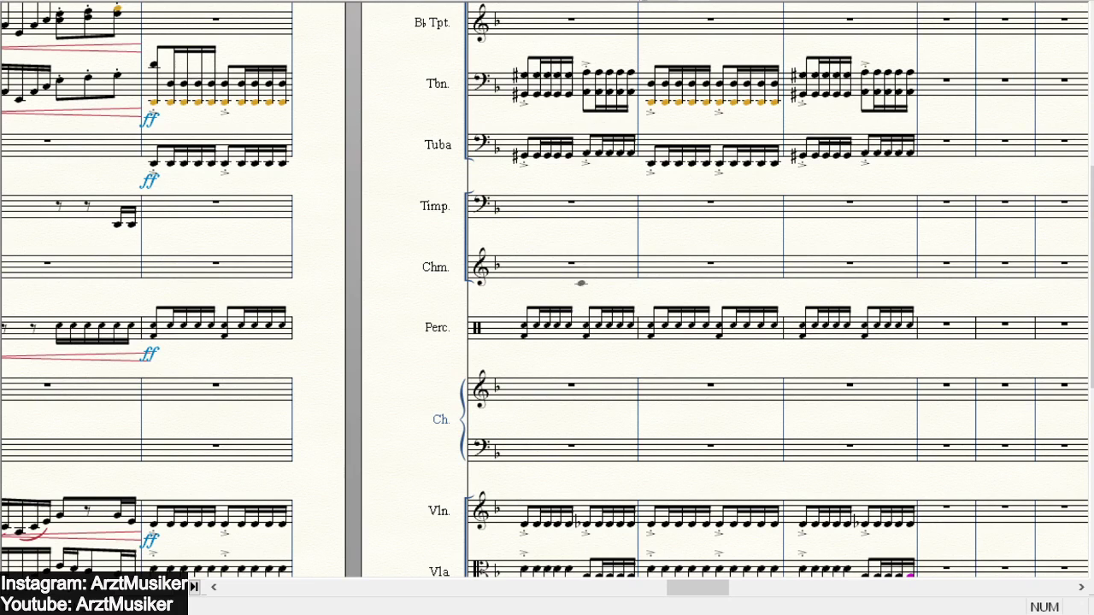
click(1081, 587)
click(1081, 589)
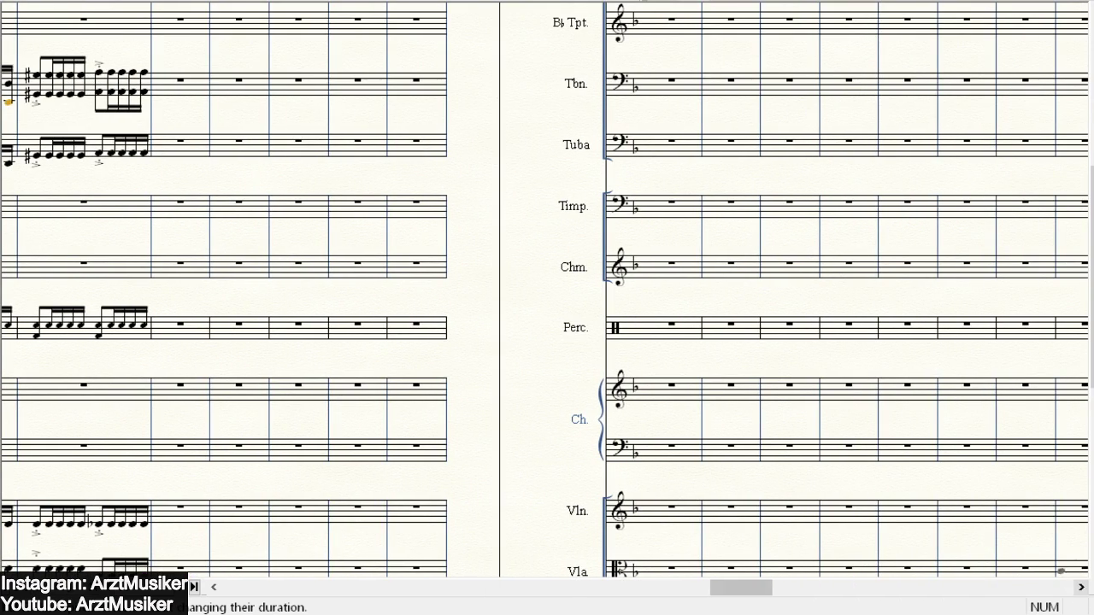
click(1081, 589)
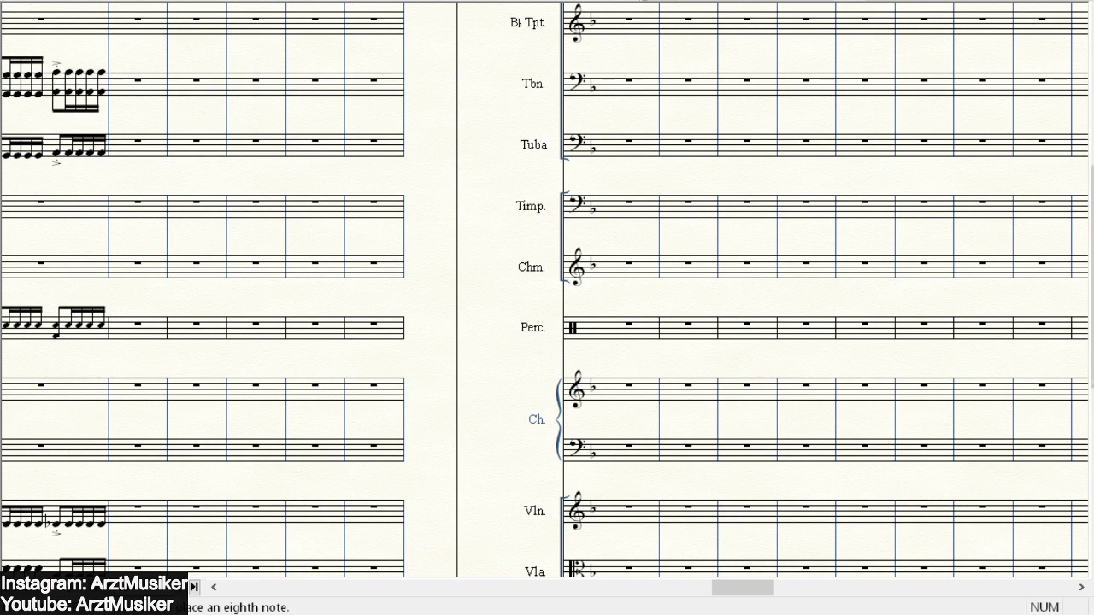
scroll(288, 222, up, 6)
scroll(253, 145, down, 7)
scroll(346, 171, up, 8)
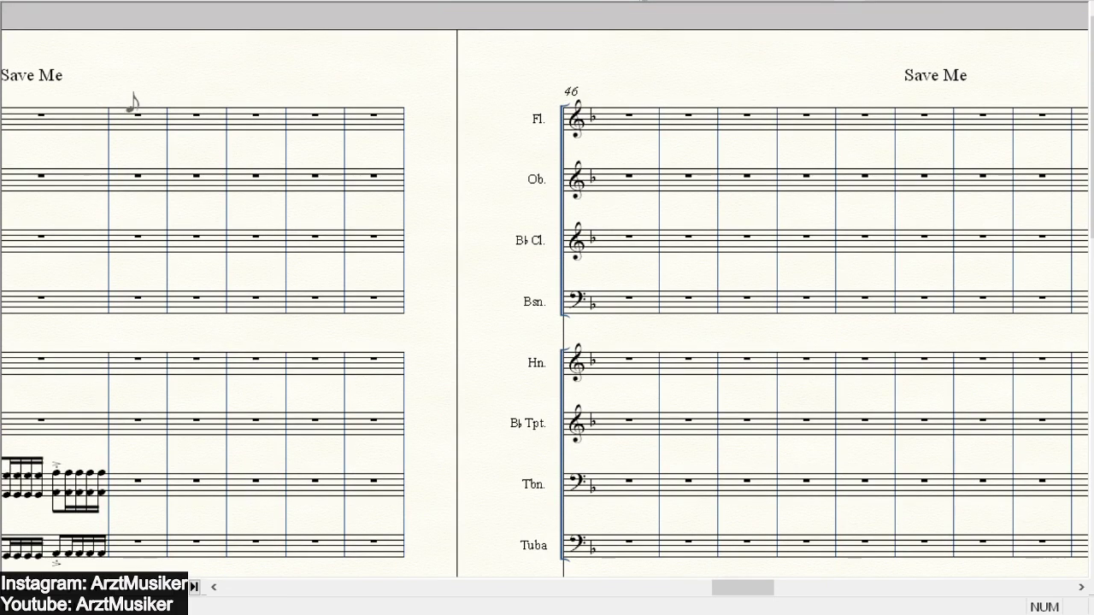
- Enter six eighth notes in the flute at the start of measure 41: D, F, A, high D, A, F
click(139, 120)
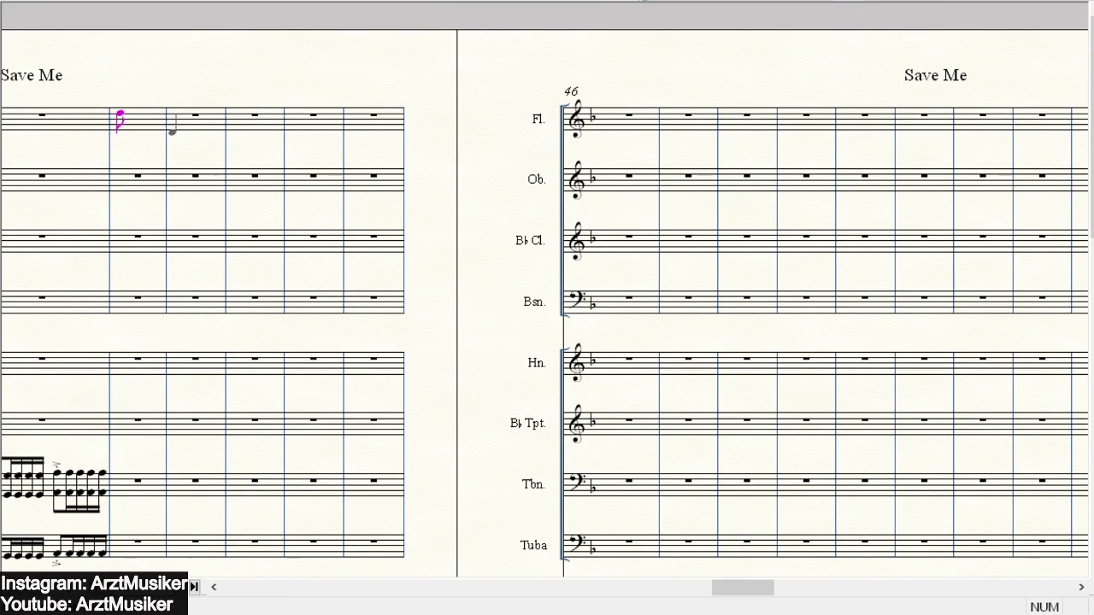
key(3)
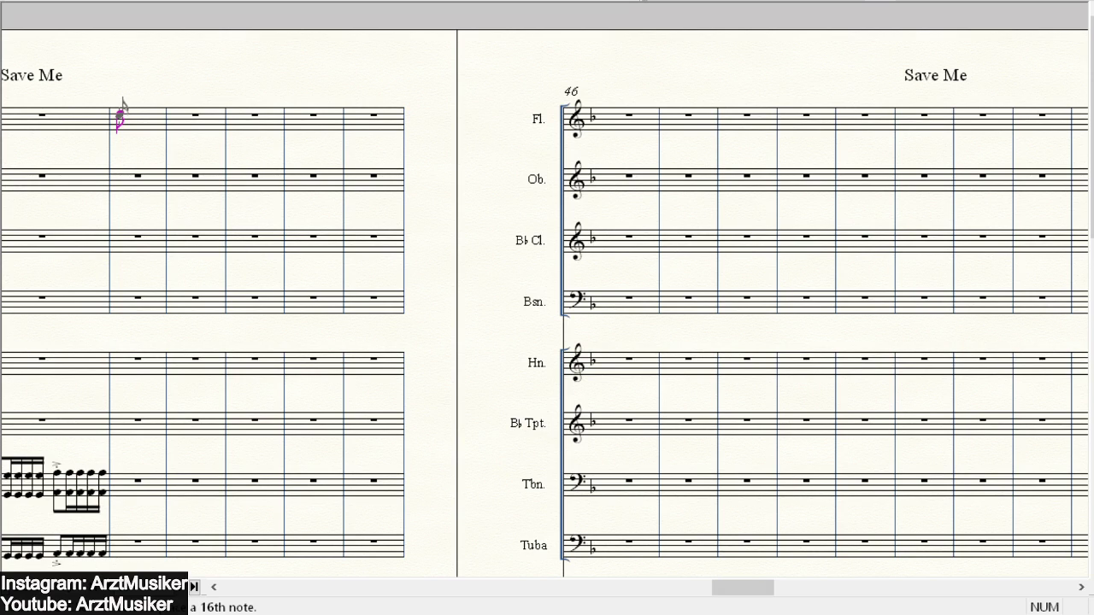
key(4)
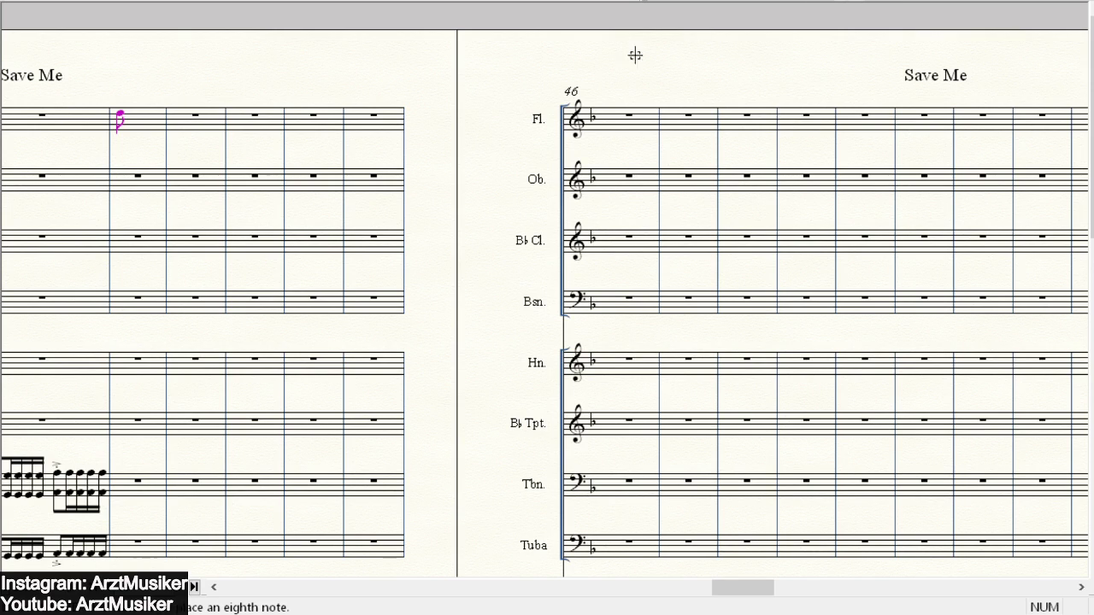
click(135, 107)
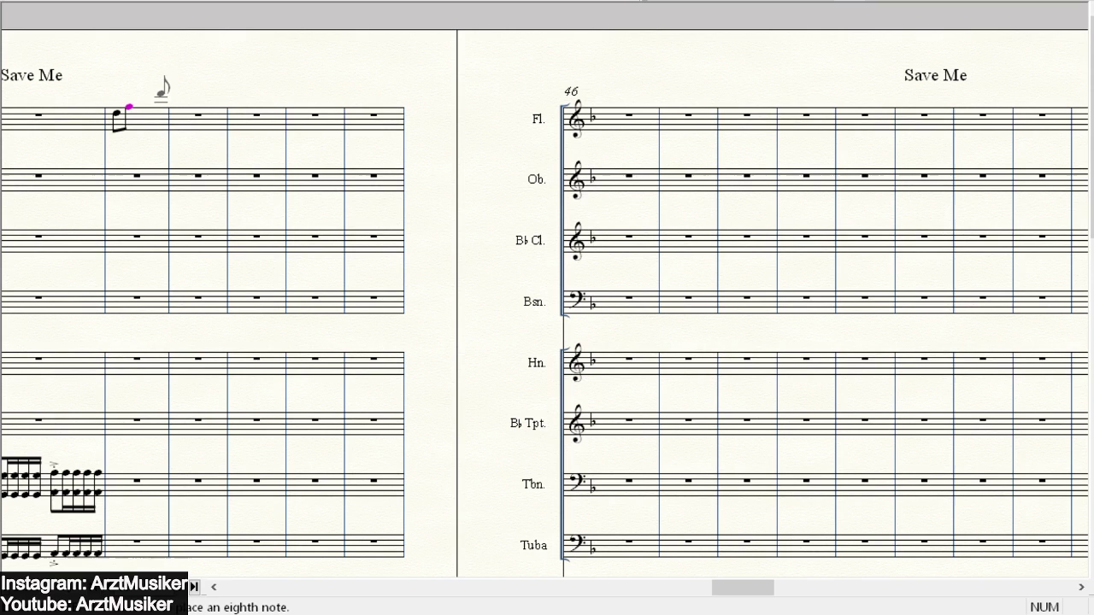
click(151, 97)
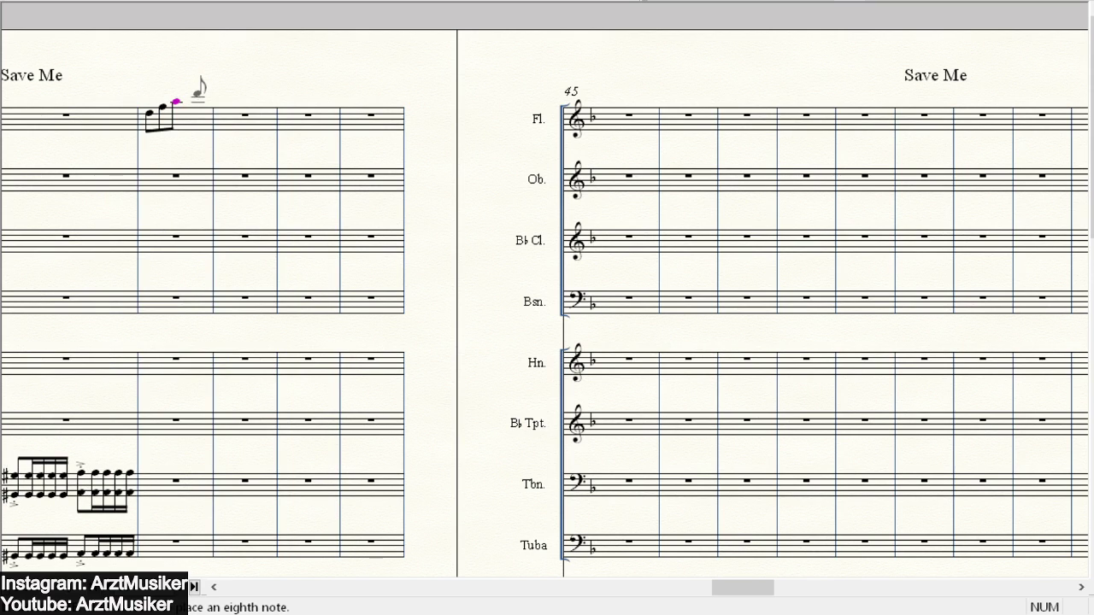
click(201, 96)
click(202, 102)
click(208, 106)
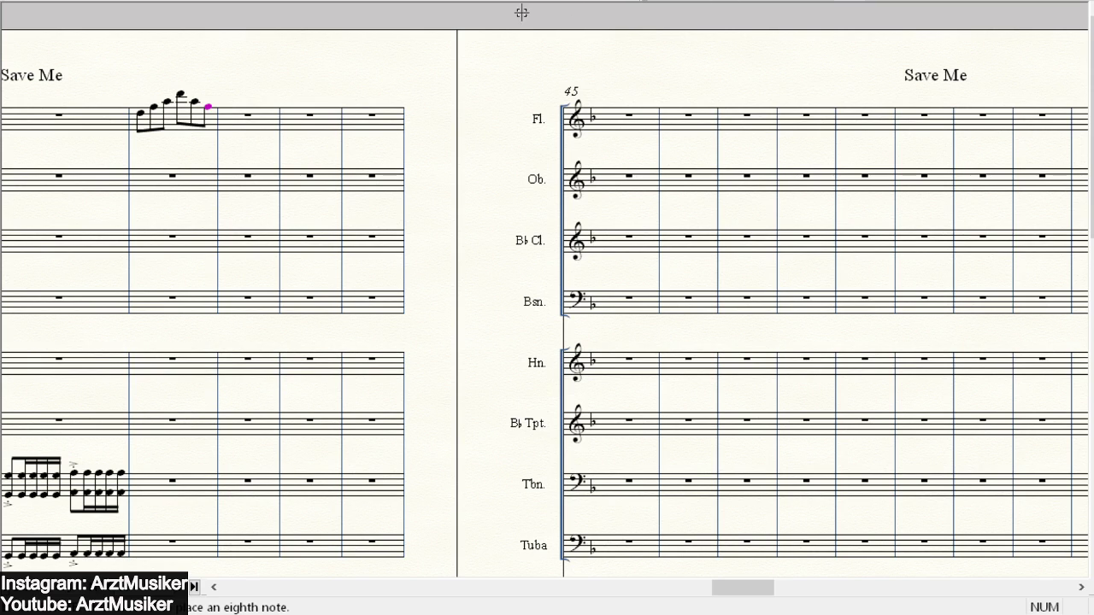
- Change the six flute eighth notes in measure 41 to sixteenth notes
key(3)
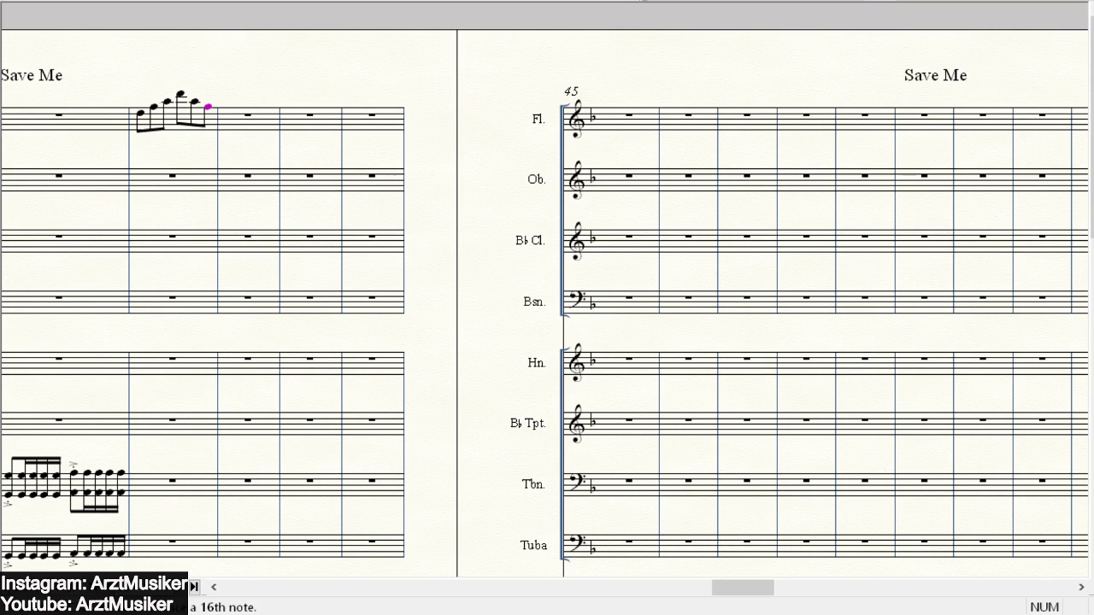
click(140, 112)
click(152, 104)
click(161, 99)
click(167, 94)
click(182, 102)
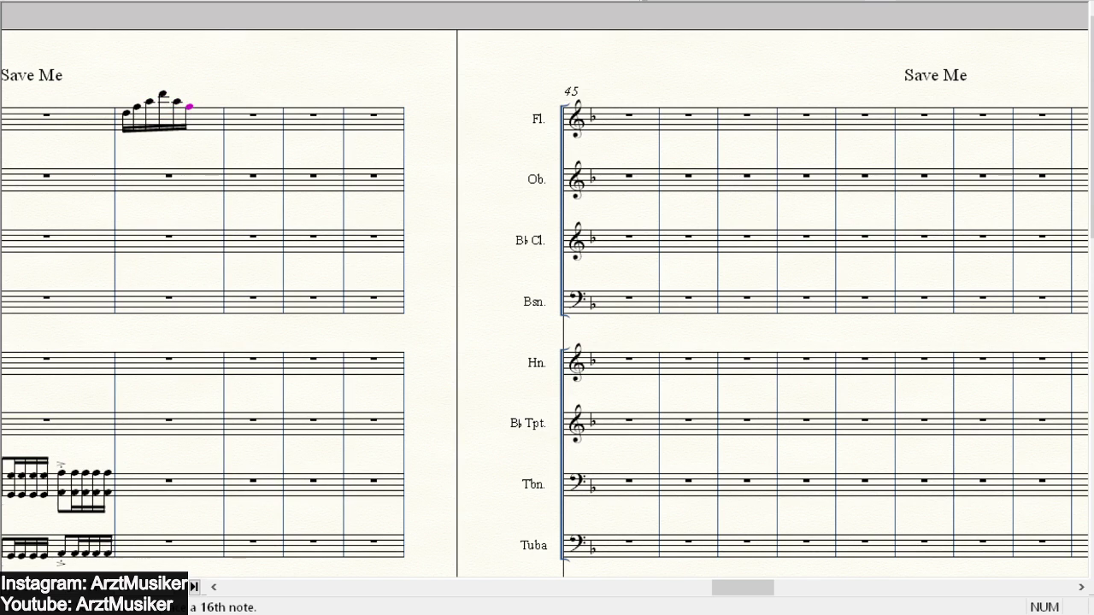
- Fill the second half of flute measure 41 with sixteenth notes D, F, A, high D, A, F
click(202, 101)
click(215, 96)
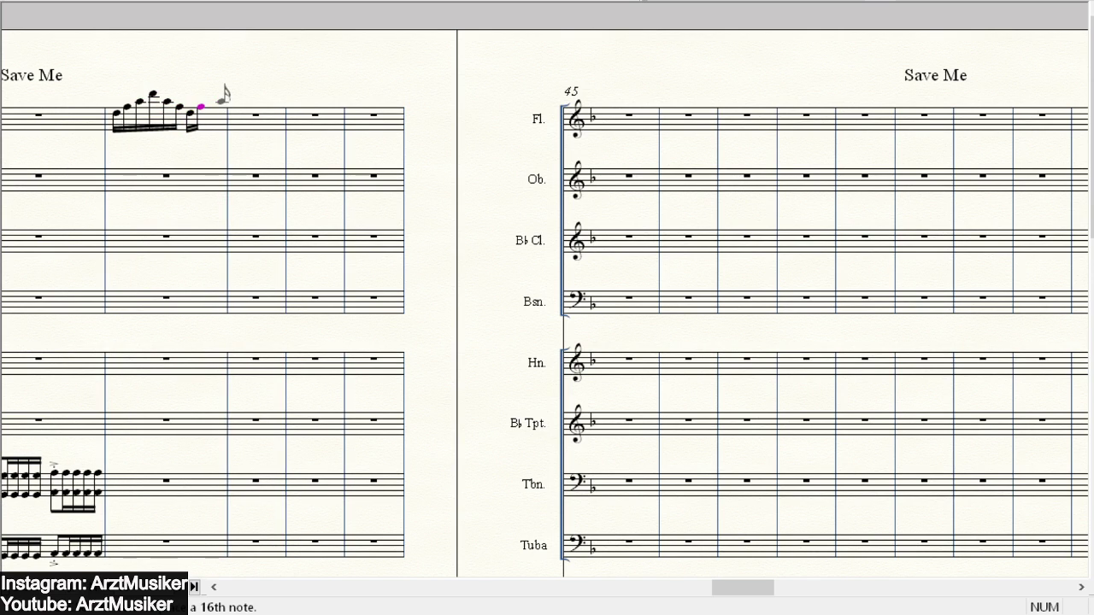
click(229, 98)
click(263, 91)
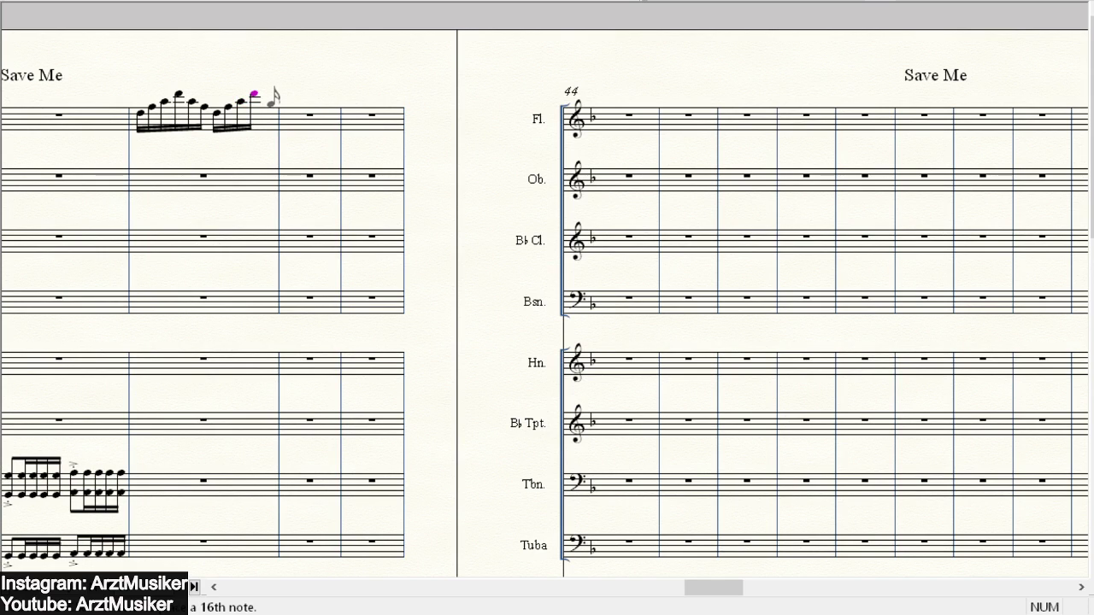
click(270, 101)
click(272, 101)
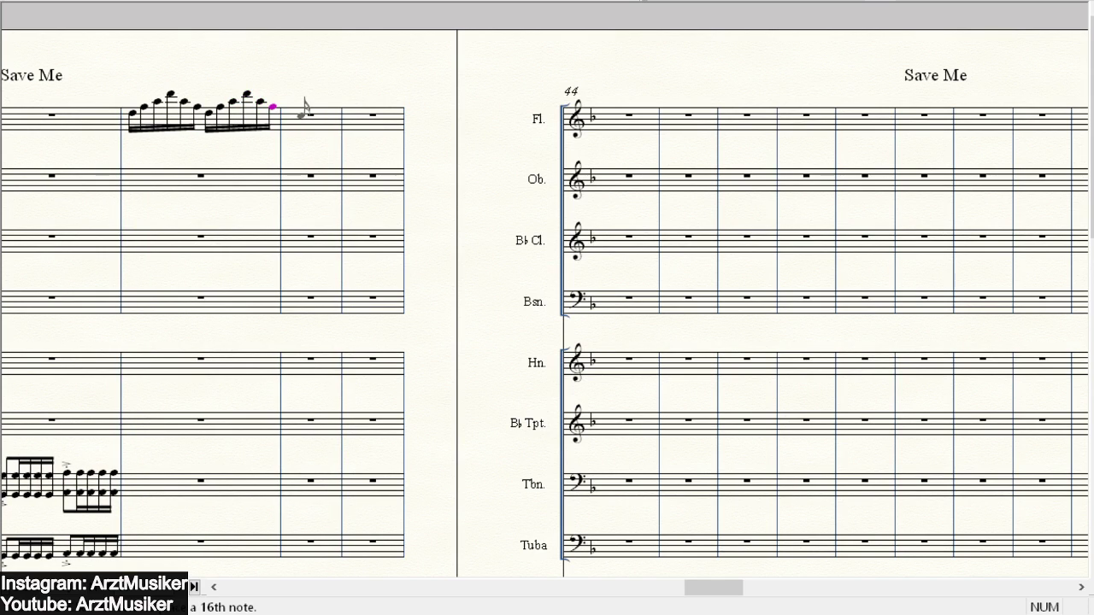
- Enter the first half of flute measure 42 as sixteenth notes D, G, B-flat, high D, B-flat, G, correcting the opening pitches
click(299, 110)
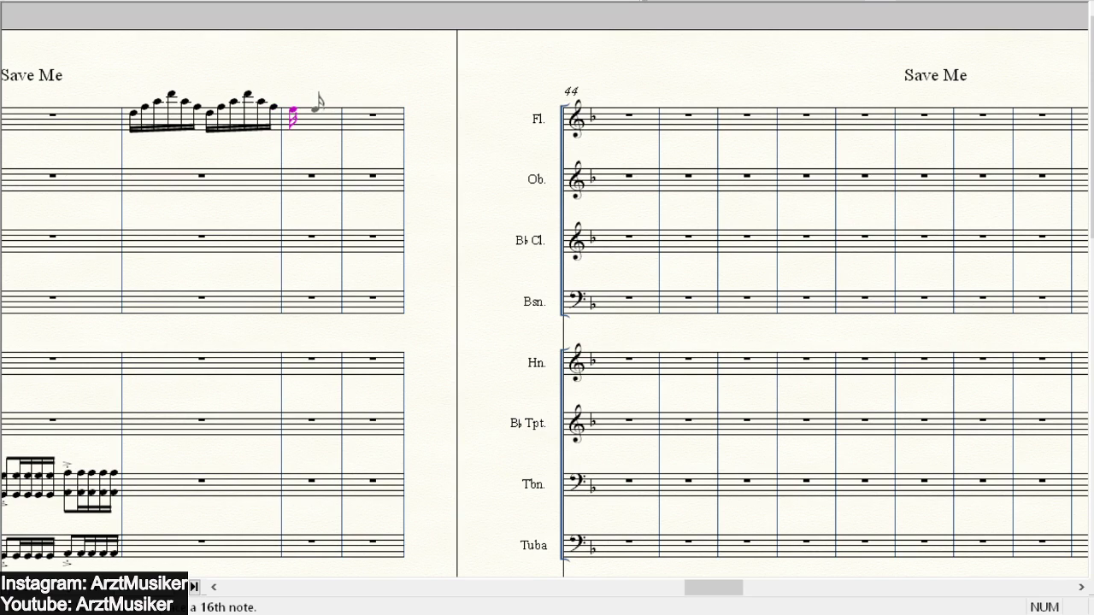
click(299, 106)
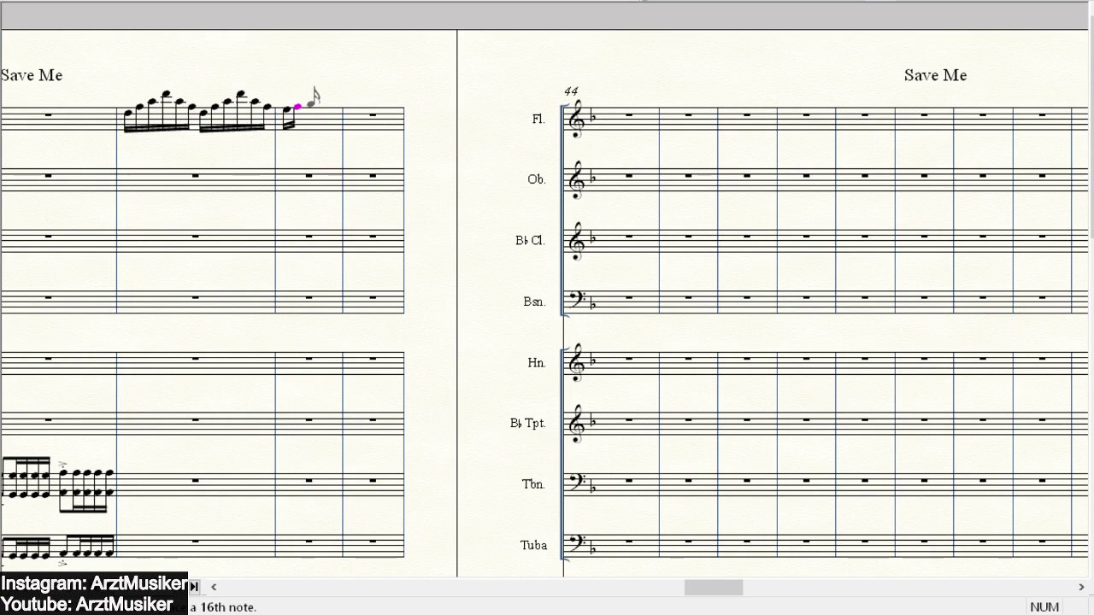
click(310, 99)
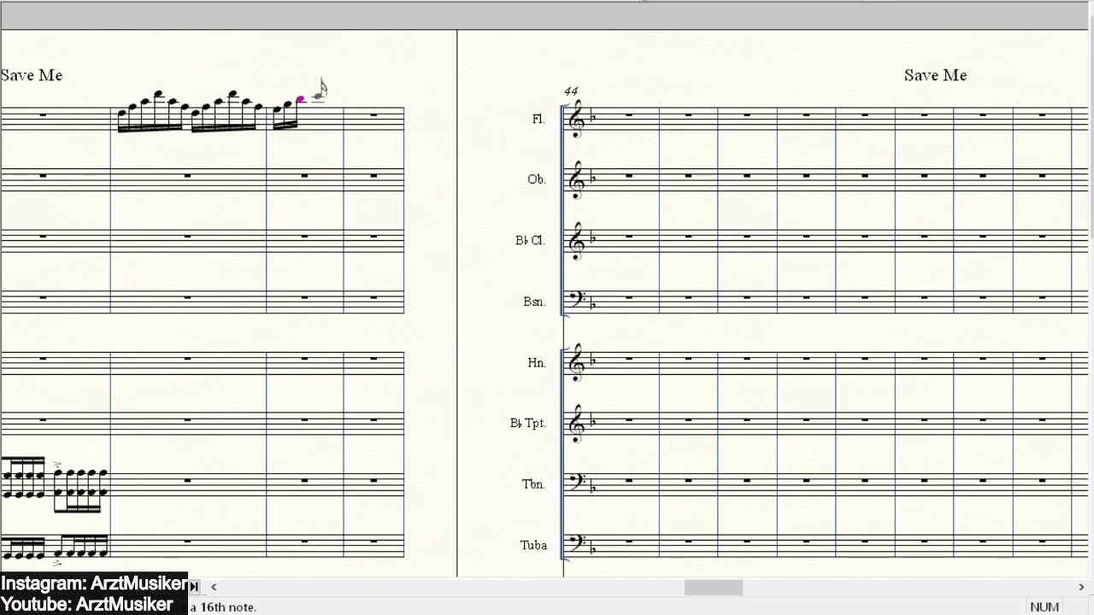
click(288, 104)
key(Left)
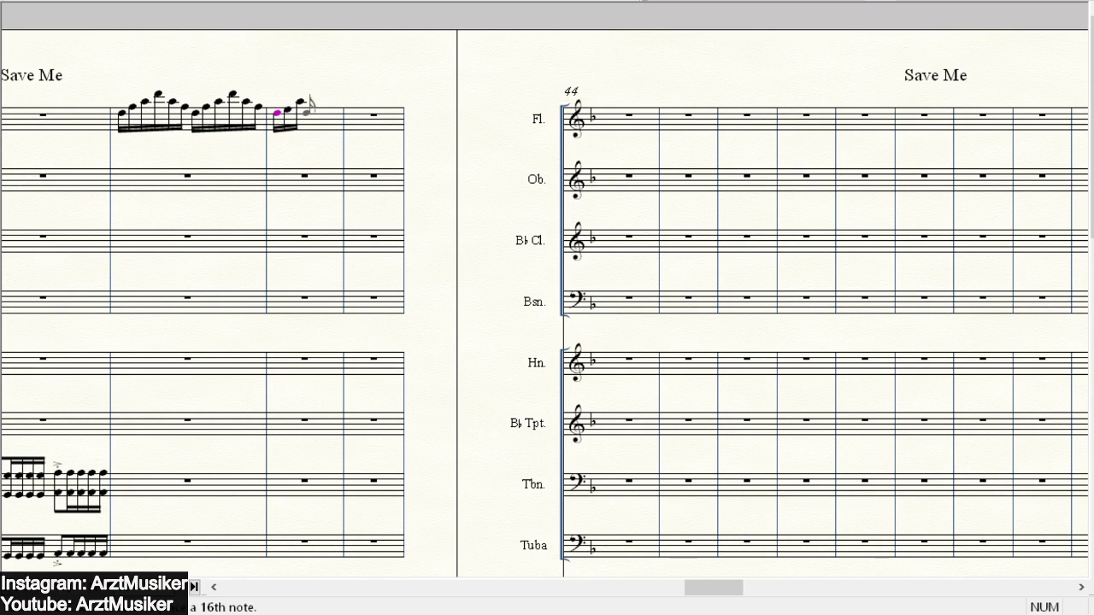
key(Down)
click(311, 90)
click(374, 94)
click(393, 104)
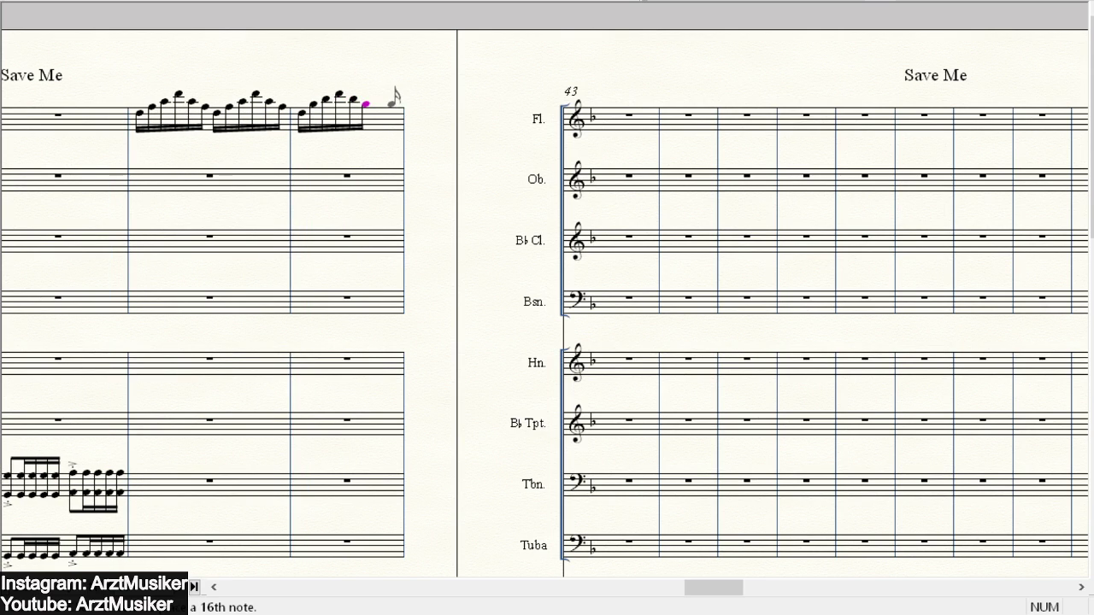
- Complete flute measure 42 with sixteenth notes A, C-sharp, E, F, E, C-sharp
click(394, 101)
click(395, 92)
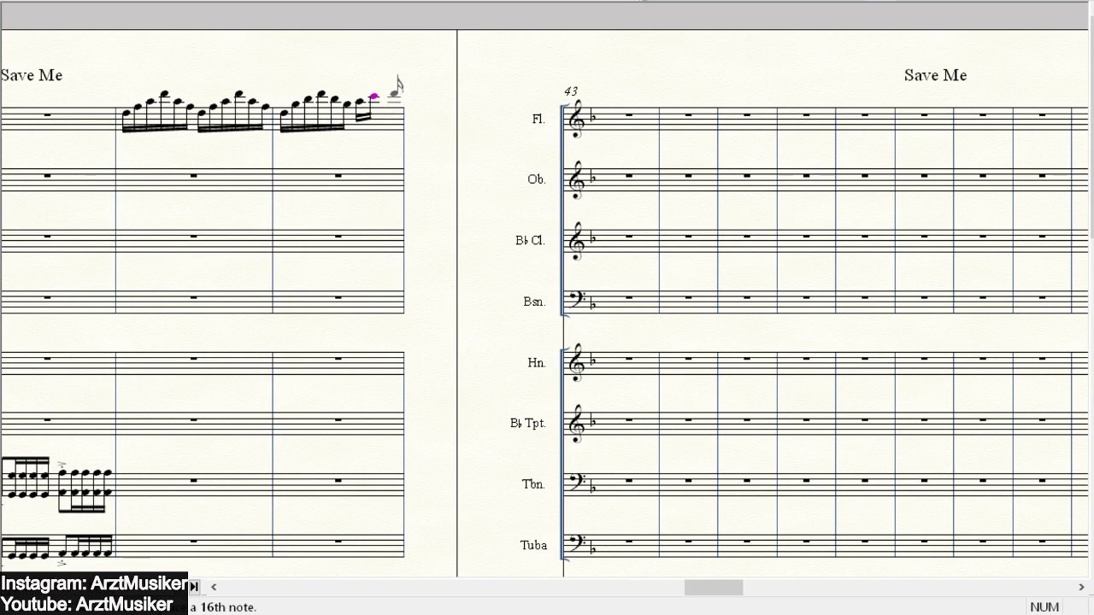
click(395, 94)
click(393, 87)
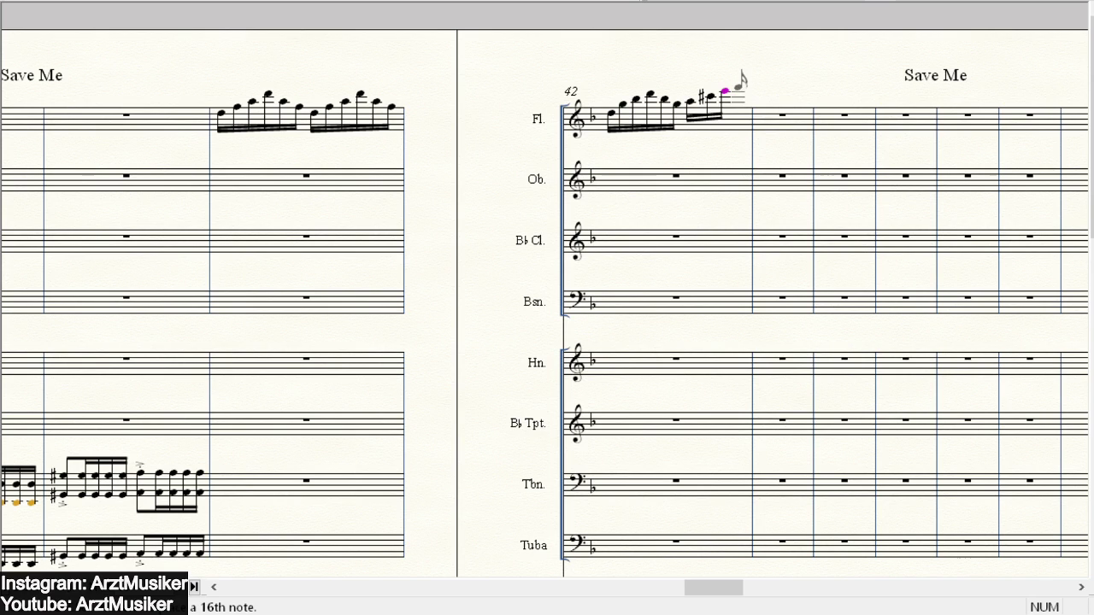
click(736, 87)
click(750, 90)
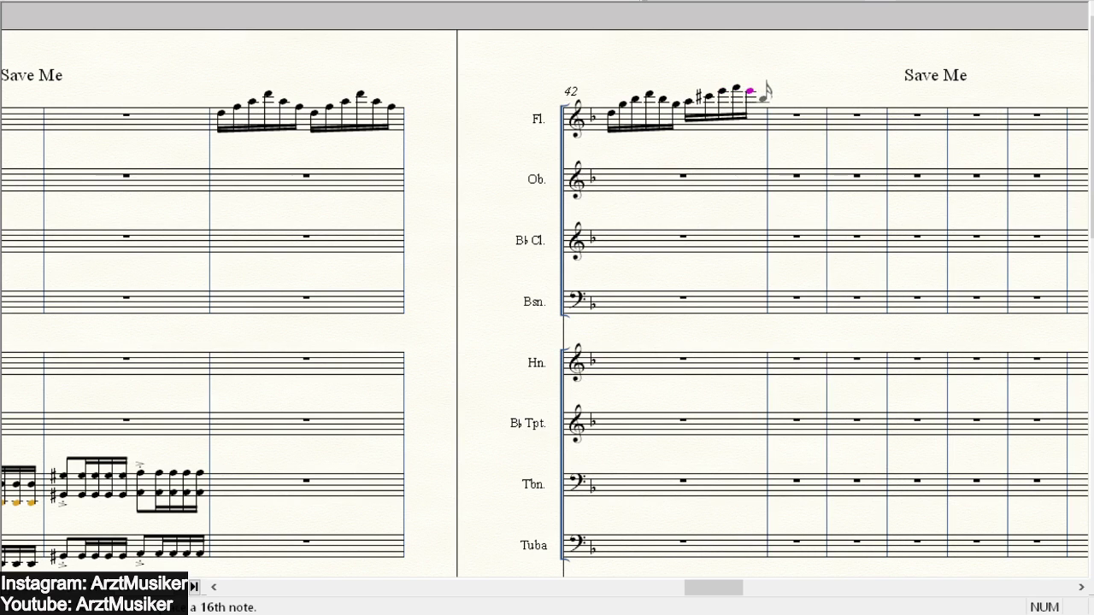
click(761, 91)
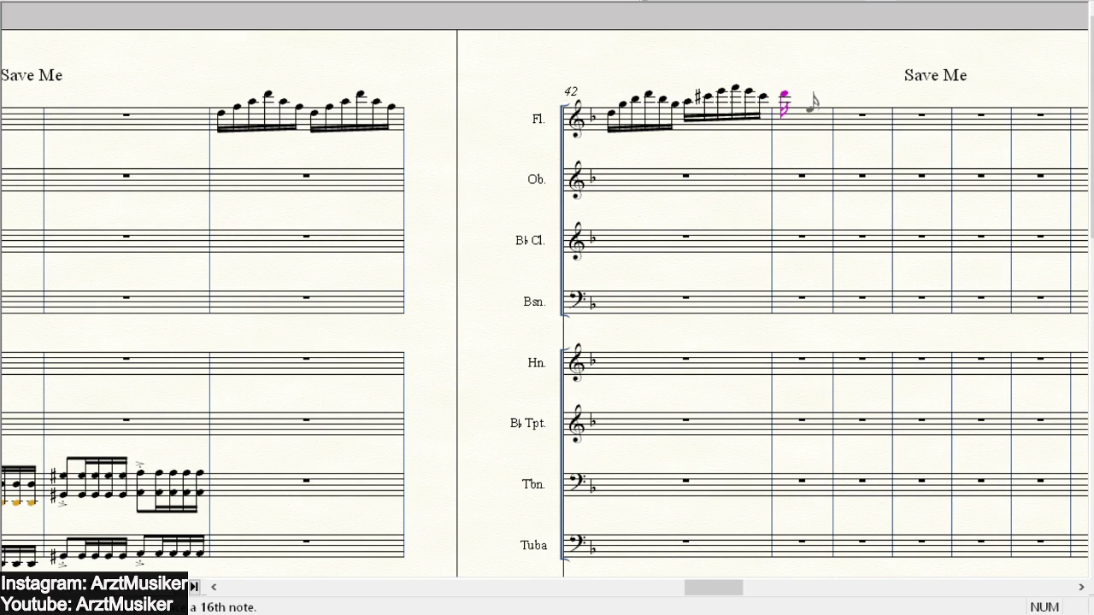
- Complete the first six-note sixteenth group of flute measure 43 with F, A, high D, A, F after its opening high D
click(812, 101)
click(823, 101)
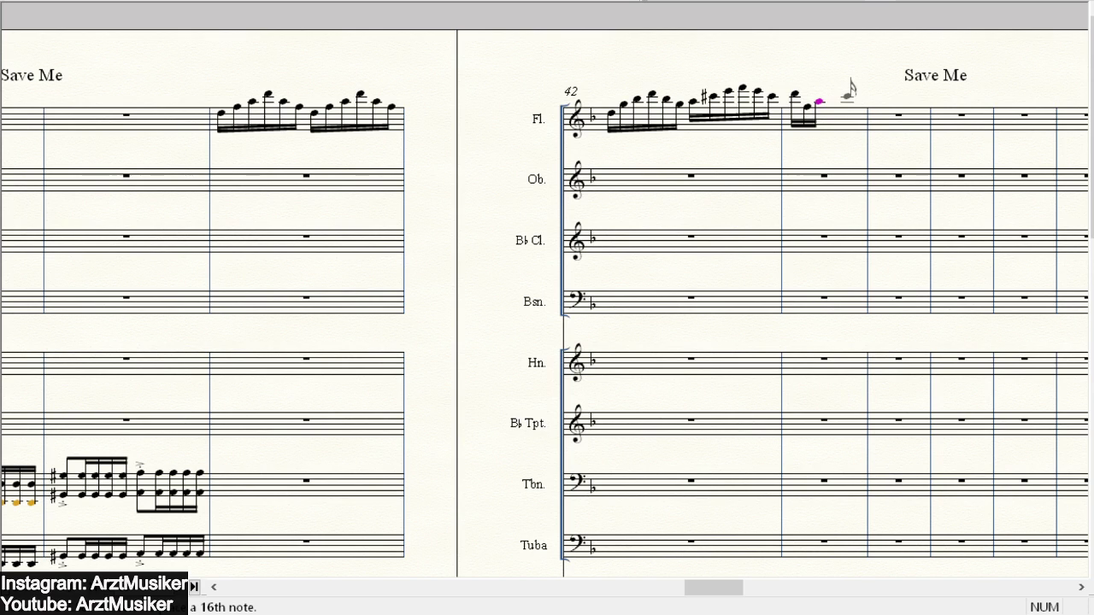
click(850, 97)
click(856, 99)
click(857, 99)
- Fill the second half of flute measure 43 with sixteenth notes D, F, A, high D, A, F
click(868, 117)
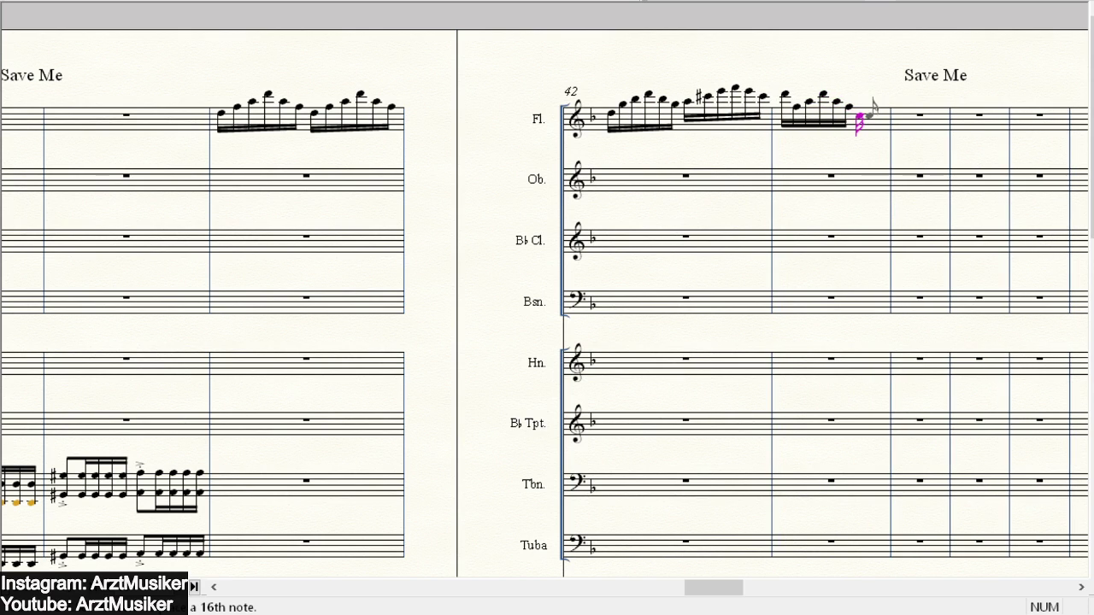
click(878, 103)
click(892, 100)
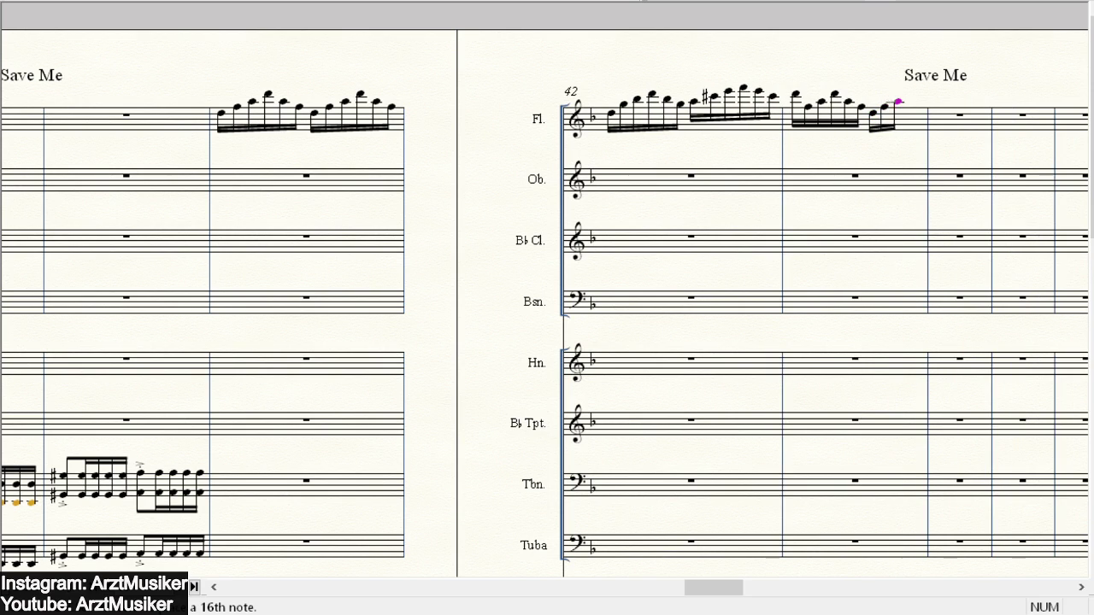
click(923, 94)
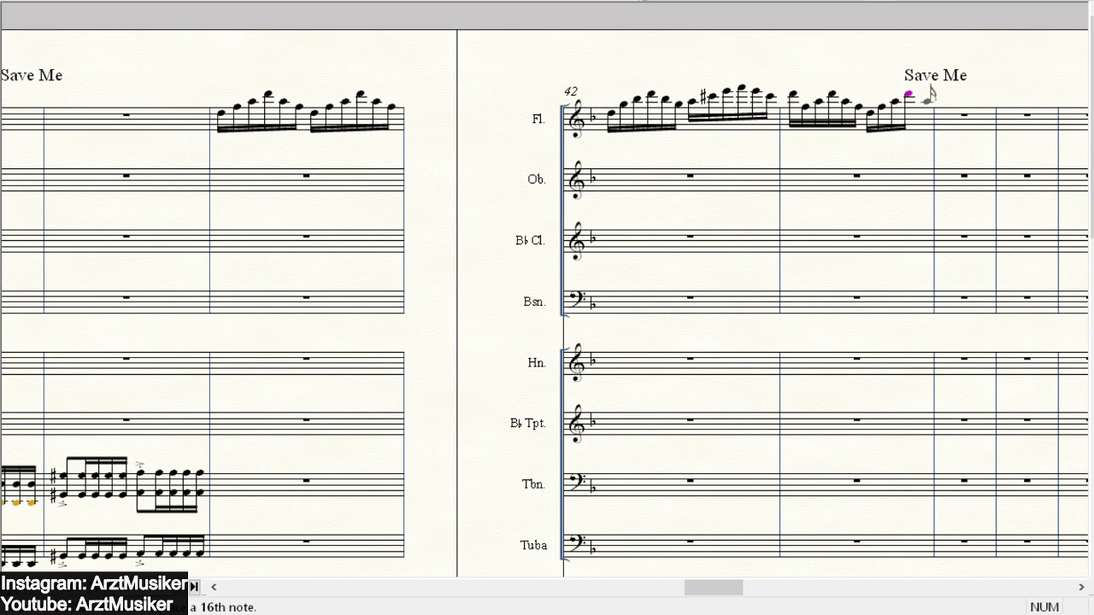
click(929, 100)
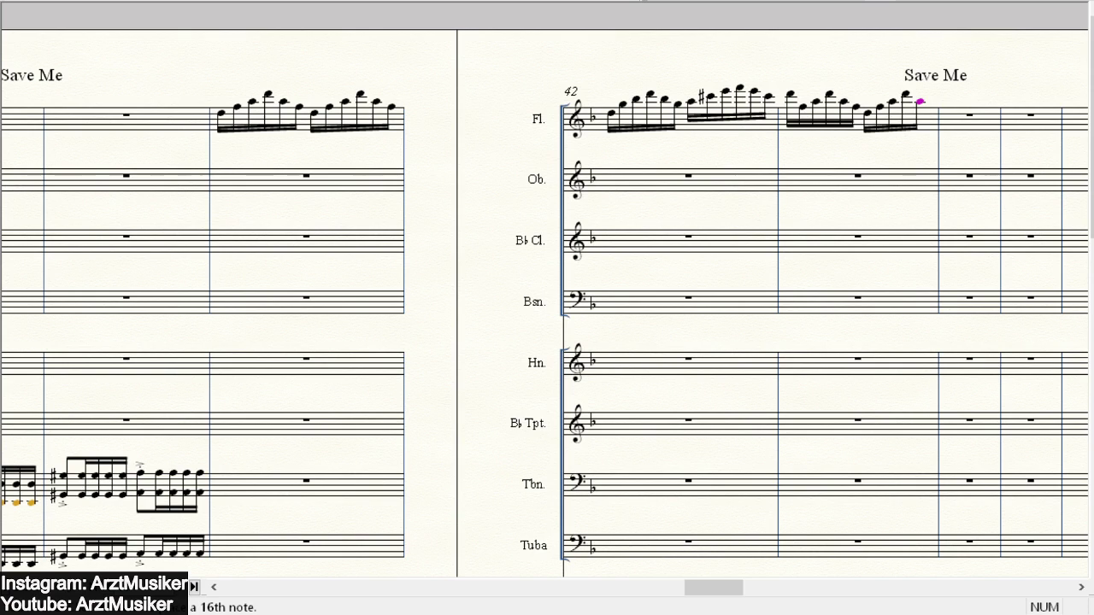
click(933, 100)
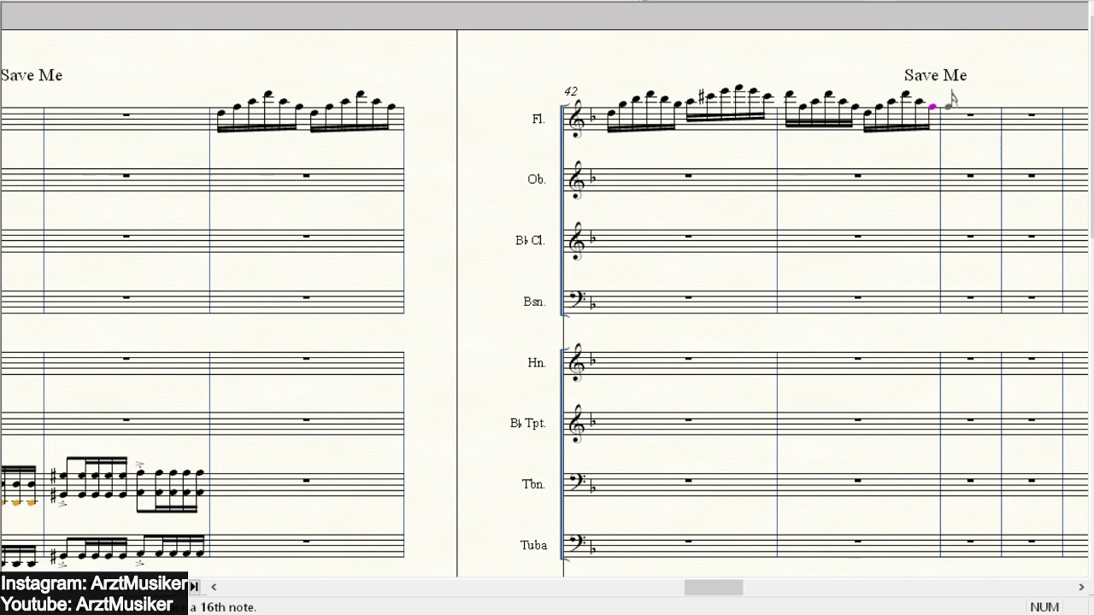
- Fill flute measure 44 with eighth notes E, G, B-flat, A, C-sharp, high E
key(4)
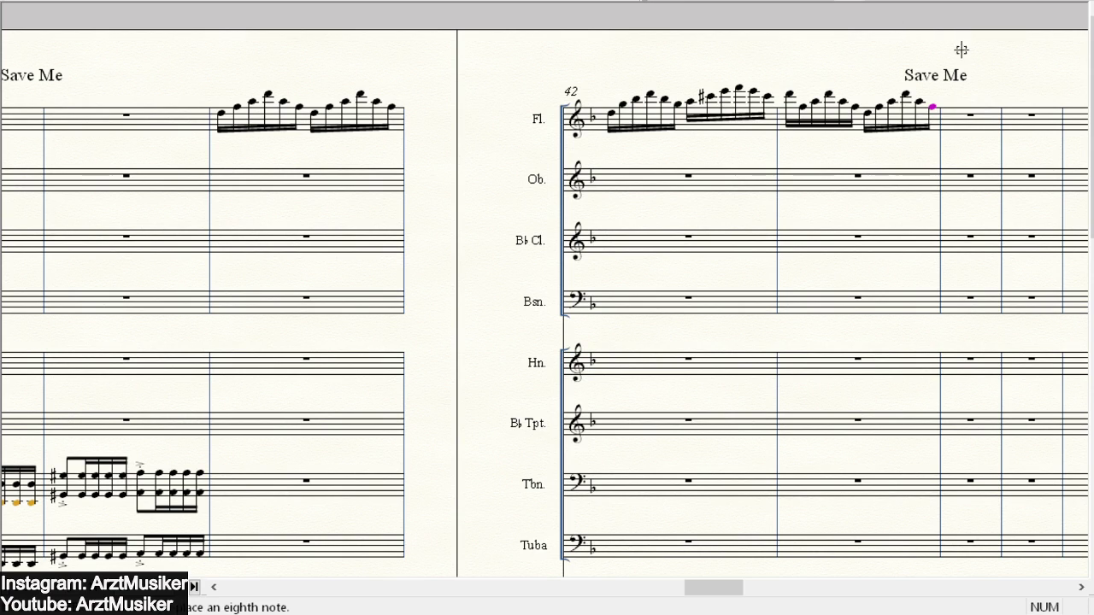
click(954, 107)
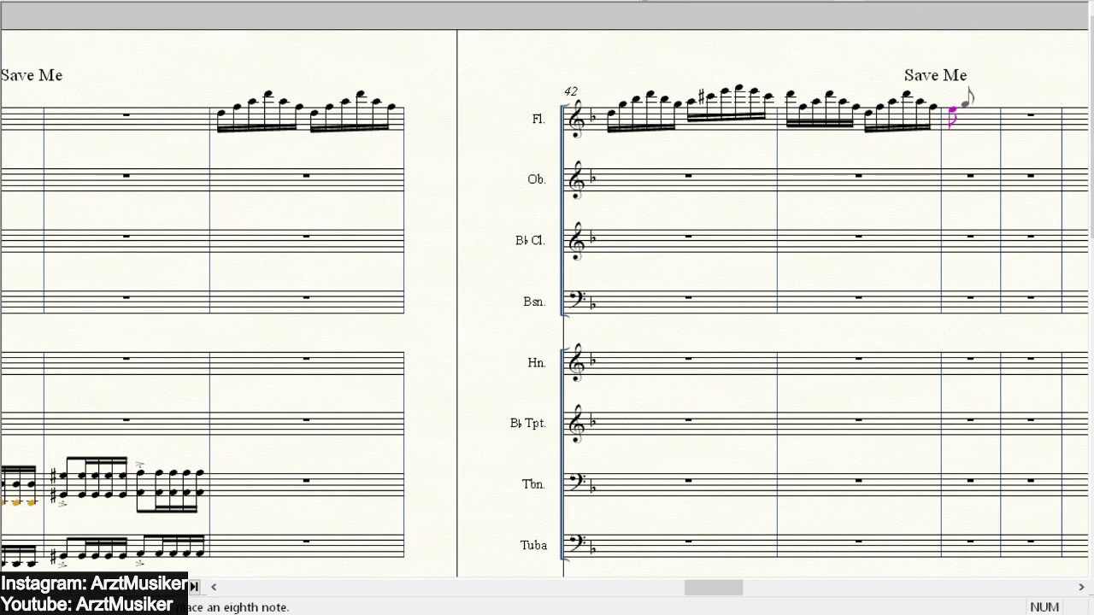
click(962, 101)
click(973, 100)
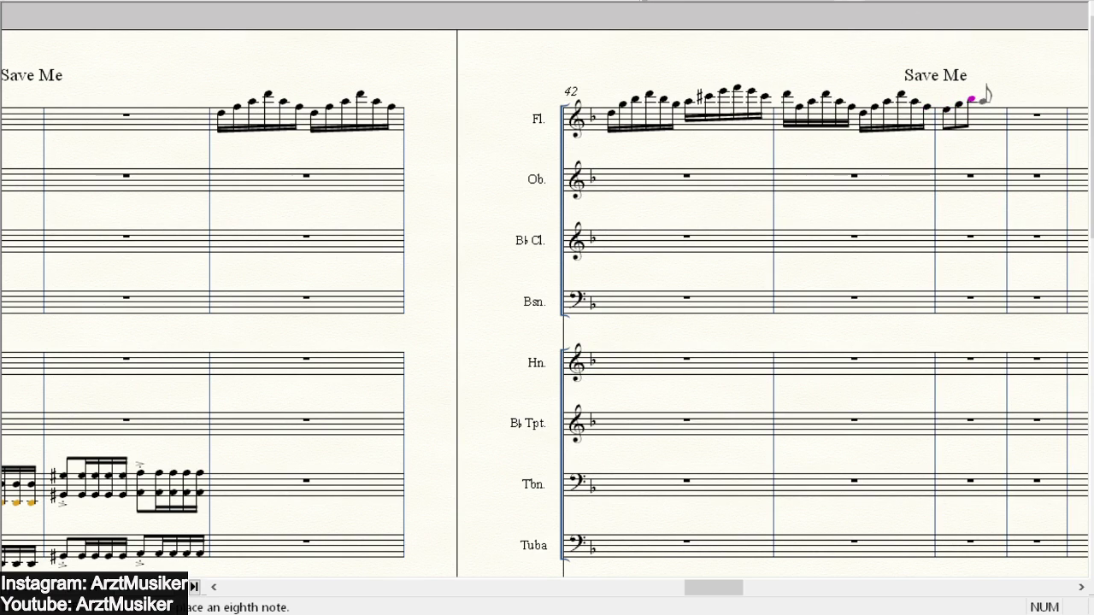
click(983, 100)
click(992, 98)
click(1006, 91)
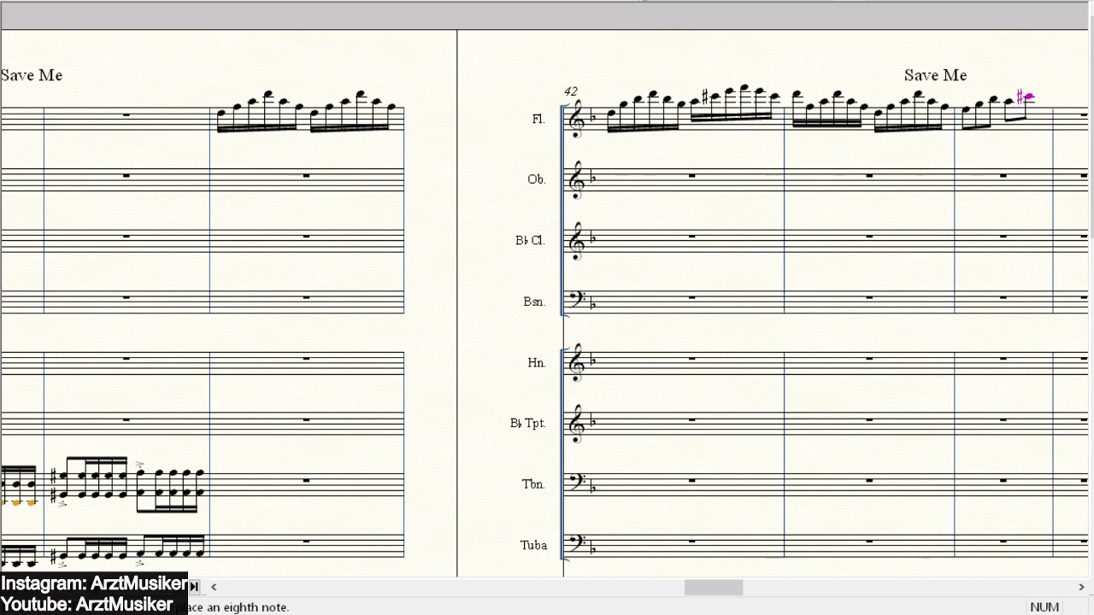
click(1041, 91)
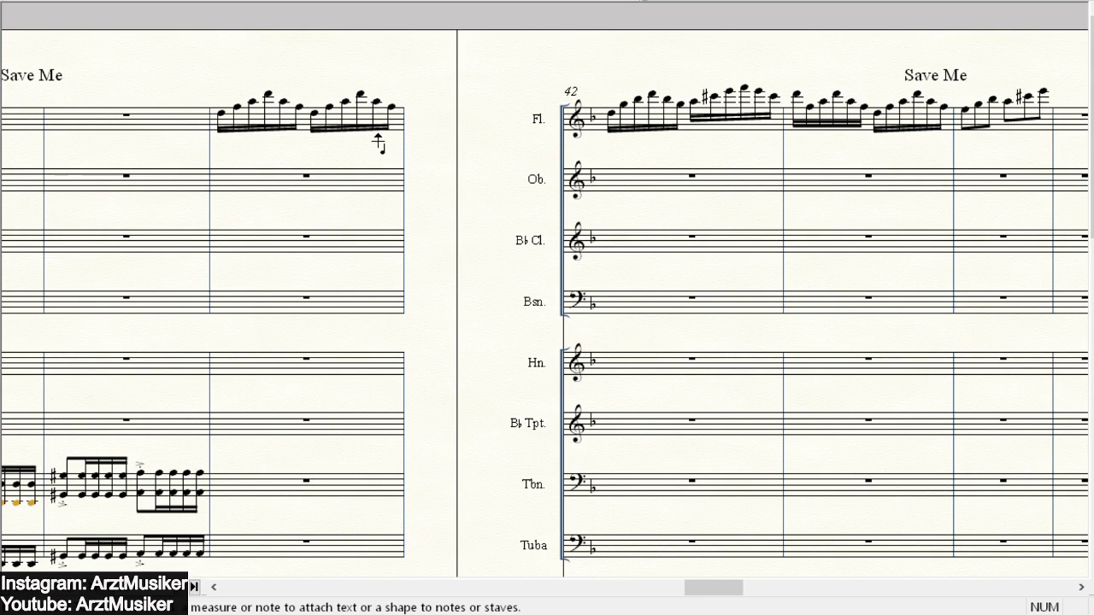
scroll(330, 182, down, 10)
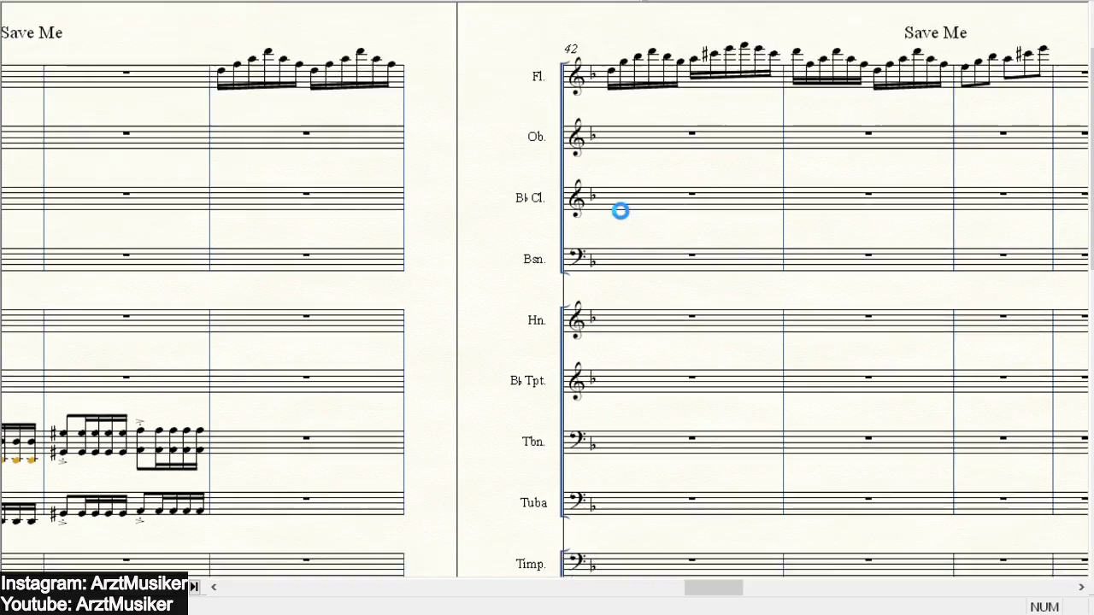
scroll(362, 418, down, 3)
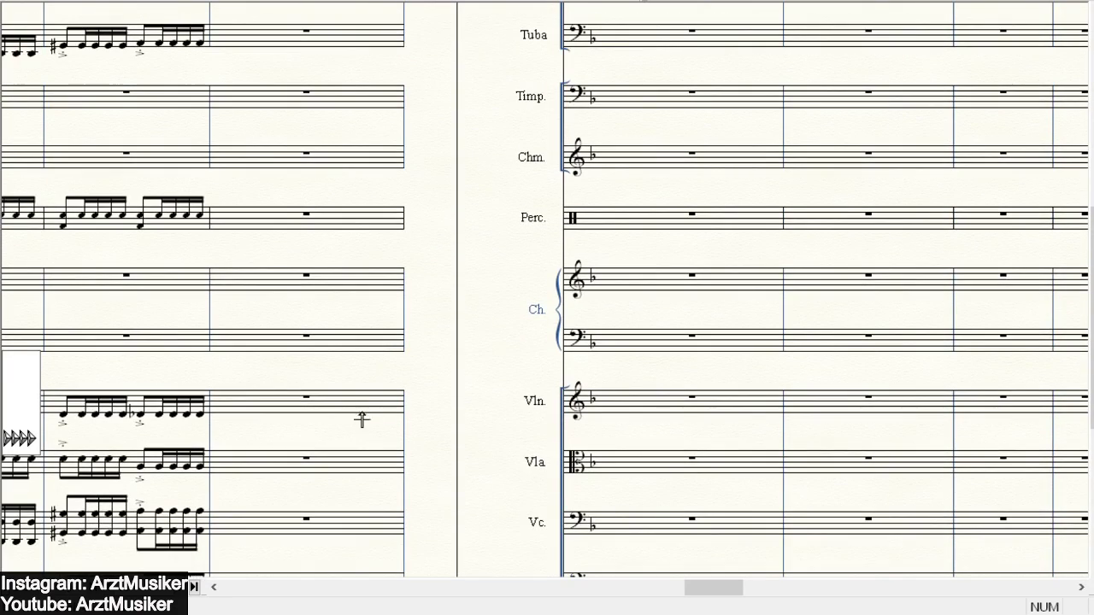
scroll(376, 383, up, 12)
scroll(317, 180, up, 1)
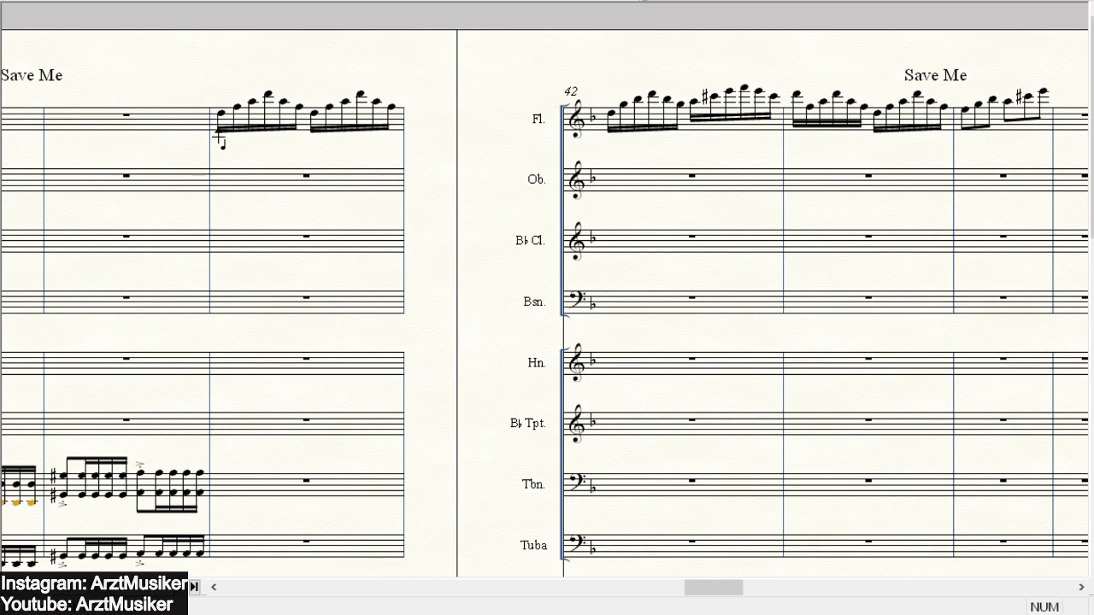
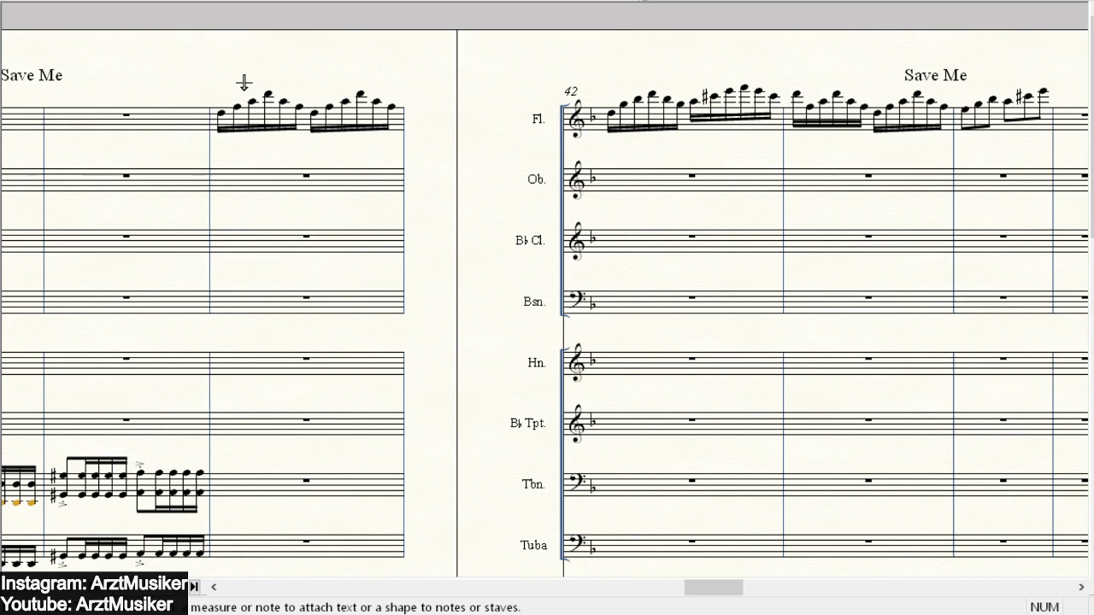
- Add staccato dots to all flute notes in measures 41 to 43
click(247, 1)
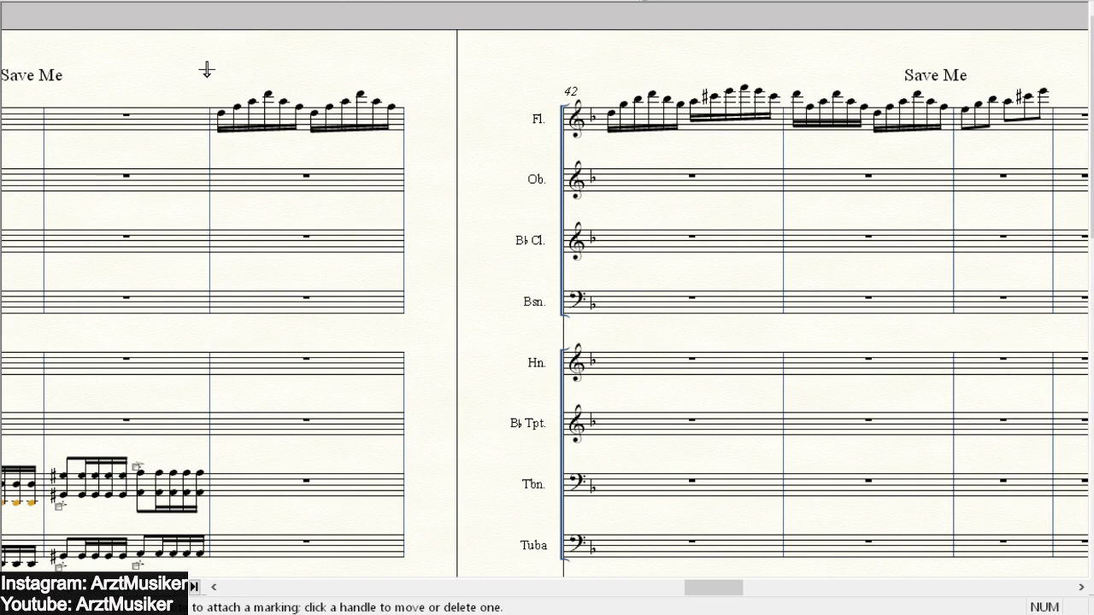
drag(212, 82, 959, 141)
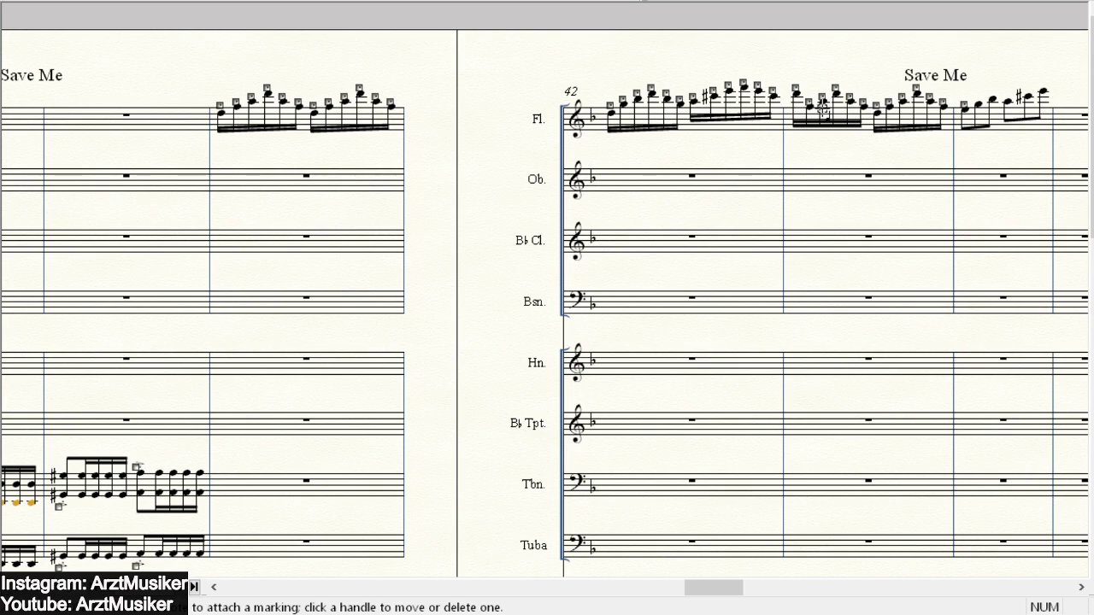
click(912, 89)
click(699, 239)
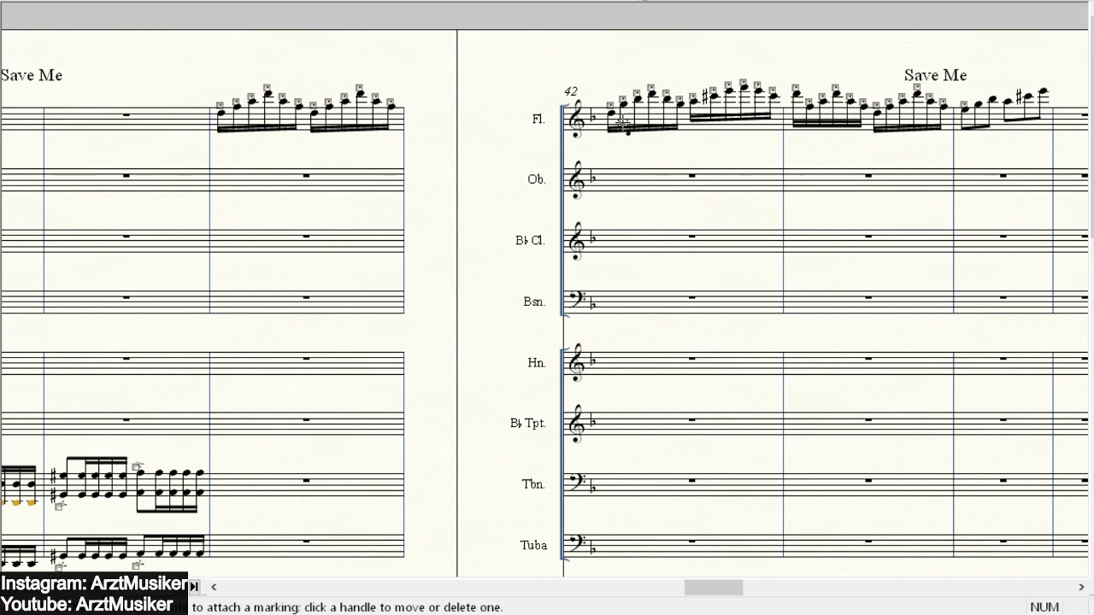
click(972, 115)
drag(954, 85, 1078, 143)
- Place the text "detatched" above the start of flute measure 41 and nudge it slightly upward
double_click(220, 140)
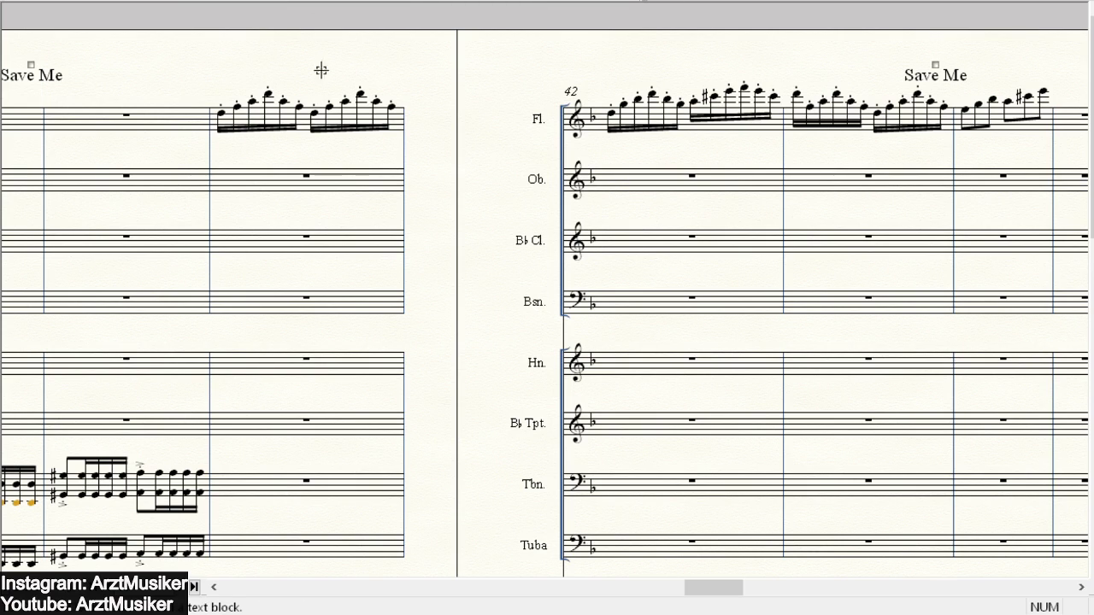
click(216, 79)
text(detatched)
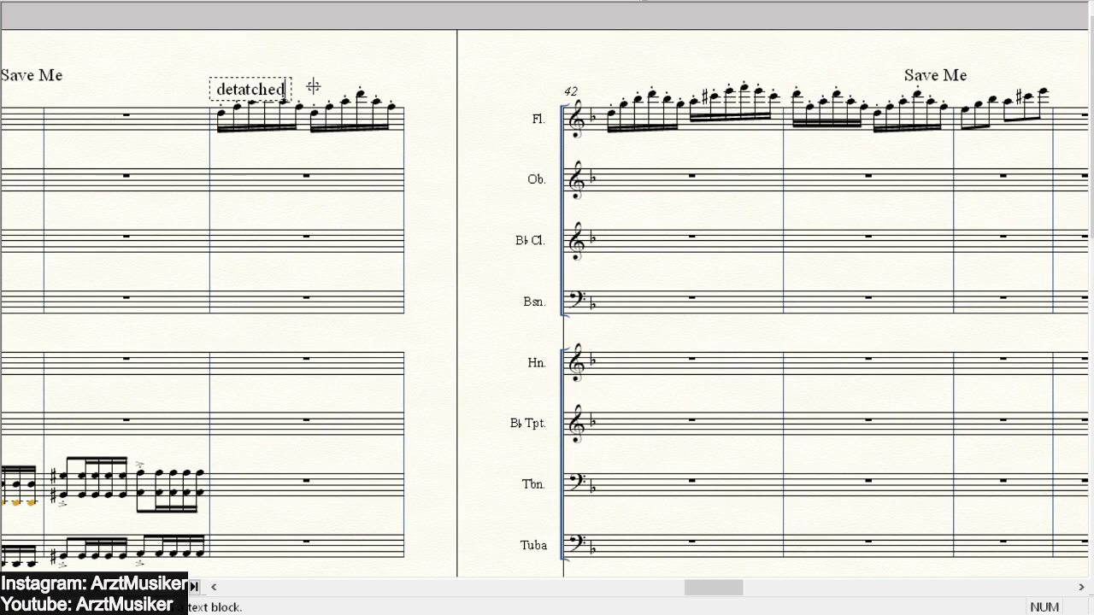
click(217, 75)
drag(217, 75, 218, 70)
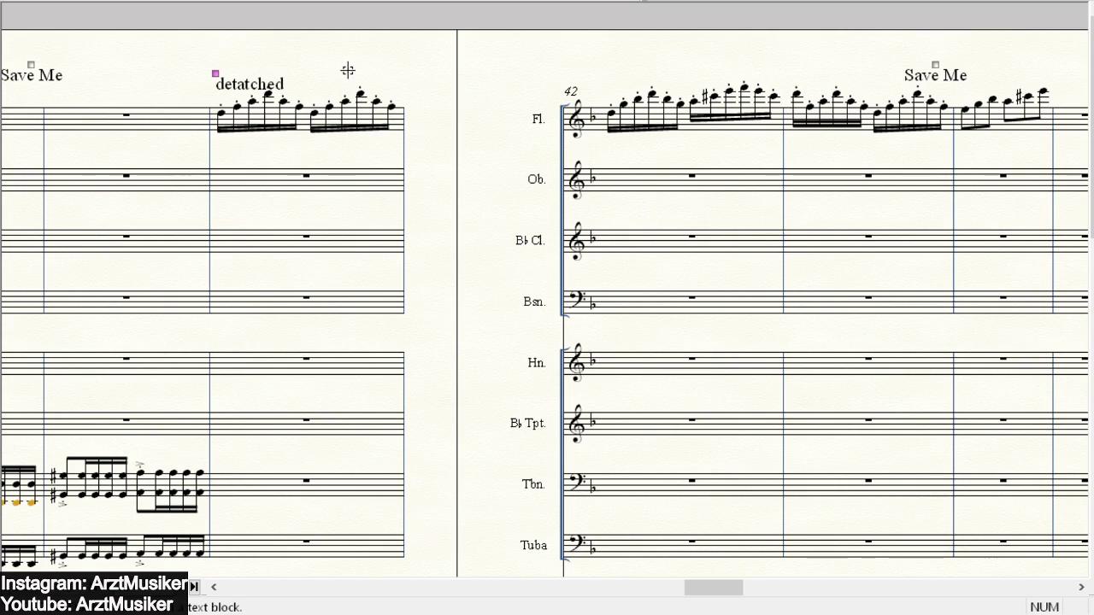
- Change the "detatched" text above flute measure 41 from bold to plain italic
key(Return)
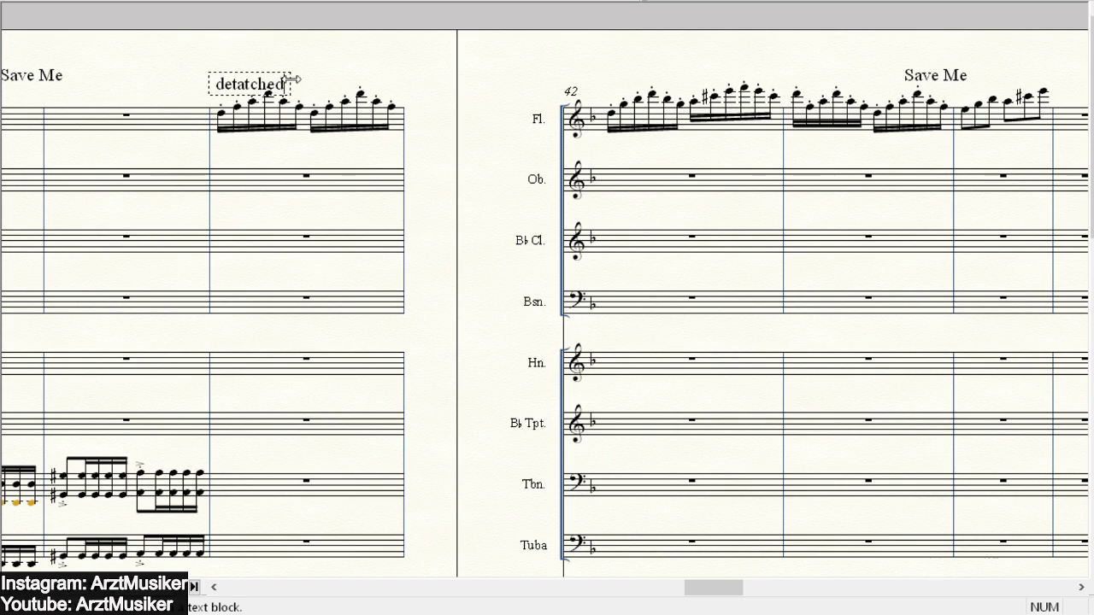
click(318, 70)
click(215, 74)
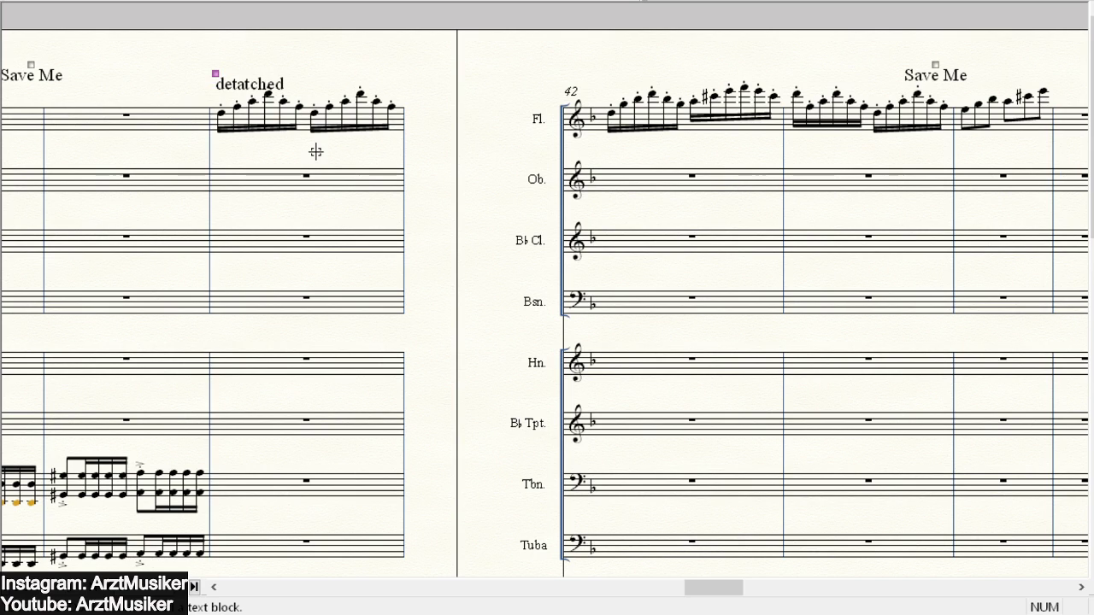
double_click(298, 86)
drag(286, 84, 209, 86)
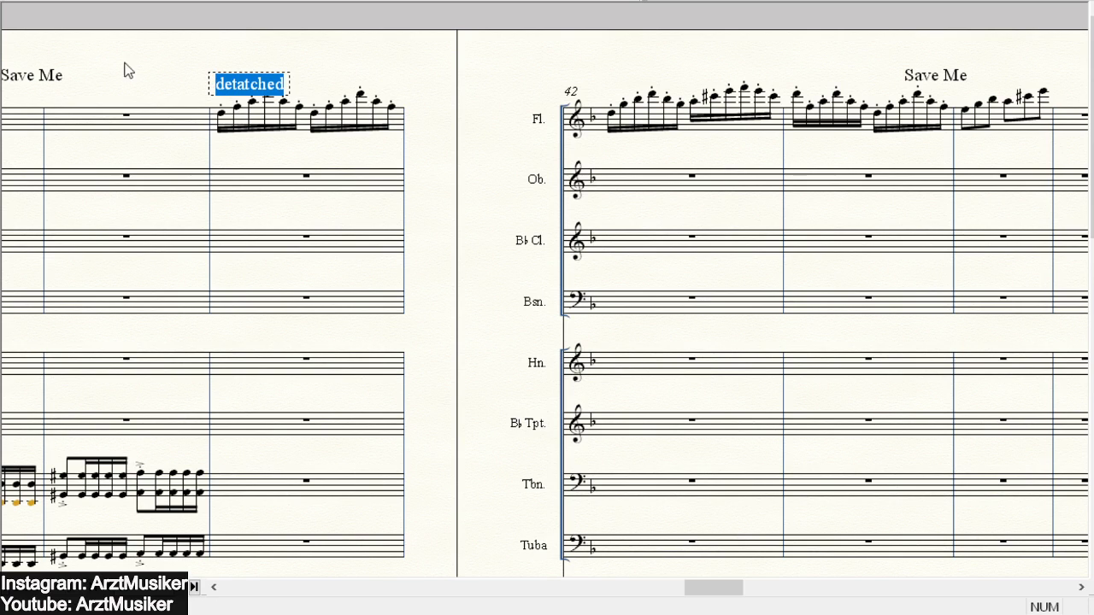
click(196, 74)
double_click(214, 74)
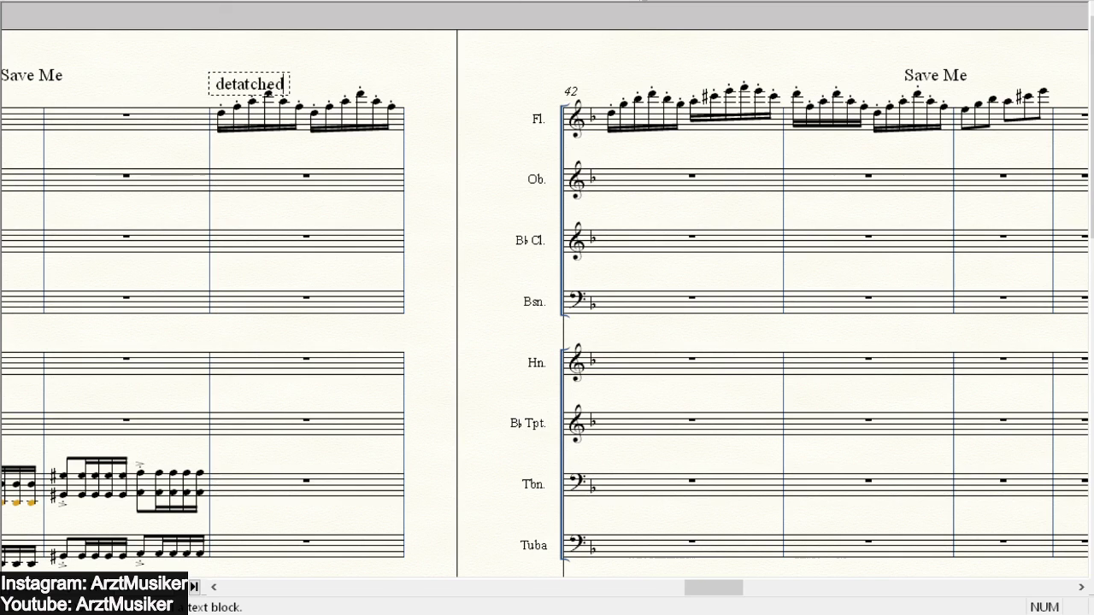
drag(288, 83, 195, 81)
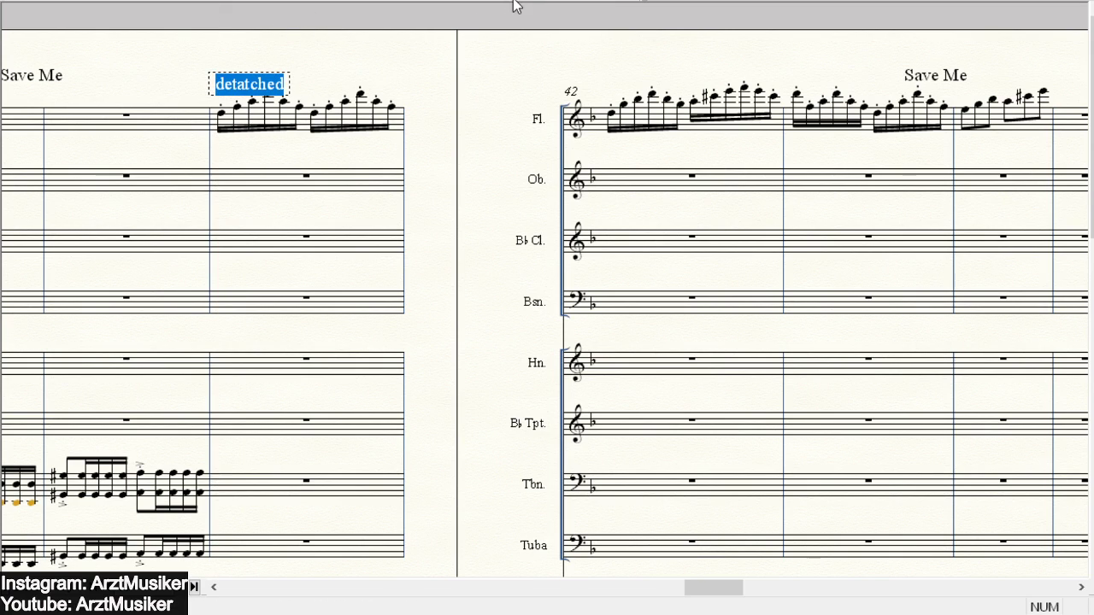
key(ctrl+i)
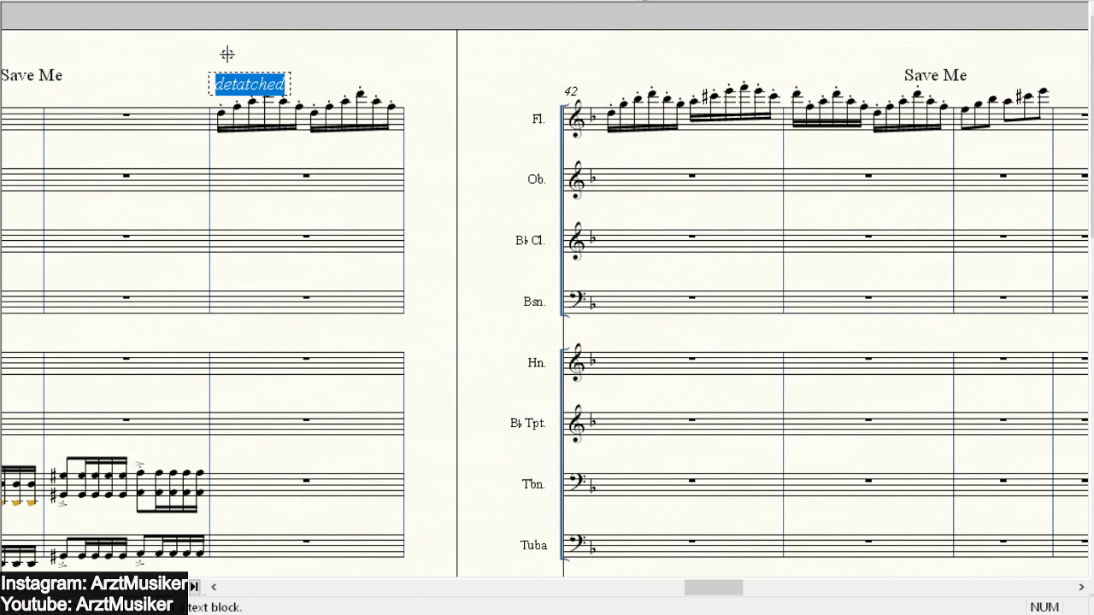
click(349, 57)
- Reduce the font size of the italic "detatched" marking
click(215, 75)
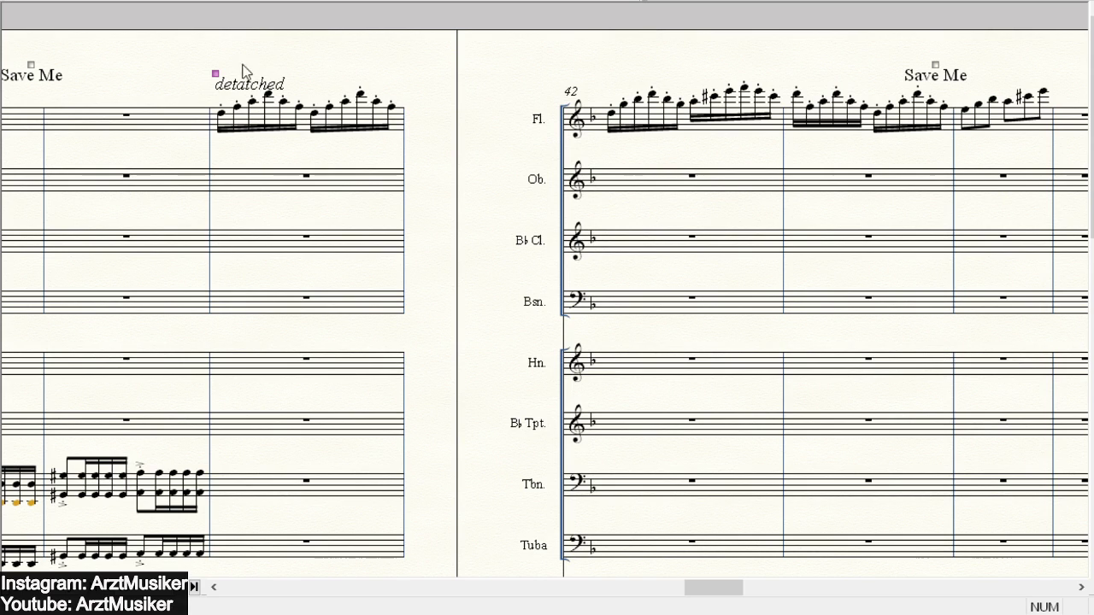
double_click(261, 88)
drag(288, 83, 215, 85)
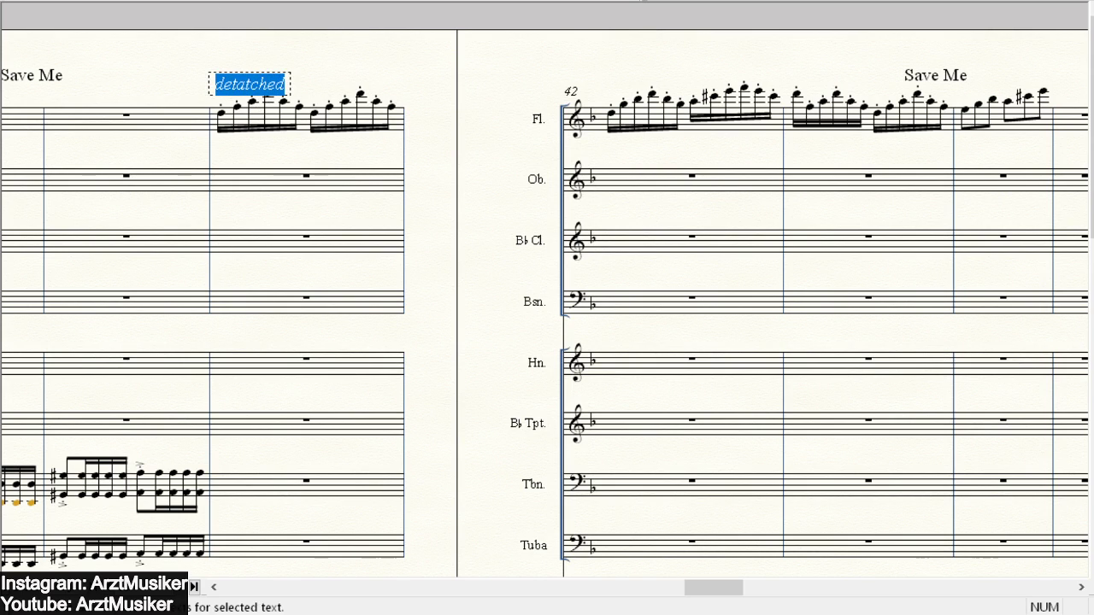
click(439, 47)
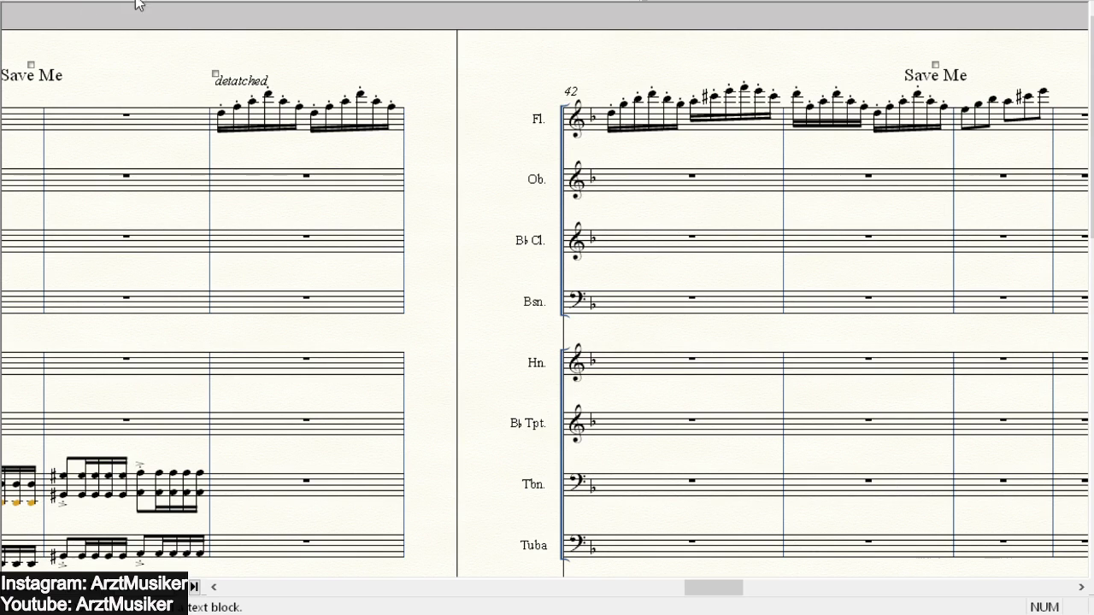
- Add an ff dynamic below the start of flute measure 41 and staccato dots to the flute notes in measure 44
click(312, 2)
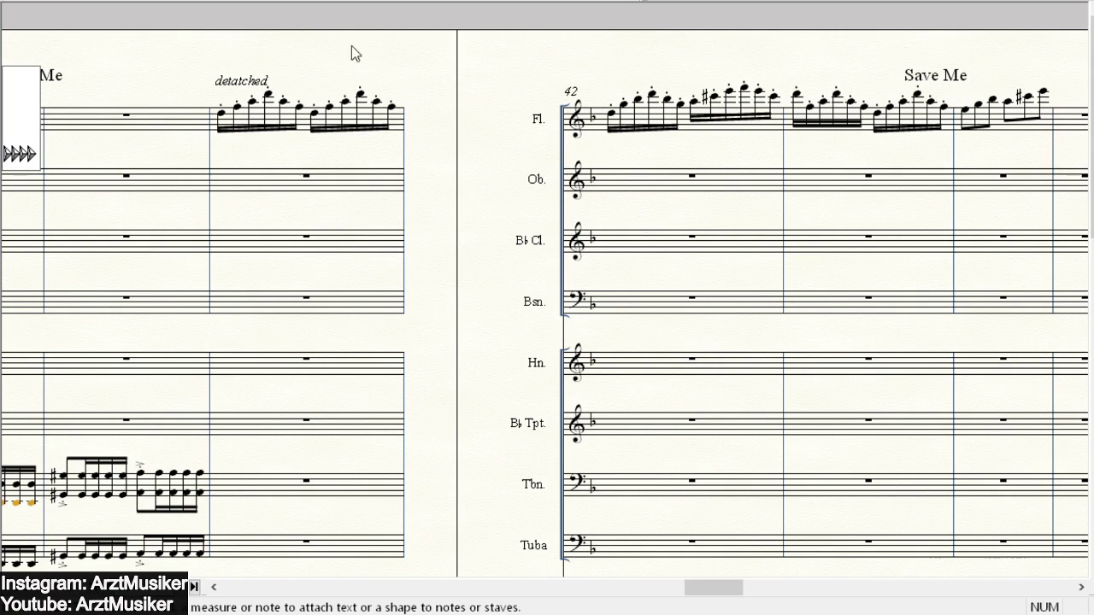
double_click(584, 44)
key(Escape)
click(326, 133)
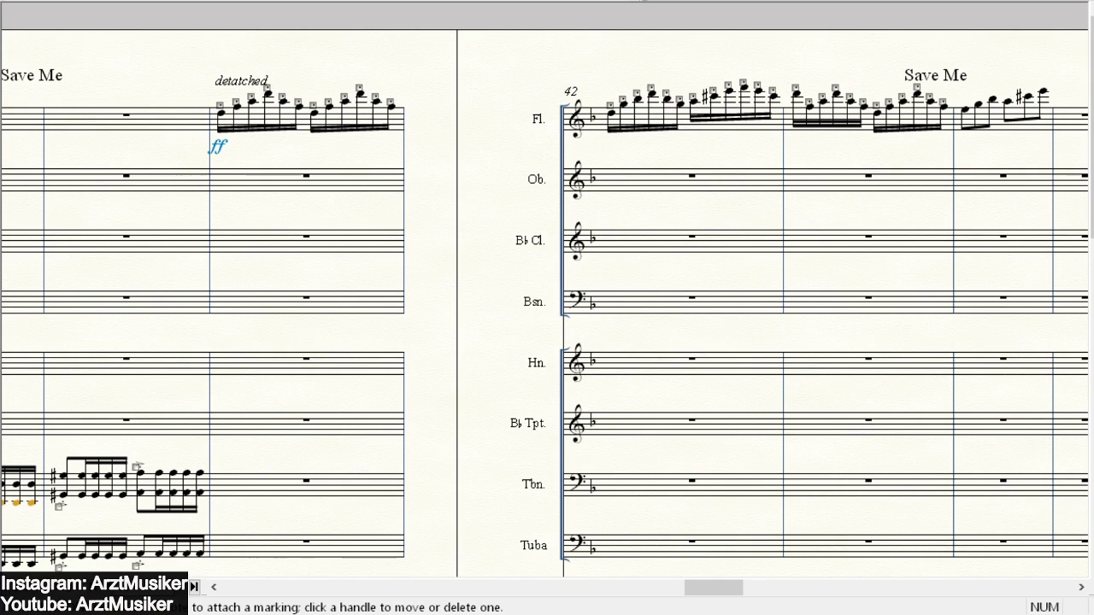
drag(950, 89, 1061, 142)
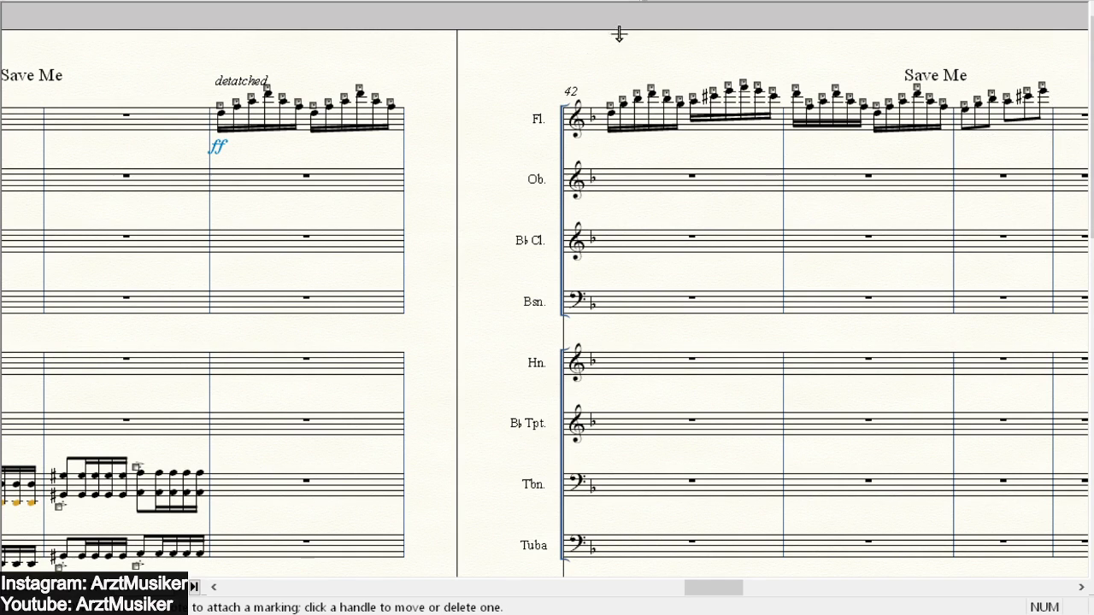
- Copy flute measures 41 to 44 into the oboe and B-flat clarinet staves one octave lower
click(251, 110)
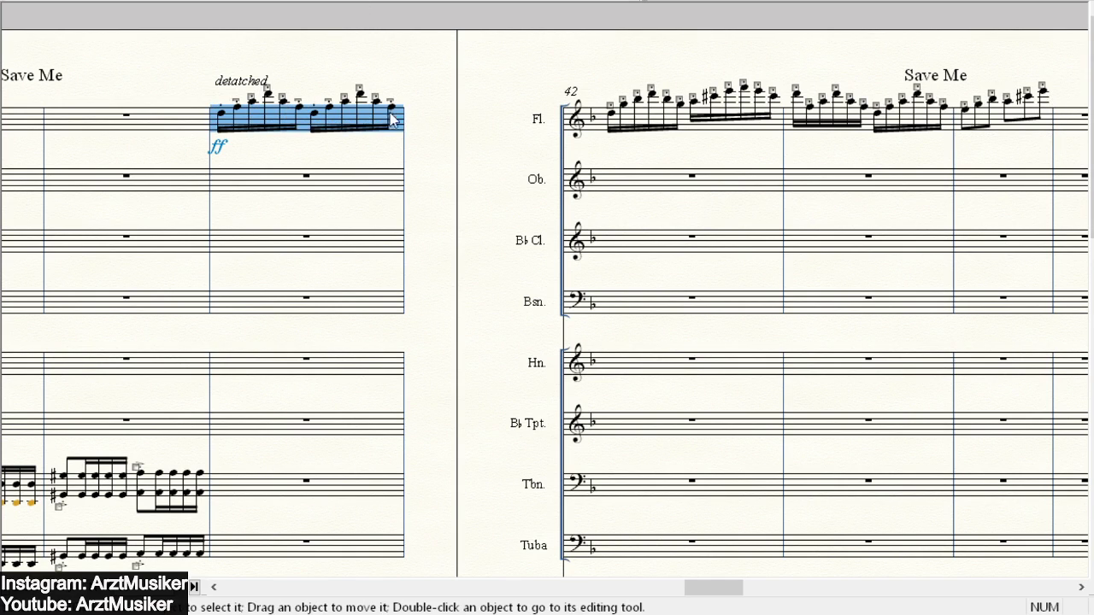
shift+click(992, 124)
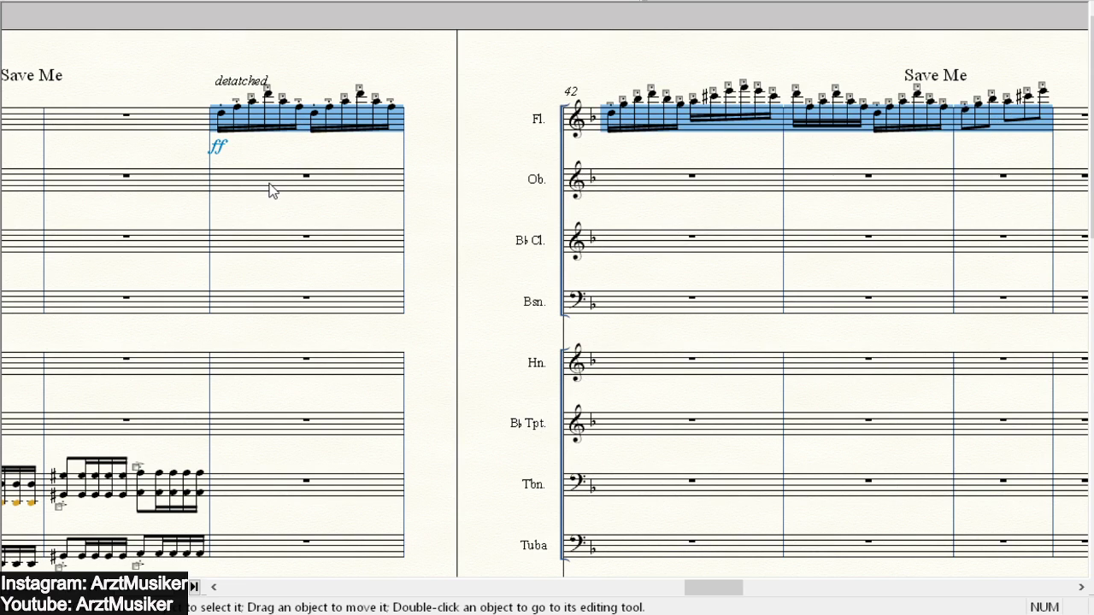
scroll(237, 376, down, 4)
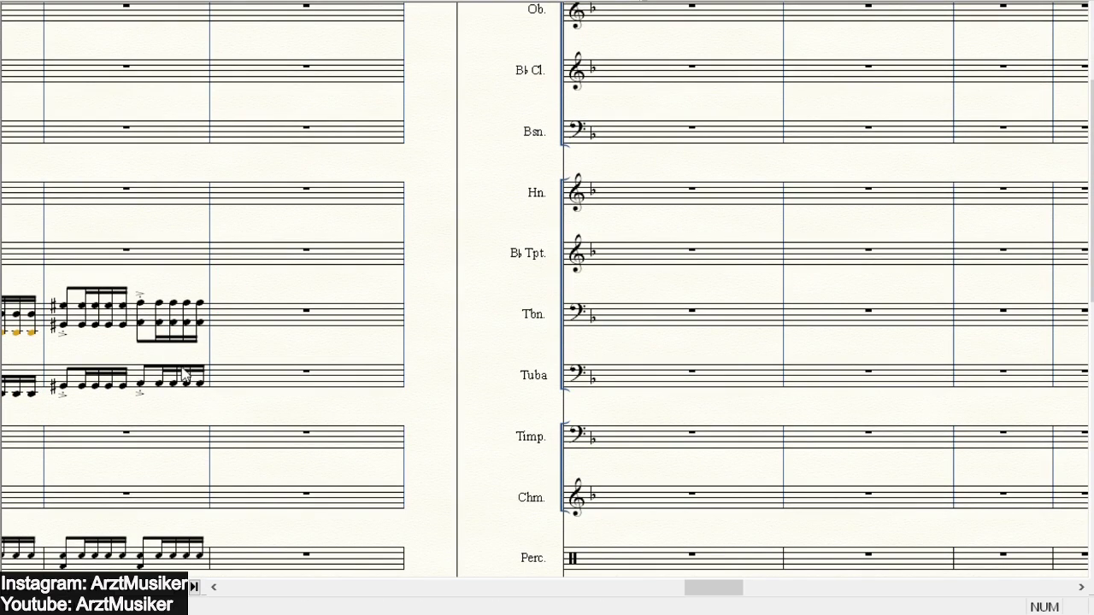
scroll(213, 381, down, 5)
scroll(213, 379, down, 4)
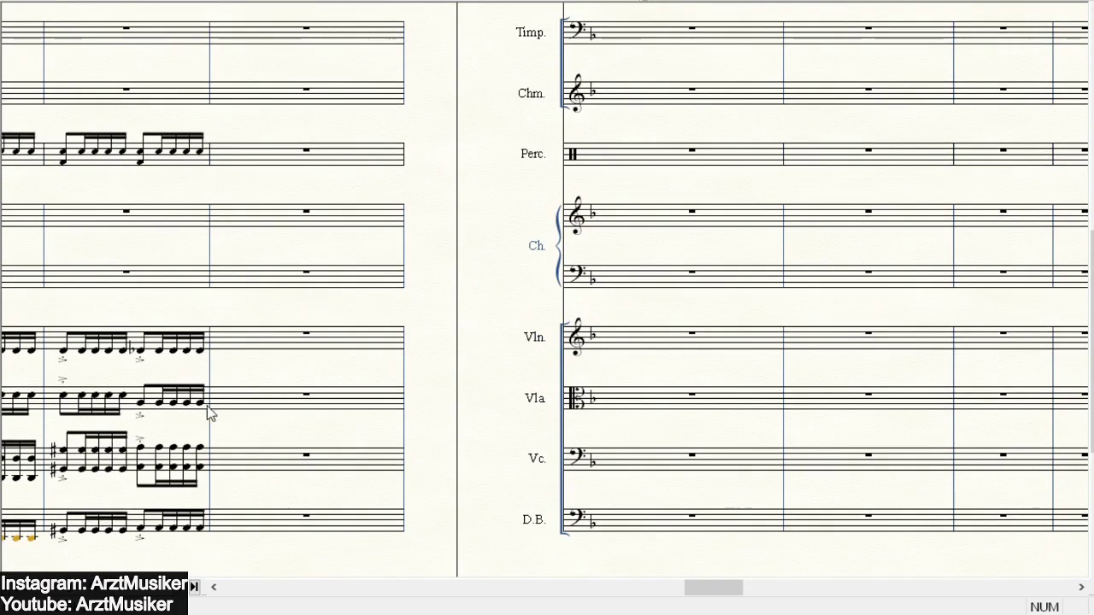
scroll(676, 338, up, 5)
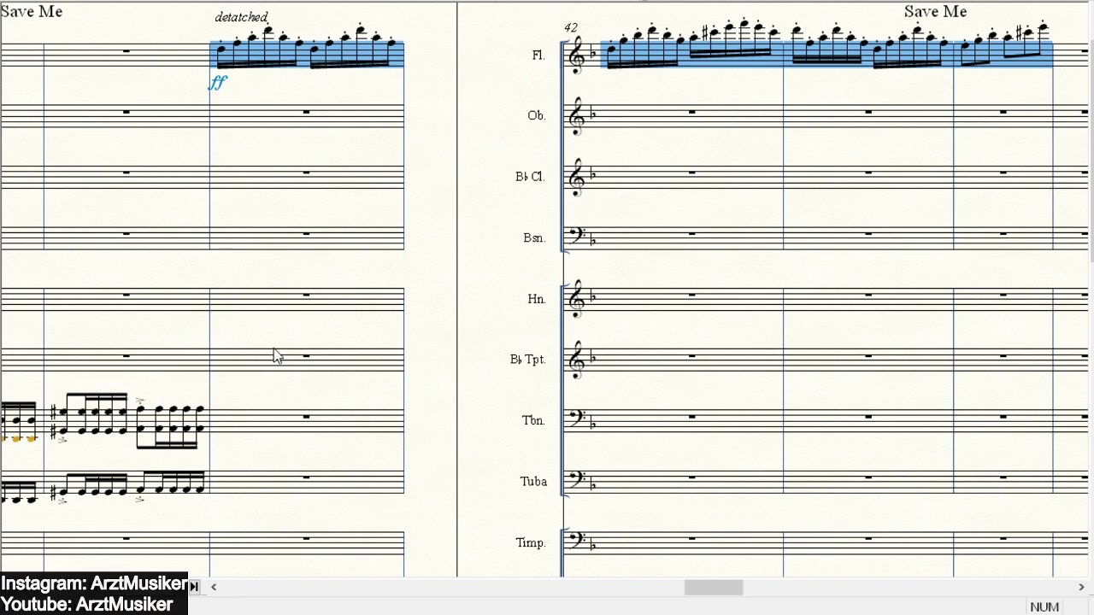
scroll(244, 385, down, 1)
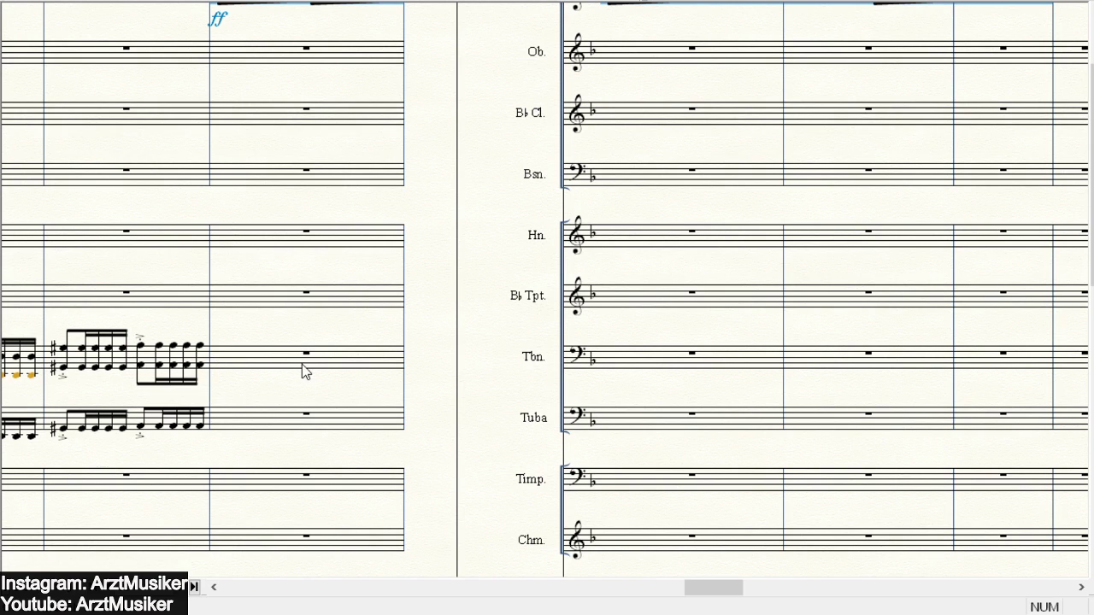
scroll(247, 378, down, 1)
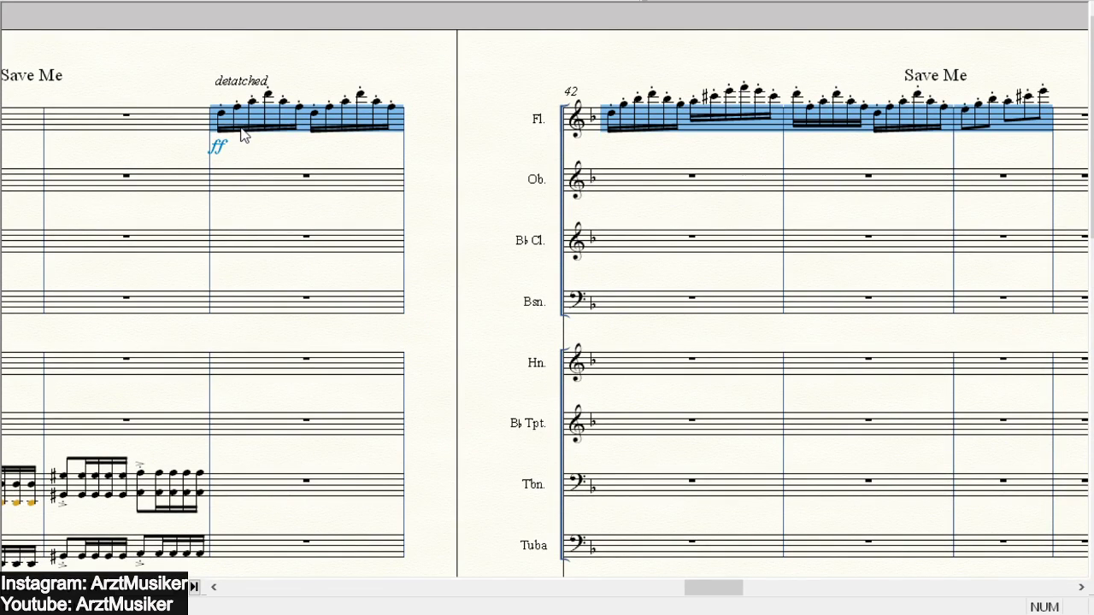
alt+click(272, 190)
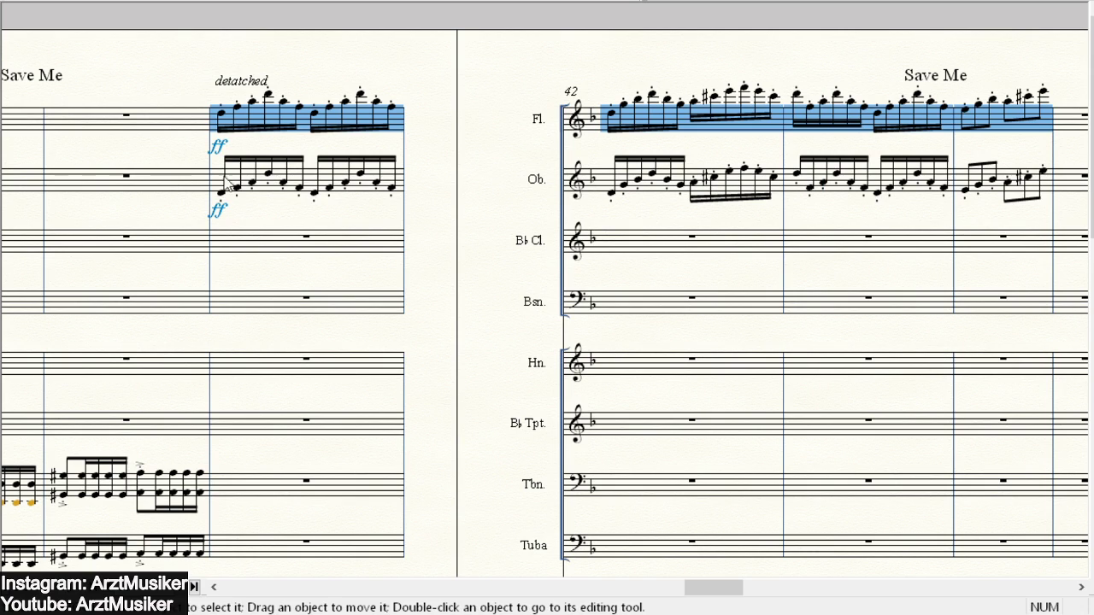
alt+click(267, 255)
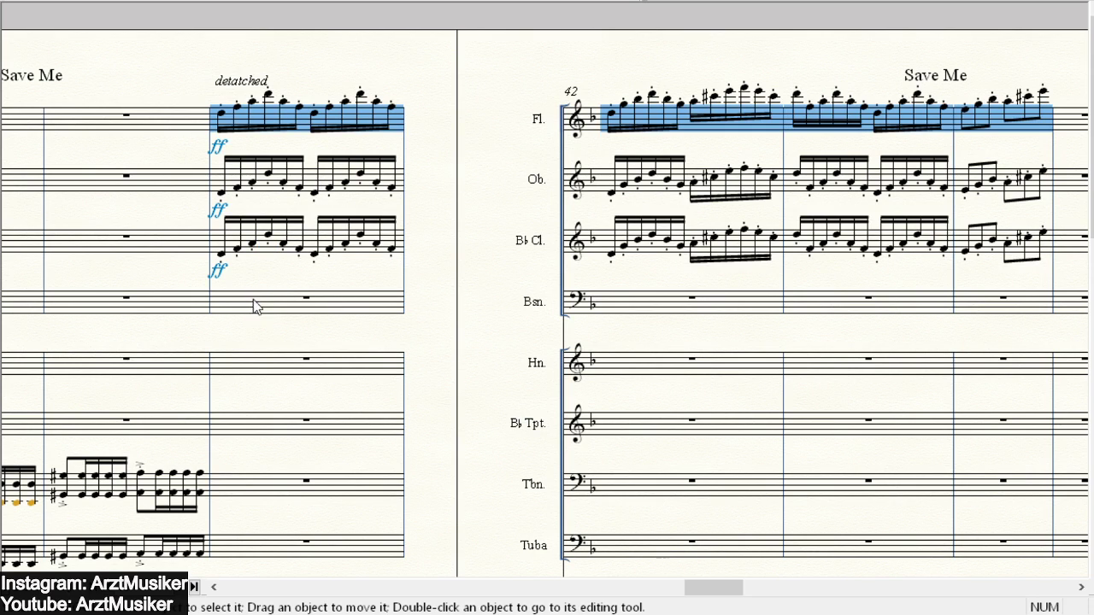
- Copy the flute passage of measures 41 to 44 into the bassoon staff two octaves lower
scroll(411, 241, down, 1)
scroll(335, 200, up, 1)
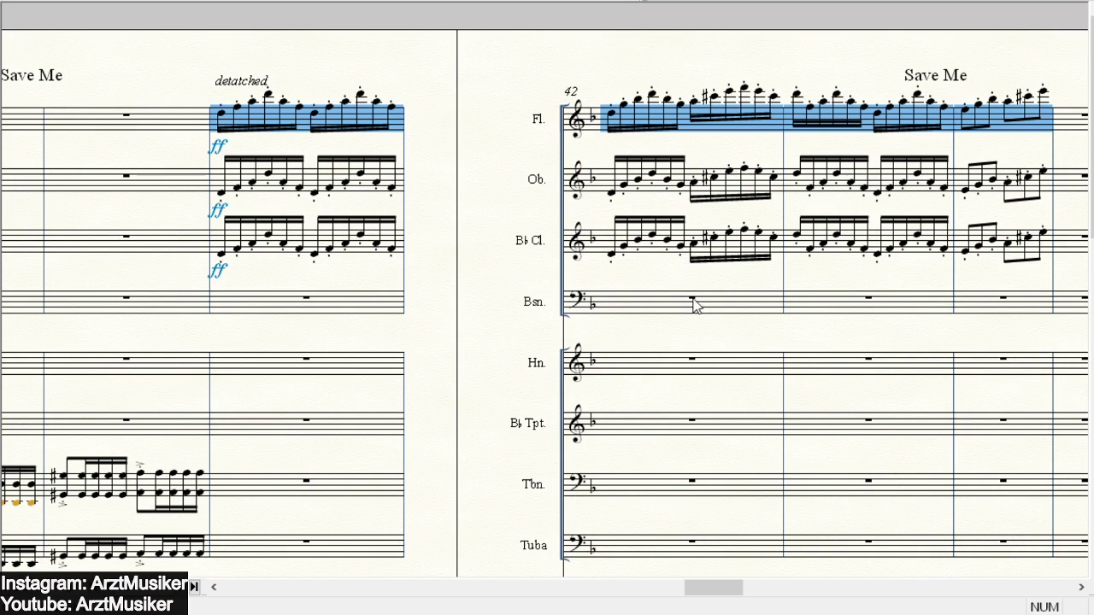
alt+click(268, 312)
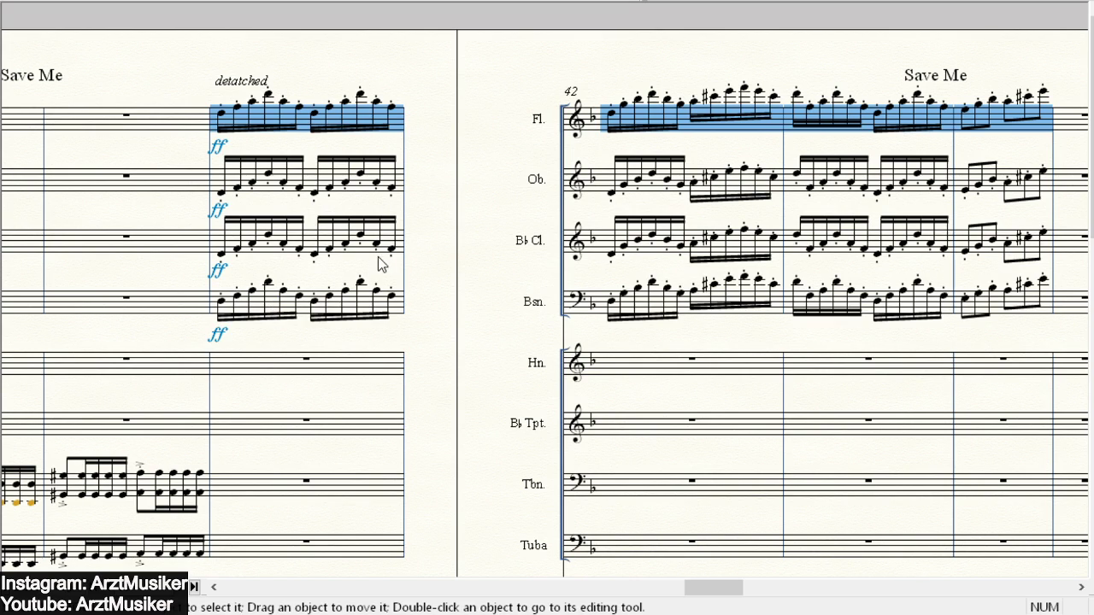
key(Escape)
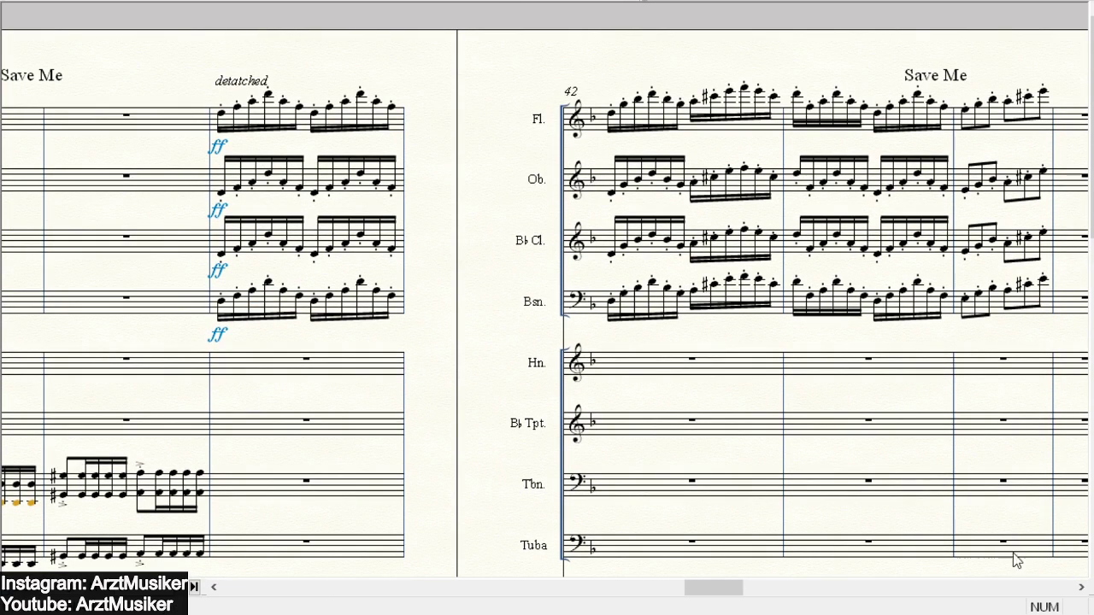
- Play back the woodwind arpeggios through measure 44 and stop the playback
click(1079, 587)
click(1079, 587)
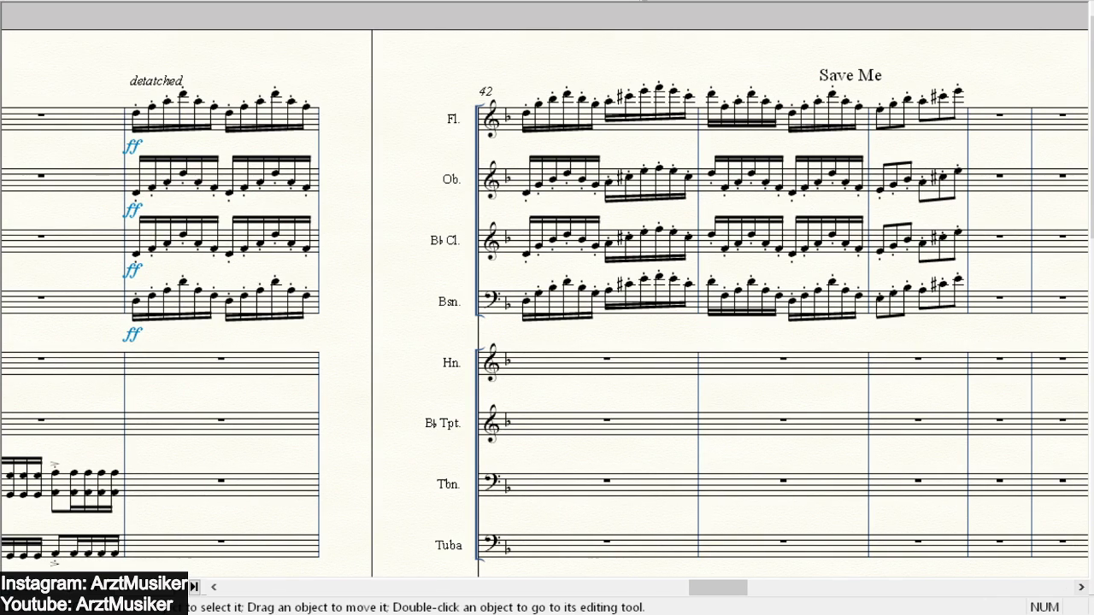
key(space)
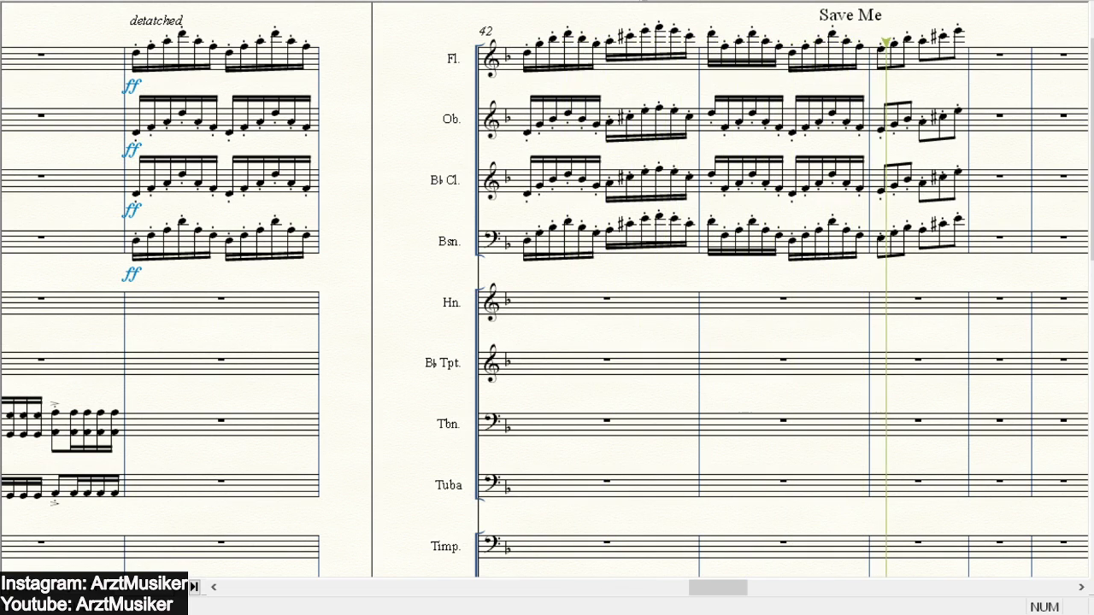
key(space)
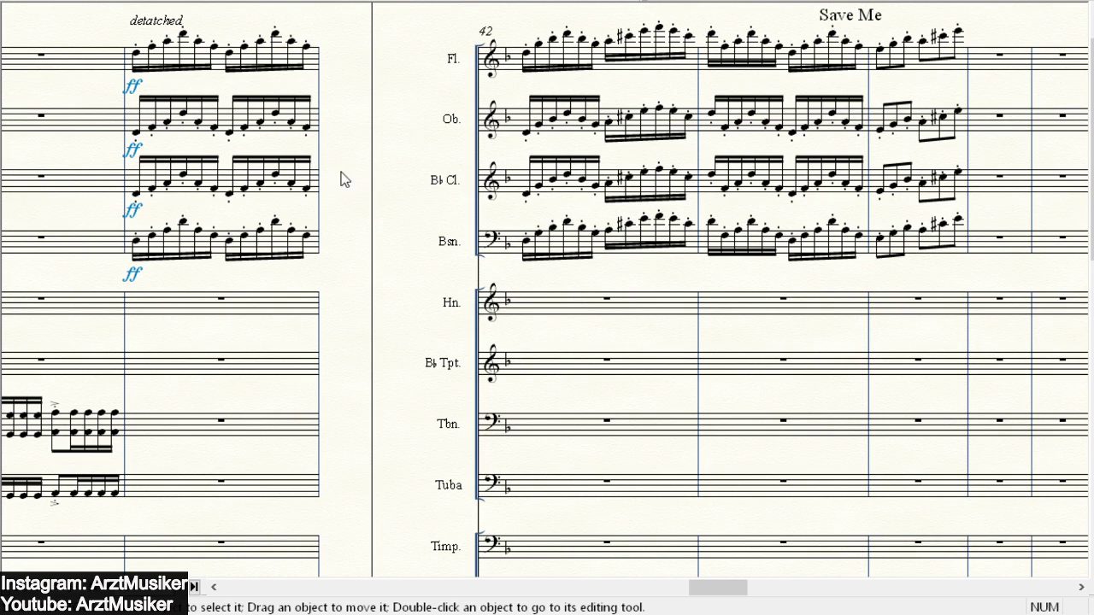
scroll(201, 95, down, 2)
scroll(504, 192, down, 2)
scroll(510, 205, up, 3)
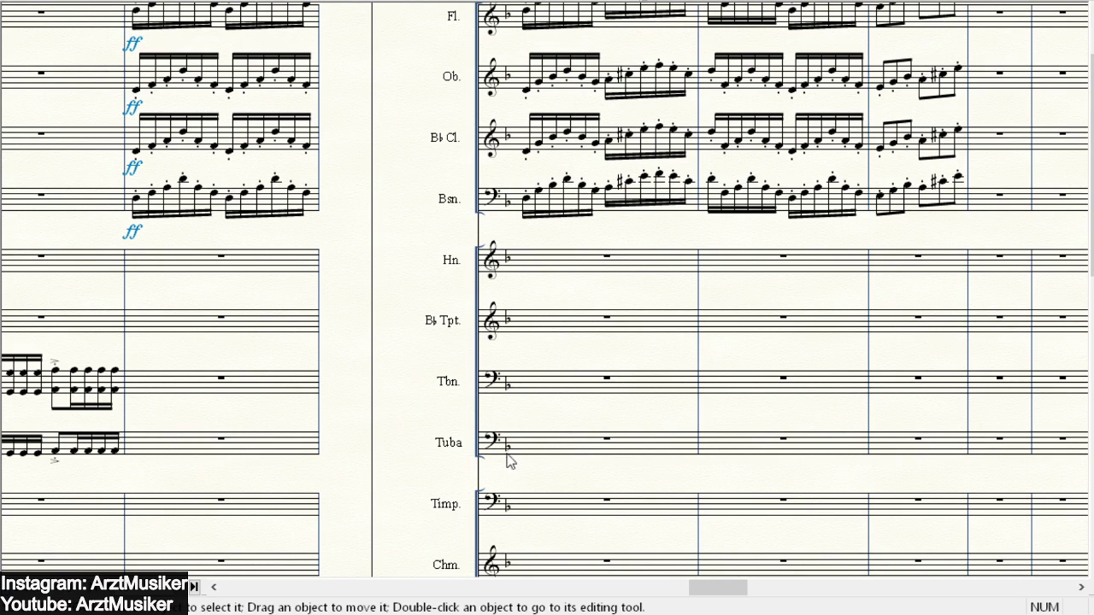
scroll(415, 214, up, 2)
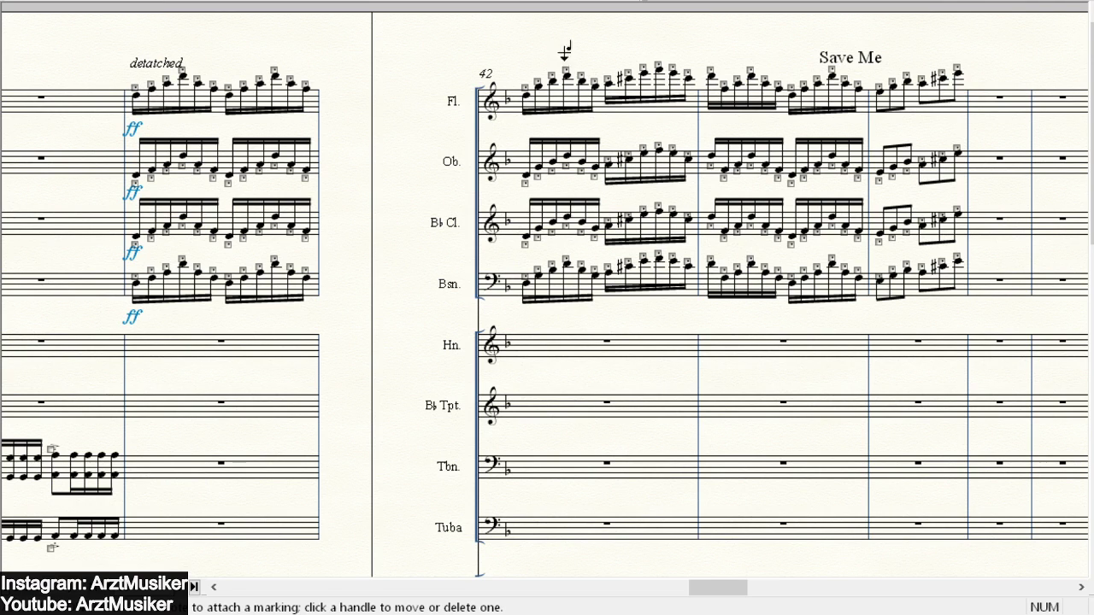
scroll(279, 411, down, 5)
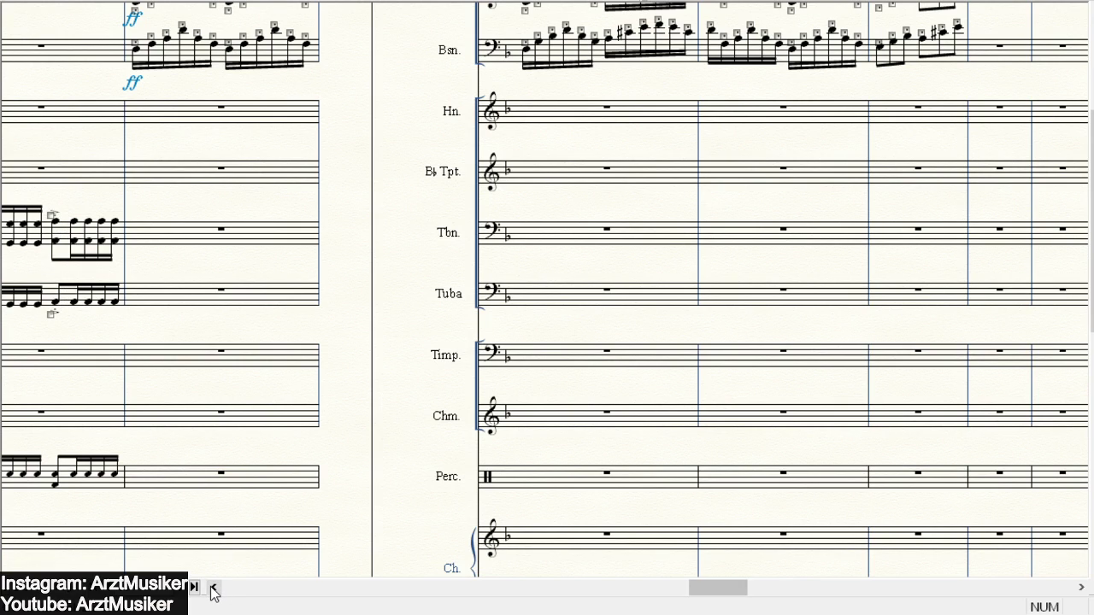
scroll(435, 238, up, 5)
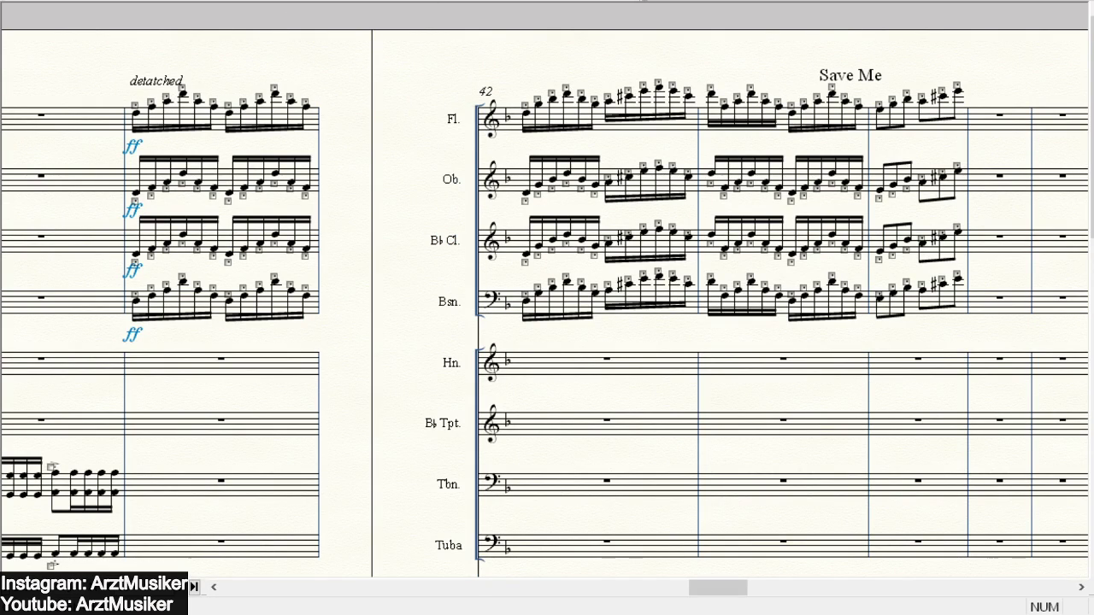
click(213, 1)
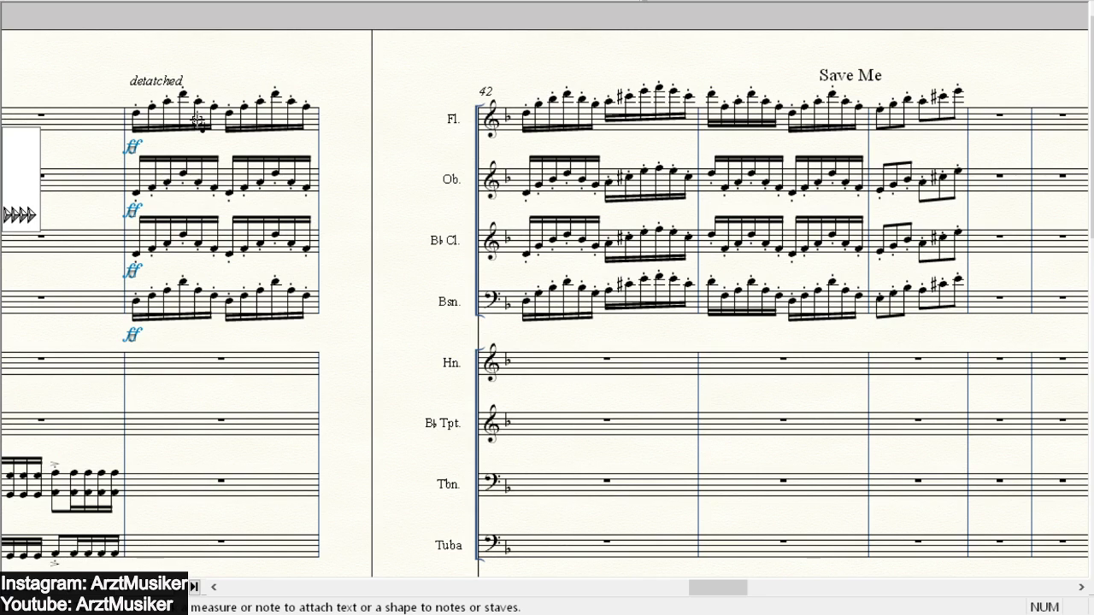
click(328, 2)
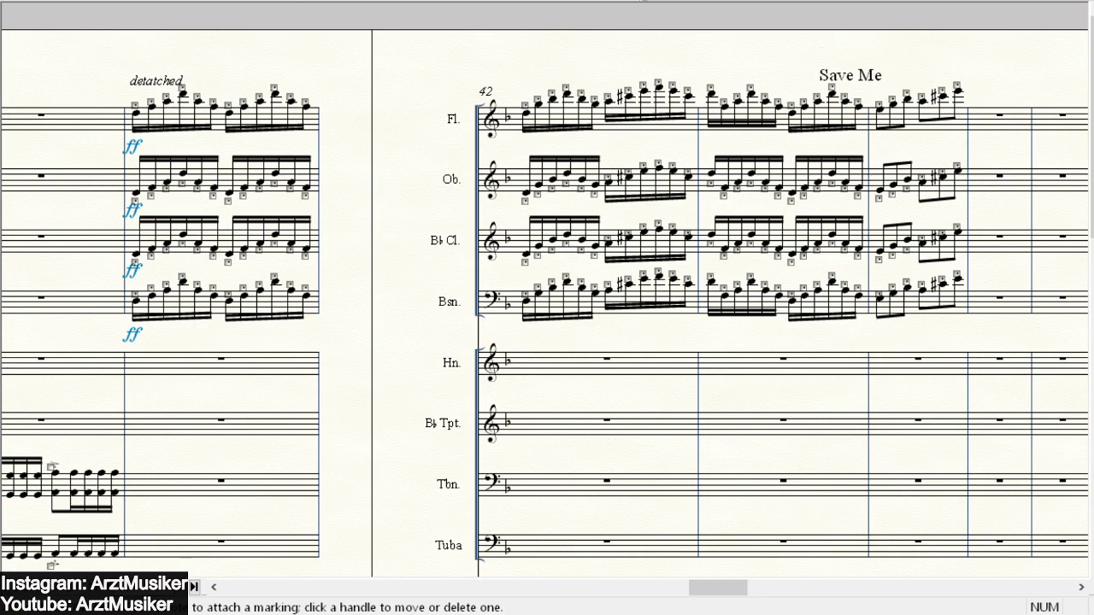
click(341, 1)
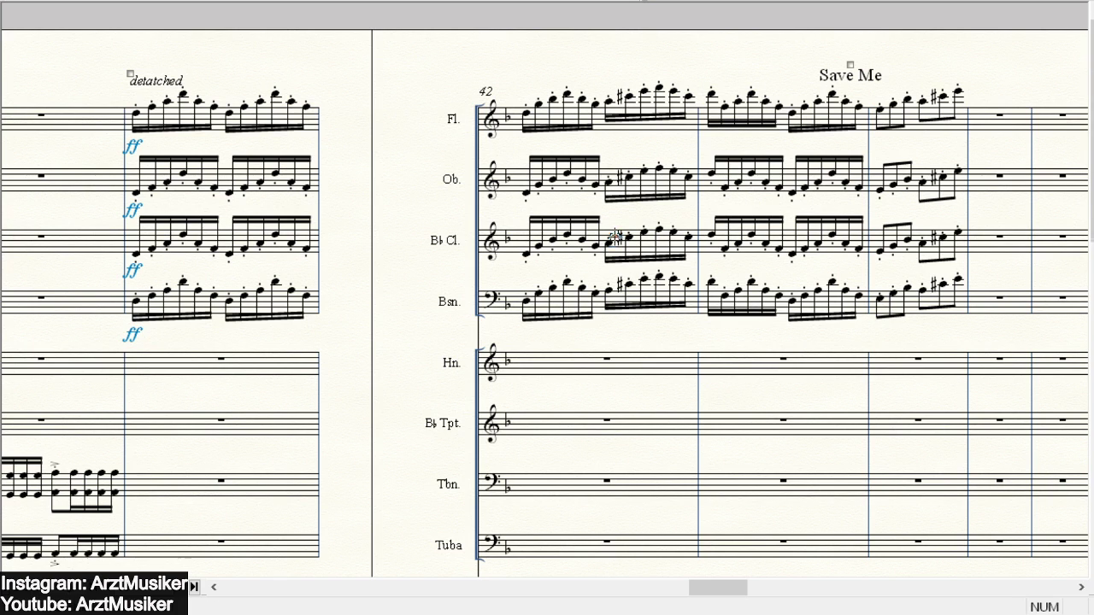
scroll(420, 271, down, 5)
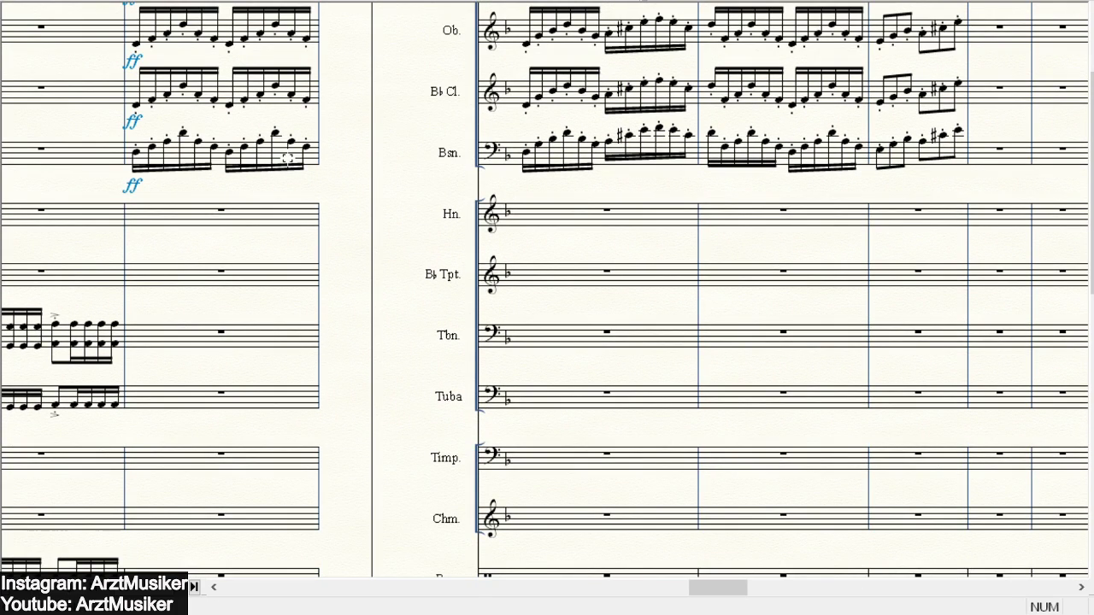
scroll(274, 173, down, 5)
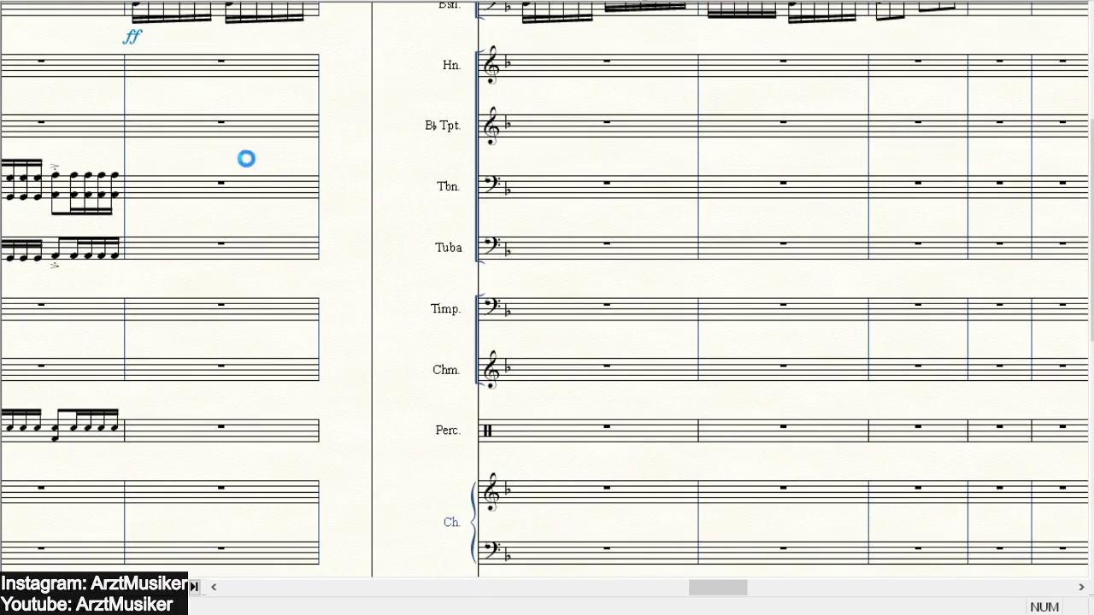
scroll(246, 159, up, 7)
scroll(175, 4, up, 1)
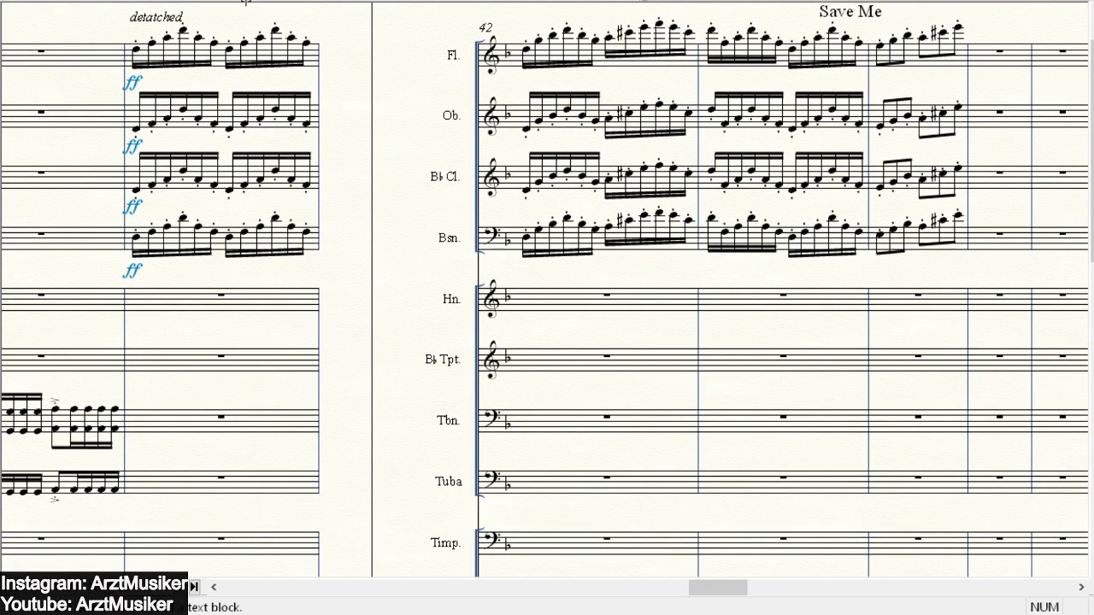
- Play back the woodwind arpeggios past their end in measure 44 and return to measure 41
key(space)
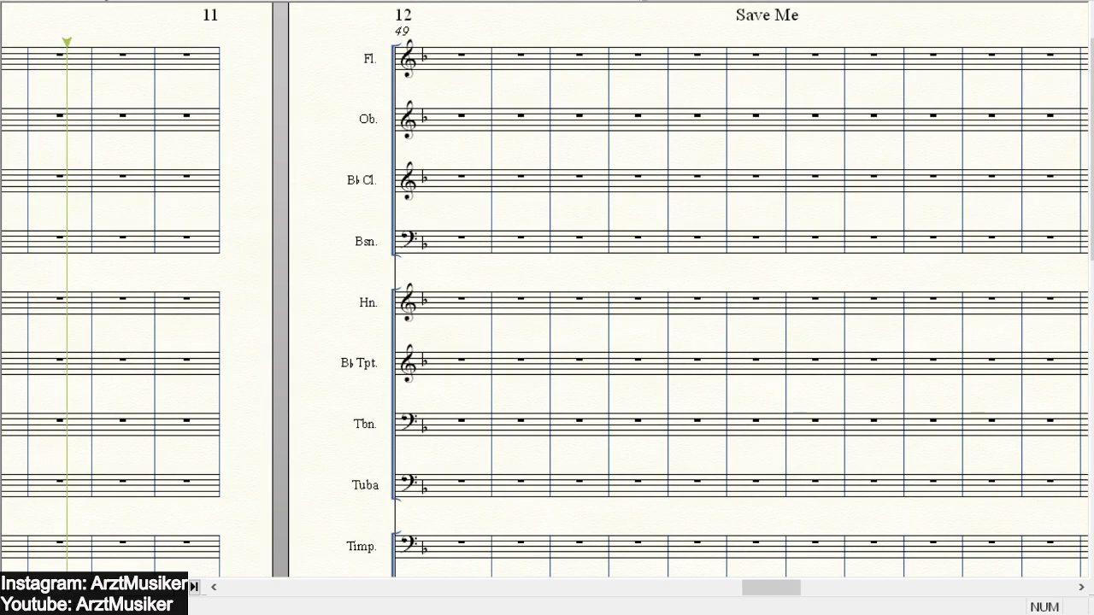
click(215, 587)
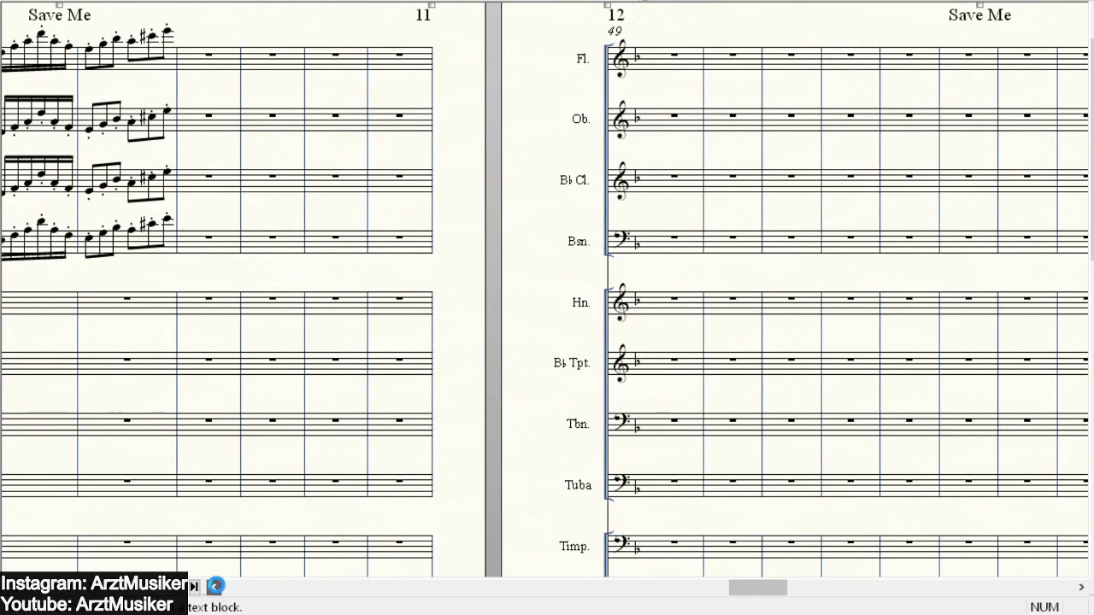
click(214, 587)
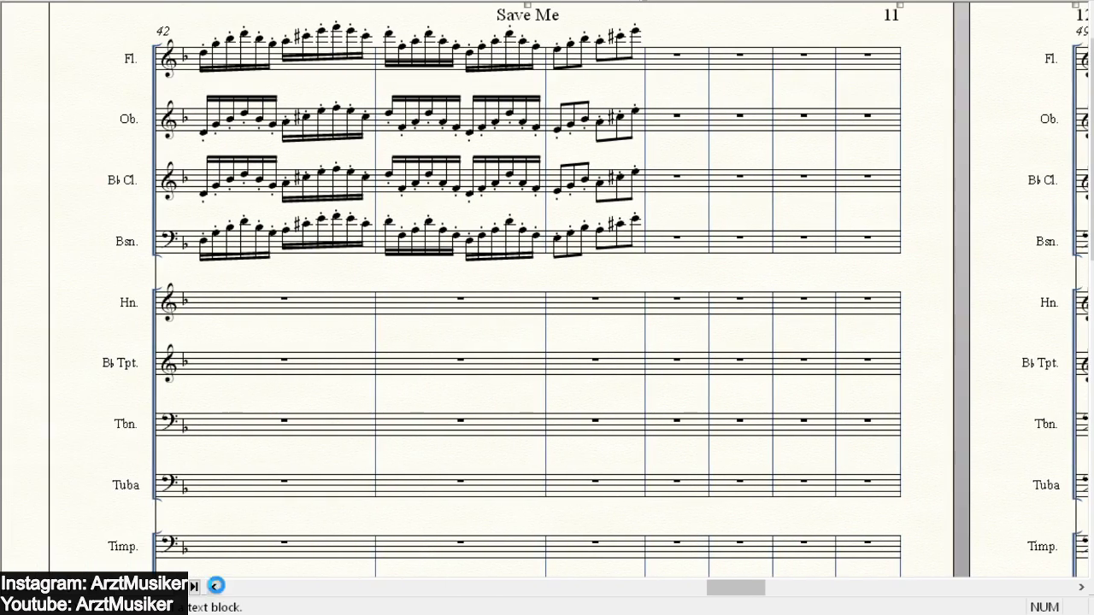
click(214, 587)
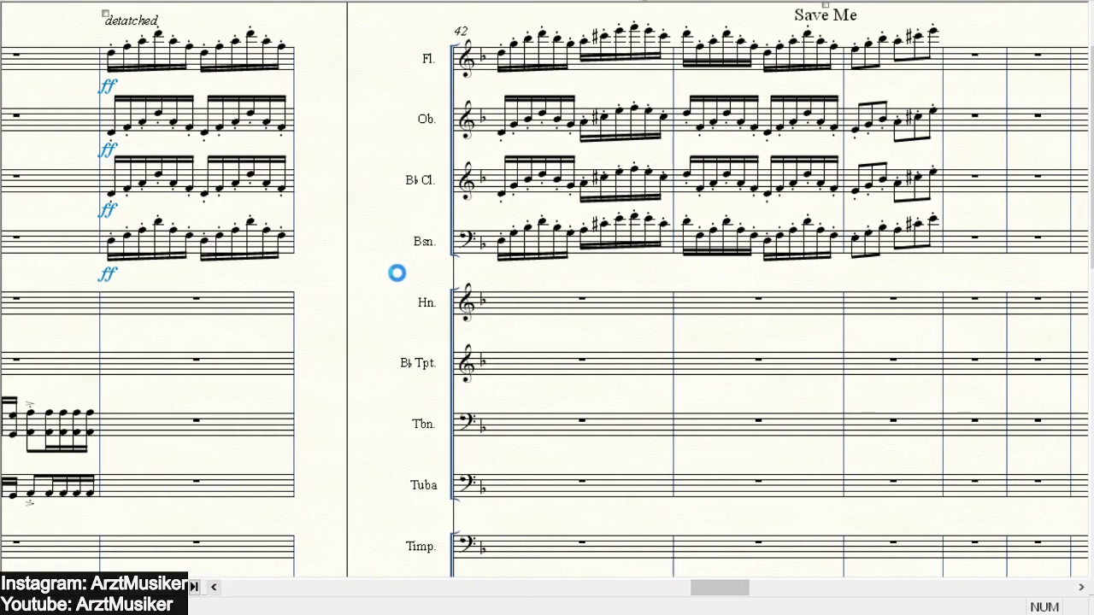
drag(396, 269, 257, 207)
scroll(299, 162, down, 1)
scroll(339, 100, down, 1)
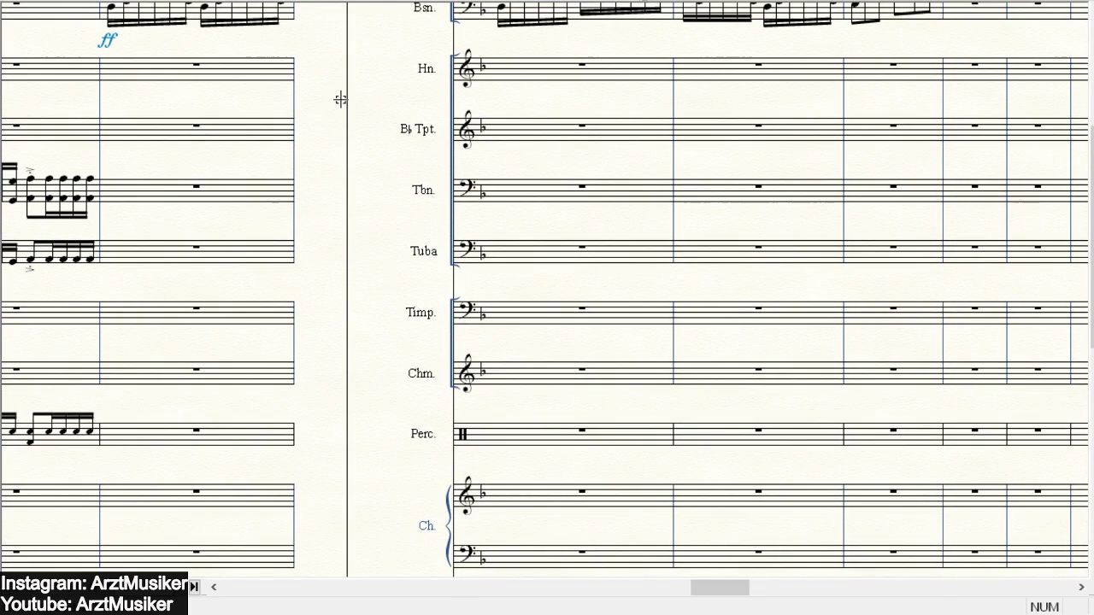
scroll(355, 84, up, 2)
scroll(520, 53, down, 2)
scroll(345, 102, up, 1)
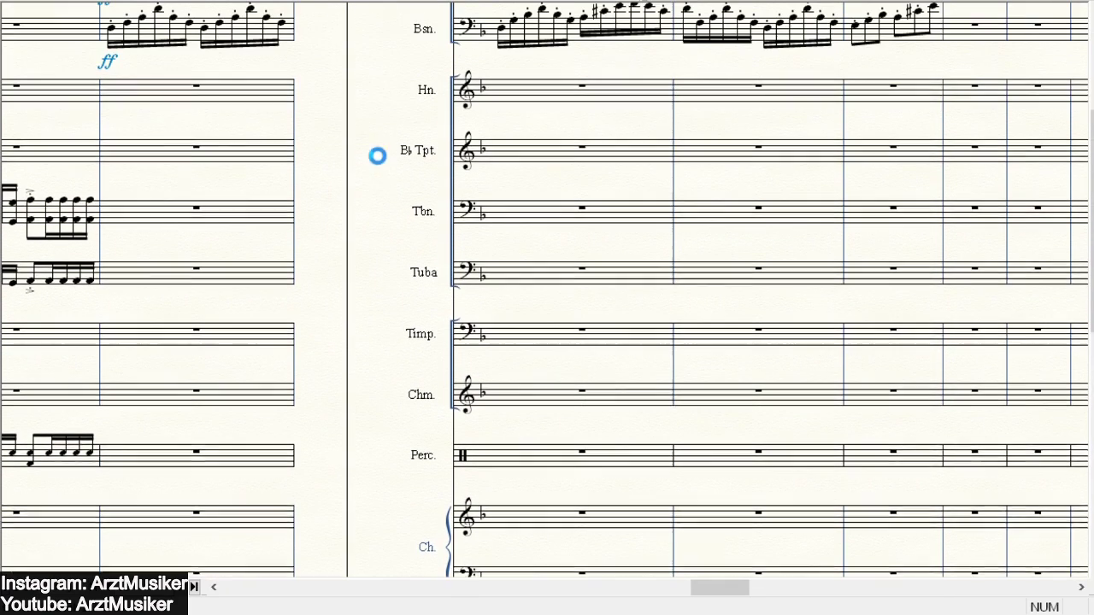
scroll(384, 228, down, 3)
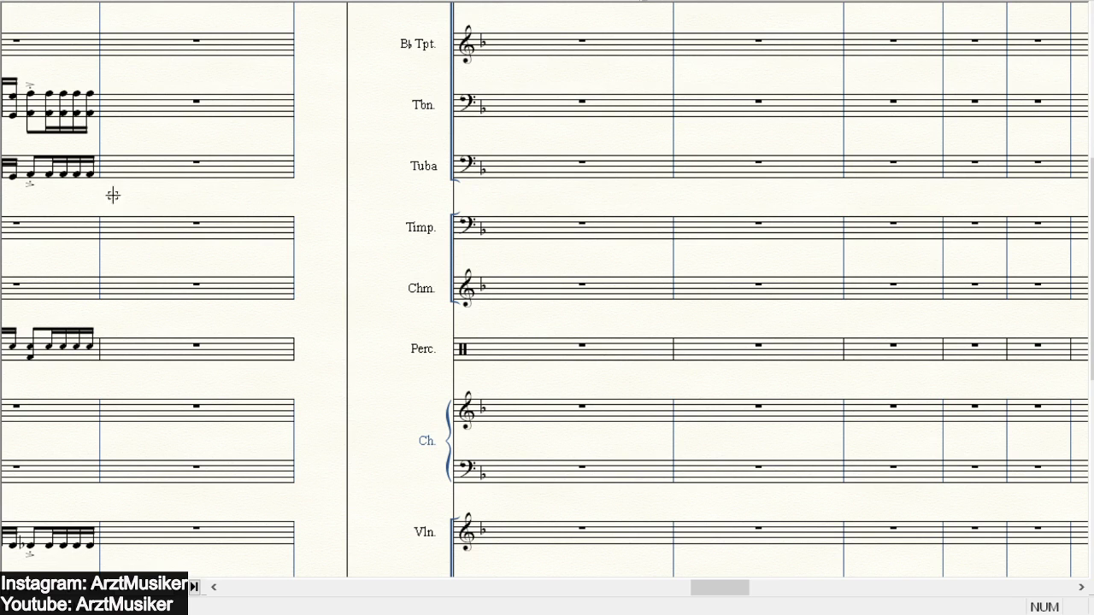
scroll(574, 202, up, 5)
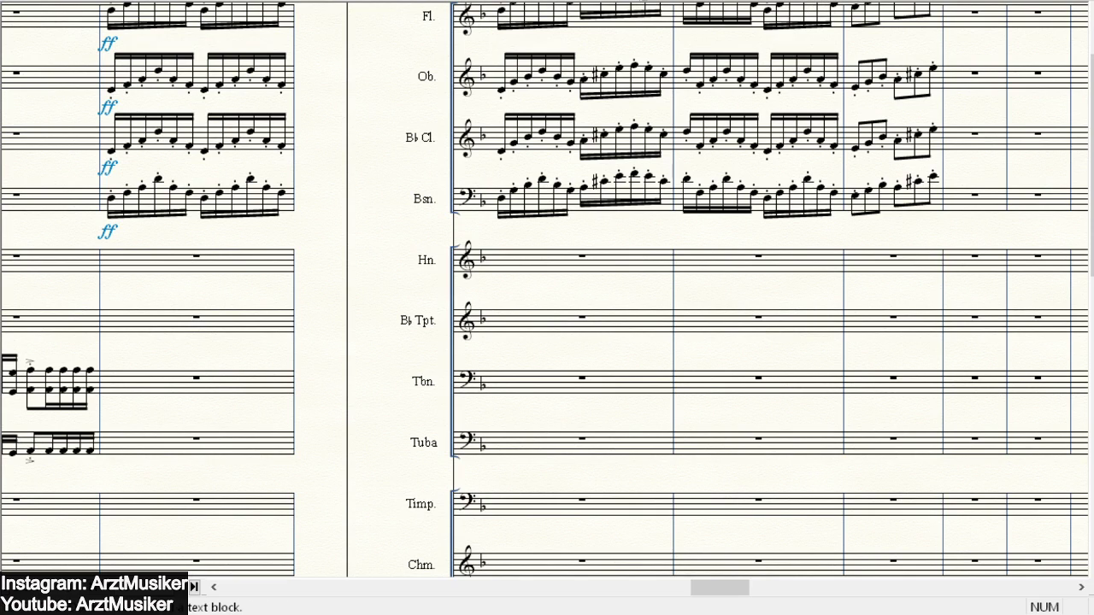
- Copy measures 39 to 40 of the trombone and tuba staves into measures 41 to 42 and again into measures 43 to 44
click(213, 586)
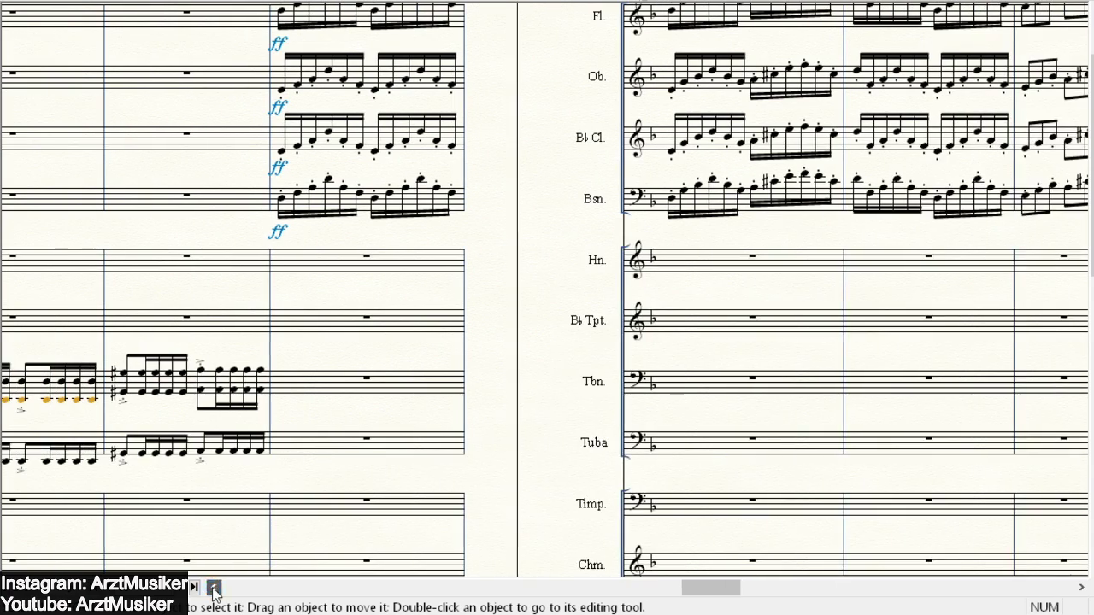
click(213, 586)
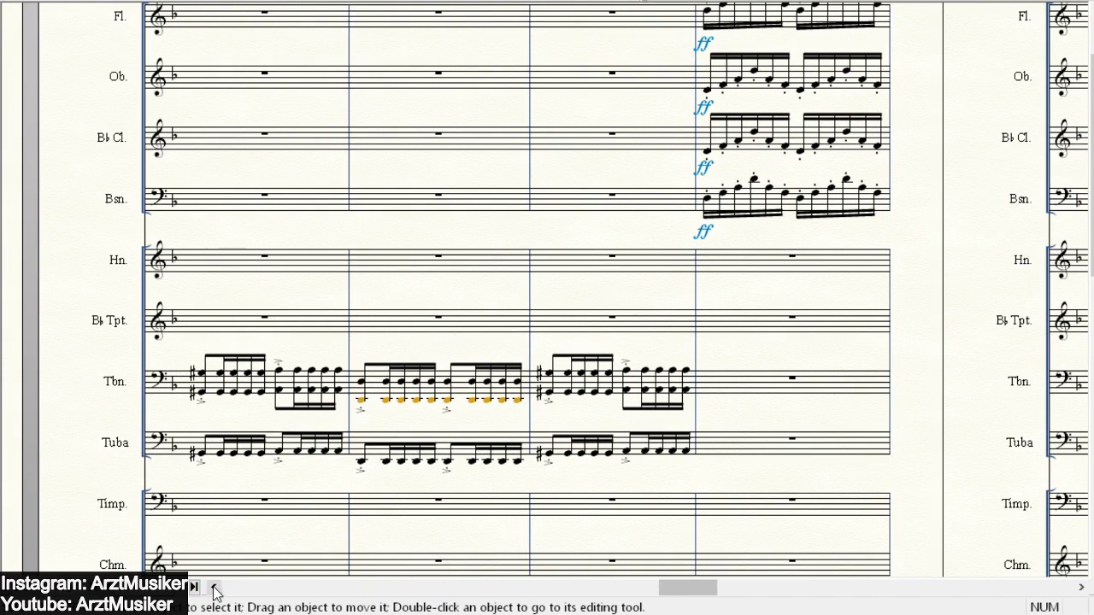
click(418, 372)
click(487, 387)
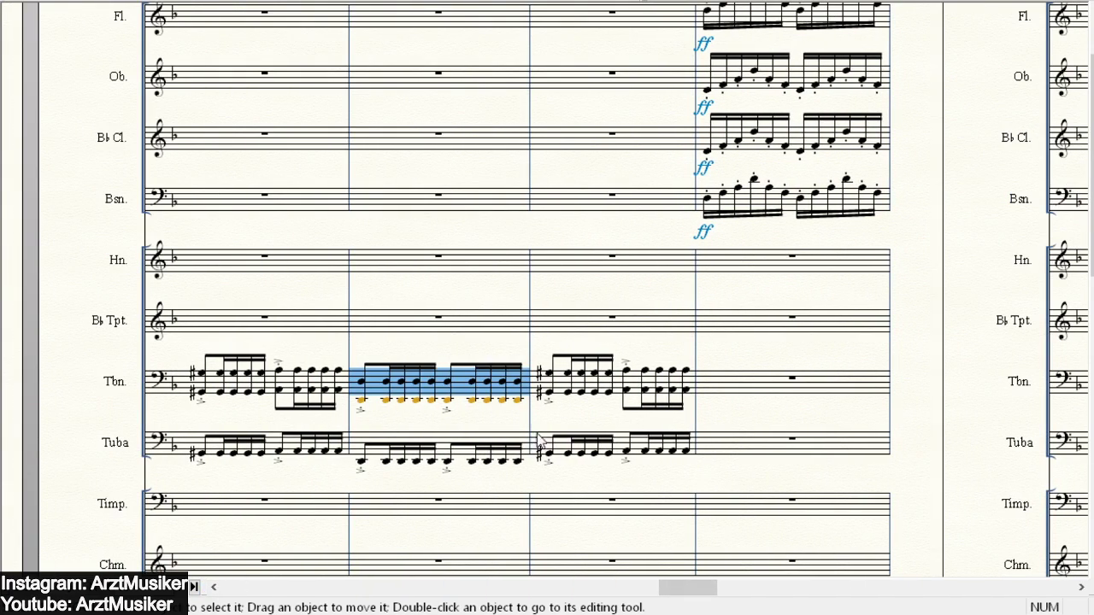
shift+click(625, 454)
ctrl+click(717, 402)
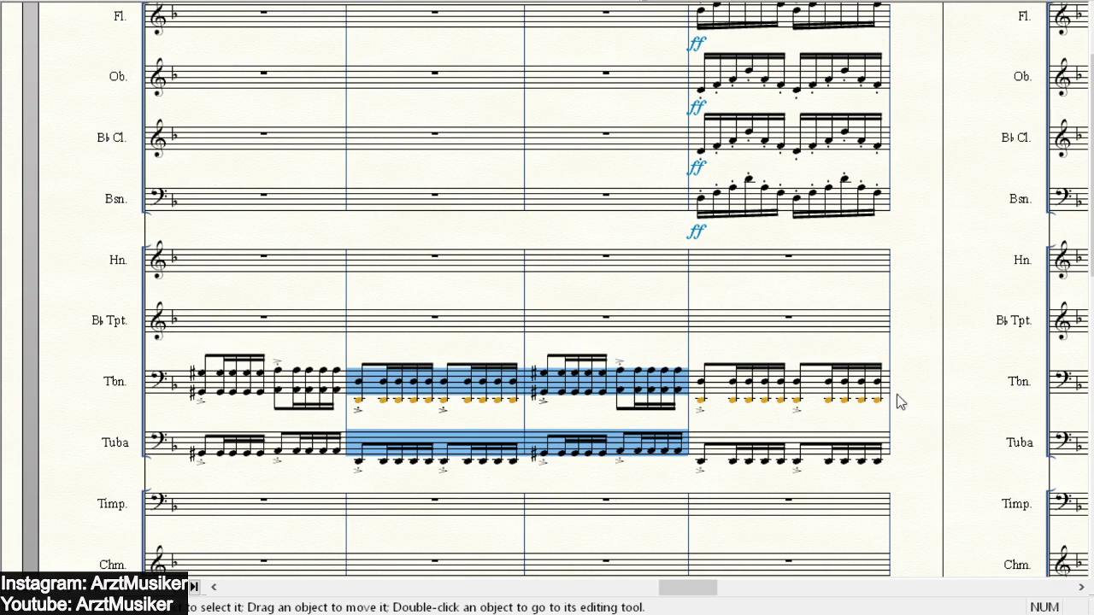
click(1081, 588)
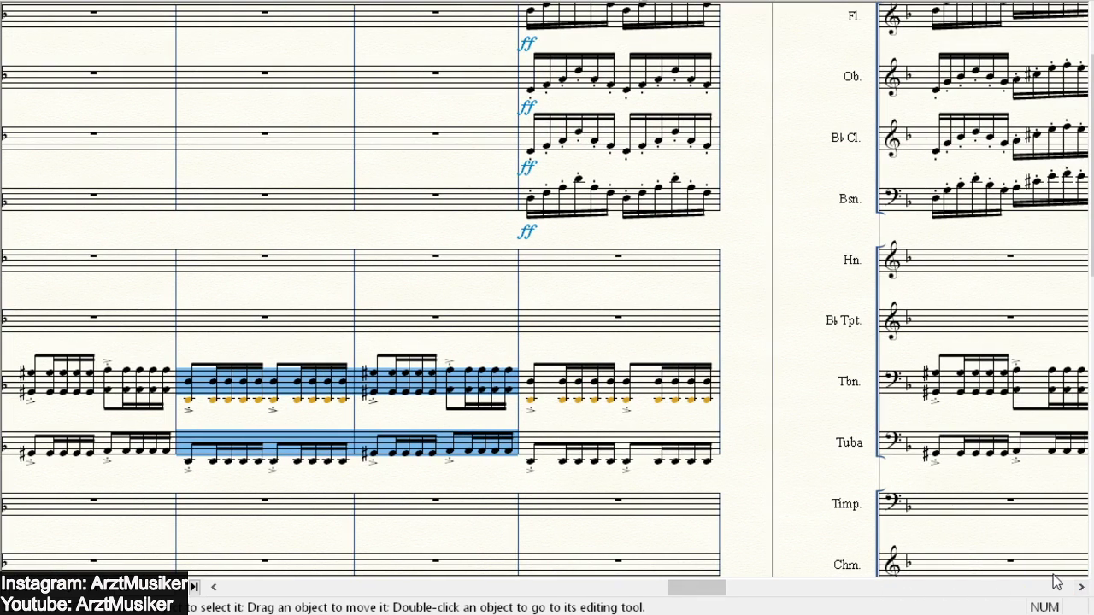
click(1081, 588)
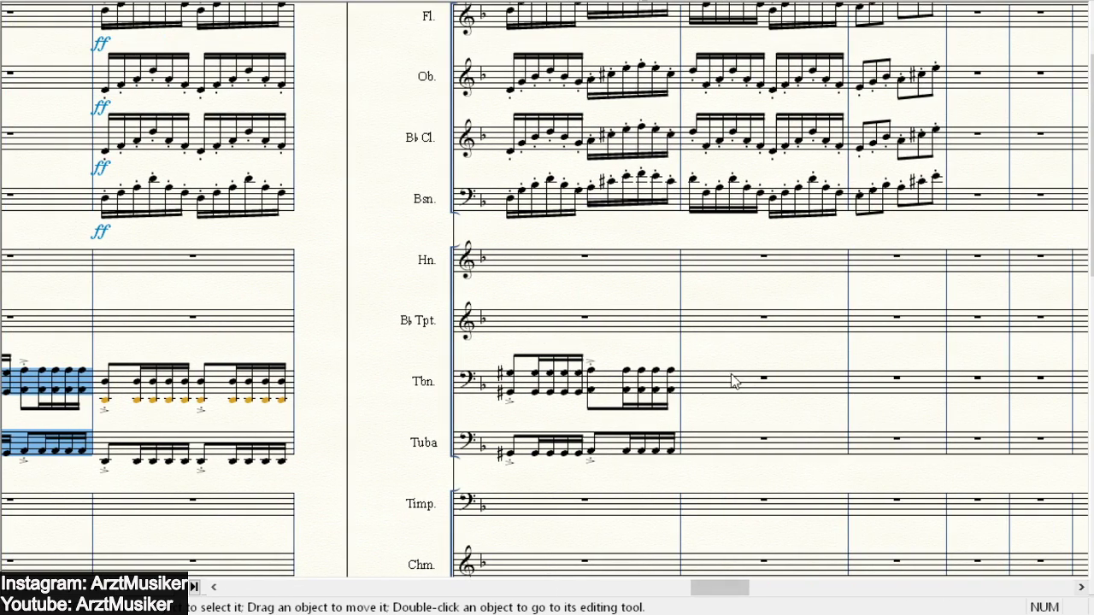
ctrl+click(732, 383)
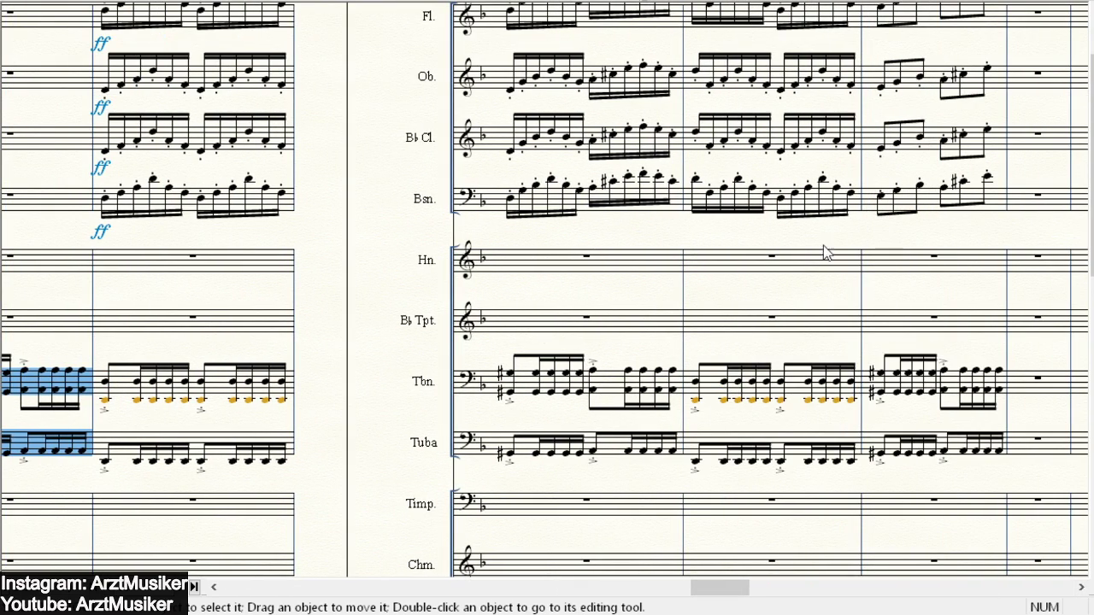
scroll(276, 154, down, 5)
click(147, 129)
scroll(359, 222, up, 5)
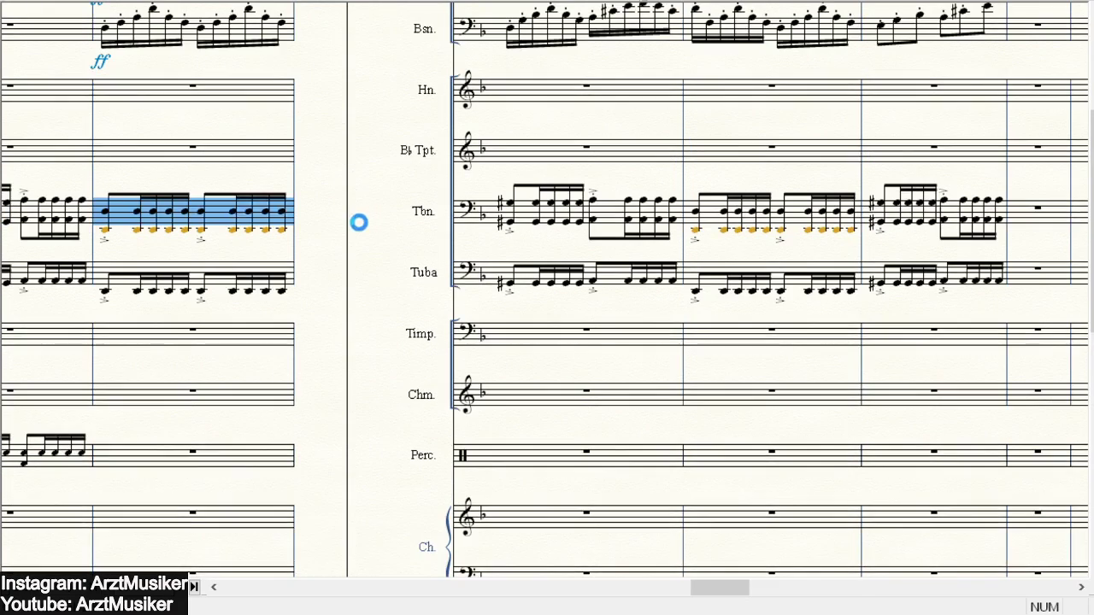
scroll(304, 4, down, 3)
scroll(701, 251, down, 1)
scroll(867, 196, down, 2)
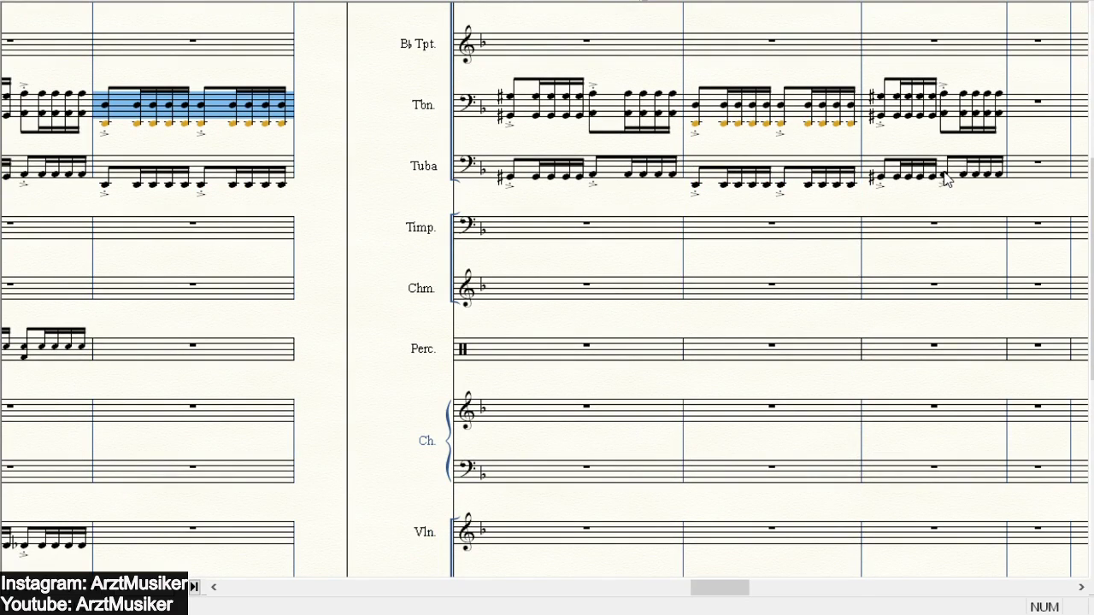
- Copy measures 39 to 40 of the violin, viola, cello and double bass staves into measures 41 to 42 and 43 to 44
scroll(846, 264, down, 5)
click(214, 587)
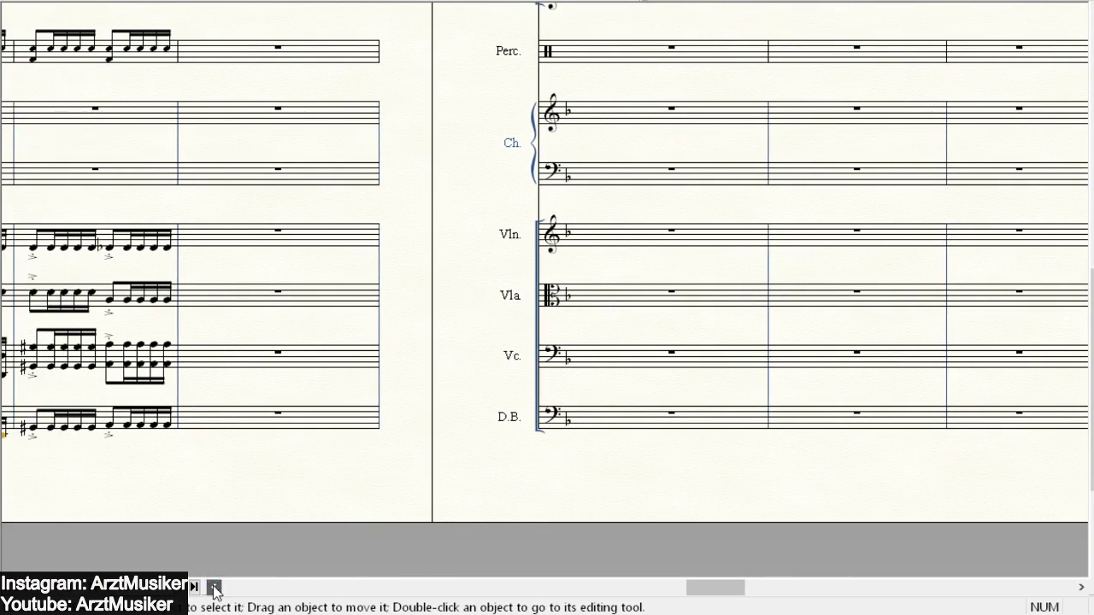
click(213, 587)
click(214, 586)
click(214, 587)
click(214, 587)
click(159, 235)
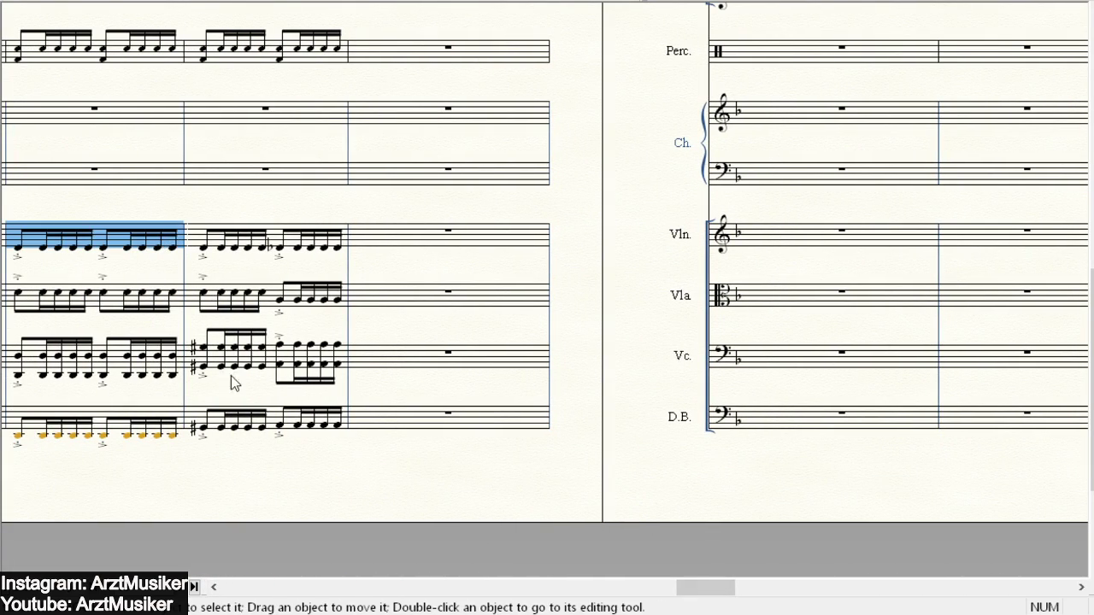
shift+click(269, 423)
key(Escape)
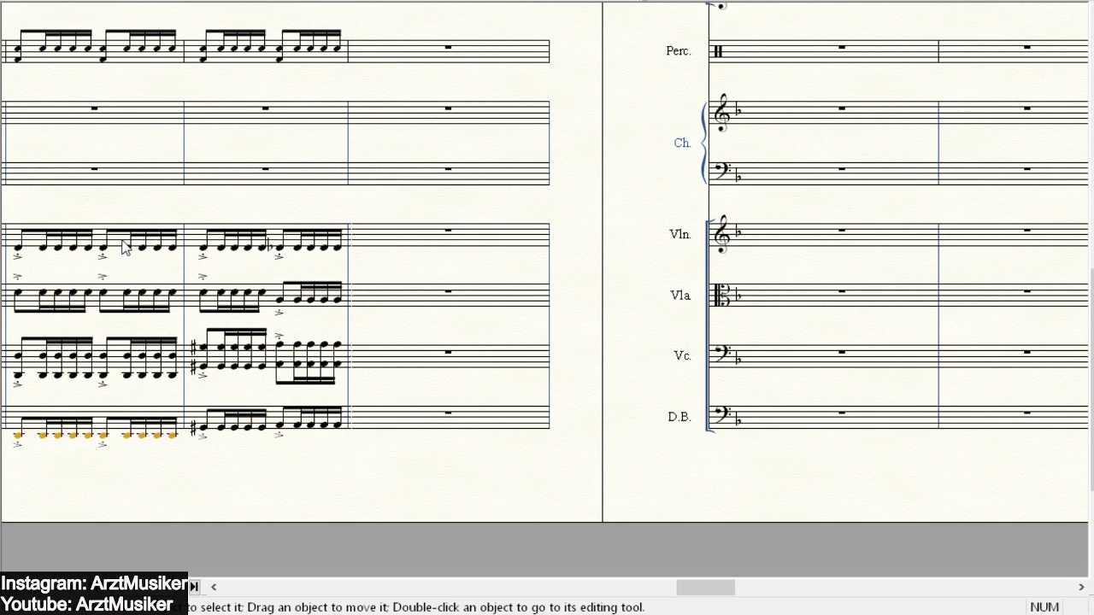
click(126, 247)
shift+click(269, 419)
ctrl+click(453, 242)
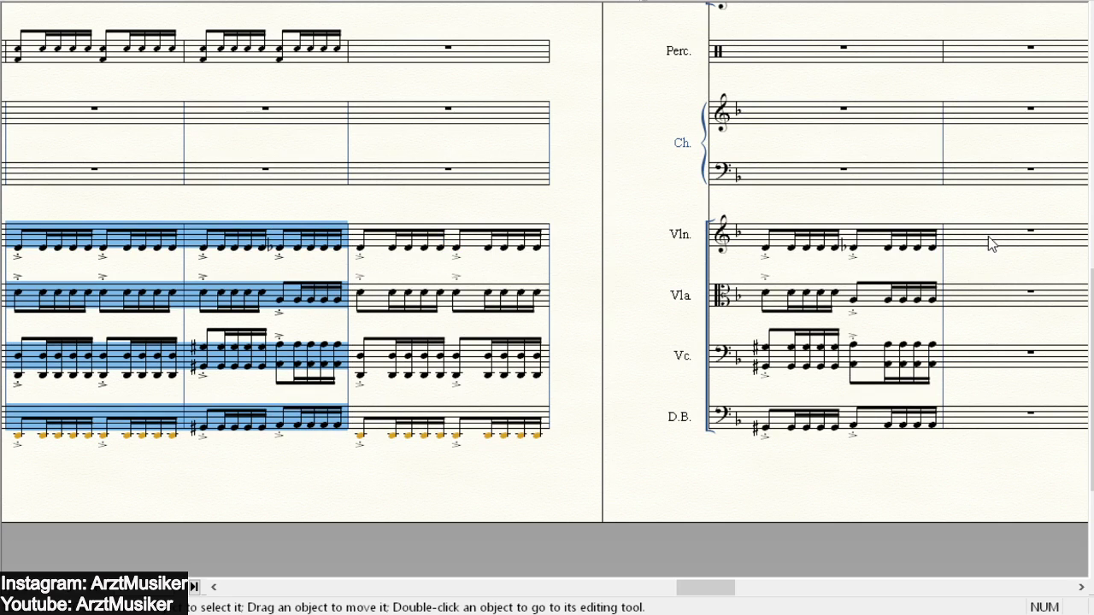
click(1083, 588)
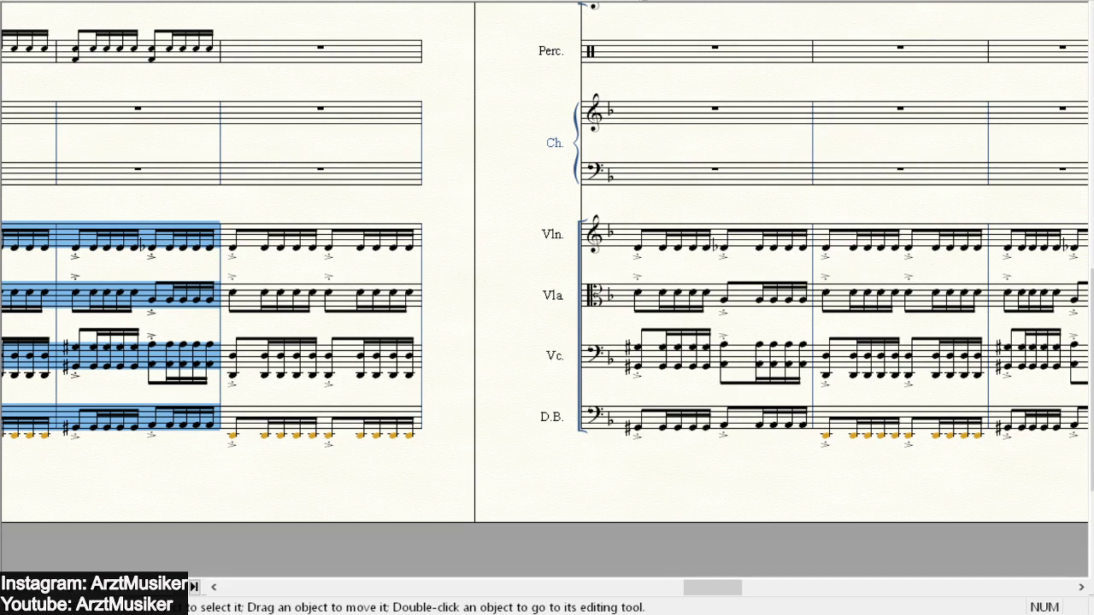
- Copy measures 39 to 40 of the percussion staff into measures 41 to 42 and again into measures 43 to 44
scroll(590, 312, up, 5)
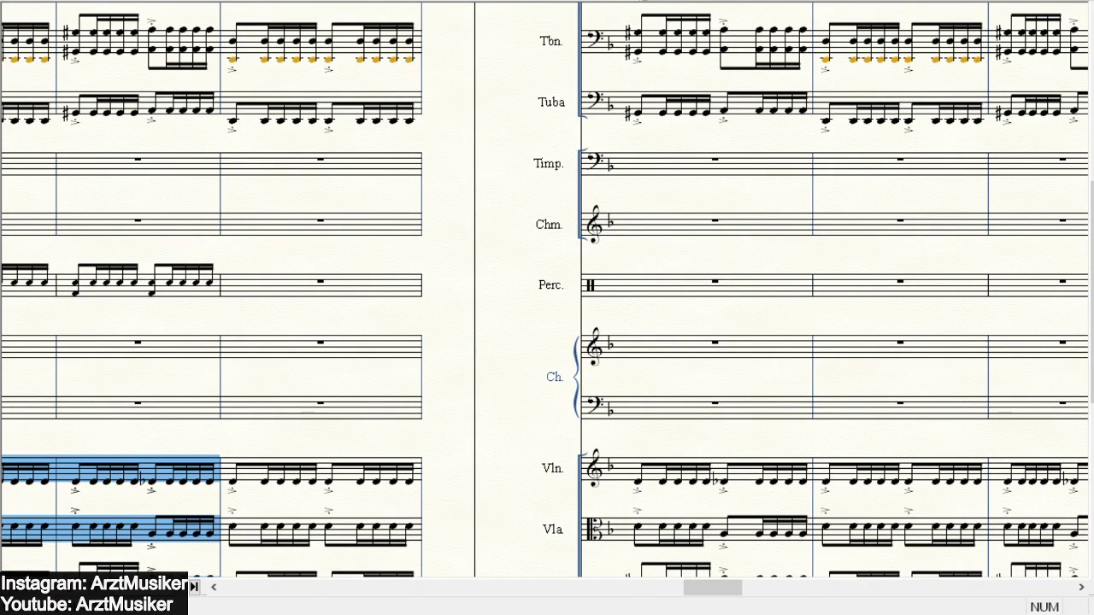
click(212, 587)
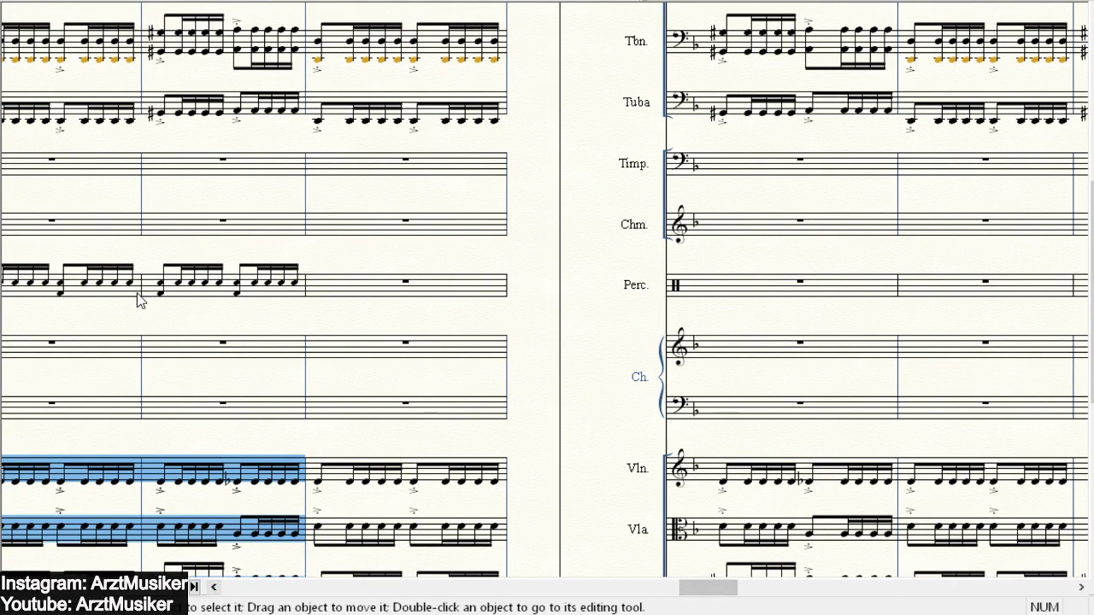
click(108, 289)
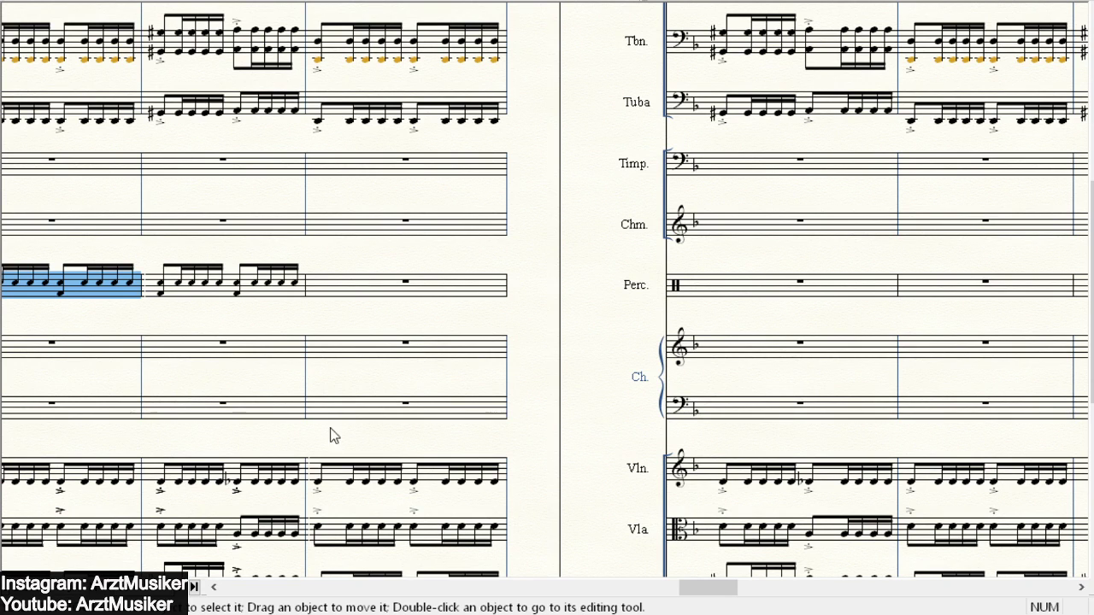
click(262, 270)
click(237, 291)
click(136, 289)
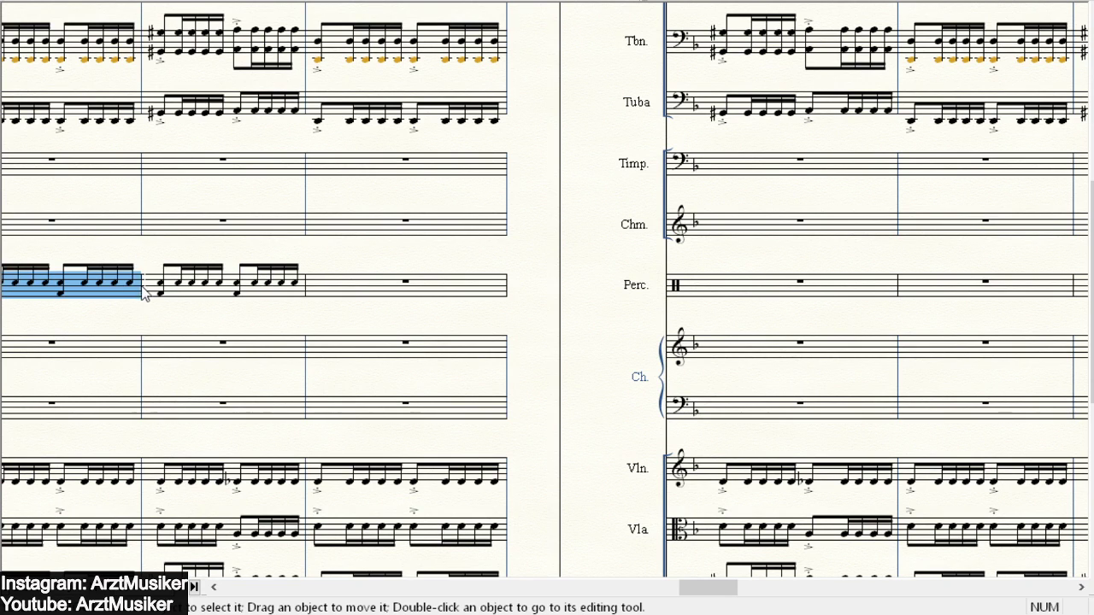
scroll(195, 318, down, 3)
scroll(153, 390, up, 5)
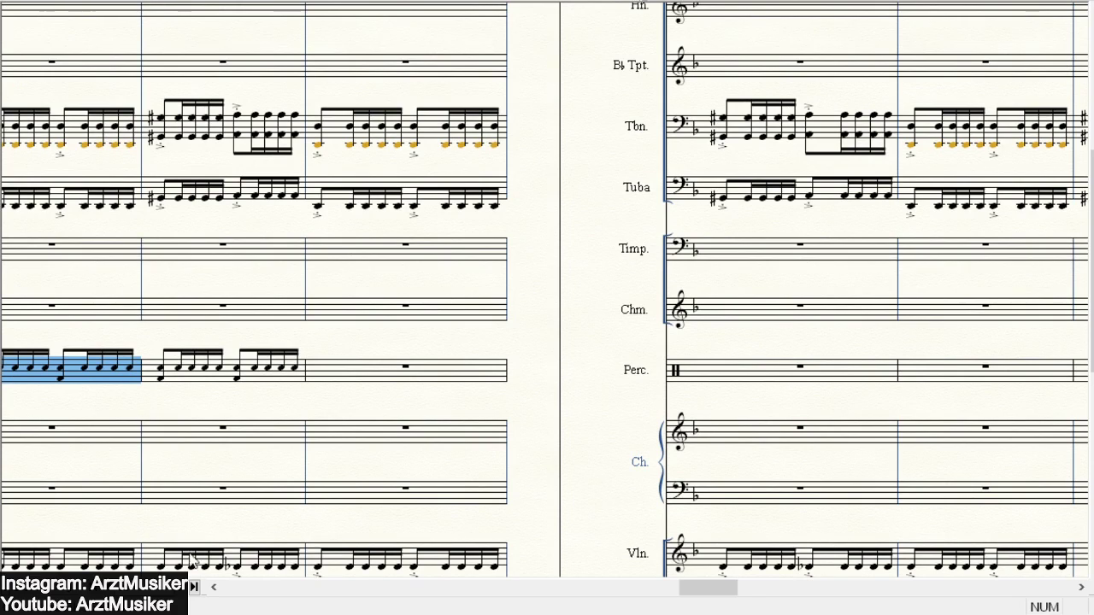
scroll(213, 589, left, 3)
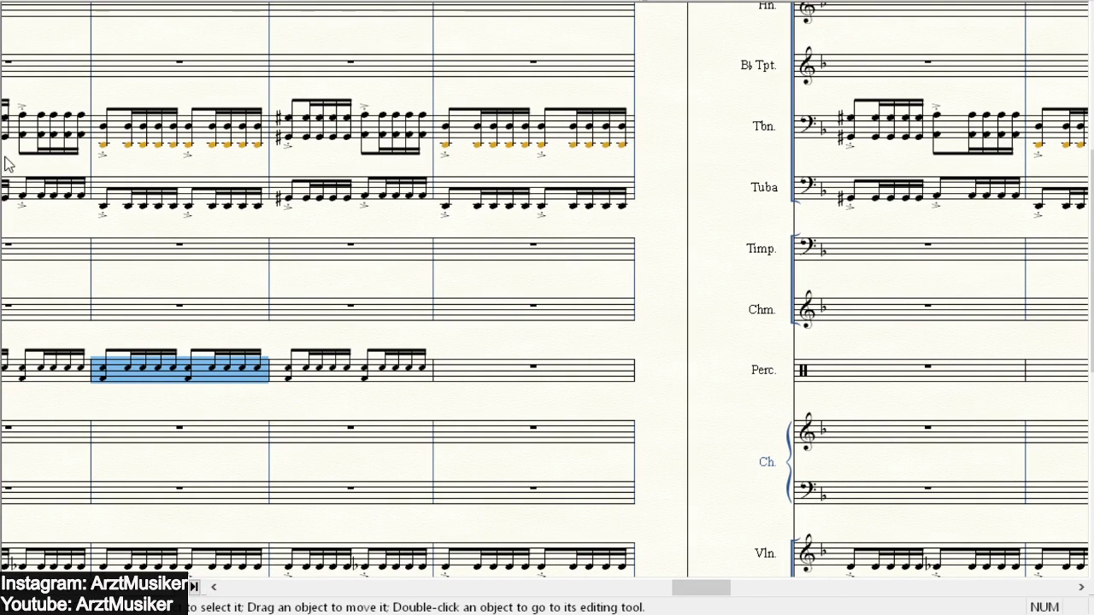
click(213, 587)
click(215, 586)
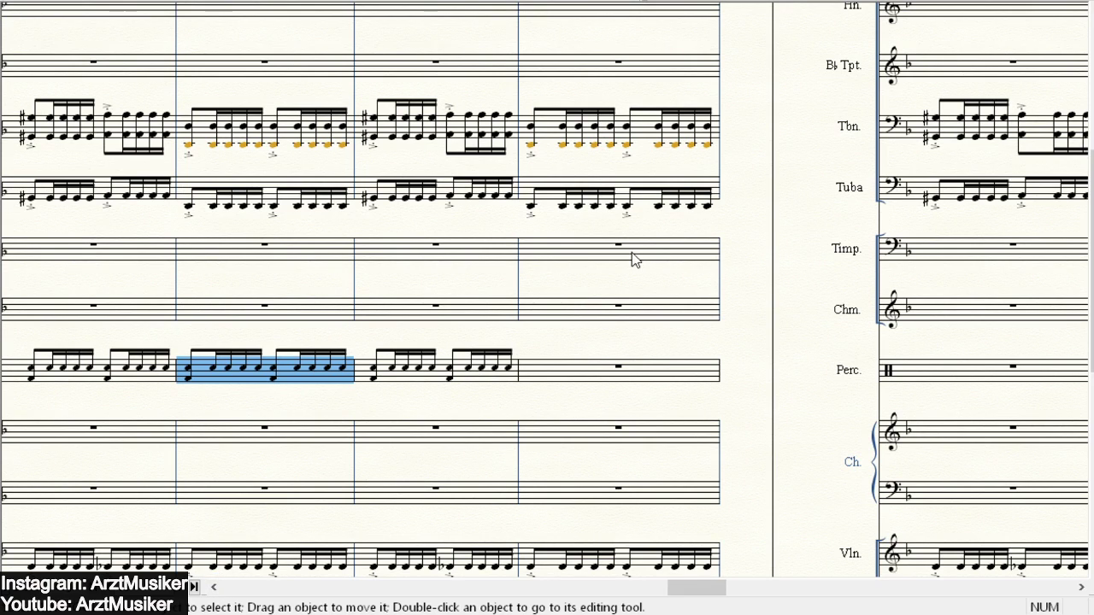
shift+click(462, 376)
ctrl+click(573, 367)
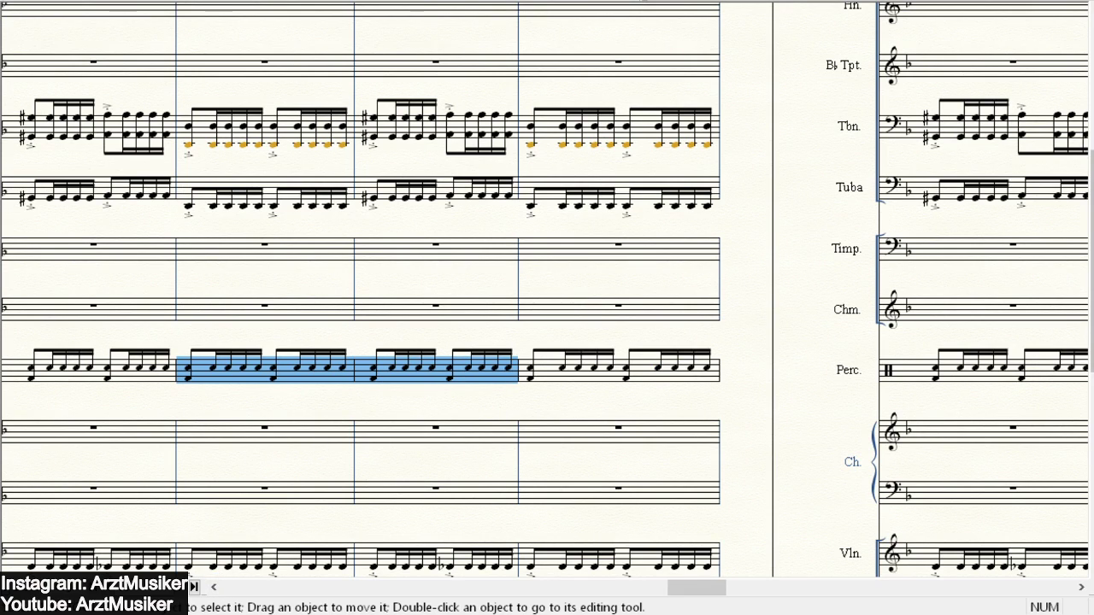
click(1081, 587)
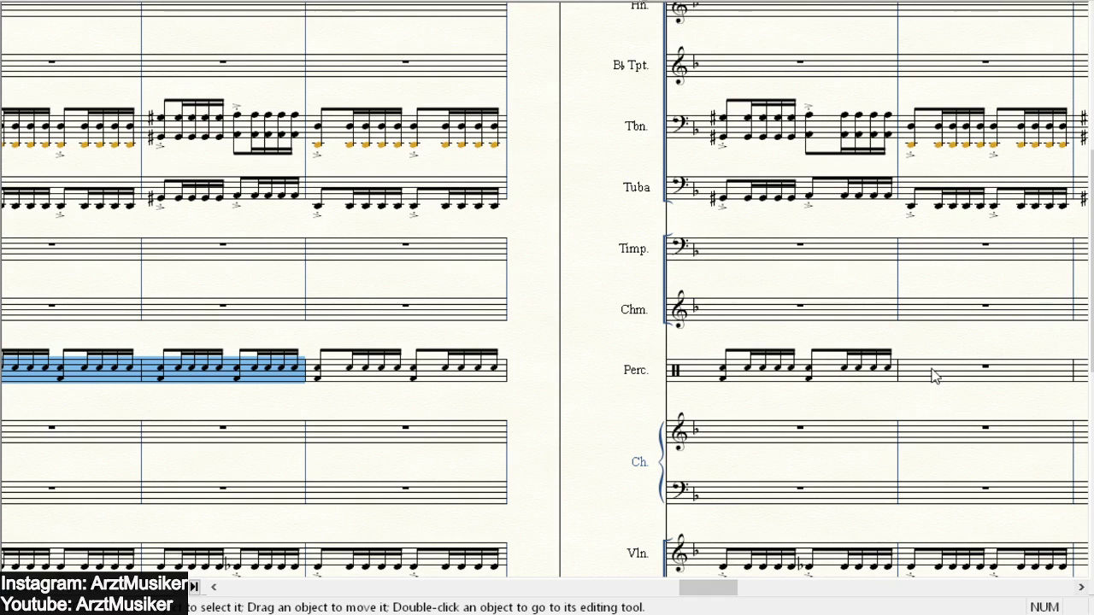
scroll(1048, 380, down, 1)
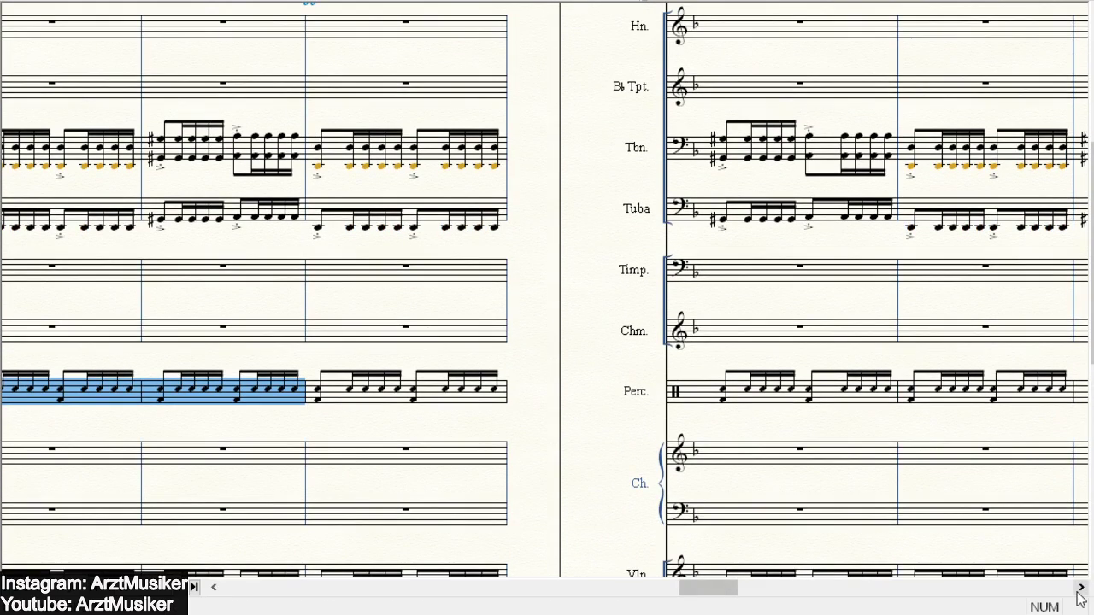
- Examine how the woodwind arpeggios line up with the copied trombone and tuba rhythms in measures 41 to 44
scroll(385, 227, down, 3)
scroll(418, 225, up, 3)
scroll(411, 246, up, 3)
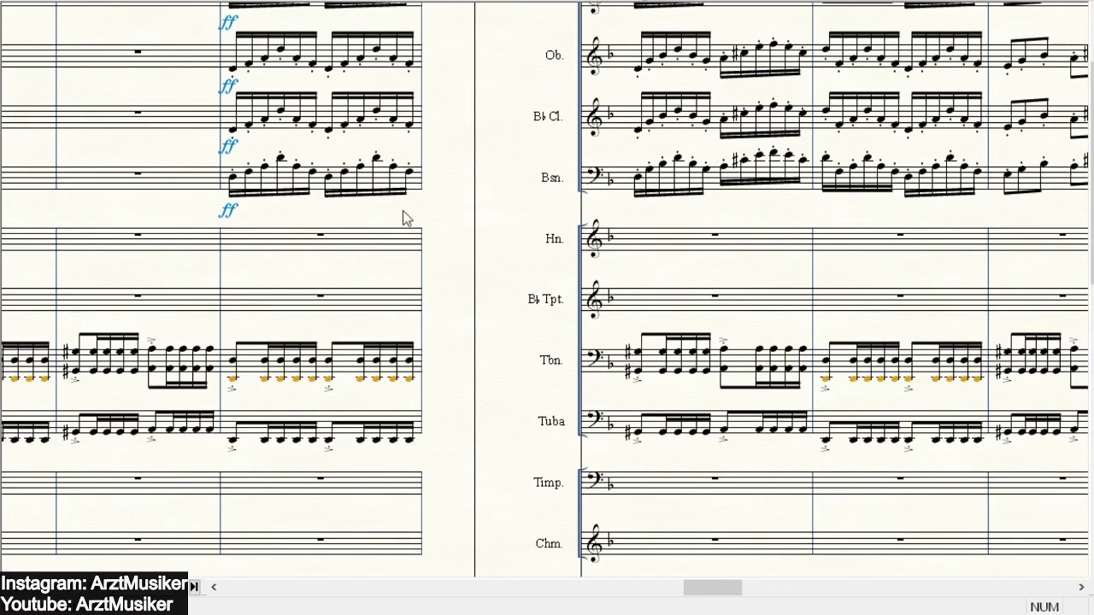
scroll(345, 159, up, 2)
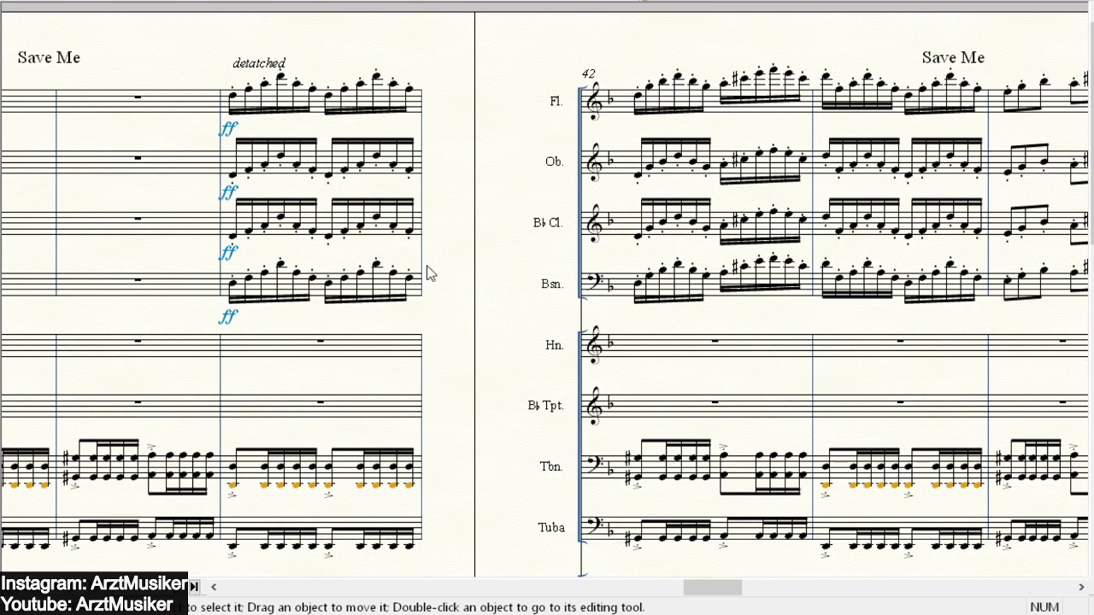
scroll(388, 398, down, 3)
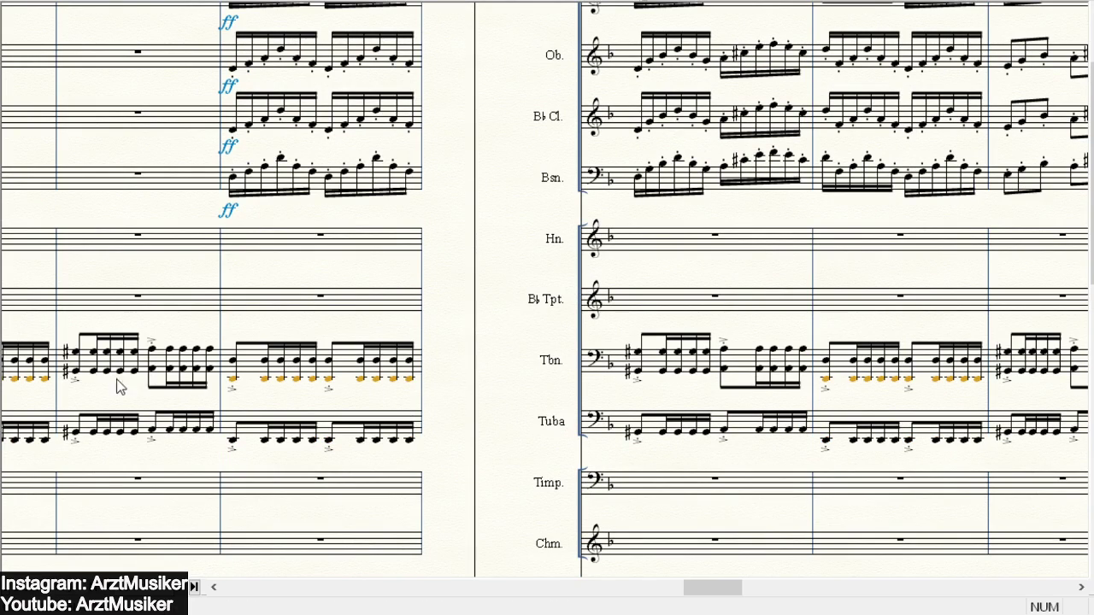
scroll(994, 350, up, 1)
scroll(383, 529, up, 2)
scroll(1033, 412, down, 2)
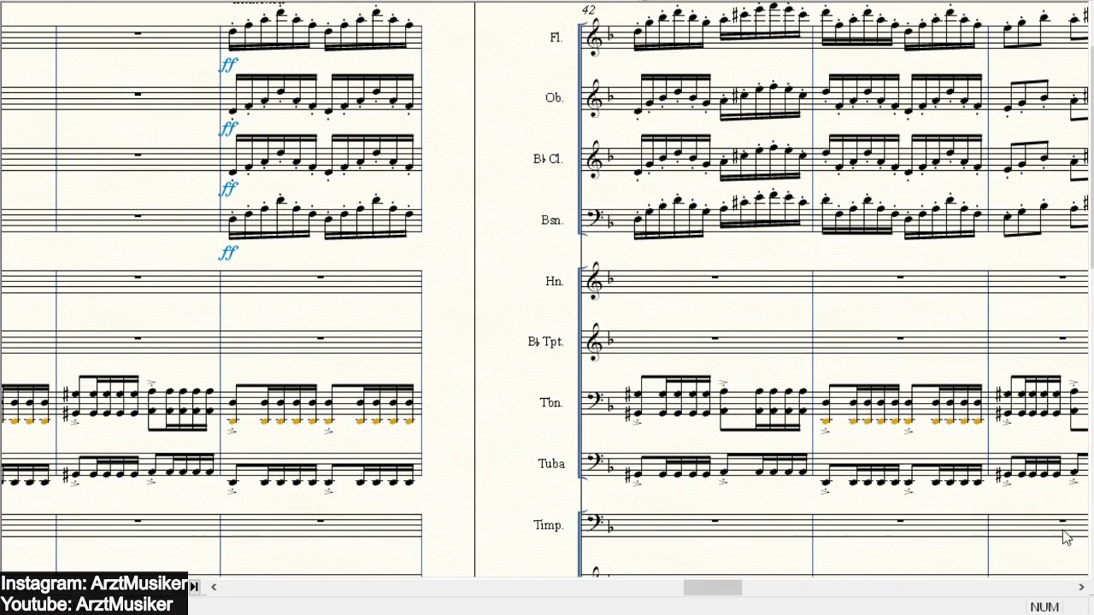
- Play back the woodwind arpeggios with the full accompaniment through measure 44 and return to measures 41 and 42
click(1081, 588)
click(1081, 588)
scroll(456, 185, up, 2)
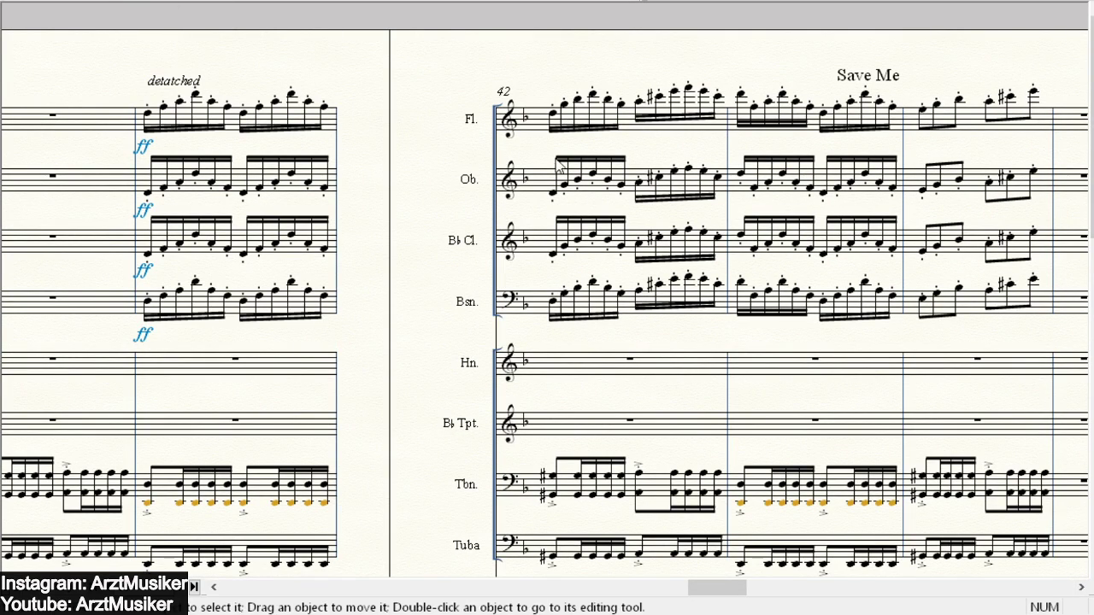
key(space)
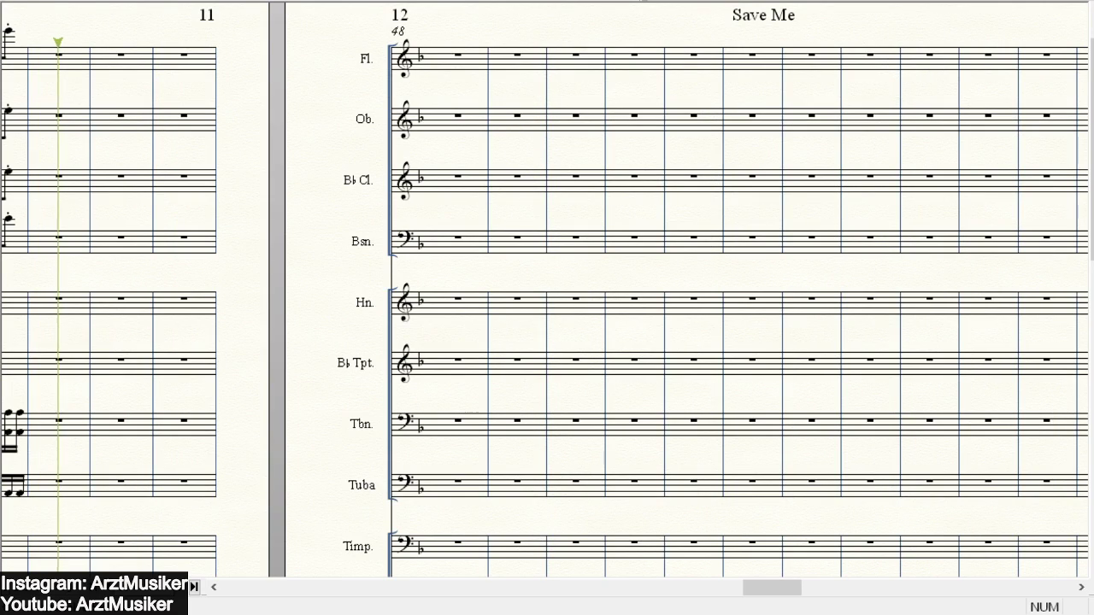
click(215, 587)
drag(215, 587, 216, 586)
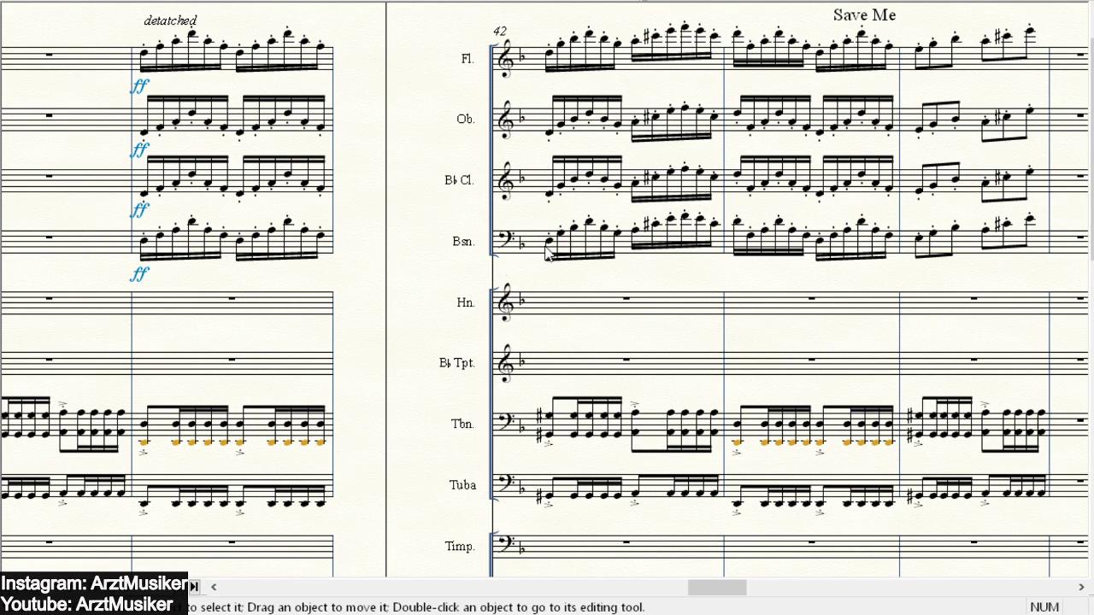
scroll(559, 241, down, 1)
scroll(562, 253, up, 2)
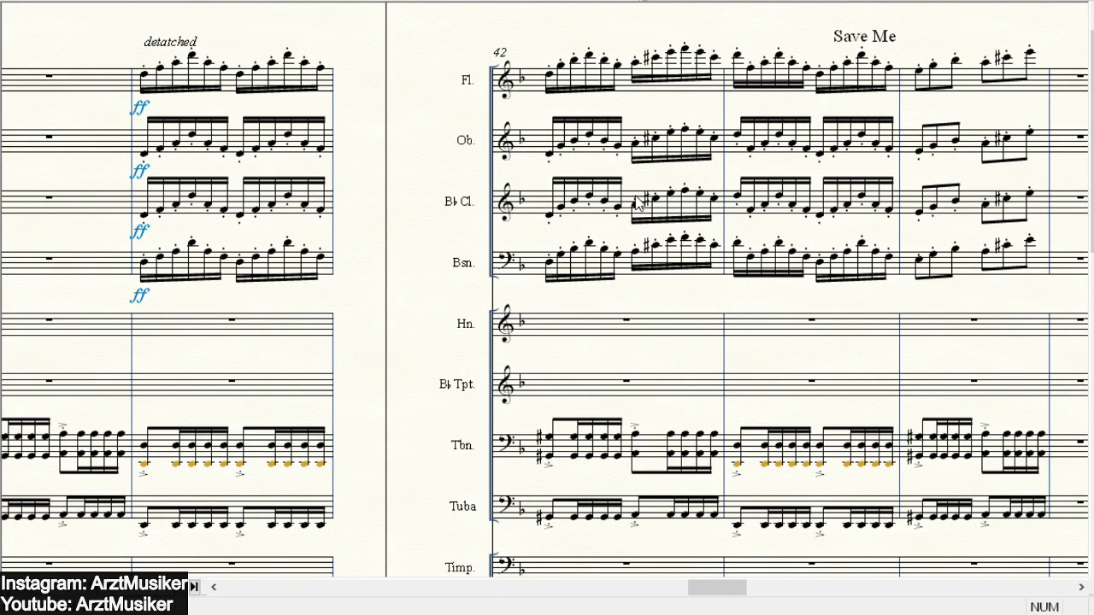
- Add mf dynamics below the trombone and tuba staves at the start of measure 41
scroll(294, 359, down, 3)
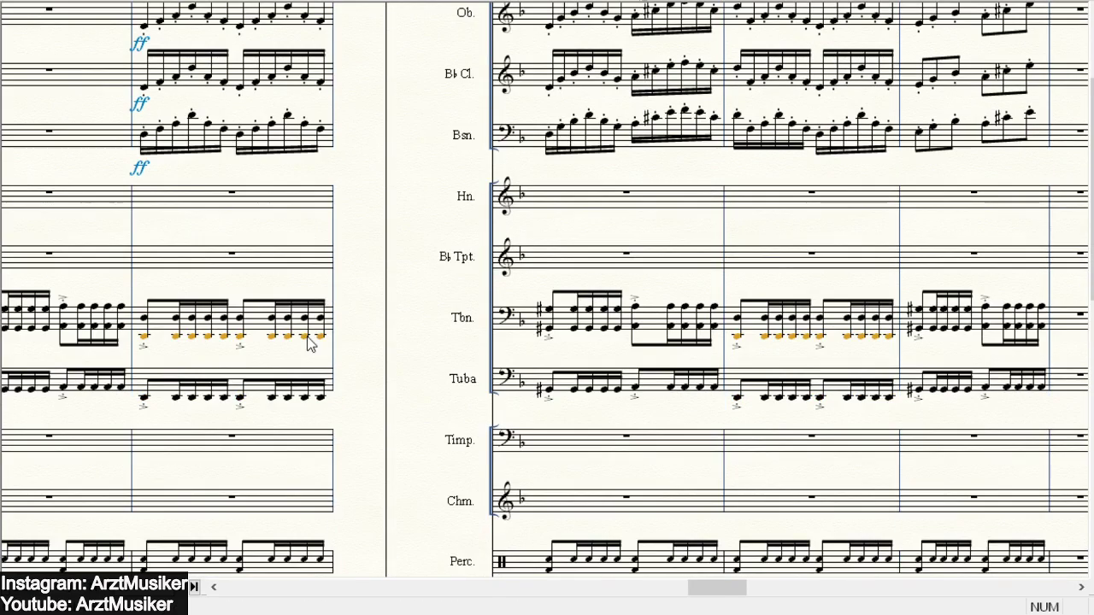
scroll(613, 283, down, 4)
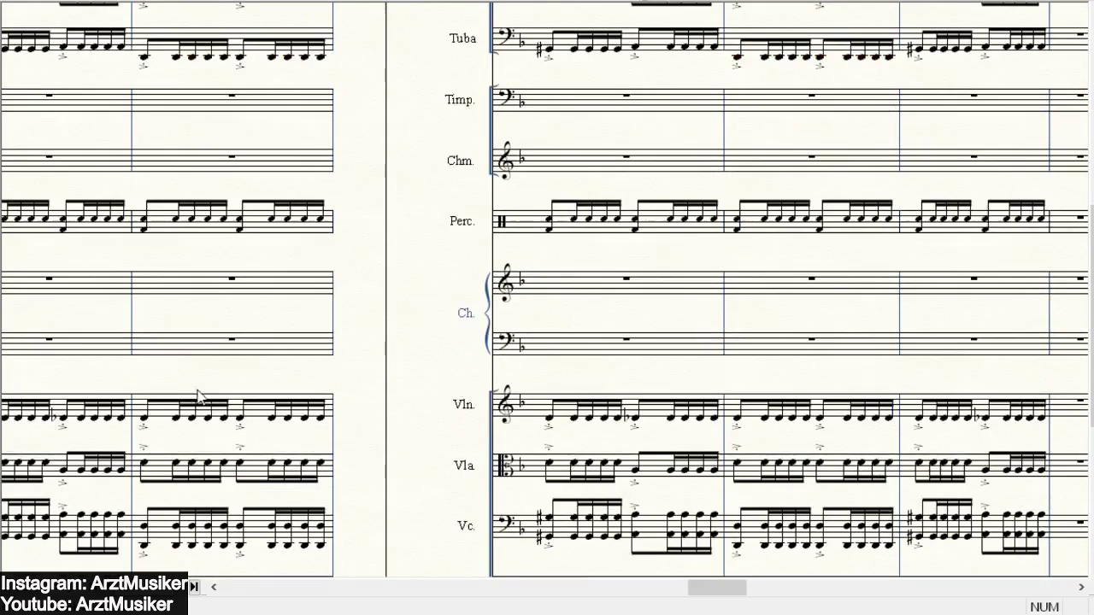
scroll(785, 331, up, 2)
scroll(784, 331, up, 2)
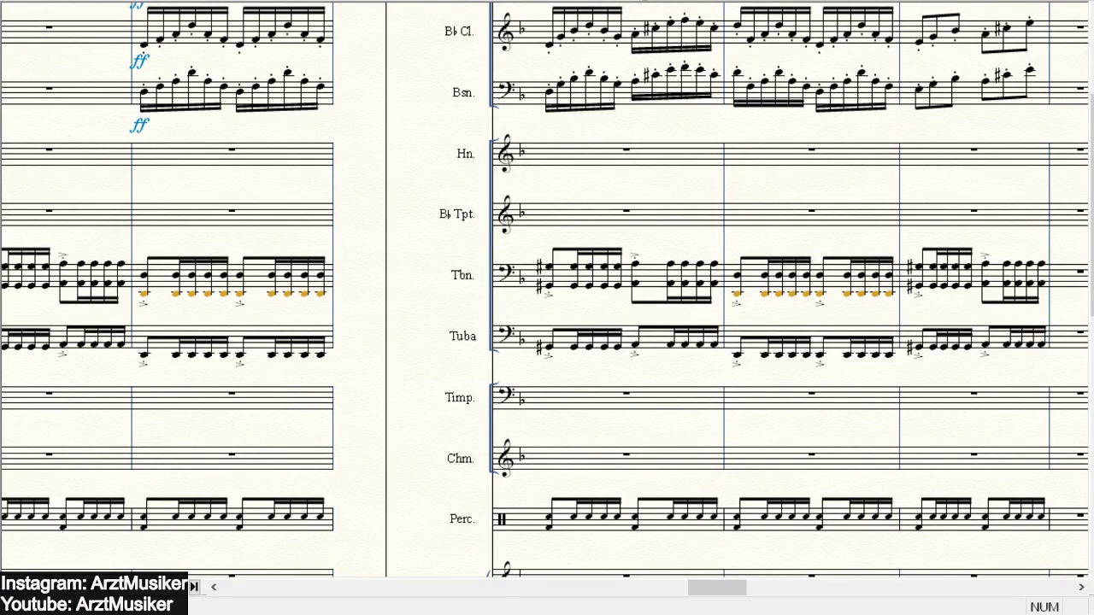
click(214, 587)
click(213, 587)
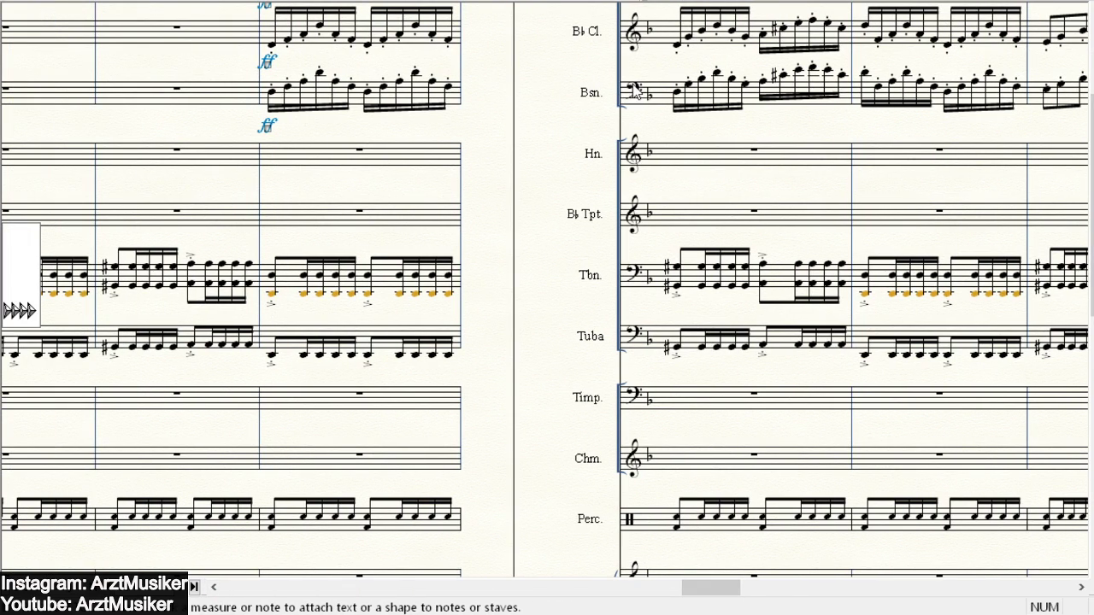
double_click(731, 47)
double_click(274, 354)
scroll(371, 270, down, 3)
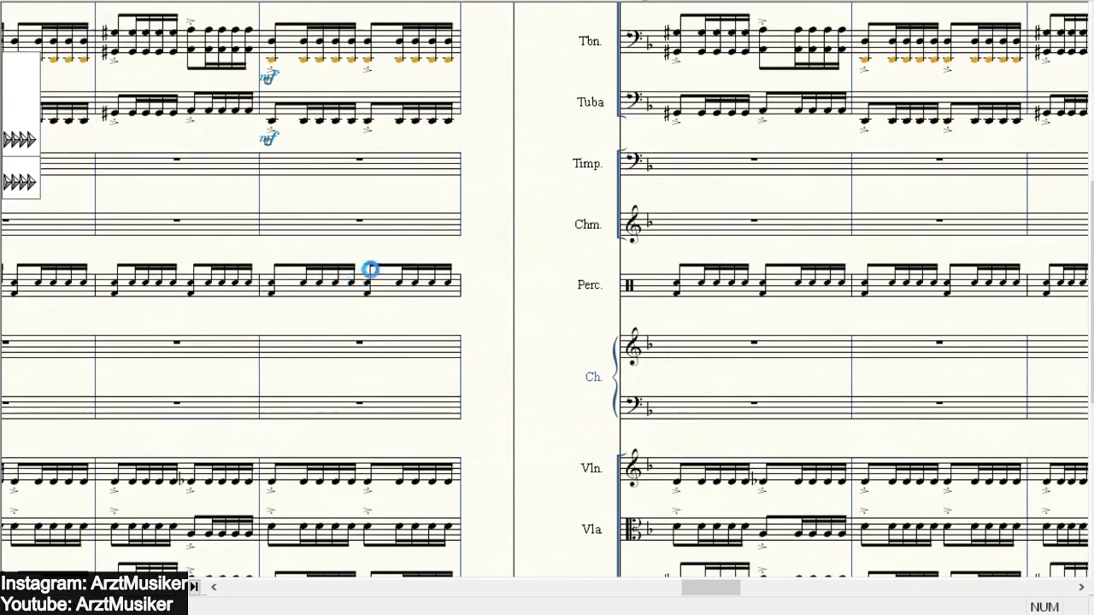
- Add mf dynamics below the violin, viola, cello and double bass staves at the start of measure 41
scroll(317, 290, down, 2)
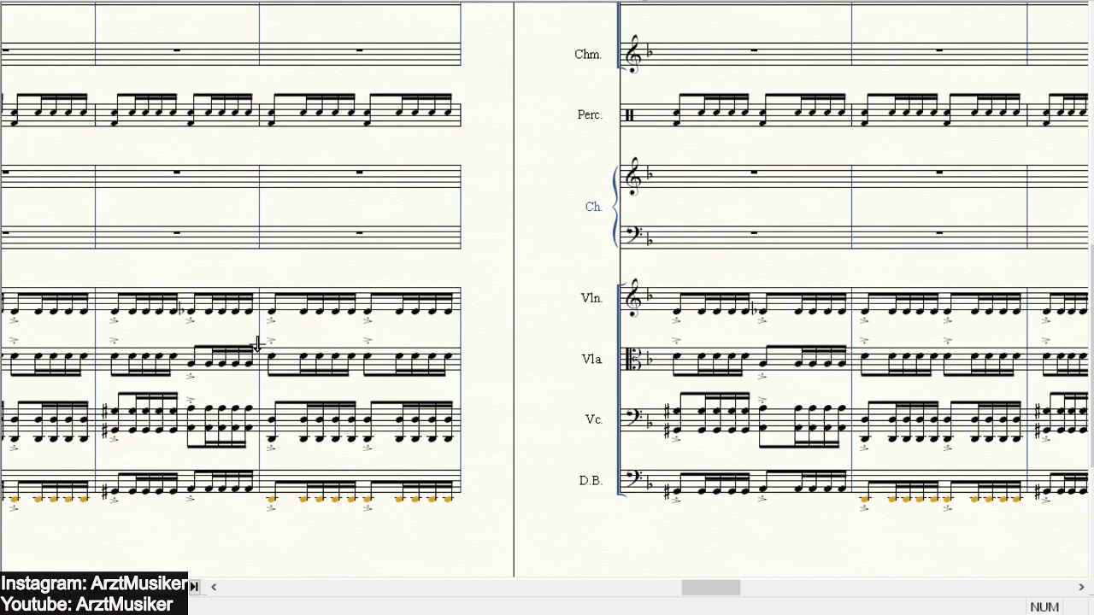
click(318, 323)
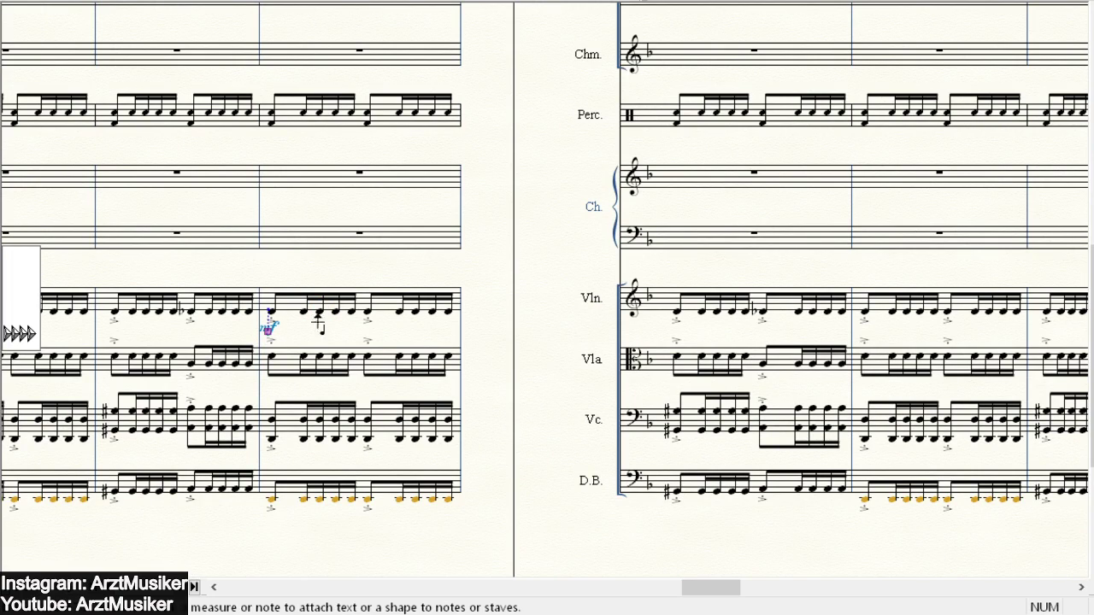
click(424, 282)
text(mf)
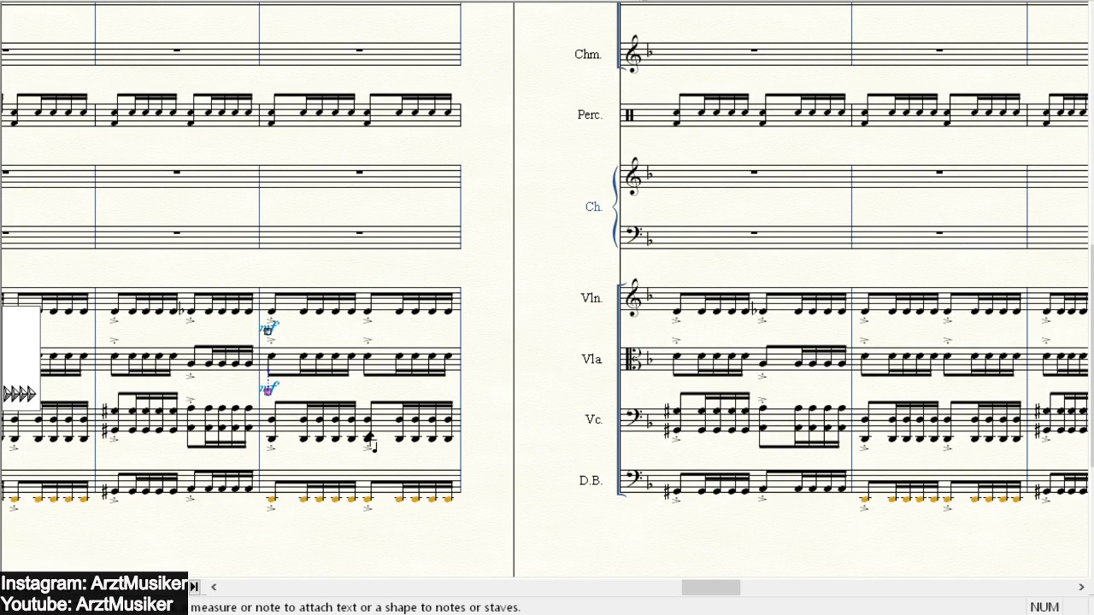
click(267, 425)
key(ctrl+v)
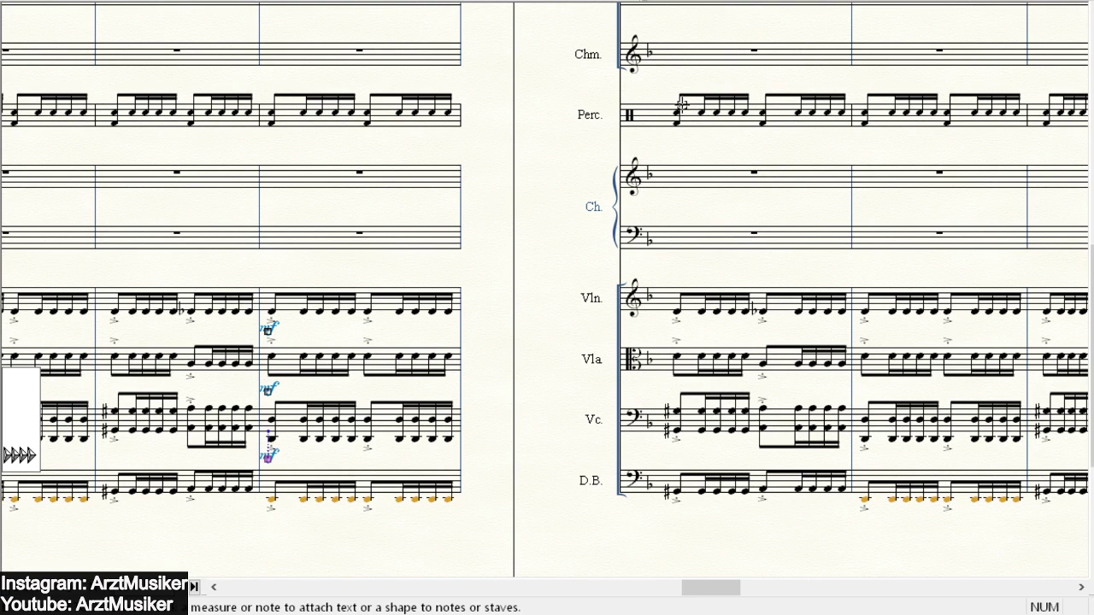
click(271, 498)
key(ctrl+v)
- Draw decrescendo hairpins below the tuba and trombone staves in measure 40, leading into the mf markings
scroll(367, 105, up, 3)
scroll(368, 105, up, 5)
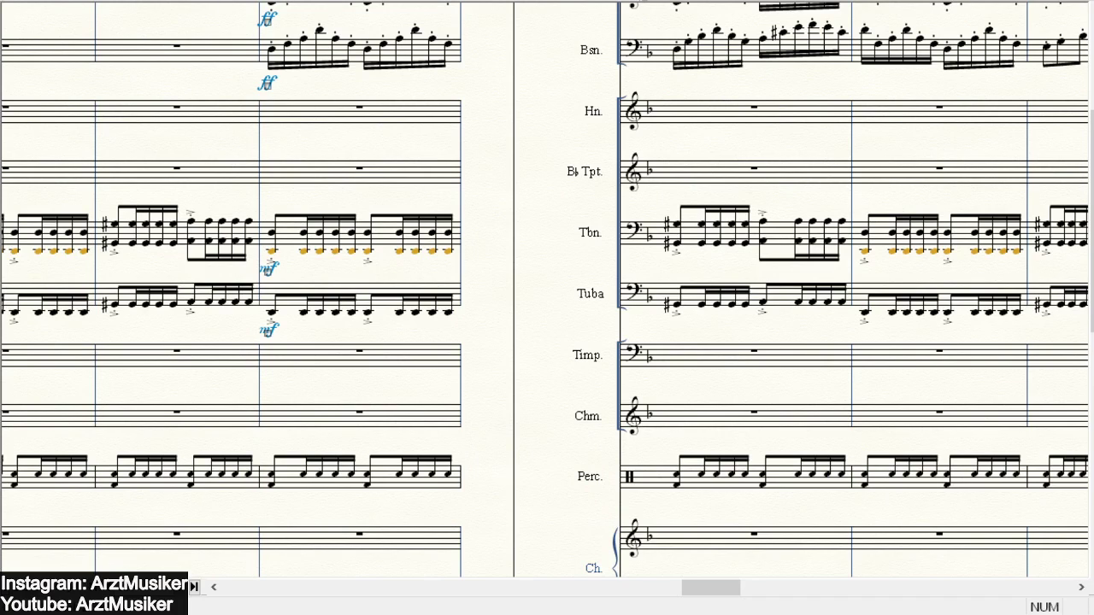
click(325, 1)
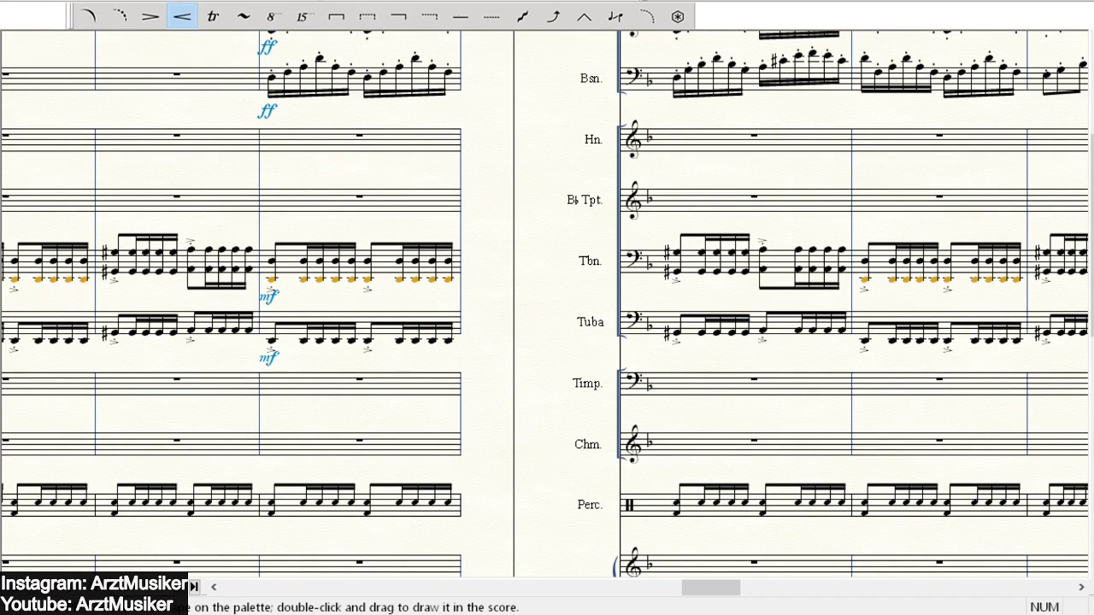
click(154, 24)
mouse_move(120, 294)
mouse_down()
mouse_move(257, 290)
mouse_move(185, 360)
mouse_up()
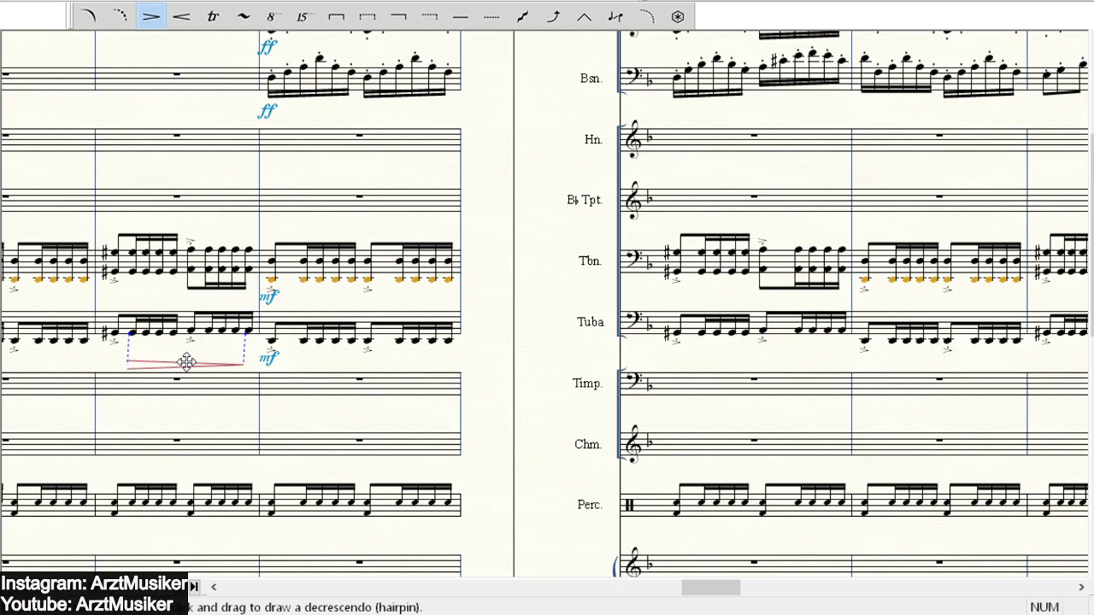
mouse_move(132, 289)
mouse_down()
mouse_move(249, 301)
mouse_move(190, 298)
mouse_up()
- Draw decrescendo hairpins across measure 40 below the violin, viola, cello and double bass staves
scroll(322, 239, down, 2)
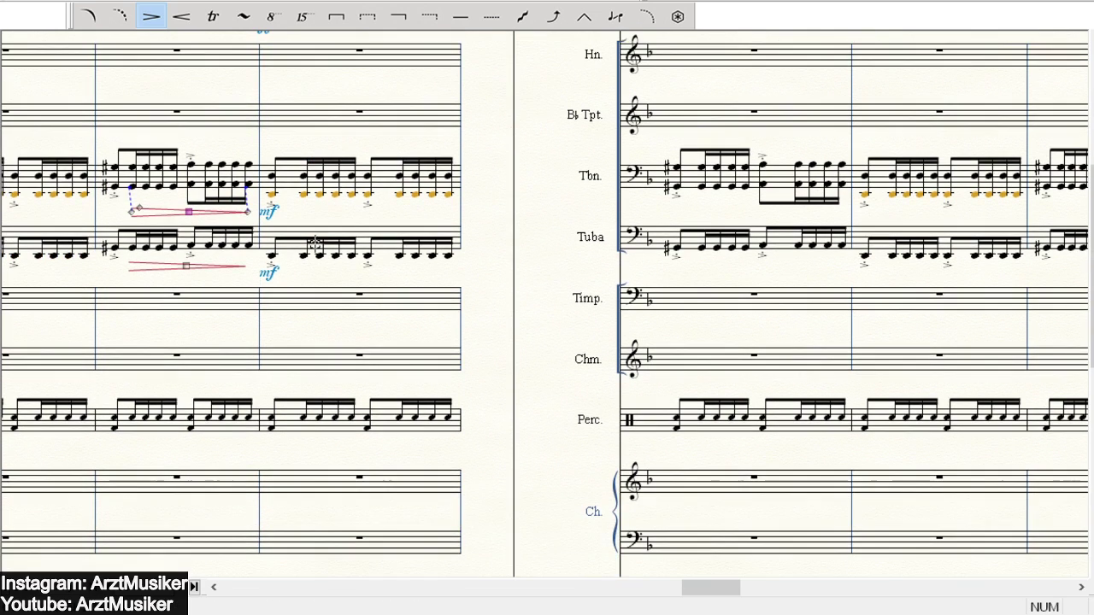
scroll(226, 317, down, 2)
scroll(224, 295, down, 2)
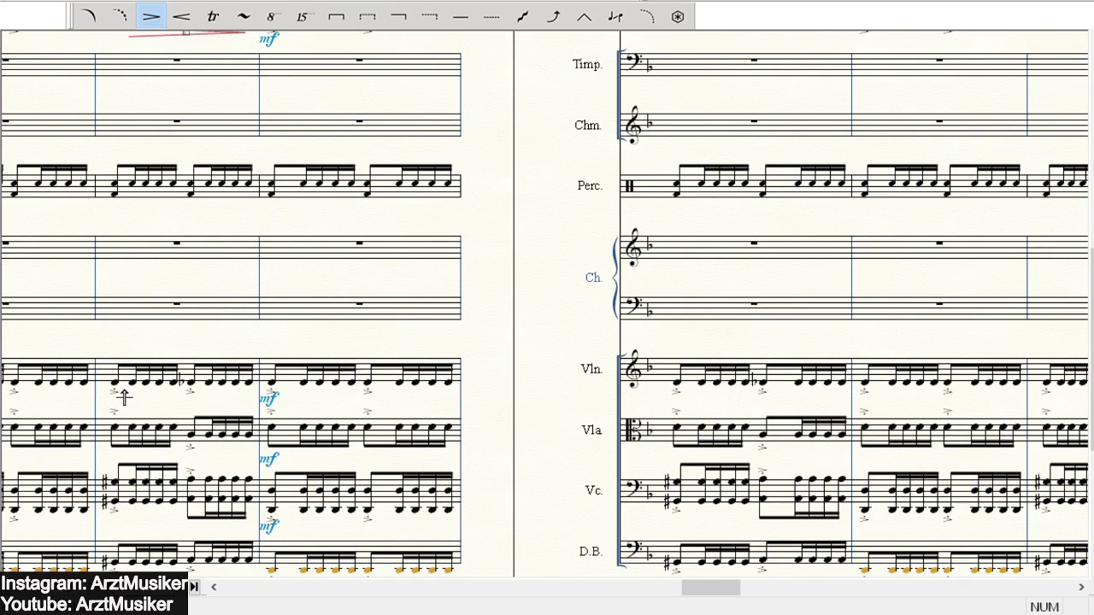
drag(115, 394, 259, 398)
drag(184, 394, 180, 403)
drag(112, 459, 259, 461)
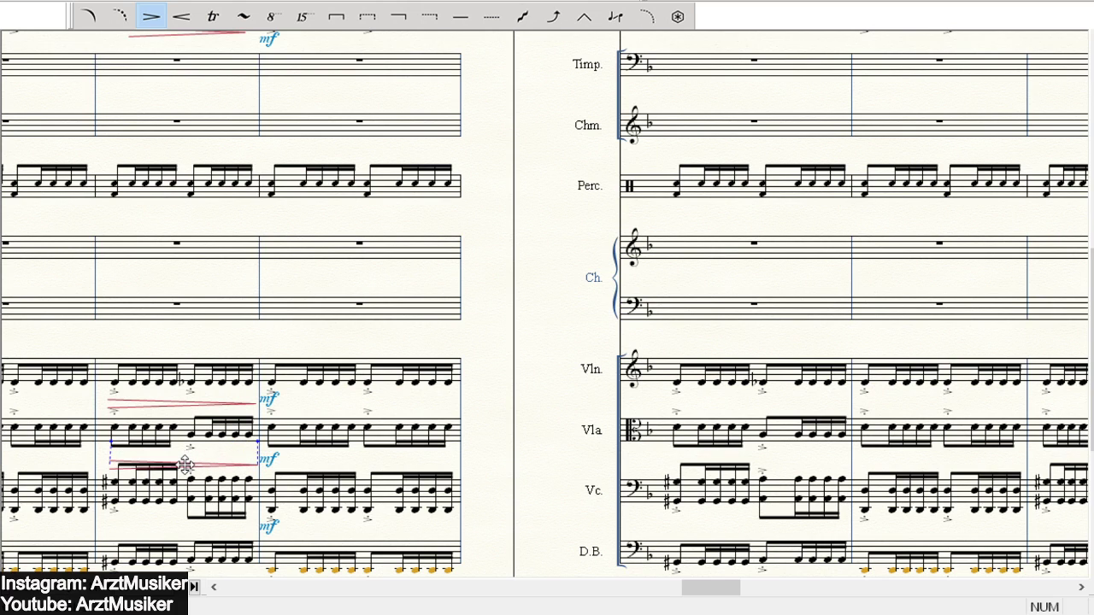
scroll(145, 436, down, 2)
drag(113, 411, 259, 412)
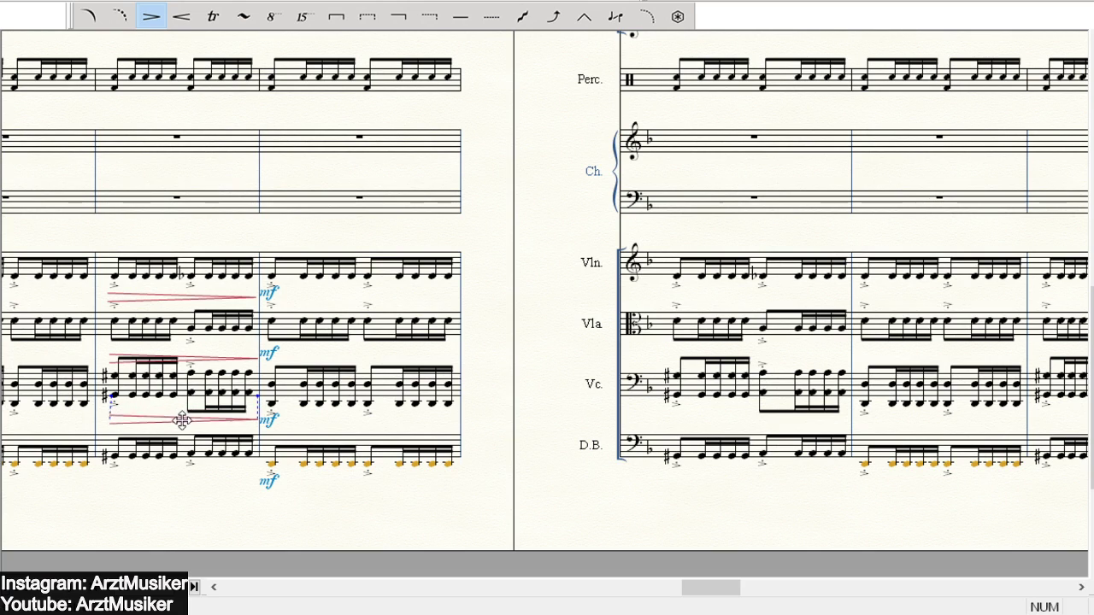
scroll(196, 430, down, 2)
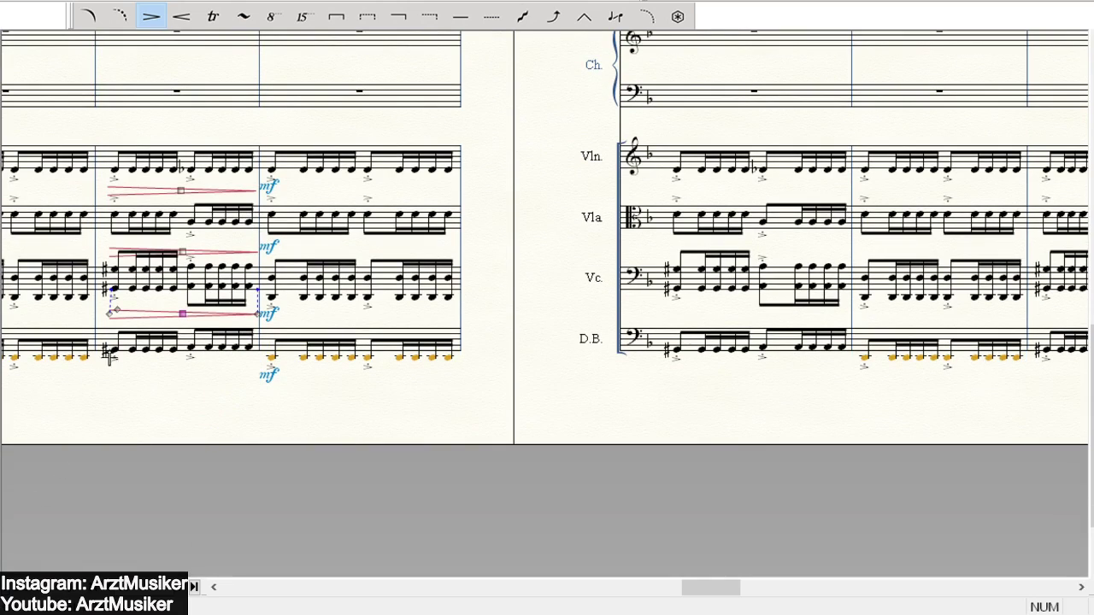
key(Escape)
drag(114, 377, 251, 380)
key(Escape)
- Examine all the instrument parts from measure 42 onward, from the woodwinds down to the strings
scroll(654, 198, up, 10)
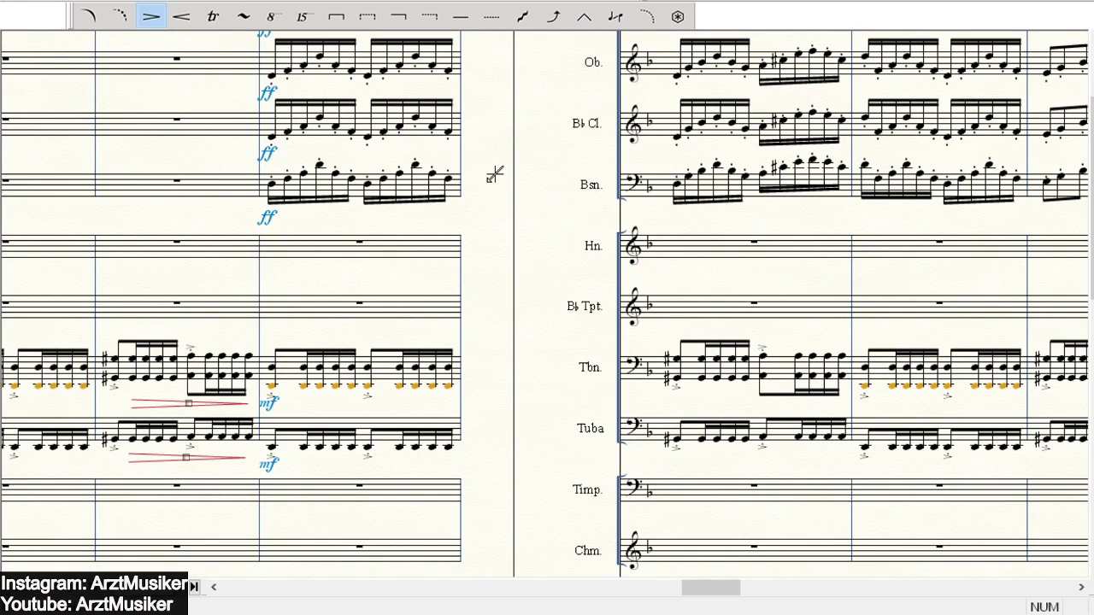
scroll(620, 115, up, 1)
scroll(586, 191, up, 1)
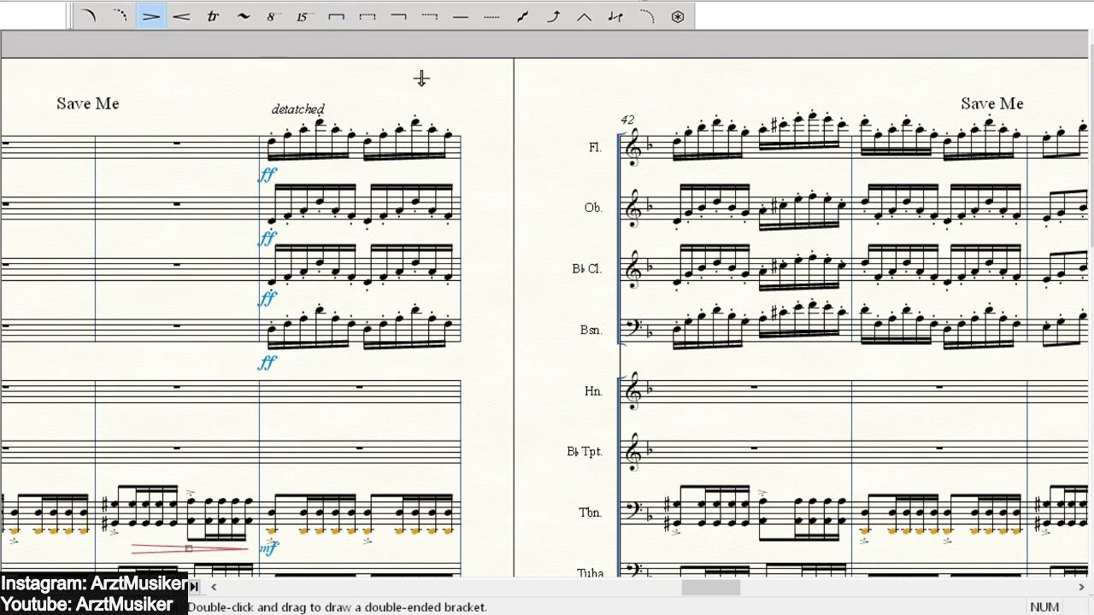
click(1081, 587)
scroll(721, 235, down, 2)
scroll(721, 235, up, 2)
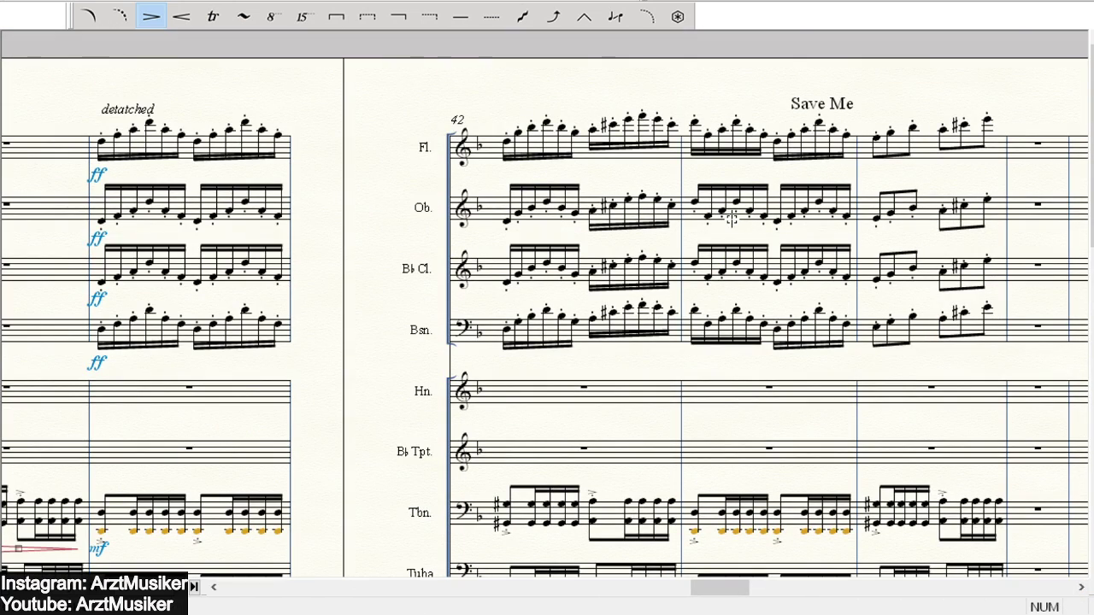
scroll(906, 203, down, 4)
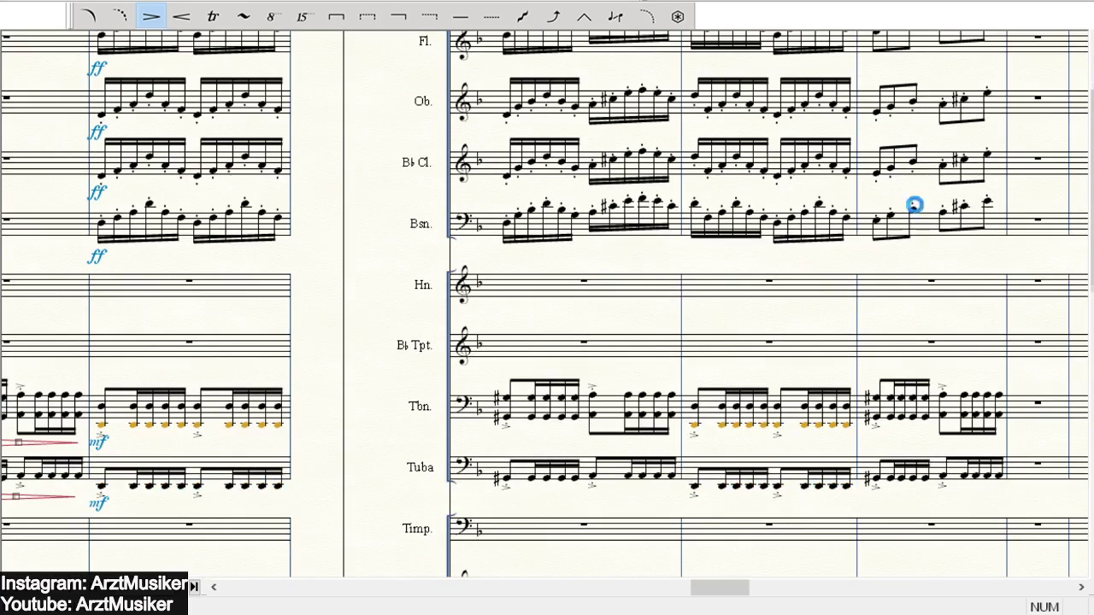
scroll(1089, 425, down, 8)
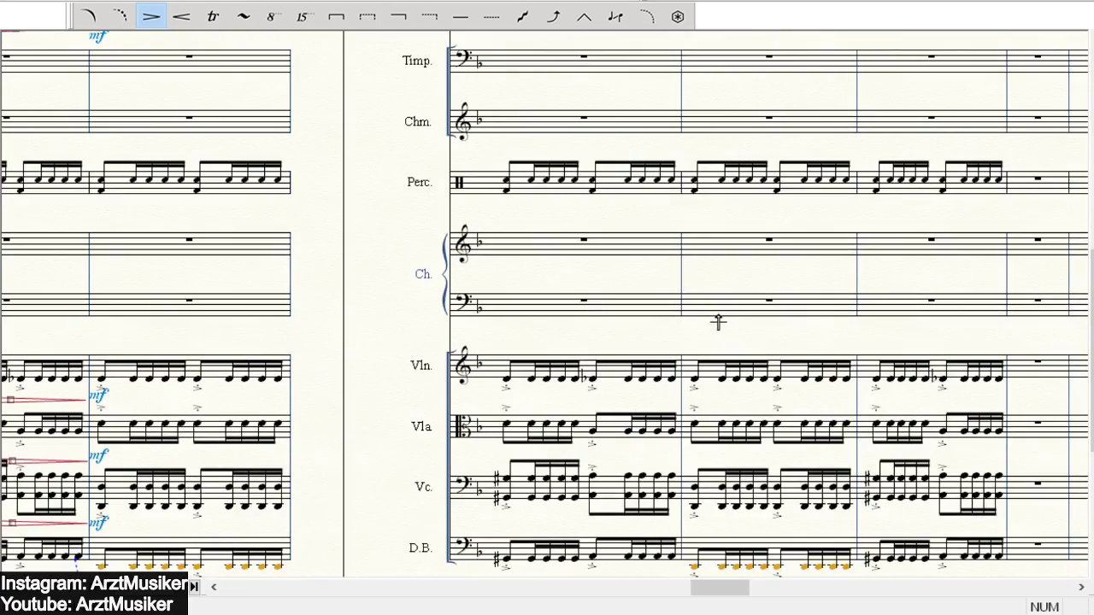
scroll(379, 166, up, 12)
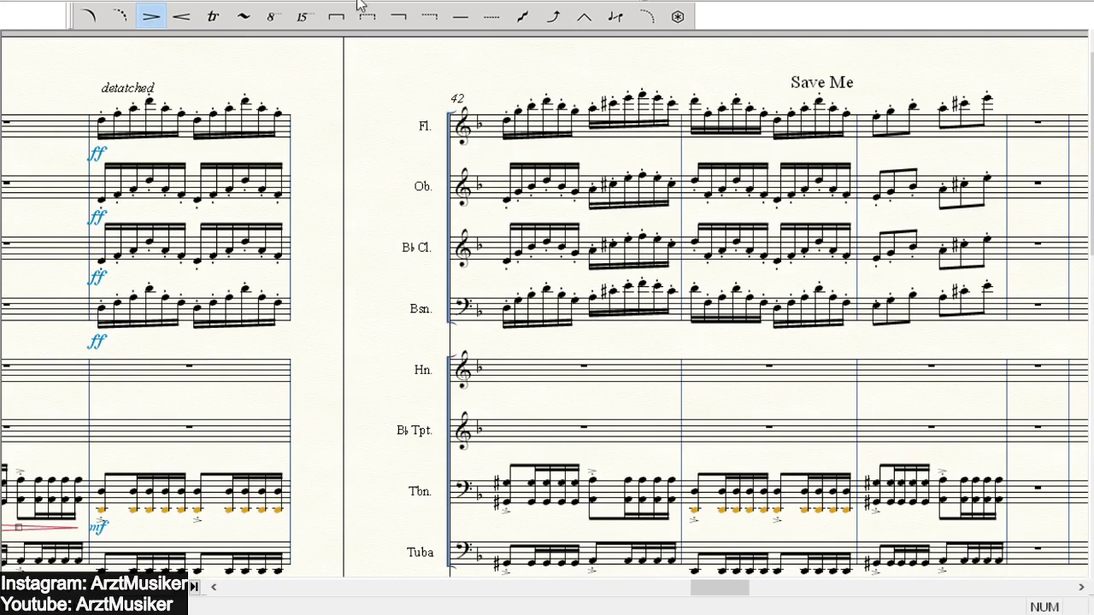
- Play back the passage around measures 41 and 42 to check the balance of the dynamics
click(215, 586)
click(146, 527)
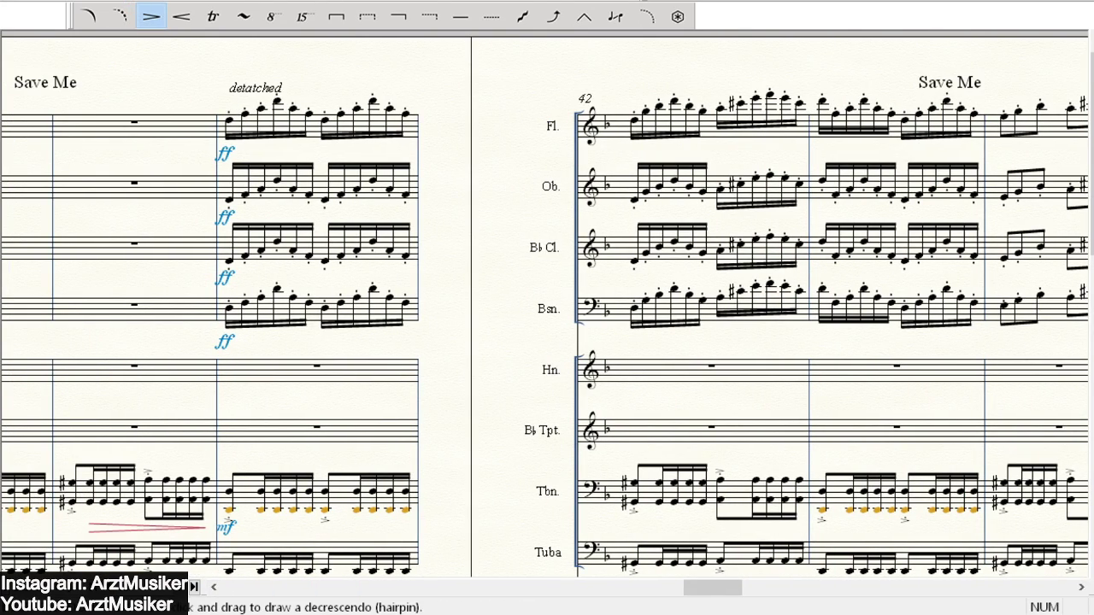
key(space)
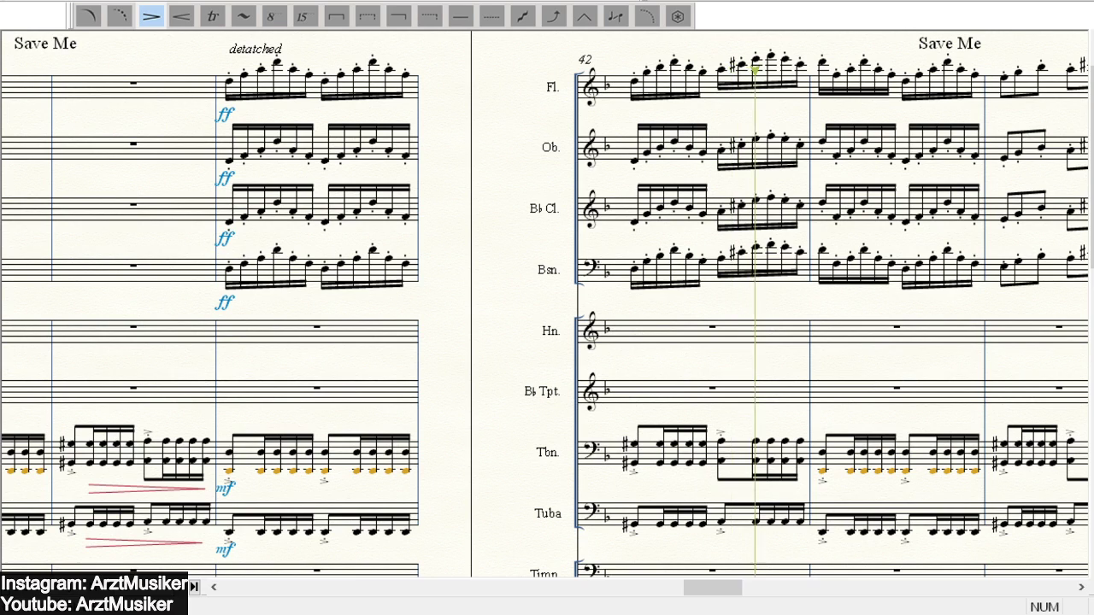
key(space)
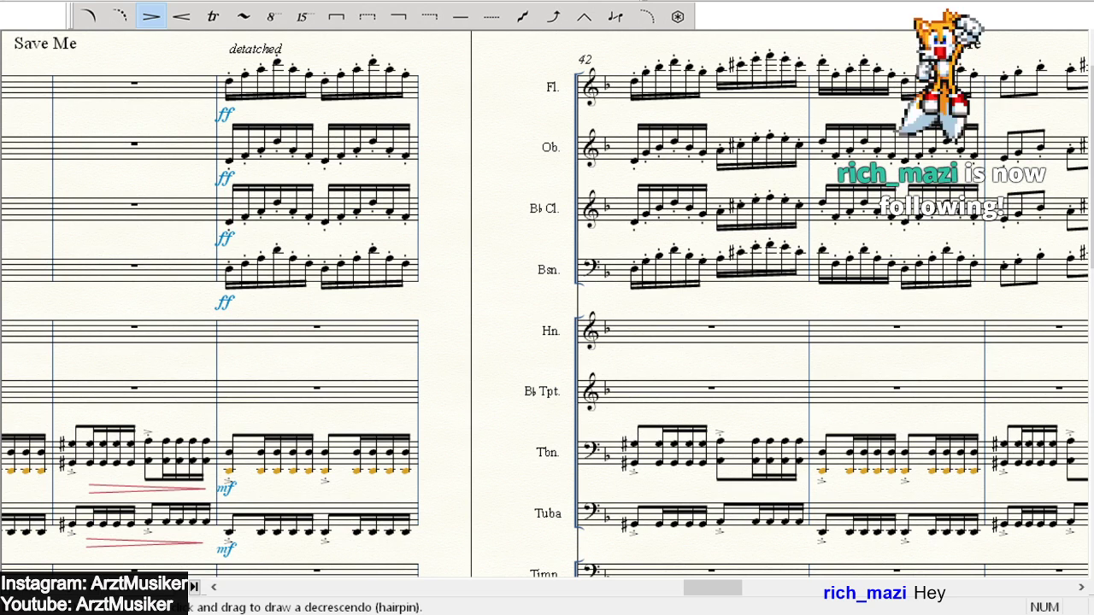
scroll(584, 363, down, 2)
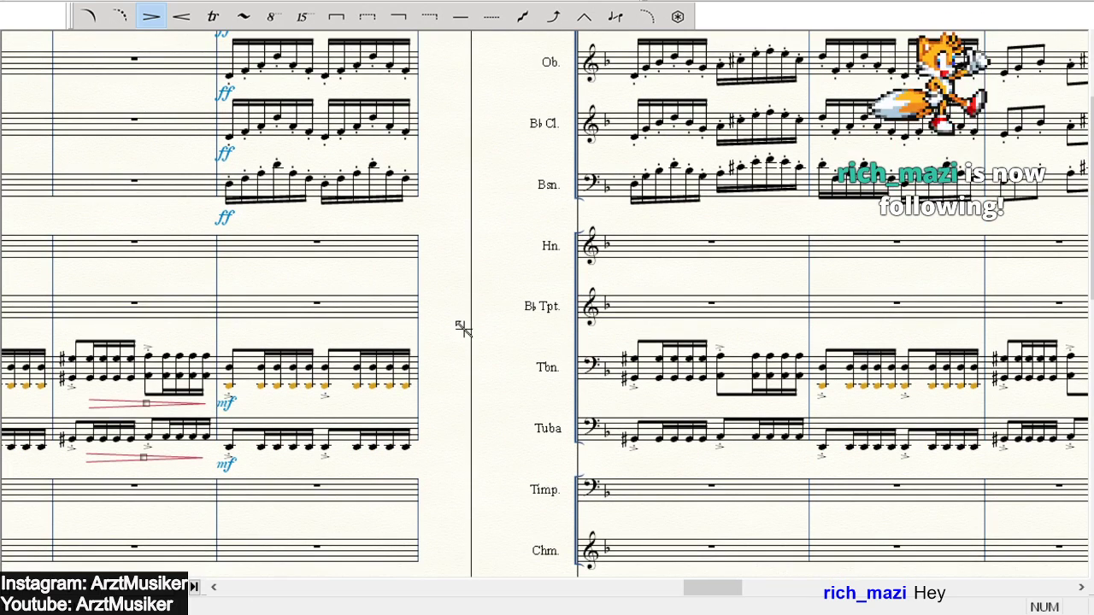
scroll(459, 324, up, 3)
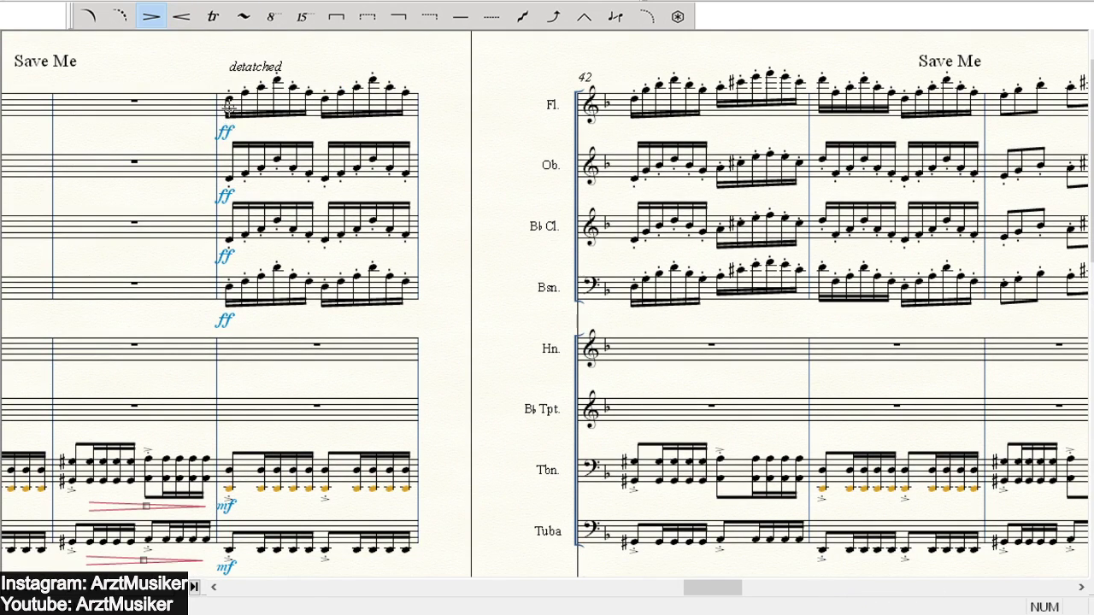
- Duplicate the flute, oboe, clarinet and bassoon notes of measures 41 through 44 into a second layer
scroll(322, 104, down, 2)
click(479, 2)
scroll(518, 166, up, 3)
click(276, 111)
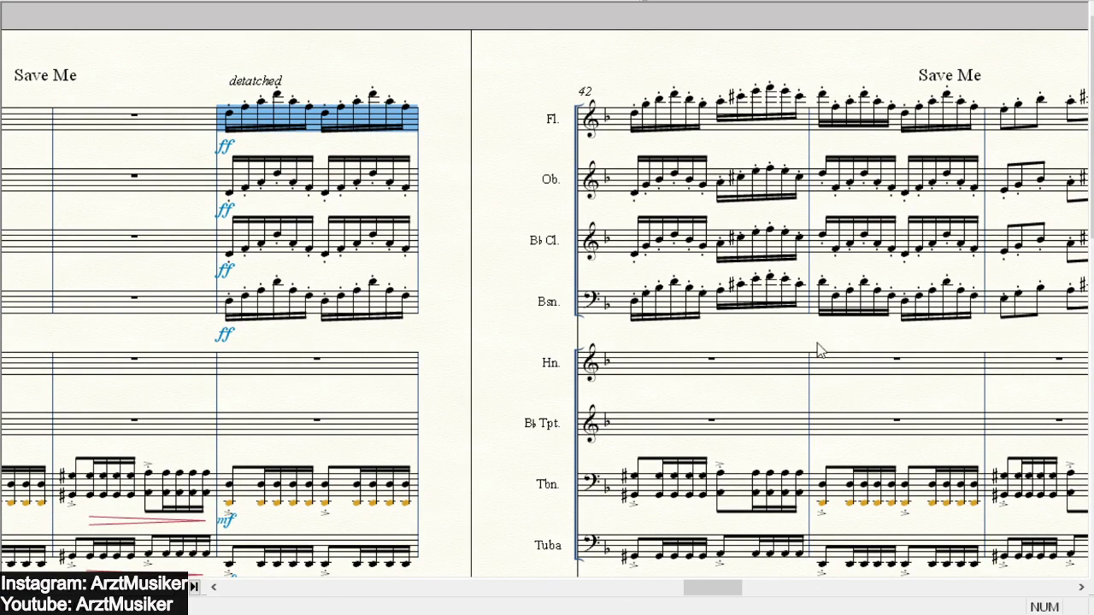
click(1080, 587)
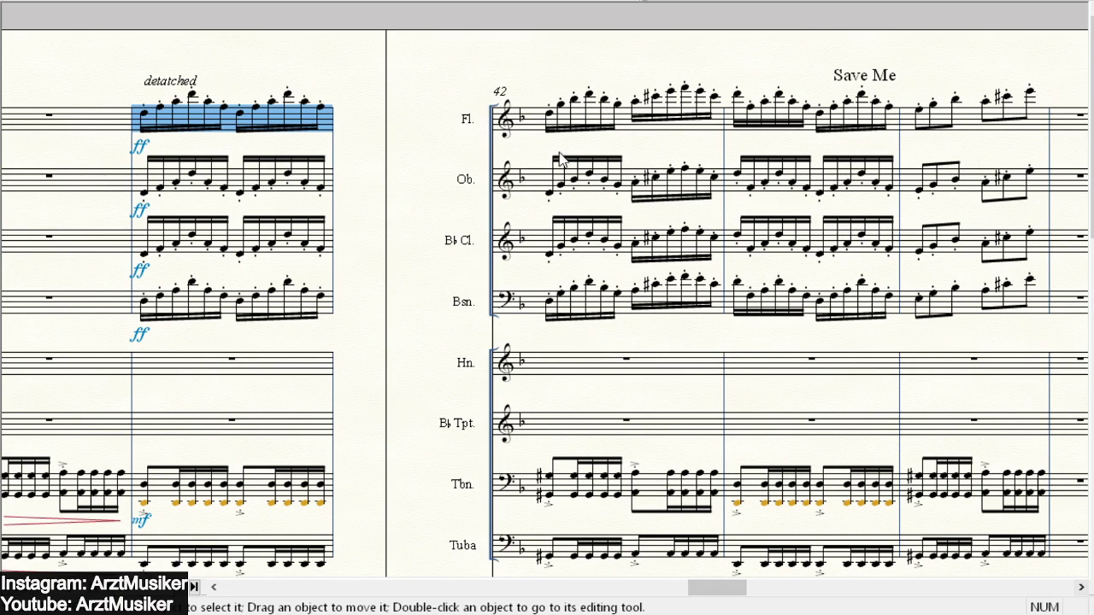
shift+click(959, 289)
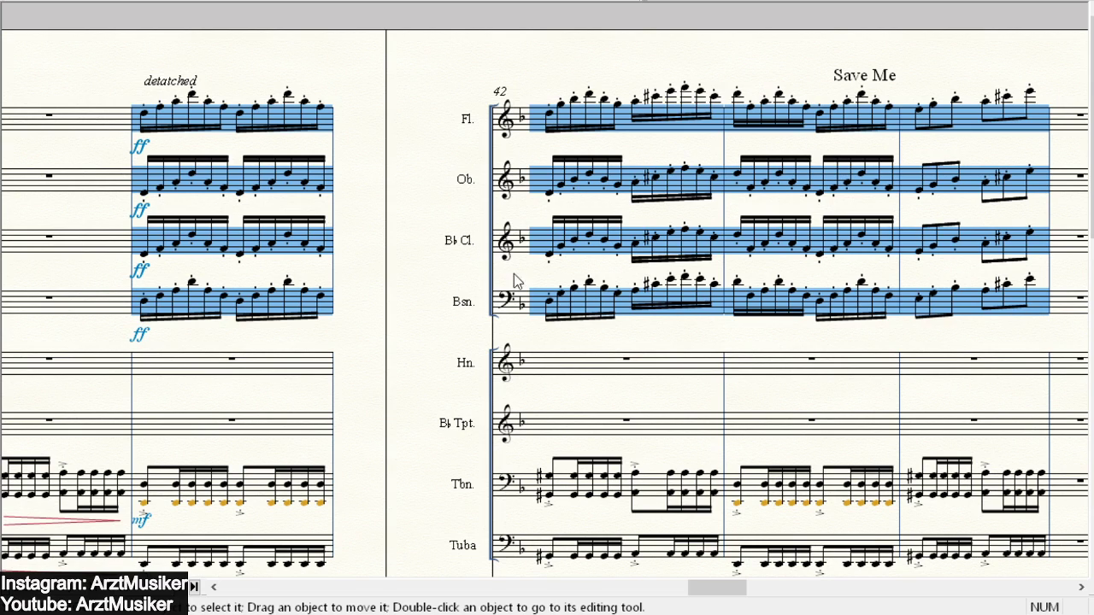
drag(504, 359, 509, 301)
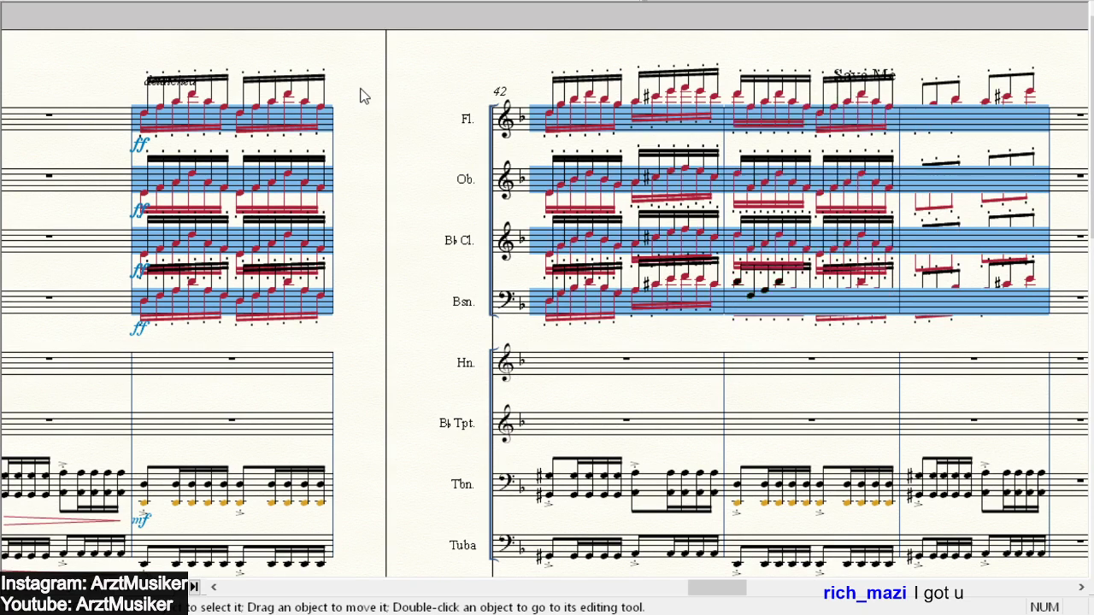
click(436, 88)
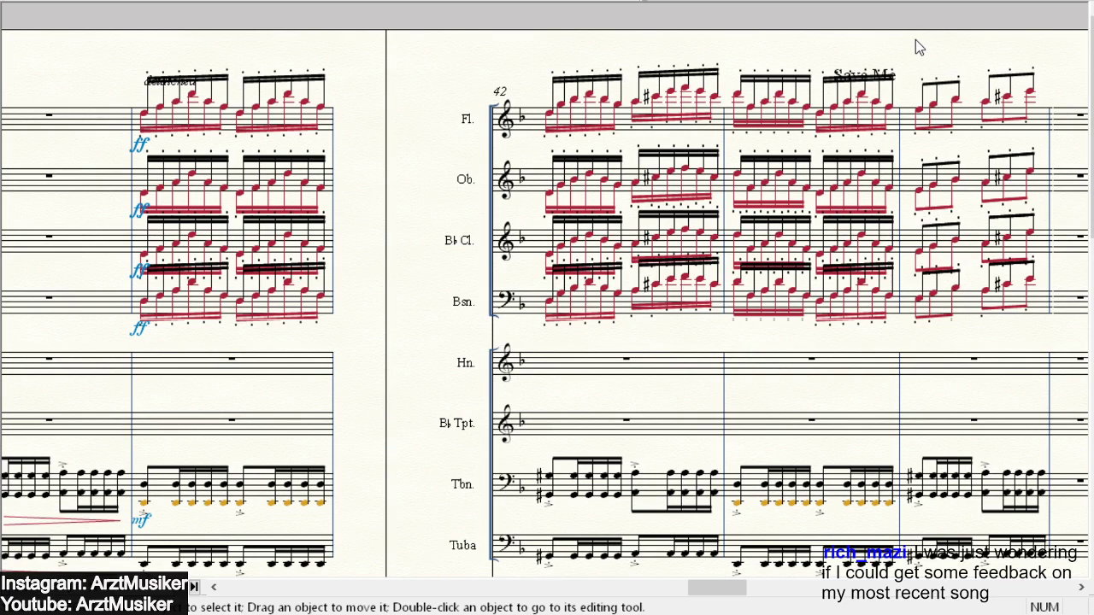
- Move the "detatched" expression above the flute staff to just before measure 41, clear of the beamed notes
click(362, 2)
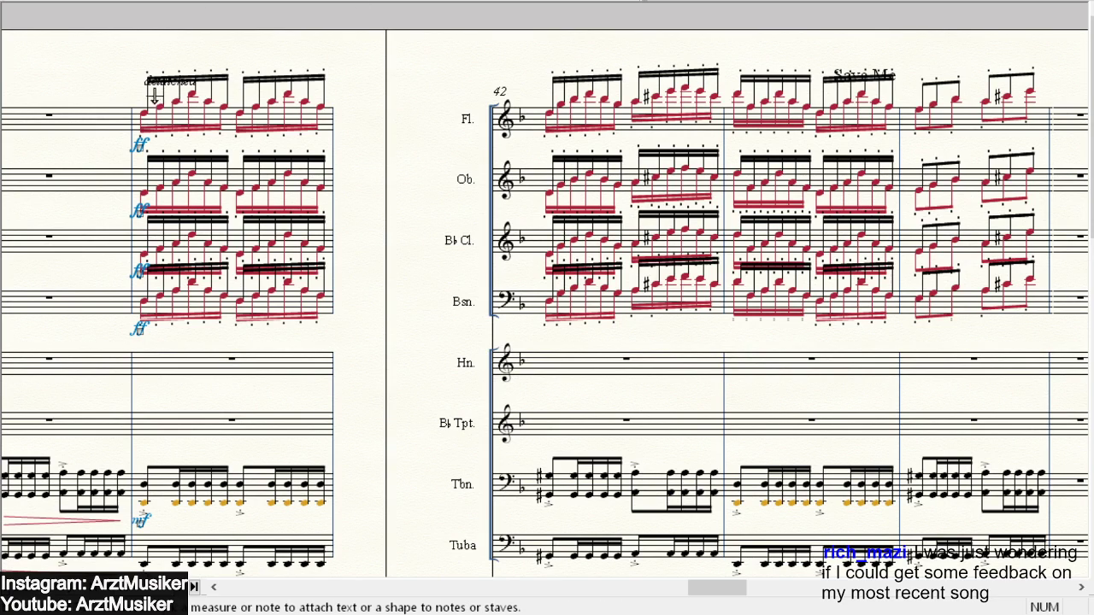
double_click(155, 83)
drag(147, 81, 79, 82)
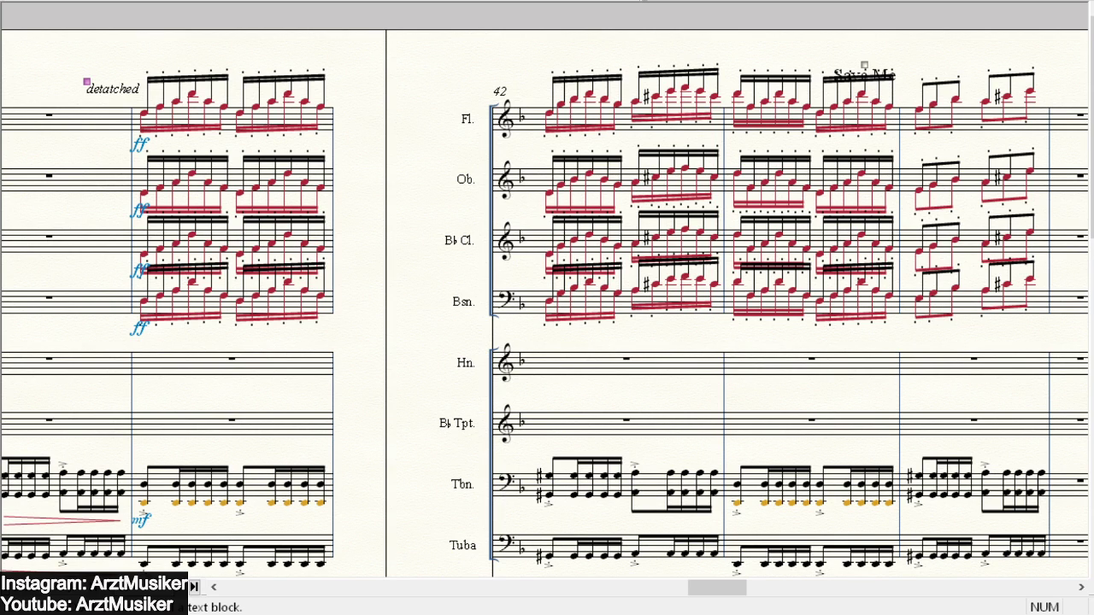
- Play back the passage around measures 41 to 44 and examine all the parts from the woodwinds down to the strings
scroll(734, 265, down, 3)
scroll(709, 262, up, 3)
key(space)
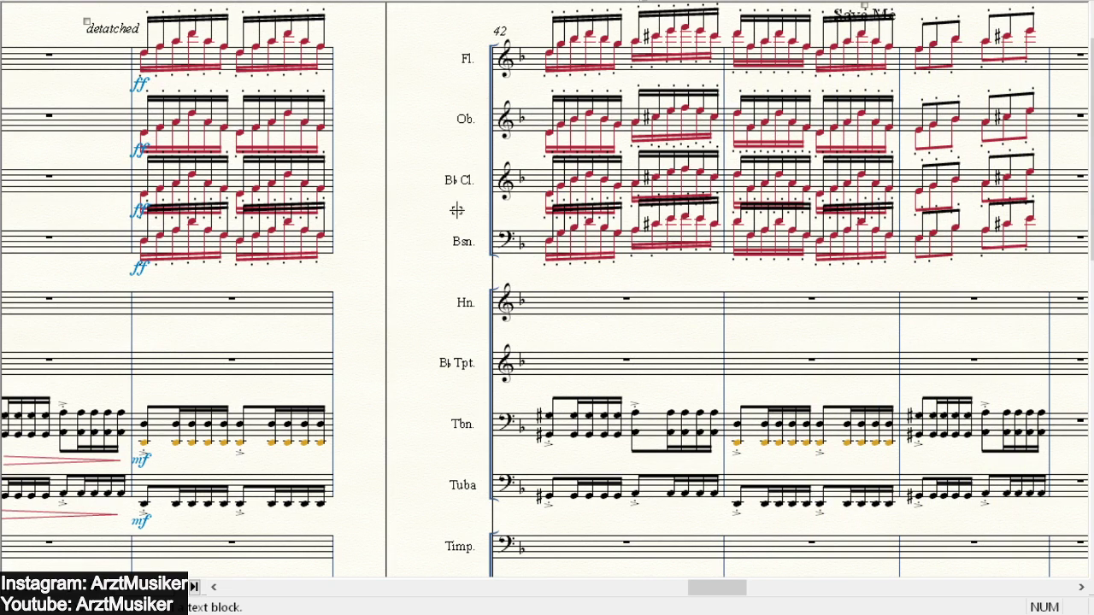
scroll(492, 223, down, 3)
scroll(527, 229, up, 3)
scroll(505, 274, up, 3)
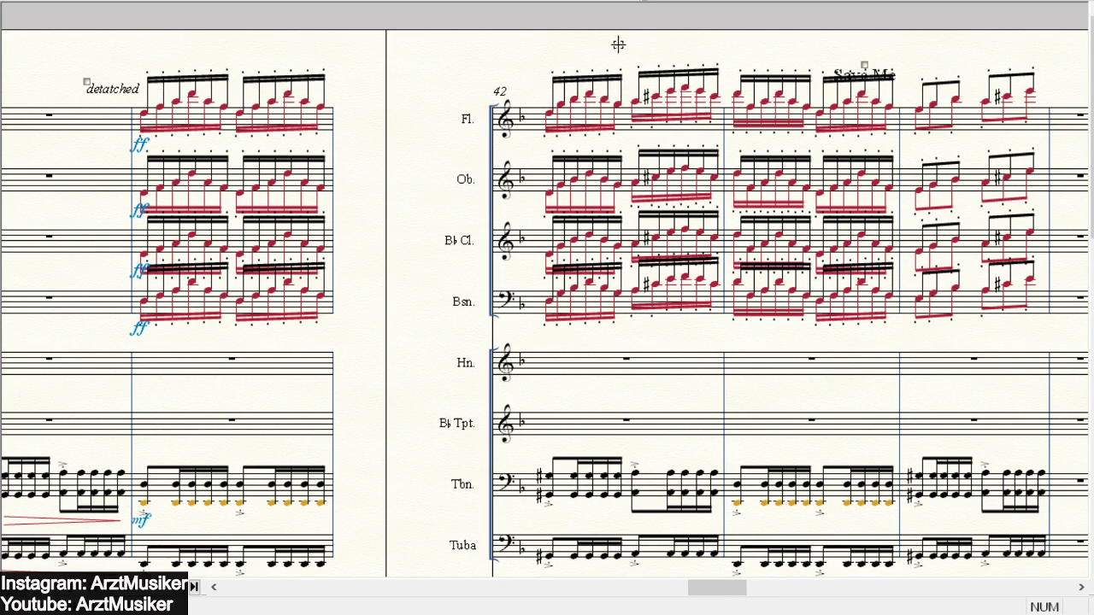
scroll(931, 221, down, 3)
scroll(937, 224, down, 10)
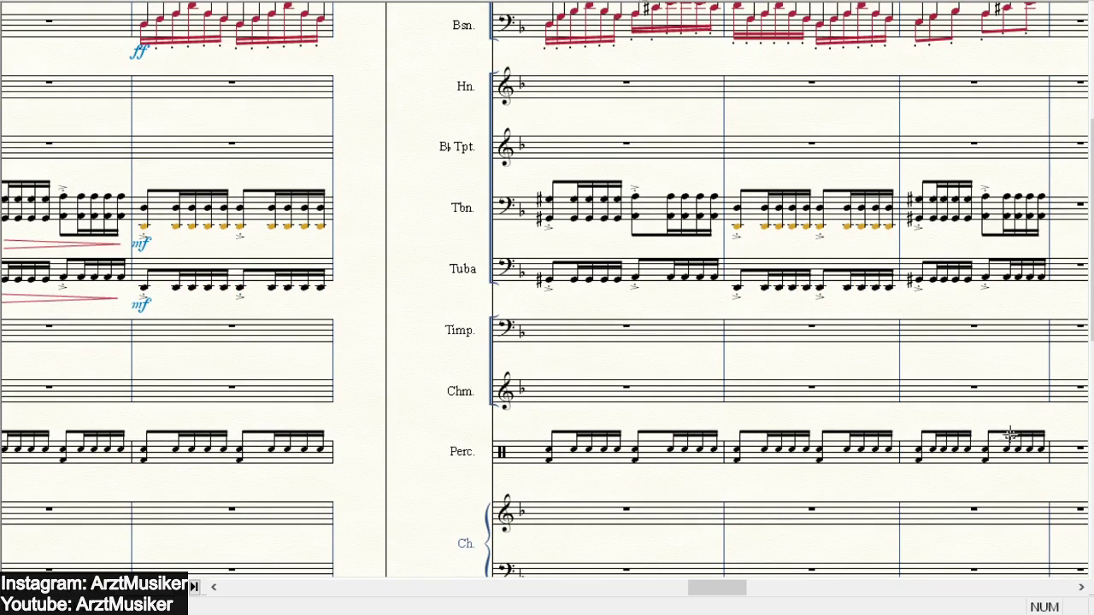
scroll(769, 257, down, 3)
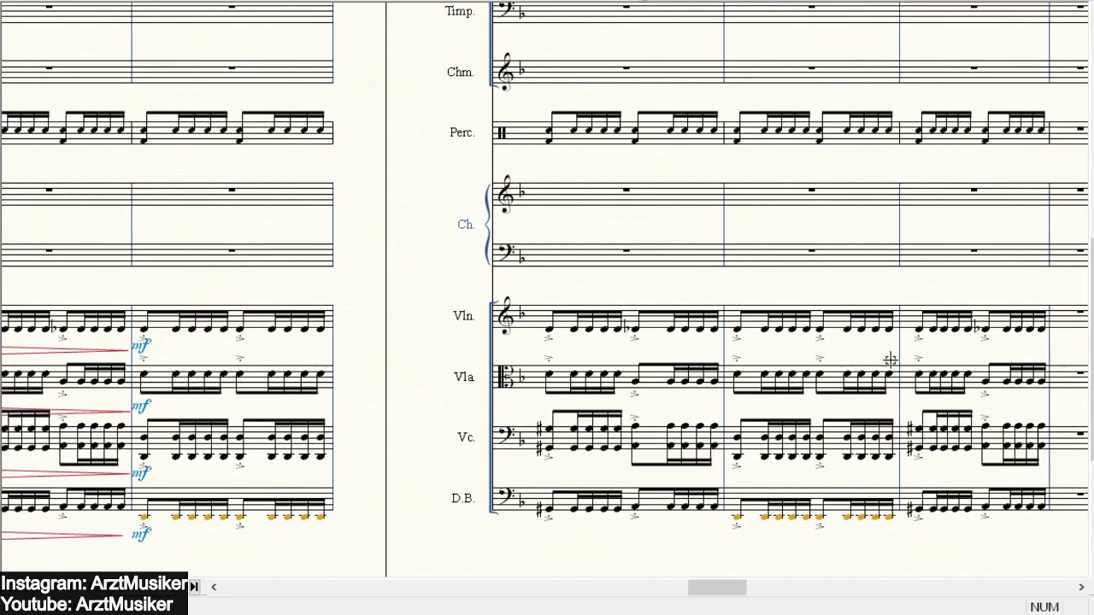
- Examine the end of page 11 and the start of page 12 in all parts, from the flutes down to the double basses
click(1081, 596)
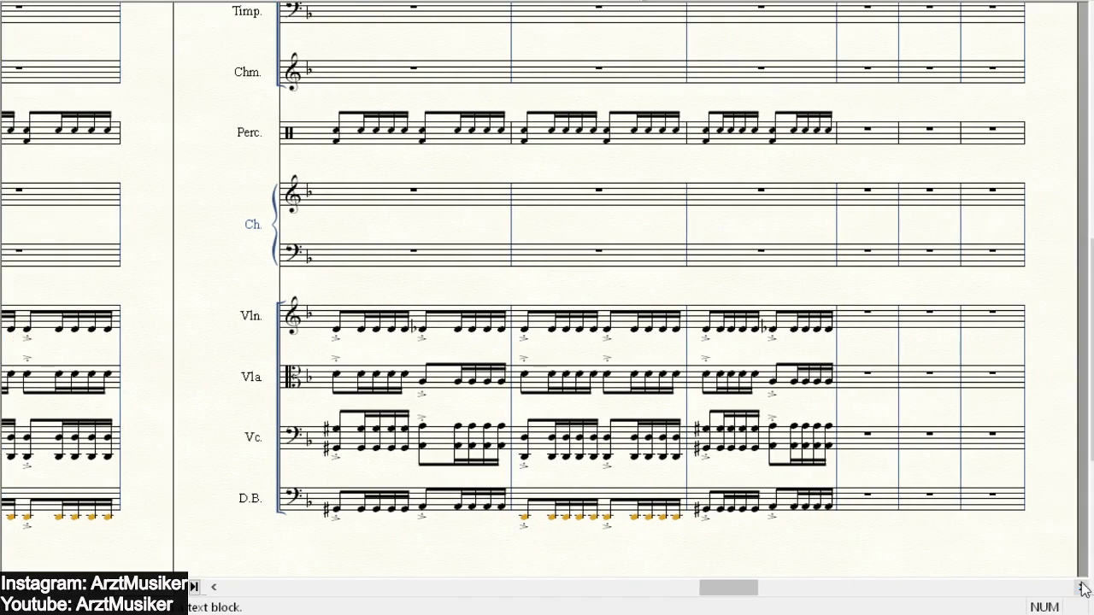
drag(1079, 586, 1079, 586)
scroll(224, 80, up, 15)
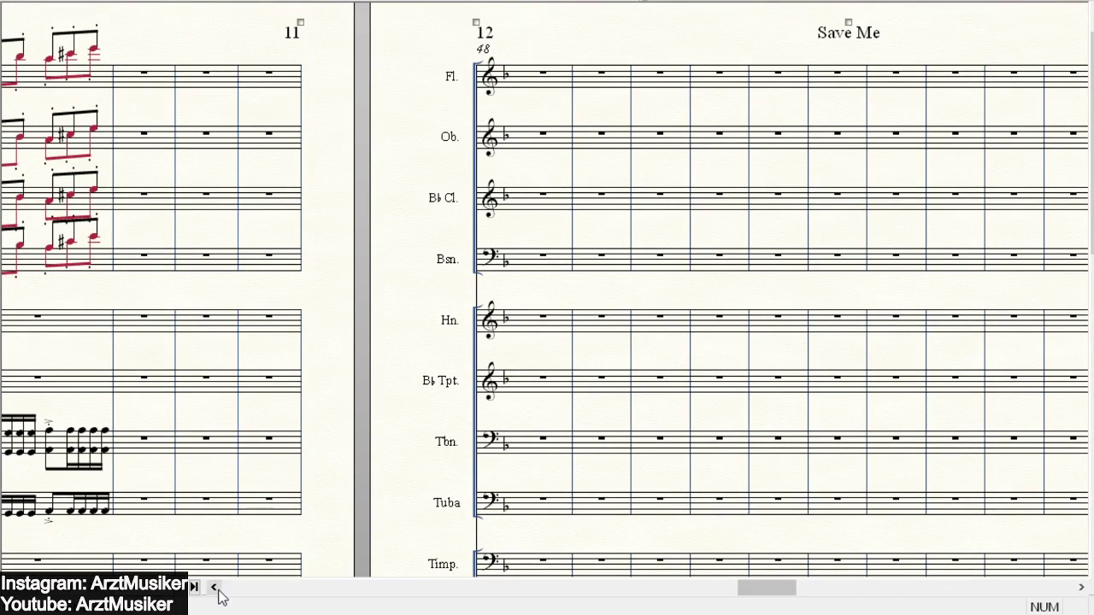
click(215, 588)
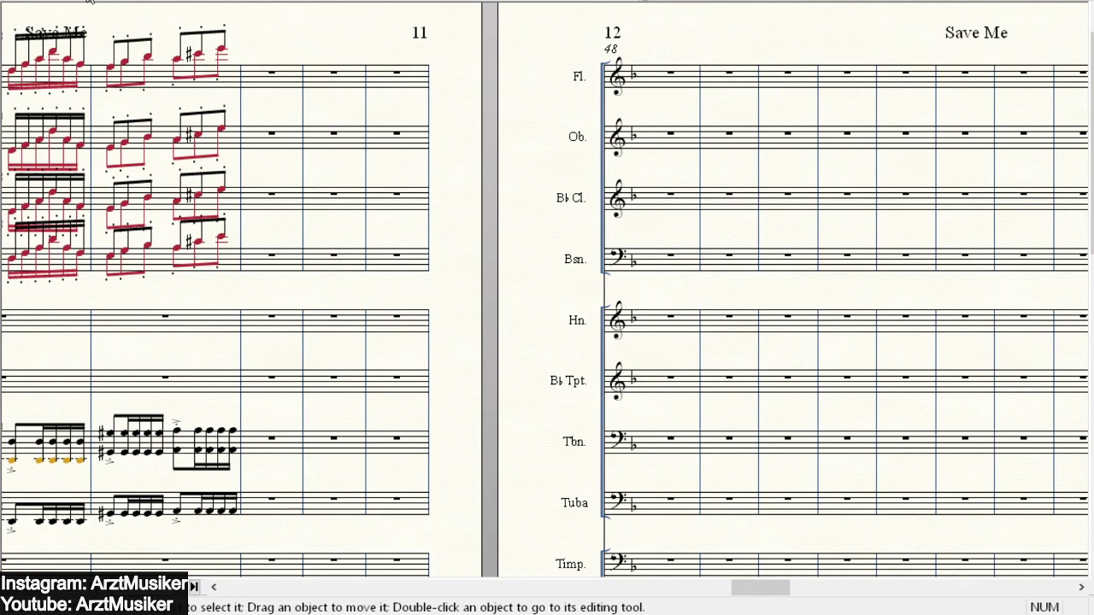
click(185, 84)
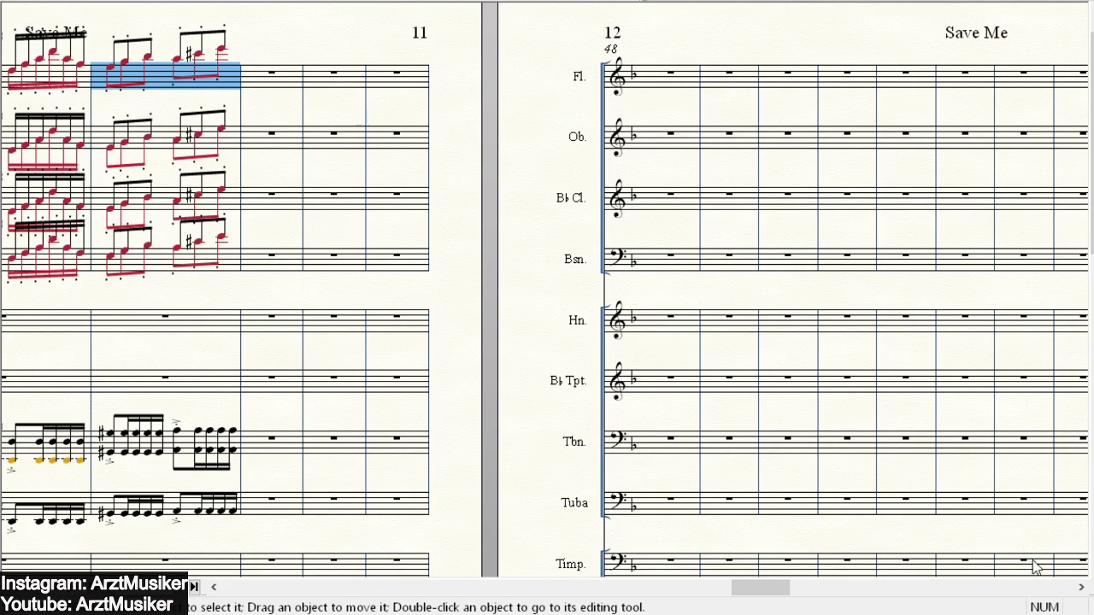
click(1082, 587)
click(267, 45)
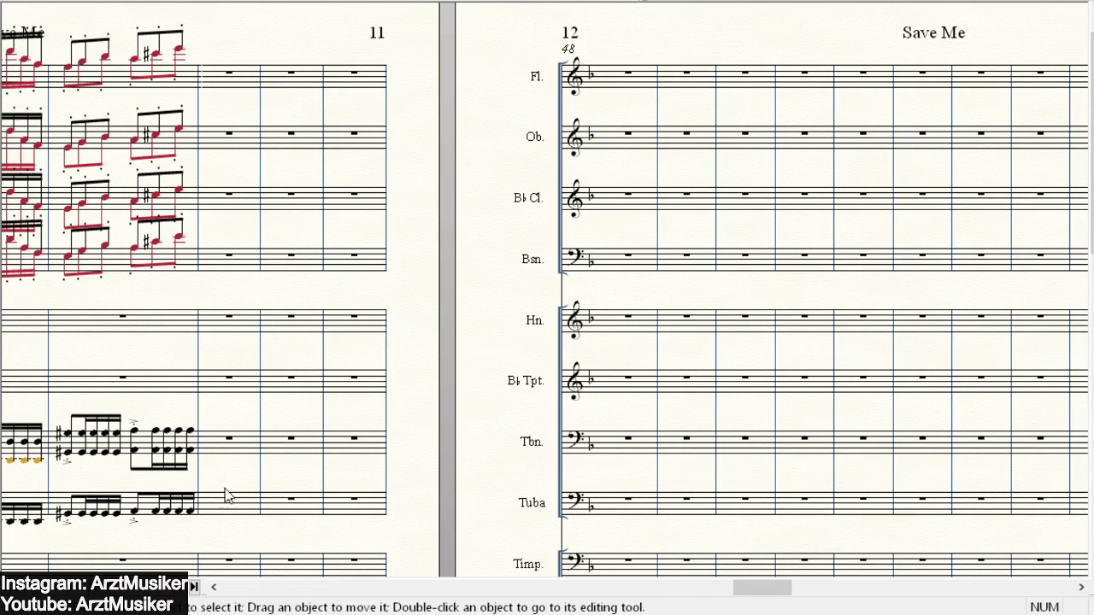
click(1081, 588)
click(1081, 588)
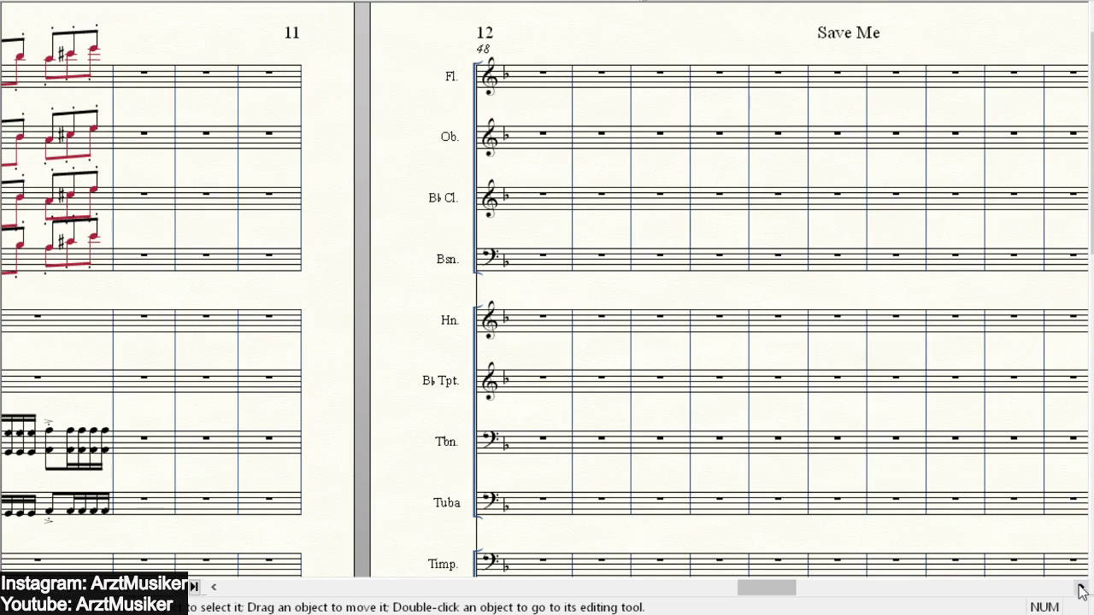
click(1082, 588)
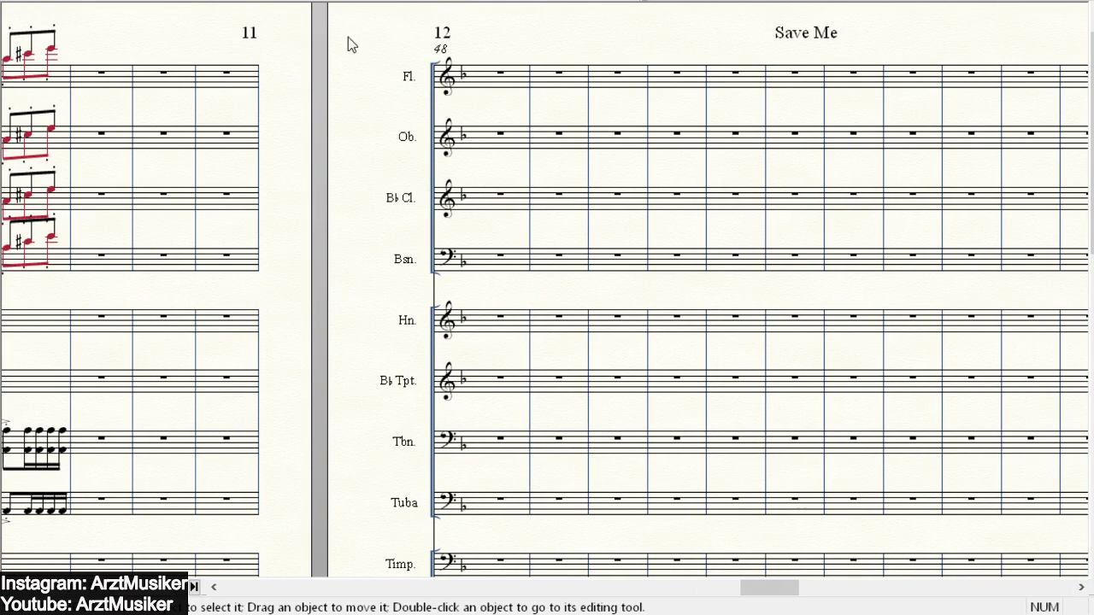
scroll(479, 136, down, 10)
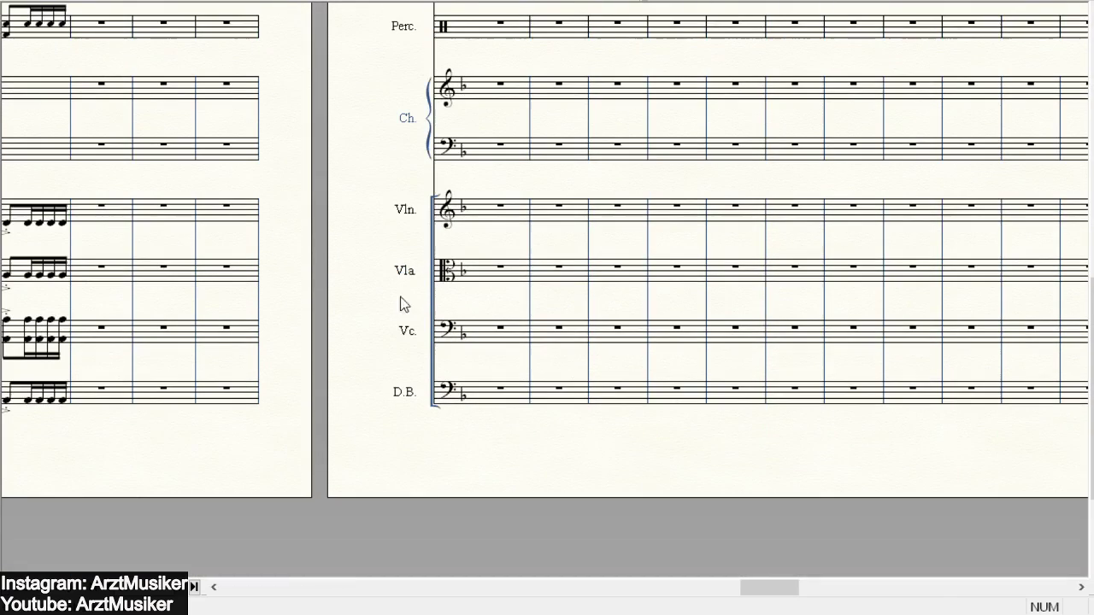
click(213, 587)
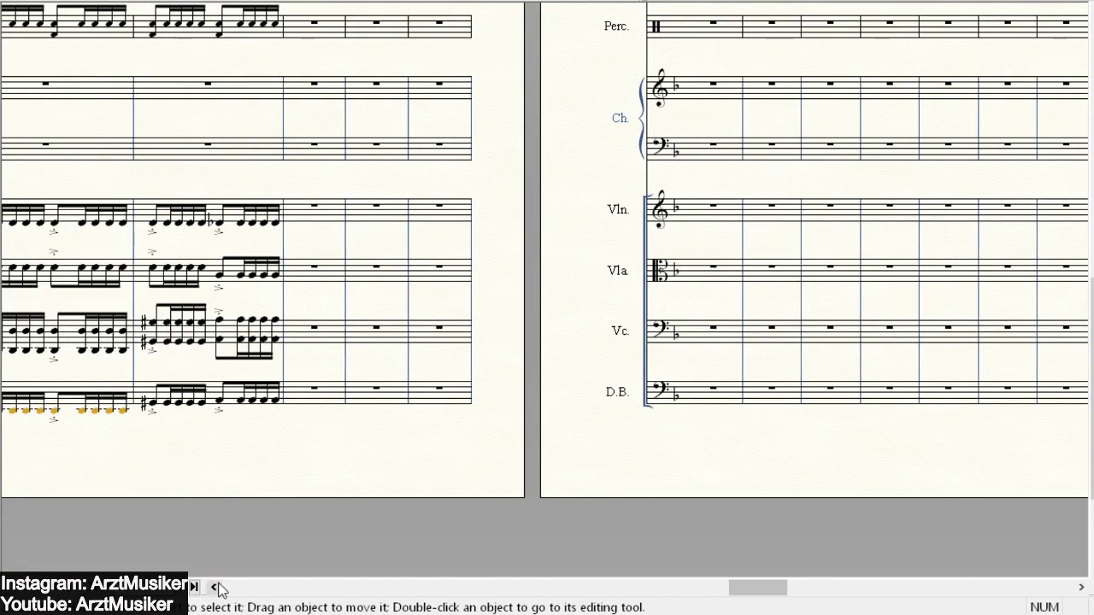
scroll(801, 176, up, 5)
scroll(507, 162, up, 4)
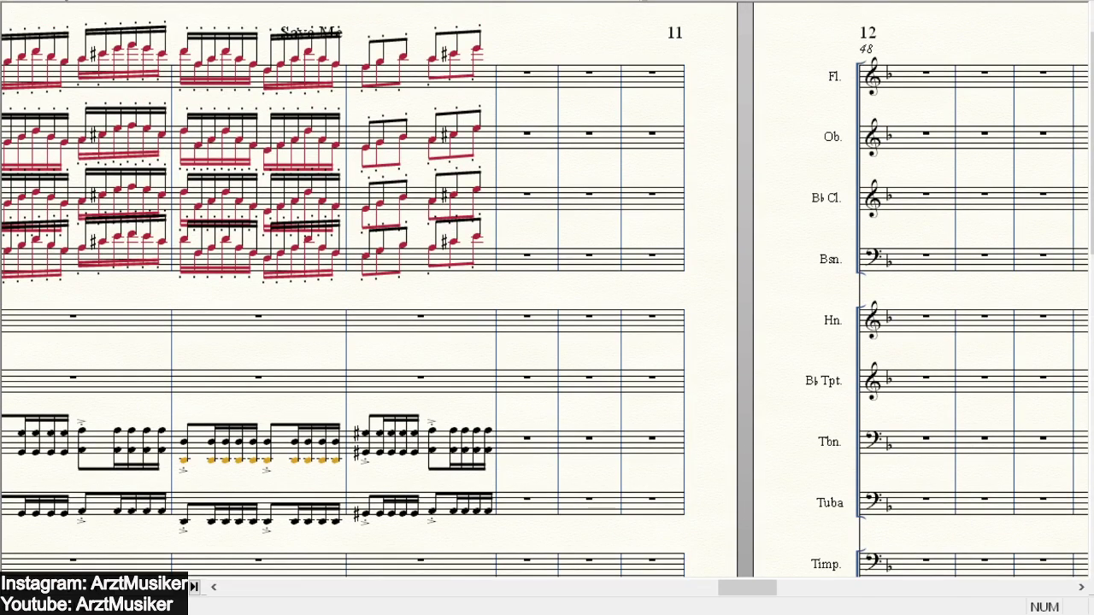
- Examine measure 44 and the bars leading to measure 48 across the woodwind, brass and percussion staves with the Smart Shape tool active
click(427, 1)
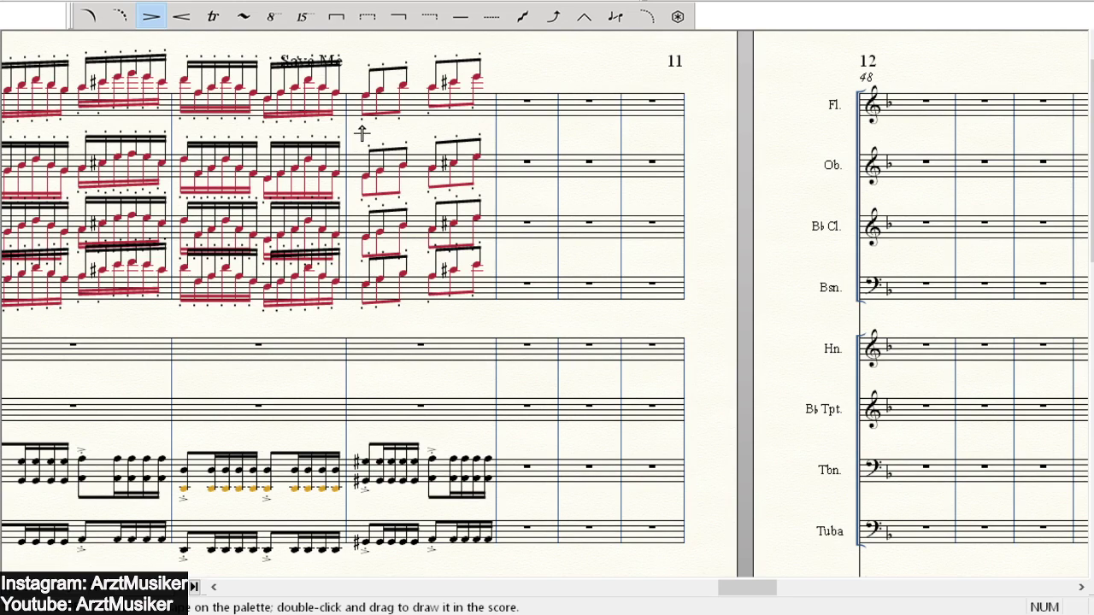
scroll(577, 150, down, 6)
scroll(513, 218, down, 2)
scroll(464, 188, up, 6)
scroll(436, 136, up, 3)
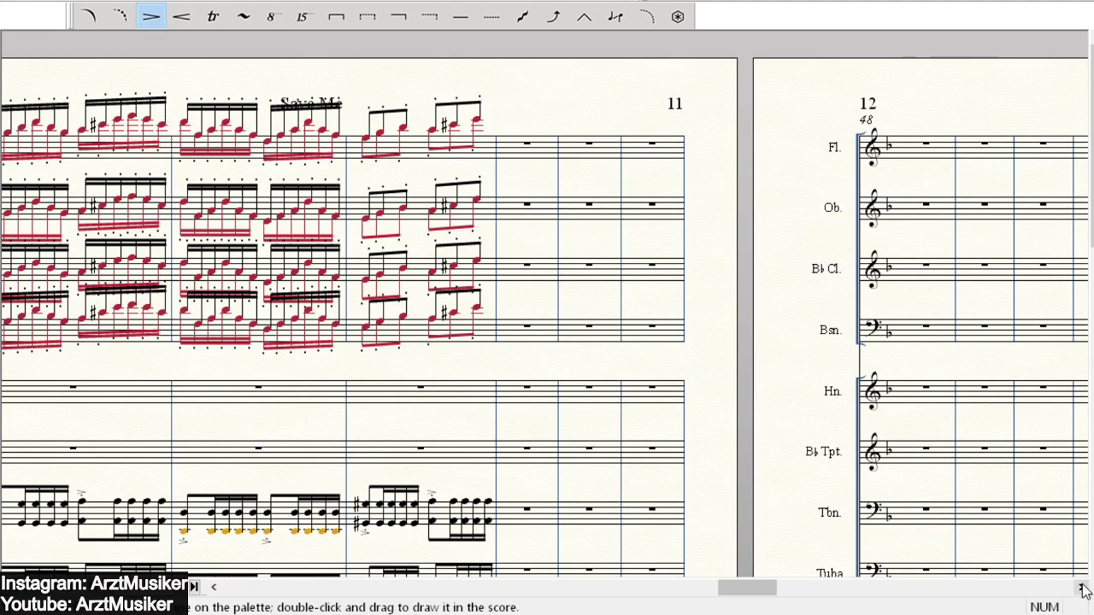
click(1081, 590)
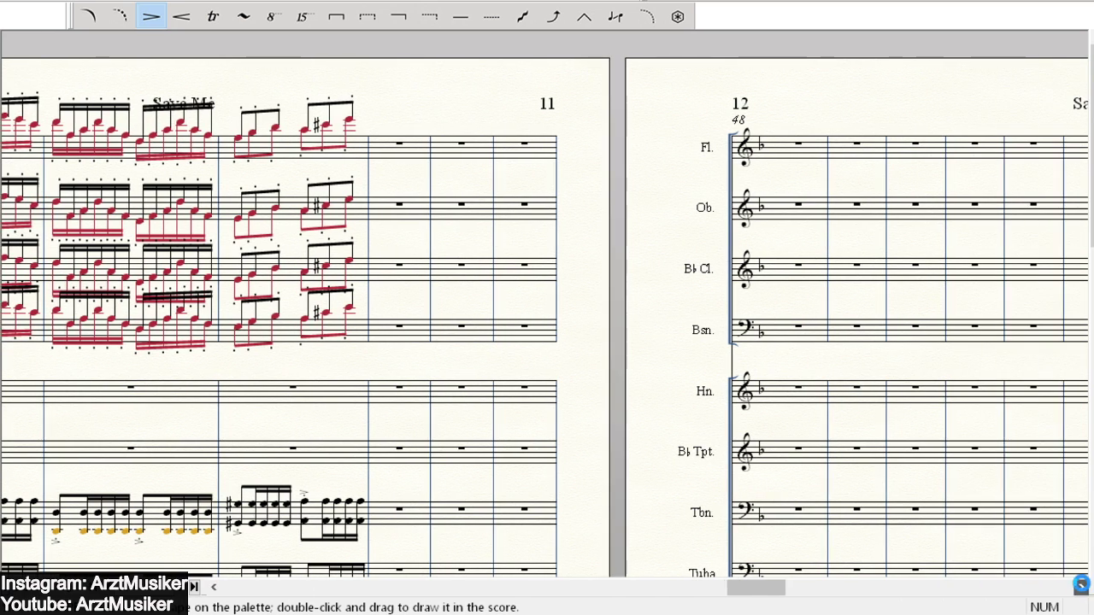
scroll(598, 169, down, 2)
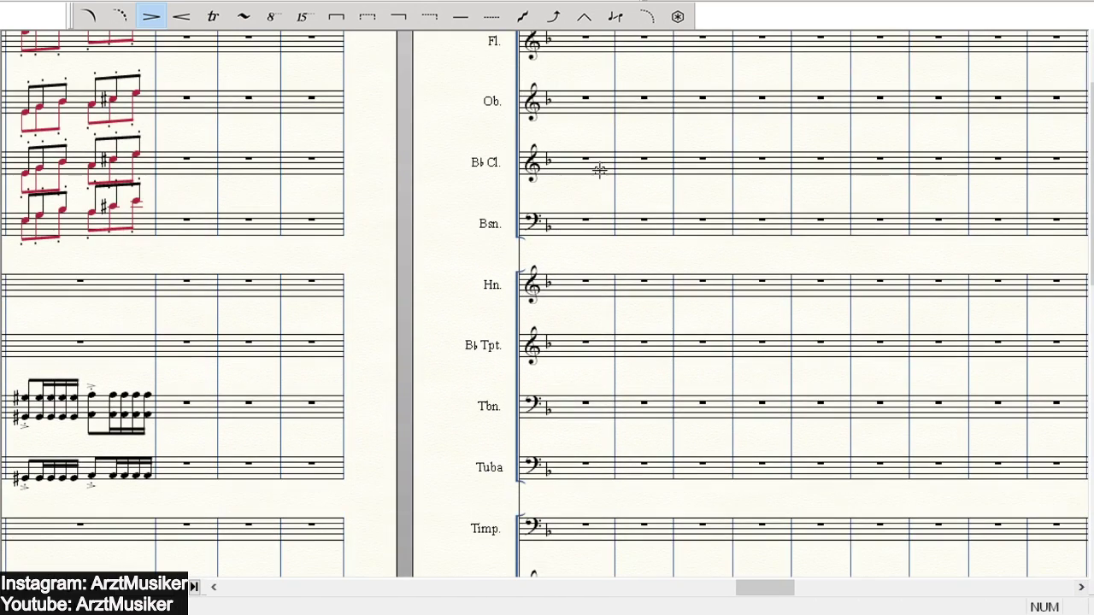
scroll(429, 89, up, 1)
scroll(429, 89, up, 1)
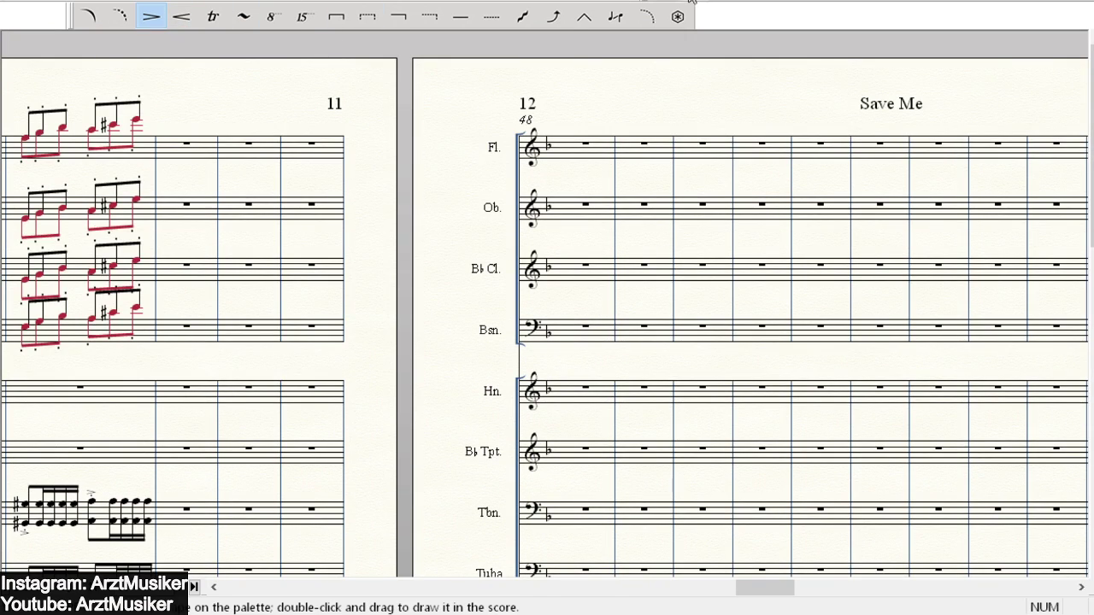
scroll(476, 80, down, 4)
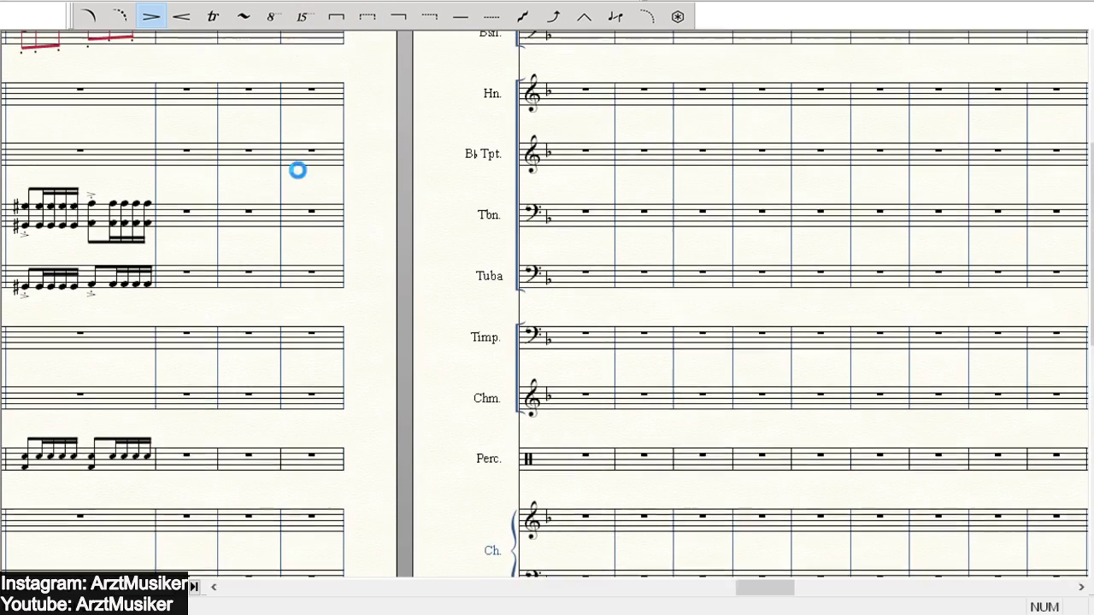
scroll(300, 167, up, 1)
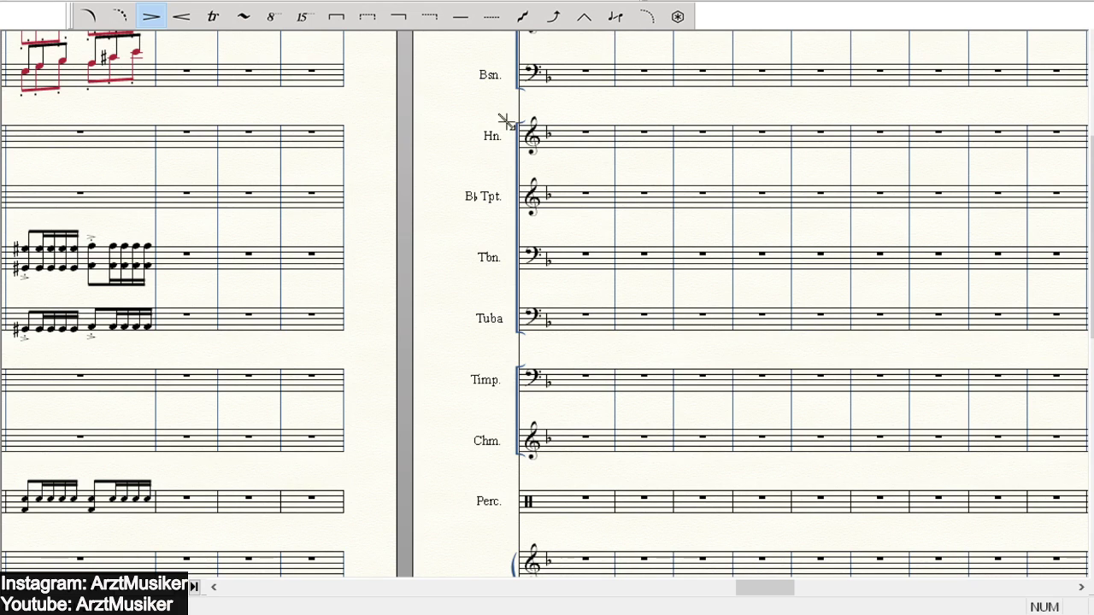
scroll(354, 142, up, 2)
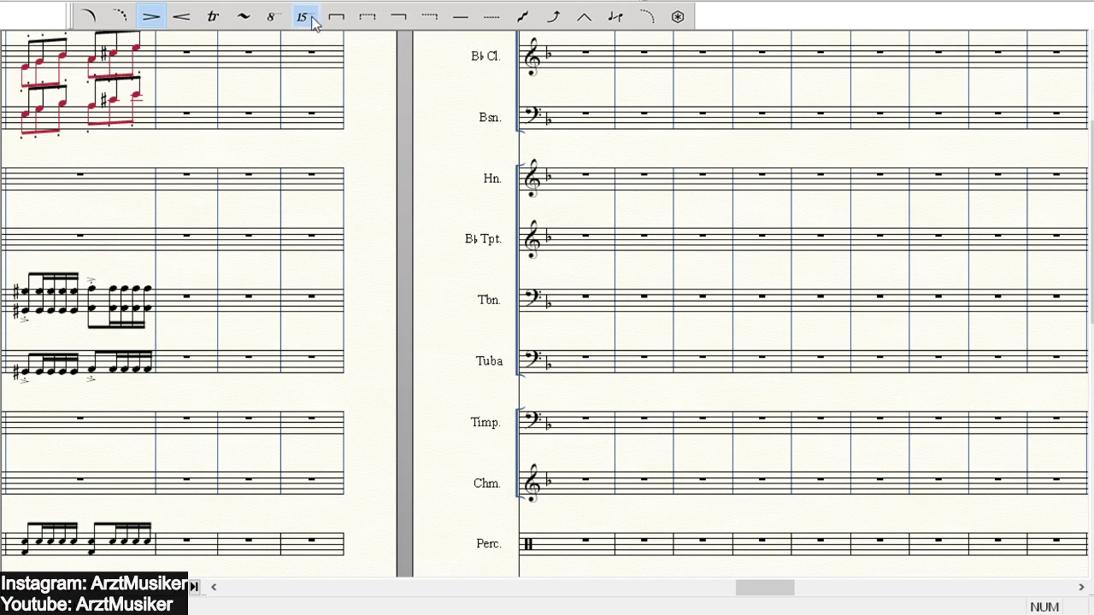
scroll(573, 49, down, 3)
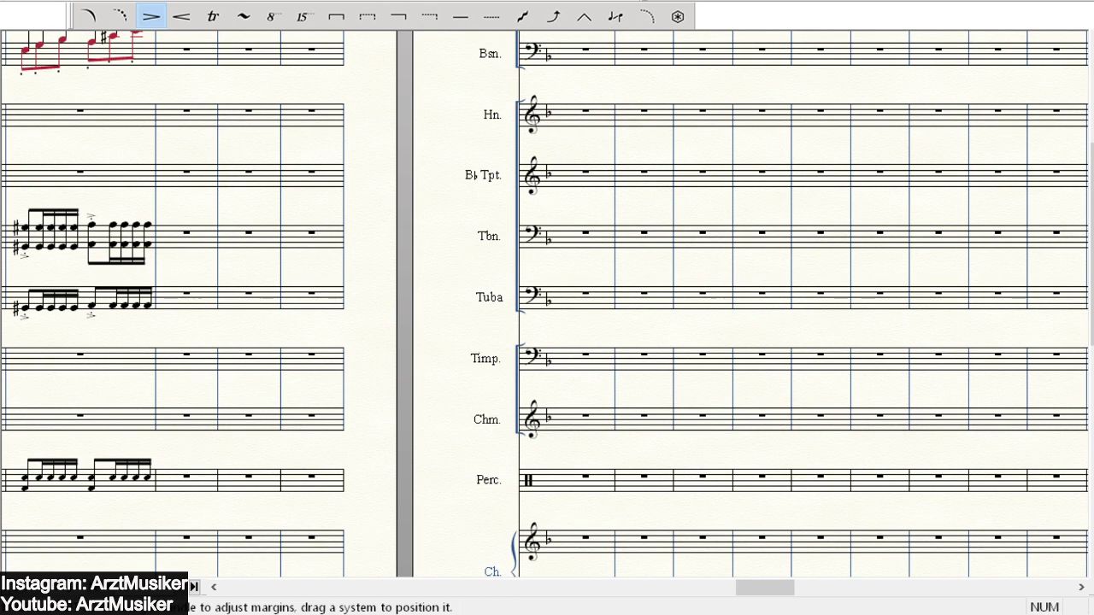
scroll(683, 107, up, 2)
scroll(650, 103, down, 4)
scroll(637, 92, up, 1)
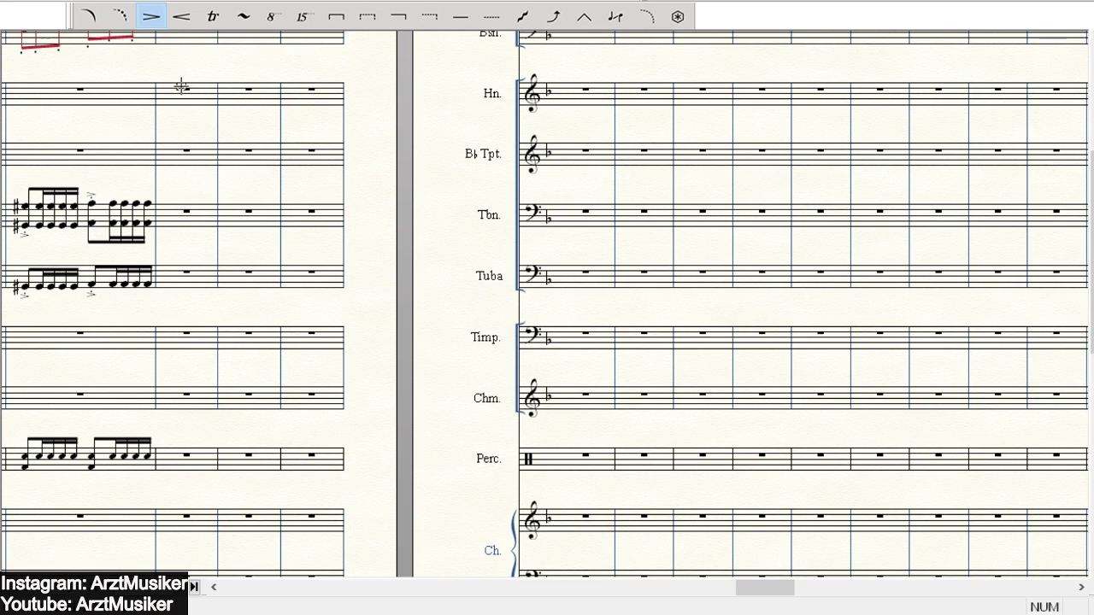
scroll(230, 109, up, 2)
scroll(228, 109, up, 3)
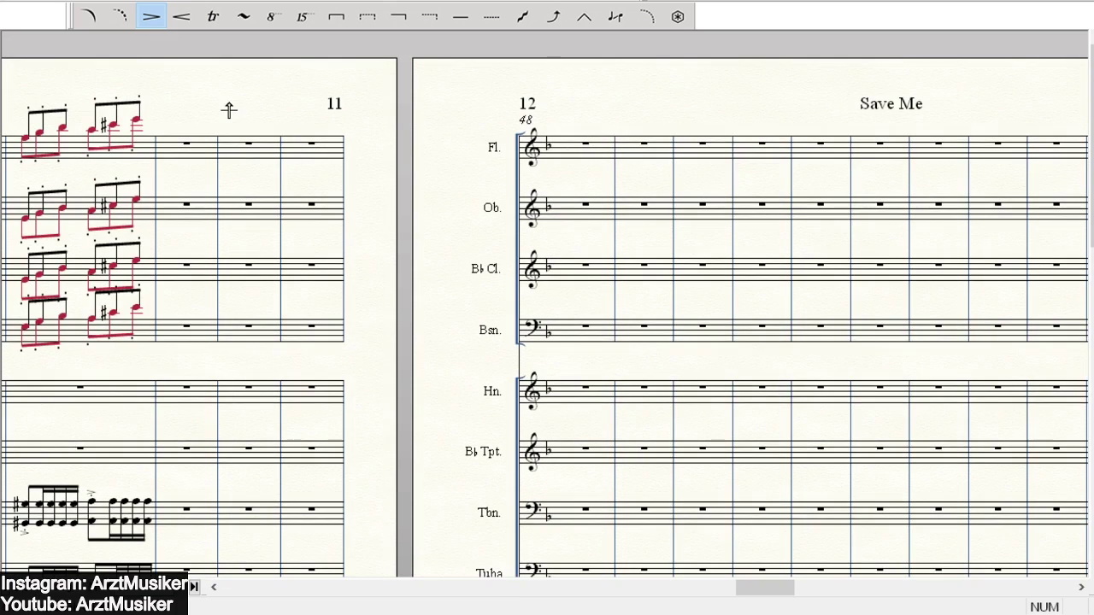
scroll(488, 64, down, 1)
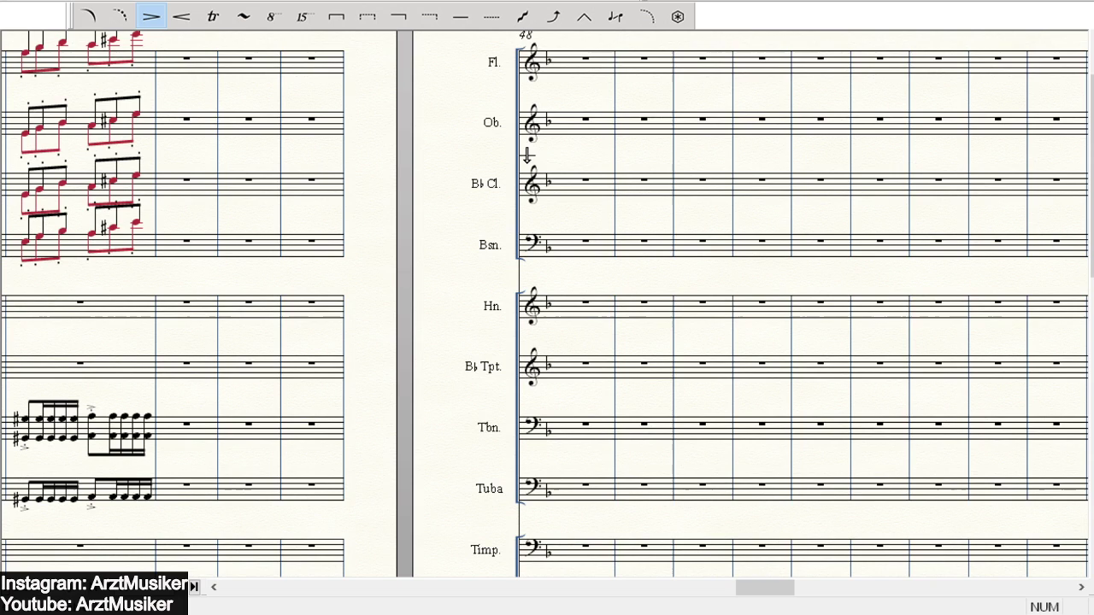
scroll(604, 152, down, 3)
scroll(604, 152, down, 5)
scroll(593, 151, up, 6)
scroll(427, 78, down, 3)
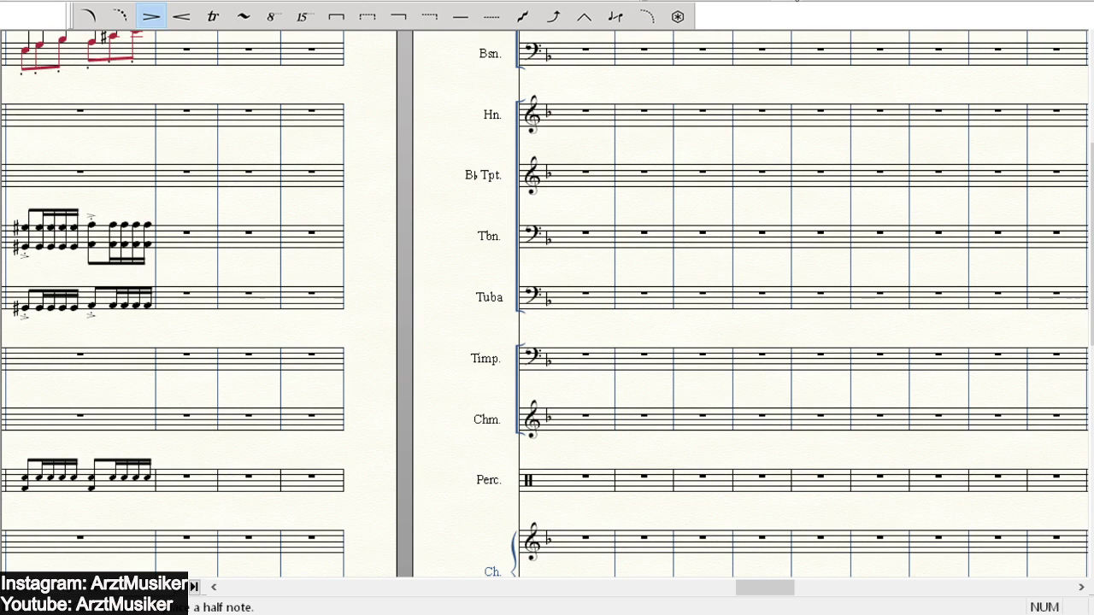
- Try entering a note in the horn staff at measure 45, and undo it
scroll(185, 265, down, 1)
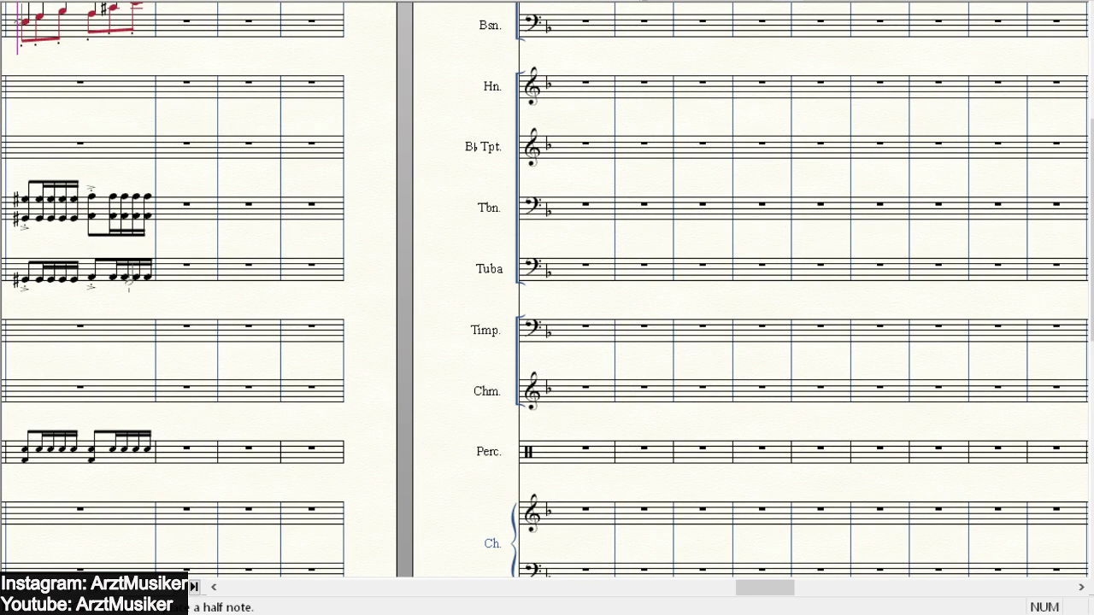
scroll(276, 143, up, 2)
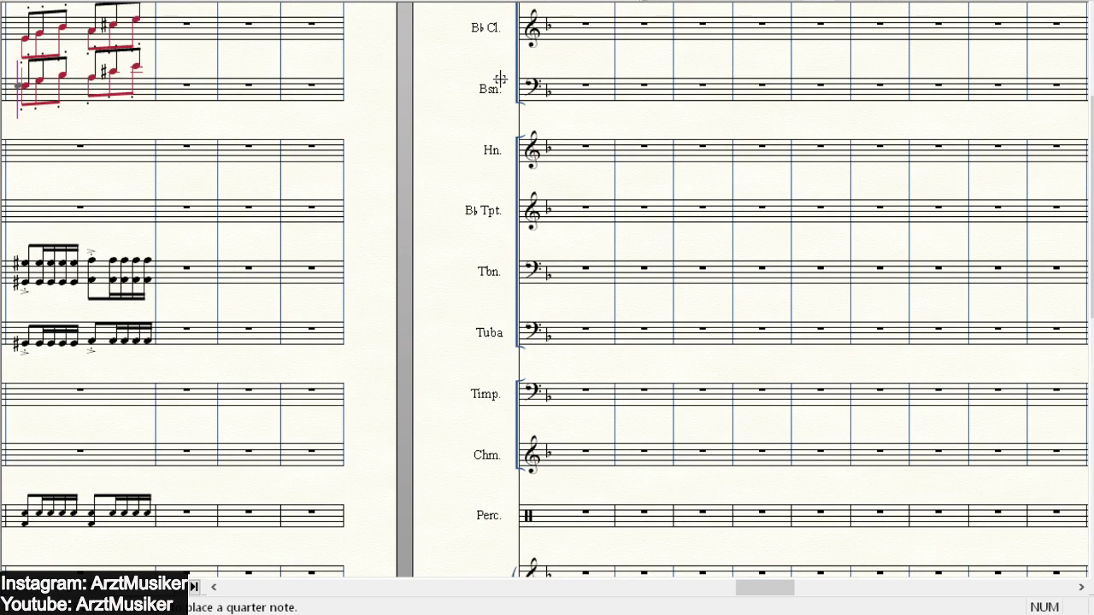
click(188, 139)
key(ctrl+z)
scroll(609, 209, down, 1)
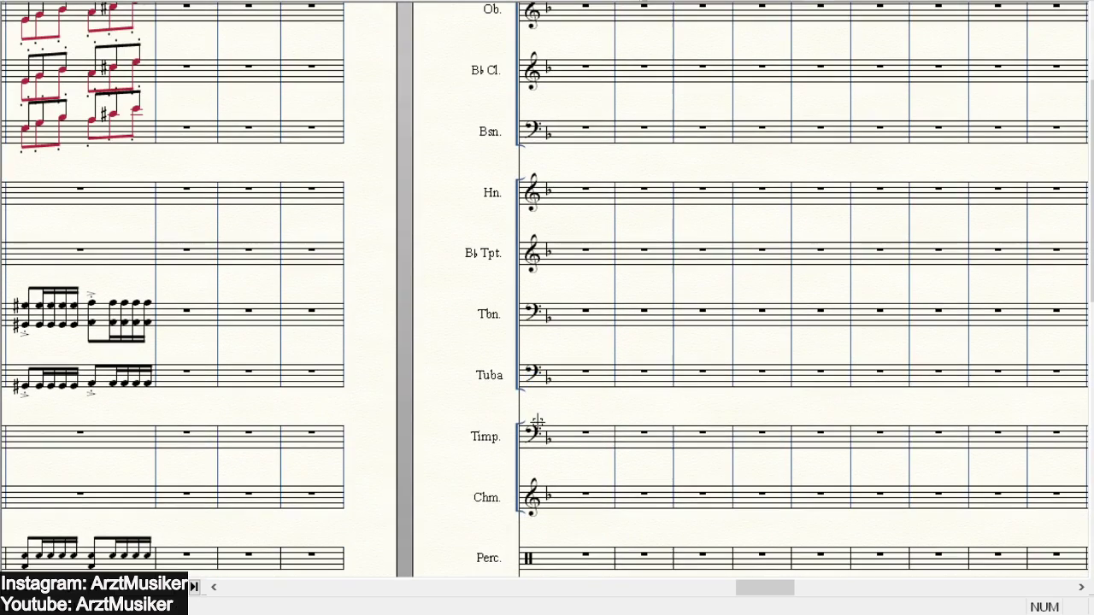
- Enter a dotted half note in each of measures 45 and 46 of the B♭ trumpet staff, removing the leftover eighth rests in measure 45
scroll(415, 342, down, 2)
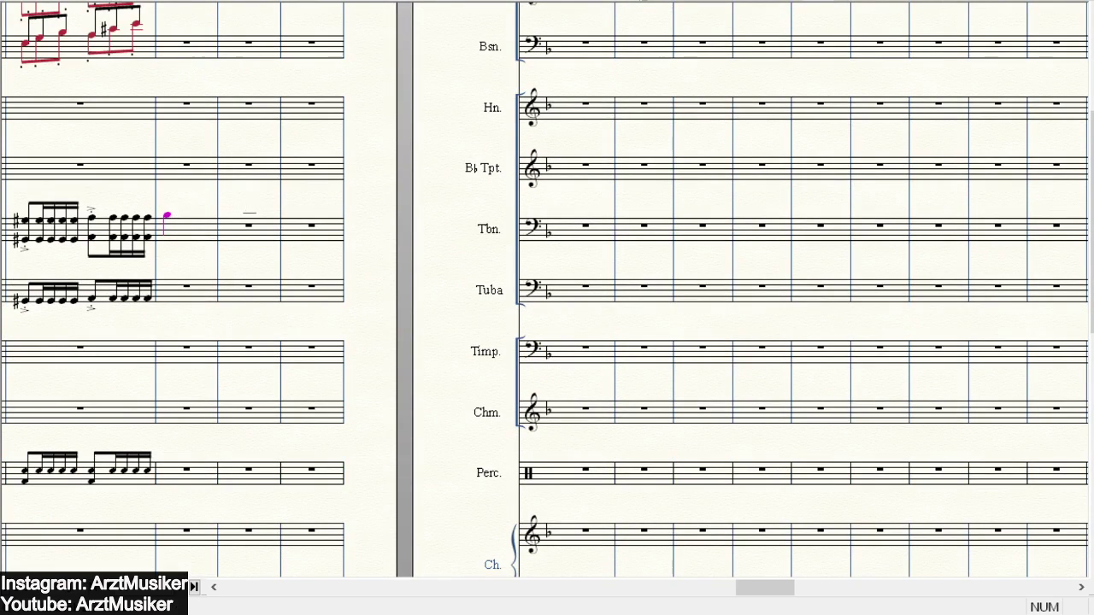
click(167, 155)
scroll(368, 173, down, 2)
scroll(398, 170, up, 4)
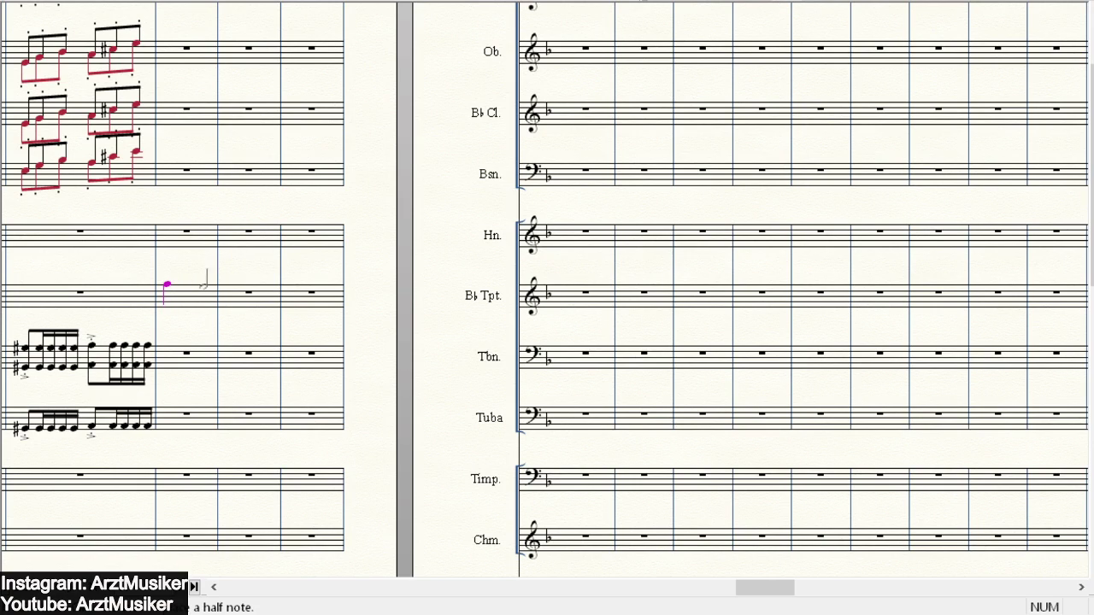
click(264, 277)
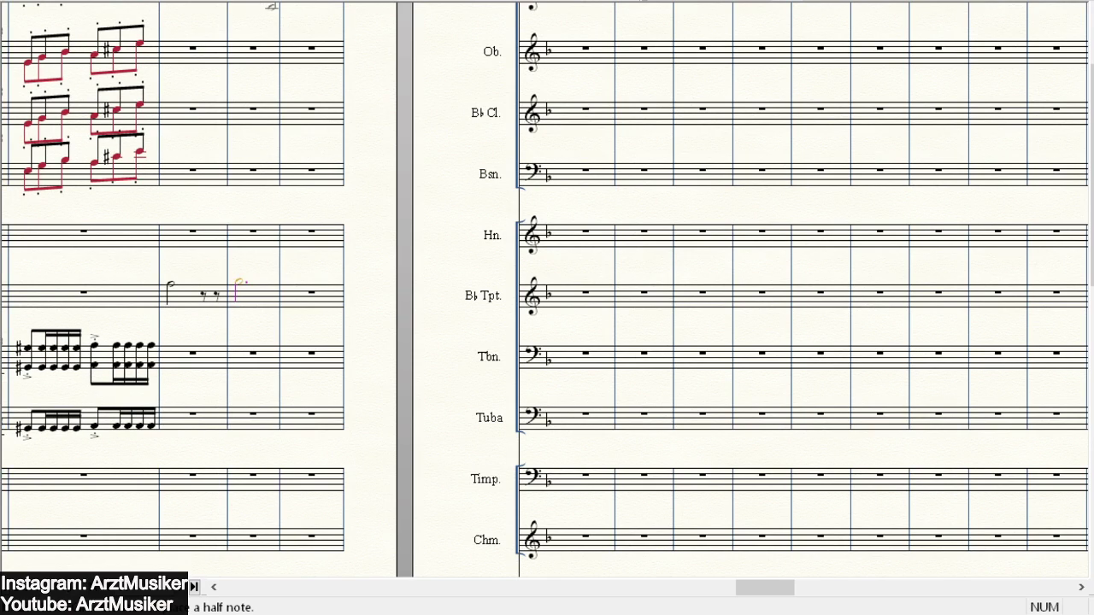
key(Escape)
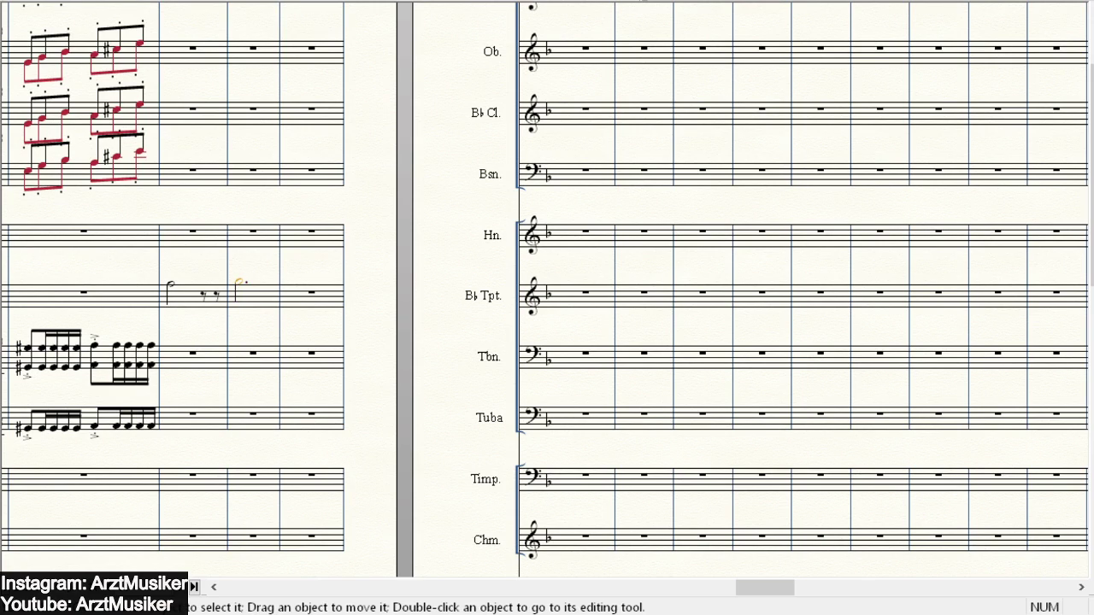
click(209, 294)
key(Delete)
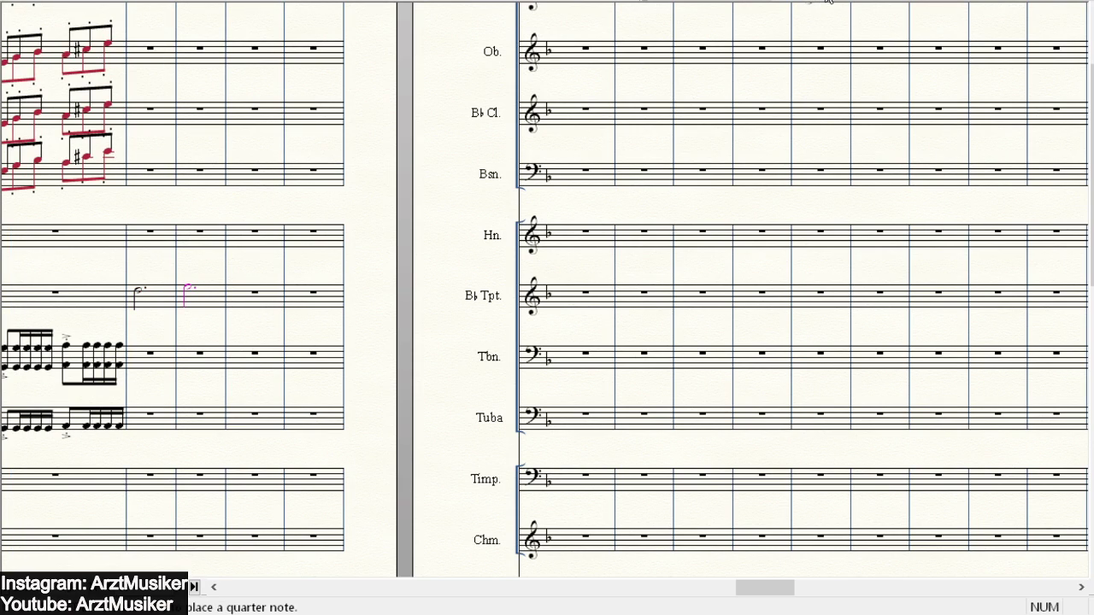
- Enter two dotted quarter notes in measure 47 of the B♭ trumpet staff
click(245, 282)
key(alt+6)
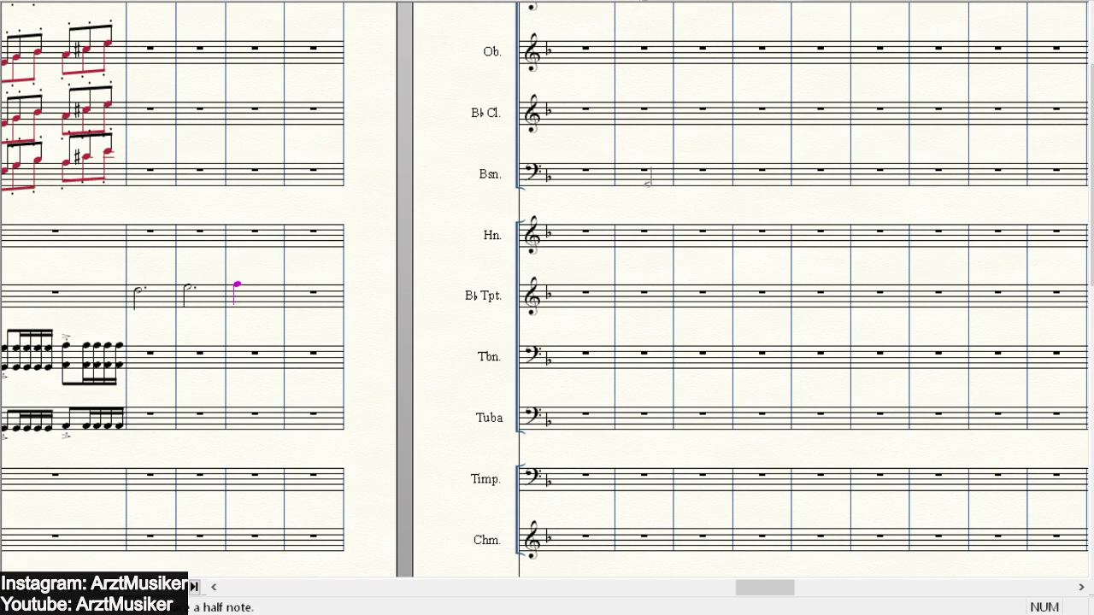
key(alt+5)
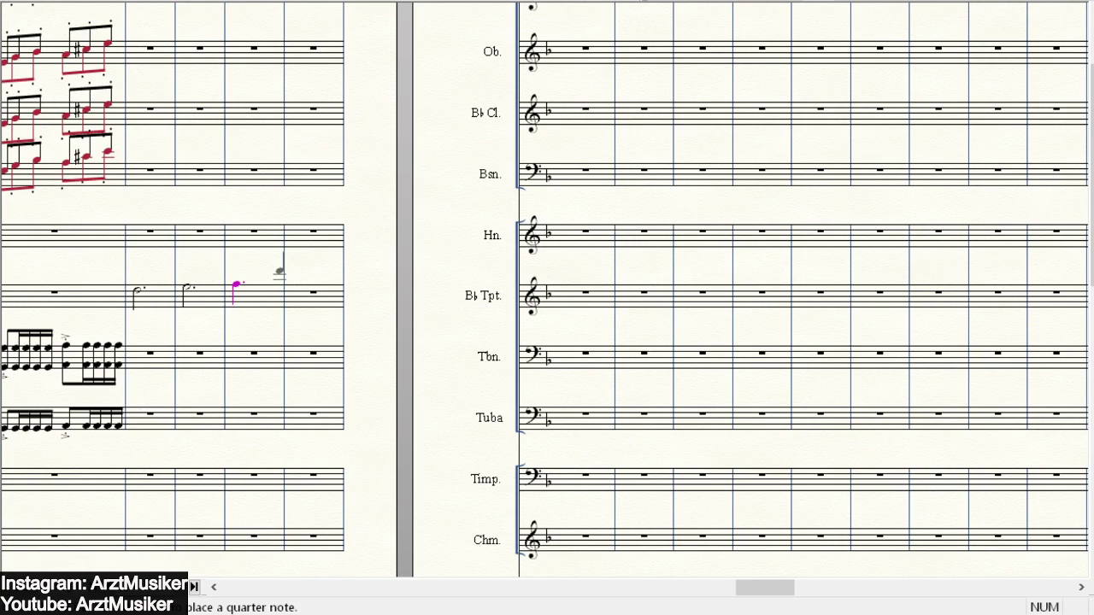
click(262, 283)
- Fill measure 48 of the B♭ trumpet staff with a dotted quarter note, an eighth note and four sixteenth notes
click(295, 292)
key(period)
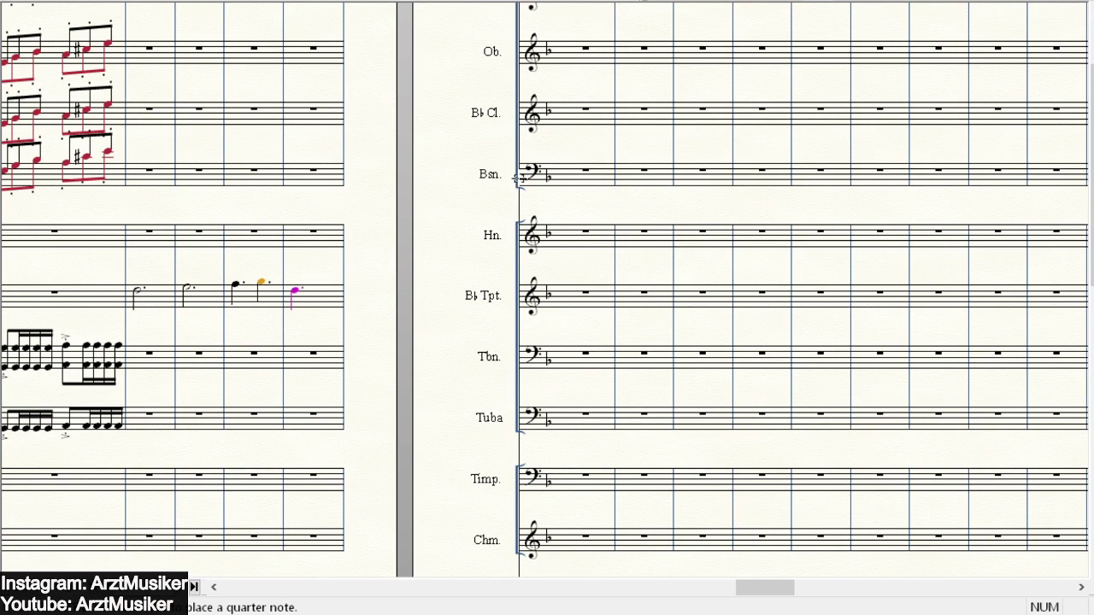
key(4)
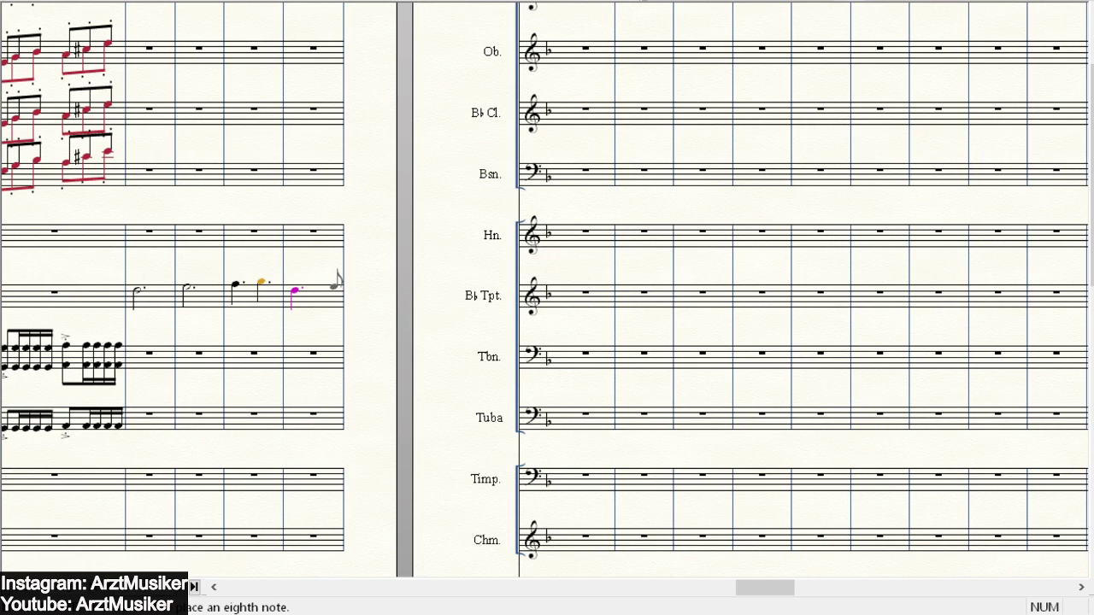
click(333, 287)
key(3)
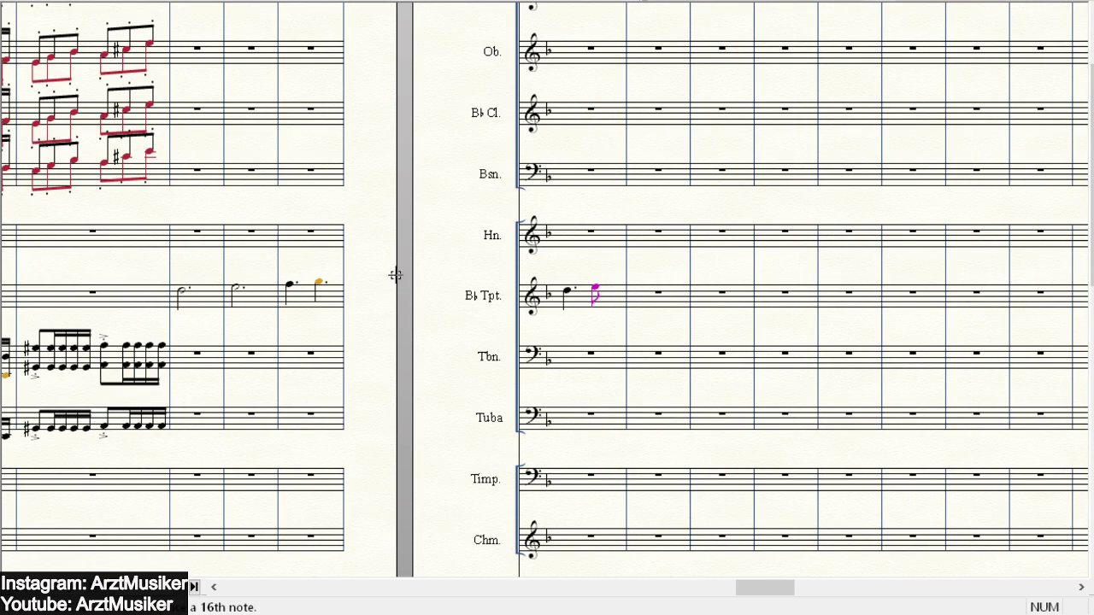
click(616, 285)
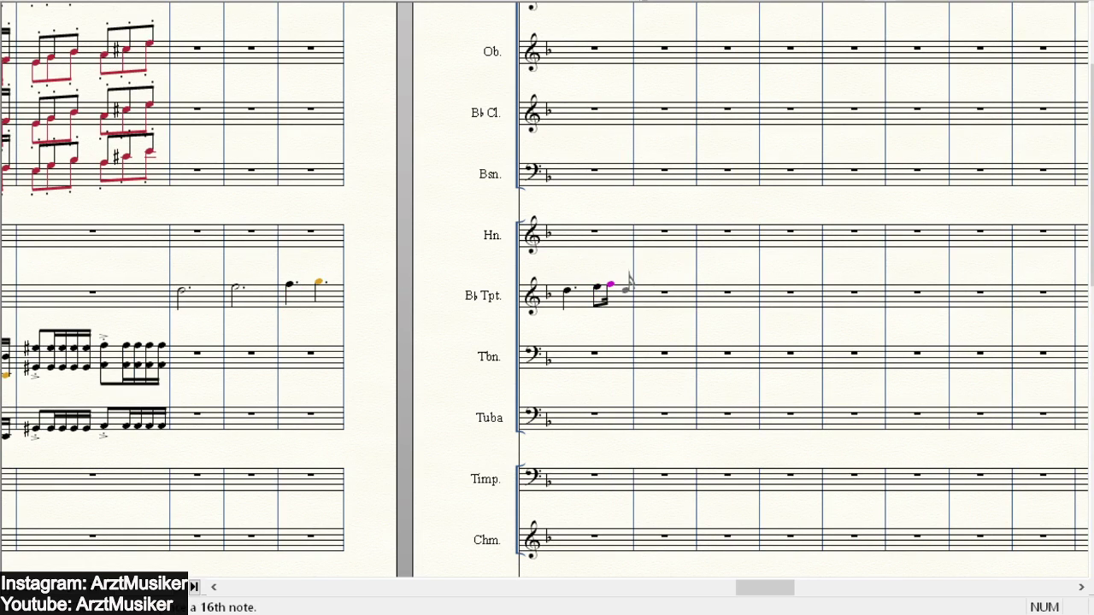
click(625, 287)
click(636, 289)
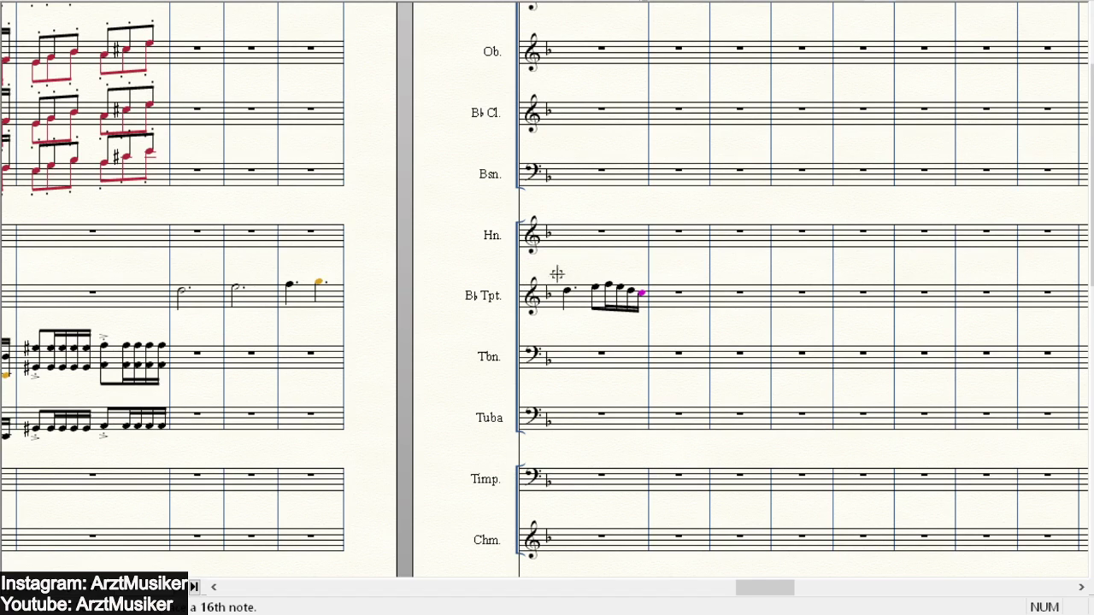
- Attach an ff dynamic to the B♭ trumpet's dotted half note in measure 45
click(223, 2)
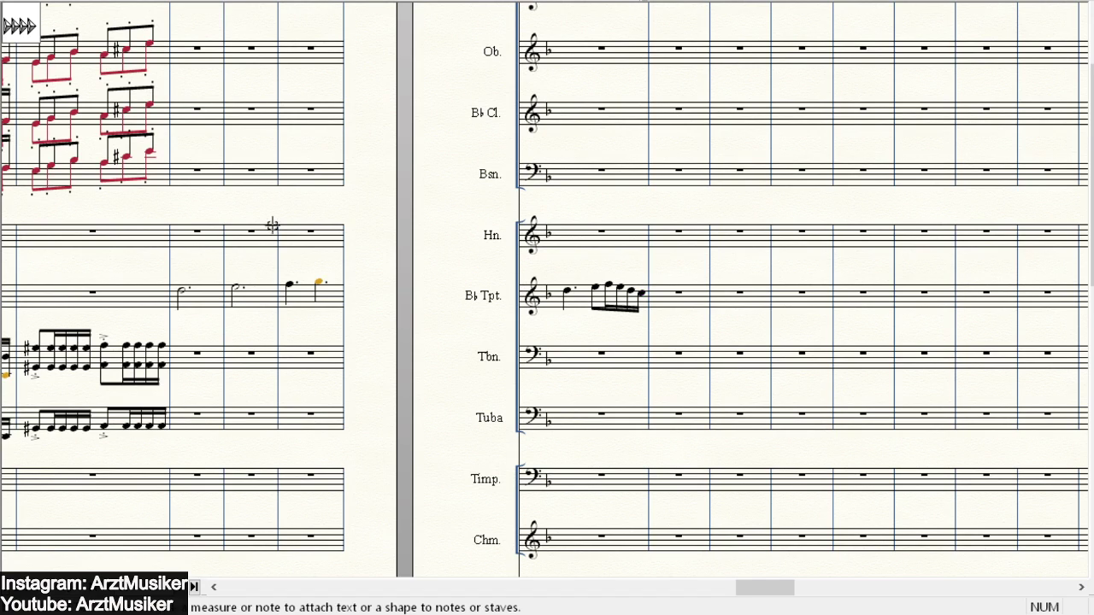
double_click(179, 313)
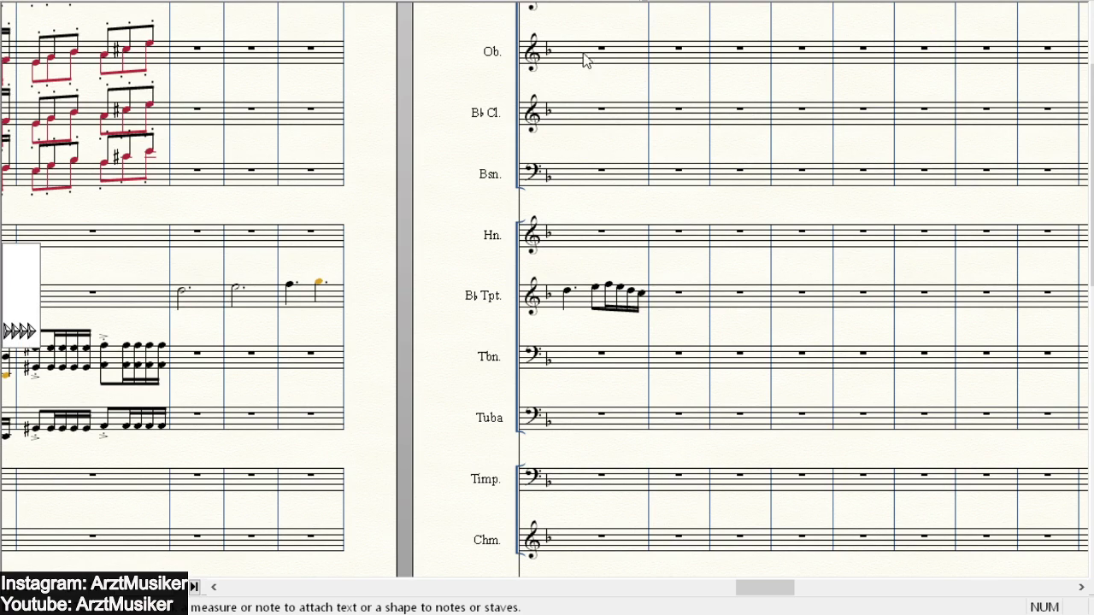
double_click(548, 32)
- Play back the score to hear the new trumpet phrase through measure 48, and stop the playback
click(1081, 588)
click(1081, 588)
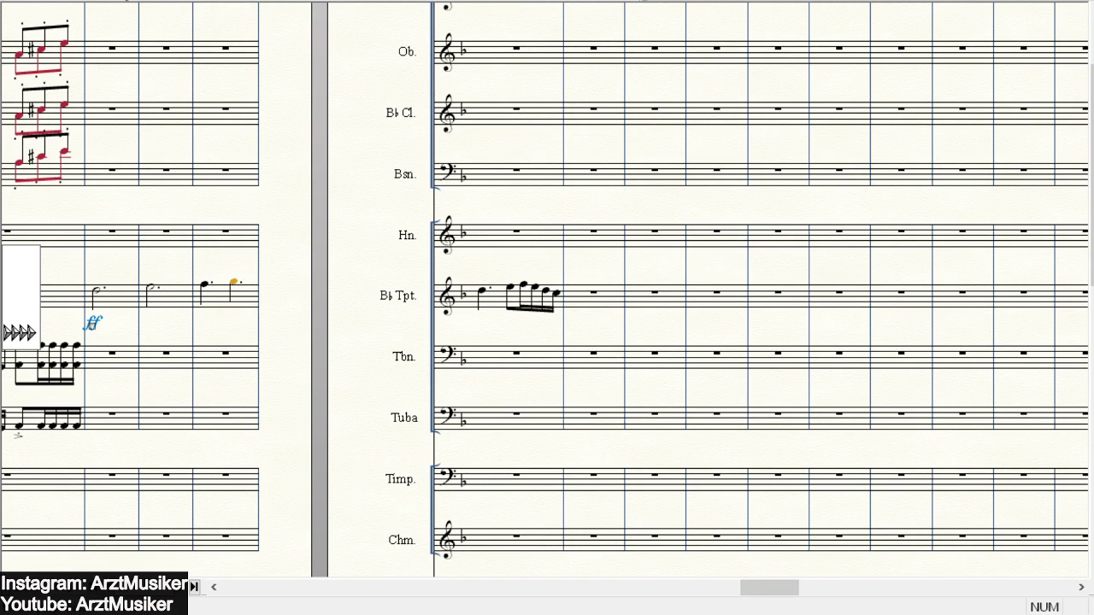
key(space)
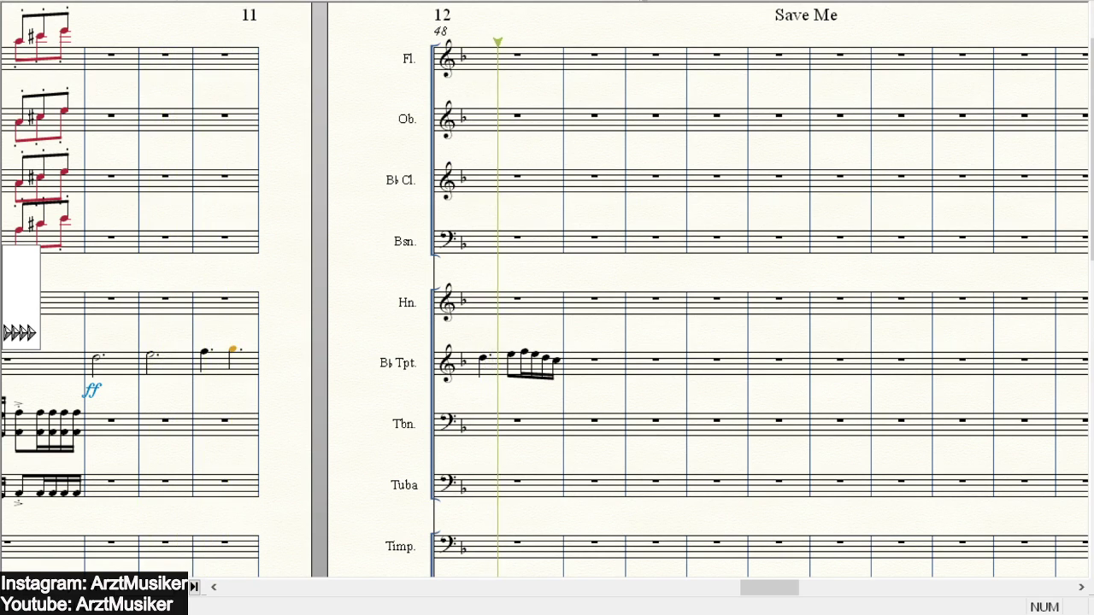
key(space)
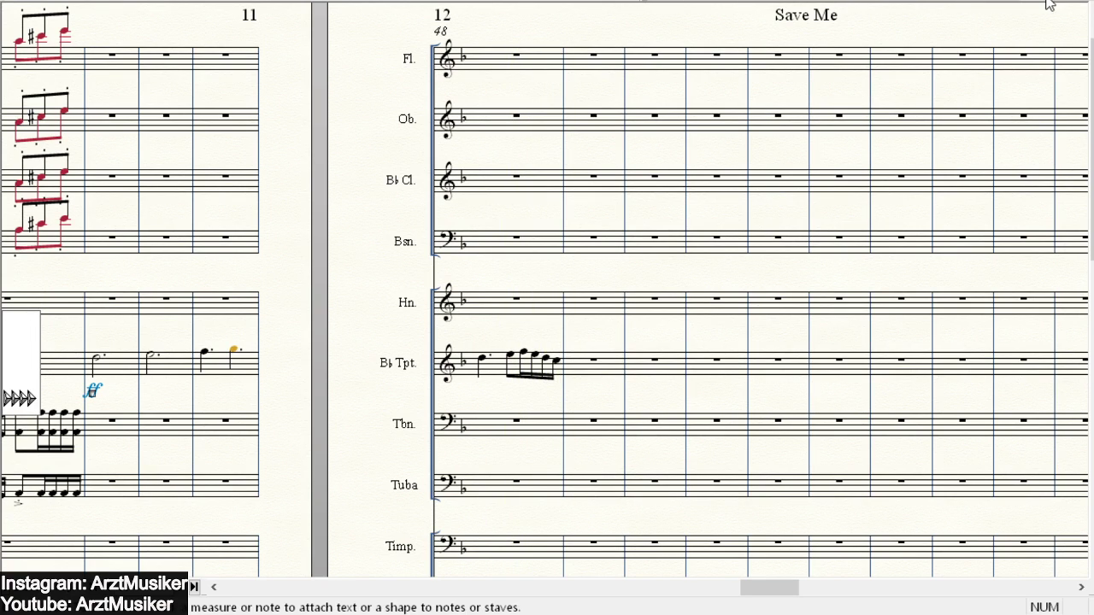
- Sharpen the last trumpet sixteenth note in measure 48 and add lower octaves to the dotted half notes in measures 45 and 46
click(1016, 0)
click(570, 355)
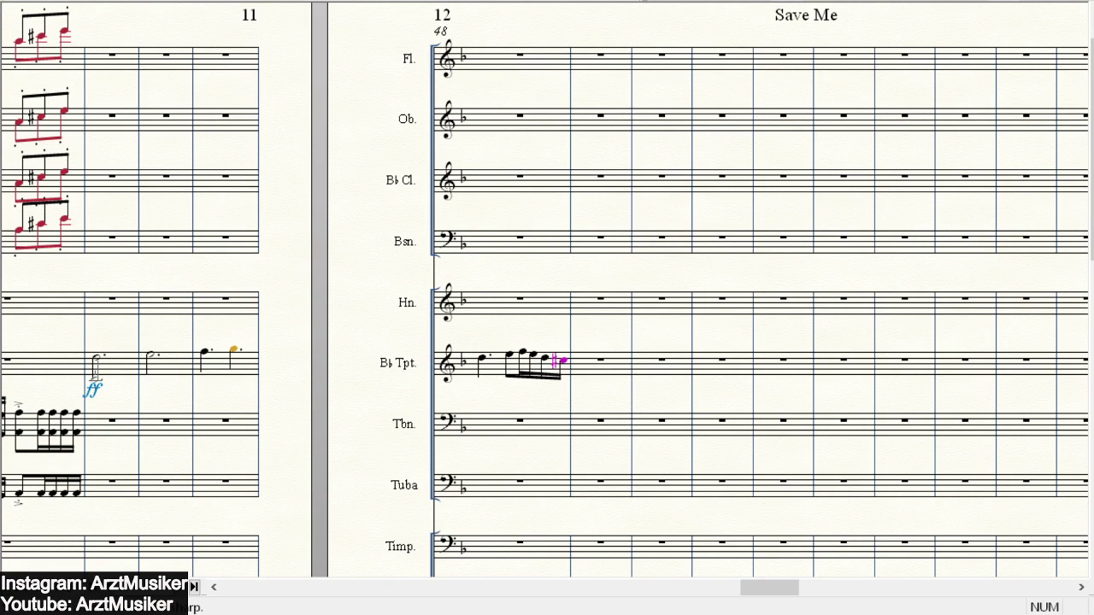
ctrl+click(96, 363)
ctrl+click(152, 363)
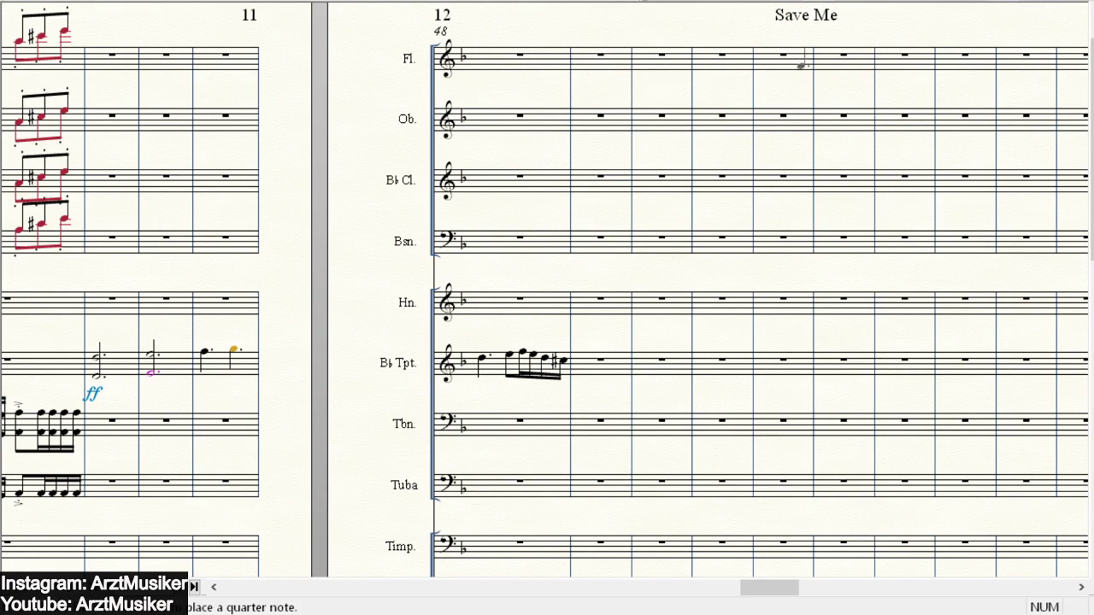
- Add lower octaves to the trumpet's dotted quarter notes in measures 47 and 48
click(205, 371)
click(234, 368)
click(480, 377)
- Double the trumpet's eighth note and four sixteenth notes in measure 48 at the lower octave, sharpening the last one
key(ctrl+alt+3)
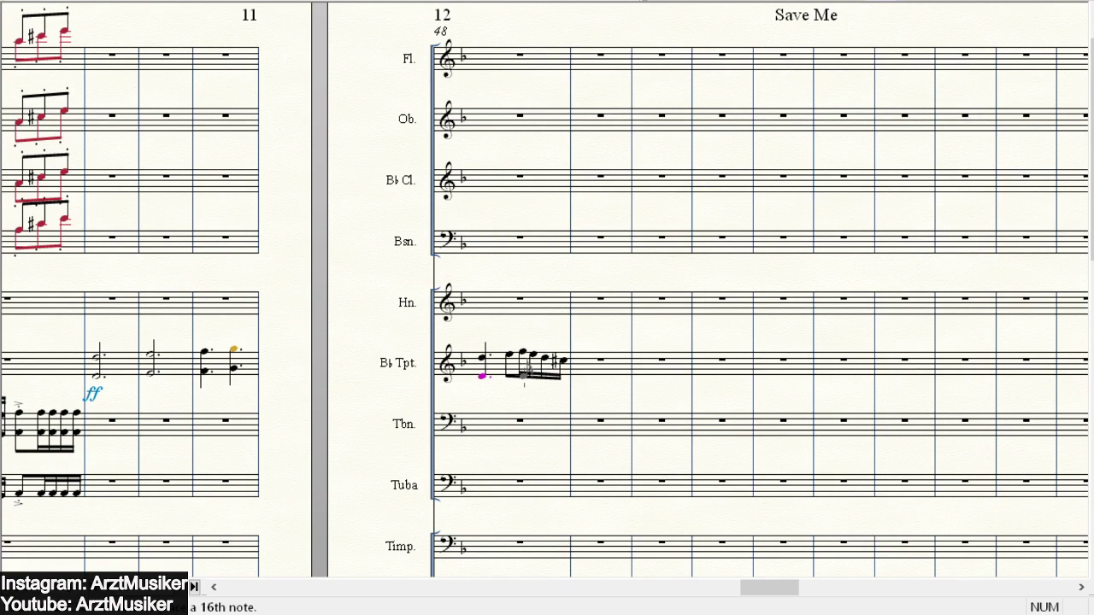
key(ctrl+alt+4)
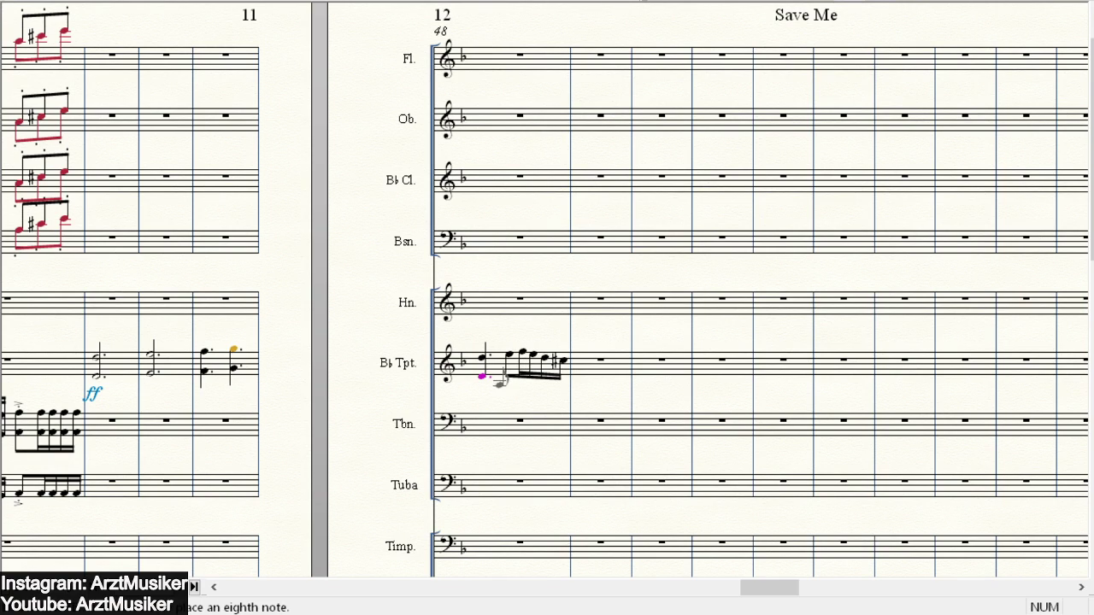
click(509, 373)
key(ctrl+alt+3)
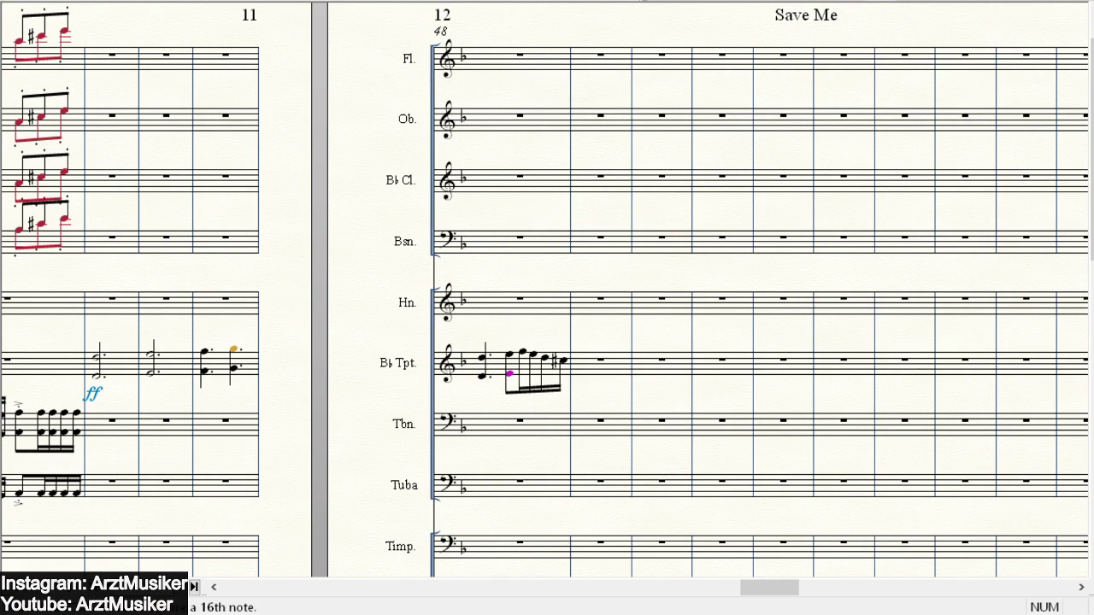
click(521, 373)
click(533, 373)
click(543, 373)
click(563, 379)
key(KP_8)
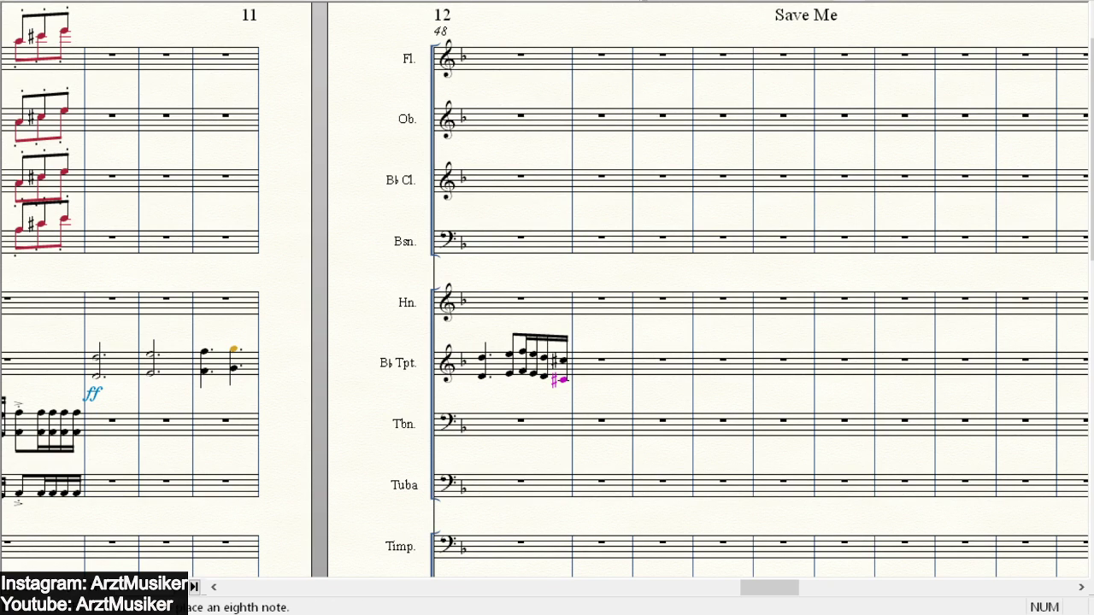
- Enter a stacked dotted half-note chord in measure 45 of the horn staff, undoing the stray oboe note in measure 49
key(5)
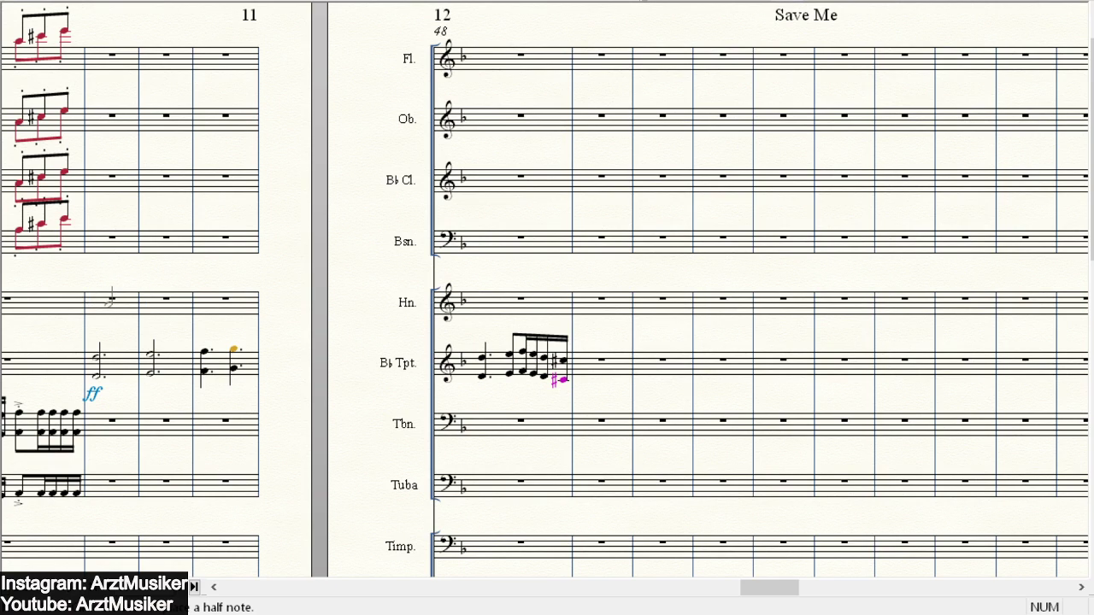
click(97, 296)
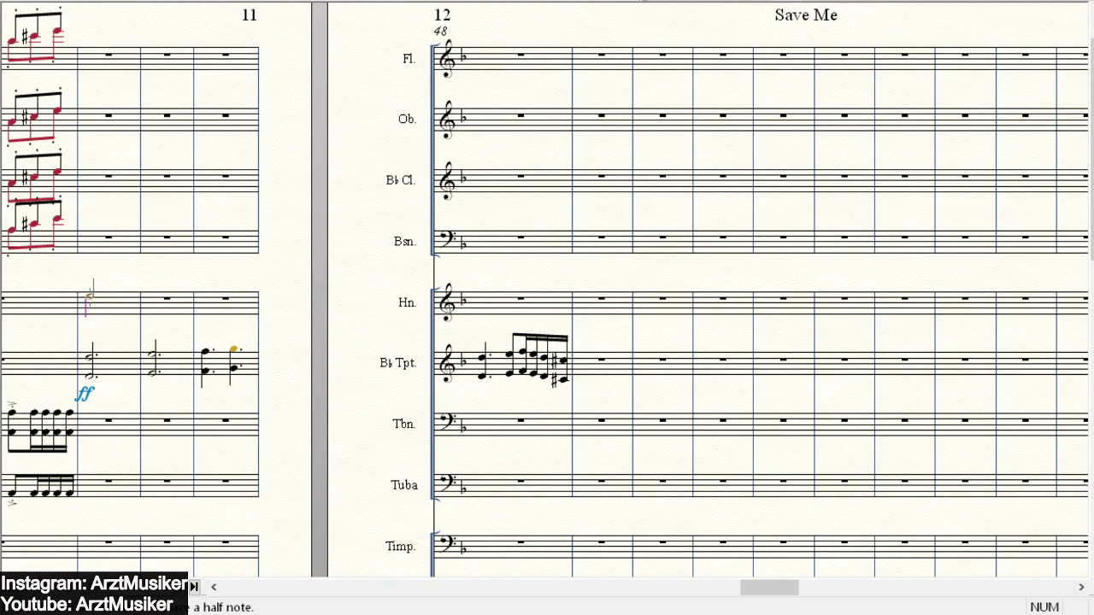
click(88, 319)
click(90, 298)
click(615, 117)
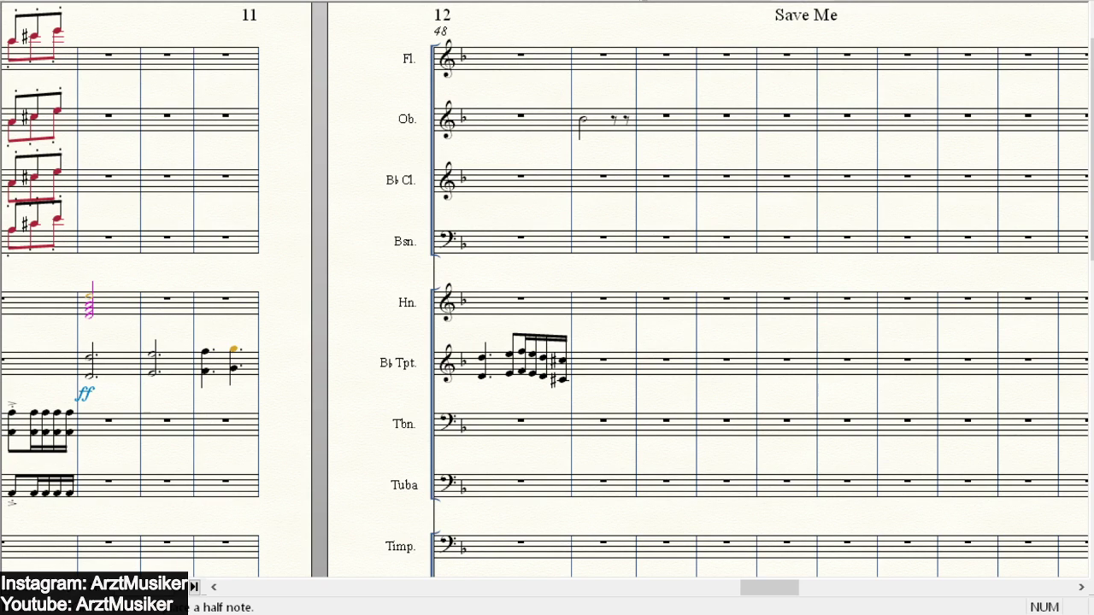
key(ctrl+z)
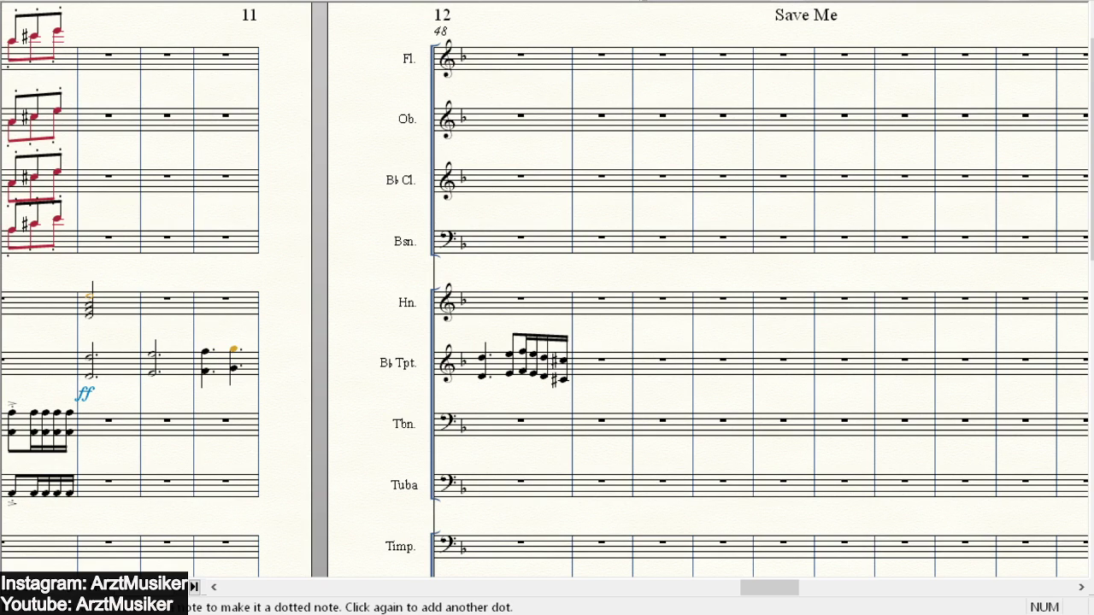
click(89, 303)
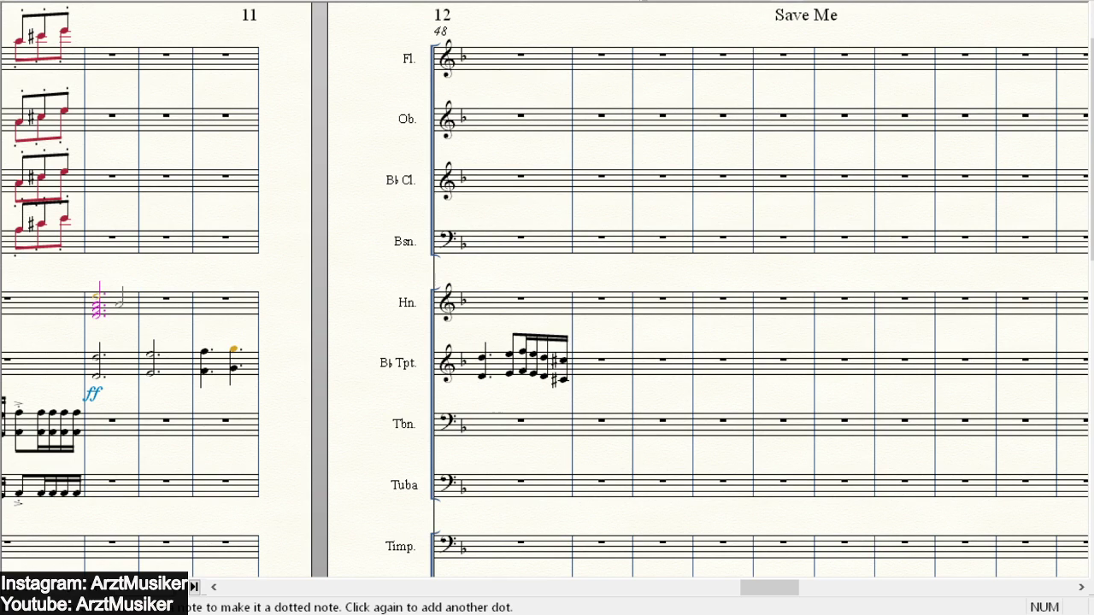
- Enter a stacked half-note chord in measure 46 of the horn staff
key(Escape)
click(159, 294)
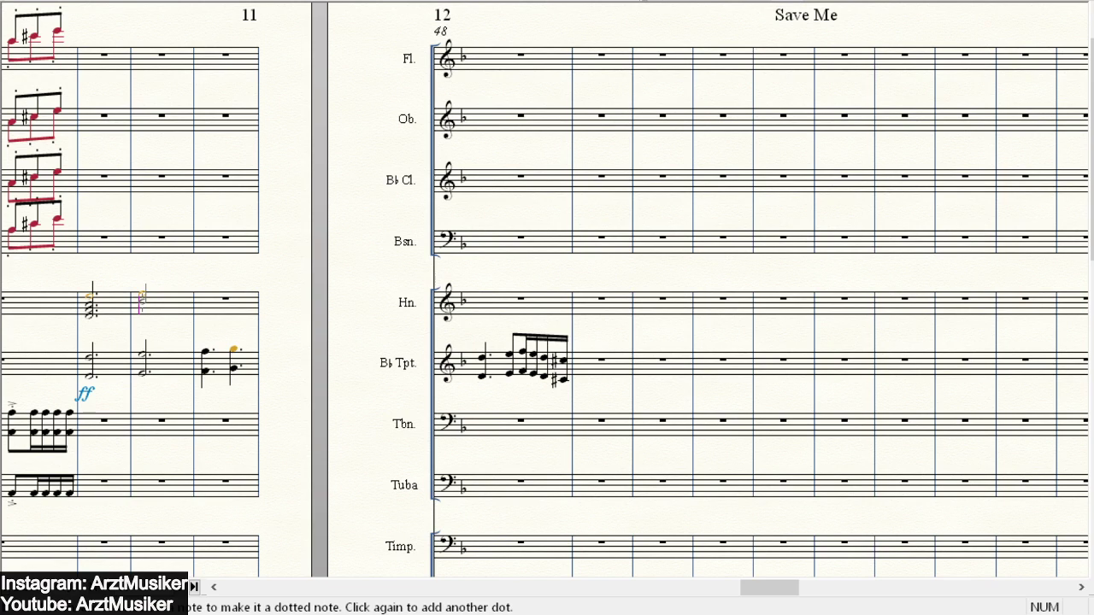
click(142, 314)
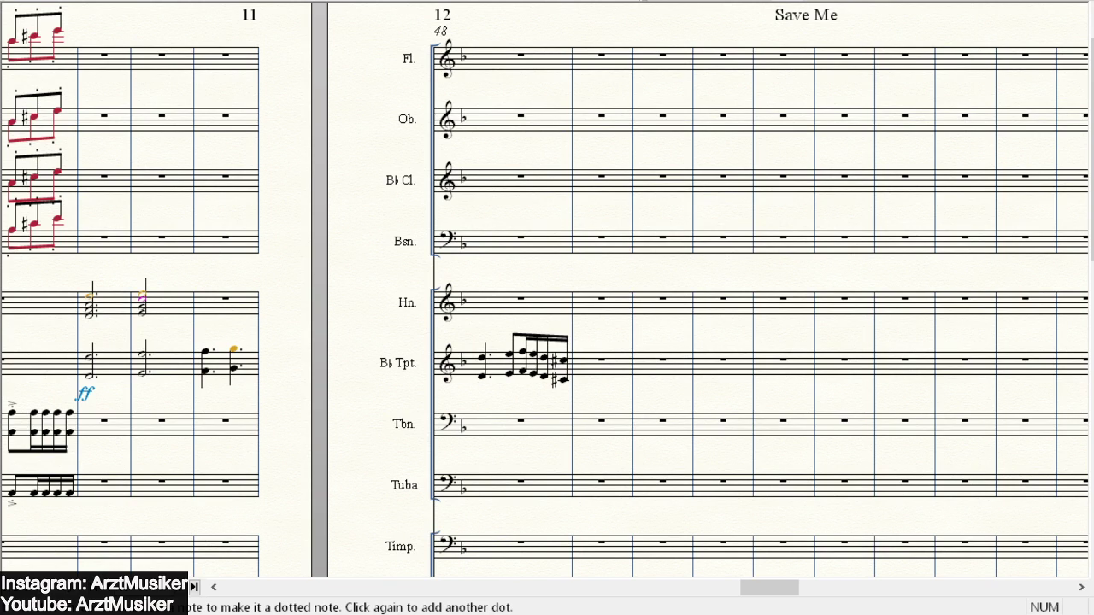
- Try flat and natural accidentals on the horn chord in measure 46, and remove them
key(KP_9)
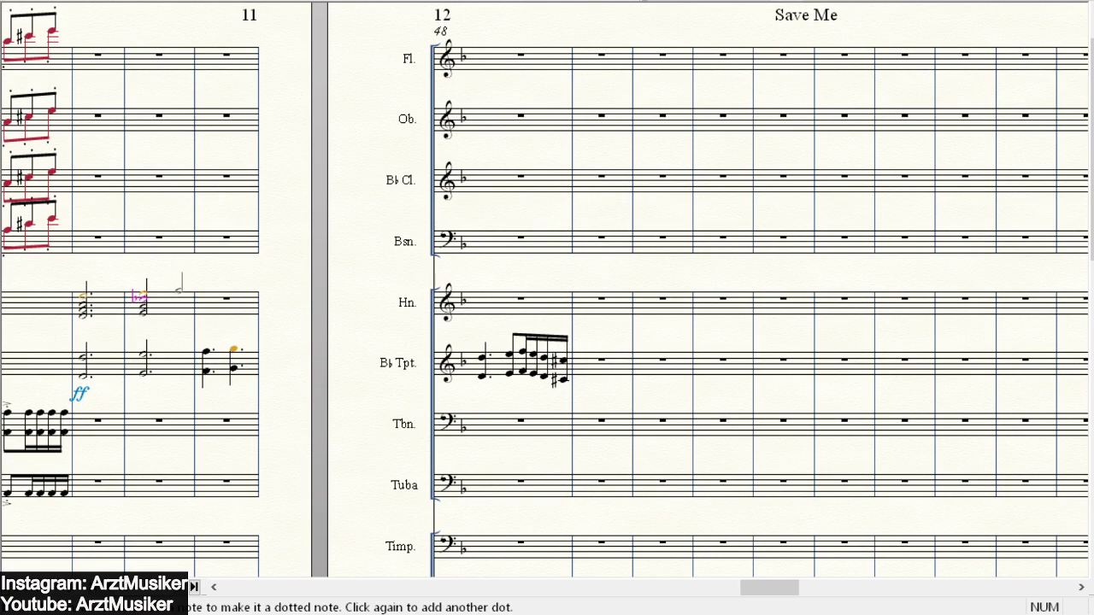
key(KP_7)
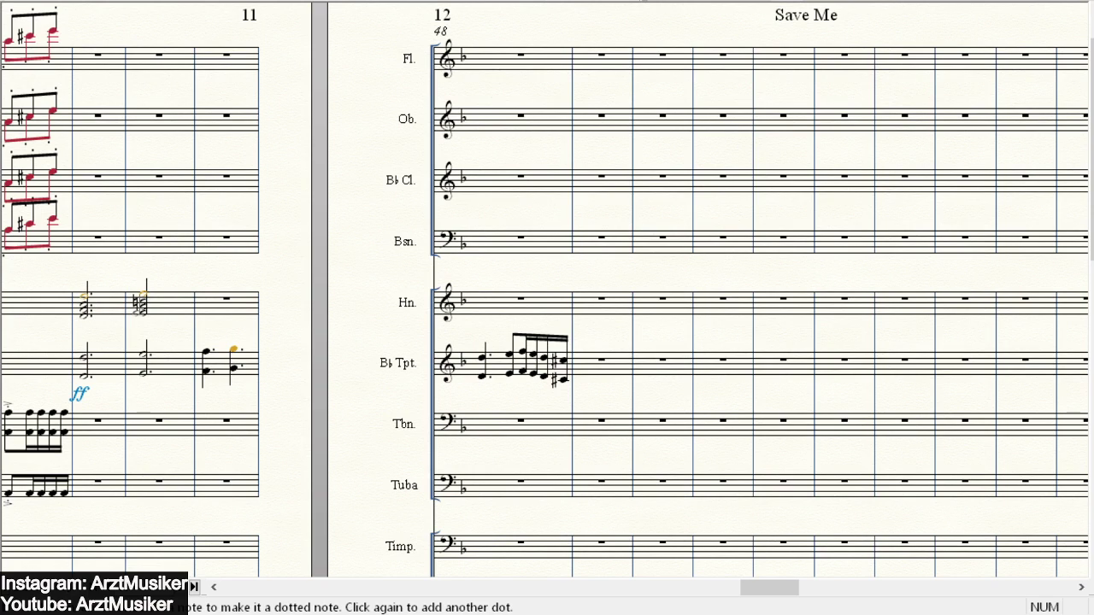
click(147, 295)
click(144, 297)
click(170, 329)
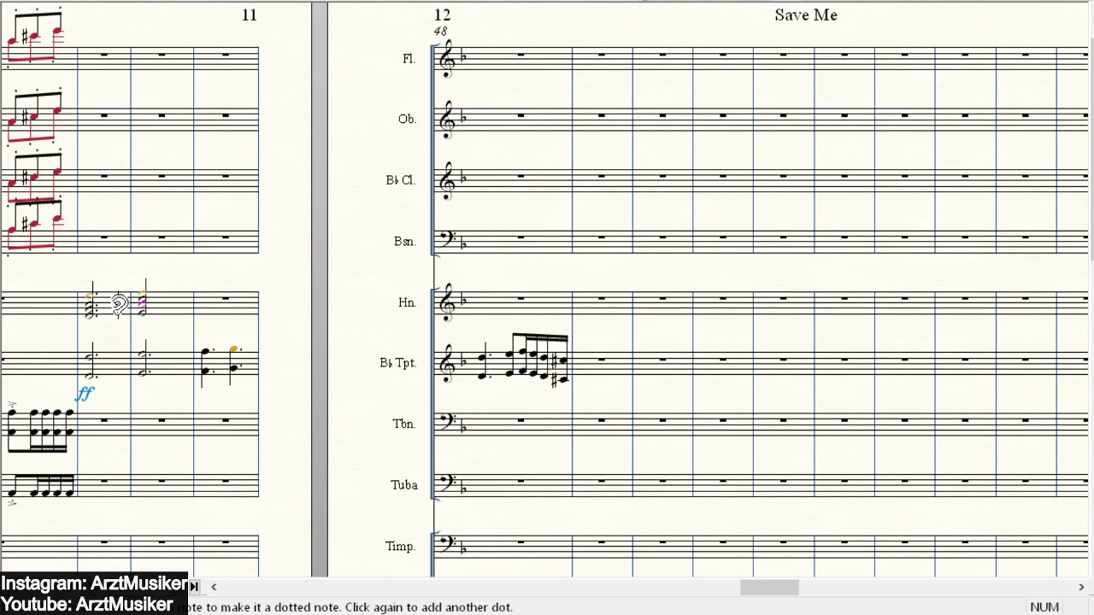
- Rework the horn chord in measure 46 so it has a low C♯ at the bottom, and make it a dotted half-note chord
click(140, 300)
key(n)
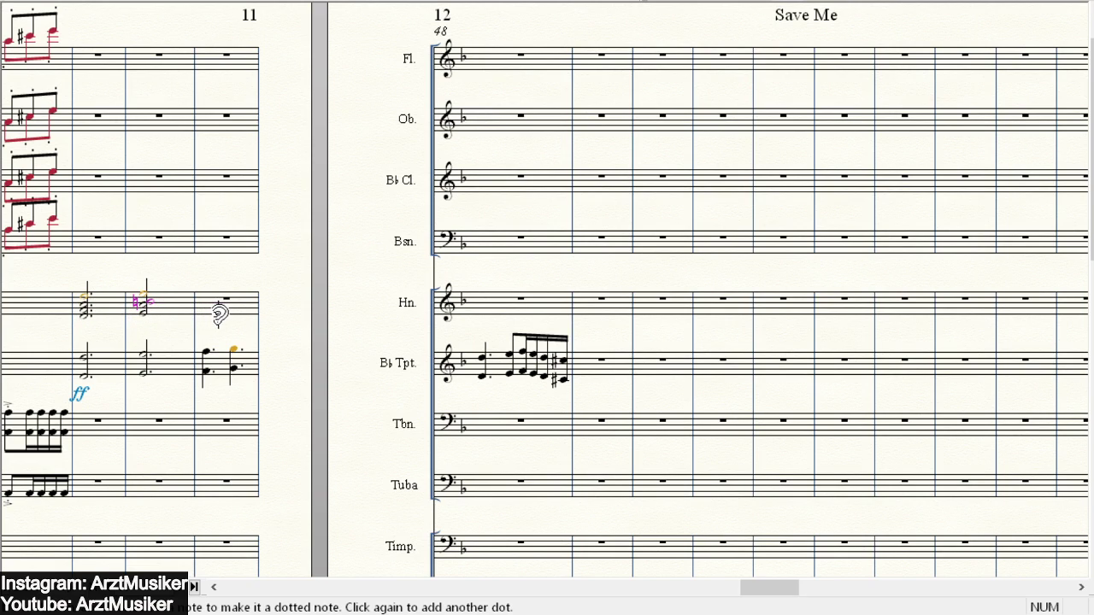
click(135, 300)
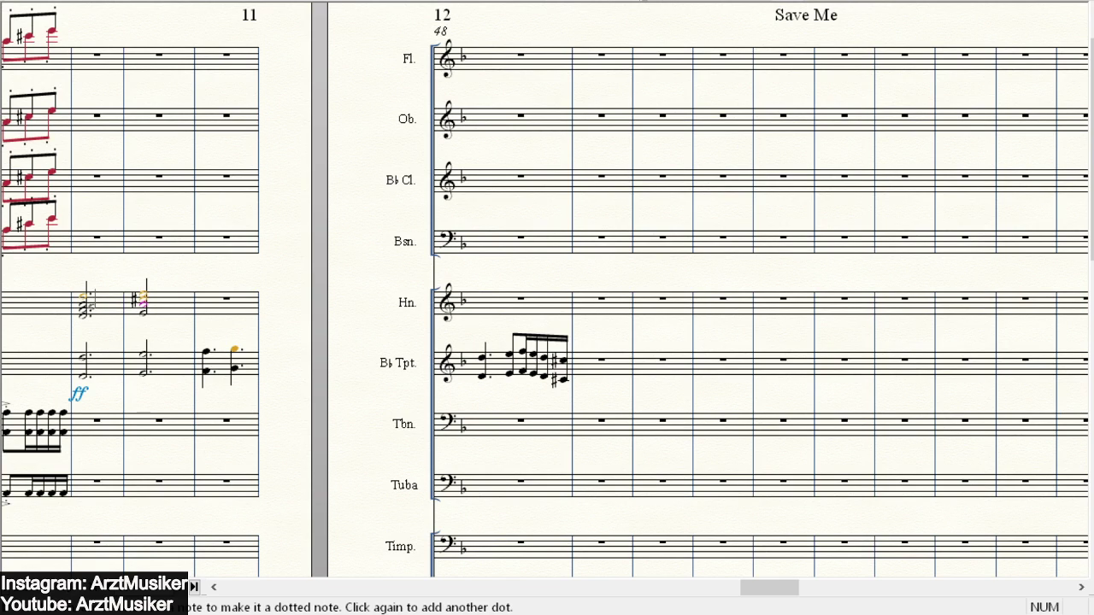
ctrl+click(134, 300)
key(ctrl+Down)
key(period)
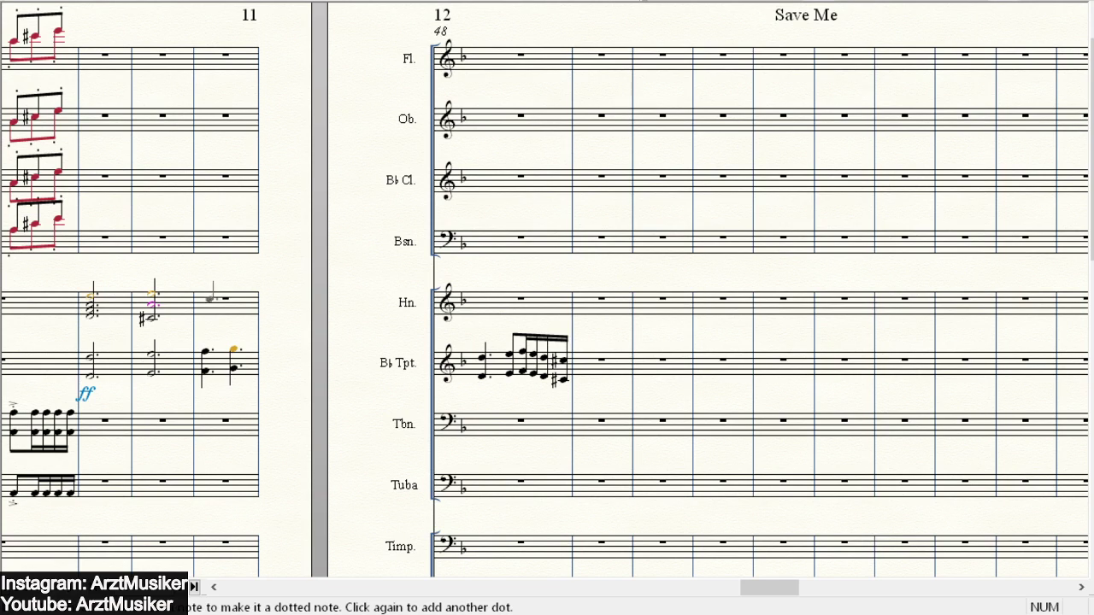
- Enter two dotted quarter notes in measure 47 of the horn staff
click(206, 292)
click(235, 288)
- Switch to transposed pitch to examine the horn notes in measures 45 to 47, and return to concert pitch
scroll(444, 308, down, 1)
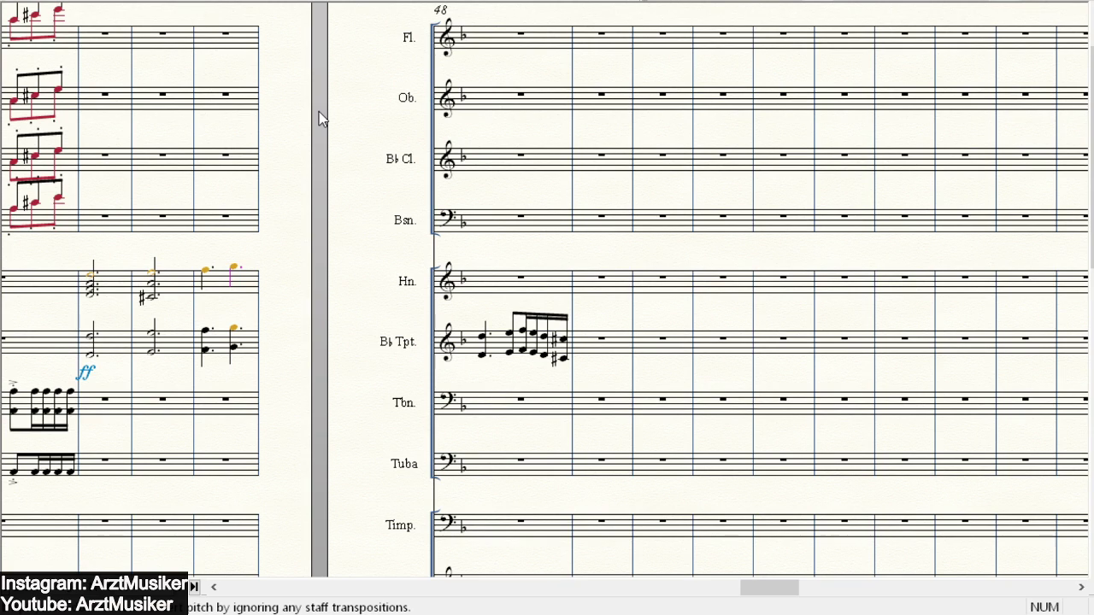
key(ctrl+shift+t)
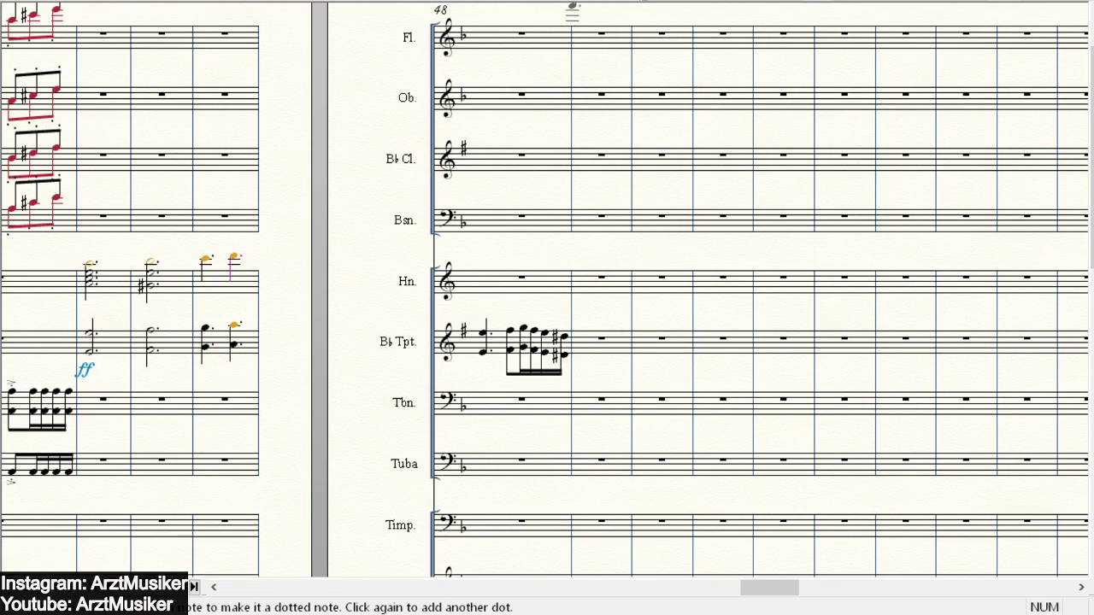
click(269, 41)
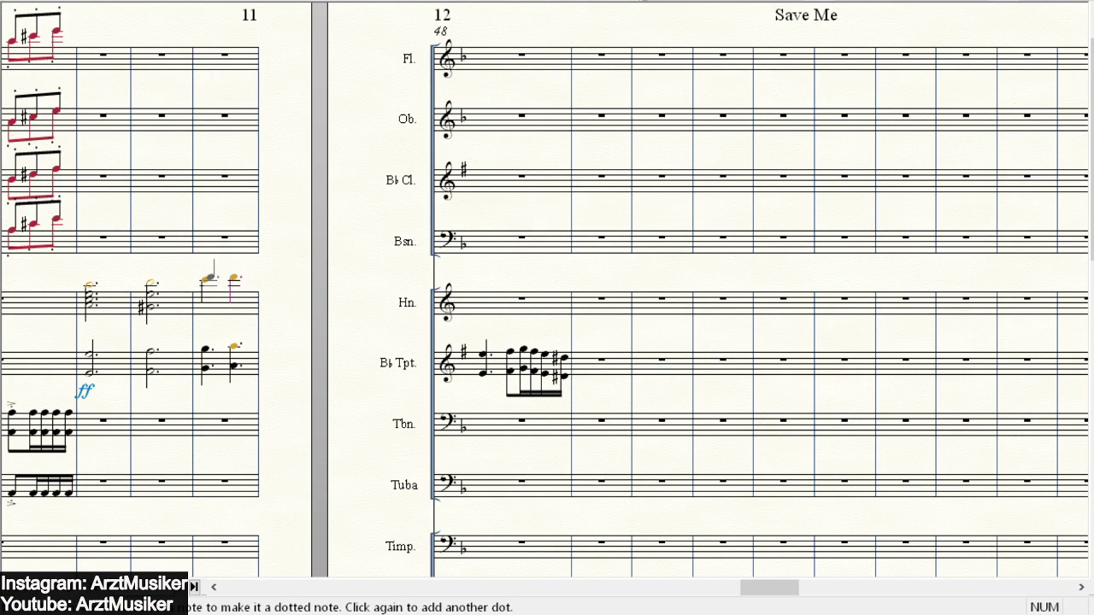
click(206, 280)
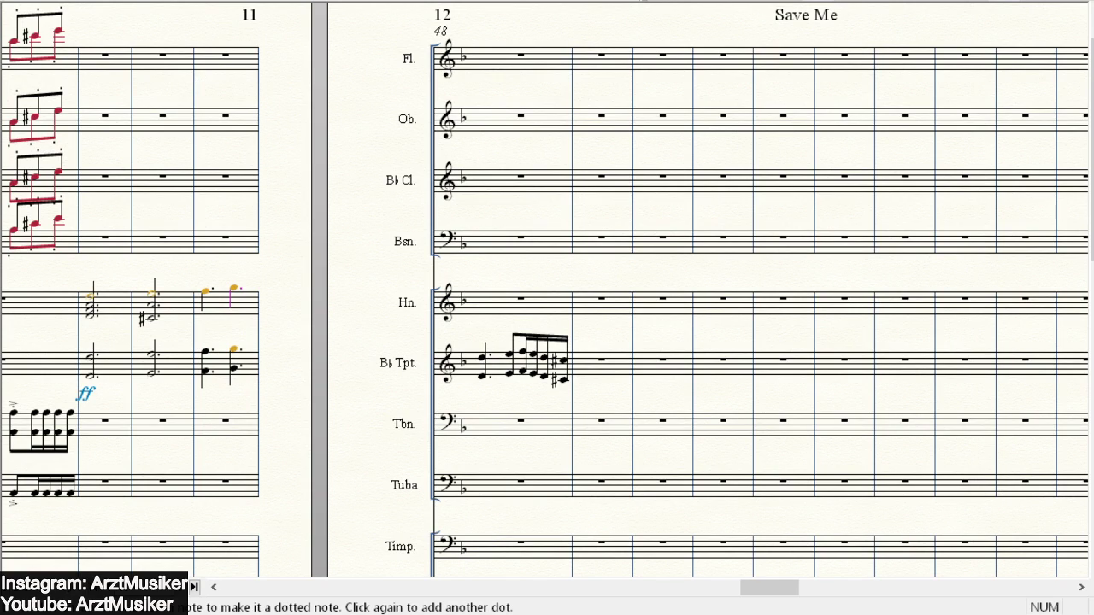
- Lower the two dotted quarter notes in measure 47 of the horn staff and build each into a three-note chord
click(204, 292)
key(ctrl+Down)
key(shift+Down)
key(ctrl+Down)
click(206, 305)
click(205, 293)
key(Down)
key(Down)
click(233, 304)
click(233, 302)
click(206, 301)
- Enter two dotted quarter-note horn chords in measure 48, E–A–C♯ followed by a low A–C♯–E–A
click(481, 301)
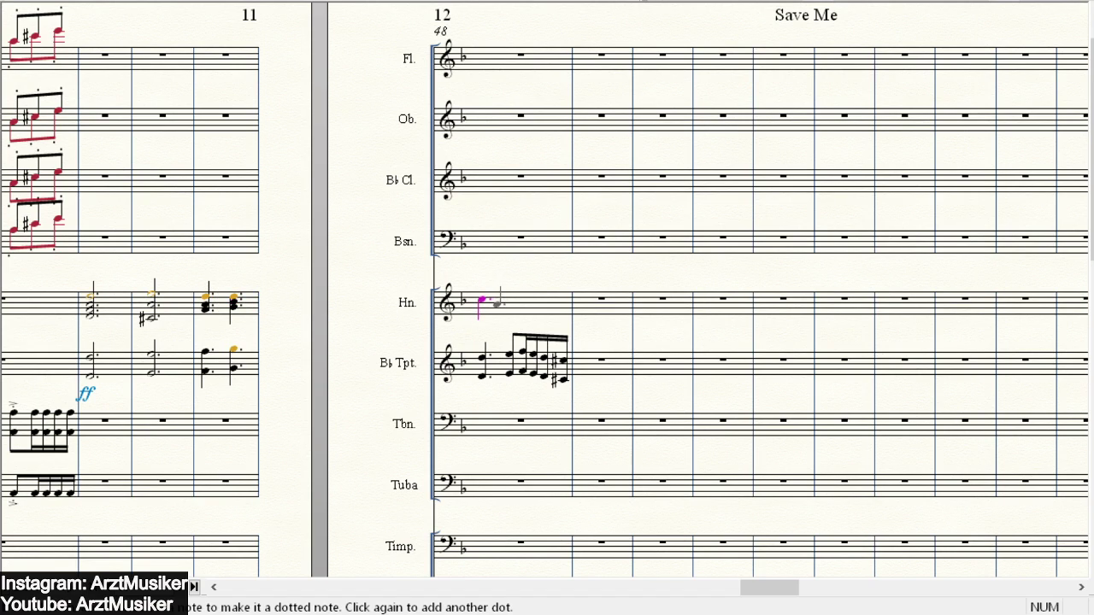
click(490, 301)
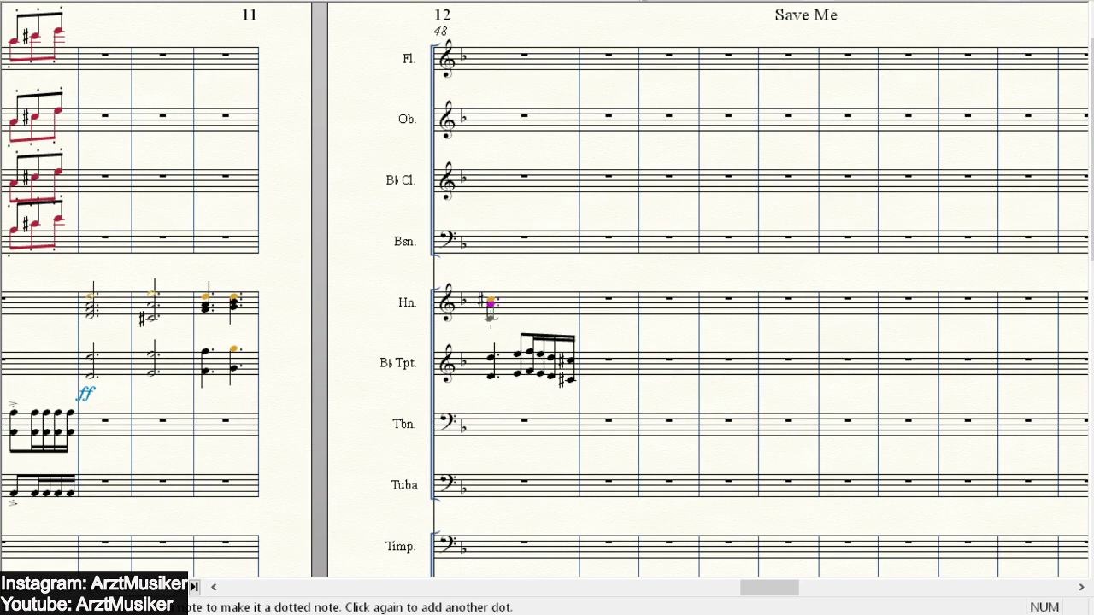
click(491, 313)
click(518, 303)
click(517, 314)
key(plus)
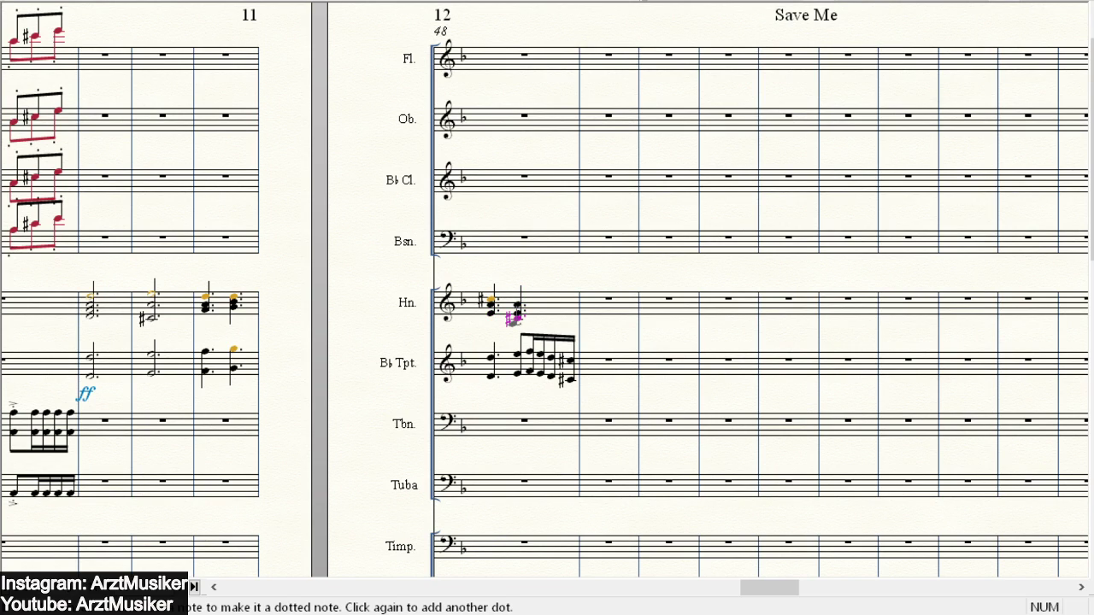
click(518, 325)
- Add an ff dynamic to the horn staff at measure 45
click(500, 7)
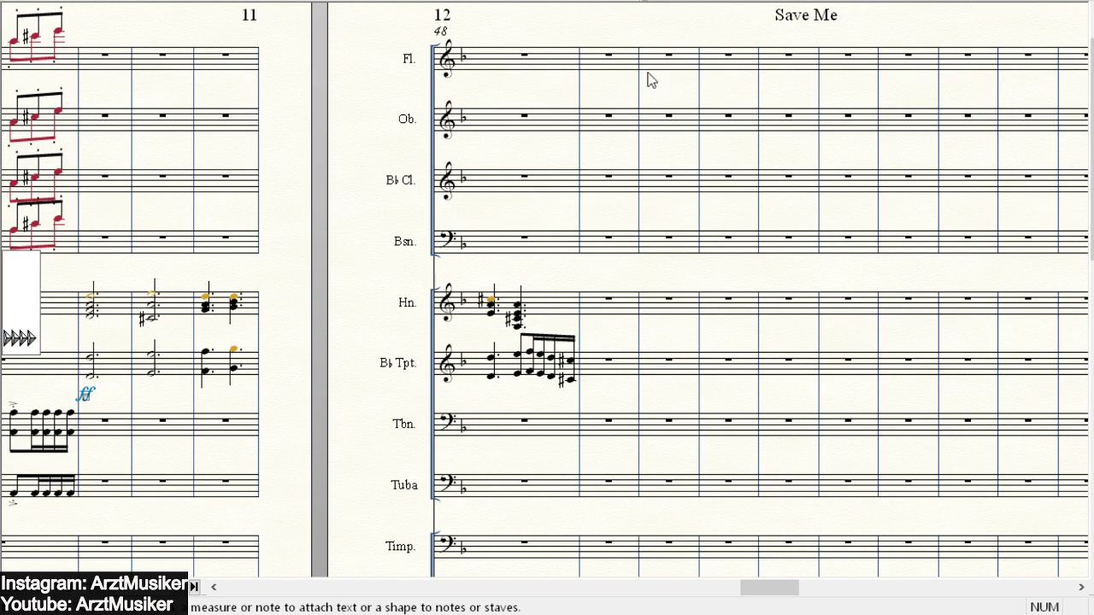
key(ctrl+v)
key(ctrl+alt+6)
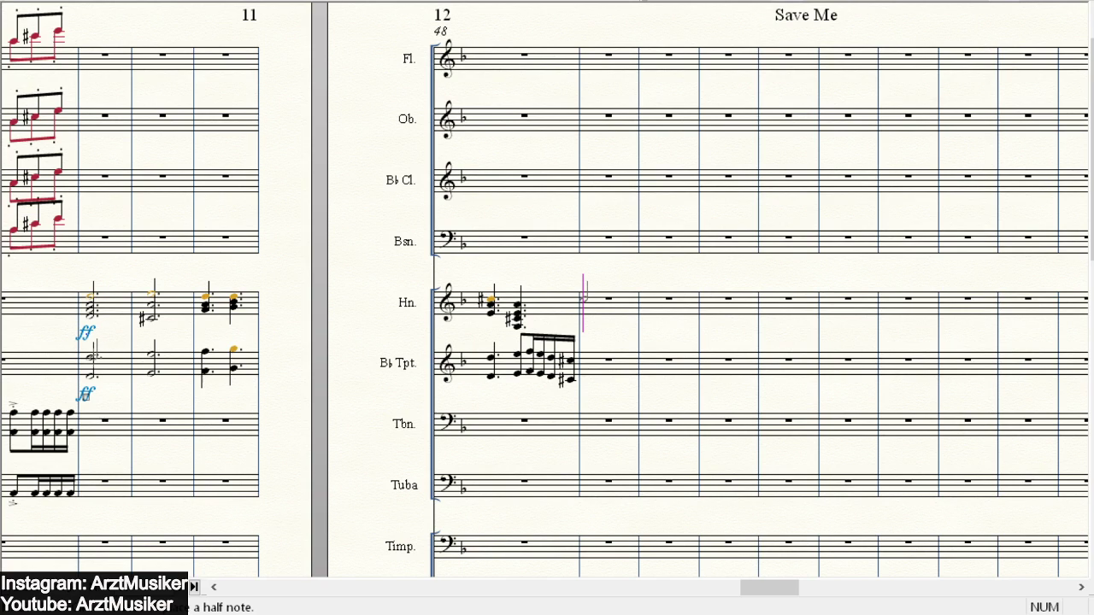
- Enter a dotted half note in each of measures 45 and 46 of the trombone staff
key(Escape)
click(158, 433)
click(91, 428)
click(154, 426)
key(5)
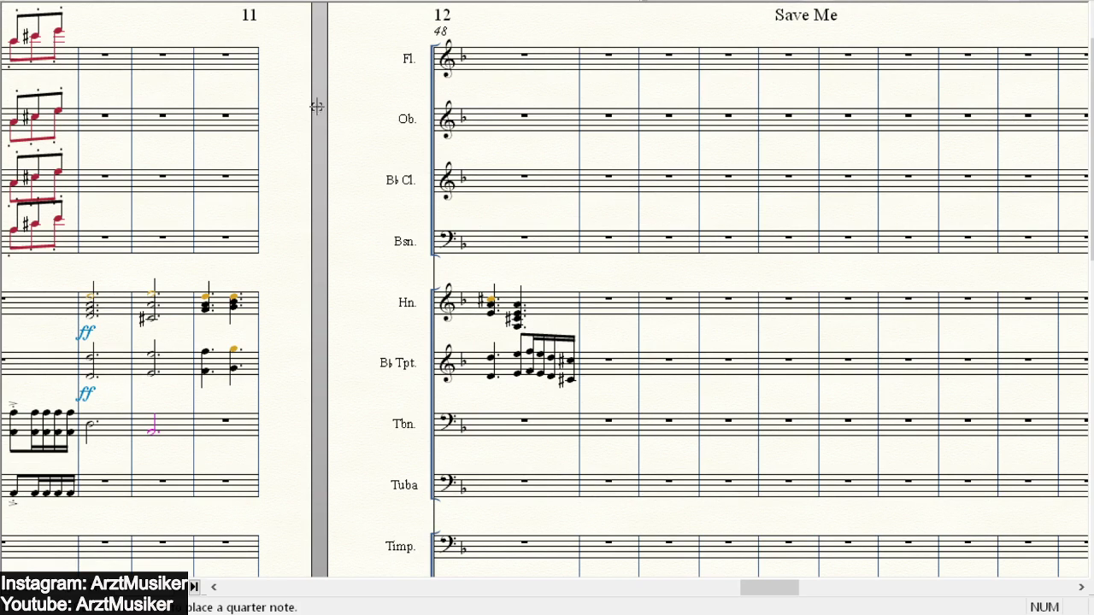
key(6)
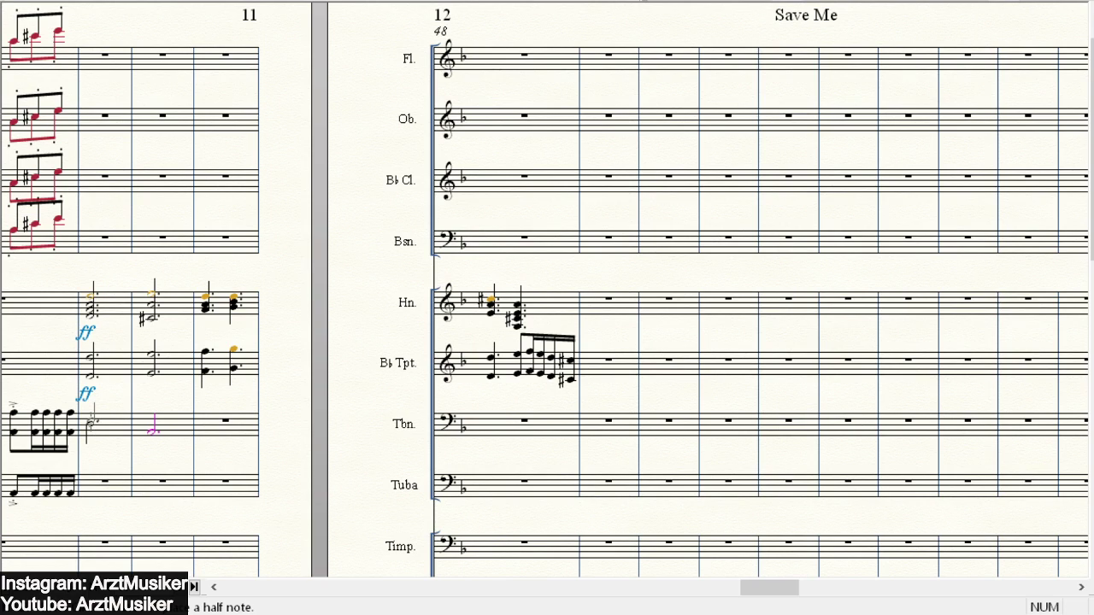
- Build the trombone notes in measures 45 and 46 into dotted half-note chords, with a low note below the staff in measure 45
click(91, 425)
click(90, 419)
click(152, 424)
click(153, 425)
click(88, 425)
click(152, 422)
click(153, 420)
click(152, 422)
key(Up)
click(154, 420)
click(153, 426)
click(91, 442)
- Enter low dotted half notes in measures 45 and 46 of the tuba staff, the second lower than the first
click(91, 500)
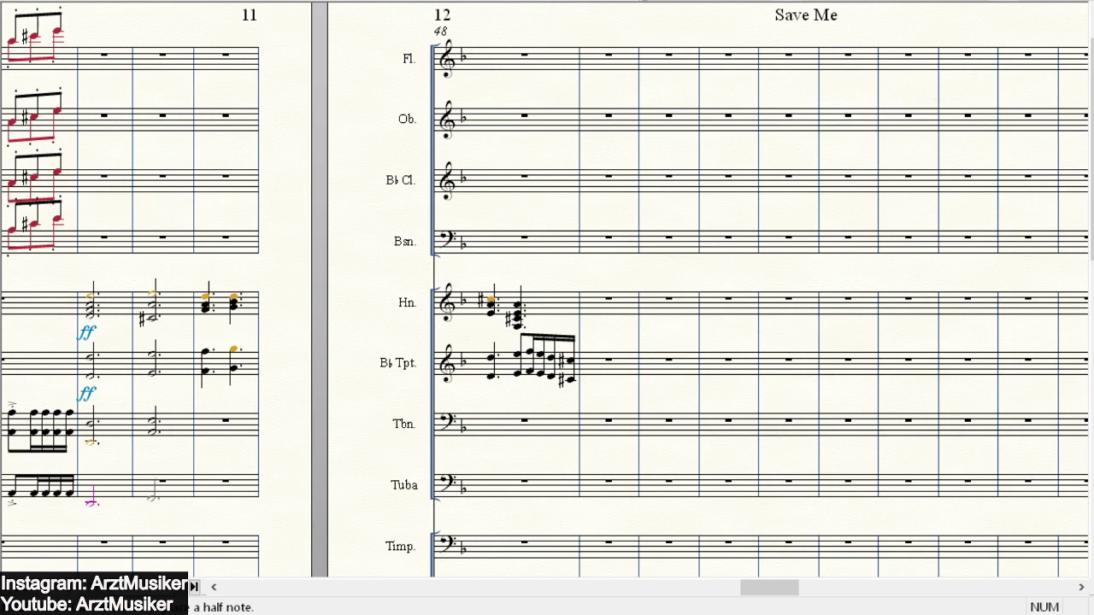
click(152, 505)
- Enter two dotted quarter notes in each of measures 47 and 48 of the trombone staff
key(5)
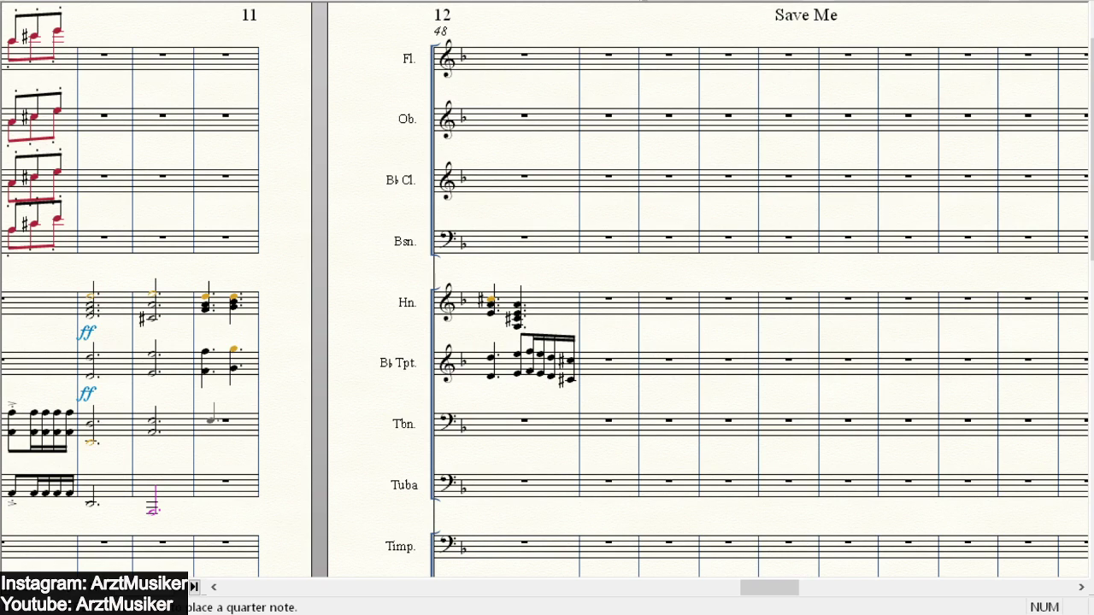
click(204, 426)
click(234, 420)
key(Up)
key(Up)
click(484, 411)
click(535, 434)
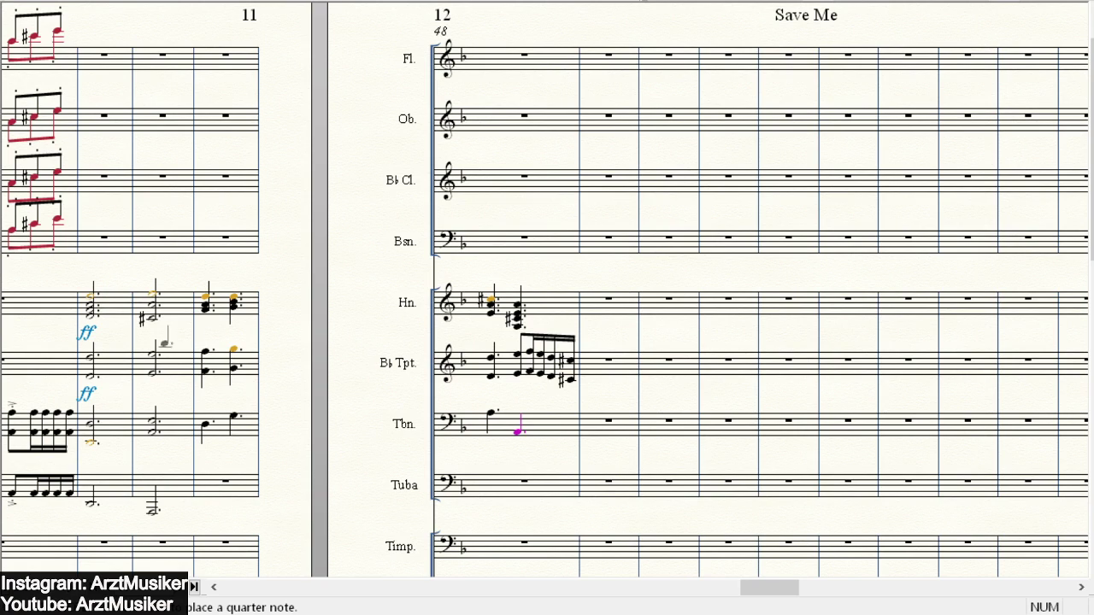
- Add lower chord notes to the trombone's dotted quarter notes in measures 47 and 48, including a C♯ in measure 48
click(208, 433)
key(Down)
key(plus)
click(517, 431)
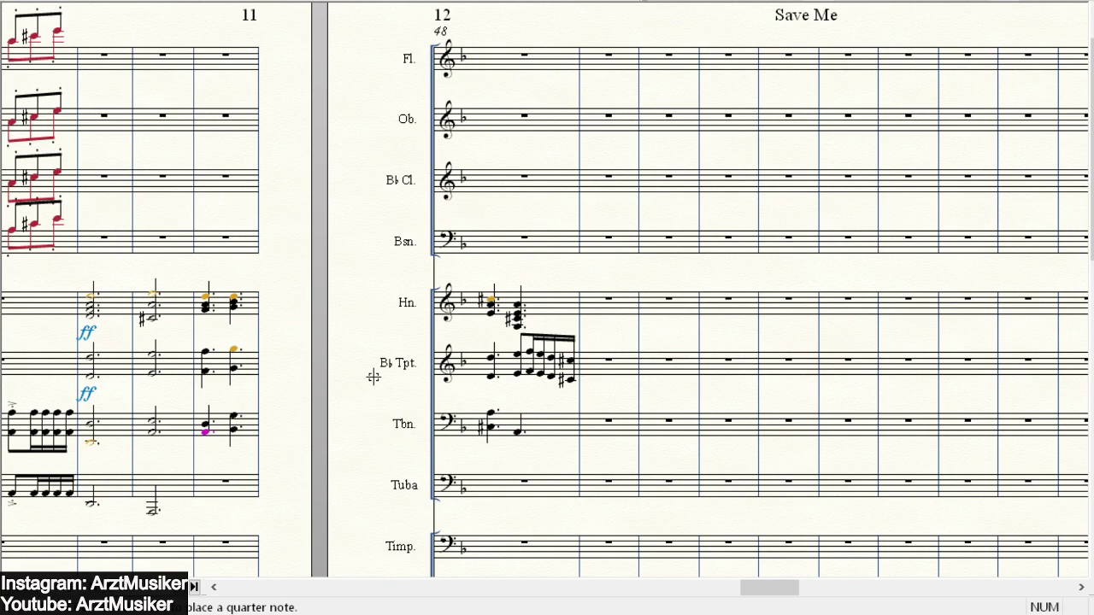
- Raise the added trombone chord notes in measures 47 and 48 by an octave, and put an upper note on the last chord
key(Up)
key(ctrl+Up)
key(Right)
key(alt+Down)
key(ctrl+Up)
key(Right)
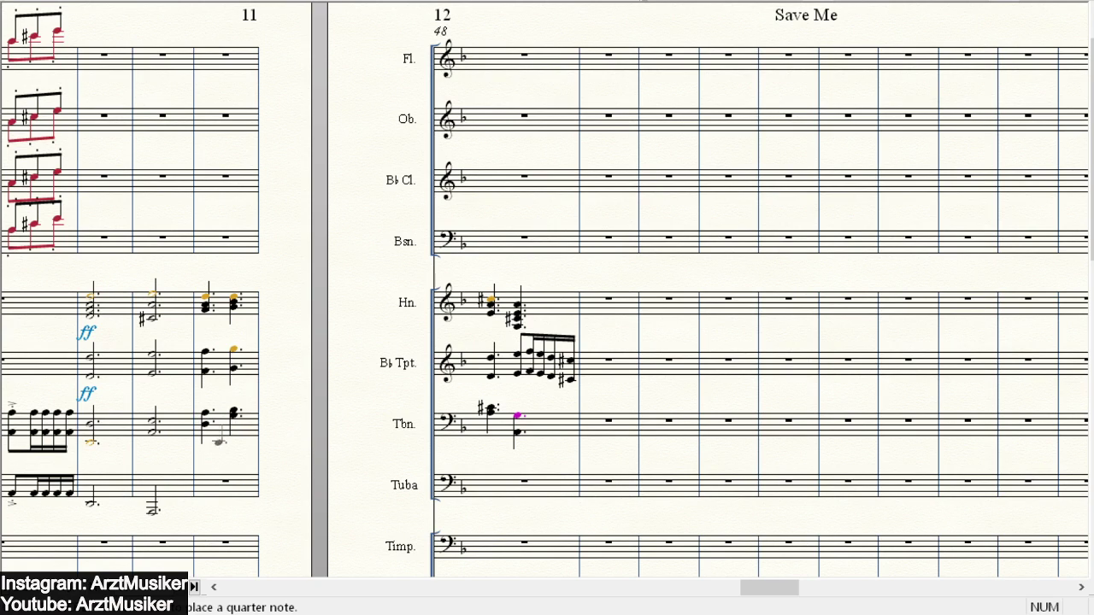
- Enter two dotted quarter notes in each of measures 47 and 48 of the tuba staff, ending on a low note
click(206, 501)
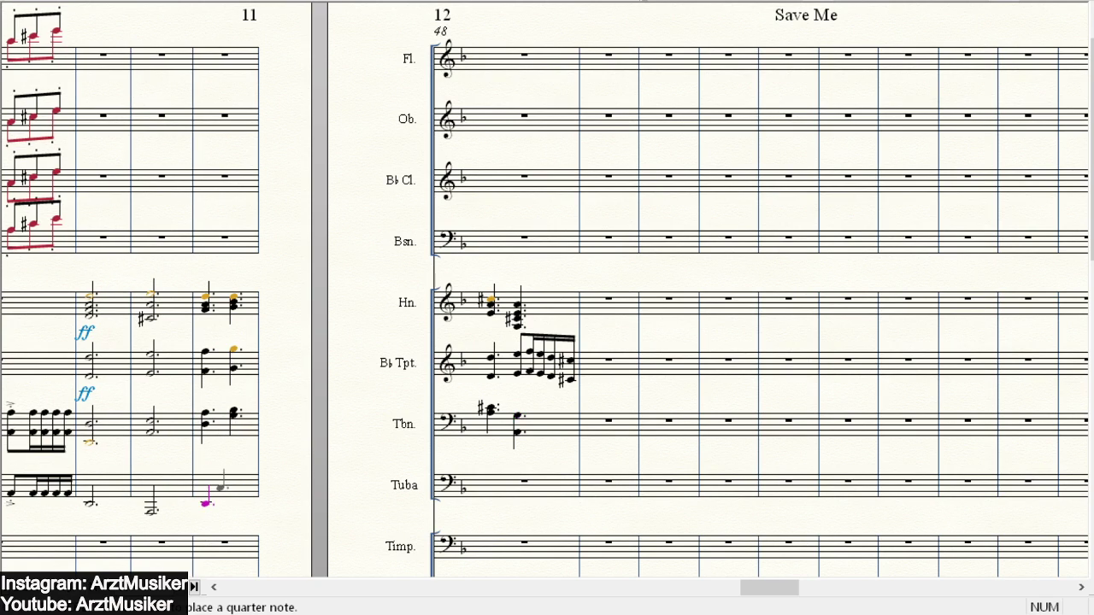
click(235, 494)
click(493, 490)
click(518, 508)
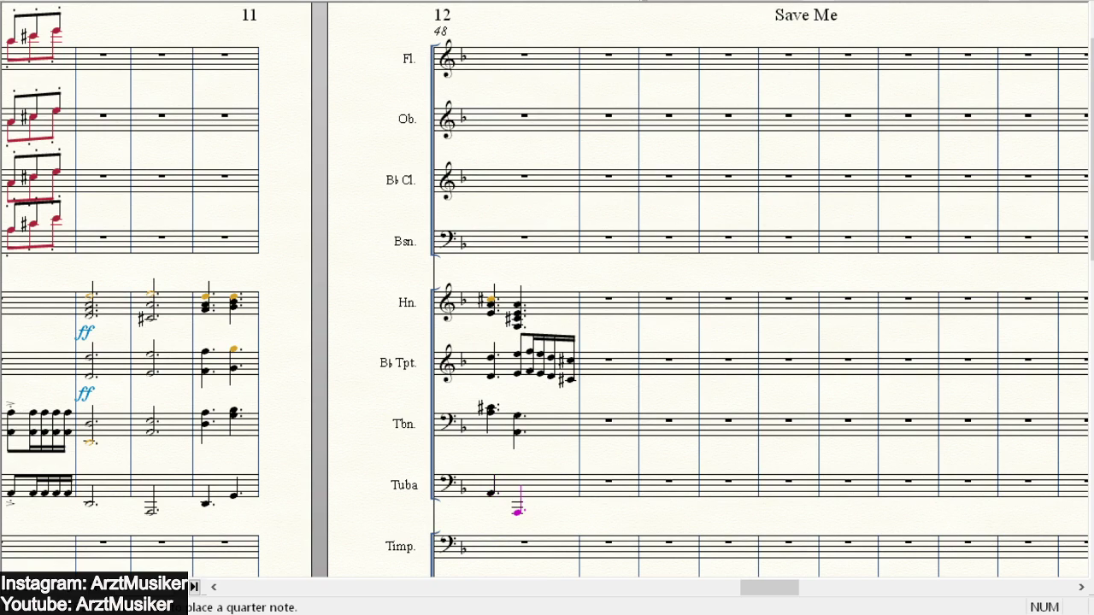
- Add ff dynamics to the trombone and tuba staves at measure 45
click(642, 0)
click(91, 444)
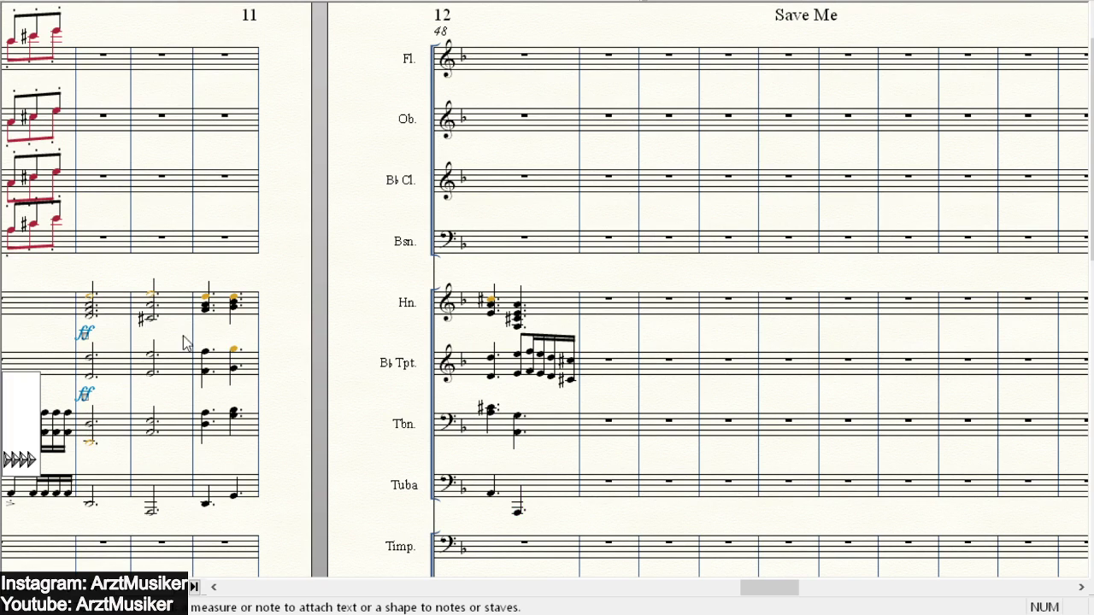
double_click(534, 43)
click(87, 500)
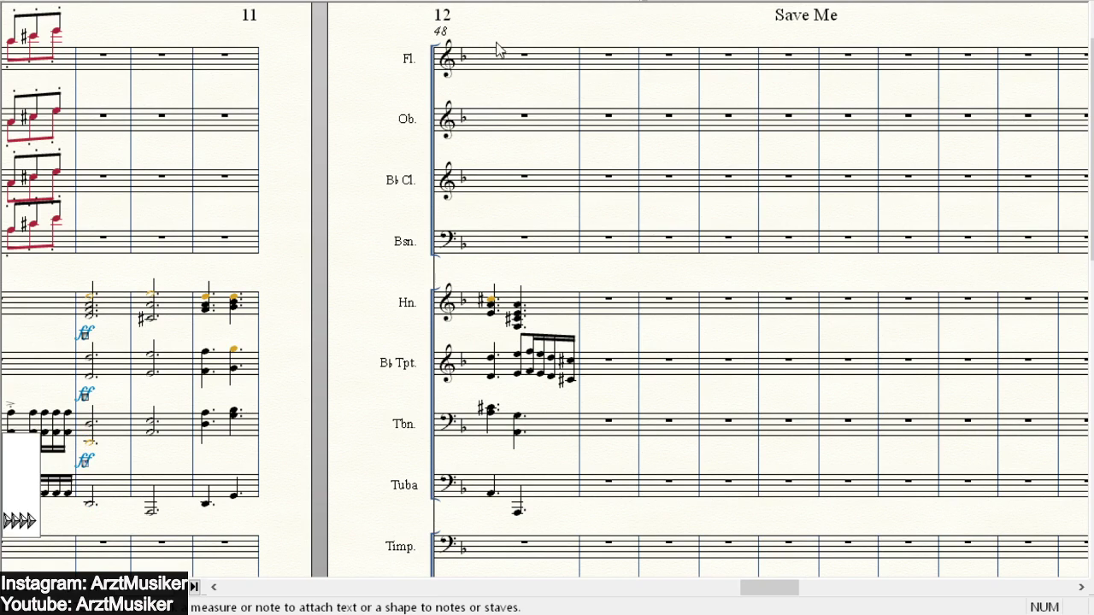
key(6)
- Play back the brass passage through measure 48 and stop playback
key(Escape)
key(space)
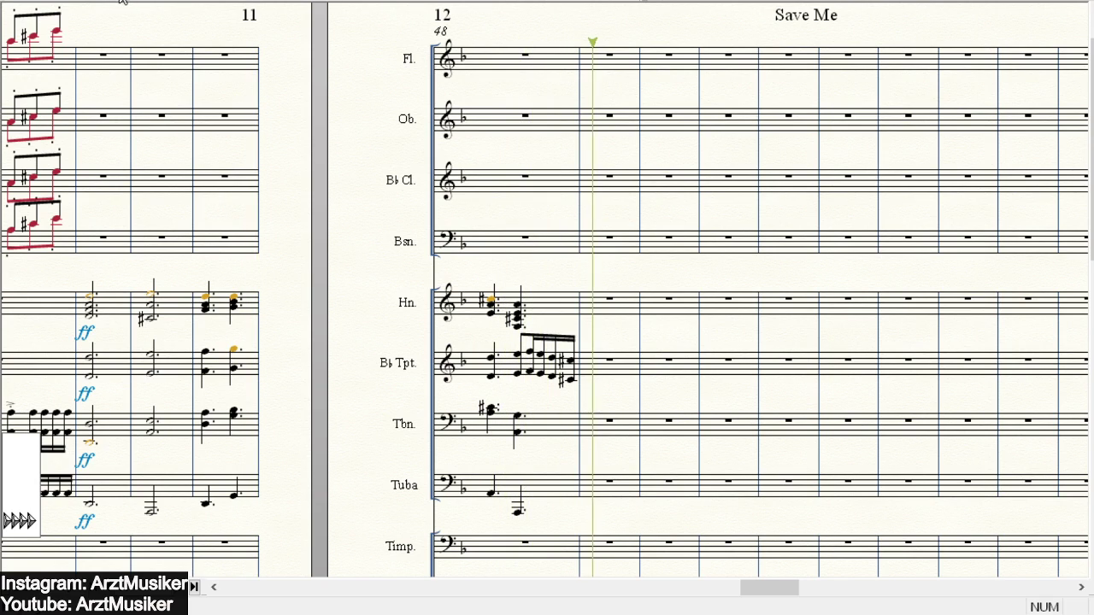
key(space)
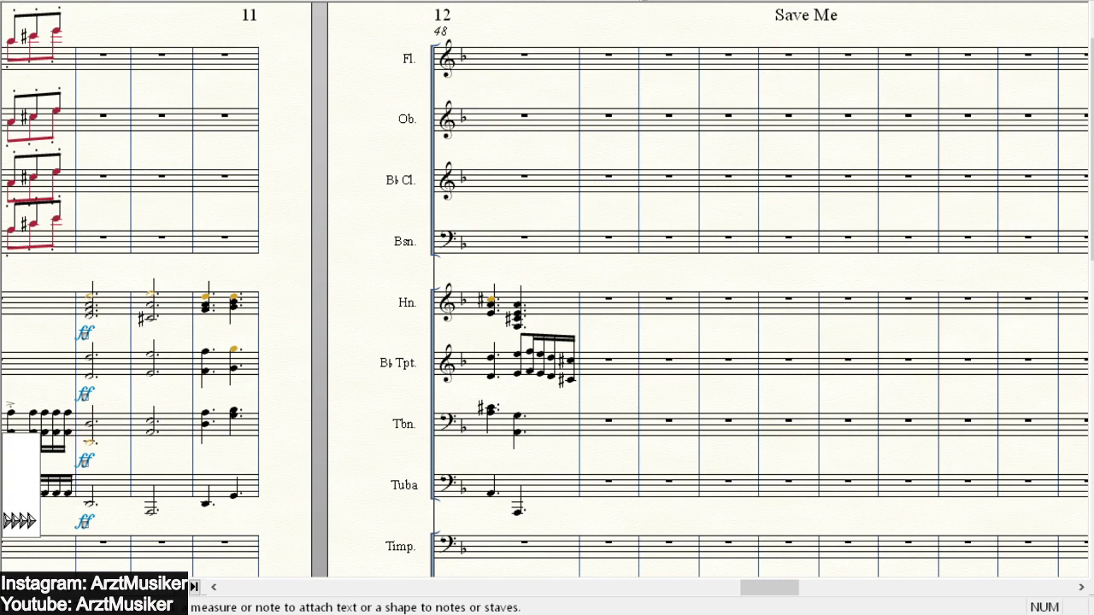
- Undo the misplaced repitch of the second trumpet beat in measure 48, and raise the first dotted quarter chord to an A octave
click(696, 1)
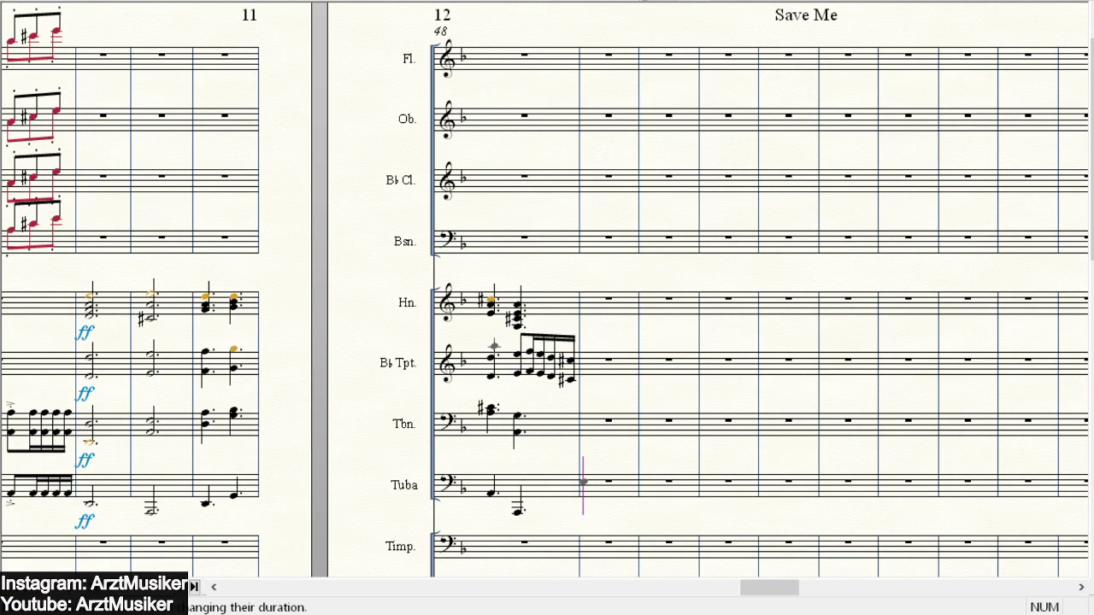
click(517, 346)
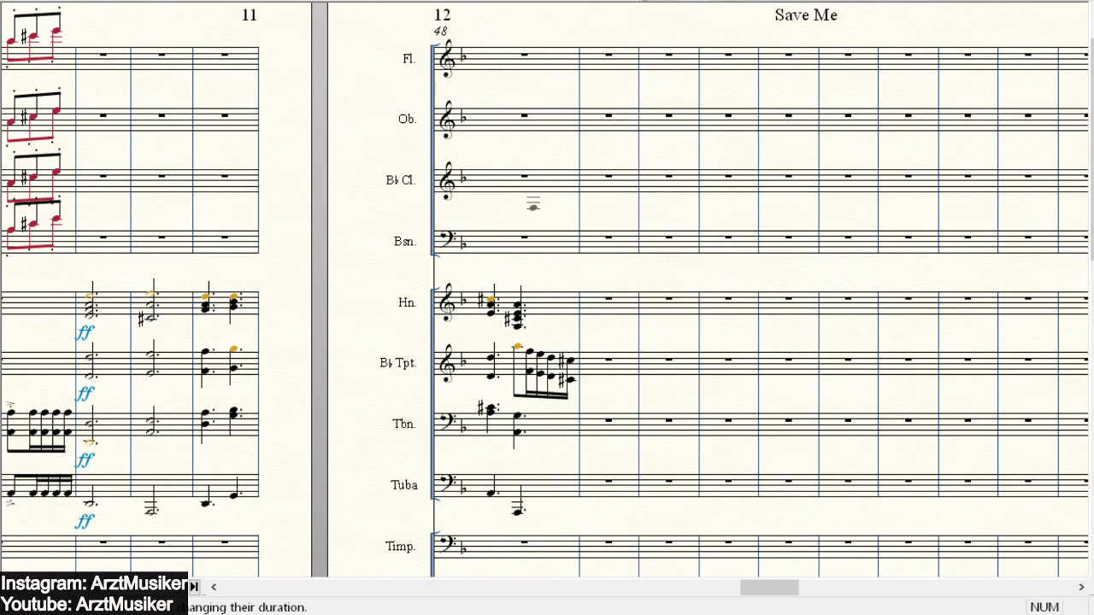
key(ctrl+z)
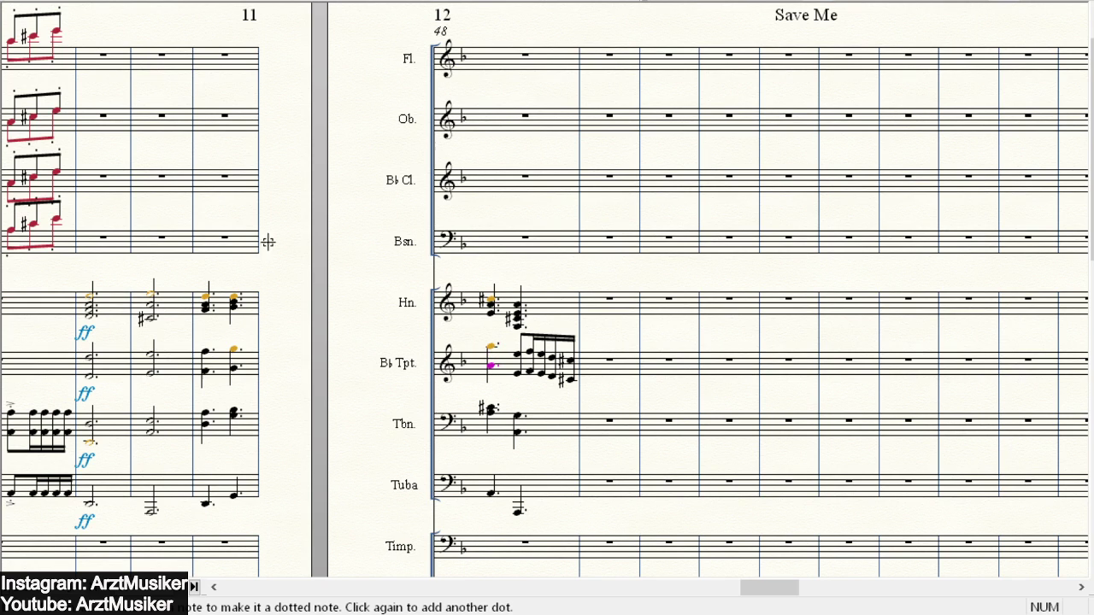
- Enter dotted half-note Crash Cymbals Crash hits in measures 45 and 47 of the percussion staff
scroll(264, 237, down, 1)
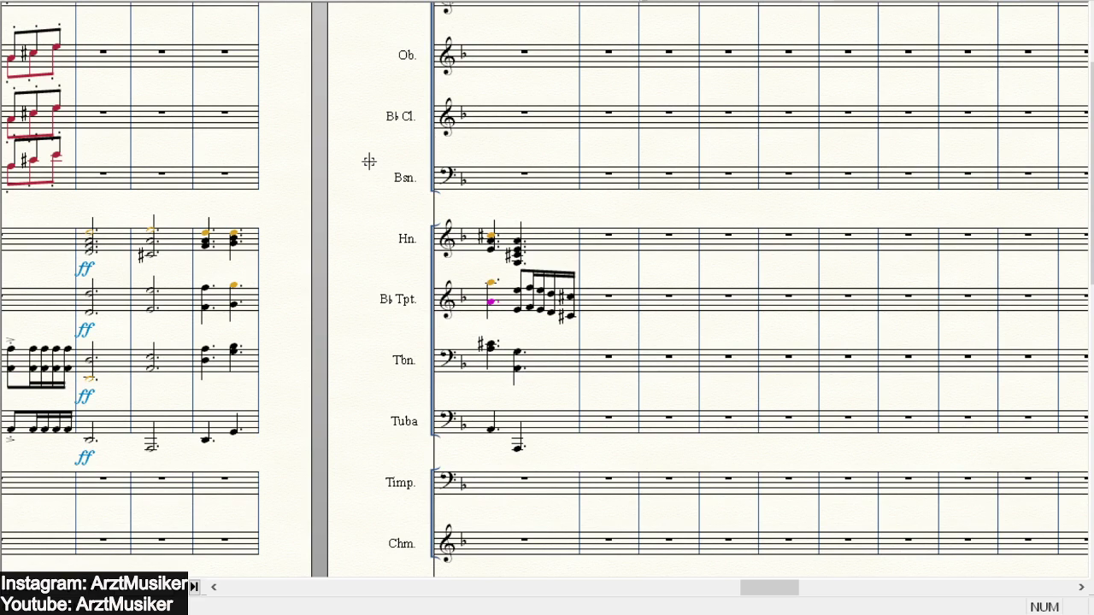
scroll(415, 162, down, 3)
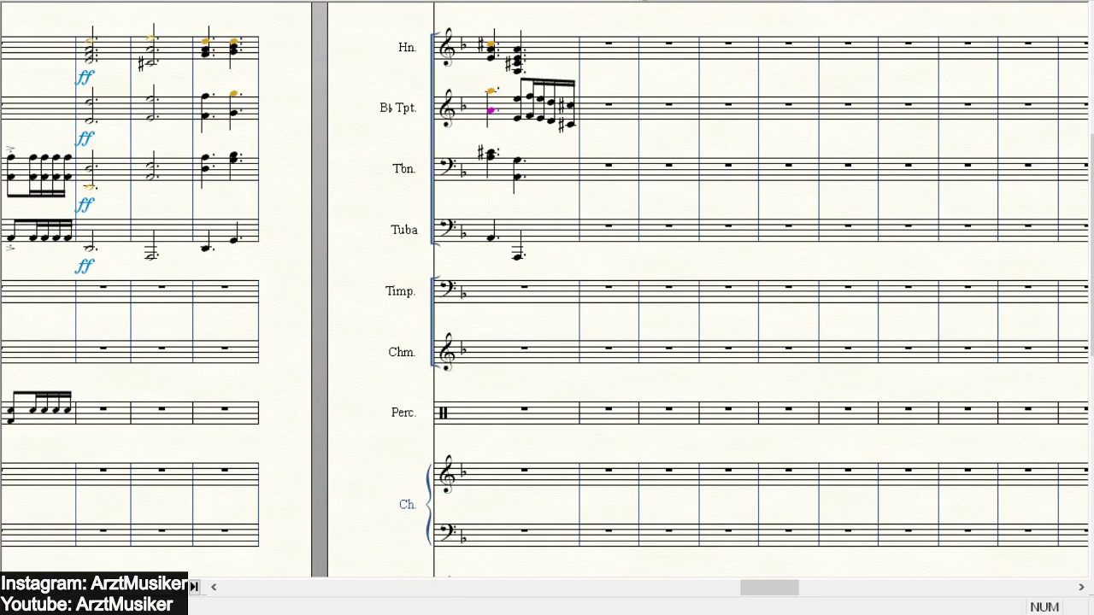
scroll(350, 273, down, 2)
scroll(349, 273, up, 3)
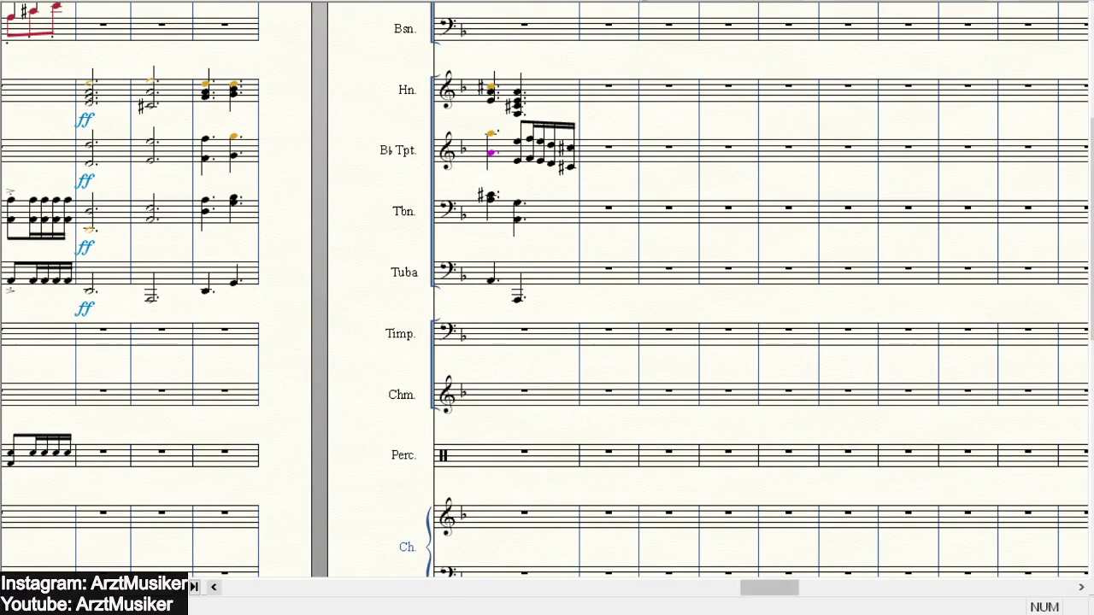
click(214, 587)
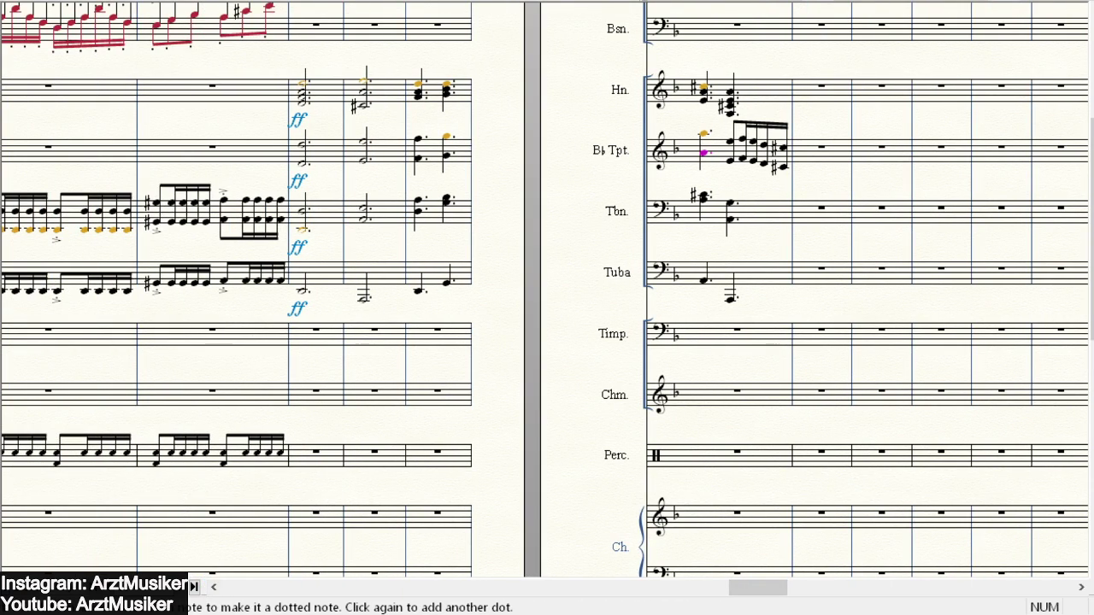
key(Escape)
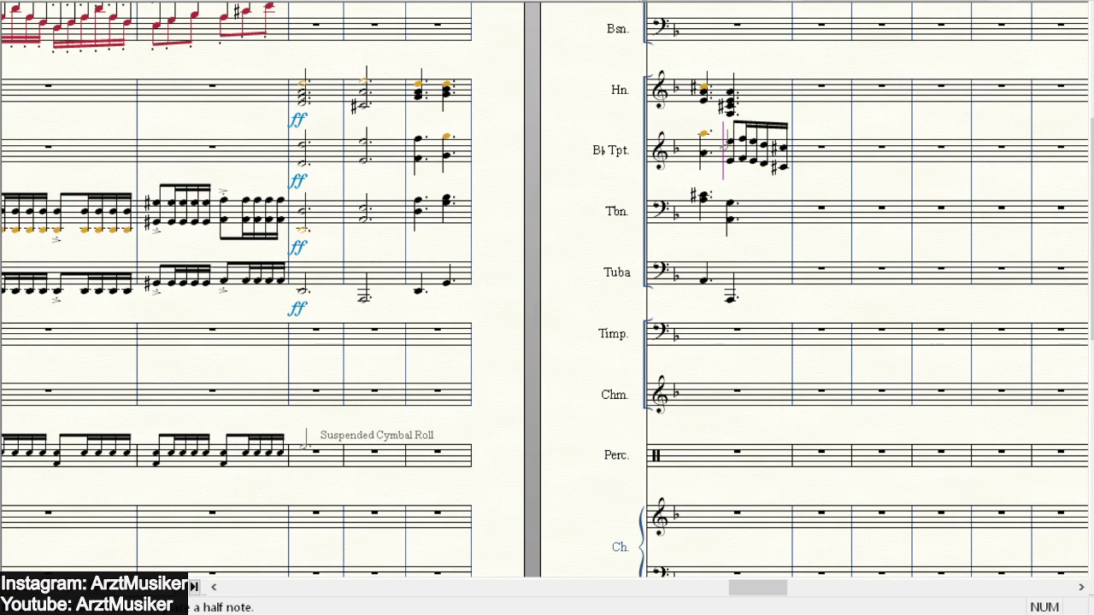
click(305, 438)
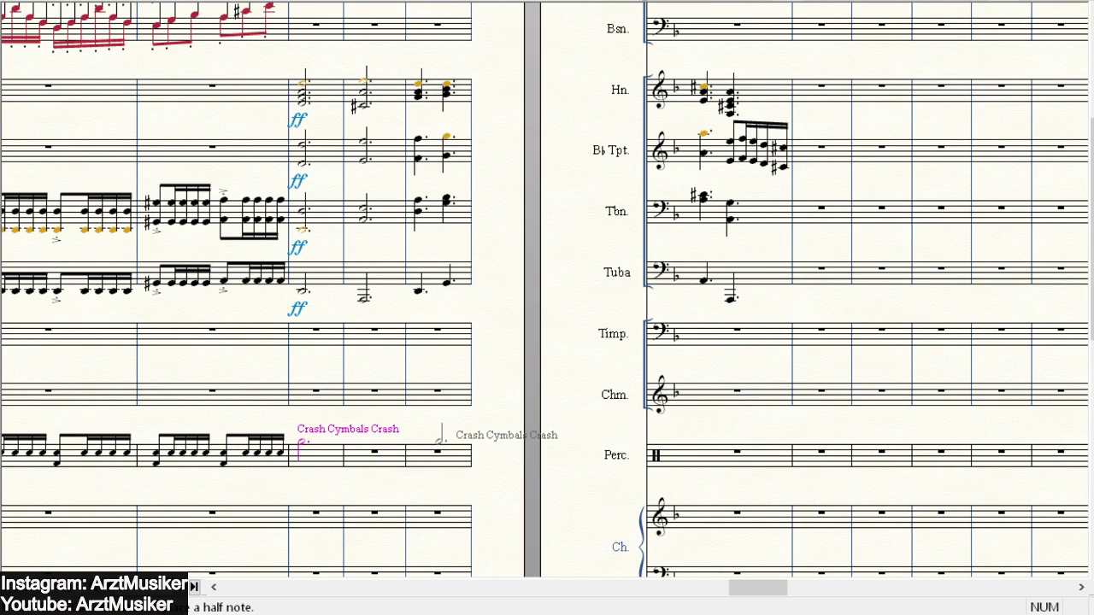
click(440, 437)
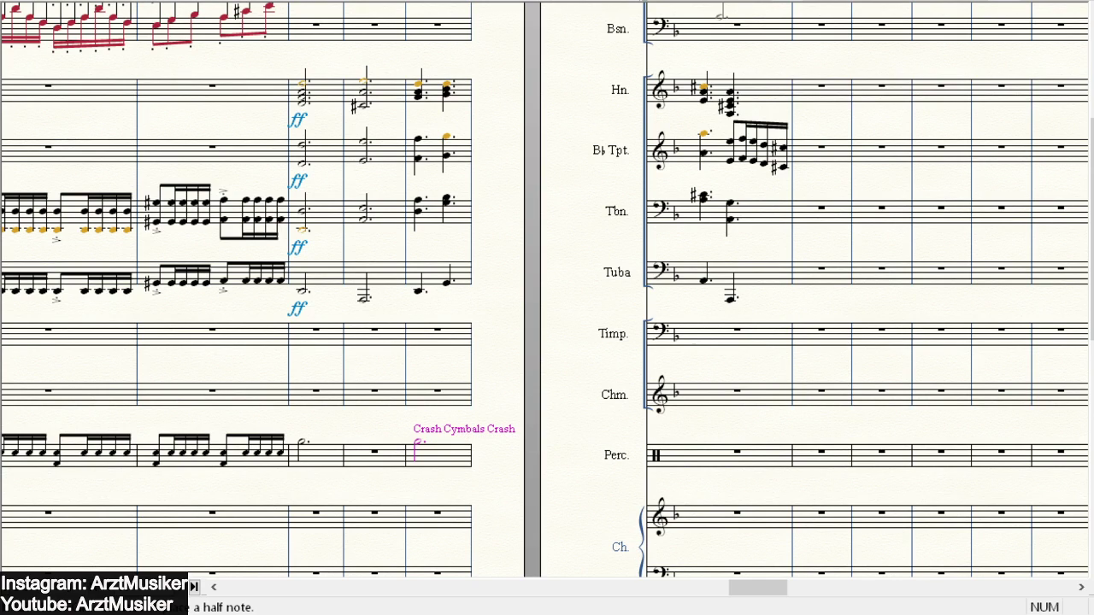
- Enter two dotted quarter-note Crash Cymbals Crash hits in measure 48 of the percussion staff
key(5)
click(701, 442)
click(728, 442)
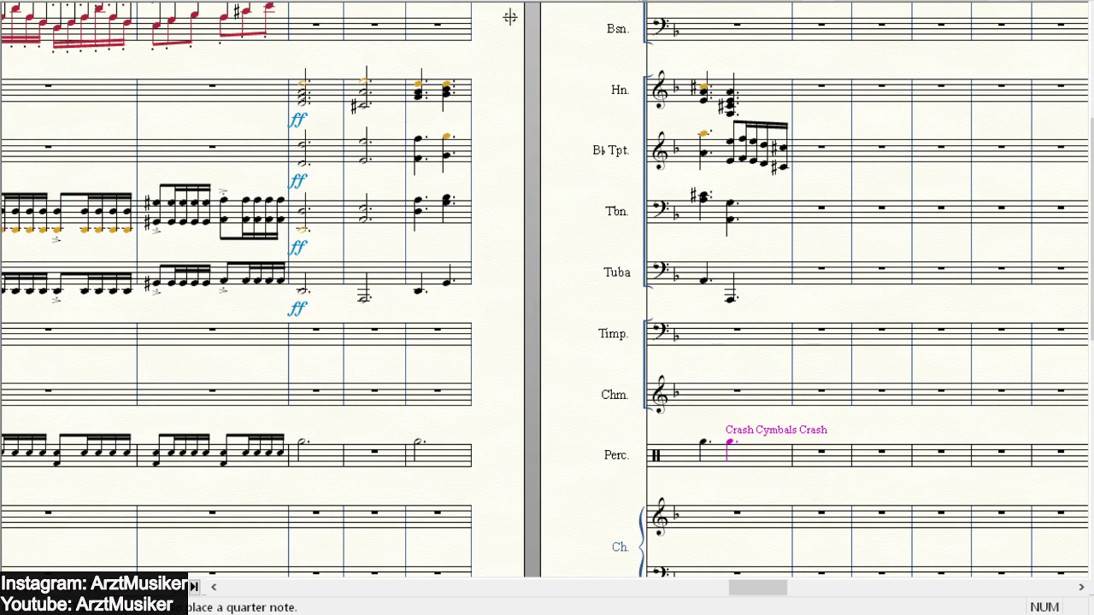
- Add an ff dynamic to the percussion staff at measure 45
click(1080, 587)
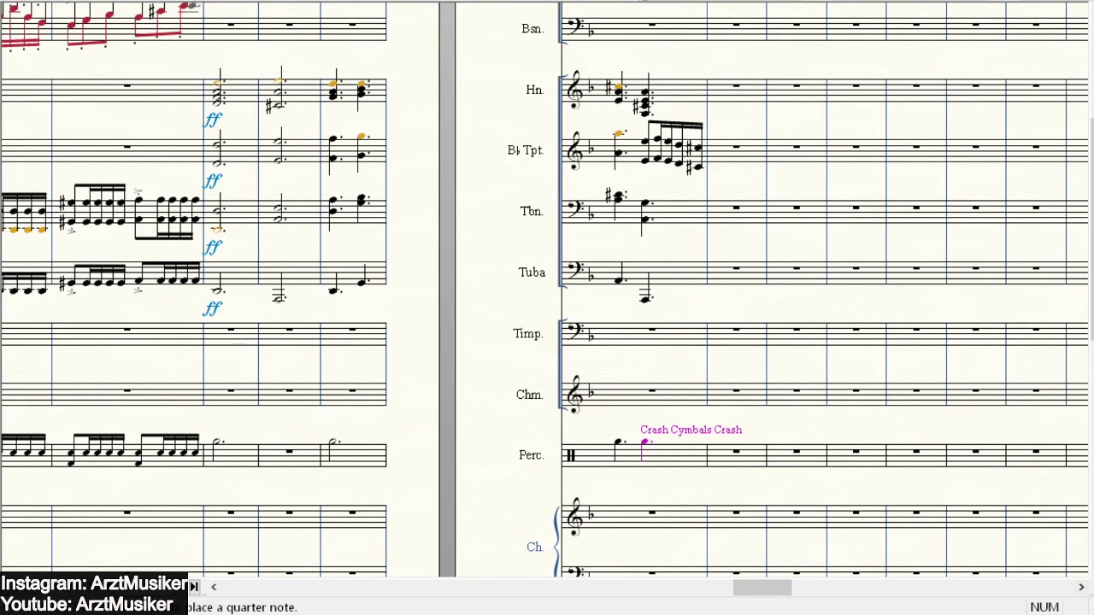
click(329, 2)
click(350, 2)
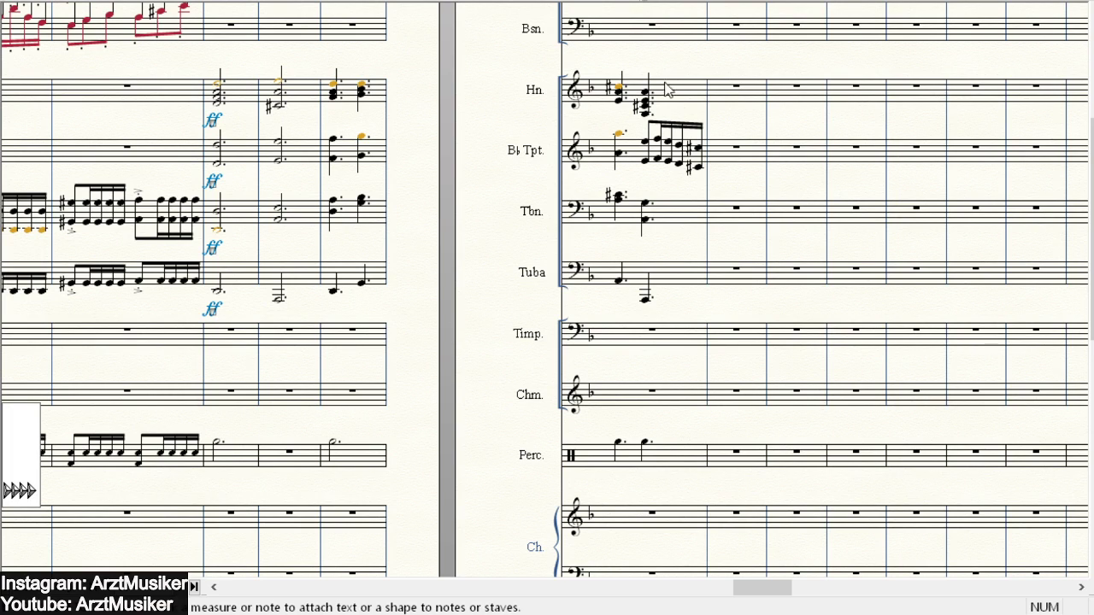
double_click(513, 29)
- Play back the passage with the cymbal crashes, and examine the percussion and string staves around measures 45 to 48
click(1080, 588)
click(1081, 588)
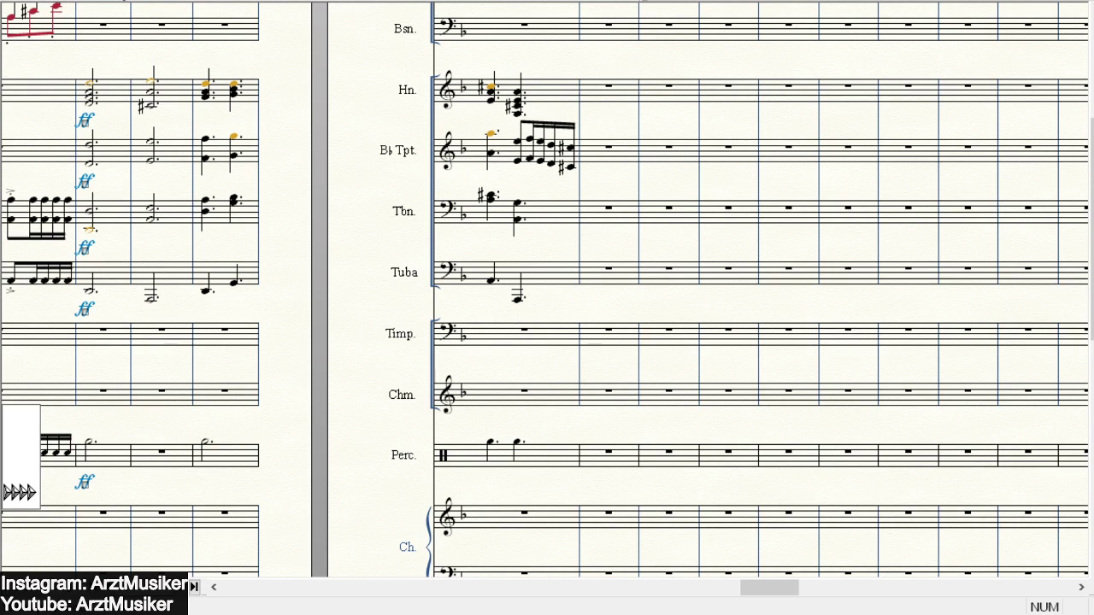
scroll(316, 99, up, 3)
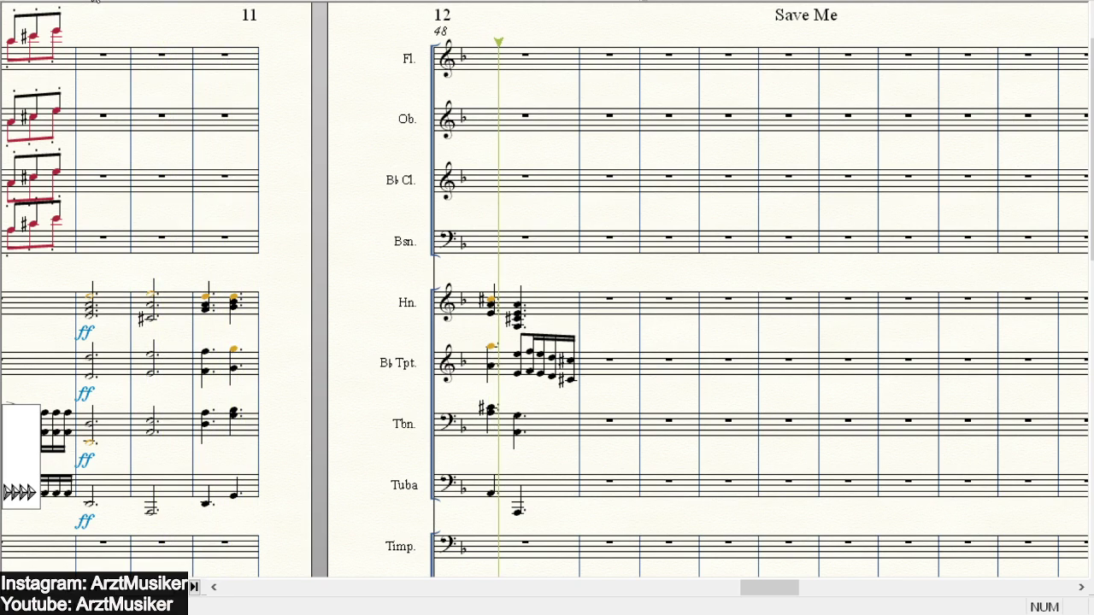
scroll(659, 147, down, 3)
scroll(513, 141, down, 9)
scroll(342, 100, up, 2)
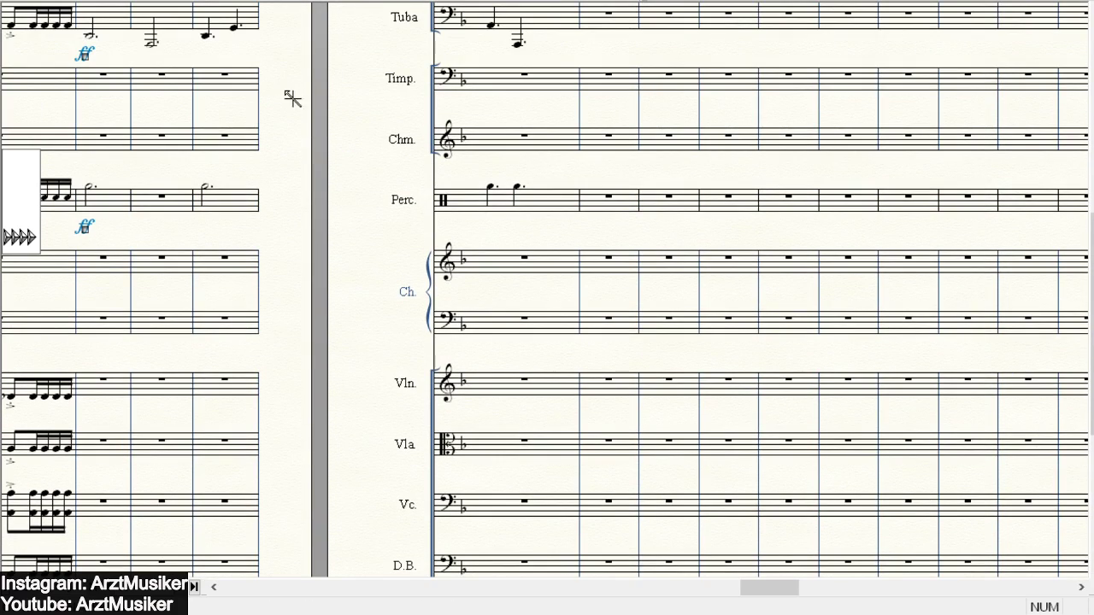
click(214, 586)
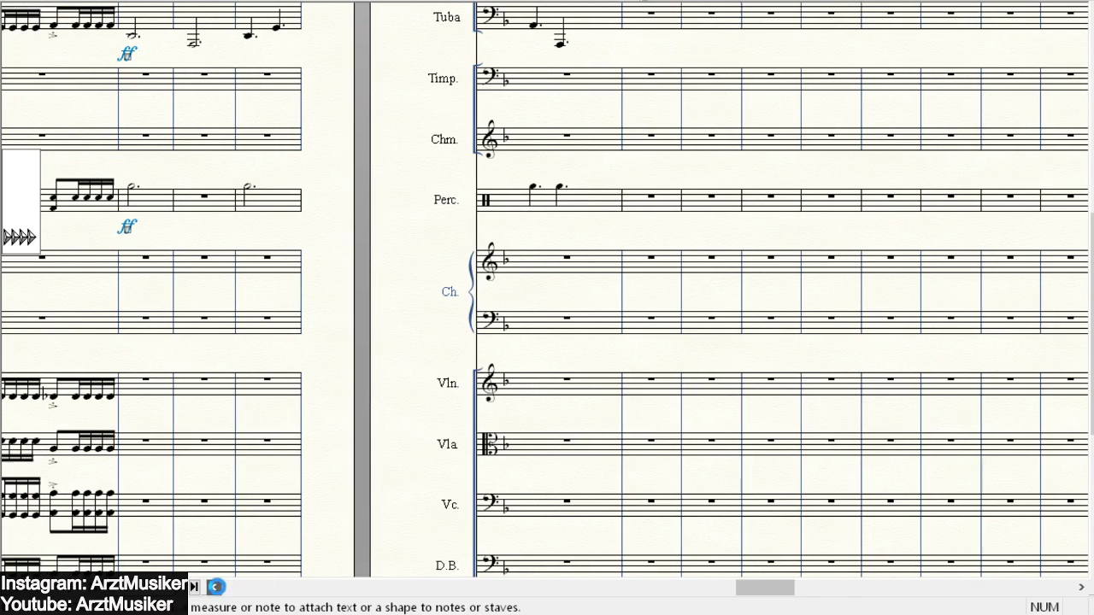
- Enter a dotted half-note D in measure 45 and a dotted half-note A in measure 46 of the timpani staff
click(215, 587)
click(214, 587)
scroll(473, 108, up, 2)
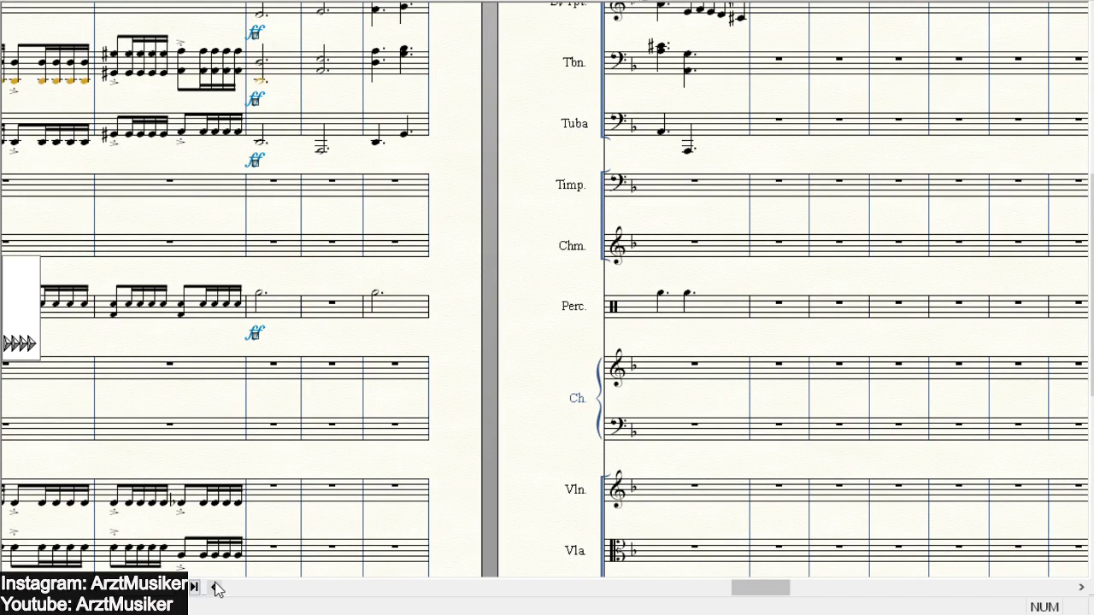
scroll(689, 245, down, 1)
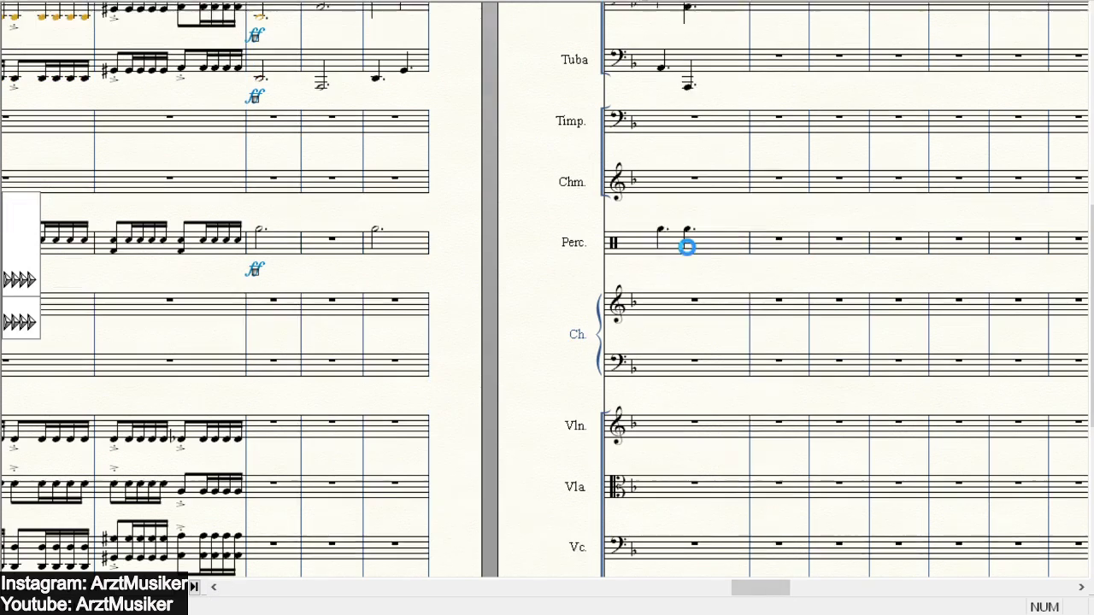
scroll(385, 247, up, 1)
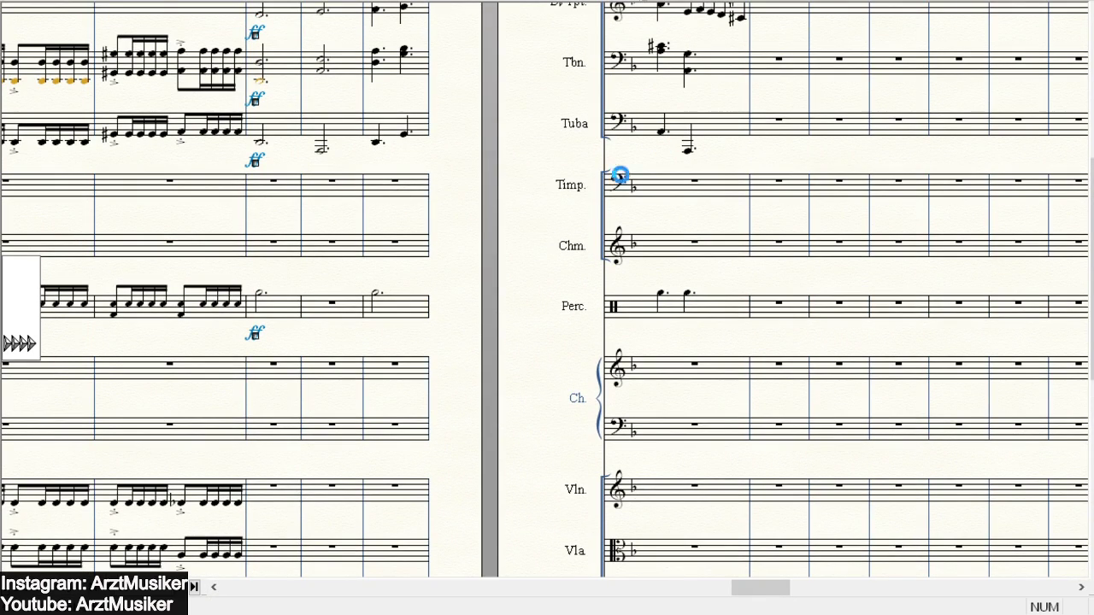
scroll(644, 163, up, 2)
key(6)
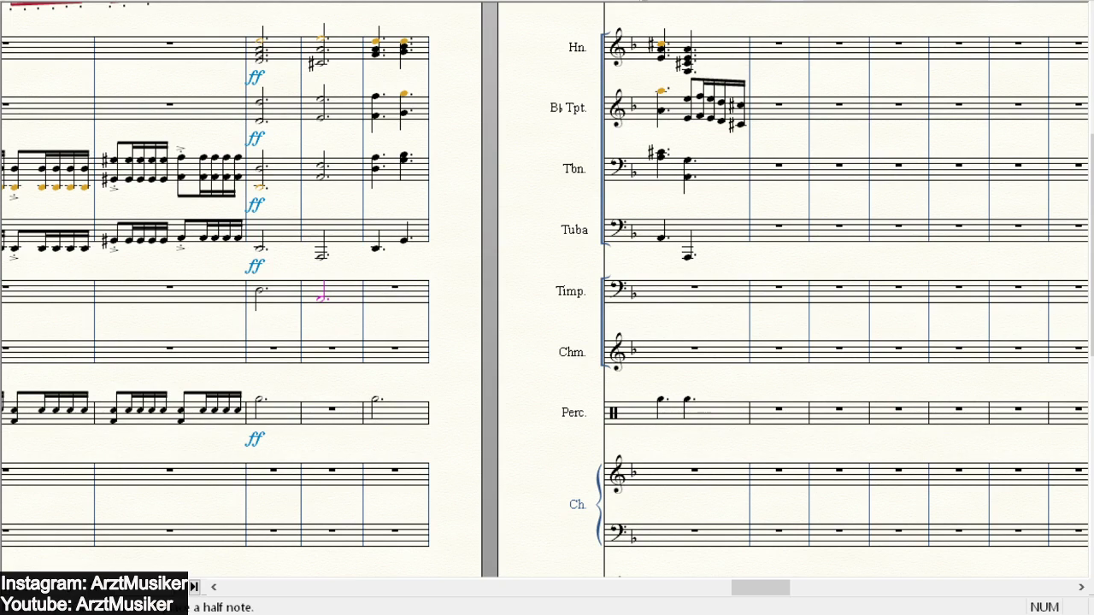
- Enter two dotted quarter-note Ds in measure 47 and a dotted half-note A in measure 48 of the timpani staff
click(826, 3)
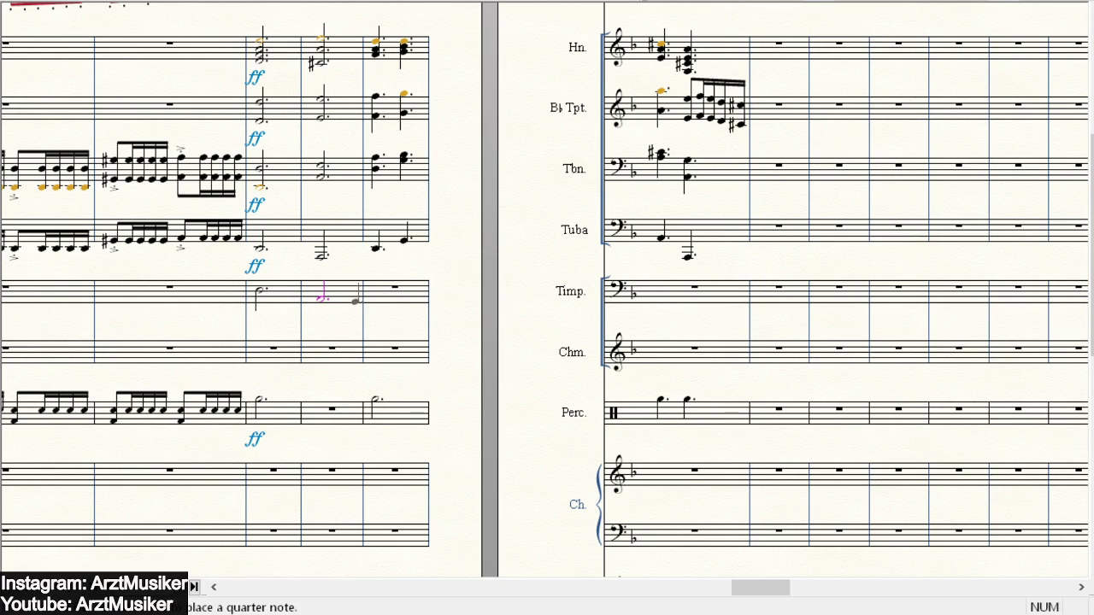
click(384, 288)
click(786, 3)
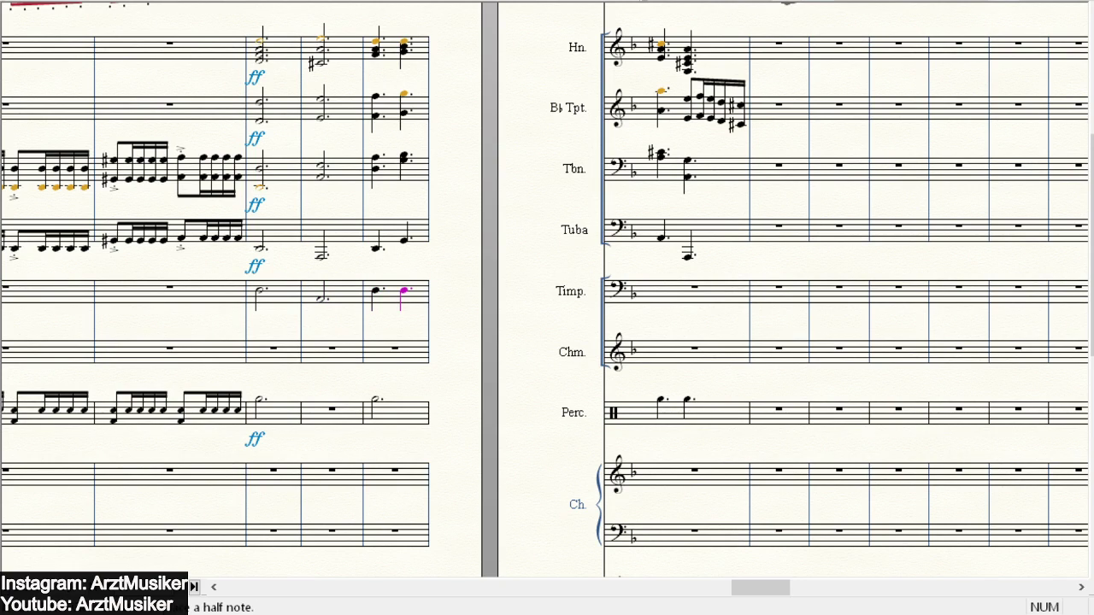
click(767, 2)
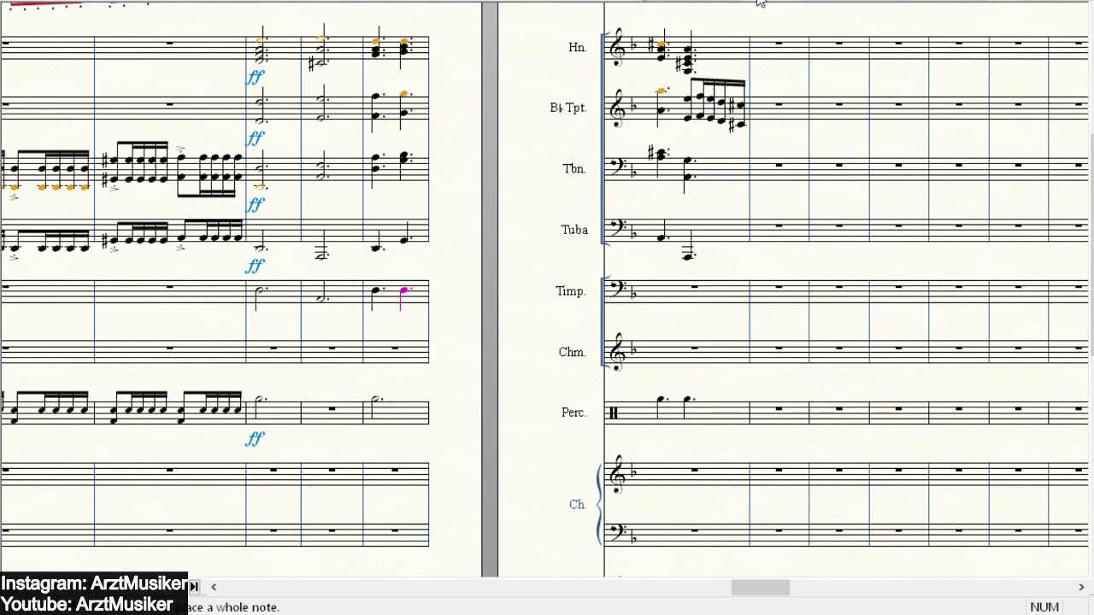
key(6)
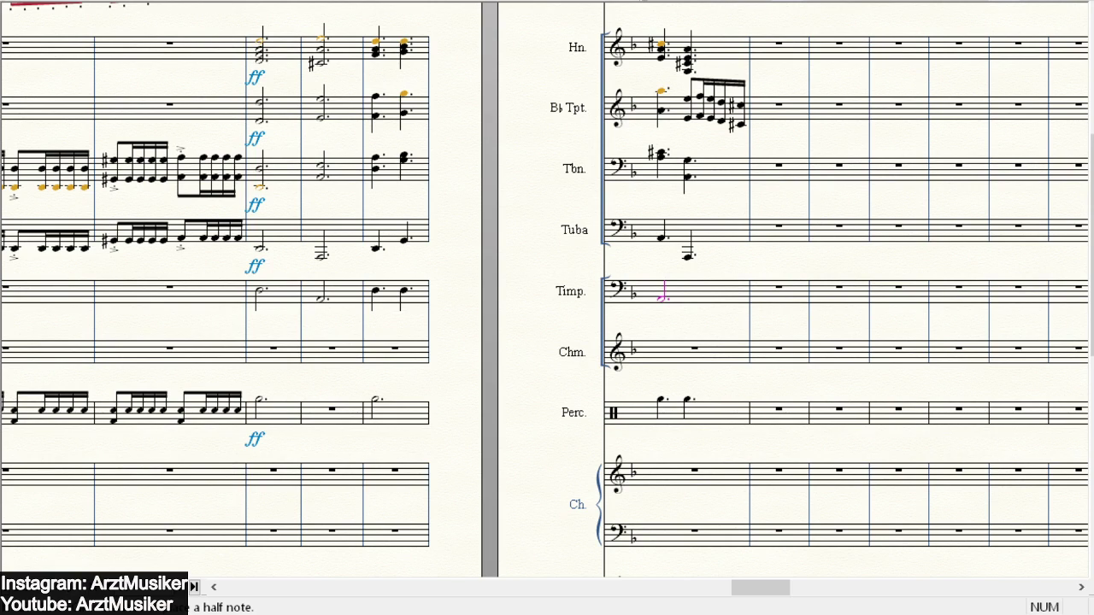
- Add an ff dynamic to the timpani staff at measure 45
click(213, 1)
click(235, 2)
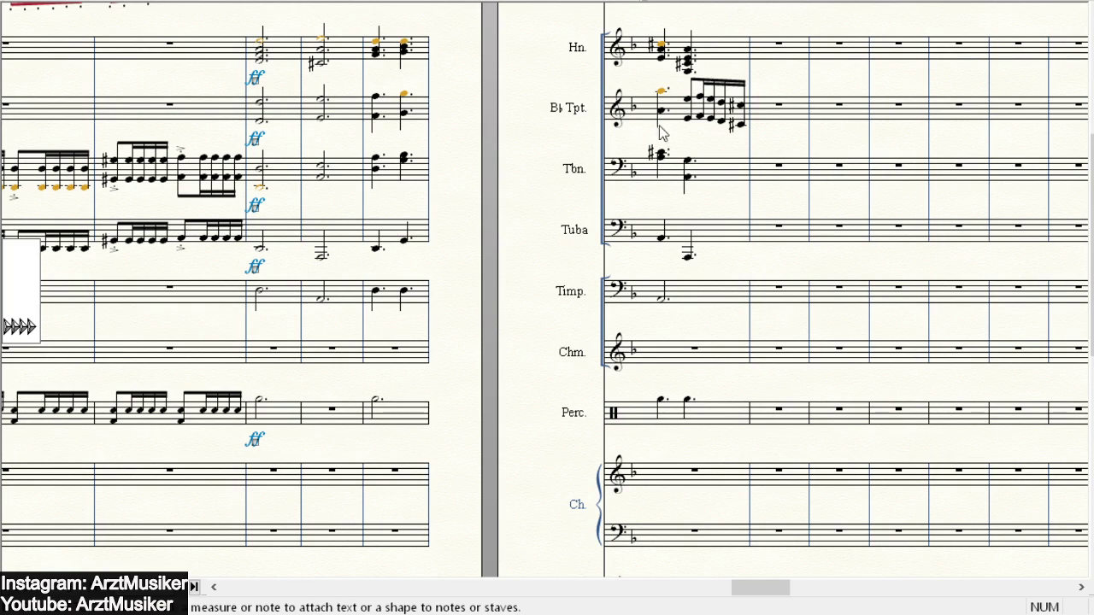
double_click(540, 49)
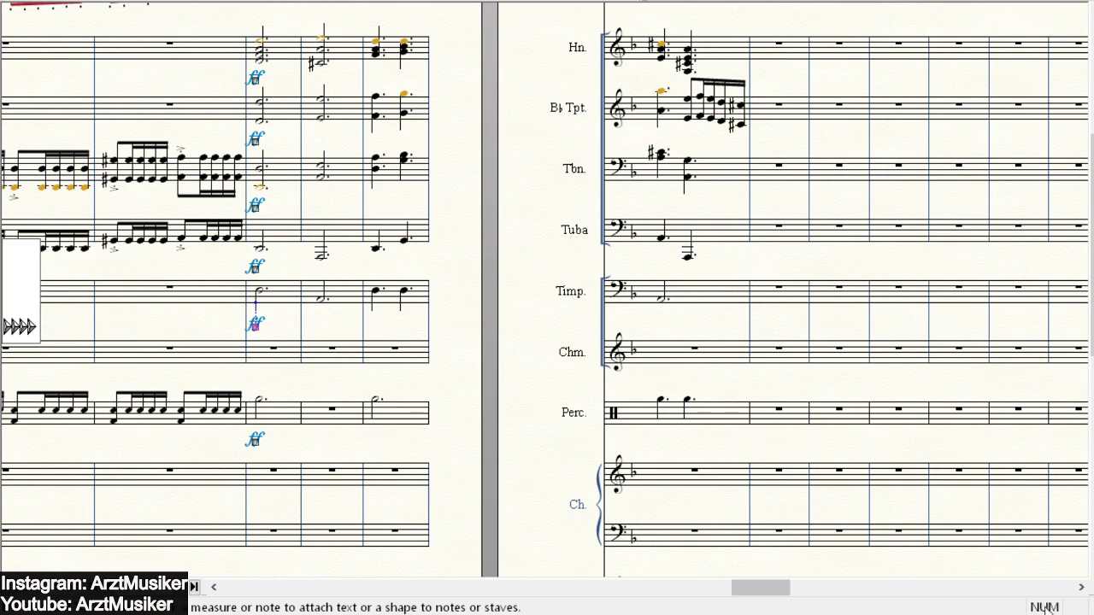
- Play back the passage through measure 48 with the new timpani part
click(1079, 588)
click(1079, 587)
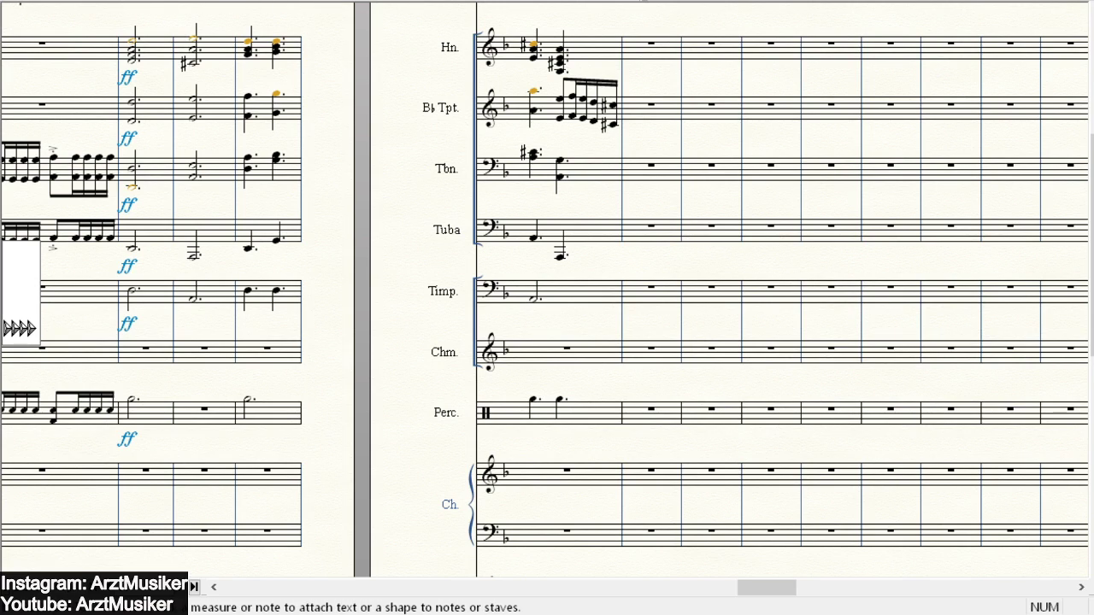
key(space)
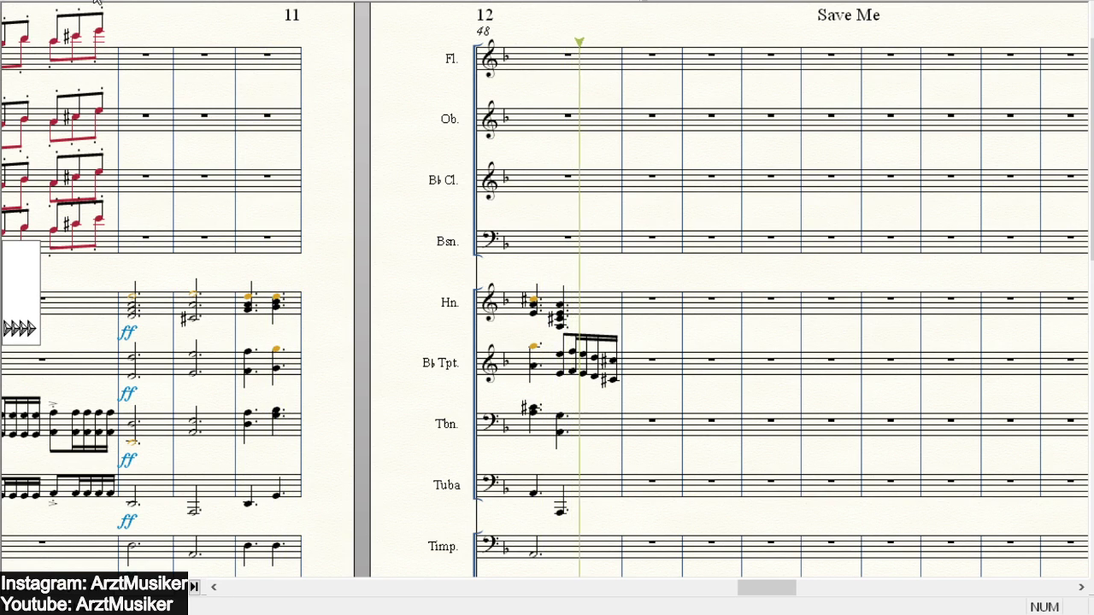
key(Escape)
- Add tremolo markings to all timpani notes in measures 45 to 48
scroll(516, 66, down, 6)
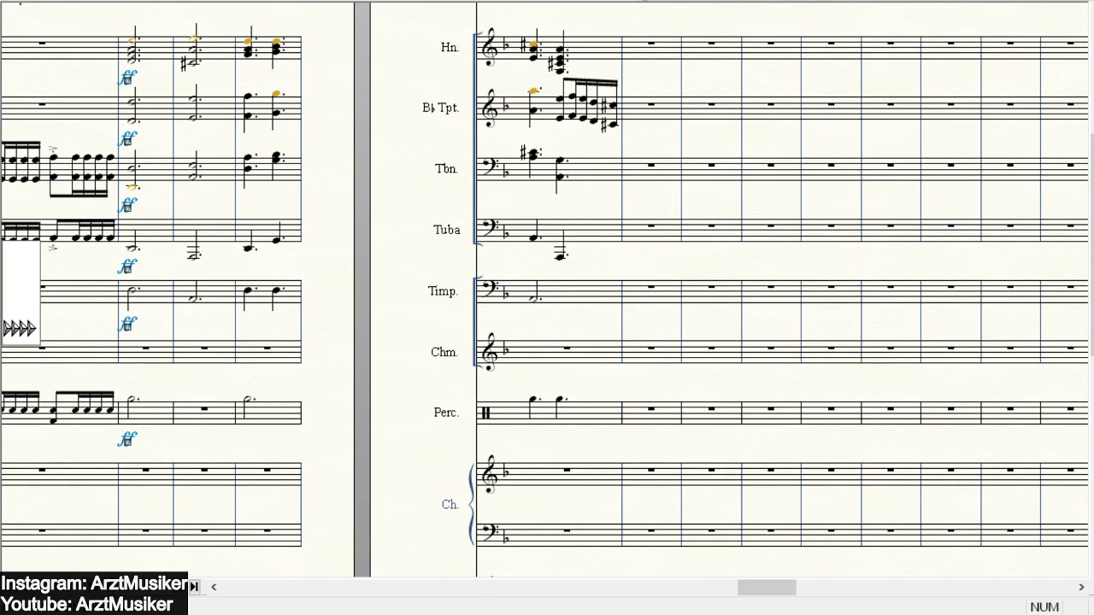
click(2, 479)
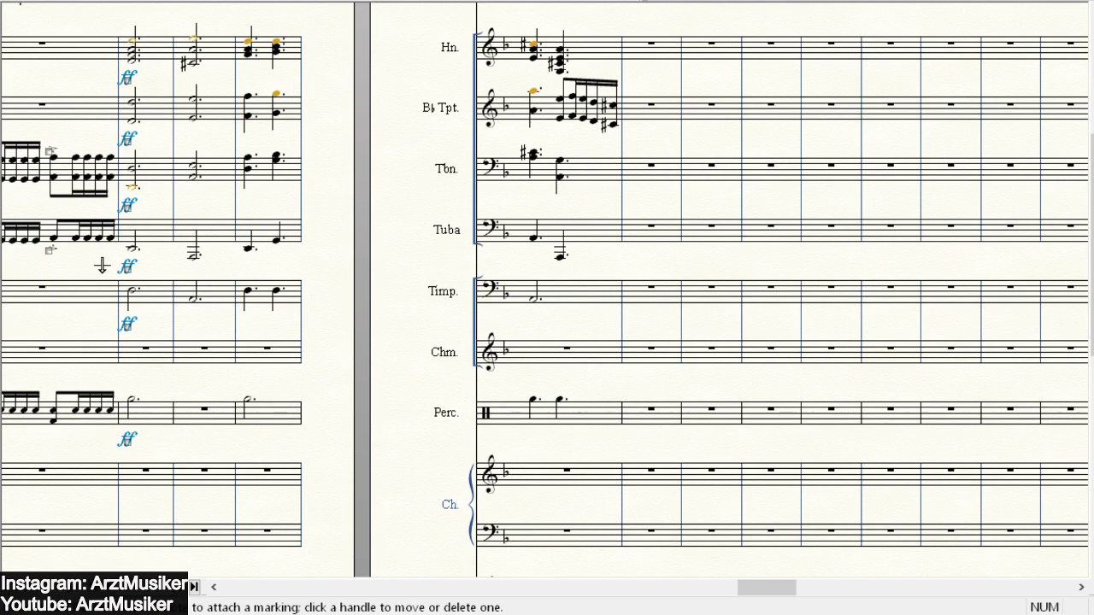
drag(100, 266, 603, 312)
click(626, 380)
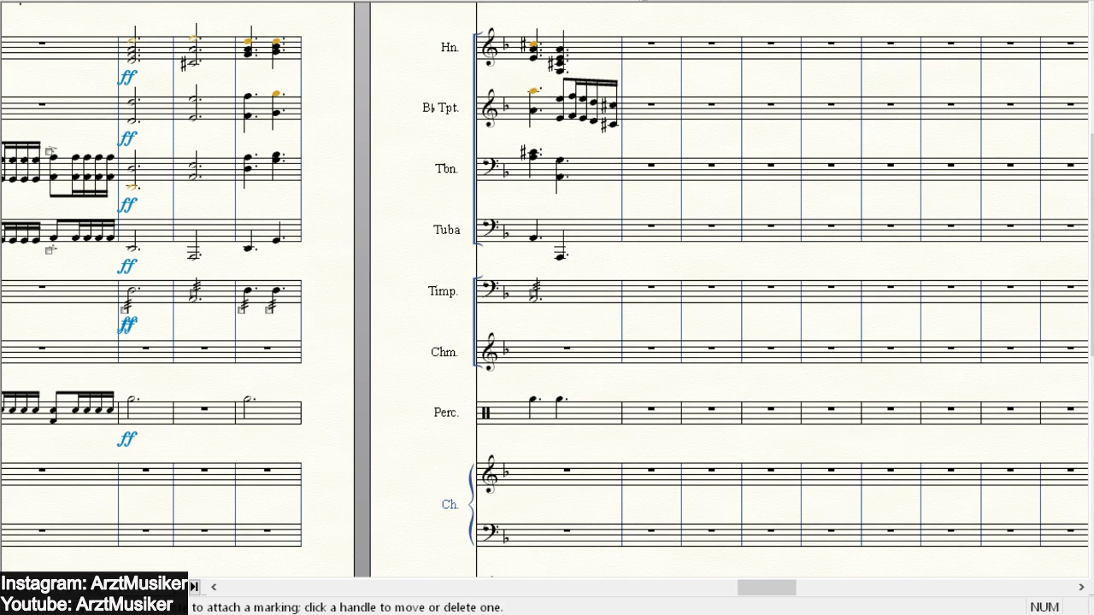
- Replace the tremolos on the two measure 47 timpani notes with accents after playing back the passage
key(space)
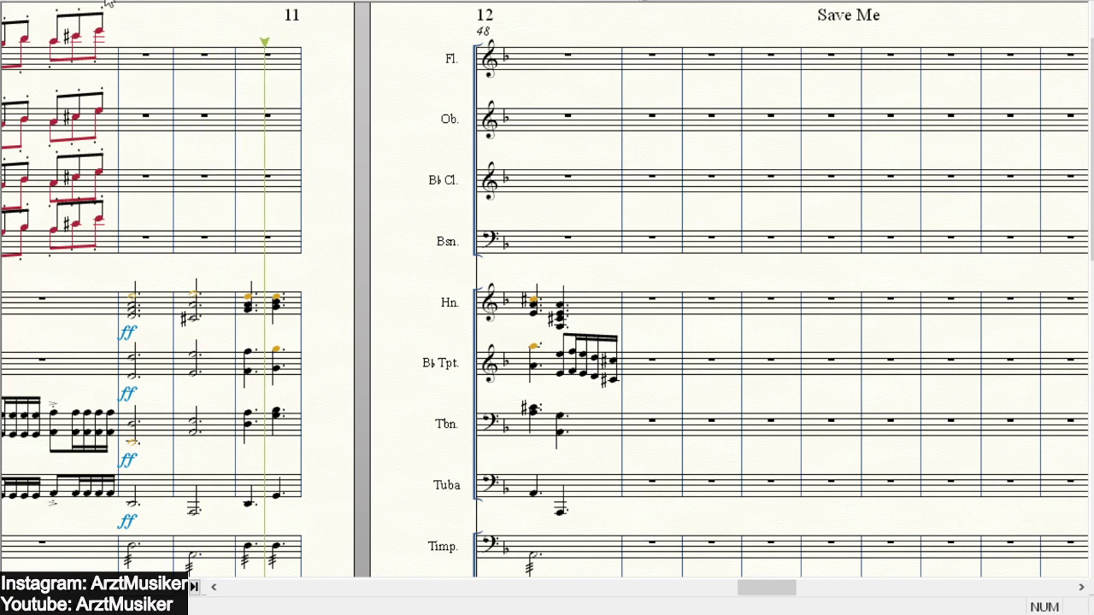
scroll(708, 183, down, 5)
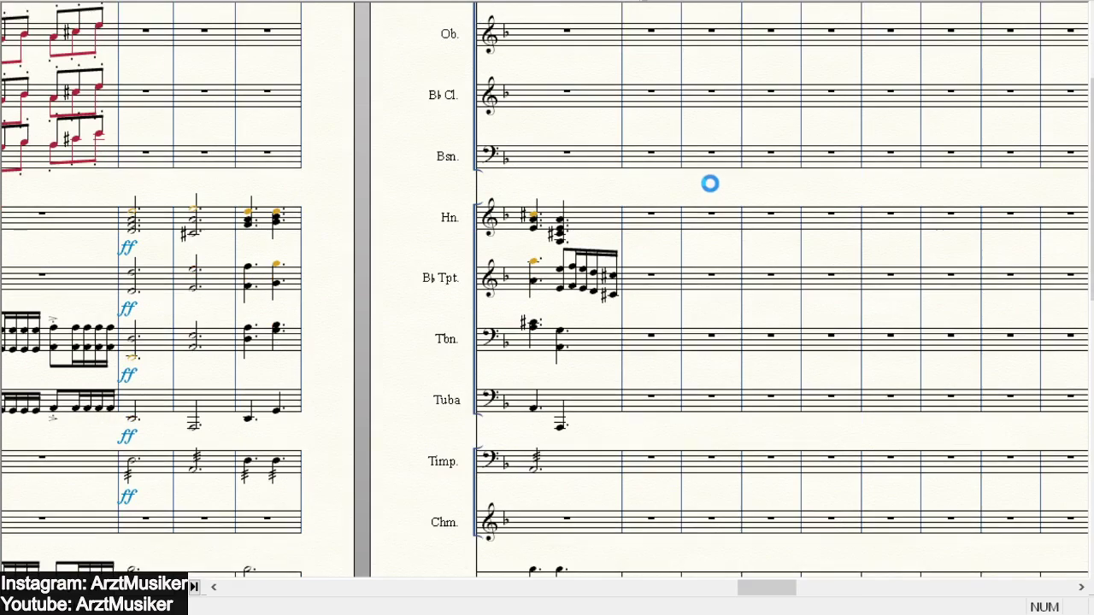
drag(224, 282, 260, 330)
key(Delete)
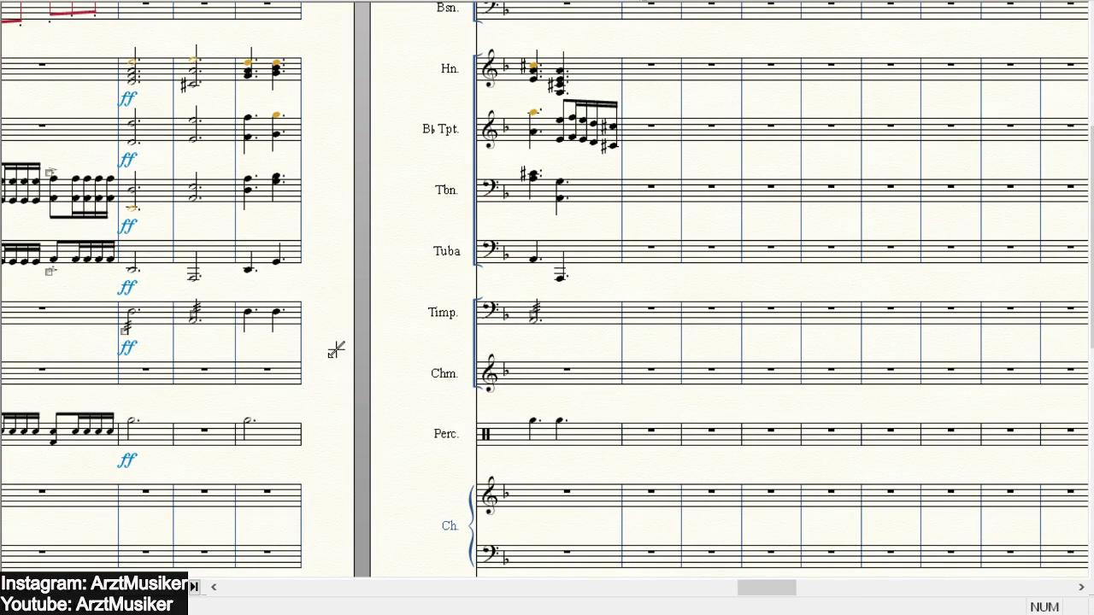
drag(229, 288, 324, 330)
key(a)
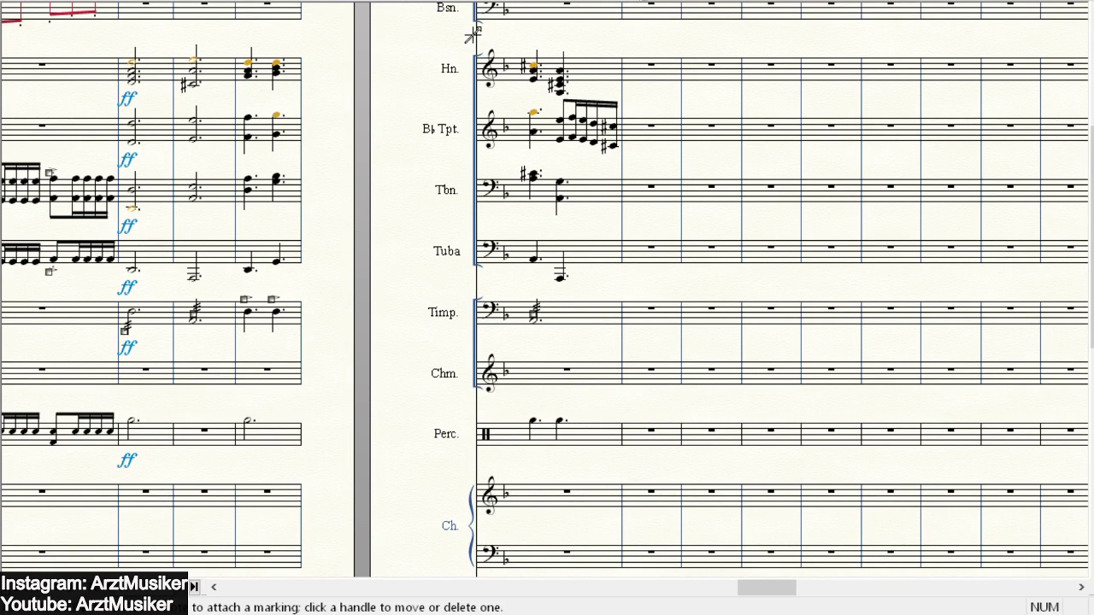
- Draw a short decrescendo hairpin followed by a crescendo hairpin to the barline under the timpani note in measure 48
click(43, 2)
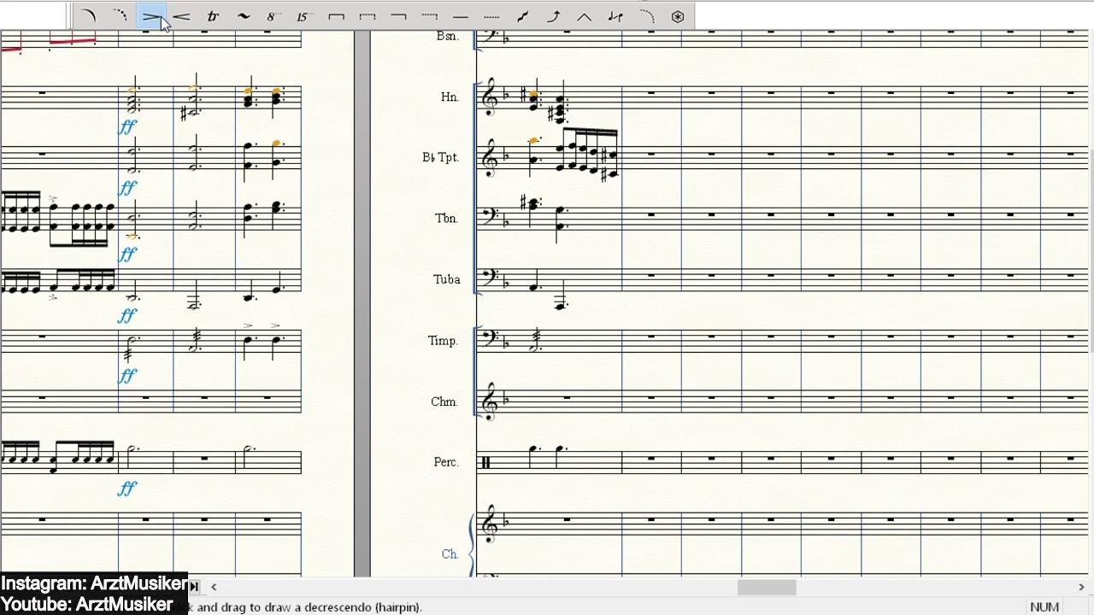
drag(532, 369, 545, 369)
click(182, 16)
drag(556, 369, 605, 371)
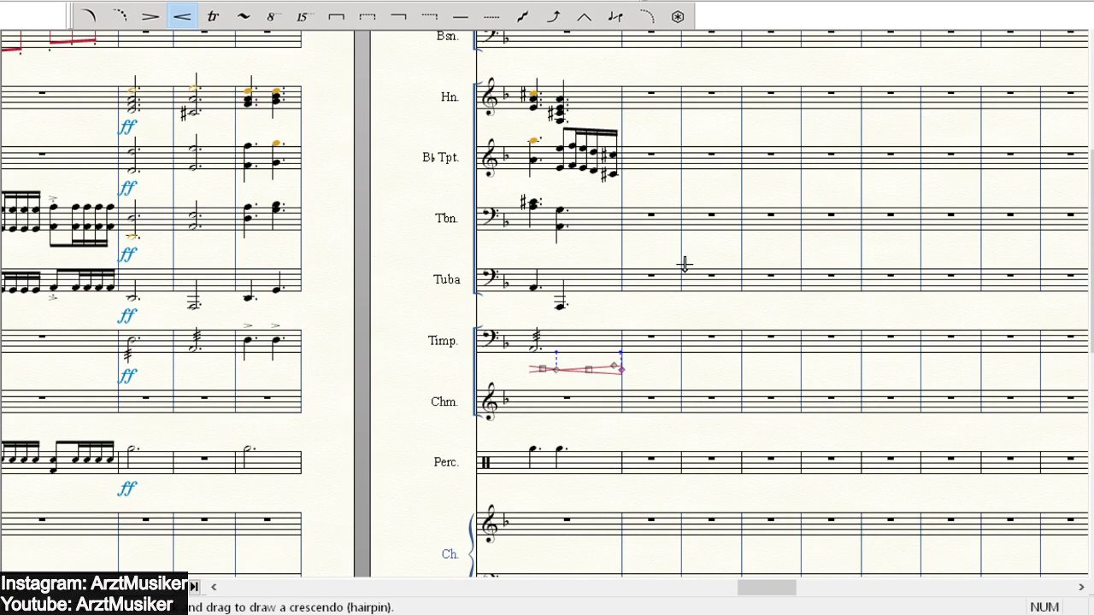
- Replace the cymbal hit in measure 47 of the percussion staff with two dotted quarter-note Crash Cymbals Crash hits
scroll(606, 85, down, 3)
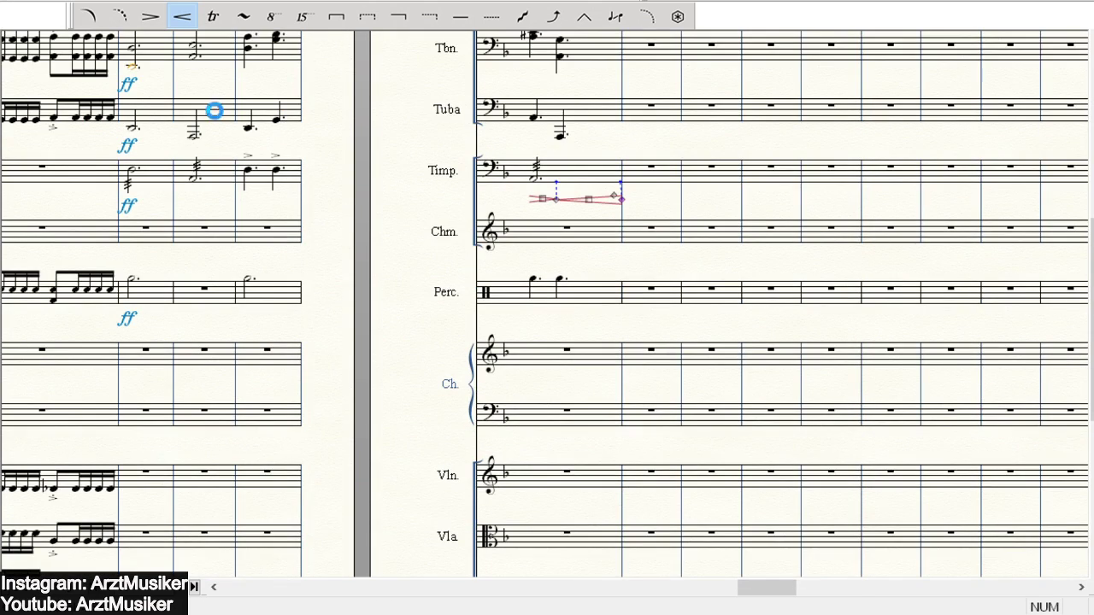
scroll(215, 110, down, 1)
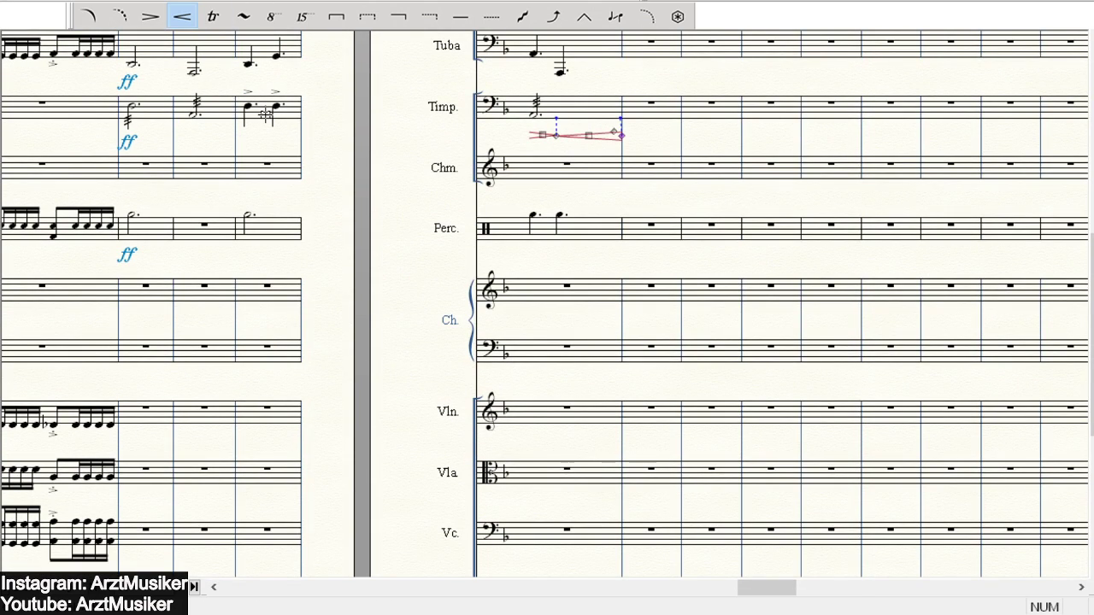
key(Escape)
key(KP_4)
scroll(624, 86, down, 1)
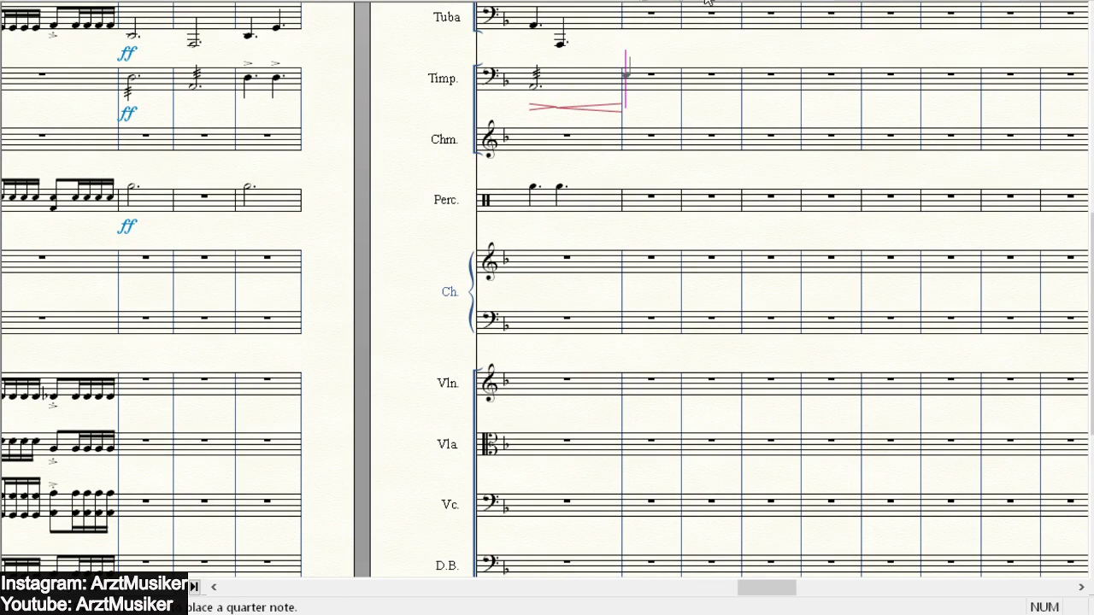
click(248, 185)
click(275, 186)
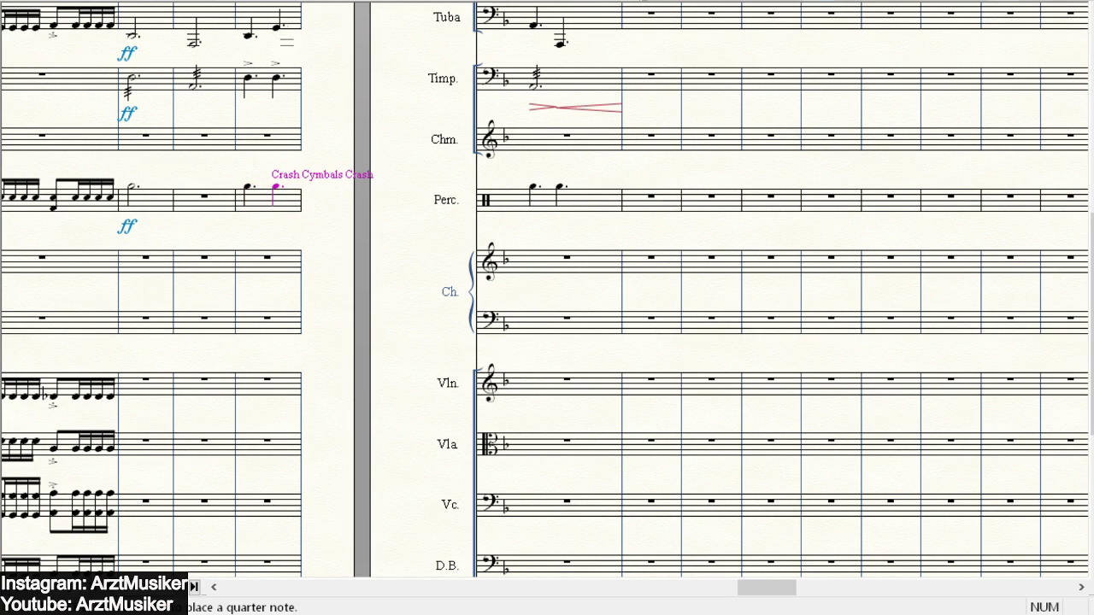
- Enter Bass Drum notes in the percussion staff: dotted halves in measures 45 and 46, two dotted quarters in measure 47
scroll(235, 100, down, 1)
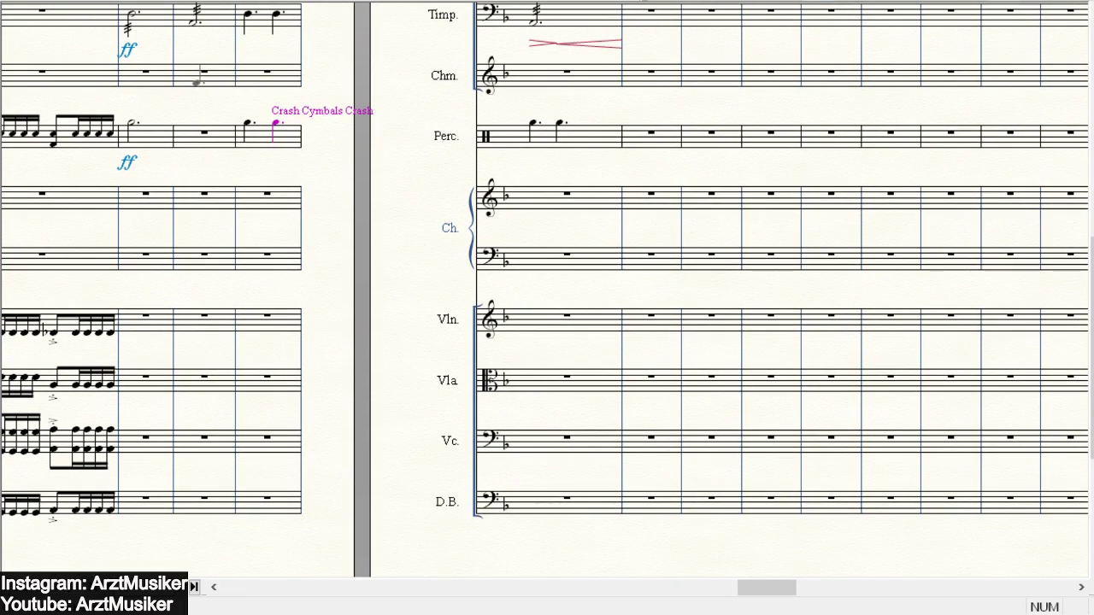
scroll(248, 52, up, 1)
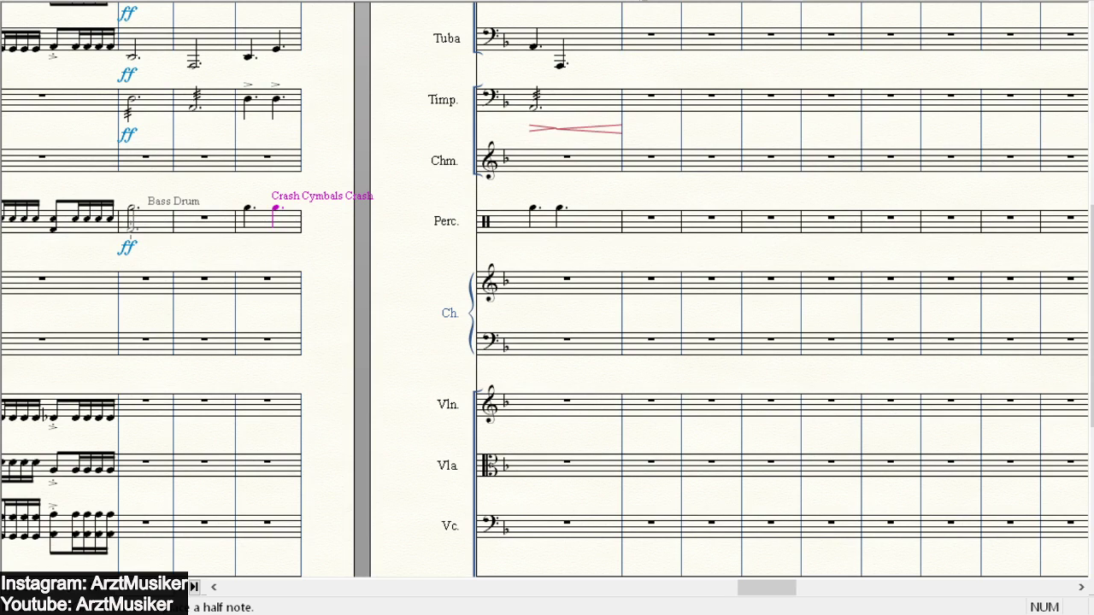
click(131, 208)
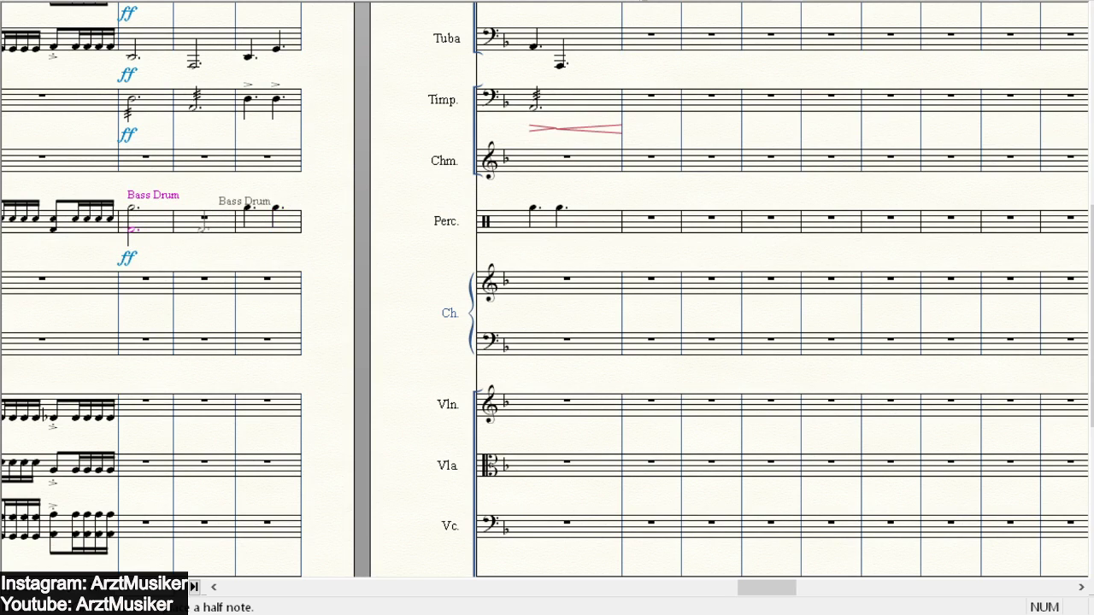
click(193, 224)
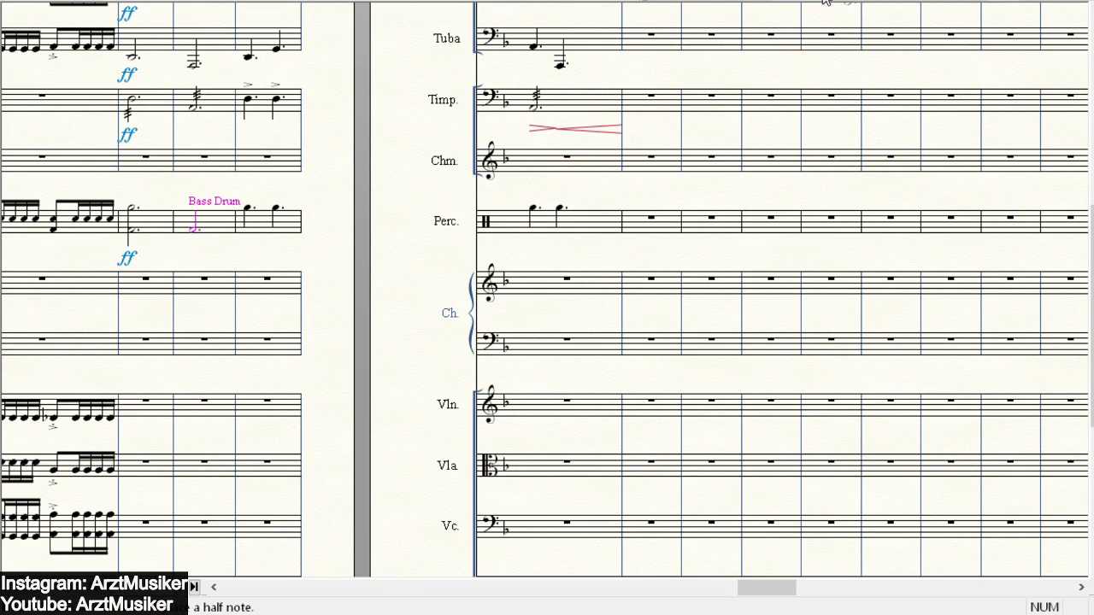
click(249, 229)
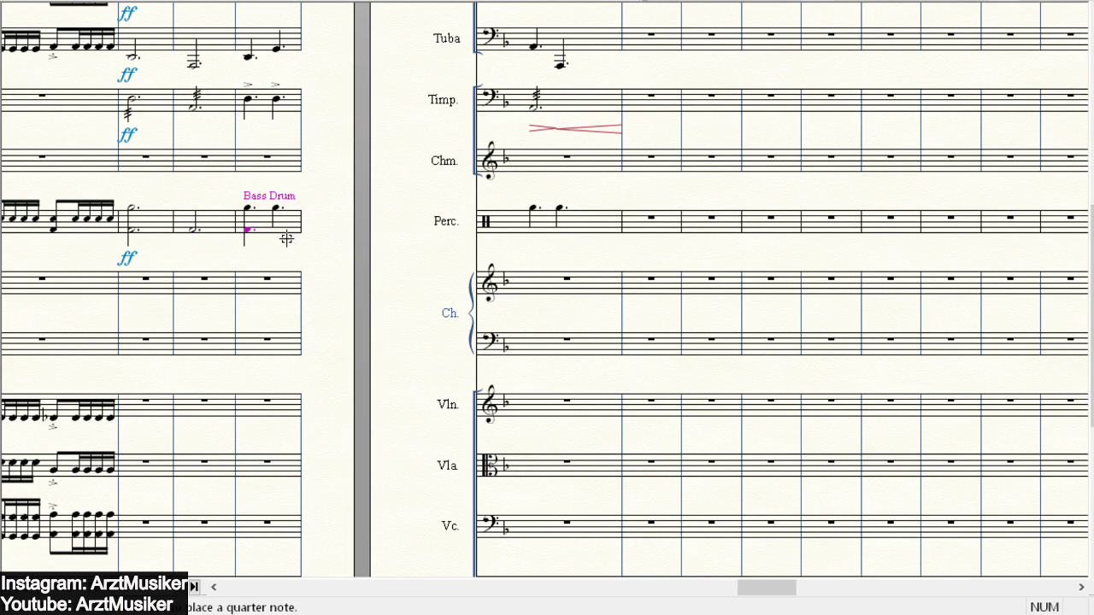
click(275, 229)
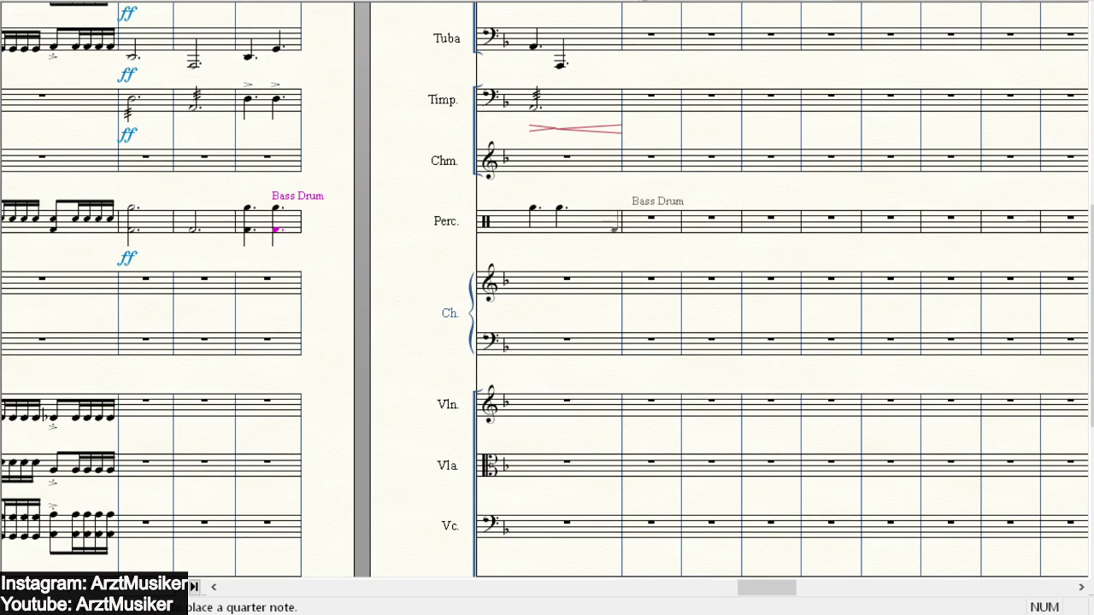
- Enter a dotted quarter-note Bass Drum hit below the first cymbal crash in measure 48 of the percussion staff
key(6)
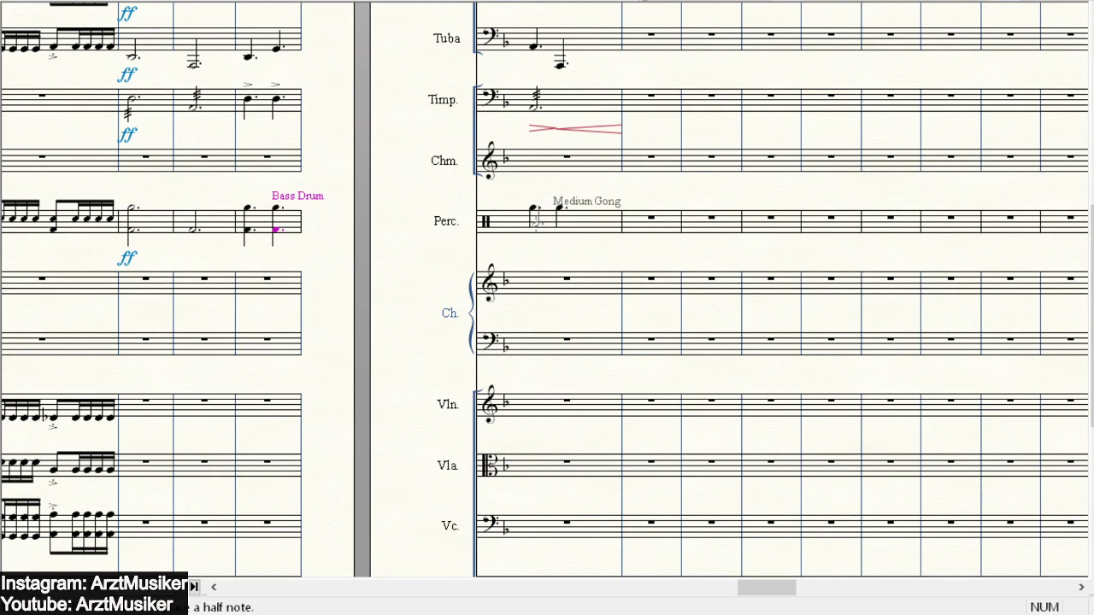
click(532, 218)
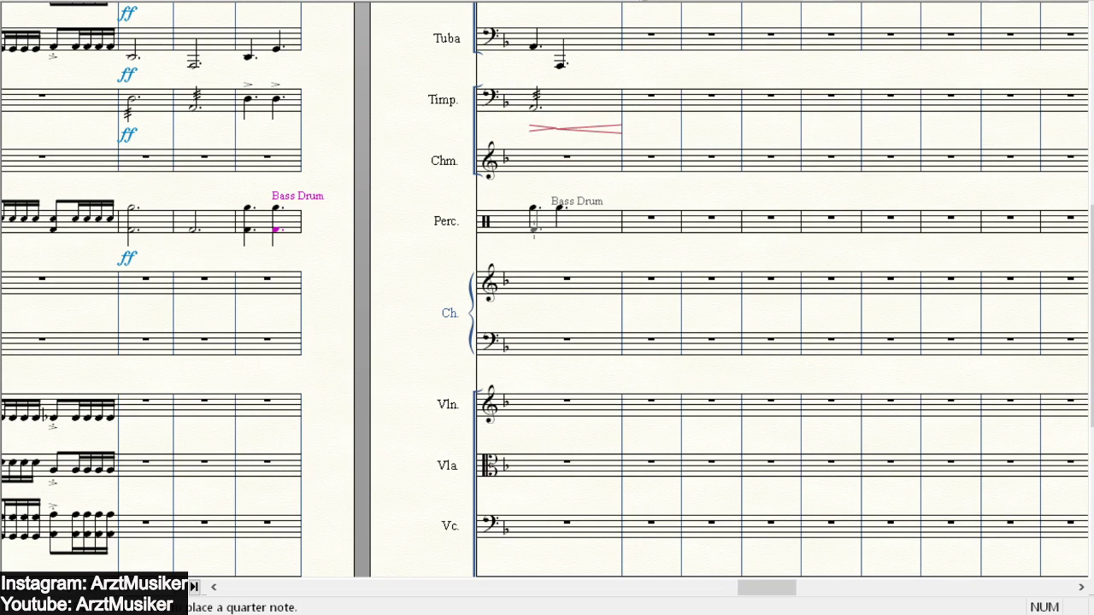
click(532, 228)
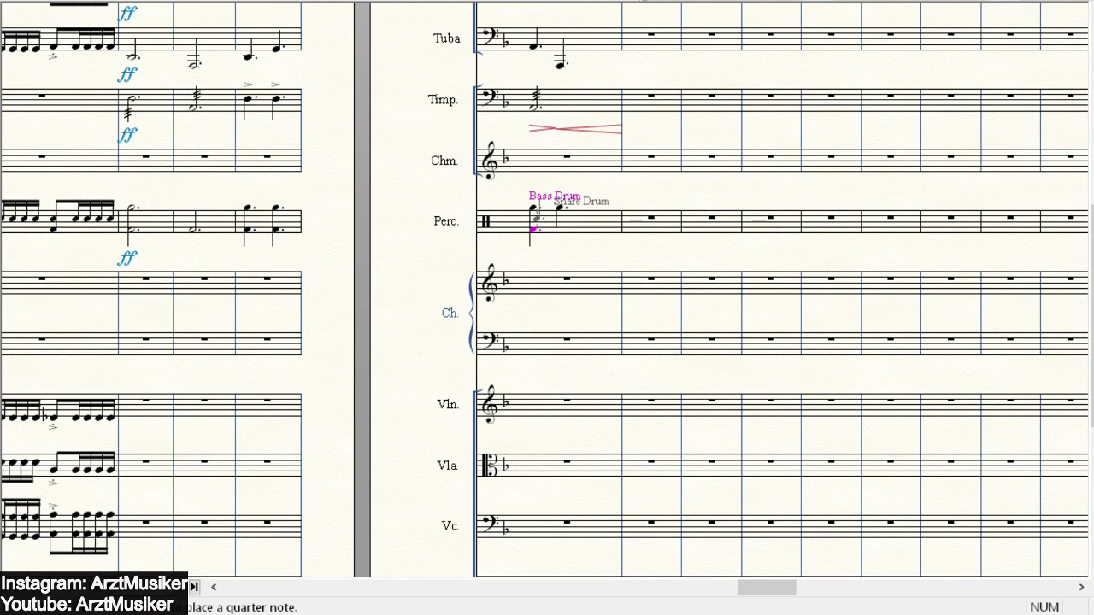
scroll(678, 117, down, 2)
scroll(594, 139, up, 3)
scroll(594, 139, up, 1)
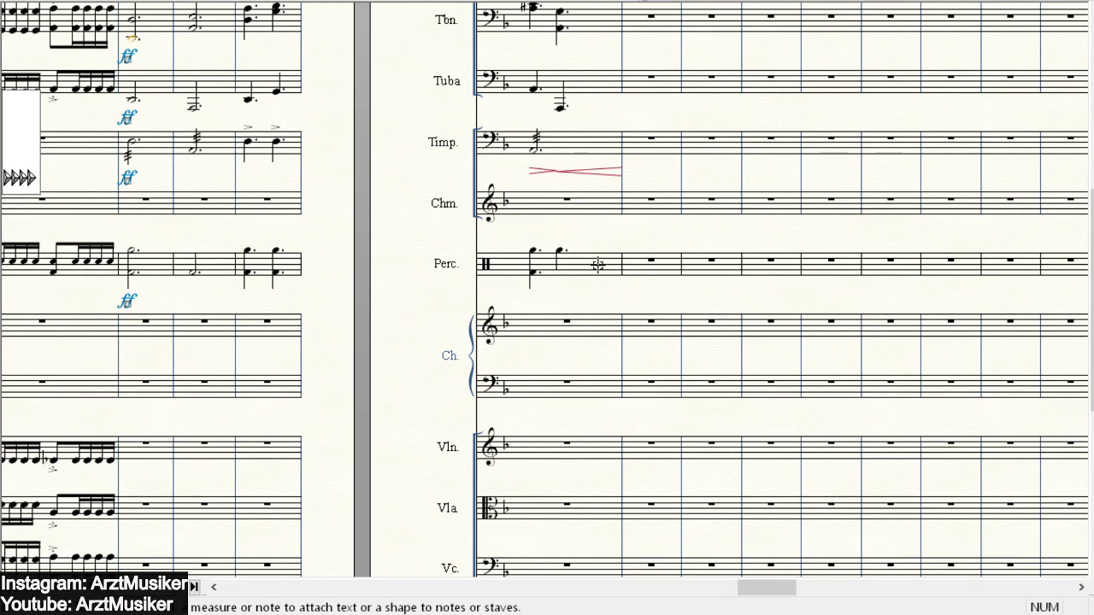
- Examine the woodwind, brass, timpani, percussion and string staves across measures 45 to 48
click(577, 259)
scroll(577, 259, up, 4)
scroll(484, 240, down, 5)
click(379, 217)
scroll(378, 217, down, 3)
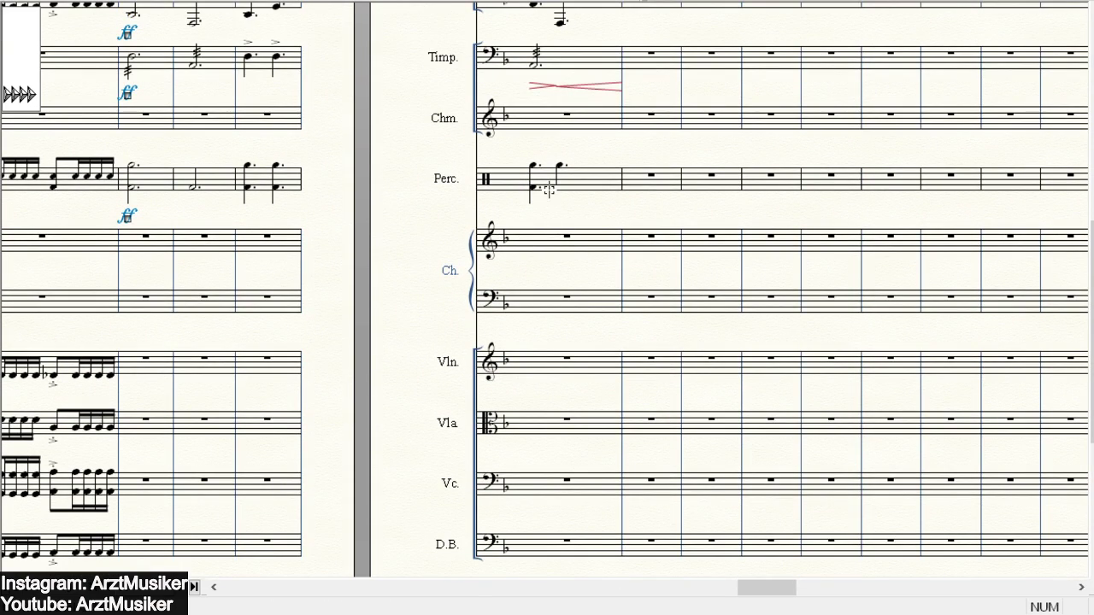
scroll(300, 139, down, 1)
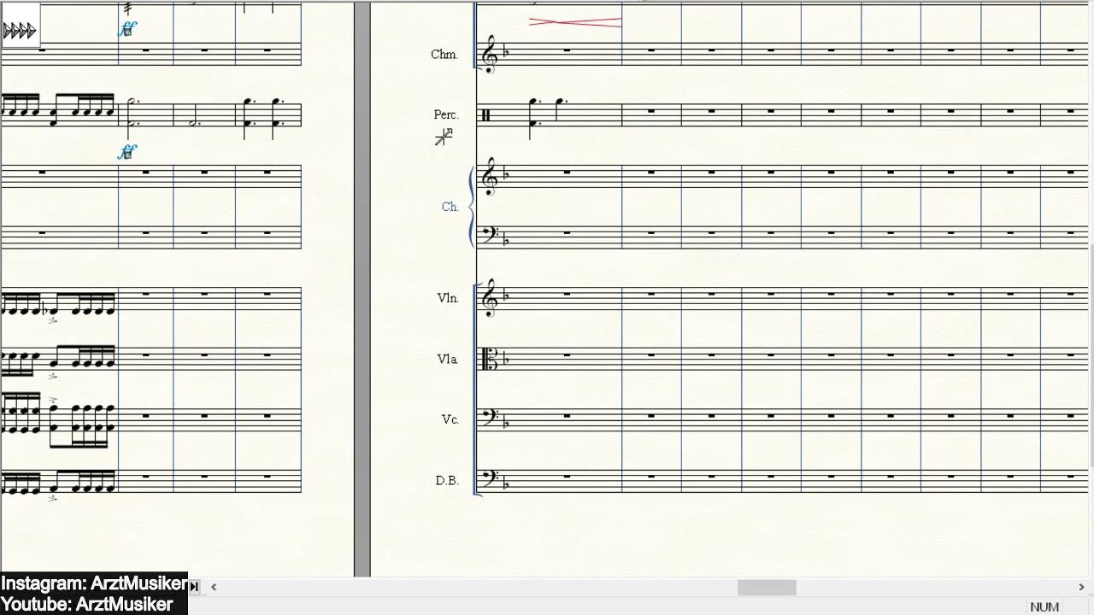
scroll(445, 137, up, 5)
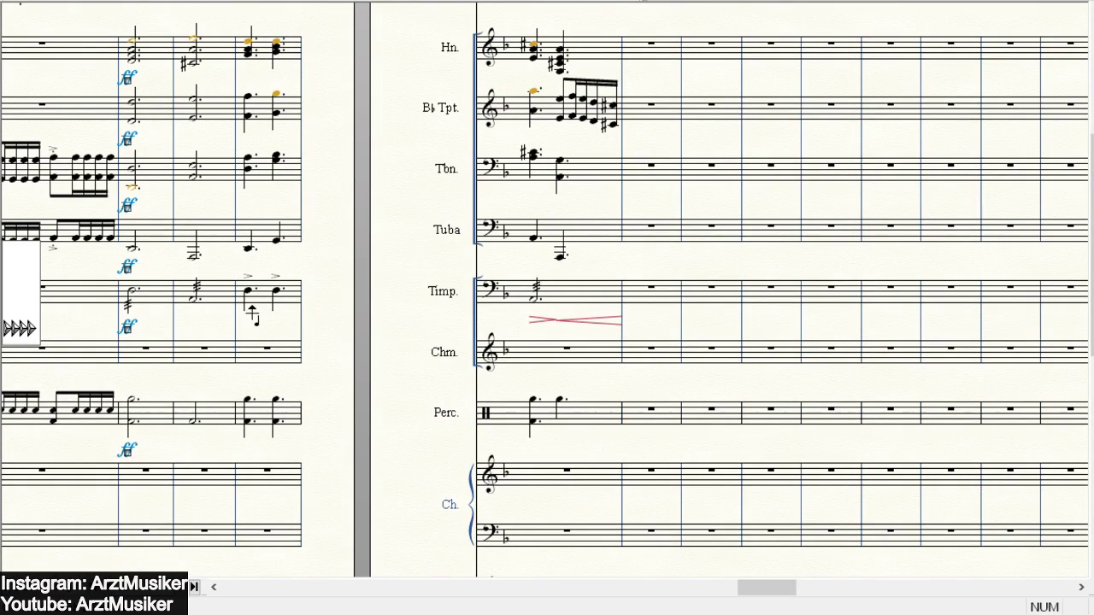
scroll(269, 316, down, 1)
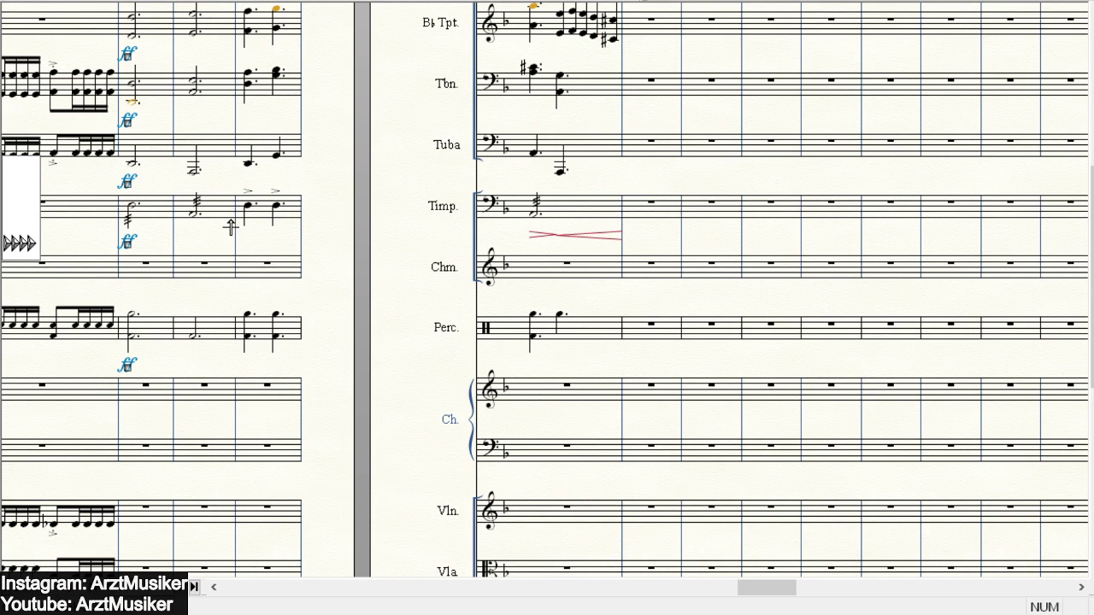
scroll(231, 228, up, 3)
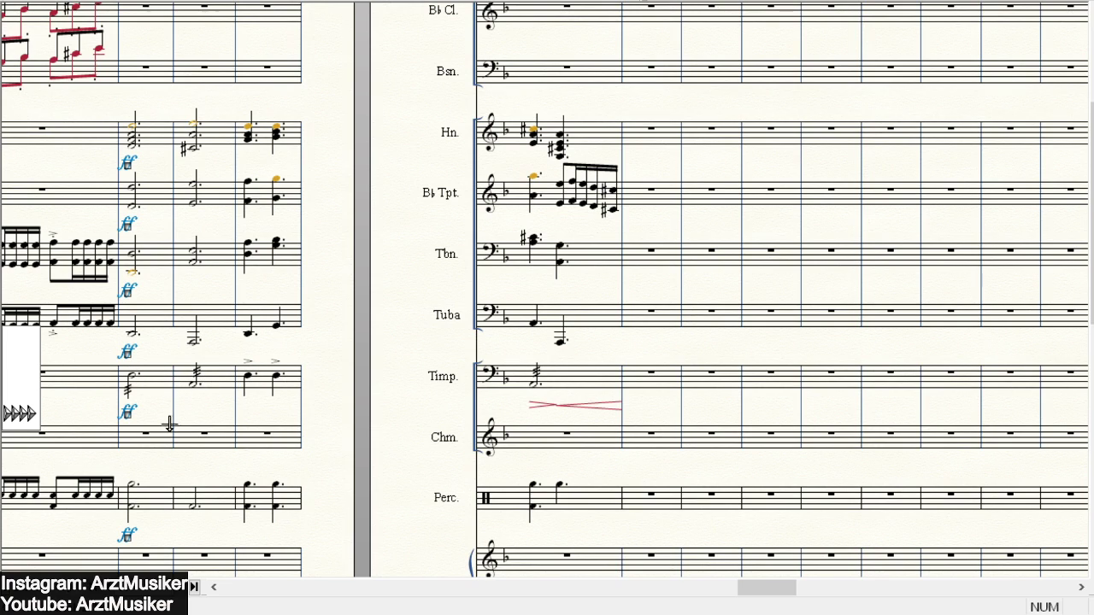
scroll(395, 229, down, 2)
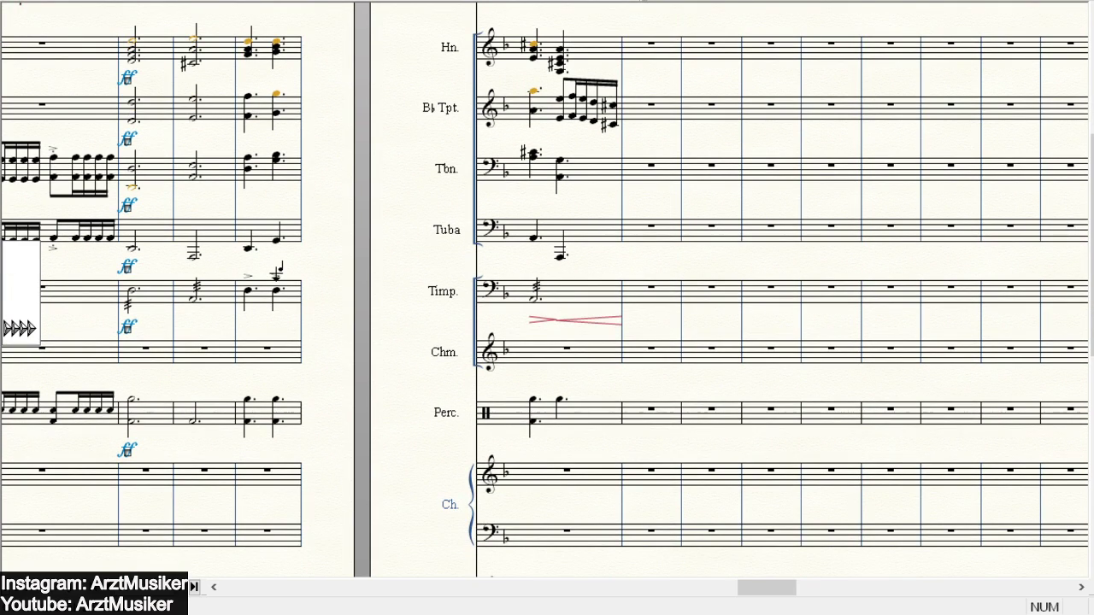
scroll(314, 280, down, 3)
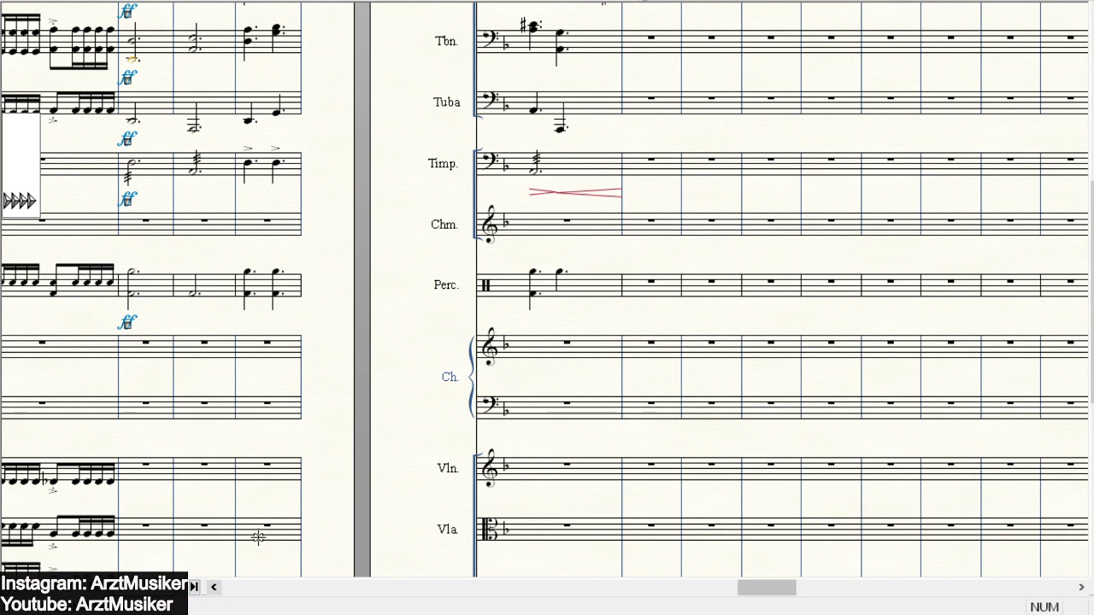
scroll(423, 261, up, 2)
scroll(434, 261, up, 3)
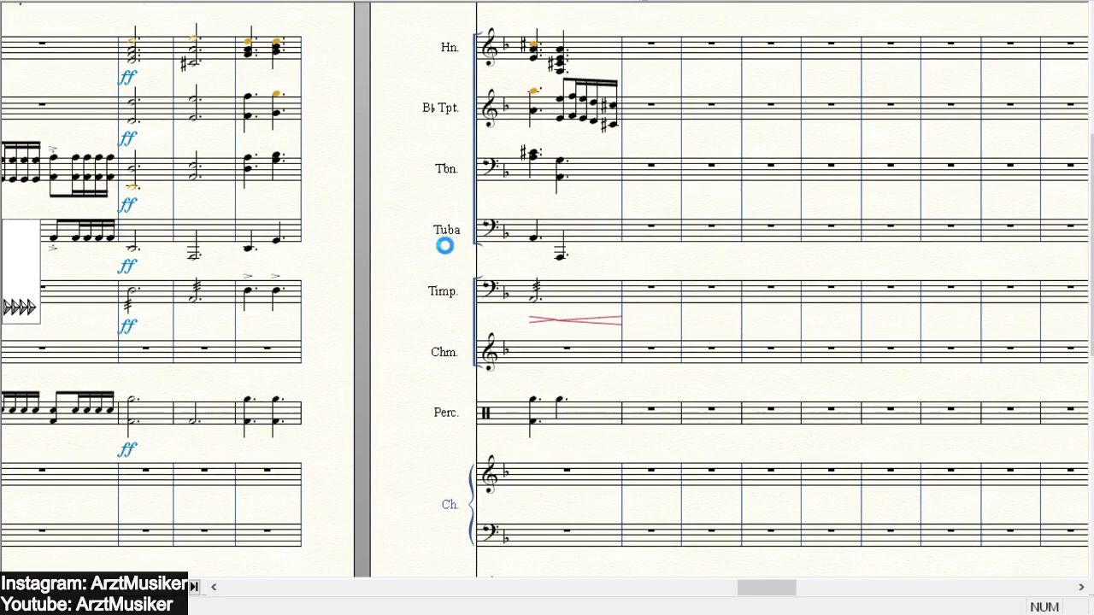
scroll(352, 112, up, 4)
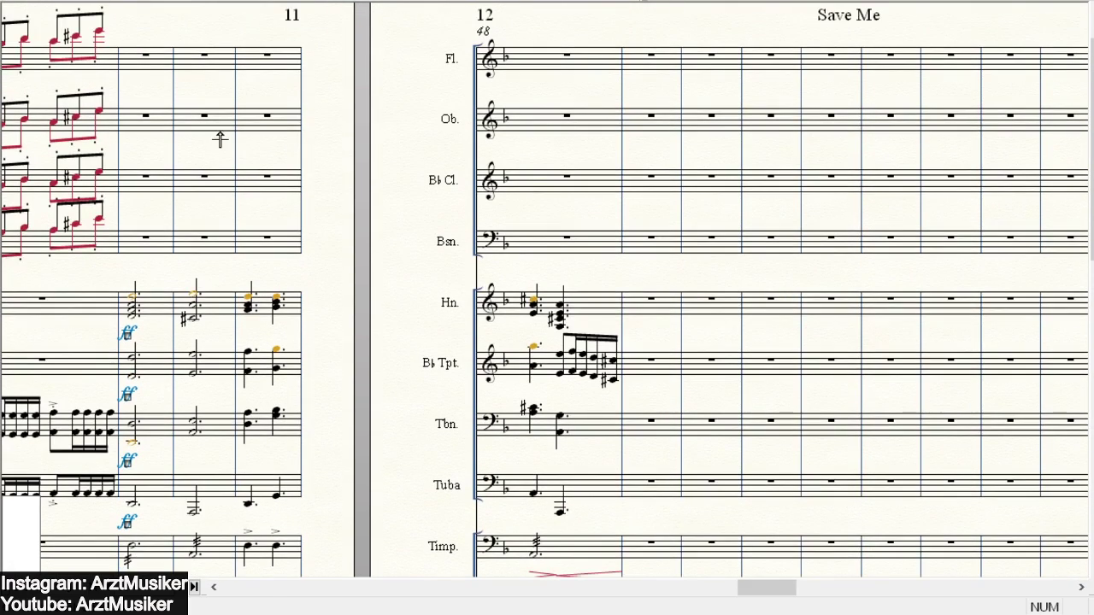
scroll(330, 251, down, 10)
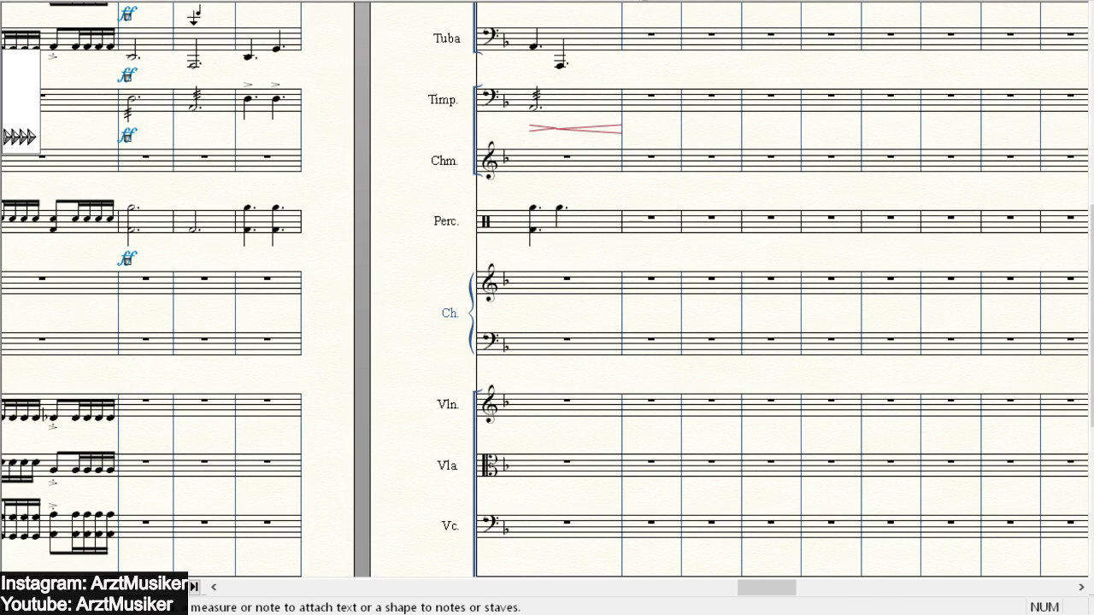
scroll(192, 18, up, 2)
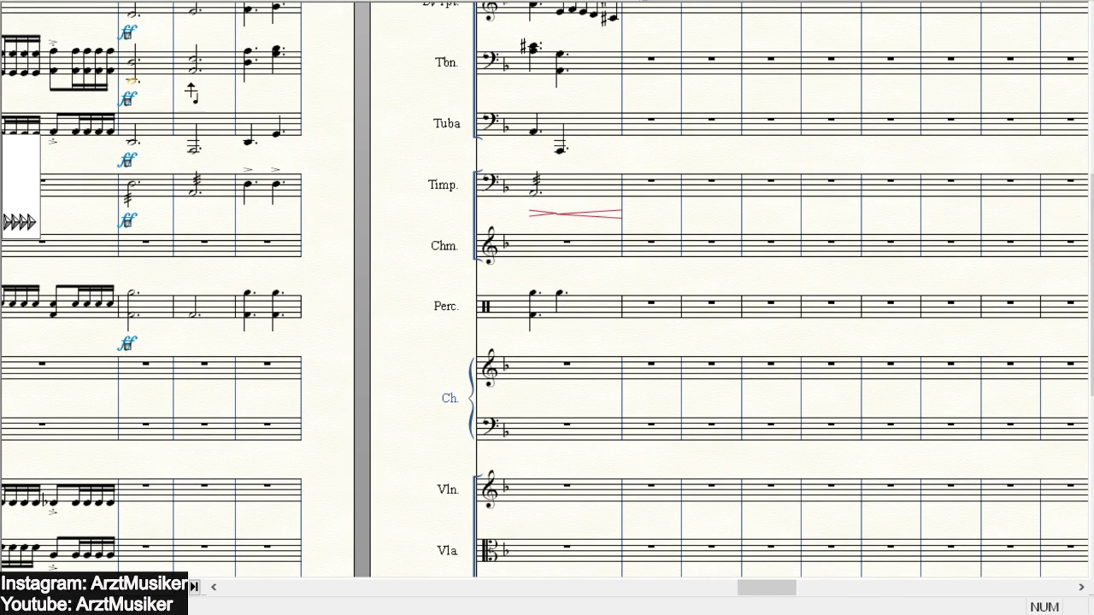
scroll(590, 208, down, 5)
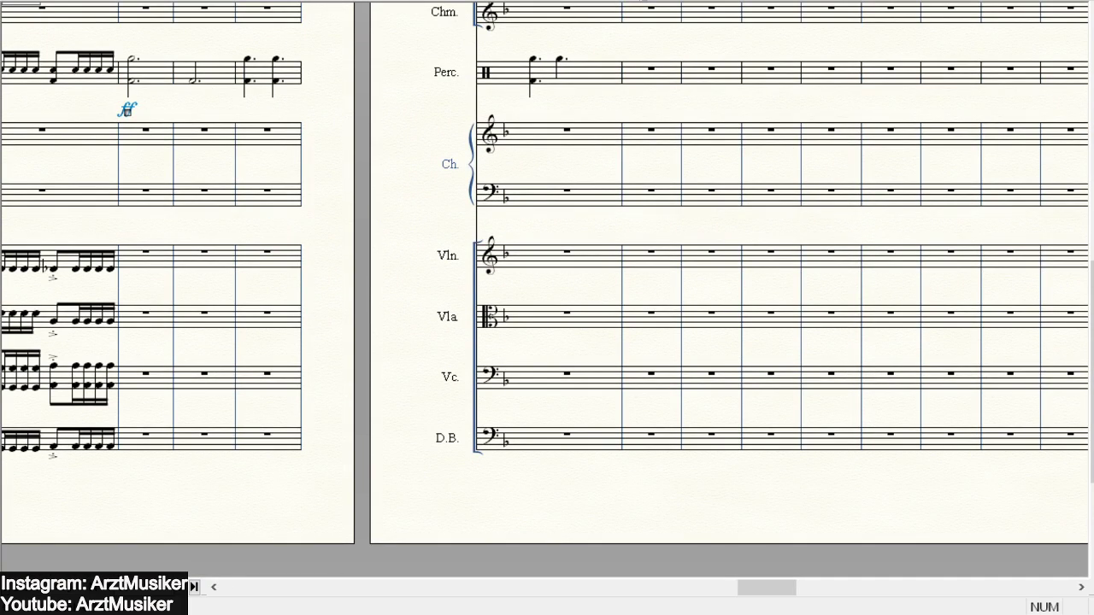
- Enter a dotted half note low on the violin staff in measure 45
click(556, 60)
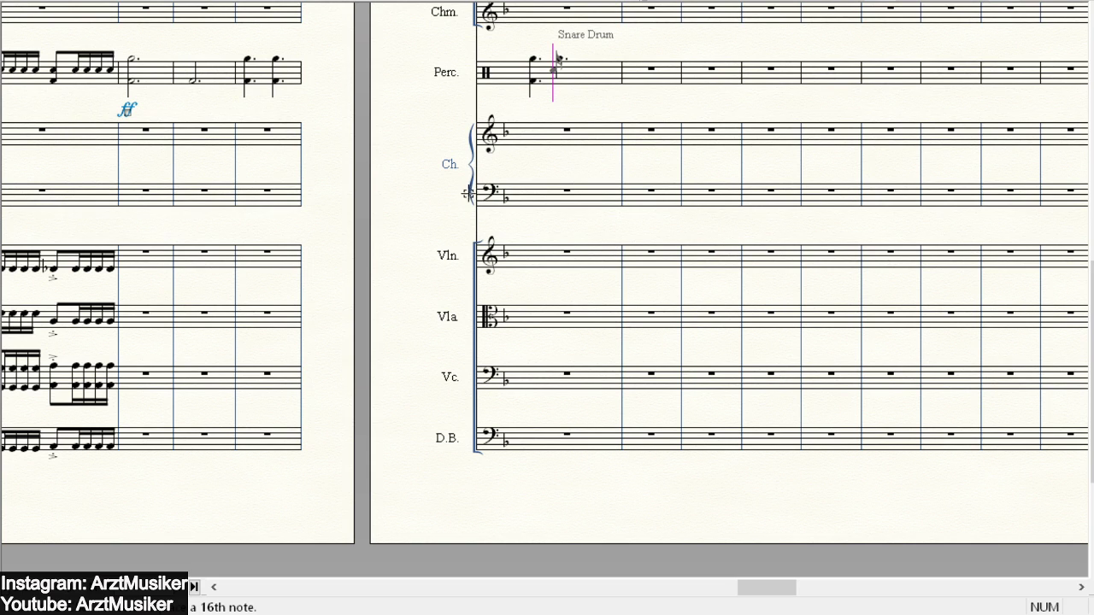
scroll(330, 210, up, 5)
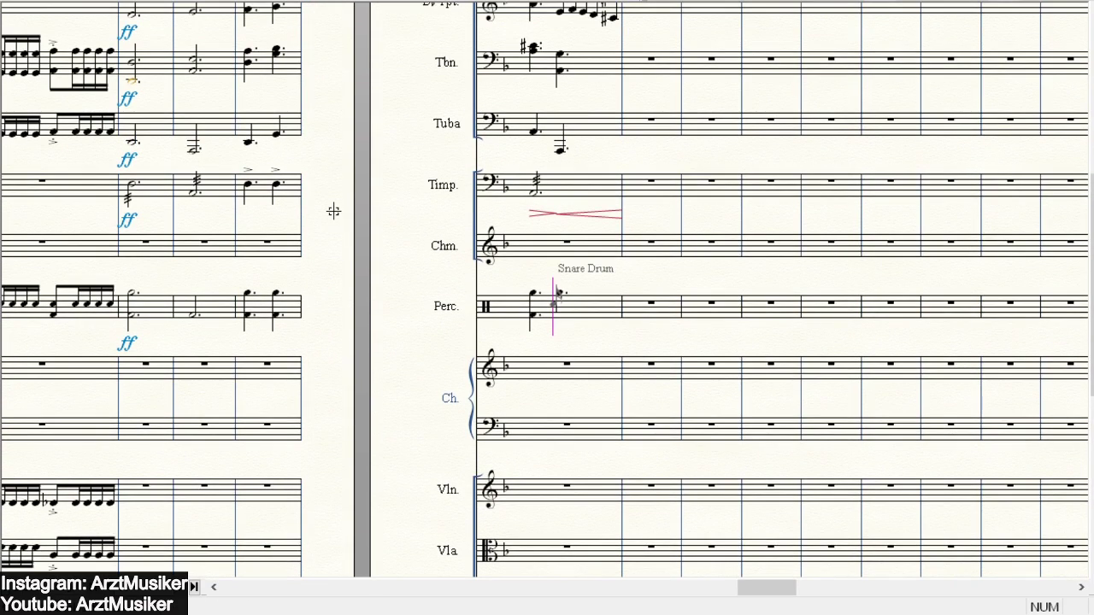
scroll(324, 197, down, 3)
click(317, 166)
scroll(354, 200, down, 3)
scroll(342, 141, up, 6)
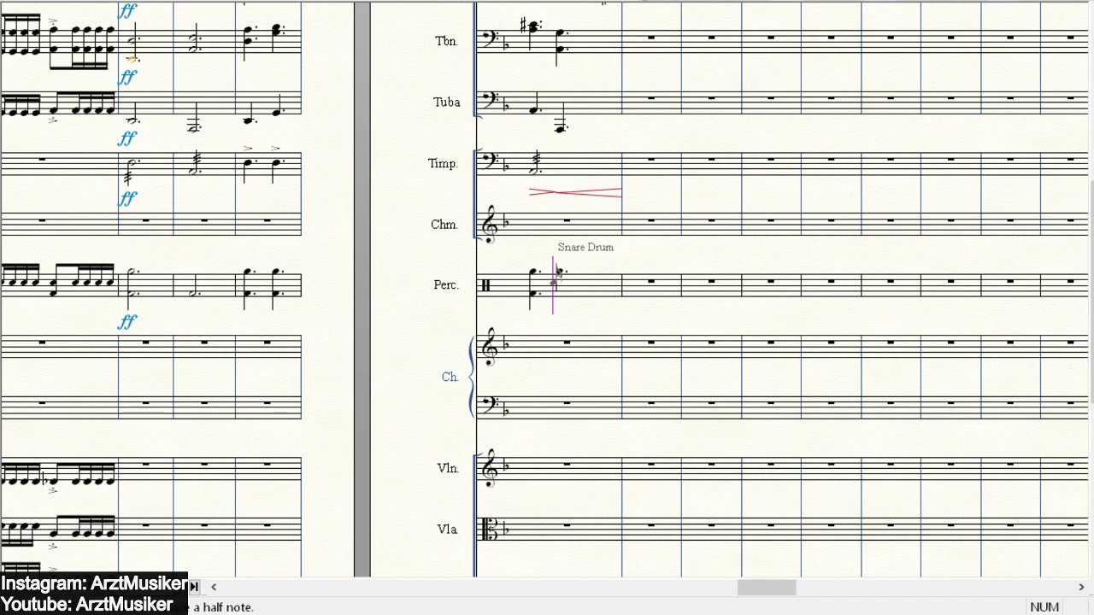
scroll(676, 117, down, 6)
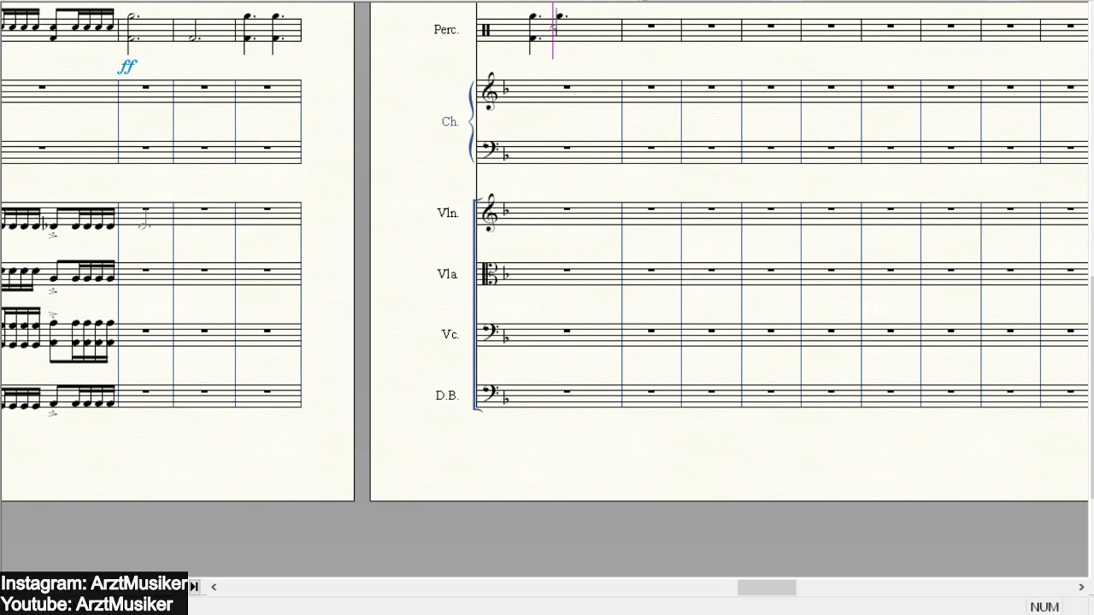
click(143, 225)
scroll(752, 18, down, 3)
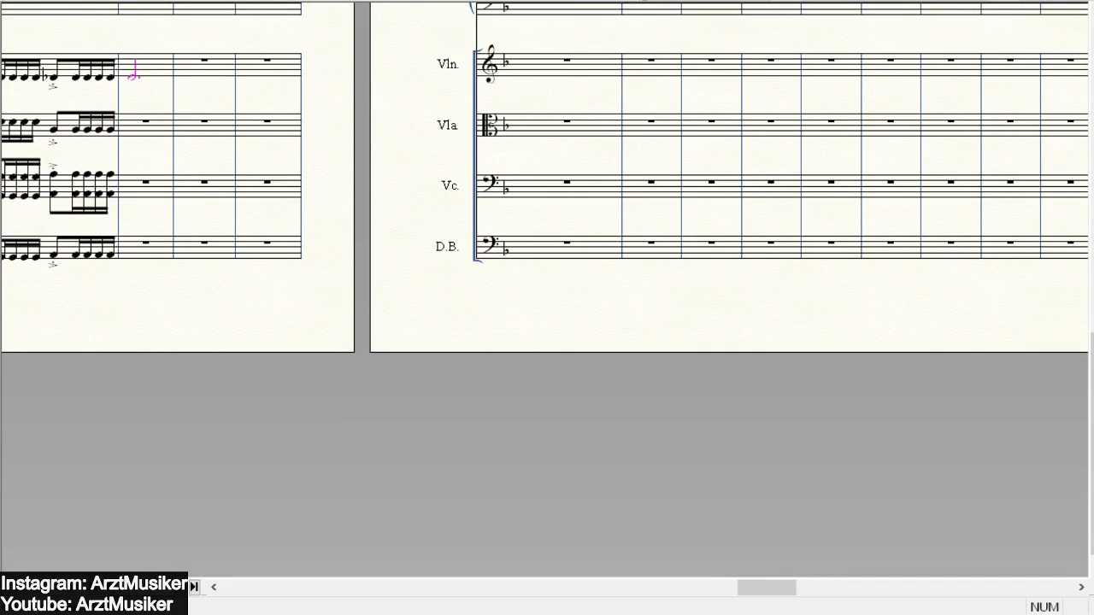
- Check the horn, trumpet, trombone and tuba chords from measure 45 as a reference for the violin part
scroll(647, 113, up, 3)
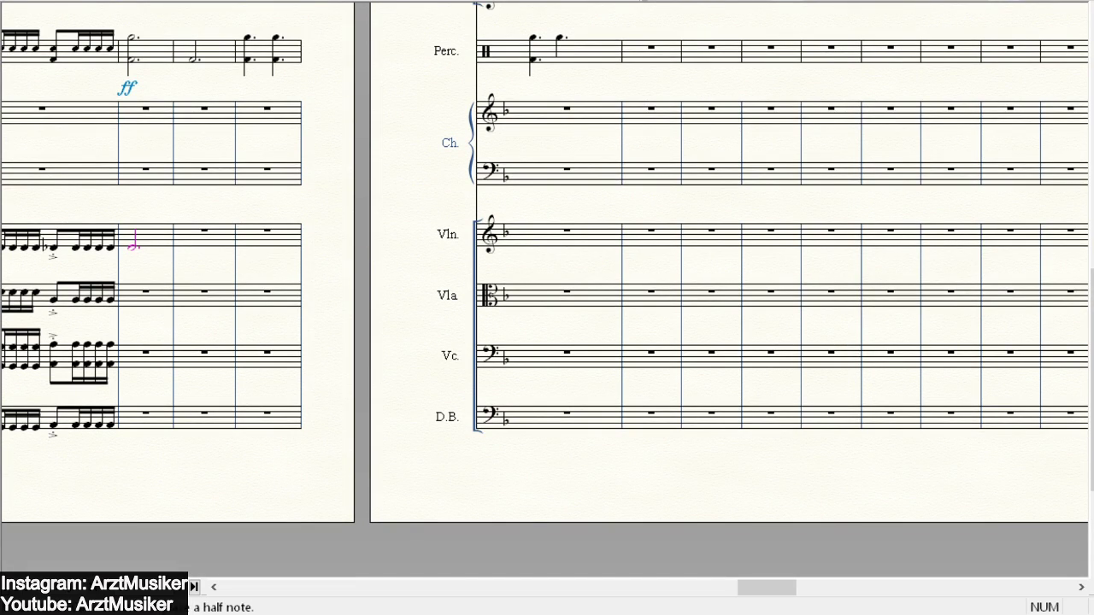
scroll(708, 80, up, 3)
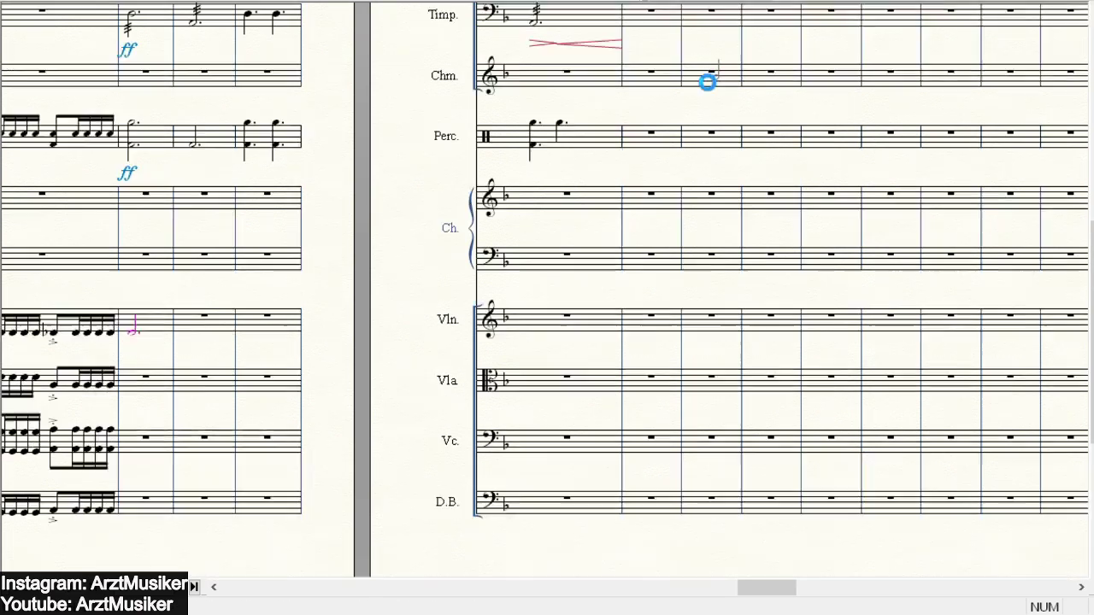
scroll(647, 21, up, 5)
scroll(385, 70, down, 5)
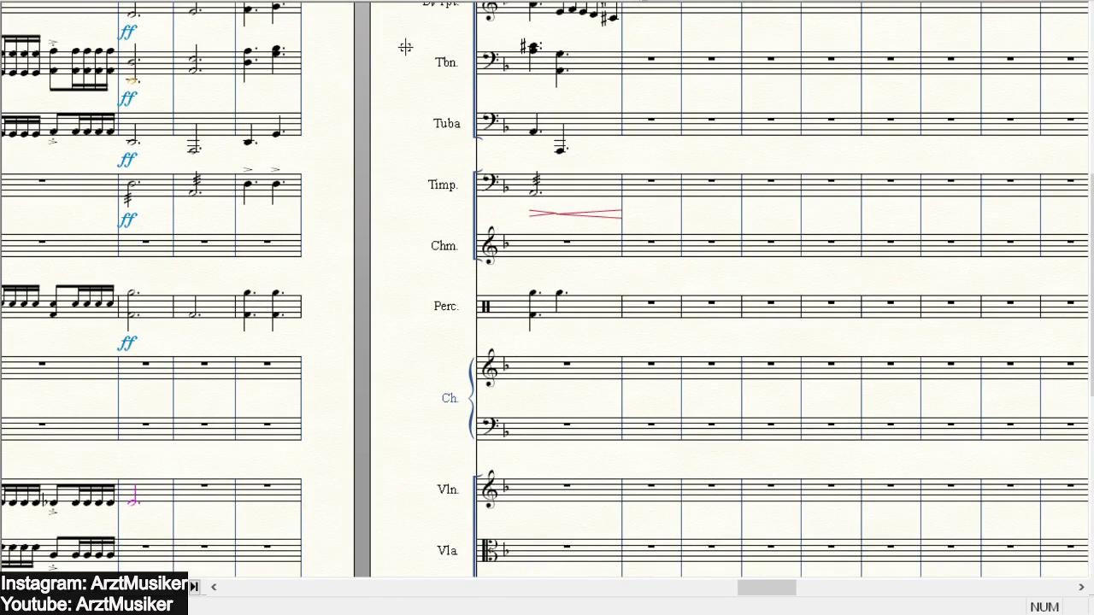
scroll(359, 227, down, 2)
scroll(276, 217, up, 3)
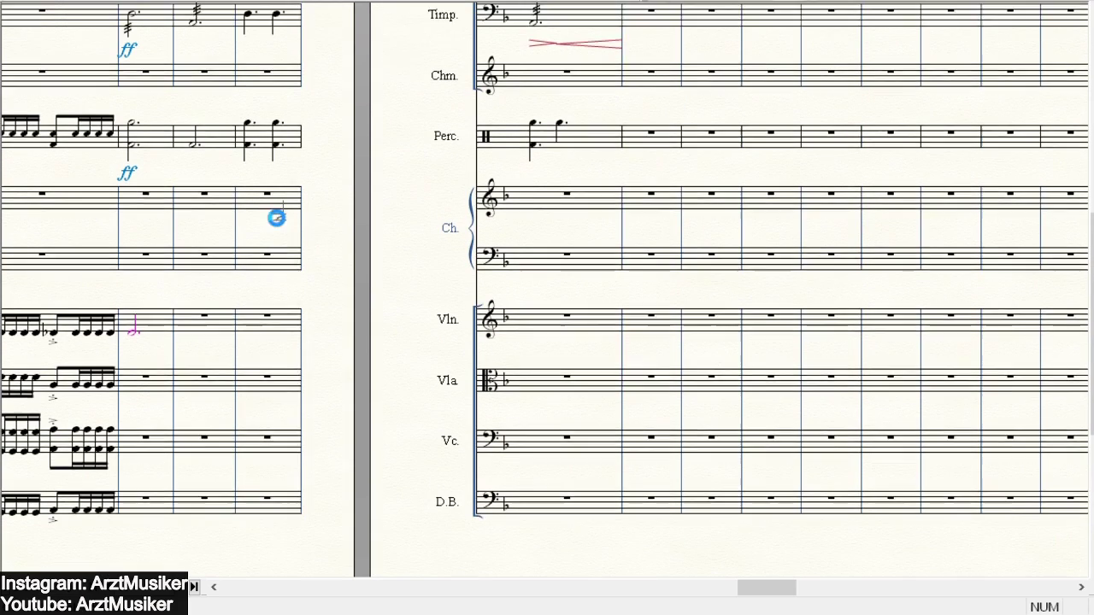
scroll(310, 166, up, 4)
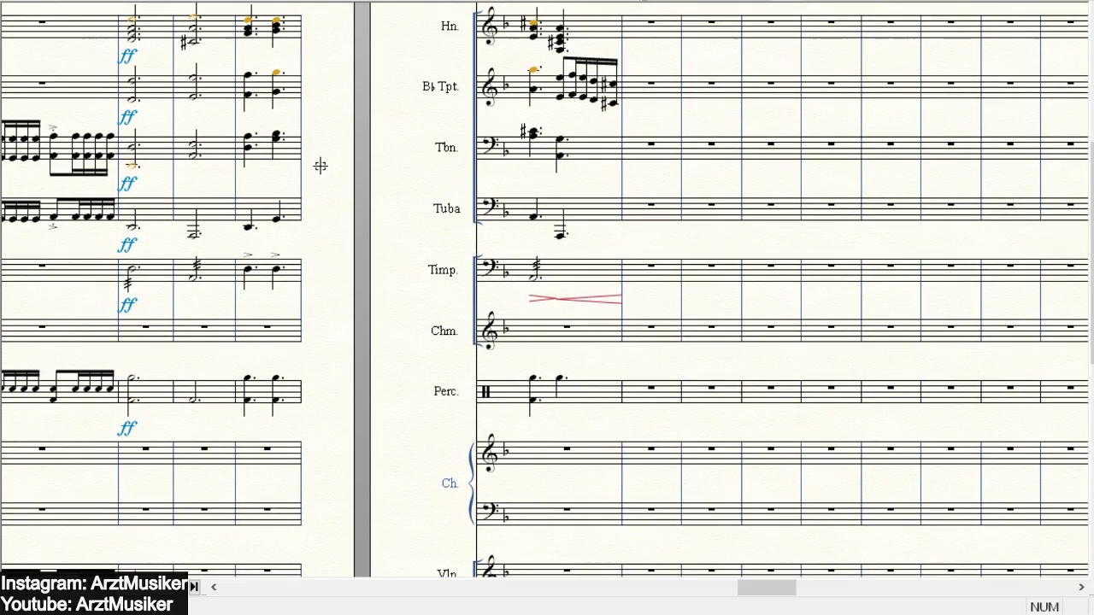
scroll(395, 106, up, 1)
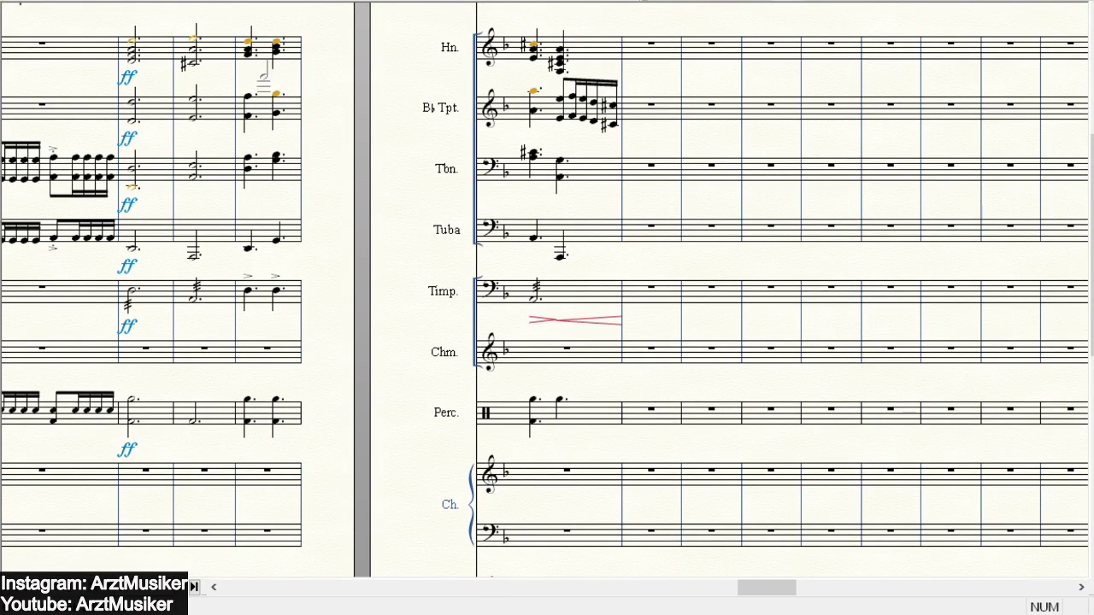
scroll(327, 60, down, 2)
scroll(401, 71, up, 3)
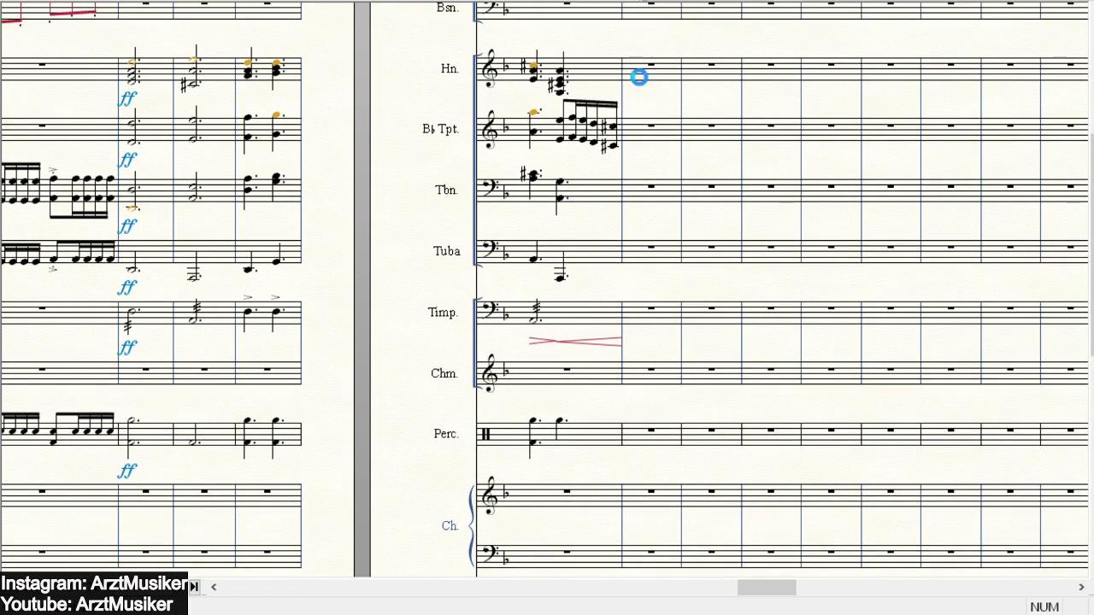
- Replace the violin's dotted half note in measure 45 with a quarter note on the staff's fourth line
scroll(402, 44, down, 8)
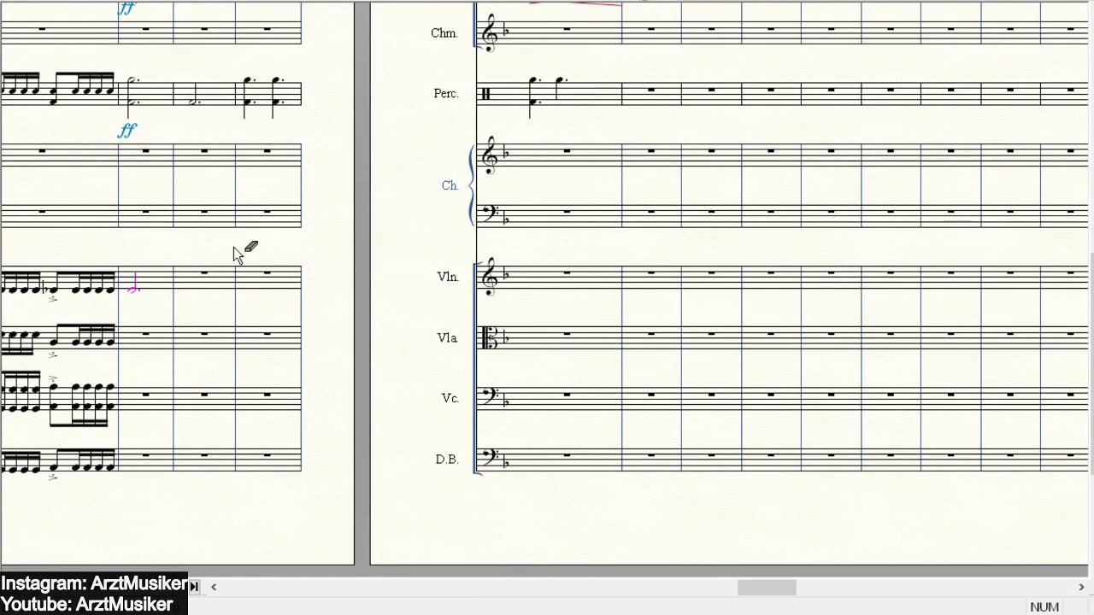
scroll(257, 94, up, 2)
scroll(257, 94, up, 6)
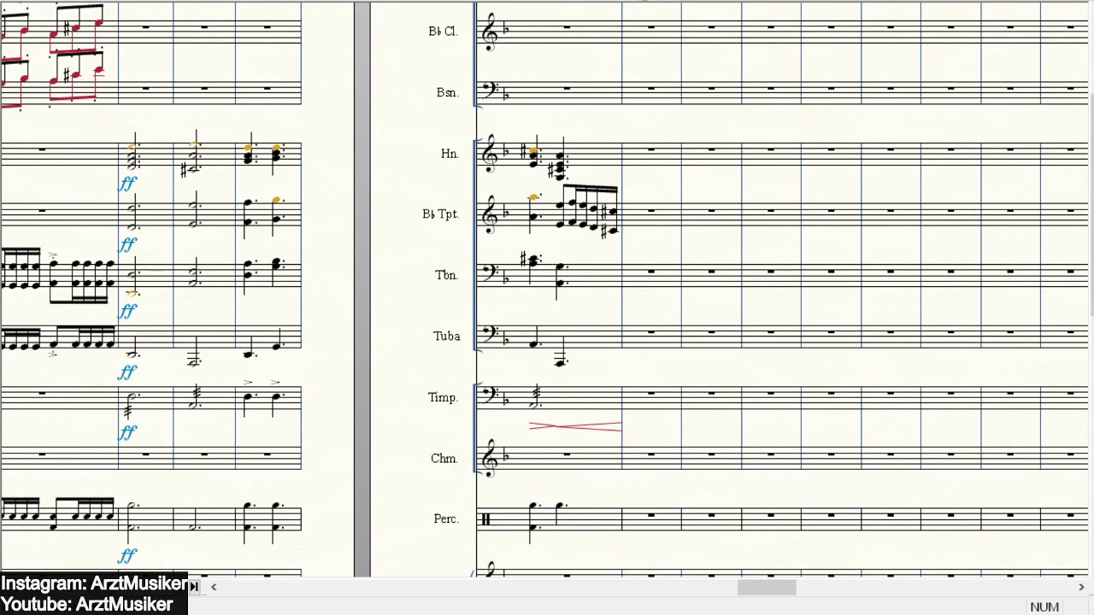
scroll(792, 5, down, 7)
scroll(484, 202, down, 4)
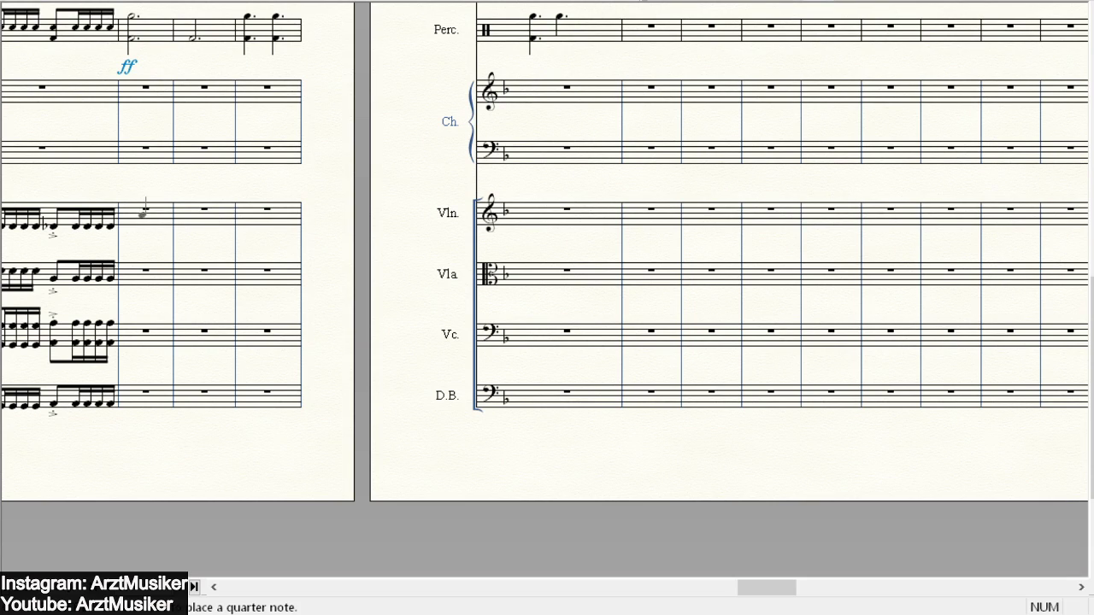
click(144, 205)
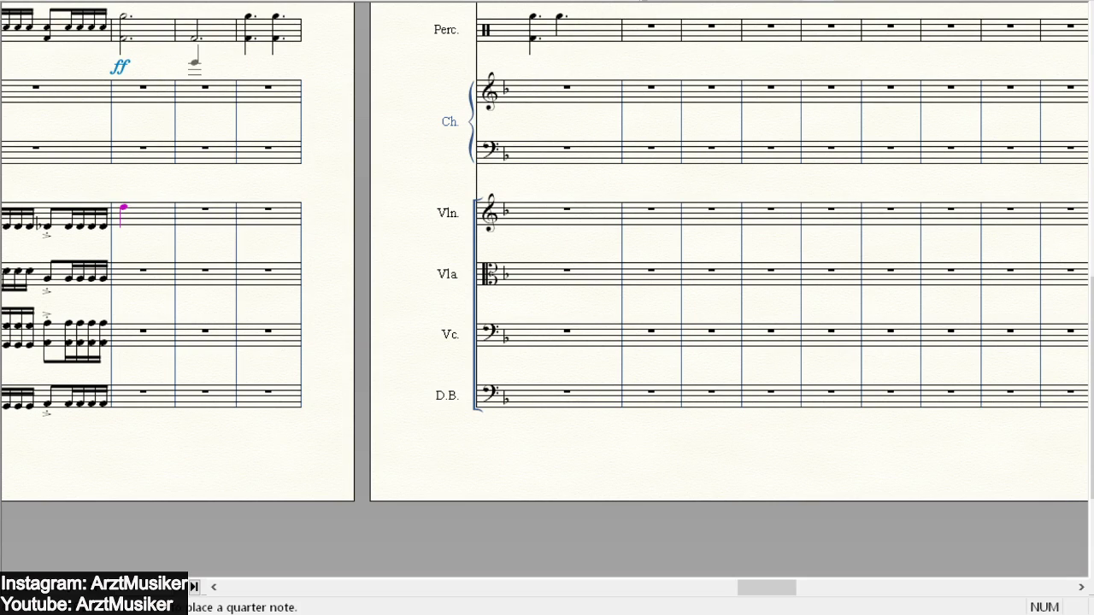
key(Escape)
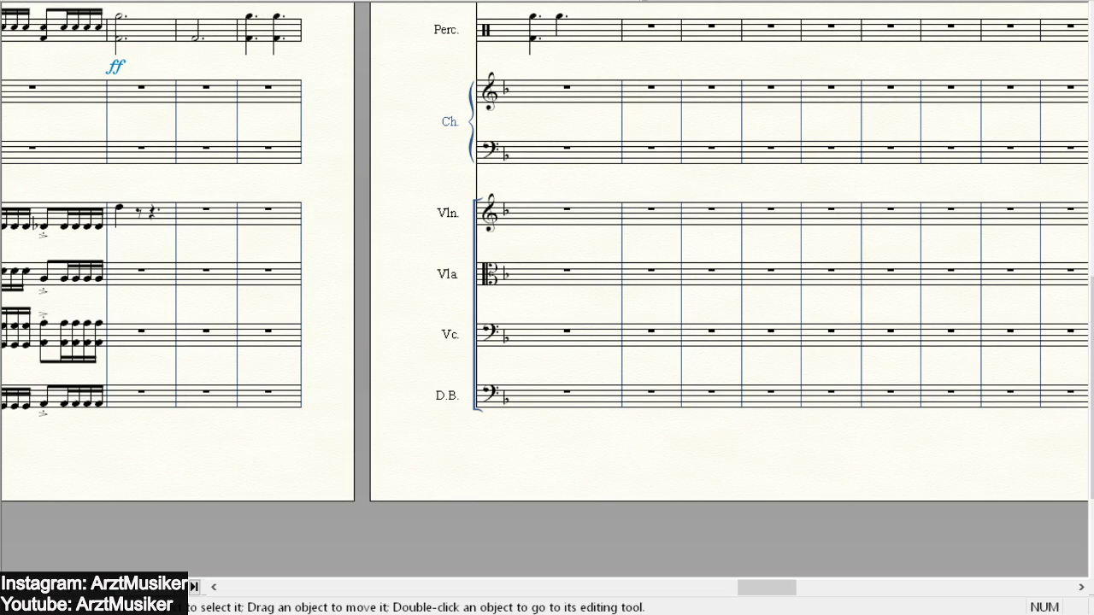
- Replace the last four violin 16th notes of measure 44 with a rising run of 32nd notes leading into measure 45
click(86, 219)
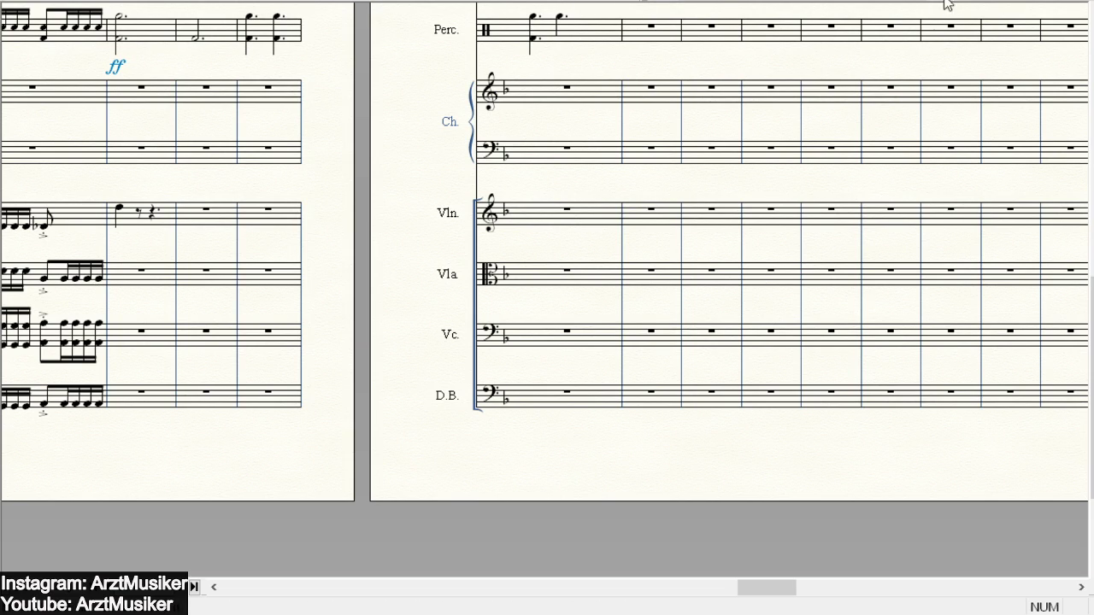
click(850, 6)
click(101, 205)
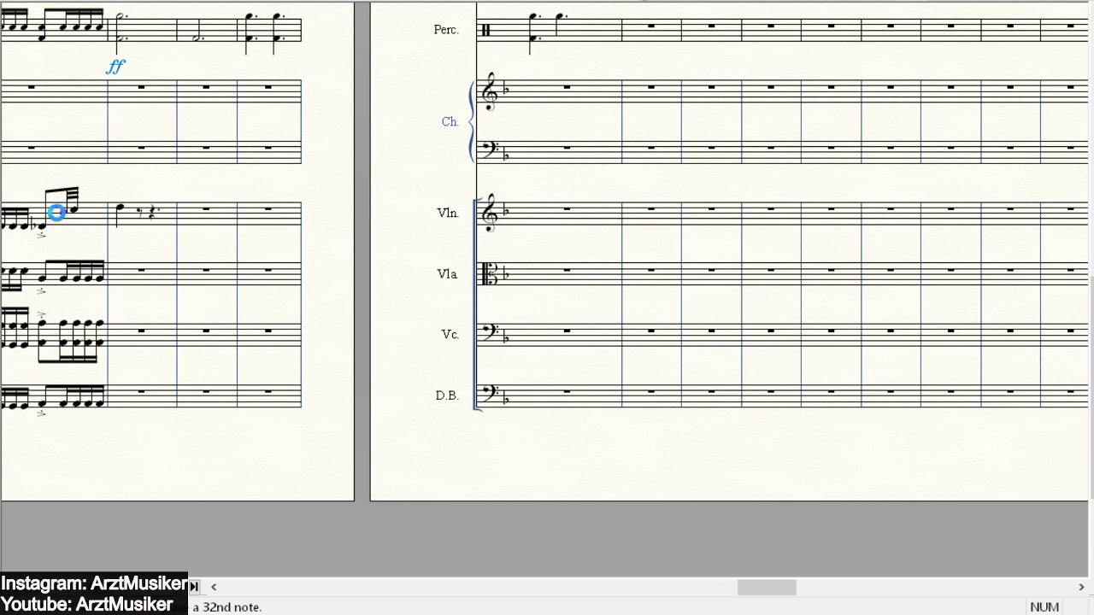
click(58, 209)
click(55, 210)
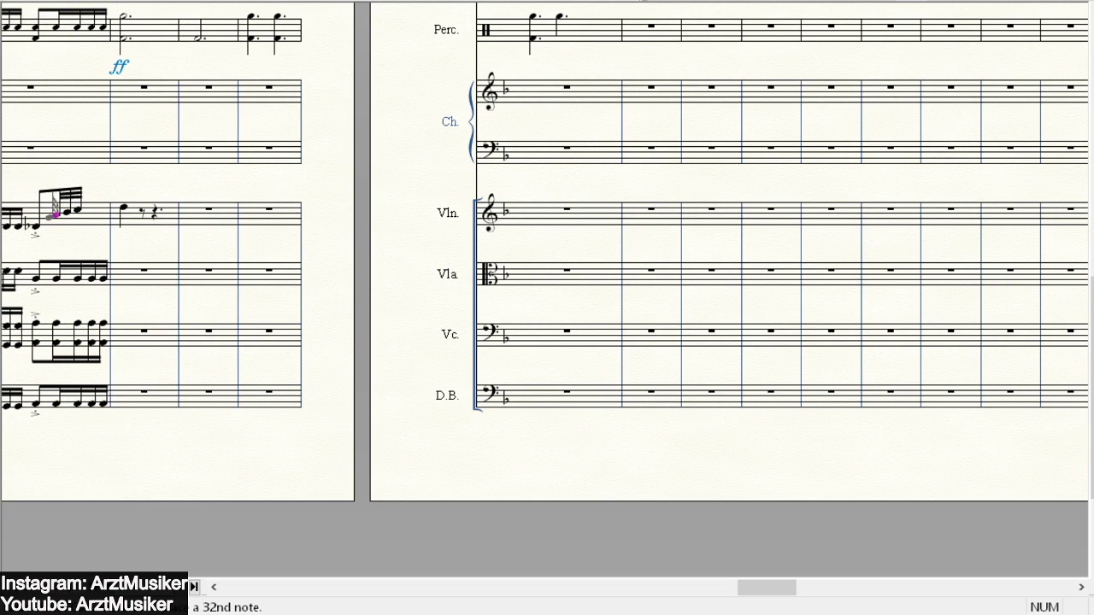
click(54, 213)
click(47, 219)
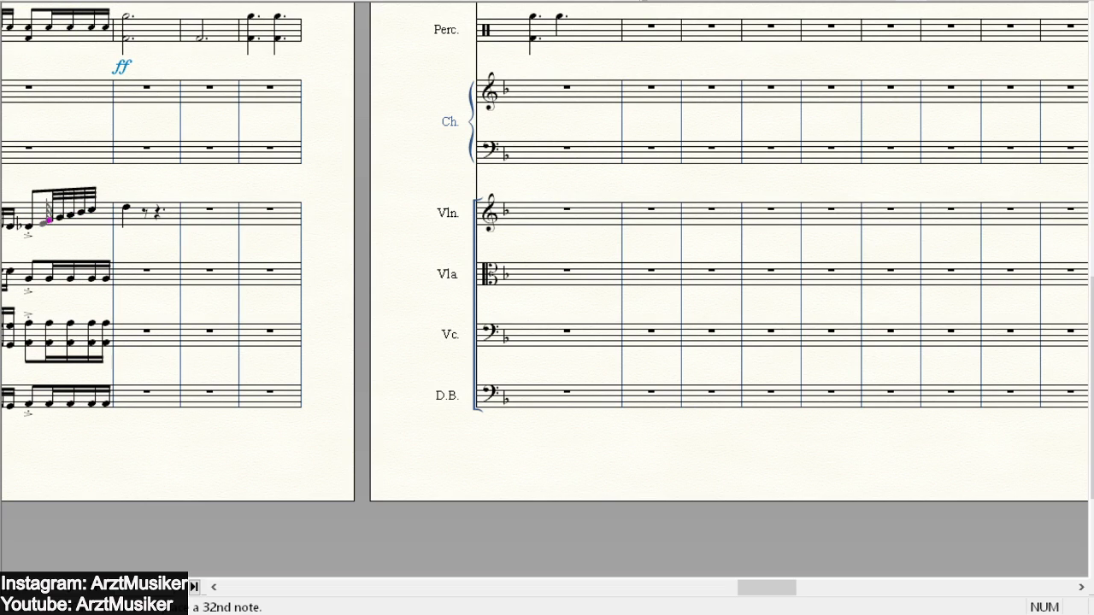
click(42, 222)
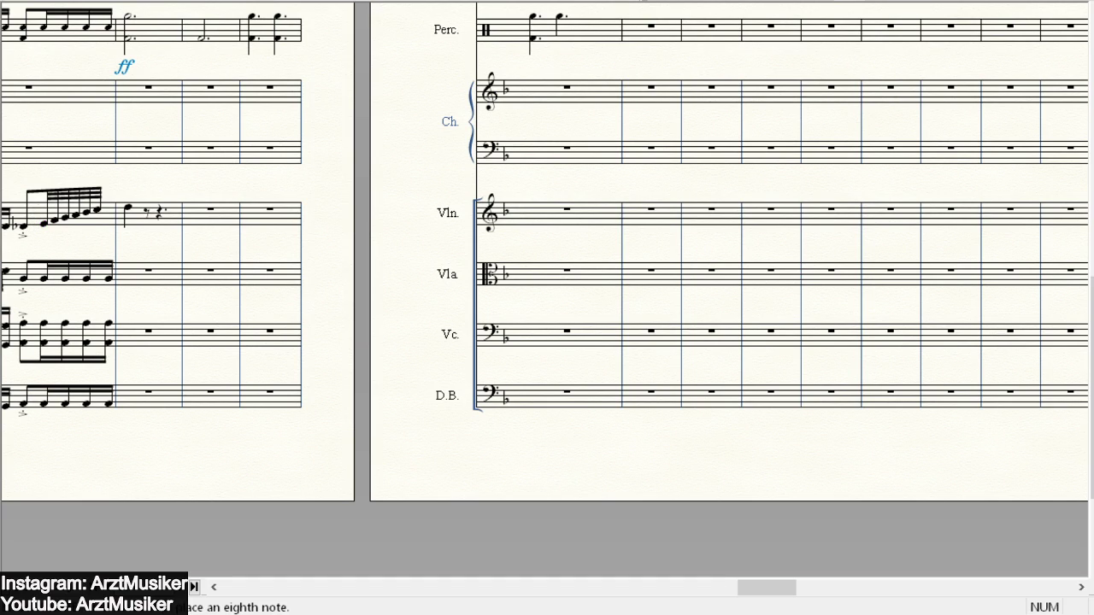
key(3)
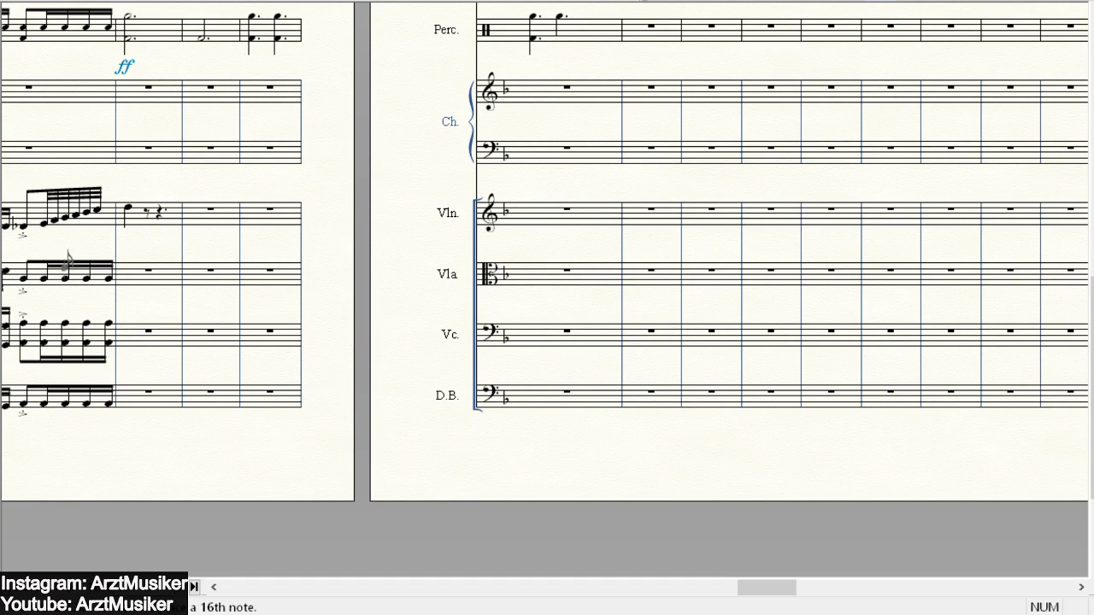
- Add a tied note at the start of the violin run in measure 44, dot measure 45's quarter note and add a high dotted quarter note
click(38, 224)
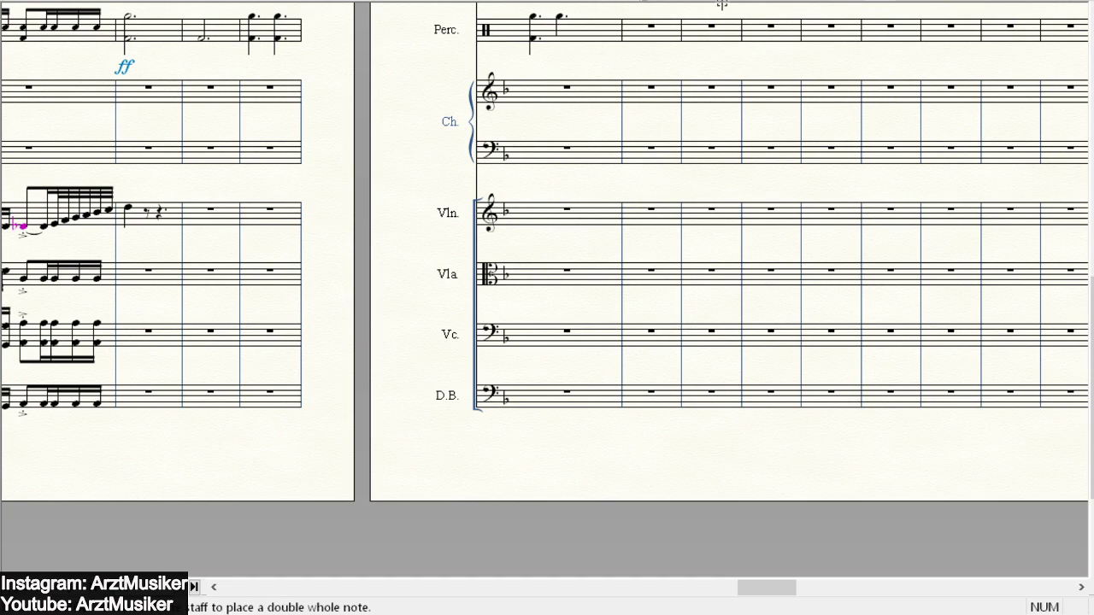
click(154, 211)
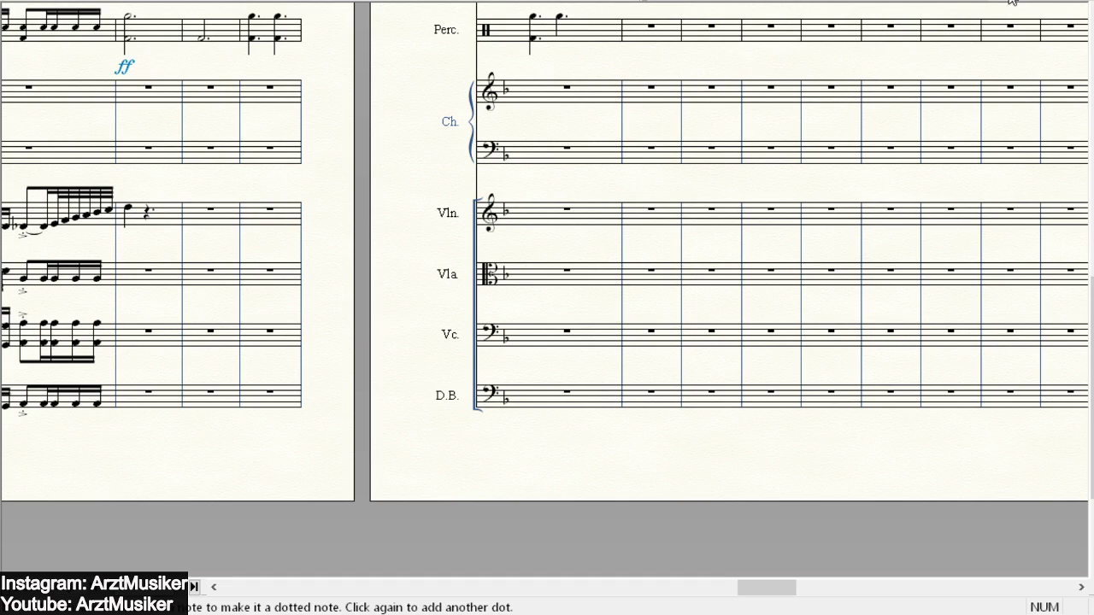
click(129, 209)
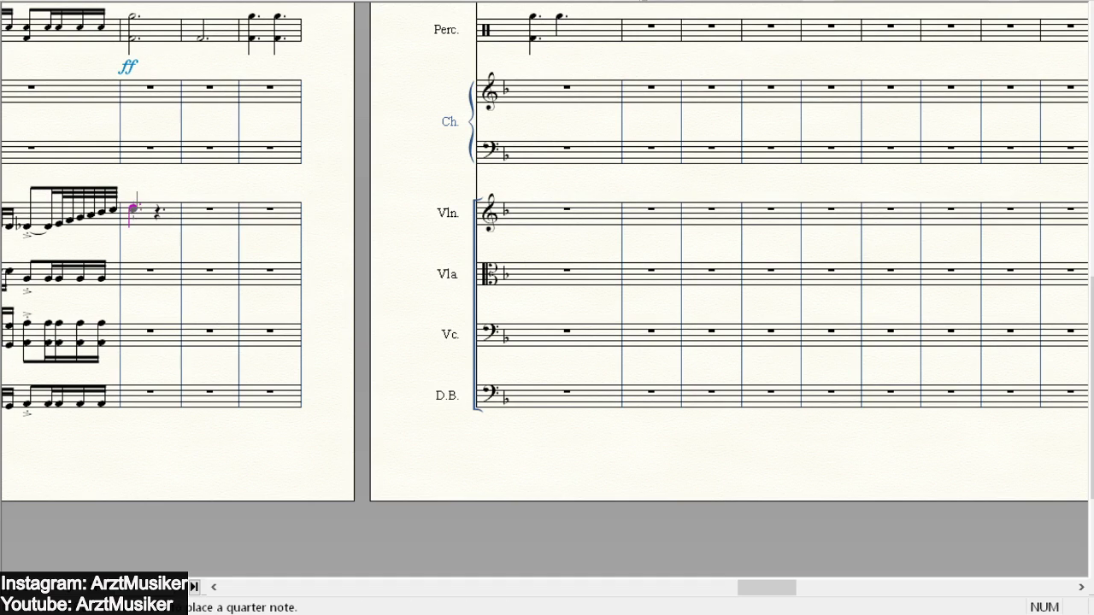
click(158, 188)
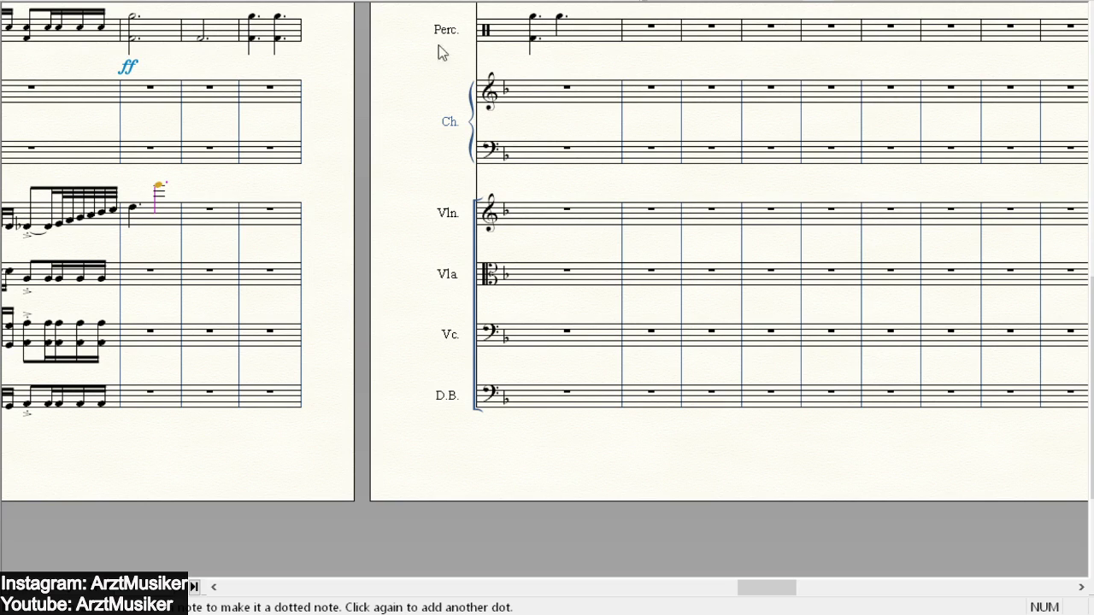
- Enter a rising run of 16th grace notes in violin measure 45, and mark the first note with tremolo and the high note with a trill
drag(10, 5, 11, 17)
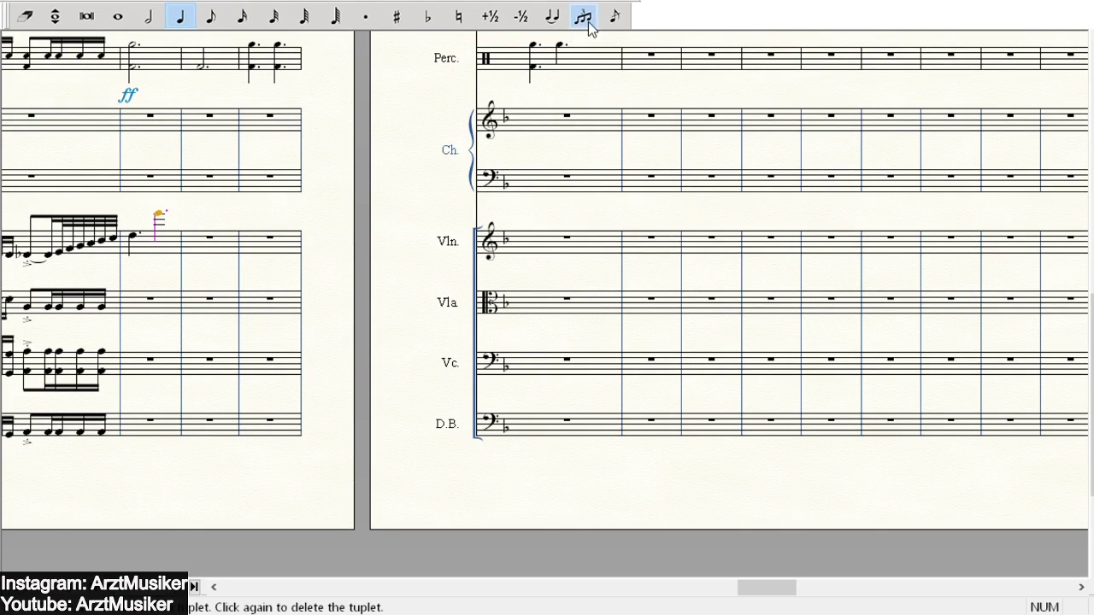
click(273, 15)
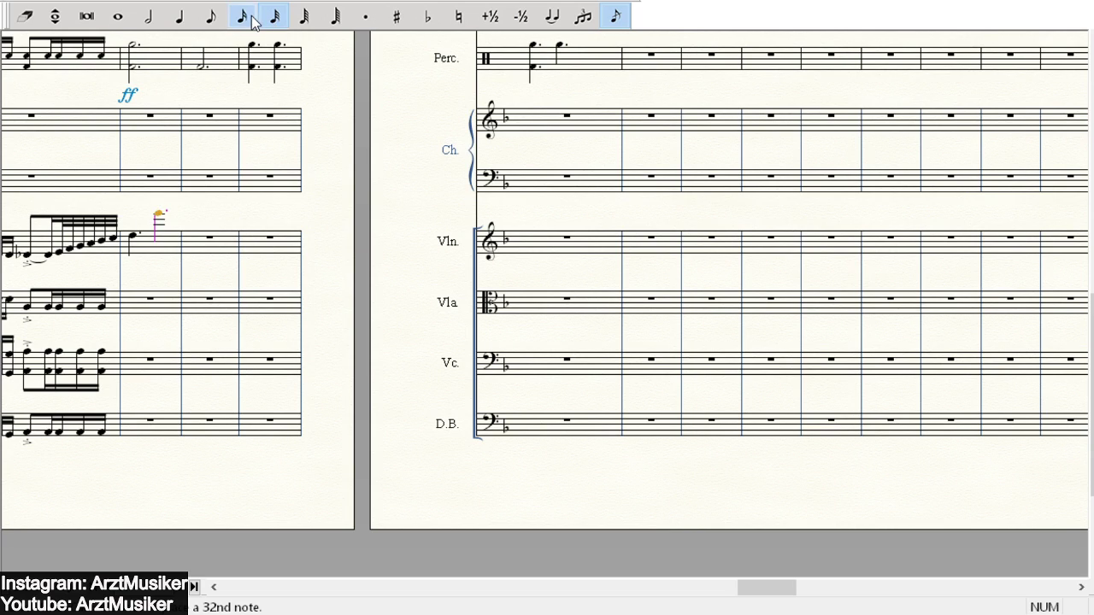
key(3)
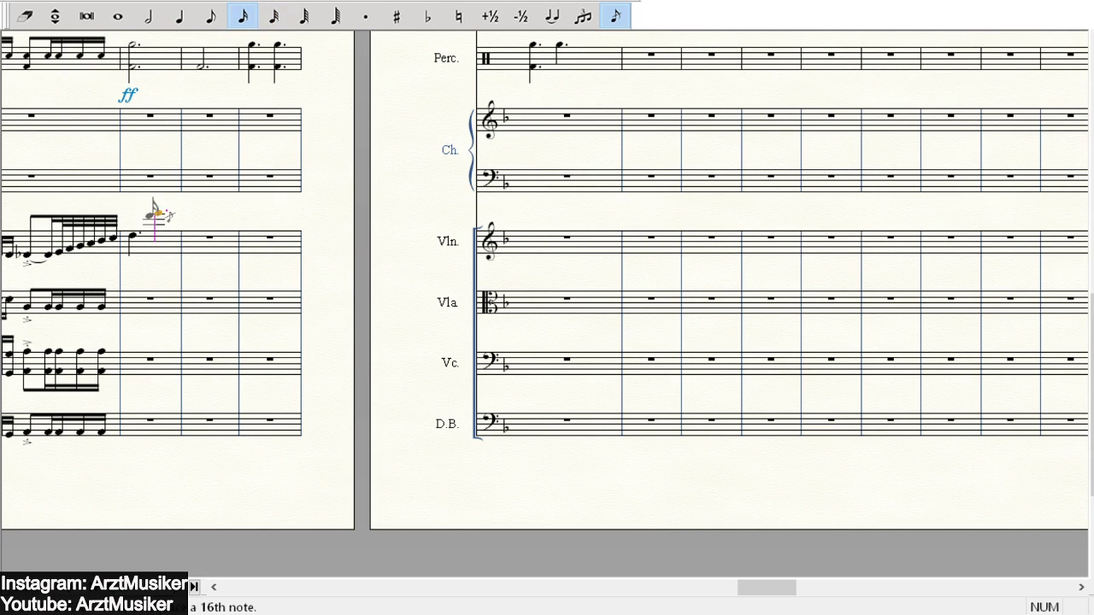
click(152, 213)
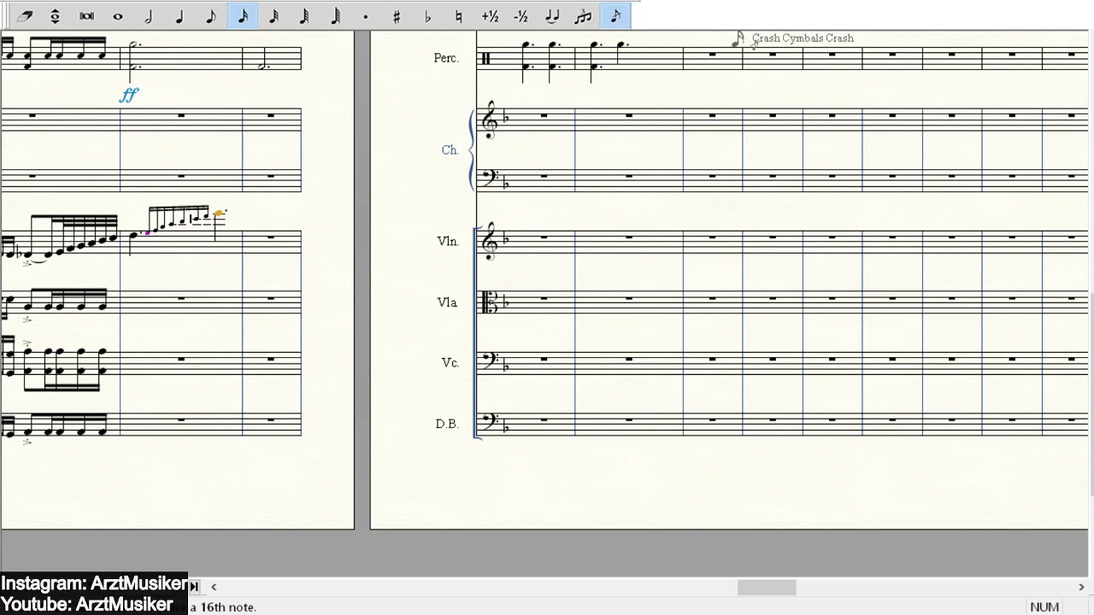
click(220, 228)
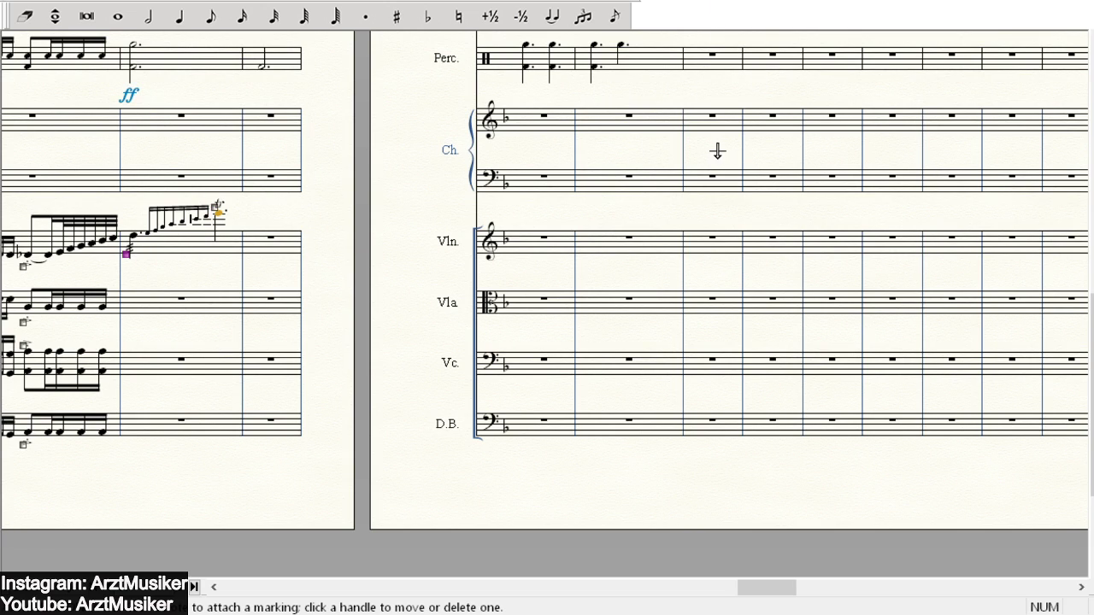
- Enter high dotted half notes above the violin staff in measures 46 and 47
click(148, 15)
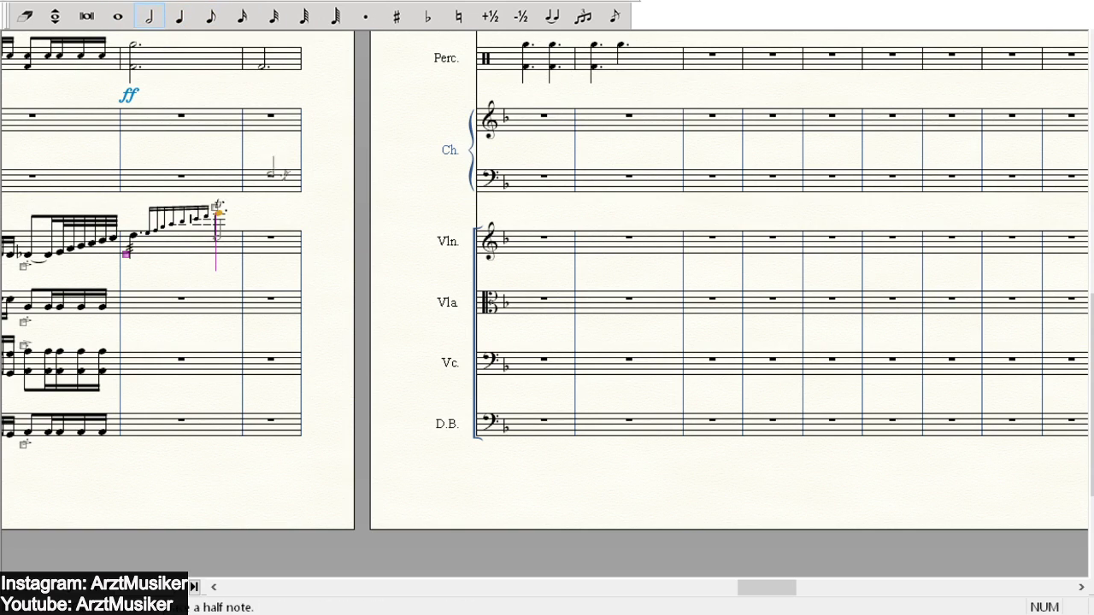
click(366, 15)
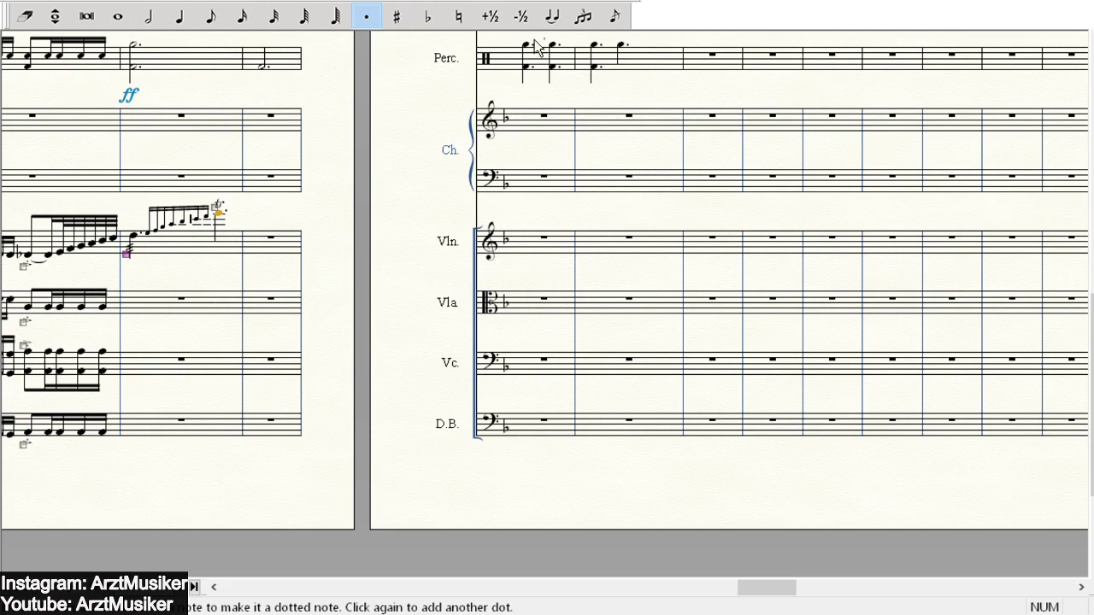
click(151, 17)
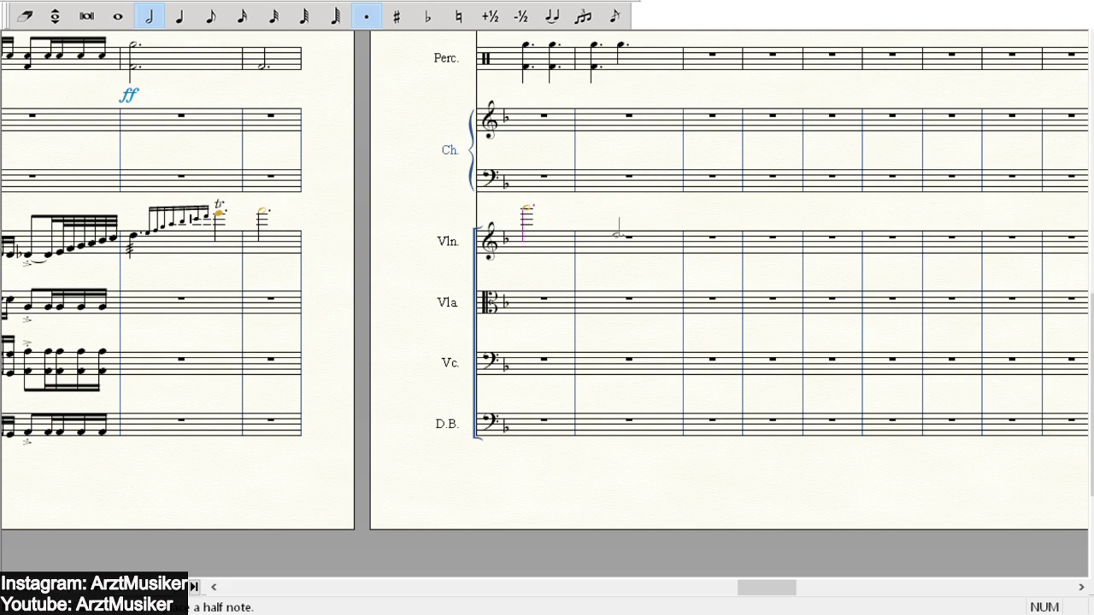
- Replace the violin's dotted half note in measure 46 with two high dotted quarter notes
scroll(687, 325, up, 5)
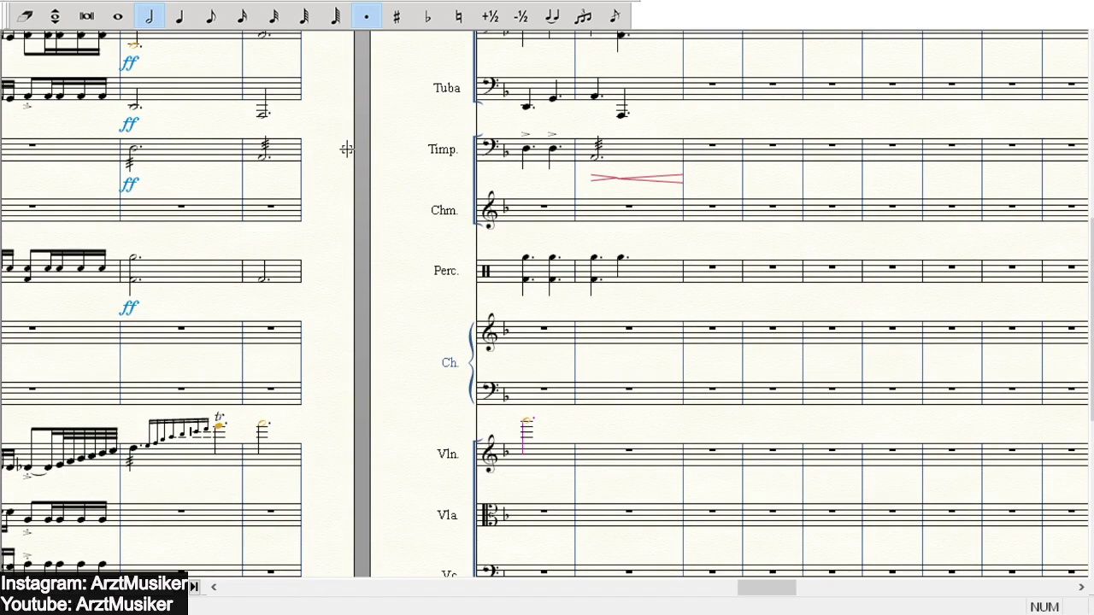
key(5)
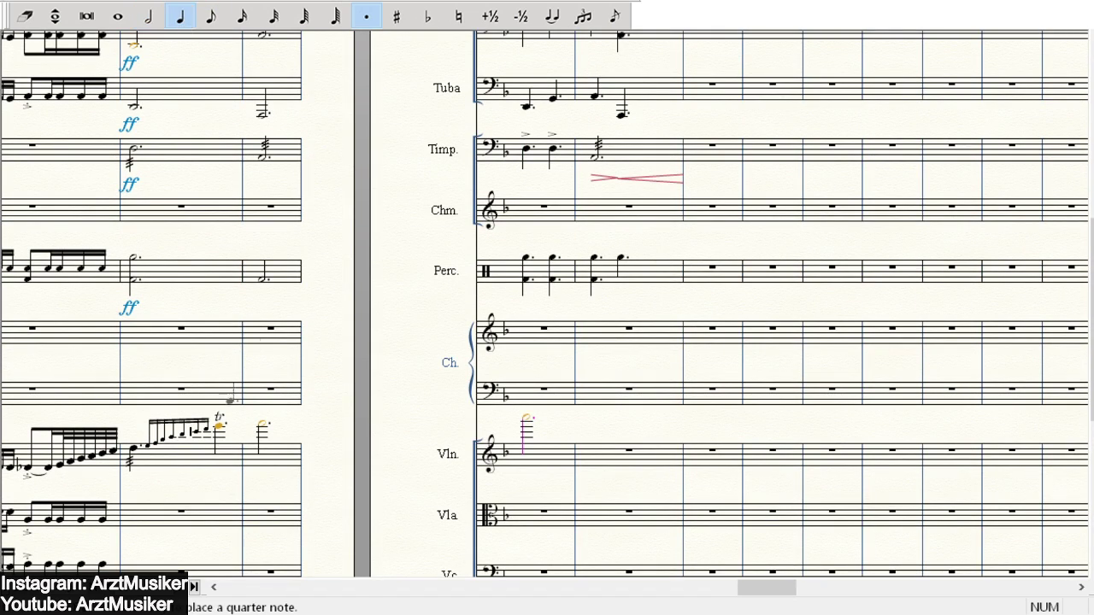
click(523, 424)
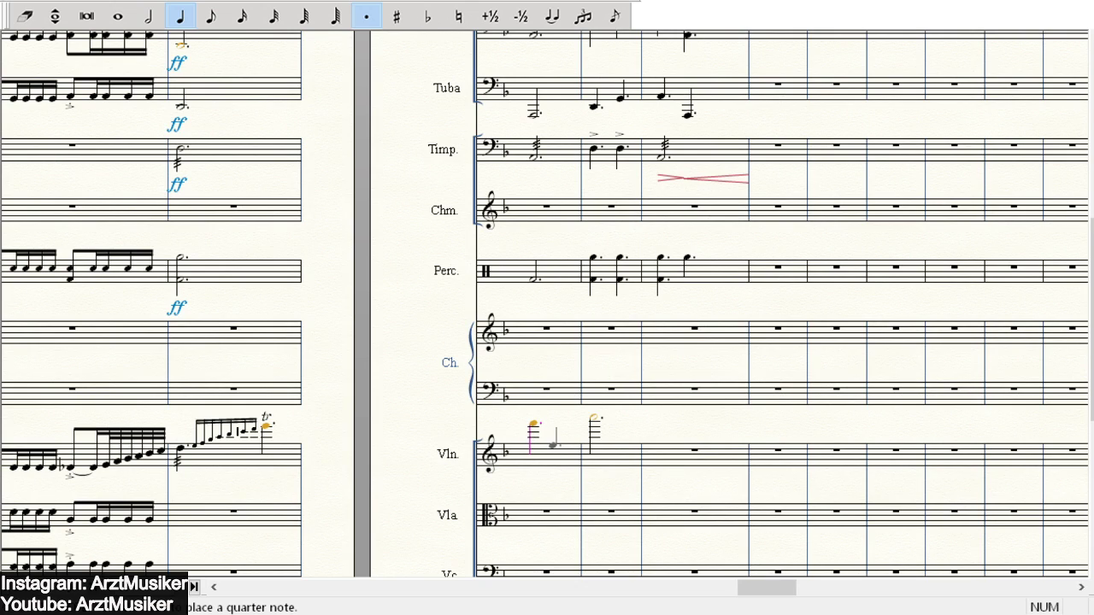
click(557, 444)
click(560, 423)
scroll(818, 214, up, 3)
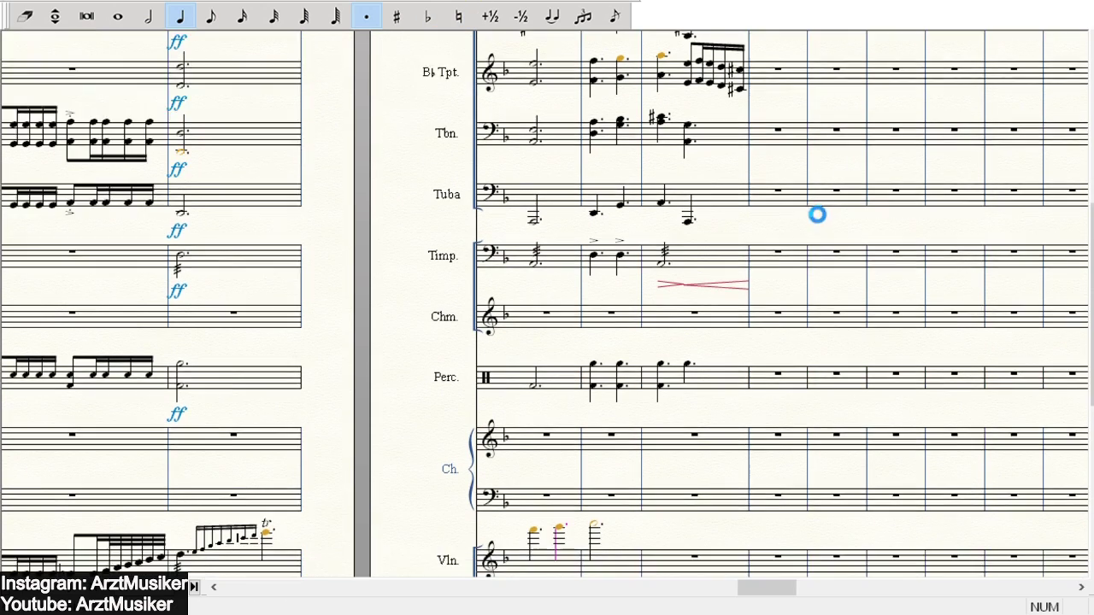
scroll(819, 214, down, 3)
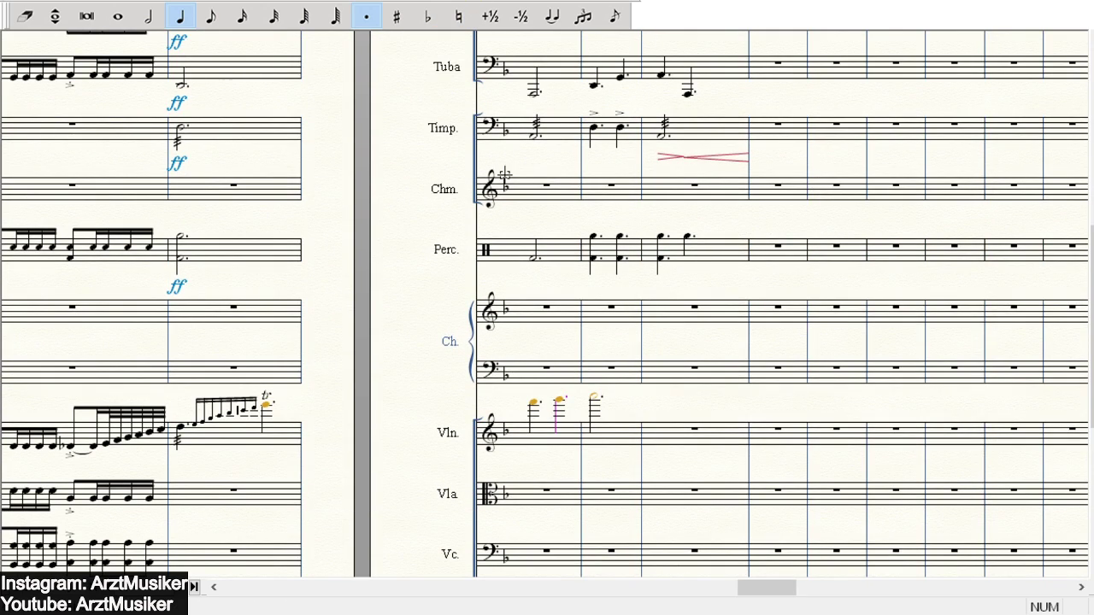
- Shift the violin notes of measures 46–47 one measure on to measures 47–48, leaving measure 46 empty
key(Escape)
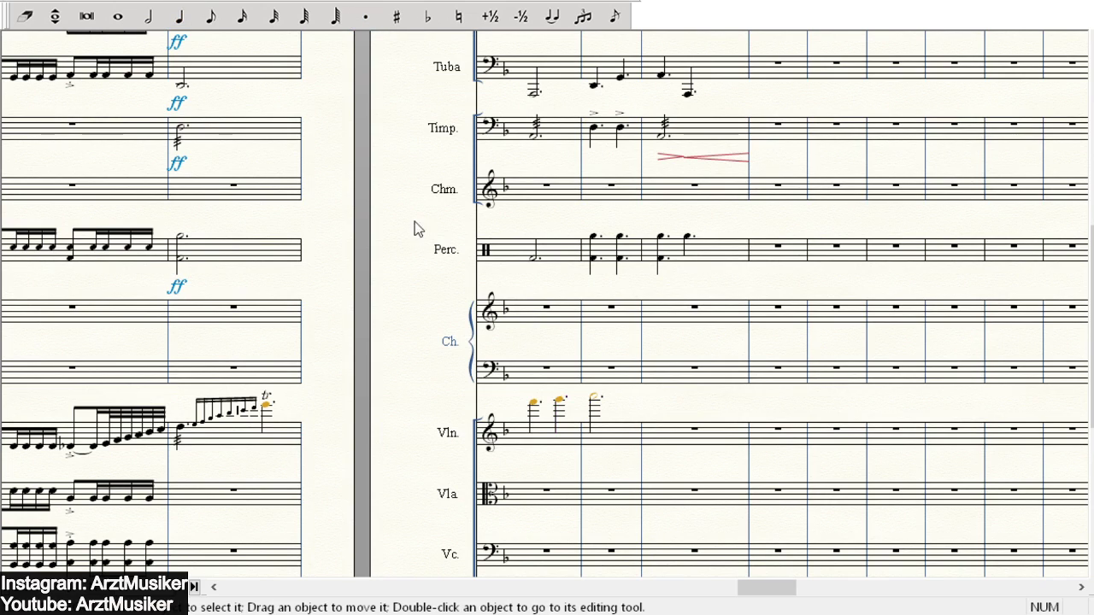
click(546, 440)
click(602, 440)
click(540, 446)
shift+click(616, 445)
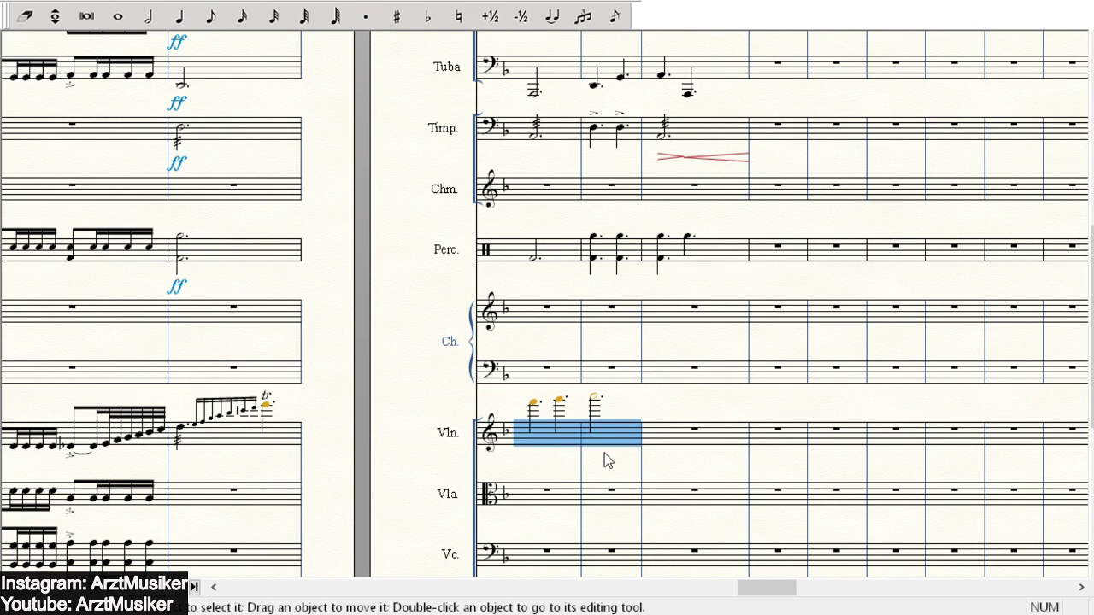
key(ctrl+shift+v)
click(559, 430)
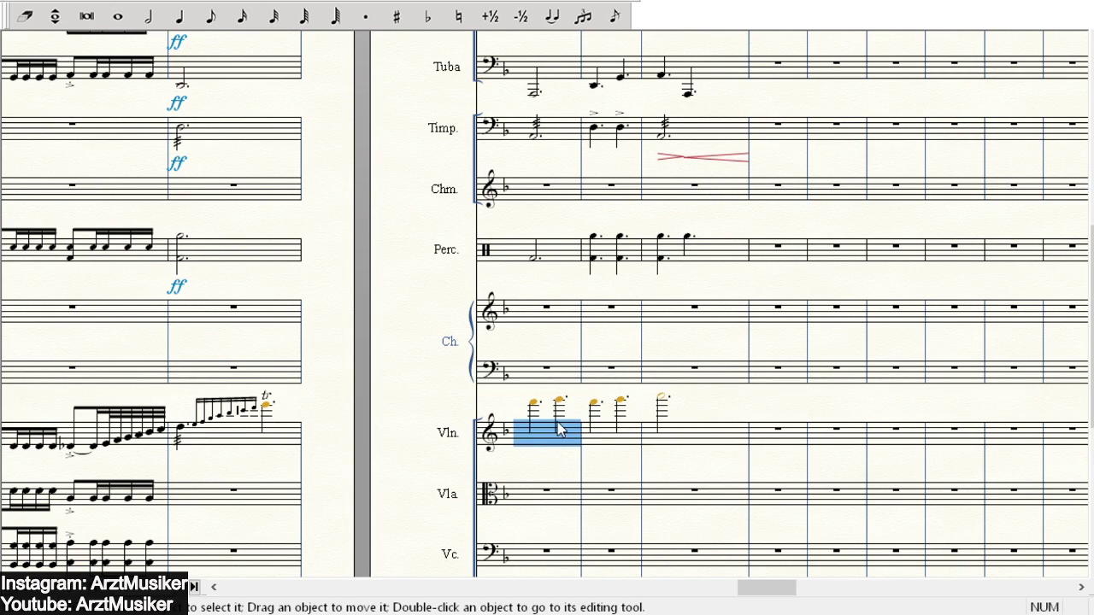
key(Delete)
- Reduce violin measure 45 to a fourth-line dotted half note with the grace run, and enter a high dotted half note in measure 46
click(26, 15)
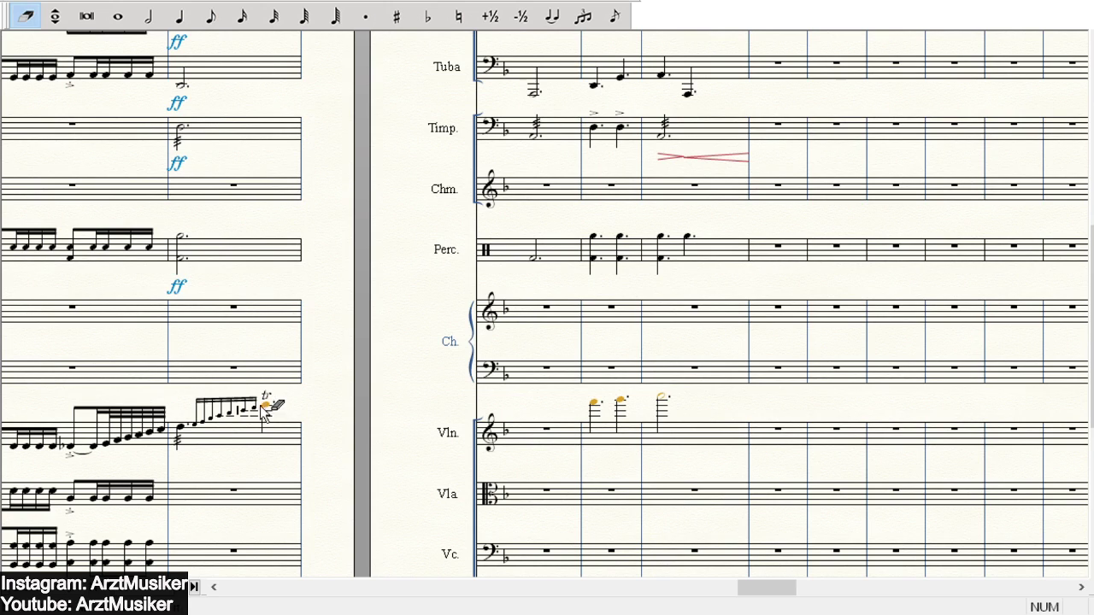
click(268, 417)
click(150, 16)
click(128, 425)
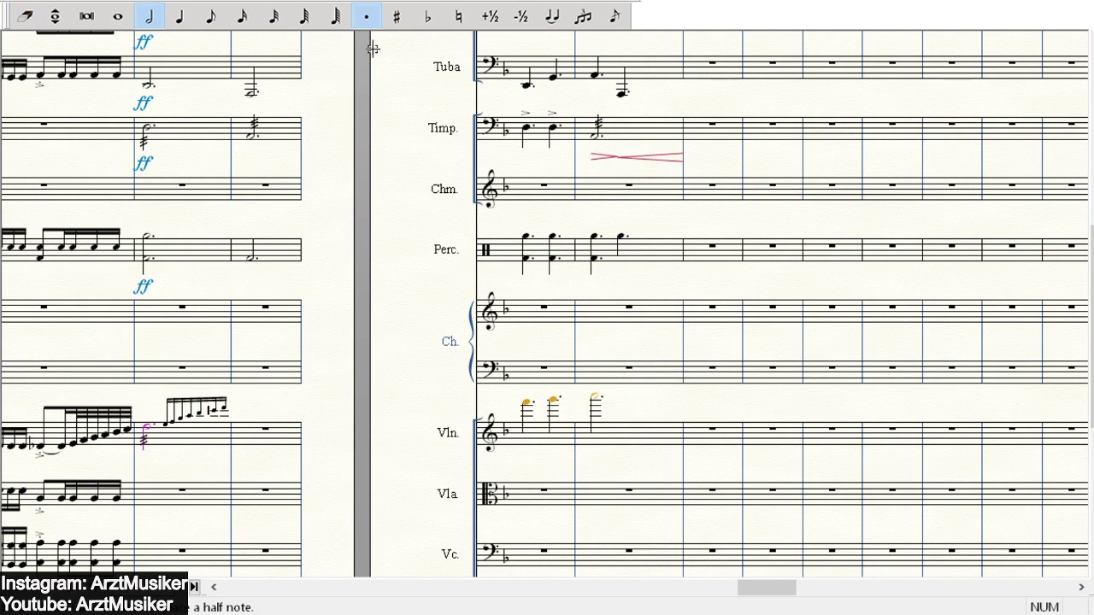
click(251, 417)
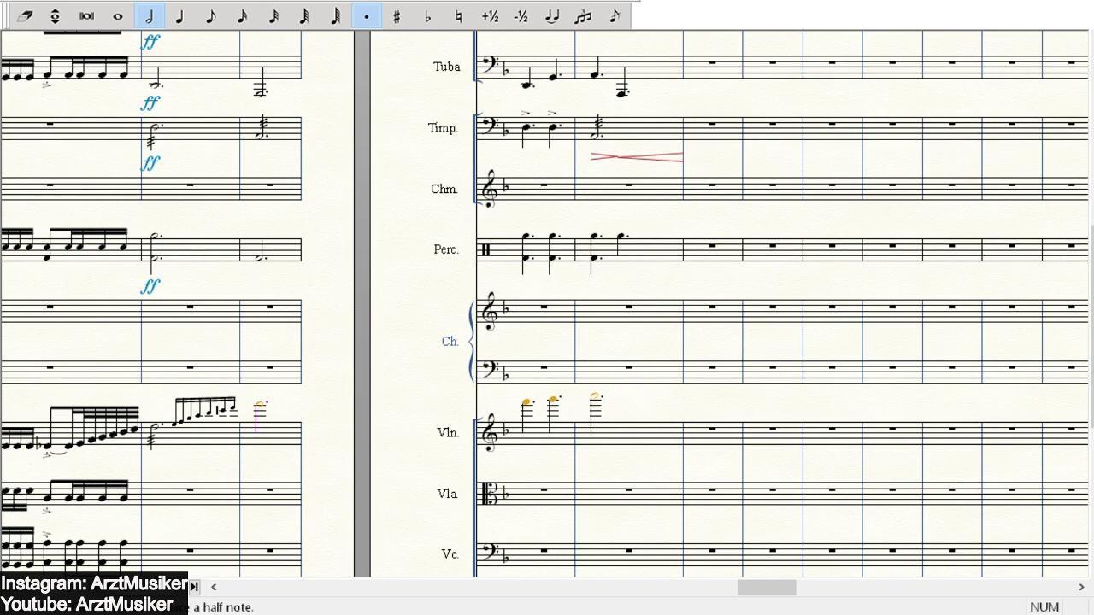
- Add a trill to the violin note in measure 46 and tremolo marks to the violin notes in measures 47–48
key(Escape)
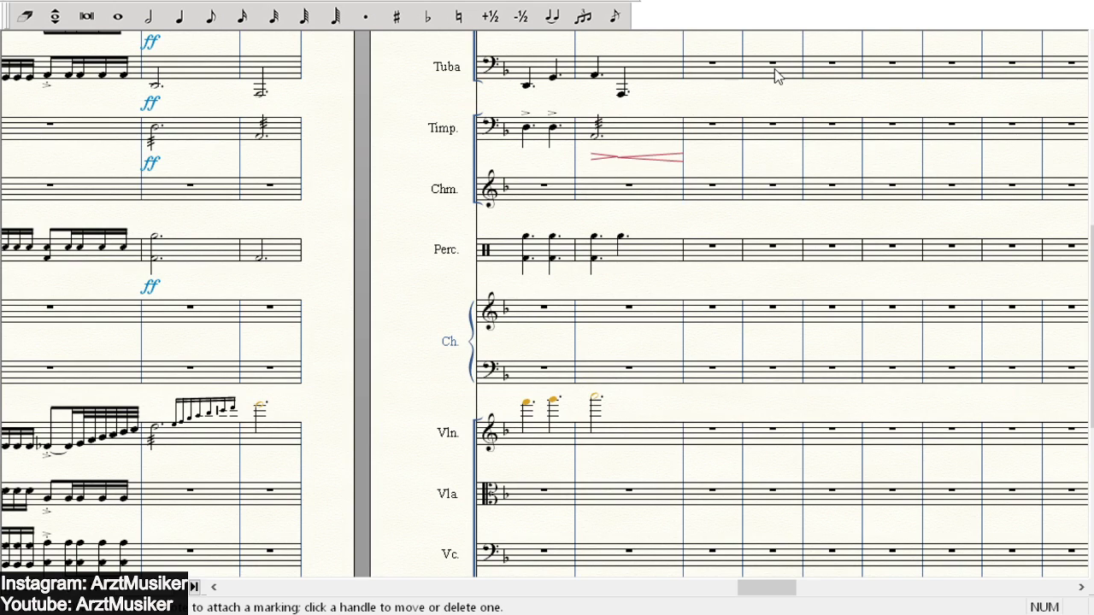
key(ctrl+a)
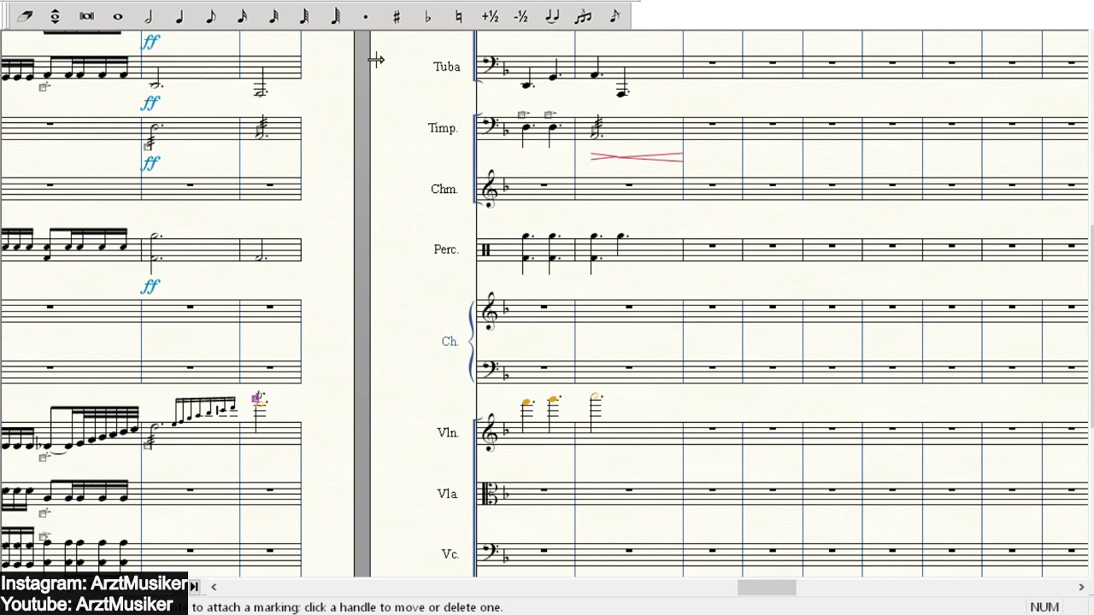
drag(510, 411, 624, 454)
key(3)
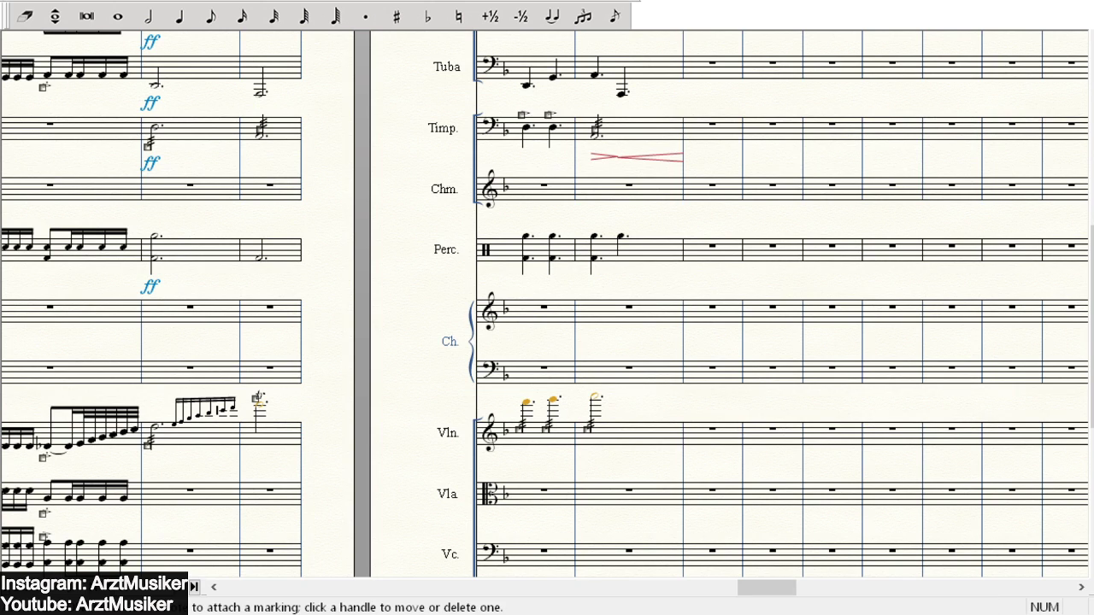
- Mark violin measure 45 ff and draw a crescendo hairpin under the violin part in measure 44 leading into it
scroll(153, 365, down, 2)
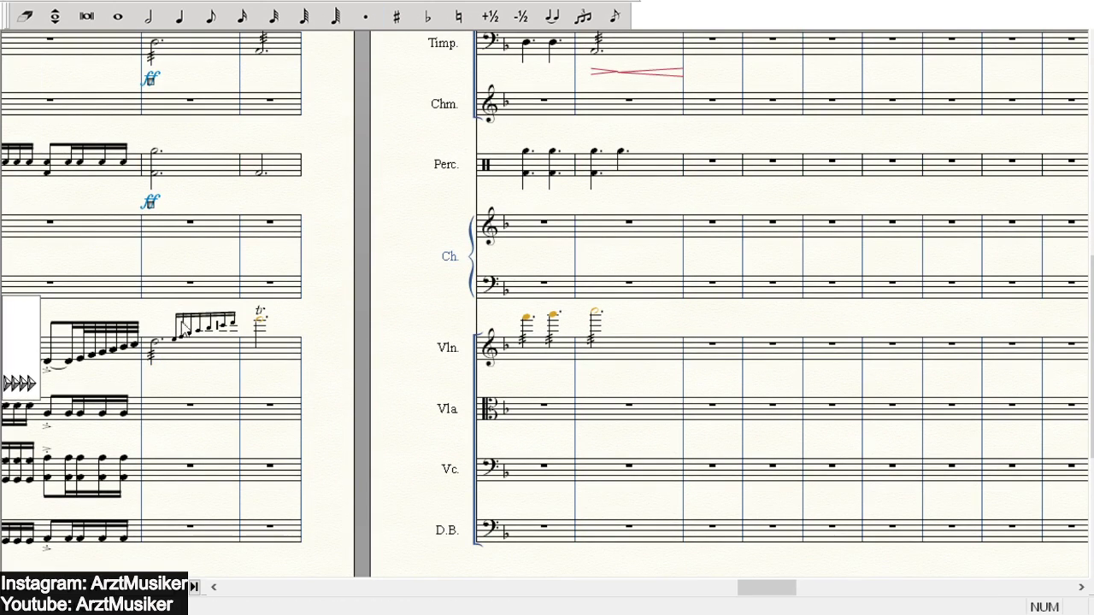
double_click(516, 38)
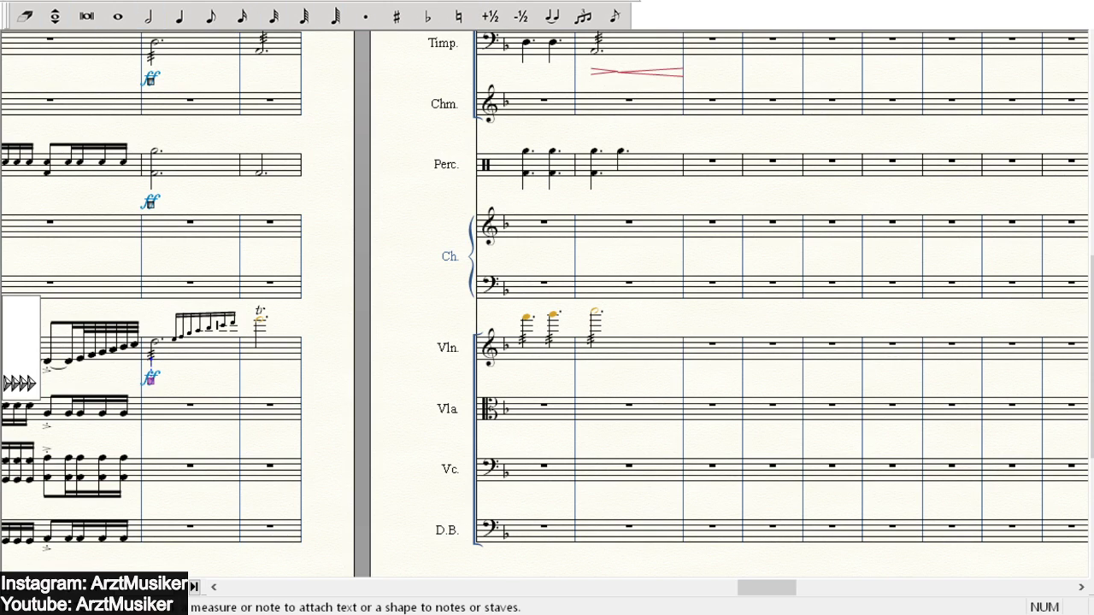
click(329, 2)
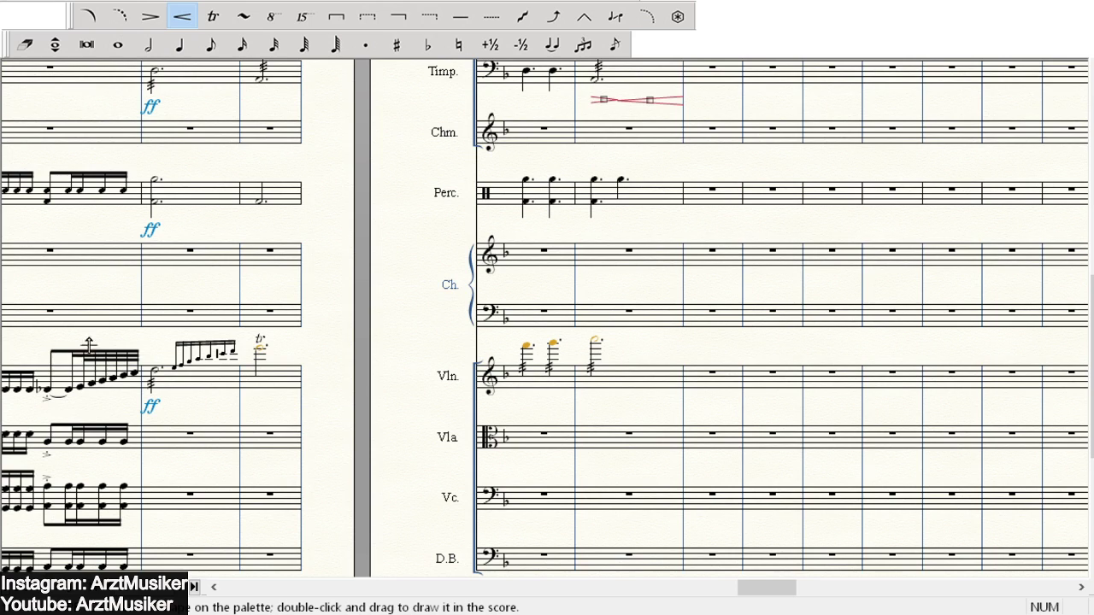
click(213, 587)
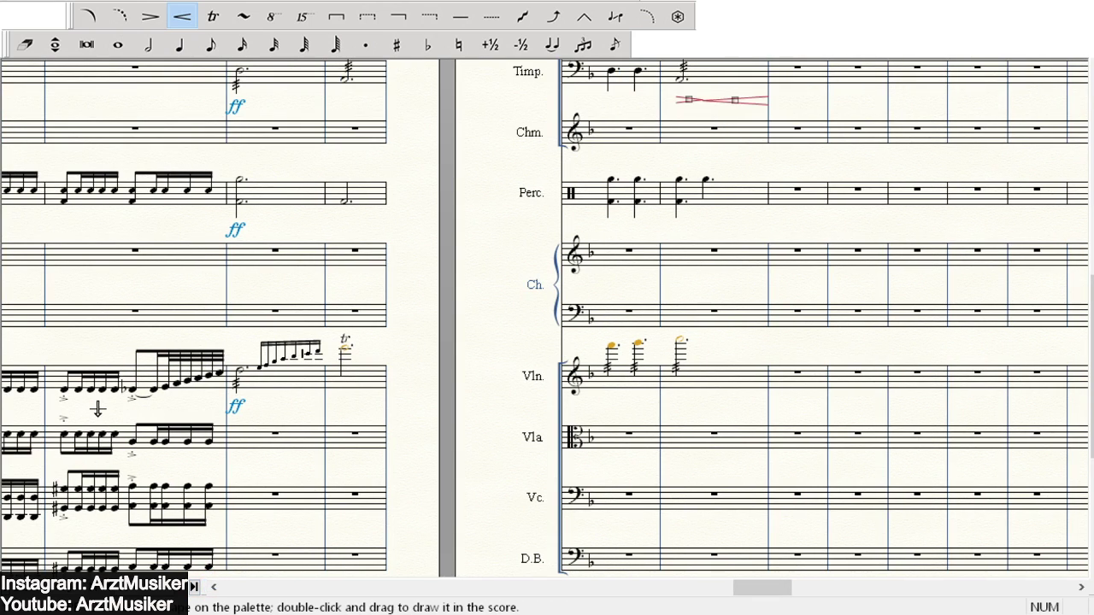
drag(75, 401, 219, 402)
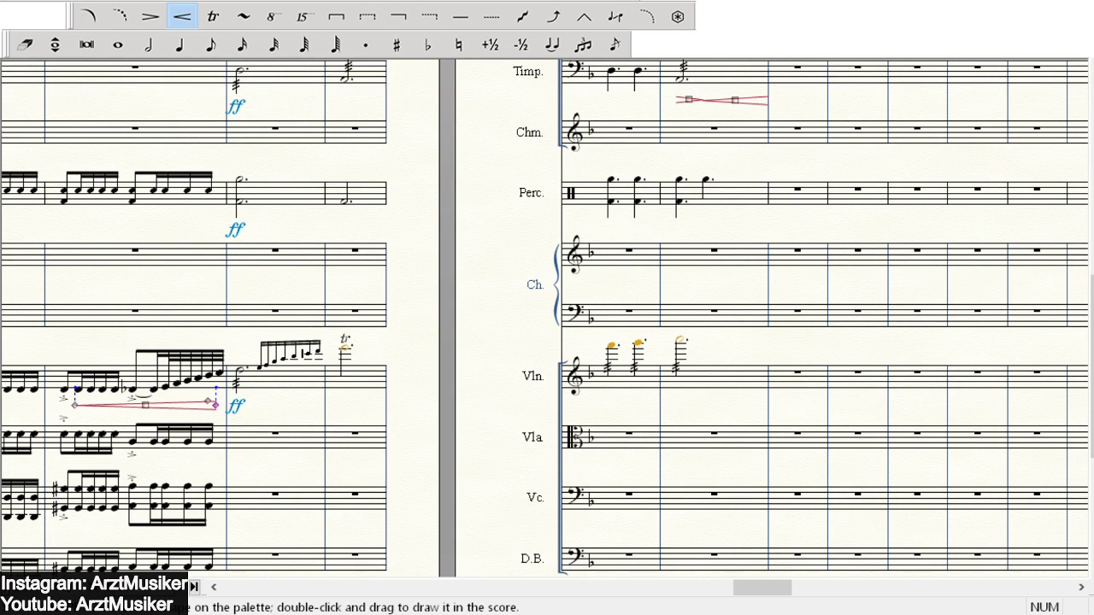
- Check the brass chords in measures 45–48 as a reference for the string parts
click(1080, 587)
click(1080, 587)
scroll(624, 228, down, 1)
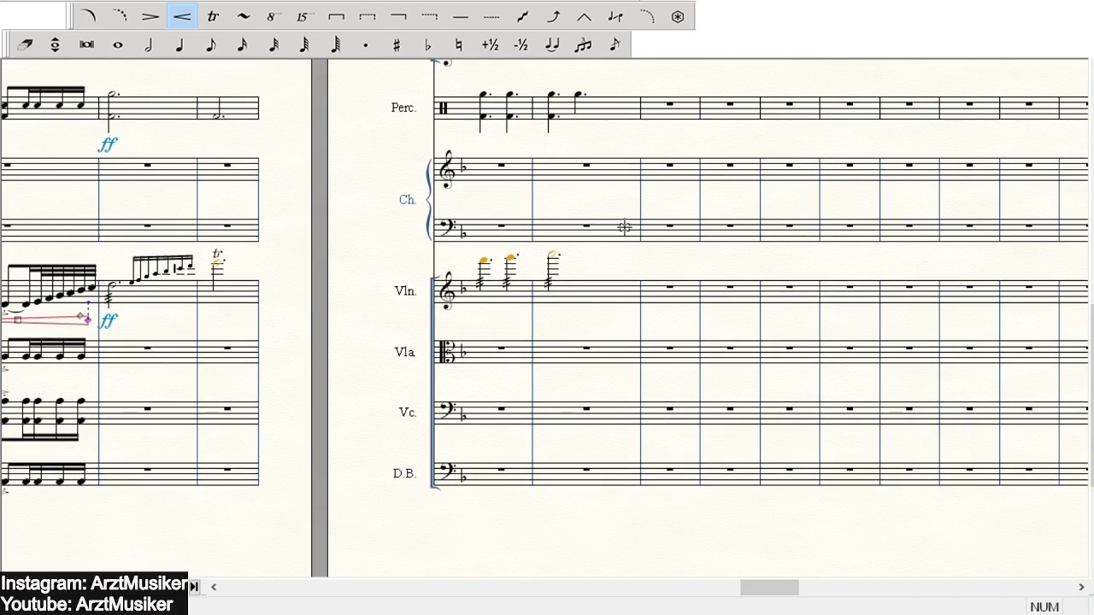
scroll(625, 227, up, 2)
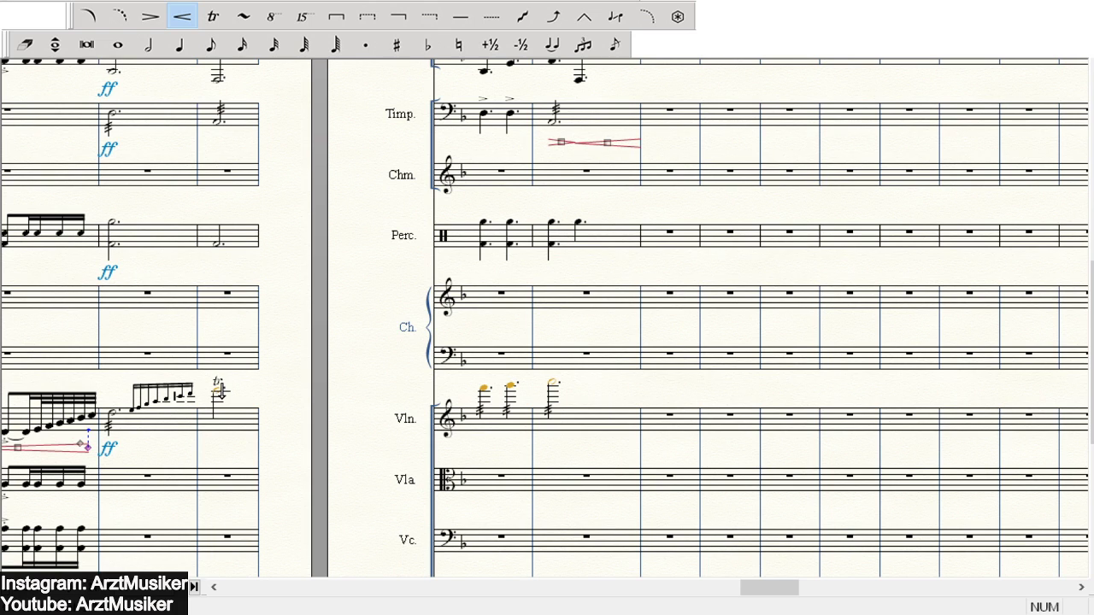
scroll(177, 400, up, 1)
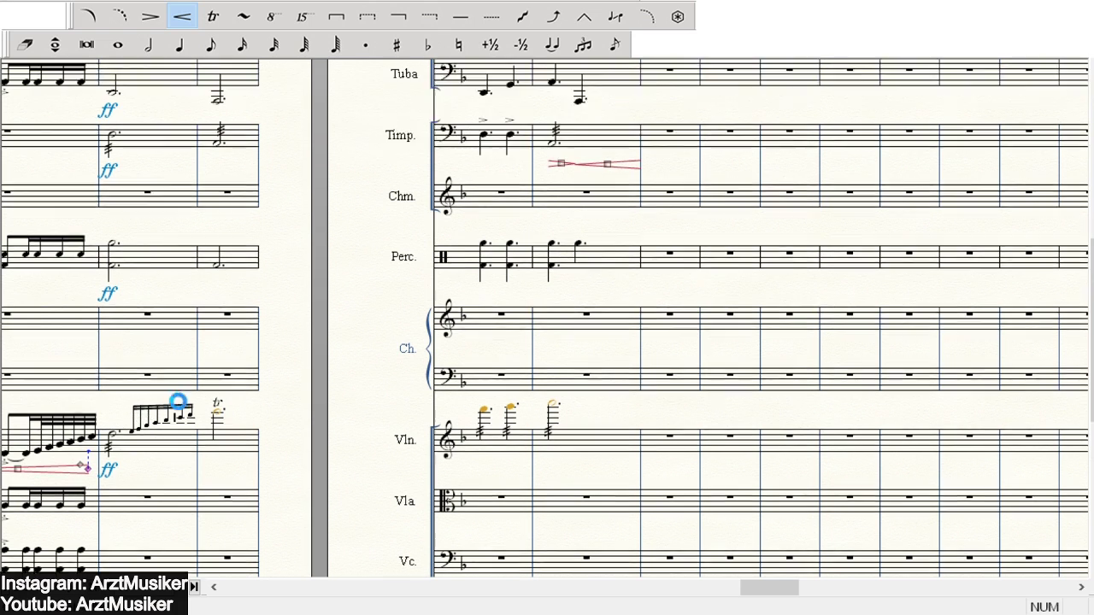
scroll(177, 400, up, 4)
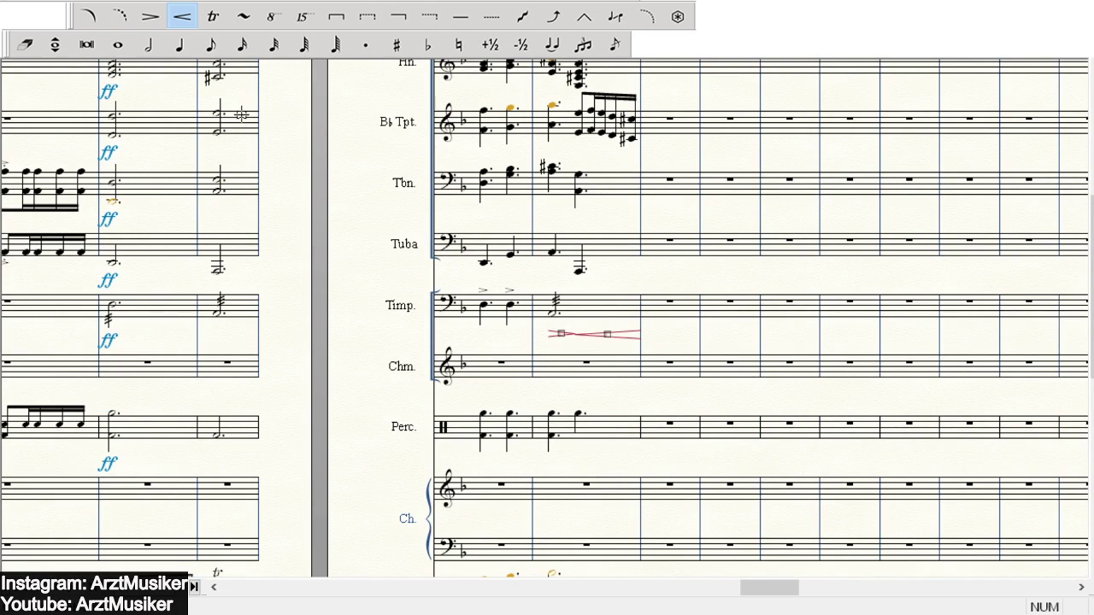
- Play back the passage around measures 45–48 to review the violin part against the brass
scroll(214, 120, down, 6)
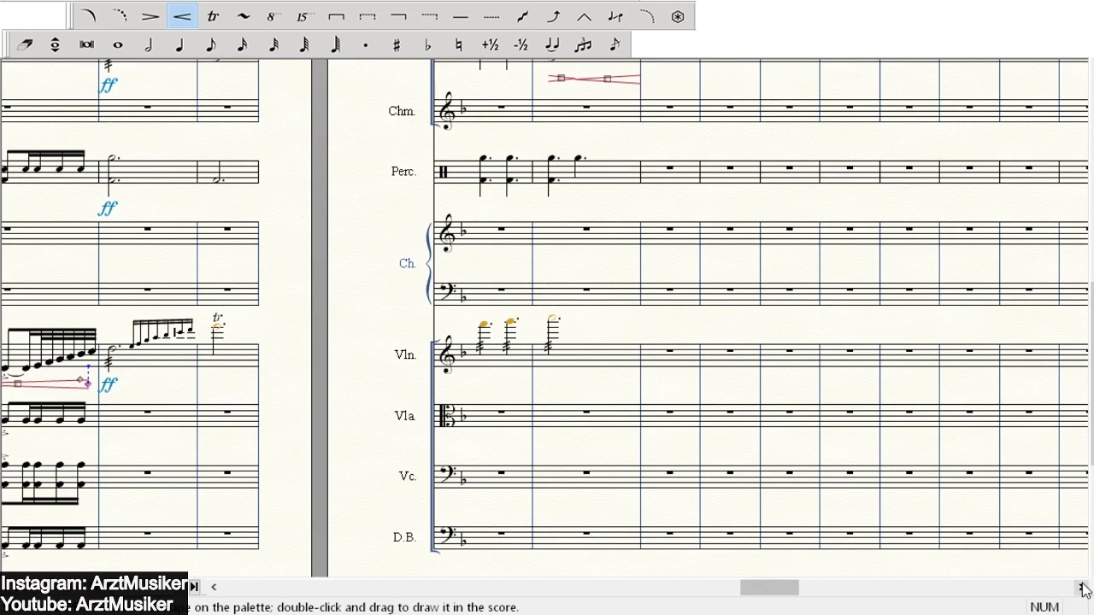
key(Escape)
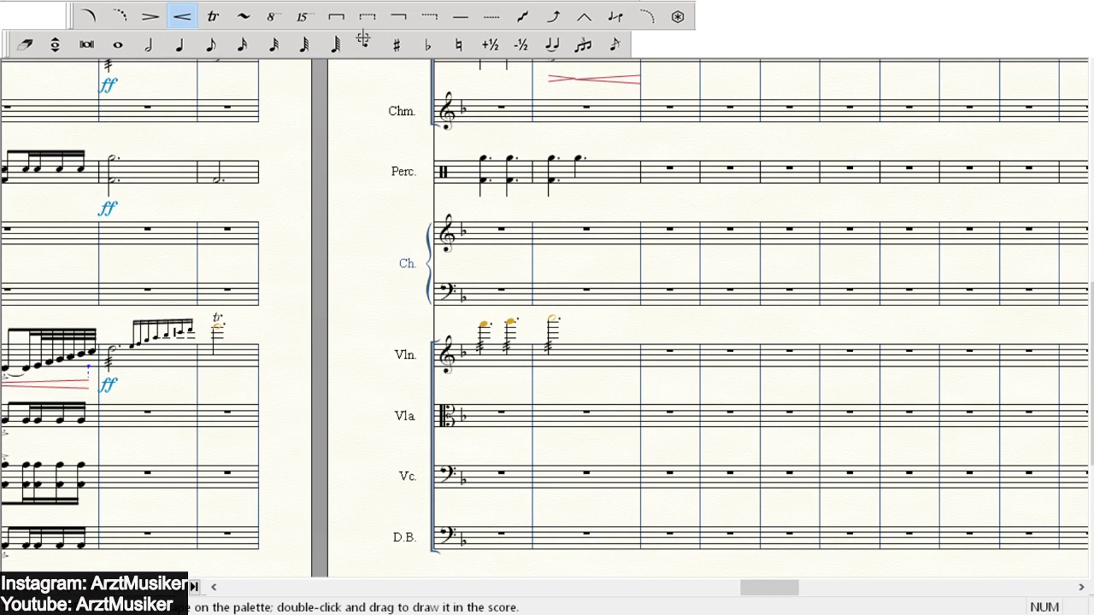
key(space)
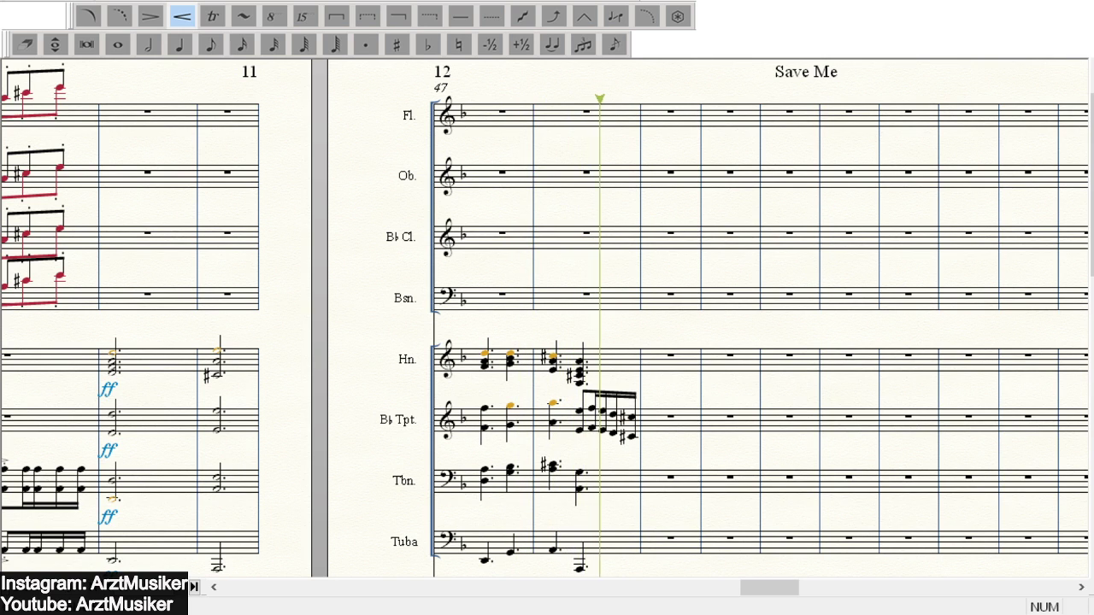
scroll(645, 171, down, 5)
scroll(527, 182, down, 5)
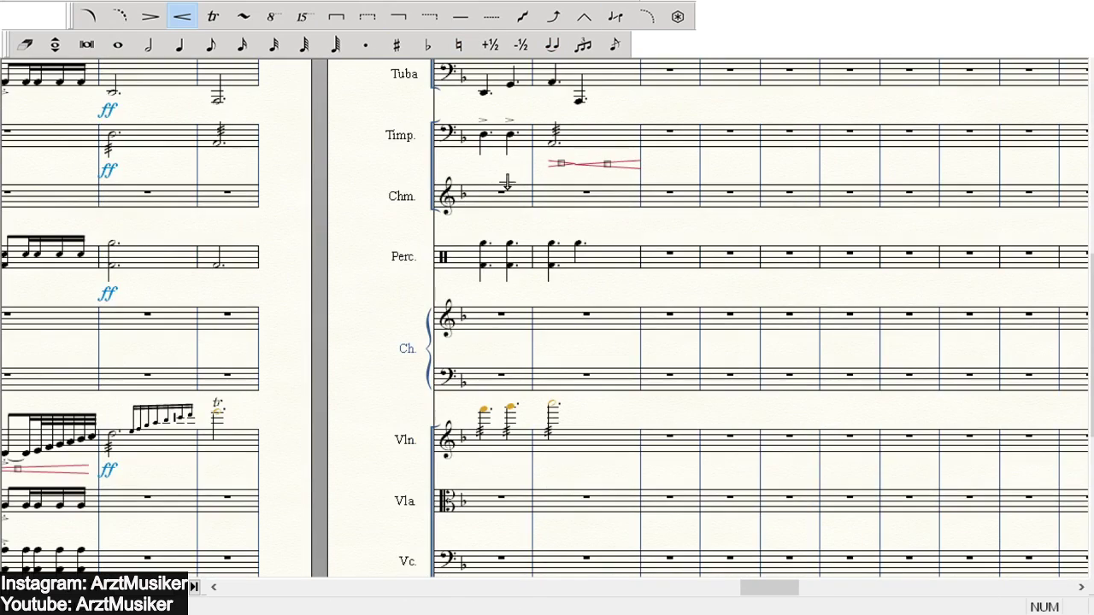
scroll(151, 236, down, 1)
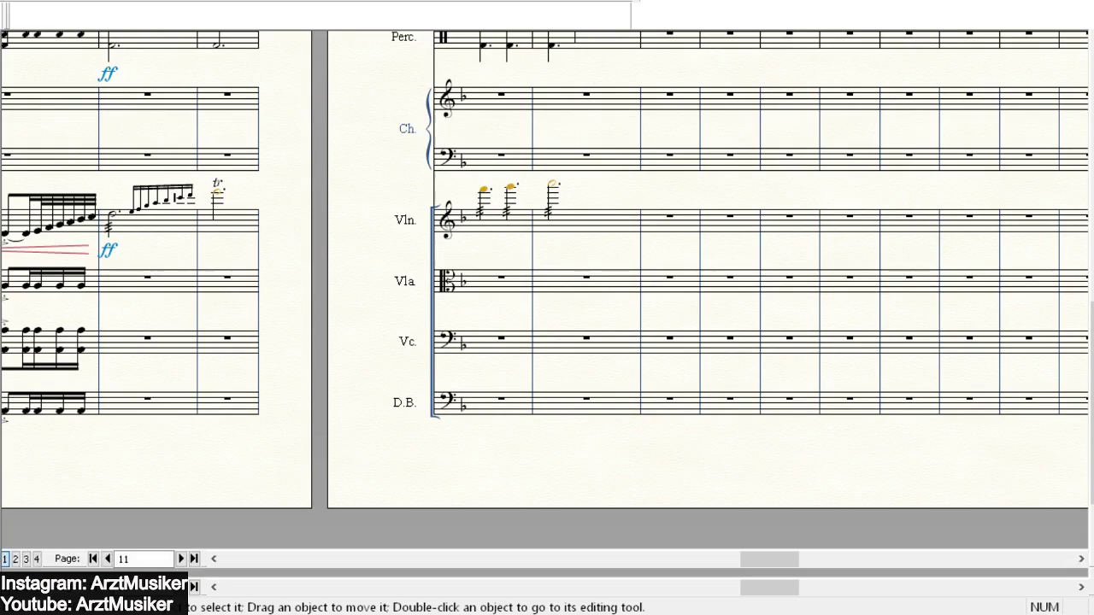
- Add notes an octave lower to the violin dotted half note in measure 46 and the violin notes in measures 47–48
click(152, 229)
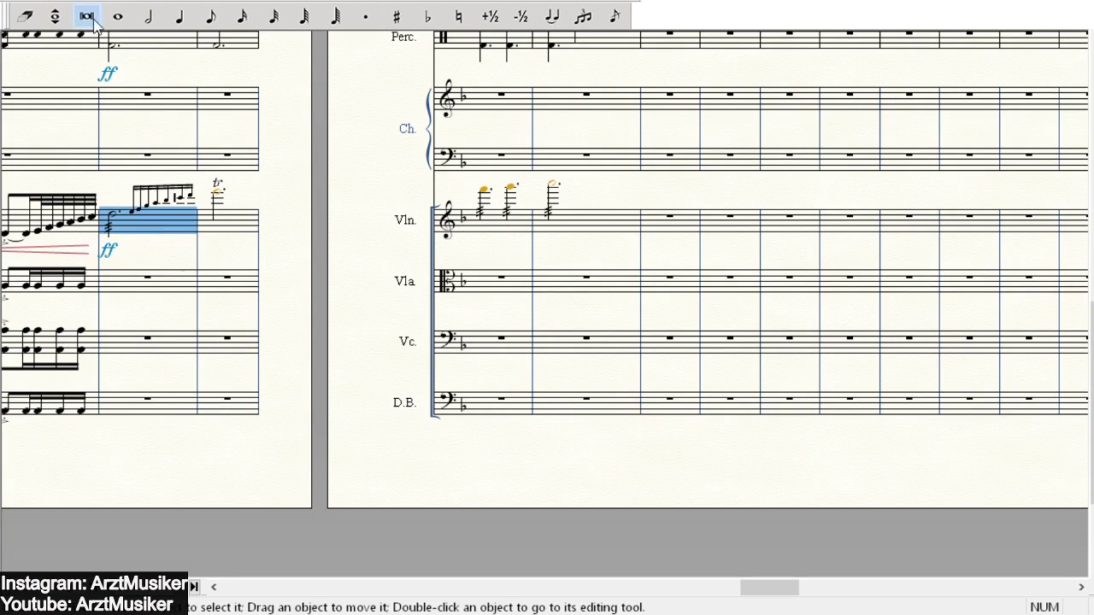
click(148, 16)
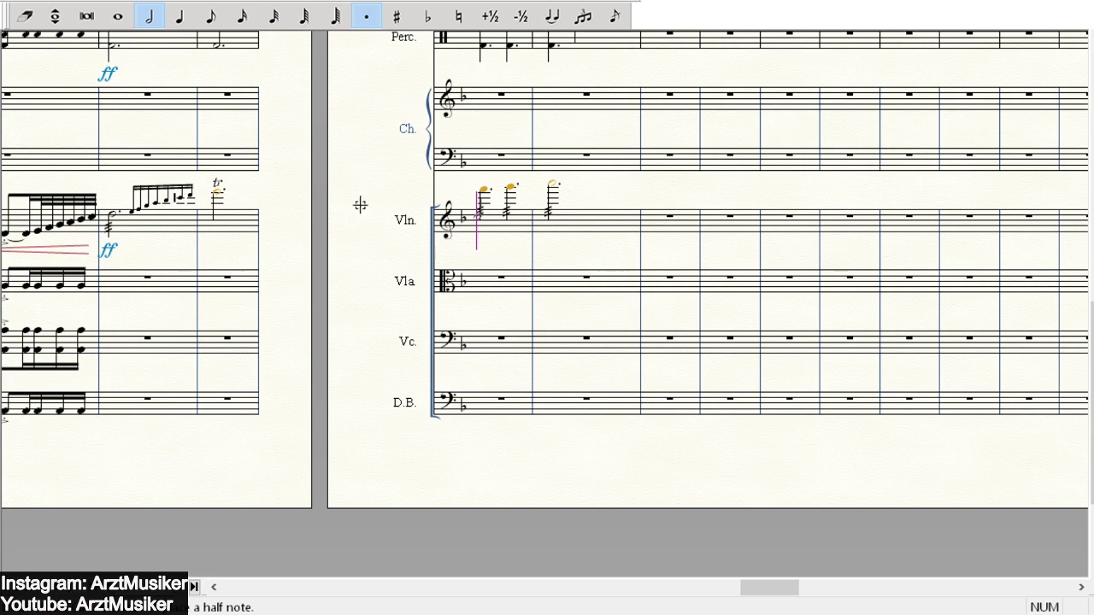
key(Left)
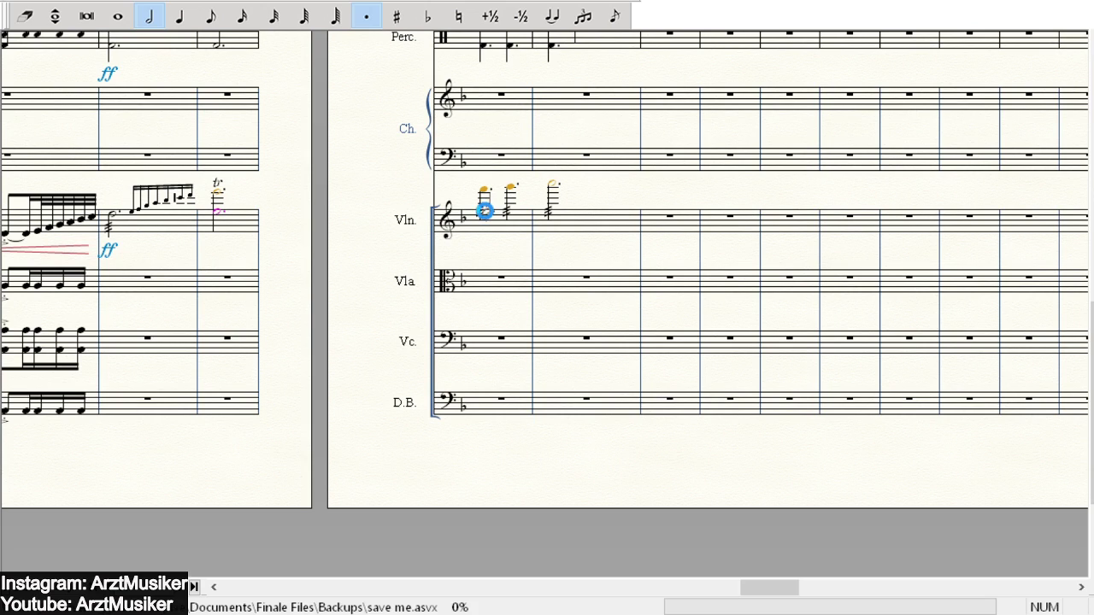
key(Right)
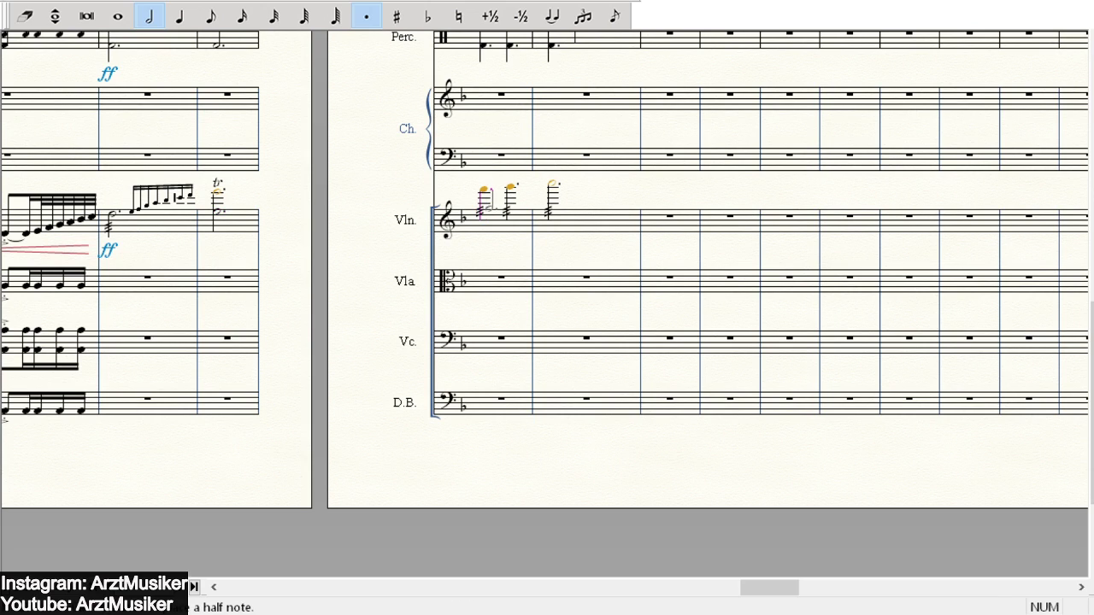
key(5)
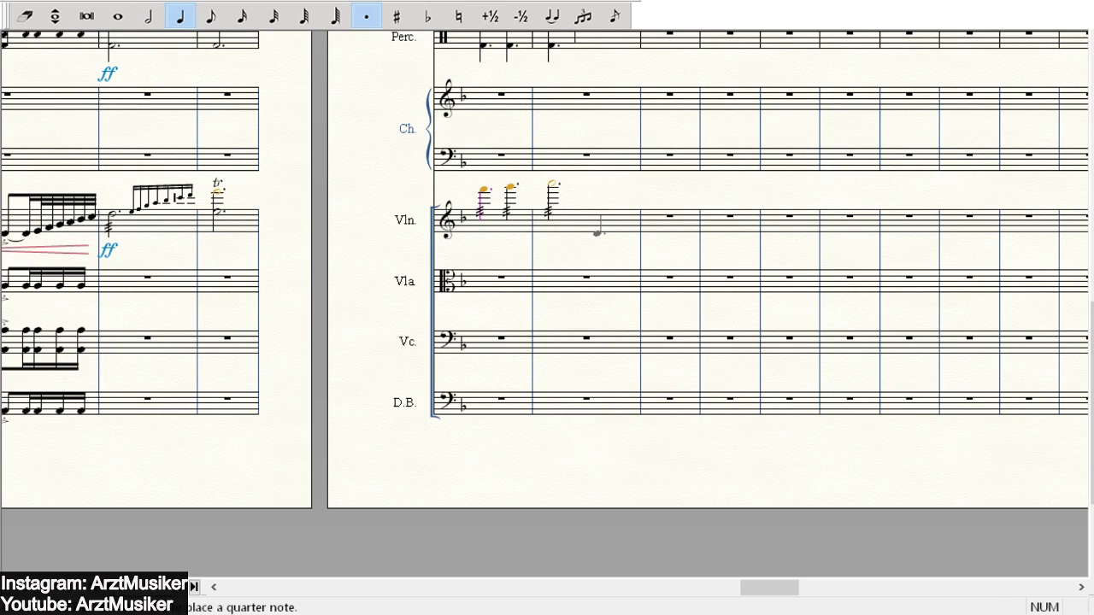
click(484, 208)
key(6)
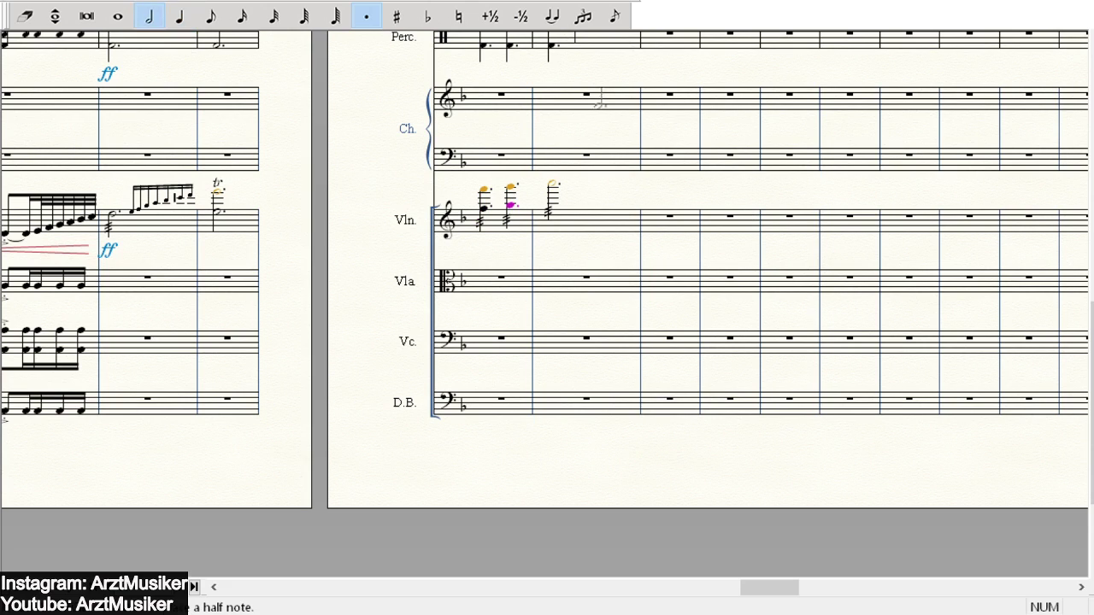
click(552, 203)
scroll(161, 78, down, 2)
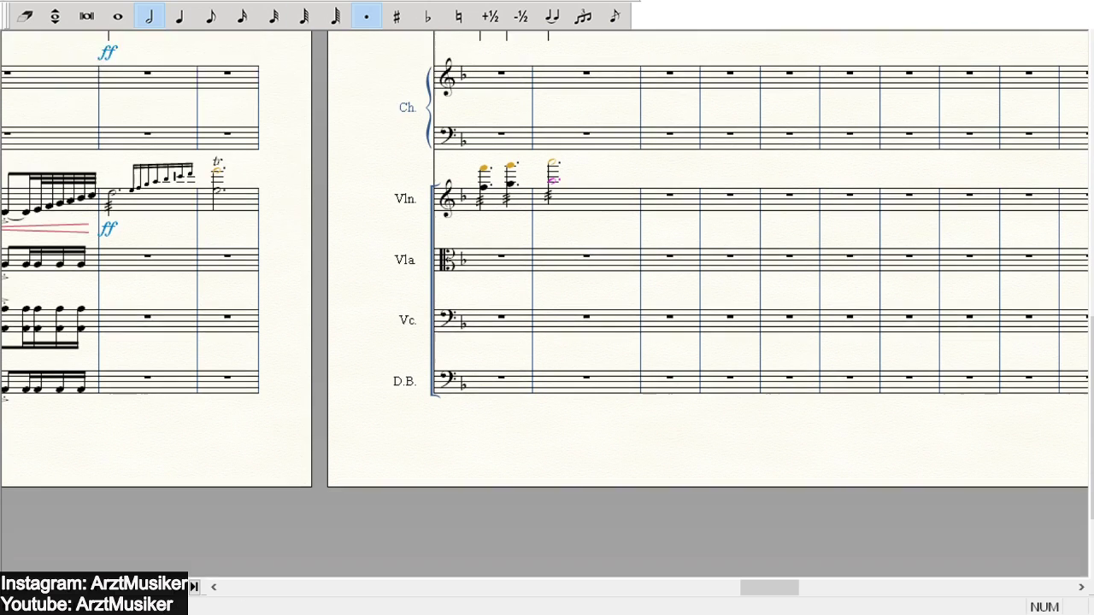
key(Escape)
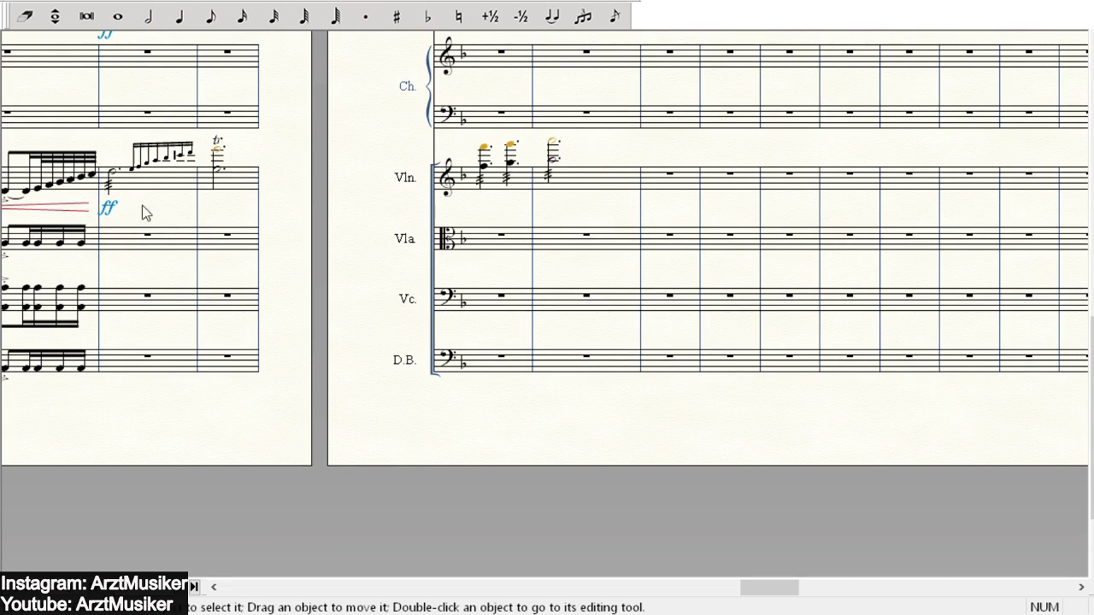
- Copy violin measures 45–48 into the viola staff at the same measures
click(152, 185)
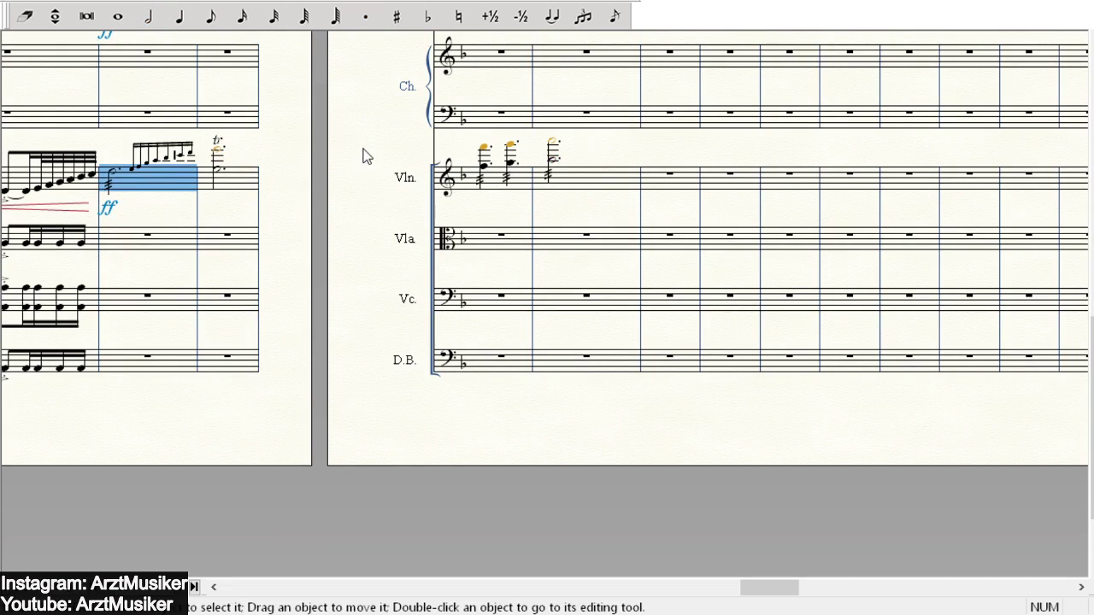
shift+click(595, 186)
ctrl+click(148, 243)
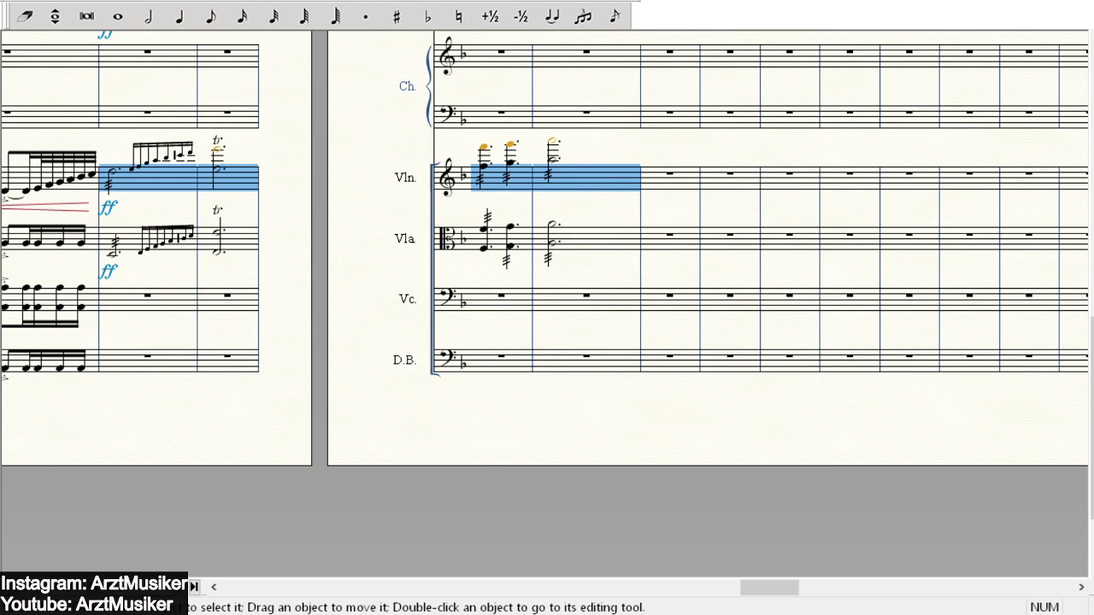
- Repitch the copied viola octaves in measures 46–48 as single notes, keeping only the upper part
click(55, 16)
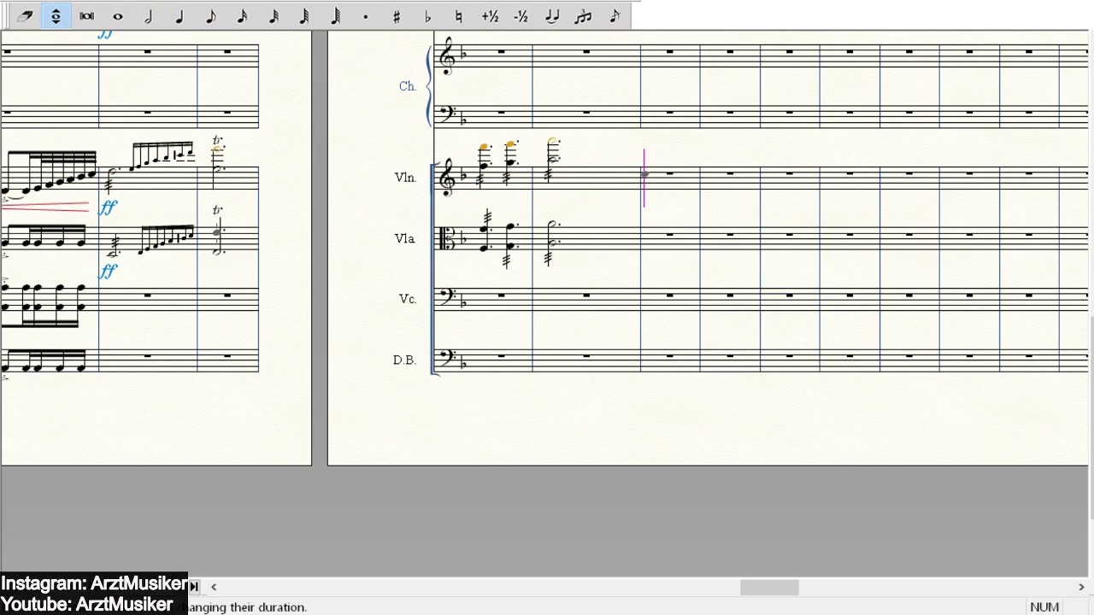
click(218, 235)
click(484, 229)
click(510, 226)
click(552, 224)
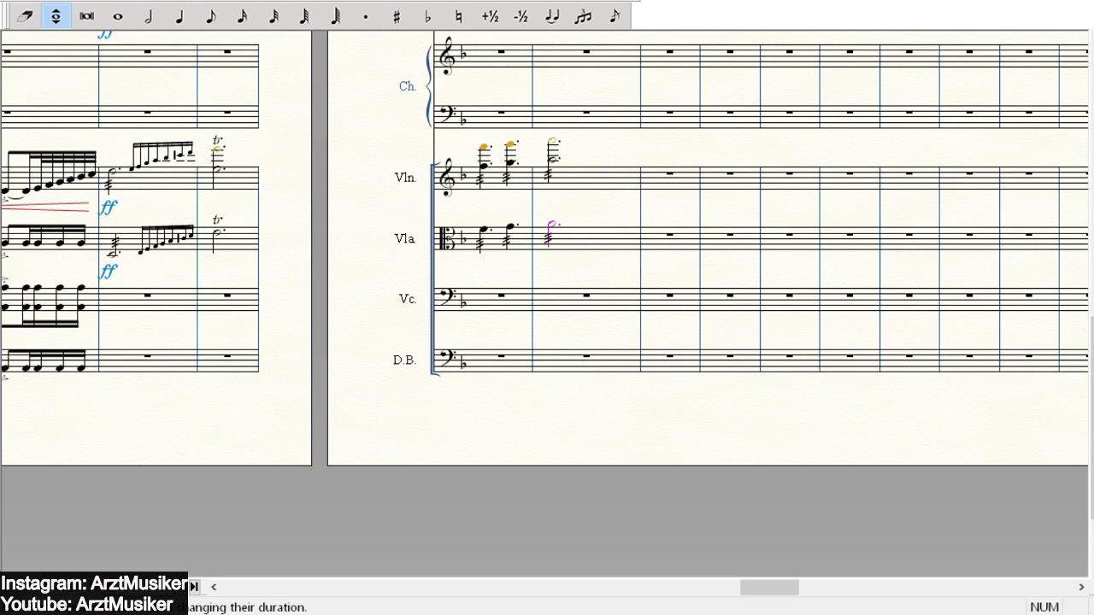
- Play back the passage and compare the new viola line with the brass chords in measures 45–48
key(space)
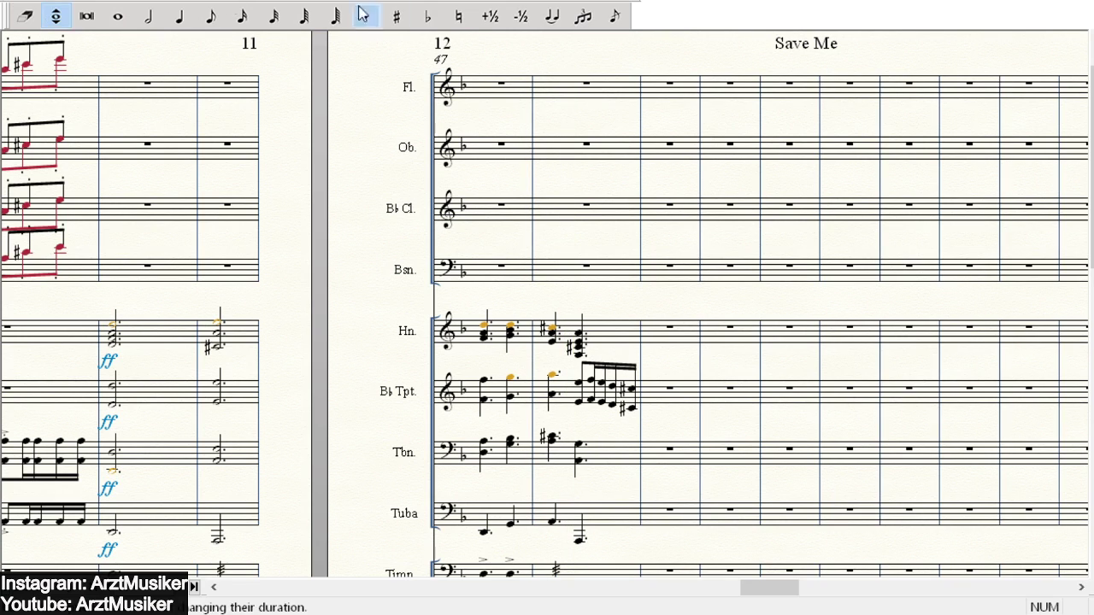
scroll(803, 175, down, 2)
scroll(804, 175, down, 4)
scroll(651, 126, down, 1)
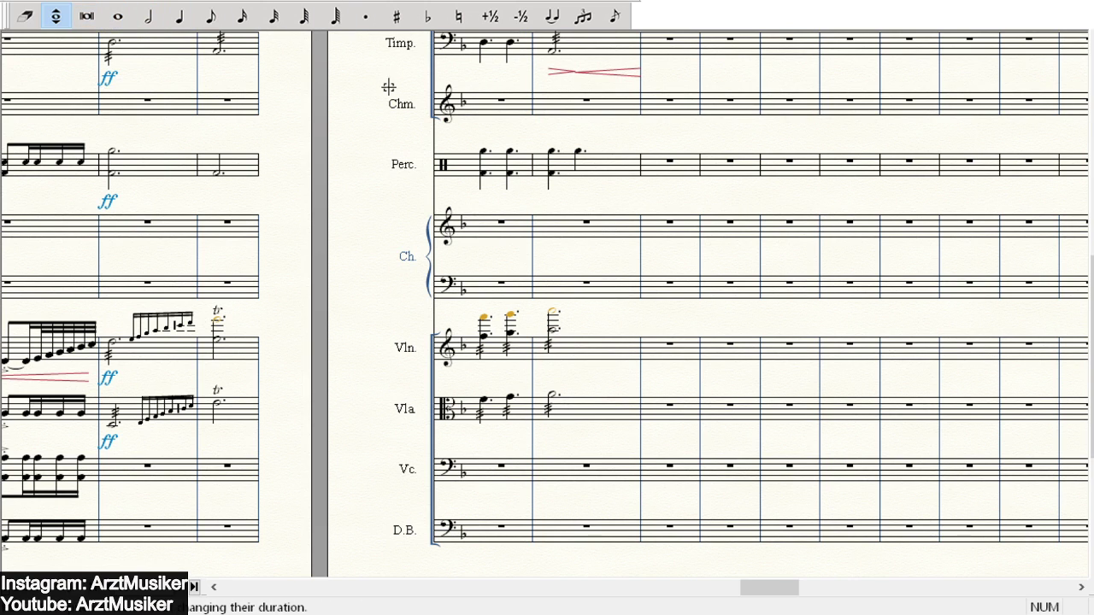
scroll(512, 111, up, 2)
scroll(511, 109, down, 1)
scroll(547, 302, up, 6)
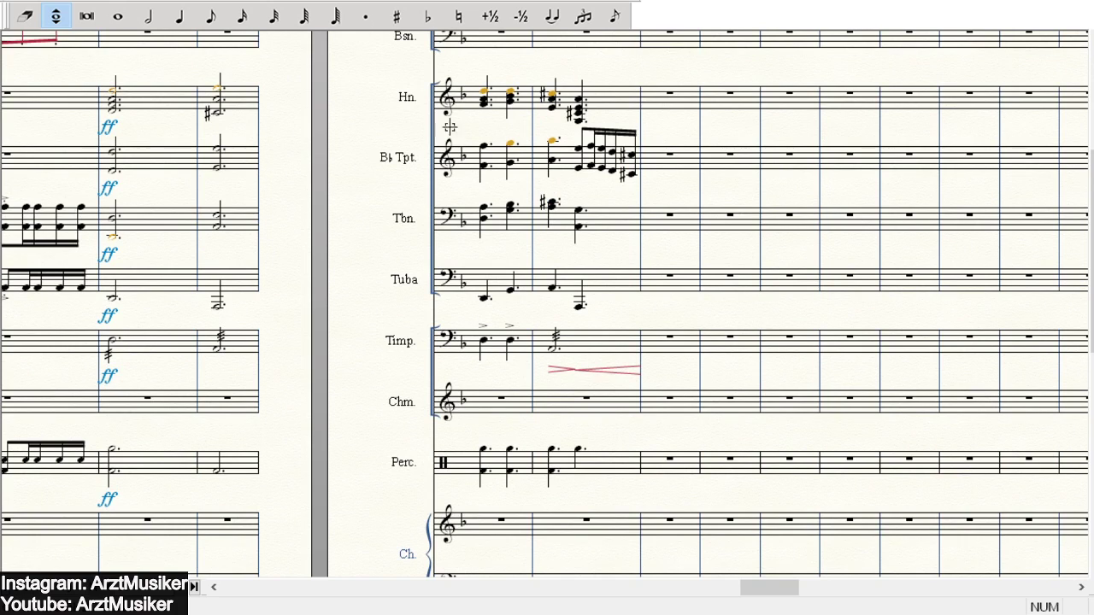
scroll(484, 103, down, 8)
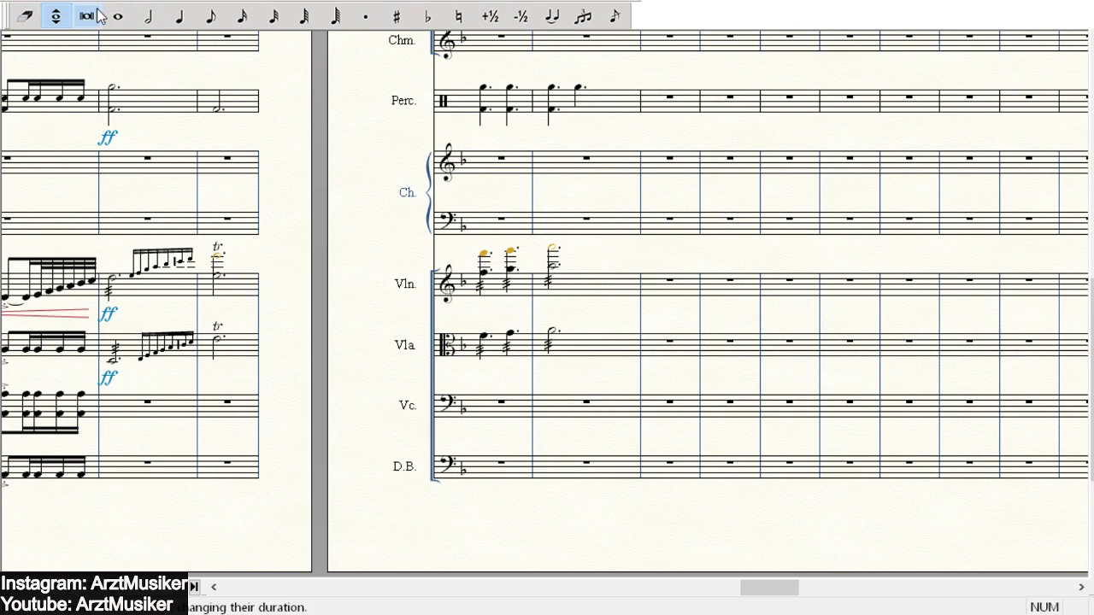
- Lower both viola dotted quarter notes in measure 47 to the third space, using the horn chords as reference
click(179, 16)
click(365, 16)
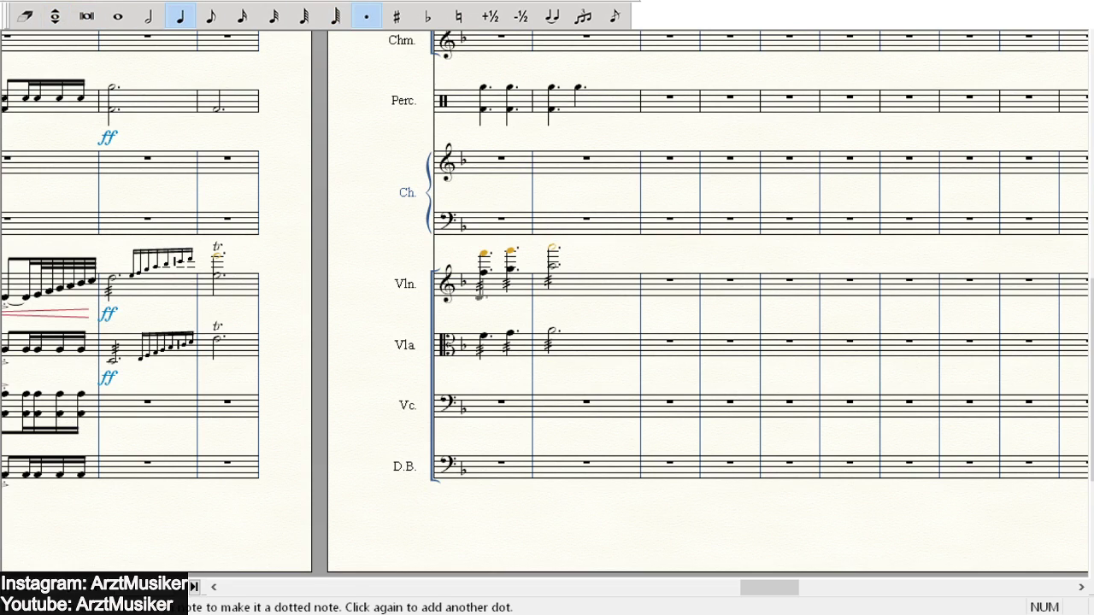
click(483, 337)
scroll(612, 273, up, 5)
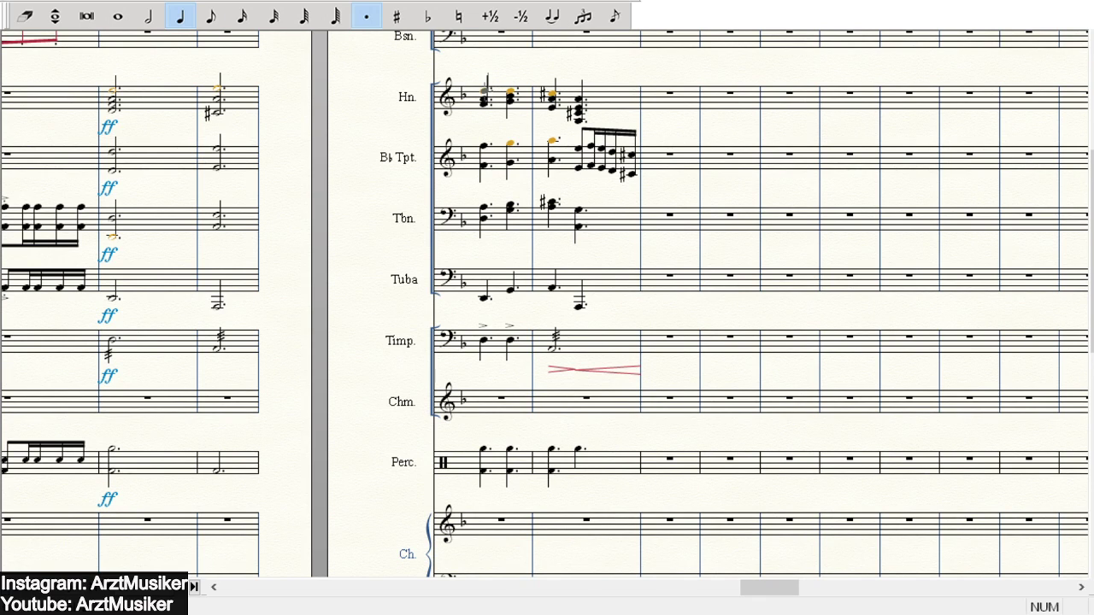
scroll(561, 207, down, 7)
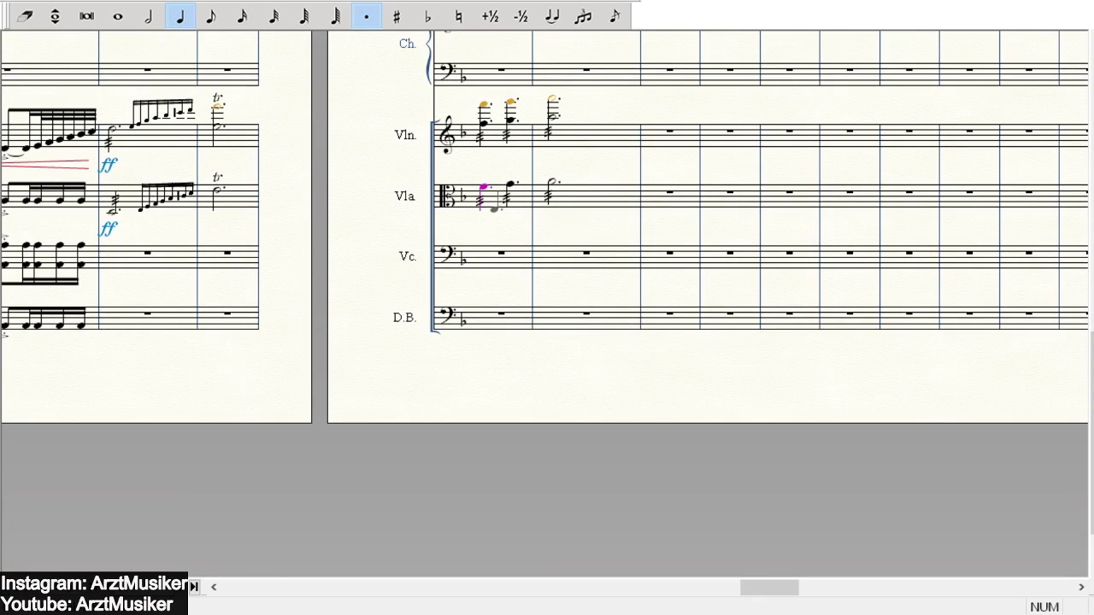
drag(487, 186, 487, 193)
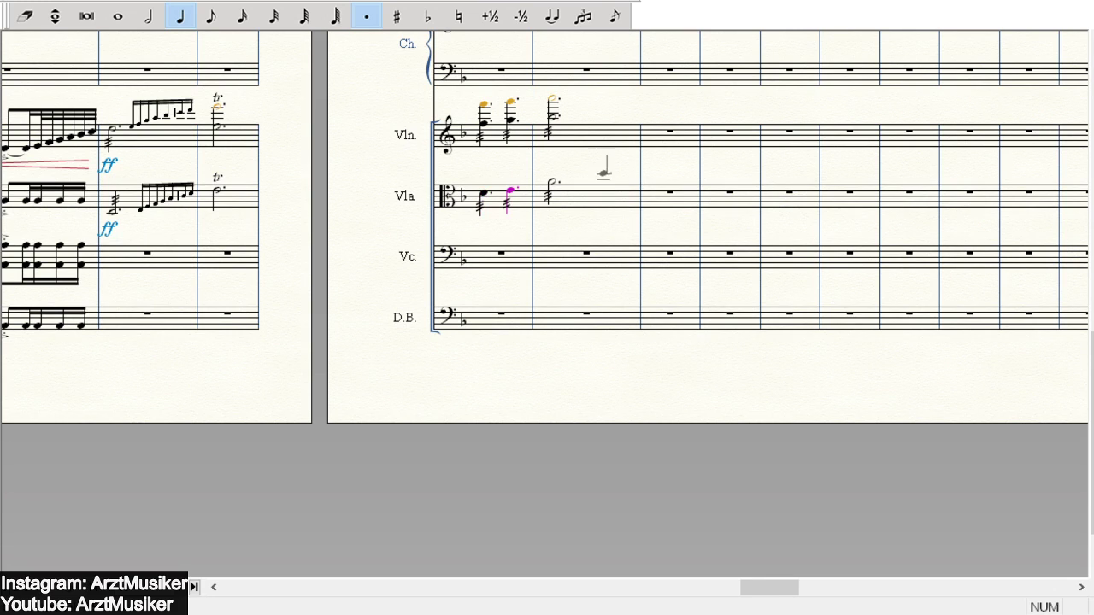
scroll(545, 194, up, 8)
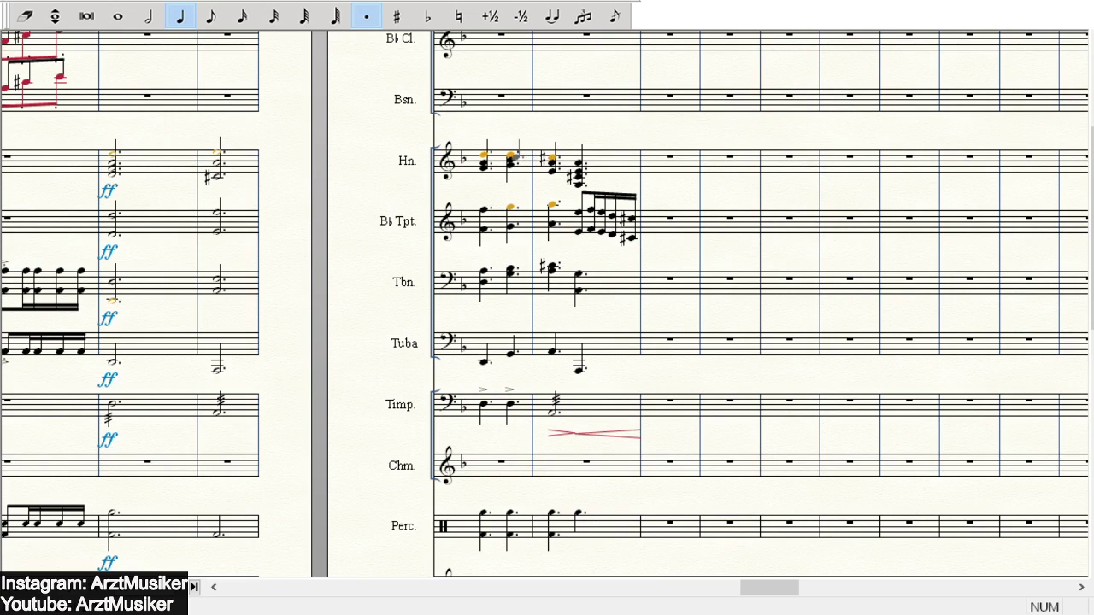
scroll(579, 170, down, 10)
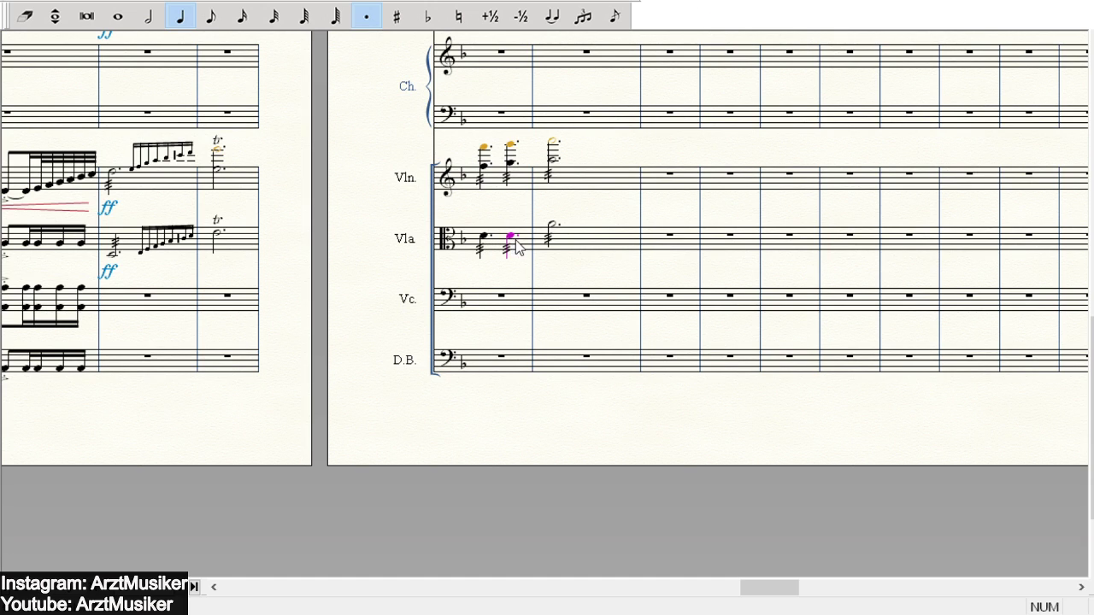
scroll(551, 243, up, 10)
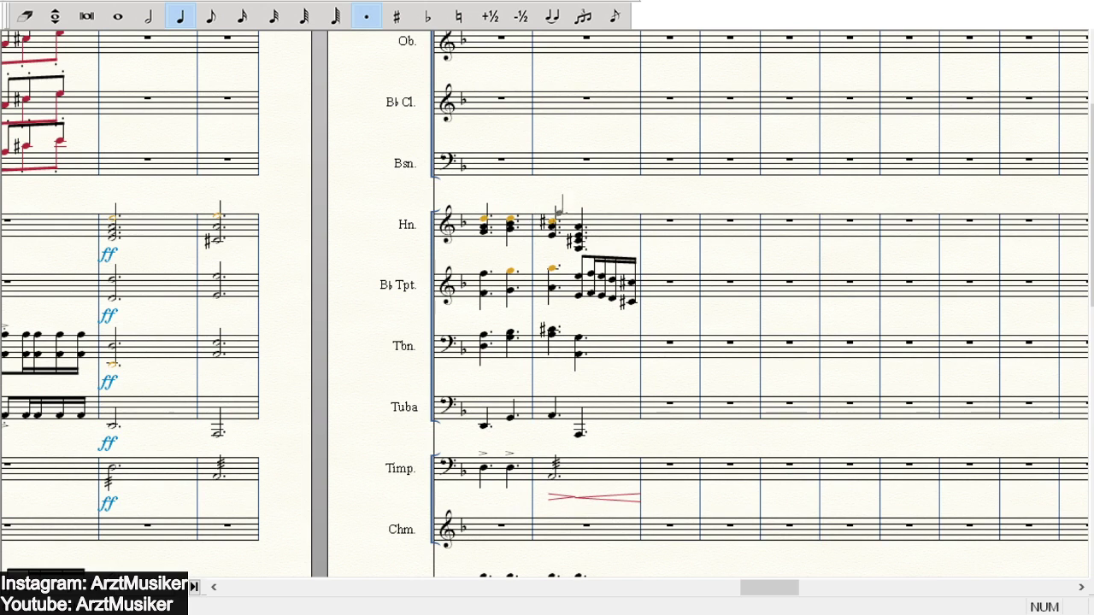
scroll(605, 208, down, 10)
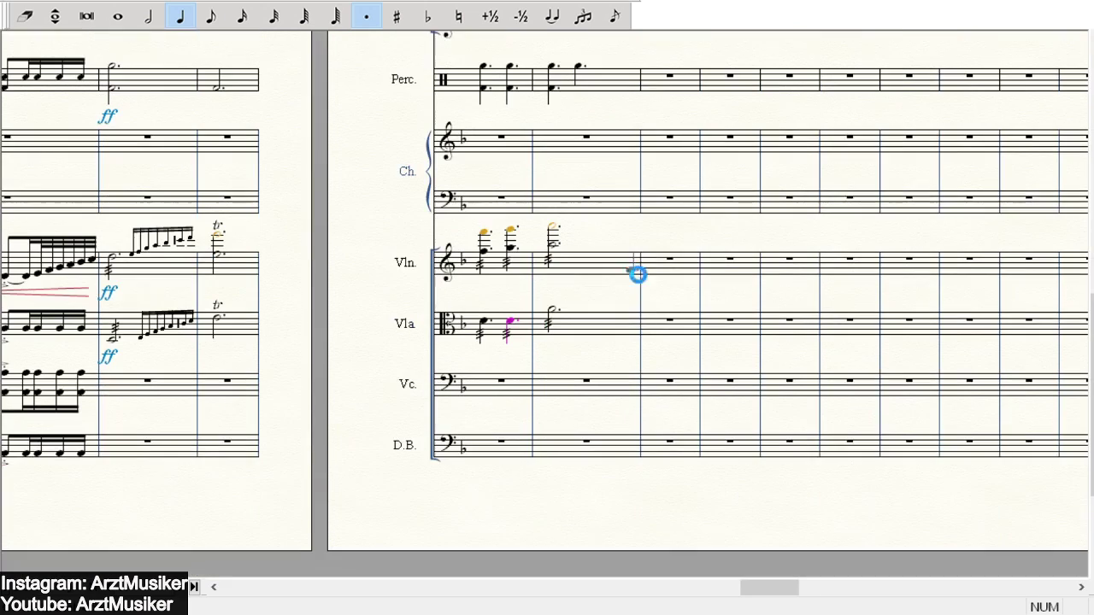
- Lower the viola dotted half note in measure 48 to fit the brass chord above it
click(53, 17)
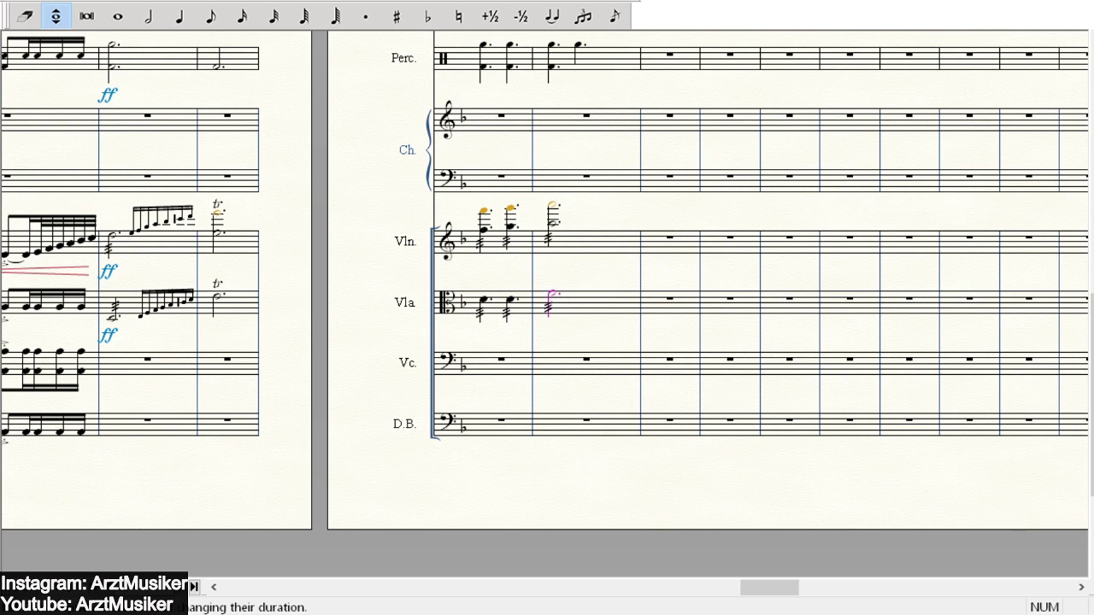
scroll(553, 205, up, 10)
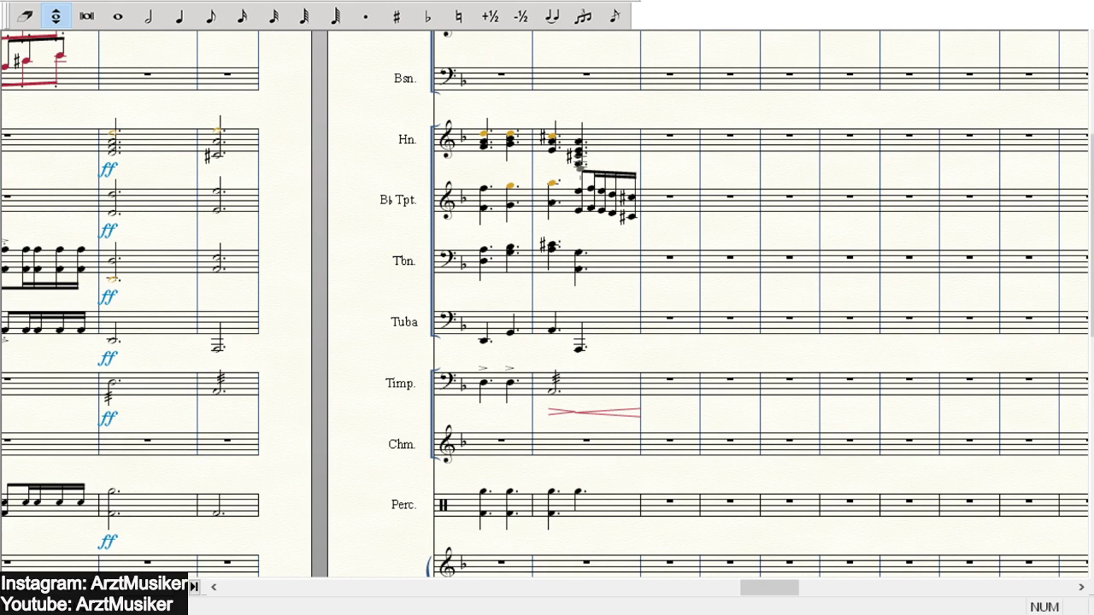
scroll(554, 256, down, 10)
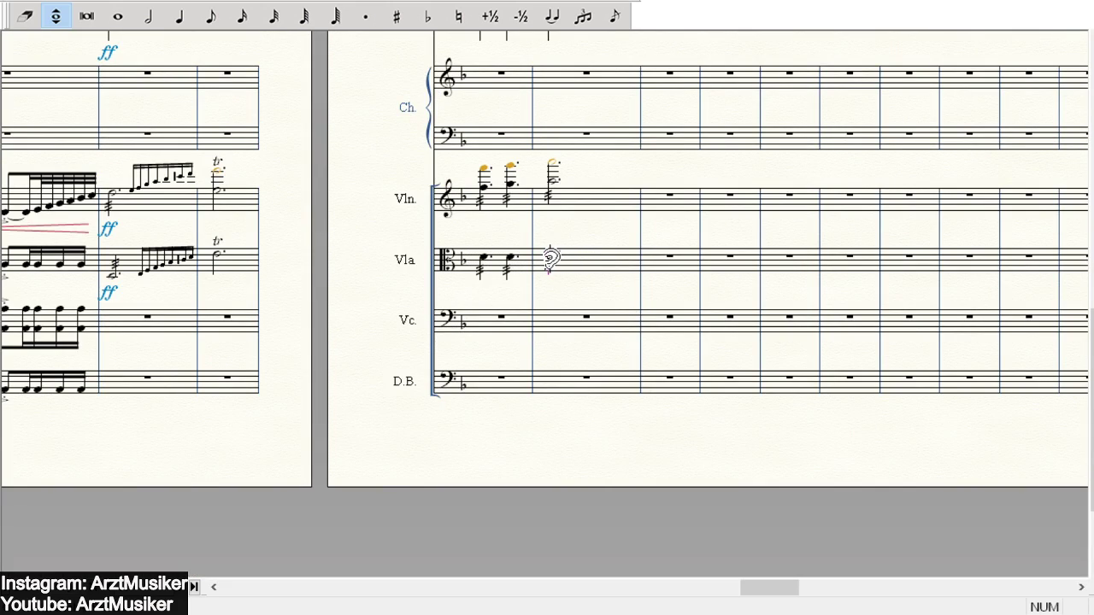
scroll(690, 200, up, 6)
scroll(598, 197, down, 6)
click(478, 177)
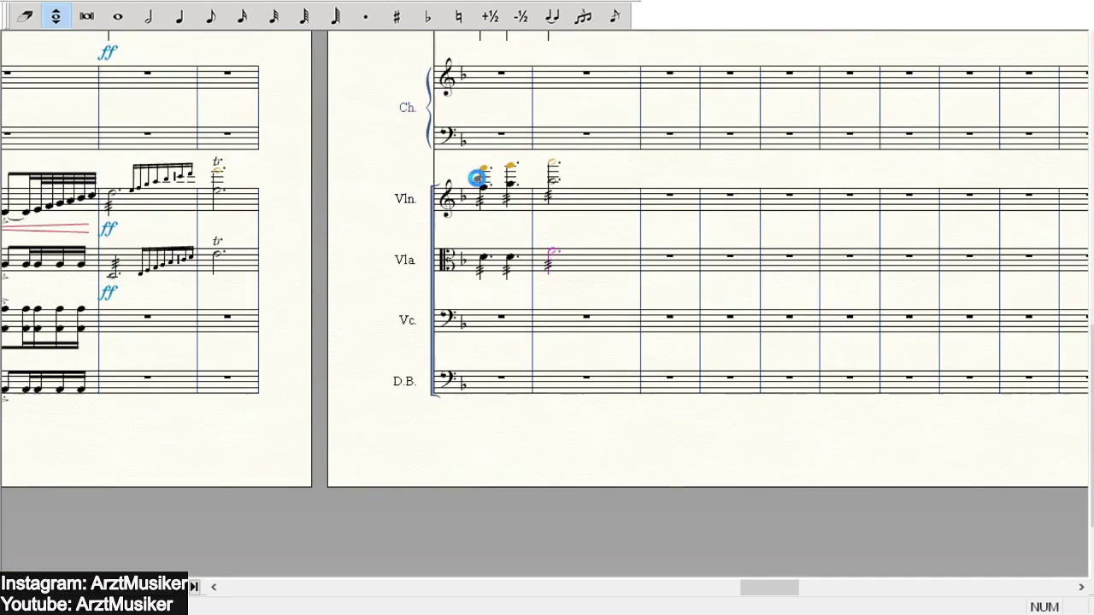
scroll(479, 177, down, 1)
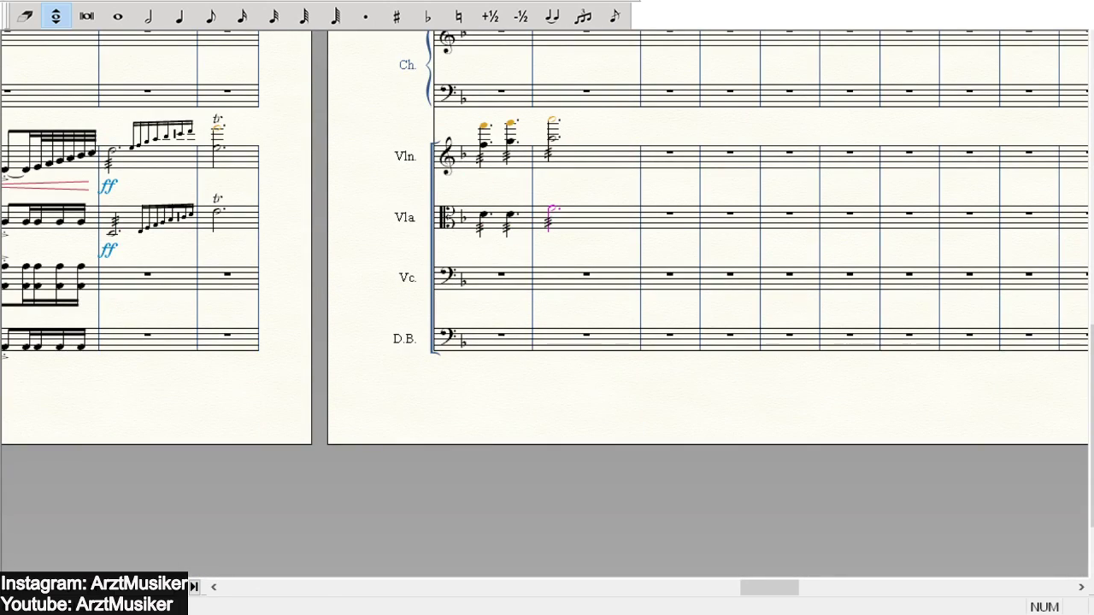
- Replace the viola's dotted half note in measure 48 with two tremolo dotted quarter notes, the second pitched lower, using the brass as reference
click(144, 16)
scroll(772, 160, up, 12)
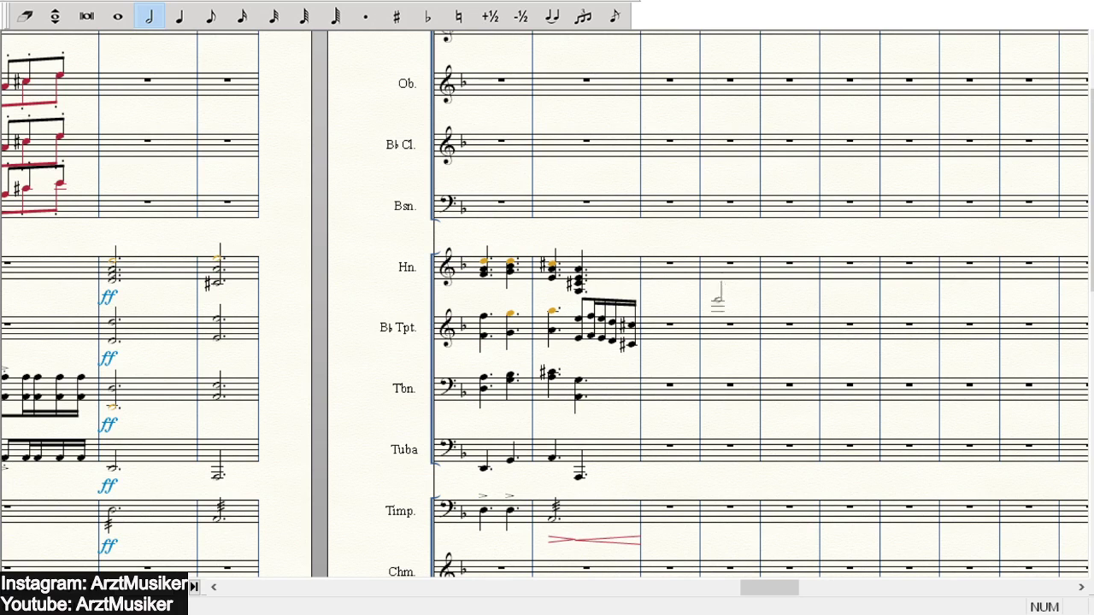
scroll(674, 237, down, 12)
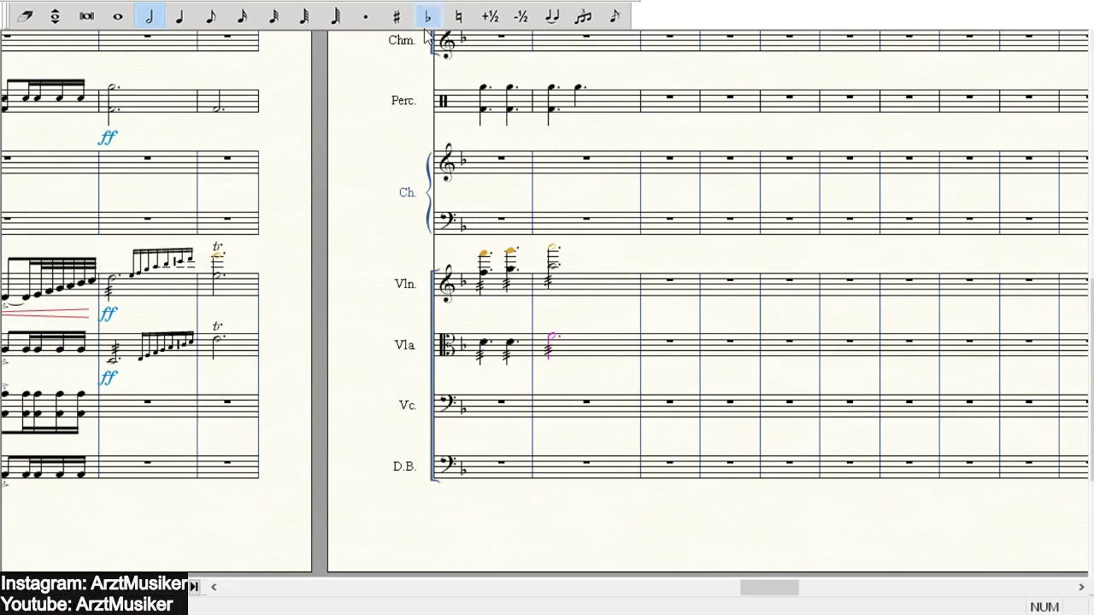
key(Down)
key(Down)
key(Up)
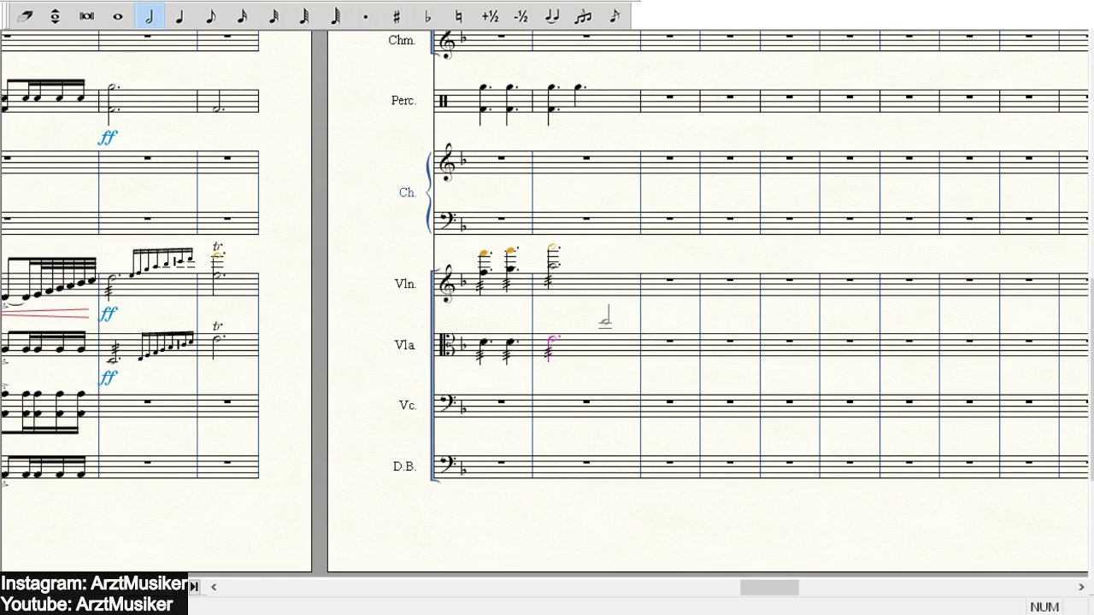
key(Up)
key(Down)
click(180, 16)
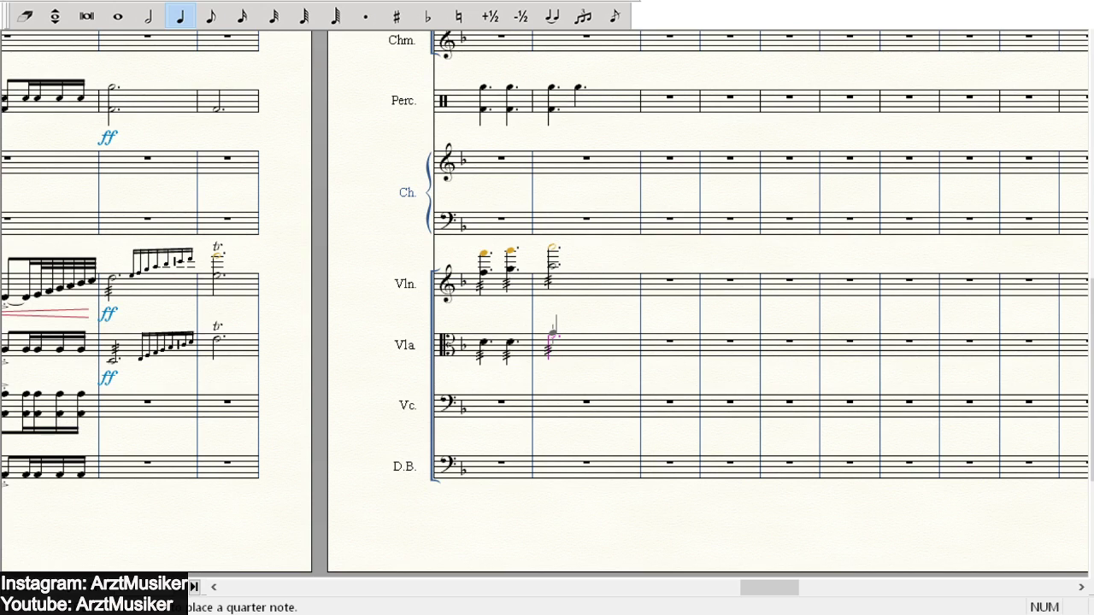
key(period)
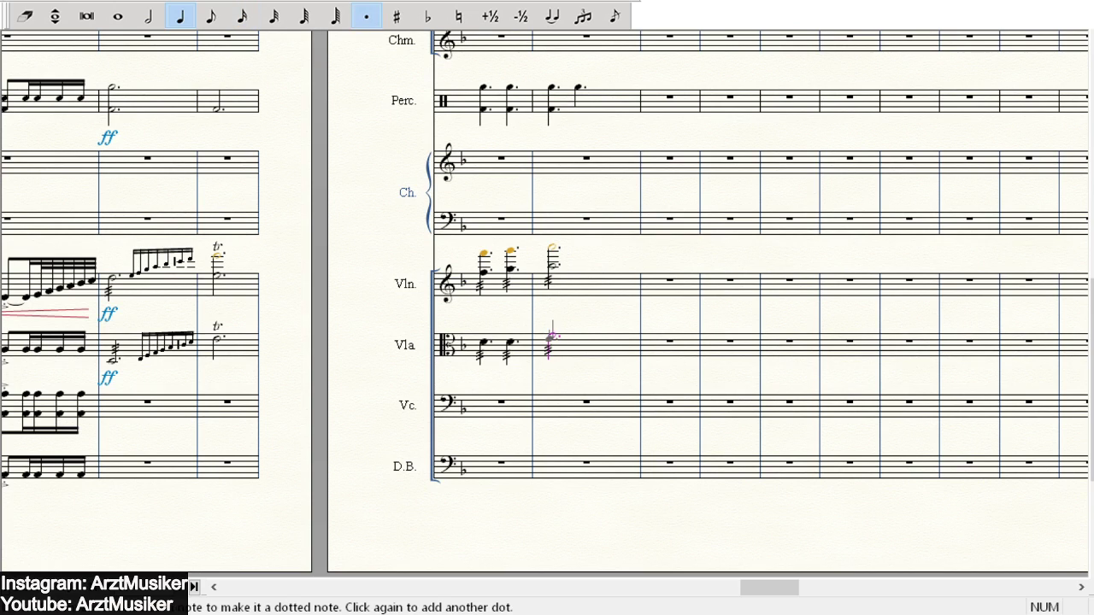
click(597, 340)
key(Escape)
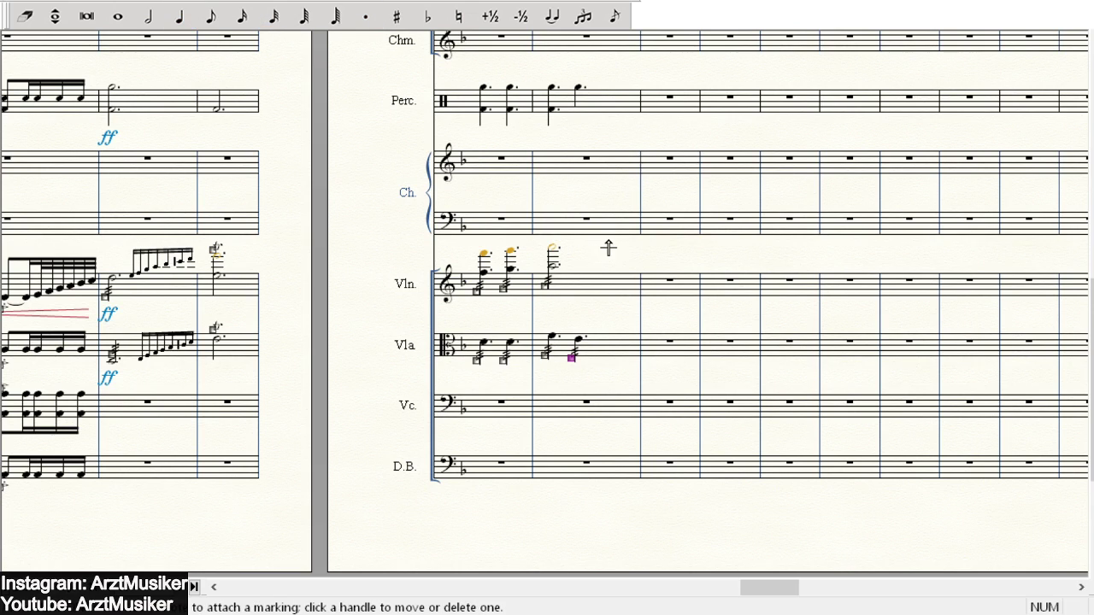
- Compare the brass chords with the string staves in measures 45–48 to decide how to fill the lower strings
scroll(666, 265, up, 5)
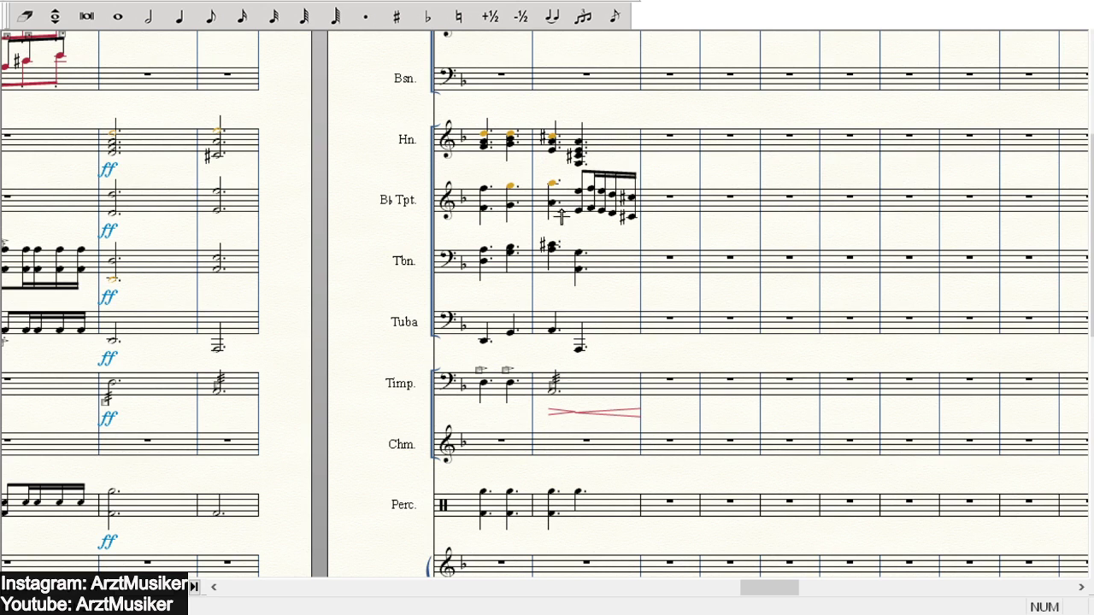
scroll(619, 181, down, 5)
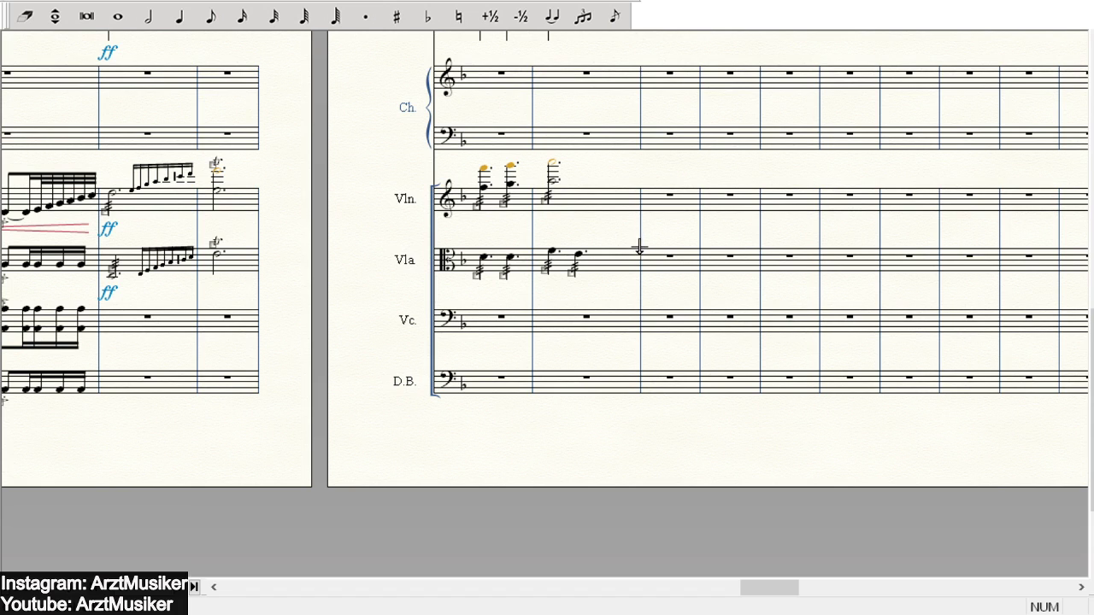
scroll(630, 242, down, 3)
scroll(220, 204, up, 4)
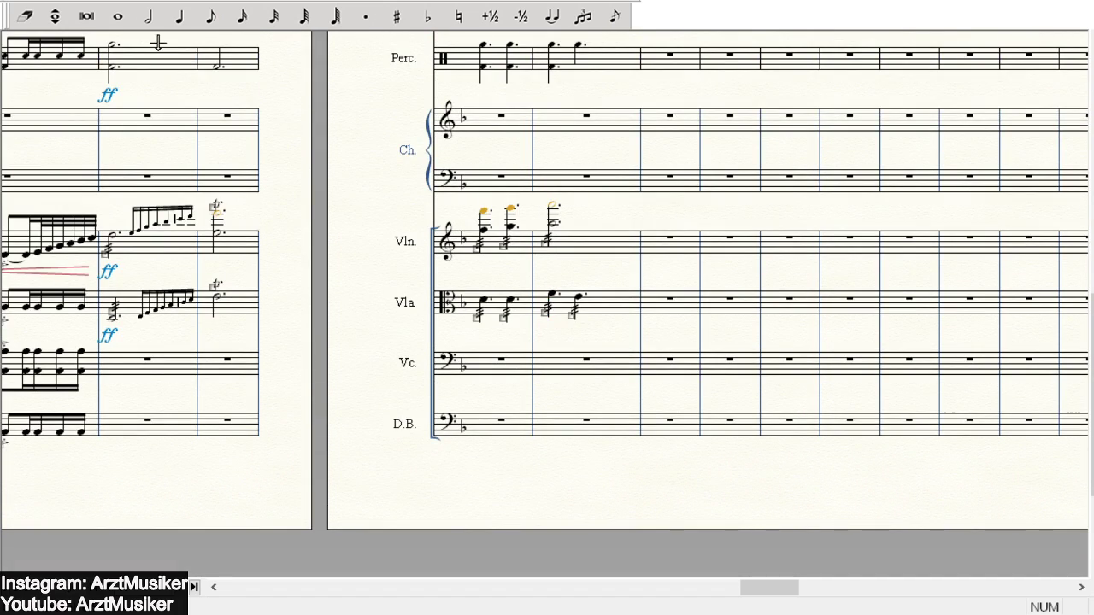
key(Escape)
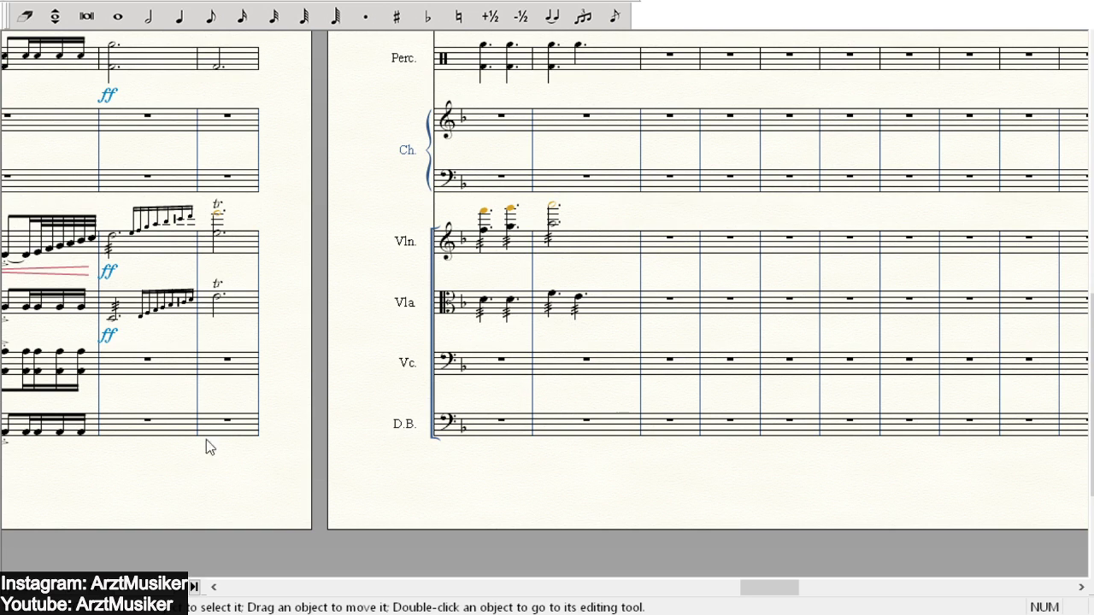
scroll(495, 205, up, 3)
scroll(468, 239, down, 3)
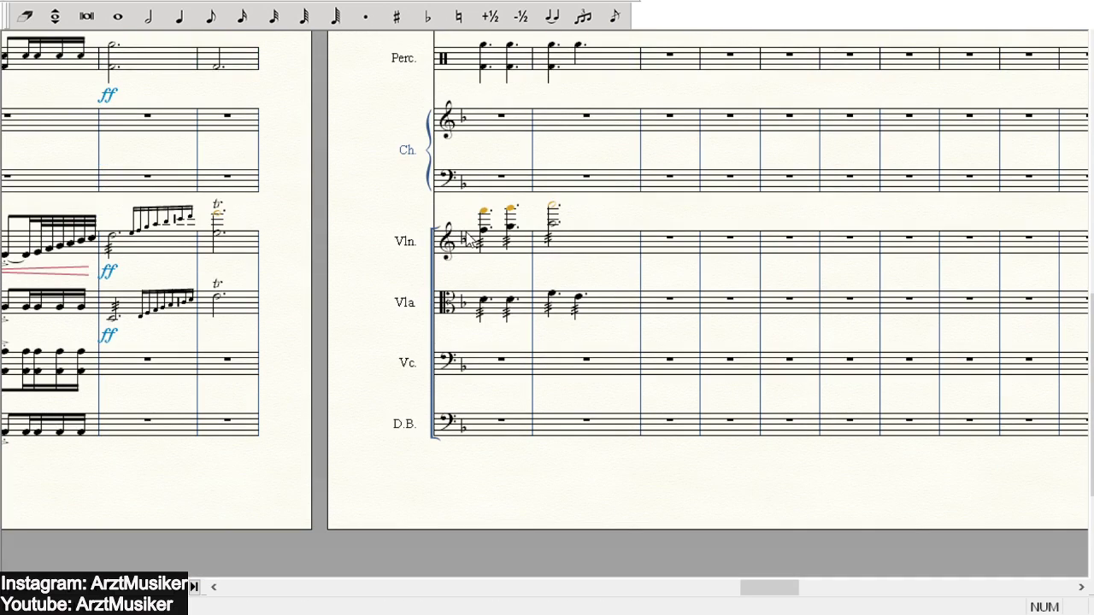
click(147, 15)
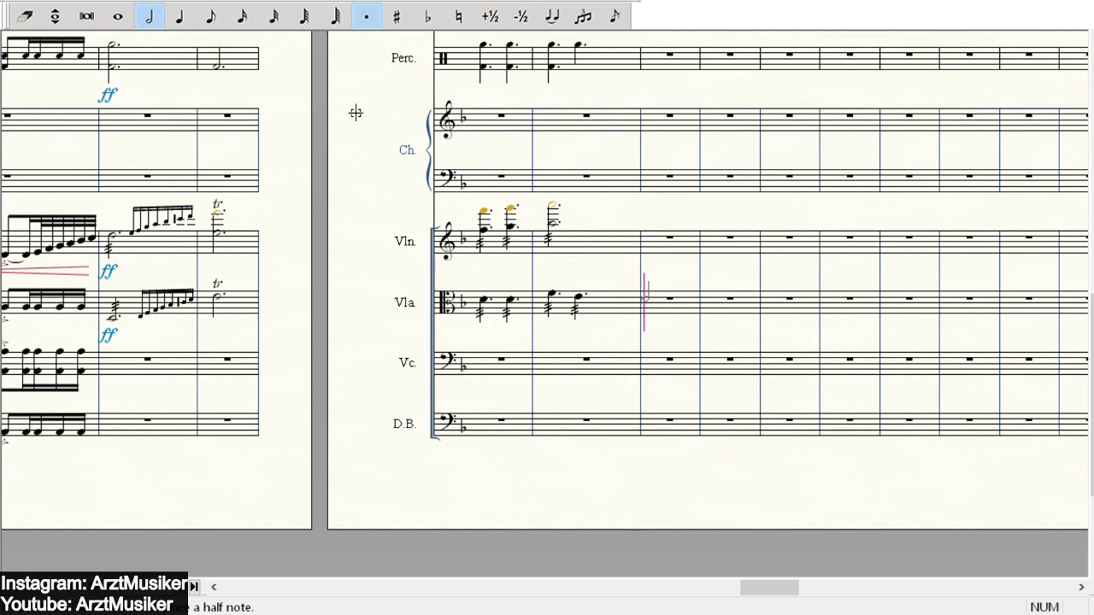
scroll(368, 92, up, 6)
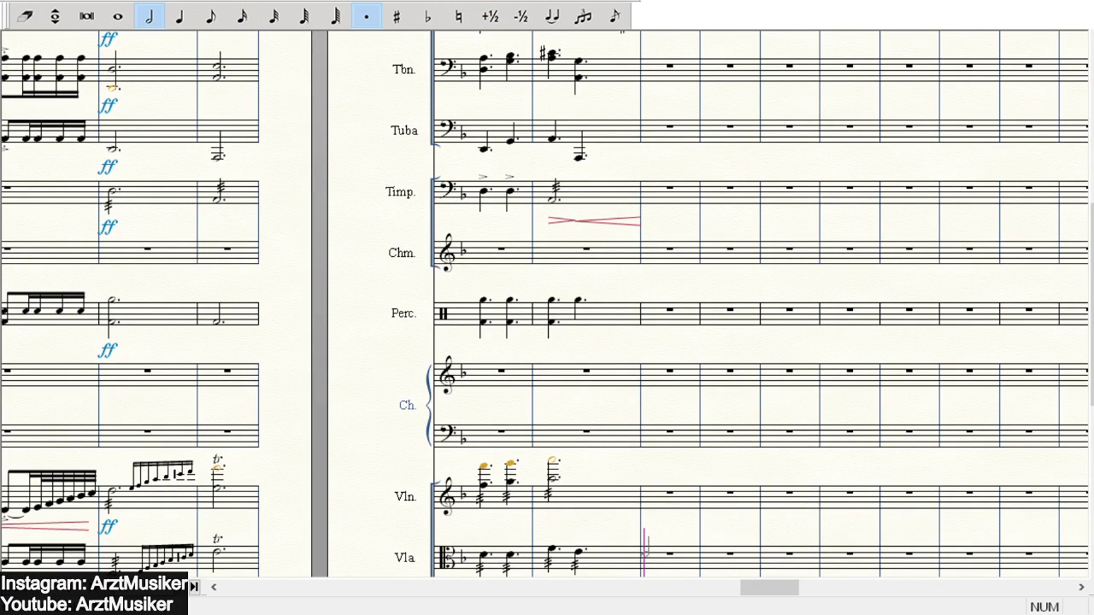
key(Escape)
- Copy the tuba line with its ff from measures 45–48 to the double bass staff, an octave higher
click(176, 171)
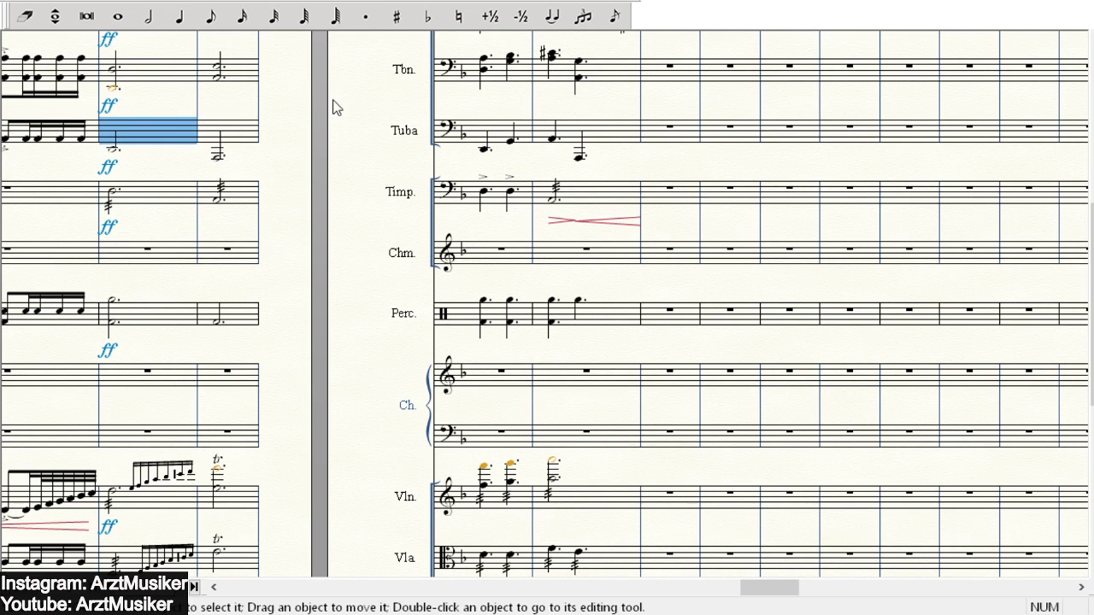
shift+click(586, 134)
scroll(366, 262, down, 7)
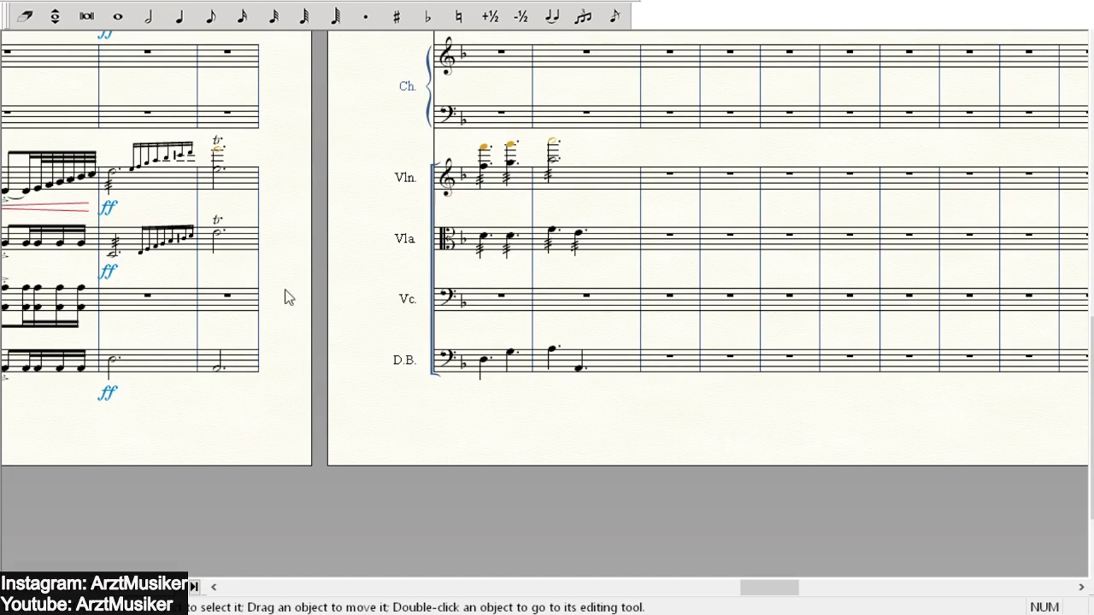
- Add tremolo markings to all the double bass notes in measures 45–48
key(ctrl+alt+a)
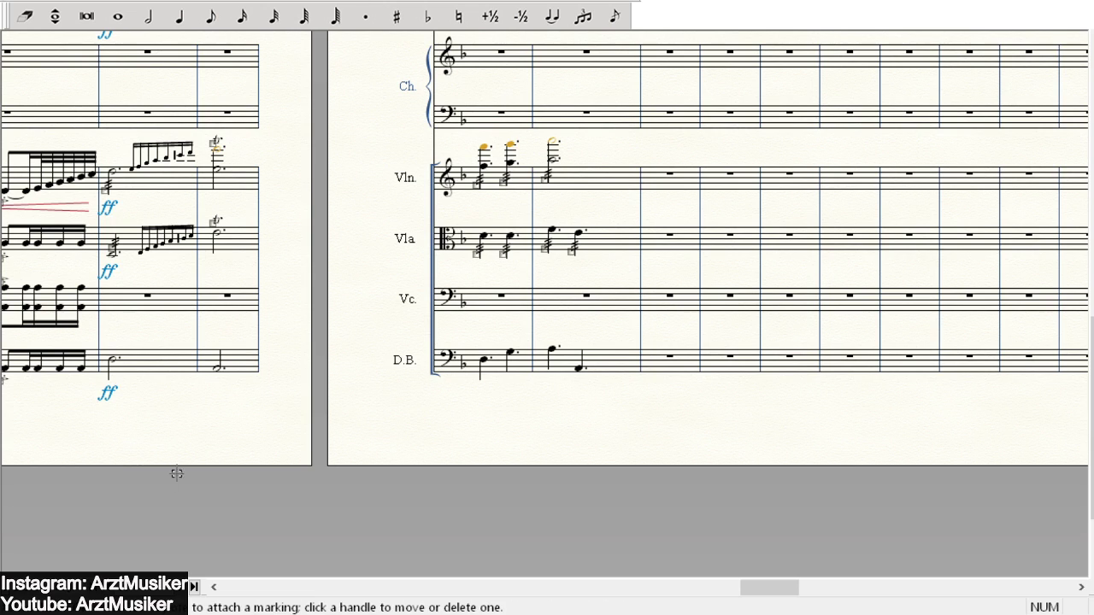
drag(109, 339, 617, 369)
click(615, 376)
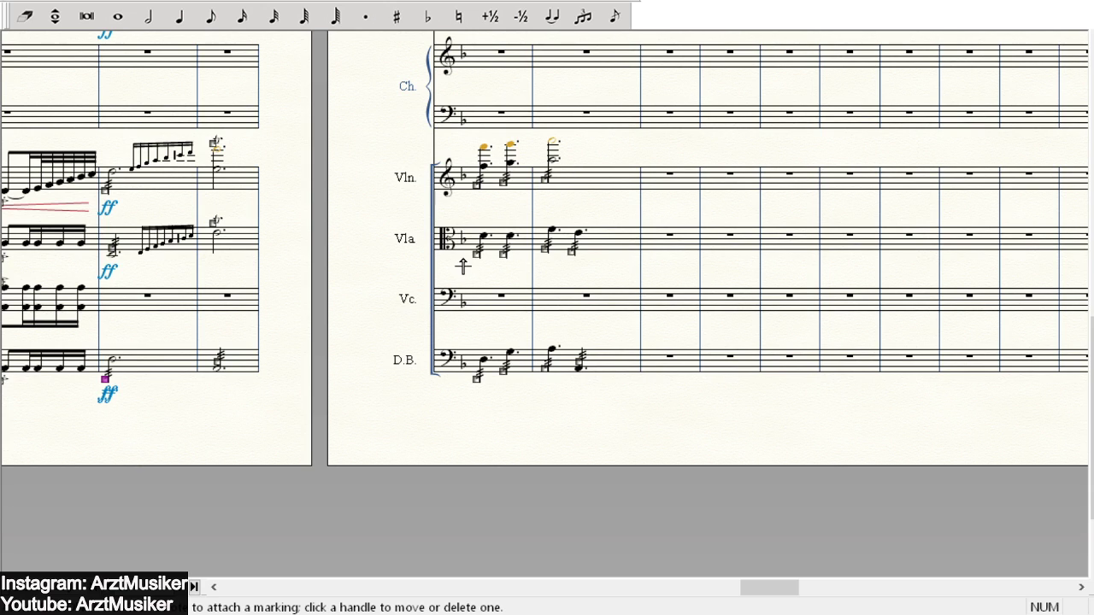
- Enter a three-note dotted half chord in the cello's measure 45 and a single dotted half note in measure 46
scroll(629, 347, up, 1)
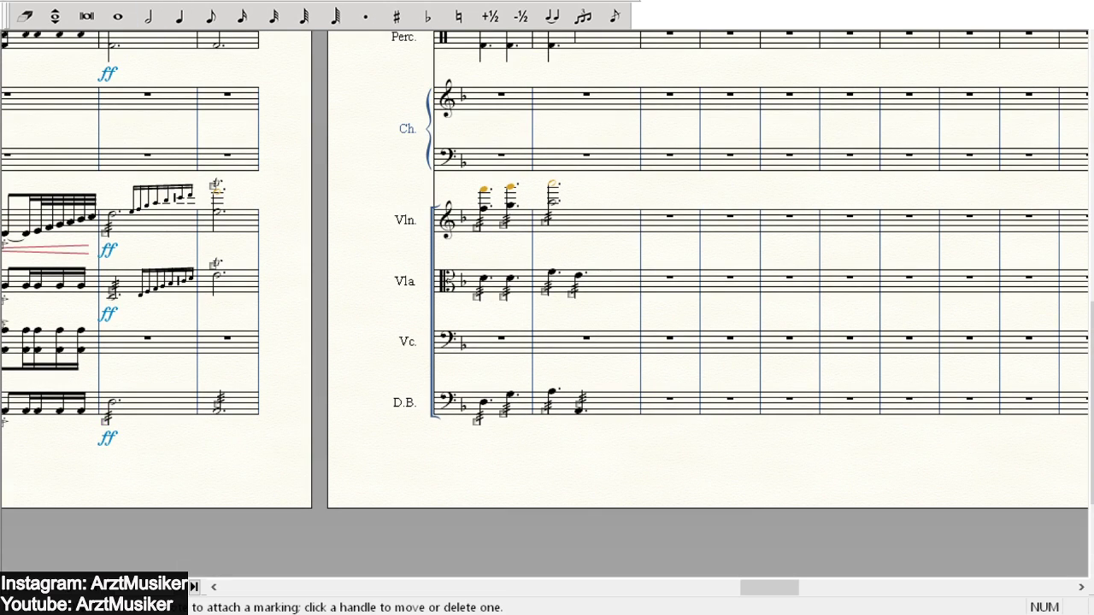
click(149, 16)
key(period)
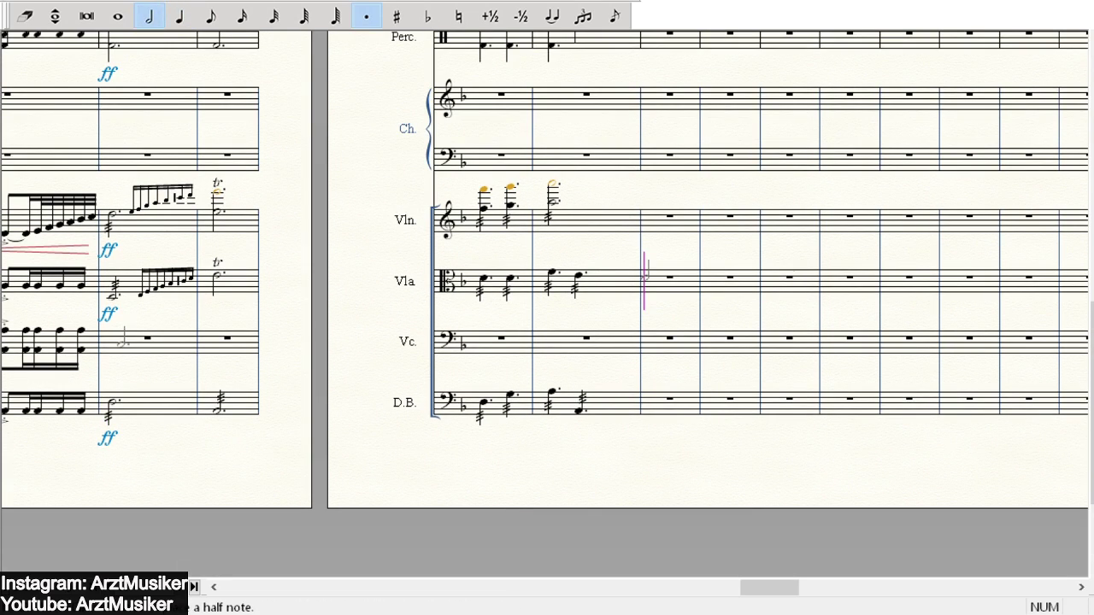
click(112, 324)
key(Down)
key(Down)
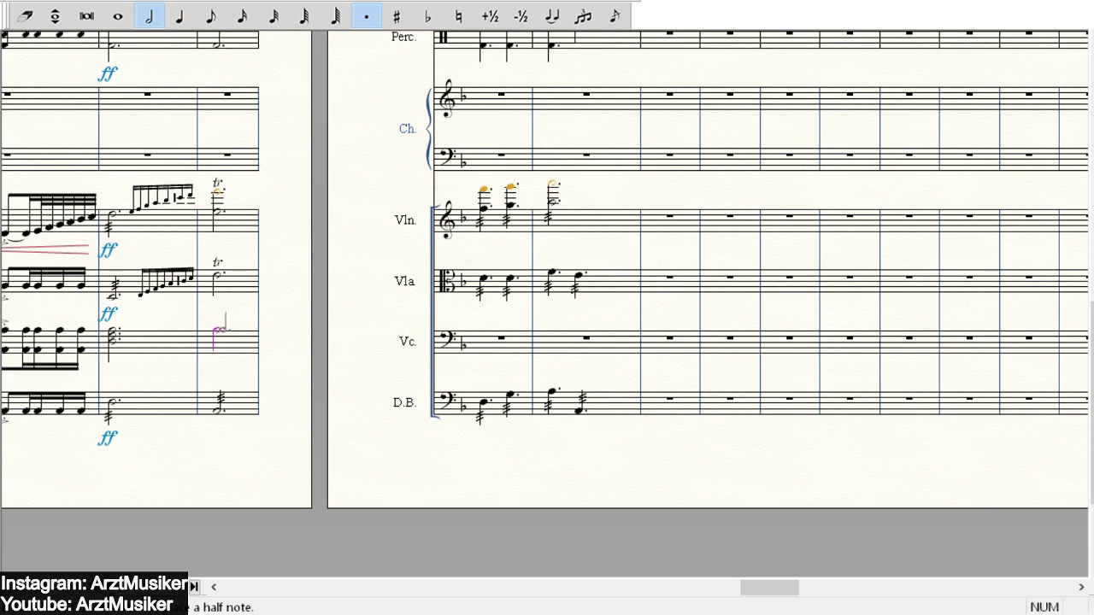
- Thin the cello chord in measure 45 to two notes and build a two-note chord with a sharpened top in measure 46, following the brass
scroll(328, 287, up, 5)
scroll(373, 313, up, 3)
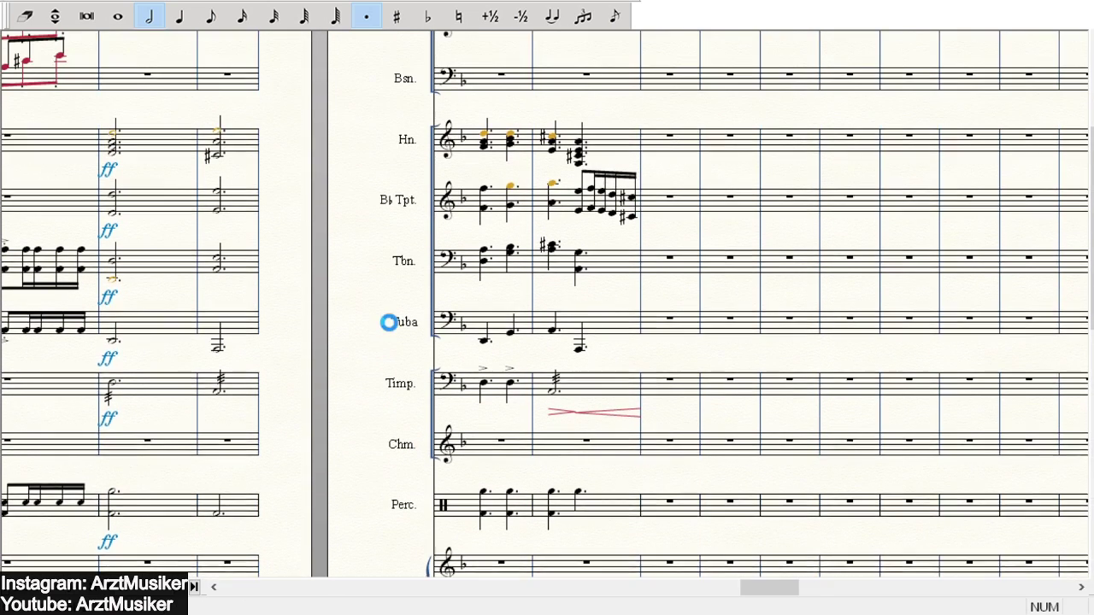
scroll(403, 317, down, 8)
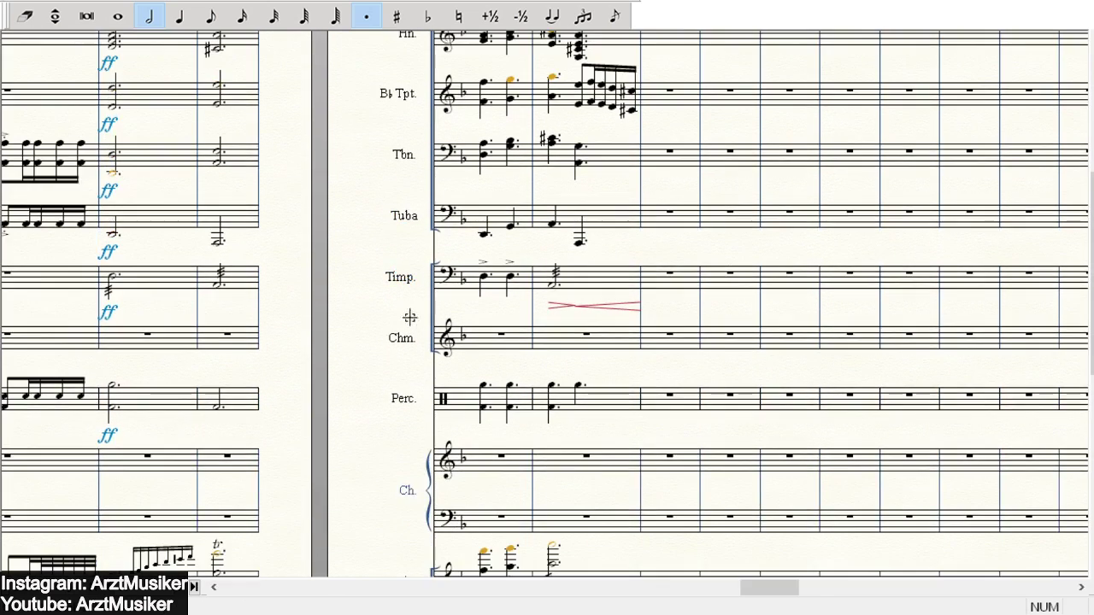
scroll(433, 362, up, 7)
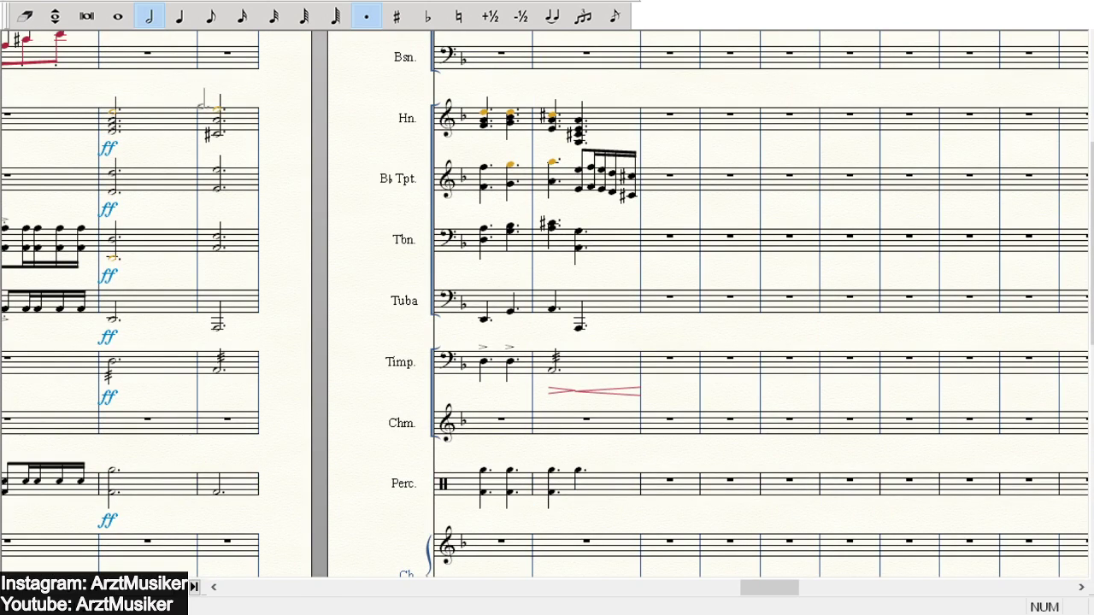
scroll(354, 173, down, 6)
scroll(390, 266, up, 1)
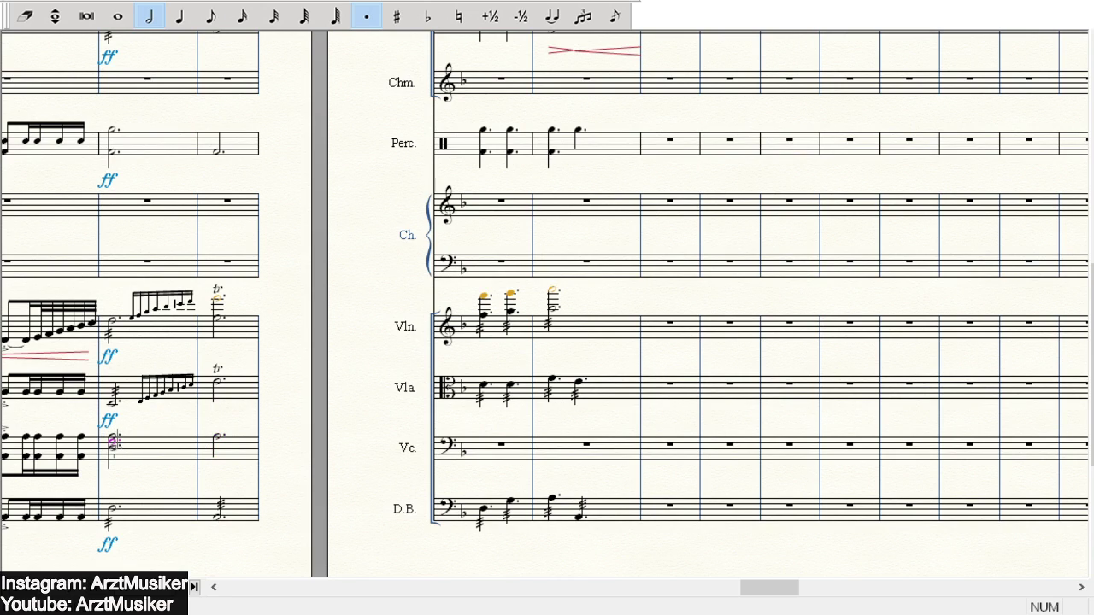
click(111, 438)
click(219, 437)
scroll(434, 470, up, 5)
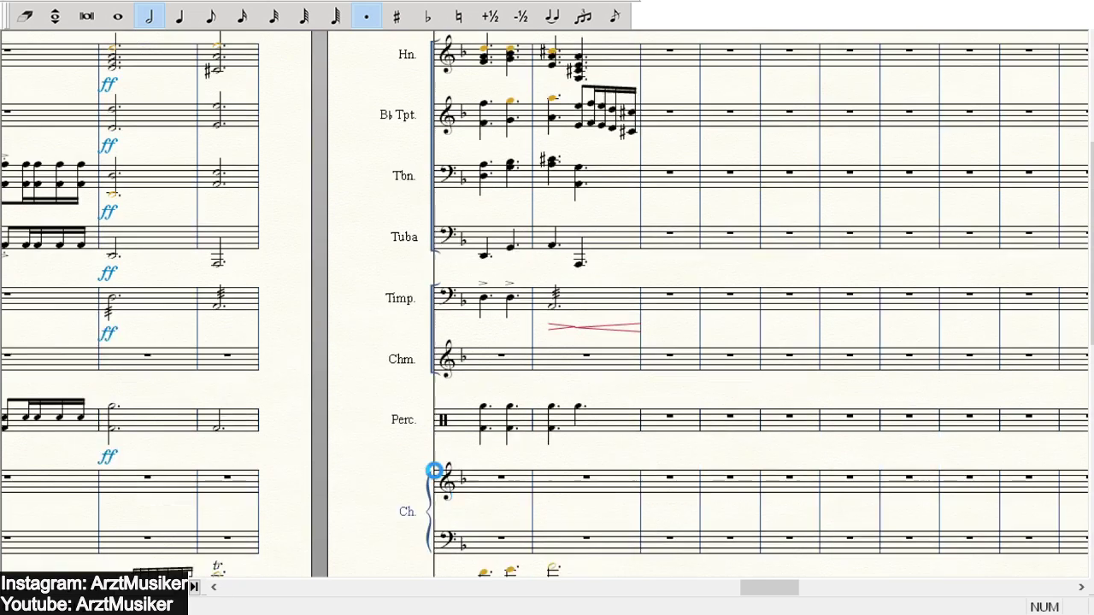
scroll(365, 242, down, 10)
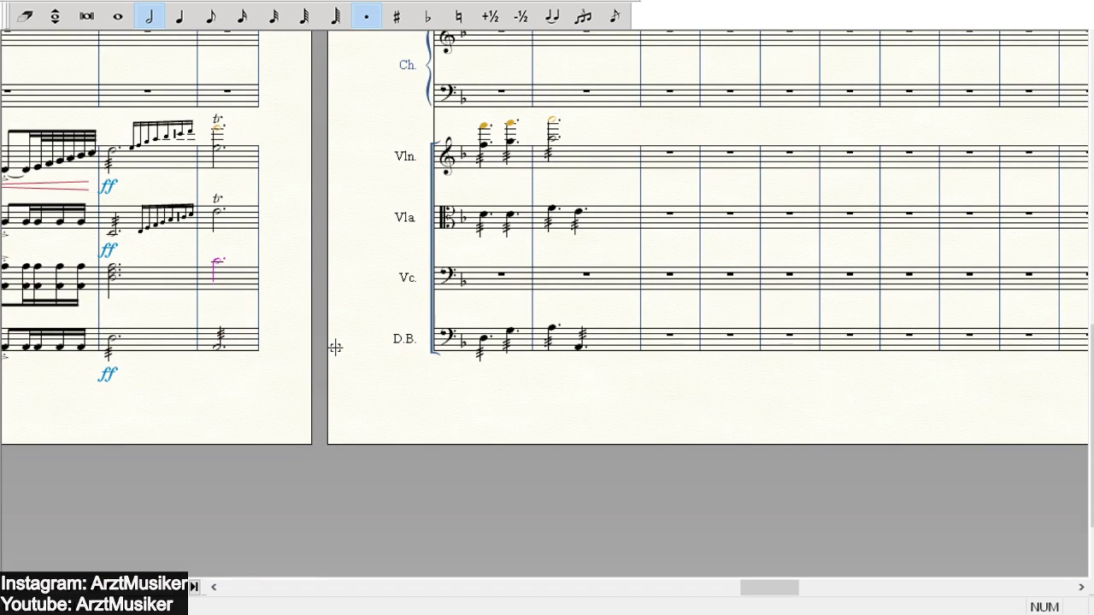
click(214, 265)
click(113, 270)
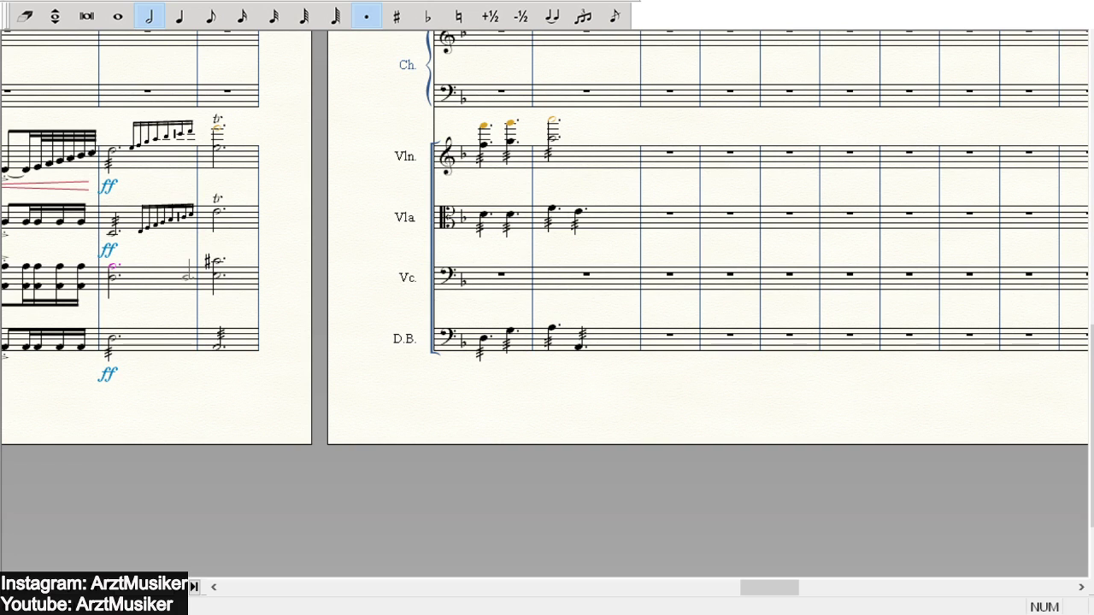
- Enter two dotted quarter notes above the cello staff in measure 47, using the brass chords as reference
scroll(329, 323, up, 2)
scroll(342, 320, up, 5)
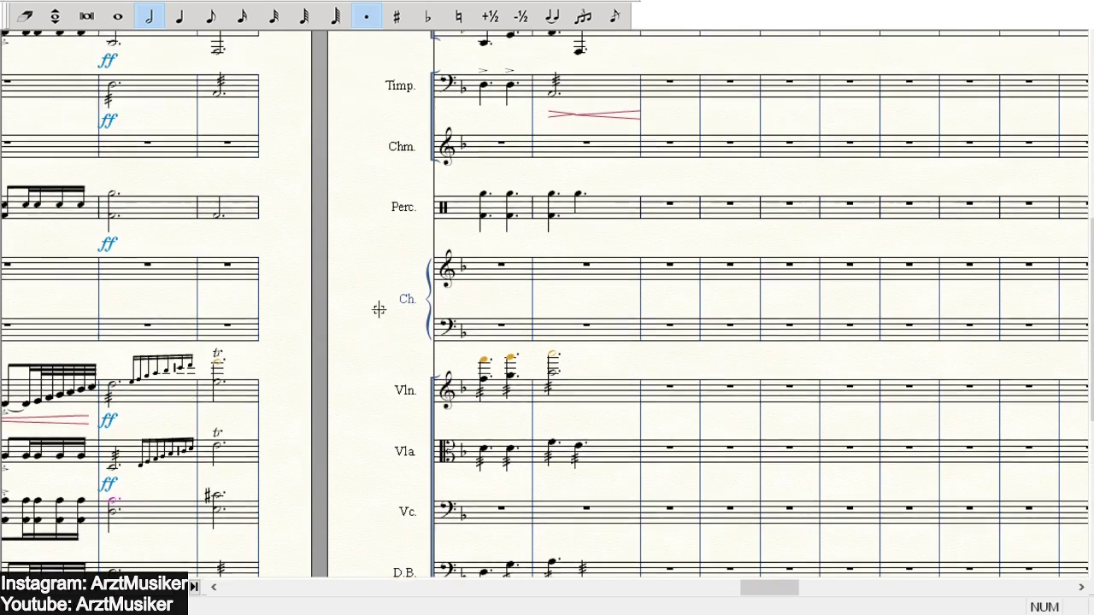
scroll(379, 309, up, 5)
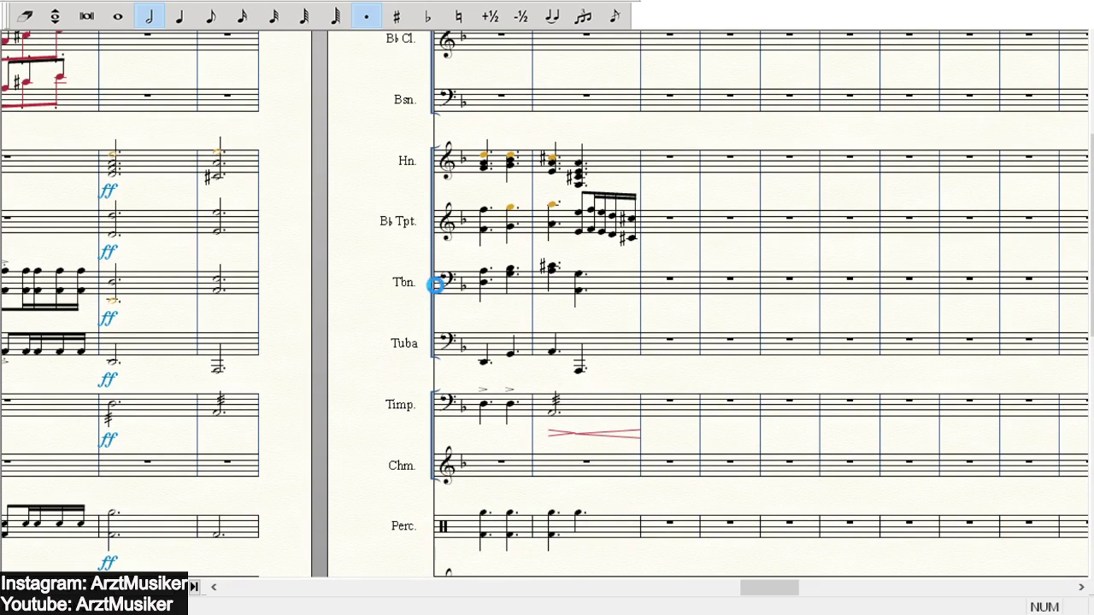
scroll(436, 285, down, 8)
scroll(381, 307, down, 2)
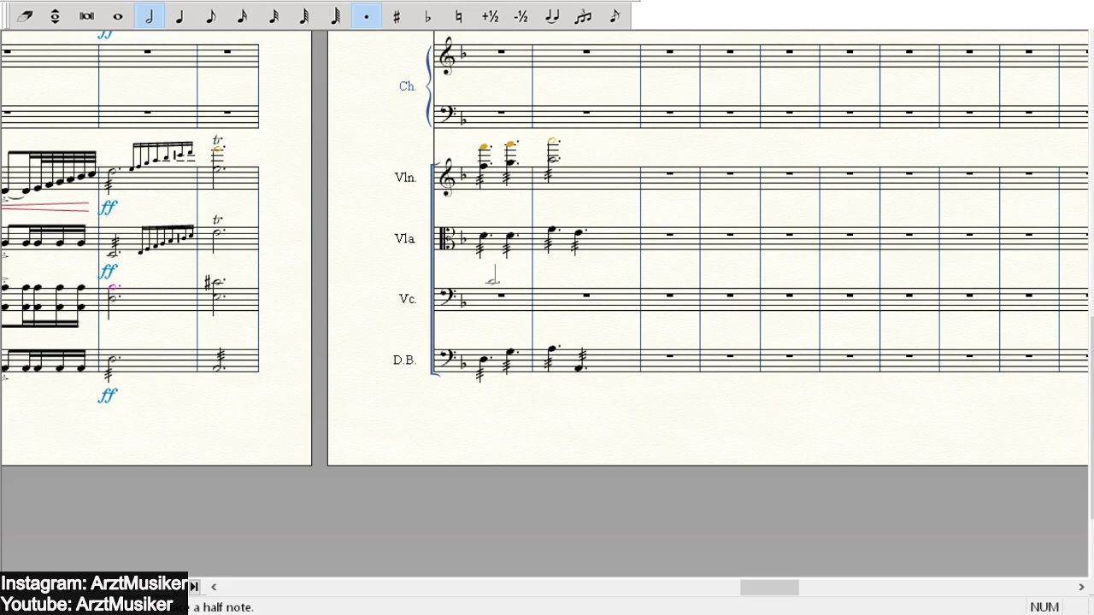
click(179, 16)
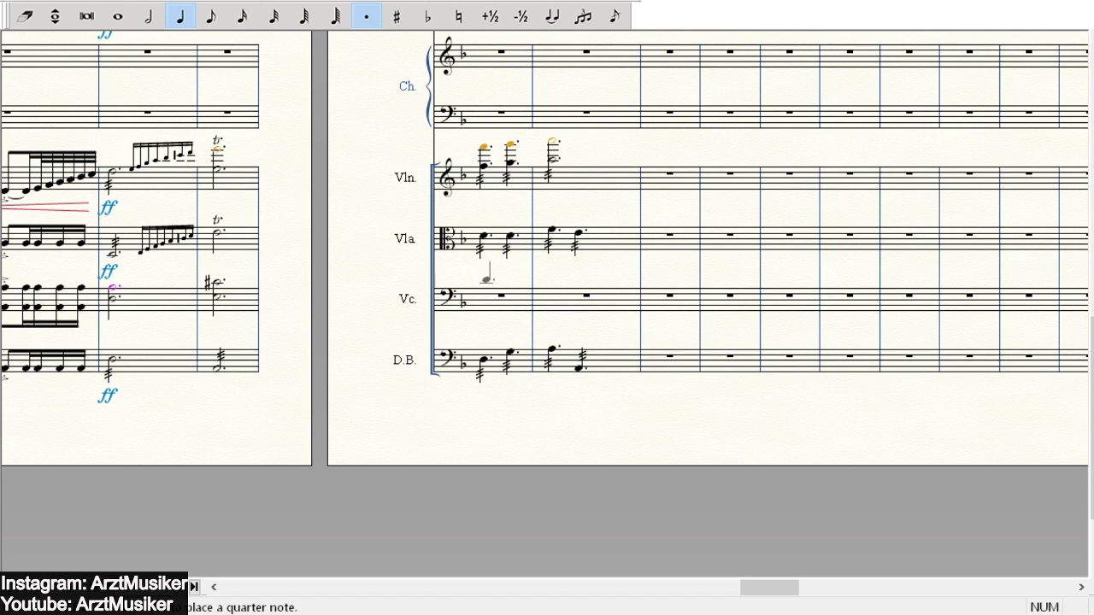
click(485, 280)
scroll(591, 175, up, 8)
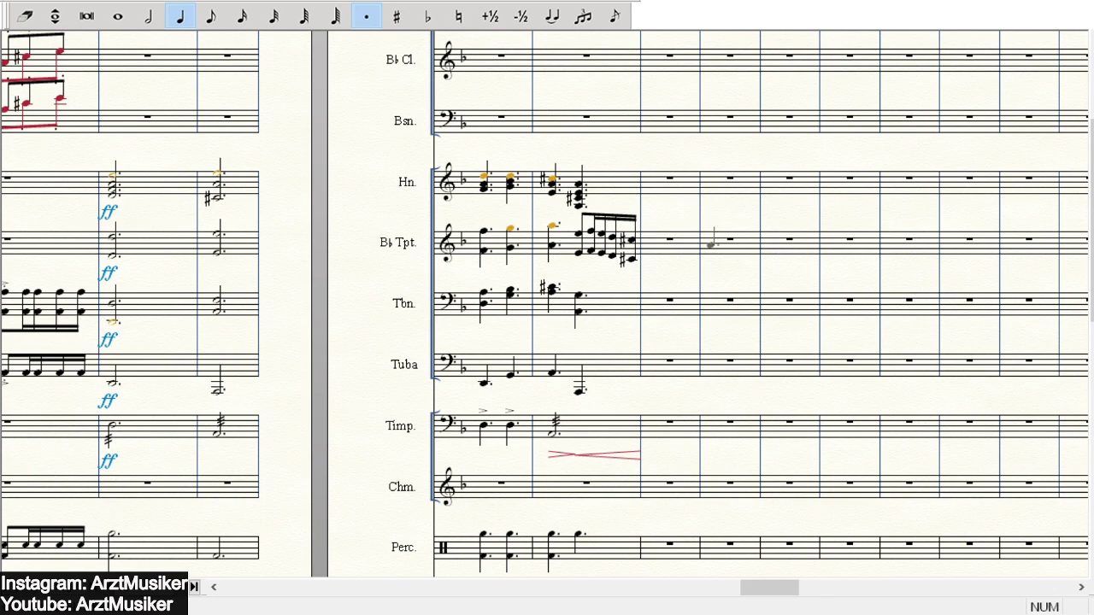
scroll(681, 224, down, 8)
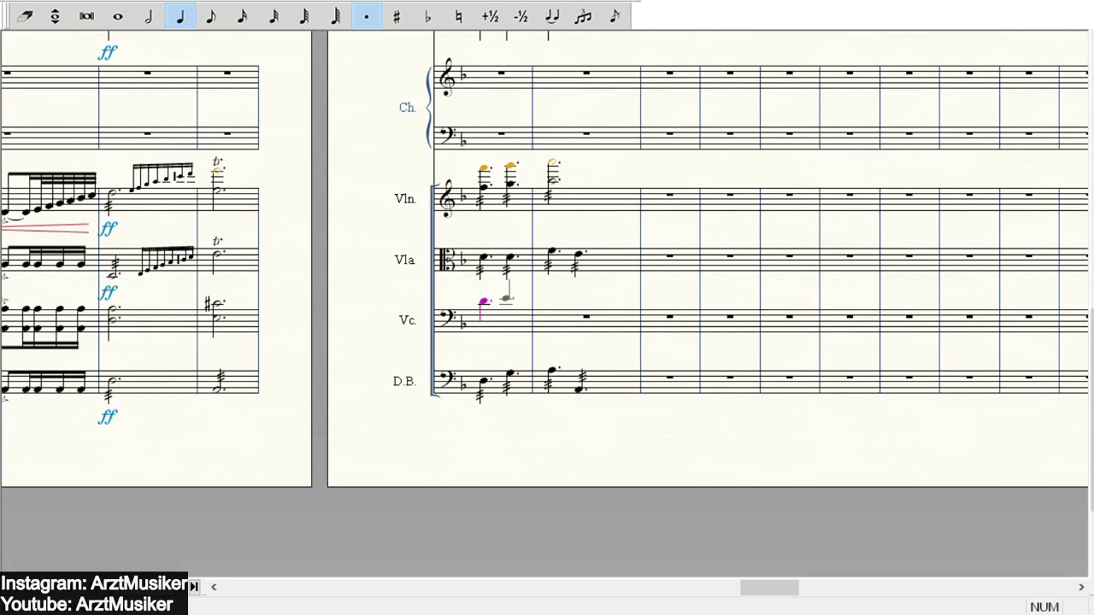
click(510, 300)
- Add a lower note under each of the two dotted quarters in the cello's measure 47, following the brass chords
click(484, 312)
scroll(574, 297, up, 3)
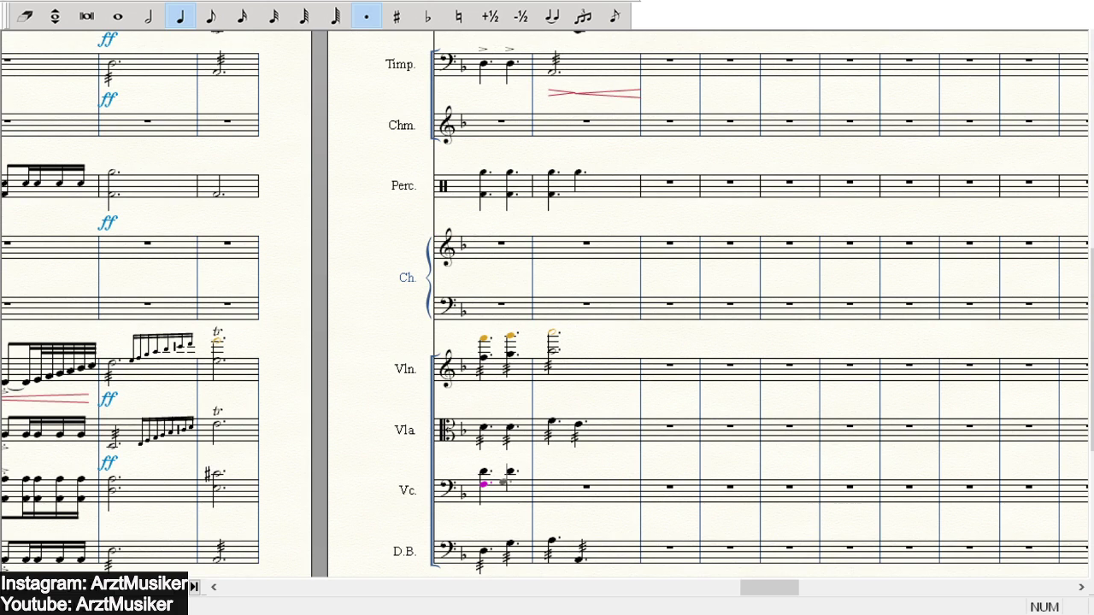
scroll(495, 195, up, 5)
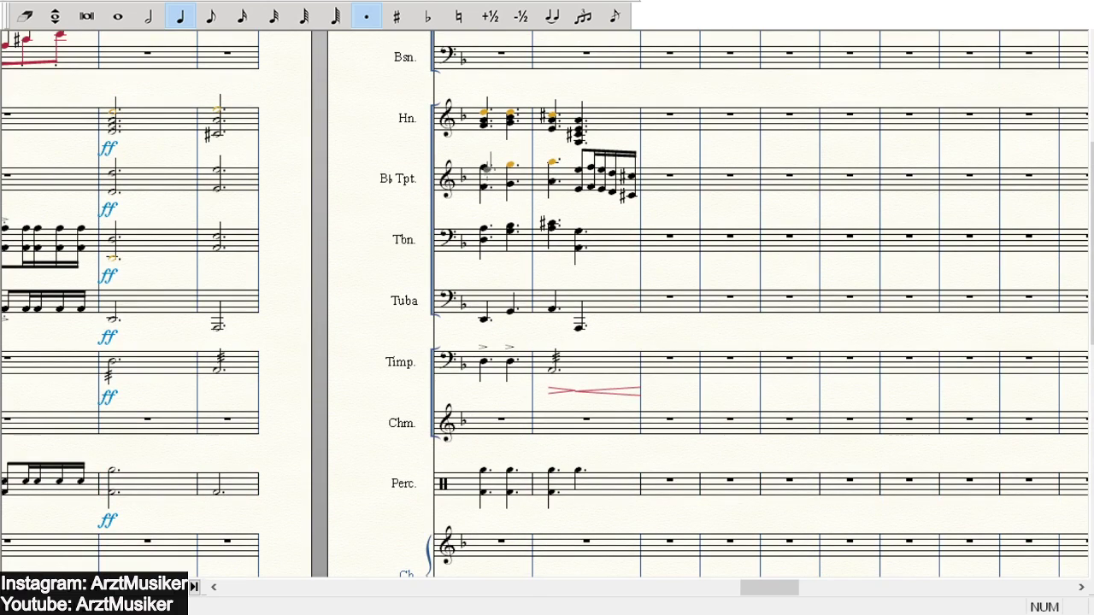
click(491, 188)
scroll(710, 197, down, 4)
scroll(692, 221, down, 5)
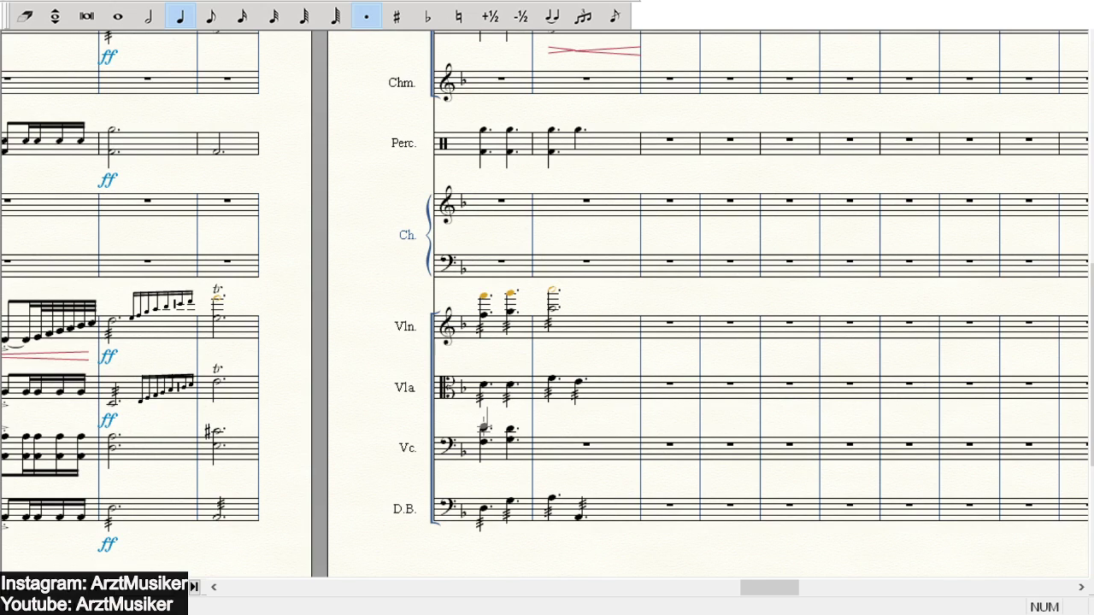
- Lower the top note of the cello's second chord in measure 47 to B-flat, comparing it with the brass chords
click(484, 428)
click(511, 435)
scroll(652, 278, up, 6)
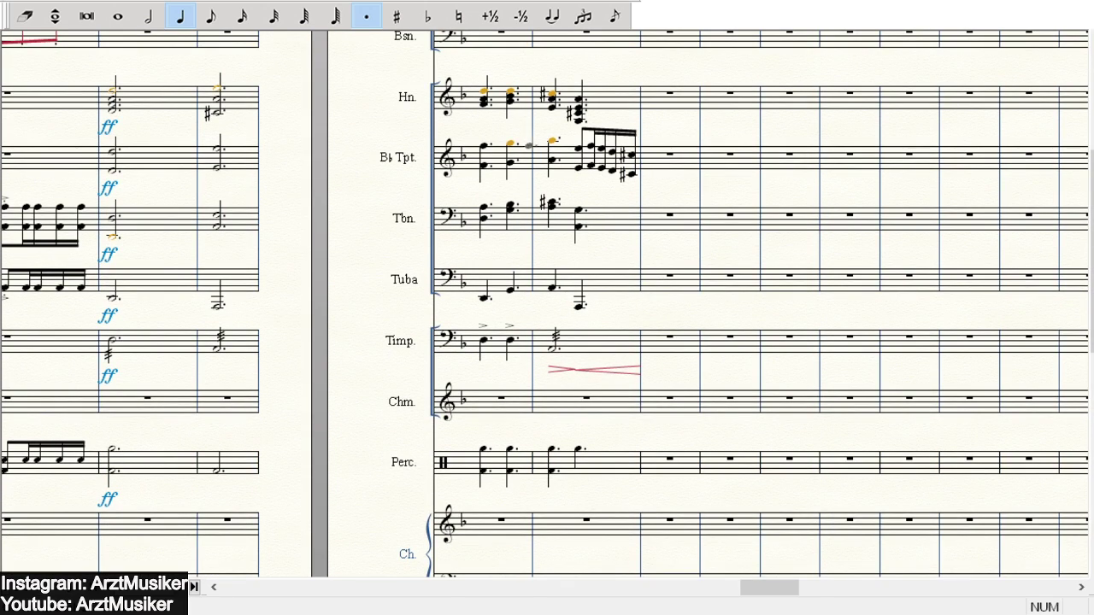
scroll(579, 178, down, 6)
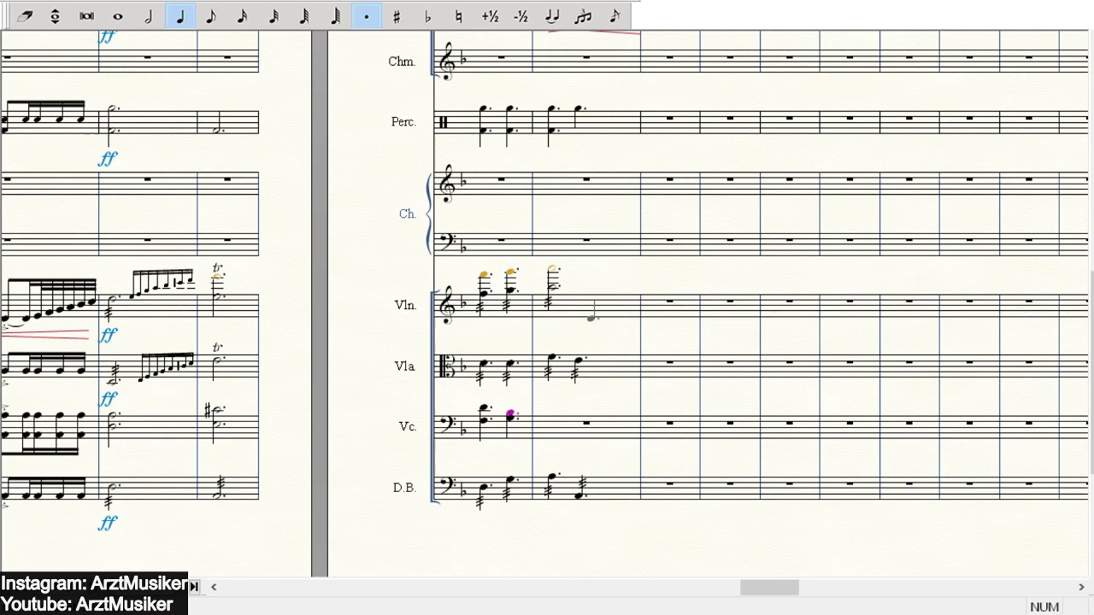
scroll(527, 397, down, 1)
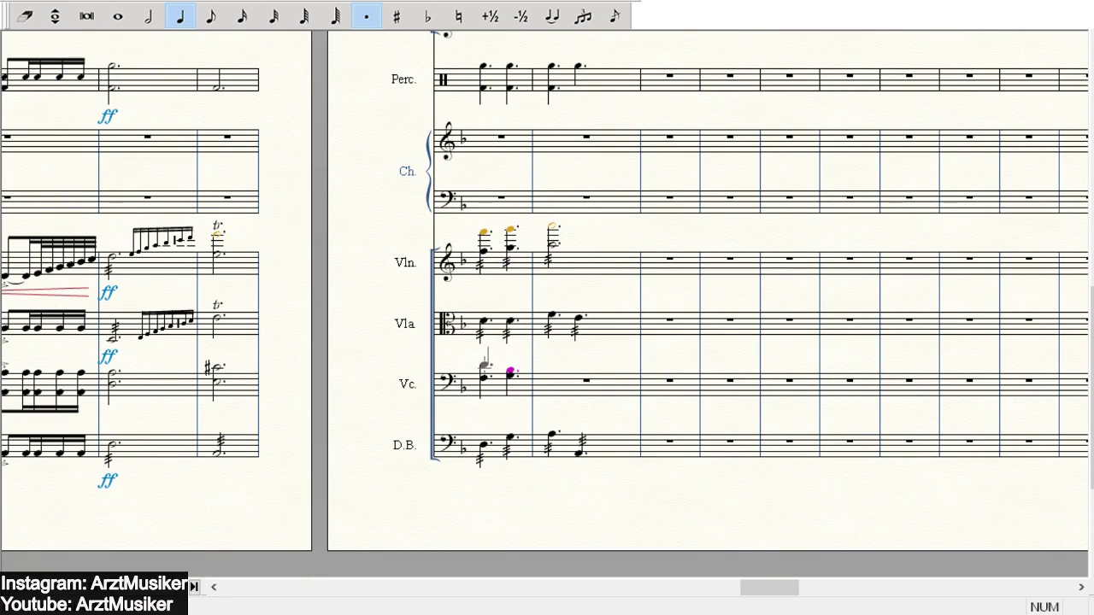
- Lower the top note of the cello's first chord in measure 47 to A, checking against the brass chords
click(484, 366)
click(485, 366)
click(511, 372)
click(483, 377)
click(483, 366)
scroll(630, 305, up, 6)
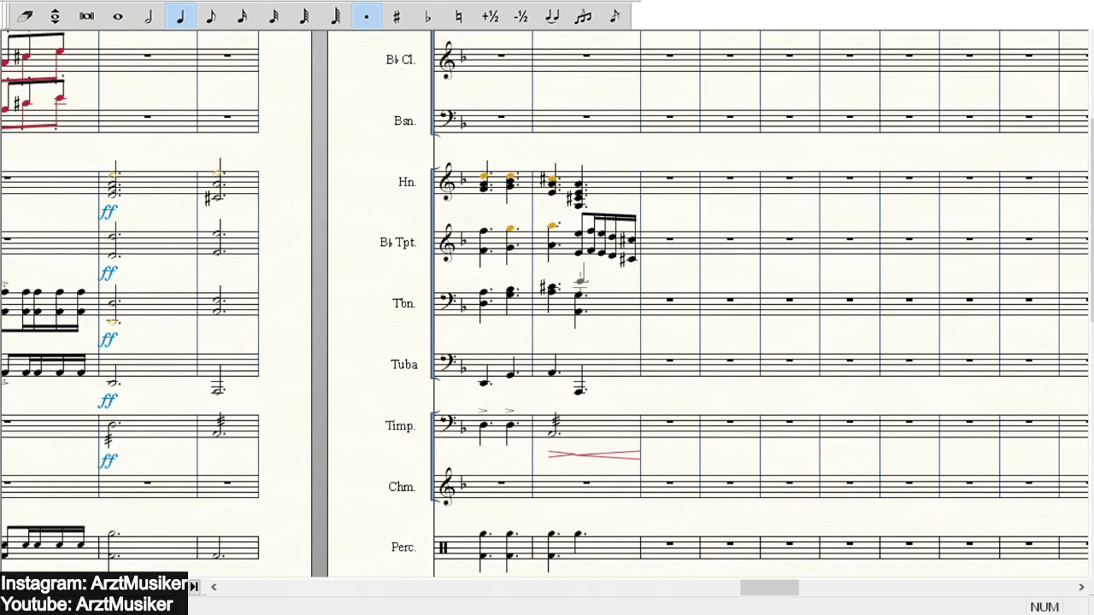
scroll(603, 299, down, 6)
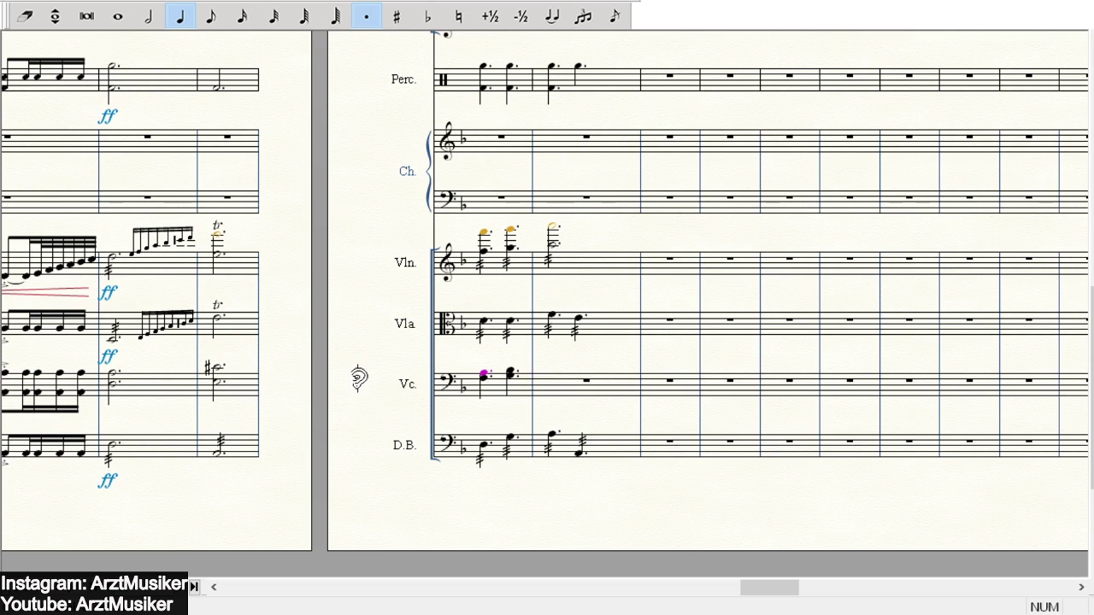
click(511, 376)
- Enter a dotted half chord of E and C-sharp in the cello's measure 48
click(152, 20)
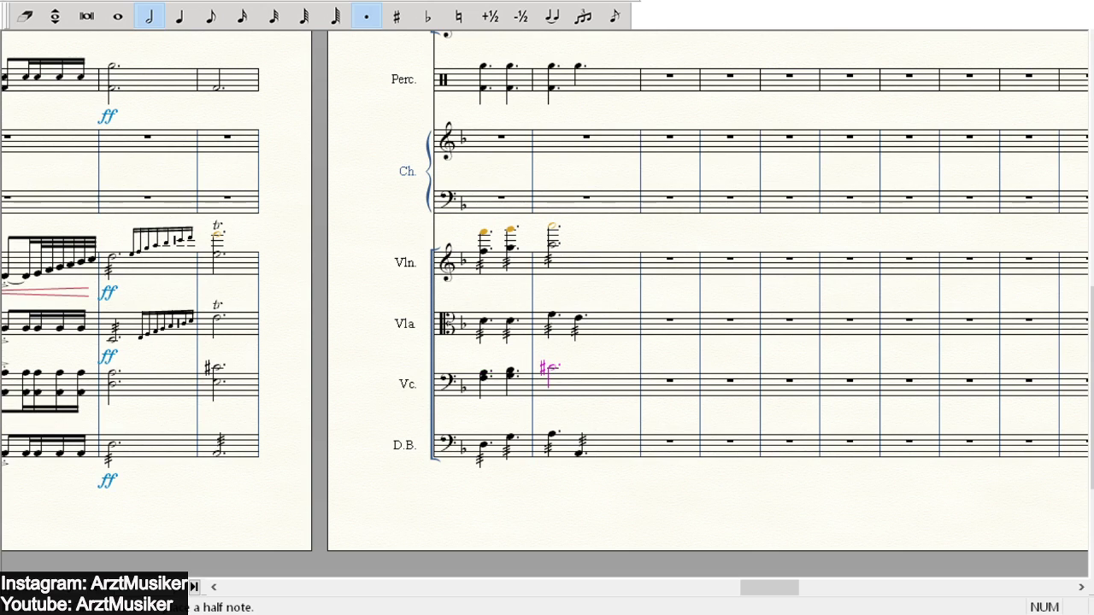
click(550, 375)
scroll(552, 380, up, 3)
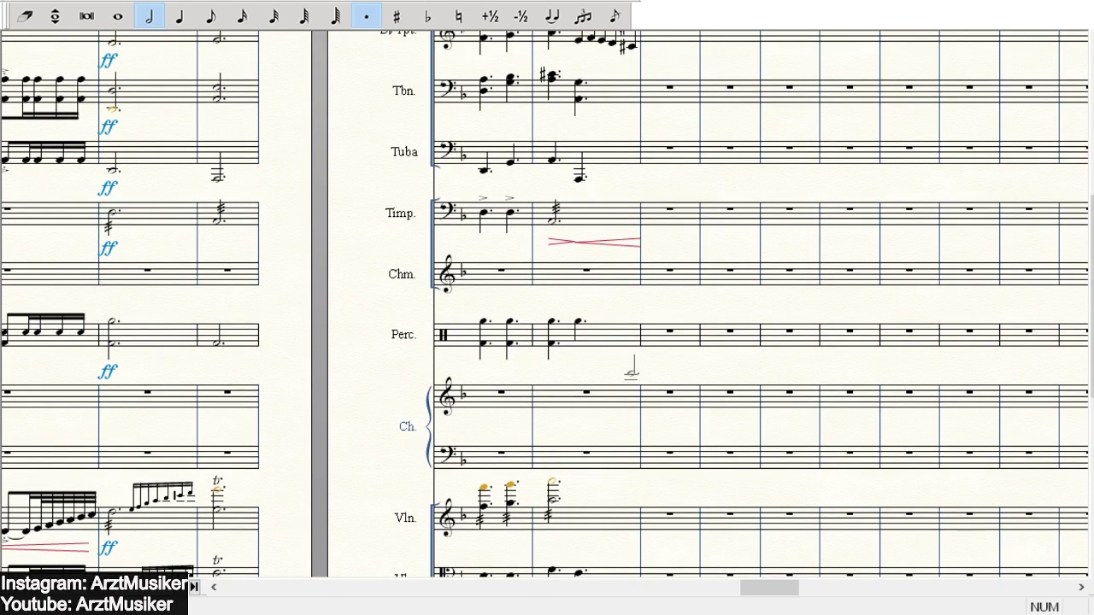
scroll(649, 342, down, 2)
scroll(654, 367, up, 2)
scroll(678, 383, down, 4)
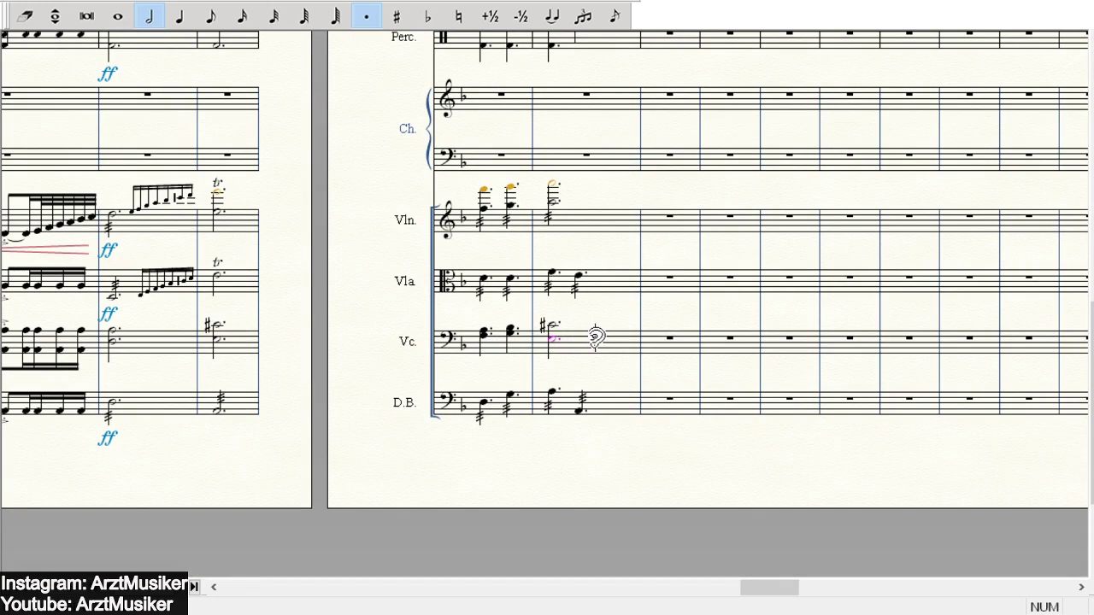
- Add tremolo markings to the cello chords in measures 45–48 and an ff dynamic under the cello's measure 45
click(362, 1)
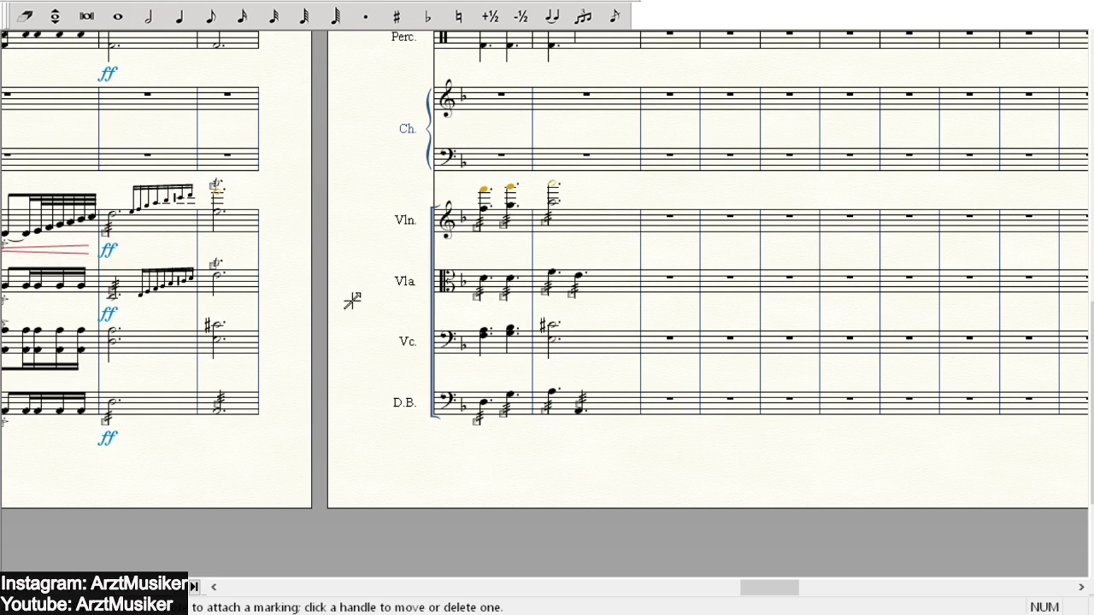
drag(101, 316, 623, 376)
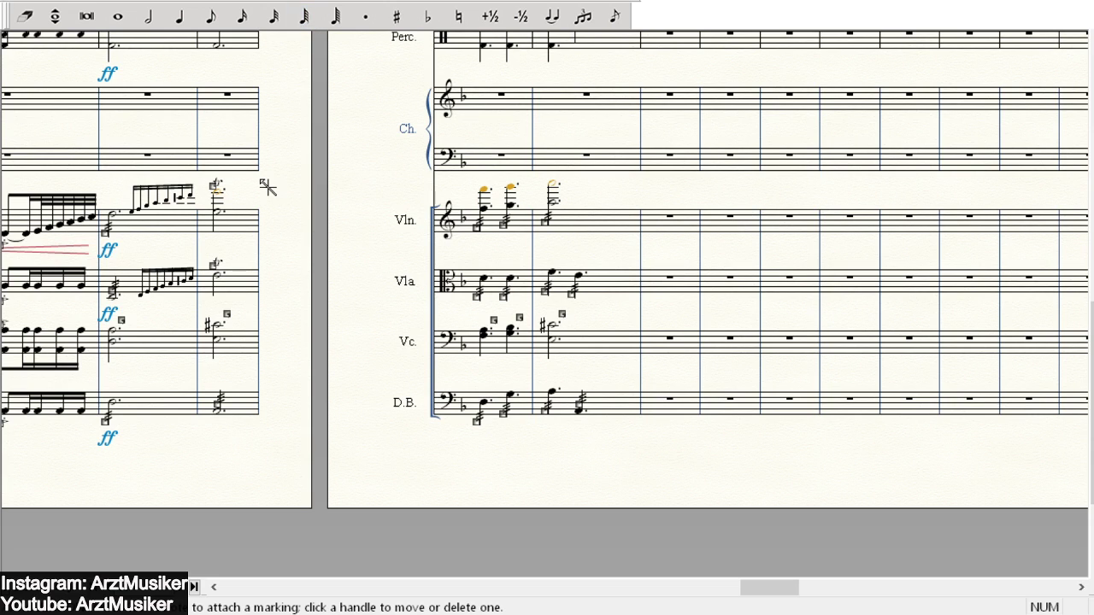
drag(82, 311, 418, 359)
drag(82, 295, 598, 364)
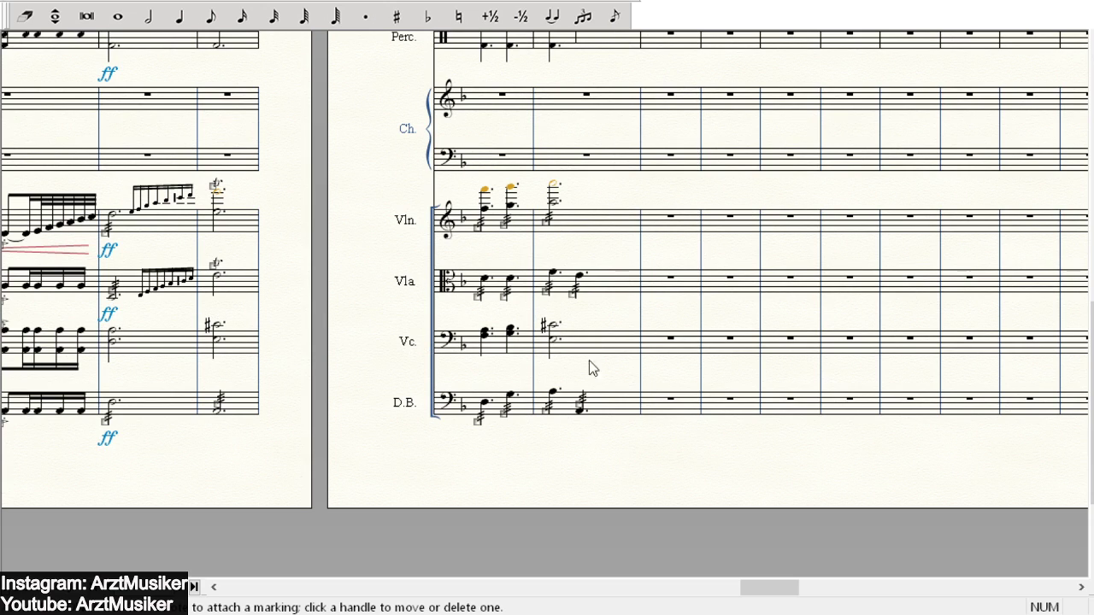
click(624, 380)
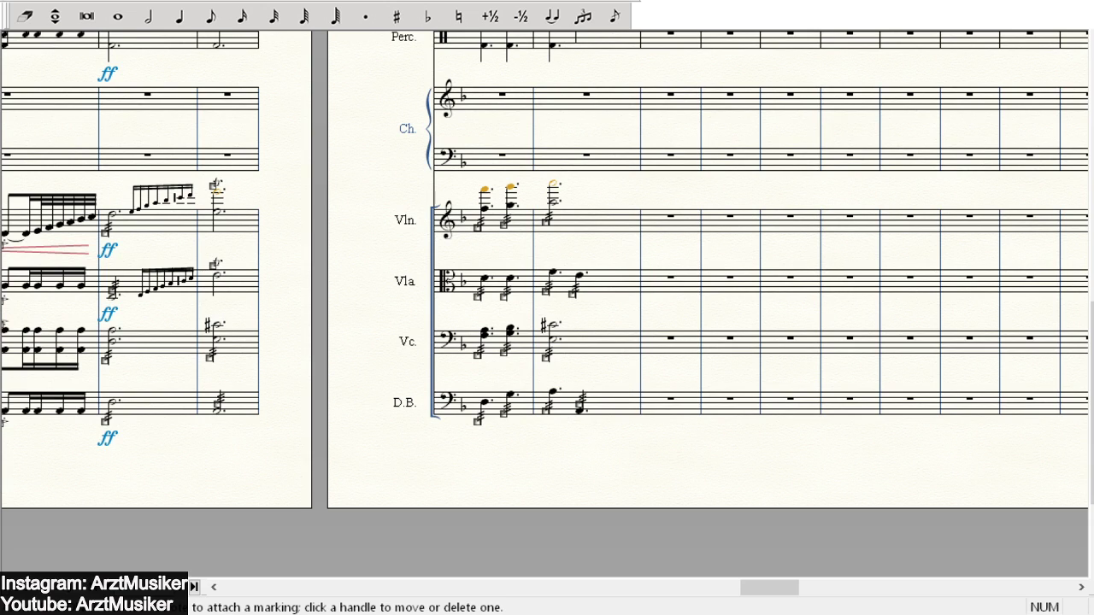
double_click(108, 363)
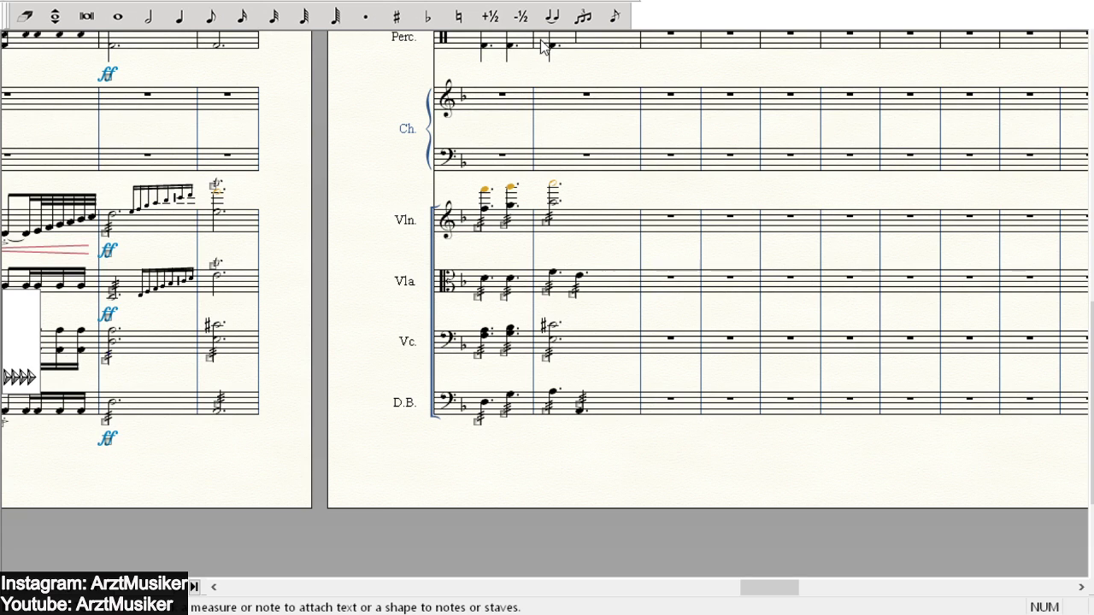
- Play back the passage through measure 48
scroll(778, 376, up, 3)
scroll(713, 364, up, 10)
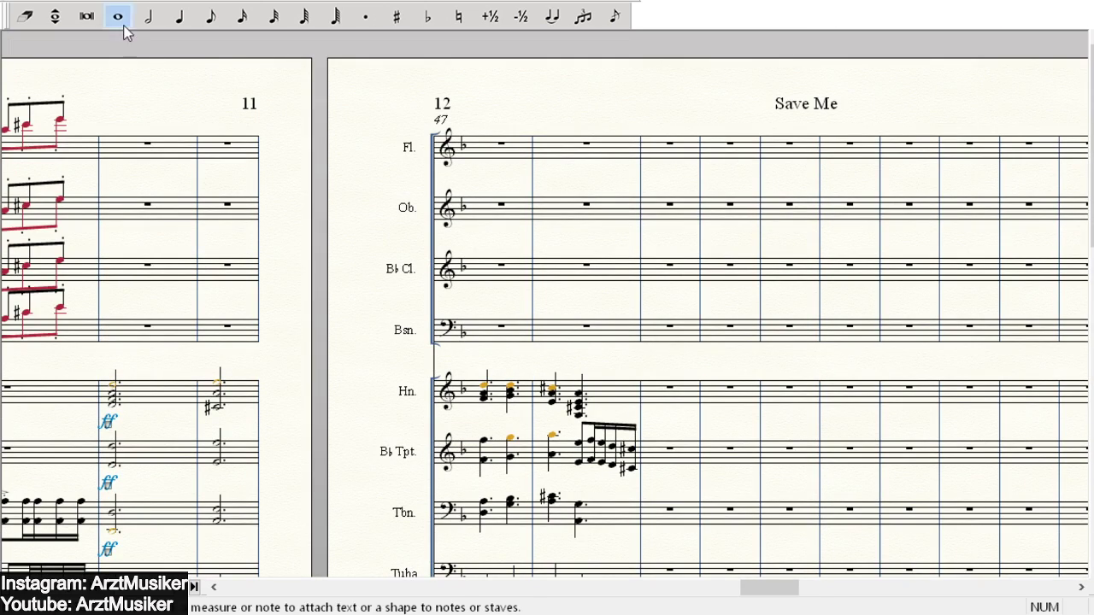
key(space)
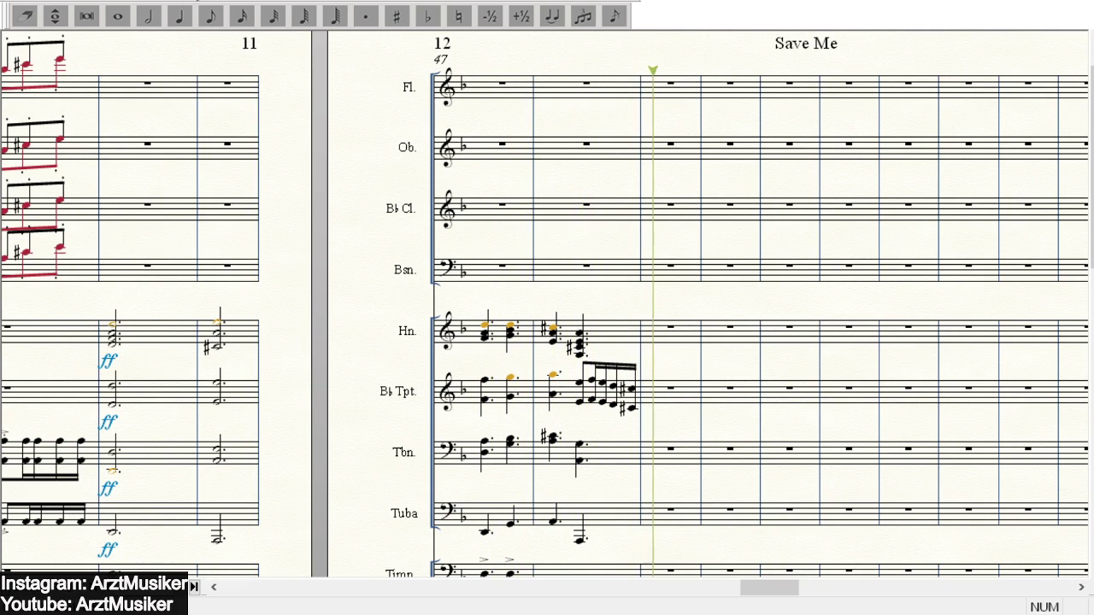
key(space)
- Examine the woodwind, brass, percussion, choir and string staves in measures 45–48 to decide which part to fill in
scroll(828, 129, down, 3)
scroll(769, 163, down, 8)
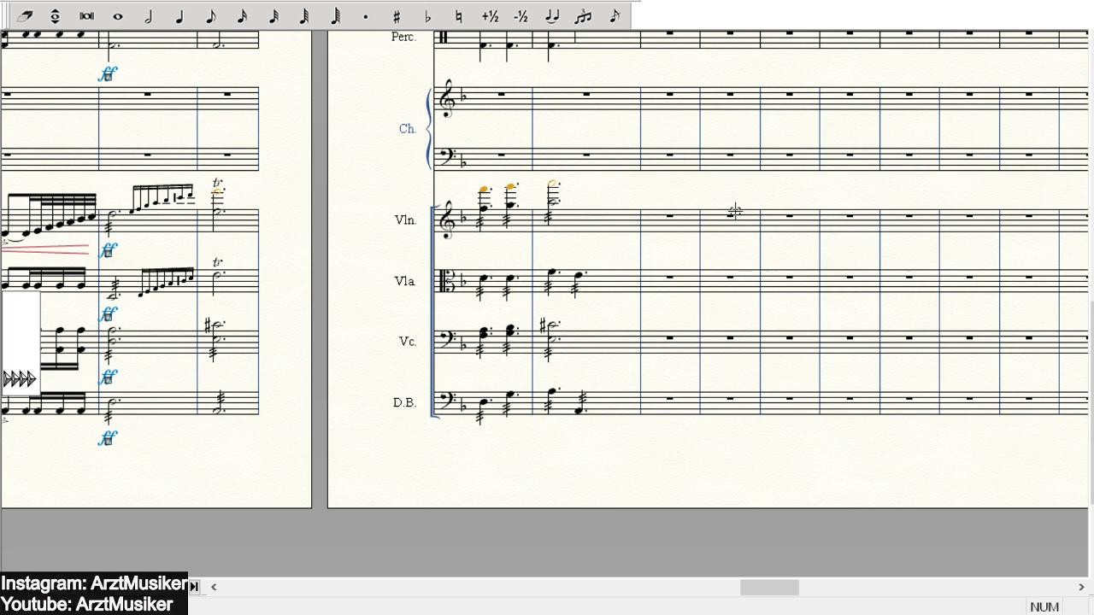
scroll(672, 232, up, 5)
scroll(683, 242, down, 6)
scroll(696, 261, up, 10)
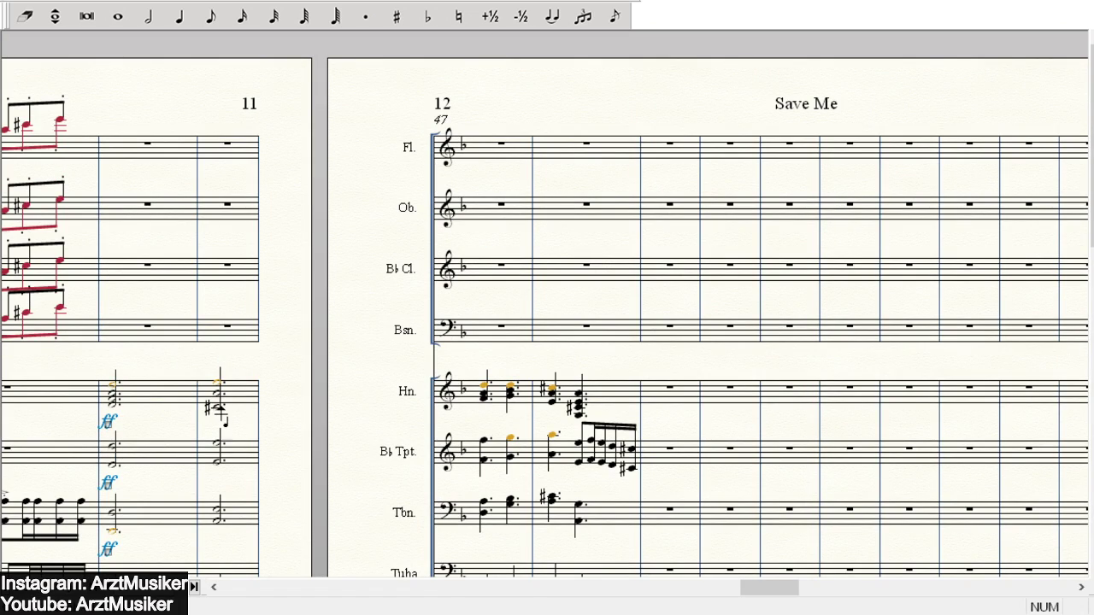
scroll(580, 399, down, 1)
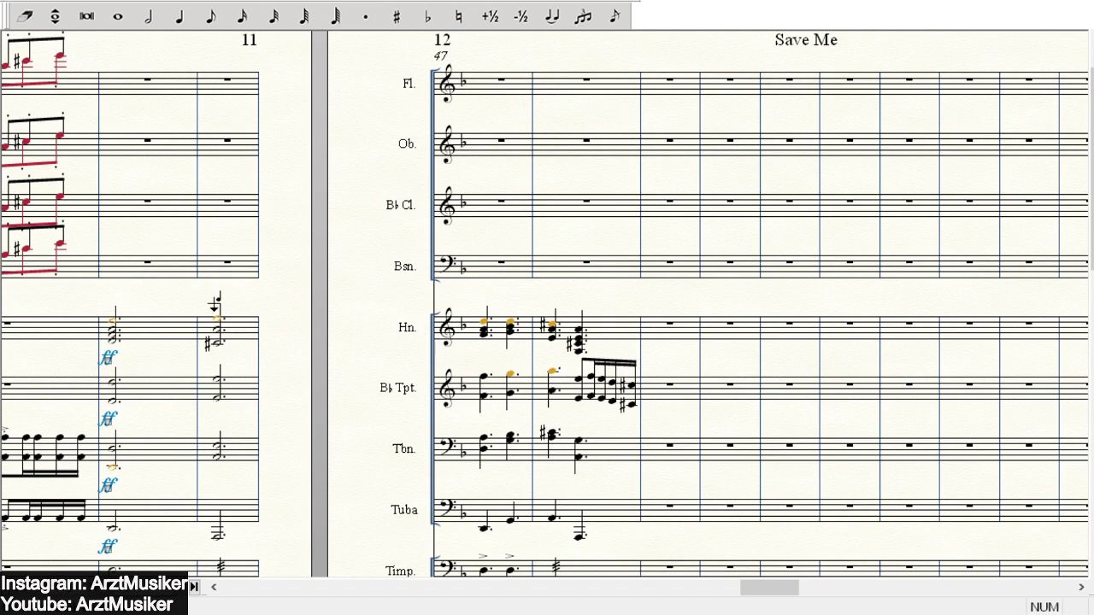
scroll(609, 290, down, 1)
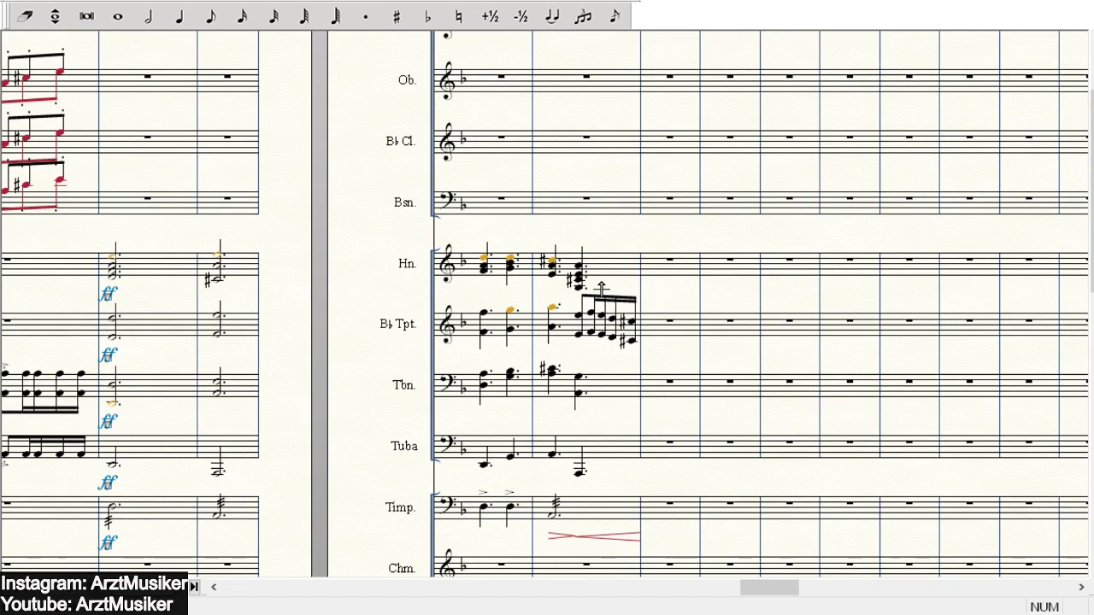
scroll(766, 351, up, 1)
scroll(765, 351, down, 2)
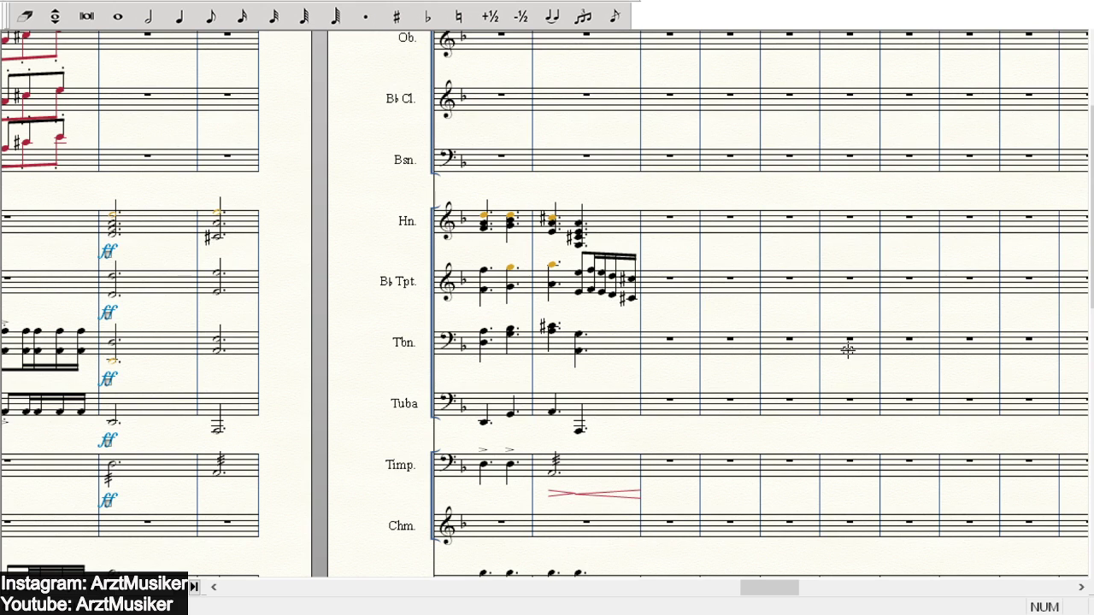
scroll(855, 333, up, 3)
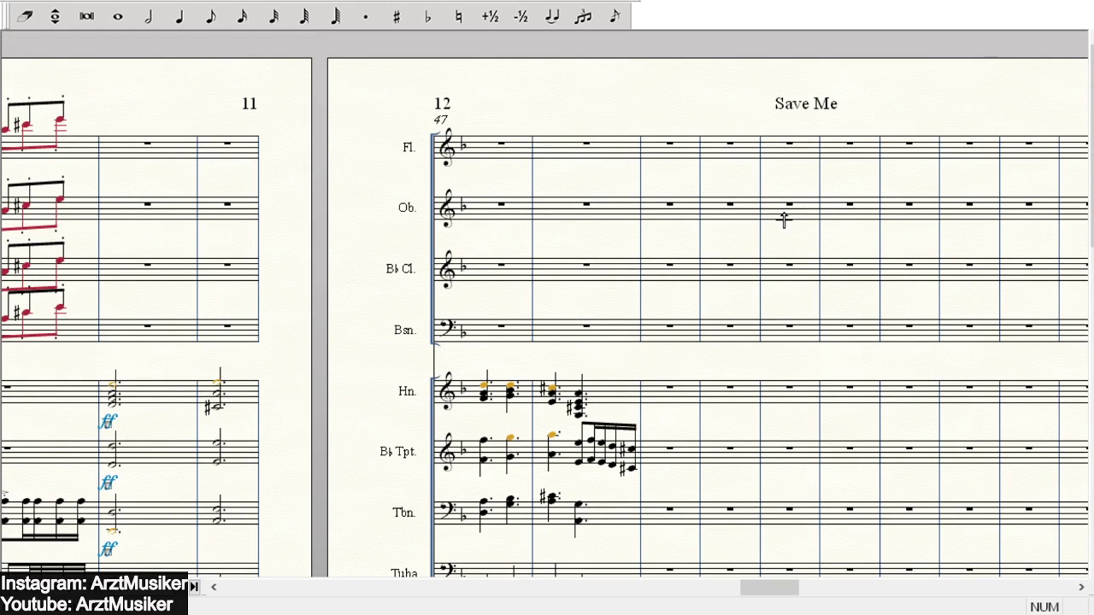
scroll(784, 220, down, 4)
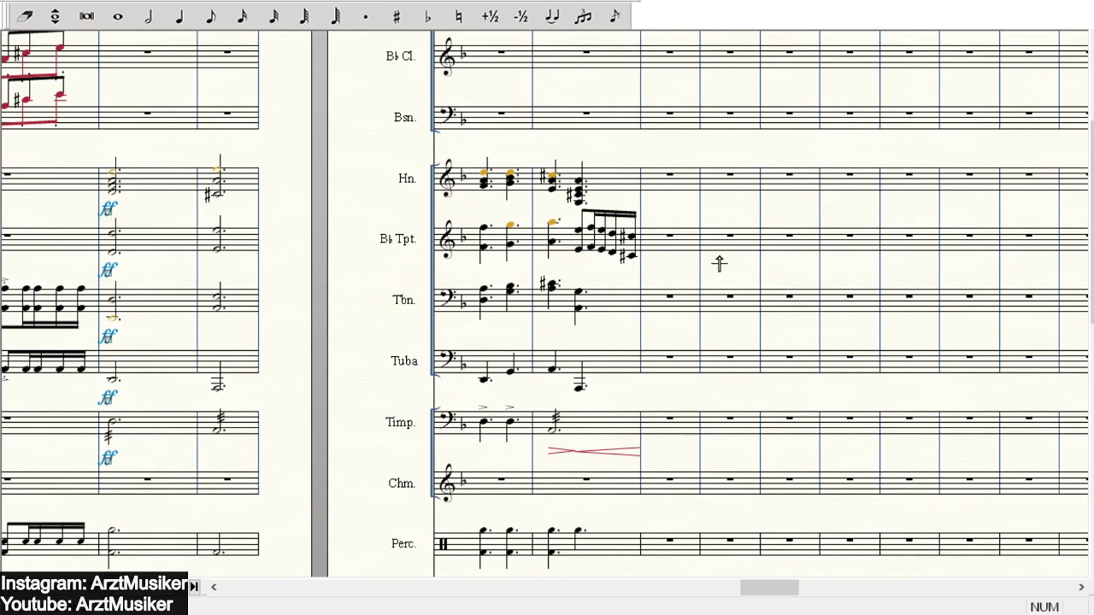
scroll(692, 243, down, 5)
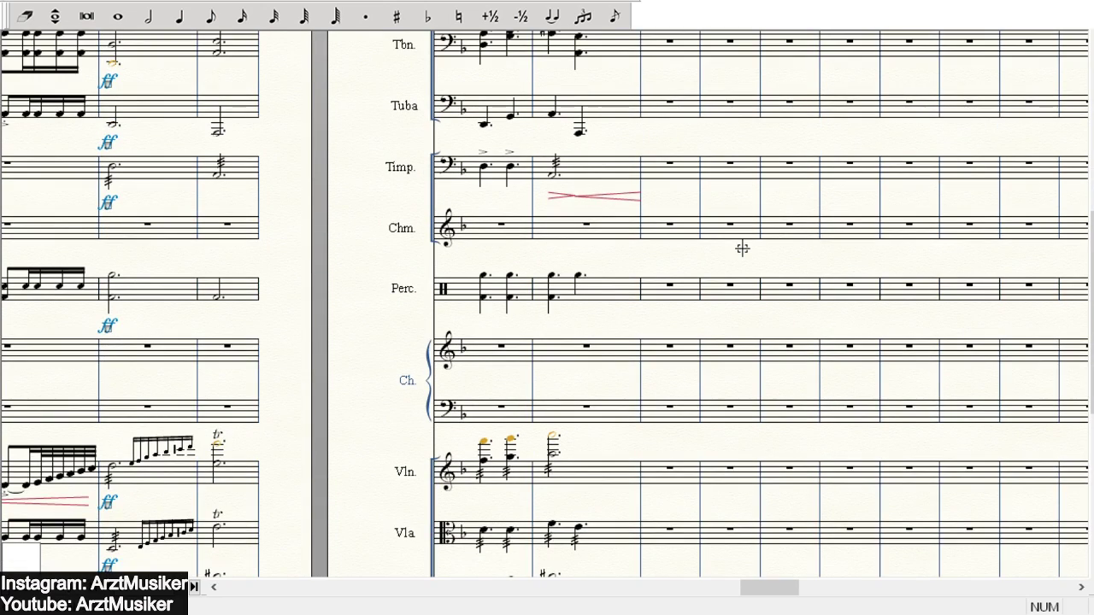
scroll(744, 247, down, 2)
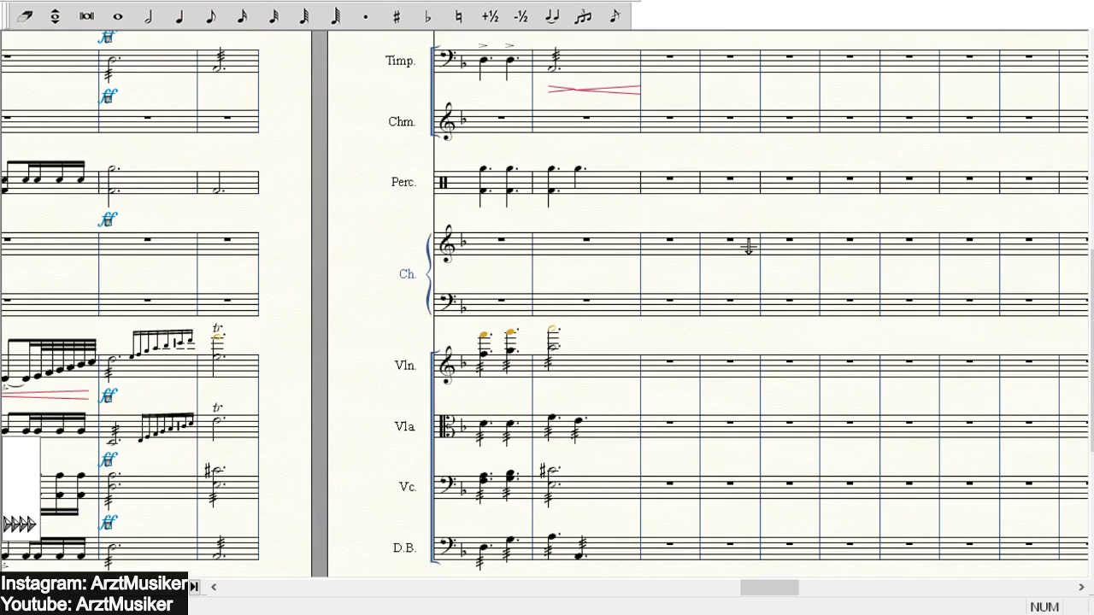
- Enter dotted half chords in both choir staves in measure 45 and adjust the upper staff's voicing
click(149, 15)
click(366, 15)
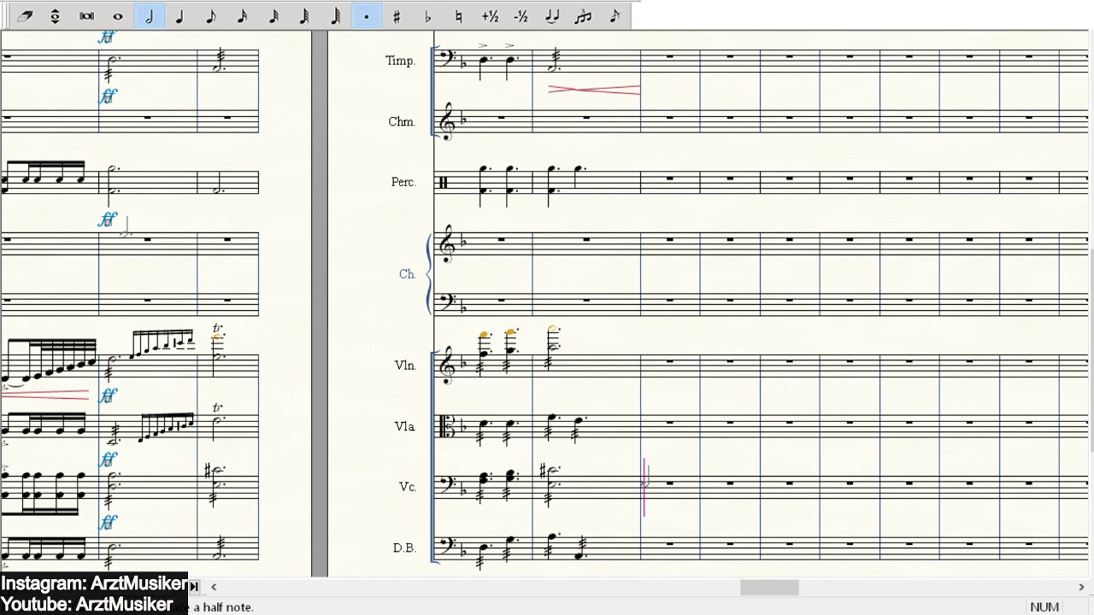
click(112, 243)
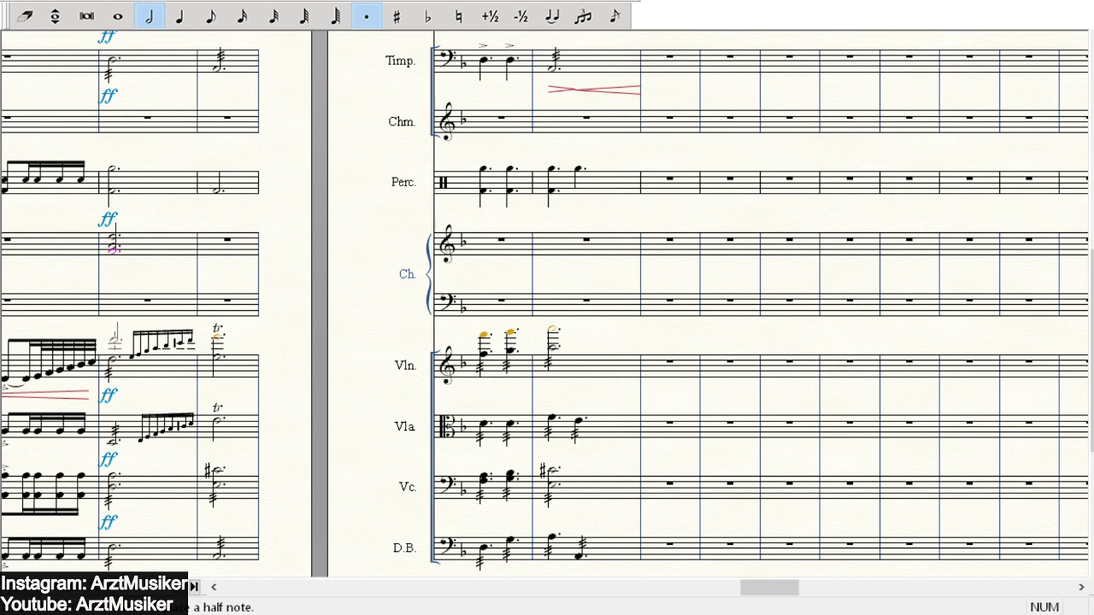
click(112, 297)
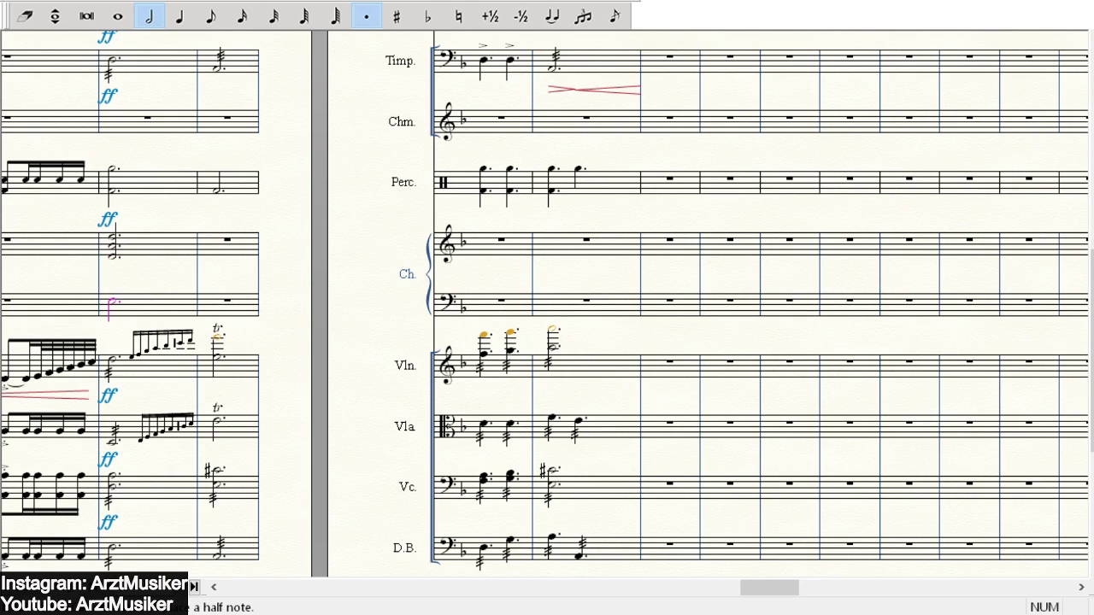
click(112, 313)
click(112, 311)
click(112, 242)
click(115, 228)
key(Down)
- Build a three-note dotted half chord with a sharpened lowest note in the upper choir staff's measure 46, using the brass as reference
click(219, 256)
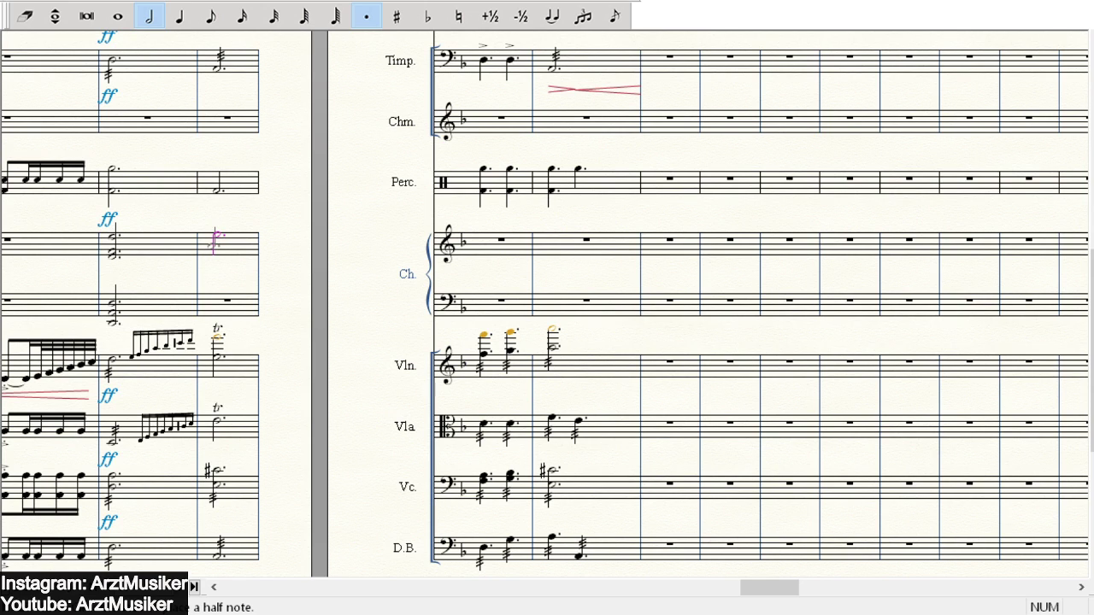
click(219, 249)
scroll(366, 222, up, 3)
scroll(300, 329, down, 1)
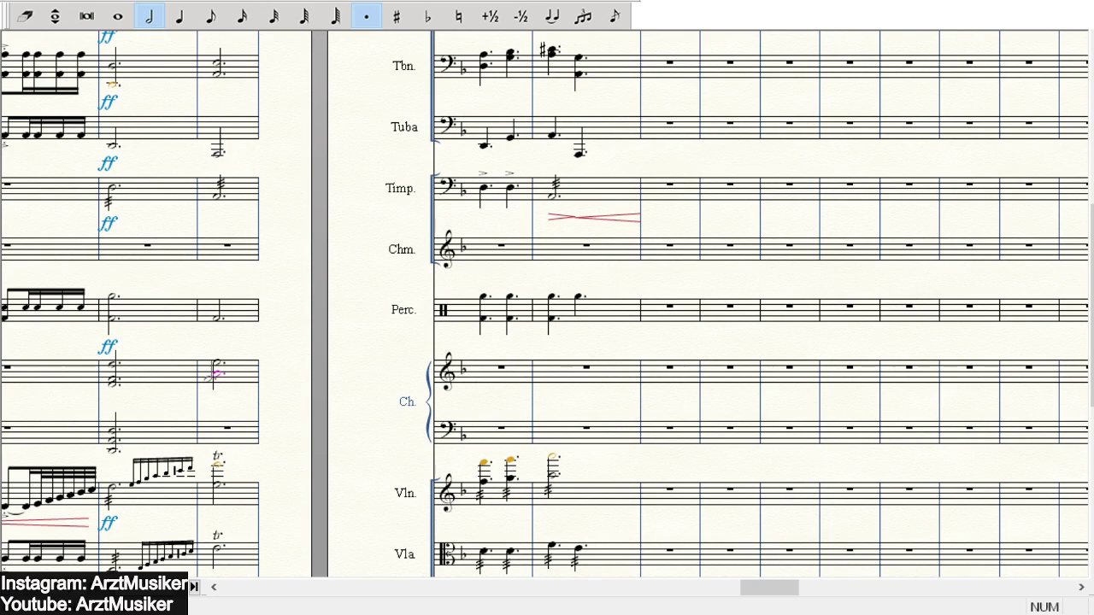
click(219, 384)
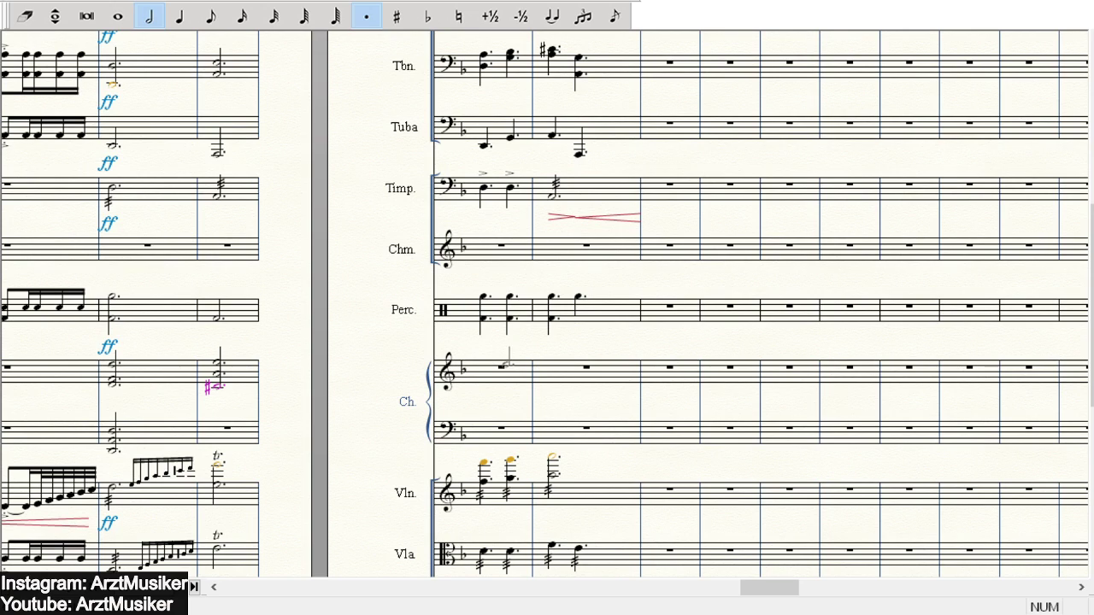
- Enter dotted quarter notes F and G in the upper choir staff's measure 47 and a dotted half A in measure 48
click(493, 359)
click(180, 17)
click(483, 359)
click(511, 357)
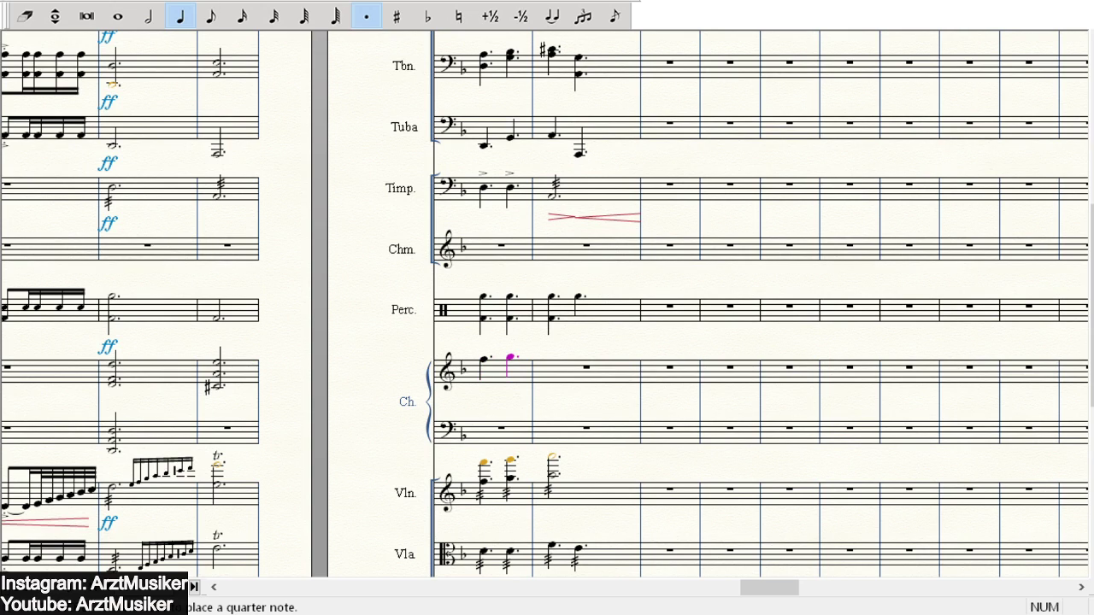
click(153, 16)
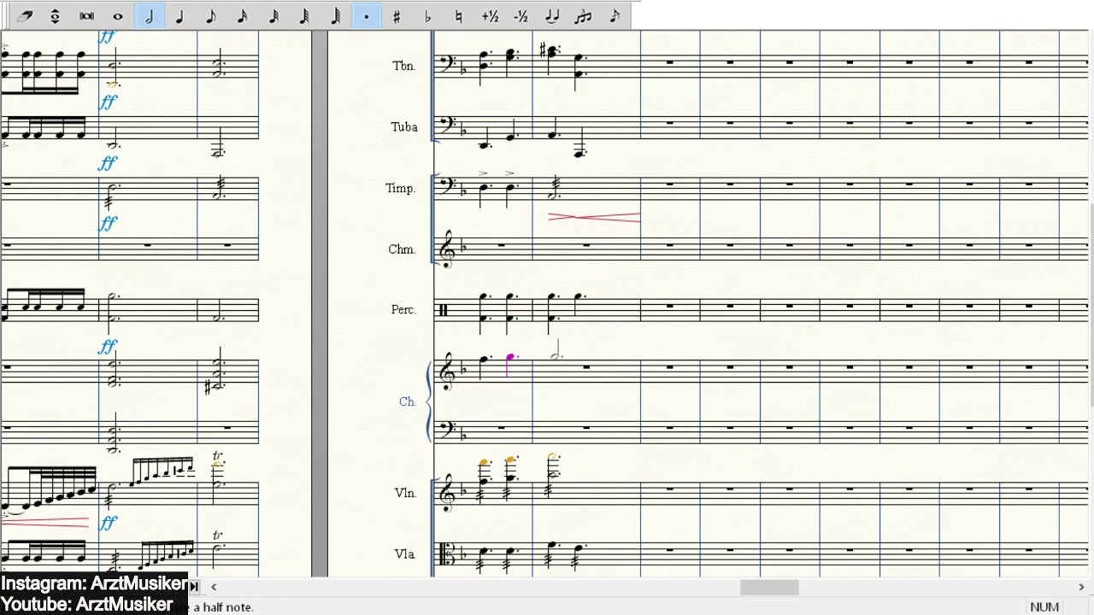
click(553, 354)
- Add lower notes to both dotted quarters in the upper choir staff's measure 47 to form three-note chords
click(180, 15)
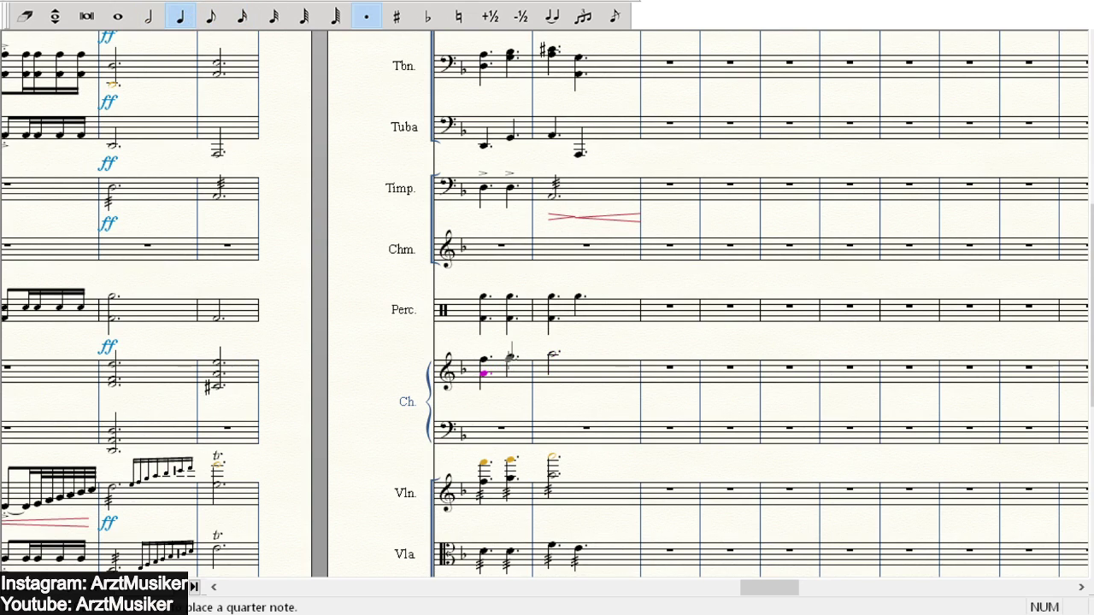
click(510, 367)
click(485, 384)
click(510, 385)
- Stack lower notes, including a C-sharp, under the dotted half A in the upper choir staff's measure 48
key(6)
click(552, 368)
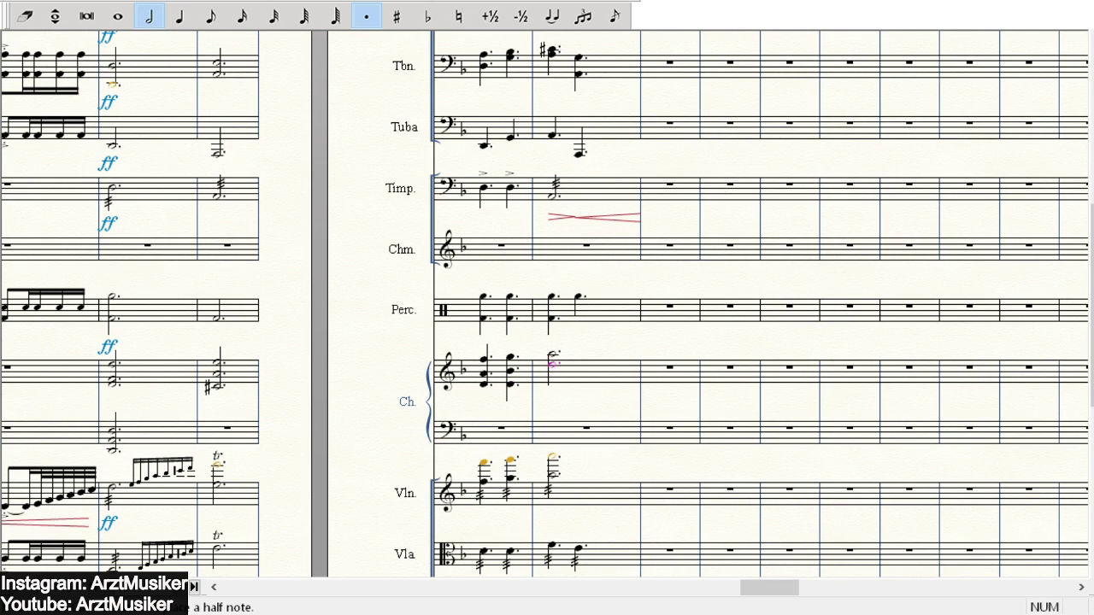
key(Down)
key(Down)
key(Down)
key(Down)
key(Up)
key(Up)
key(Up)
- Fill the lower choir staff with a dotted half chord in measure 46, two dotted quarter Ds in measure 47 and a dotted half A in measure 48
click(222, 431)
click(181, 16)
click(484, 431)
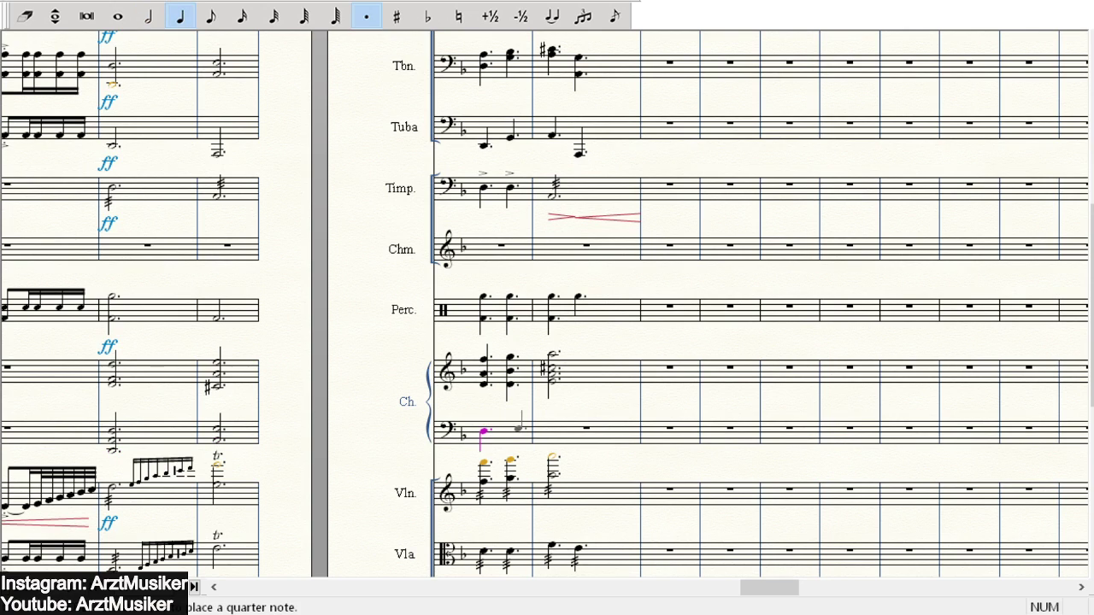
click(510, 431)
click(148, 16)
click(555, 437)
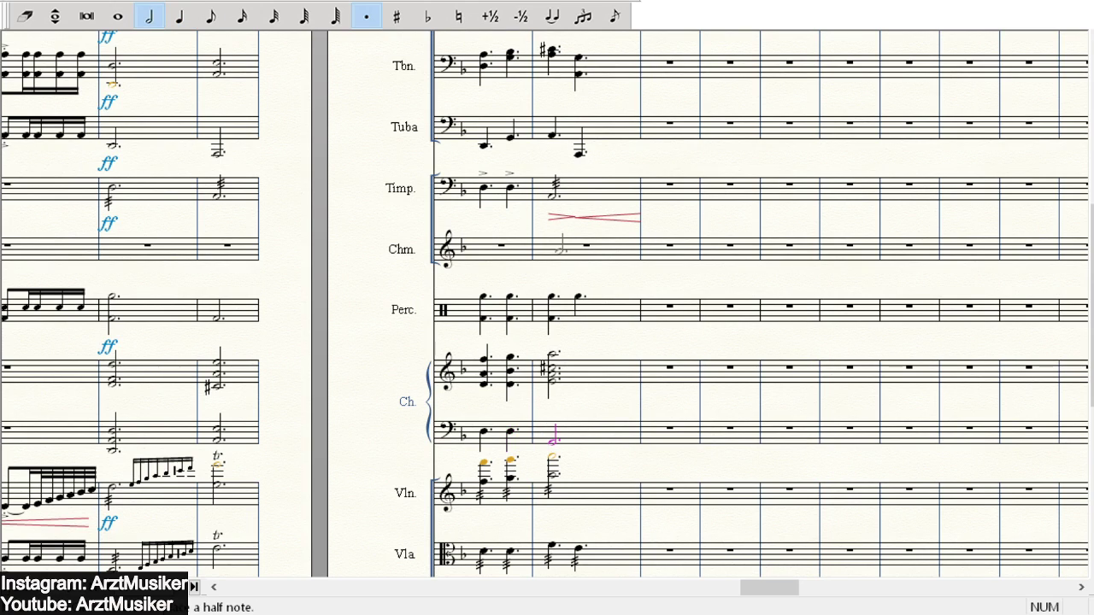
- Add dotted quarters F and G above the lower choir staff's measure 47 notes and stack measure 48 into a dotted half chord
click(179, 16)
click(484, 427)
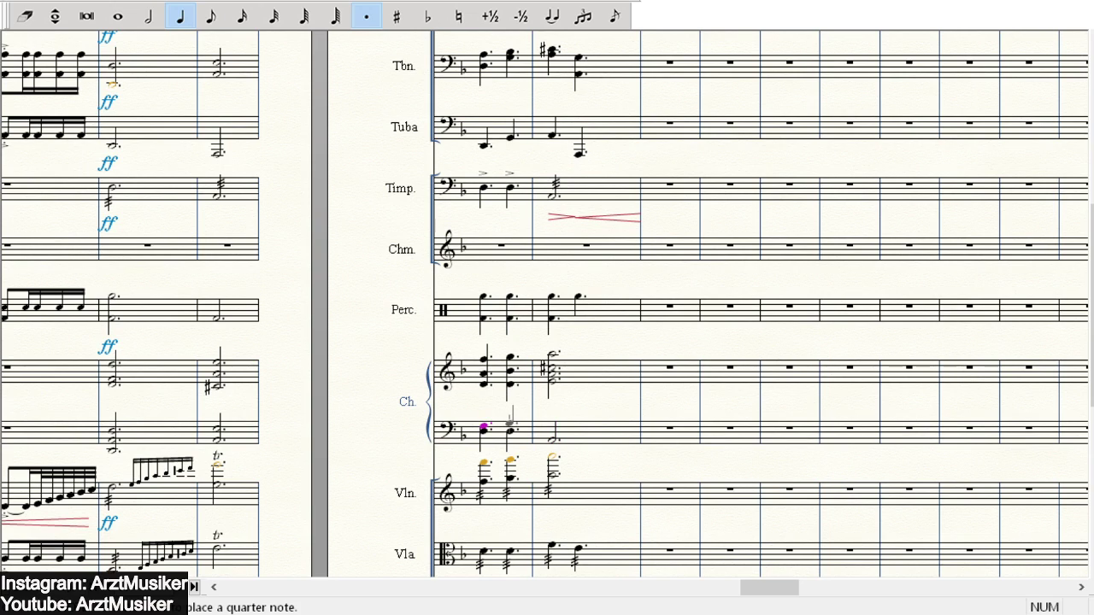
click(510, 425)
click(148, 15)
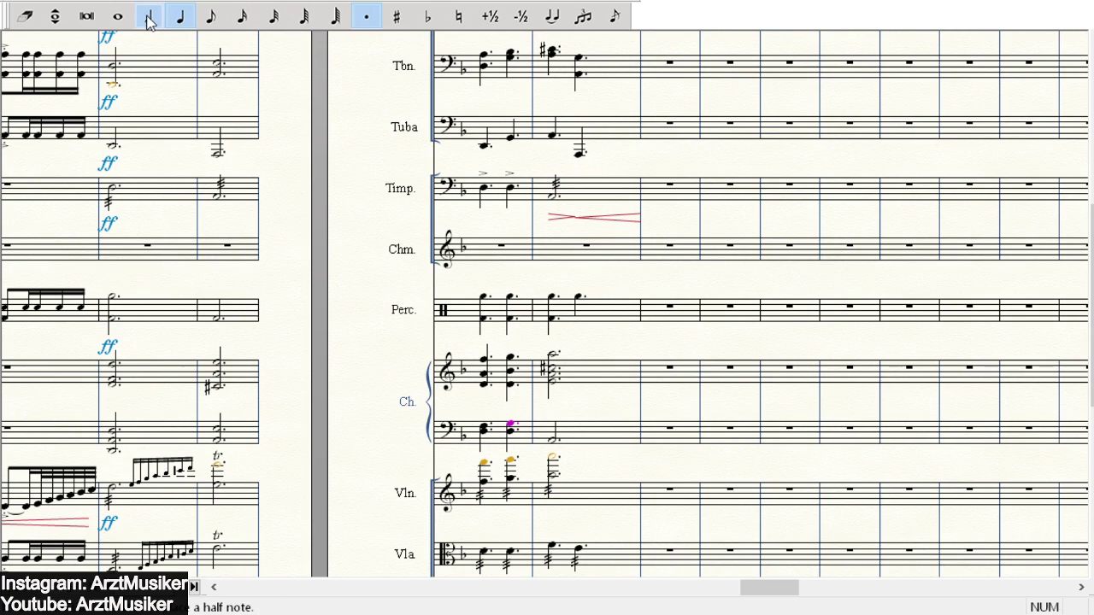
click(551, 425)
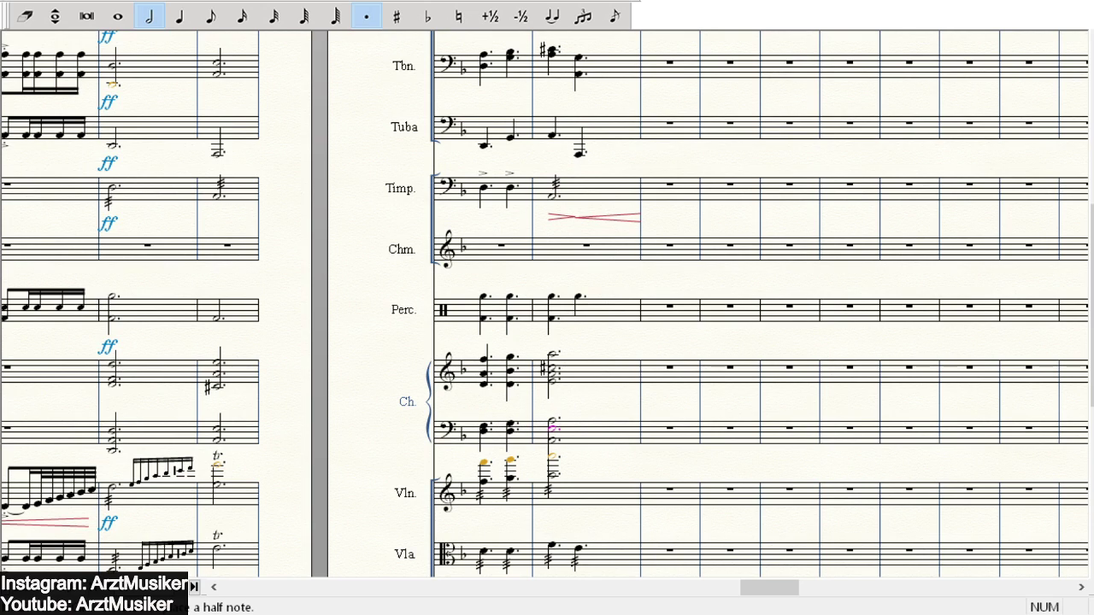
- Attach an ff dynamic to the upper choir staff in measure 45
key(Escape)
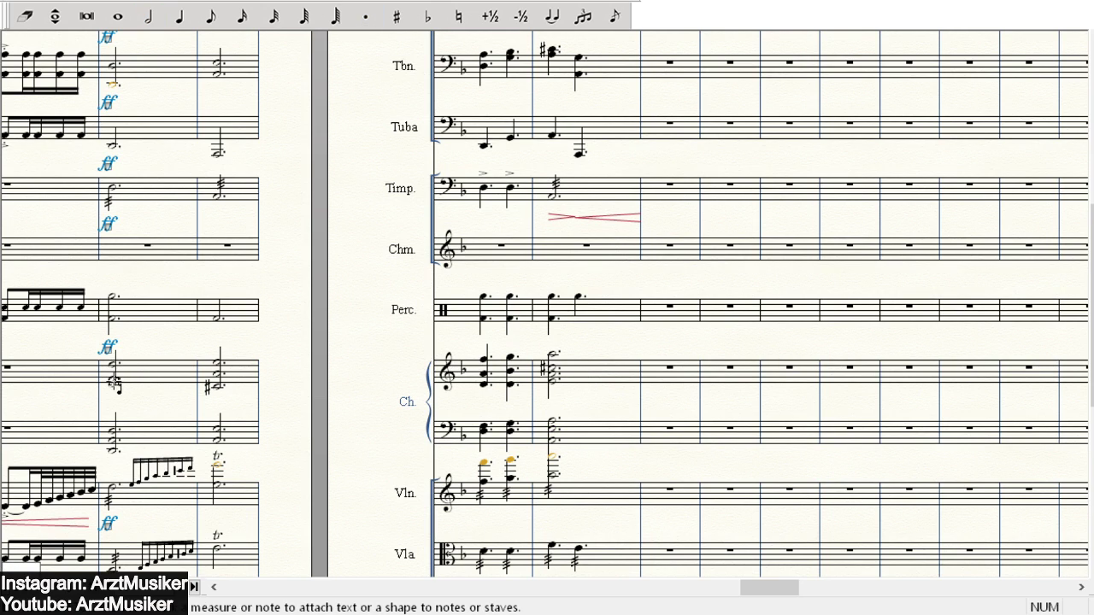
double_click(115, 383)
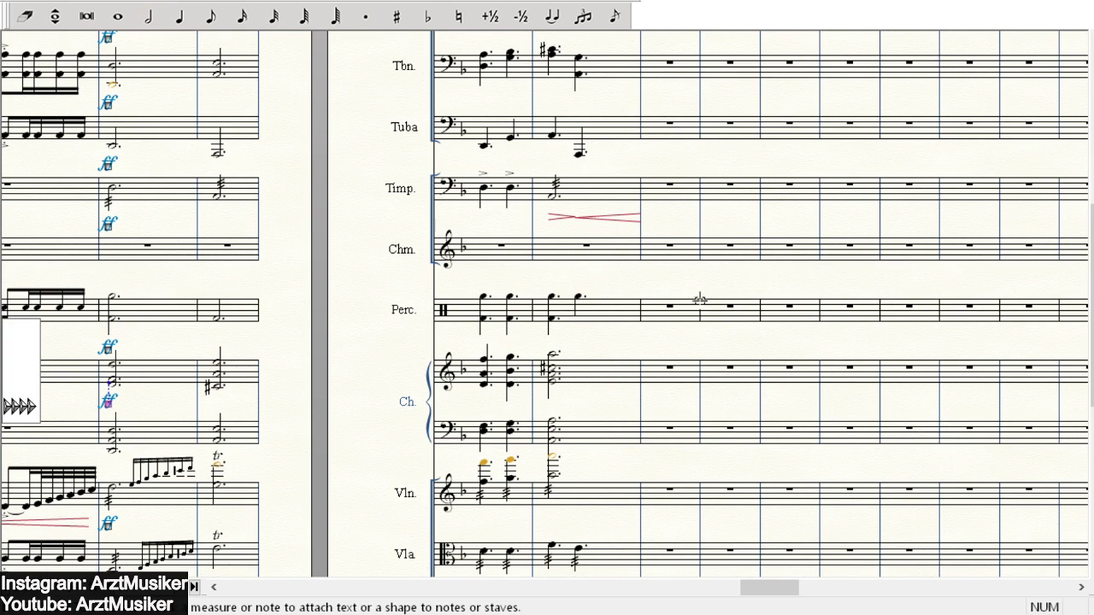
- Examine the woodwind, brass, percussion and choir staves around measures 45–48 for parts still to fill in
scroll(411, 357, up, 2)
scroll(329, 308, down, 2)
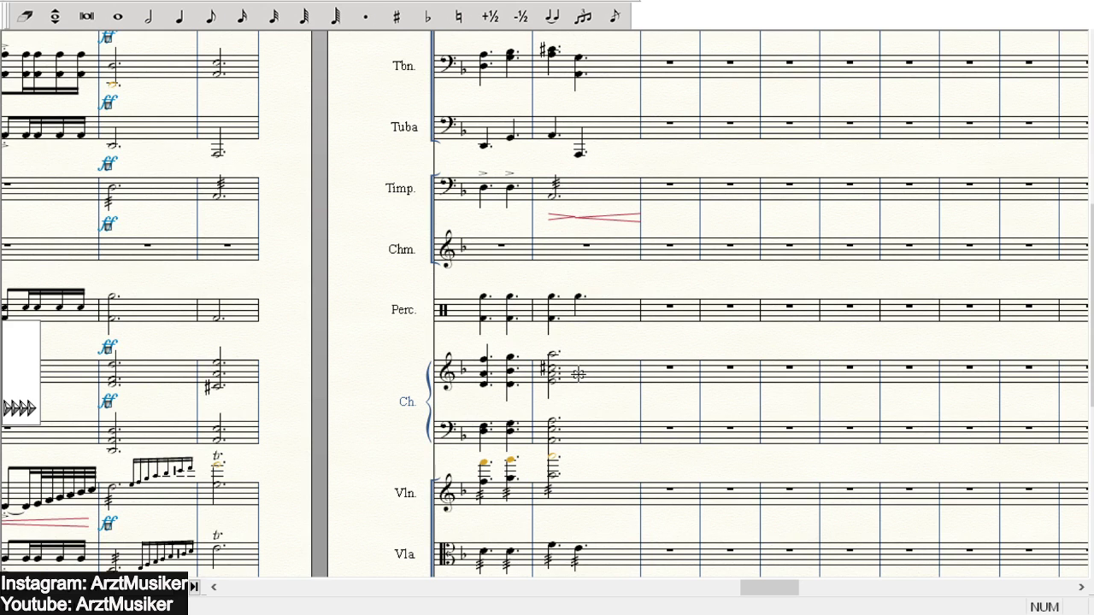
scroll(638, 390, up, 1)
scroll(637, 390, up, 3)
scroll(769, 342, down, 6)
scroll(734, 363, up, 2)
scroll(719, 365, up, 6)
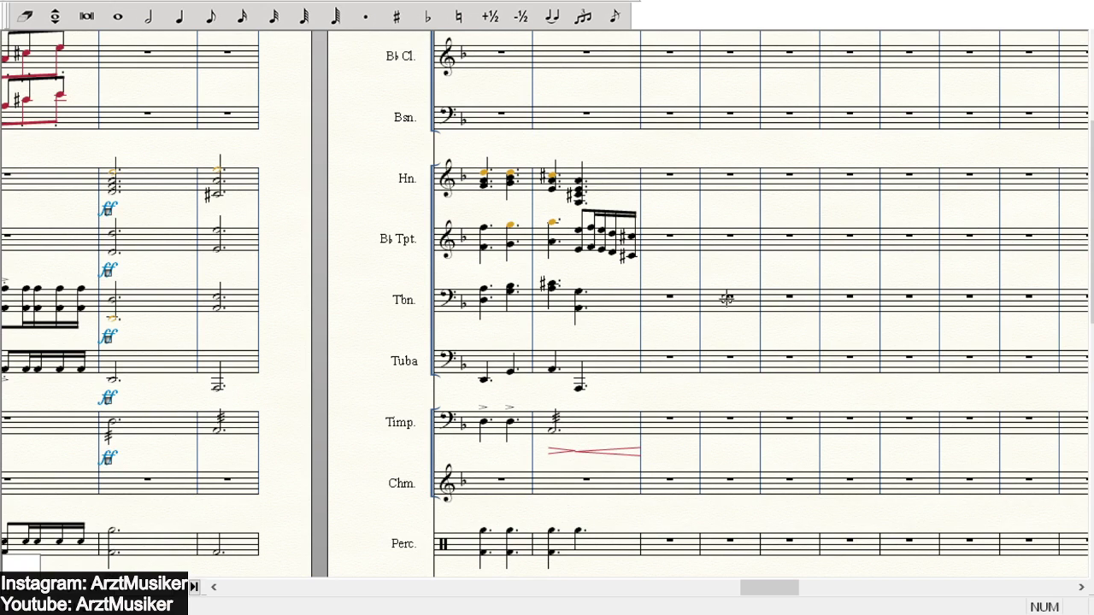
- Enter dotted quarter notes D and B-flat in the third measure of the B♭ Tpt. staff on the labelled page
click(177, 20)
key(period)
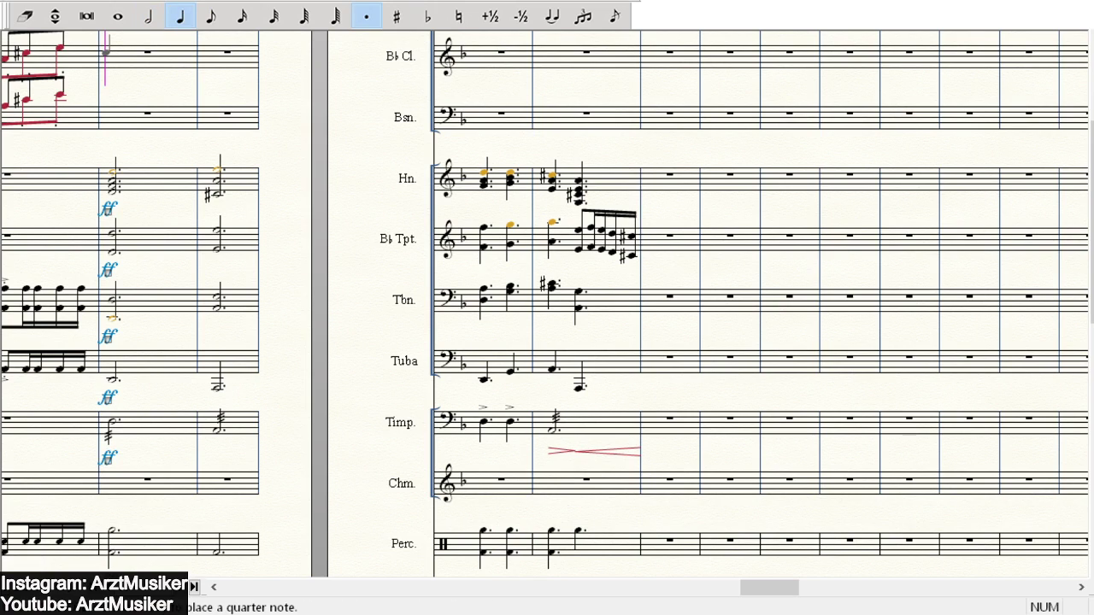
click(365, 17)
click(652, 246)
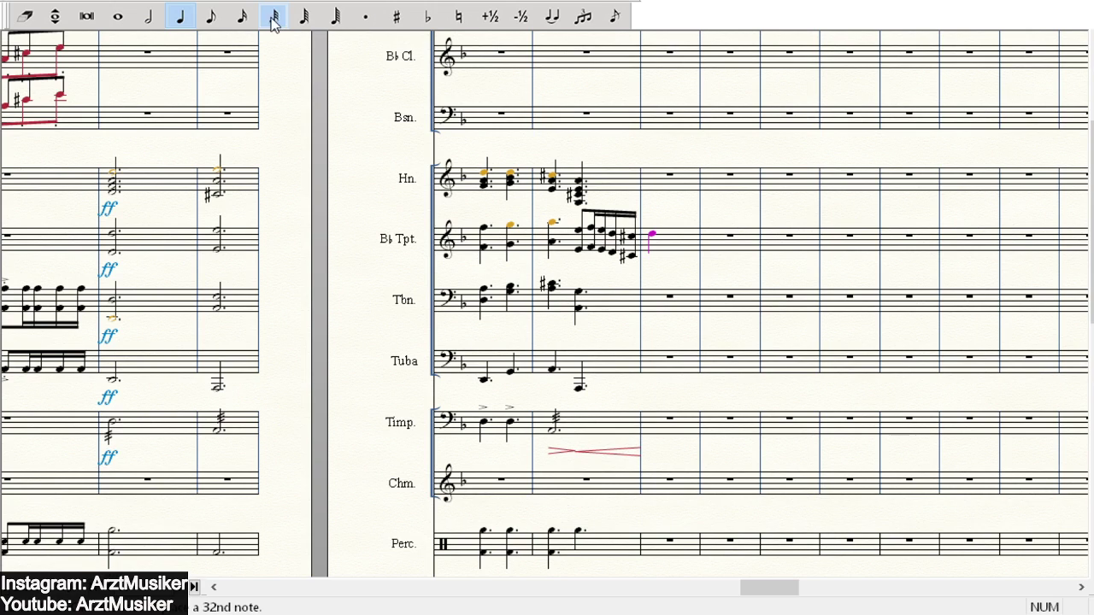
click(366, 16)
click(680, 243)
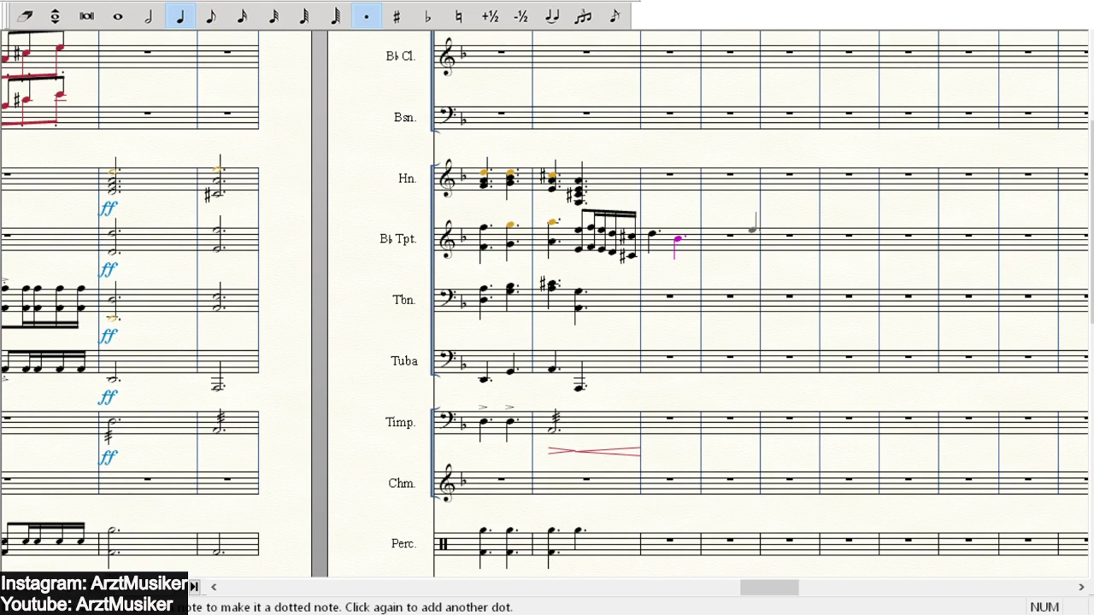
- Start the fourth B♭ Tpt. measure with a dotted eighth G, a sixteenth B-flat and an eighth D
click(714, 246)
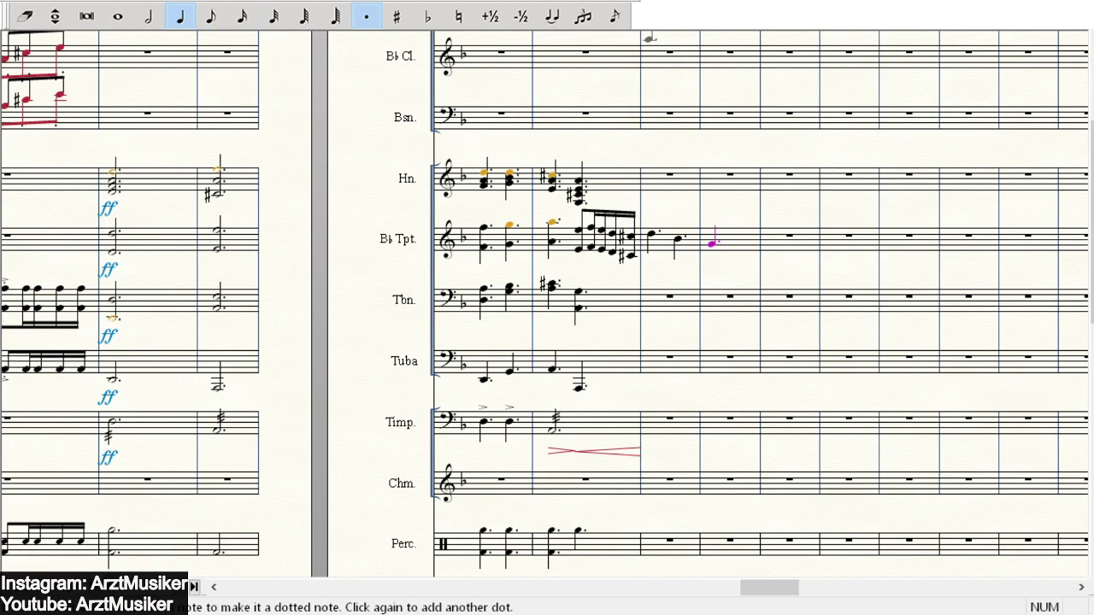
click(368, 17)
click(209, 17)
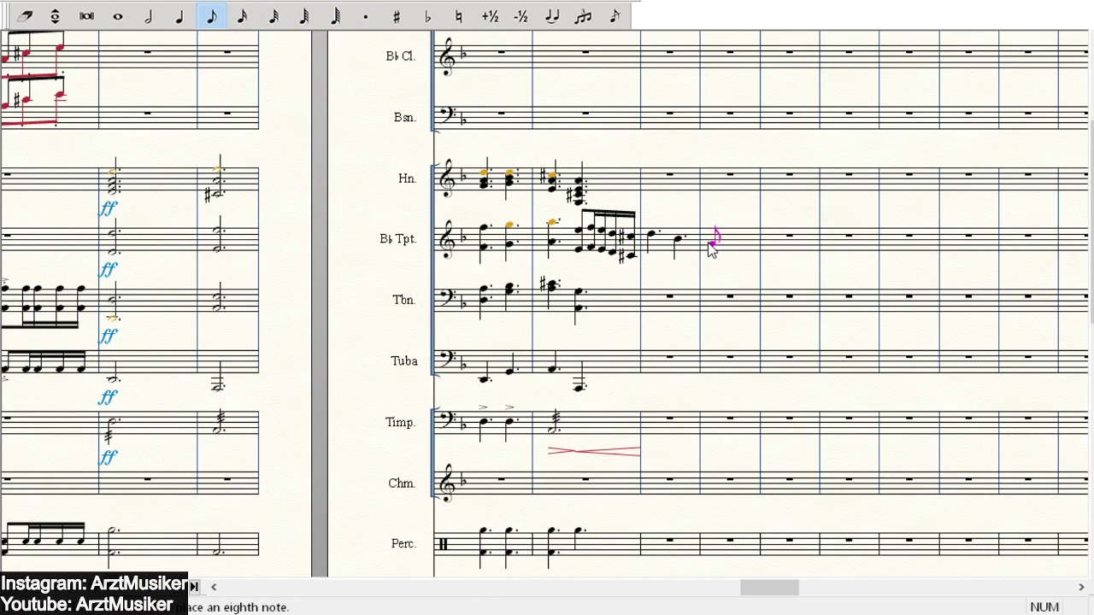
click(243, 17)
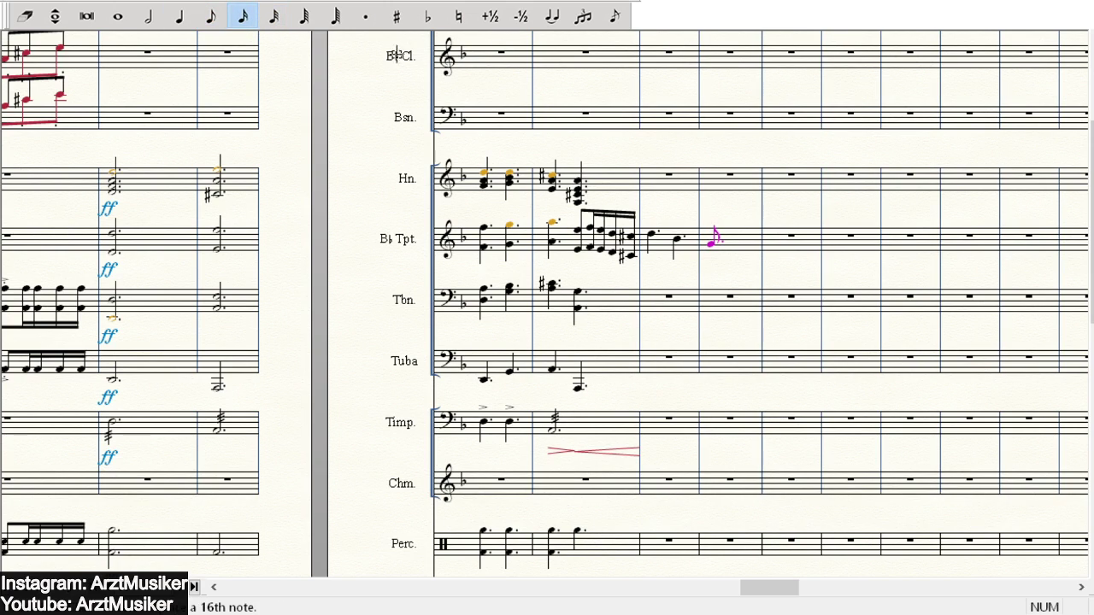
click(727, 233)
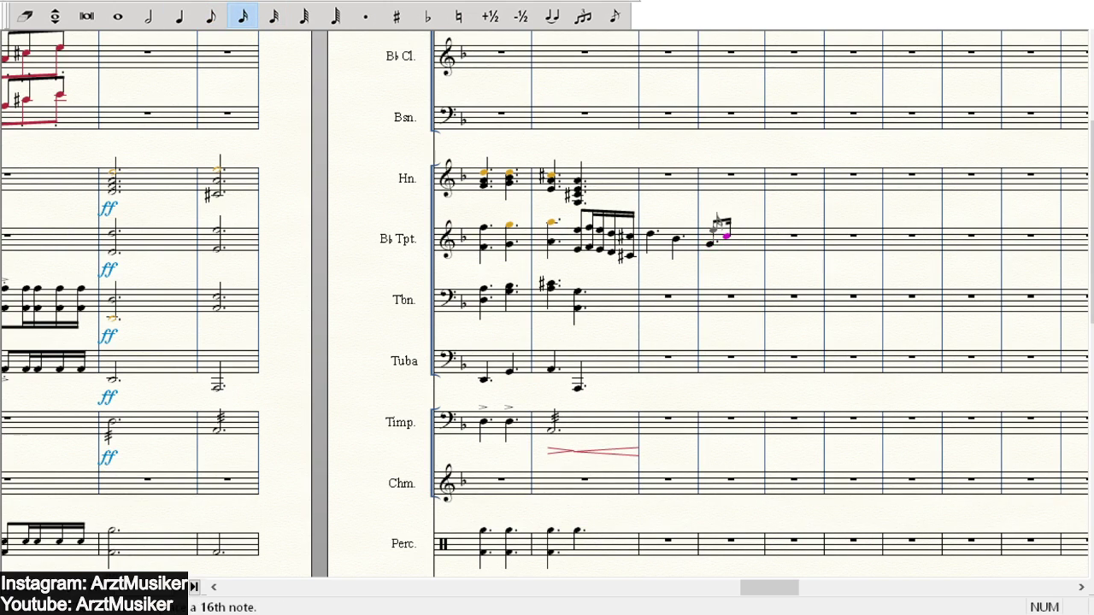
click(210, 17)
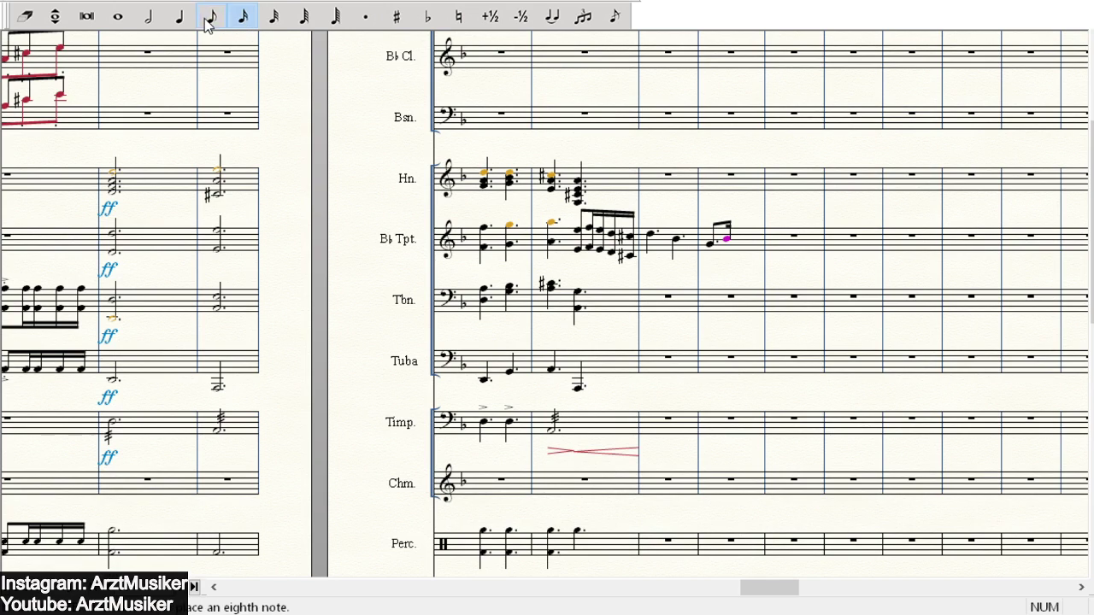
click(740, 233)
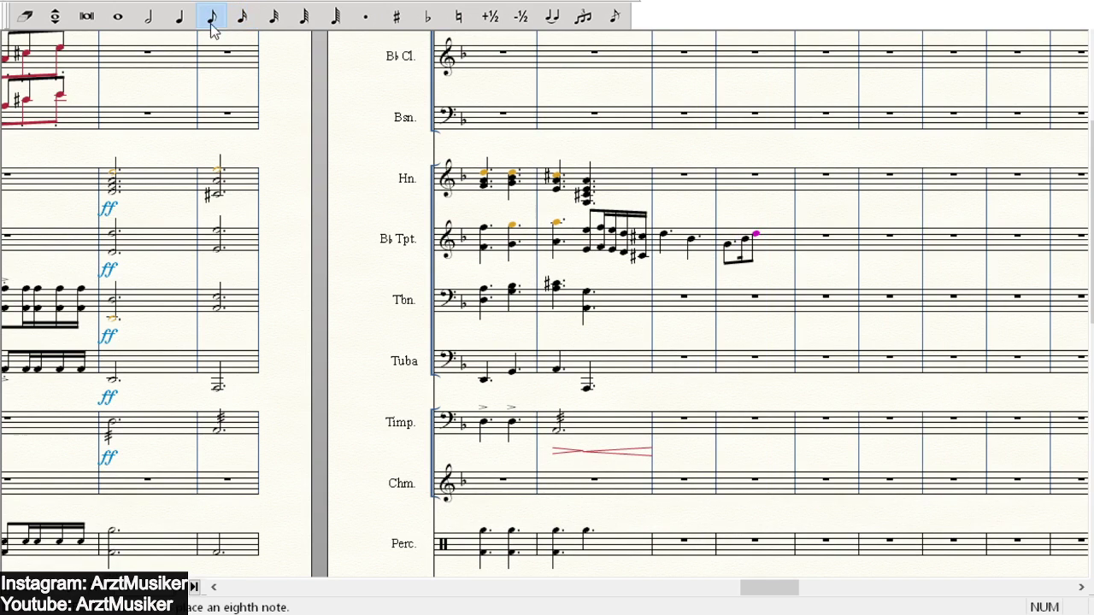
- Complete the fourth B♭ Tpt. measure with dotted eighth notes C-sharp and A
click(366, 17)
click(788, 232)
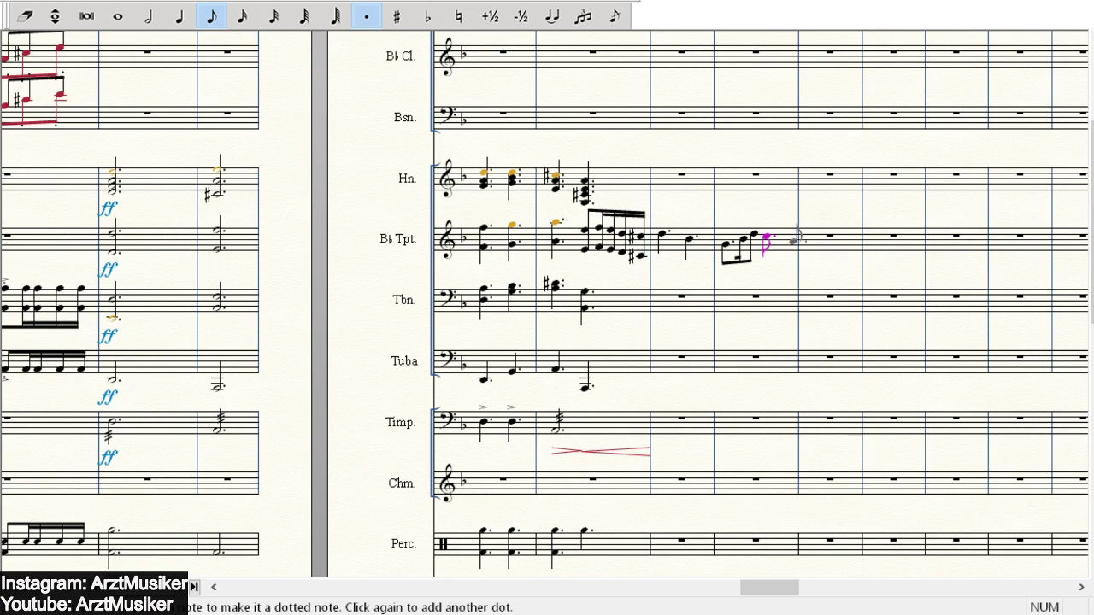
click(791, 237)
click(795, 239)
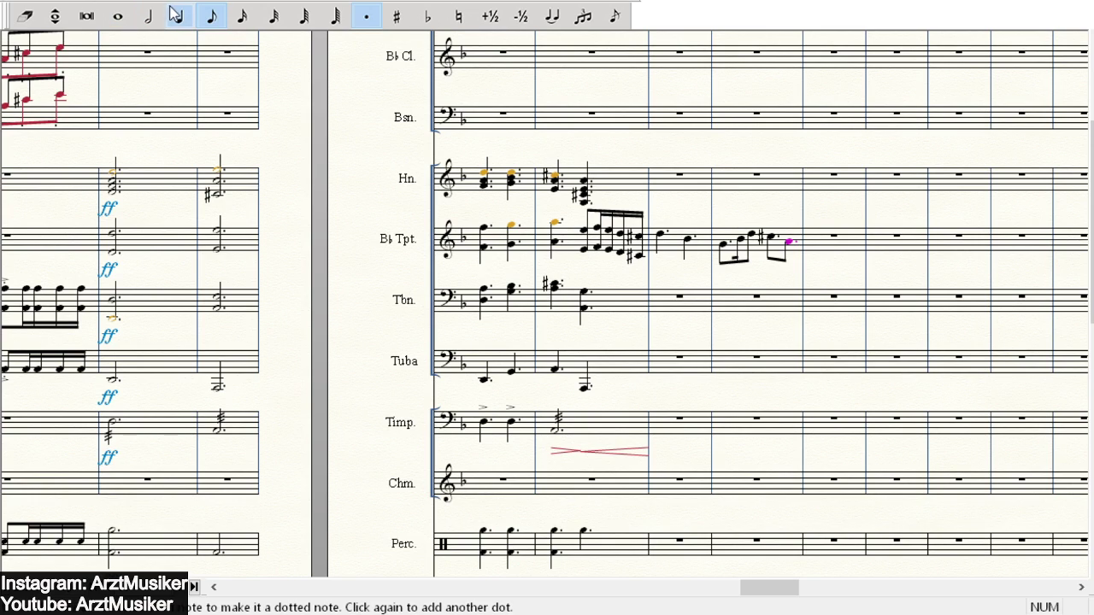
- Fill the fifth B♭ Tpt. measure with four dotted eighth notes: A, F, G and E
click(814, 237)
key(Up)
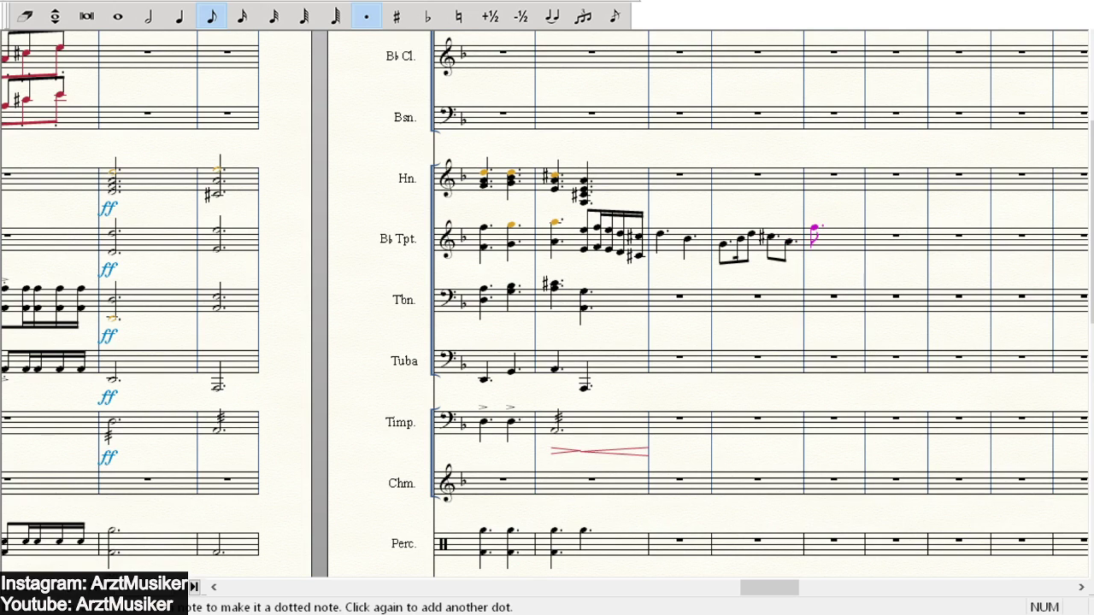
click(836, 227)
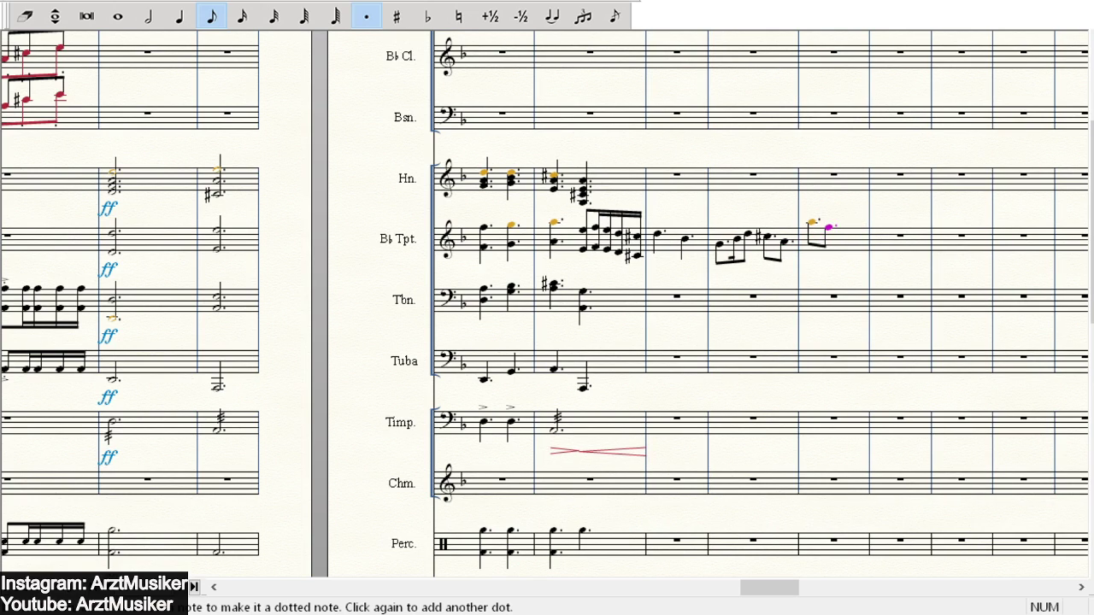
click(844, 233)
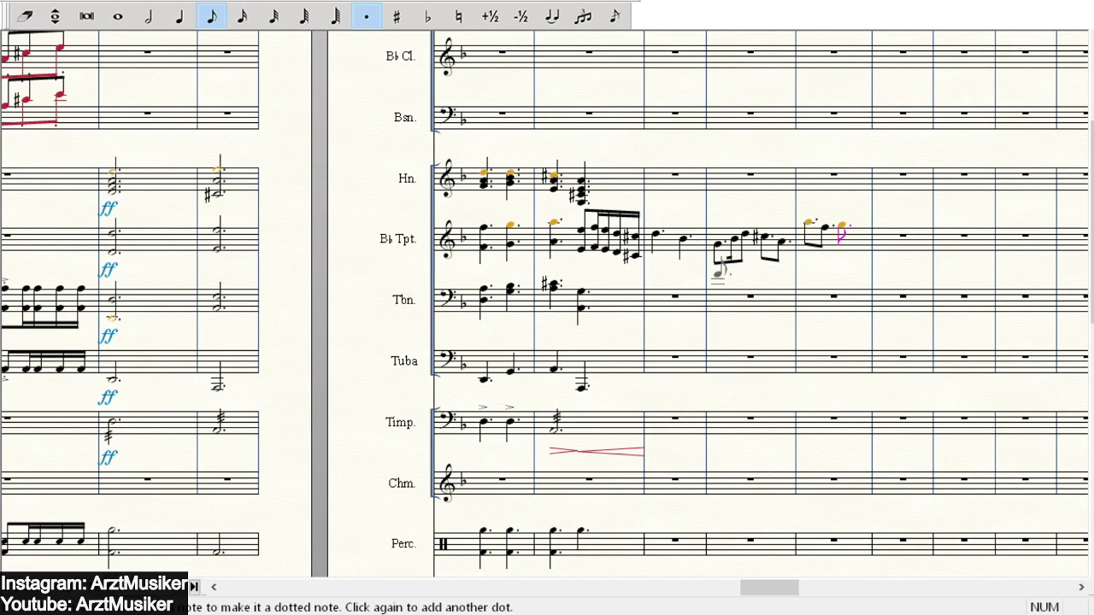
click(858, 231)
- Begin the sixth B♭ Tpt. measure with rising undotted sixteenth notes starting on F
click(242, 15)
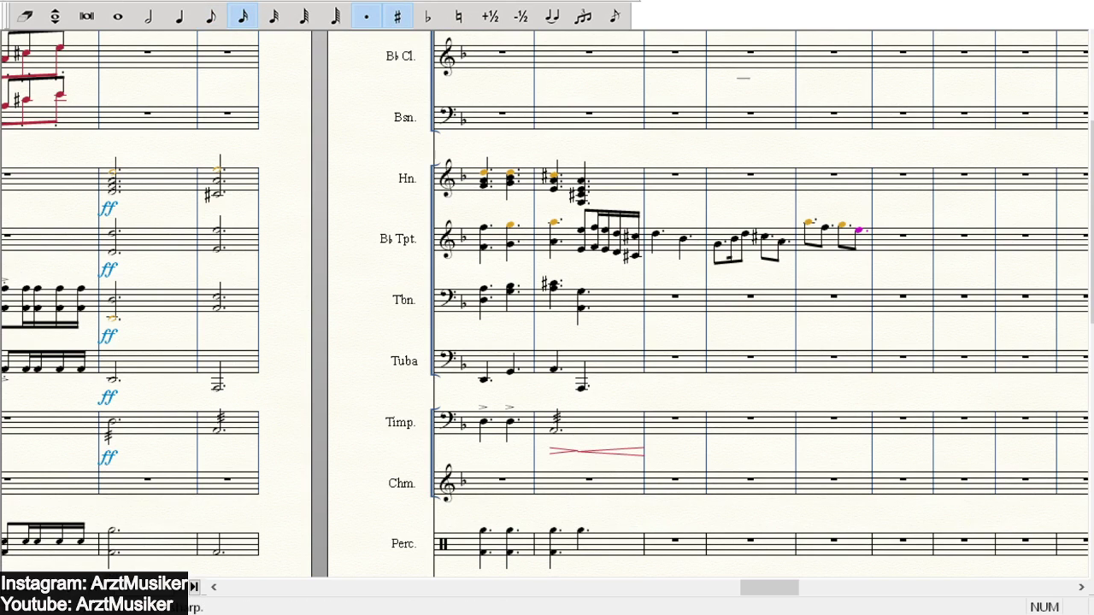
click(366, 16)
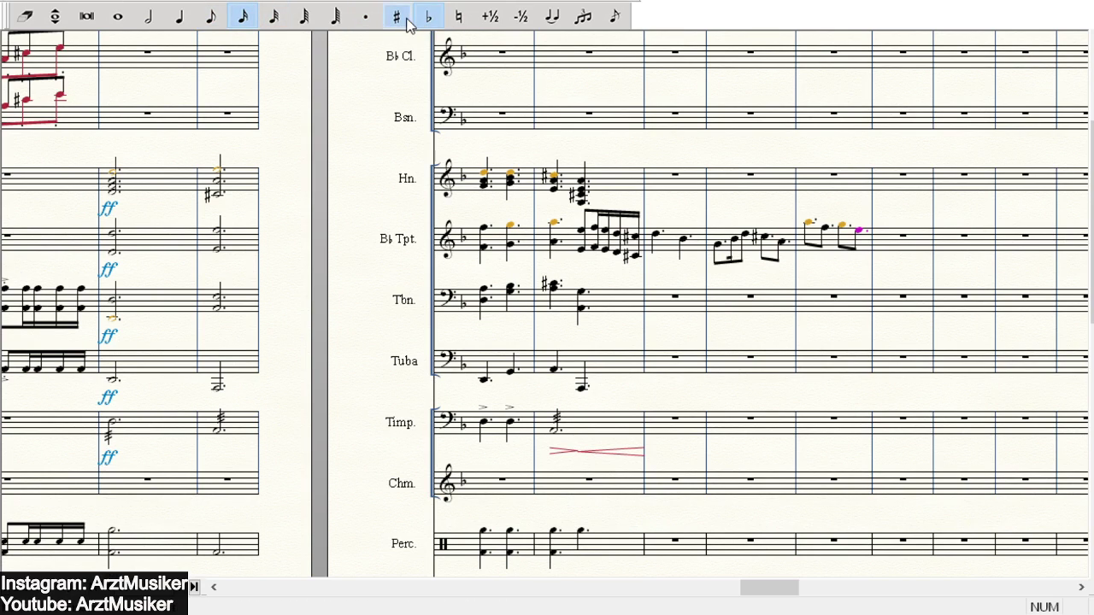
click(890, 224)
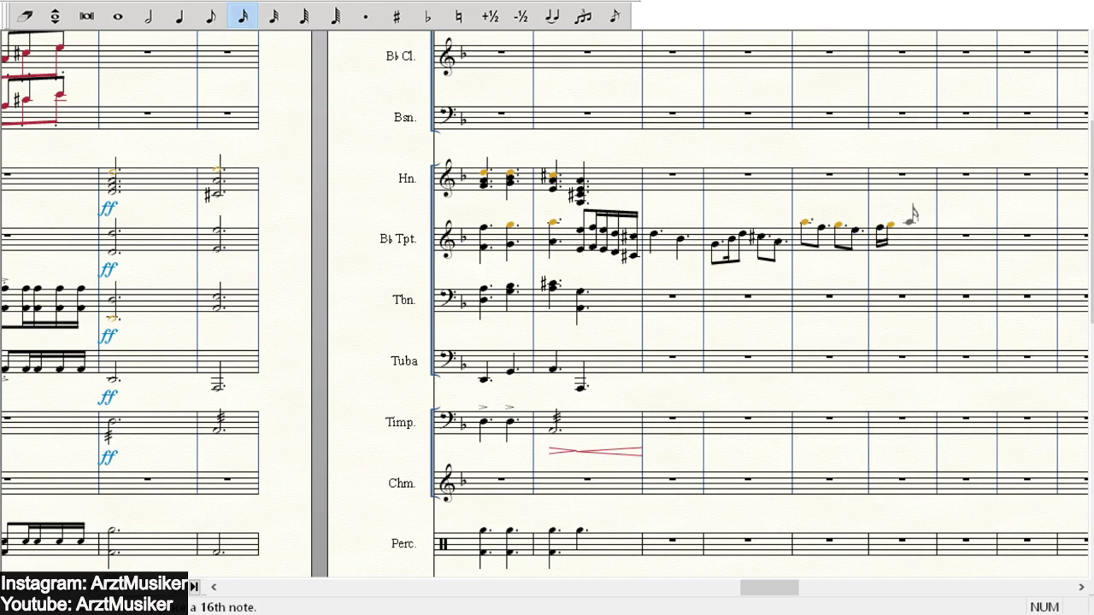
- Finish the sixth B♭ Tpt. measure with dotted eighths B-flat, A and C-sharp, and enter a dotted half D in the seventh
click(211, 16)
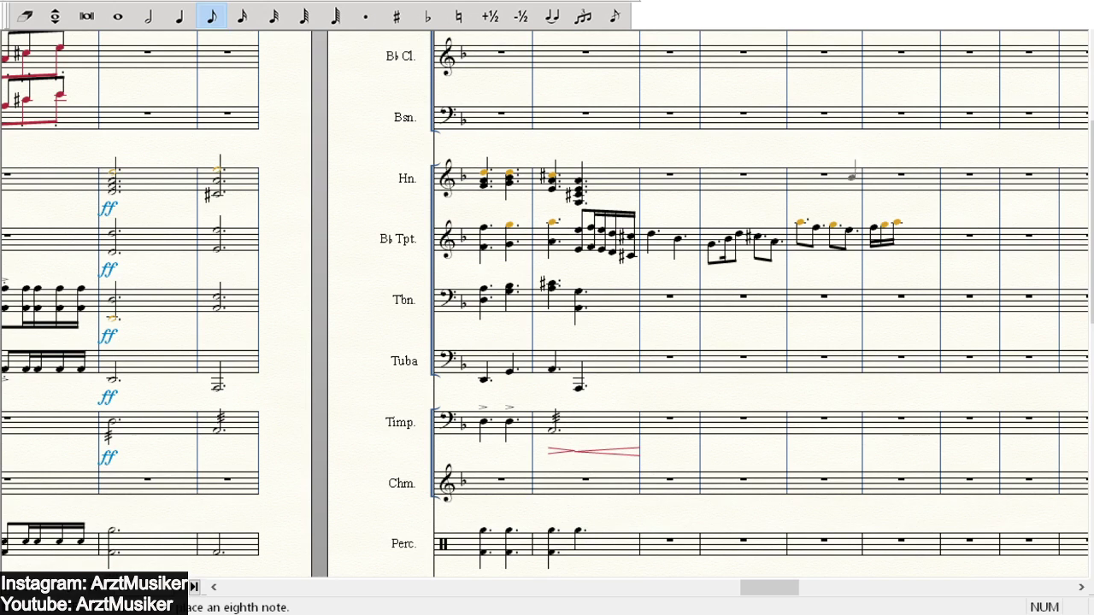
click(929, 220)
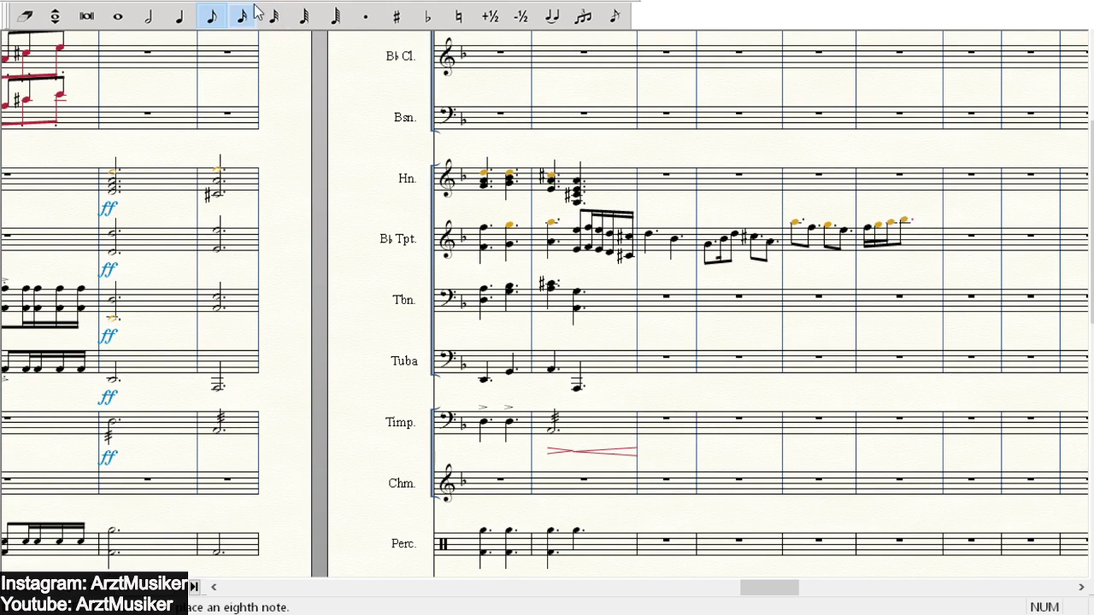
click(926, 219)
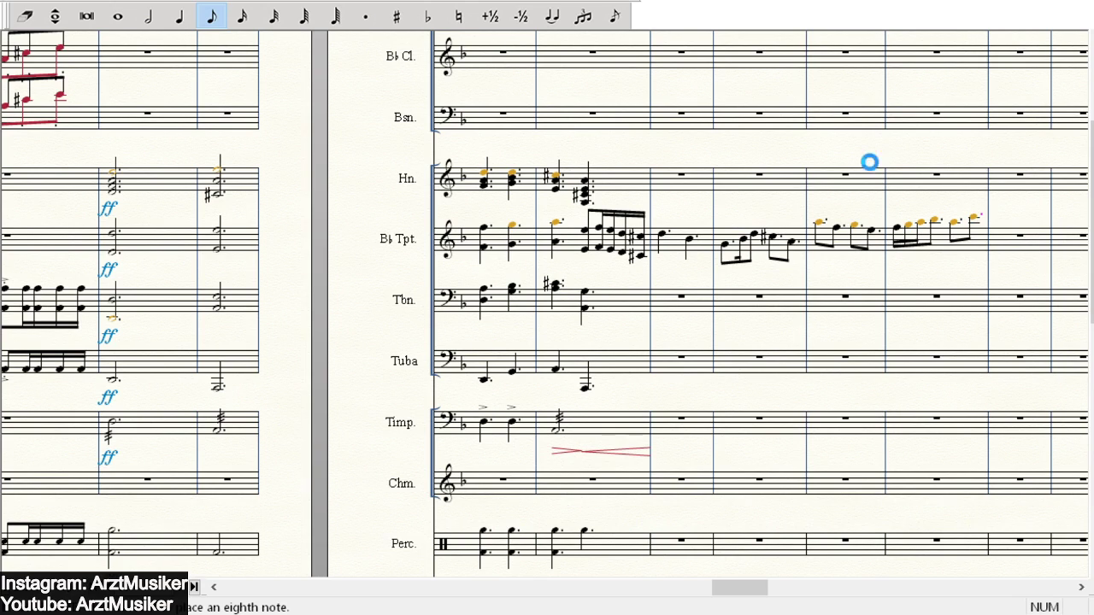
key(plus)
click(151, 20)
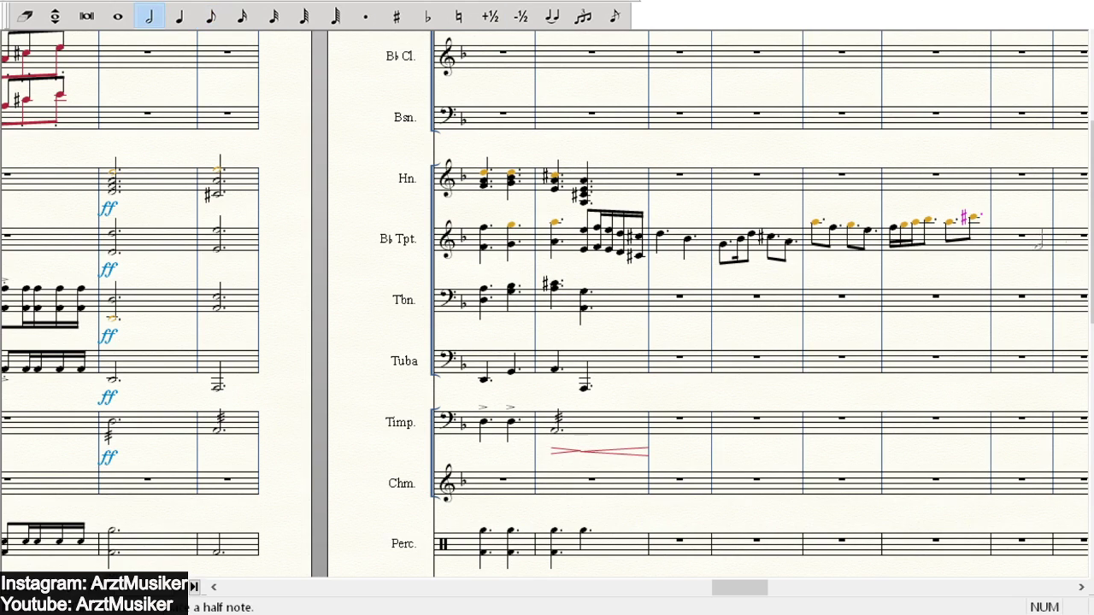
click(1006, 217)
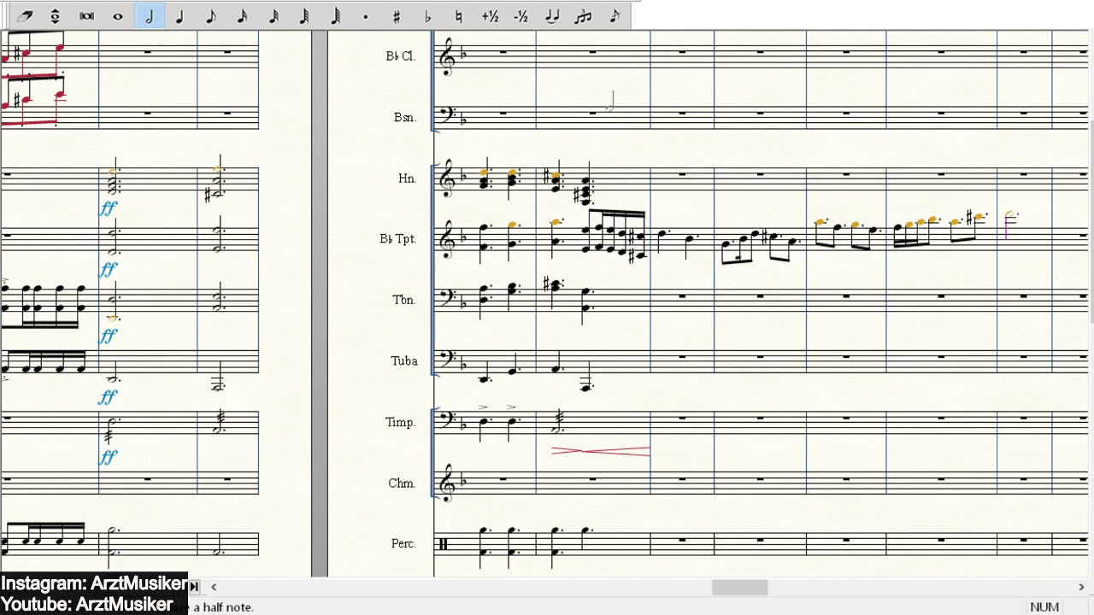
- Enter two three-note dotted quarter chords, D-F-A and D-G-B-flat, in the third measure of the Hn. staff
click(180, 15)
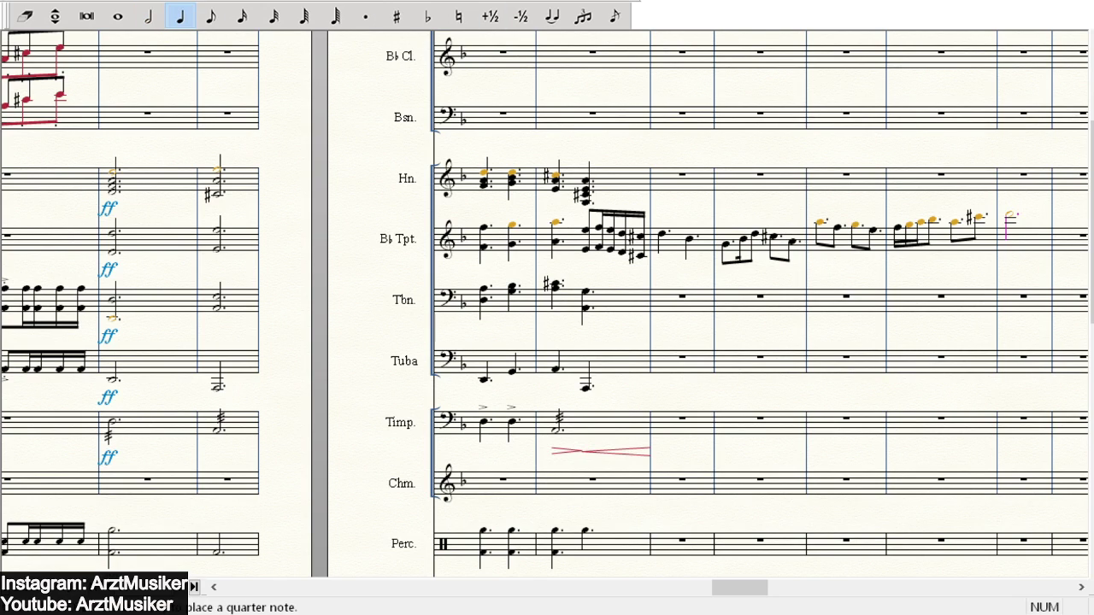
click(366, 16)
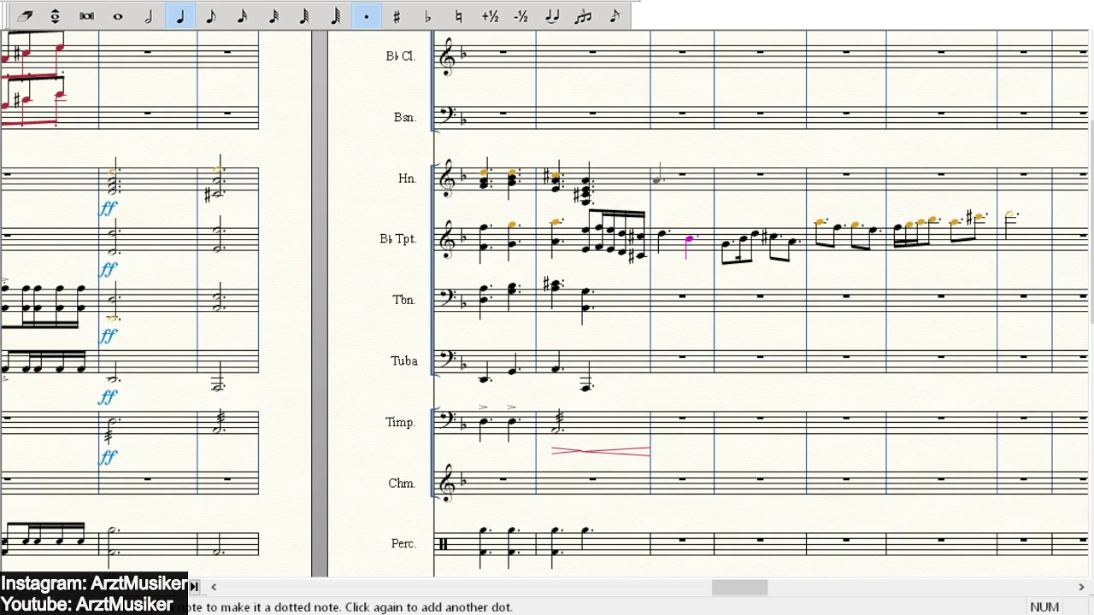
click(663, 183)
click(692, 178)
click(689, 190)
- Place dotted quarter notes in both halves of the fourth Hn. measure
click(211, 17)
click(179, 15)
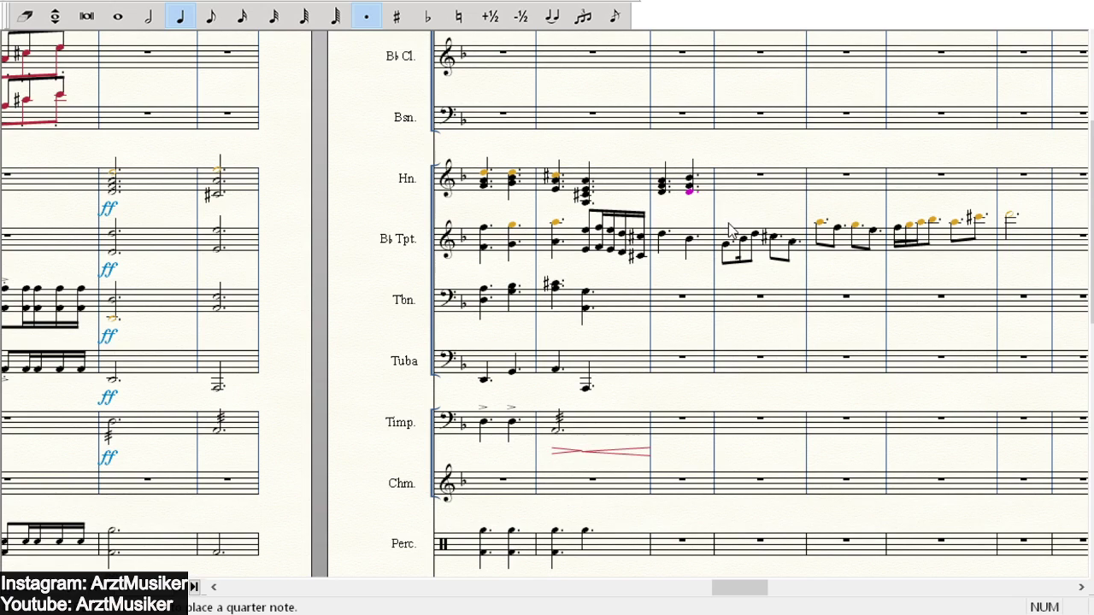
click(728, 182)
click(774, 180)
click(728, 181)
click(774, 180)
- Stack notes on the first dotted quarter of the fourth Hn. measure, with a C-sharp on top
click(727, 179)
click(726, 190)
click(727, 190)
click(724, 188)
click(689, 178)
click(726, 176)
key(Down)
key(n)
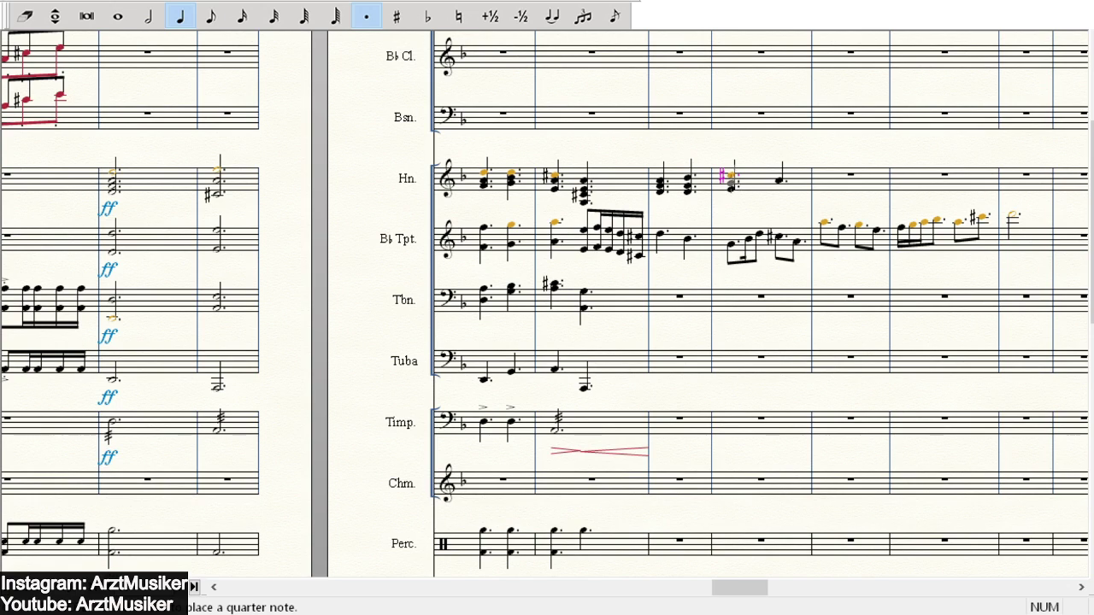
- Adjust the lower notes of the fourth Hn. measure's first chord to include E and a low C-sharp
click(731, 186)
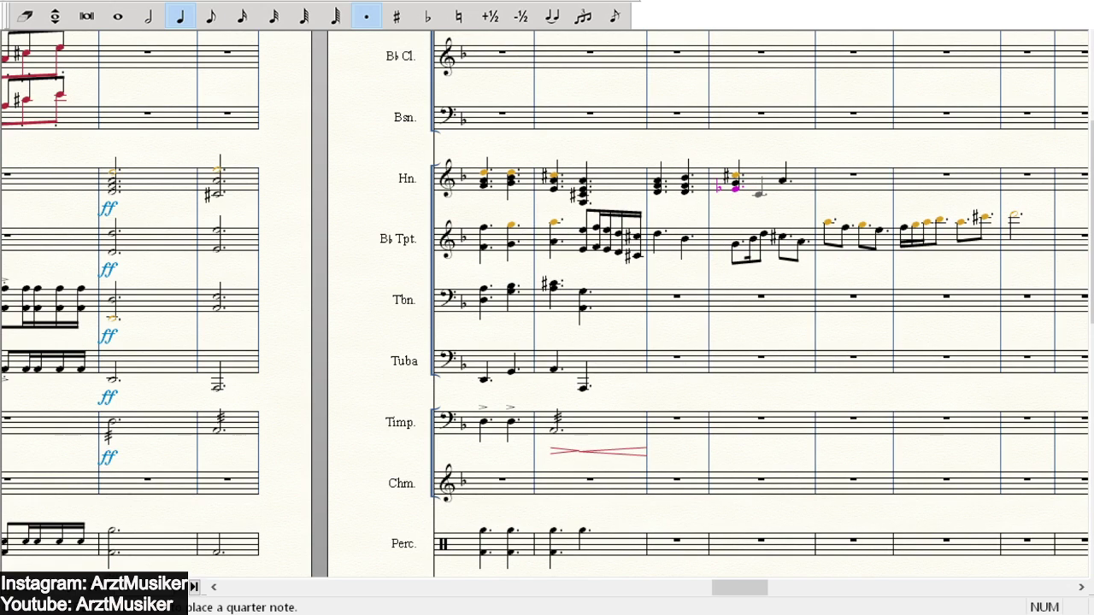
key(plus)
key(Up)
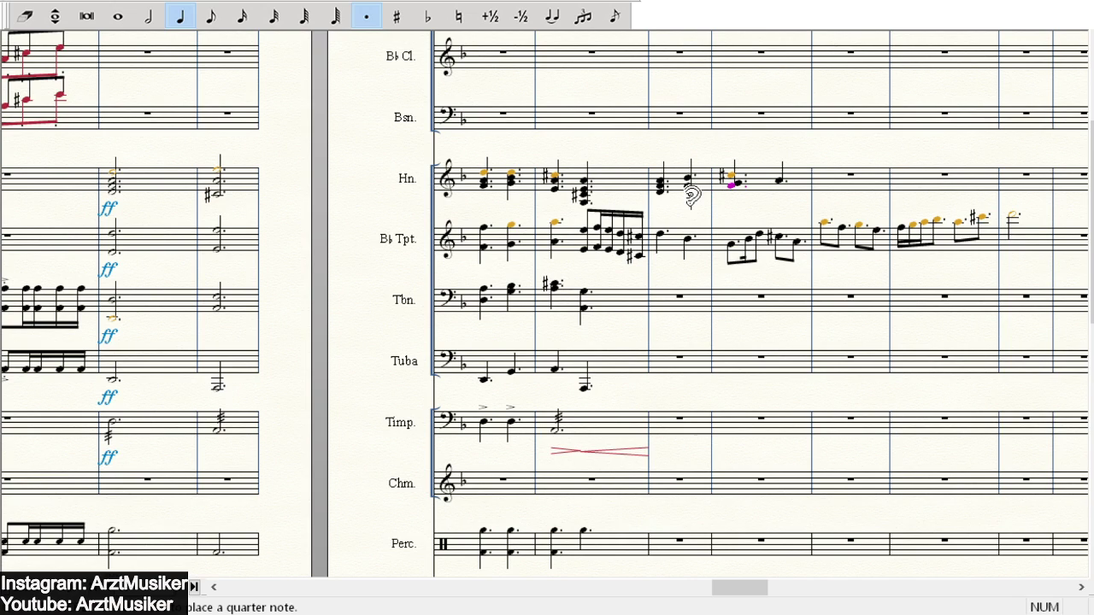
key(Down)
key(Down)
key(Down)
key(Up)
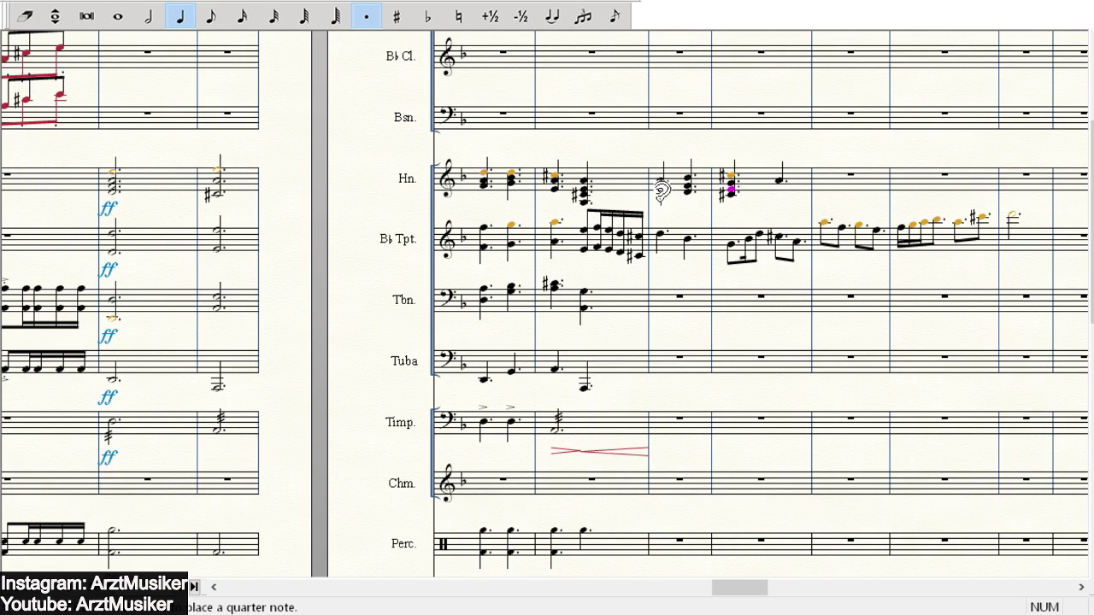
- Build the dotted quarter in the second half of the fourth Hn. measure into a four-note chord
click(730, 188)
click(780, 190)
click(779, 194)
click(731, 181)
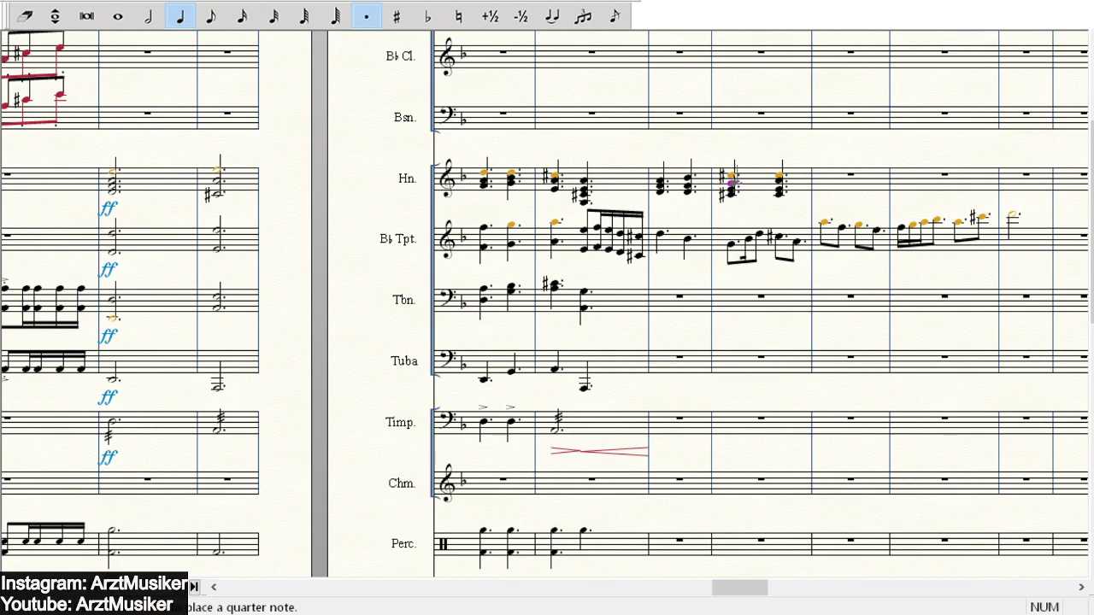
click(779, 179)
- Enter two four-note dotted quarter chords in the fifth Hn. measure
click(821, 175)
click(858, 183)
click(825, 184)
click(826, 190)
click(859, 182)
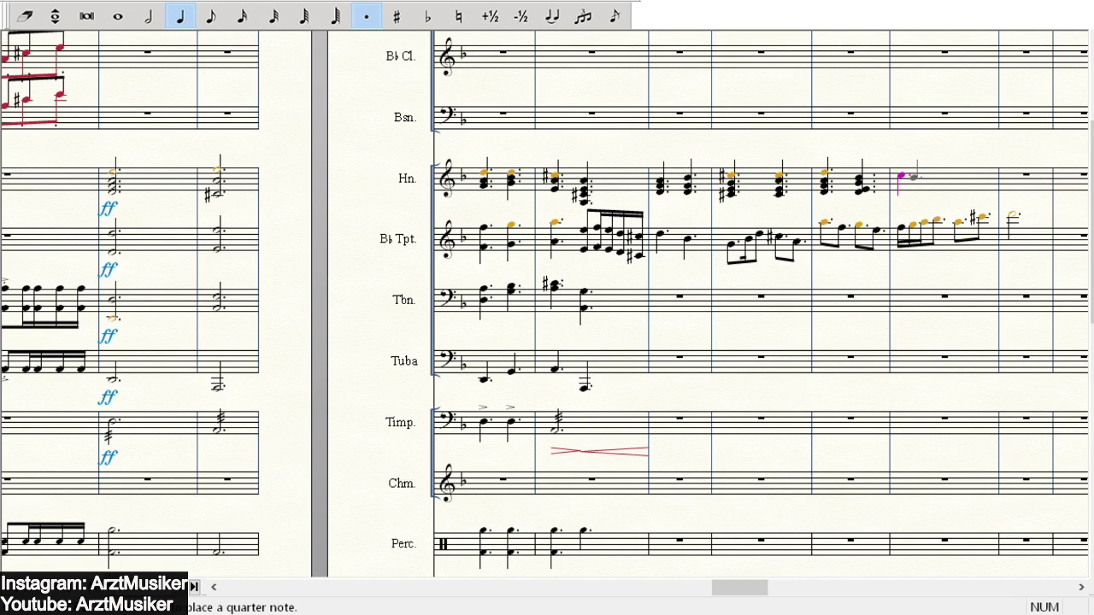
- Enter a dotted quarter chord of A, E and a low C-sharp at the start of the sixth Hn. measure
click(911, 180)
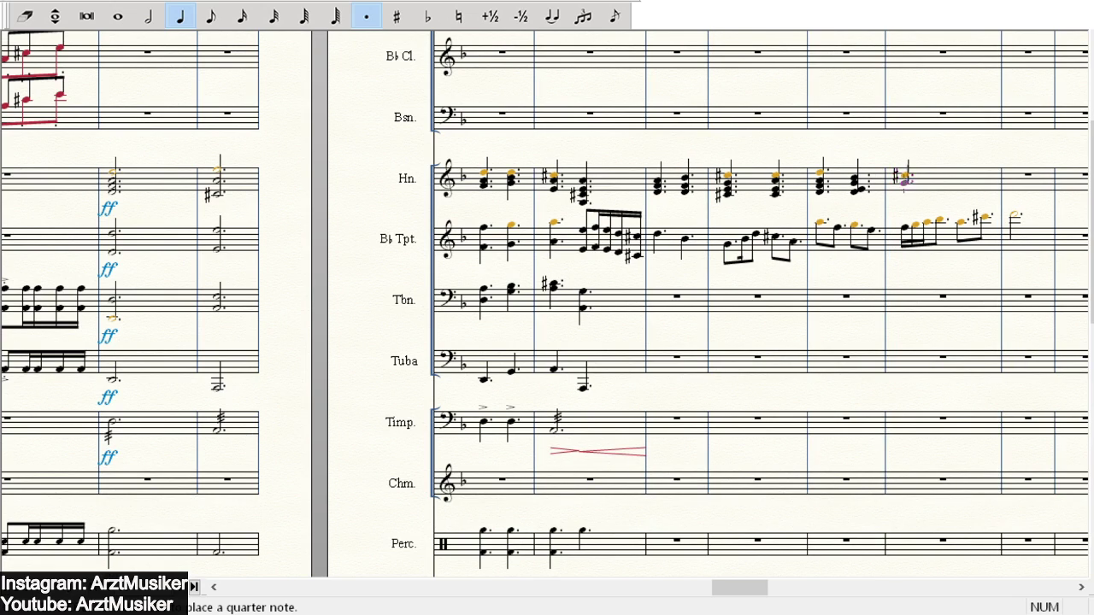
click(904, 184)
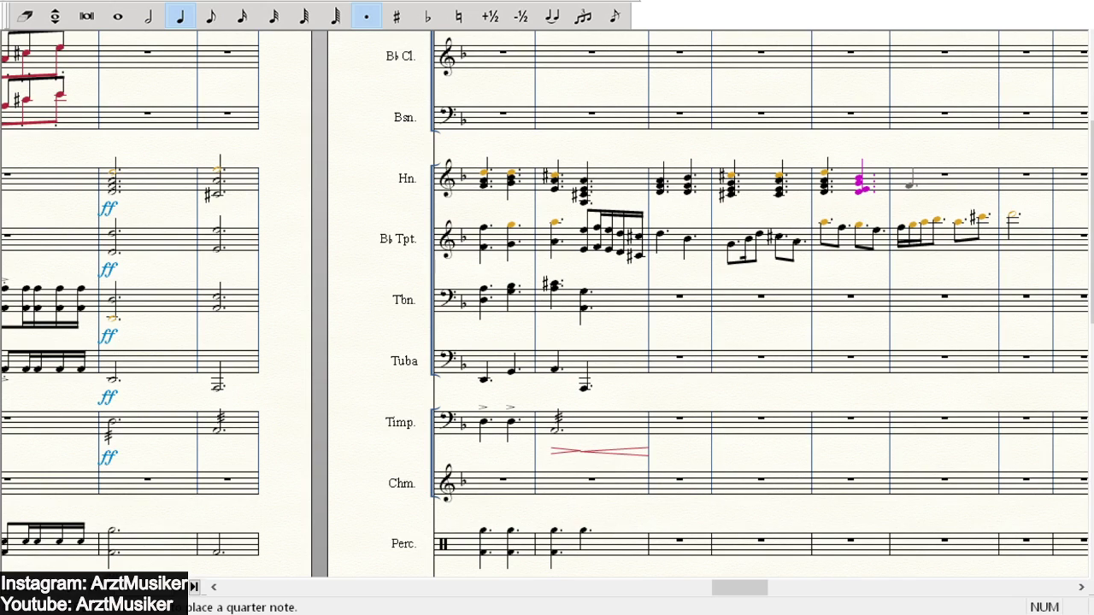
click(906, 181)
click(904, 186)
click(904, 193)
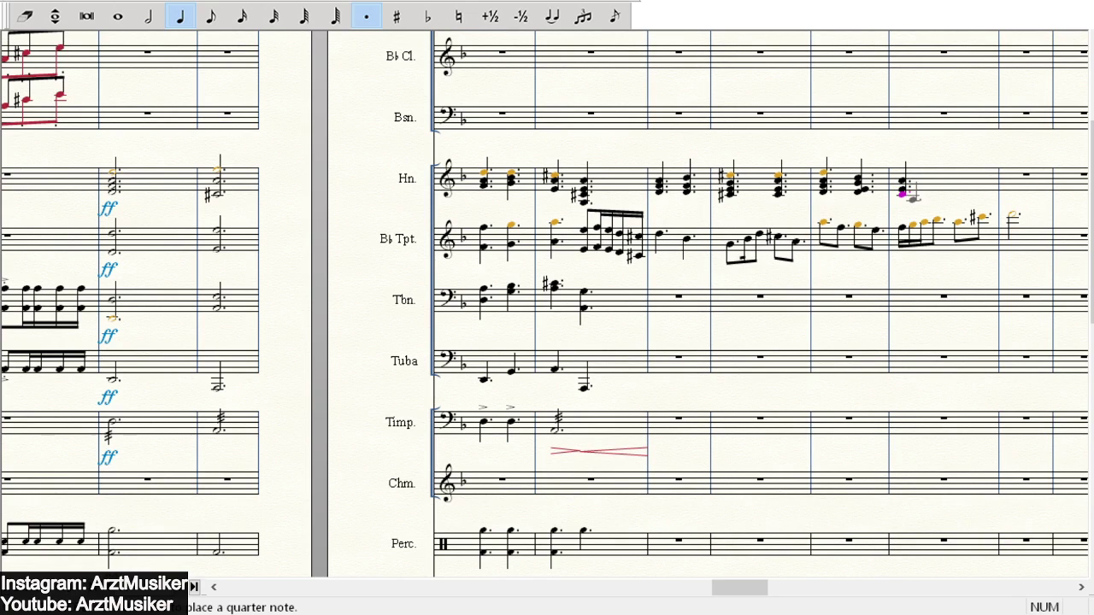
key(plus)
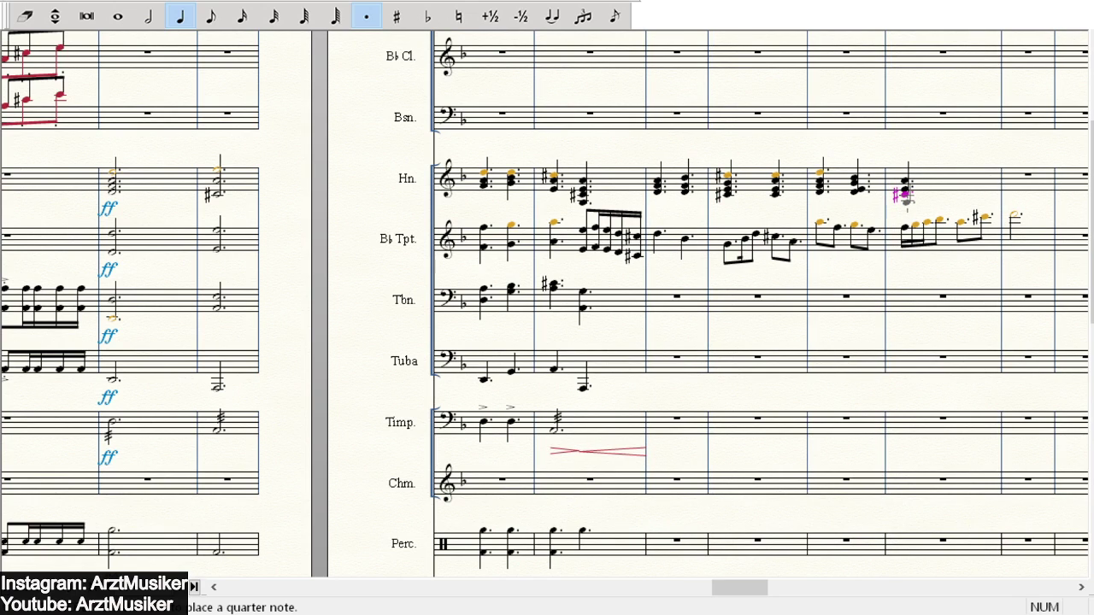
- Add a low A to the sixth Hn. measure's first chord and lower the bottom note of the fifth measure's second chord
click(905, 201)
click(855, 191)
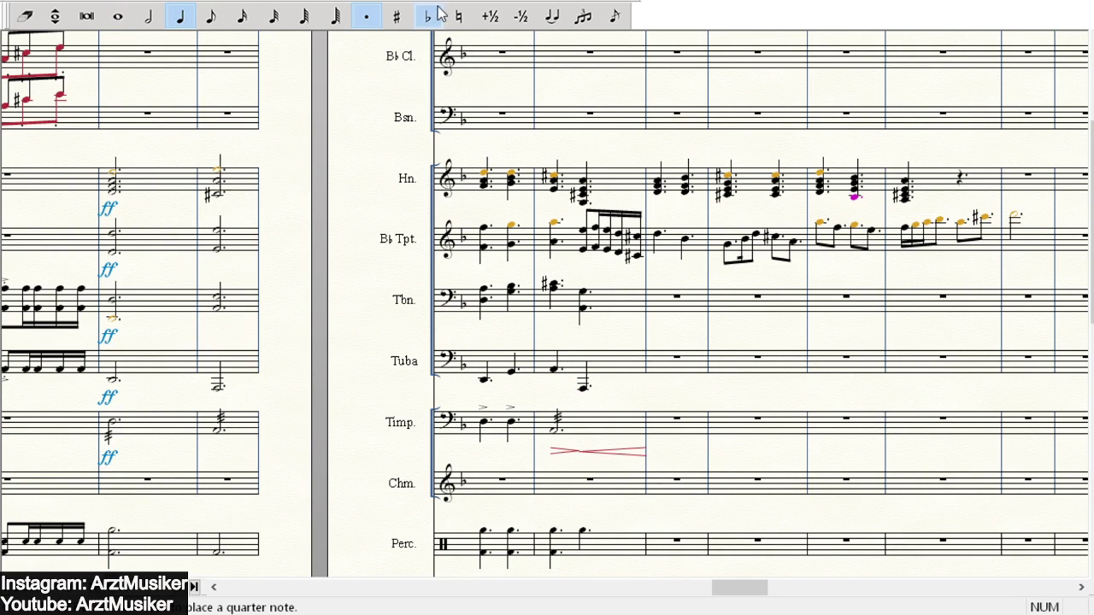
- Repitch the first two notes of the sixth B♭ Tpt. measure to C-sharp and E
click(56, 16)
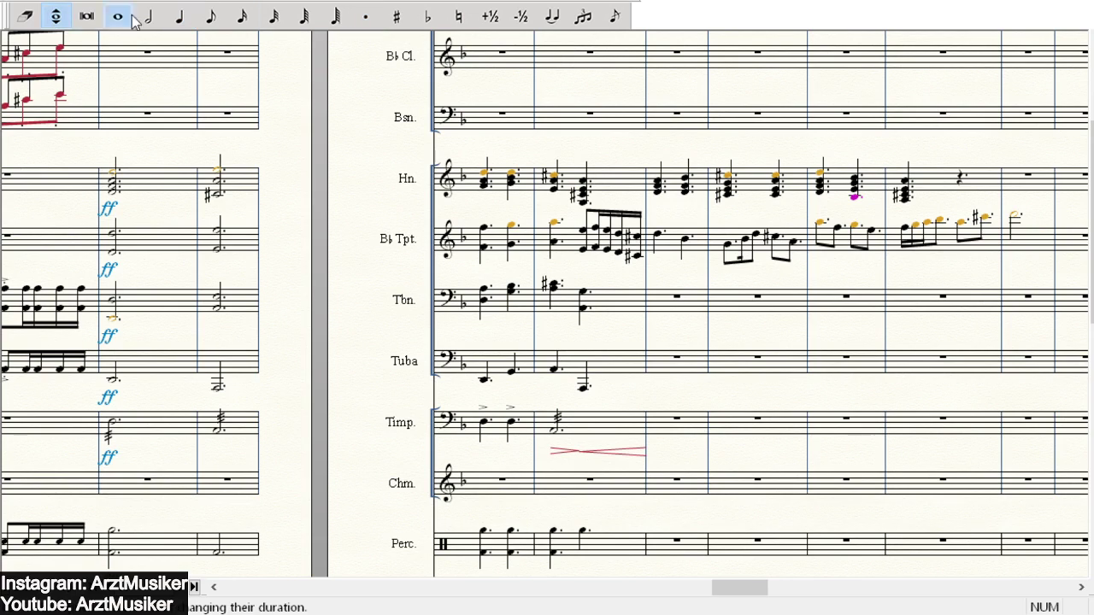
click(905, 231)
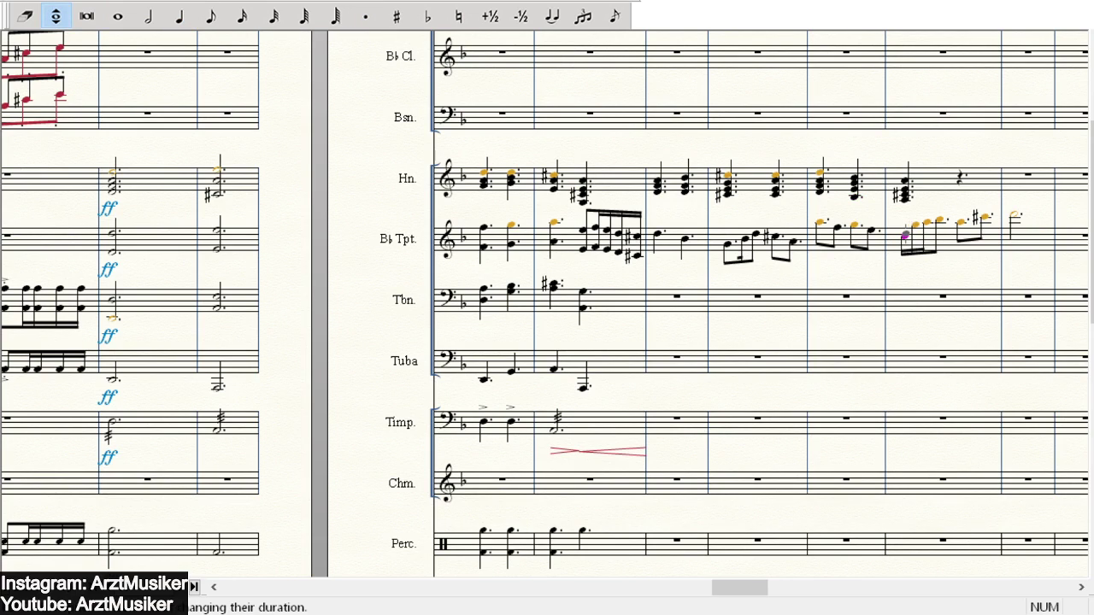
key(plus)
click(915, 224)
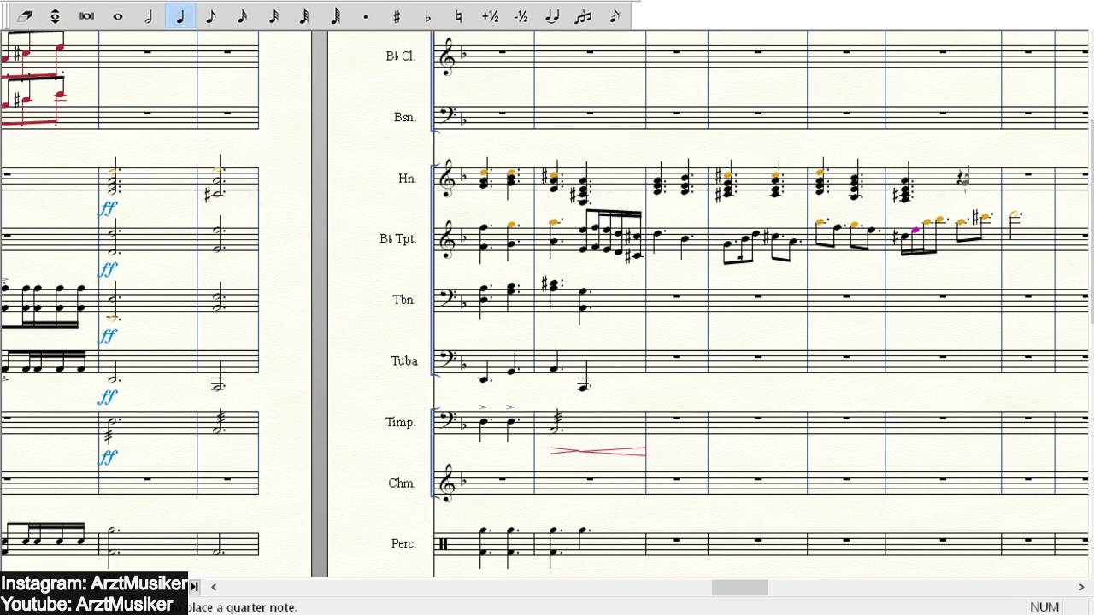
- Enter a dotted quarter octave on A in the second half of the sixth Hn. measure
click(959, 180)
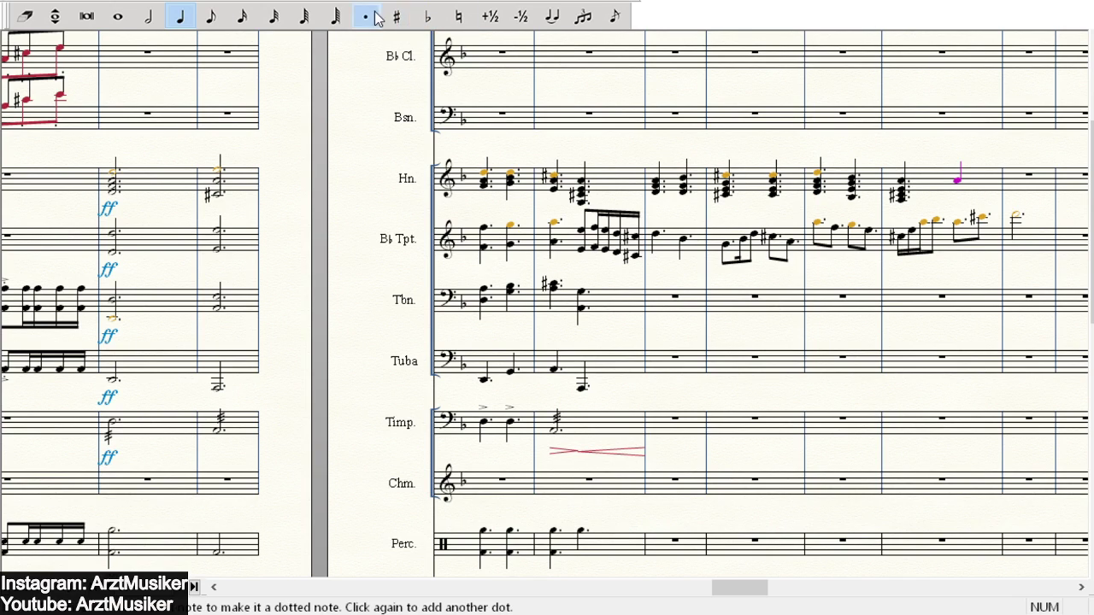
click(957, 183)
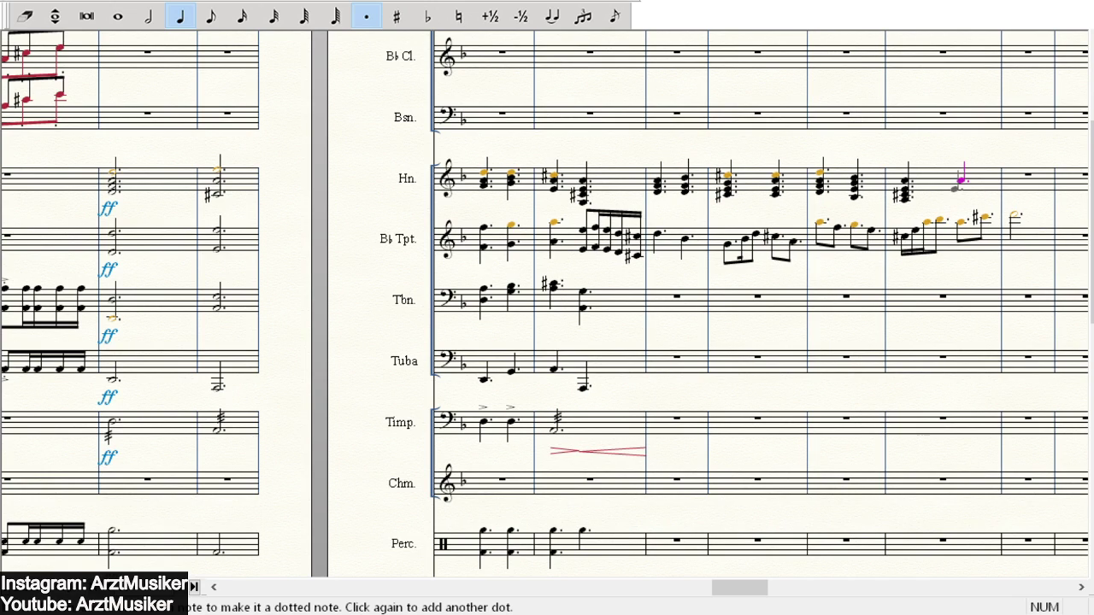
click(963, 198)
- Build a dotted half octave in the seventh Hn. measure from the D just below the staff and the D an octave lower
click(148, 16)
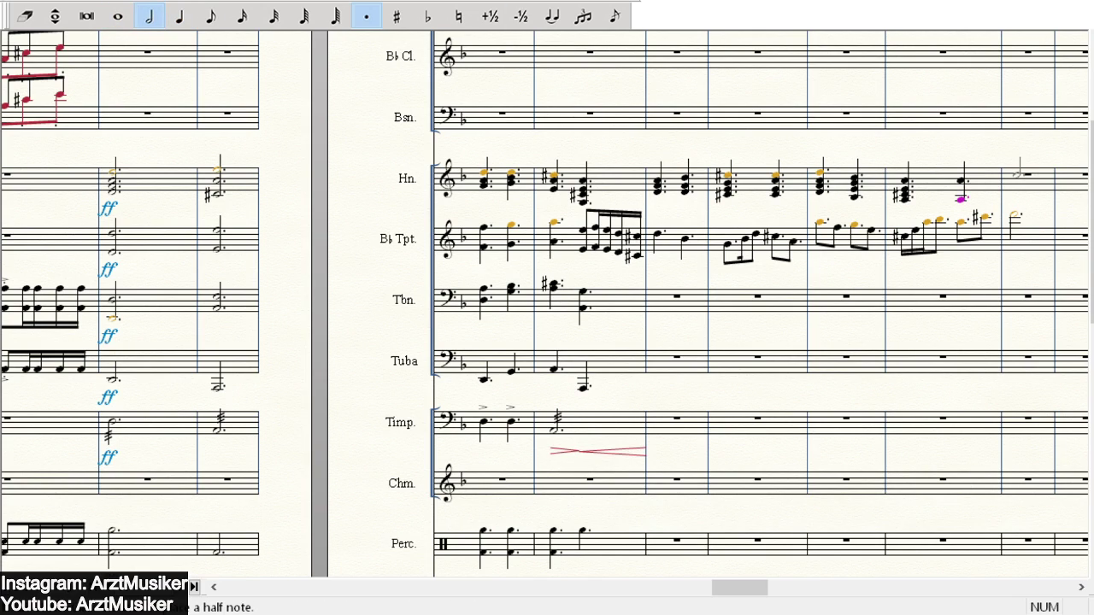
click(1016, 171)
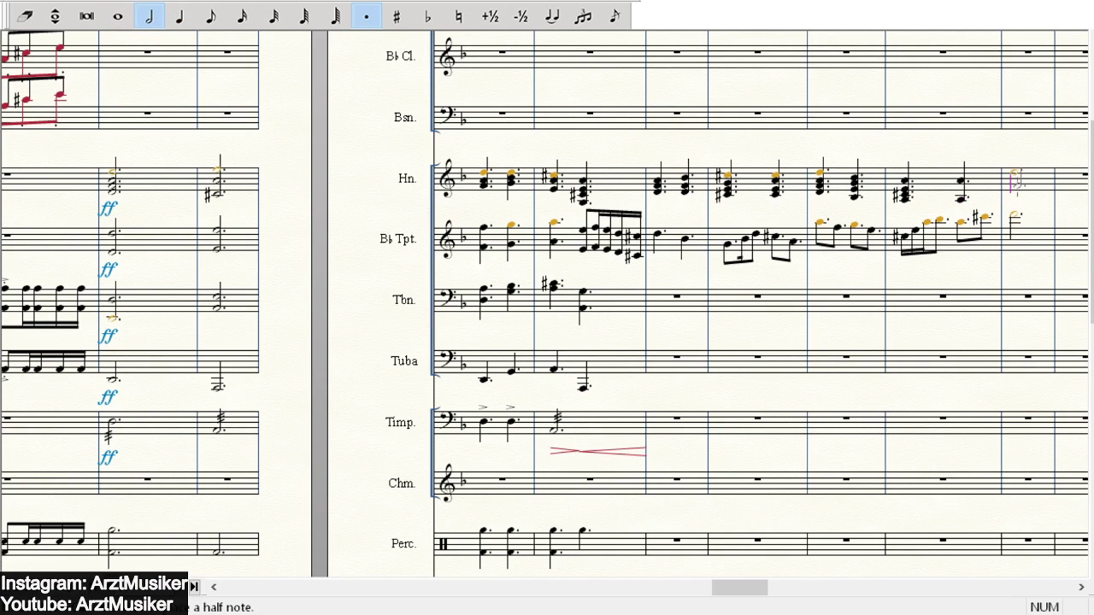
click(1015, 190)
click(56, 16)
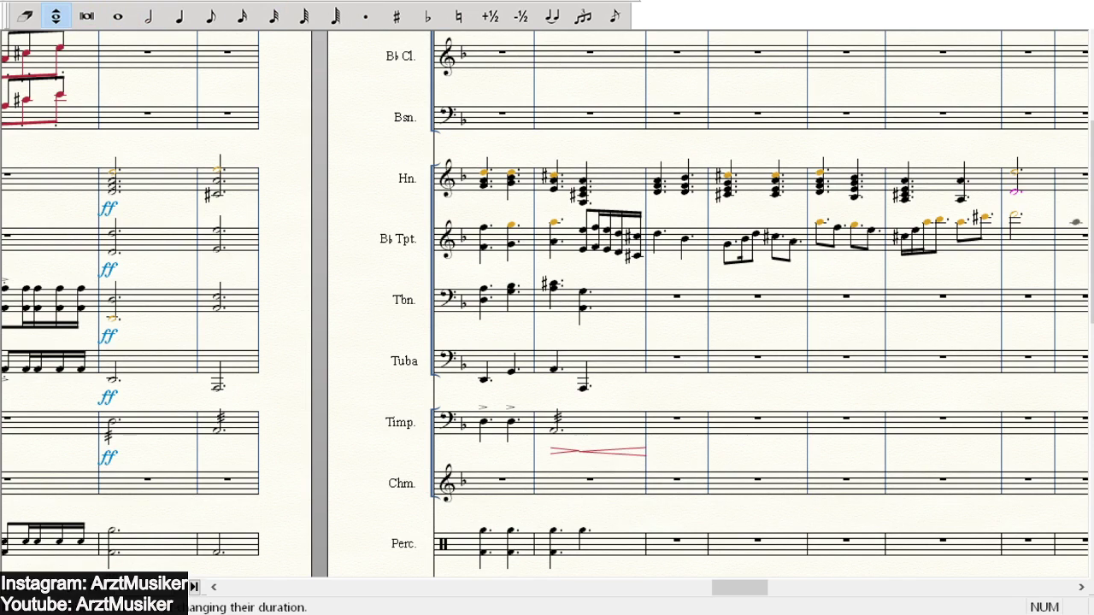
click(1012, 194)
click(149, 16)
click(365, 16)
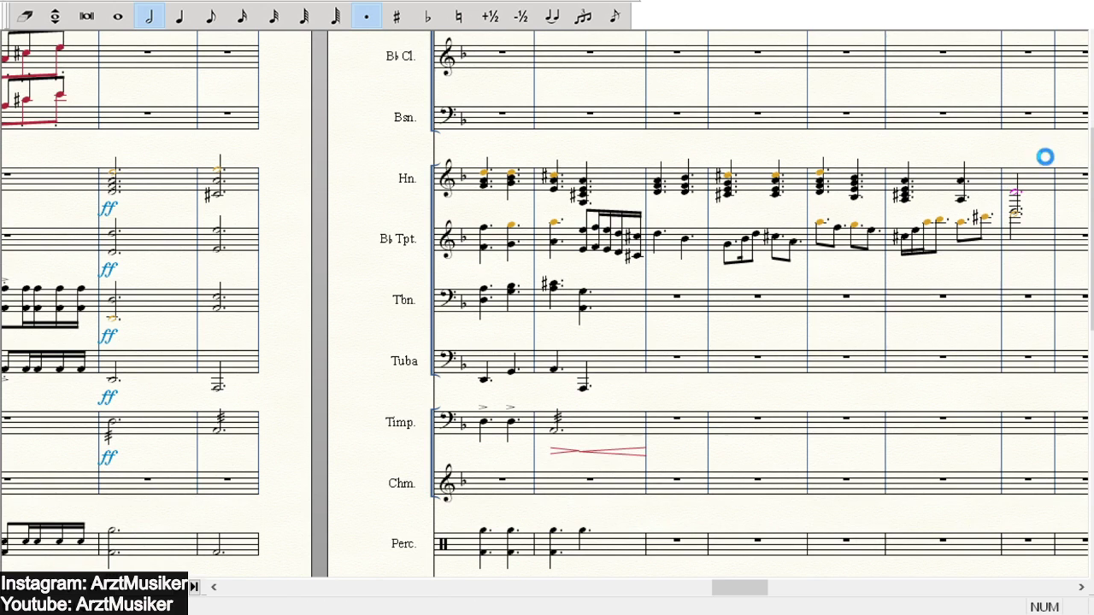
- Add the lower octave beneath both dotted quarter notes in the third B♭ Tpt. measure
scroll(1045, 156, down, 1)
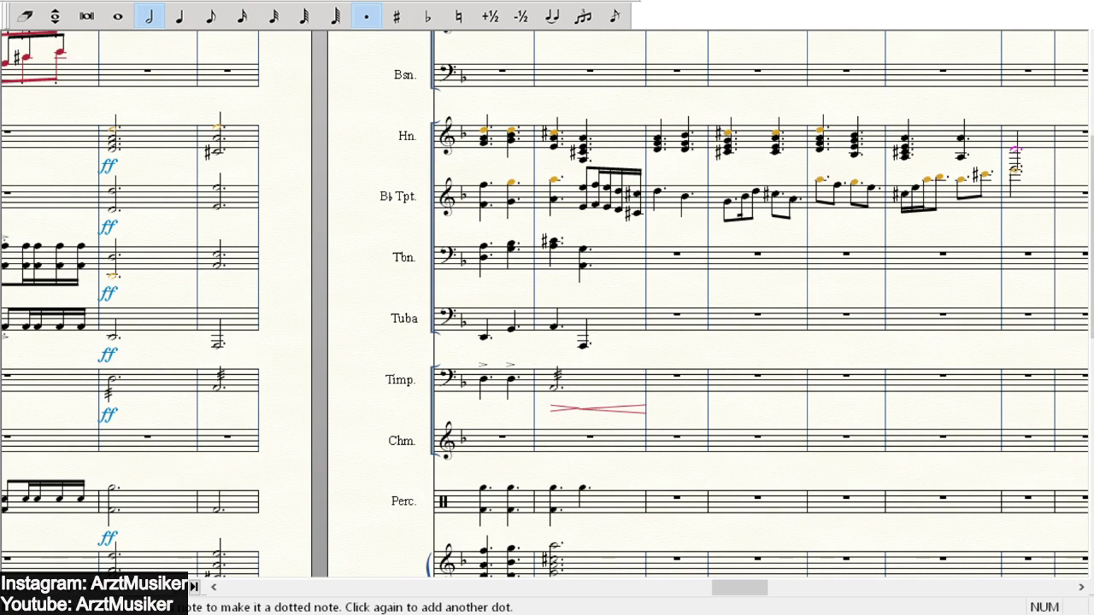
click(180, 16)
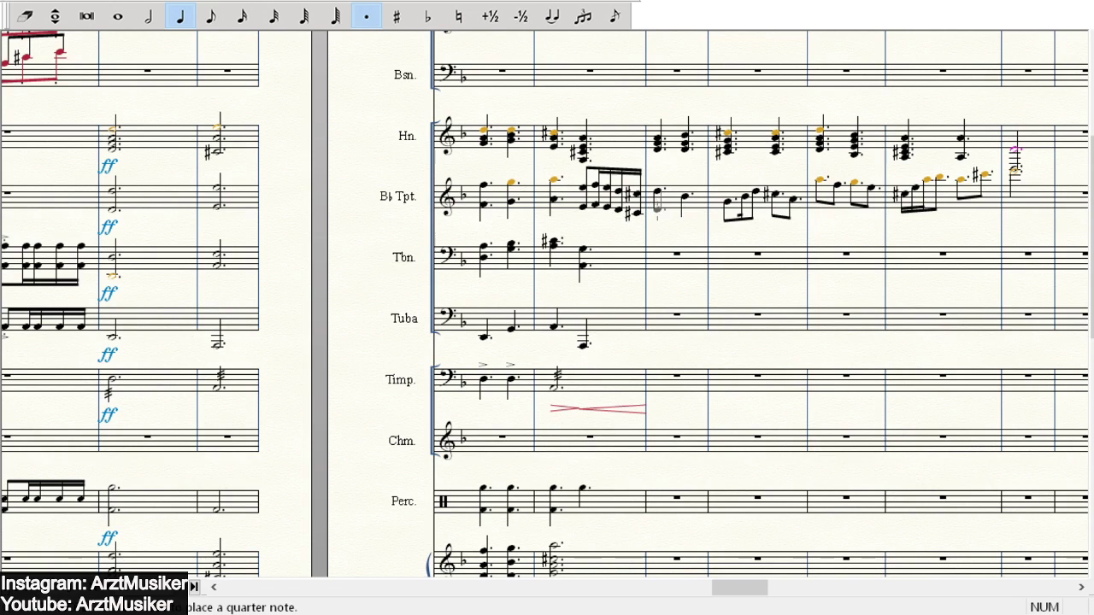
click(659, 208)
click(683, 197)
click(684, 213)
key(Escape)
- Double the B♭ Tpt. notes of the fourth through seventh measures in octaves, with the added line below the original
click(763, 203)
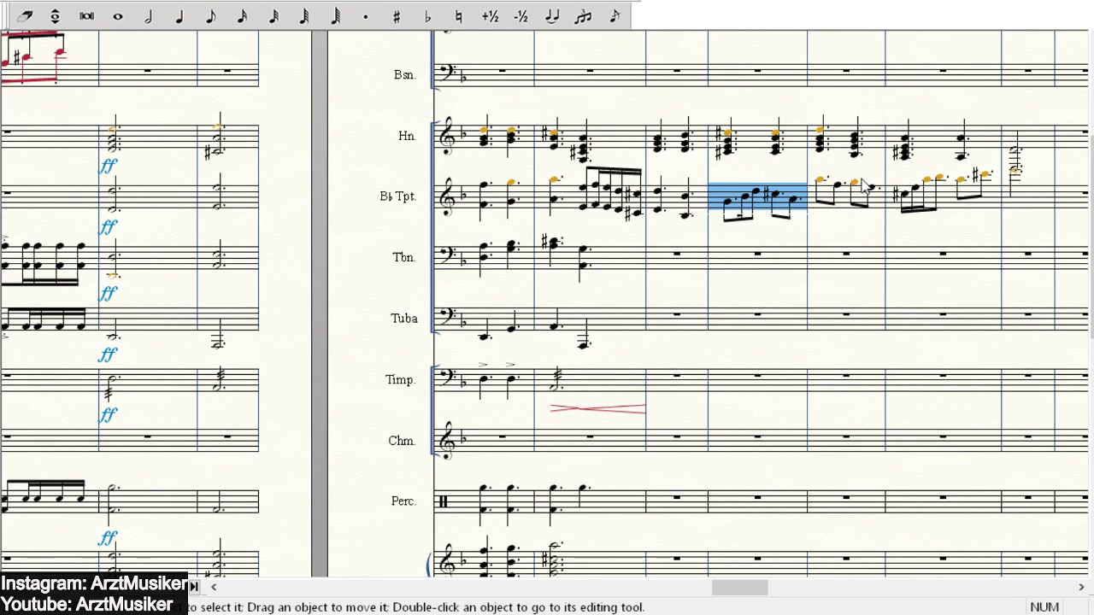
shift+click(1017, 198)
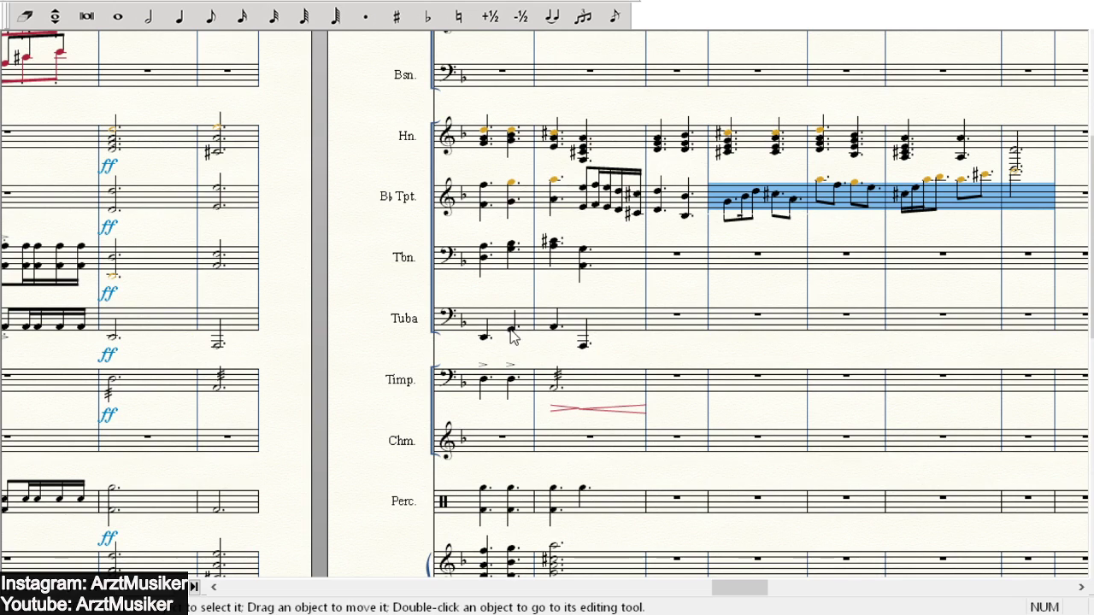
key(8)
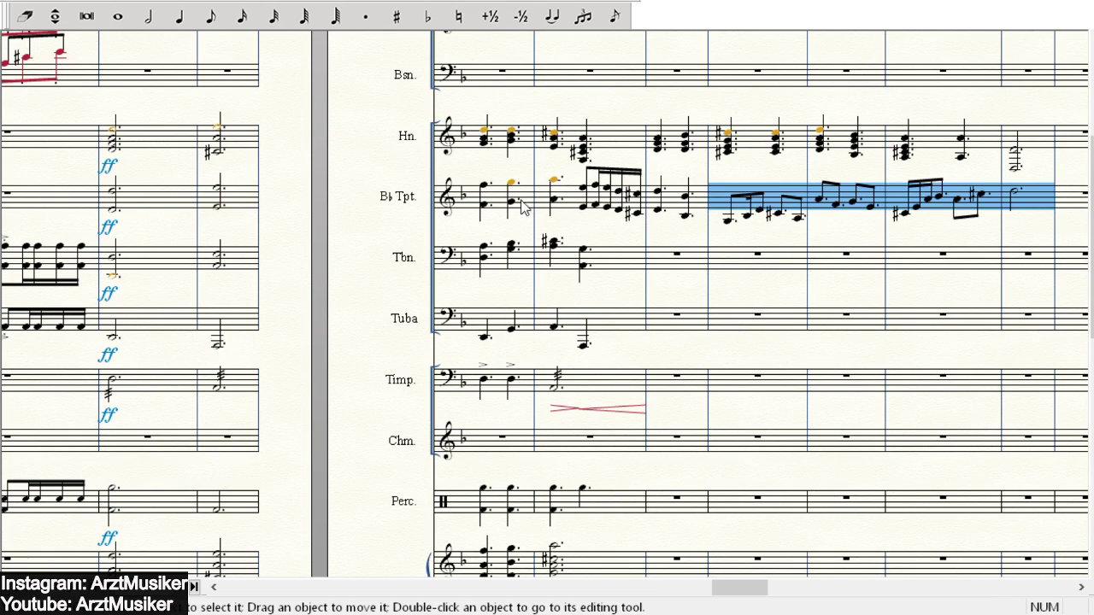
key(shift+9)
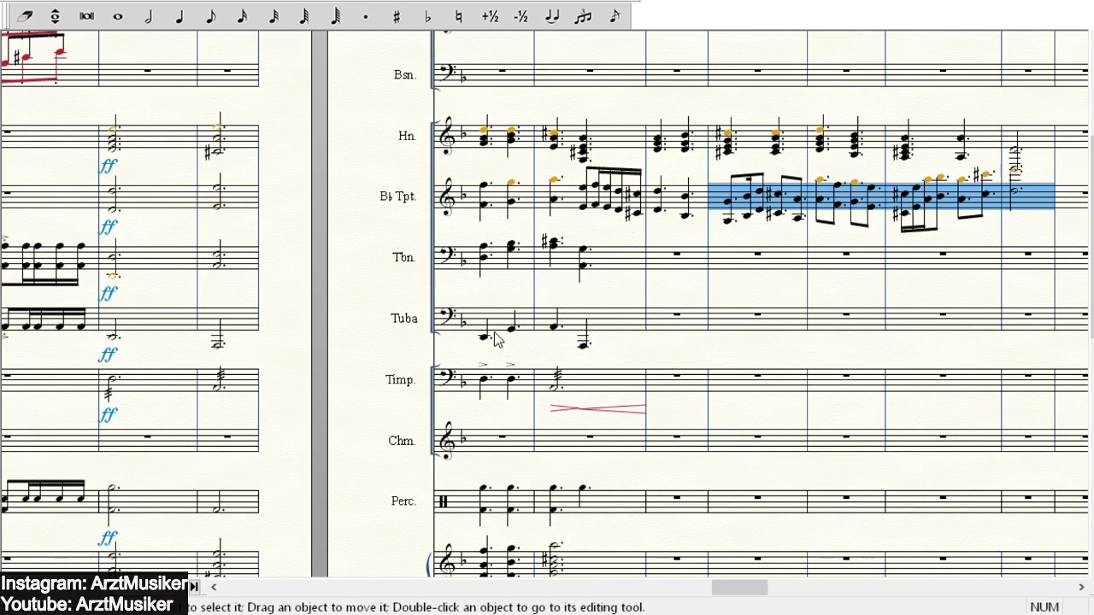
click(726, 218)
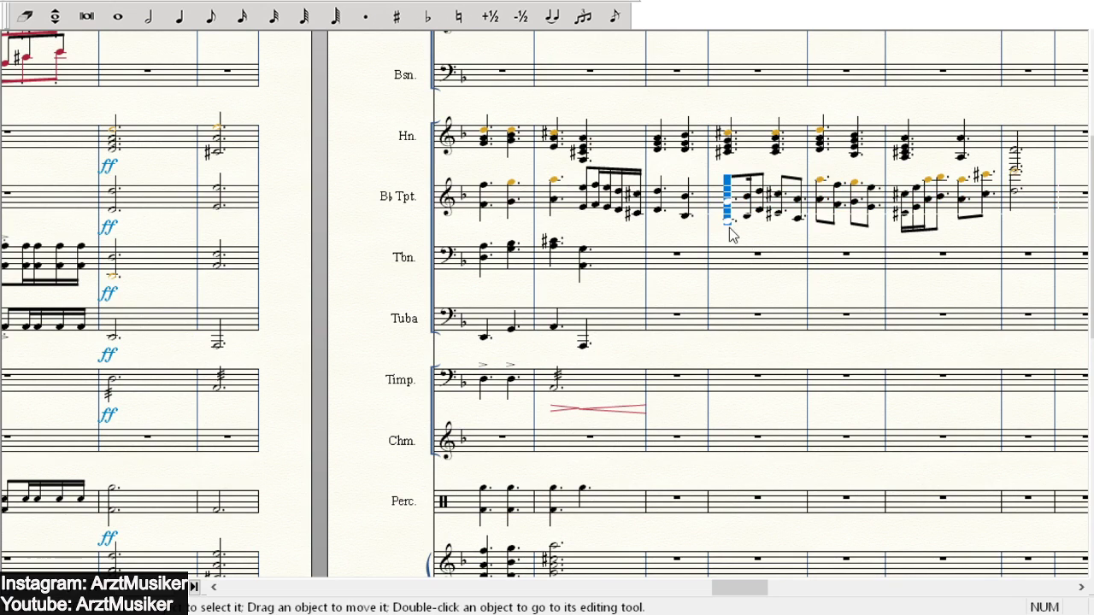
click(212, 17)
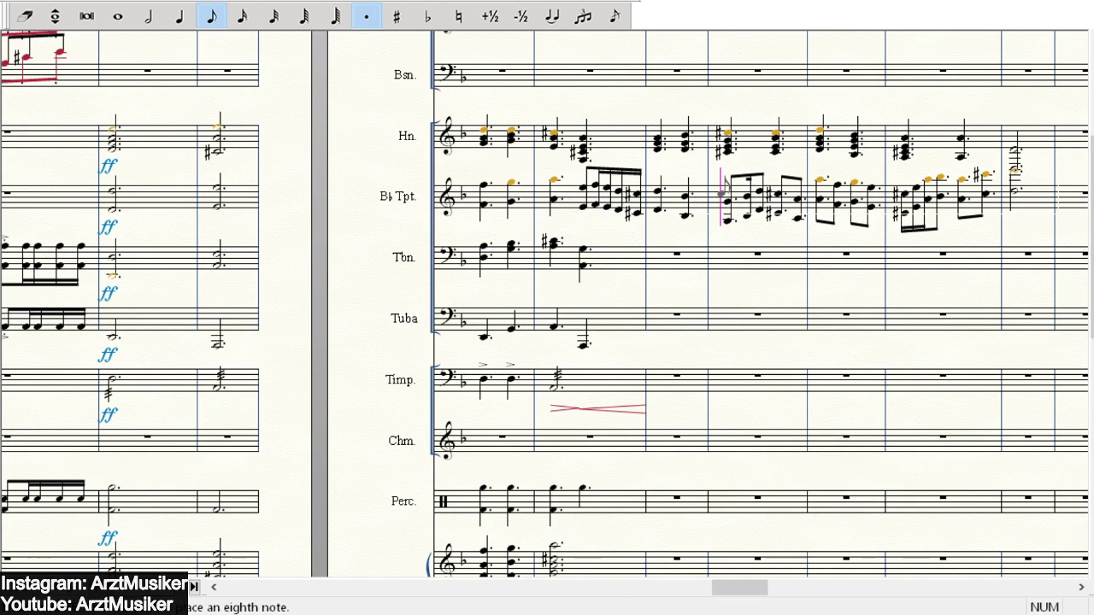
click(725, 203)
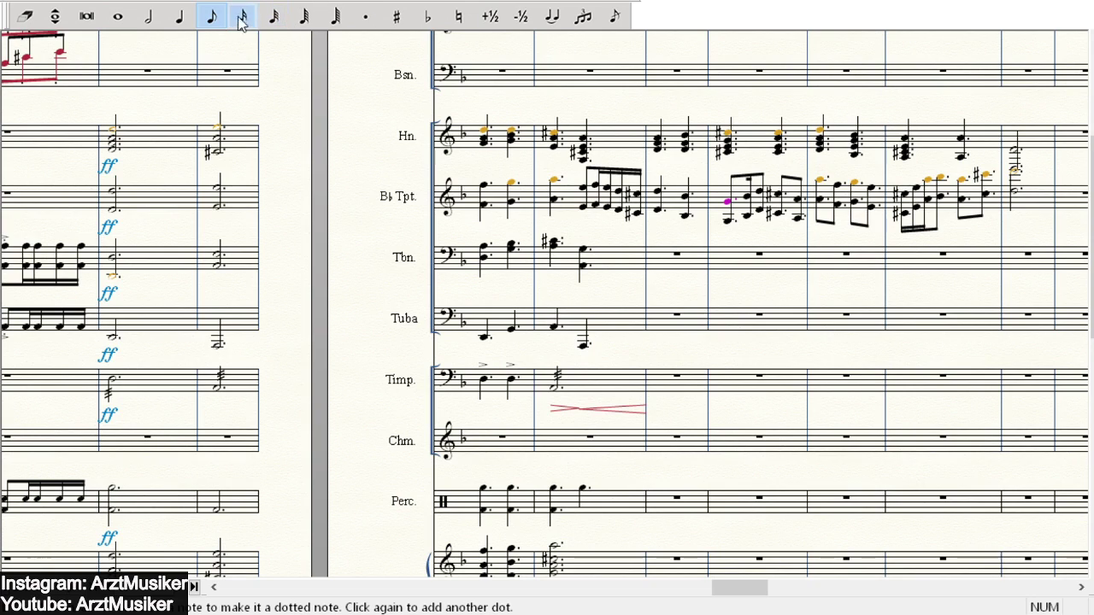
- Top both third-measure Hn. chords with a high D and add a low D beneath the first measure's two dotted quarter chords
click(180, 17)
click(368, 19)
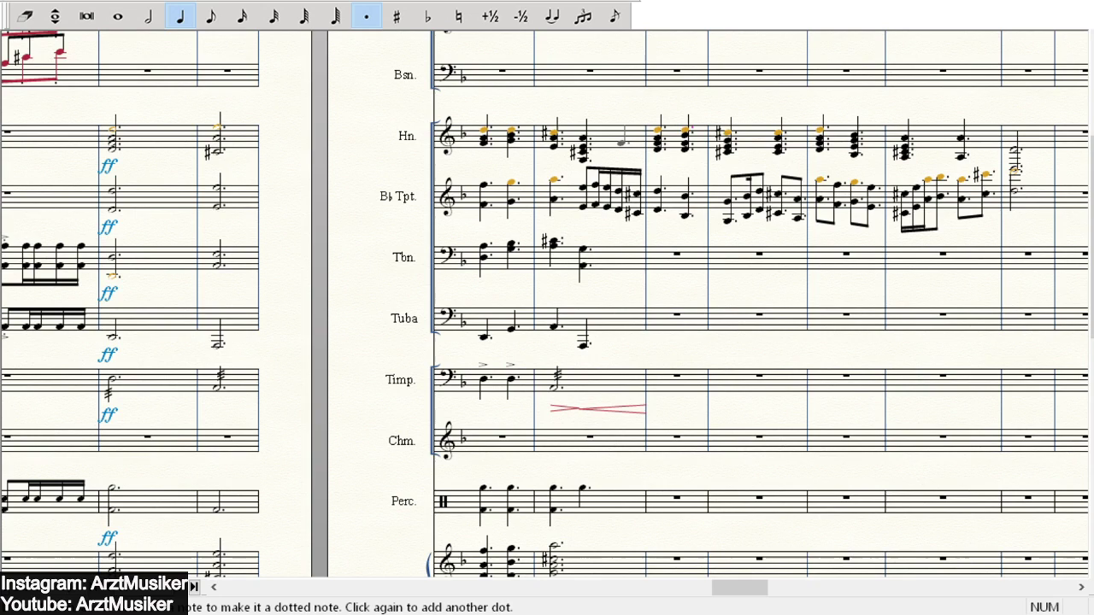
click(484, 147)
click(512, 148)
click(149, 16)
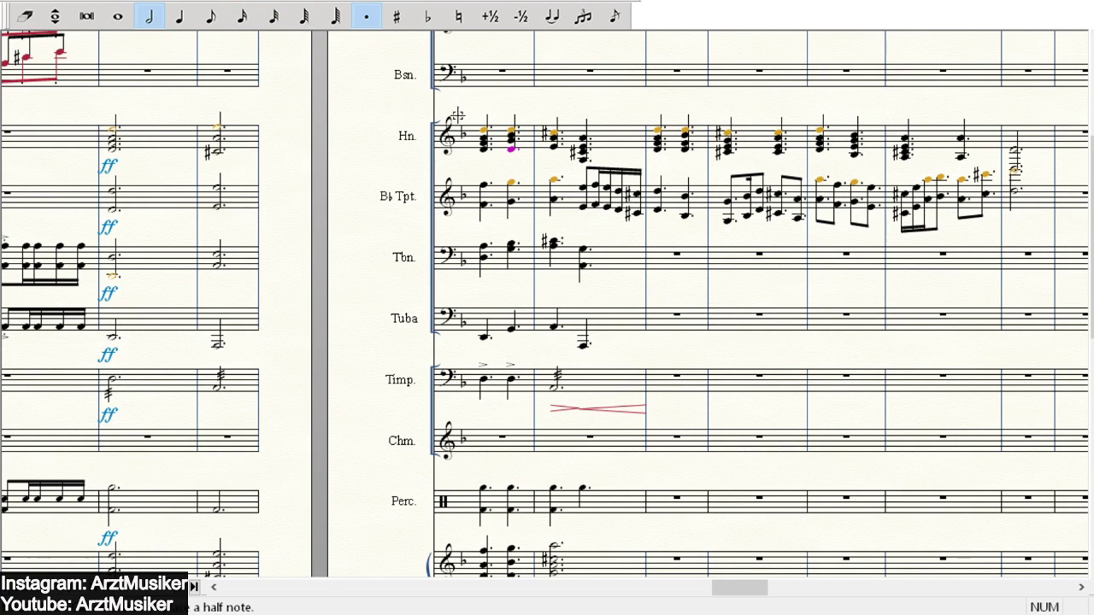
scroll(889, 137, down, 1)
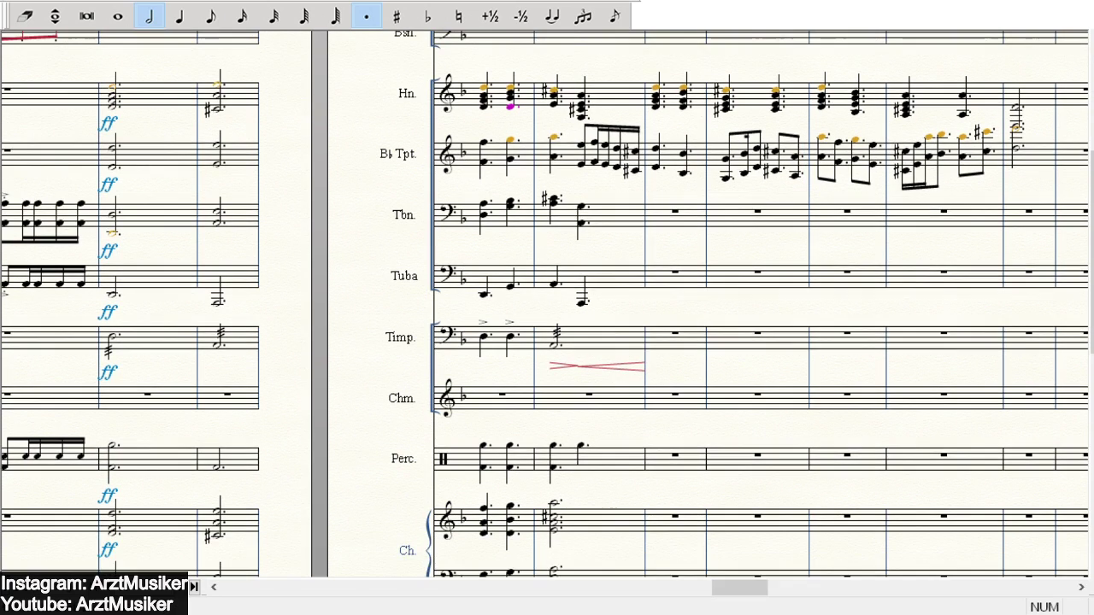
scroll(723, 146, up, 1)
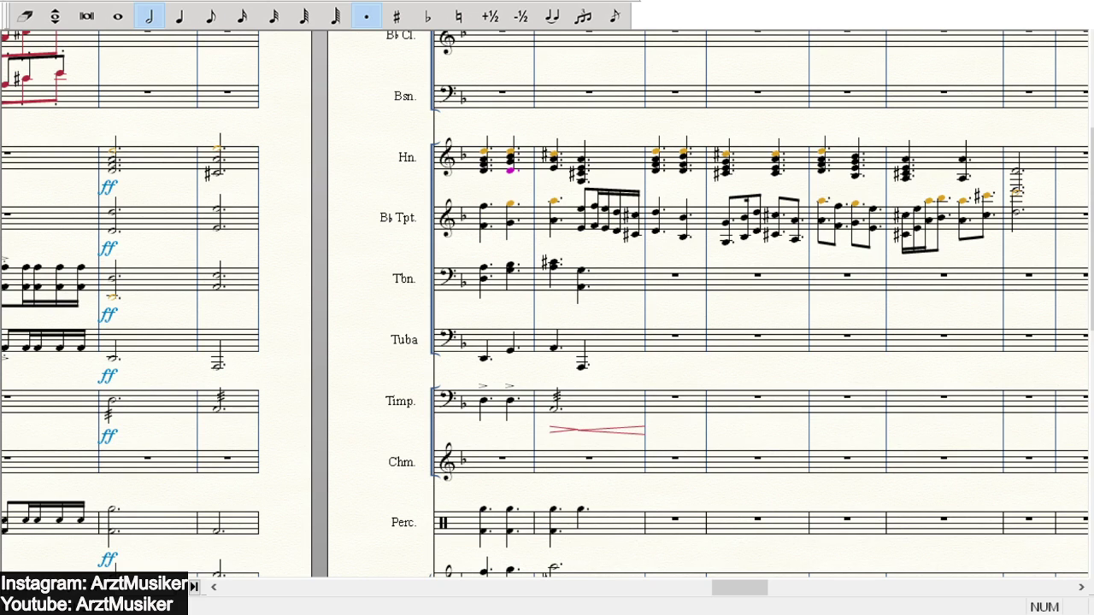
click(179, 16)
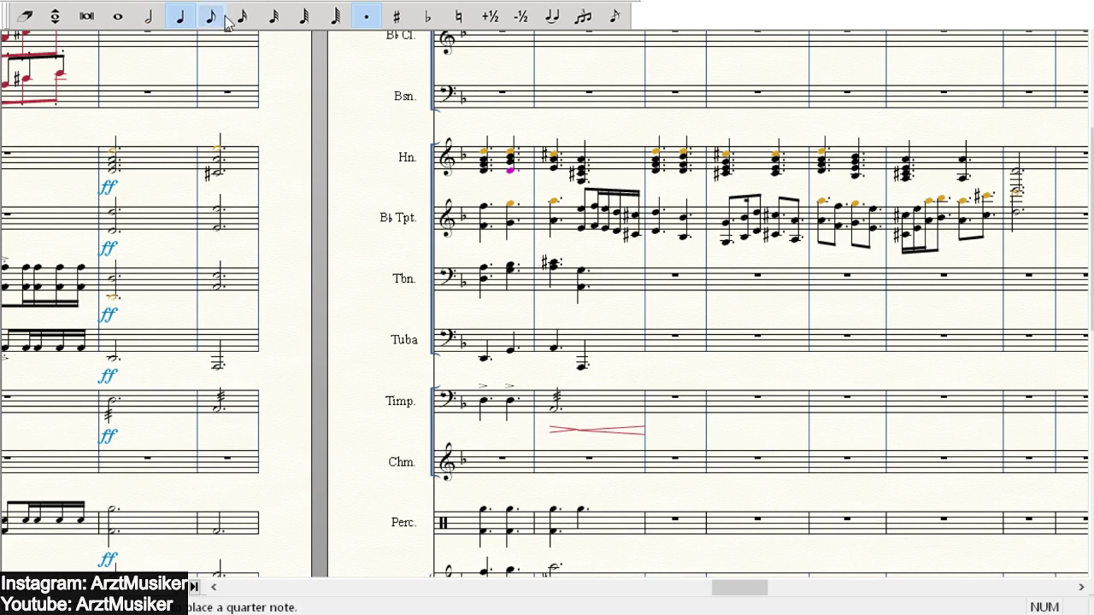
scroll(700, 206, down, 2)
scroll(689, 224, up, 1)
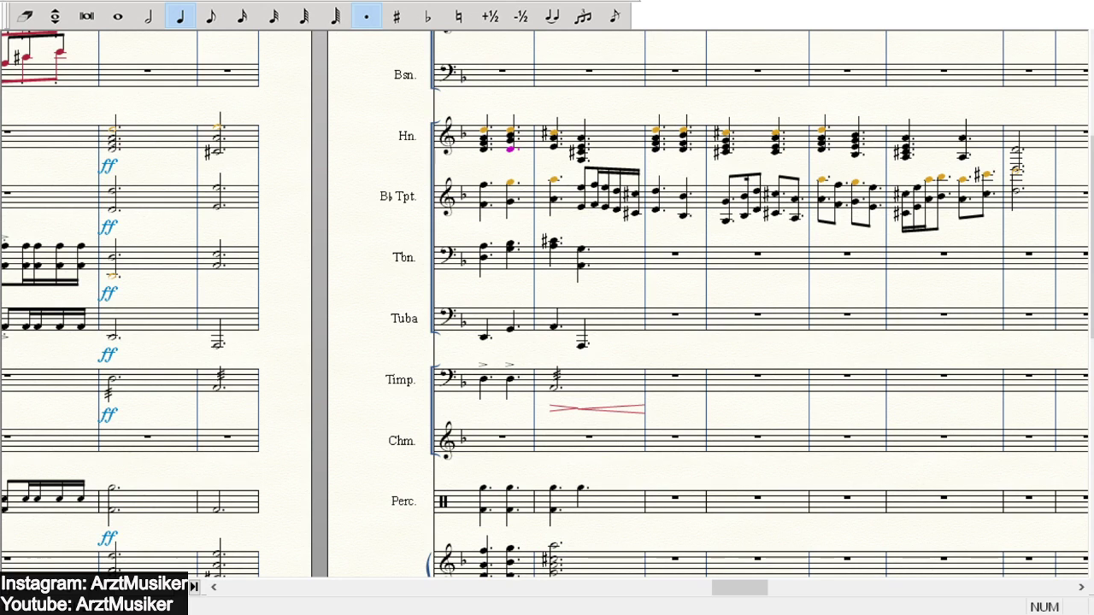
scroll(735, 209, down, 1)
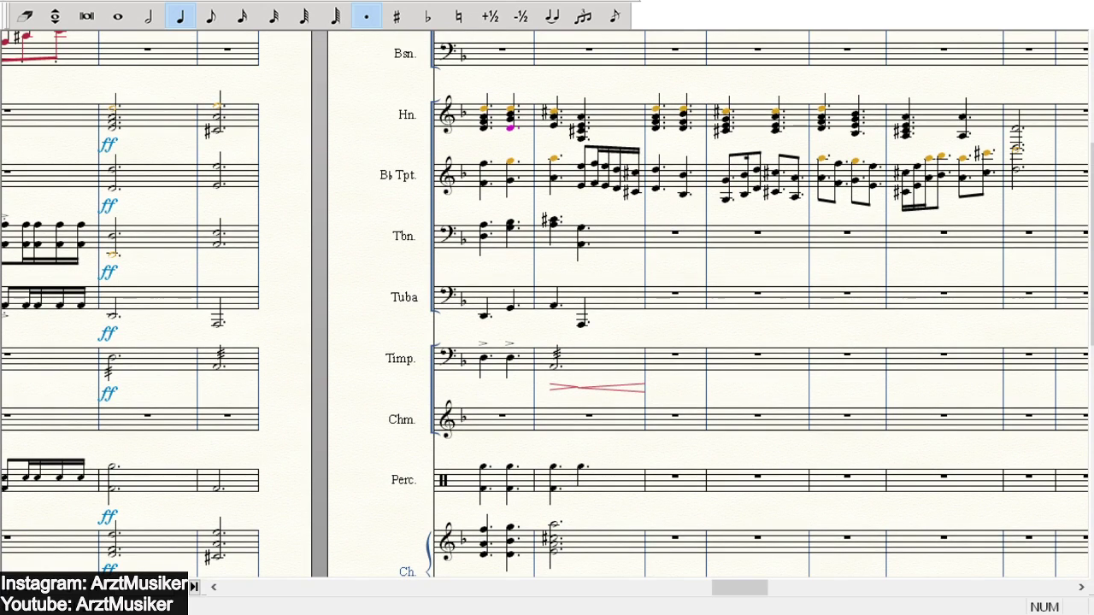
- Enter dotted quarter notes D and F in the third Tbn. measure and G and E in the fourth
click(1082, 588)
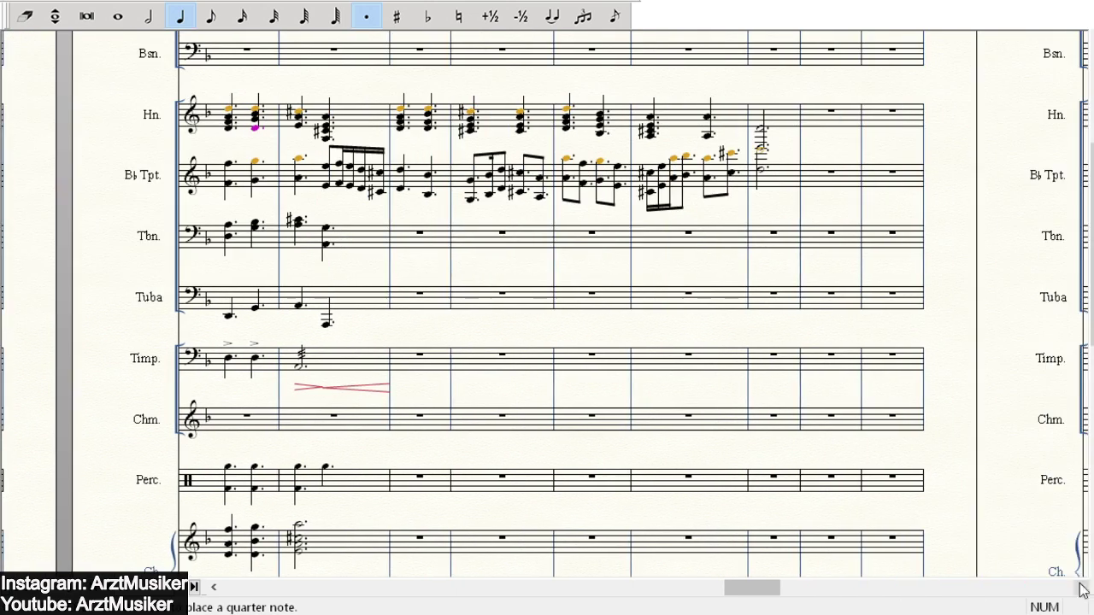
scroll(479, 256, up, 1)
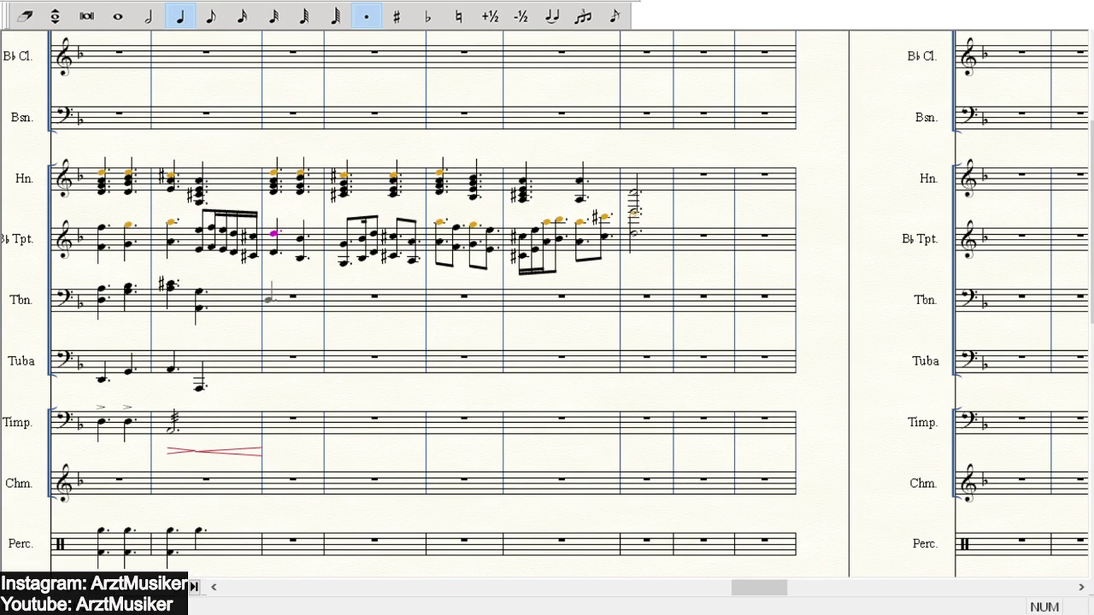
click(270, 299)
click(302, 306)
key(Up)
key(Up)
key(Up)
click(341, 292)
click(392, 296)
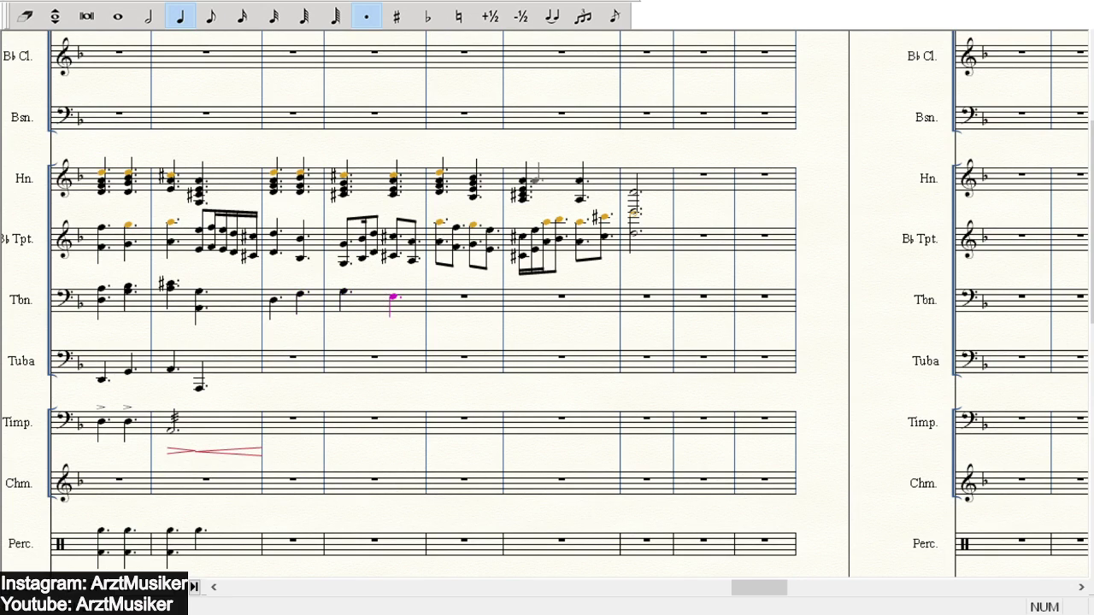
- Fill the fifth Tbn. measure with a dotted quarter D, a quarter B-flat and an eighth A
click(442, 299)
click(211, 15)
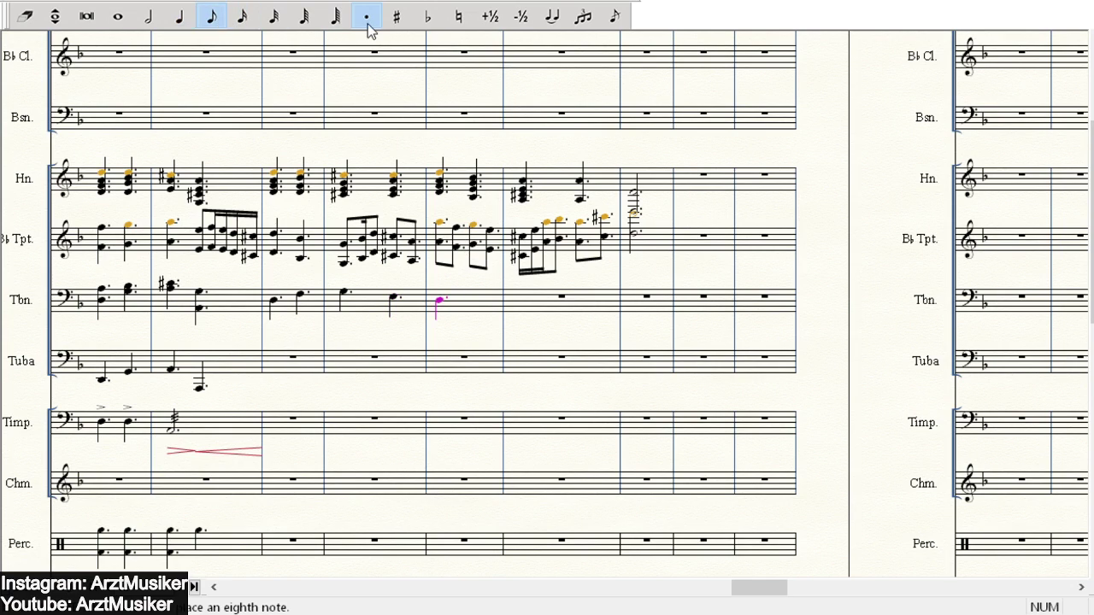
click(179, 19)
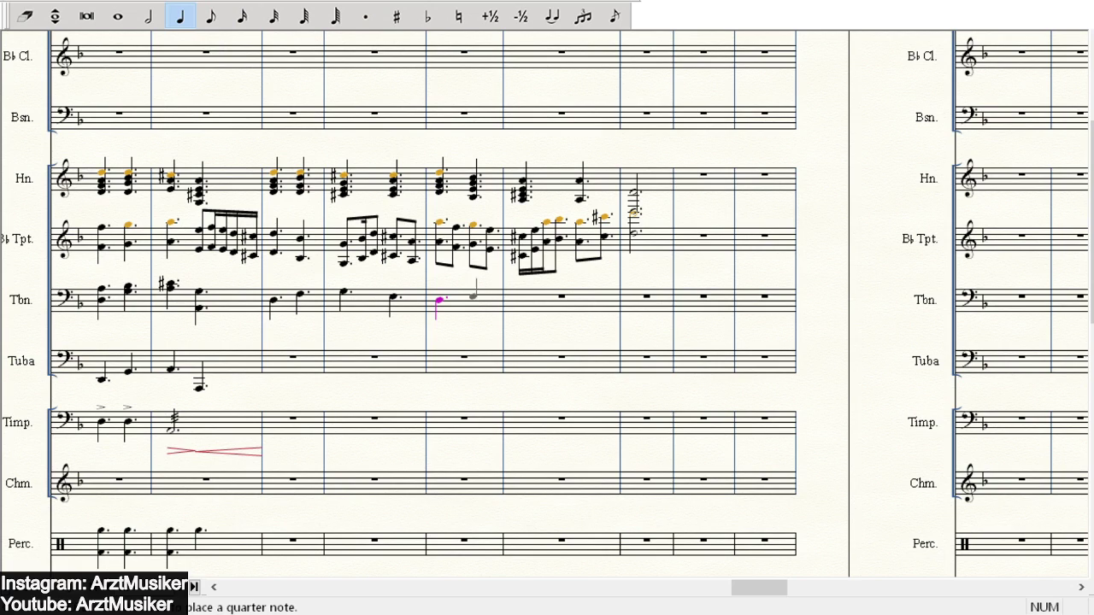
click(475, 305)
click(211, 15)
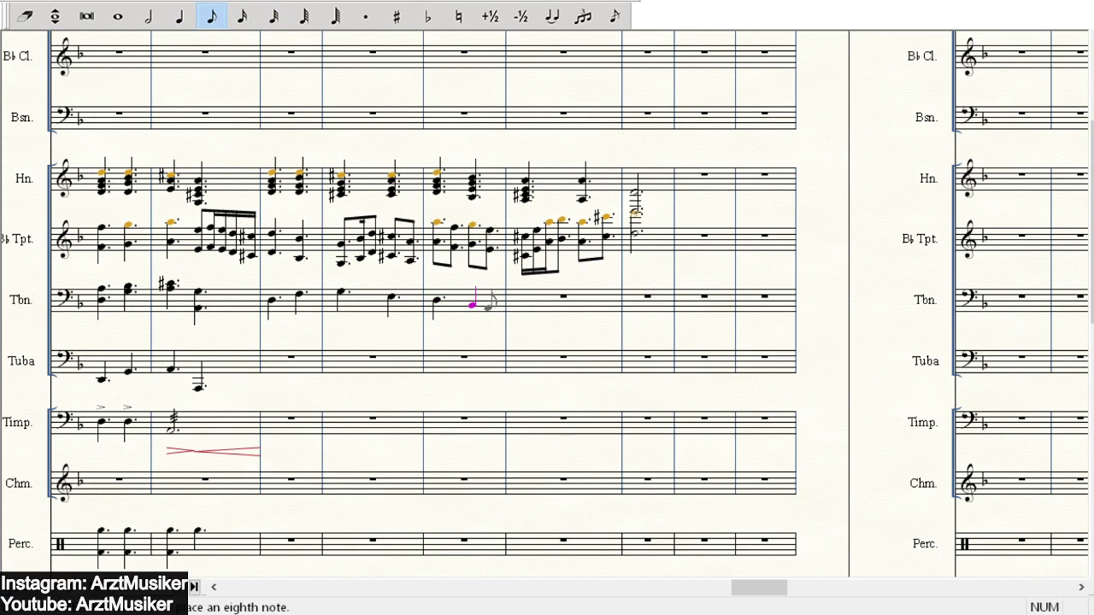
click(492, 303)
- Fill the sixth Tbn. measure with a quarter G, an eighth G-sharp and a dotted quarter A, and the seventh with octave dotted half Ds
click(180, 15)
click(521, 307)
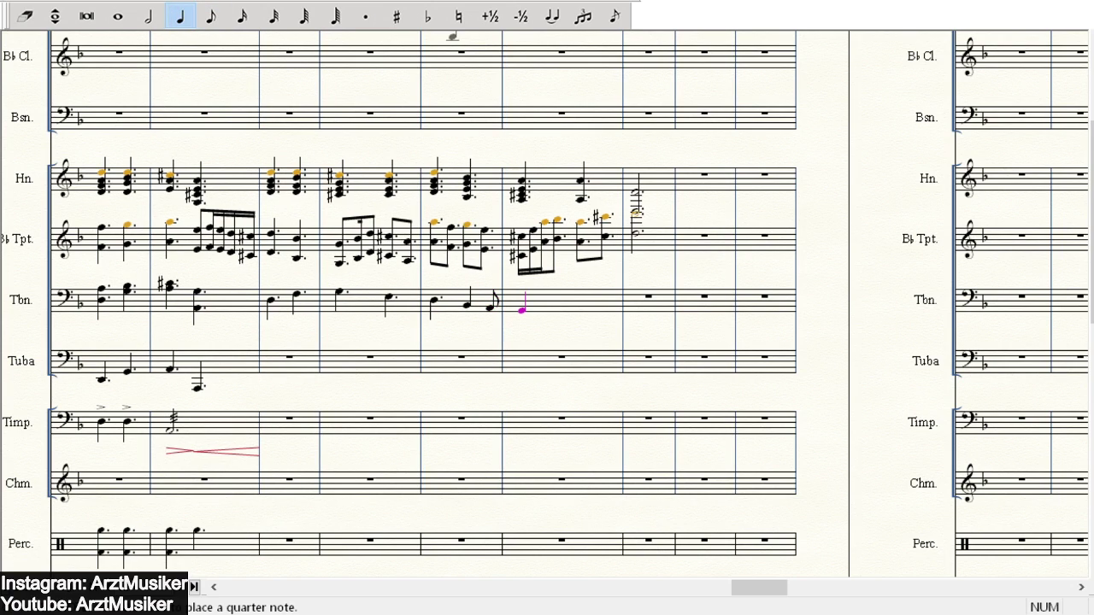
click(211, 15)
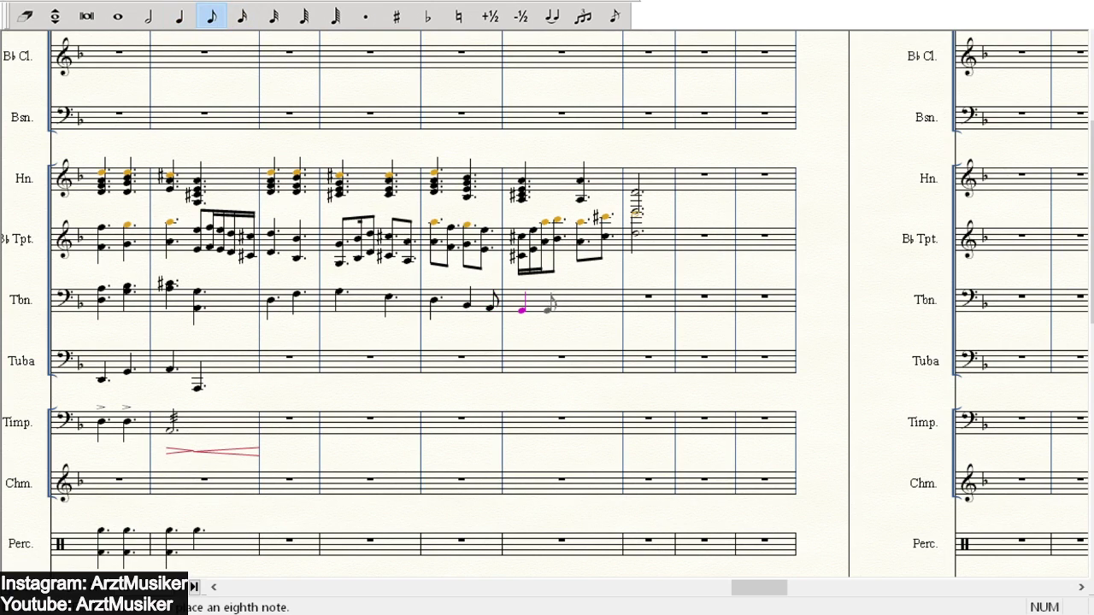
click(564, 308)
click(180, 15)
click(365, 15)
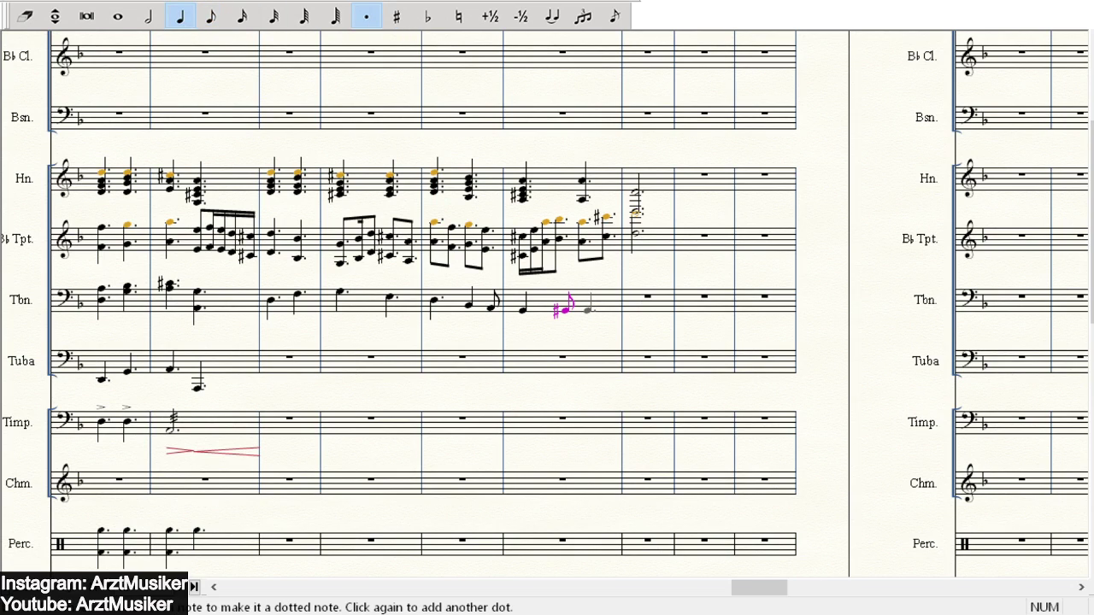
click(588, 306)
click(149, 15)
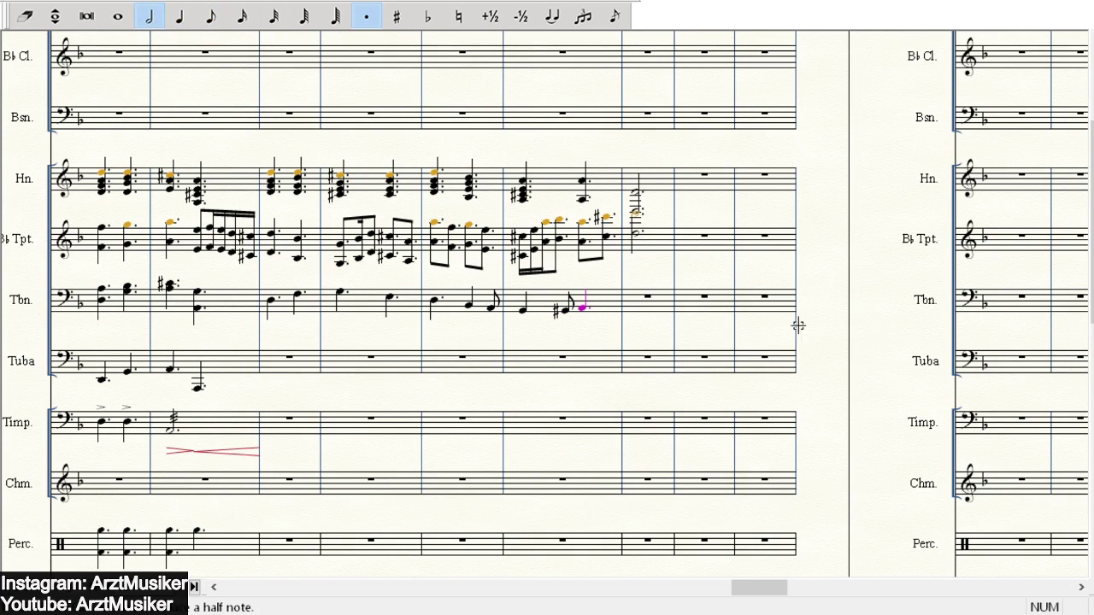
click(654, 316)
click(636, 335)
key(shift+Up)
- Enter dotted quarter notes D and F in the third Tuba measure and G and E in the fourth
click(181, 15)
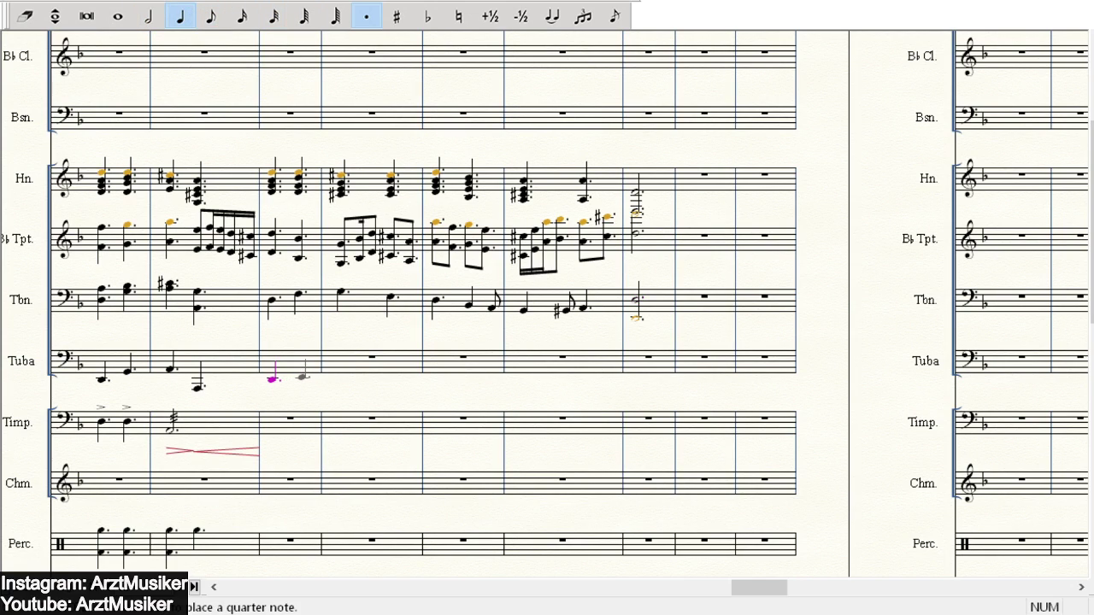
click(302, 373)
click(342, 371)
click(392, 376)
- Fill the fifth Tuba measure with a dotted quarter D, a quarter B-flat and an eighth A
click(438, 376)
click(367, 17)
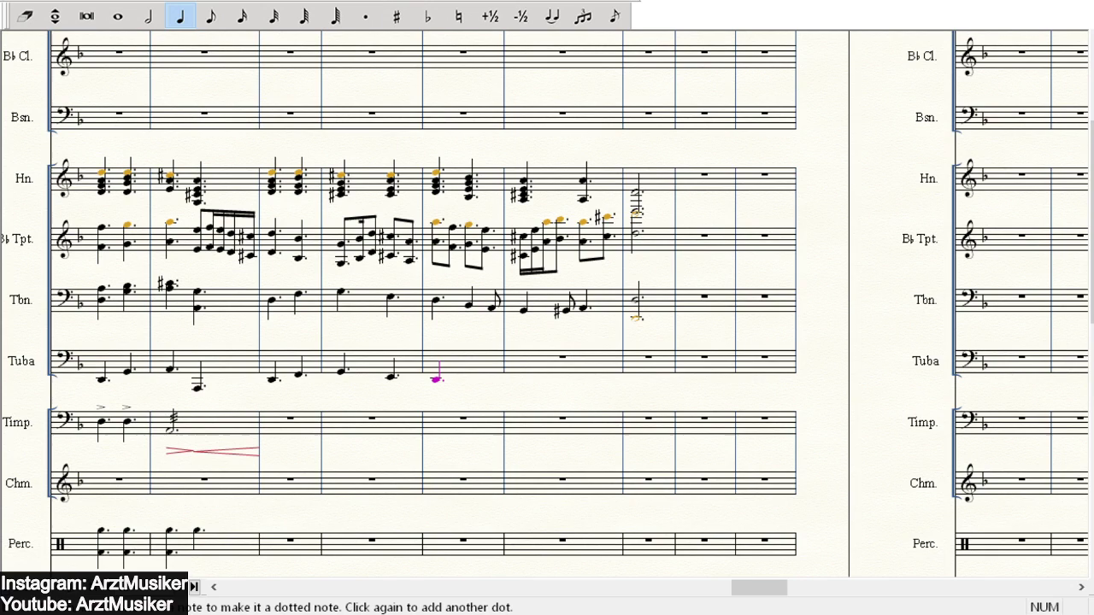
click(468, 384)
click(211, 17)
click(492, 390)
- Fill the sixth Tuba measure with a quarter G, an eighth G-sharp and a dotted quarter A, and the seventh with a dotted half D
click(179, 16)
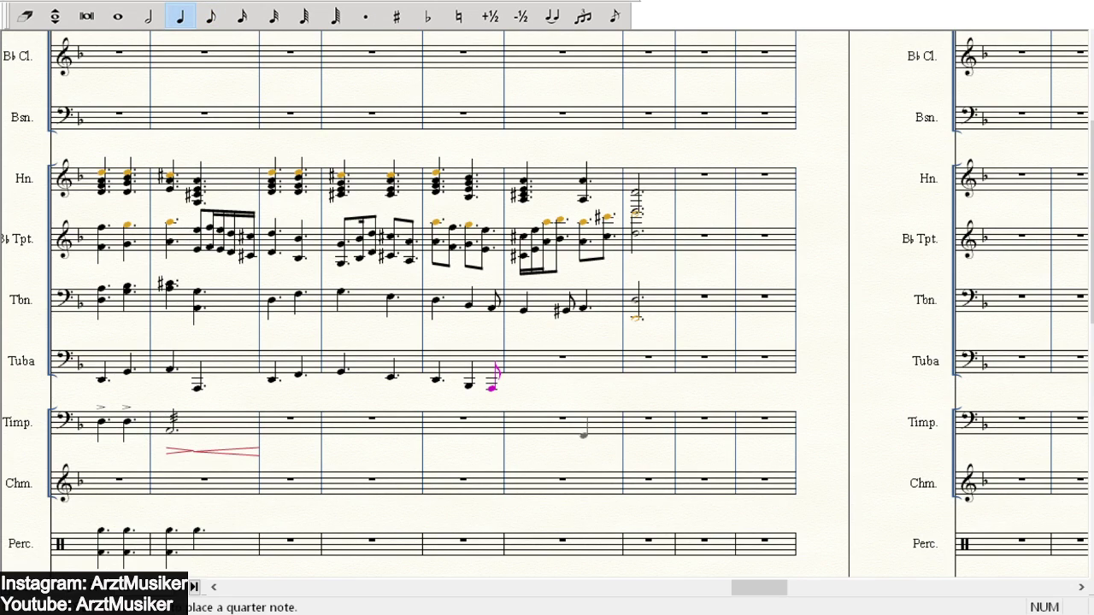
click(523, 389)
click(211, 17)
click(564, 387)
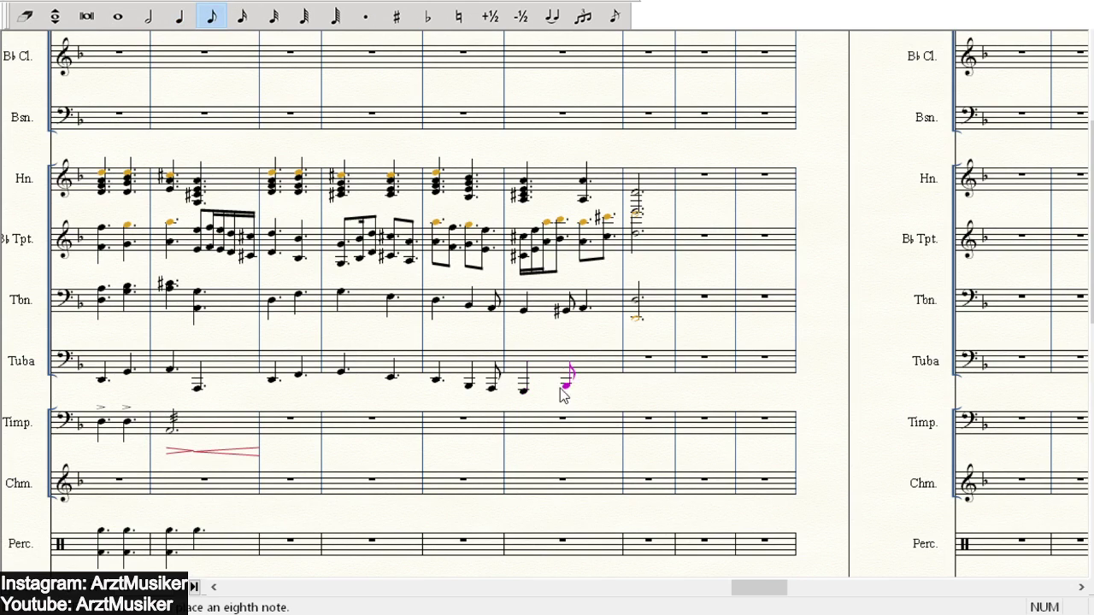
key(Down)
key(plus)
click(180, 17)
click(365, 17)
click(586, 388)
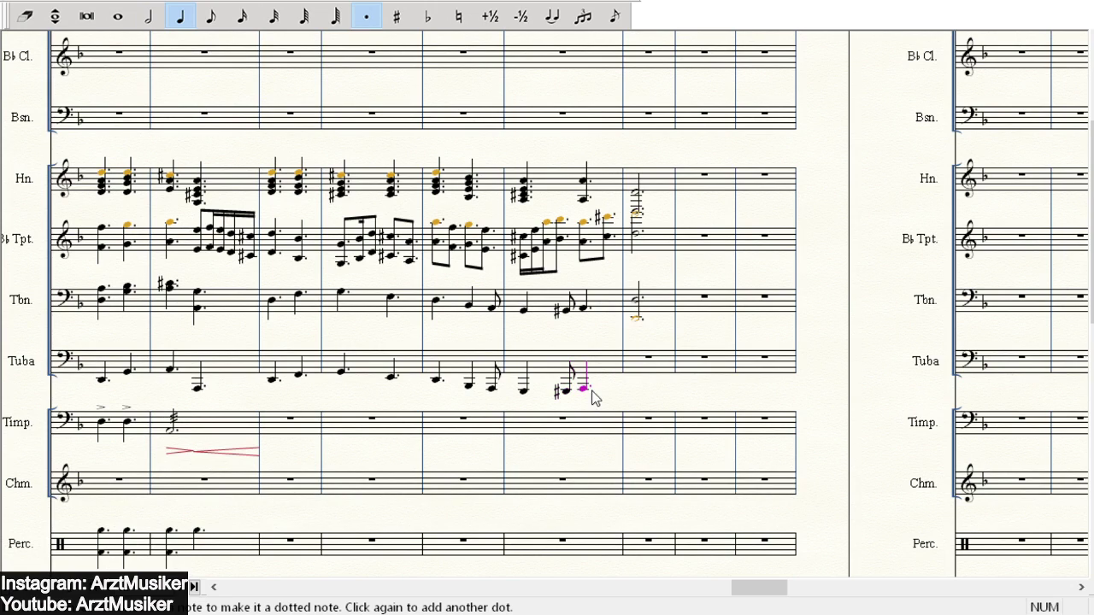
click(148, 16)
click(633, 377)
- Add upper dotted quarter notes to the Tbn. line, A and B-flat in the third measure and C-sharp and A in the fourth
click(179, 16)
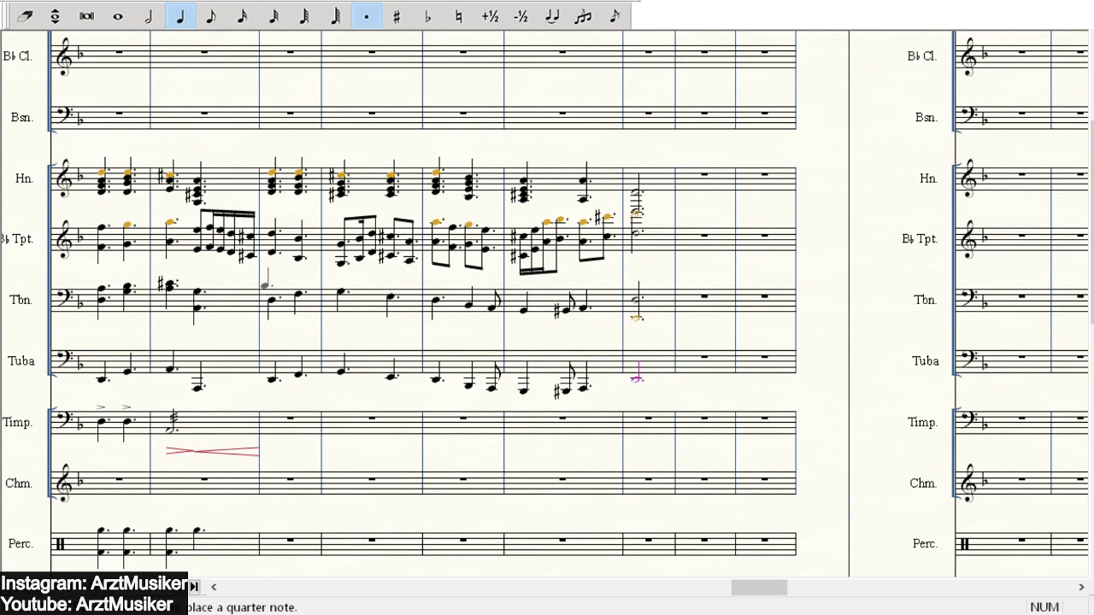
click(272, 288)
click(299, 287)
click(341, 287)
key(Up)
click(390, 289)
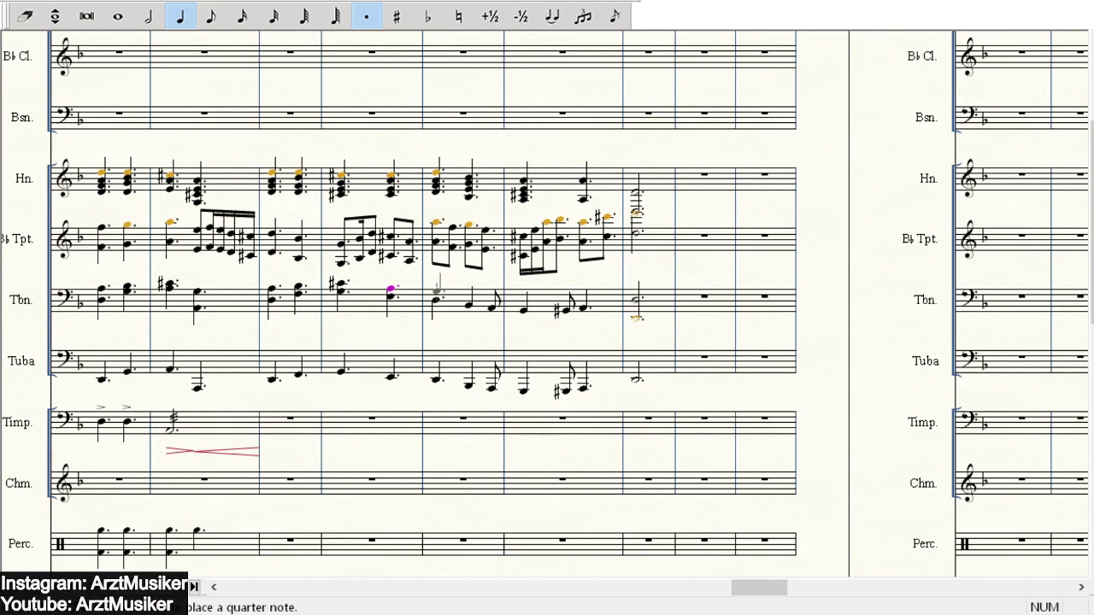
- Top the fifth Tbn. measure's notes with an A over the D, and double the B-flat and A an octave higher
click(436, 288)
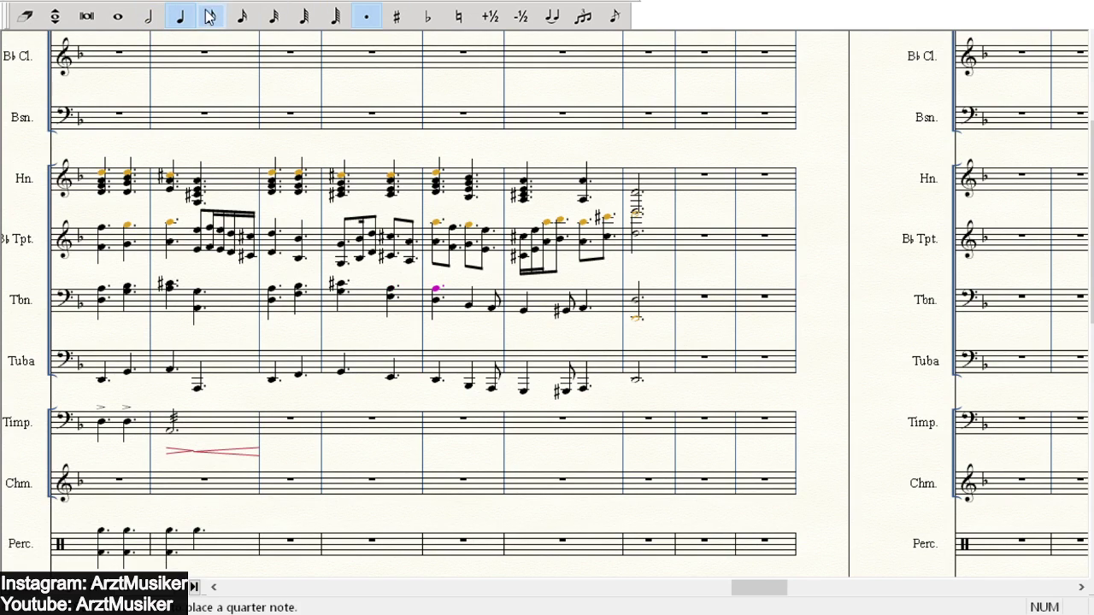
click(366, 16)
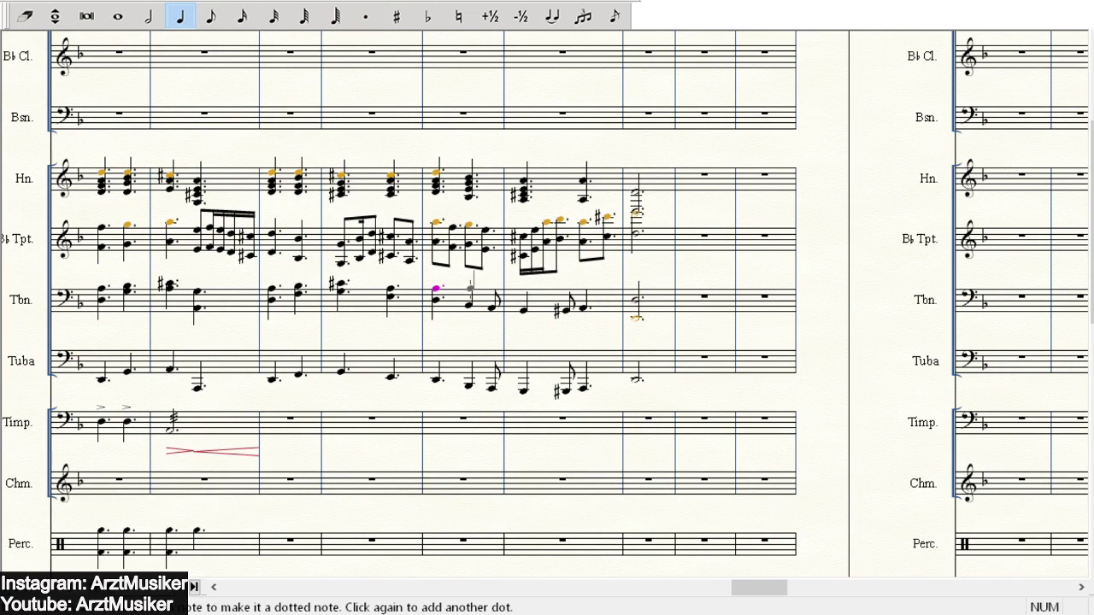
click(470, 285)
click(211, 15)
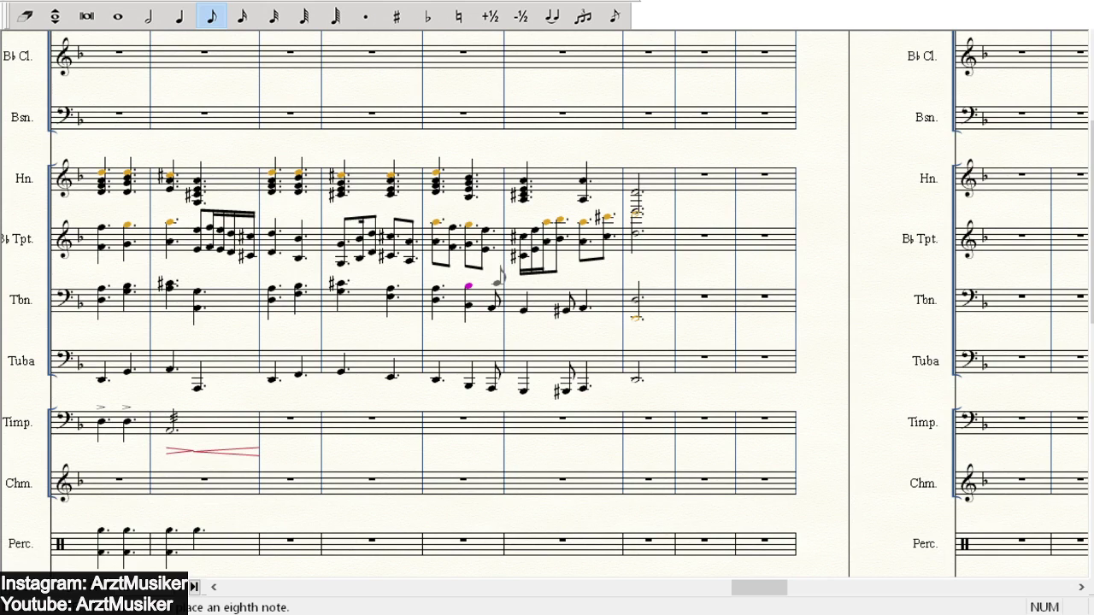
click(493, 289)
- Double the sixth Tbn. measure's quarter G, eighth G-sharp and dotted quarter A an octave higher
click(182, 17)
click(522, 293)
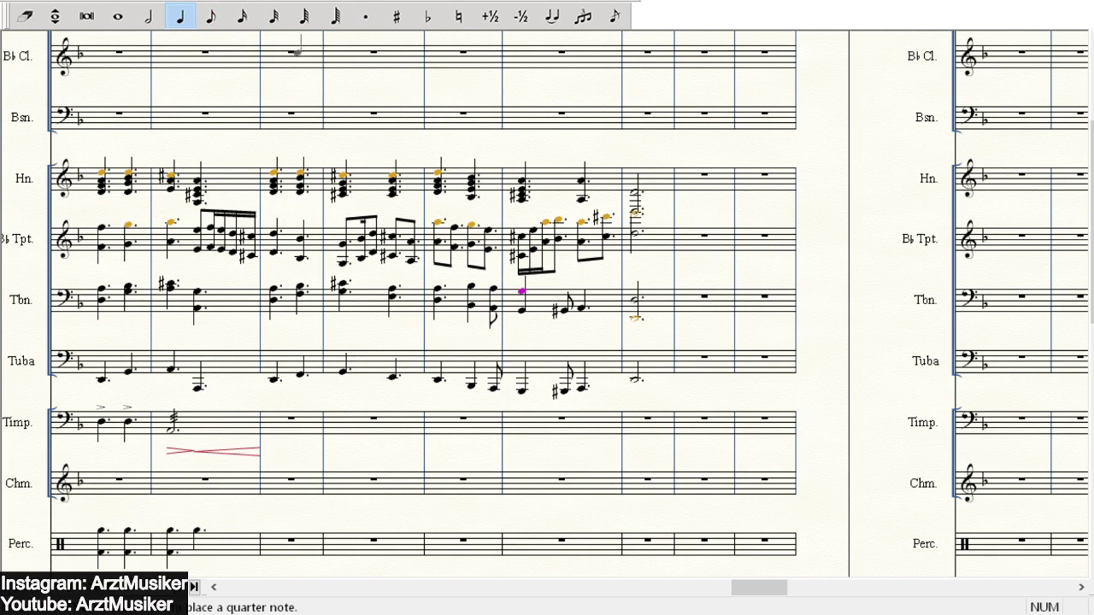
click(211, 15)
click(562, 291)
click(180, 16)
click(366, 16)
click(582, 289)
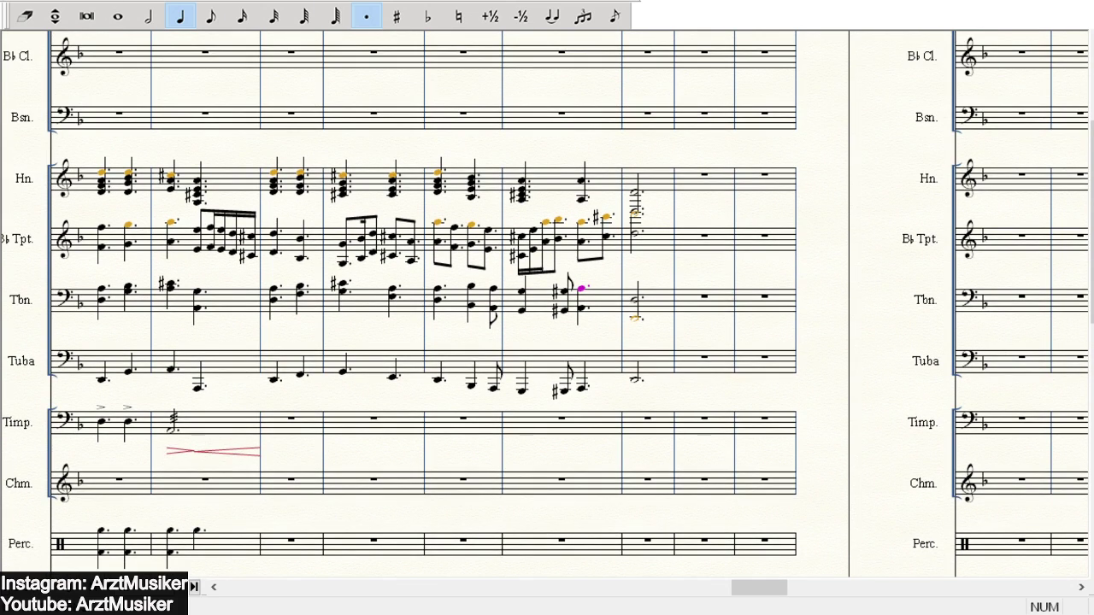
- Play back the brass passage up to the seventh measure and stop it
scroll(1076, 572, right, 3)
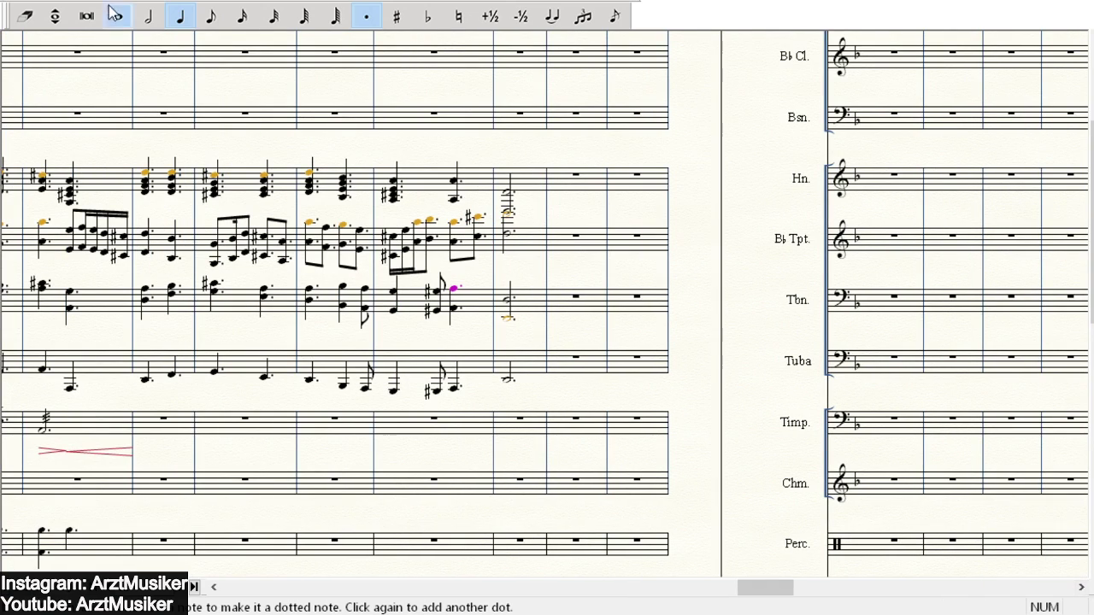
key(space)
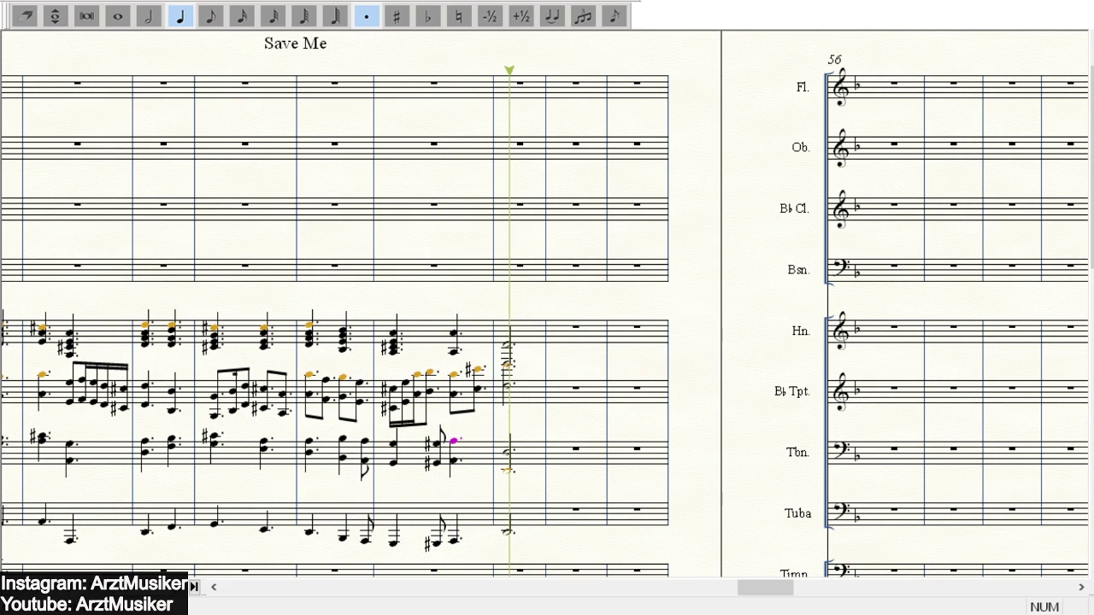
key(space)
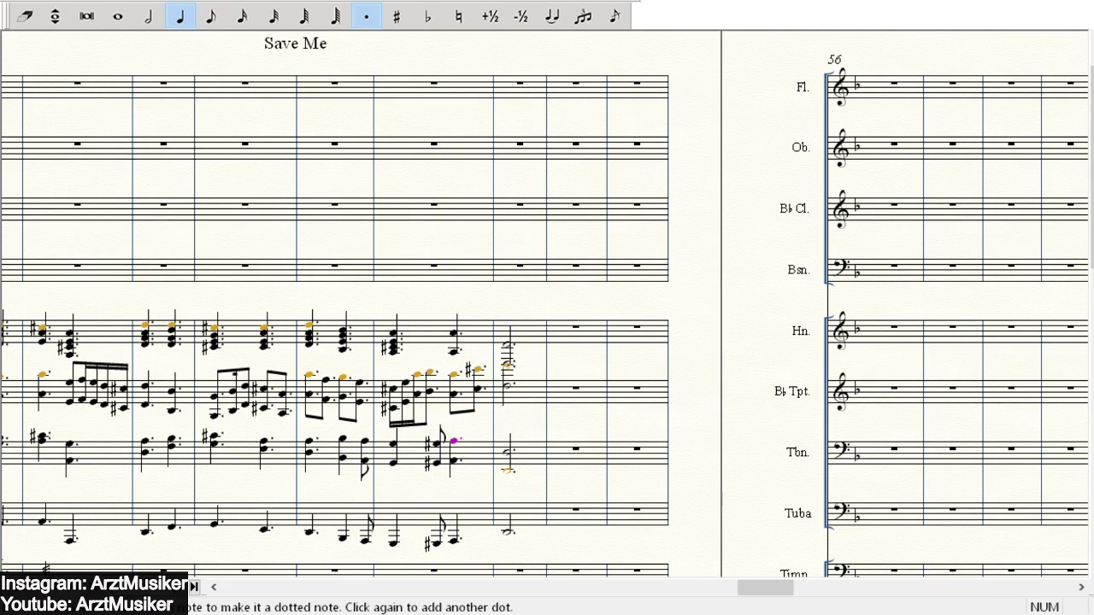
- Shorten the seventh Hn. measure's octave Ds to dotted quarters and follow them with octave dotted quarter Es
click(181, 16)
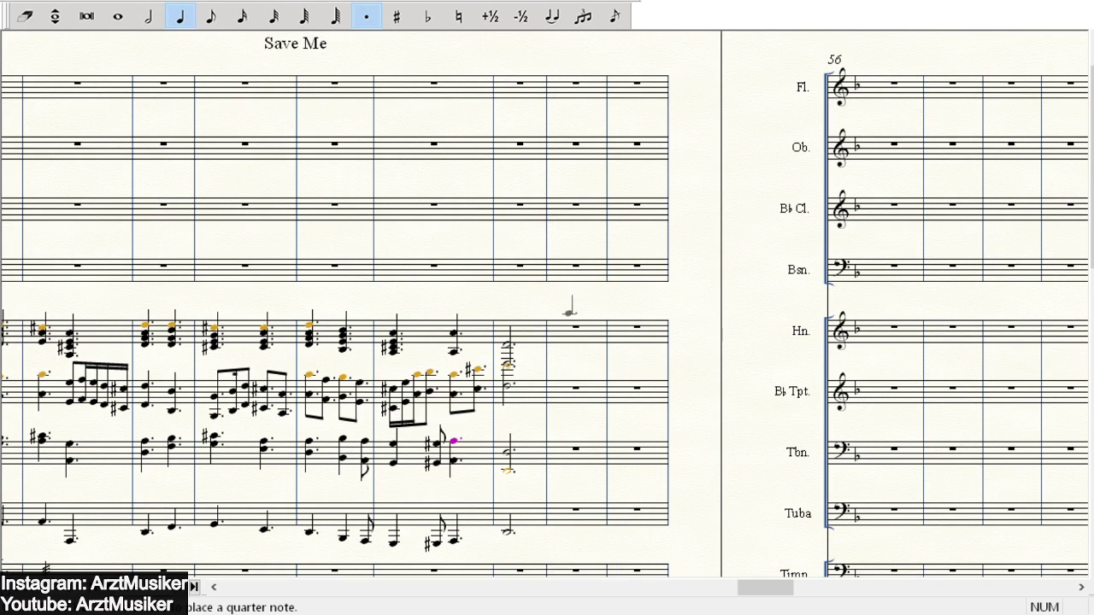
click(510, 343)
click(525, 340)
key(Down)
key(Down)
key(Down)
key(Down)
key(Down)
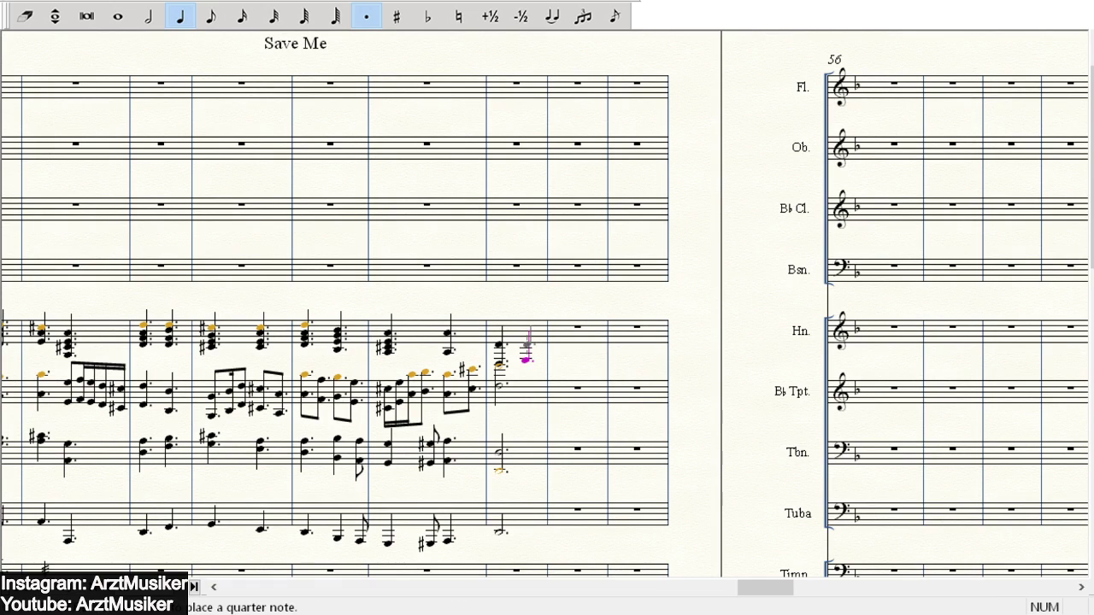
- Replace the seventh measure's dotted half Ds with dotted quarter D and E, in octaves for Tbn. and as single notes for Tuba
click(499, 453)
click(525, 449)
click(525, 468)
click(499, 527)
click(526, 527)
- Enter two dotted quarter Ds in the third Timp. measure
scroll(526, 513, down, 2)
scroll(530, 382, down, 6)
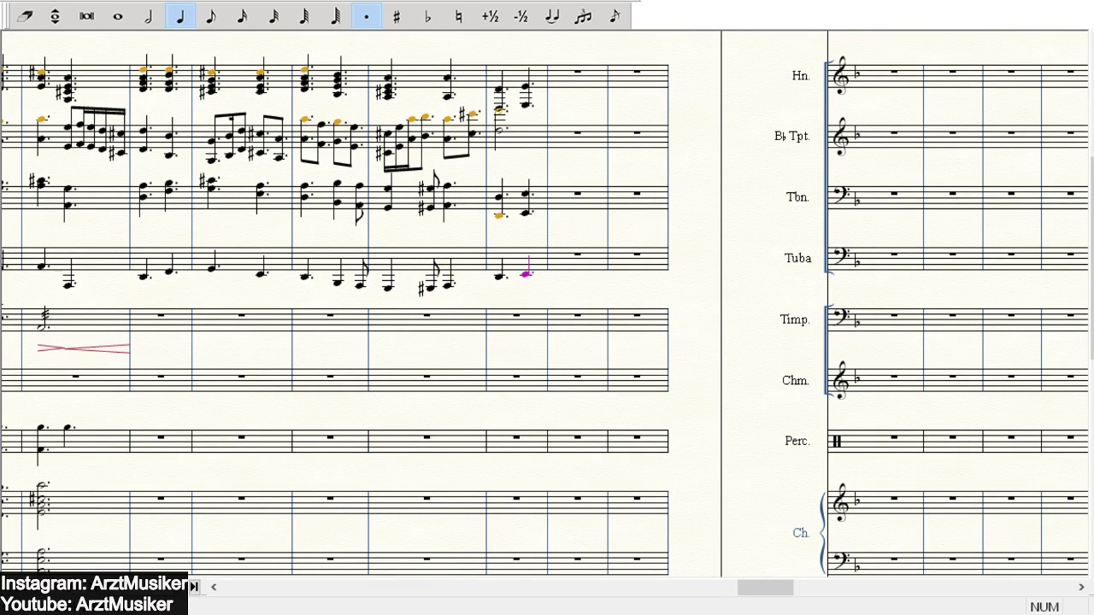
scroll(512, 376, down, 6)
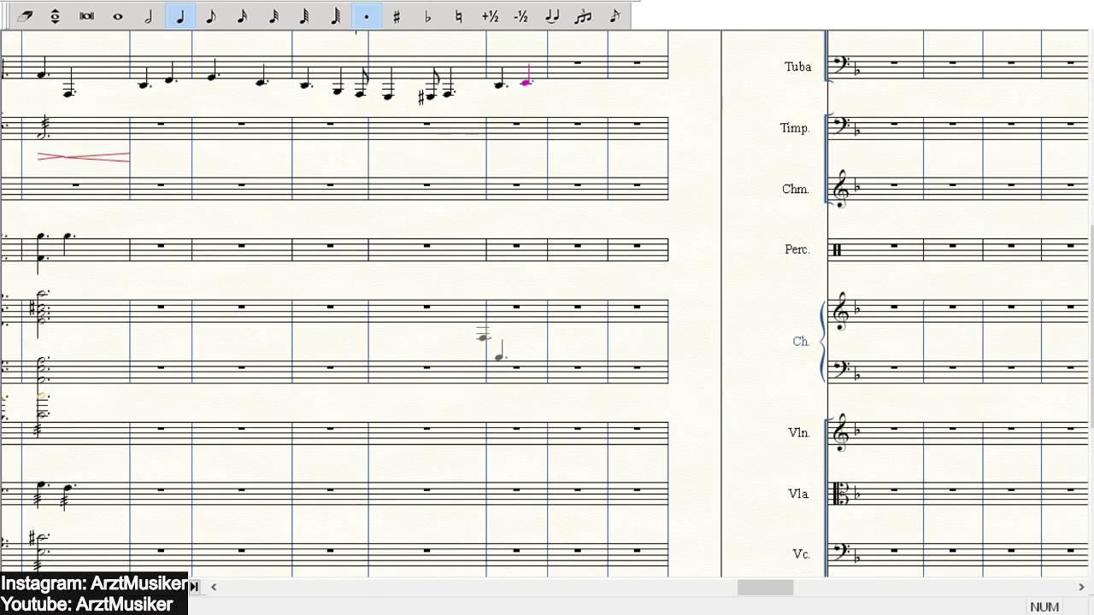
scroll(256, 273, down, 2)
scroll(273, 240, up, 7)
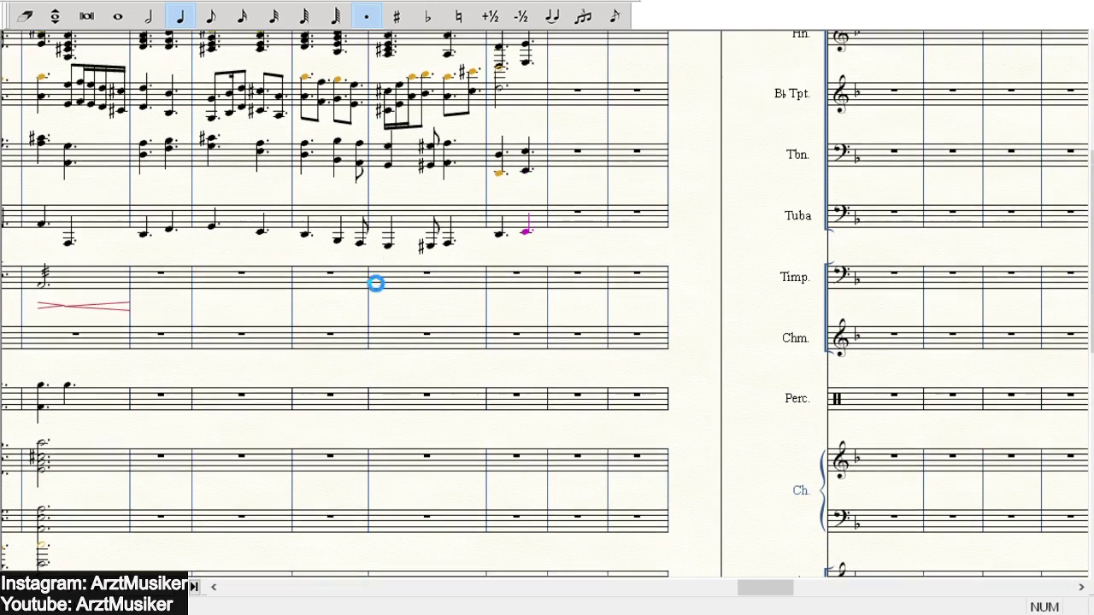
scroll(376, 283, up, 2)
click(149, 15)
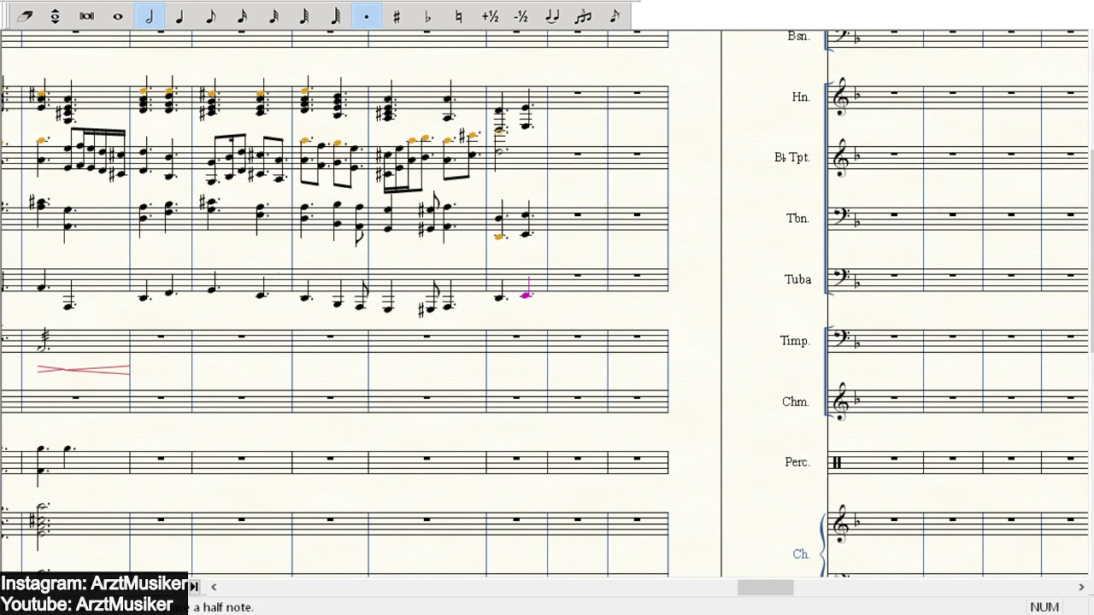
click(214, 587)
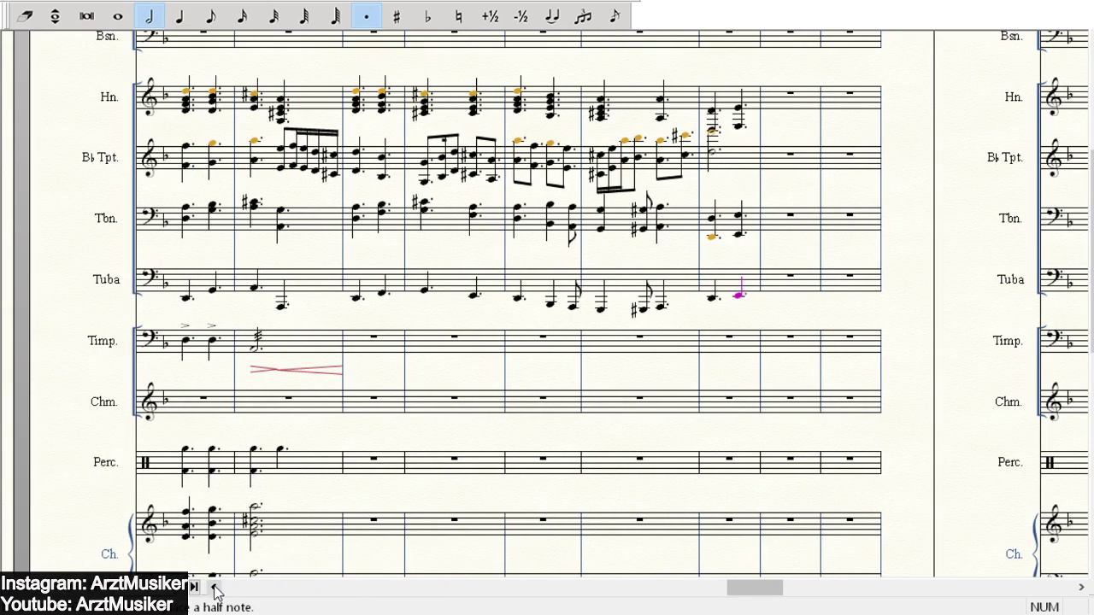
click(213, 587)
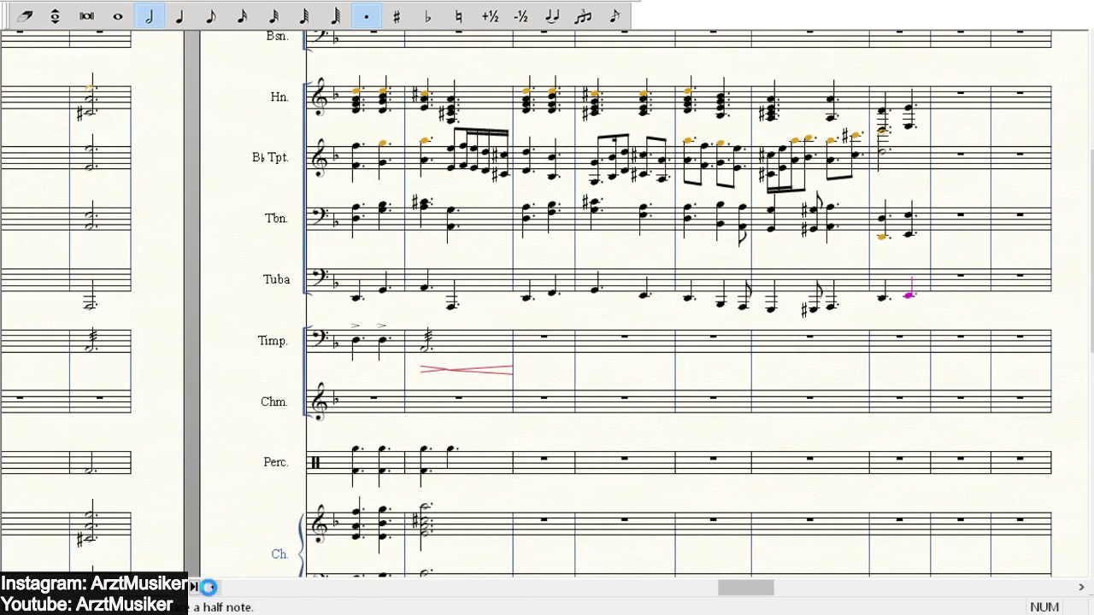
click(179, 17)
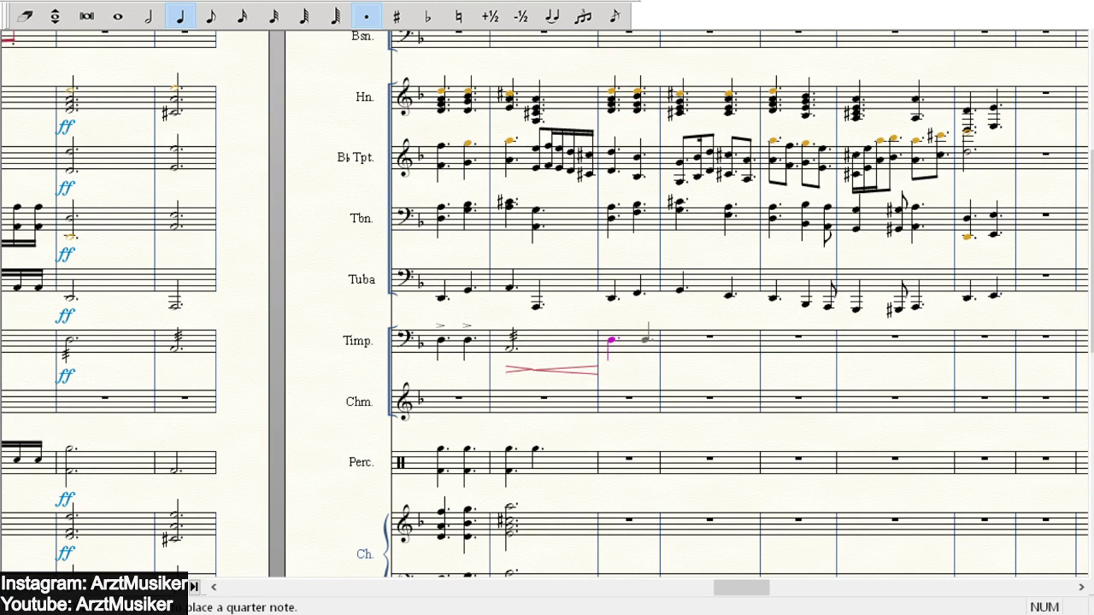
click(647, 338)
- Fill the fourth Timp. measure with a single dotted half A, erasing the extra dotted quarter A
click(674, 348)
click(729, 348)
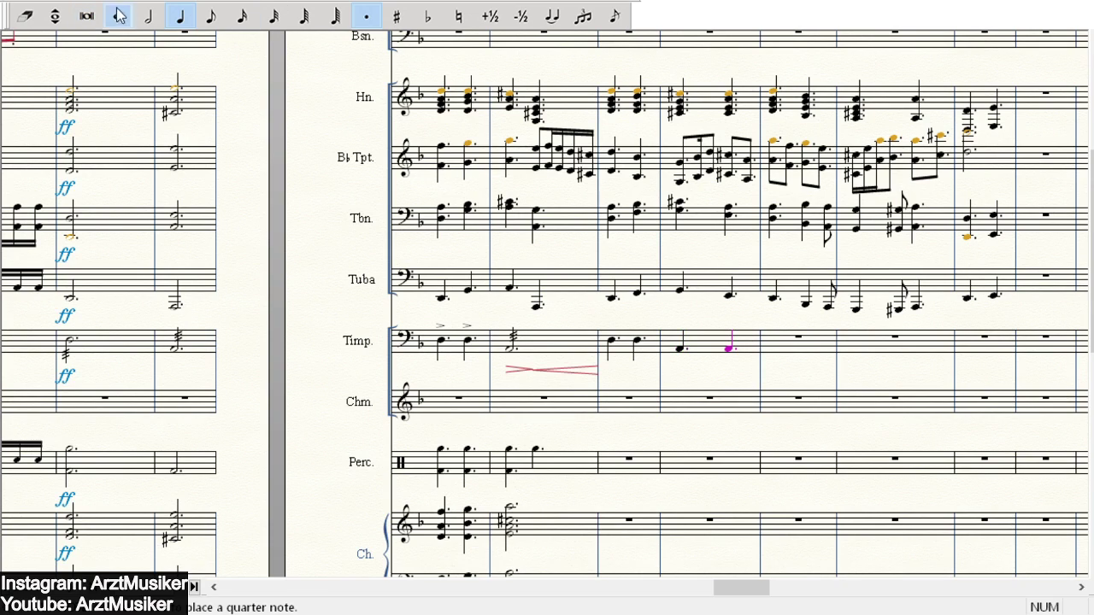
click(26, 19)
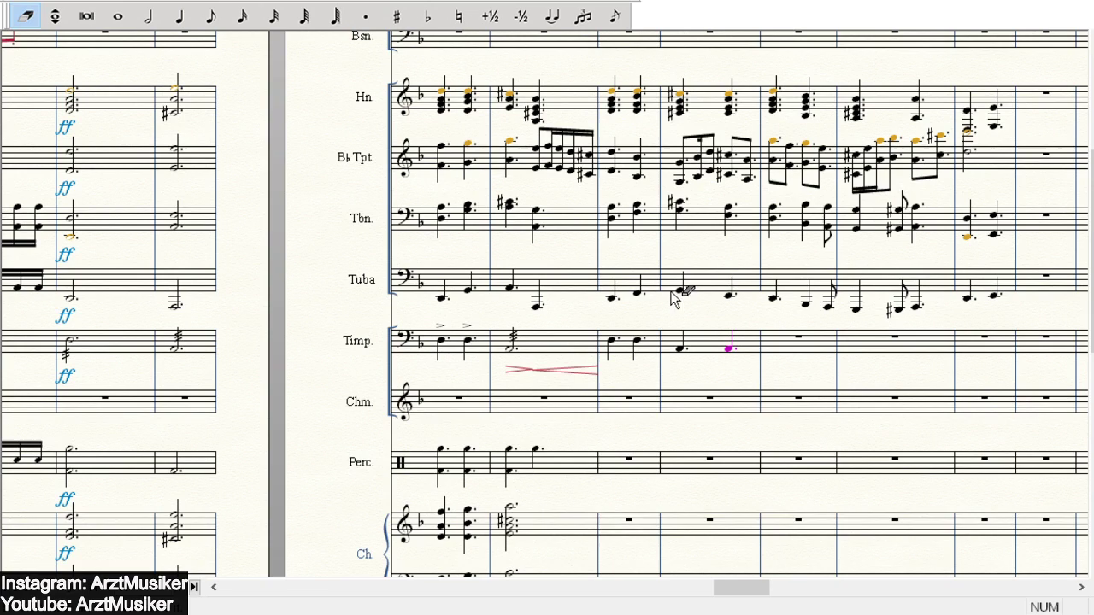
click(728, 346)
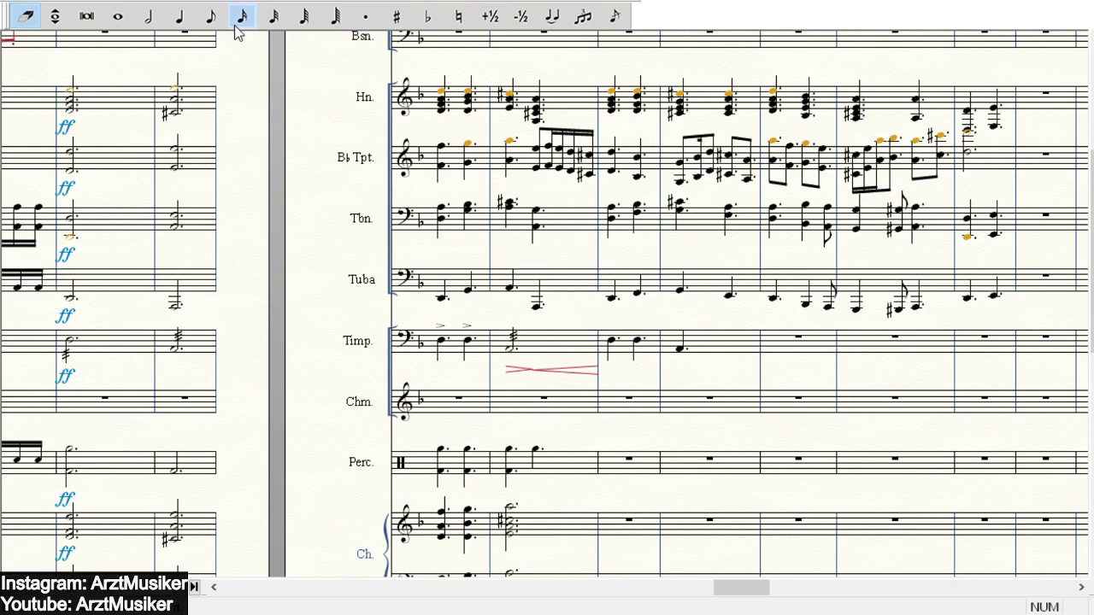
click(149, 16)
key(period)
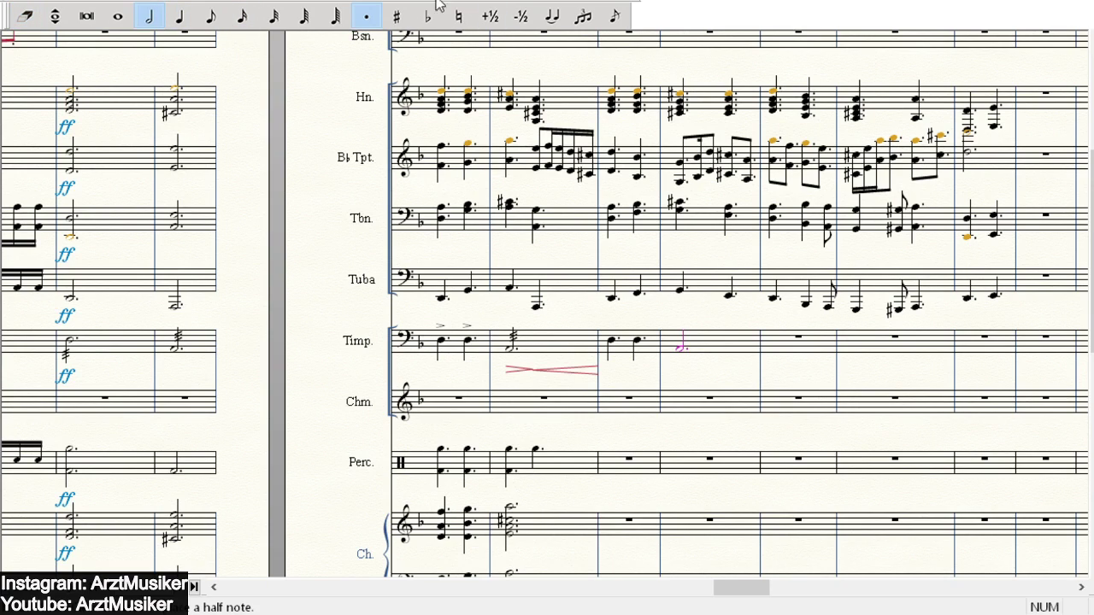
- Enter two dotted quarter Ds in the fifth Timp. measure and a dotted half A in the sixth
click(179, 17)
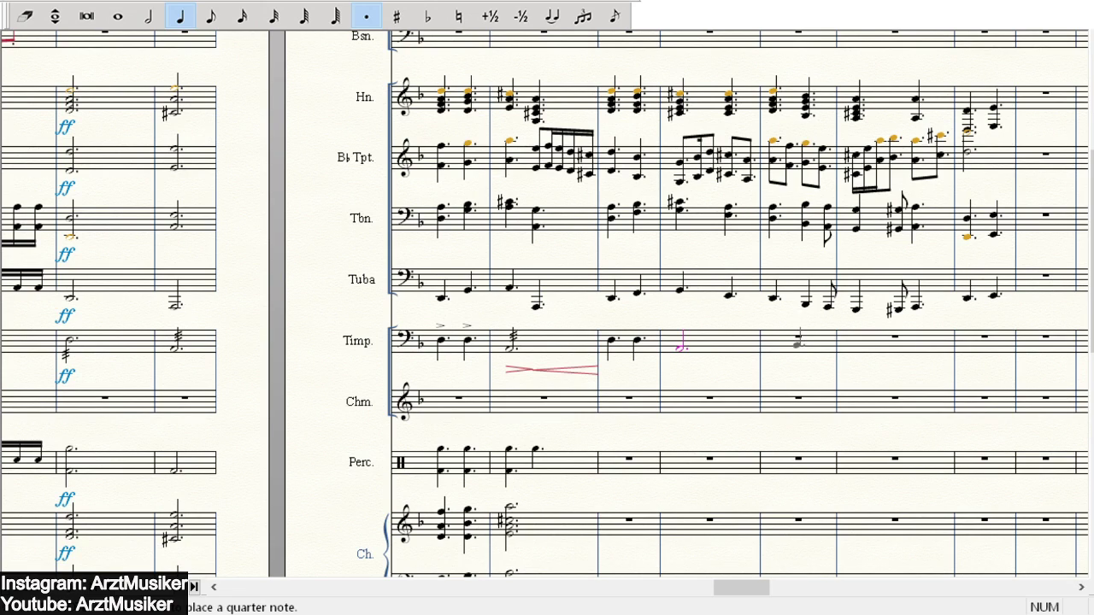
click(798, 339)
click(816, 339)
click(149, 17)
click(856, 347)
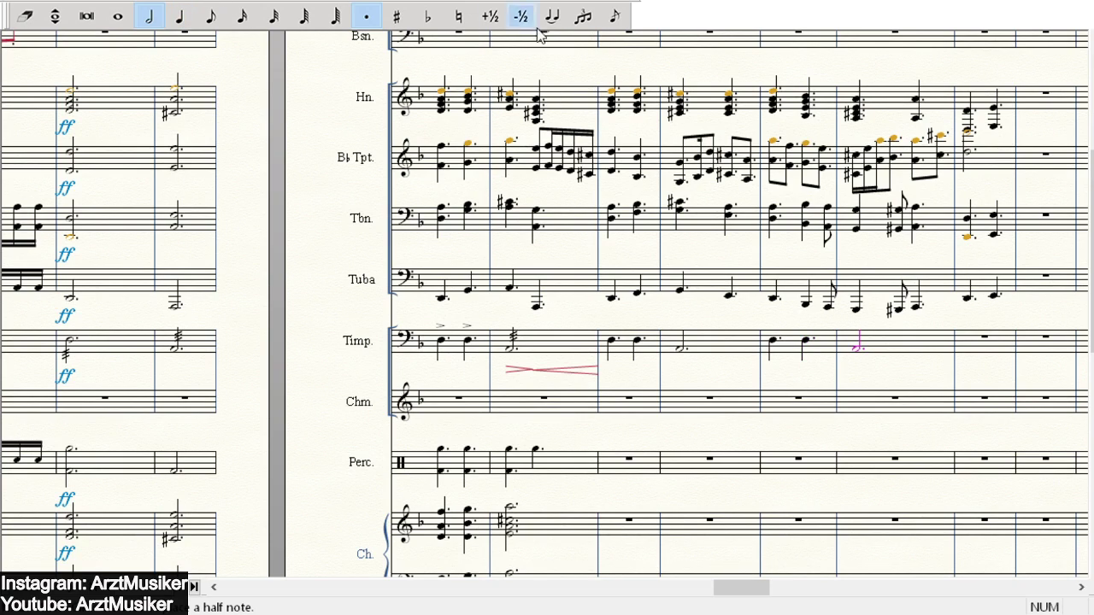
- Add accents to both dotted quarter Ds in the third Timp. measure, removing the tremolo marks first attached to them
click(303, 4)
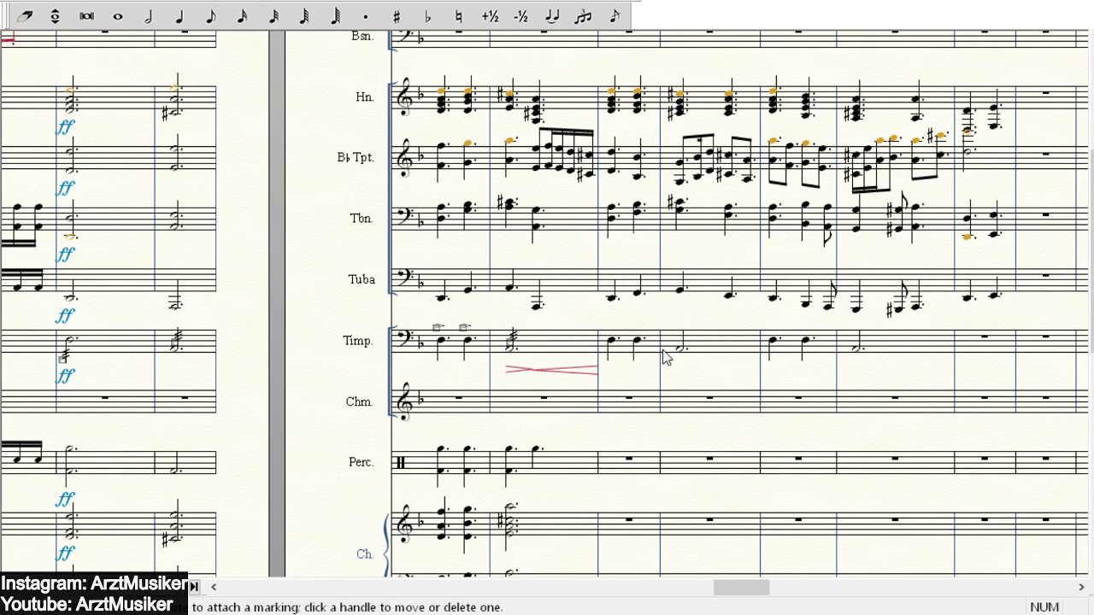
drag(606, 309, 661, 332)
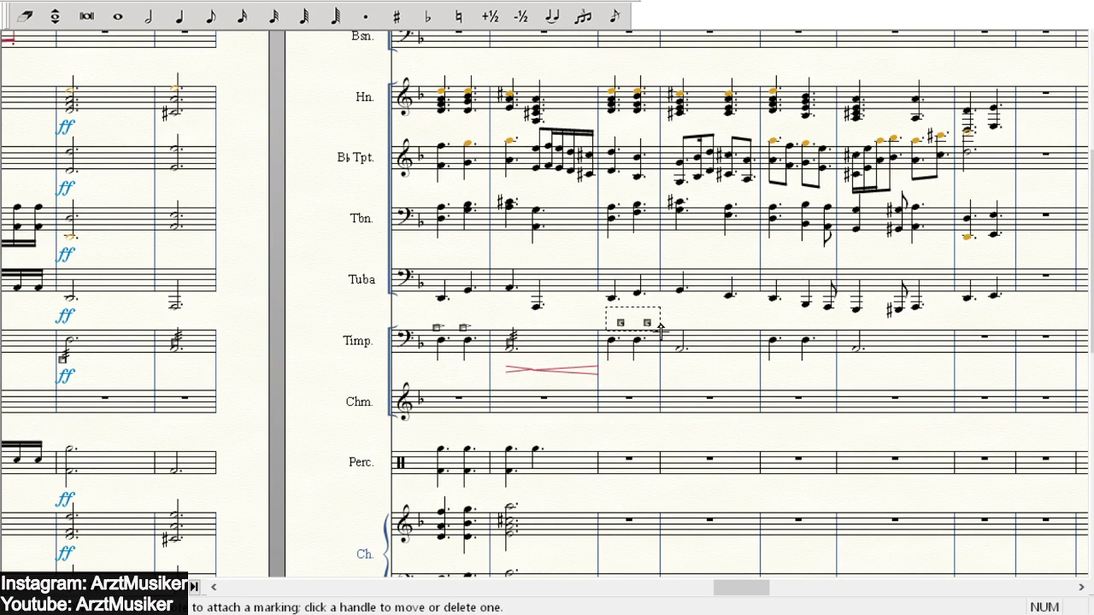
drag(589, 315, 649, 365)
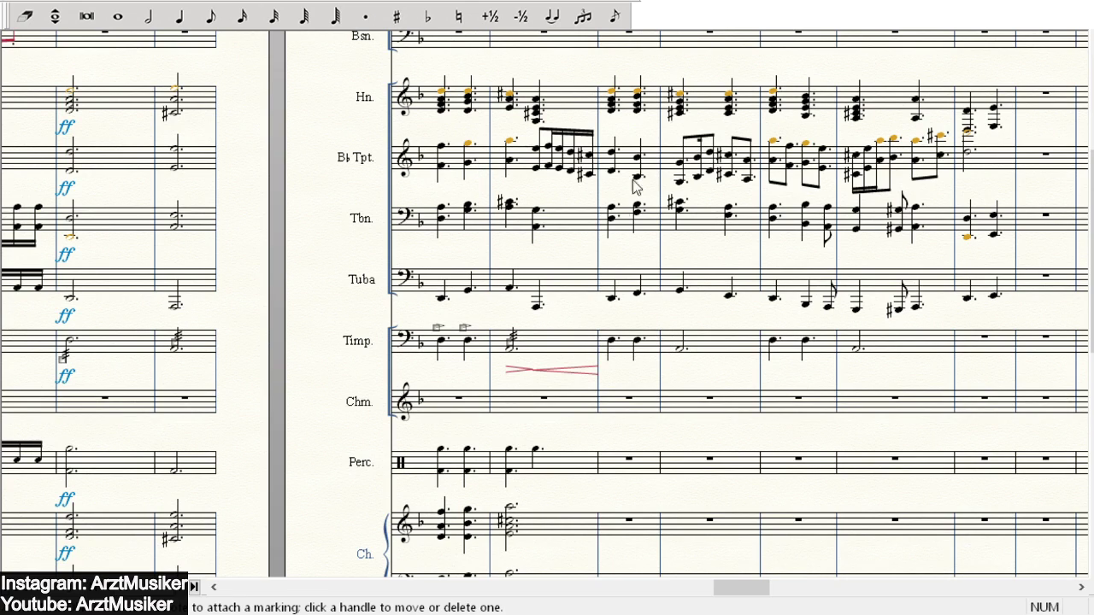
click(622, 371)
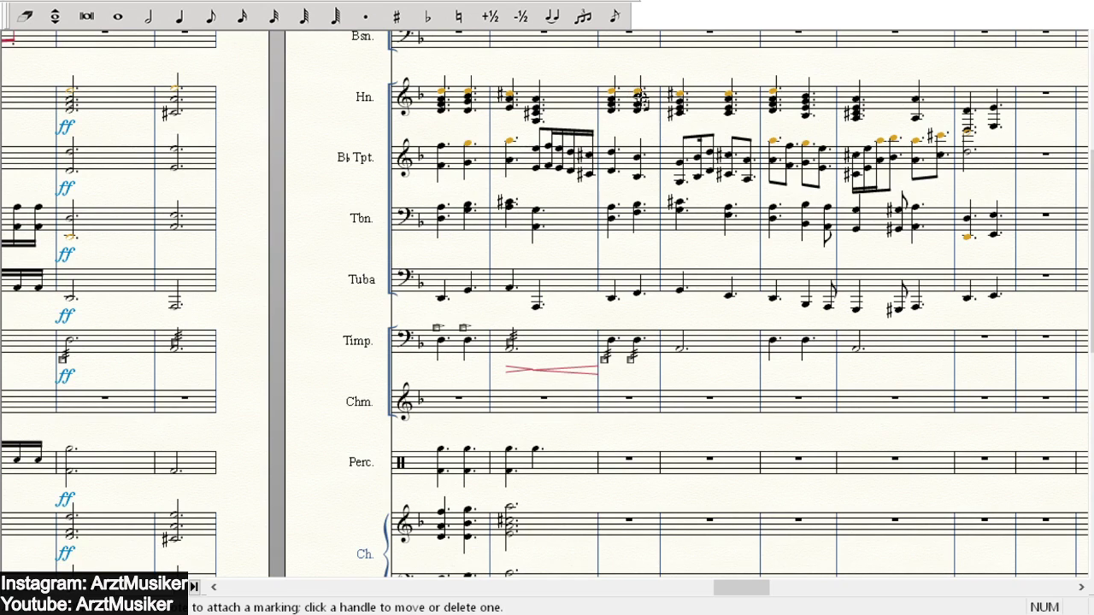
click(638, 89)
click(678, 351)
drag(590, 346, 658, 382)
key(Delete)
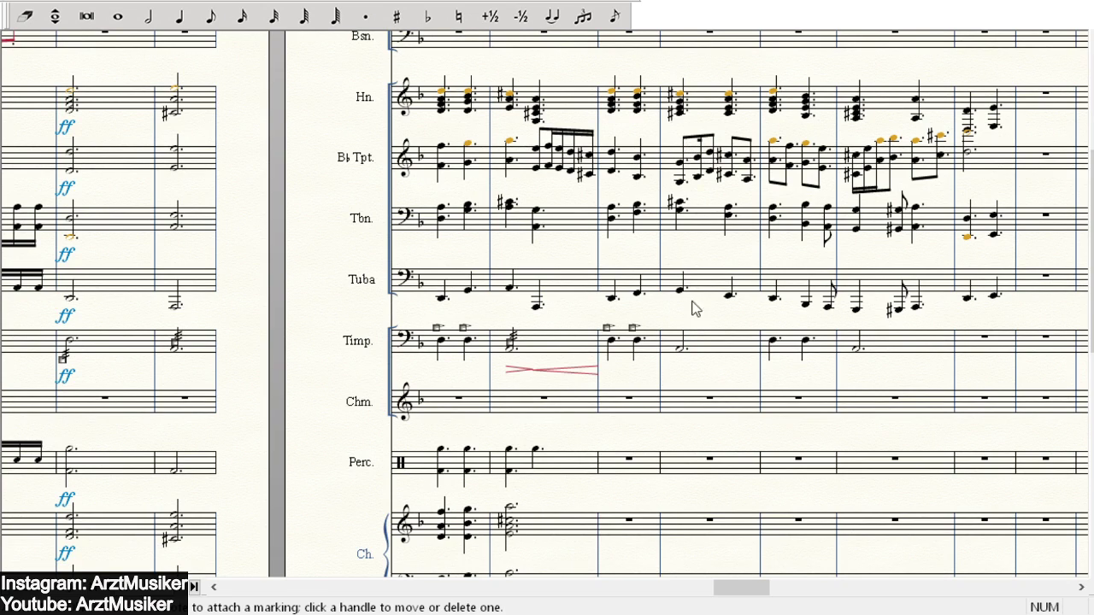
- Add tremolo marks to the dotted half As in the fourth and sixth Timp. measures and accents to the fifth measure's Ds
click(694, 368)
drag(765, 320, 828, 365)
click(856, 347)
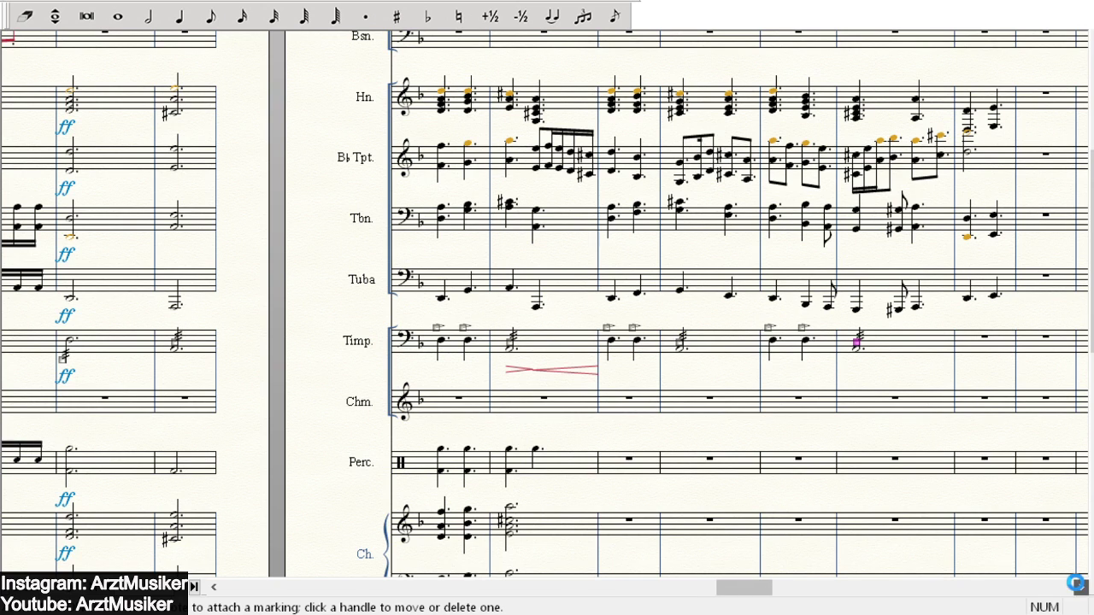
- Play back the passage to check the brass and timpani parts, stopping near the end of the sixth measure
click(1080, 587)
drag(1079, 588, 1079, 590)
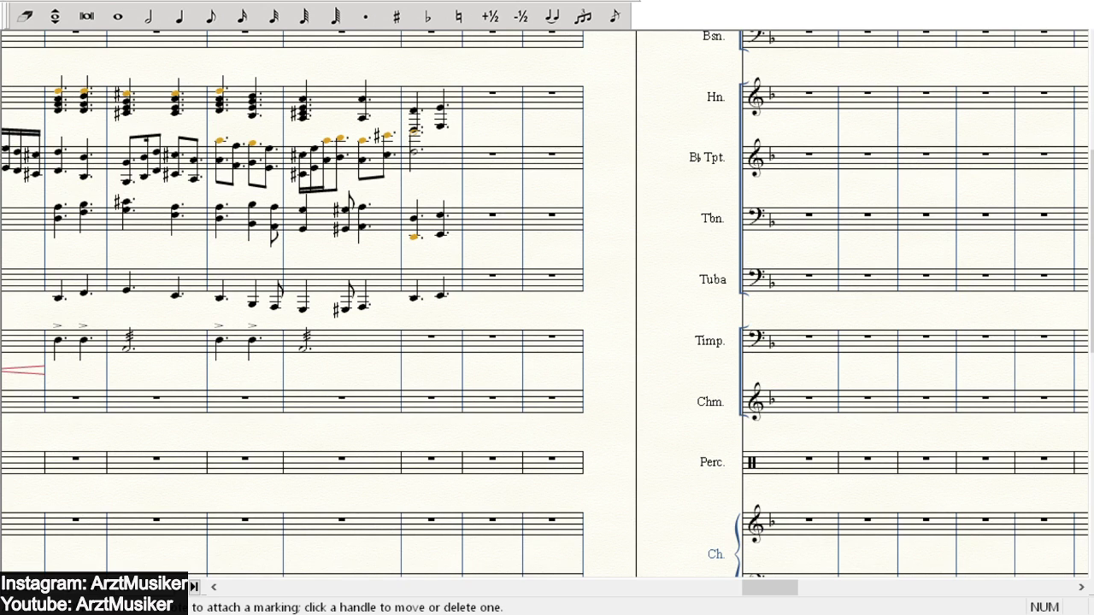
key(space)
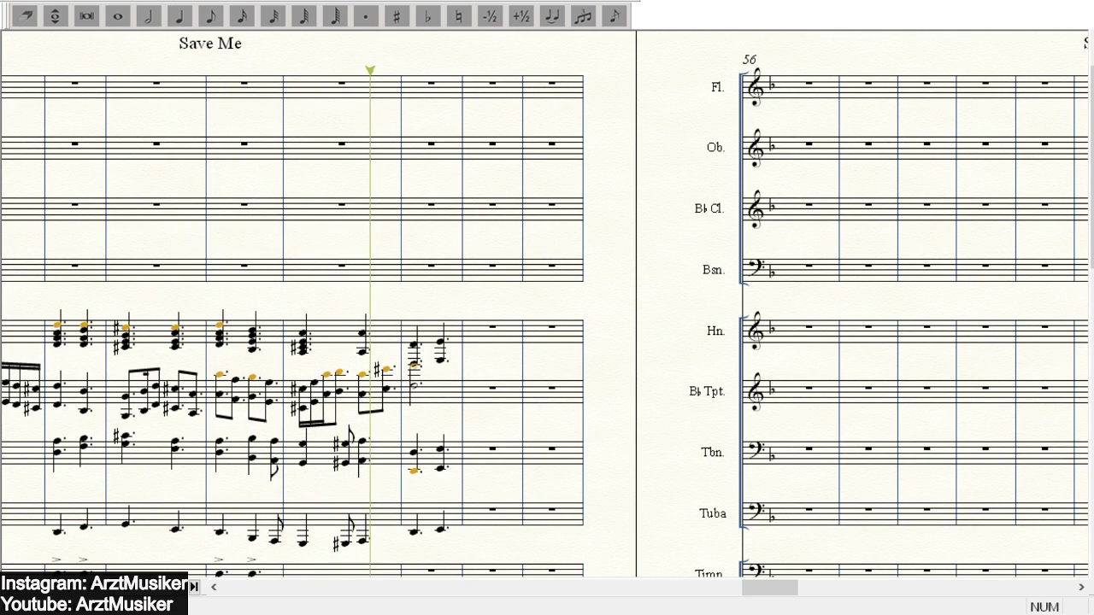
click(645, 146)
scroll(669, 154, down, 5)
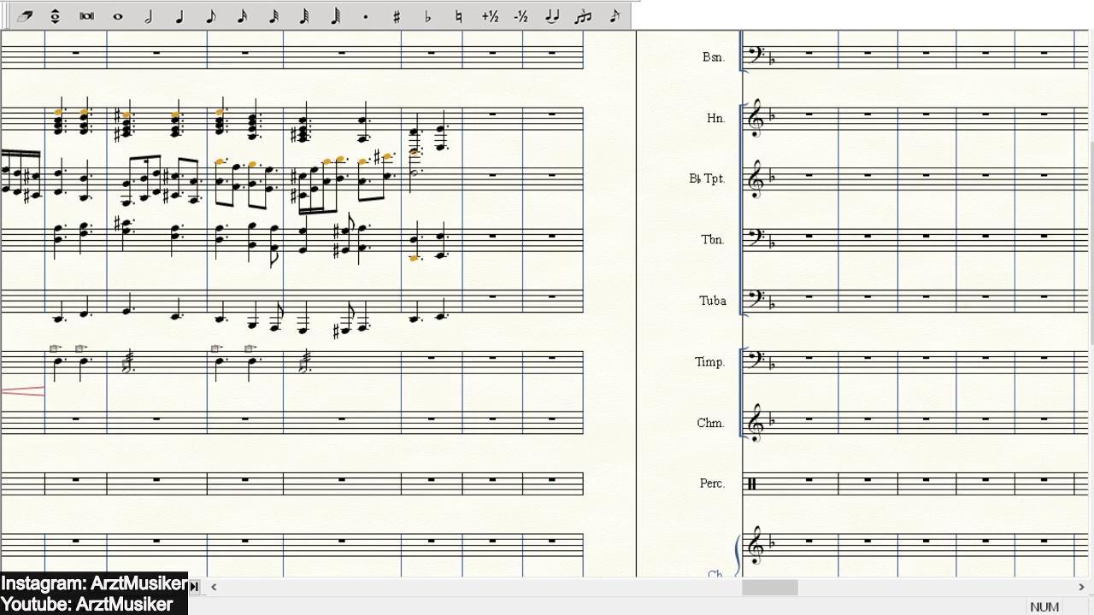
- Attach an ff dynamic below the first note of the third Timp. measure
click(349, 2)
double_click(53, 368)
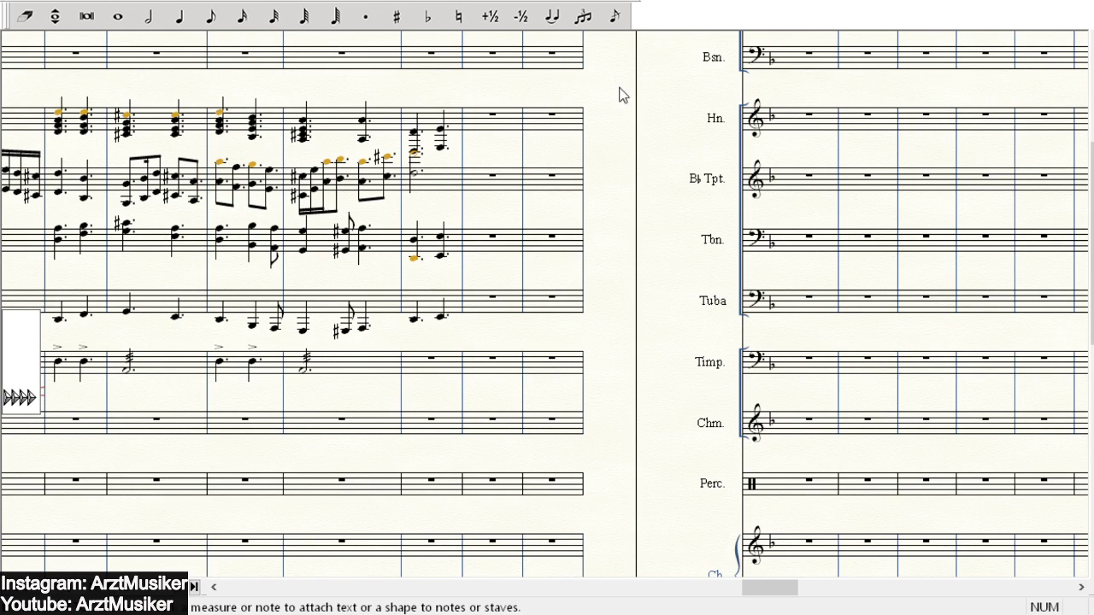
double_click(543, 39)
- Look over the Timp., Perc. and string staves on this page, including the first two filled measures
scroll(508, 220, down, 1)
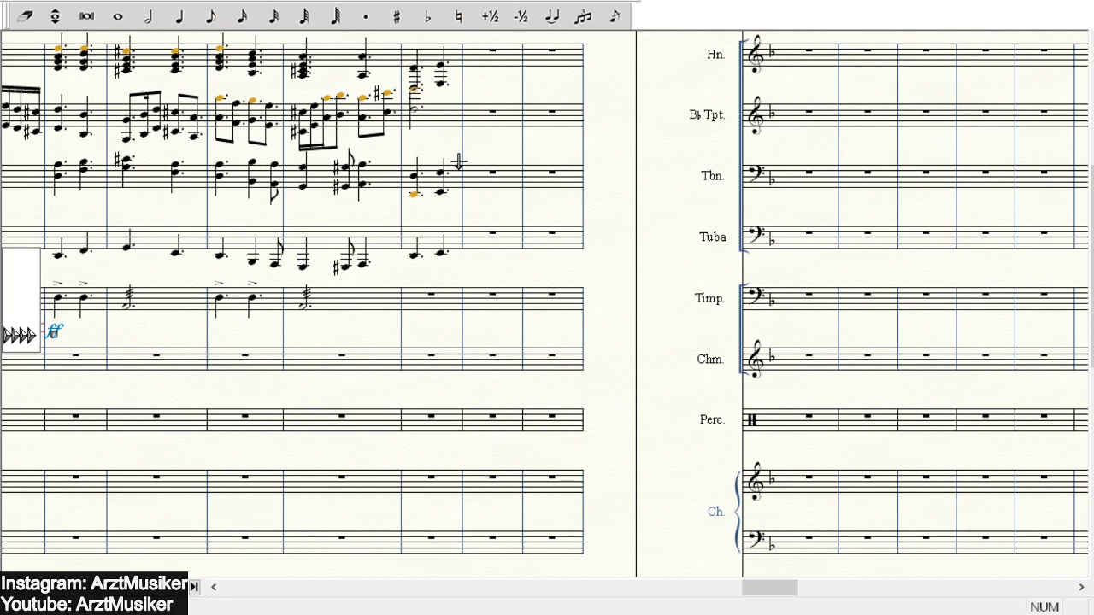
scroll(449, 173, down, 1)
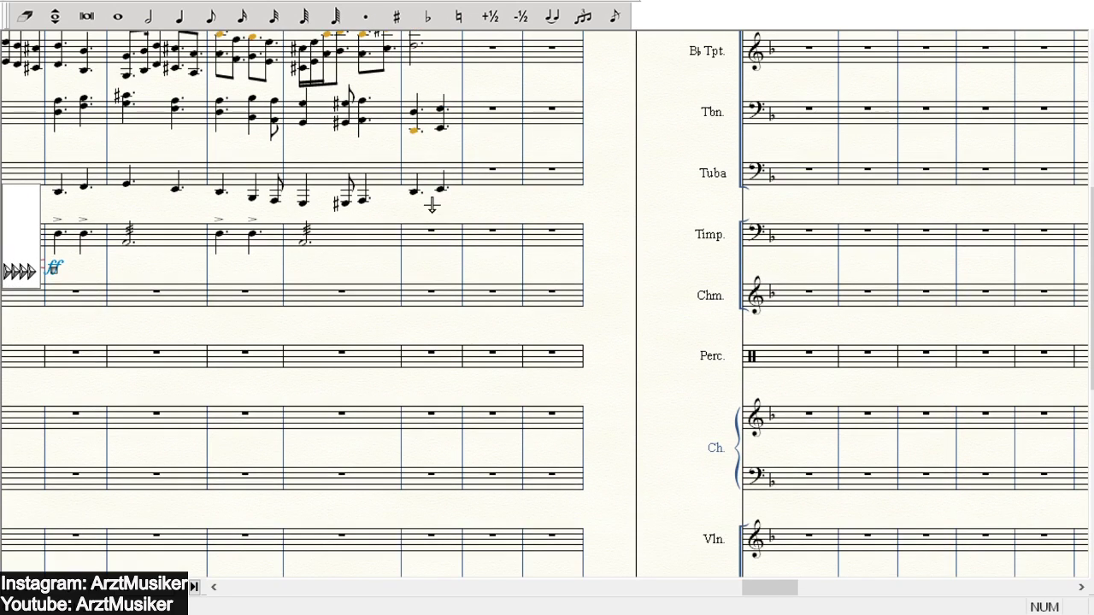
scroll(169, 185, down, 1)
scroll(169, 185, down, 2)
scroll(203, 205, up, 3)
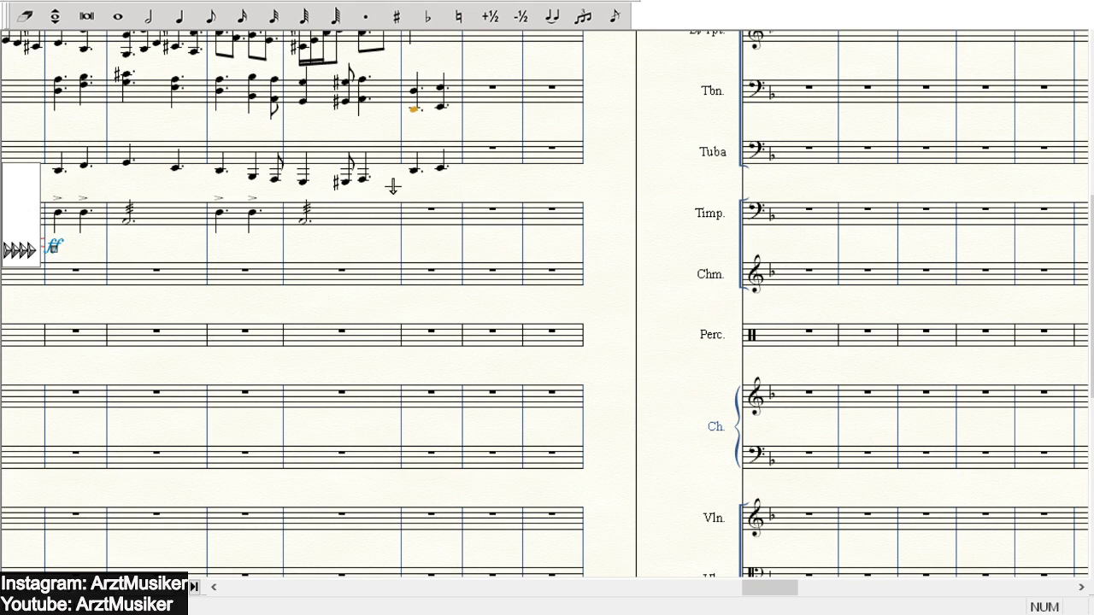
scroll(368, 184, down, 2)
scroll(495, 171, up, 3)
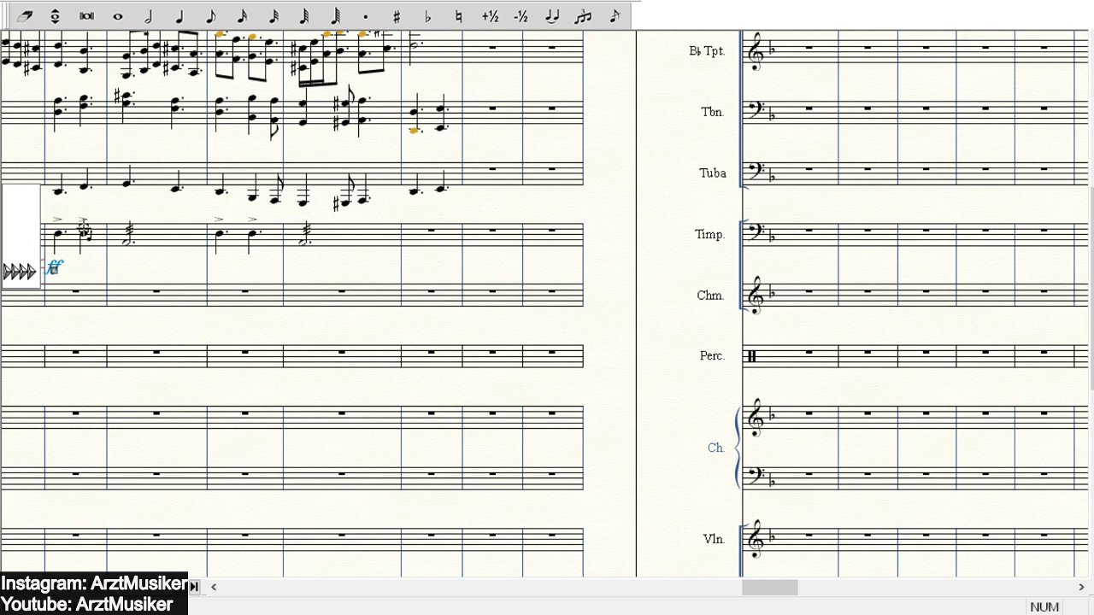
scroll(371, 219, down, 3)
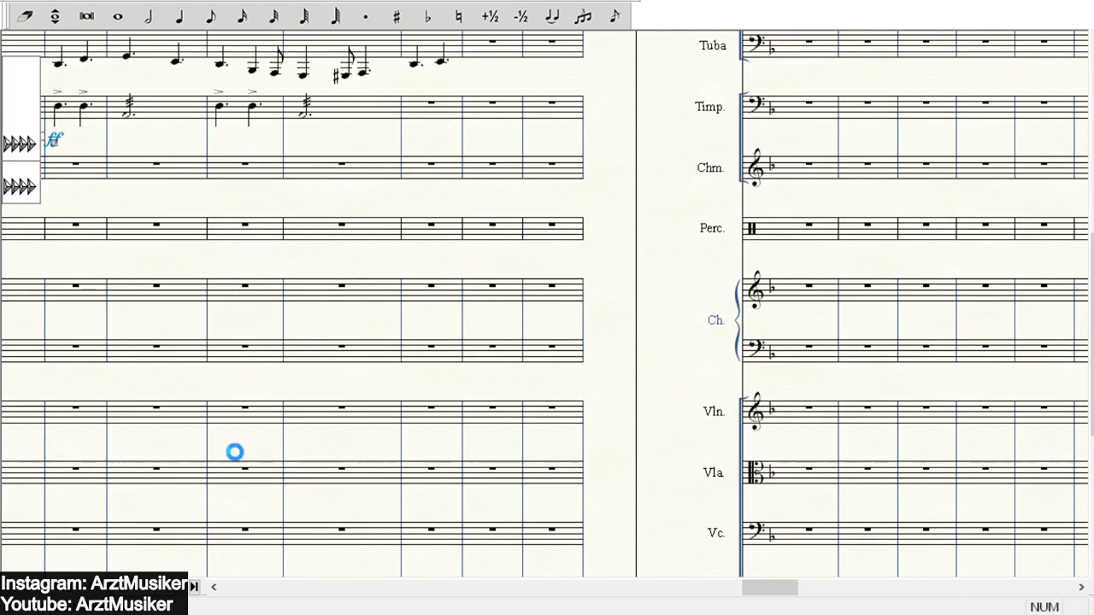
click(214, 586)
click(213, 587)
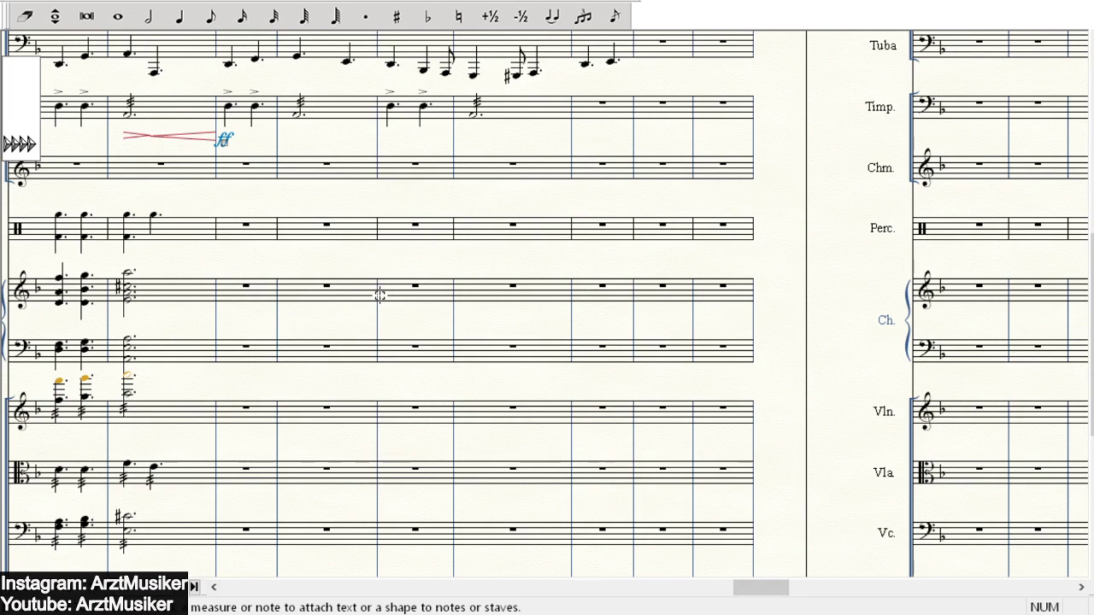
scroll(379, 295, up, 2)
scroll(361, 276, down, 1)
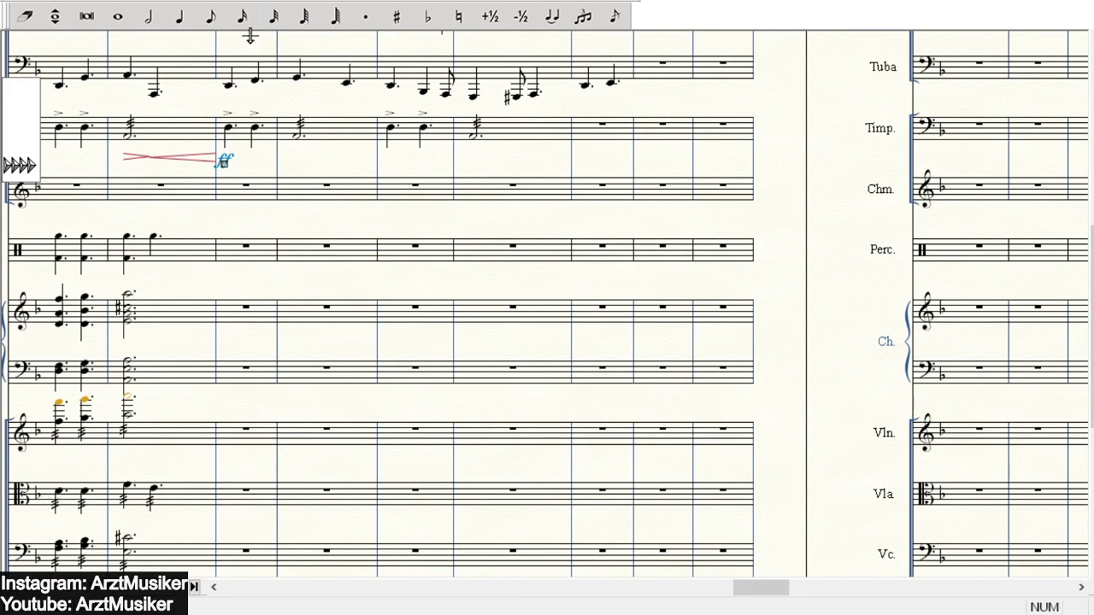
- Enter a dotted quarter Crash Cymbals note in the third Perc. measure and a dotted half one in the fifth
click(180, 16)
click(366, 15)
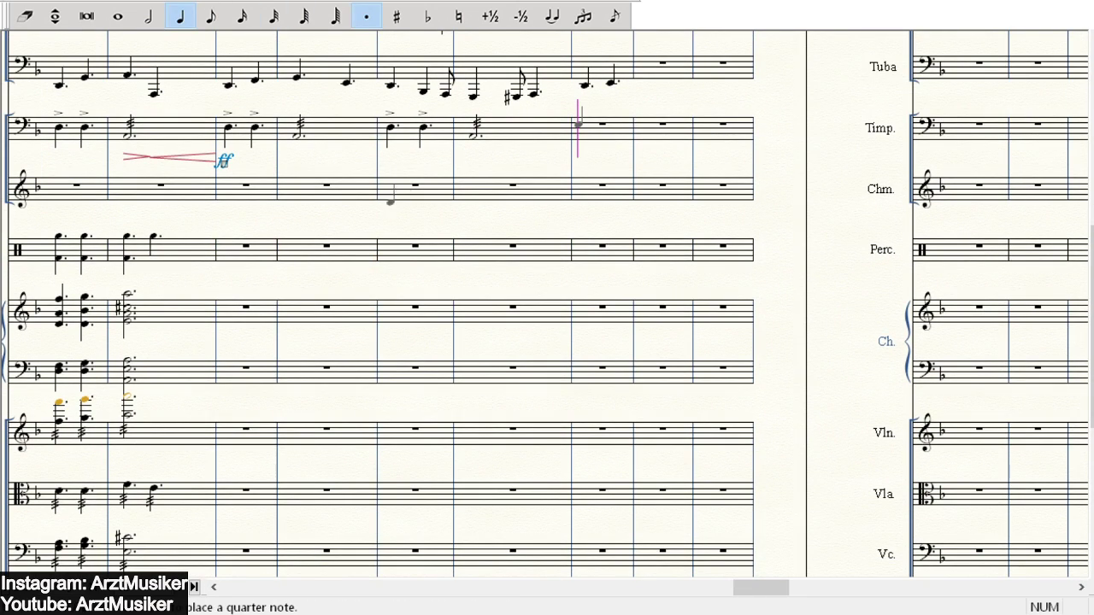
click(227, 238)
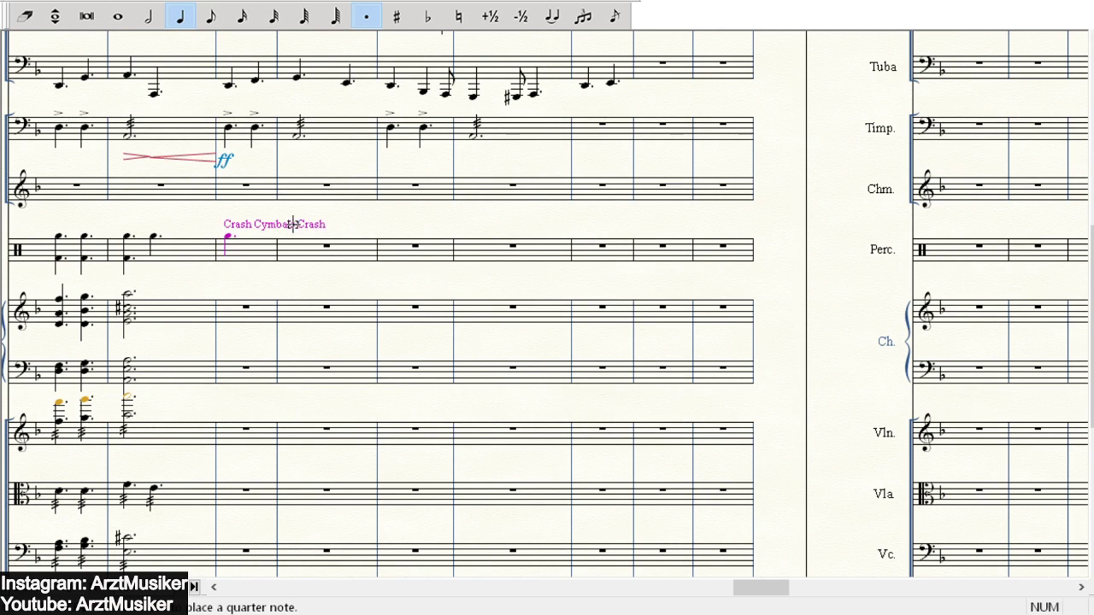
click(149, 15)
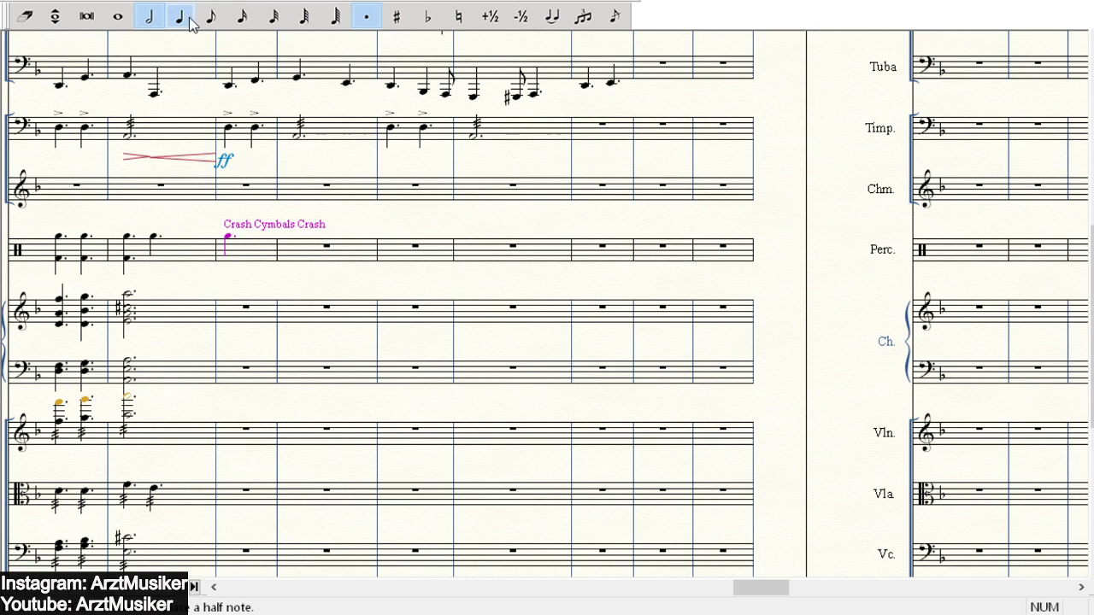
click(386, 229)
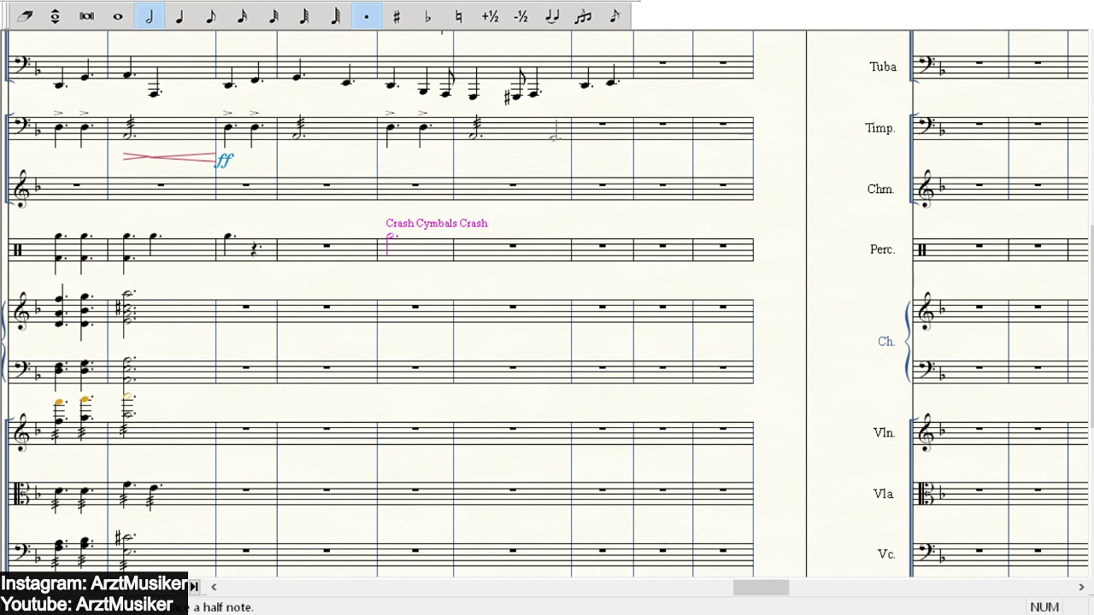
- Add a second dotted quarter Crash Cymbals note to the third Perc. measure and a dotted half one to the fourth
scroll(572, 156, up, 3)
scroll(638, 178, up, 1)
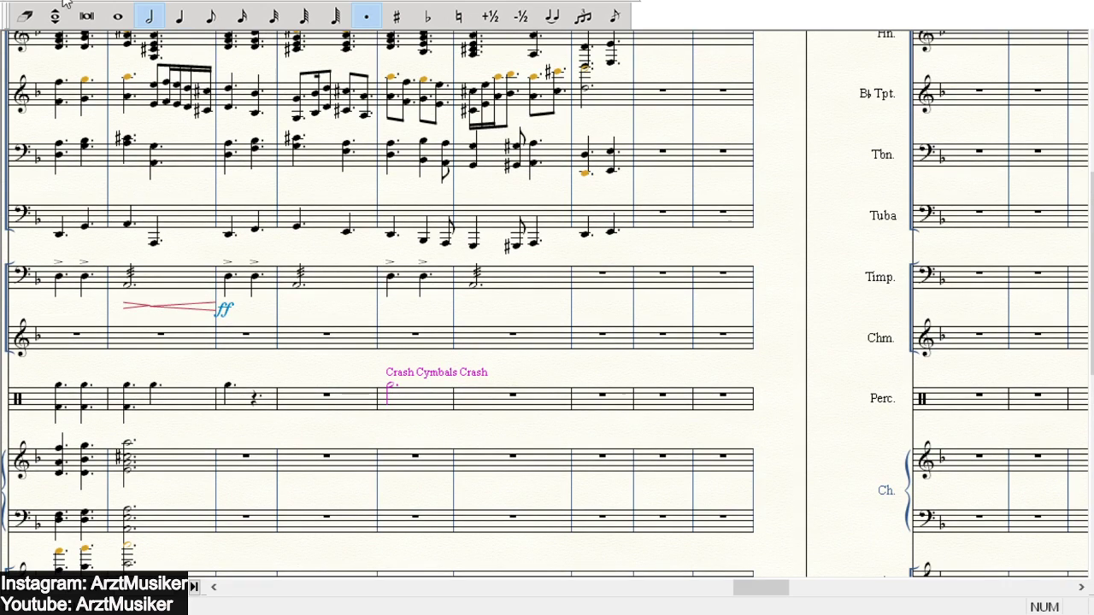
click(179, 15)
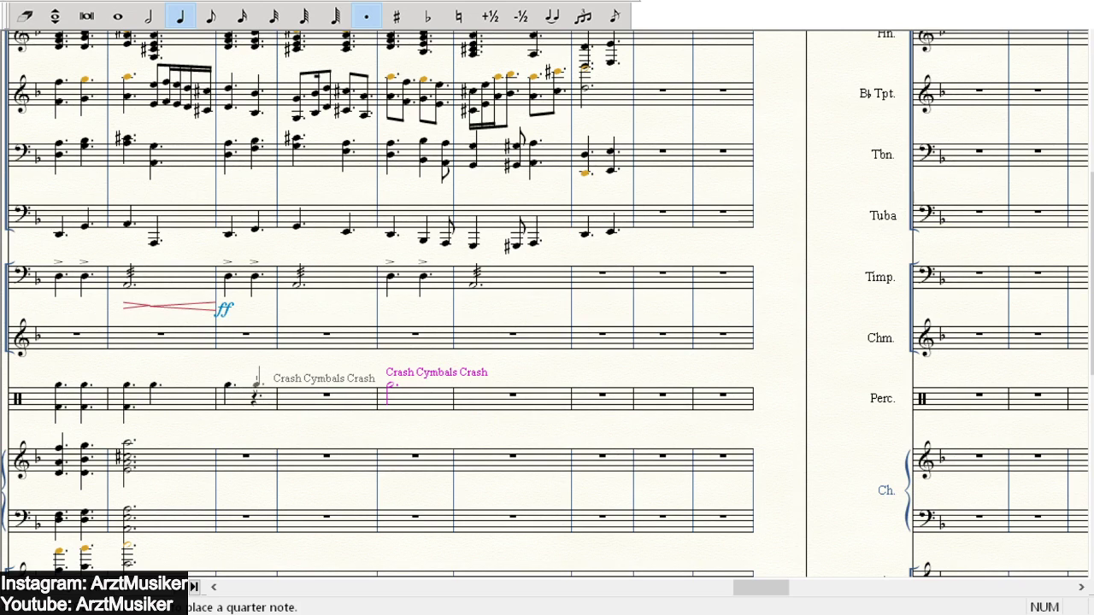
click(255, 389)
click(148, 16)
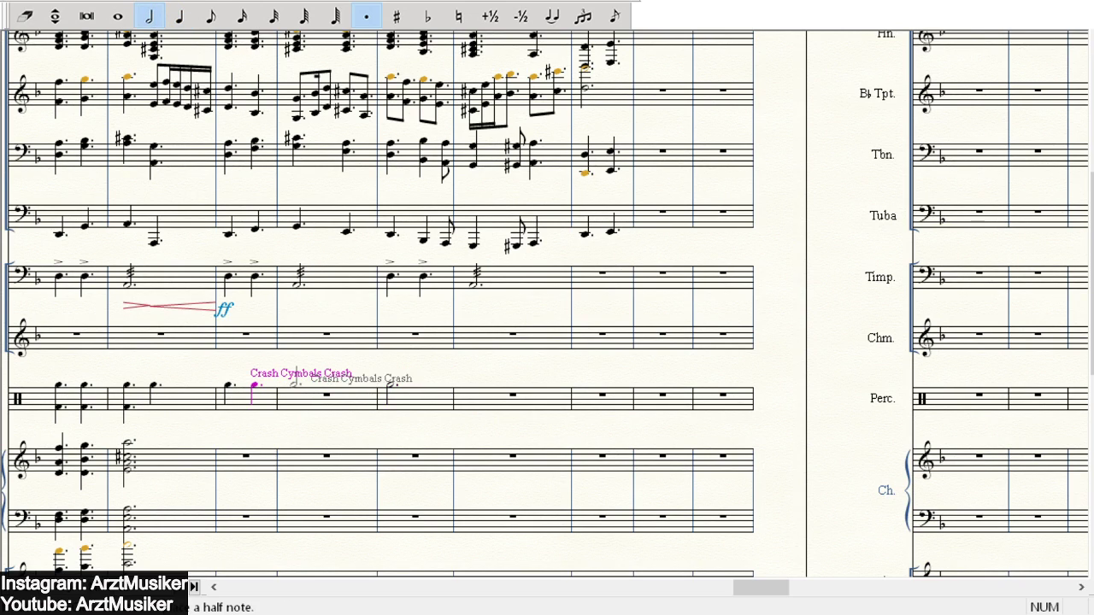
click(295, 384)
- Replace the fifth Perc. measure's dotted half with two dotted quarter Crash Cymbals notes and enter a dotted half one in the sixth
click(180, 15)
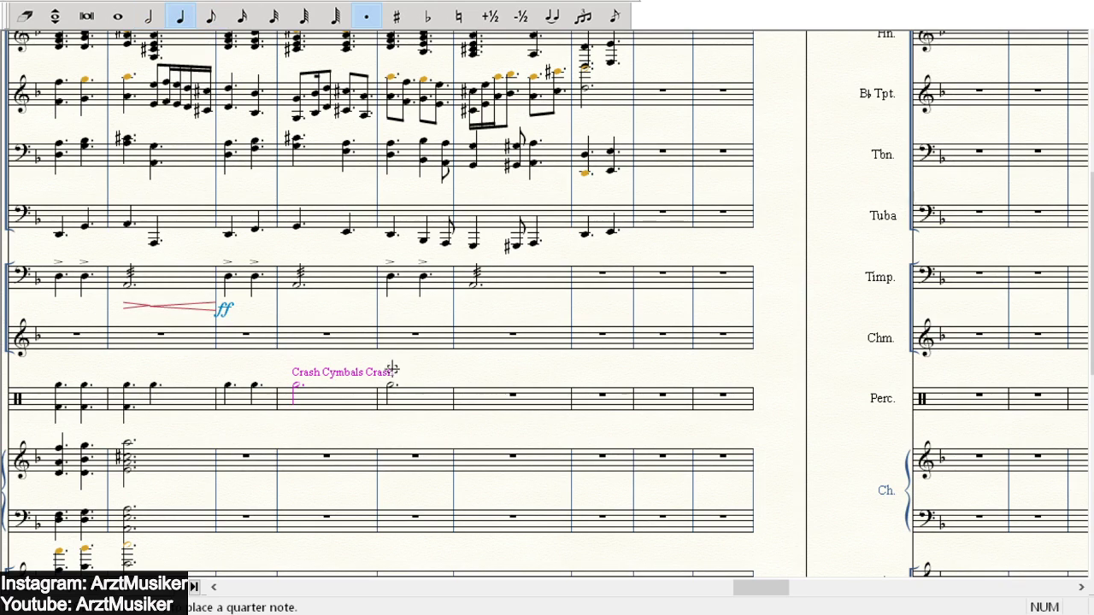
click(392, 370)
click(148, 15)
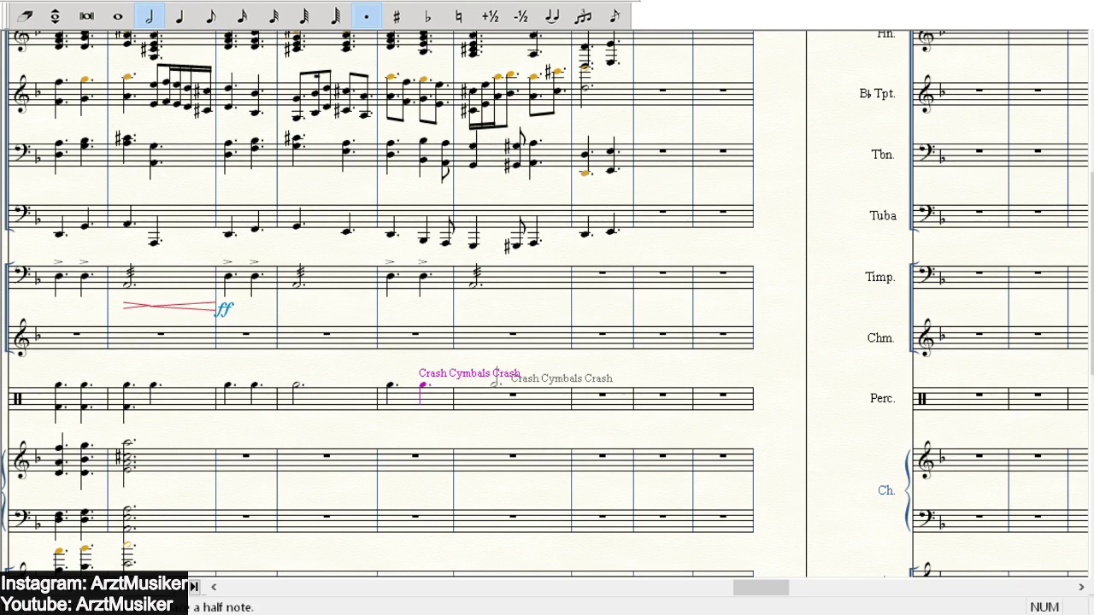
click(472, 389)
- Add Bass Drum notes beneath the cymbals in Perc., two dotted quarters in the third measure and a dotted half in the fourth
click(179, 15)
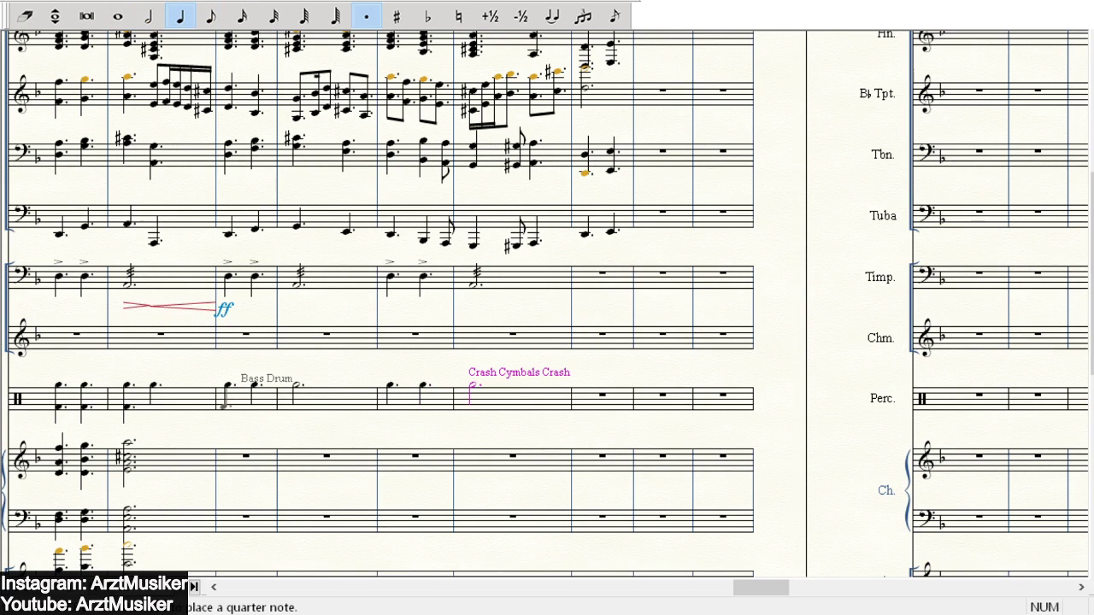
click(225, 408)
click(254, 408)
click(149, 15)
click(294, 407)
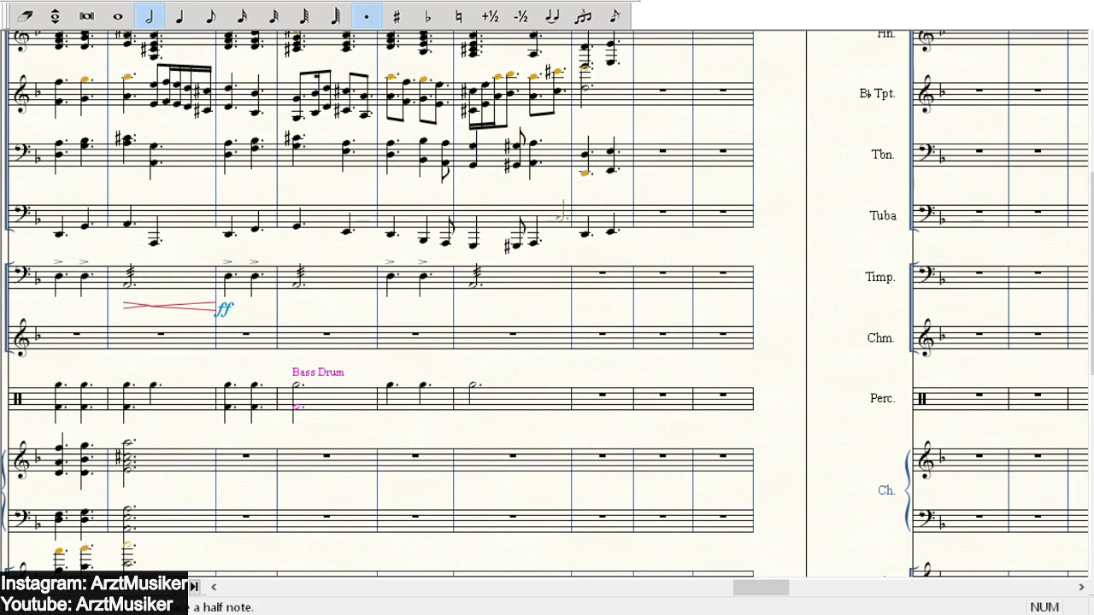
- Add two dotted quarter Bass Drum notes to the fifth Perc. measure and a dotted half one to the sixth
click(180, 16)
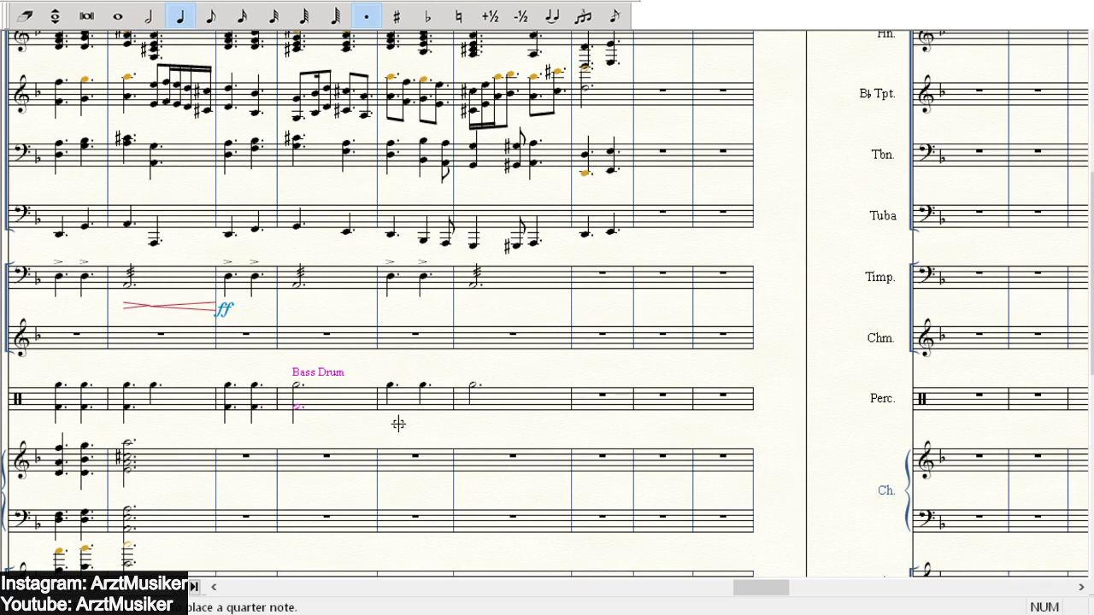
click(390, 408)
click(422, 408)
click(149, 15)
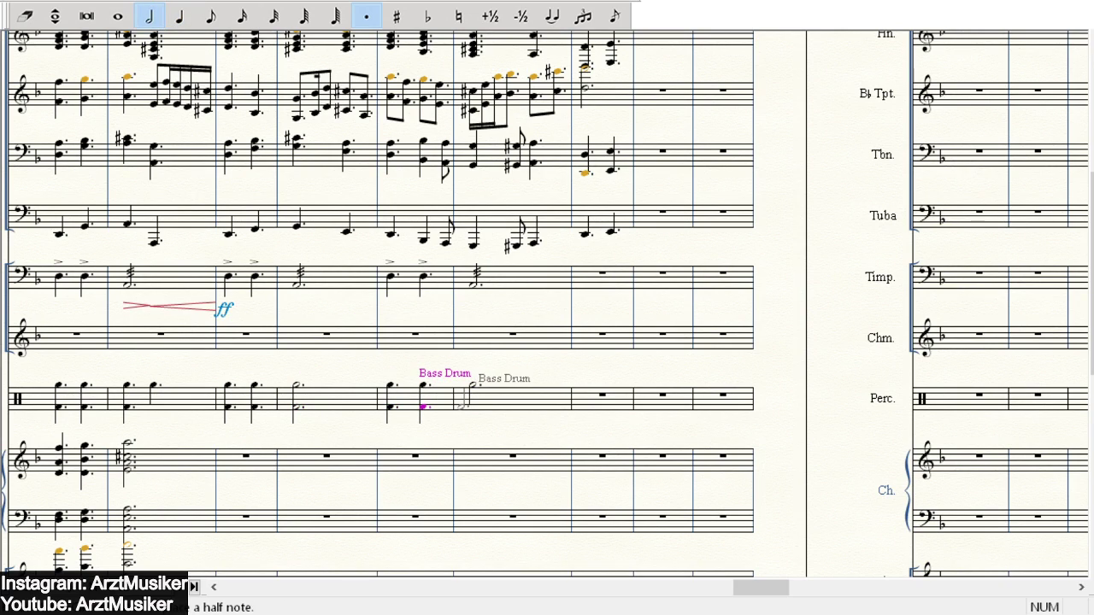
click(471, 406)
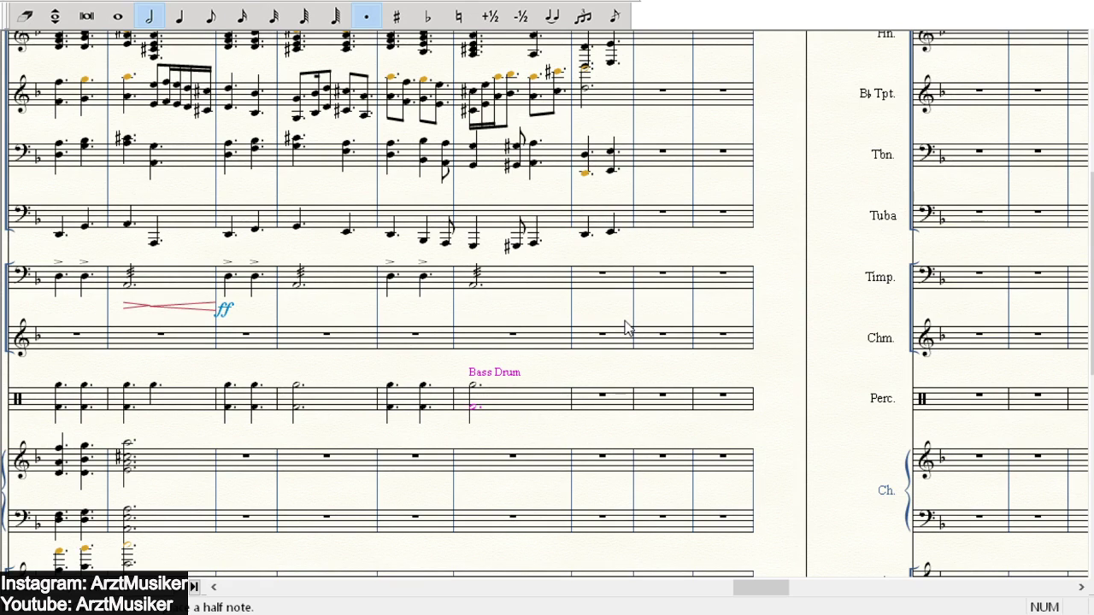
click(579, 392)
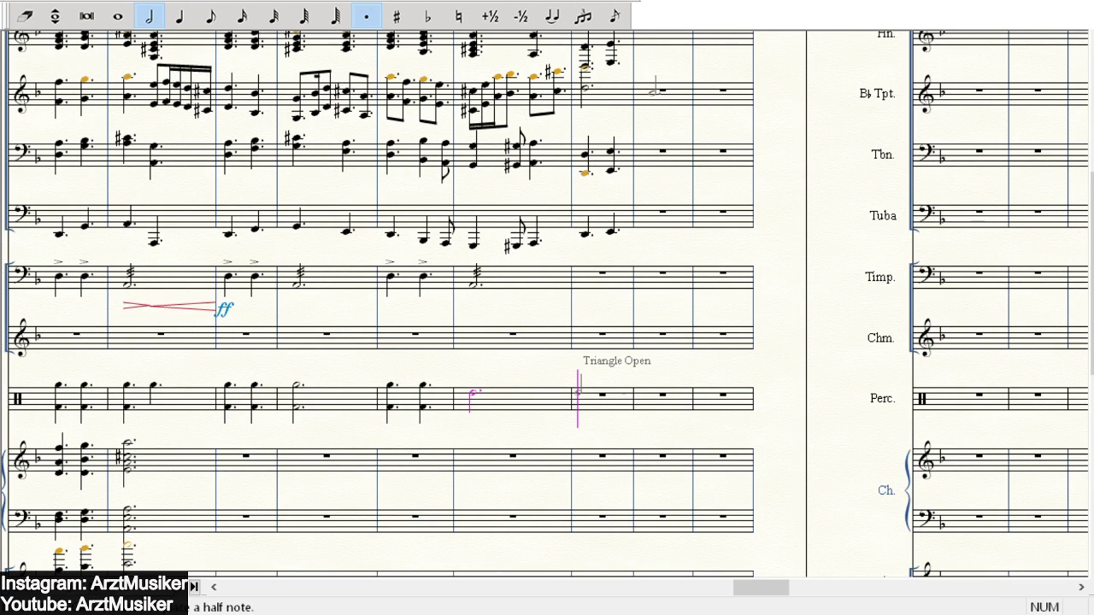
click(470, 389)
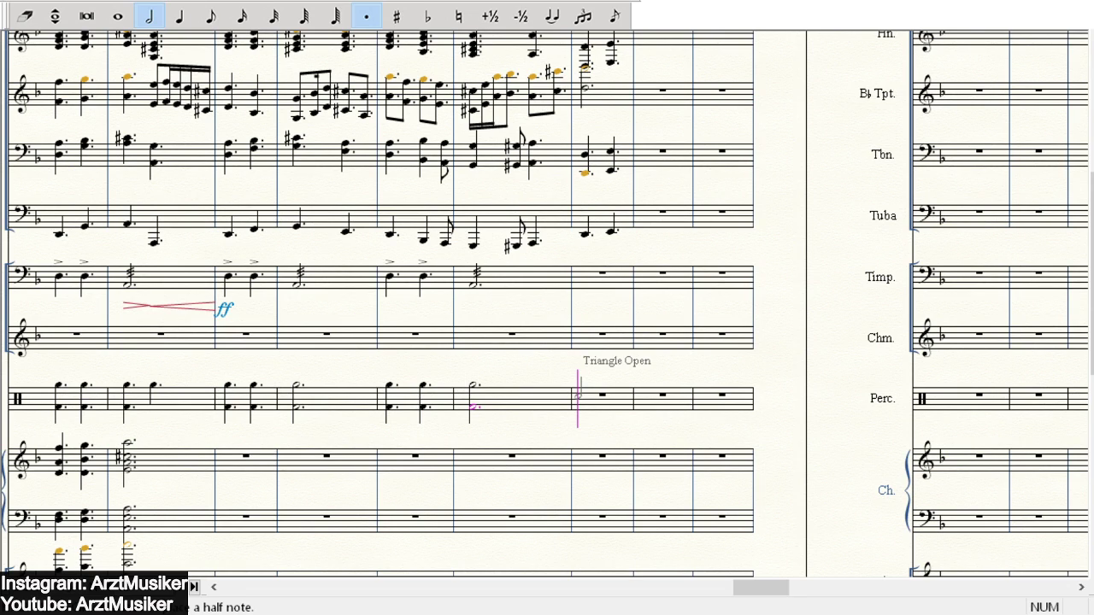
scroll(402, 299, down, 3)
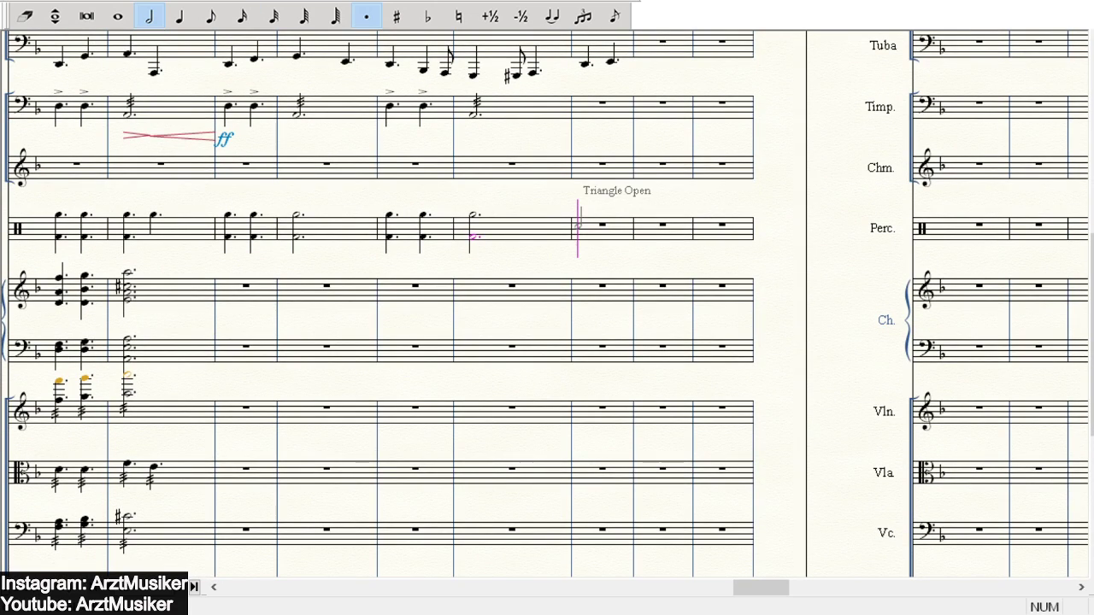
scroll(459, 148, down, 1)
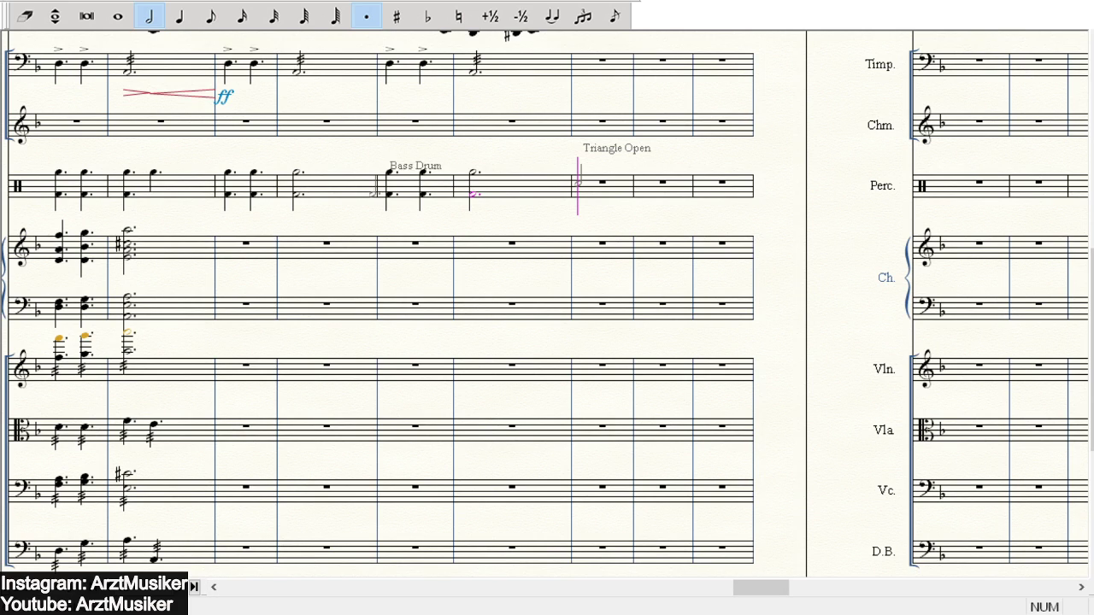
- Add dotted half Medium Gong notes to the fourth and sixth Perc. measures
scroll(376, 303, up, 1)
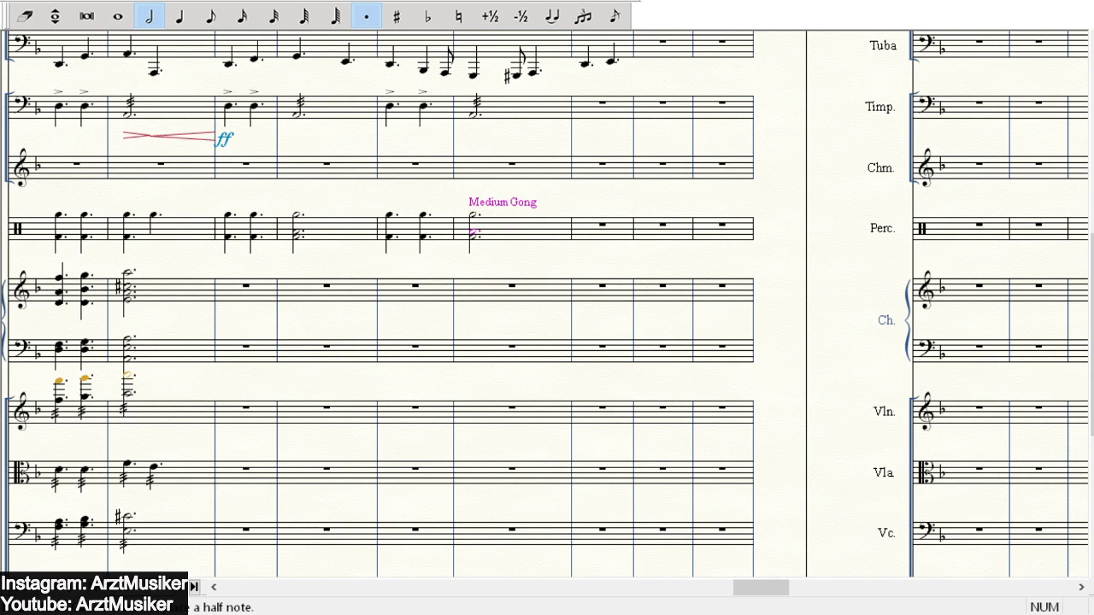
click(214, 587)
click(214, 586)
click(213, 587)
scroll(854, 251, up, 1)
scroll(842, 250, down, 2)
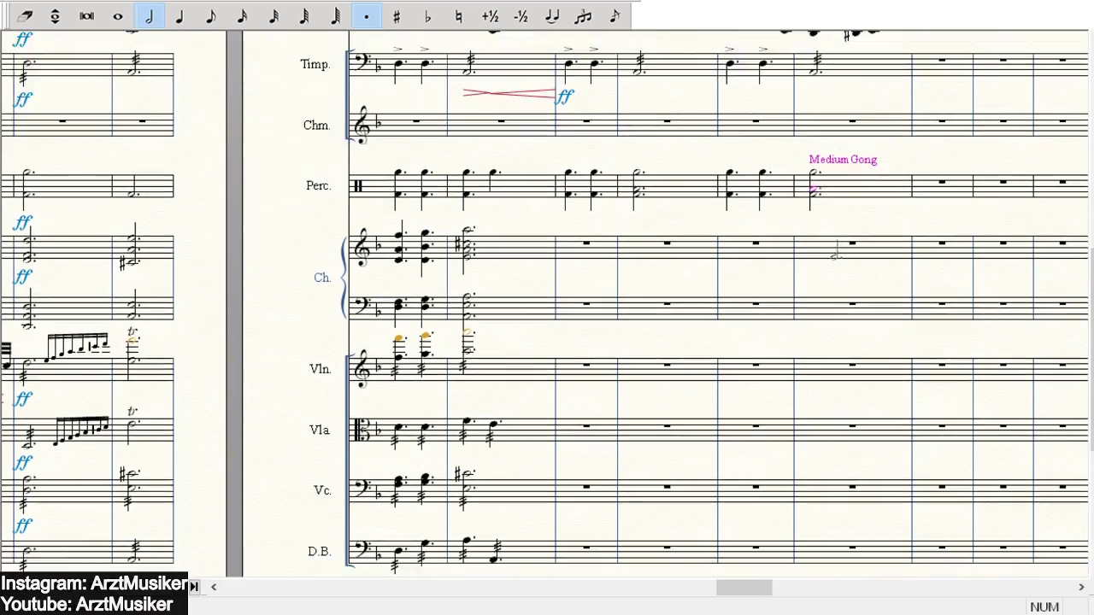
scroll(948, 325, down, 1)
click(1081, 587)
drag(1081, 587, 1080, 587)
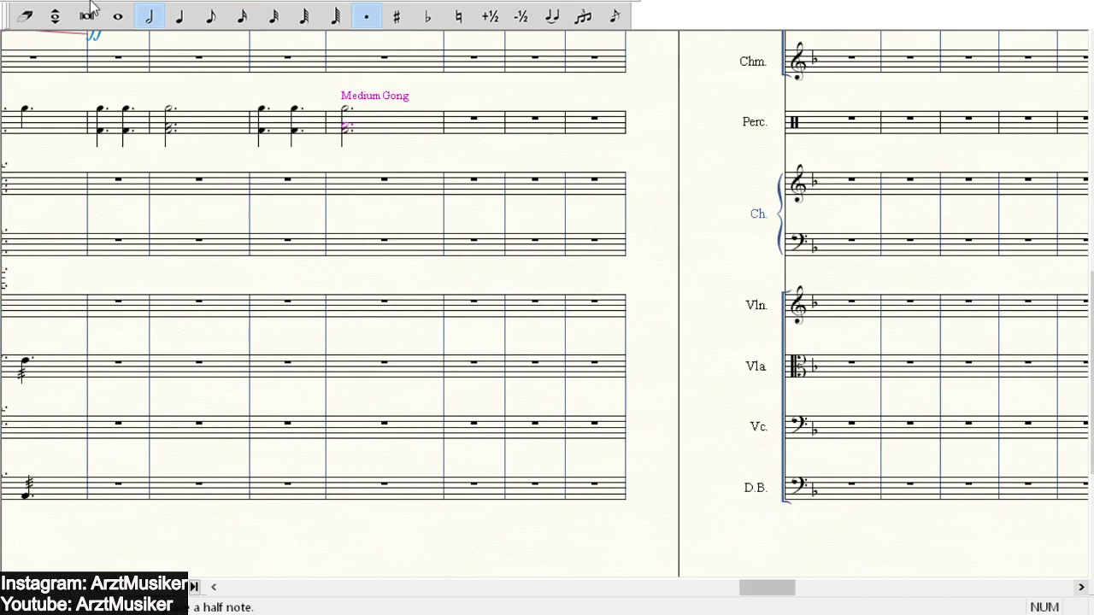
- Play back the passage and look over the brass, timpani and percussion staves
key(space)
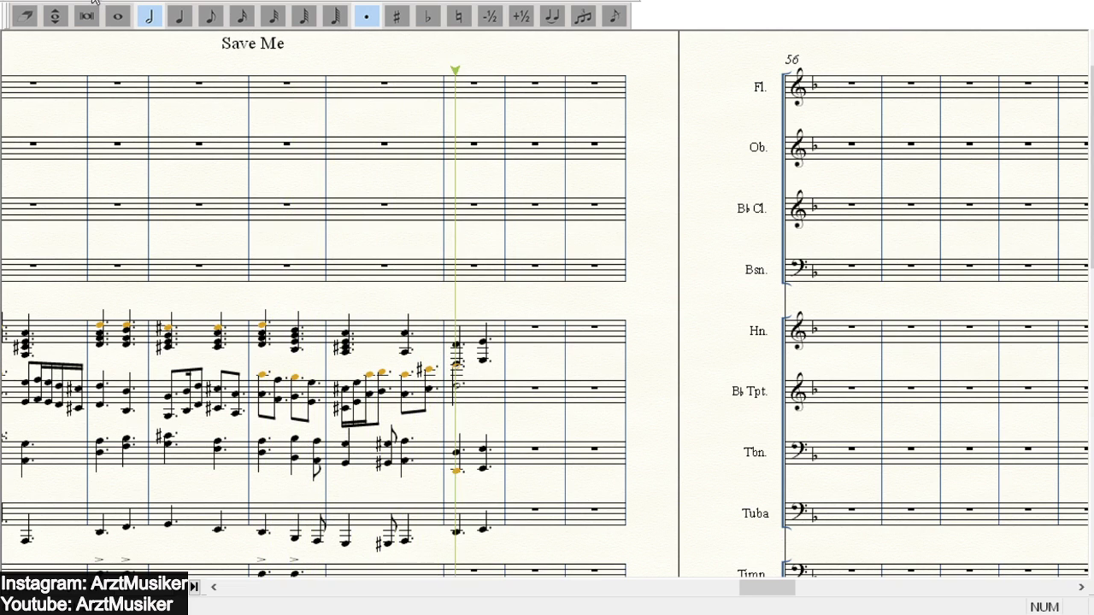
scroll(637, 159, down, 5)
scroll(637, 159, down, 2)
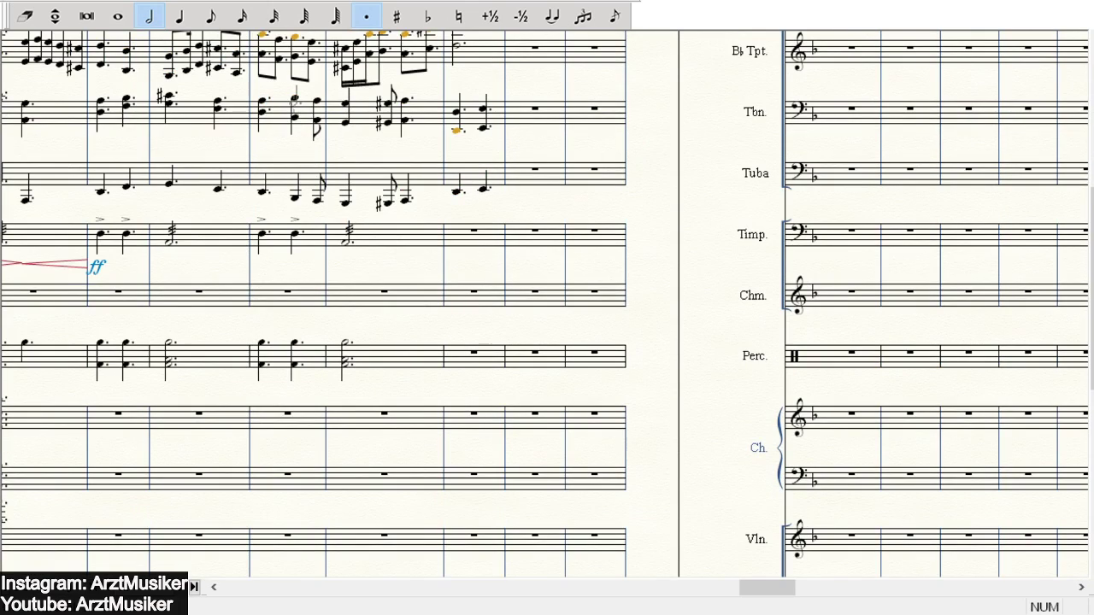
scroll(451, 220, down, 3)
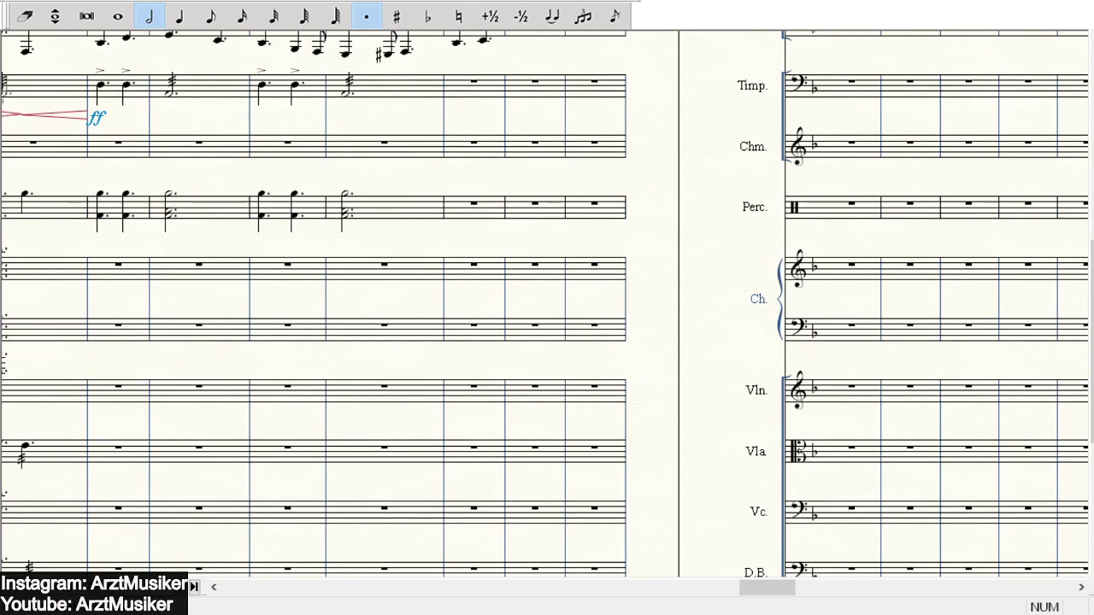
scroll(133, 119, down, 4)
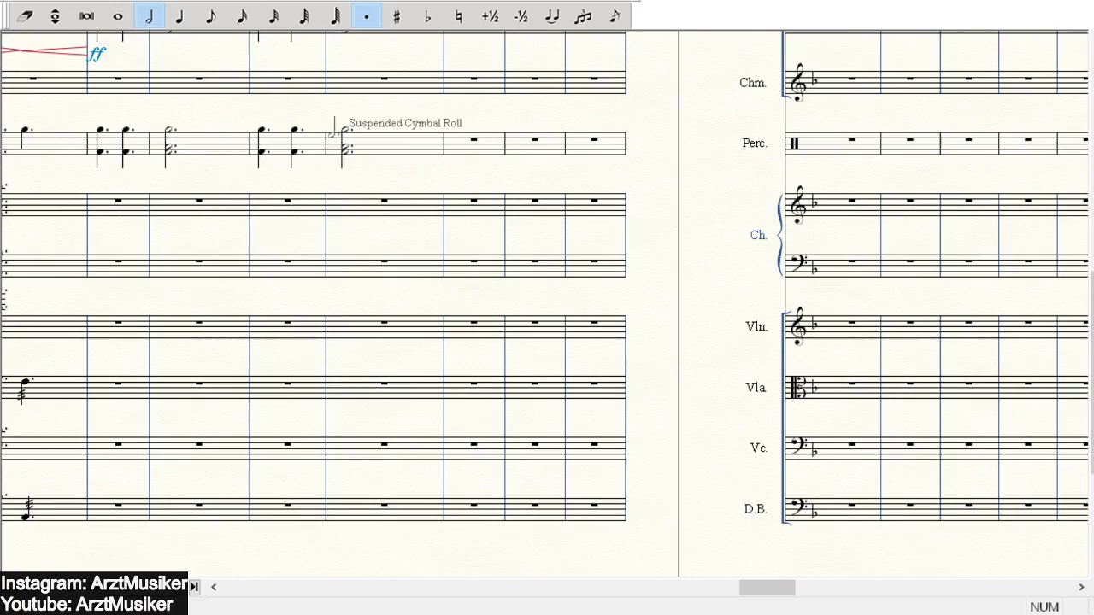
scroll(291, 318, up, 3)
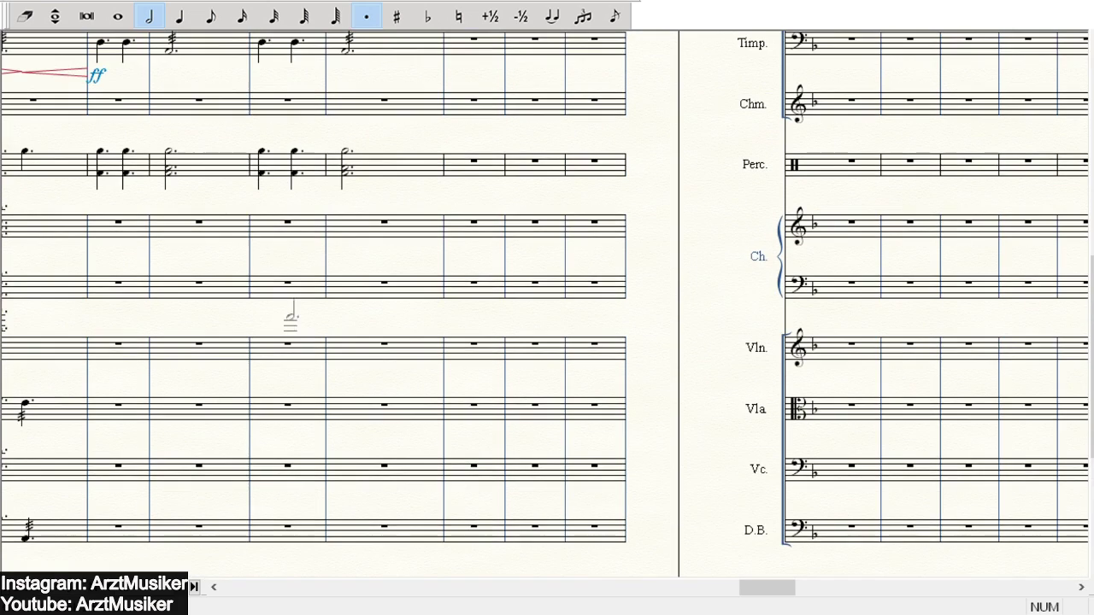
click(213, 587)
scroll(513, 98, down, 3)
scroll(513, 98, up, 3)
scroll(347, 81, up, 2)
scroll(323, 105, down, 3)
scroll(323, 106, up, 2)
scroll(320, 162, up, 10)
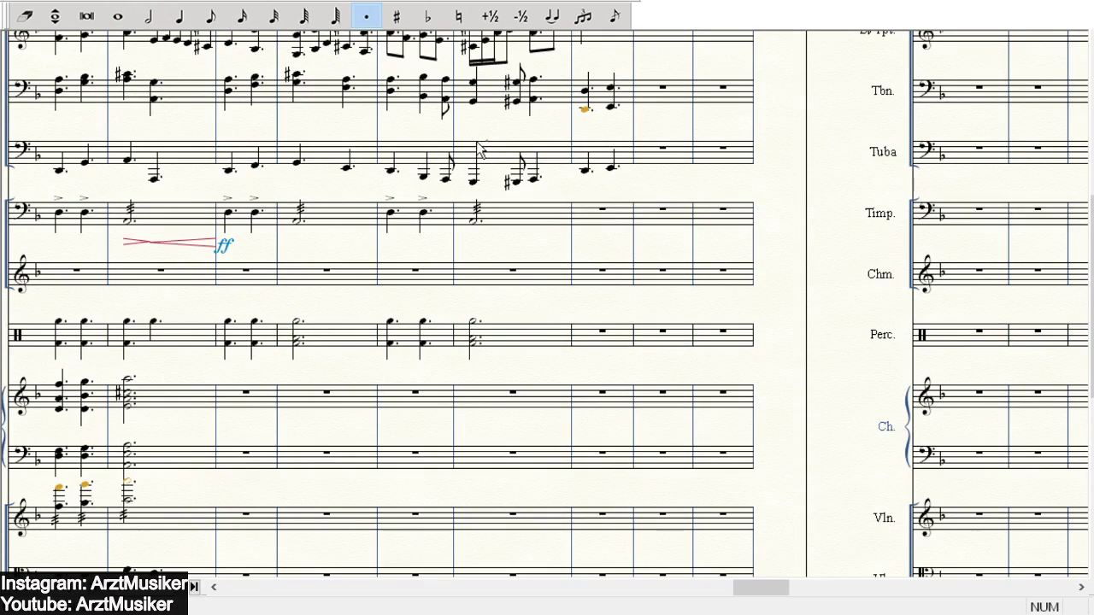
scroll(321, 163, down, 5)
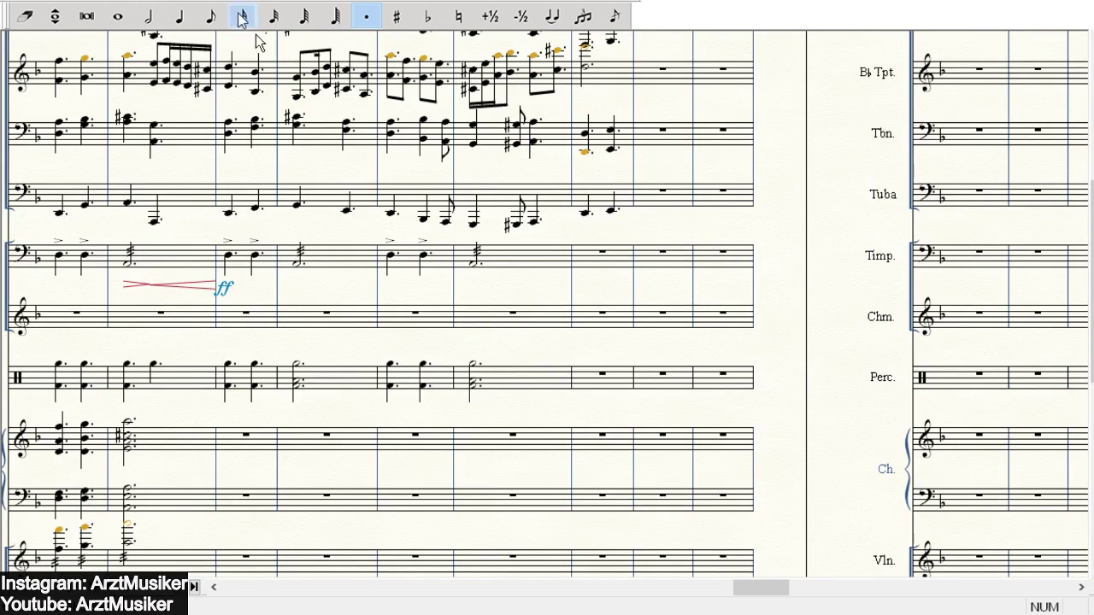
- Enter two dotted quarter notes as the chord tops in the third measure of the upper Ch. staff
click(180, 16)
scroll(253, 423, down, 5)
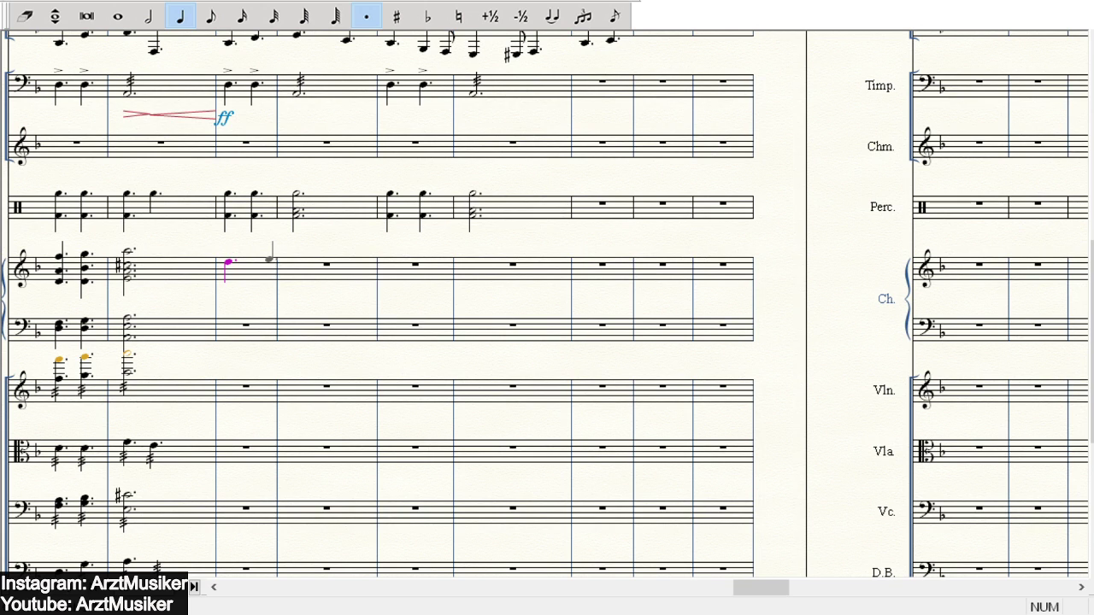
scroll(393, 235, up, 5)
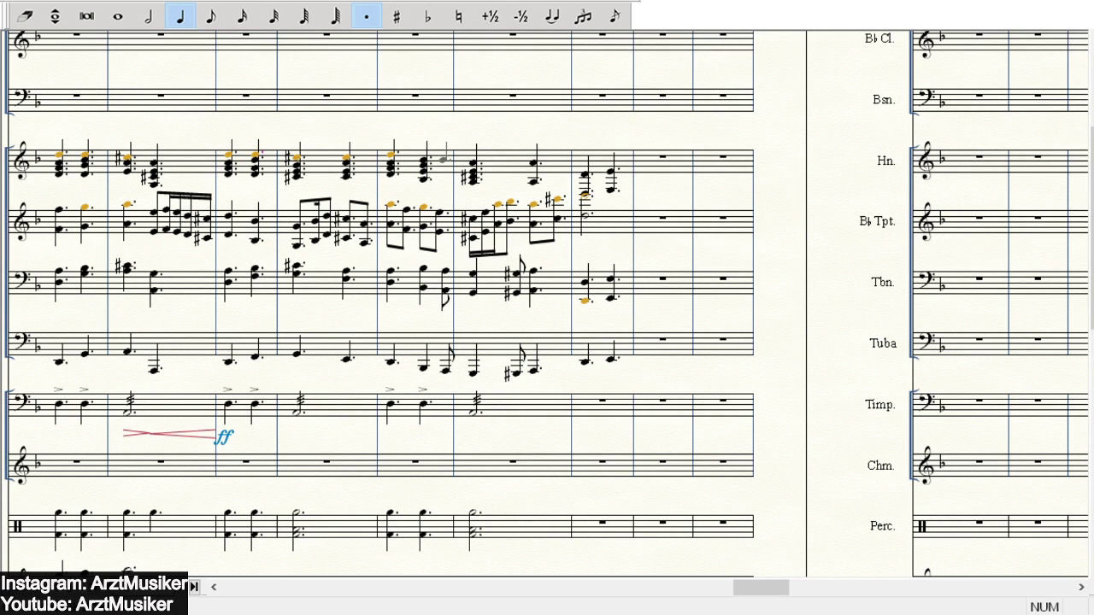
scroll(451, 154, down, 3)
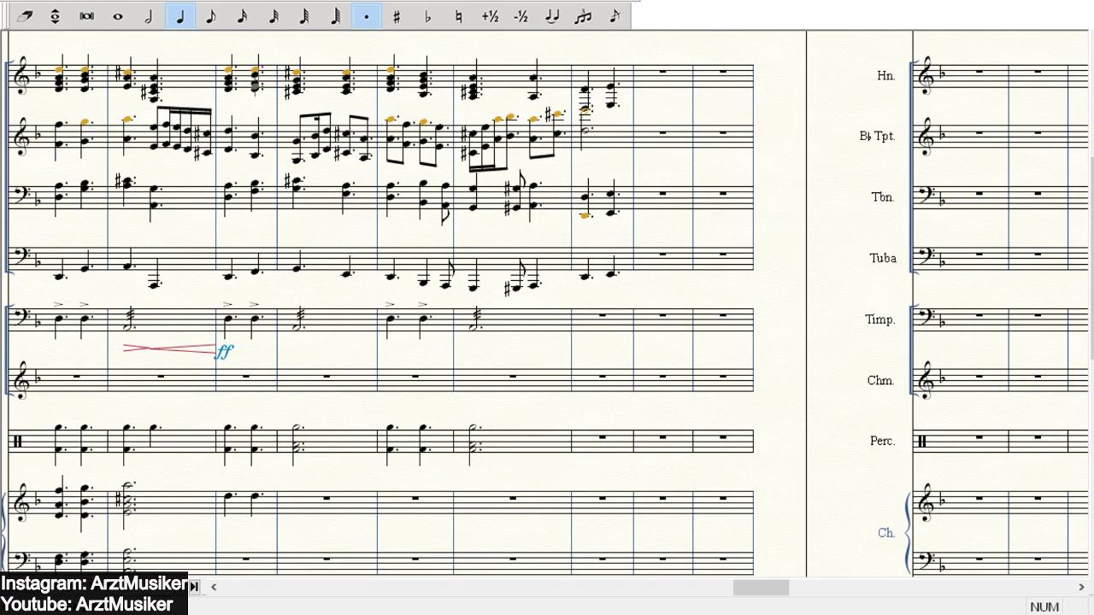
- Check the horn chords and add two lower notes under each dotted quarter in the upper Ch. staff's third measure
click(256, 78)
click(299, 72)
scroll(546, 76, down, 10)
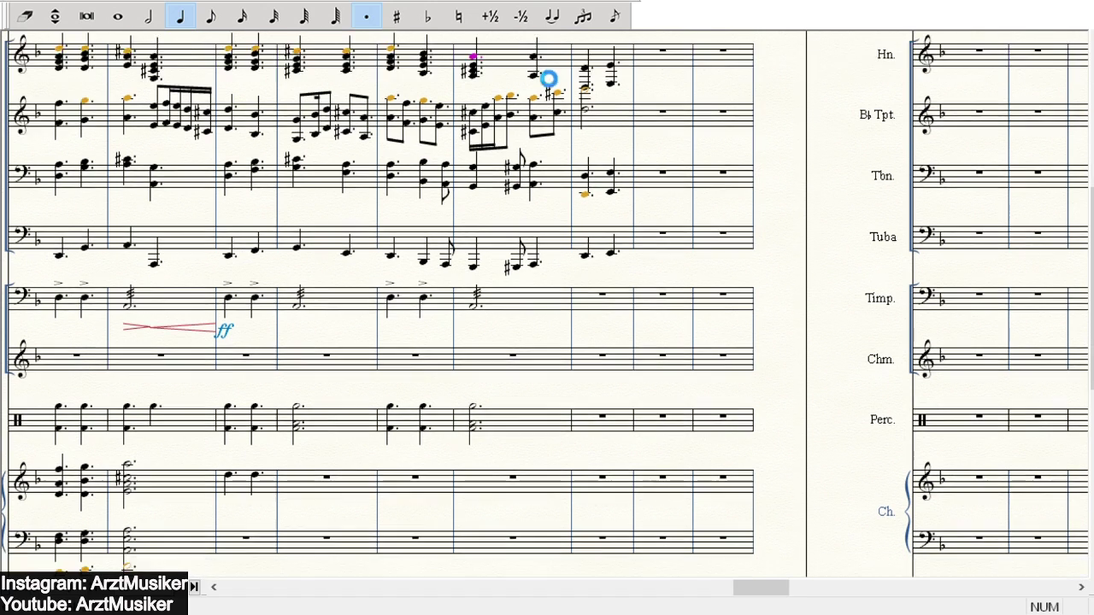
scroll(285, 160, up, 2)
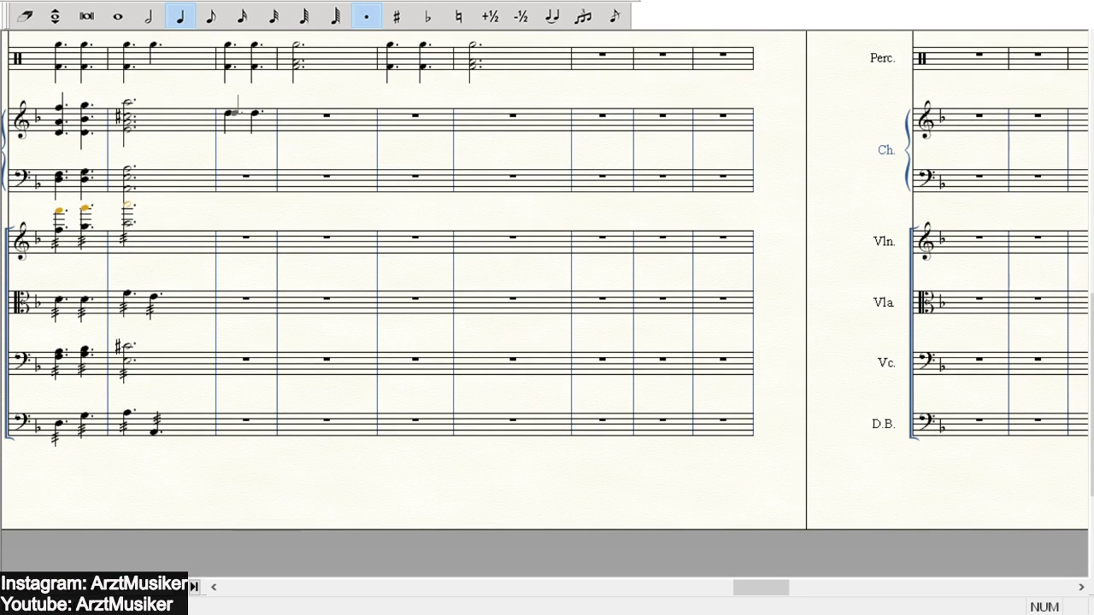
click(228, 113)
click(229, 121)
click(253, 116)
click(258, 131)
- Enter two three-note dotted quarter chords in the upper Ch. staff's fourth measure, sharpening the first's middle and the second's lowest note
scroll(482, 159, up, 10)
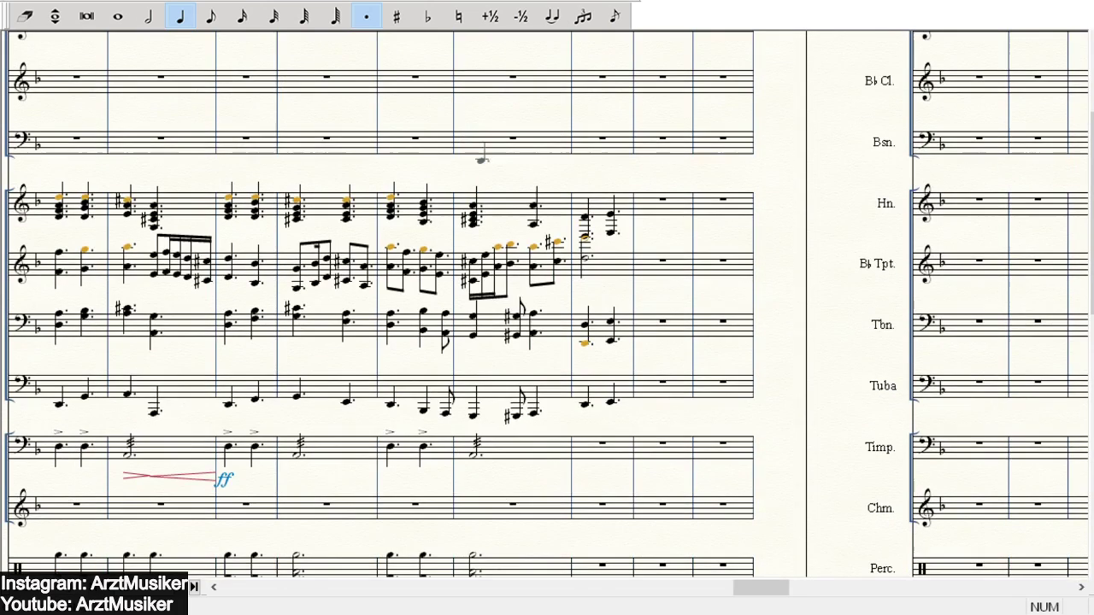
scroll(483, 159, down, 5)
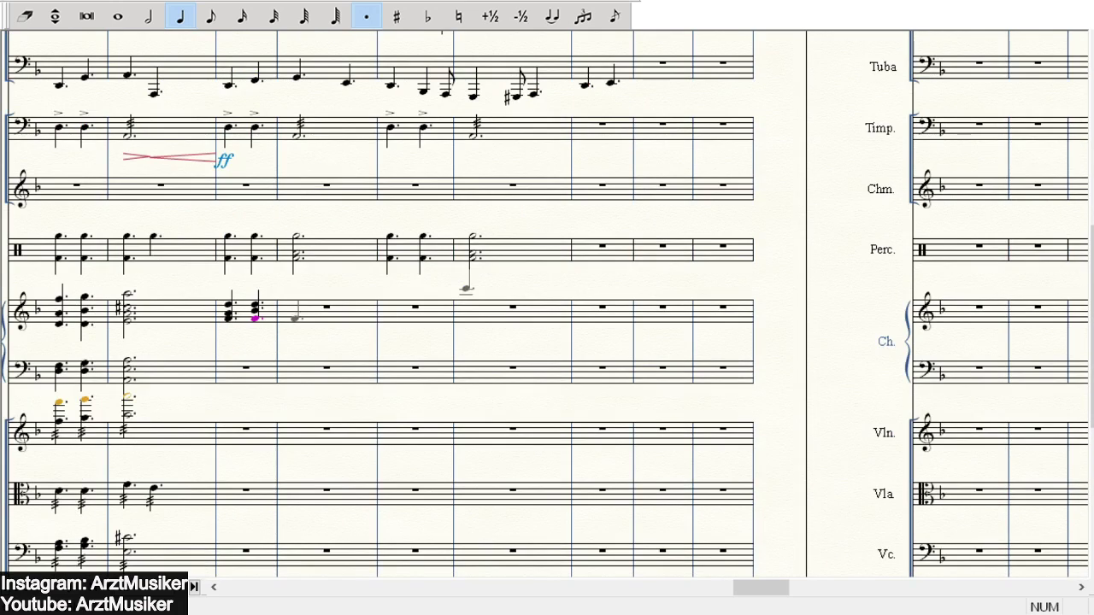
scroll(562, 215, up, 5)
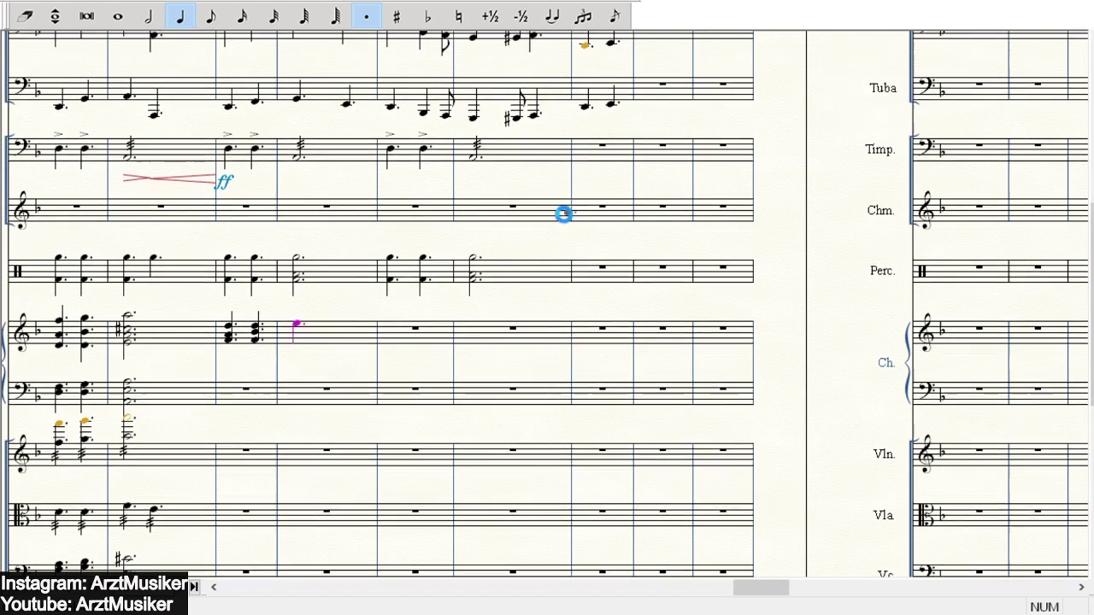
scroll(566, 180, down, 1)
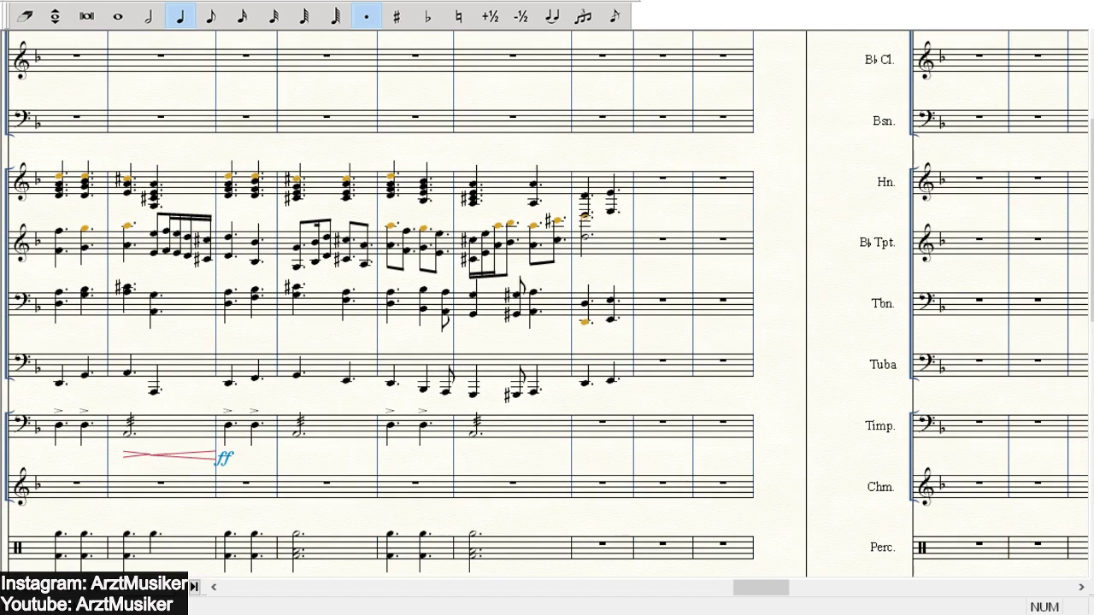
scroll(469, 310, down, 4)
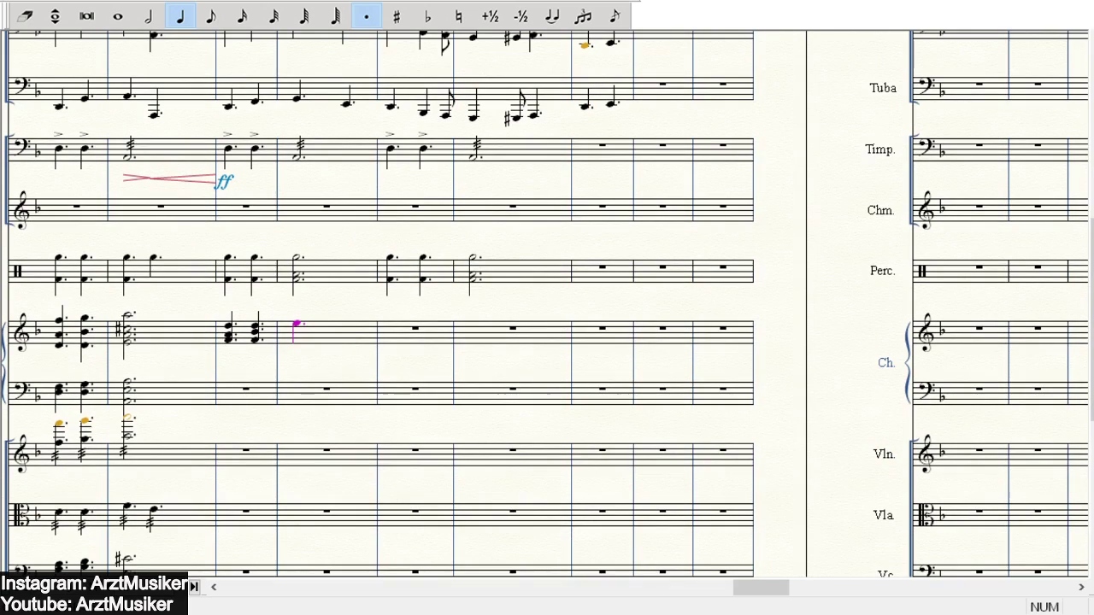
click(343, 324)
click(296, 326)
key(plus)
click(345, 326)
click(296, 336)
click(345, 338)
click(346, 329)
click(345, 348)
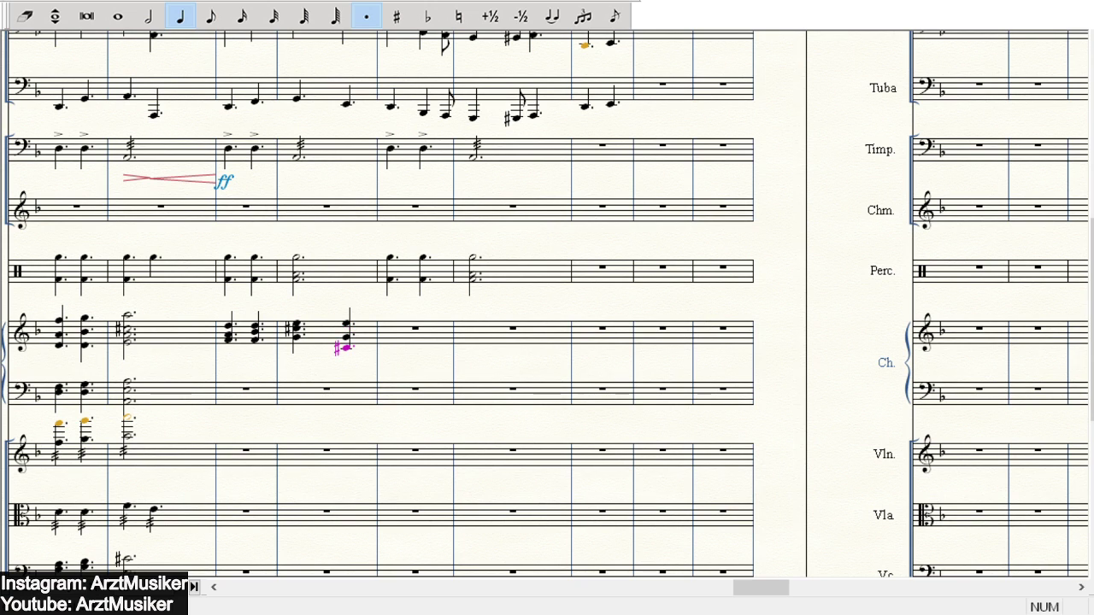
- Enter a three-note dotted quarter chord and the top note of a second one in the upper Ch. staff's fifth measure
scroll(430, 308, up, 2)
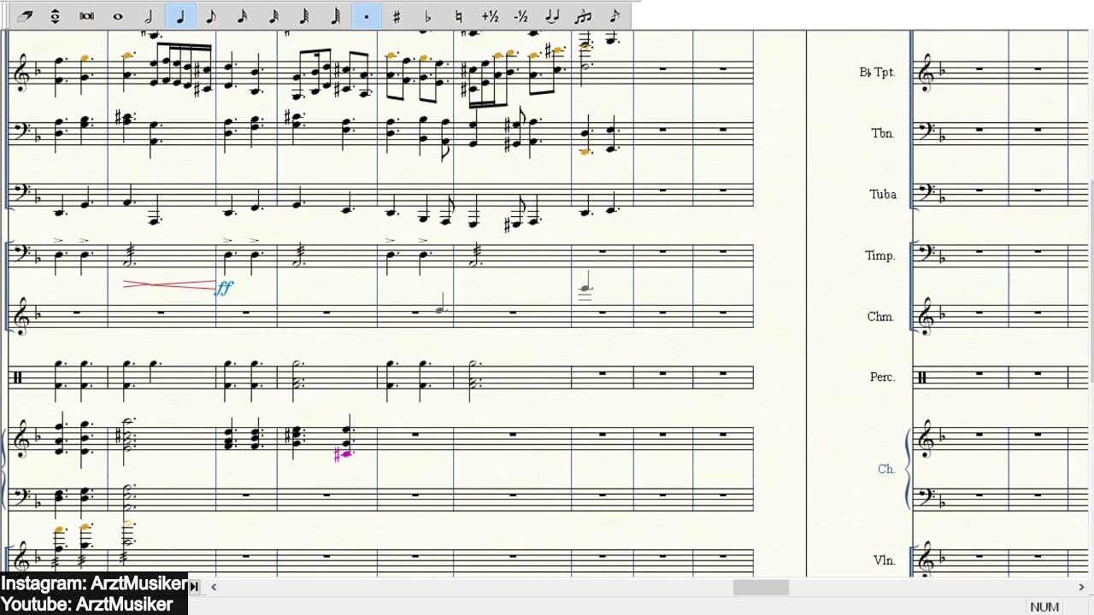
scroll(407, 266, up, 2)
scroll(556, 420, down, 2)
scroll(556, 419, up, 2)
scroll(556, 419, down, 2)
scroll(556, 419, up, 1)
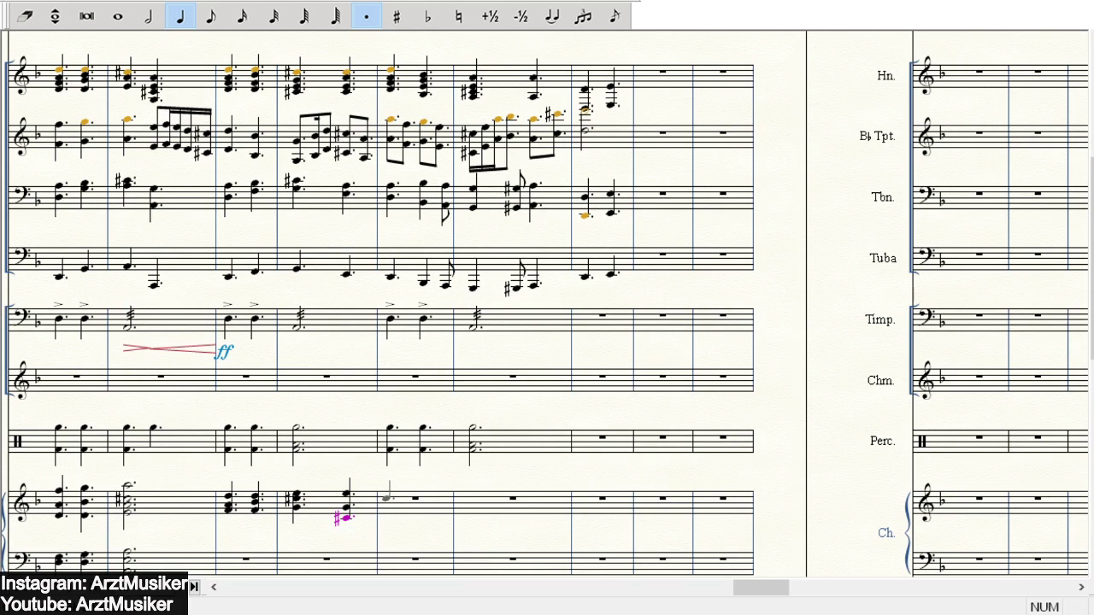
click(392, 497)
shift+click(390, 505)
click(425, 494)
- Complete the upper Ch. staff's fifth measure and enter two three-note dotted quarter chords in the sixth, sharpening the first's middle note
click(472, 493)
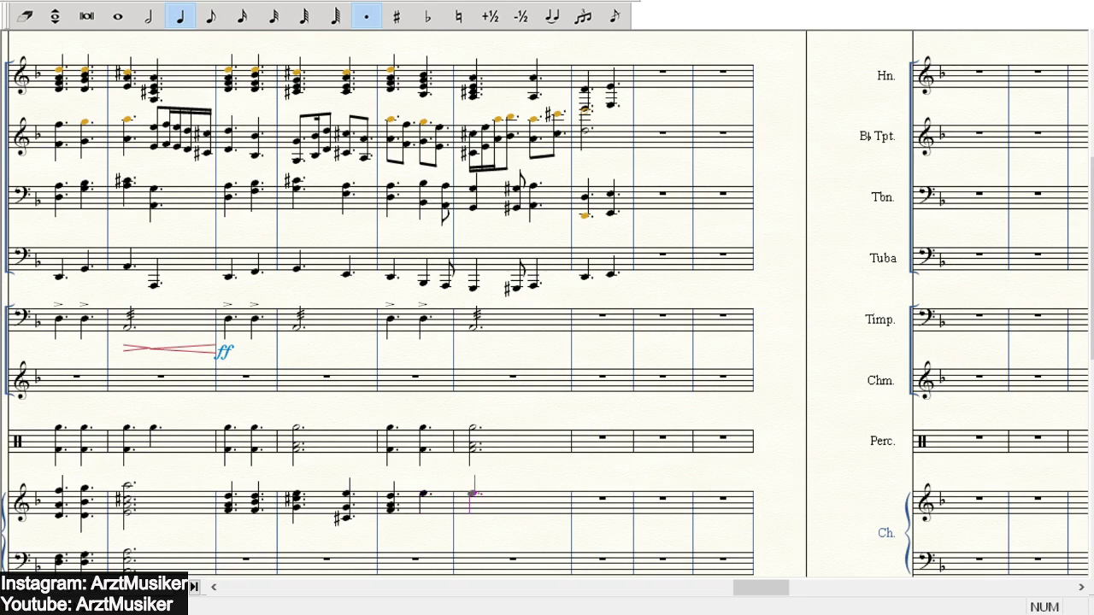
click(532, 485)
click(424, 501)
key(Down)
click(472, 510)
click(532, 505)
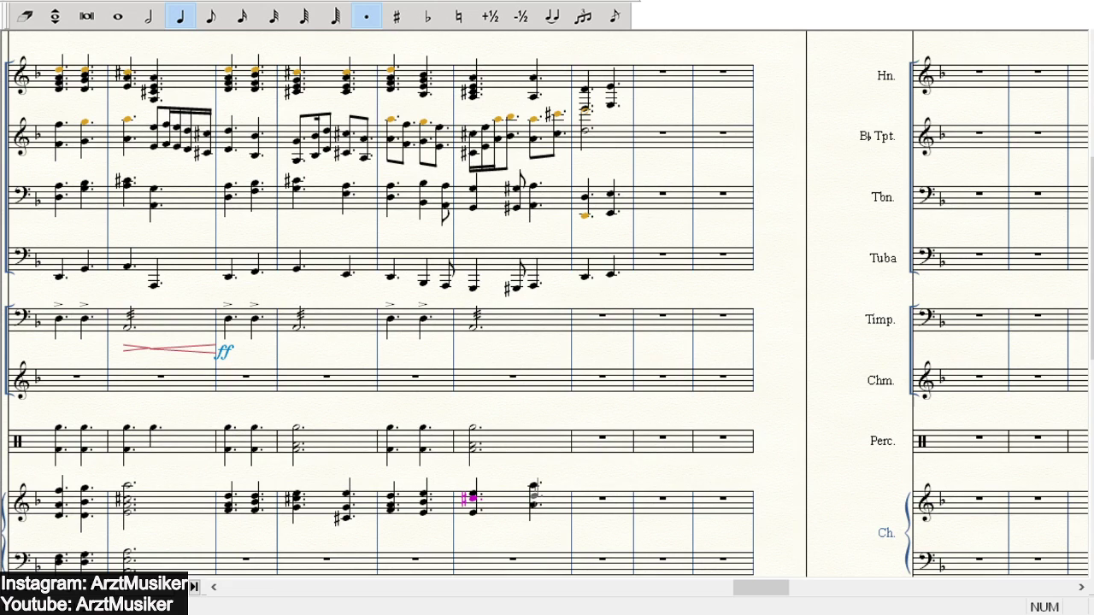
click(533, 493)
- Enter two three-note dotted quarter chords in the third measure of the lower Ch. staff
scroll(581, 374, down, 1)
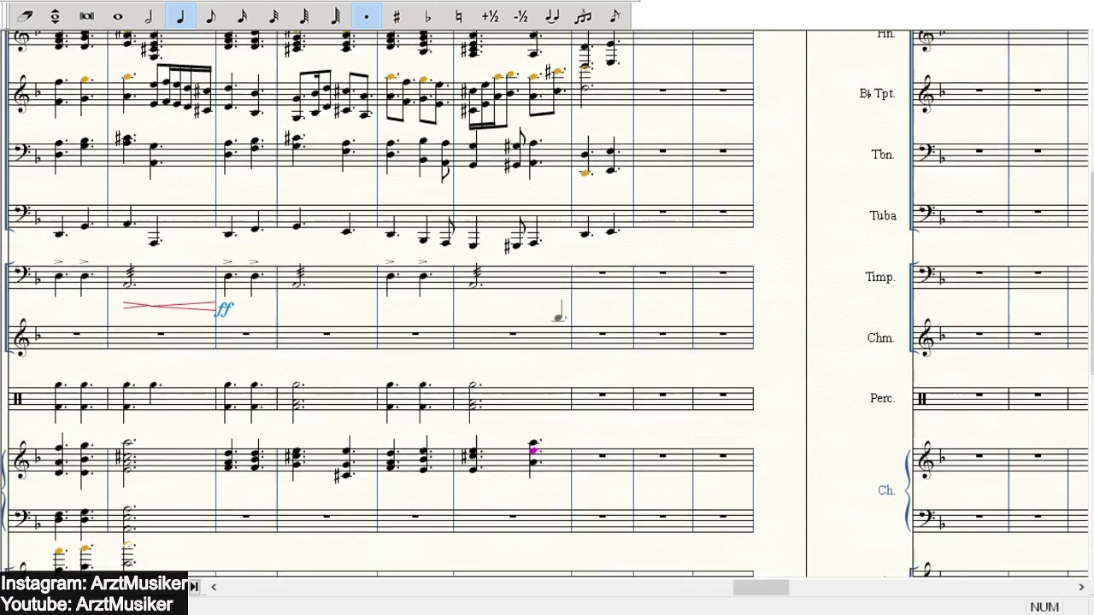
scroll(666, 329, up, 1)
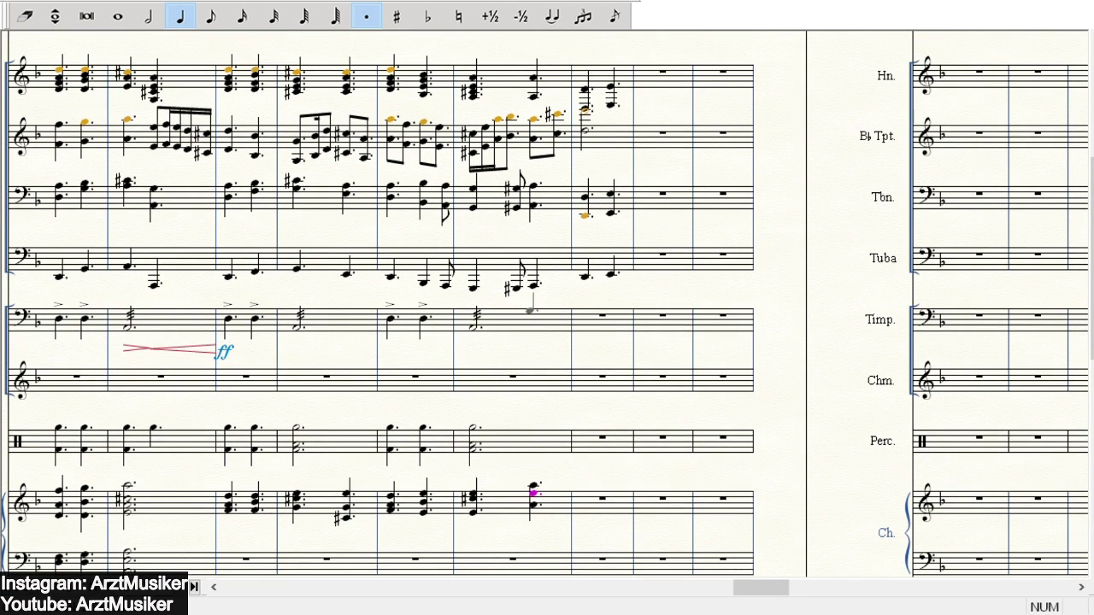
scroll(287, 315, down, 3)
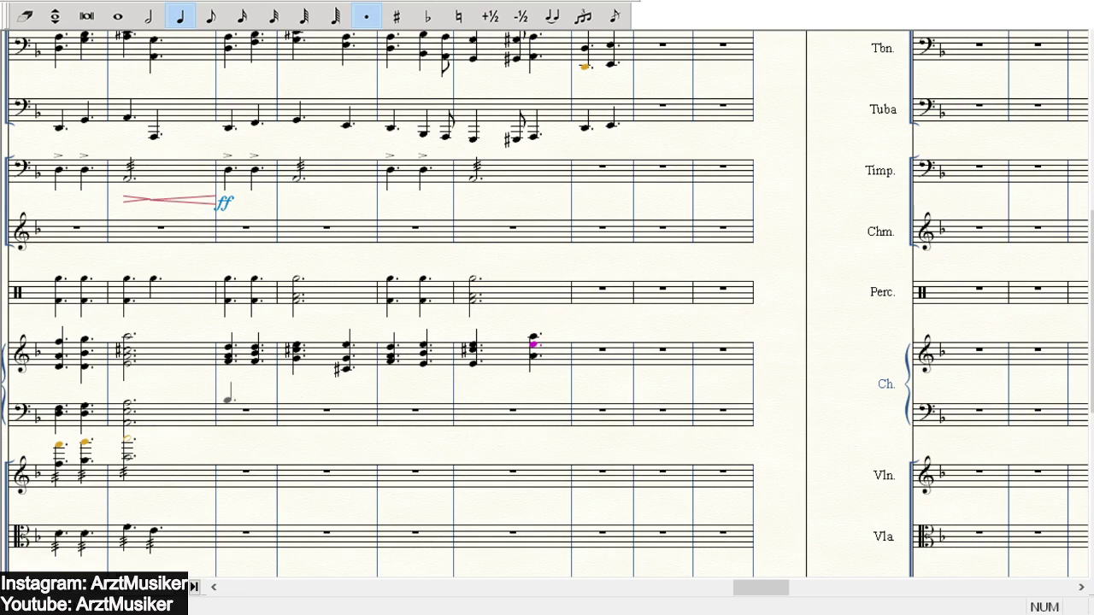
key(Down)
key(Down)
key(Down)
key(Down)
key(3)
click(255, 396)
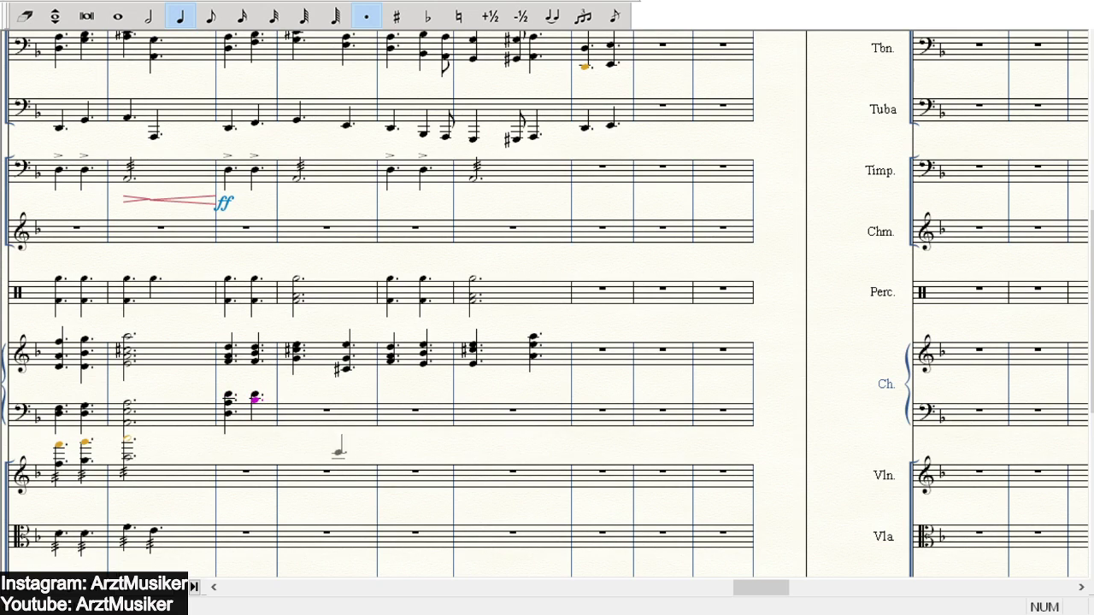
click(254, 405)
- Enter two three-note dotted quarter chords in the lower Ch. staff's fourth measure, sharpening the first chord's middle note
click(293, 401)
click(326, 409)
click(296, 393)
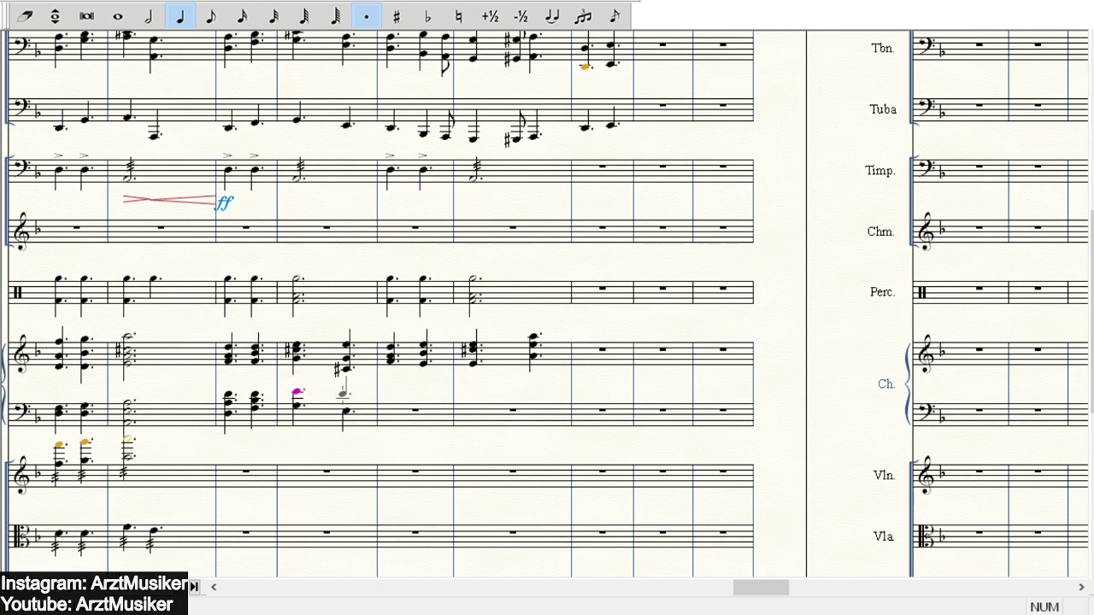
click(343, 392)
click(345, 392)
click(297, 396)
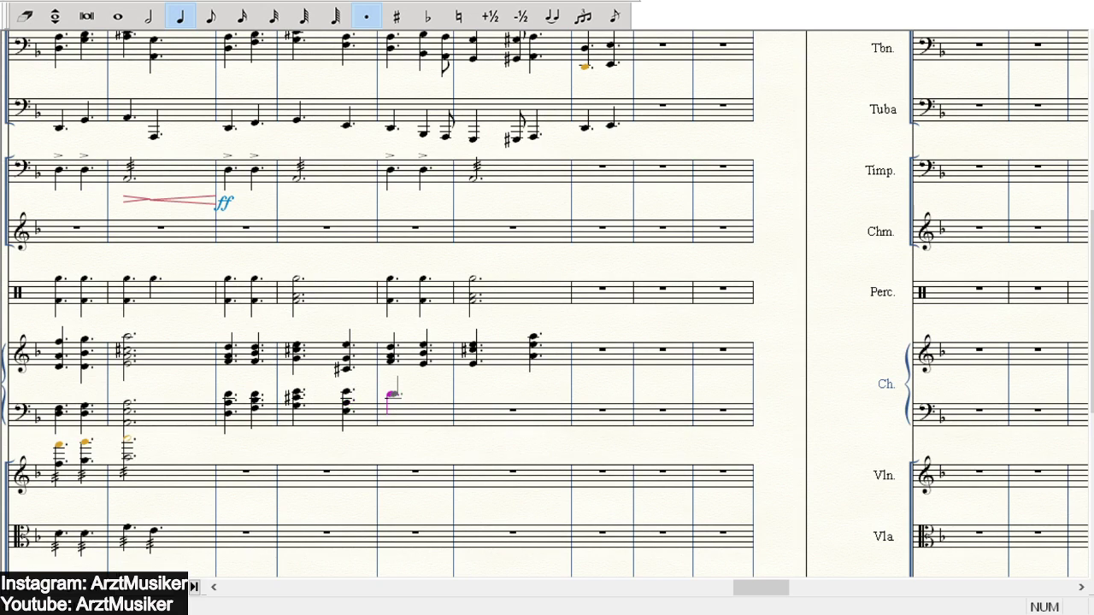
- Fill the lower Ch. staff's fifth measure with a three-note and a two-note dotted quarter chord
click(389, 398)
click(428, 390)
click(425, 413)
- Enter two three-note dotted quarter chords in the lower Ch. staff's sixth measure, sharpening the second chord's top note
click(475, 421)
click(532, 420)
click(474, 401)
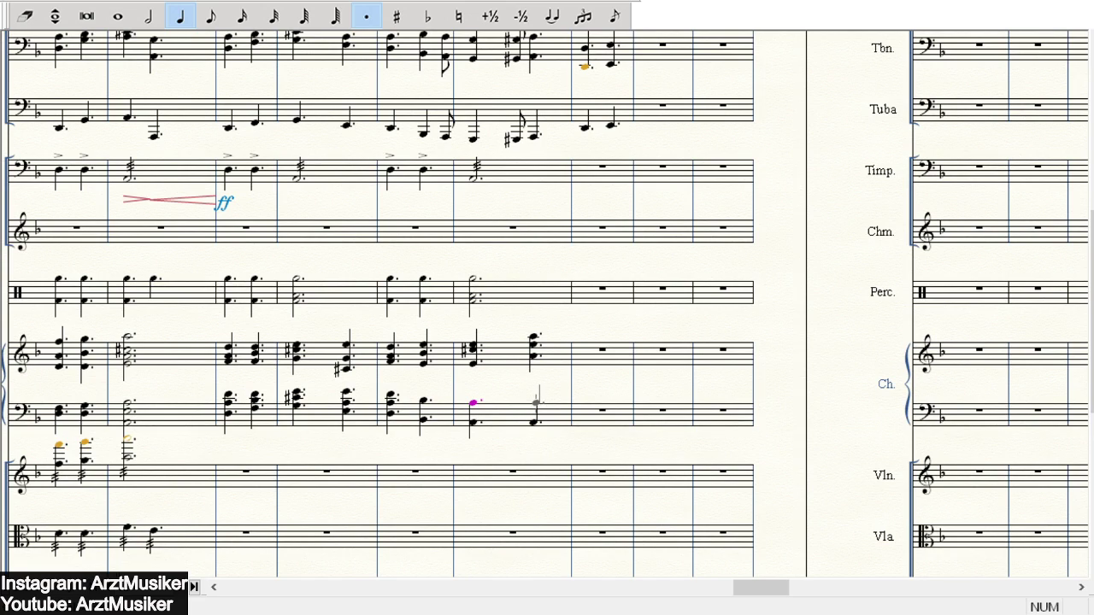
click(533, 398)
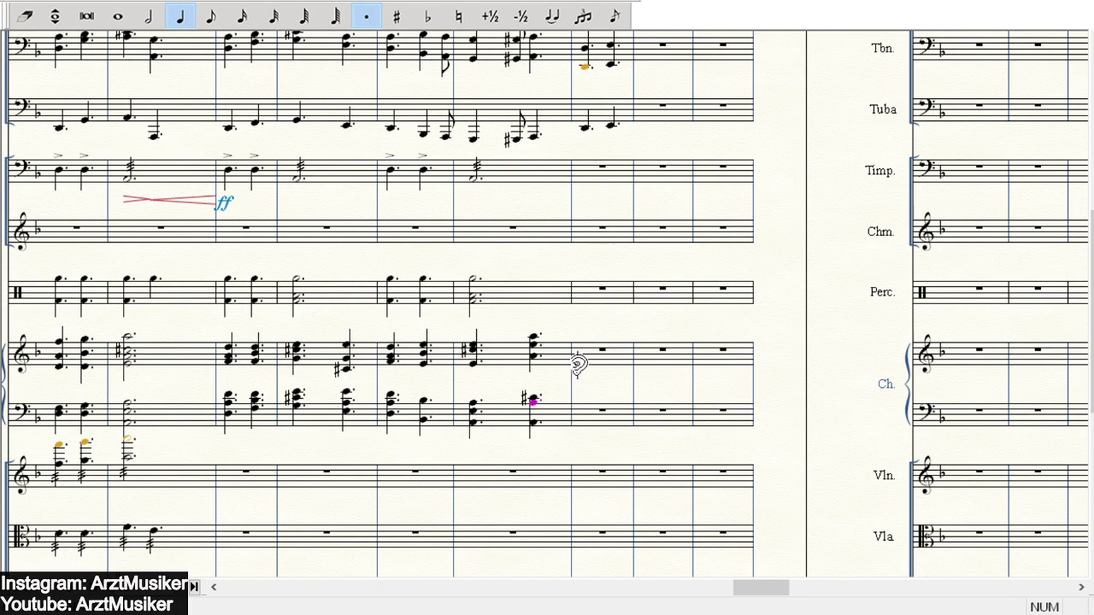
- Enter six sixteenth notes, D-A-F-D-F-A, in the first half of the Vln. staff's third measure
scroll(605, 362, down, 3)
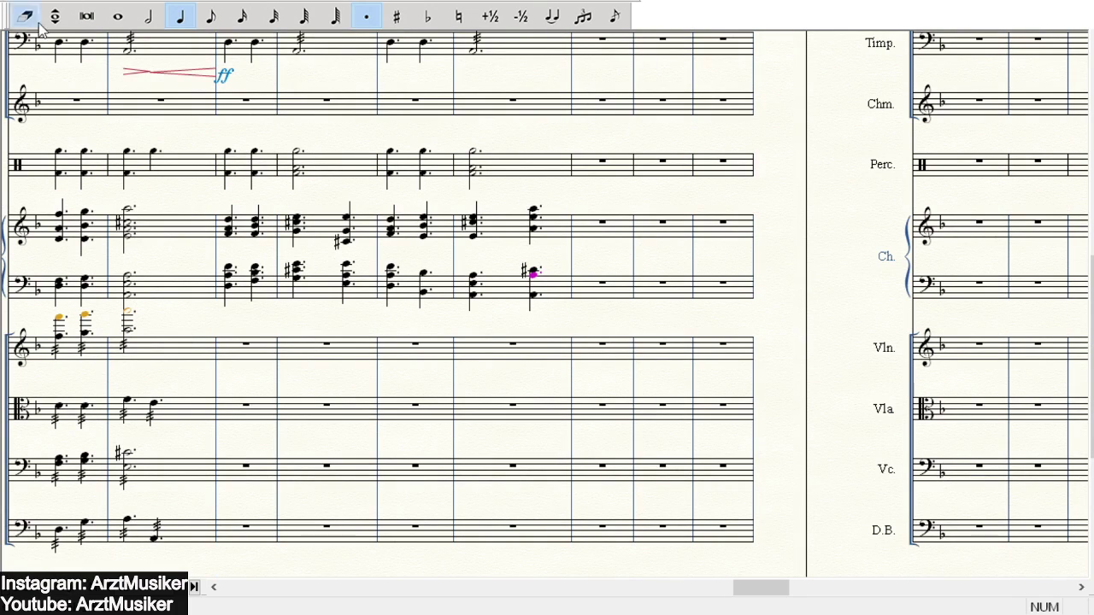
scroll(393, 247, down, 3)
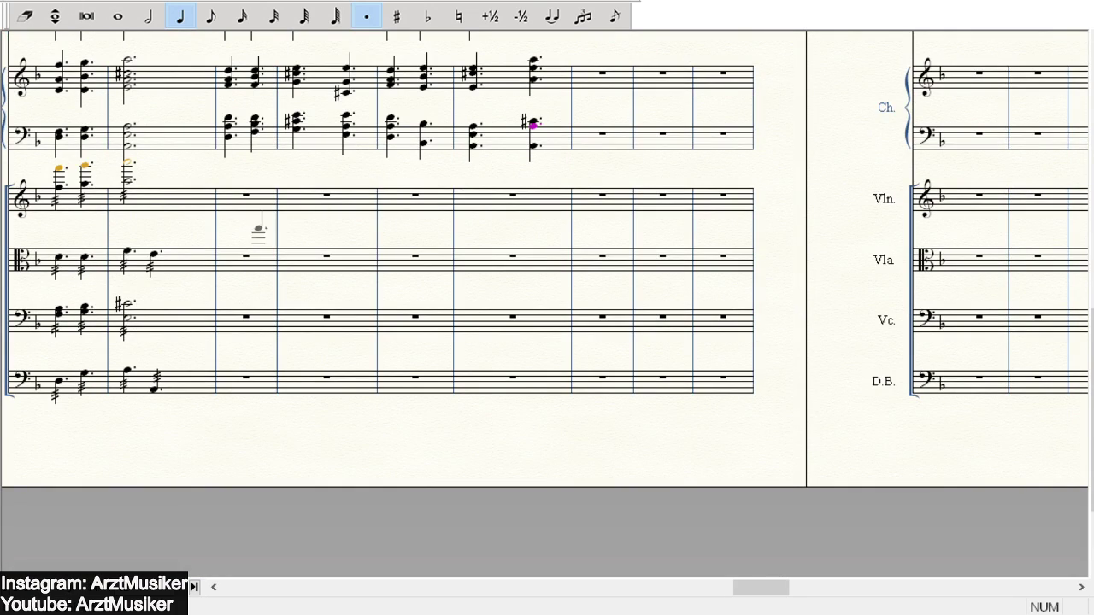
scroll(464, 293, up, 5)
scroll(341, 257, down, 4)
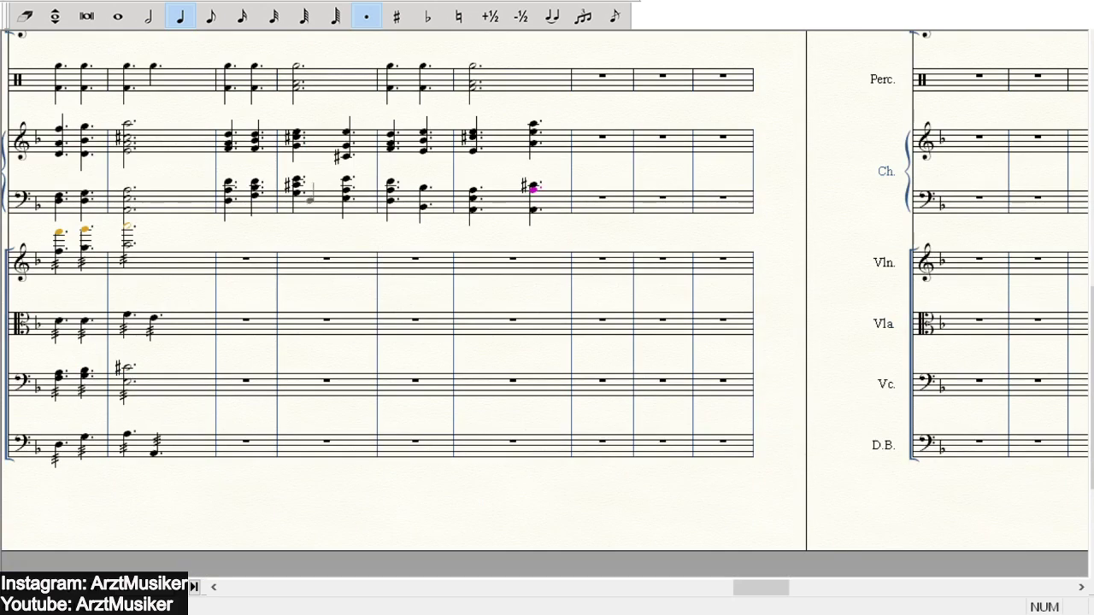
click(211, 16)
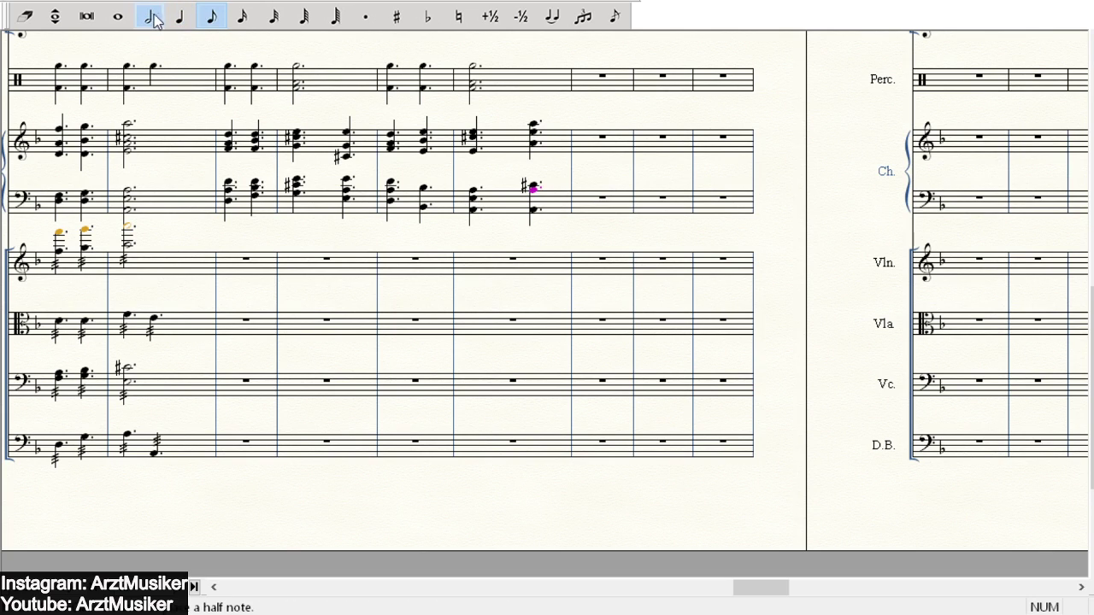
click(243, 17)
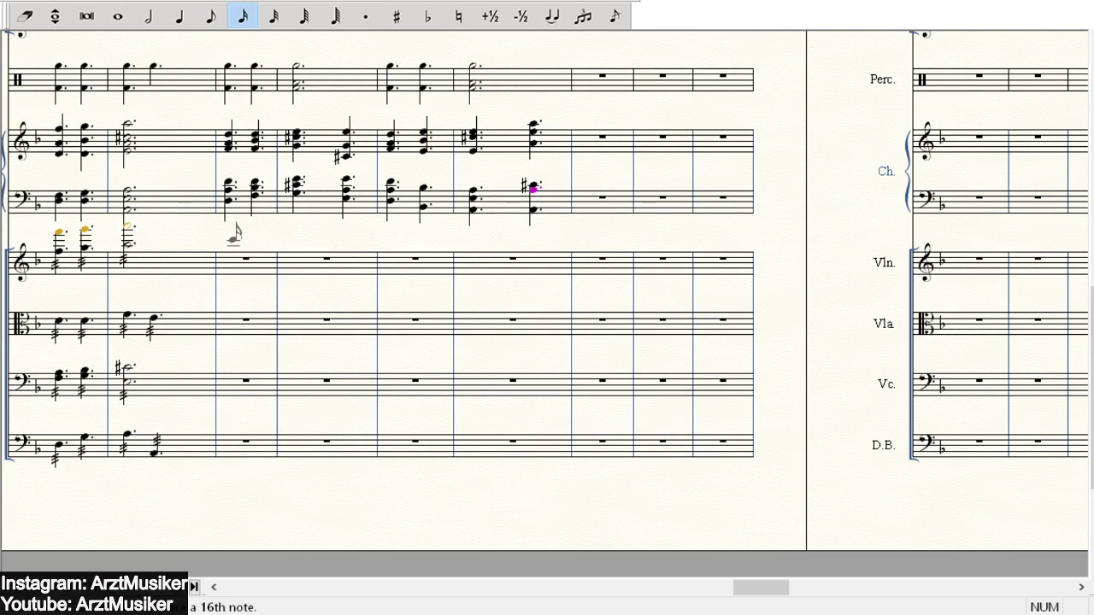
click(229, 236)
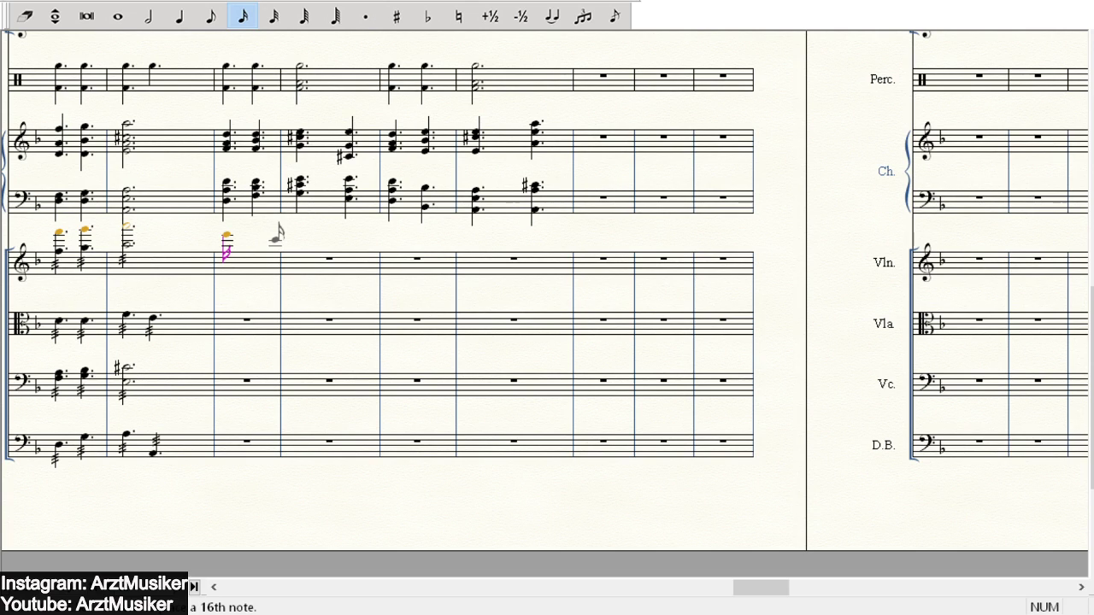
click(253, 246)
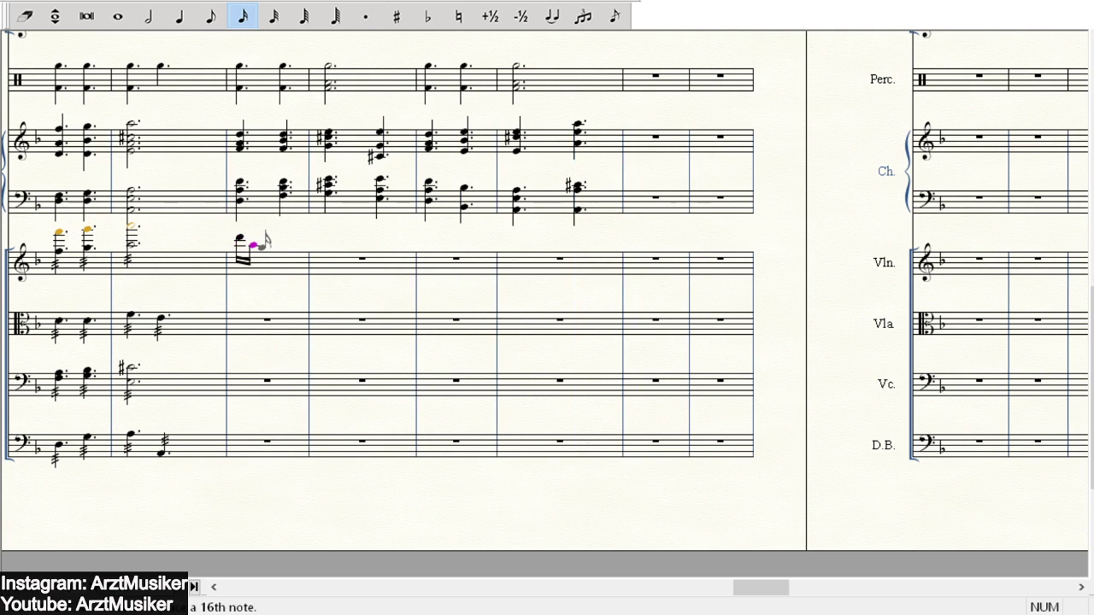
click(273, 252)
click(279, 256)
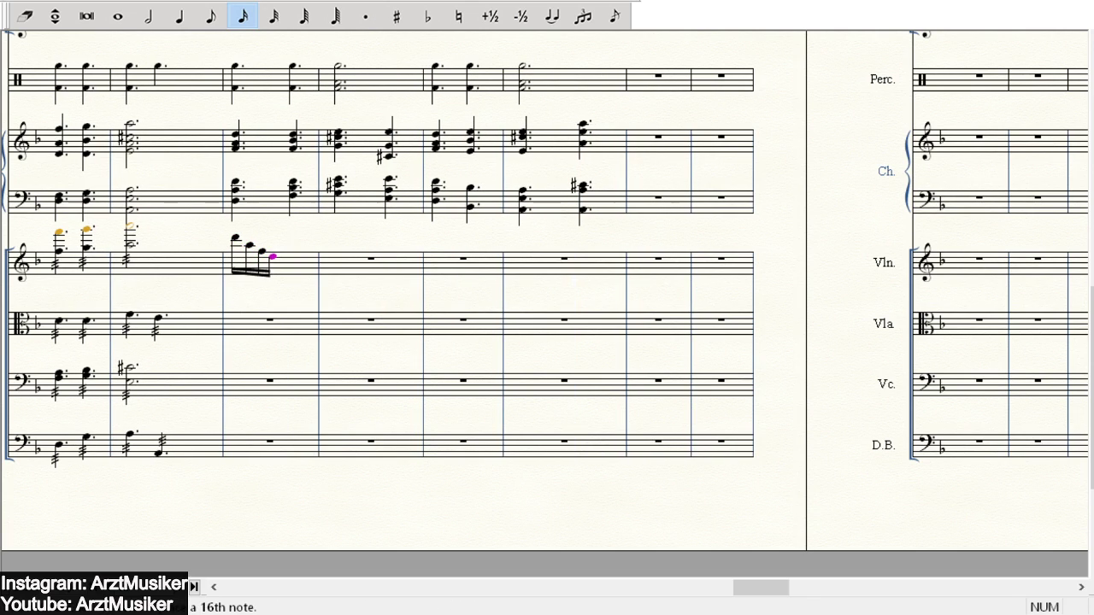
click(211, 16)
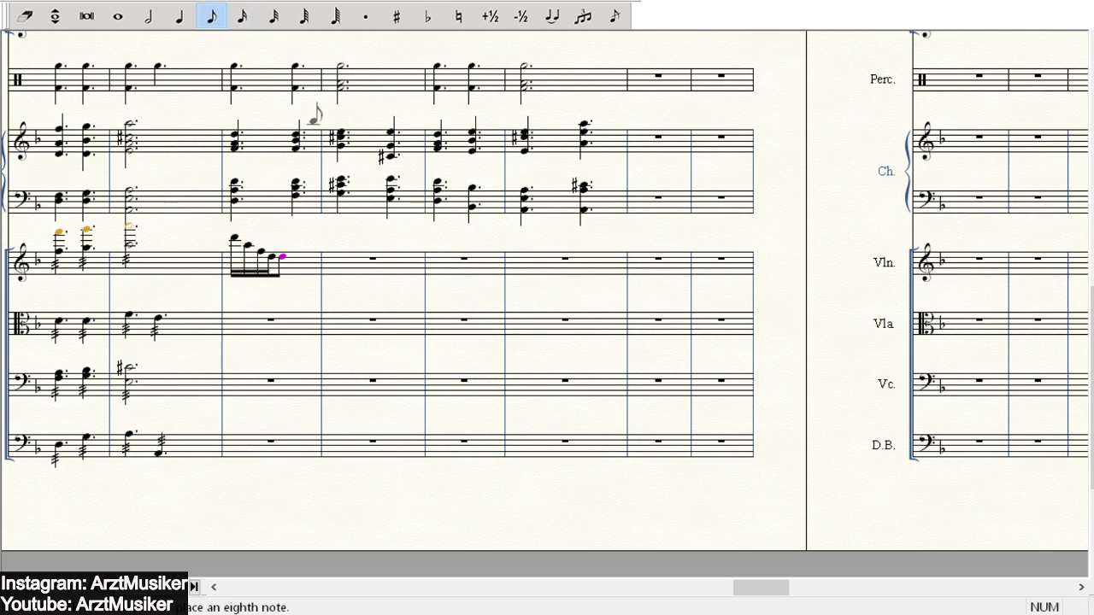
click(242, 15)
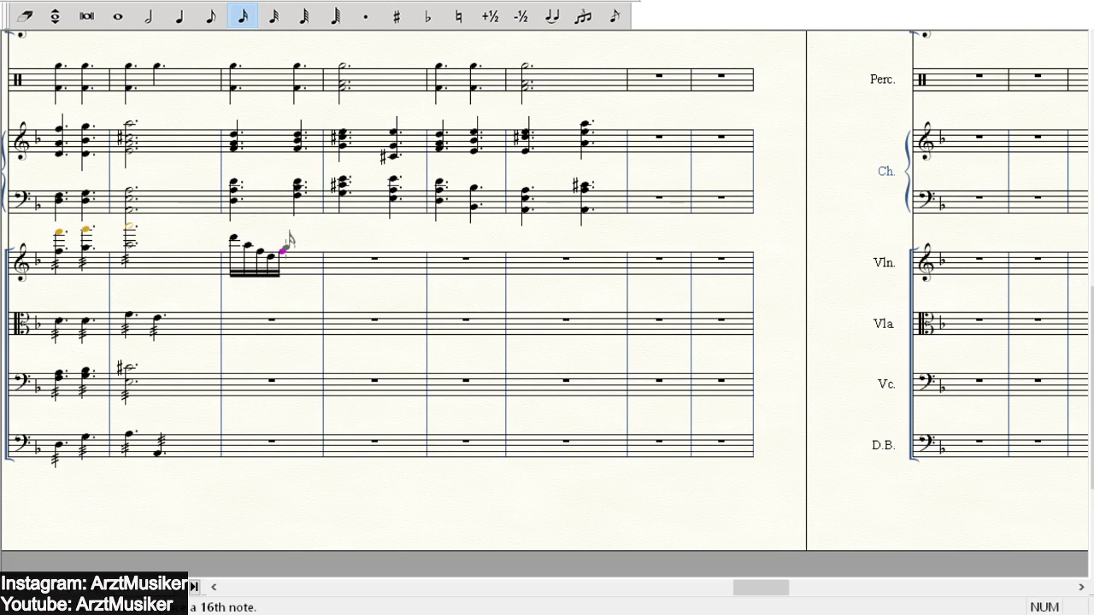
click(293, 244)
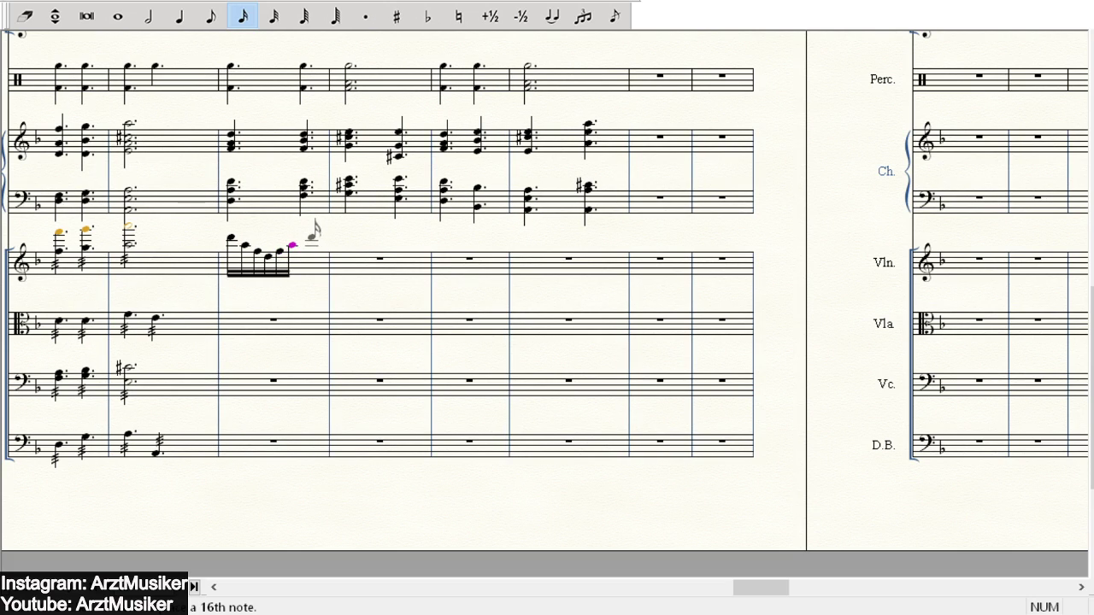
- Fill the second half of the Vln. staff's third measure with six sixteenth notes, D-B-F-D-F-B
click(302, 239)
click(321, 242)
click(335, 250)
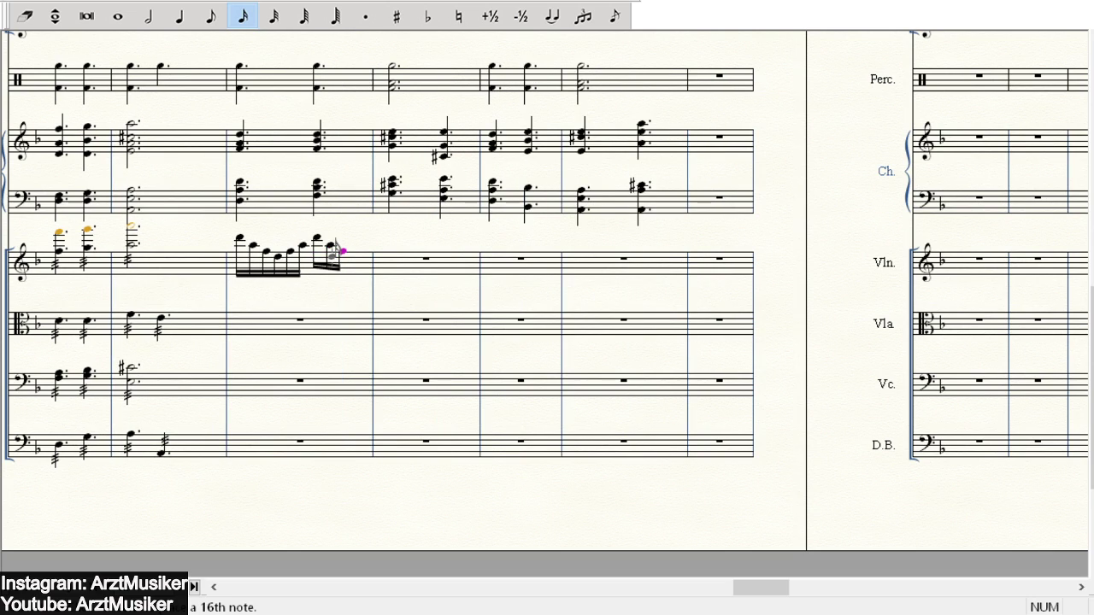
click(359, 257)
key(Left)
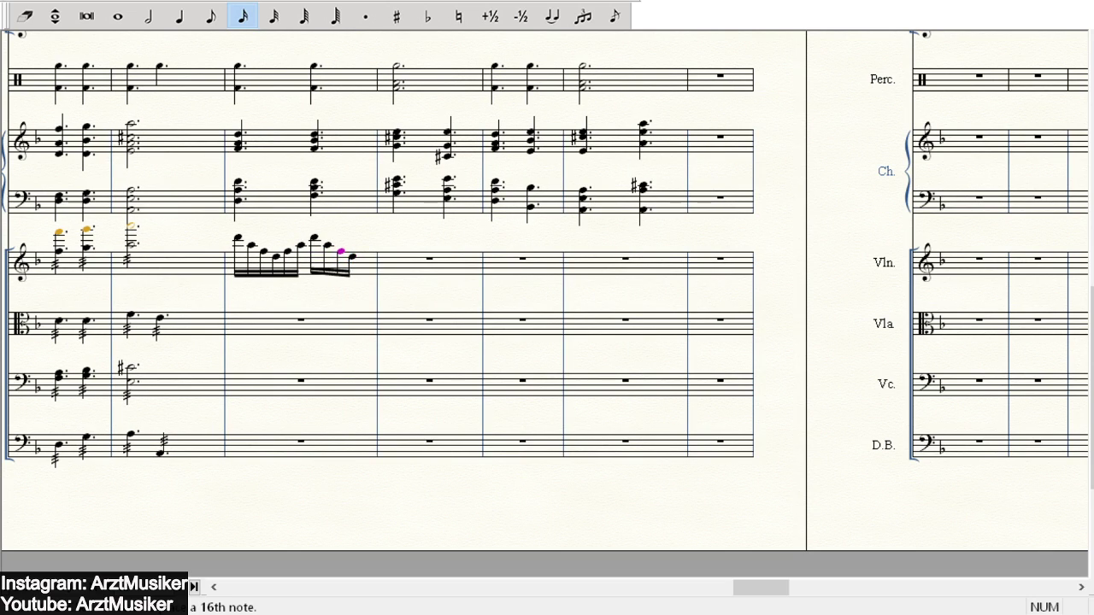
key(Up)
key(Left)
key(Up)
click(361, 252)
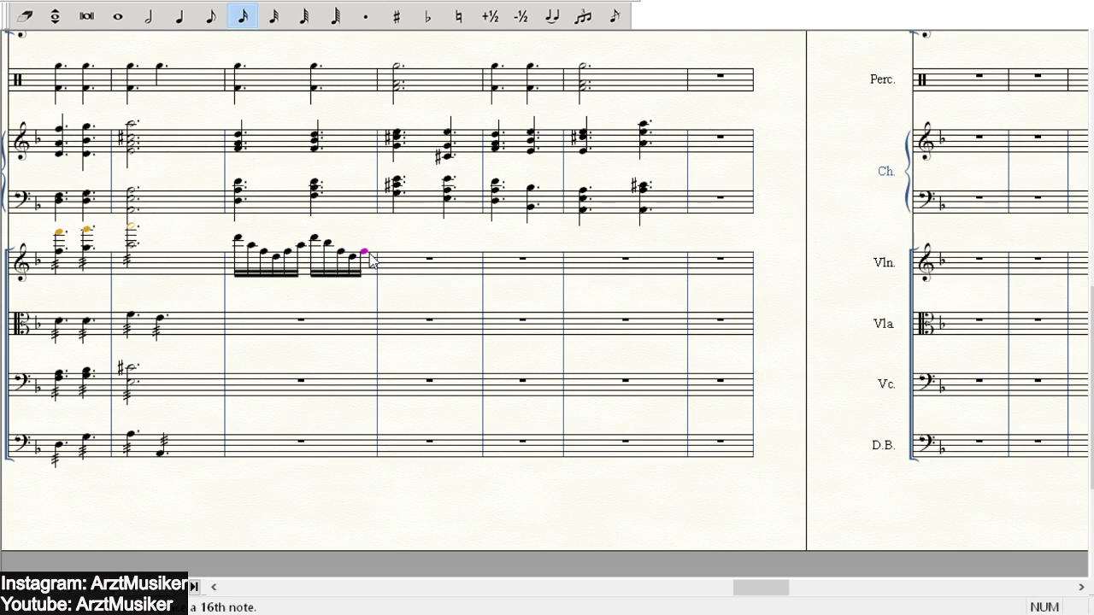
click(374, 243)
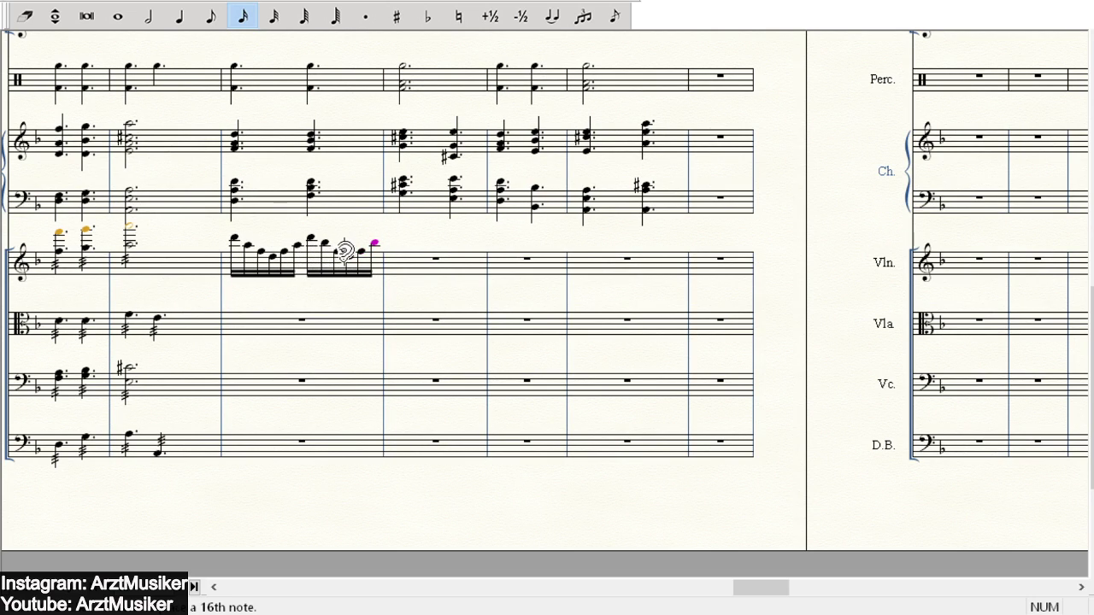
- Enter six descending sixteenth notes, C♯-A-E-C♯-A-E, in the first half of the Vln. staff's fourth measure
click(401, 240)
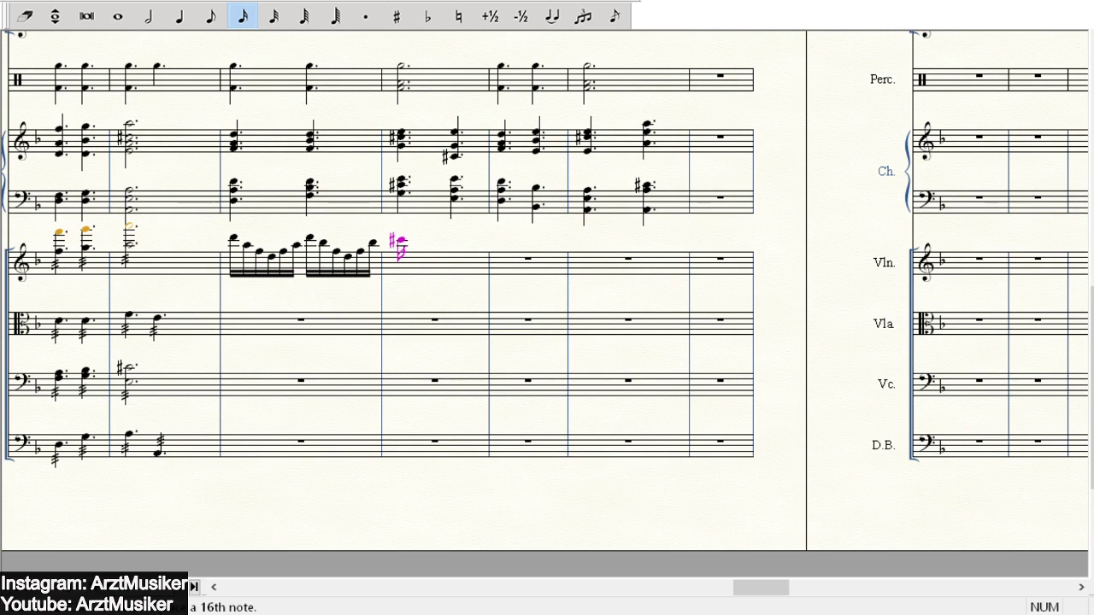
click(435, 255)
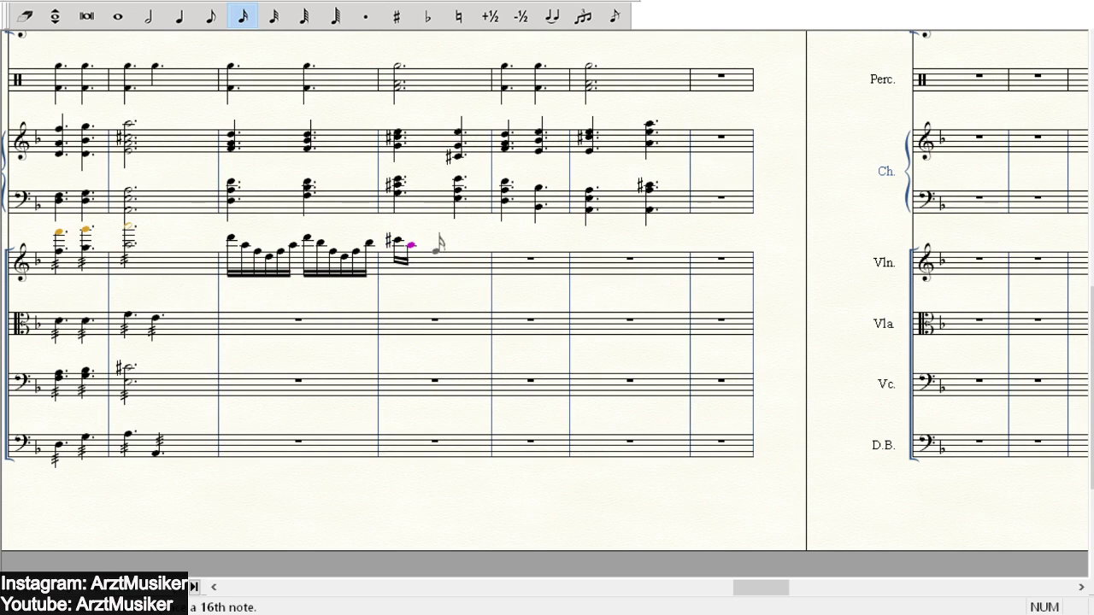
click(434, 248)
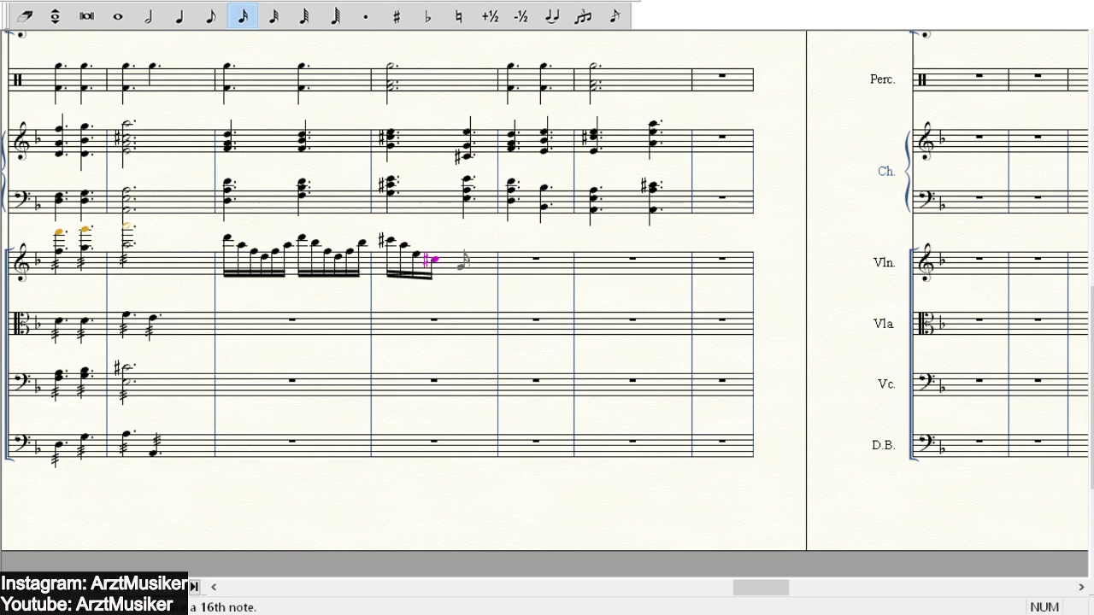
click(463, 260)
click(469, 268)
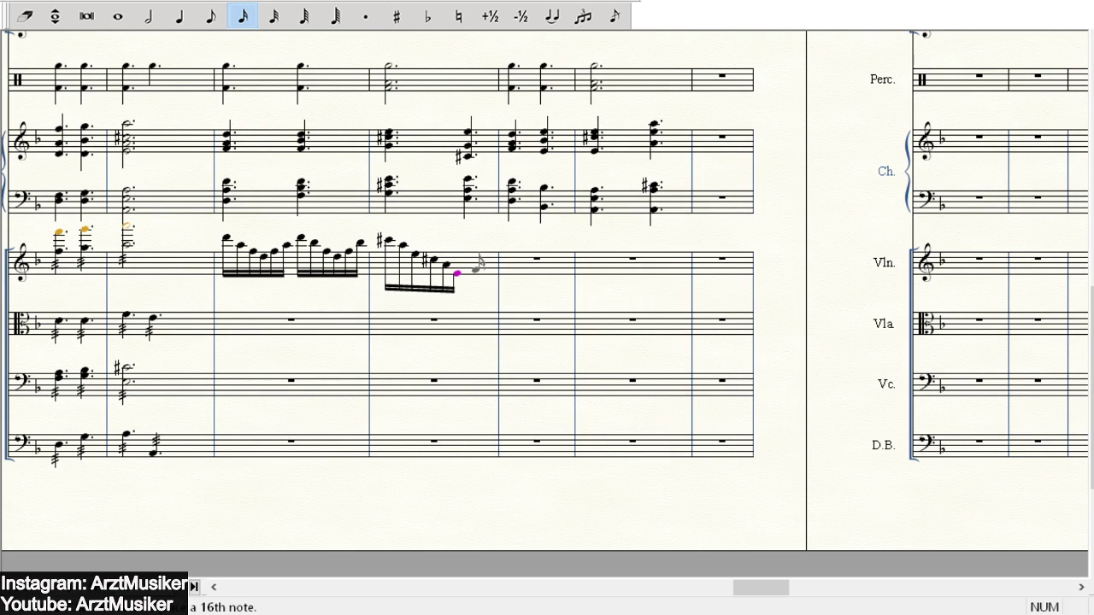
- Complete the Vln. staff's fourth measure with six ascending sixteenth notes, G-C♯-E-G-C♯-E
click(474, 266)
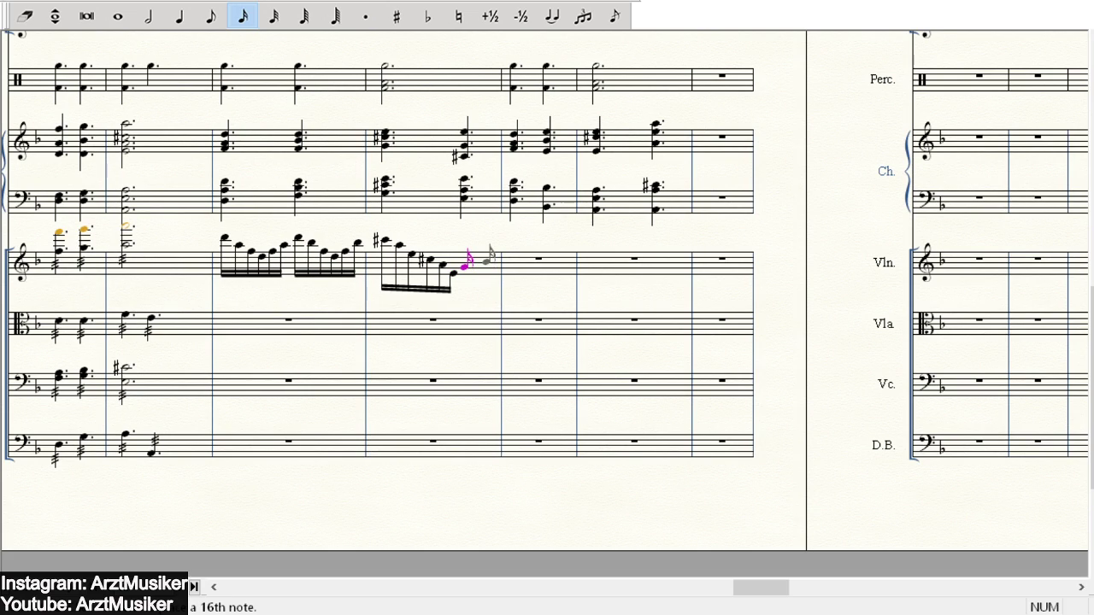
click(481, 258)
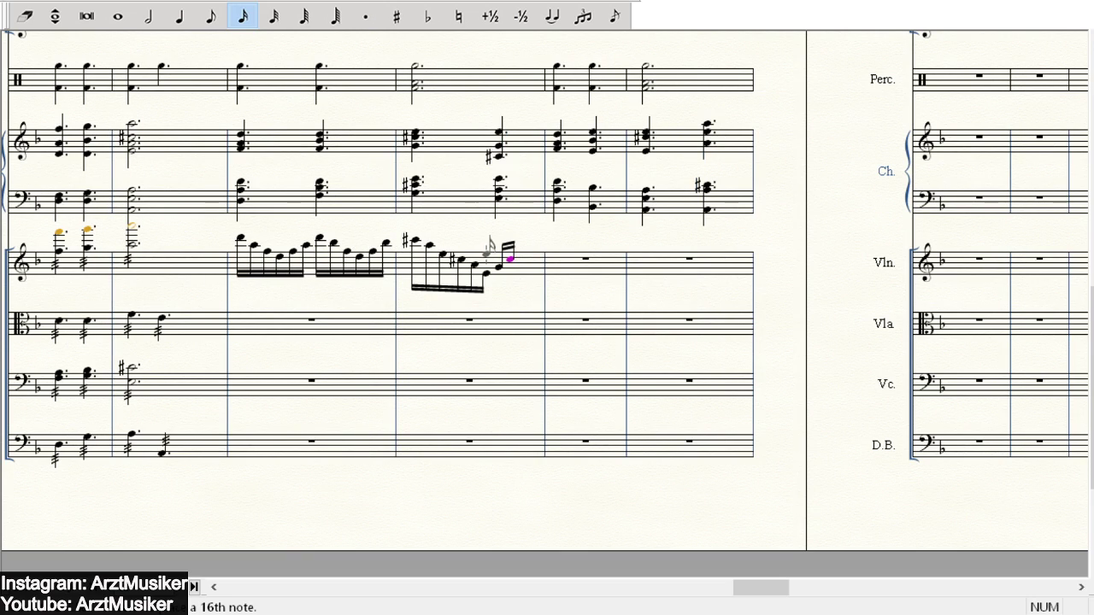
click(518, 253)
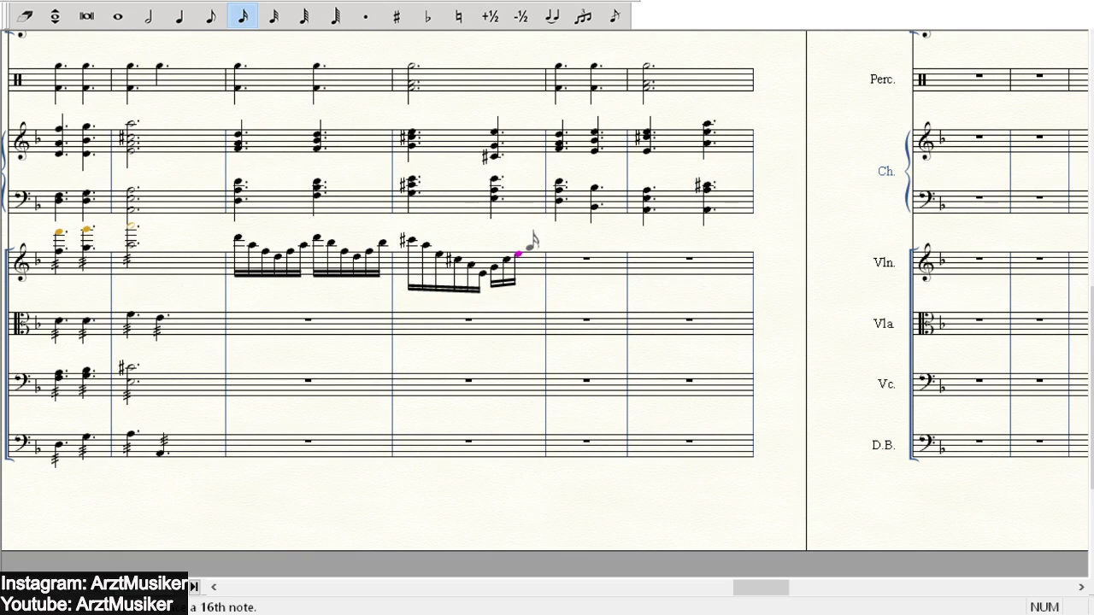
click(530, 246)
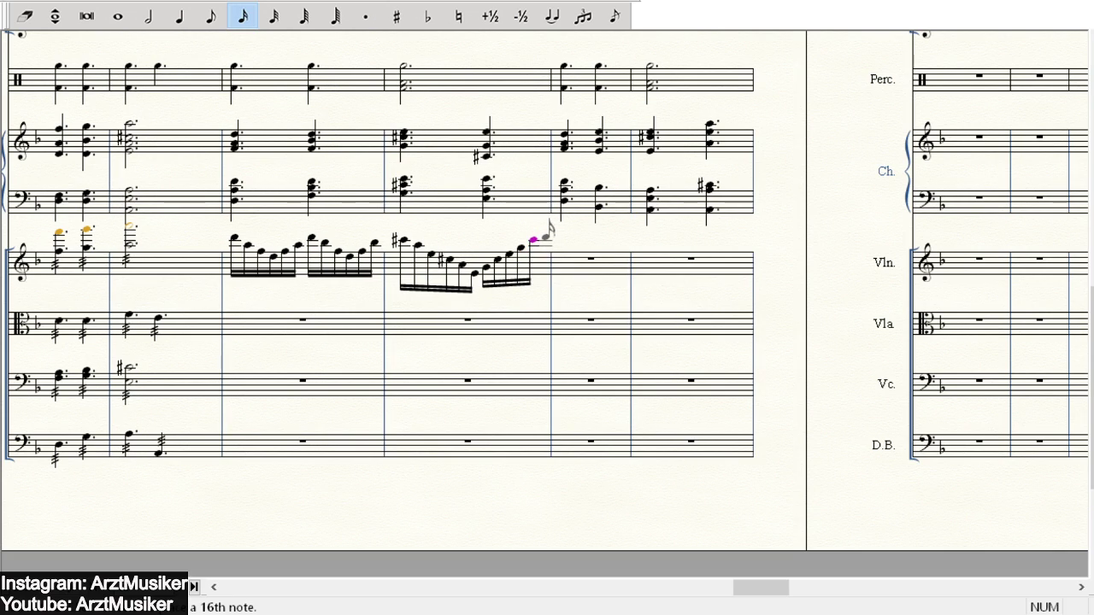
click(545, 233)
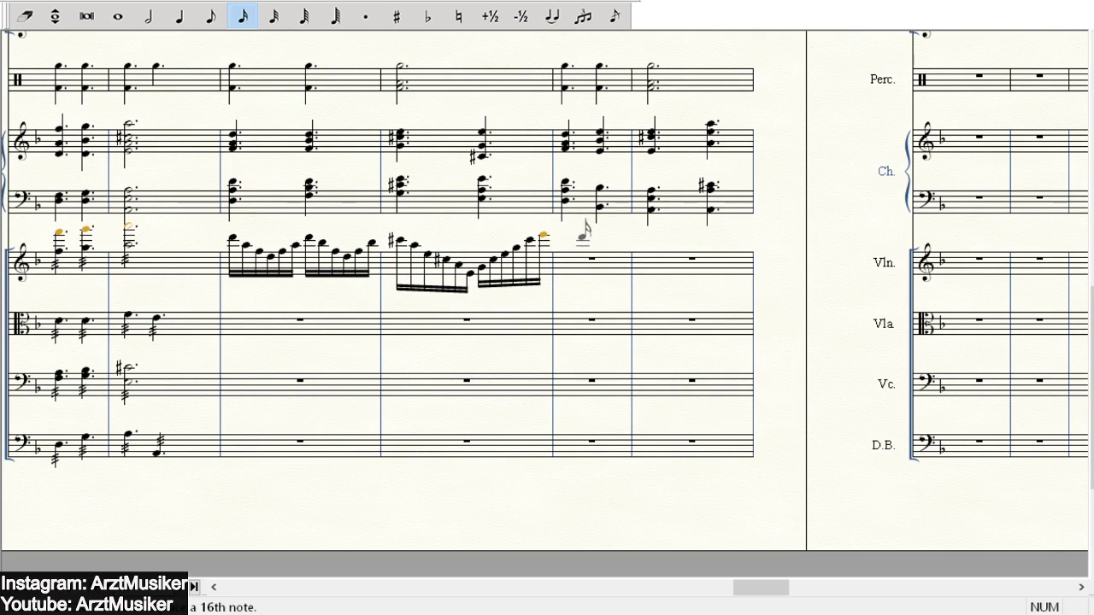
- Enter dotted quarter notes F and E in the Vln. staff's fifth measure and E and A in its sixth
click(179, 16)
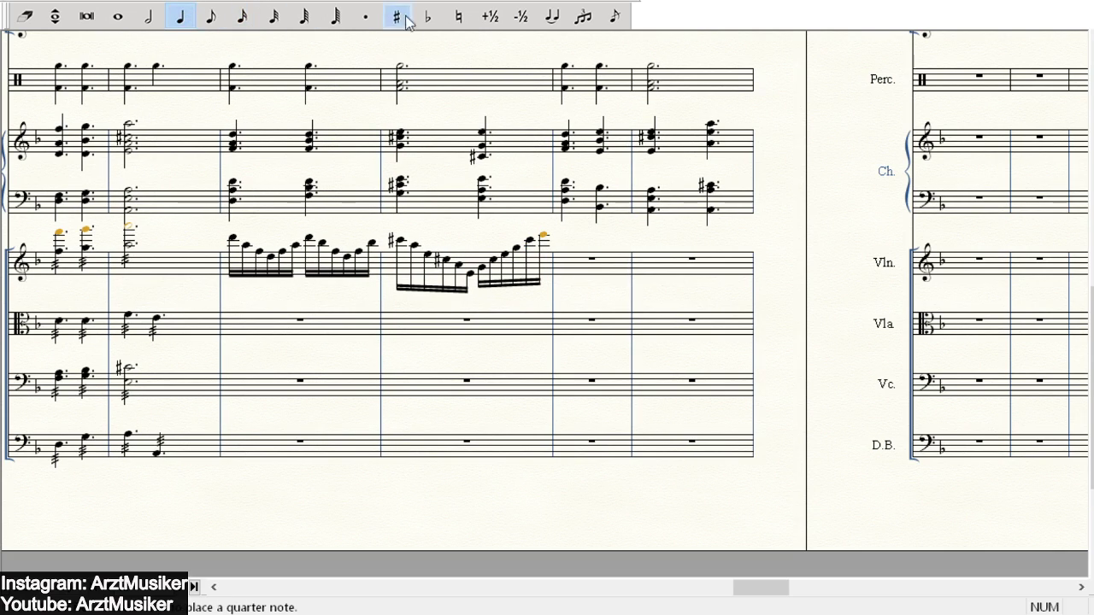
click(366, 15)
click(565, 232)
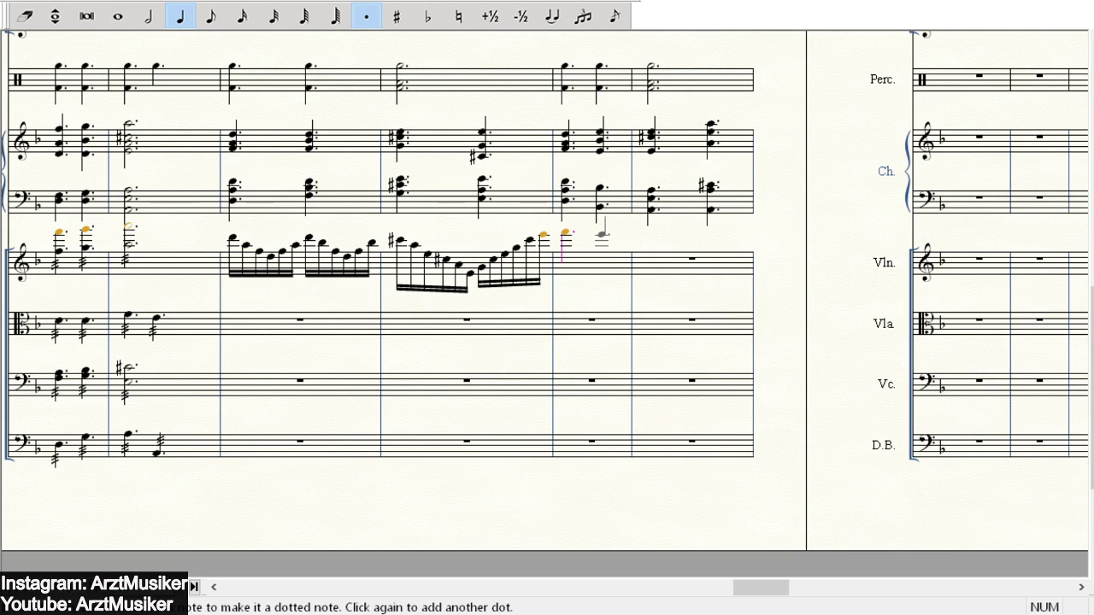
click(601, 232)
key(Down)
key(Down)
key(Down)
click(651, 236)
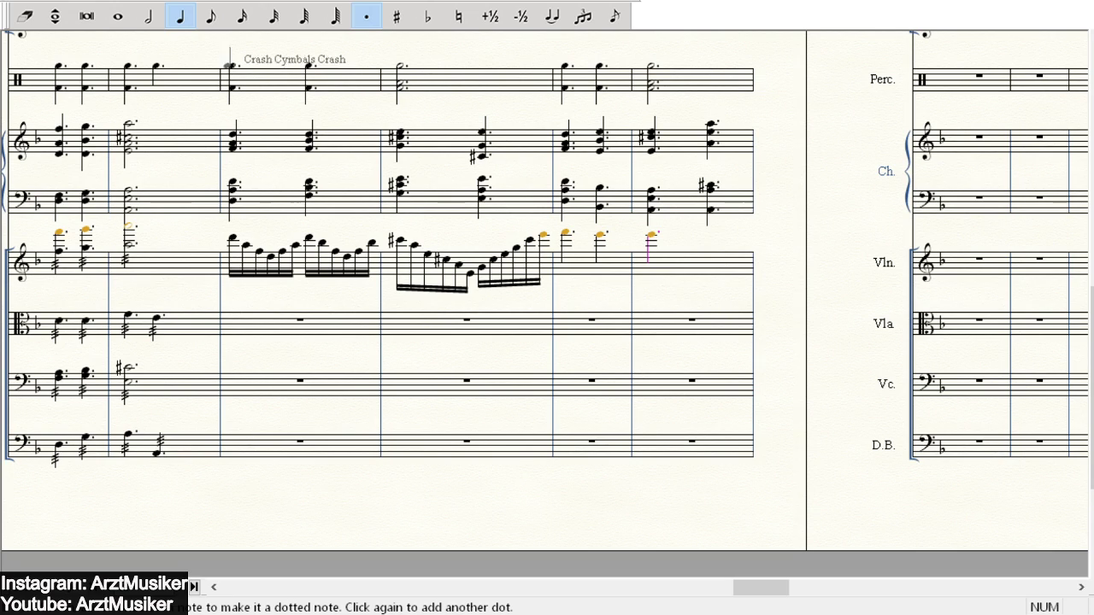
click(710, 245)
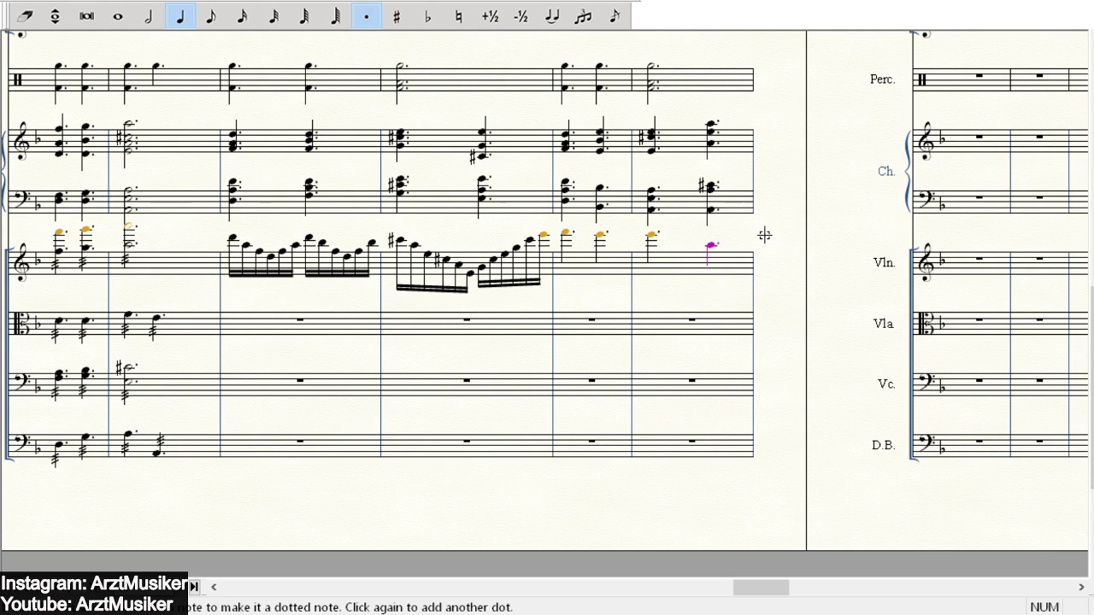
- Turn the four Vln. dotted quarter notes in the fifth and sixth measures into octave pairs
click(710, 226)
click(564, 250)
click(600, 255)
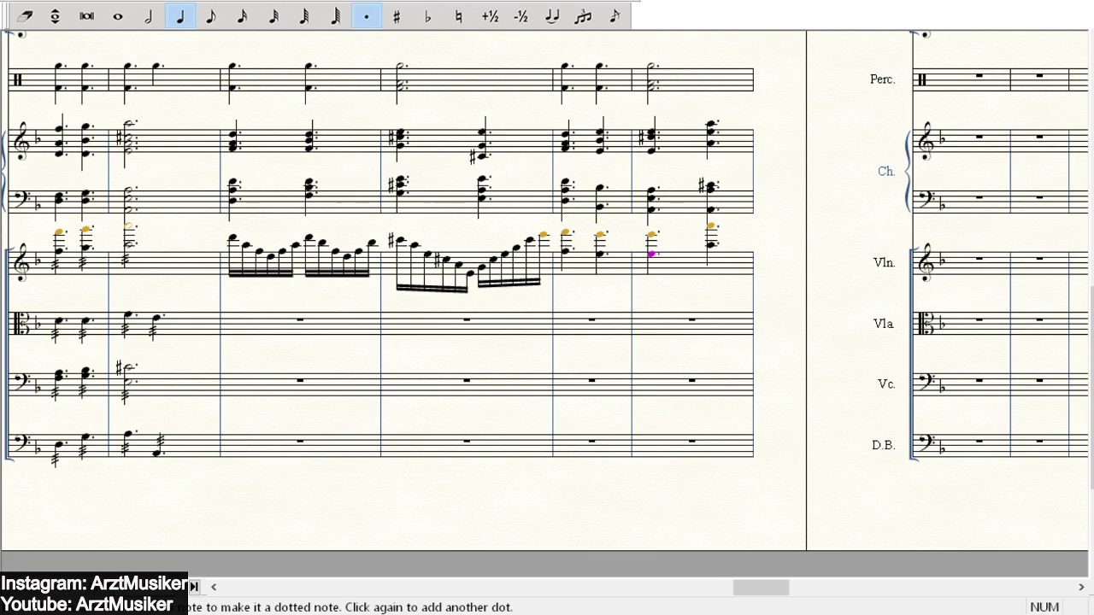
key(Escape)
- Add a lower octave to all the sixteenth notes in the Vln. staff's third and fourth measures
drag(356, 281, 329, 256)
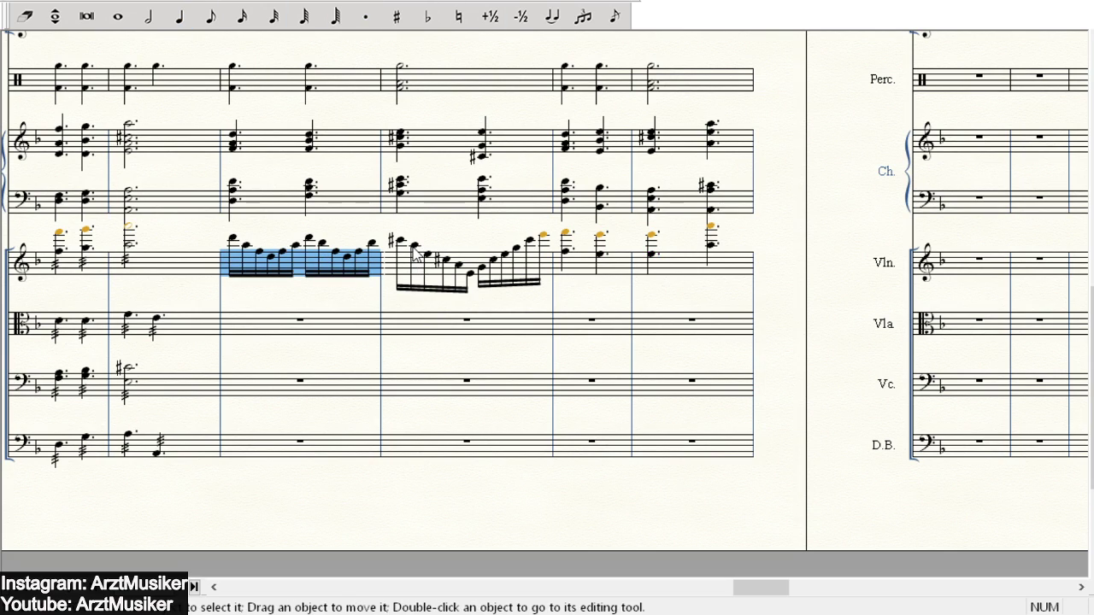
shift+click(443, 263)
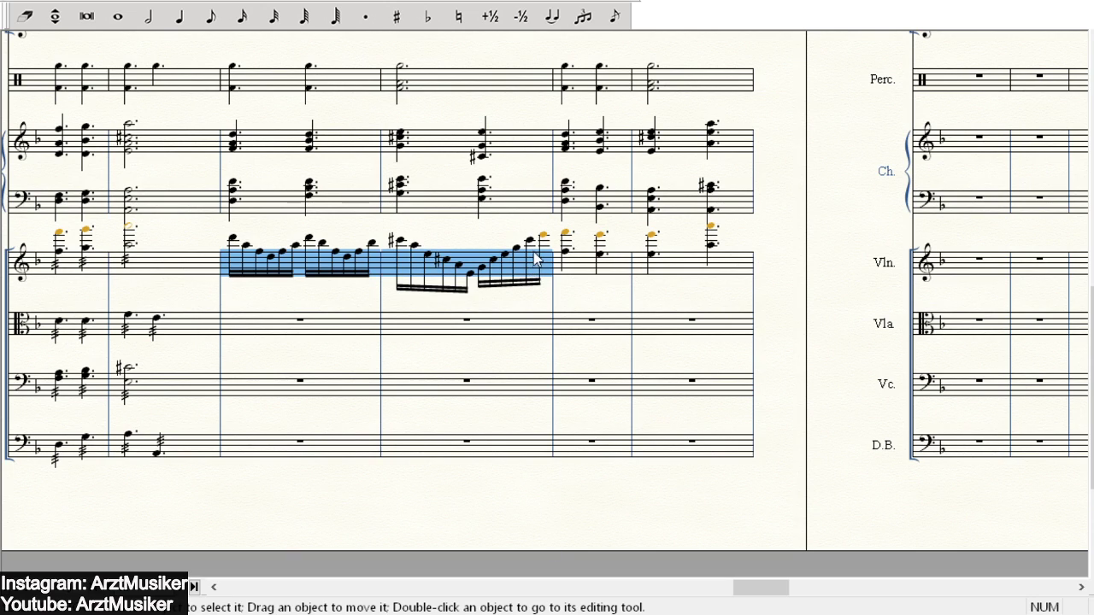
key(shift+8)
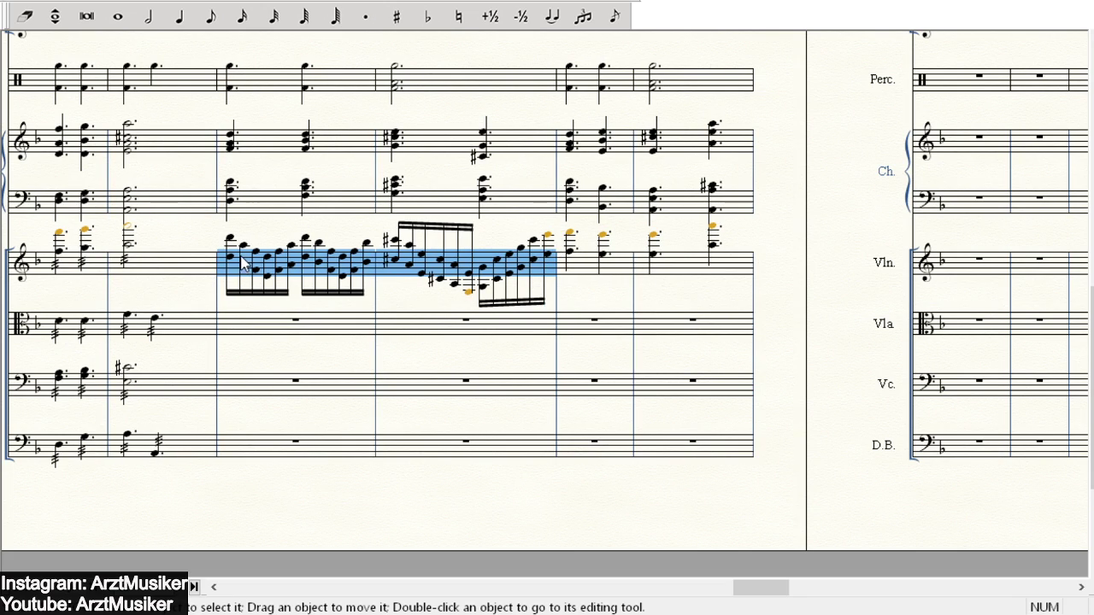
key(Escape)
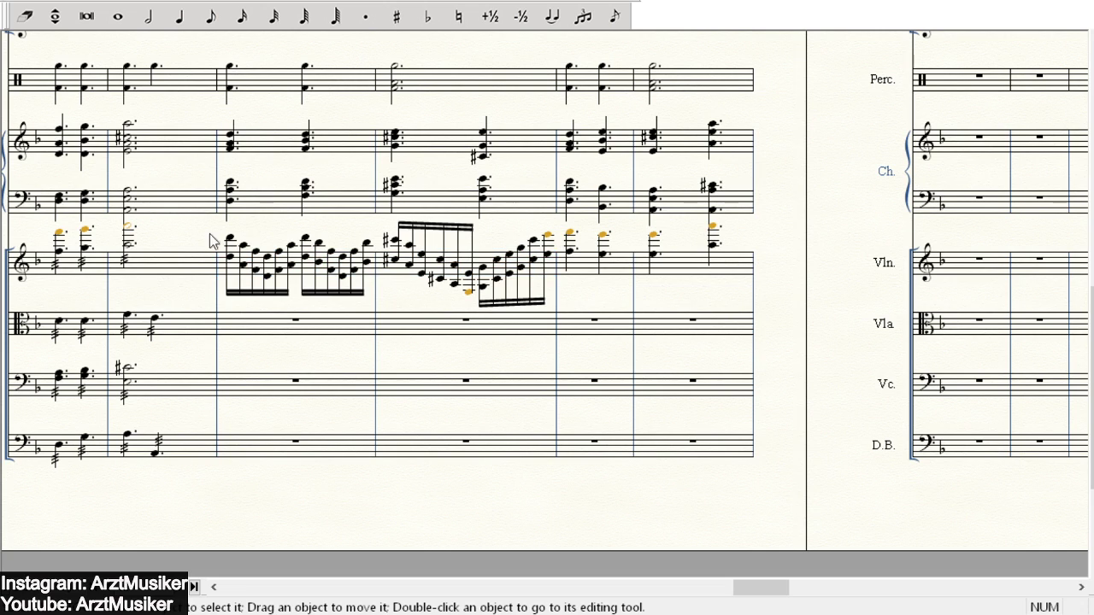
click(215, 586)
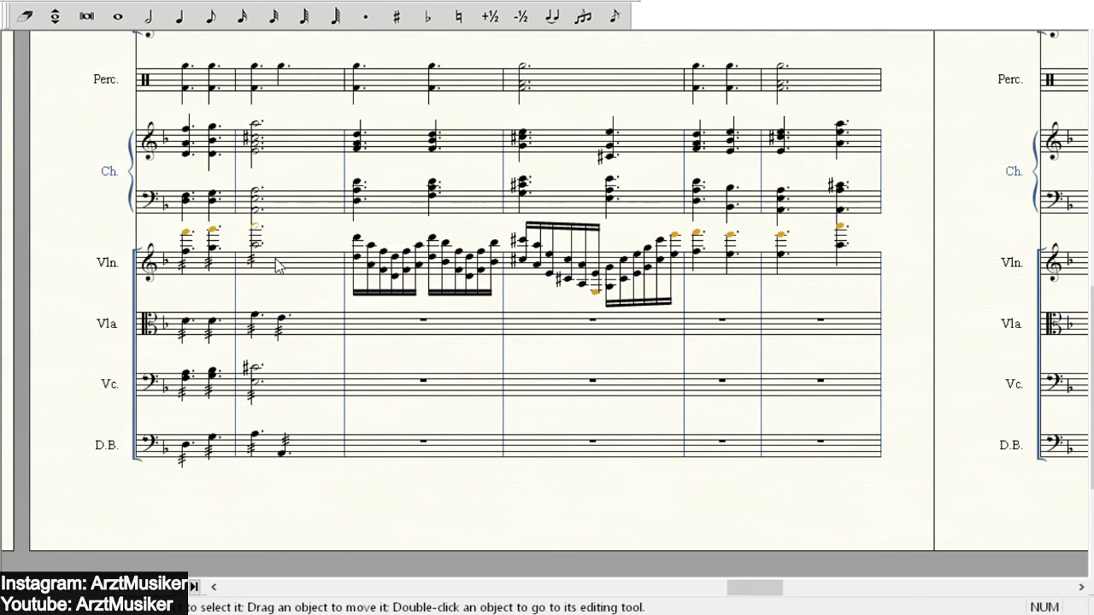
click(1081, 587)
scroll(692, 249, up, 1)
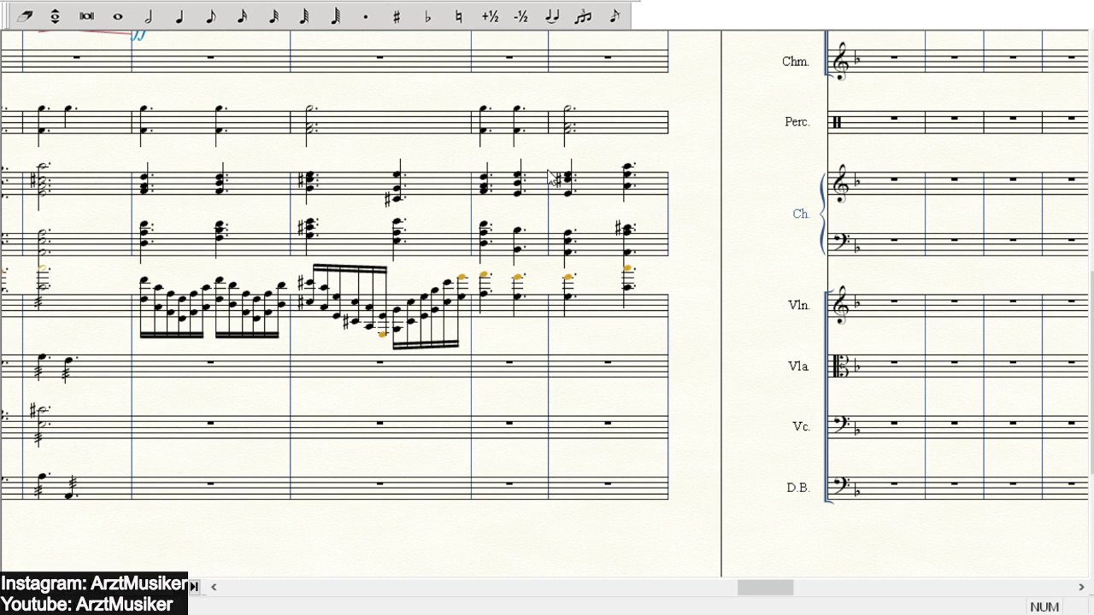
- Compare the Vln. staff's third to sixth measures with the brass, timpani, percussion and Ch. parts above them
scroll(336, 186, down, 1)
scroll(521, 253, up, 2)
click(521, 252)
scroll(512, 249, up, 15)
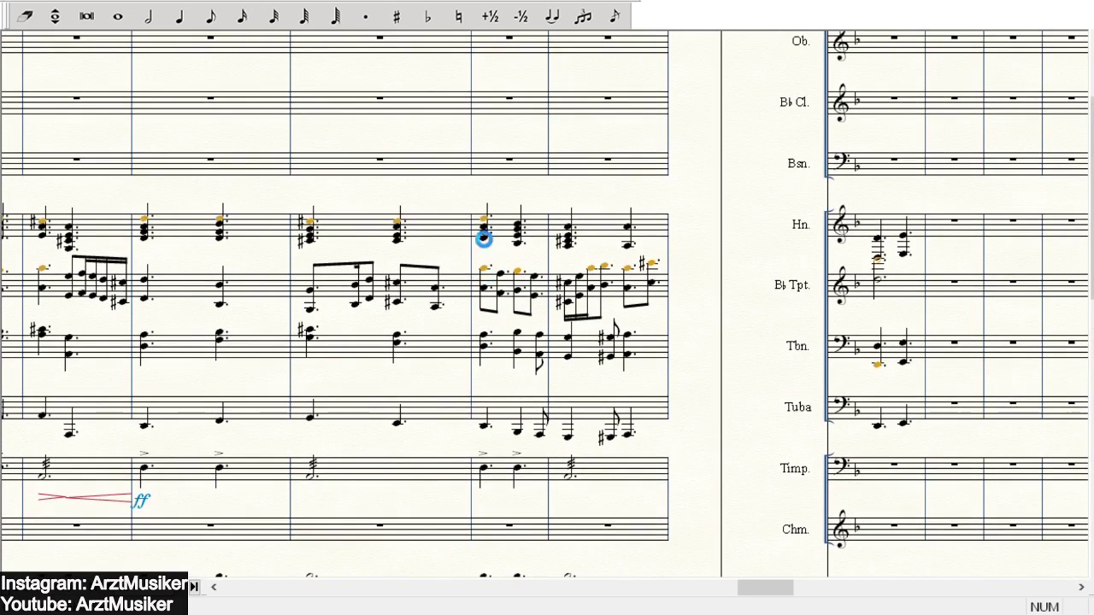
scroll(505, 251, down, 5)
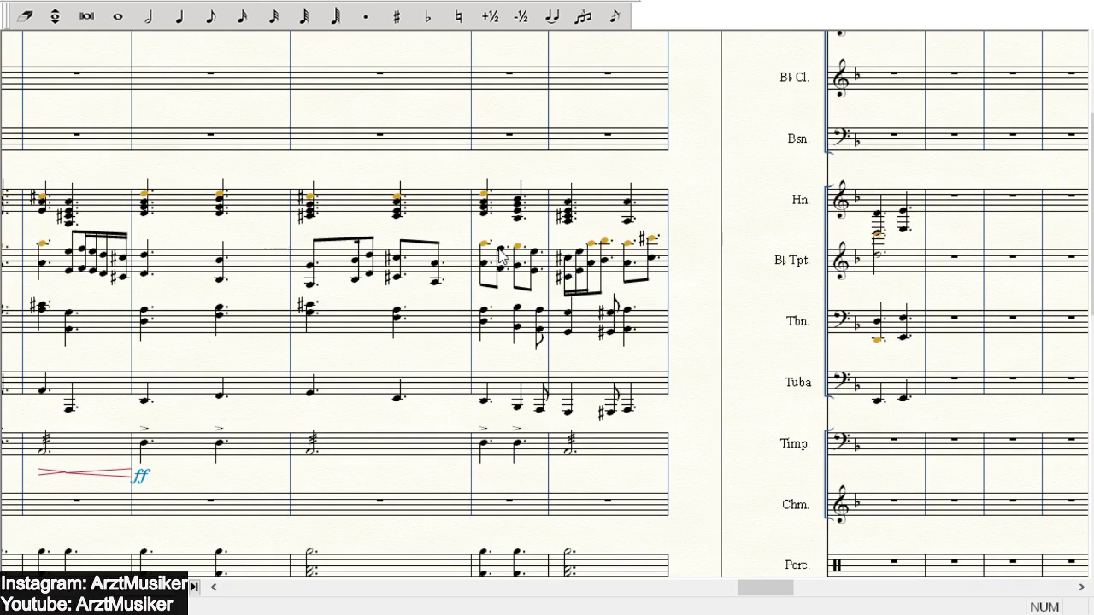
scroll(606, 257, down, 2)
click(609, 252)
scroll(598, 253, down, 8)
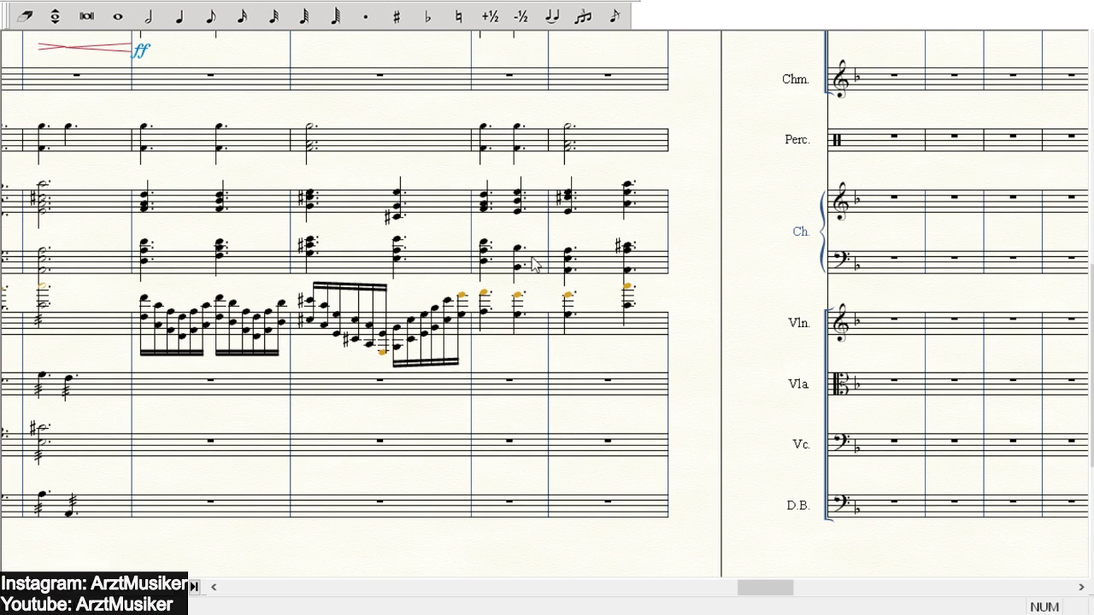
scroll(553, 238, down, 1)
scroll(554, 238, up, 1)
scroll(547, 257, up, 1)
scroll(538, 297, down, 1)
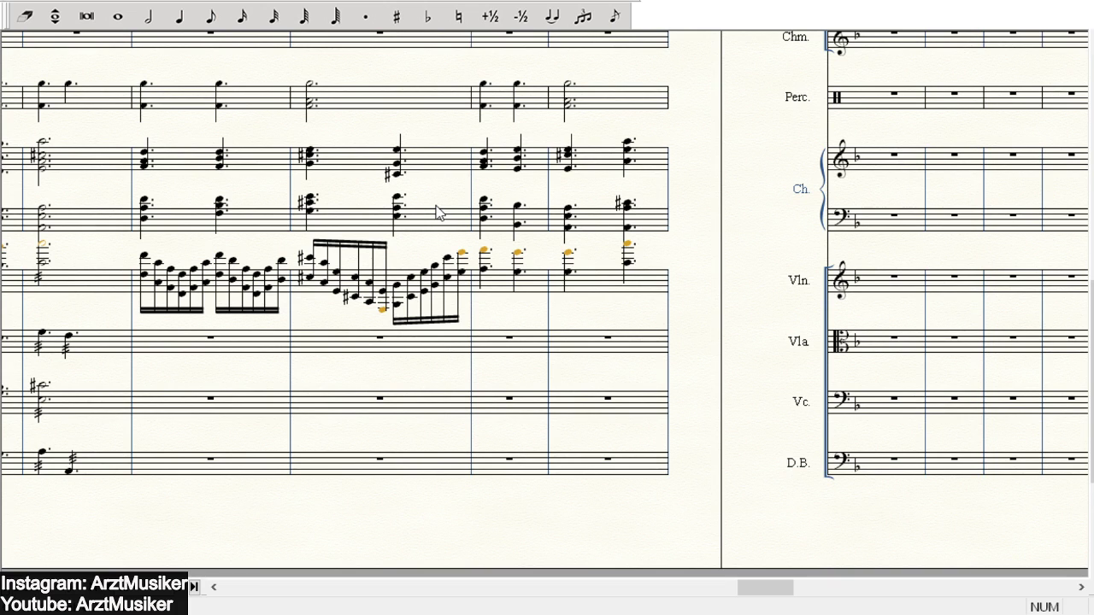
scroll(333, 255, down, 1)
scroll(282, 250, up, 1)
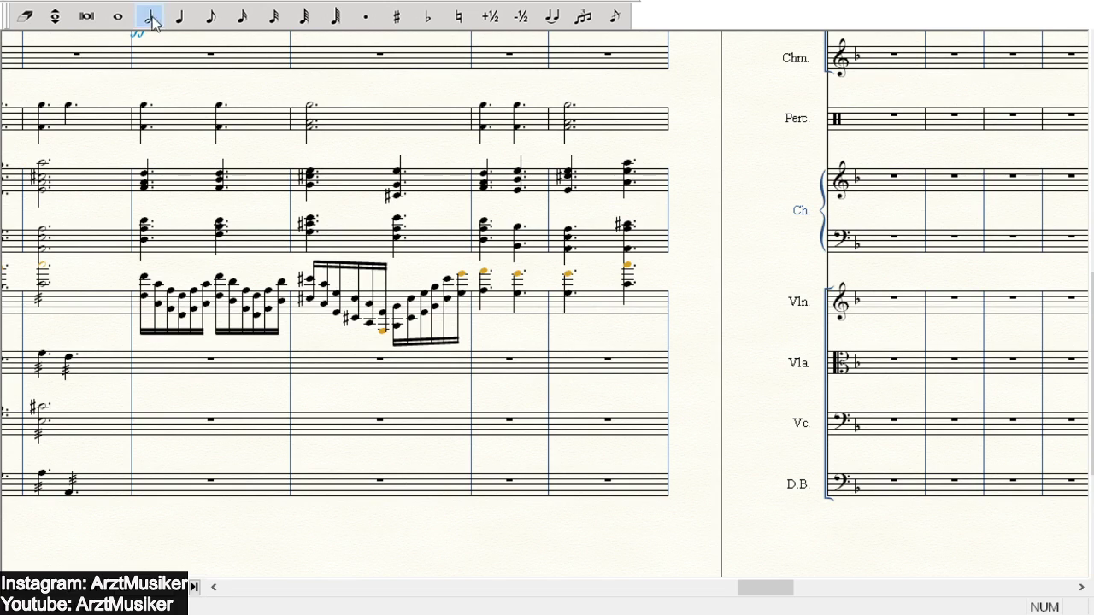
- Try different pitches for the opening octave-paired sixteenth notes in the Vln. staff's third measure
click(87, 16)
key(period)
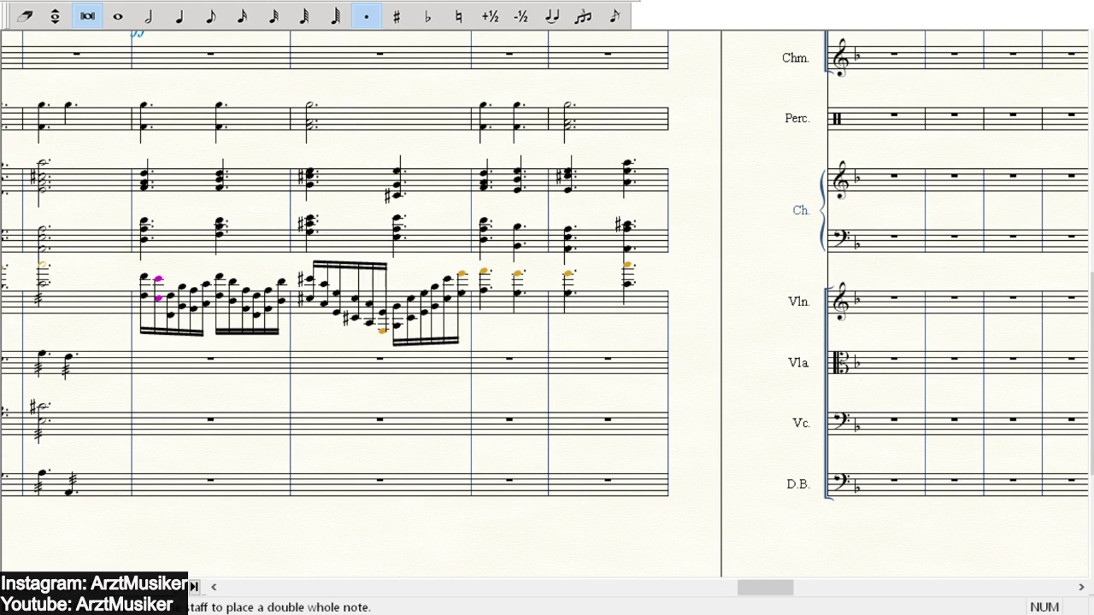
key(Down)
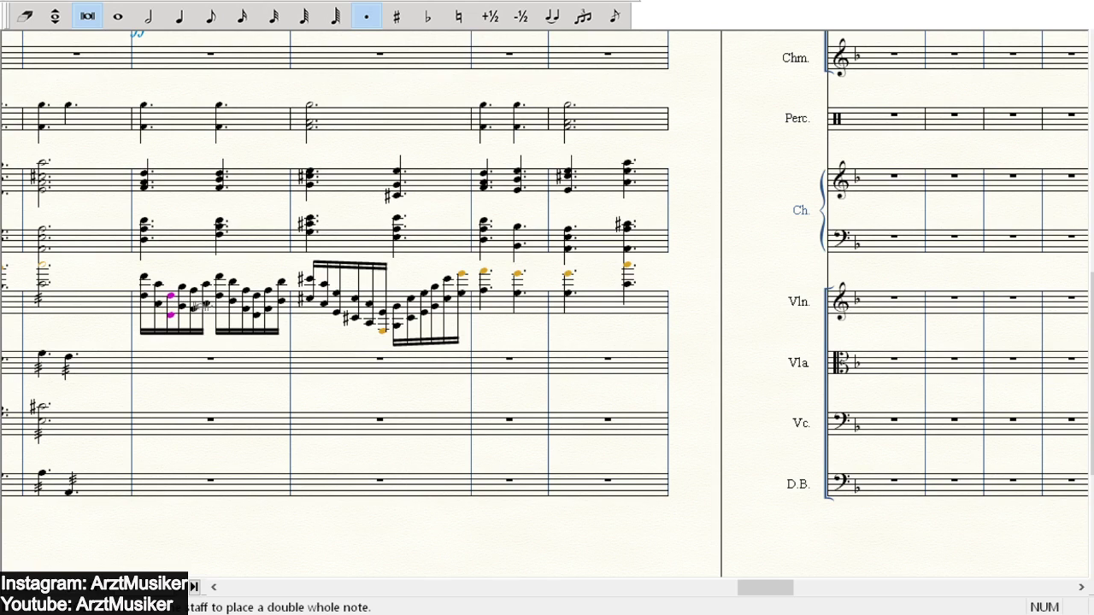
key(Up)
key(Up)
key(Right)
key(Down)
key(Down)
key(Down)
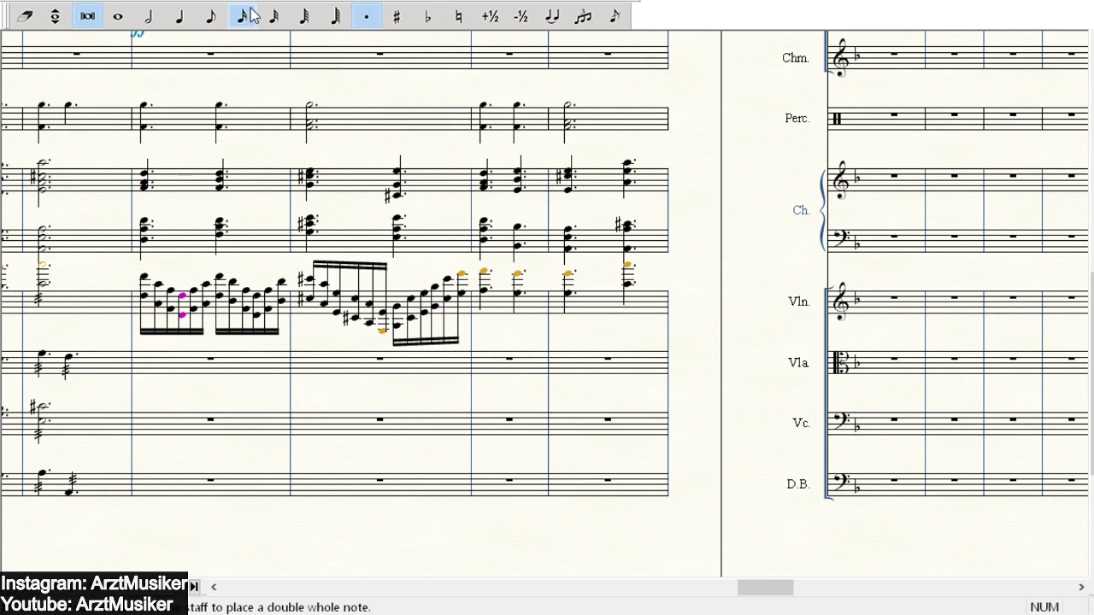
- Add tremolo markings to the four dotted-quarter octave pairs in the Vln. staff's fifth and sixth measures
click(367, 16)
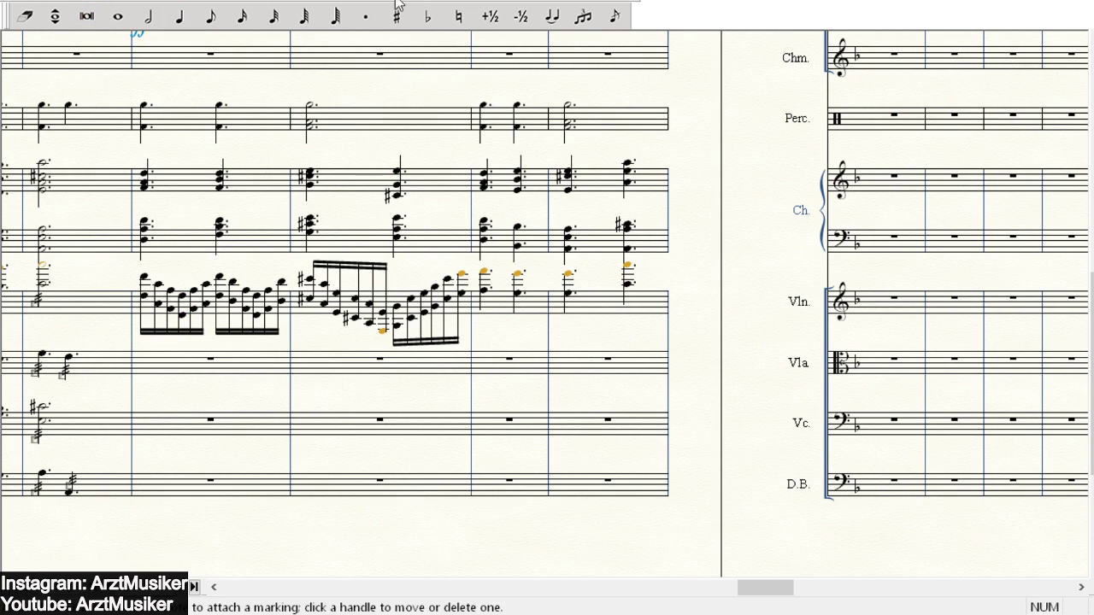
drag(473, 264, 662, 328)
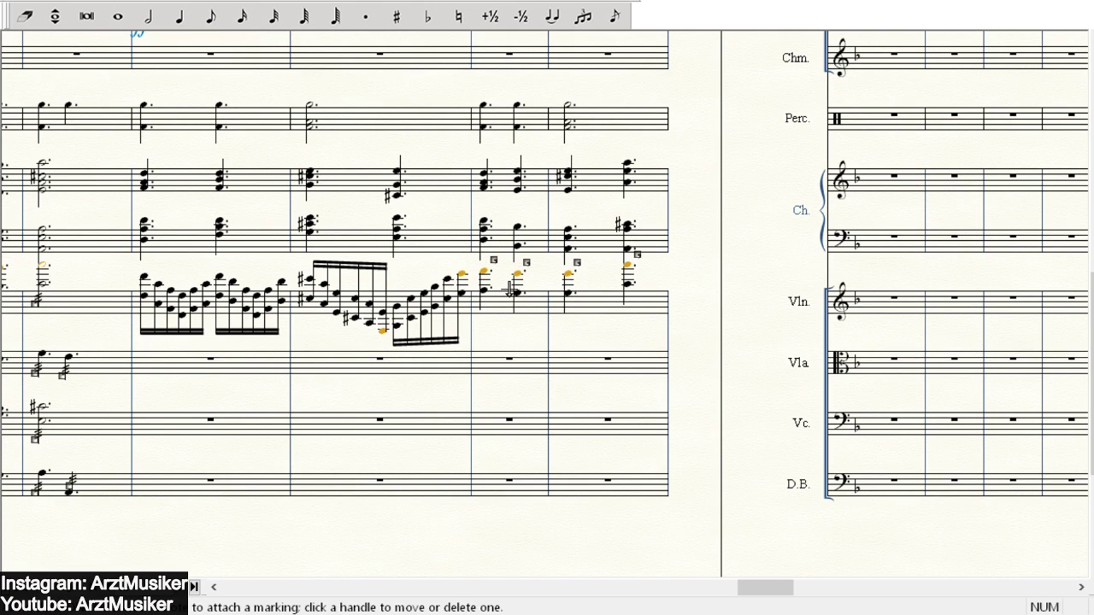
drag(474, 263, 666, 331)
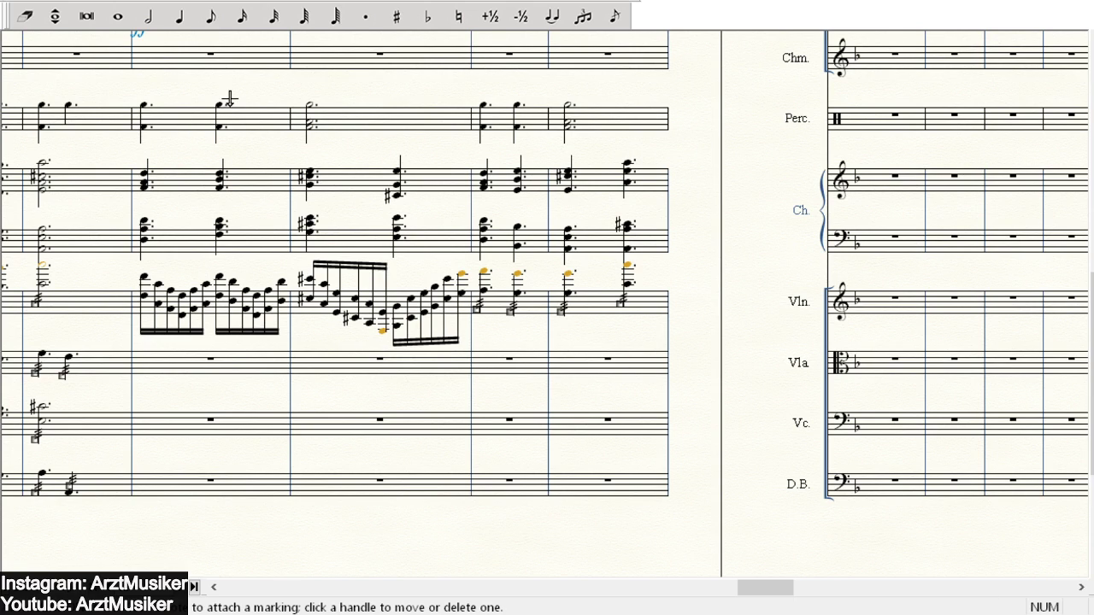
- Slur the sixteenth notes in the Vln. staff's third and fourth measures in groups of three
click(137, 1)
click(89, 16)
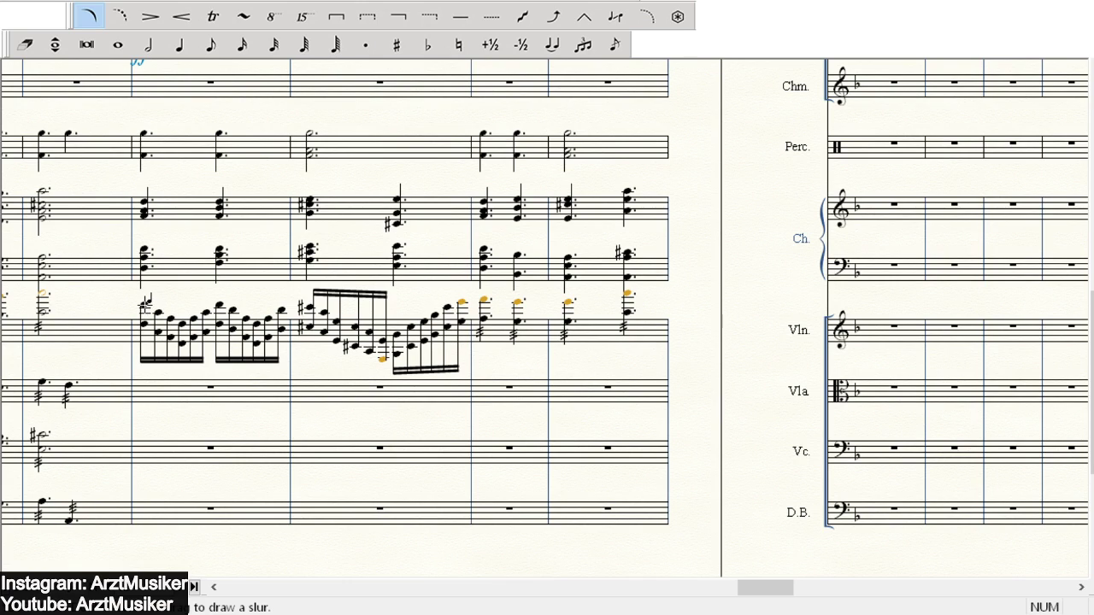
drag(146, 303, 175, 315)
drag(182, 322, 206, 314)
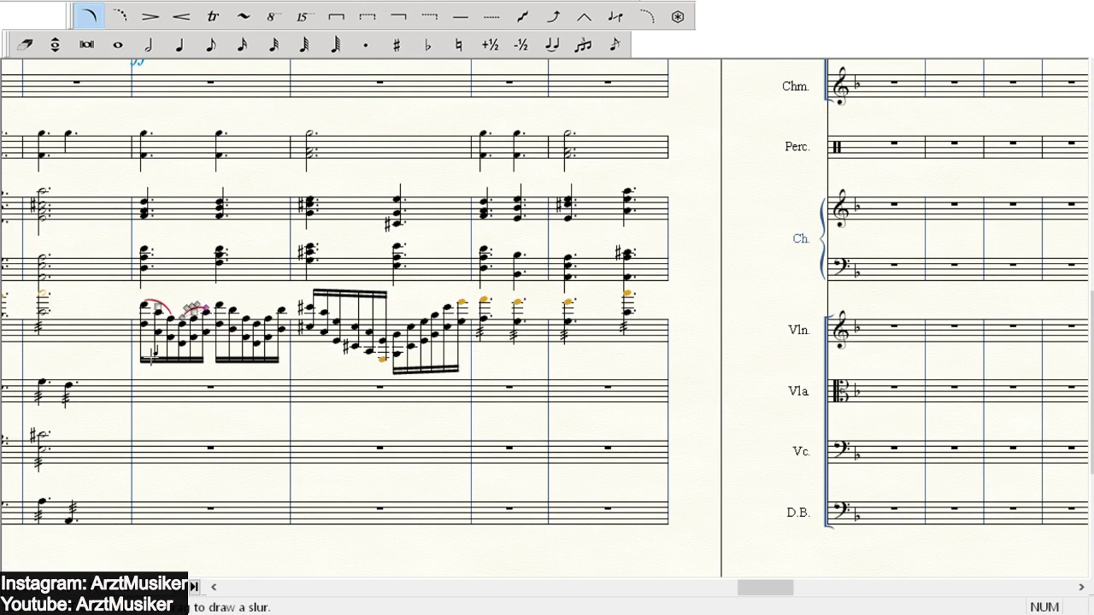
mouse_move(221, 306)
mouse_down()
mouse_move(246, 317)
mouse_move(280, 308)
mouse_up()
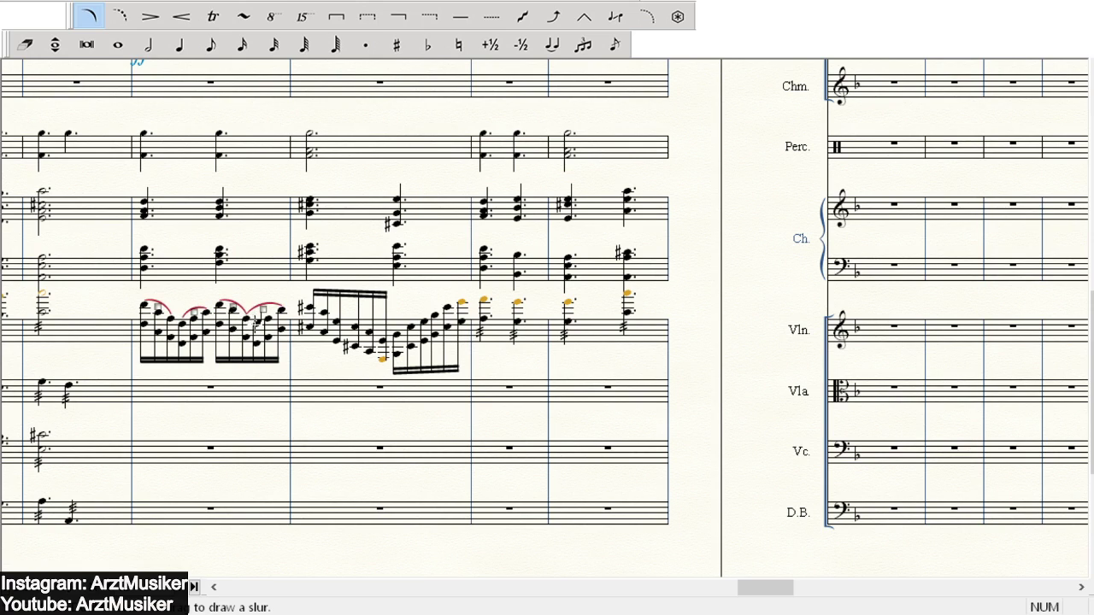
click(263, 309)
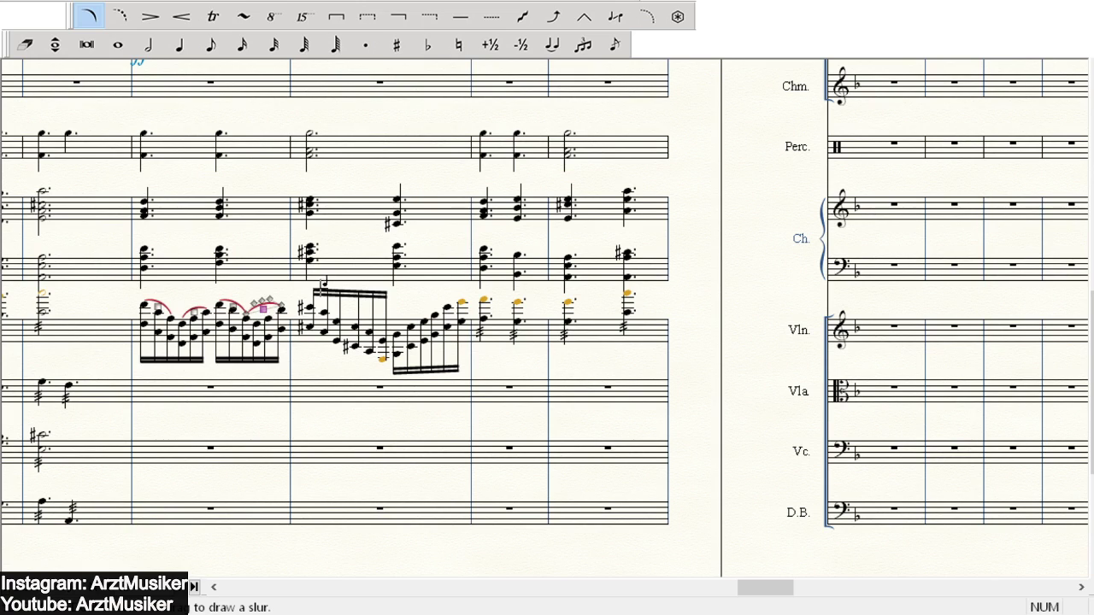
click(250, 311)
drag(311, 323, 461, 299)
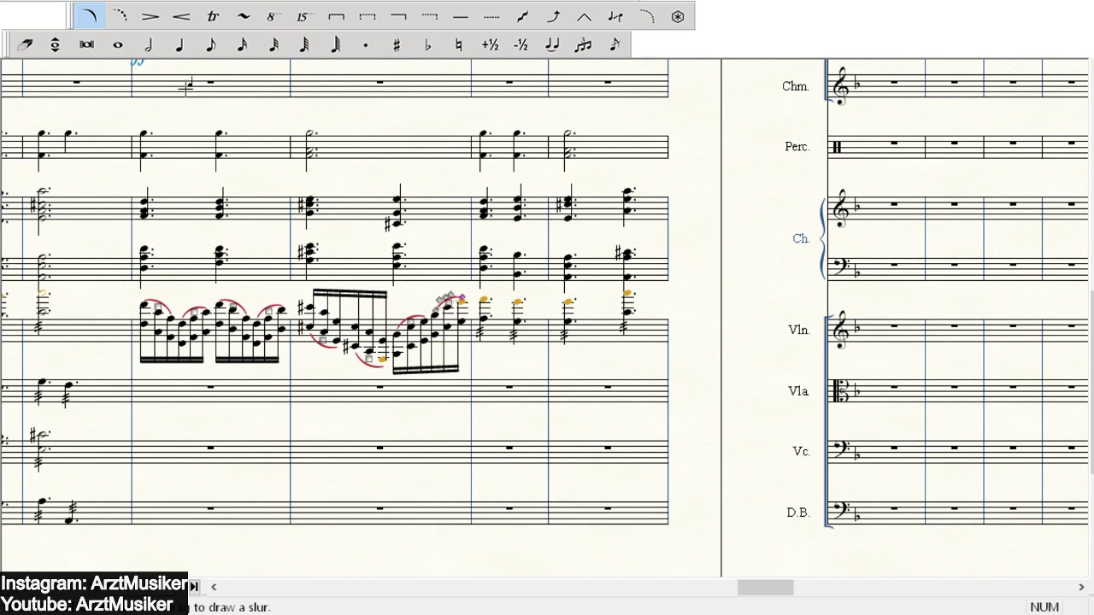
- Copy the Vln. staff's third and fourth measures, including their slurs, into the same measures of the Vla staff
scroll(204, 126, down, 1)
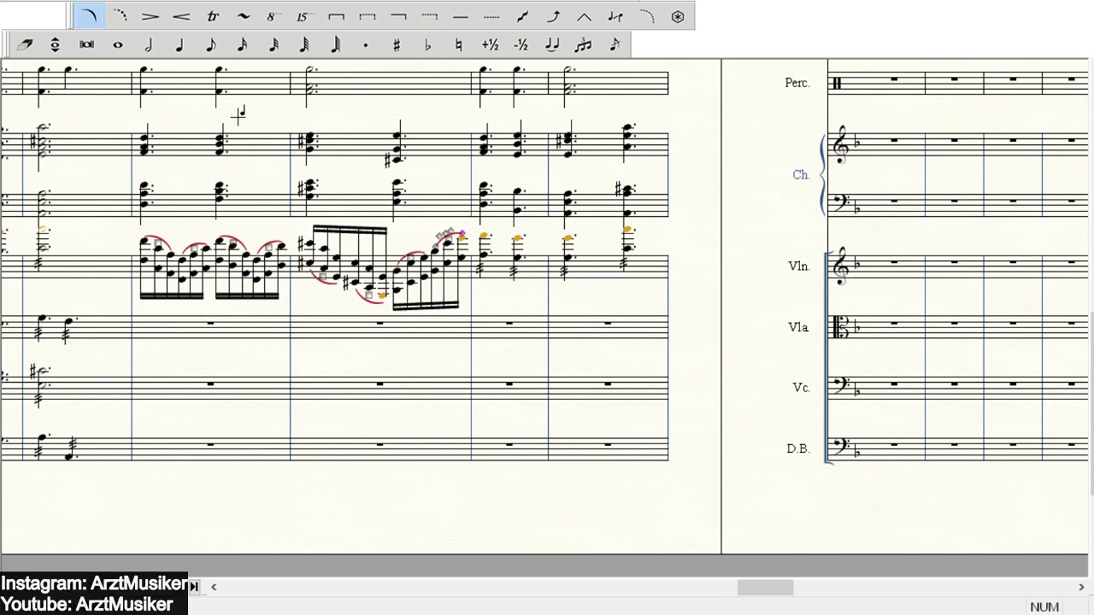
click(180, 45)
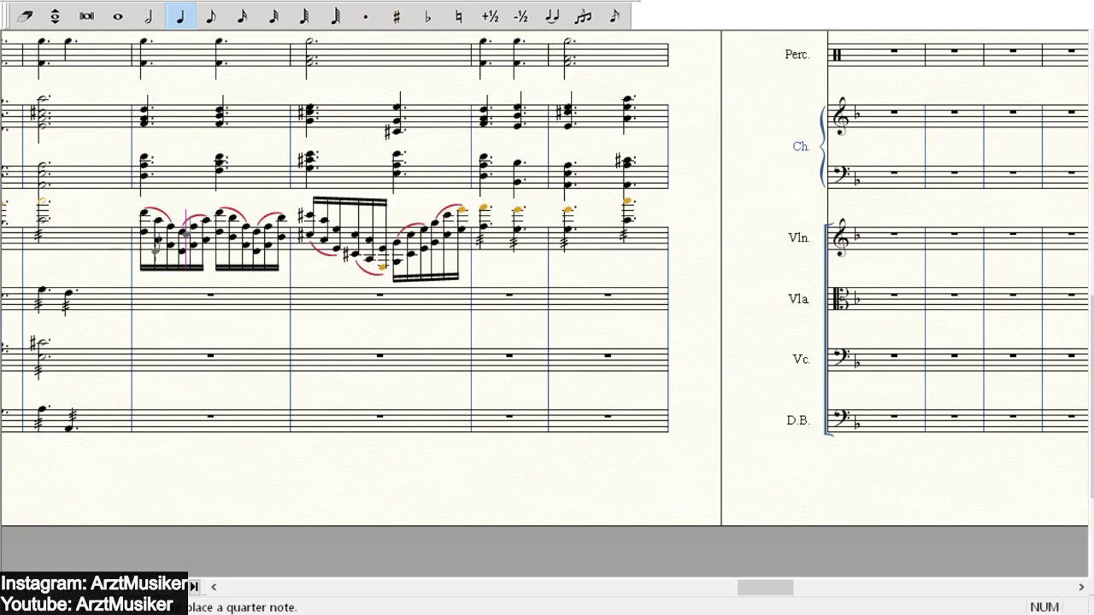
click(214, 587)
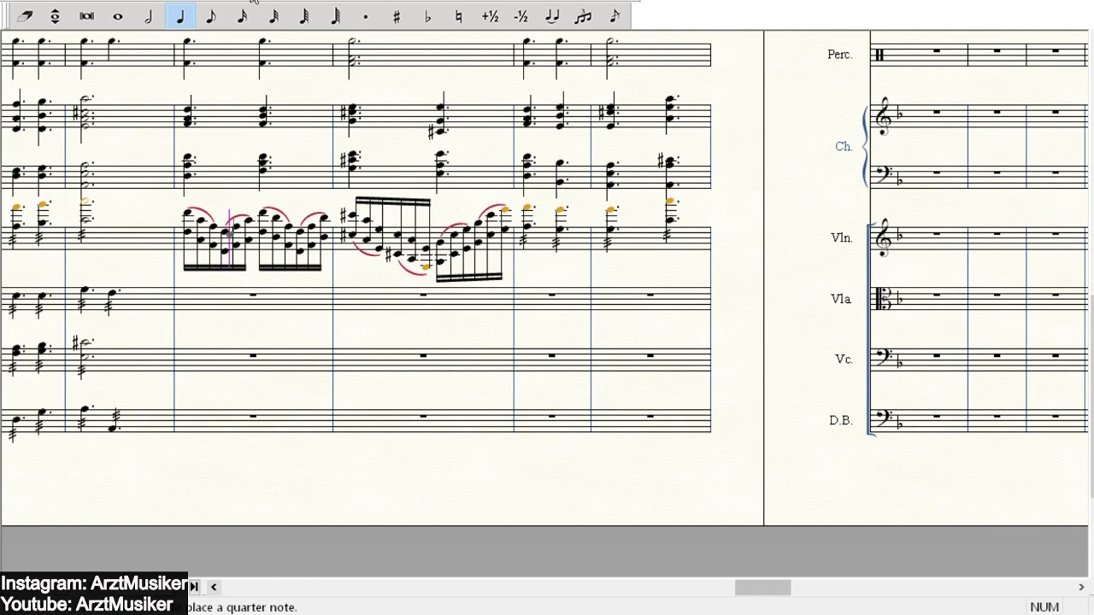
key(Escape)
click(249, 243)
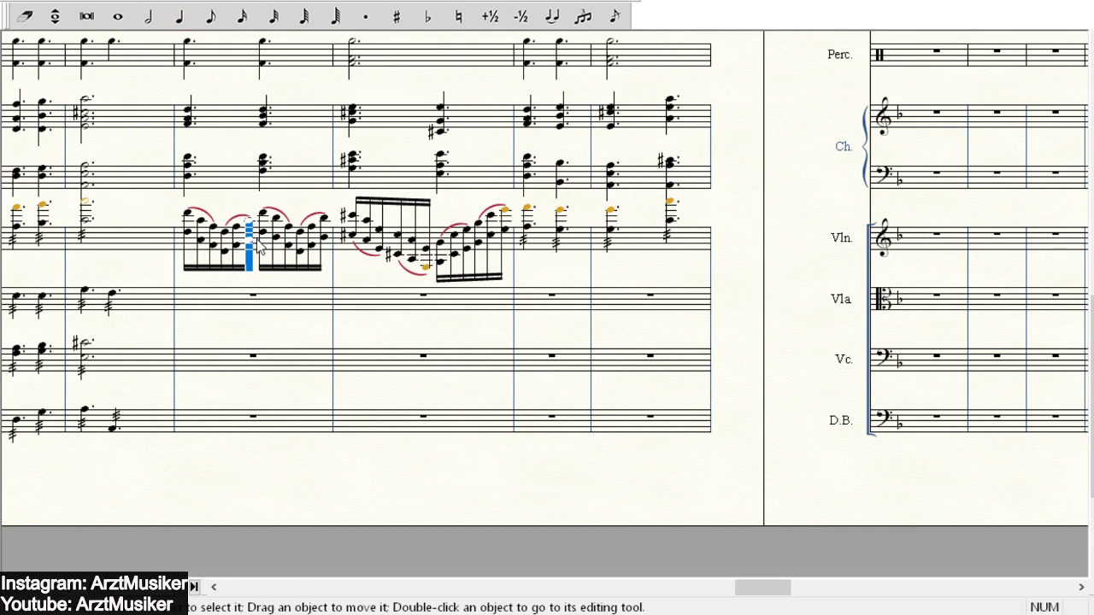
drag(254, 244, 412, 233)
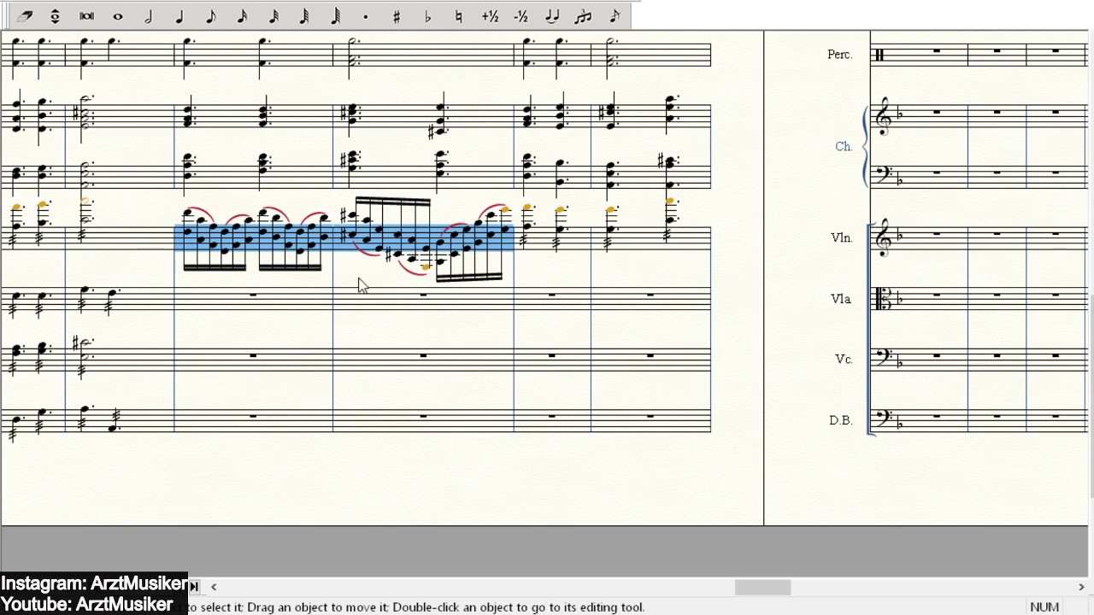
ctrl+click(251, 303)
double_click(251, 303)
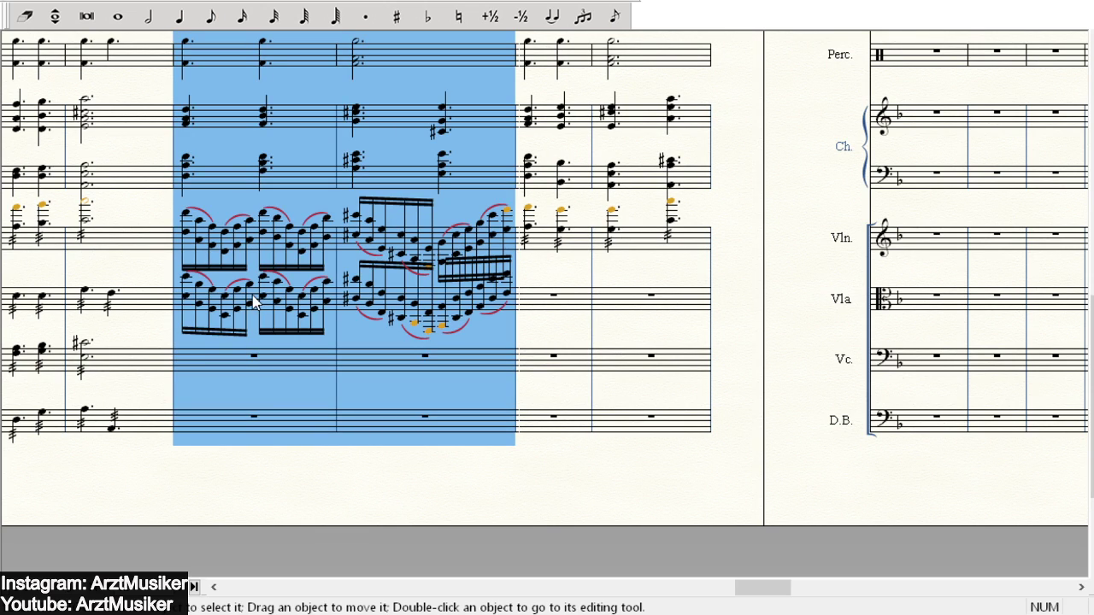
key(Escape)
- Reduce the octave pairs in the Vla staff's third measure to single sixteenth notes, keeping only the lower pitches
click(56, 17)
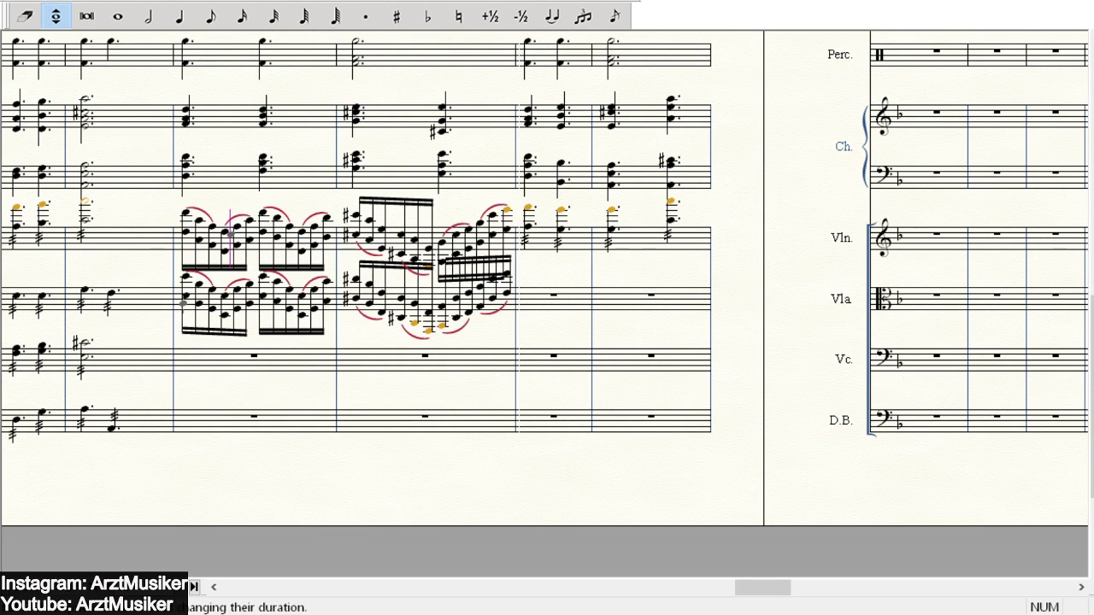
click(184, 295)
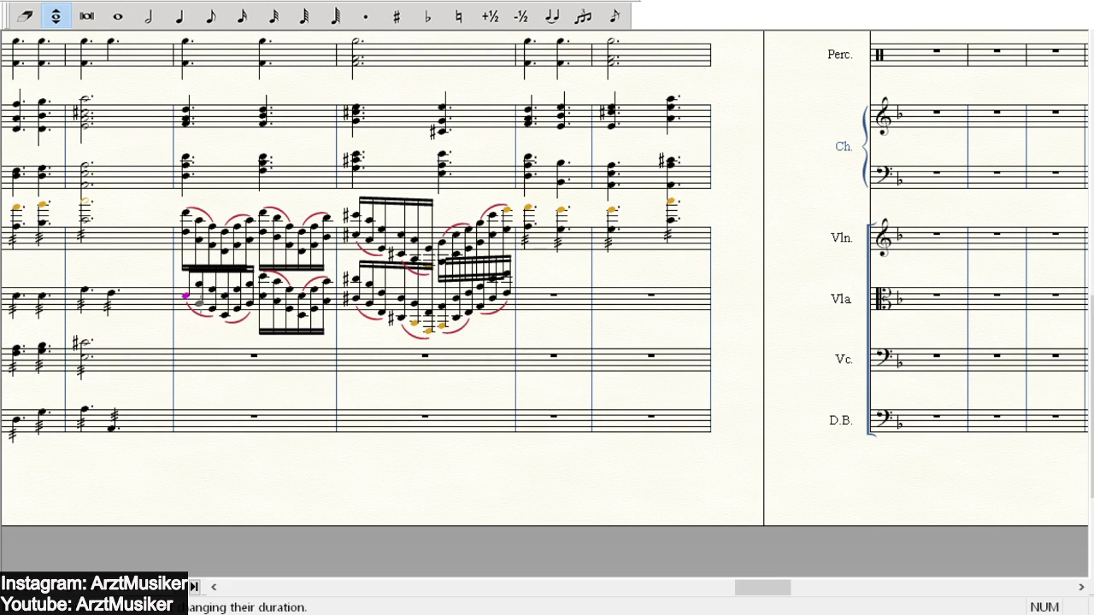
click(213, 309)
click(223, 313)
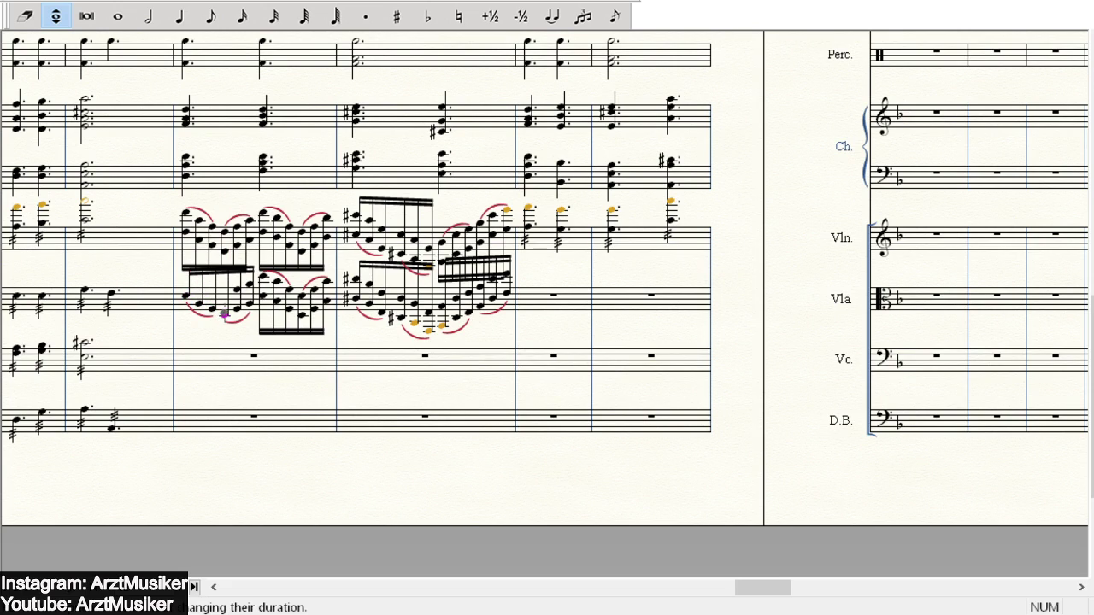
click(238, 307)
click(248, 303)
click(261, 296)
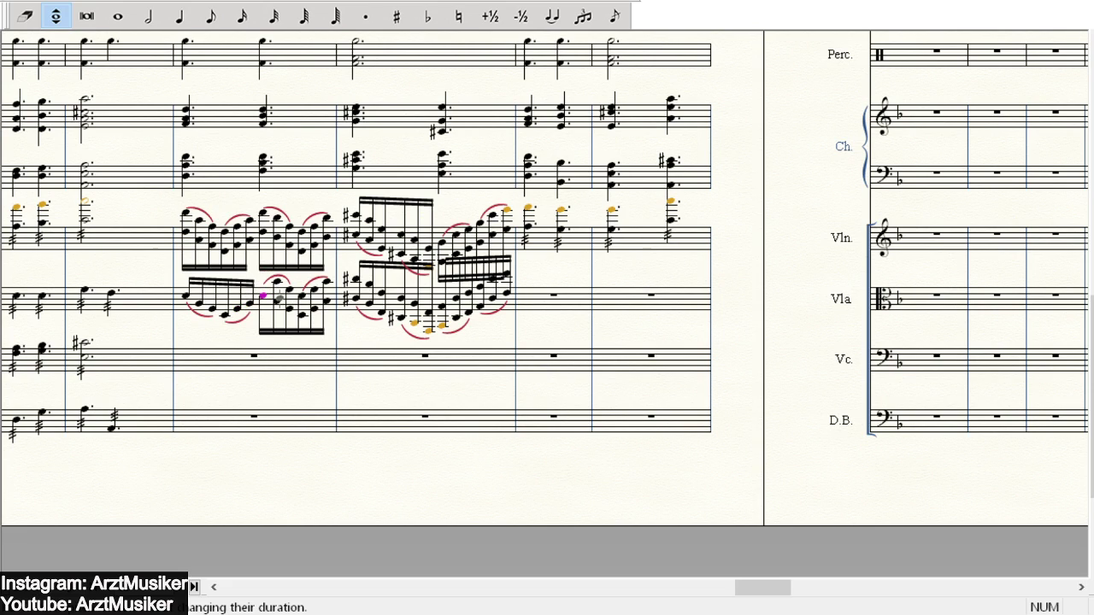
click(277, 303)
click(290, 311)
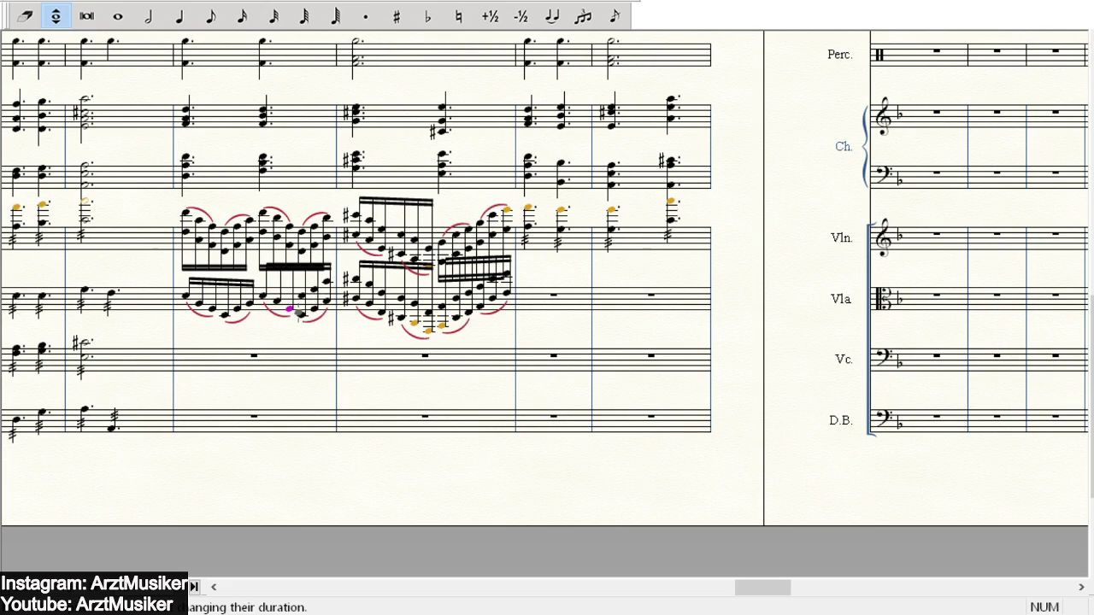
click(299, 313)
click(306, 302)
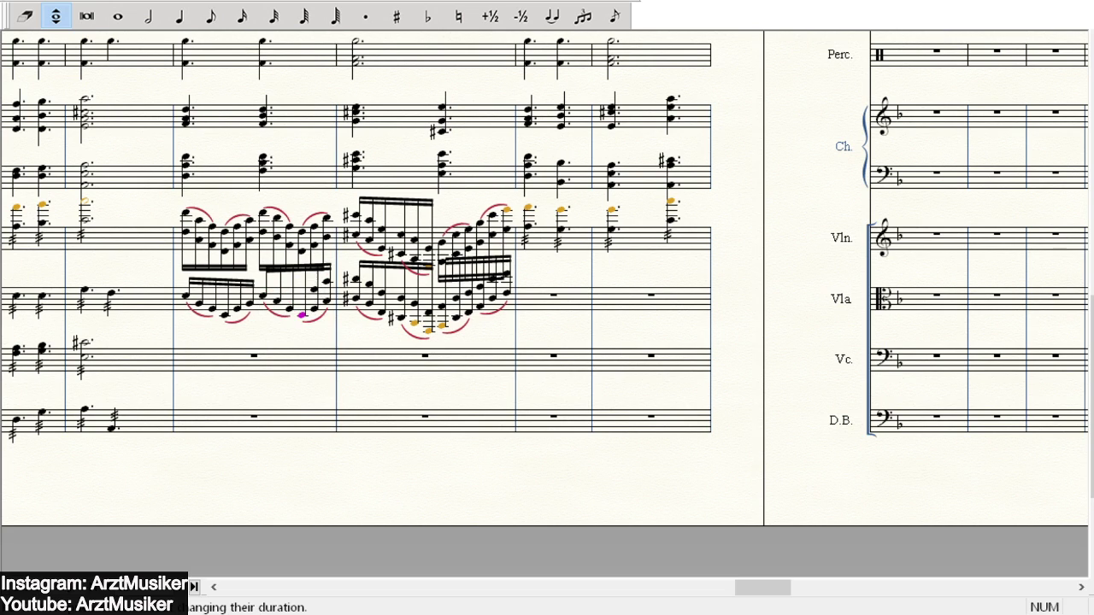
click(325, 300)
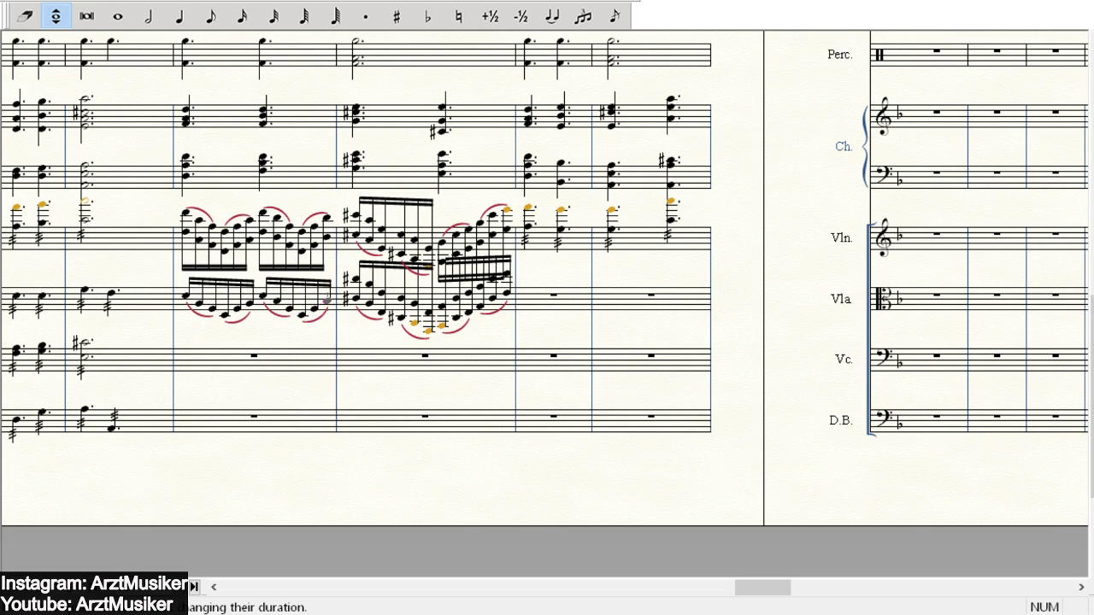
- Reduce the first four octave pairs in the Vla staff's fourth measure to their lower notes
scroll(418, 255, up, 1)
click(355, 340)
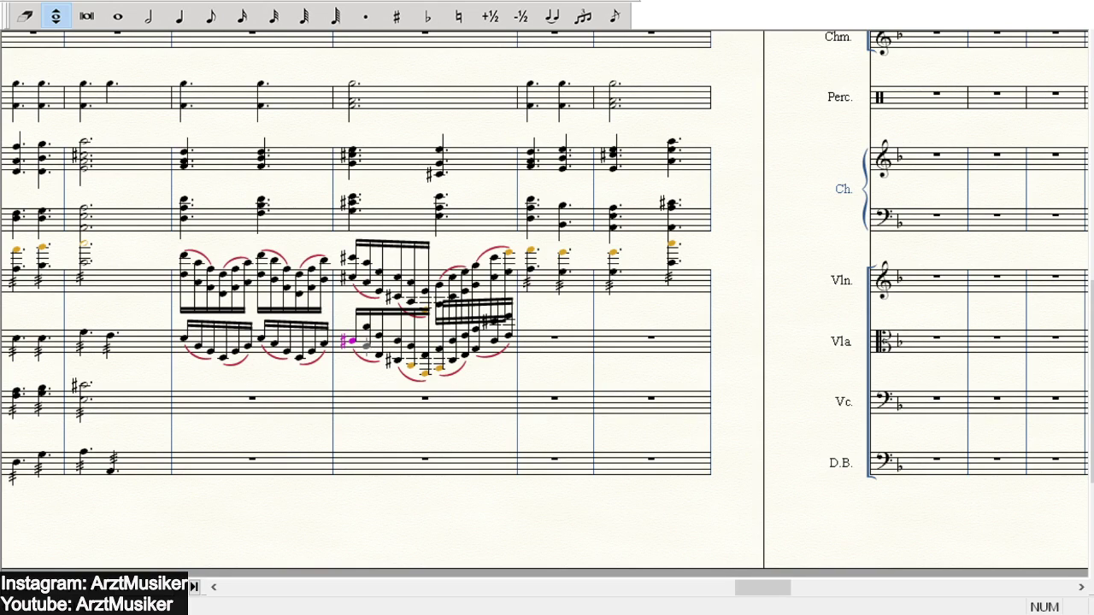
click(366, 341)
click(378, 355)
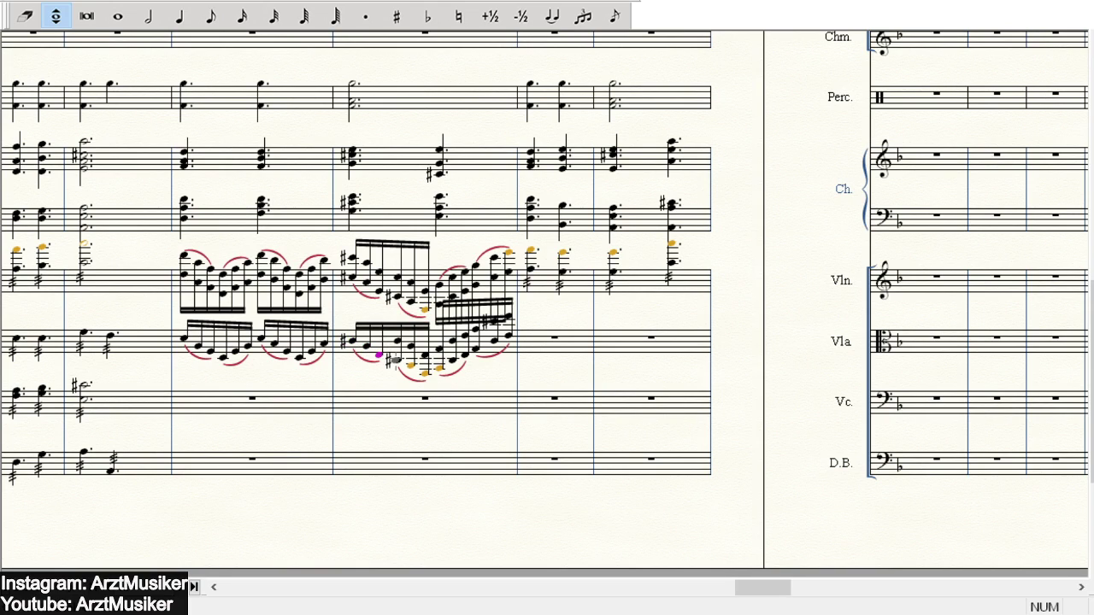
click(395, 360)
key(Up)
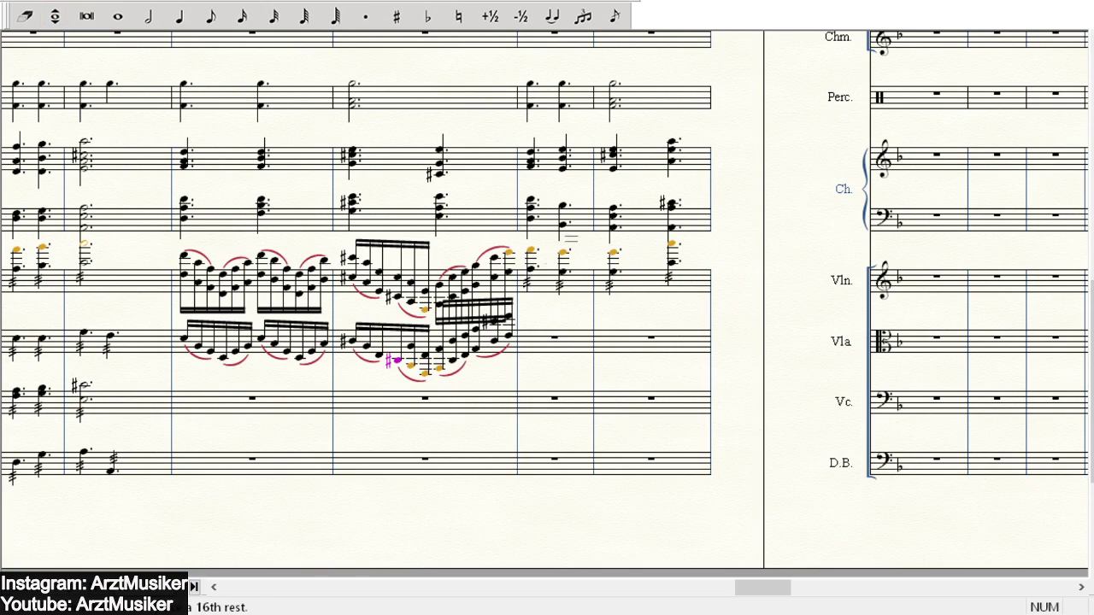
- Replace the fifth to seventh octave pairs in the Vla staff's fourth measure with single low sixteenth notes on one repeated pitch
click(411, 349)
click(425, 353)
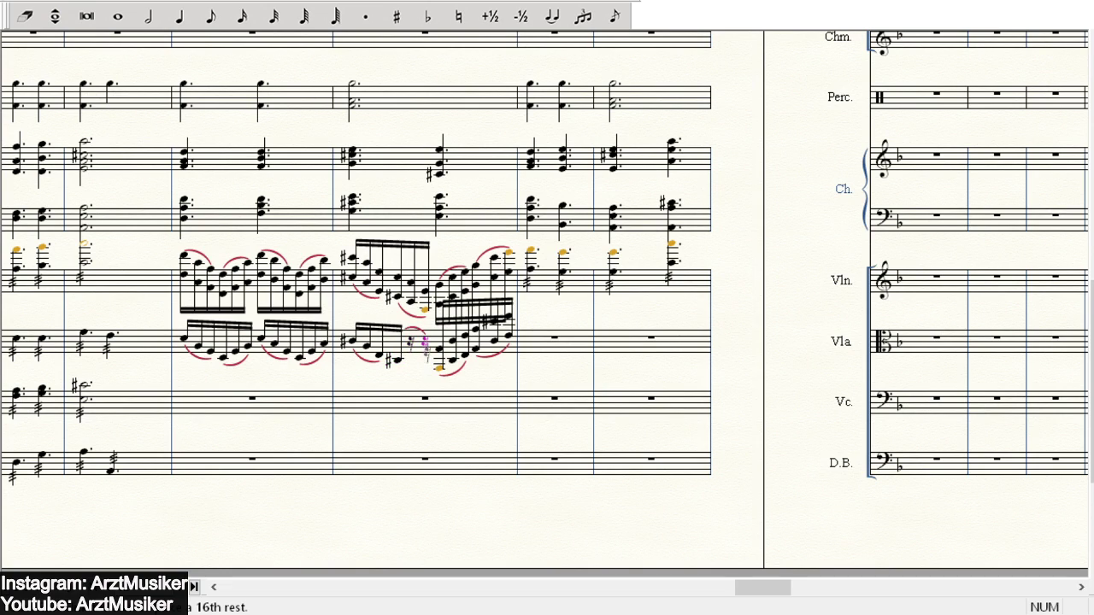
click(438, 351)
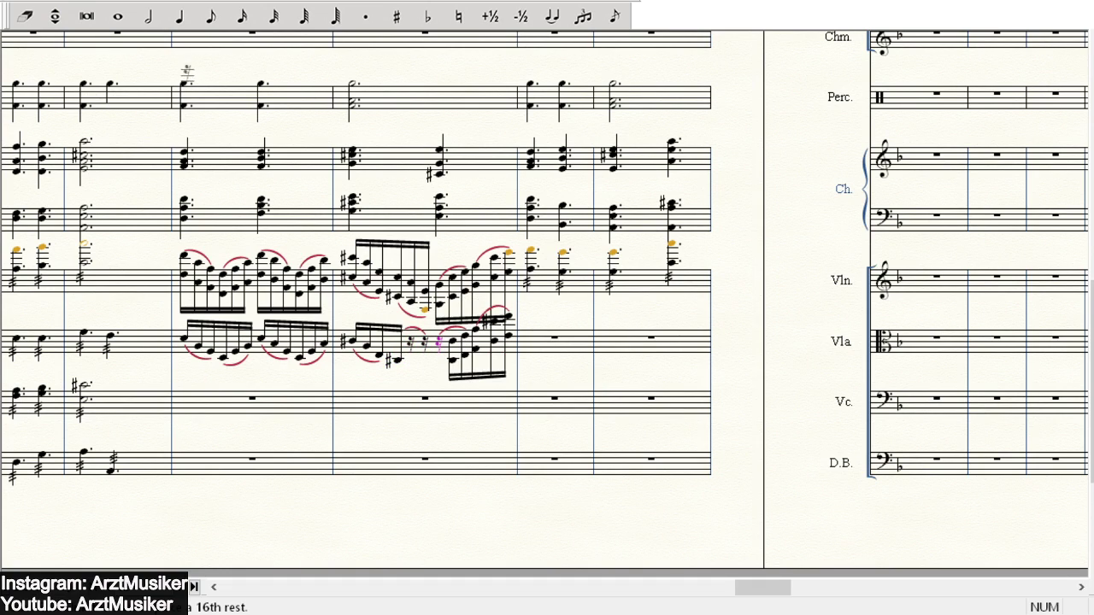
click(243, 16)
click(410, 359)
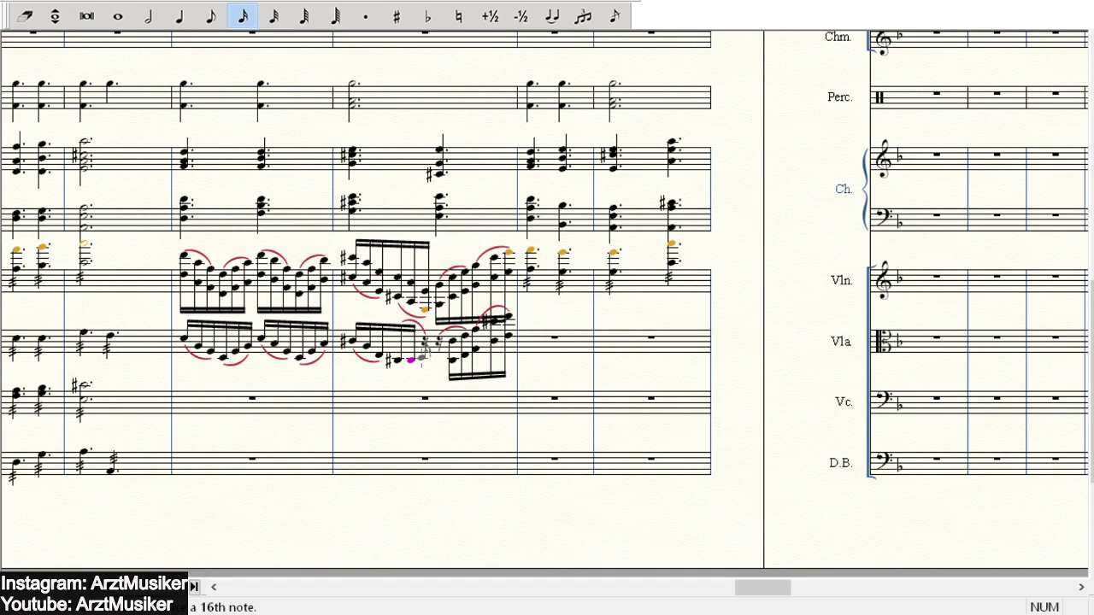
click(424, 359)
click(438, 358)
click(439, 358)
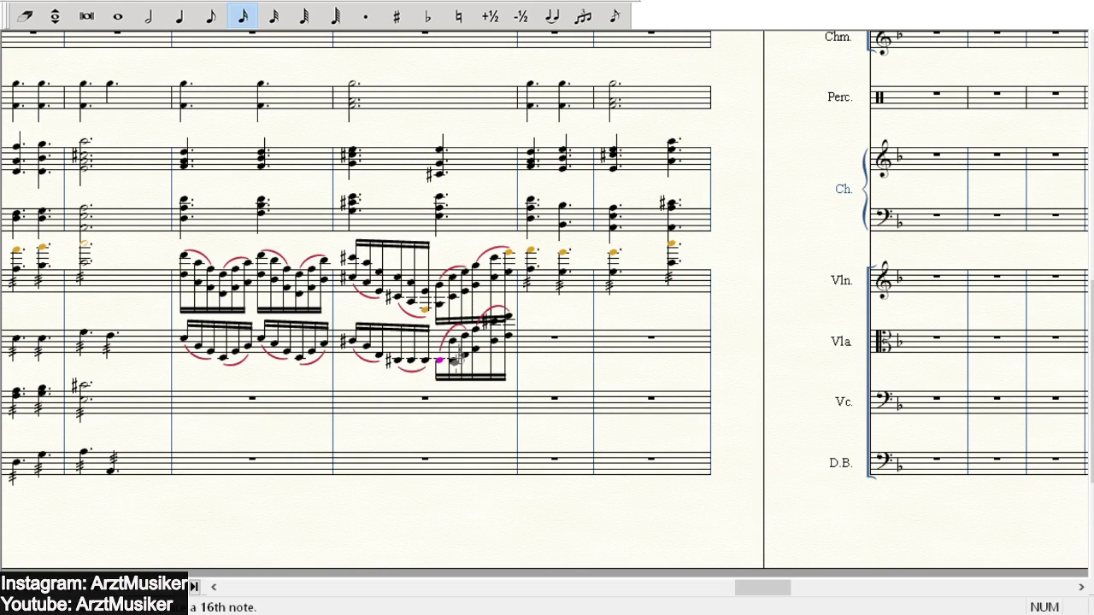
- Reduce the last five octave pairs in the Vla staff's fourth measure to single notes rising from the repeated low pitch
click(55, 15)
click(453, 359)
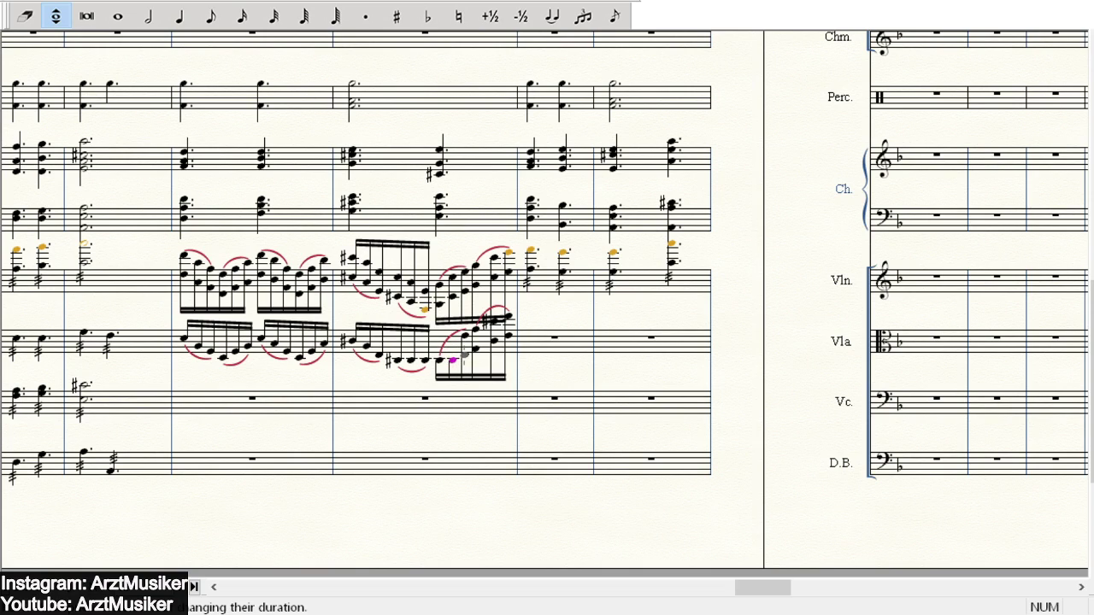
click(475, 350)
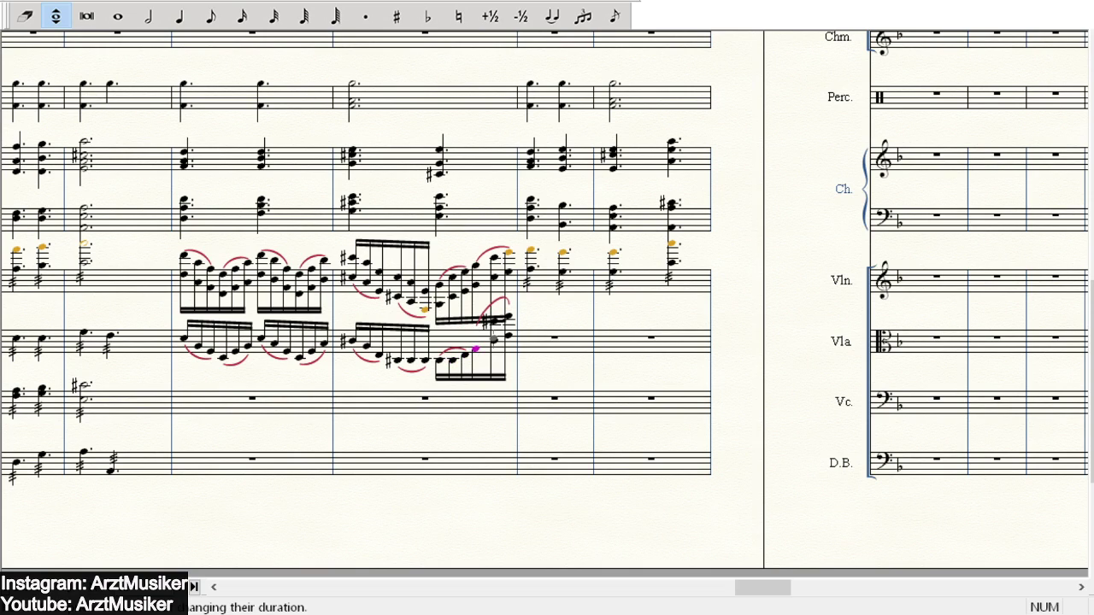
click(506, 336)
scroll(506, 336, down, 2)
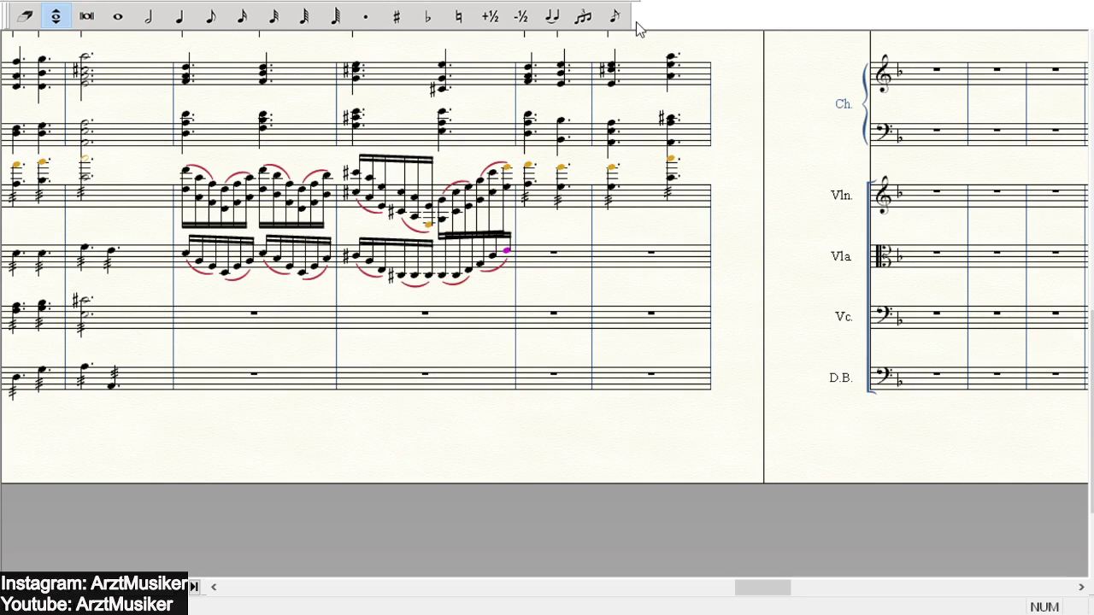
- Delete the slur under the repeated low notes in the Vla staff's fourth measure and shorten the slur that follows it
click(418, 2)
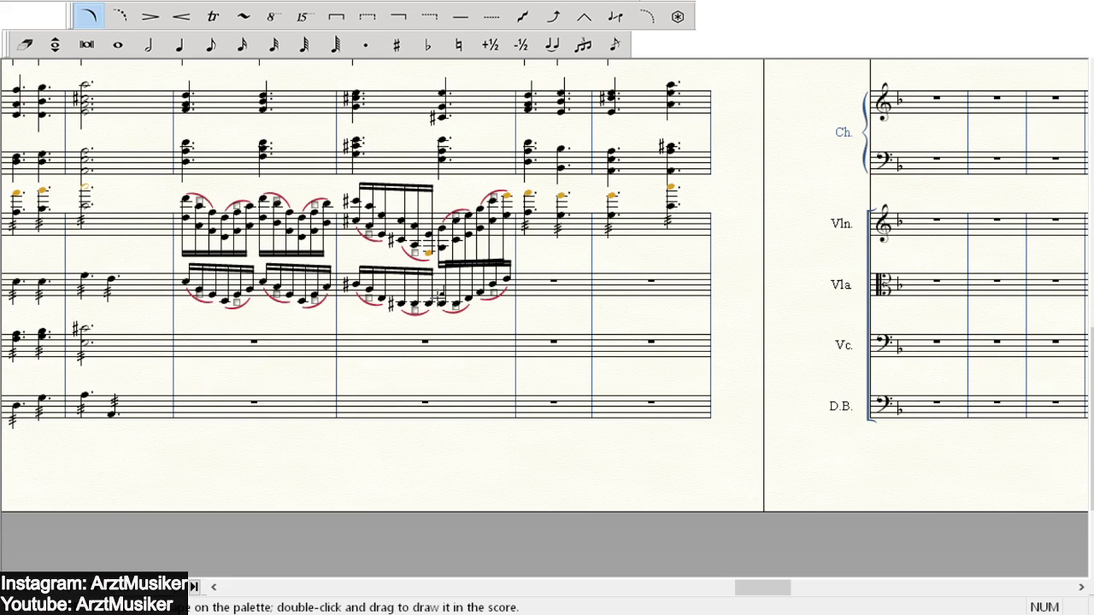
double_click(415, 308)
key(Delete)
double_click(459, 313)
key(Delete)
key(Delete)
- Attach a "con bravura" expression above the start of the Vln. staff's third measure on page 12
click(171, 2)
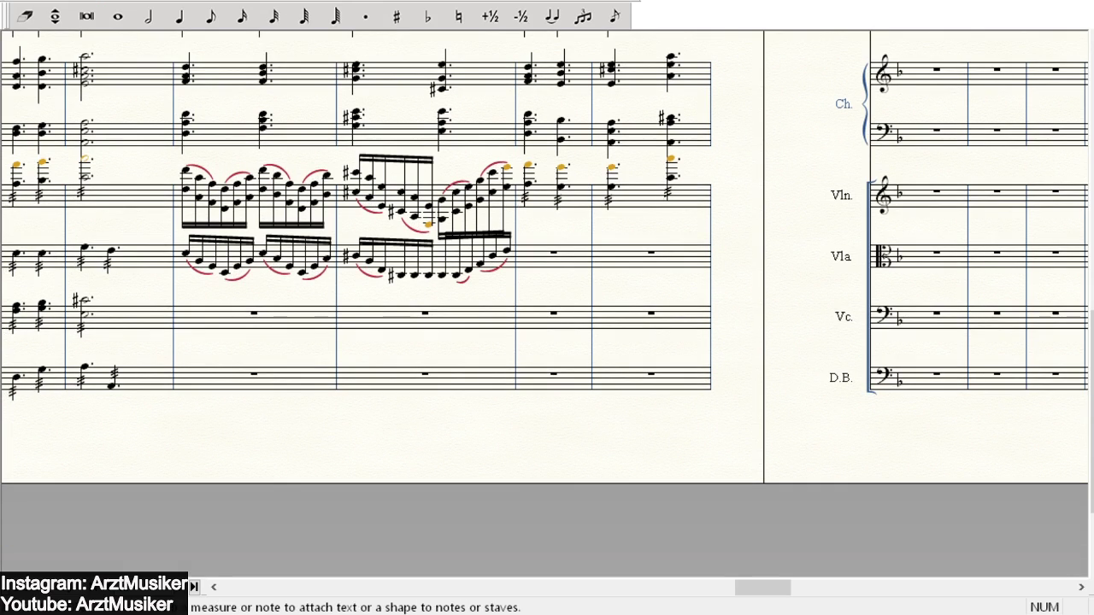
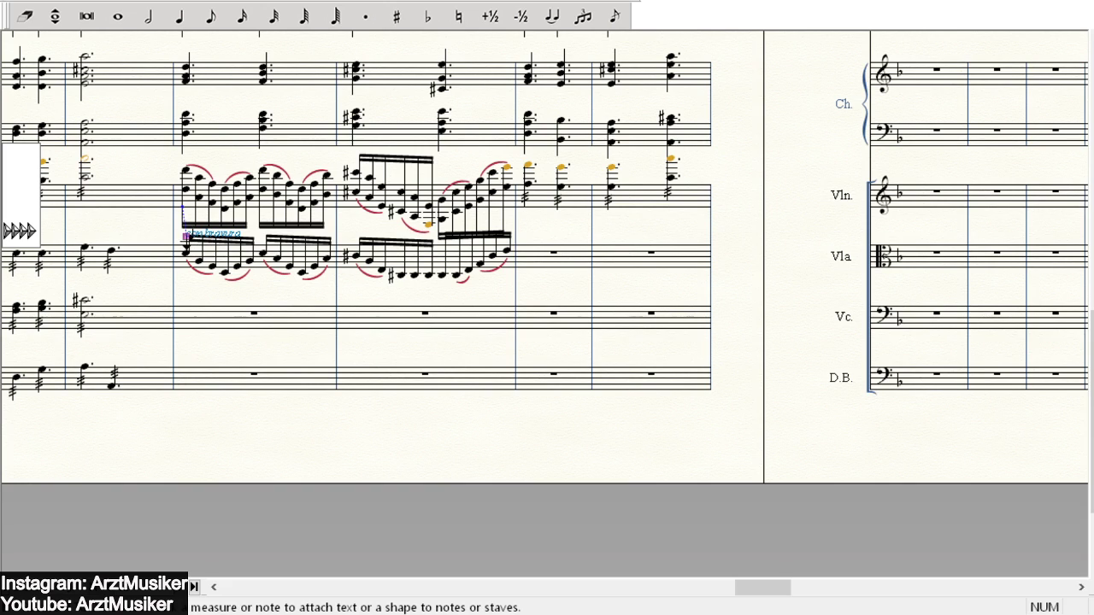
click(177, 164)
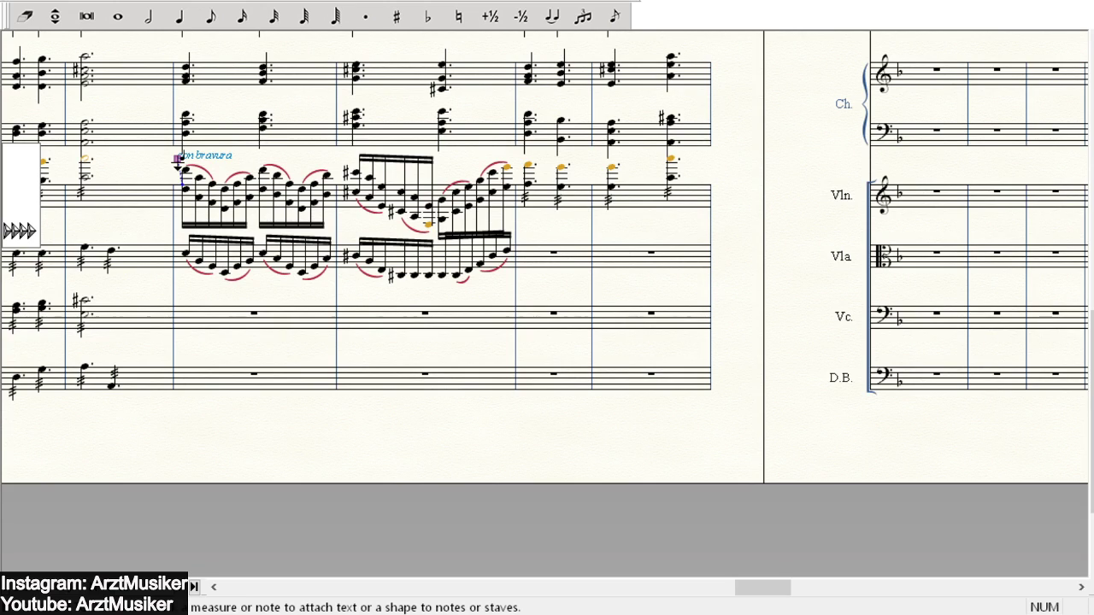
click(178, 159)
key(Down)
- Attach a "con bravura" expression beside the Hn. staff's ff marking on page 11
scroll(157, 269, up, 5)
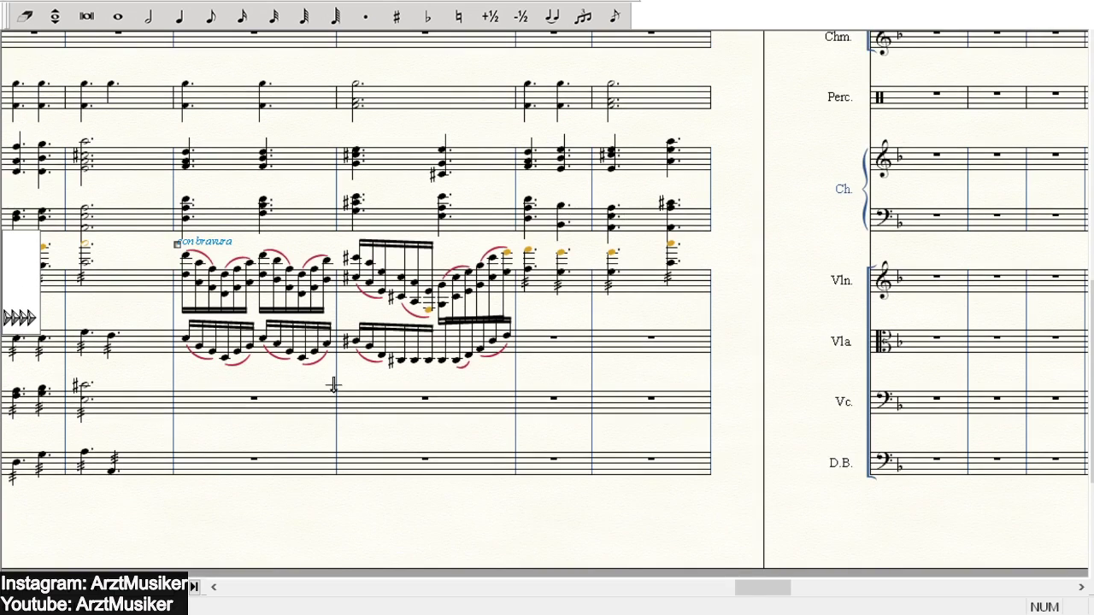
scroll(157, 269, up, 2)
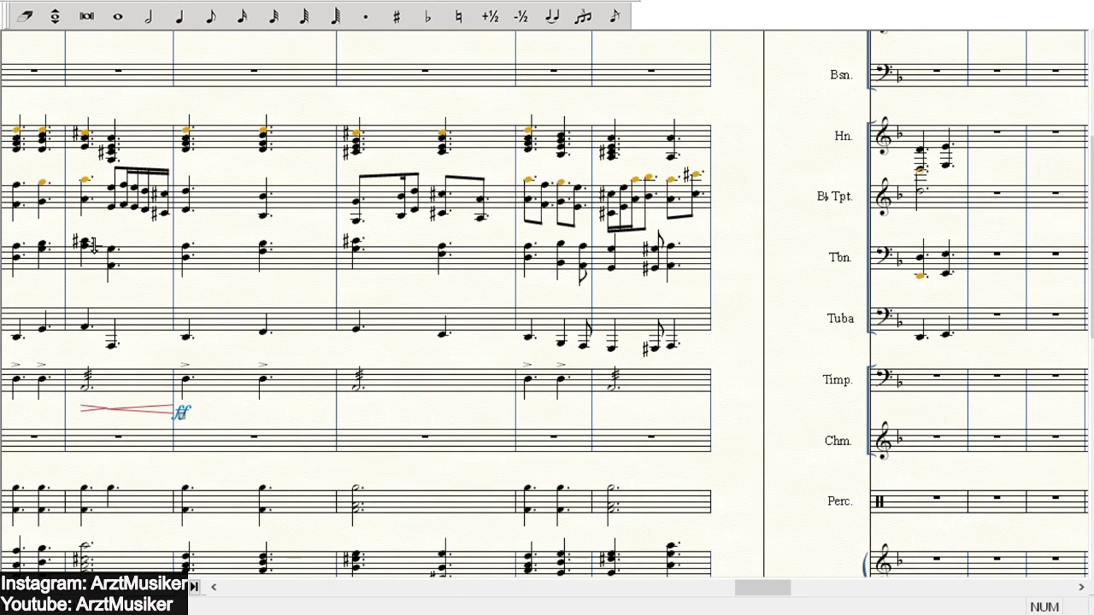
drag(215, 588, 214, 589)
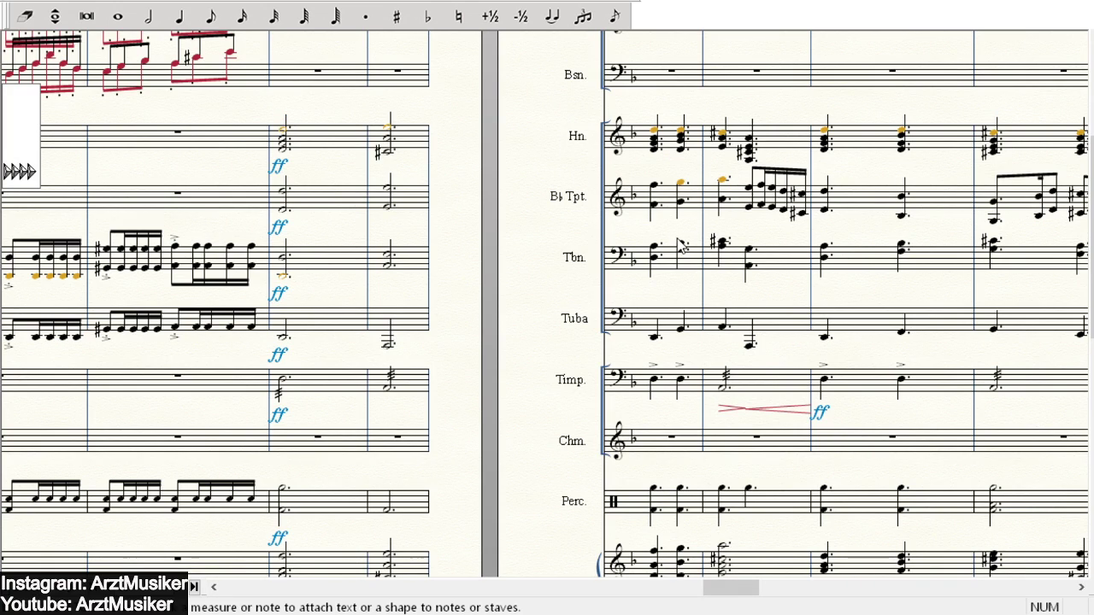
click(672, 270)
key(Delete)
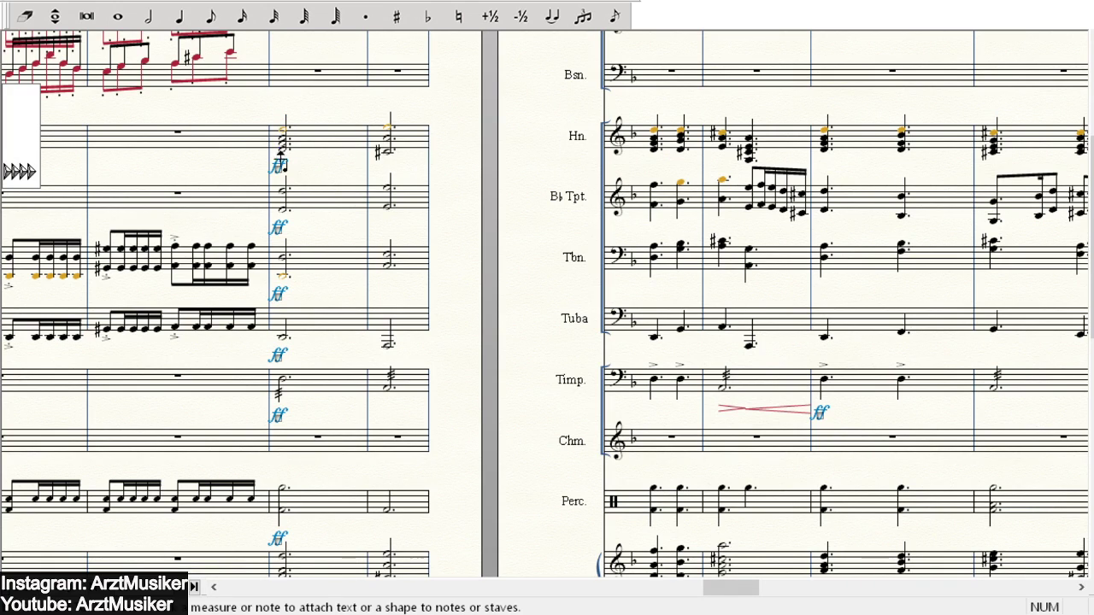
key(ctrl+z)
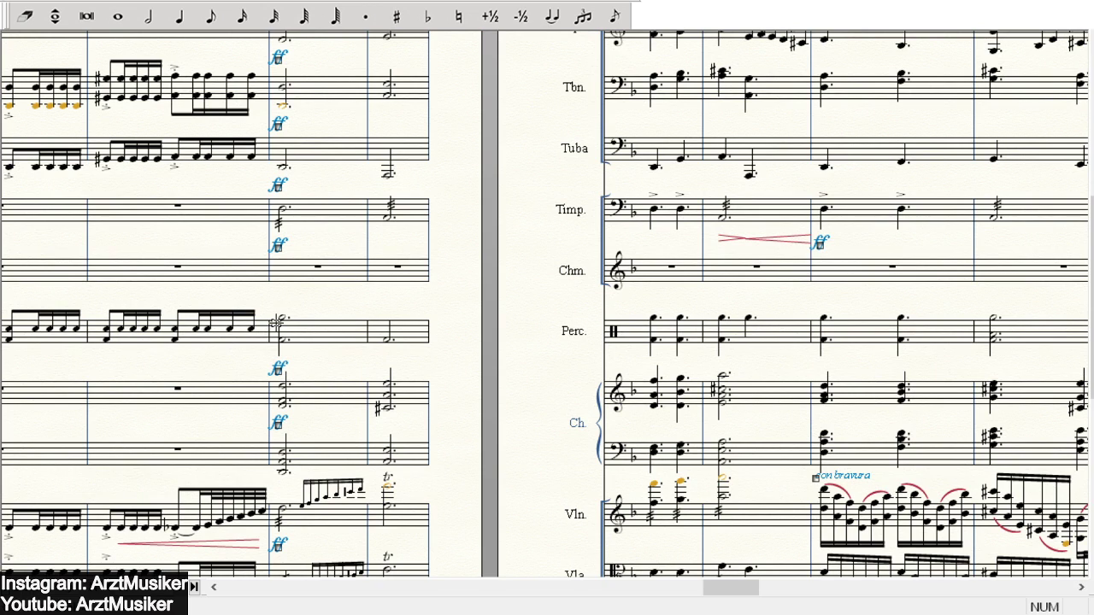
- Attach "con bravura" beside the ff markings of the Ch. and Vln. staves on page 11, and remove the one above page 12's Vln. staff
scroll(286, 352, down, 1)
scroll(289, 359, down, 3)
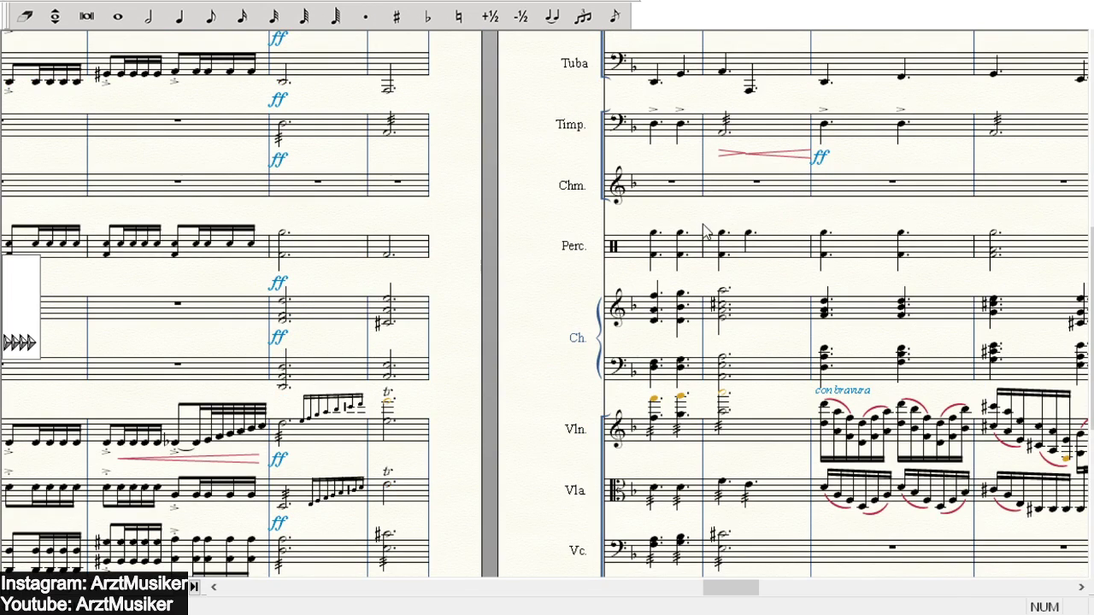
key(shift+F2)
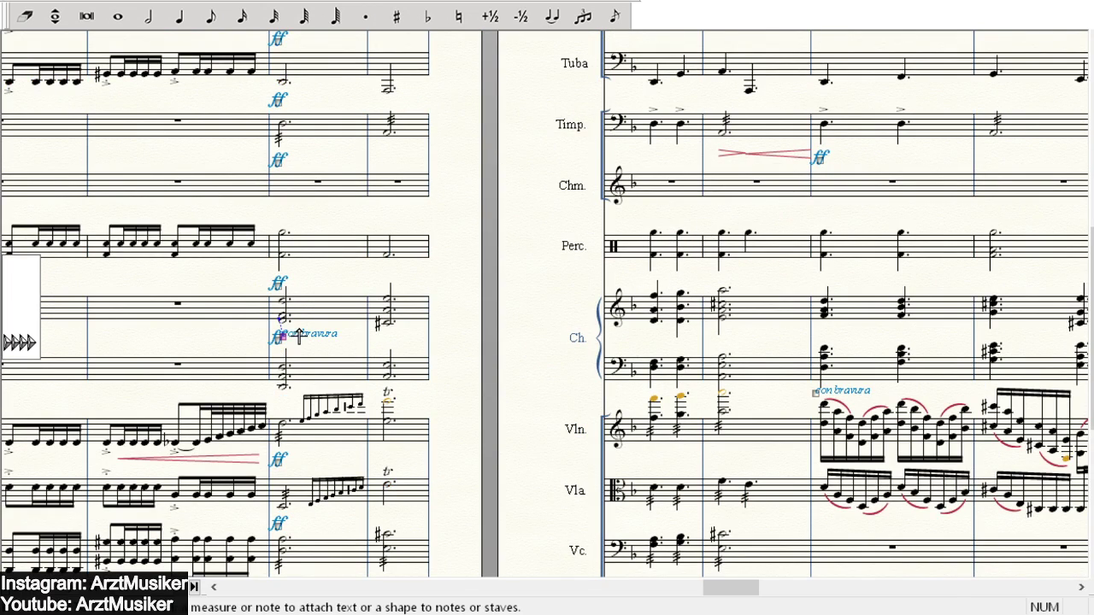
scroll(286, 336, down, 7)
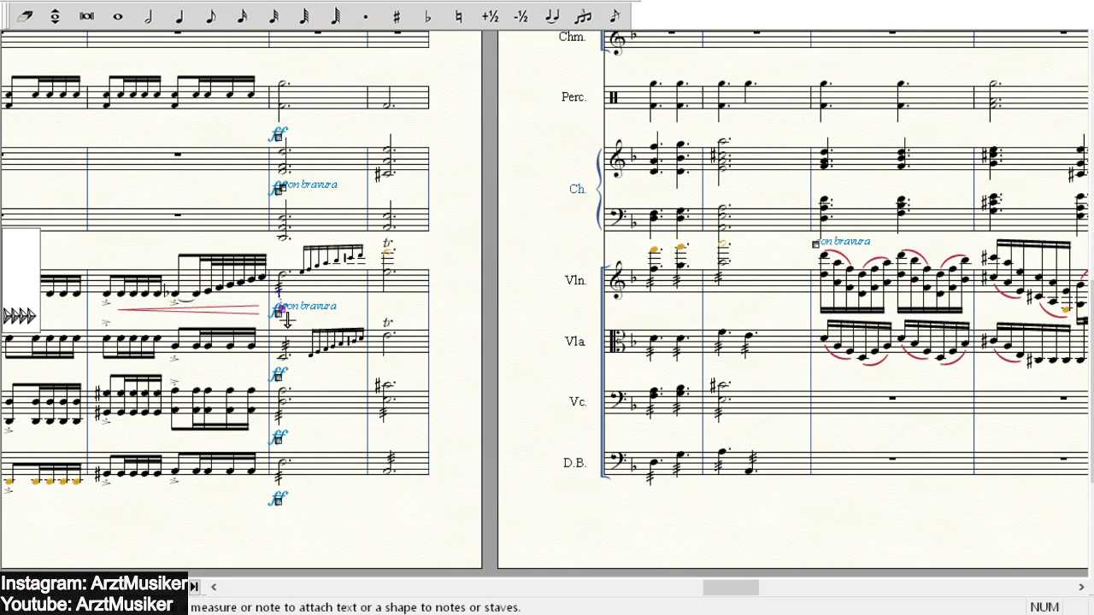
click(281, 310)
key(Delete)
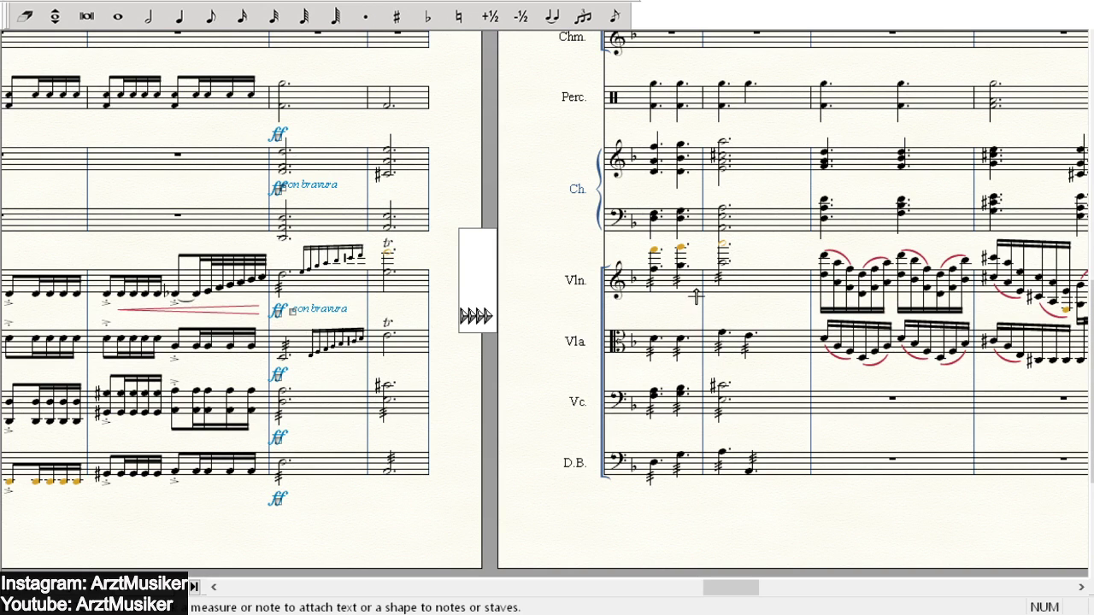
- Examine the dynamics and expressions across the woodwind, brass, percussion and string staves on pages 11 and 12
scroll(701, 282, up, 5)
scroll(701, 293, up, 8)
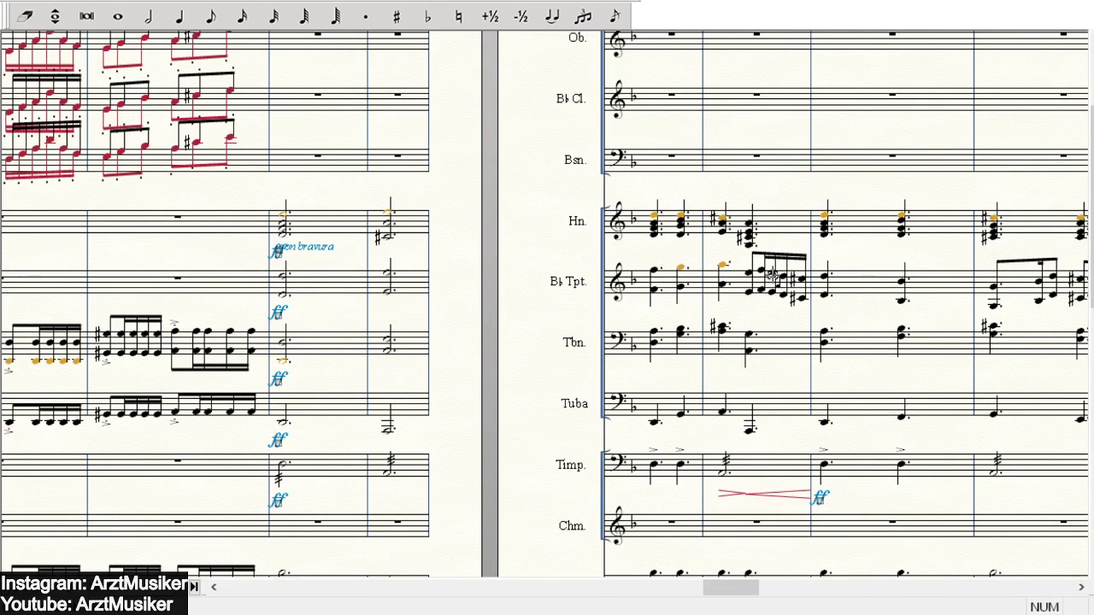
scroll(771, 274, up, 3)
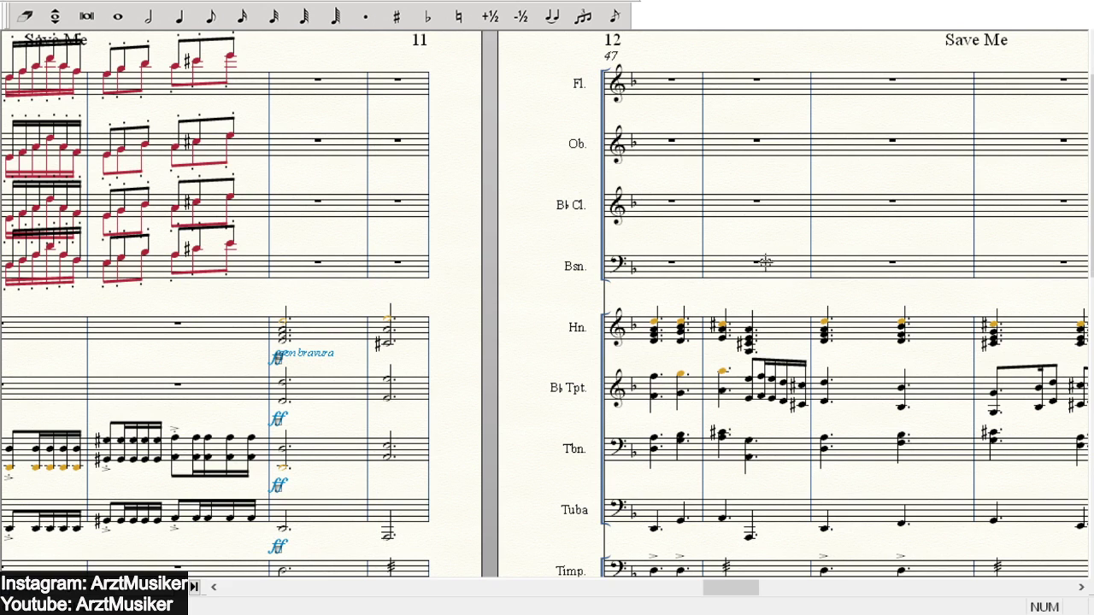
scroll(811, 254, down, 5)
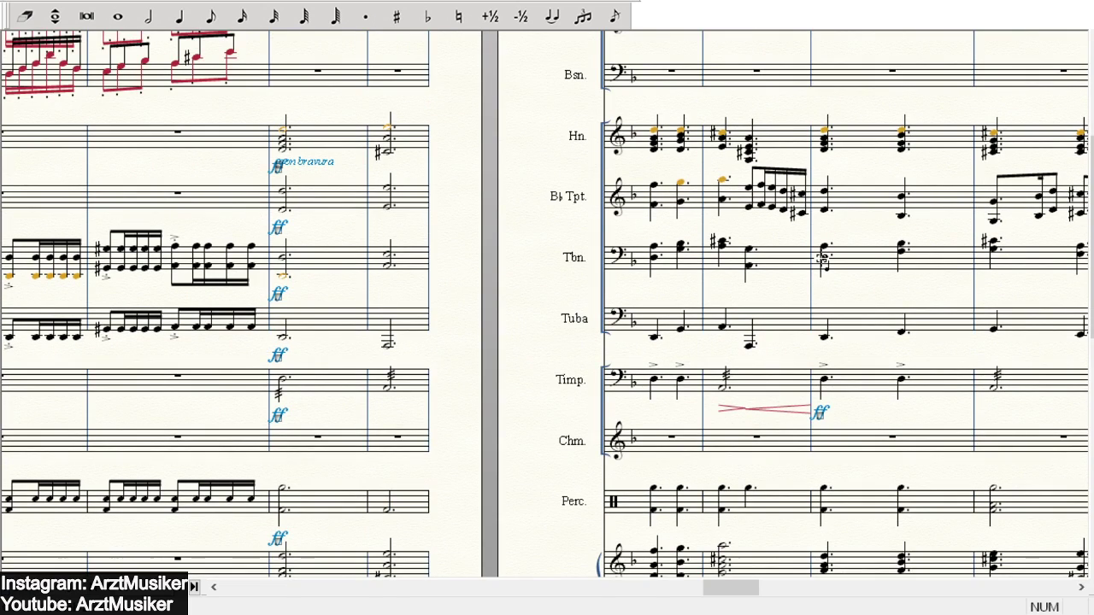
scroll(823, 259, down, 1)
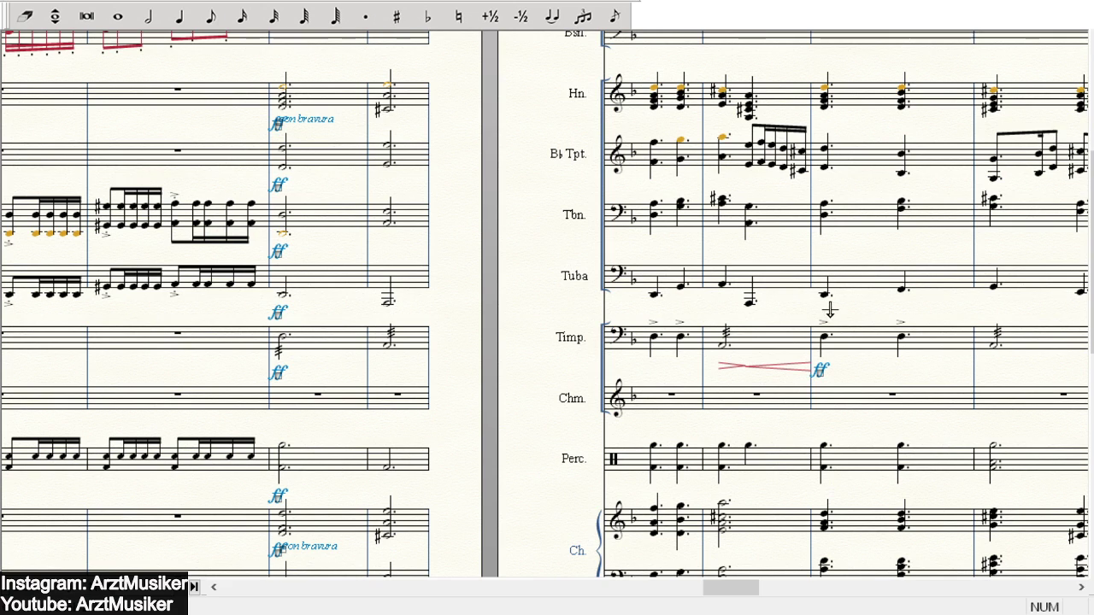
scroll(862, 303, down, 6)
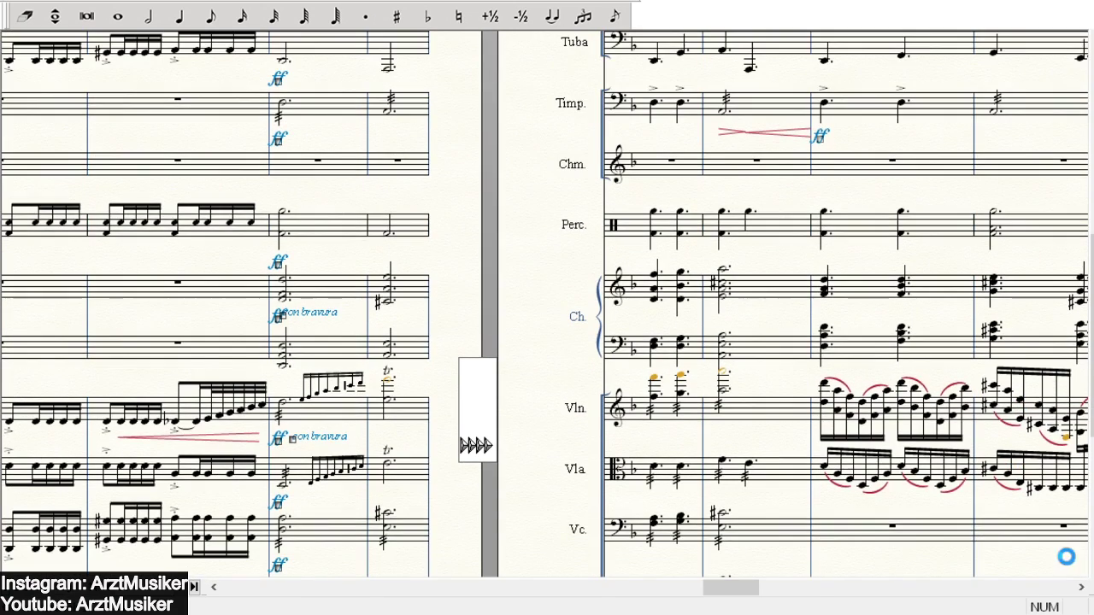
scroll(825, 297, down, 3)
scroll(824, 297, up, 1)
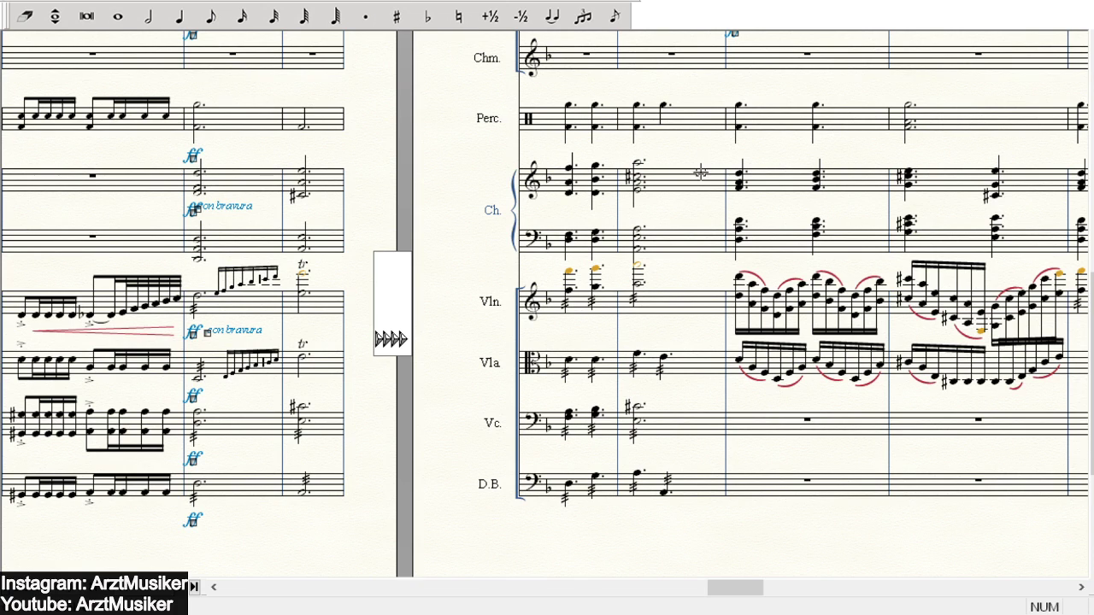
- Enter four dotted quarter notes as the upper line of the Vla staff's fifth and sixth measures, sharpening the third note
click(1081, 586)
click(1080, 587)
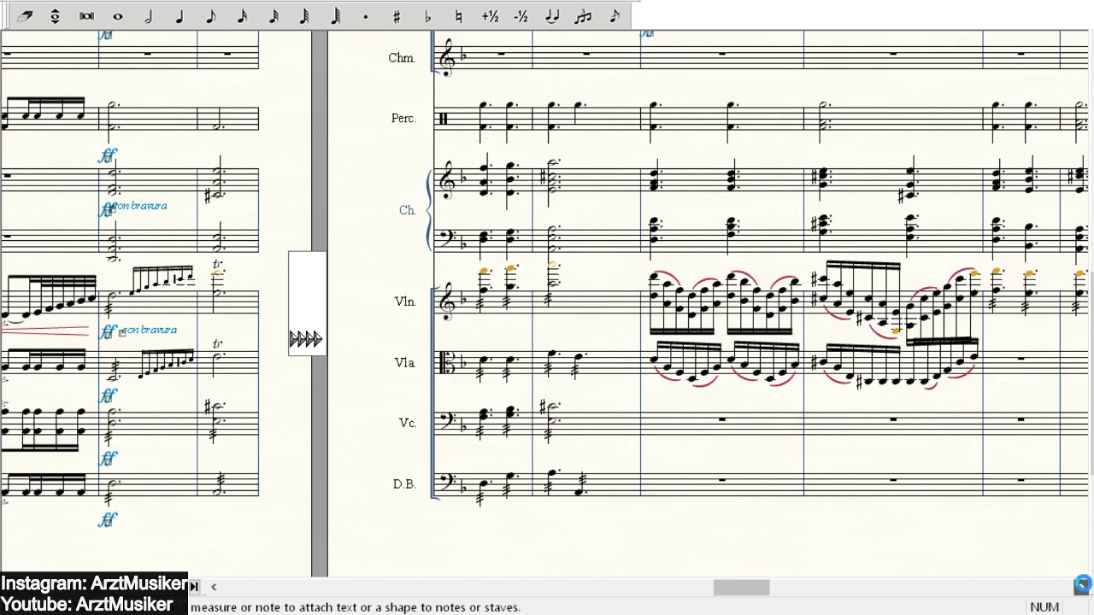
click(1081, 586)
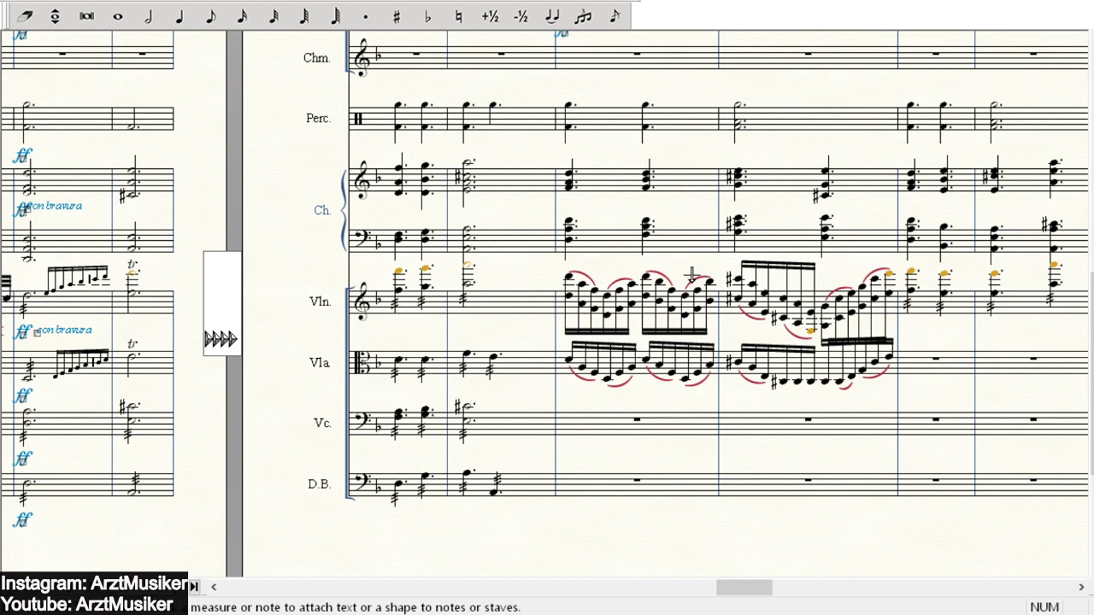
scroll(692, 275, down, 1)
click(1081, 587)
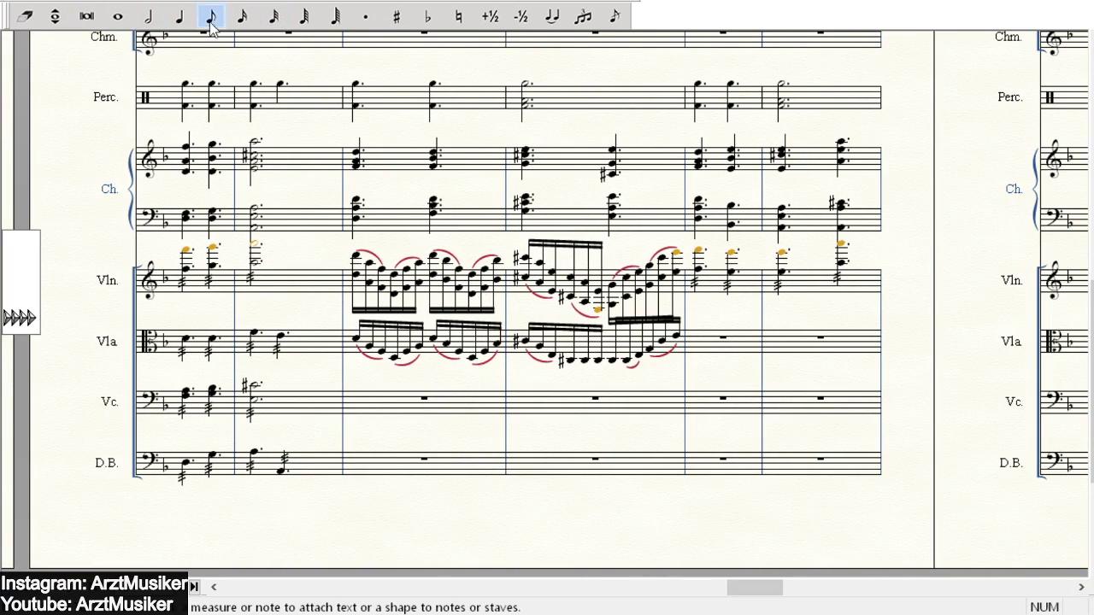
click(154, 17)
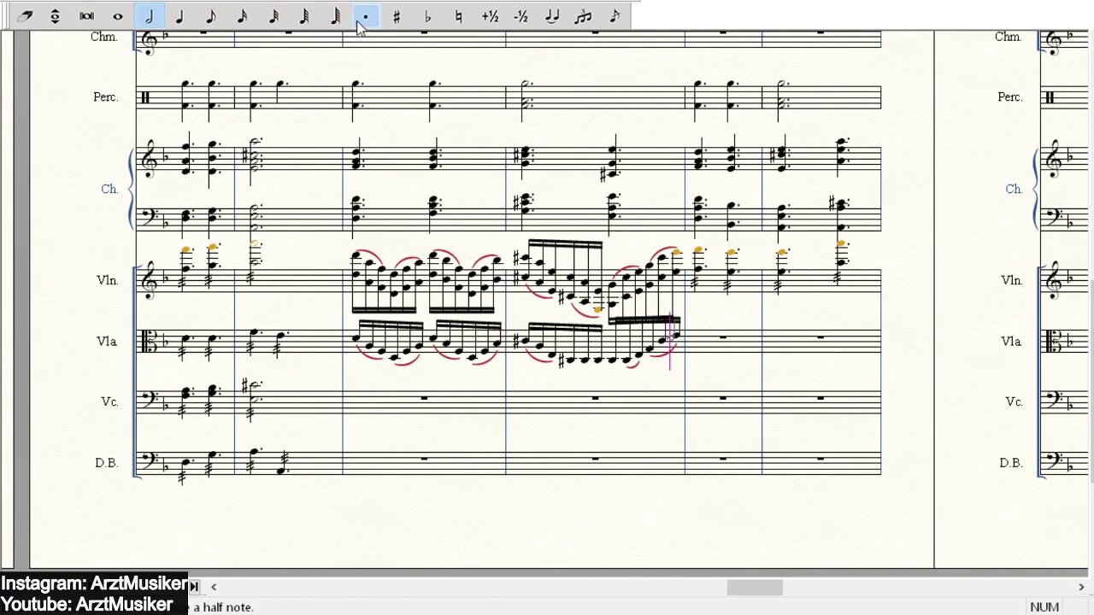
click(180, 17)
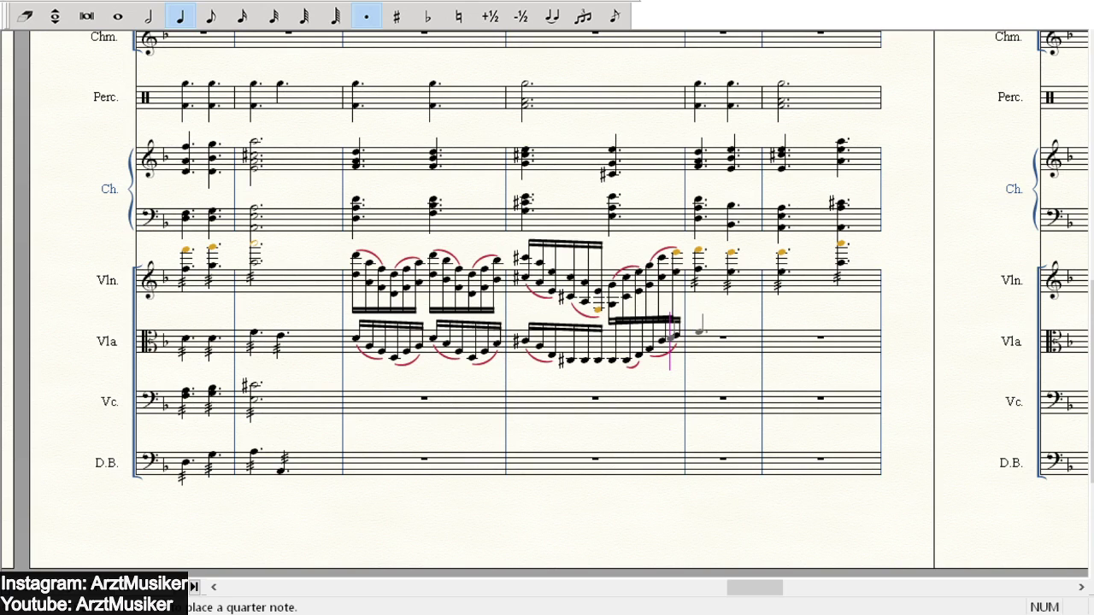
scroll(701, 335, up, 1)
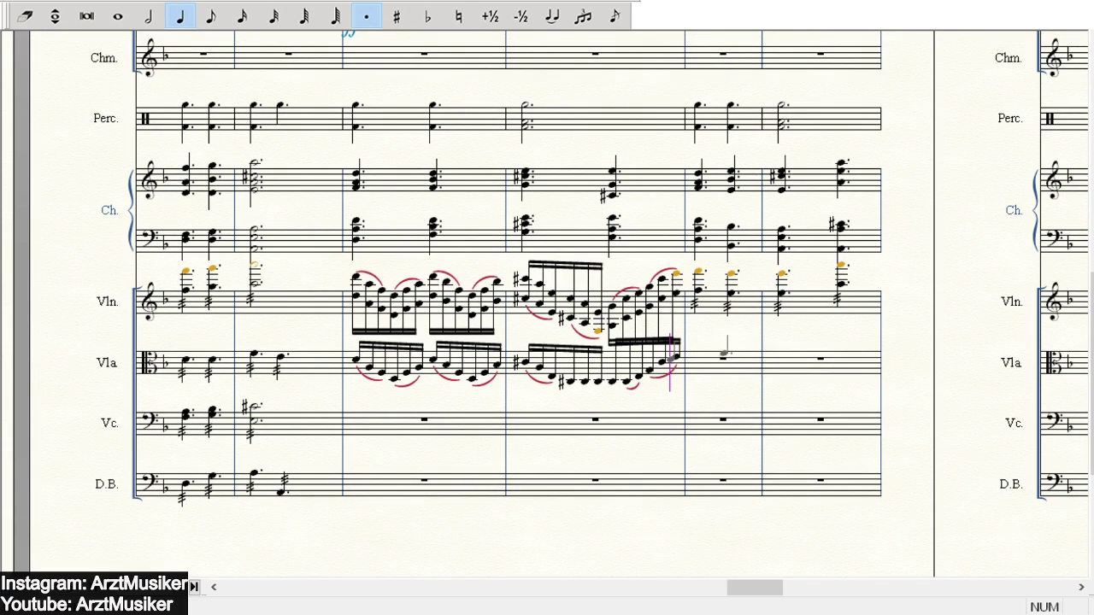
click(699, 289)
click(698, 350)
click(730, 344)
click(781, 342)
key(plus)
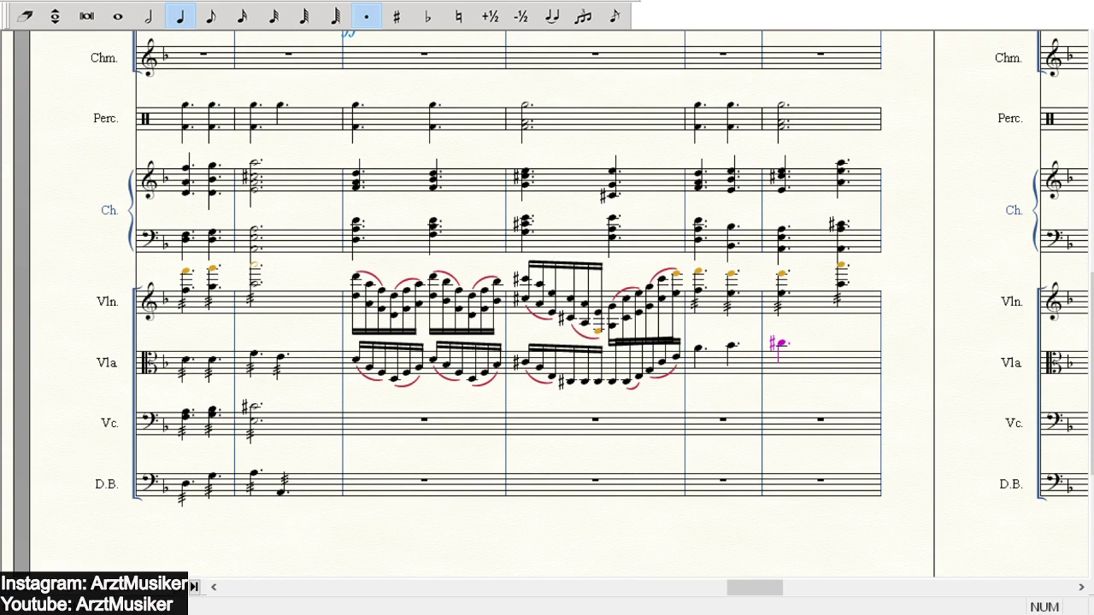
key(plus)
click(841, 340)
- Add a lower note beneath each dotted quarter note in the Vla staff's fifth and sixth measures to form two-note chords
click(730, 344)
click(732, 359)
click(699, 173)
click(732, 170)
click(733, 357)
key(Up)
click(843, 344)
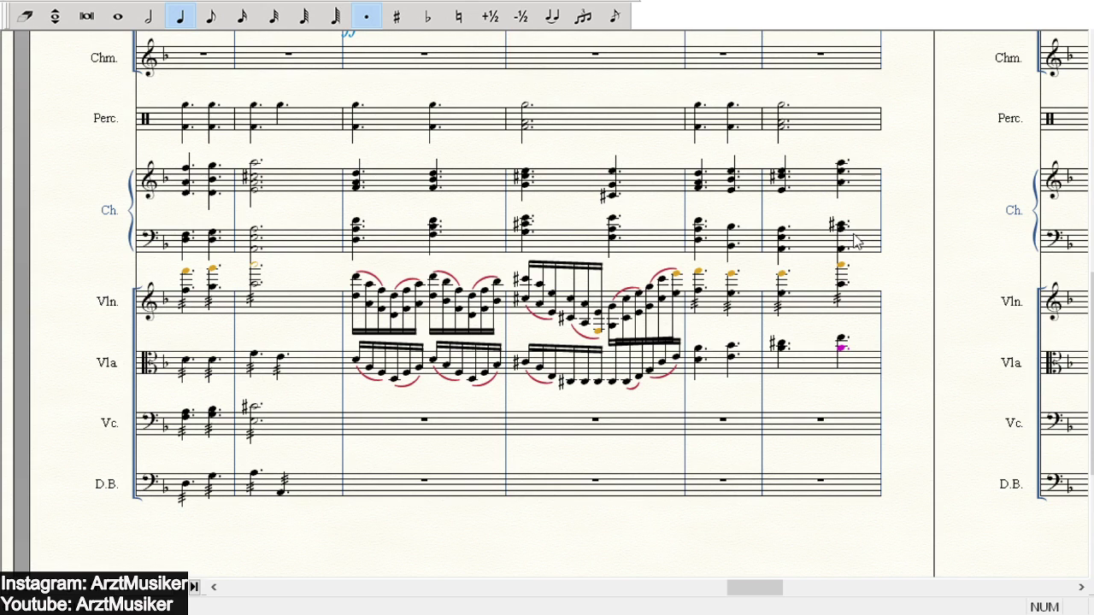
scroll(696, 299, down, 1)
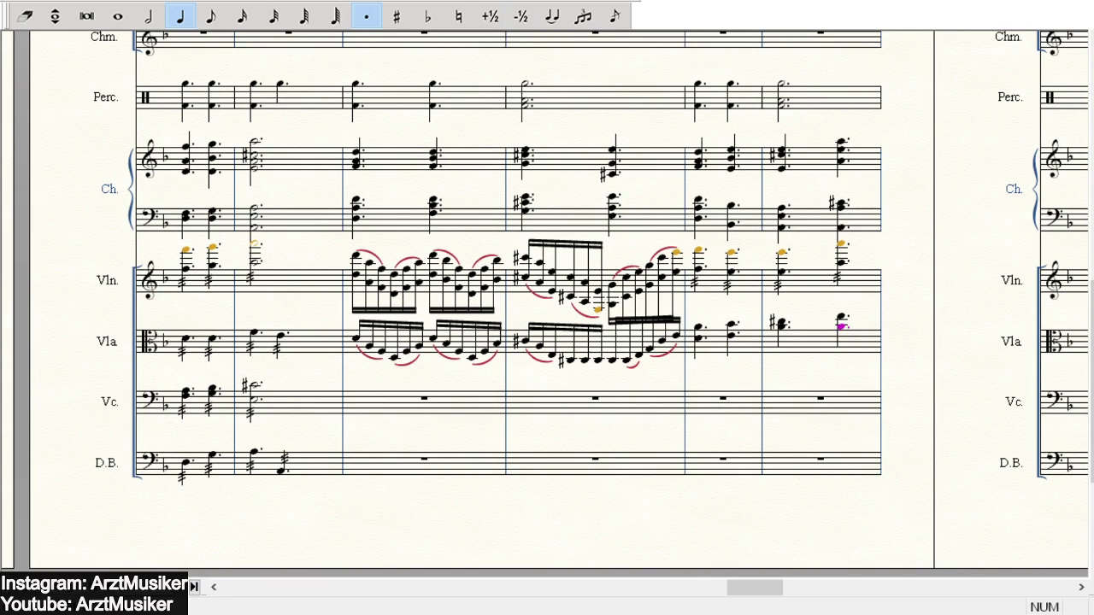
- Add tremolo markings to the four two-note chords in the Vla staff's fifth and sixth measures
click(461, 3)
drag(695, 303, 858, 375)
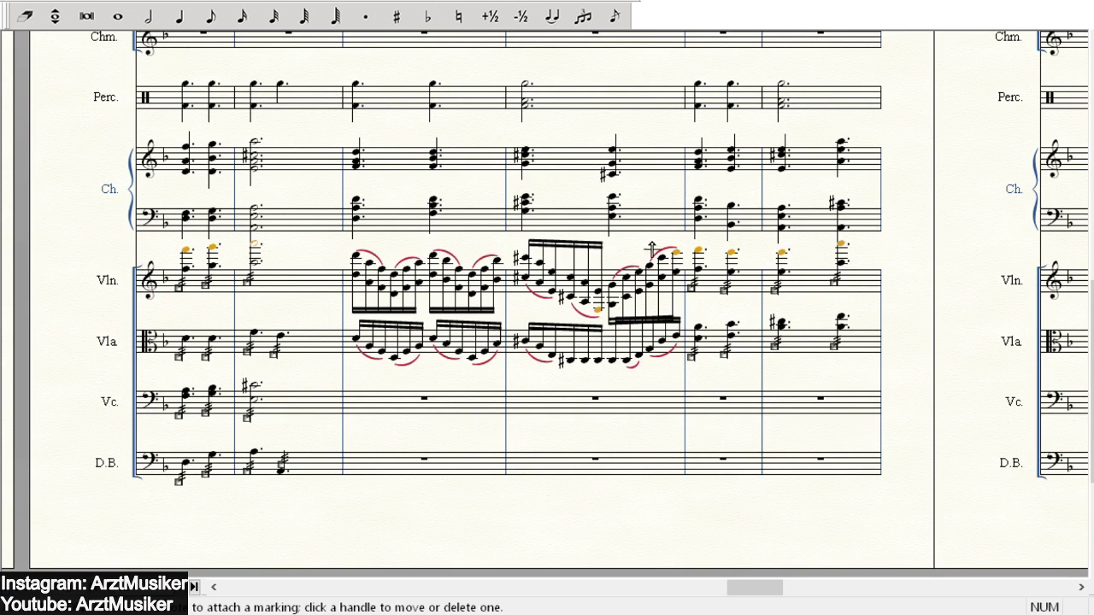
- Enter a dotted half note in the D.B. staff's third measure
scroll(526, 175, down, 3)
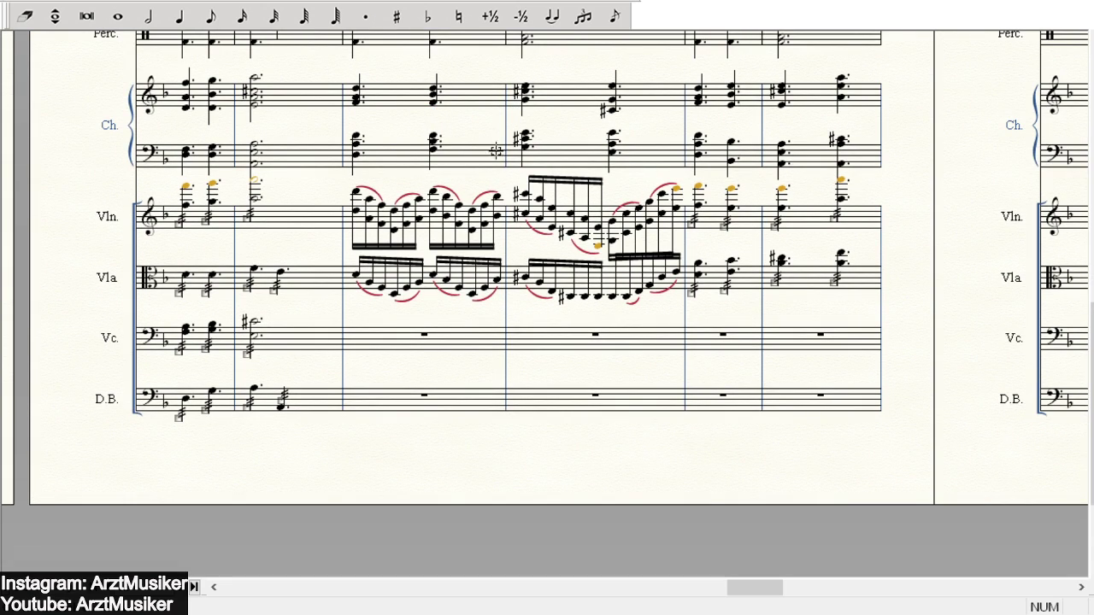
scroll(479, 184, down, 5)
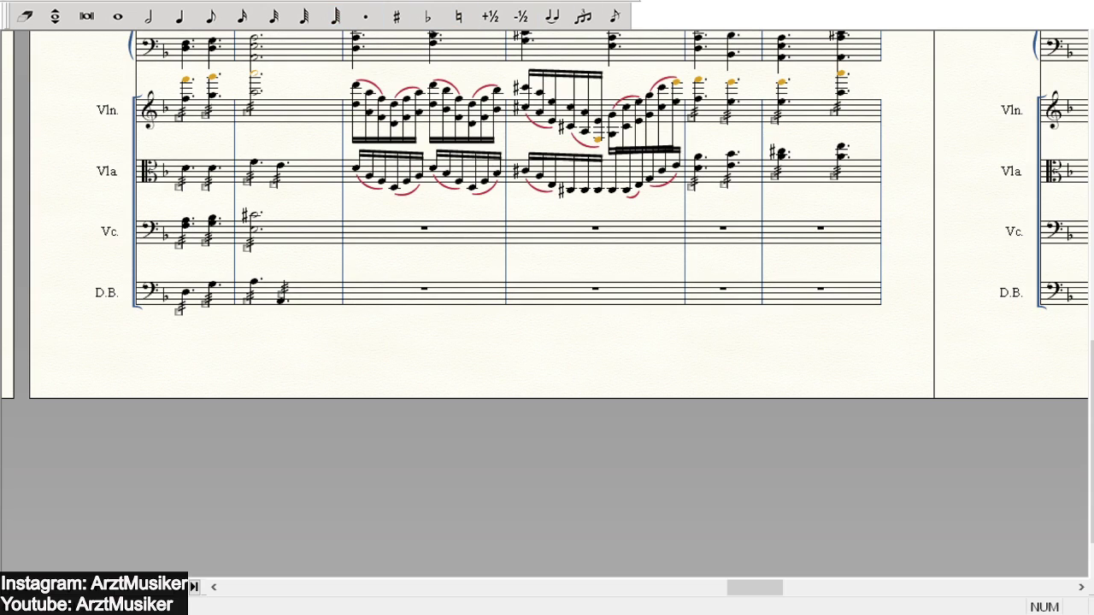
click(151, 18)
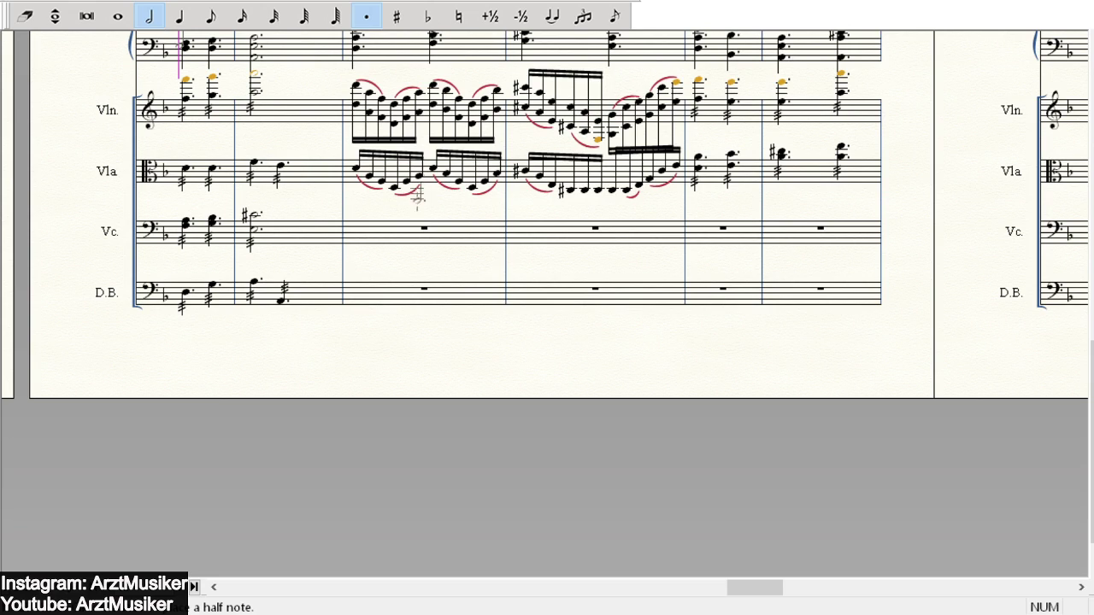
click(360, 287)
key(Left)
key(Right)
scroll(442, 252, up, 2)
key(5)
key(Escape)
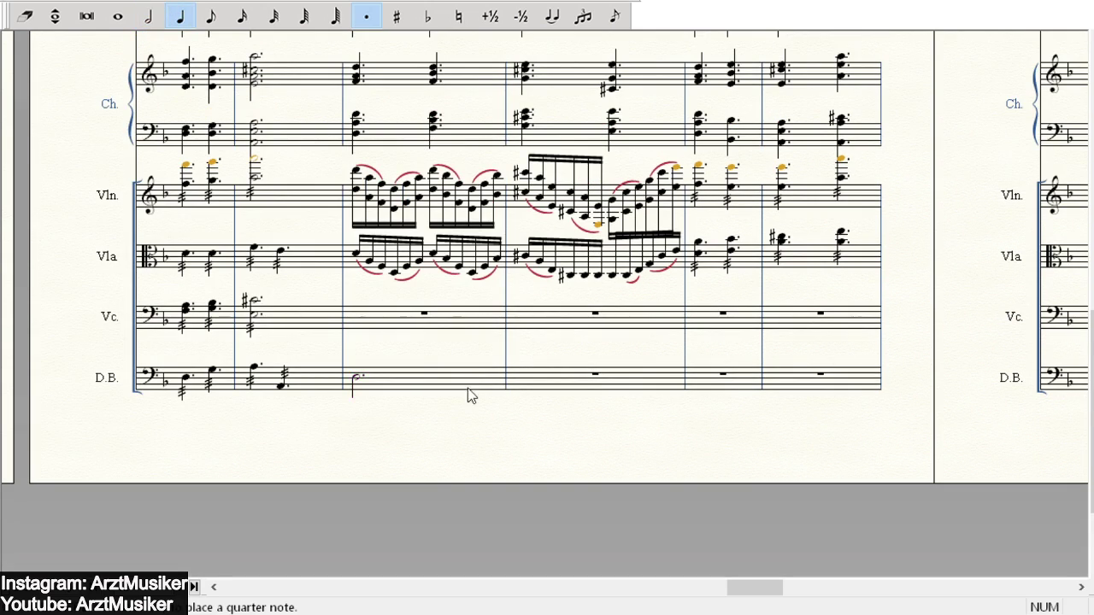
- Enter two dotted quarter notes in the D.B. staff's third measure, a dotted half note in the fourth and a dotted quarter in the fifth
click(354, 376)
scroll(401, 256, up, 2)
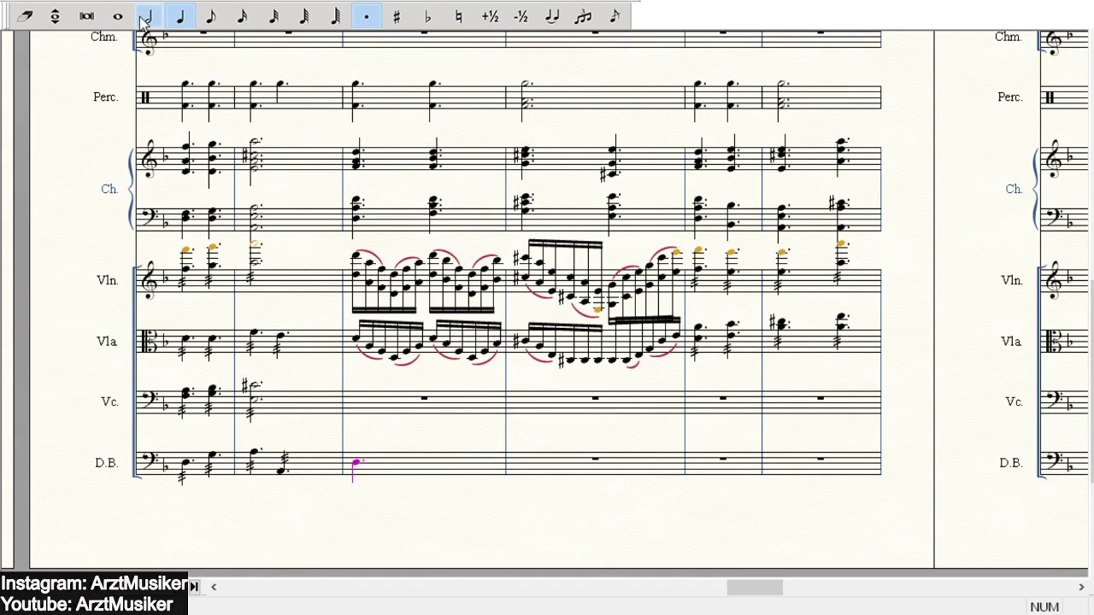
click(180, 16)
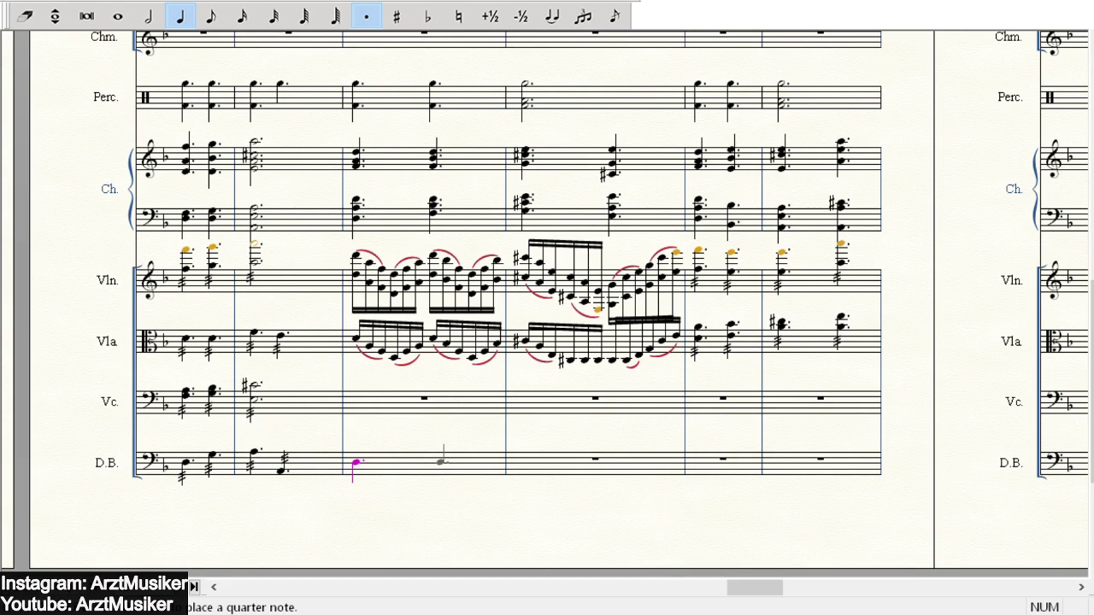
click(152, 18)
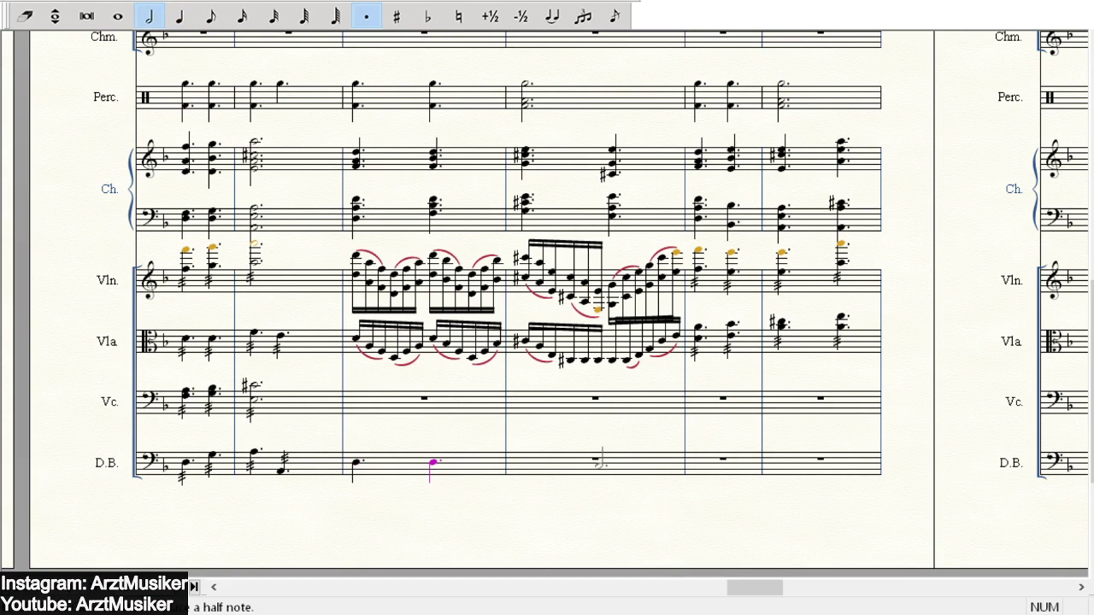
click(595, 466)
click(180, 16)
click(721, 459)
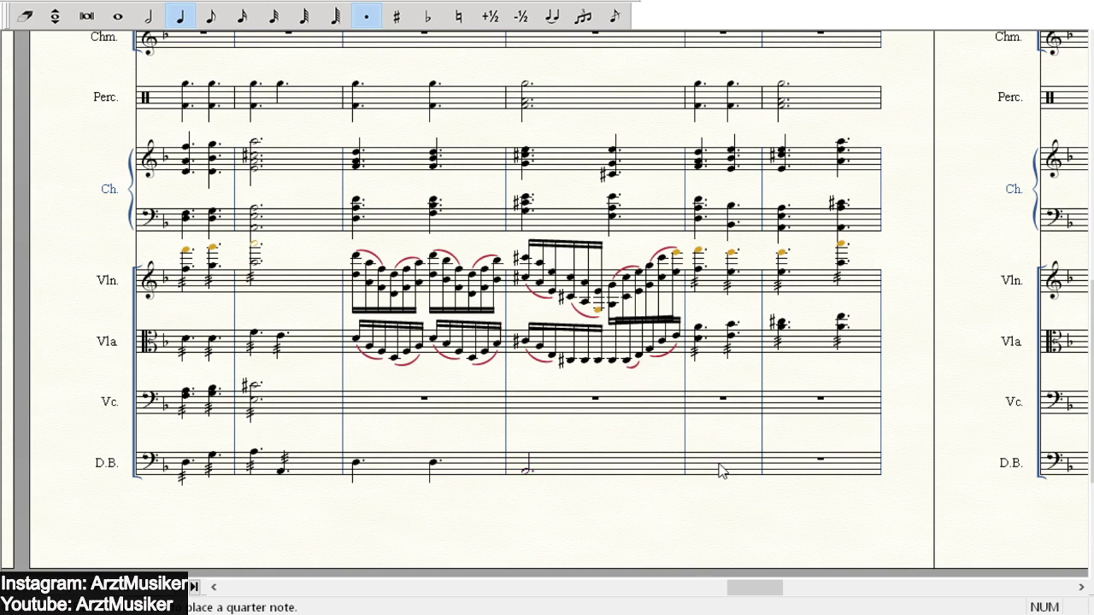
- Raise the second note of the D.B. staff's third measure to F, matching the Tuba line
scroll(915, 429, up, 3)
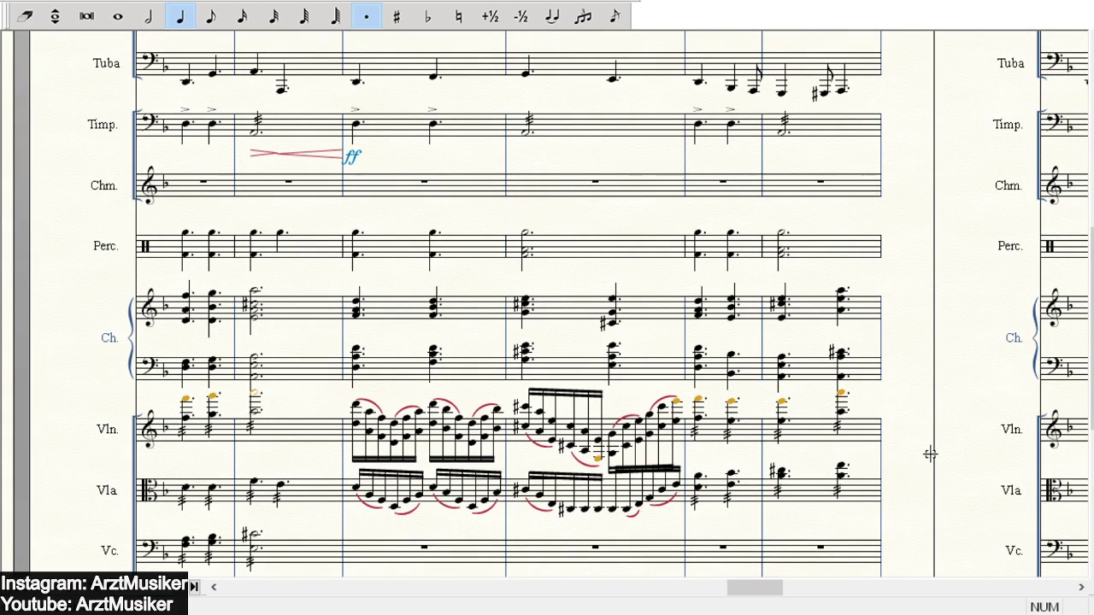
scroll(929, 454, up, 3)
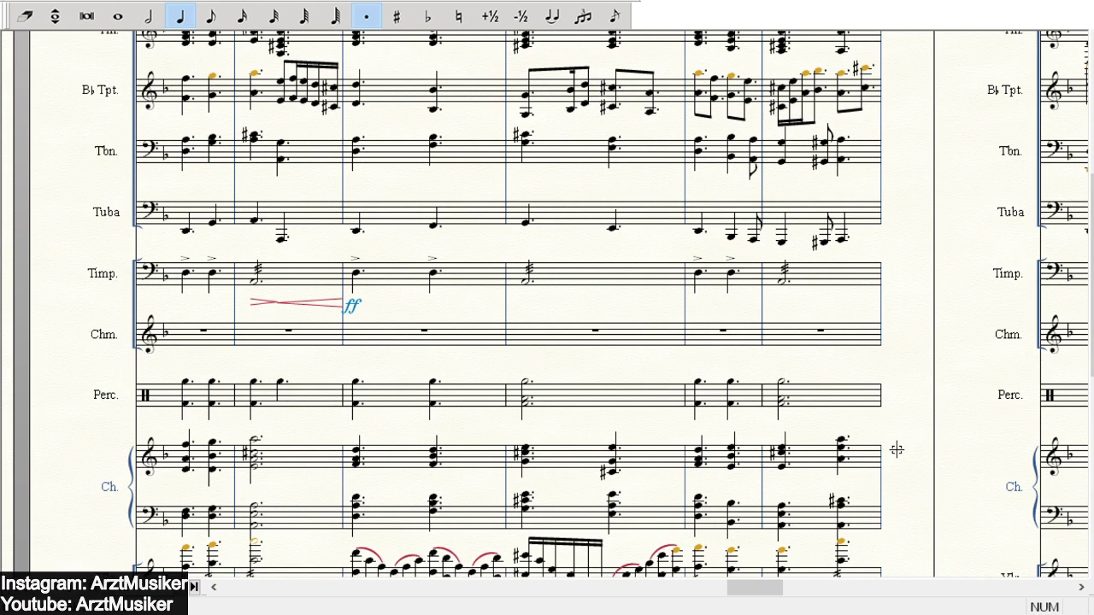
scroll(896, 450, down, 3)
scroll(891, 515, up, 2)
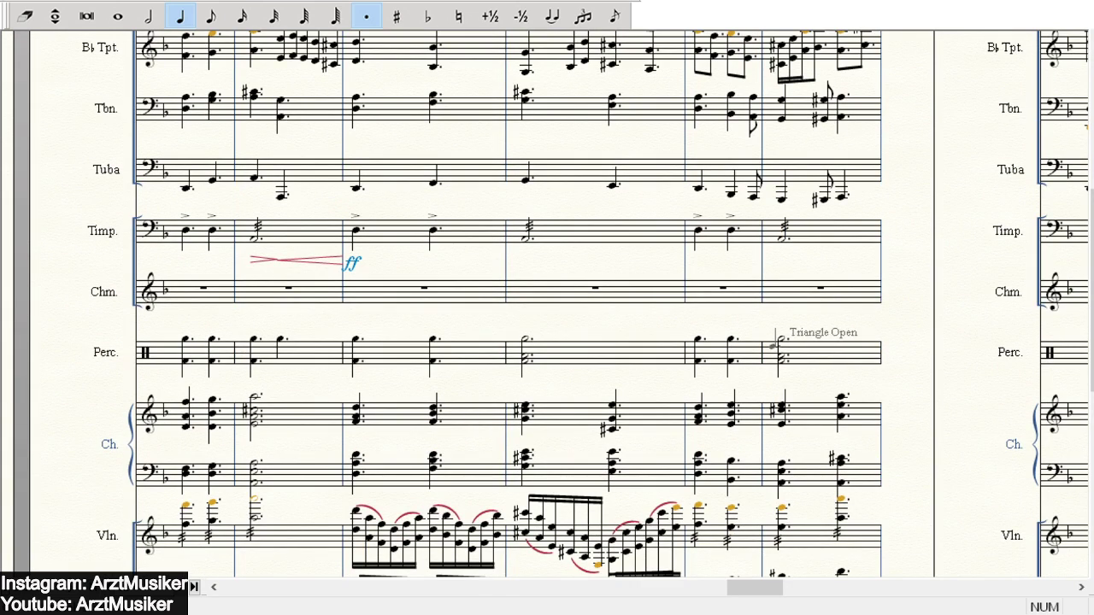
scroll(642, 379, down, 9)
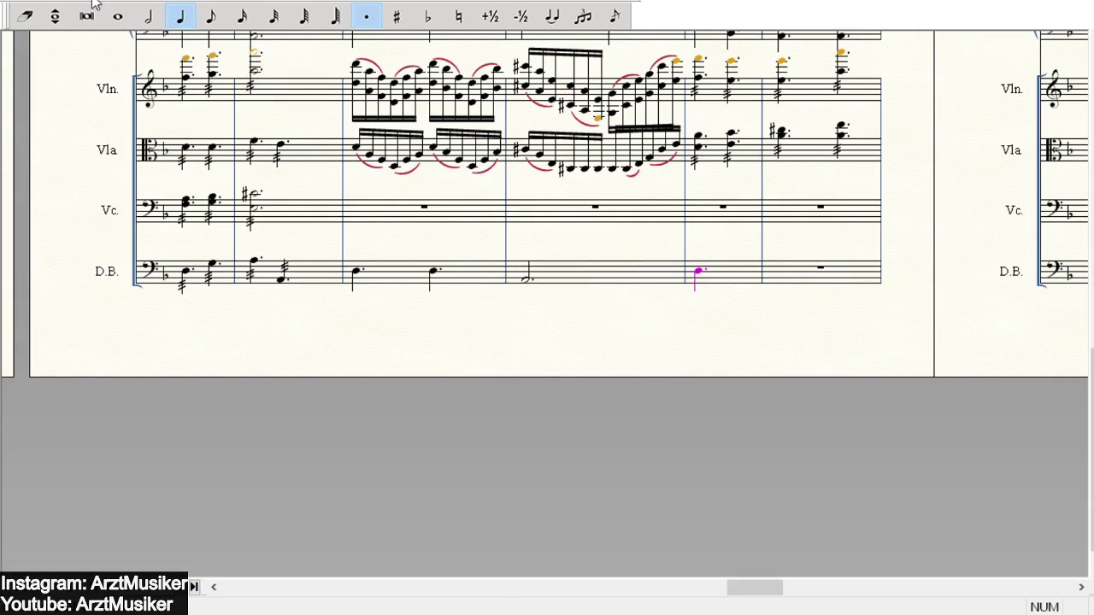
click(55, 16)
click(356, 271)
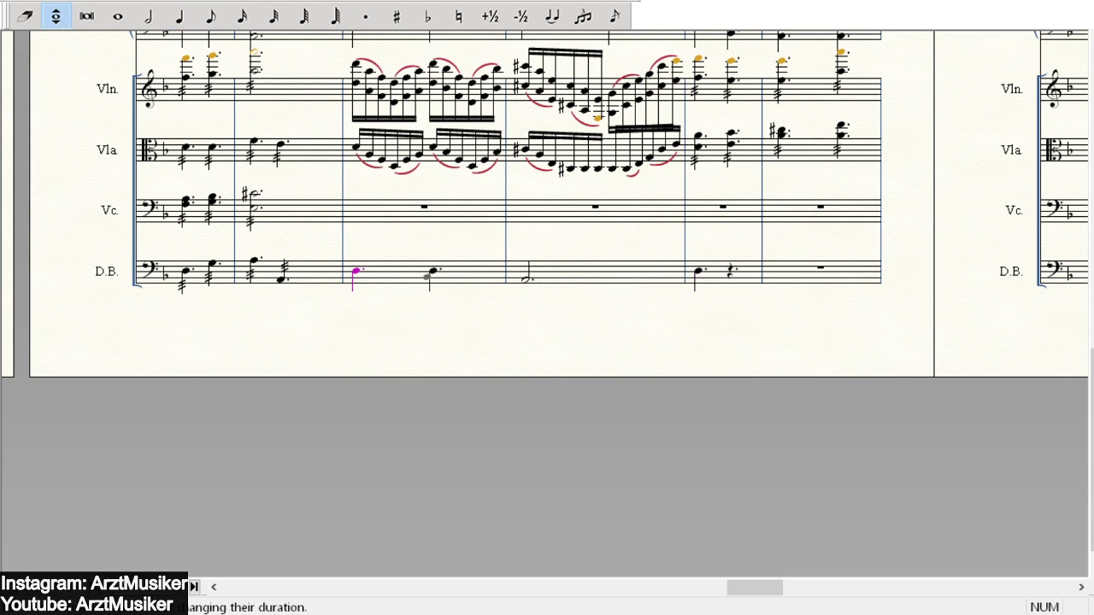
- Replace the dotted half note in the D.B. staff's fourth measure with dotted quarter notes G and E
scroll(652, 295, up, 6)
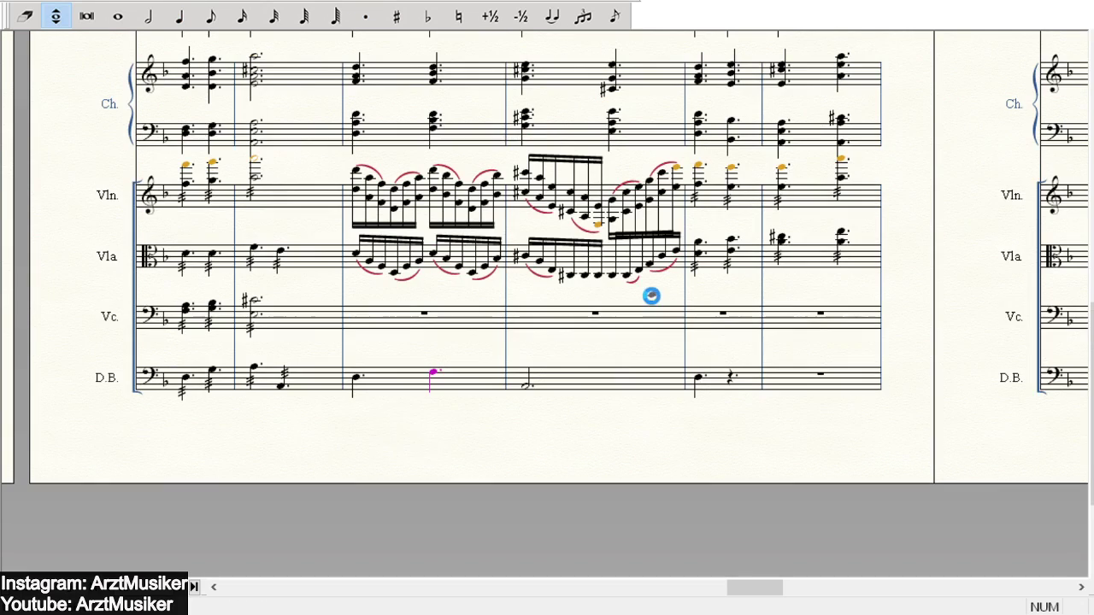
scroll(726, 314, up, 1)
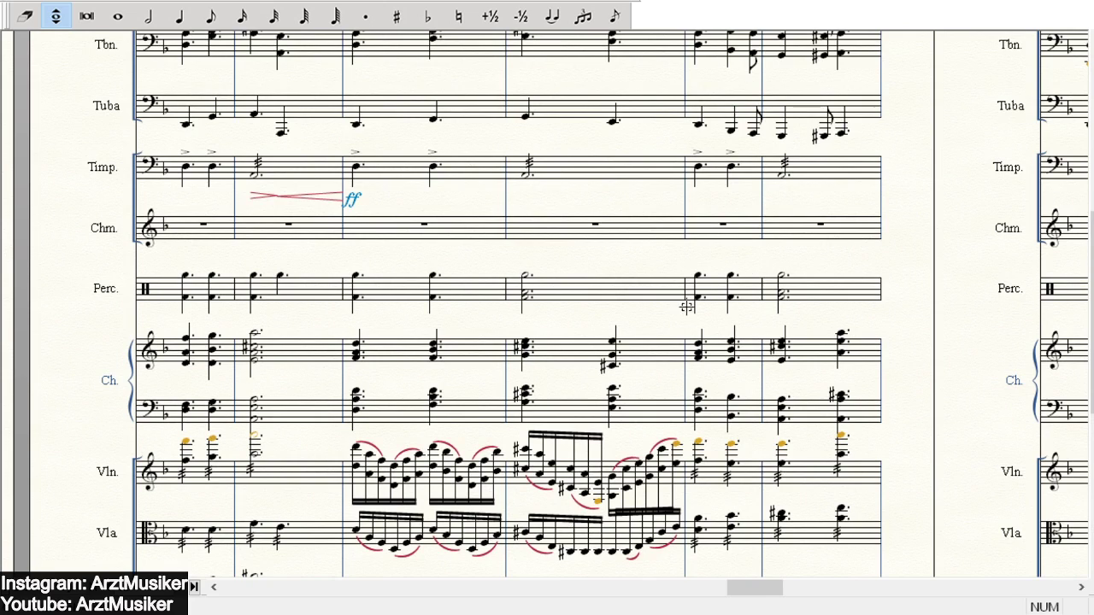
scroll(725, 315, down, 2)
click(179, 16)
click(365, 17)
click(432, 502)
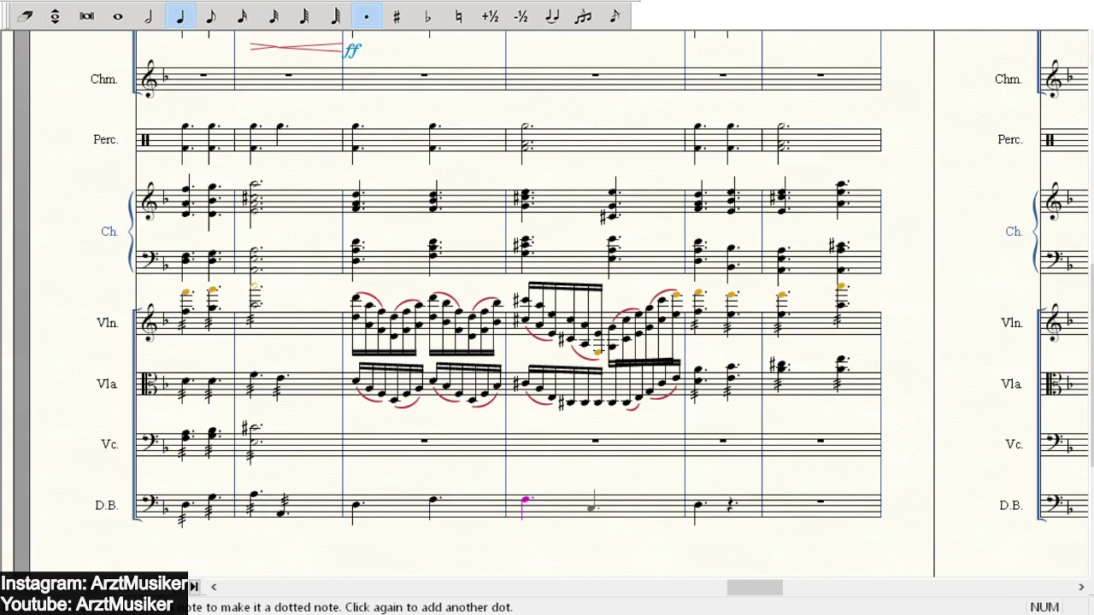
click(602, 497)
- Complete the D.B. staff's fifth measure with a quarter note B-flat and an eighth note A
click(365, 16)
click(735, 504)
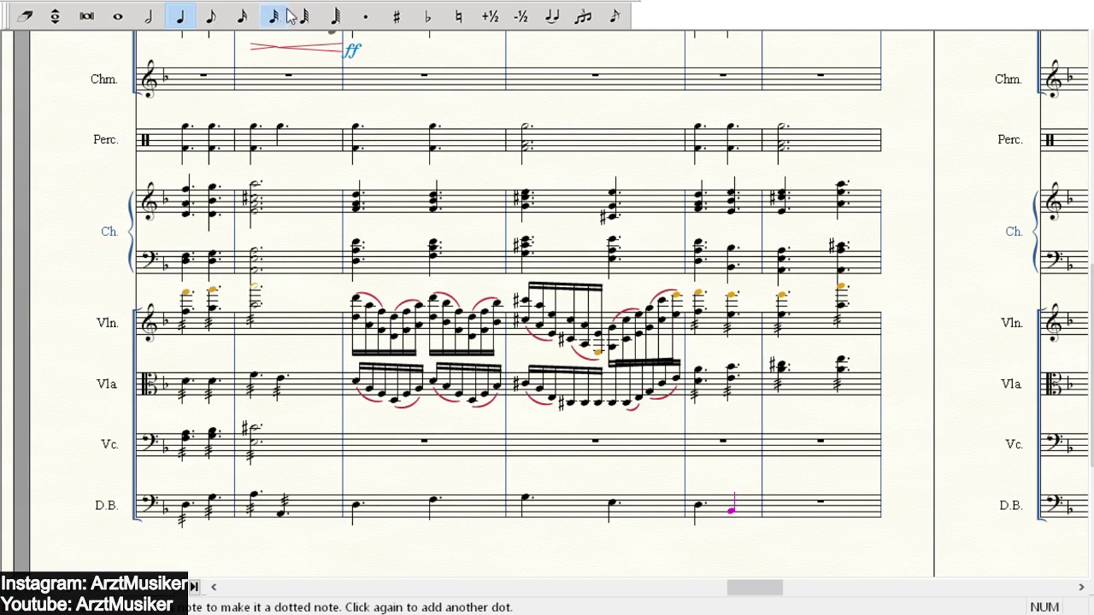
click(211, 16)
click(733, 505)
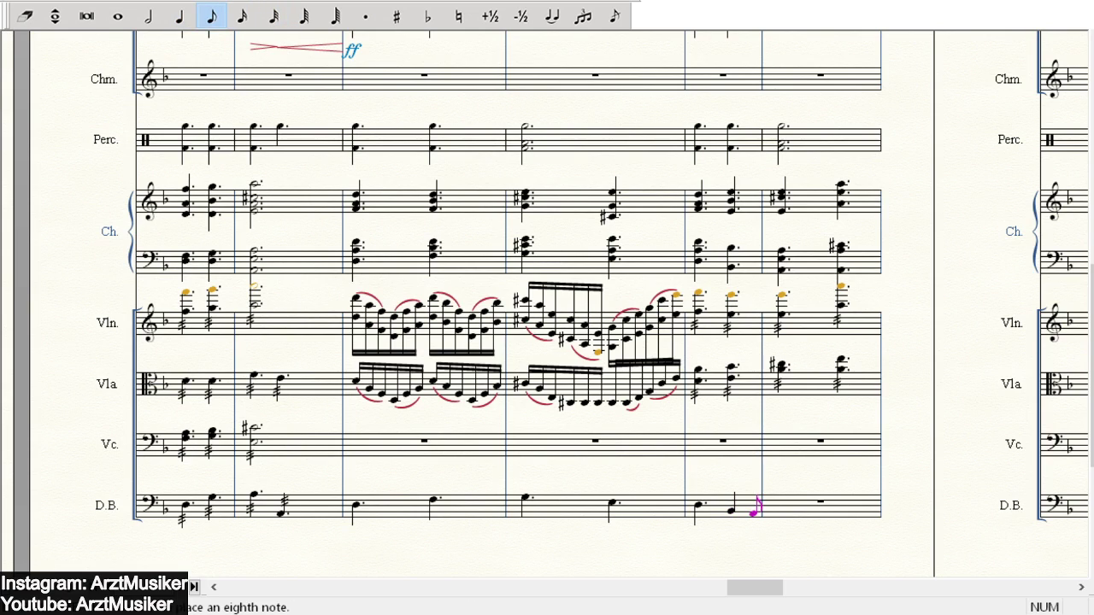
- Fill the D.B. staff's sixth measure with a quarter note G, an eighth note G-sharp and a dotted quarter note A
click(180, 16)
click(816, 513)
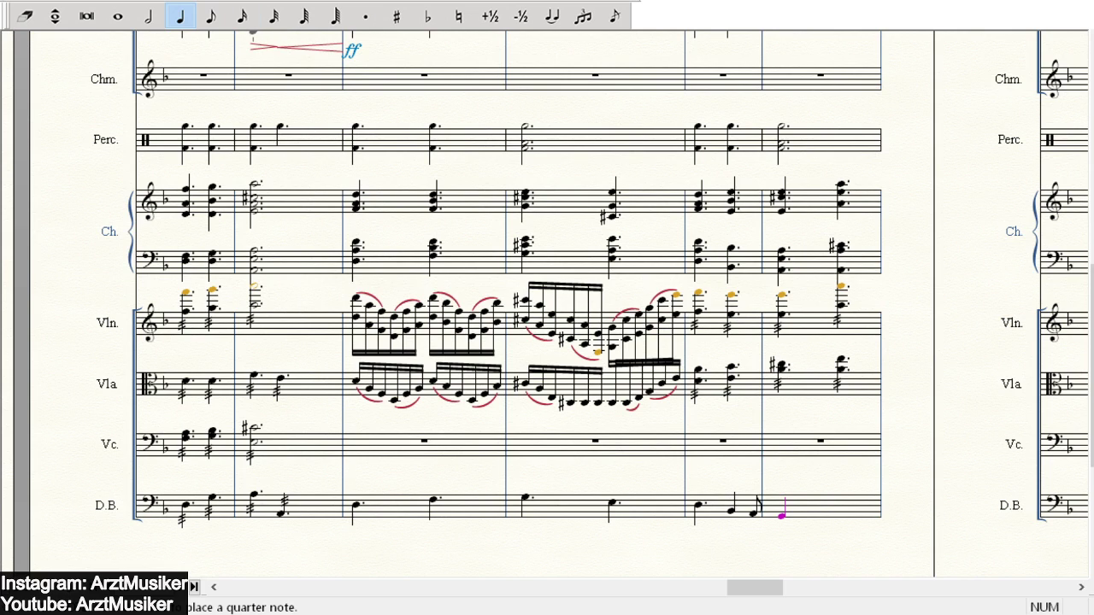
scroll(980, 313, up, 3)
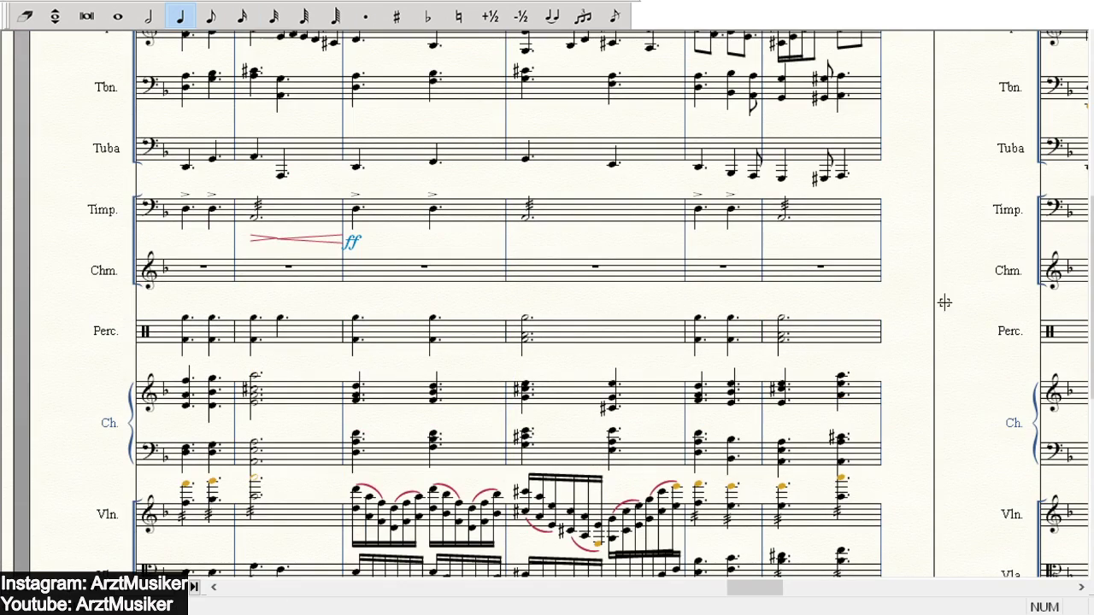
click(211, 16)
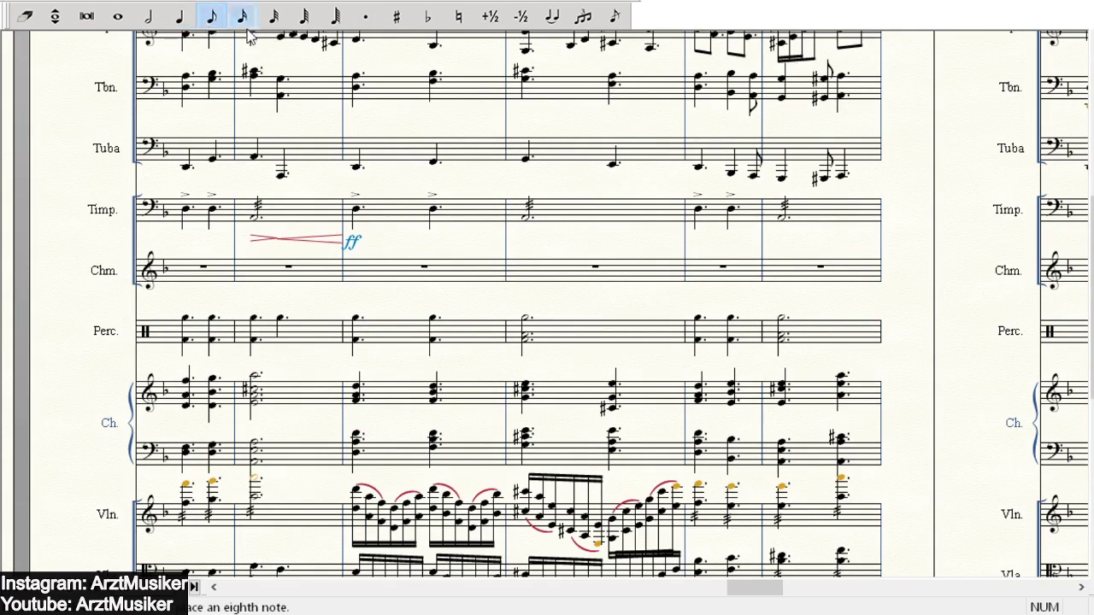
scroll(972, 441, down, 6)
click(827, 341)
click(179, 16)
click(365, 16)
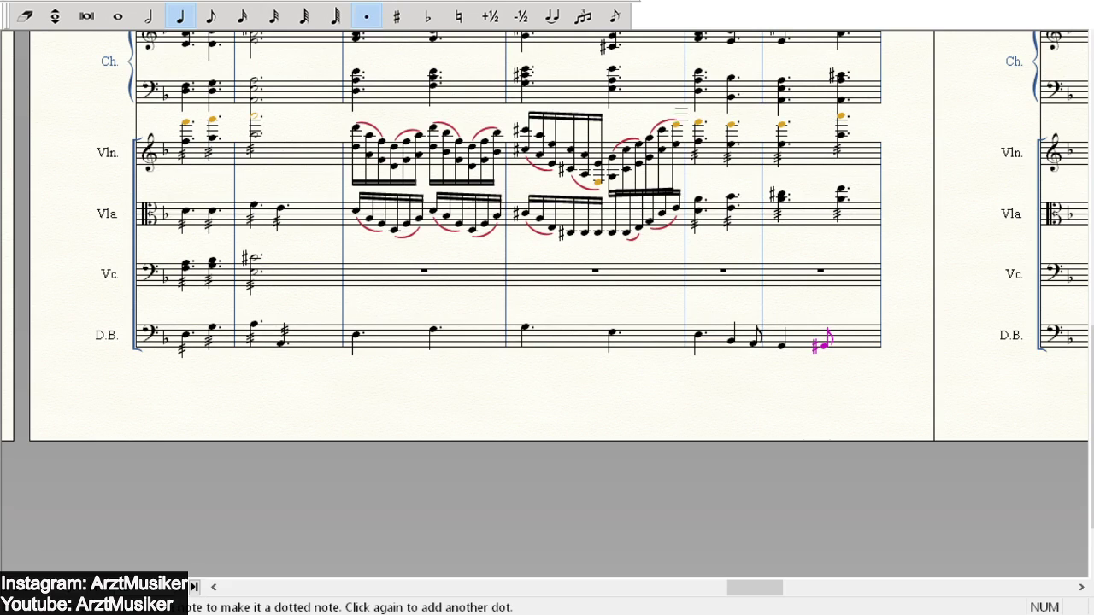
click(858, 341)
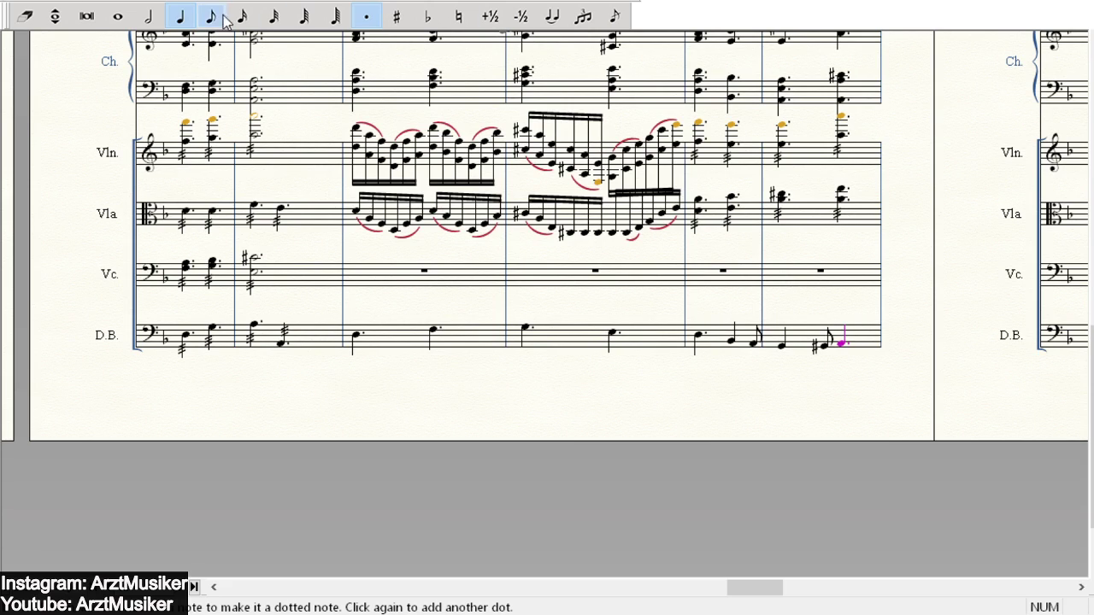
- Add tremolo markings to the four dotted quarter notes in the D.B. staff's third and fourth measures
click(315, 2)
drag(336, 313, 676, 359)
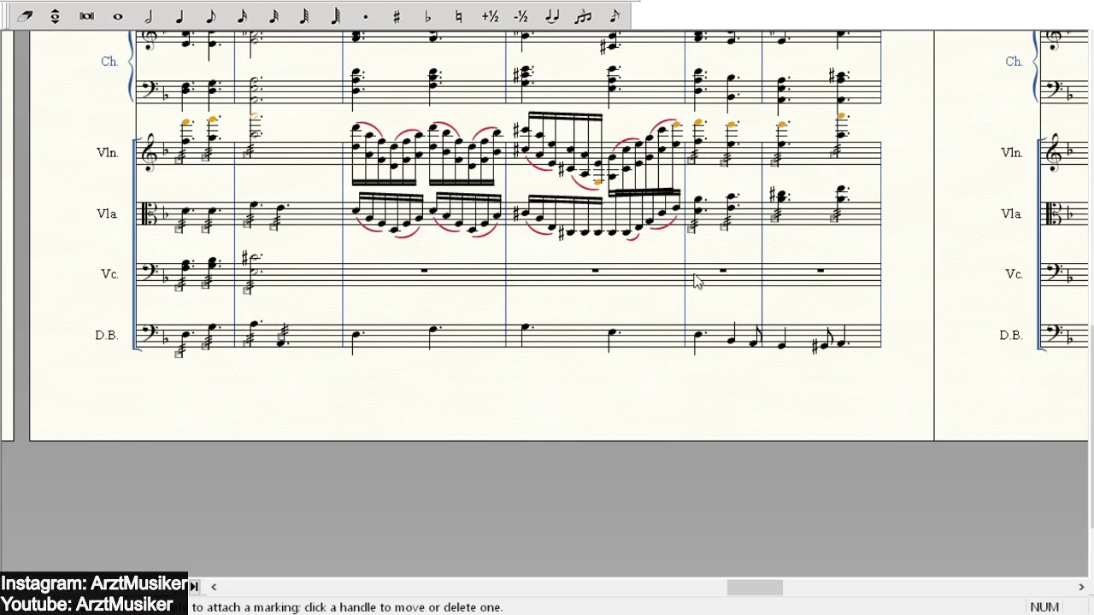
key(3)
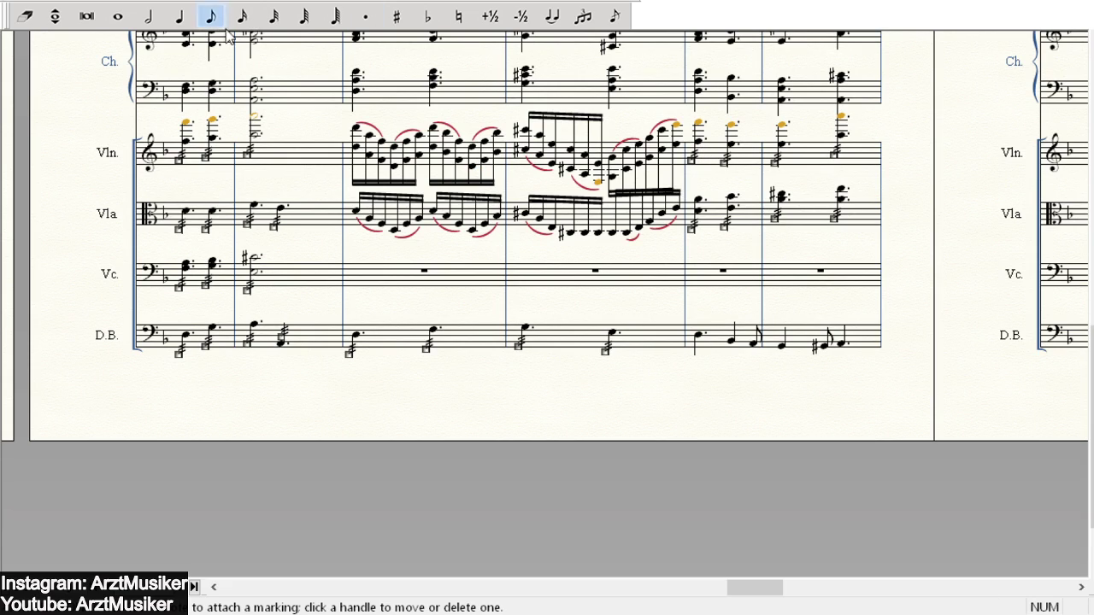
- Enter dotted quarter notes D, F, G and E in the Vc. staff's third and fourth measures
click(190, 26)
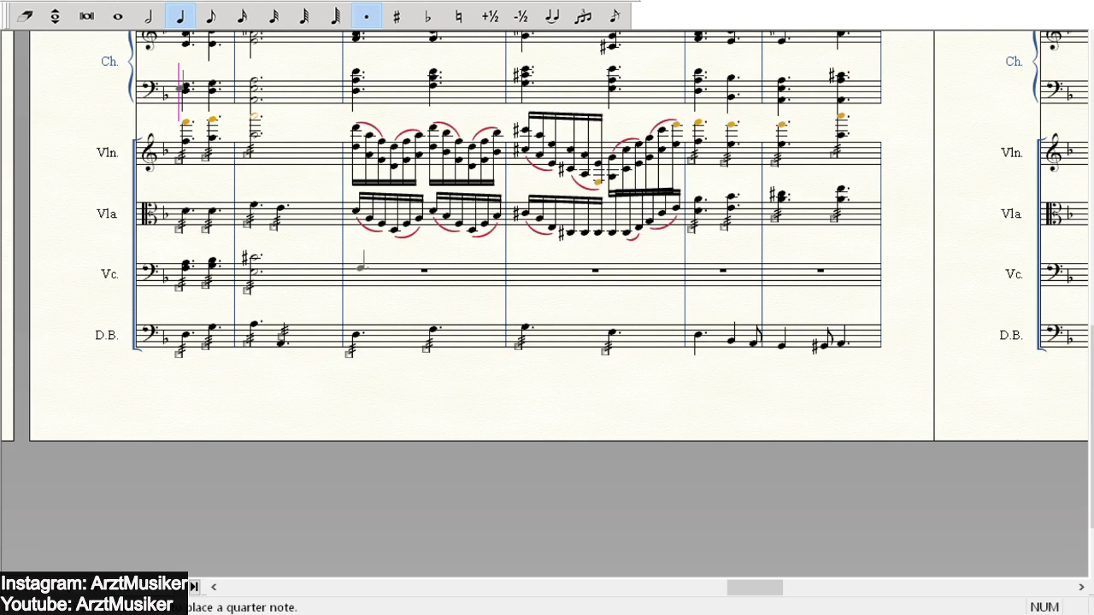
click(363, 270)
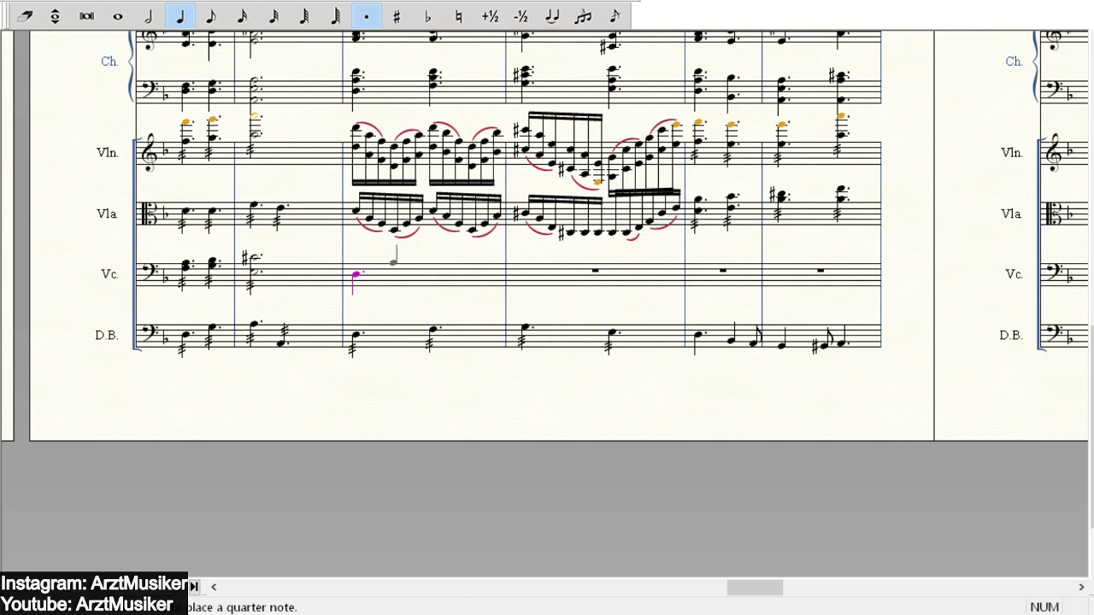
click(431, 270)
click(526, 268)
click(604, 270)
- Fill the Vc. staff's fifth measure with a dotted quarter note D, a quarter note B-flat and an eighth note A
click(699, 273)
click(366, 17)
click(732, 279)
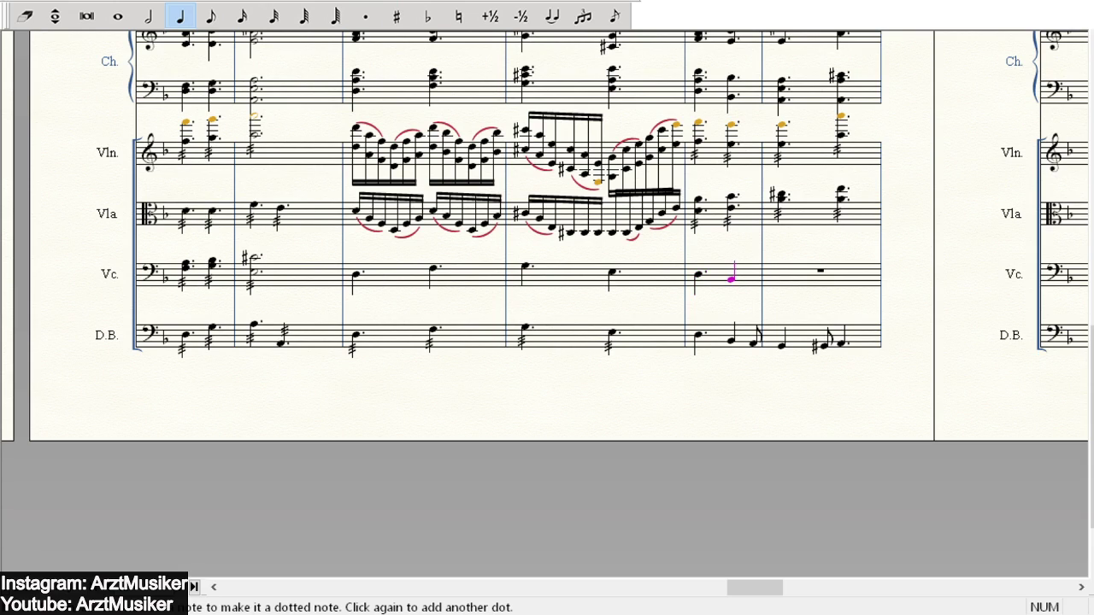
click(211, 17)
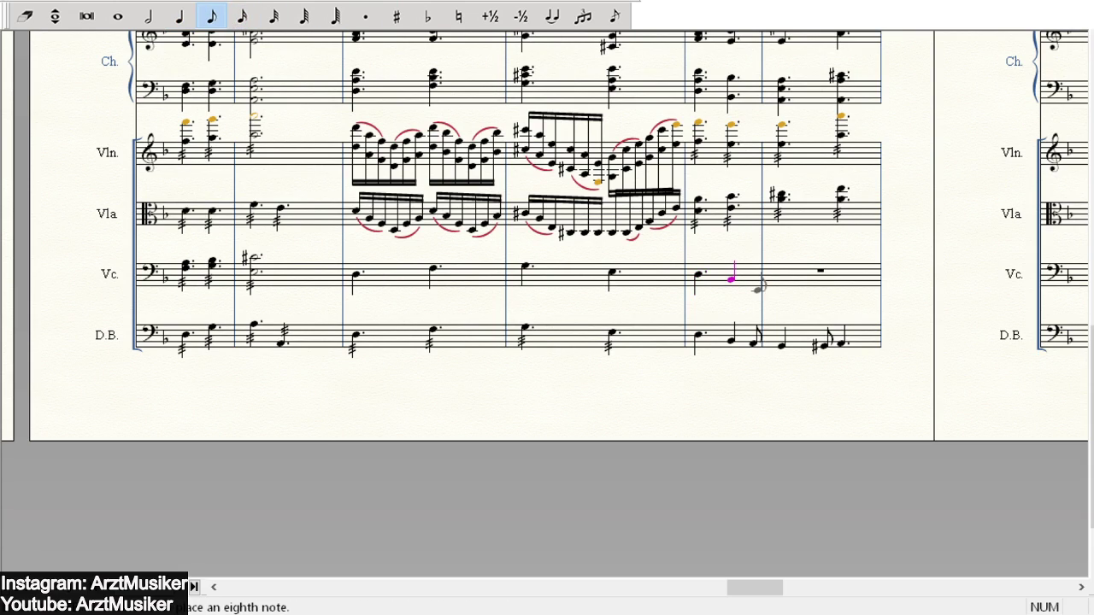
click(756, 277)
- Fill the Vc. staff's sixth measure with a quarter note G, an eighth note G-sharp and a dotted quarter note A
click(180, 17)
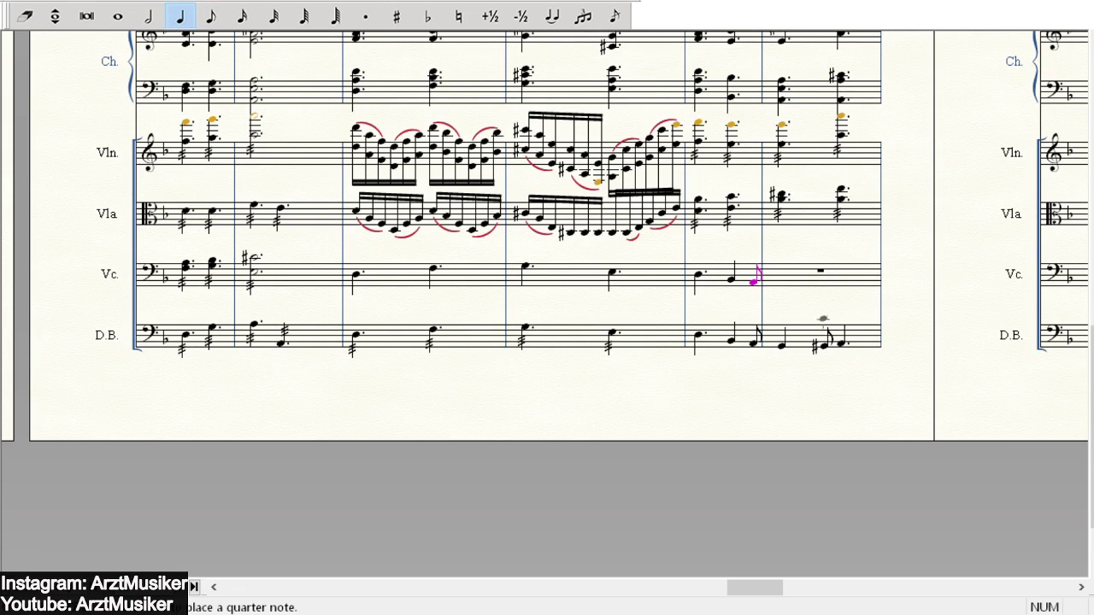
click(796, 284)
click(211, 17)
click(822, 280)
click(181, 16)
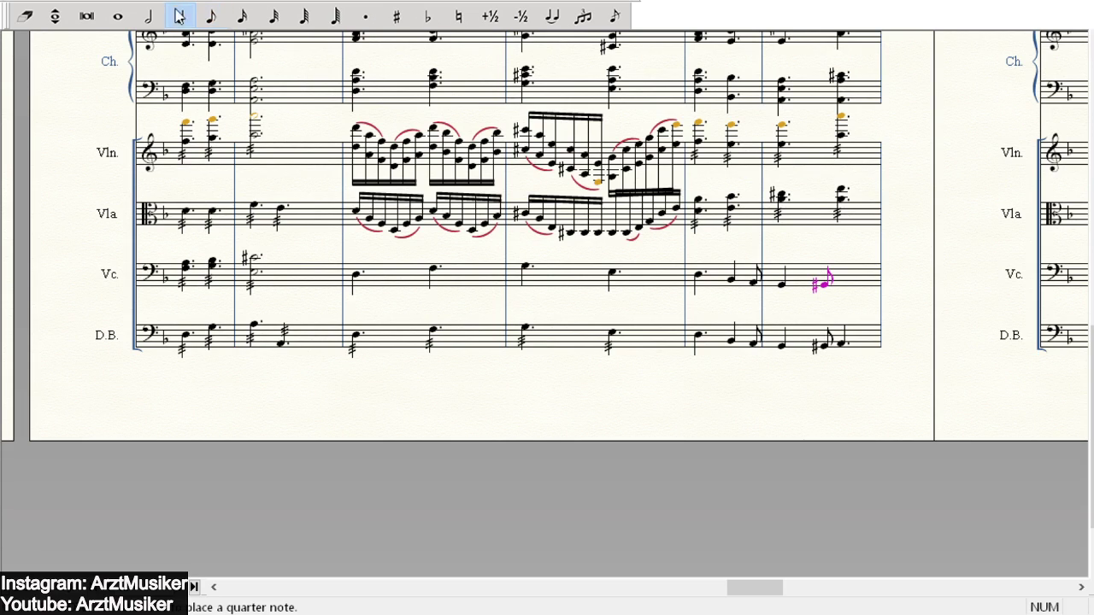
click(861, 278)
click(366, 17)
- Add an upper note above each dotted quarter note in the Vc. staff's third and fourth measures, with a sharp on the third
click(356, 278)
click(433, 269)
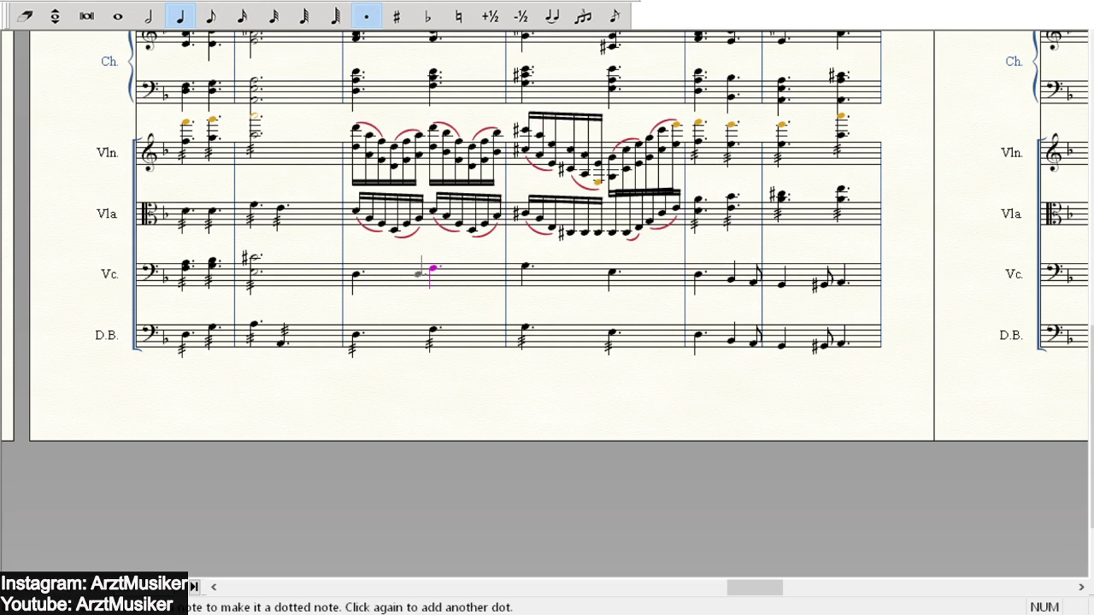
click(357, 263)
click(434, 263)
click(526, 256)
click(613, 254)
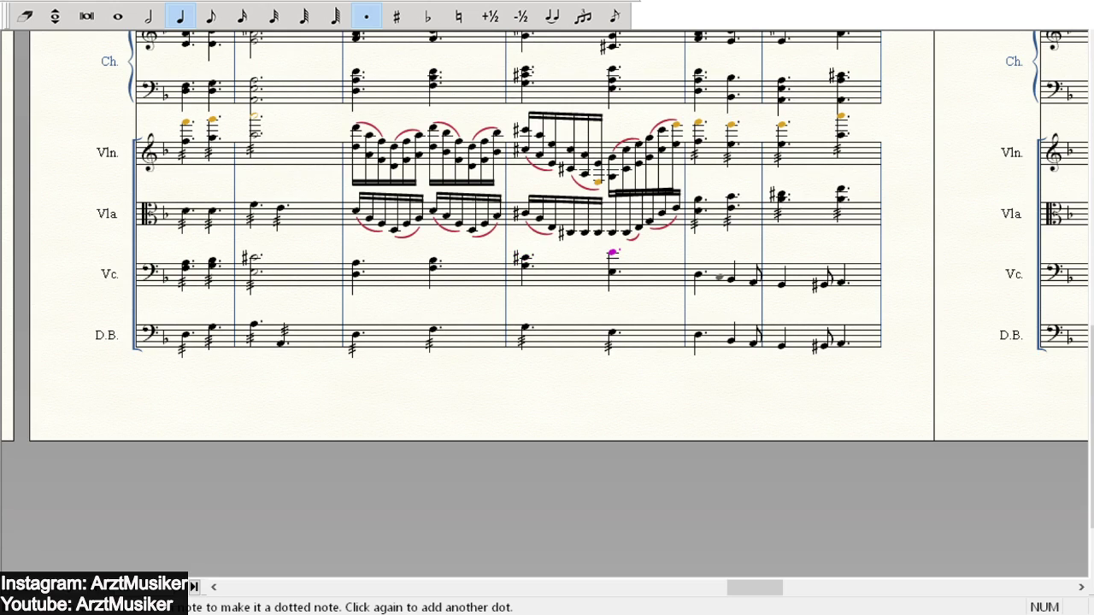
- Lower the upper note of the Vc. staff's last fourth-measure chord to A and add an A above the fifth measure's first note
key(Down)
key(Down)
key(Down)
key(Up)
key(Up)
key(Down)
key(Down)
key(Down)
key(Down)
key(Up)
key(Up)
click(699, 261)
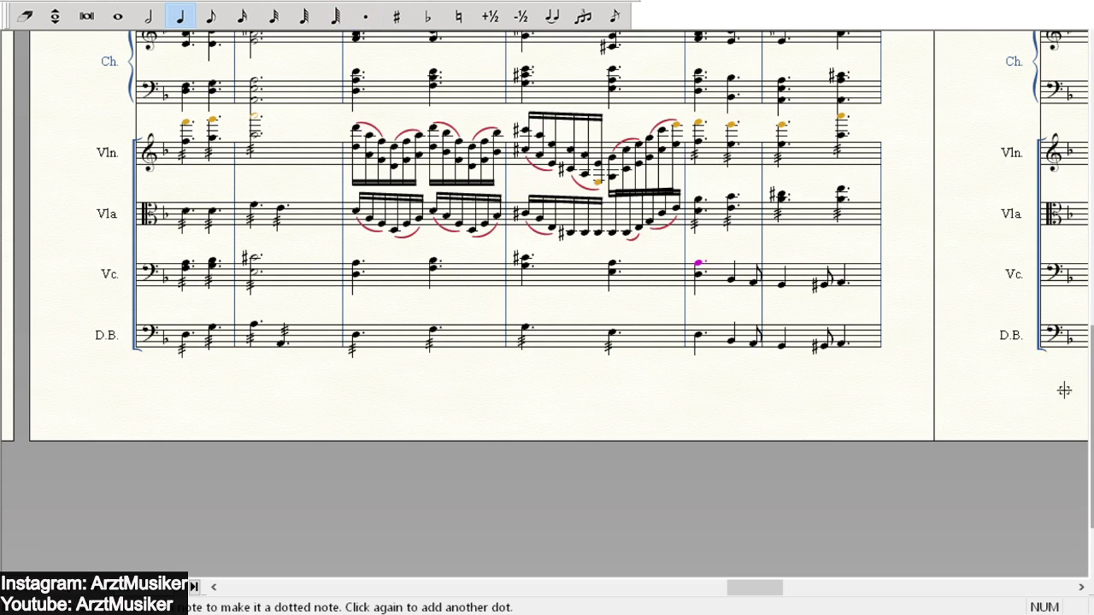
- Remove the upper note from the Vc. staff's first fifth-measure chord and add tremolos to the Vc. chords in the third and fourth measures
key(Delete)
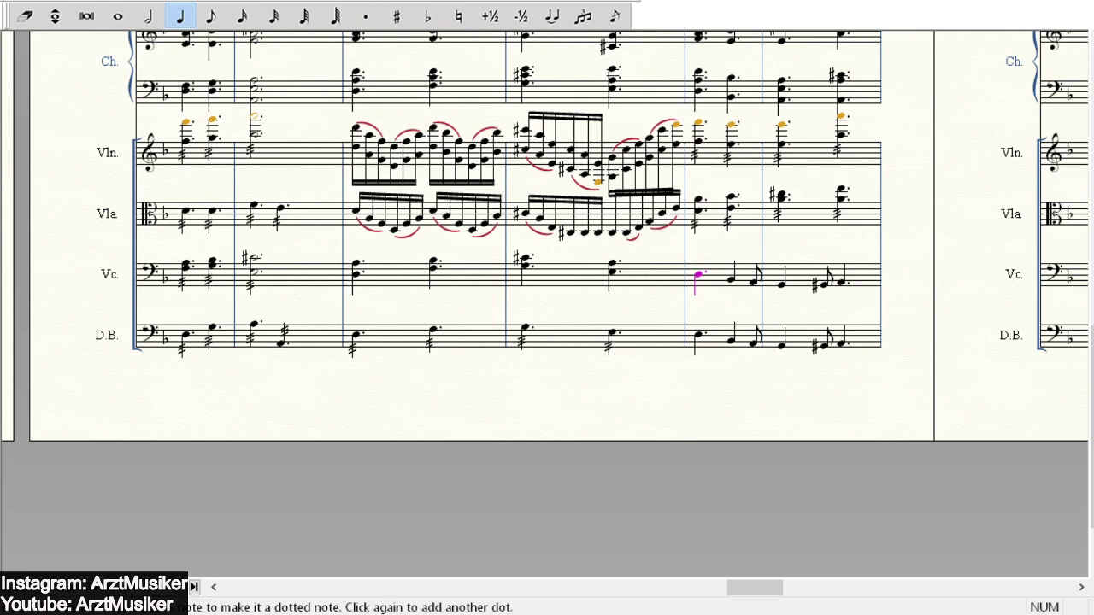
click(270, 2)
drag(341, 237, 647, 313)
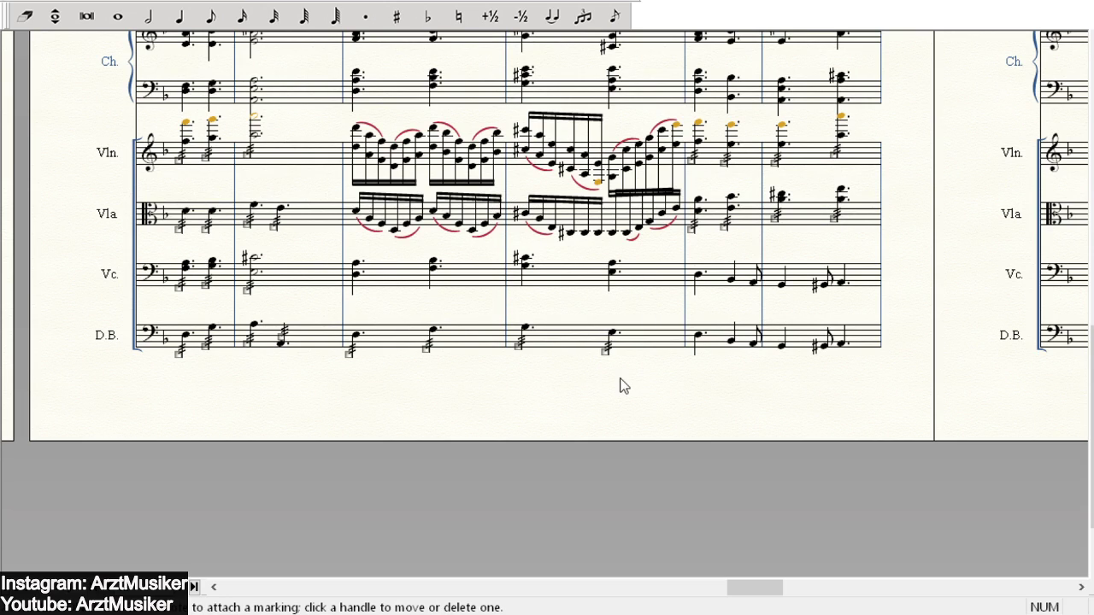
- Play back the score into measure 53 and check the brass, timpani and percussion parts leading up to it
scroll(949, 407, up, 10)
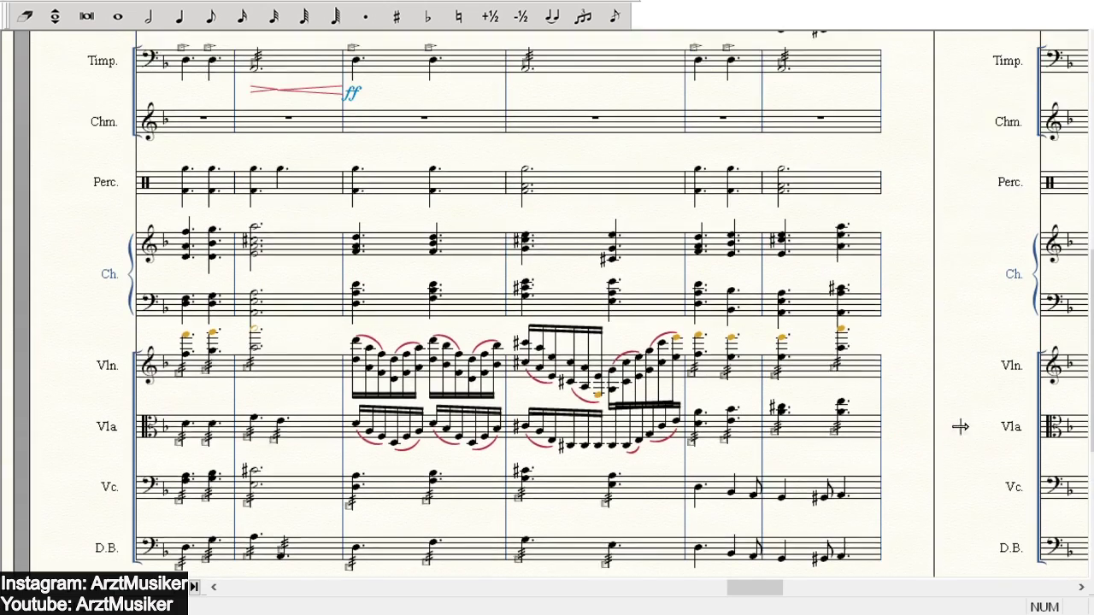
scroll(868, 389, down, 3)
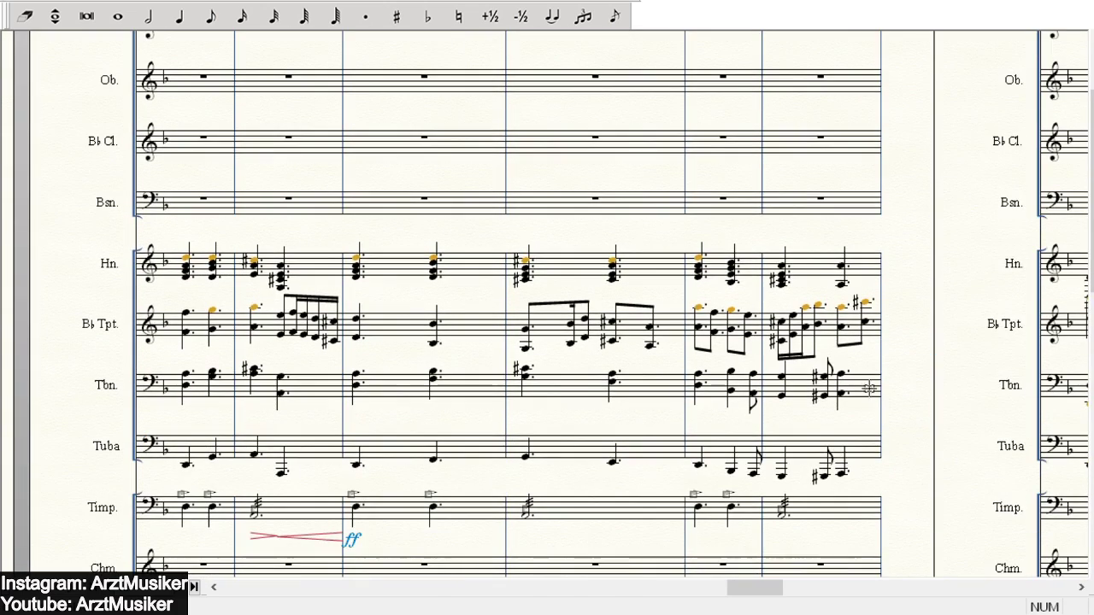
click(1081, 588)
click(1081, 588)
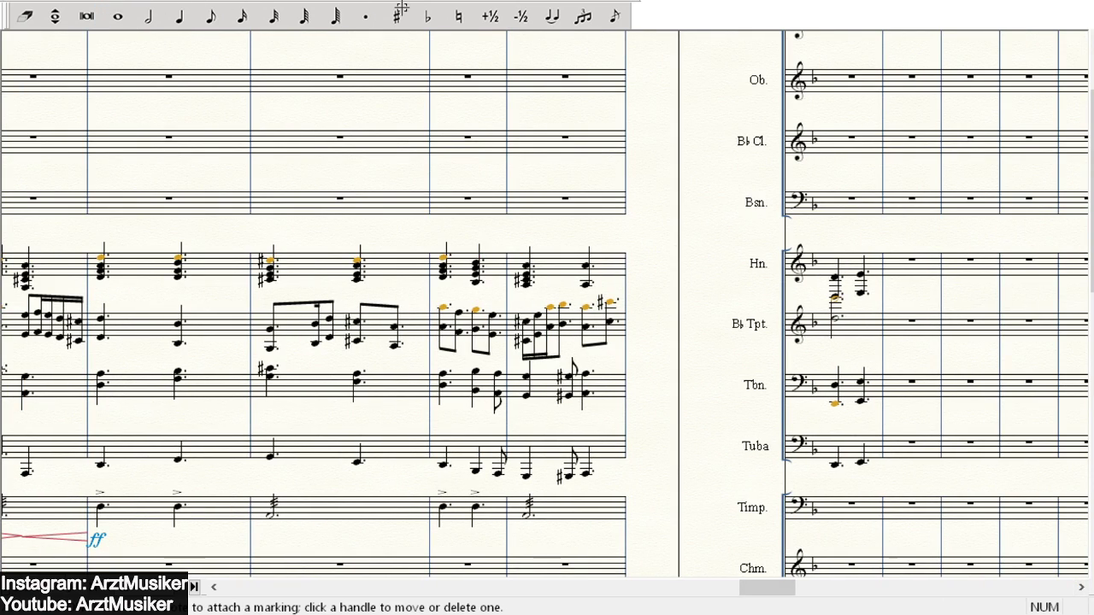
key(space)
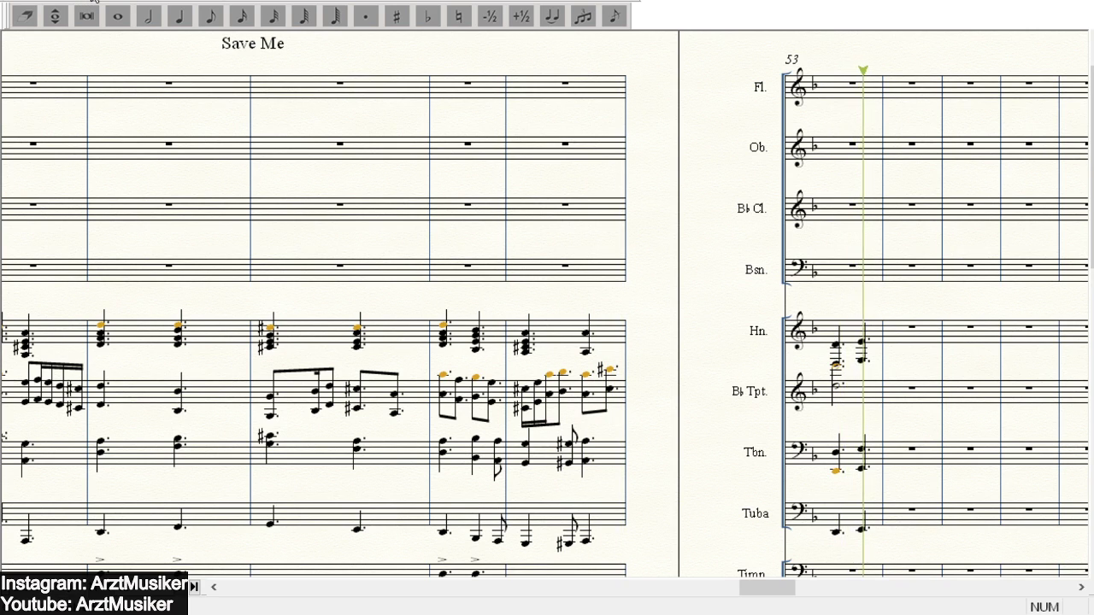
key(space)
scroll(820, 295, down, 5)
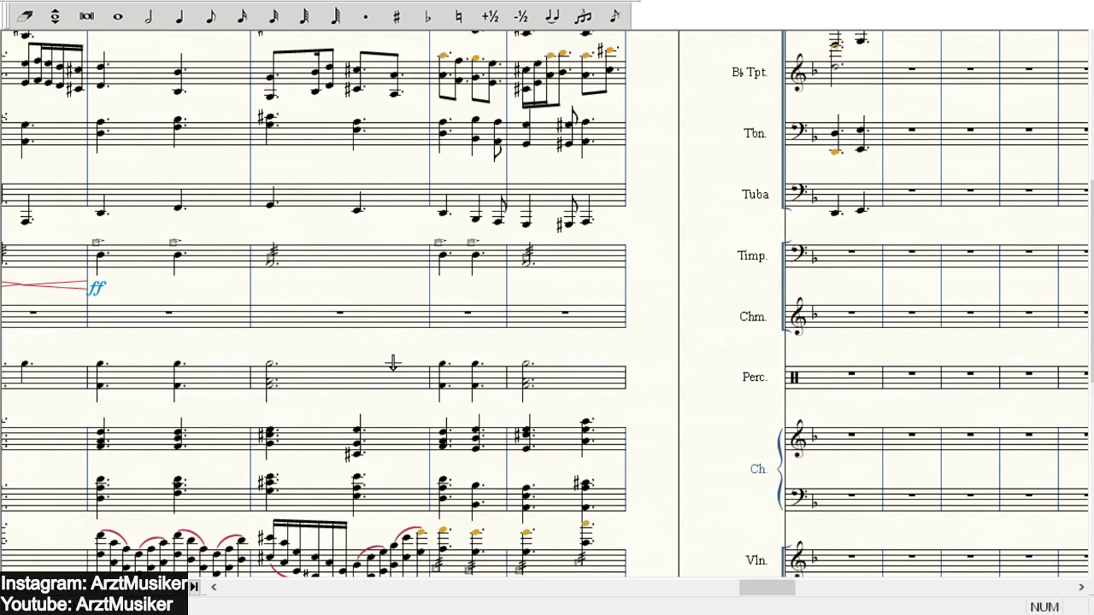
scroll(513, 344, up, 6)
scroll(505, 310, down, 3)
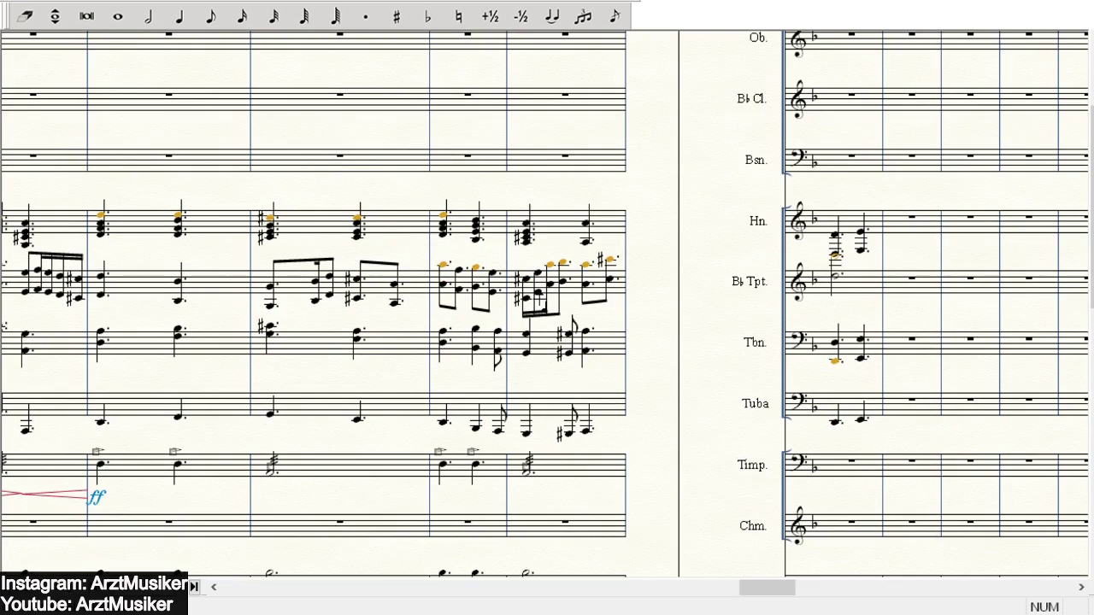
scroll(438, 304, up, 2)
scroll(410, 317, down, 5)
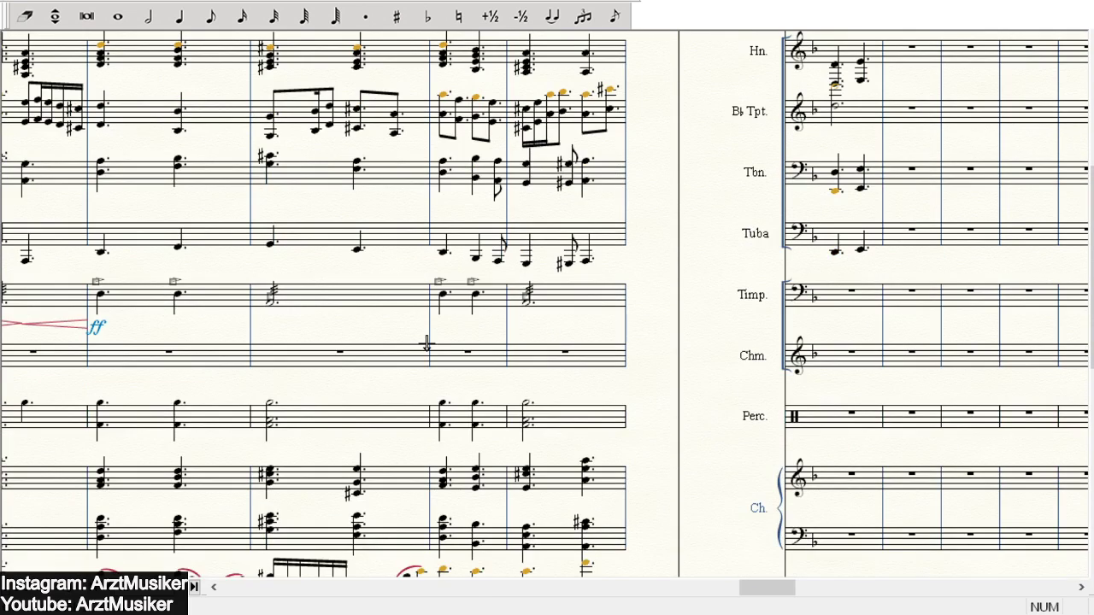
- Examine the earlier brass and percussion passage and compare it with the brass, percussion, Ch. and string parts from measure 47
click(215, 586)
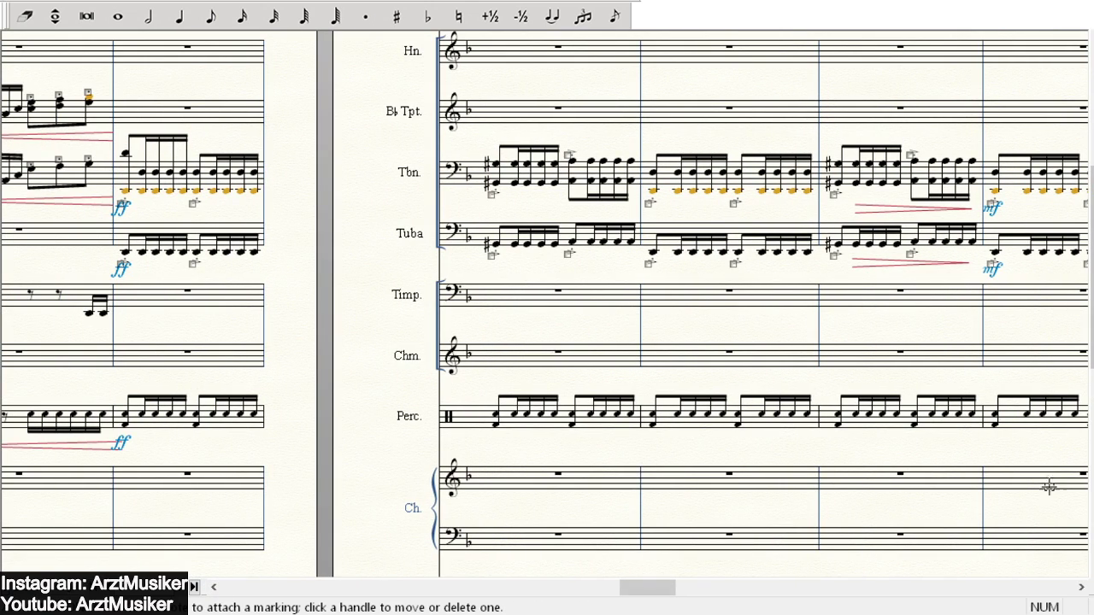
click(1082, 587)
drag(1082, 587, 1085, 588)
scroll(965, 391, down, 4)
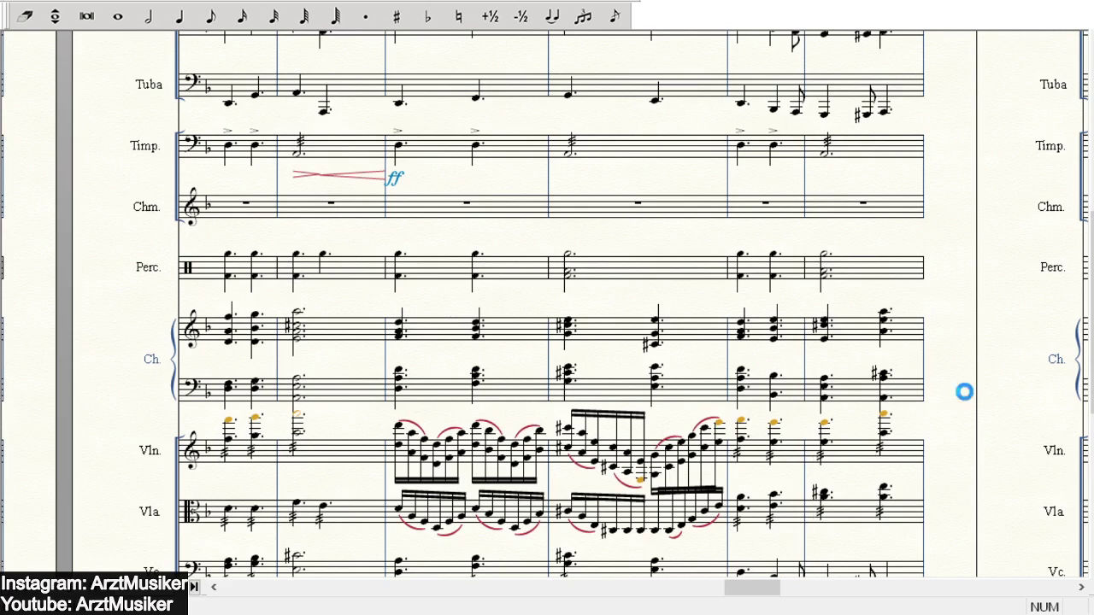
scroll(977, 390, up, 3)
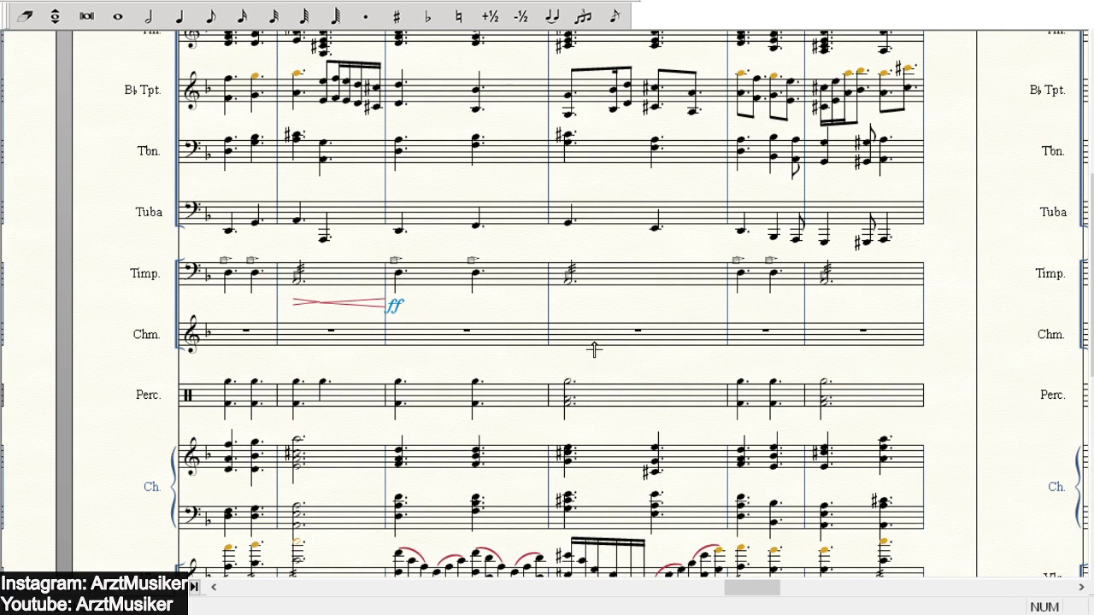
scroll(405, 483, up, 5)
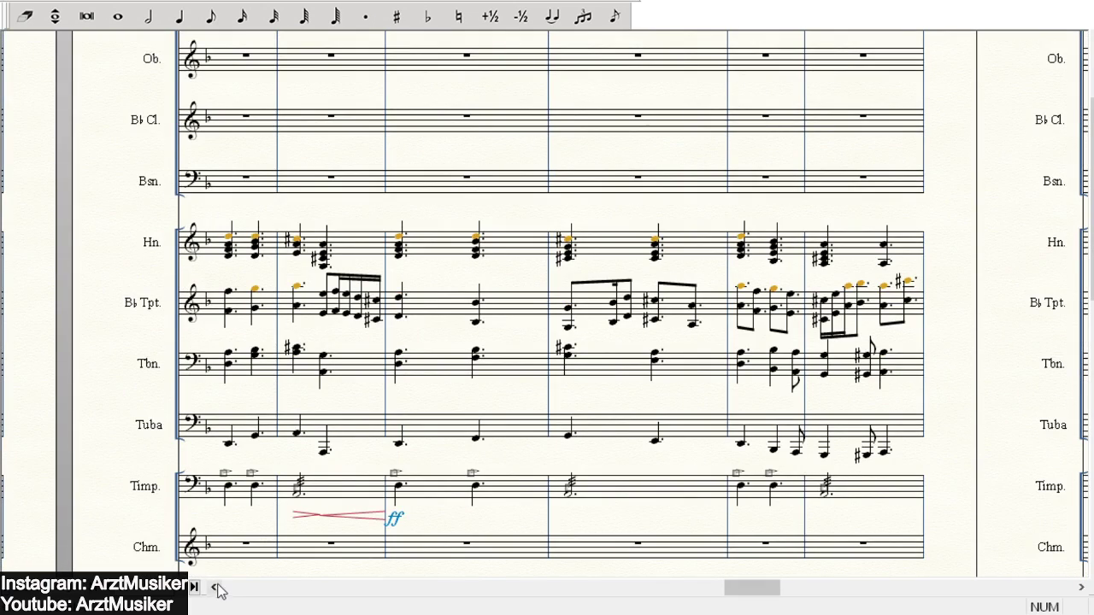
click(215, 587)
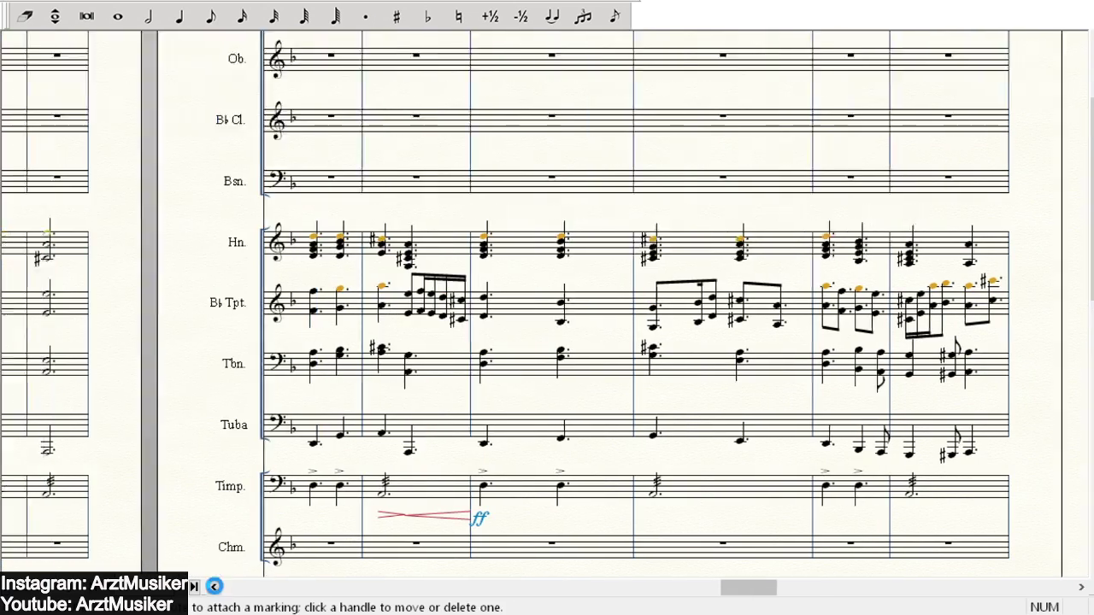
click(214, 587)
scroll(313, 311, down, 3)
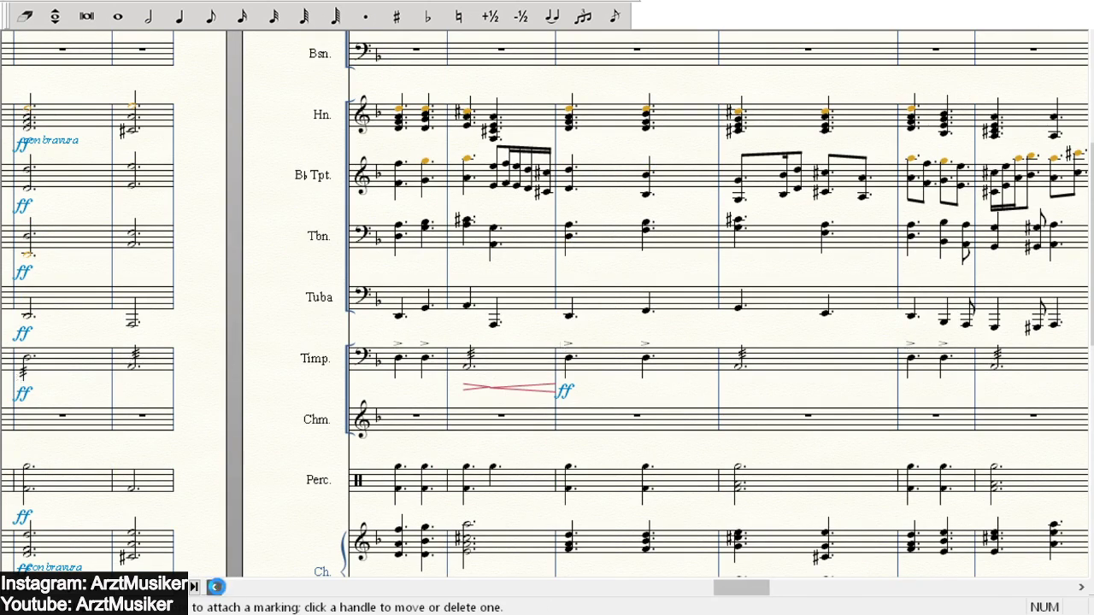
click(215, 587)
scroll(299, 447, up, 4)
scroll(653, 301, down, 2)
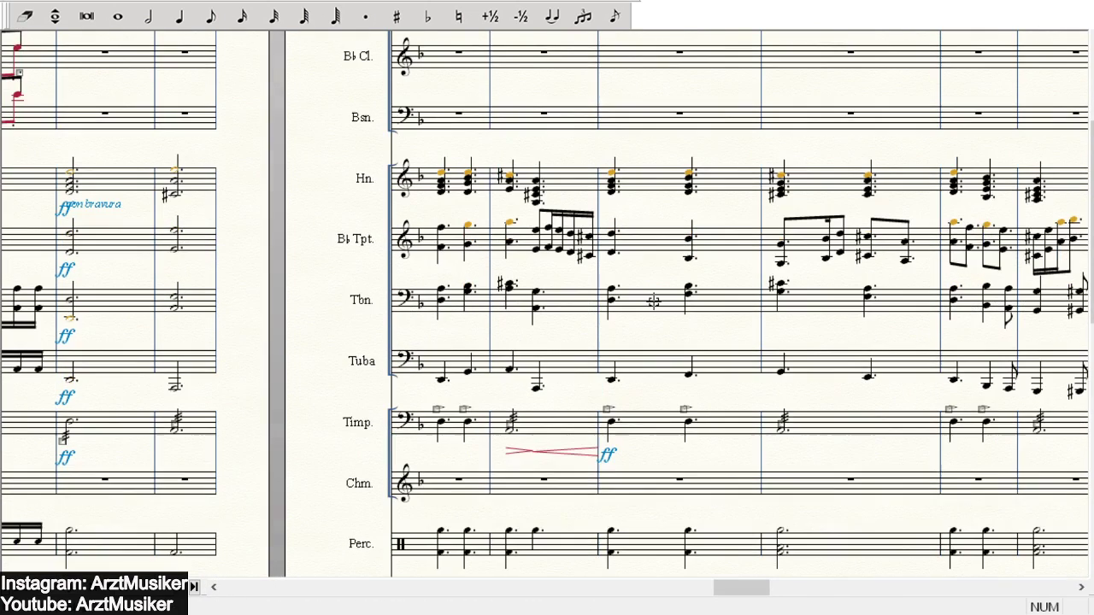
scroll(758, 196, down, 7)
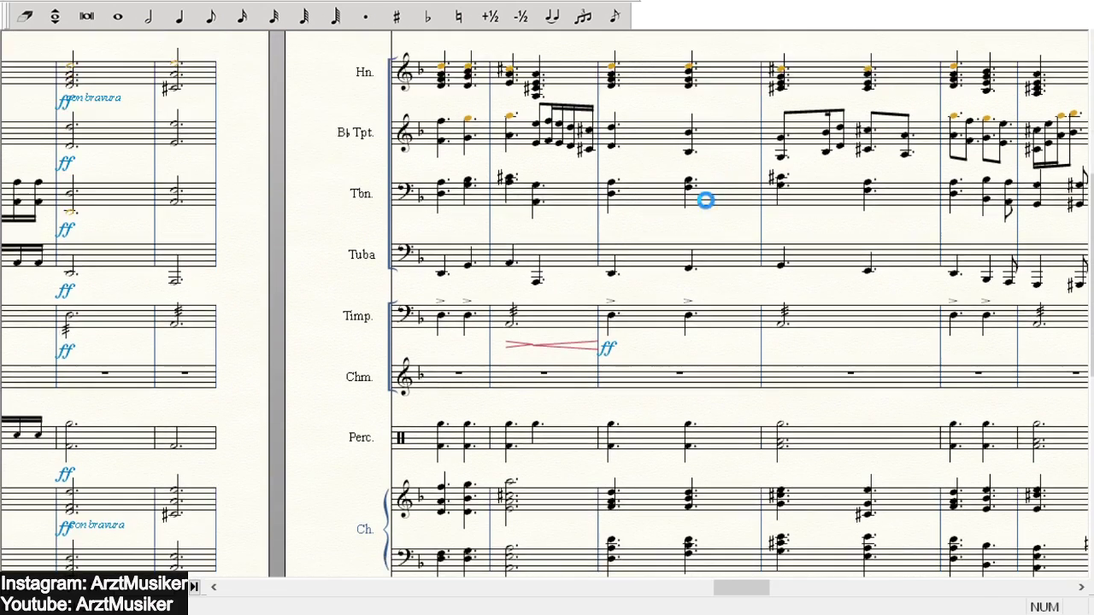
scroll(712, 206, down, 2)
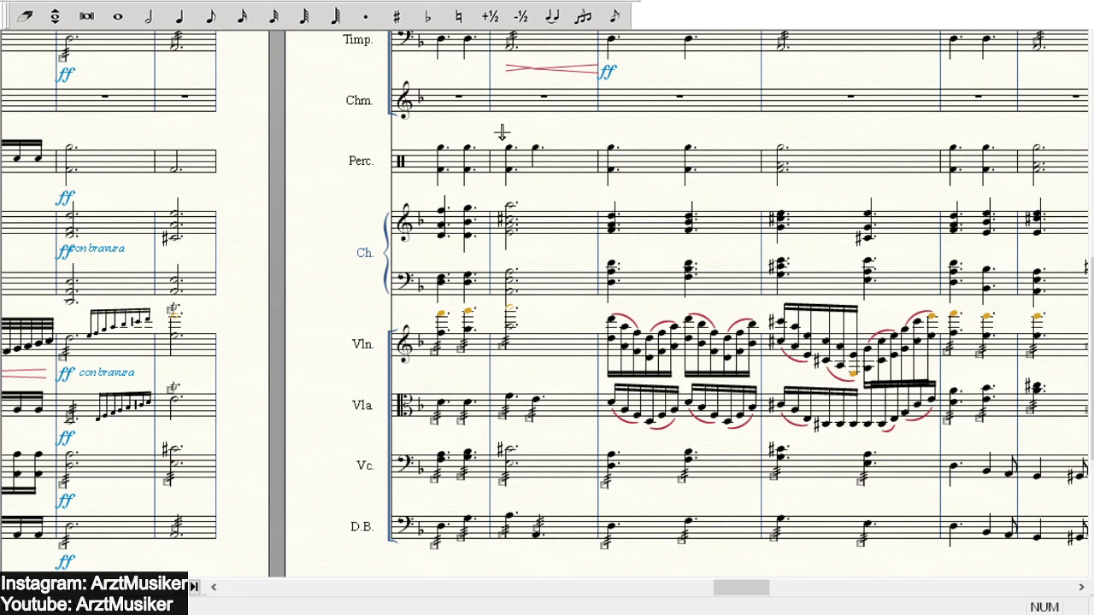
- Examine page 12 from the woodwind staves down to the D.B. staff, alongside the end of page 11
scroll(791, 266, up, 12)
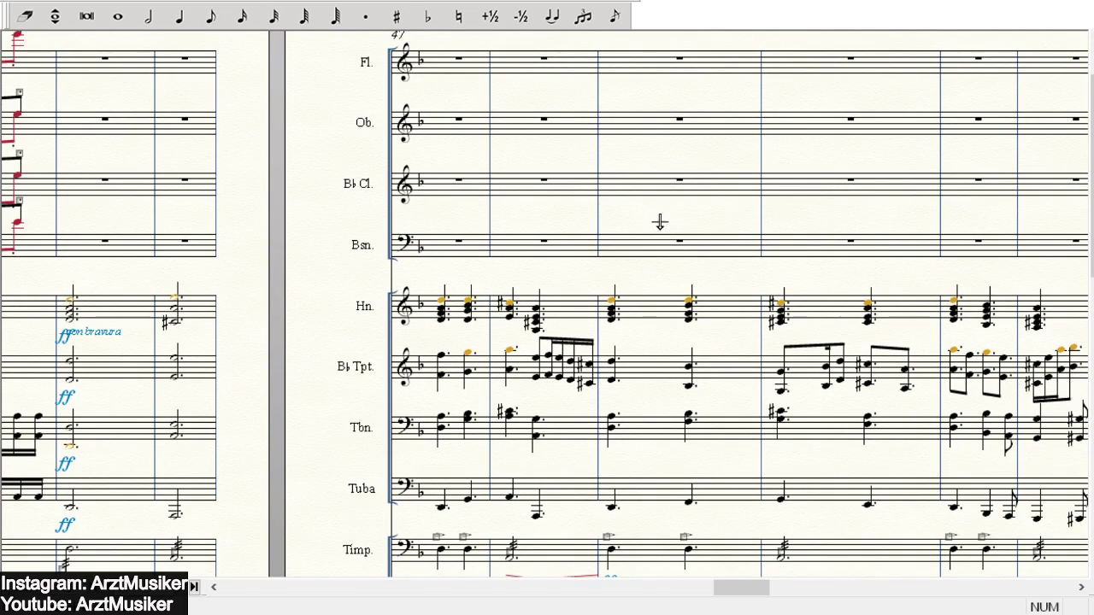
scroll(665, 224, up, 2)
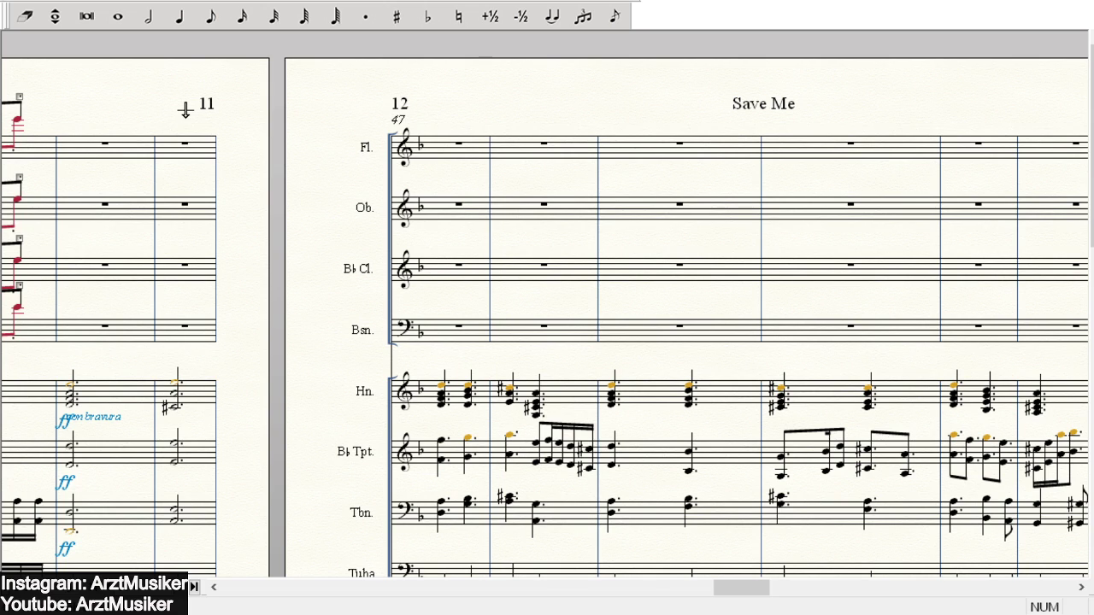
scroll(382, 87, down, 2)
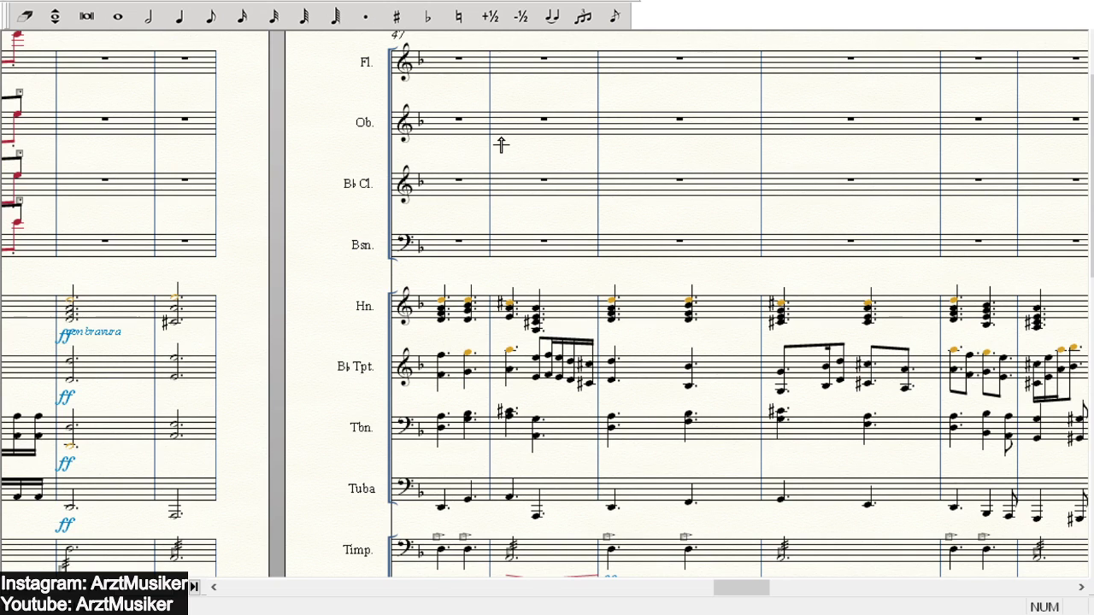
scroll(478, 146, up, 2)
scroll(469, 137, down, 2)
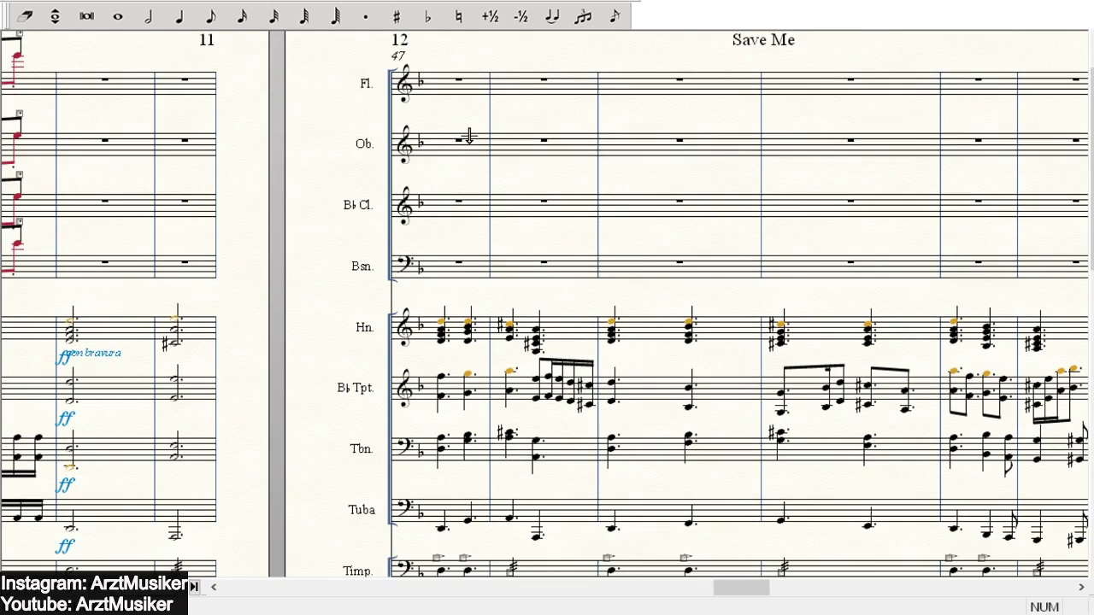
scroll(510, 110, up, 1)
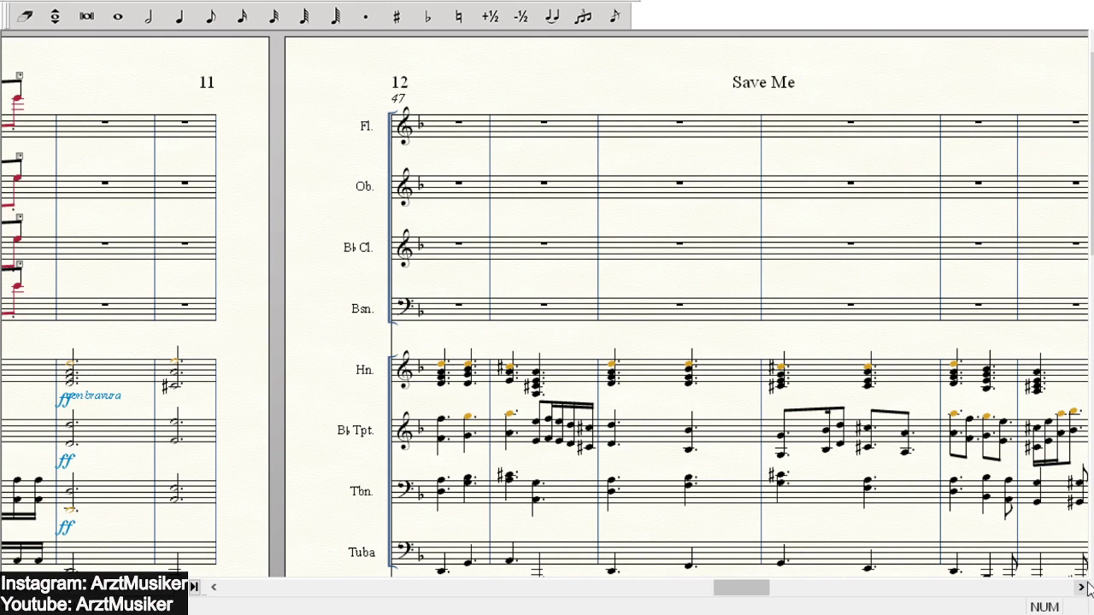
drag(1081, 588, 1081, 588)
drag(770, 594, 744, 601)
scroll(890, 350, down, 1)
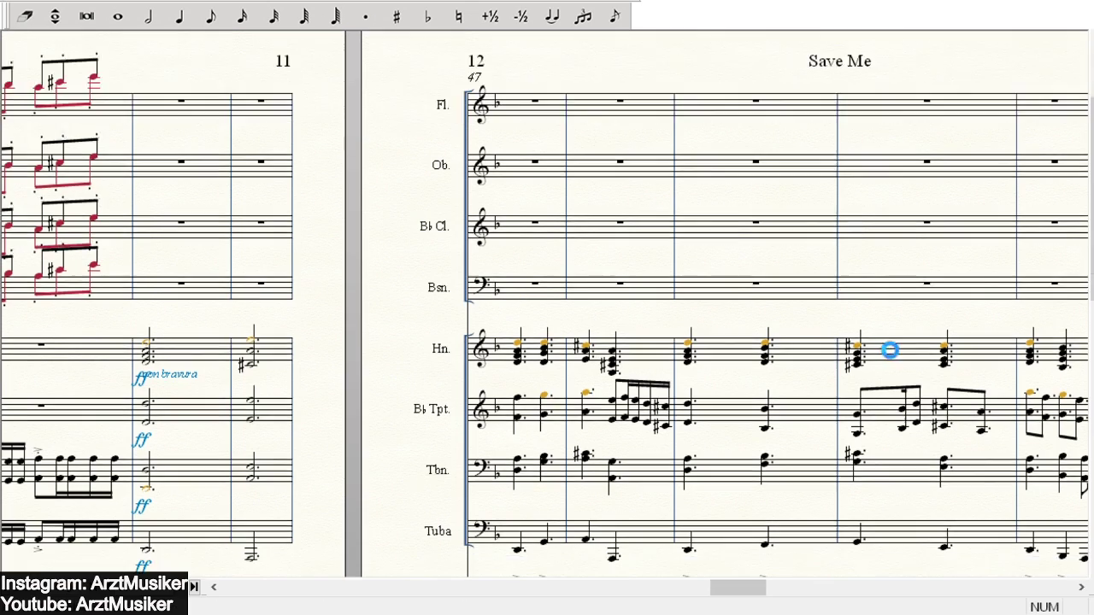
scroll(889, 351, down, 10)
click(1083, 588)
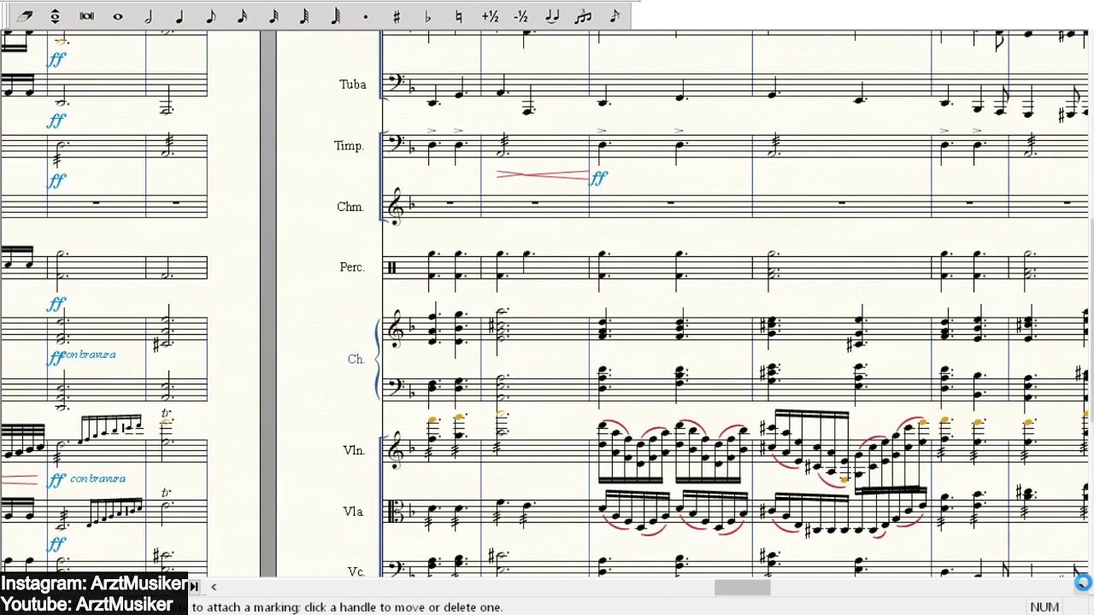
scroll(756, 286, down, 4)
scroll(795, 276, up, 1)
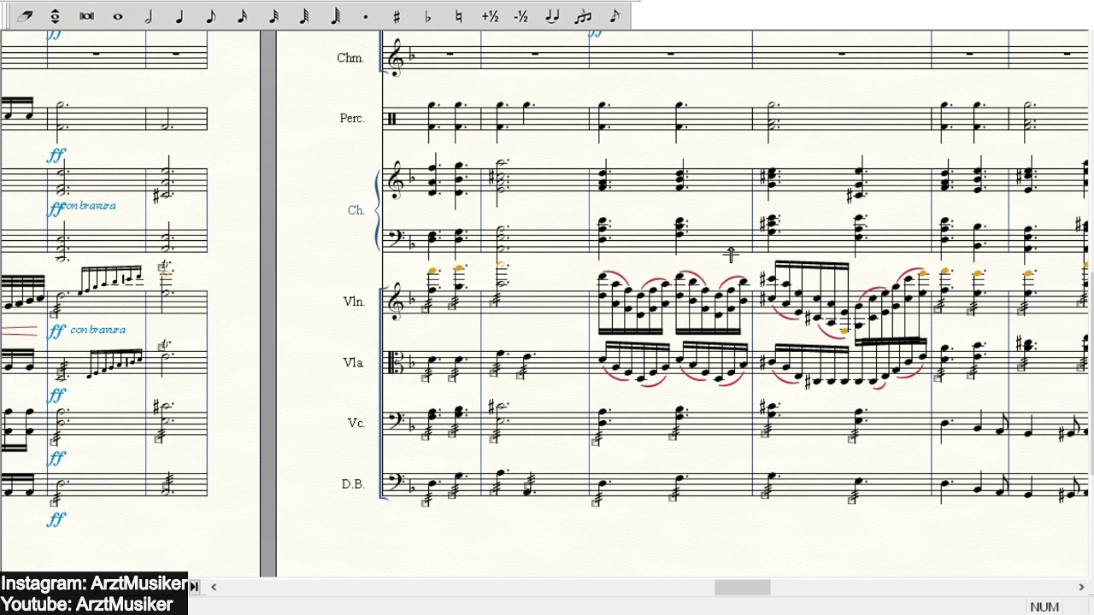
mouse_move(765, 588)
mouse_down()
mouse_move(781, 586)
mouse_move(769, 587)
mouse_up()
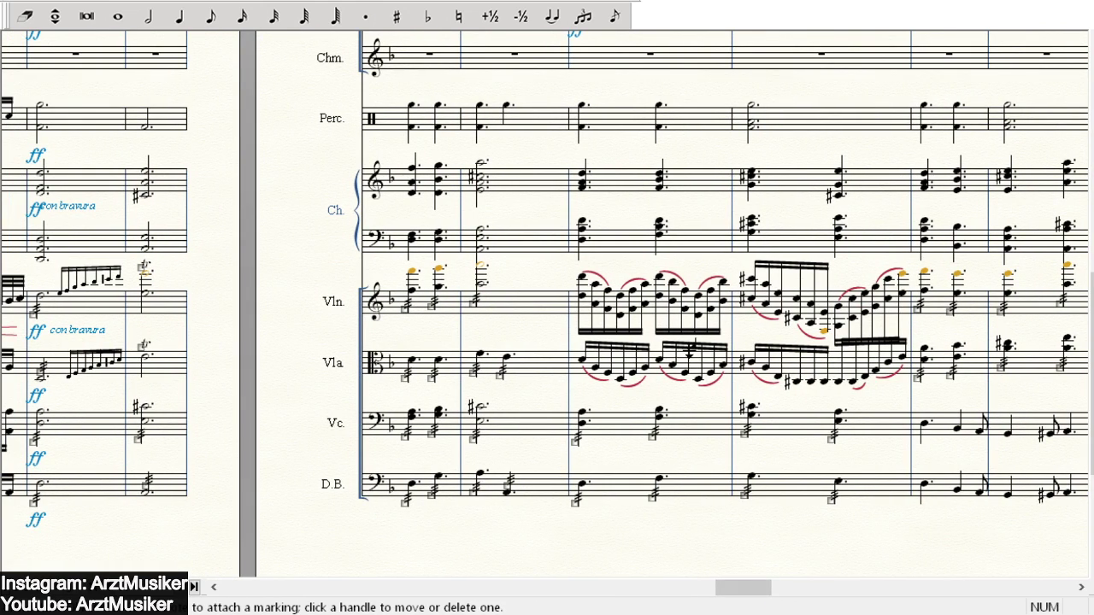
scroll(864, 373, up, 1)
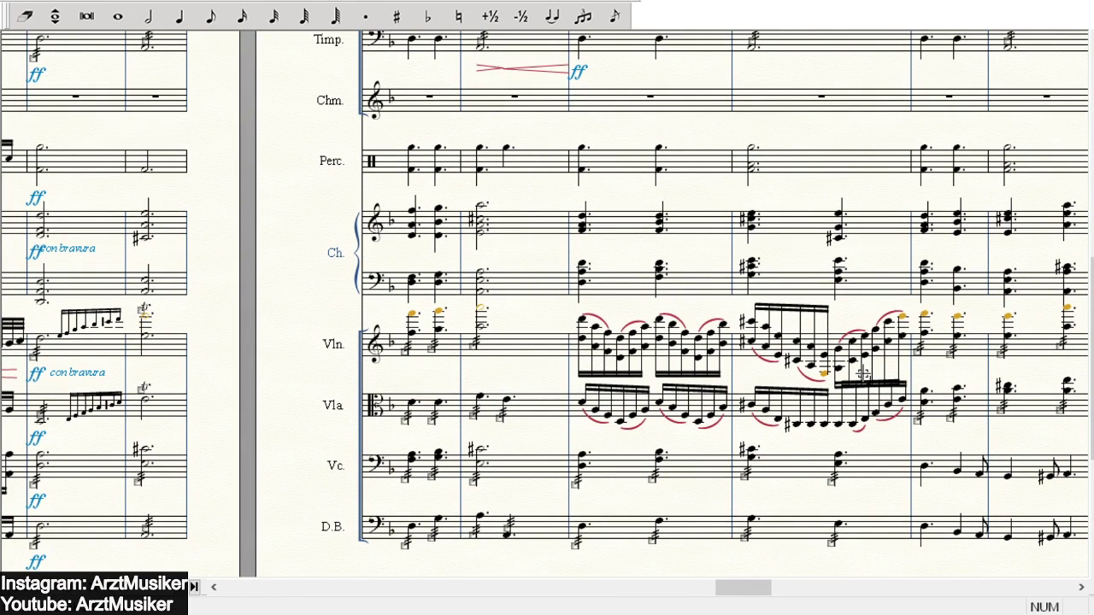
scroll(803, 372, up, 10)
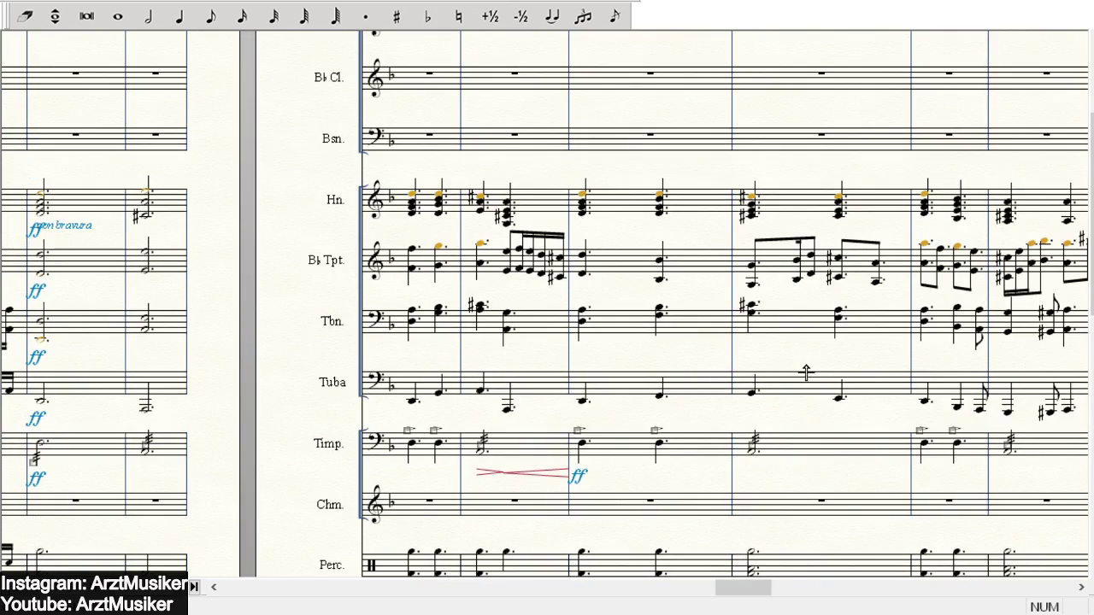
scroll(983, 513, down, 2)
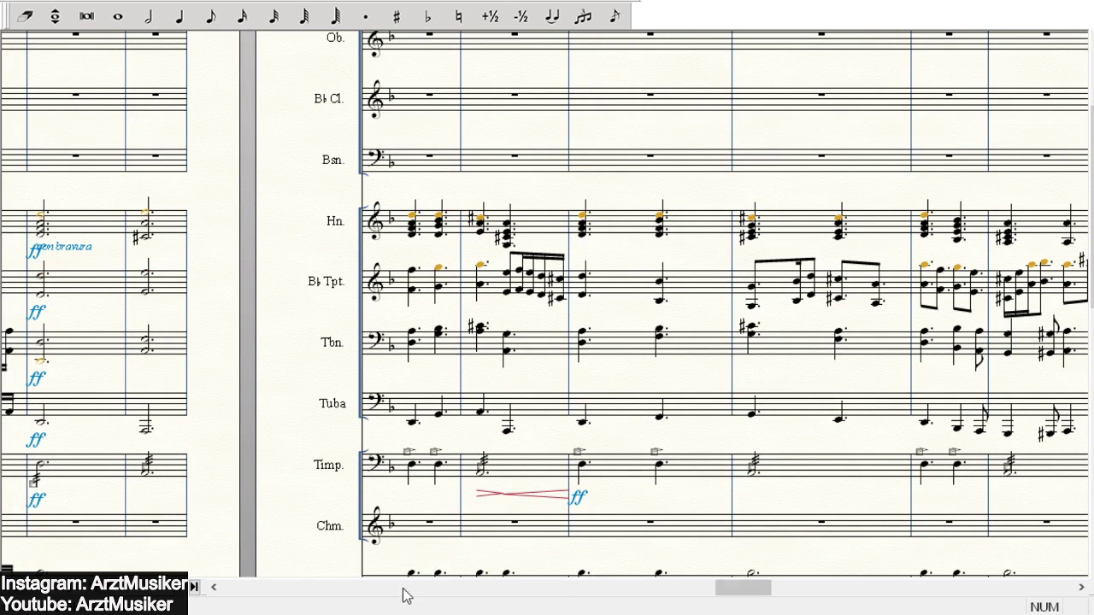
- Review the string dynamics, hairpins and accents on the pages before measure 47 and return to the brass staves there
click(214, 586)
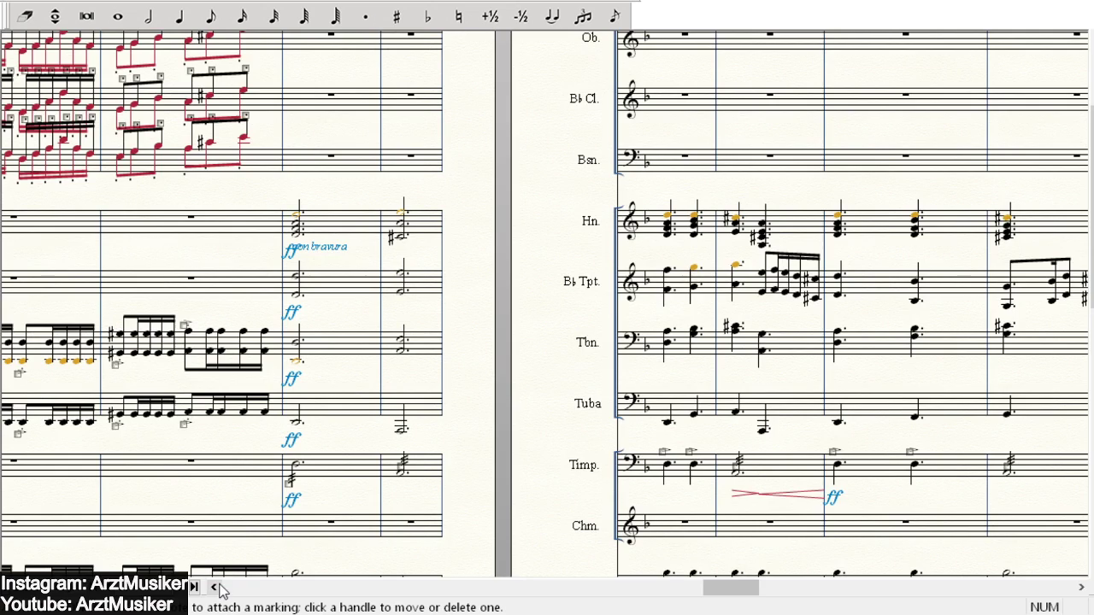
scroll(632, 227, down, 10)
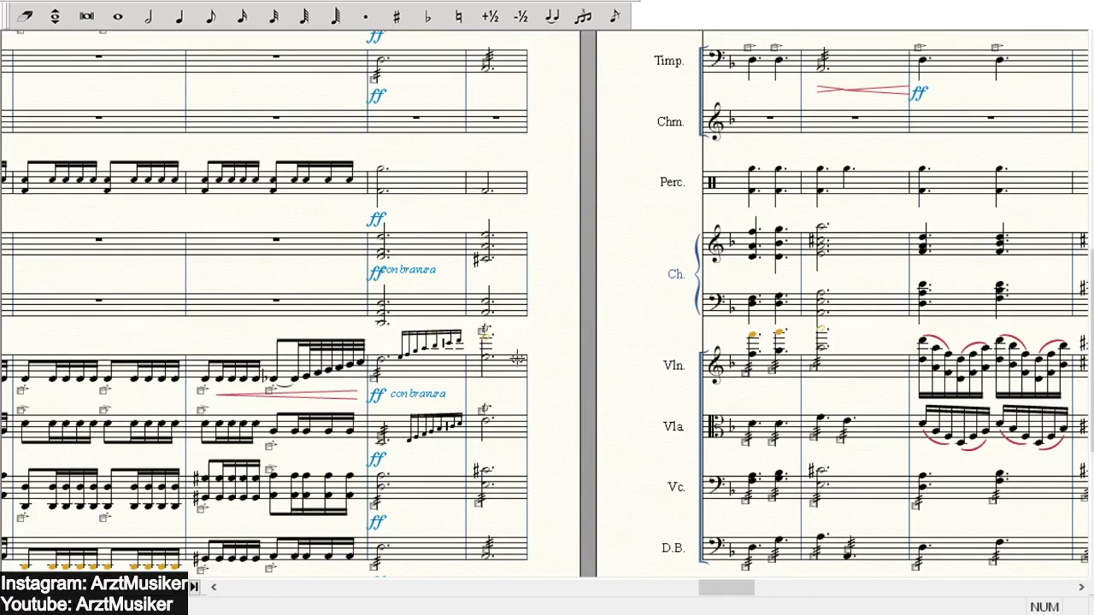
scroll(512, 368, down, 3)
click(214, 586)
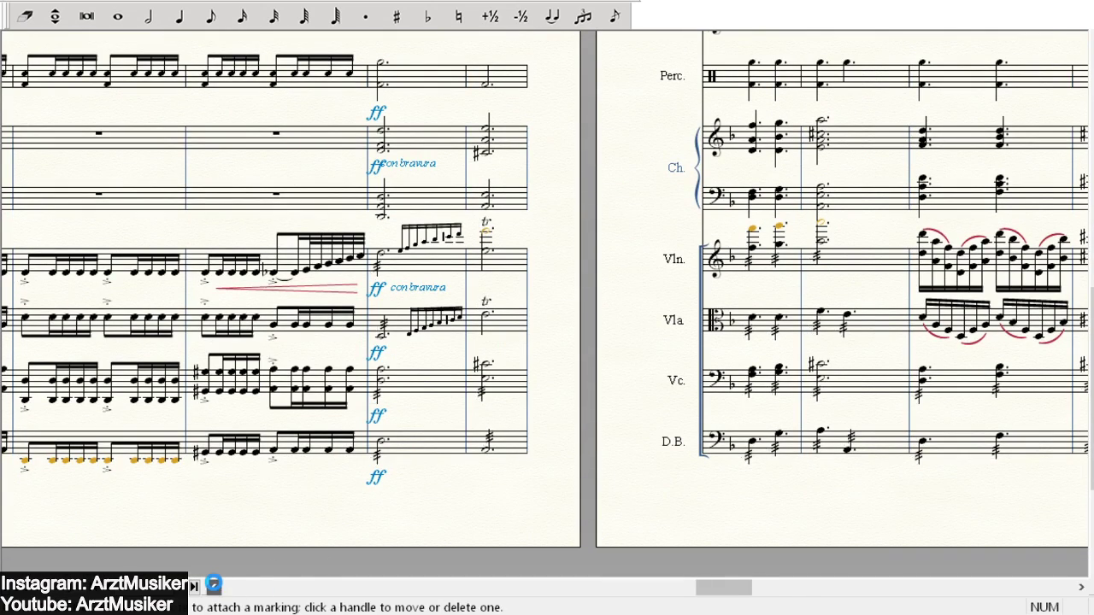
drag(214, 586, 220, 579)
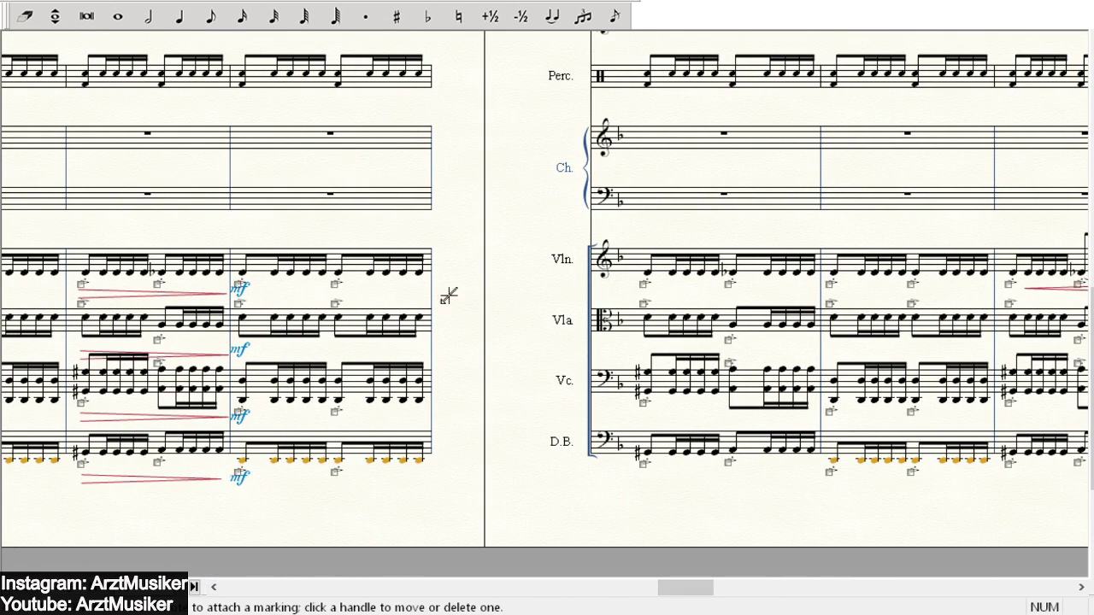
scroll(488, 268, up, 10)
drag(1081, 587, 1079, 580)
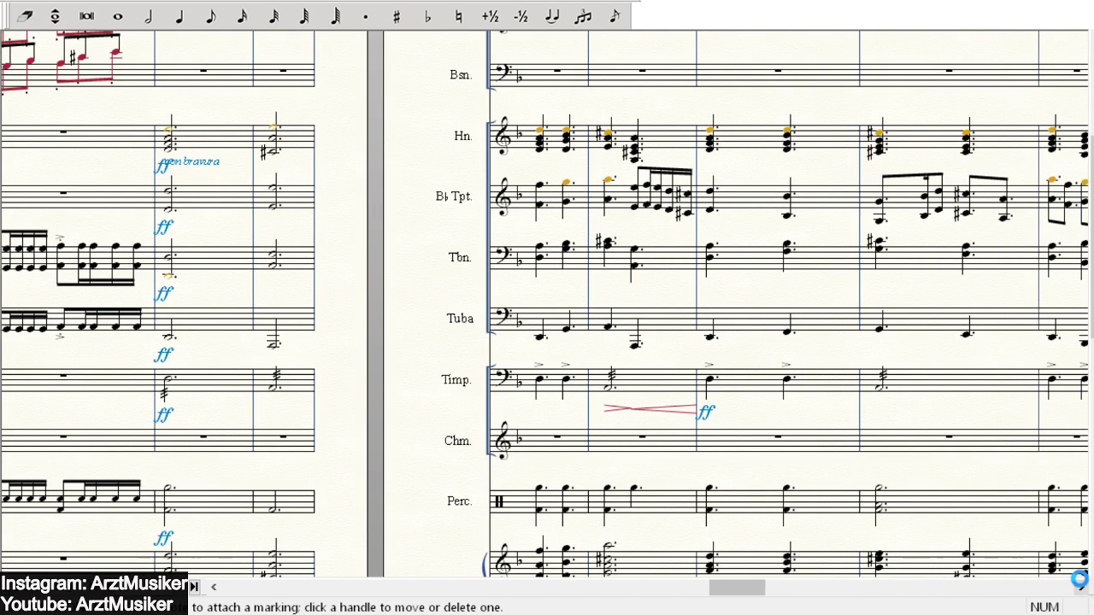
- Copy the B♭ trumpet notes from their ff entry at the end of the previous page through measure 53 into layer 2
key(Escape)
click(240, 208)
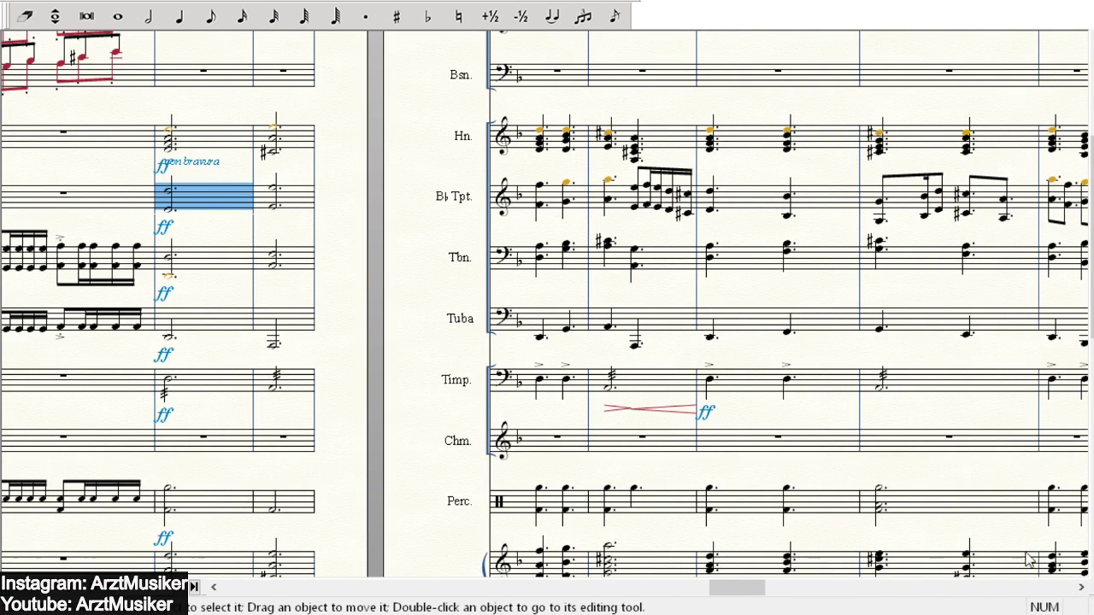
drag(1079, 587, 1080, 587)
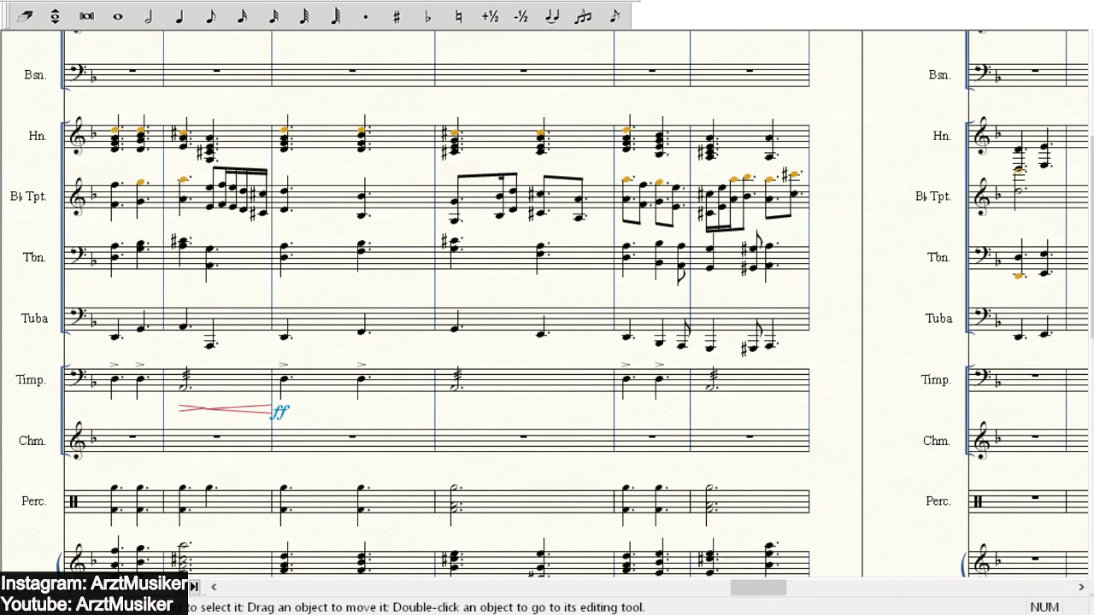
shift+click(1033, 194)
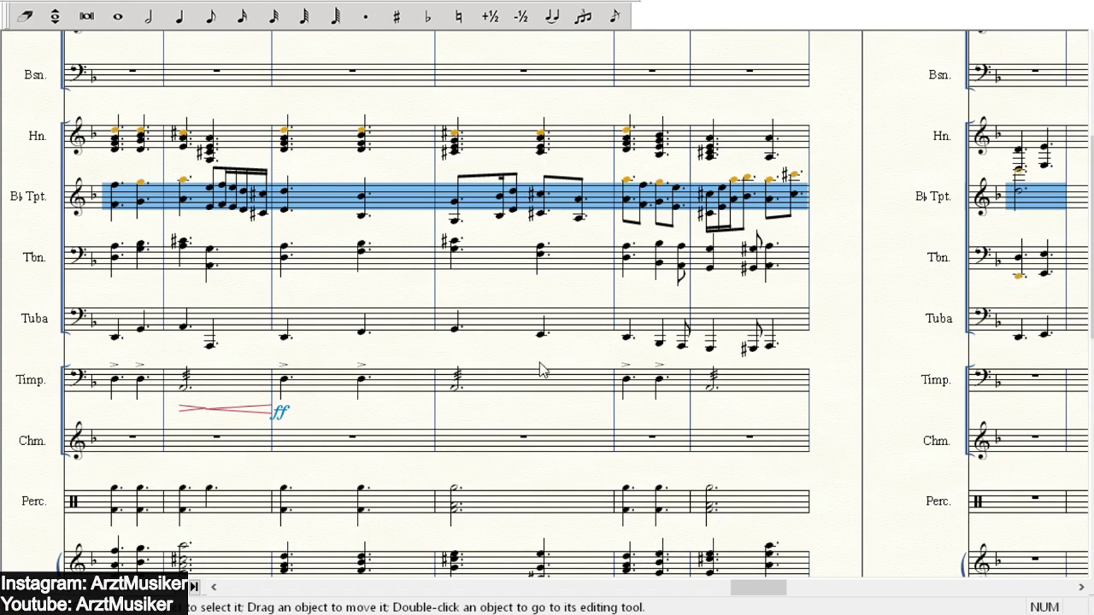
click(505, 351)
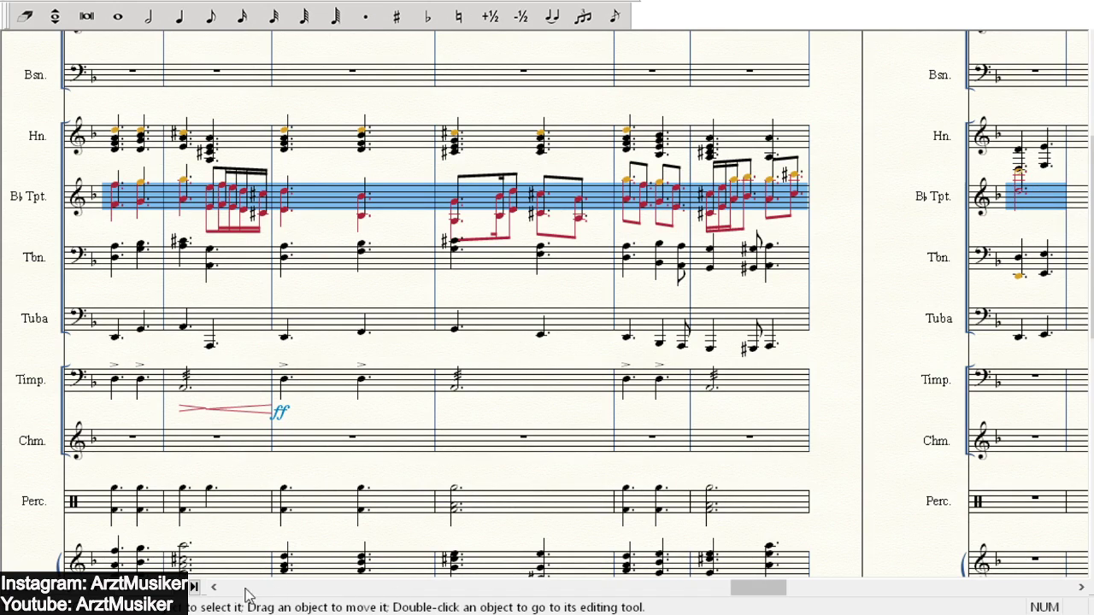
click(214, 588)
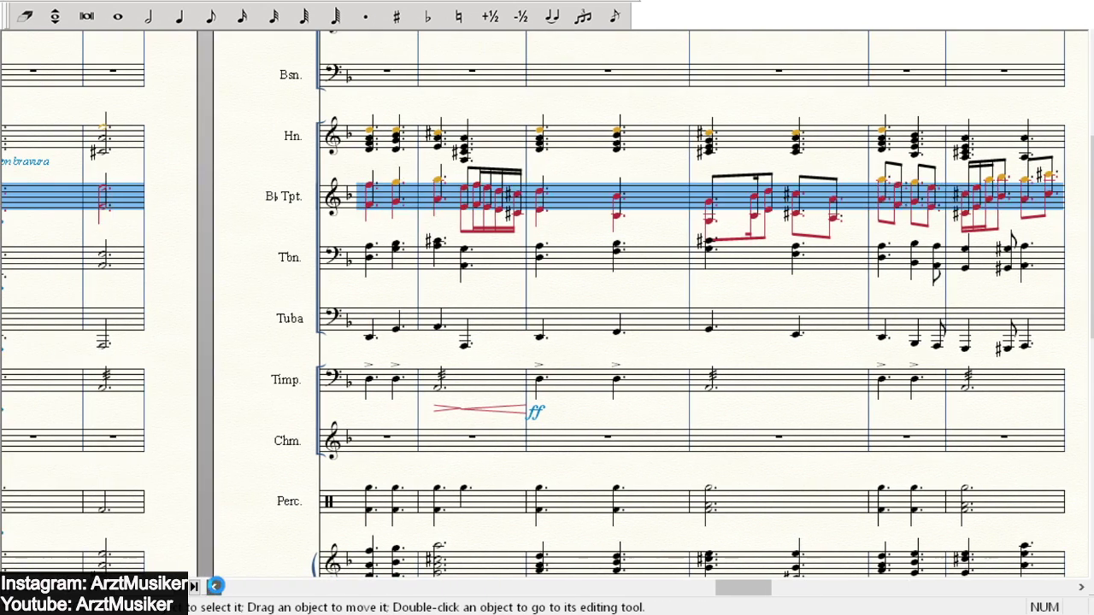
click(214, 586)
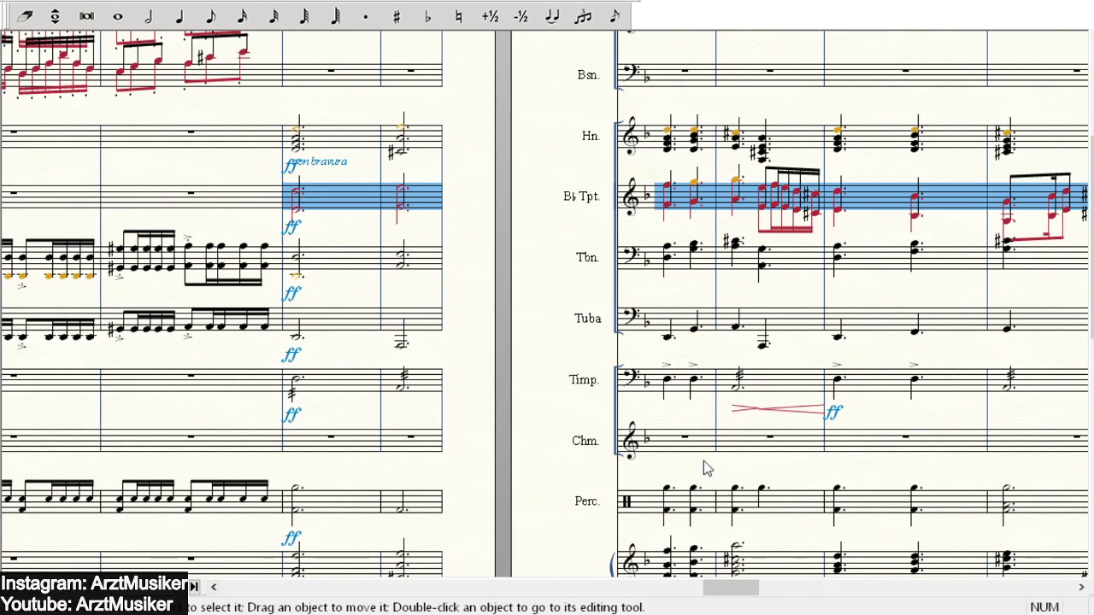
- Play back the score from its first page into measure 53, then stop the playback
click(311, 587)
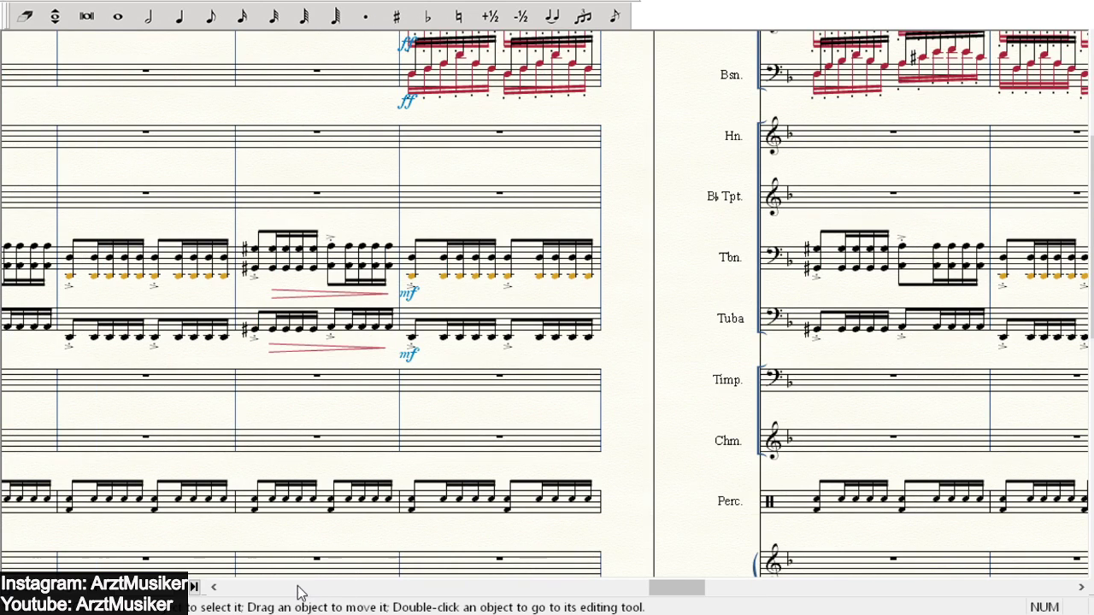
click(299, 588)
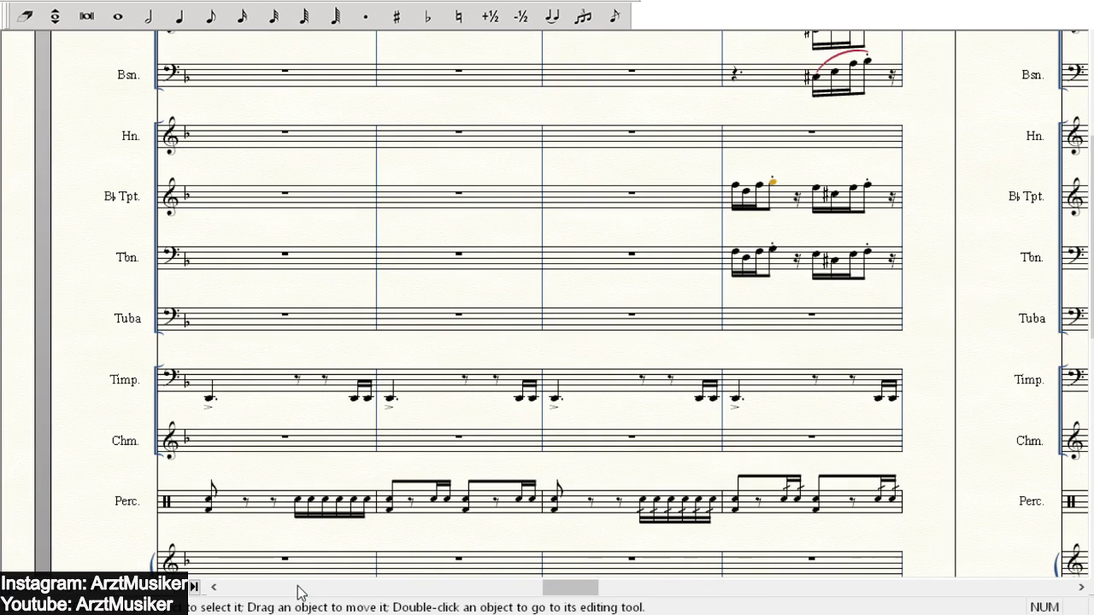
click(298, 588)
click(297, 587)
click(298, 588)
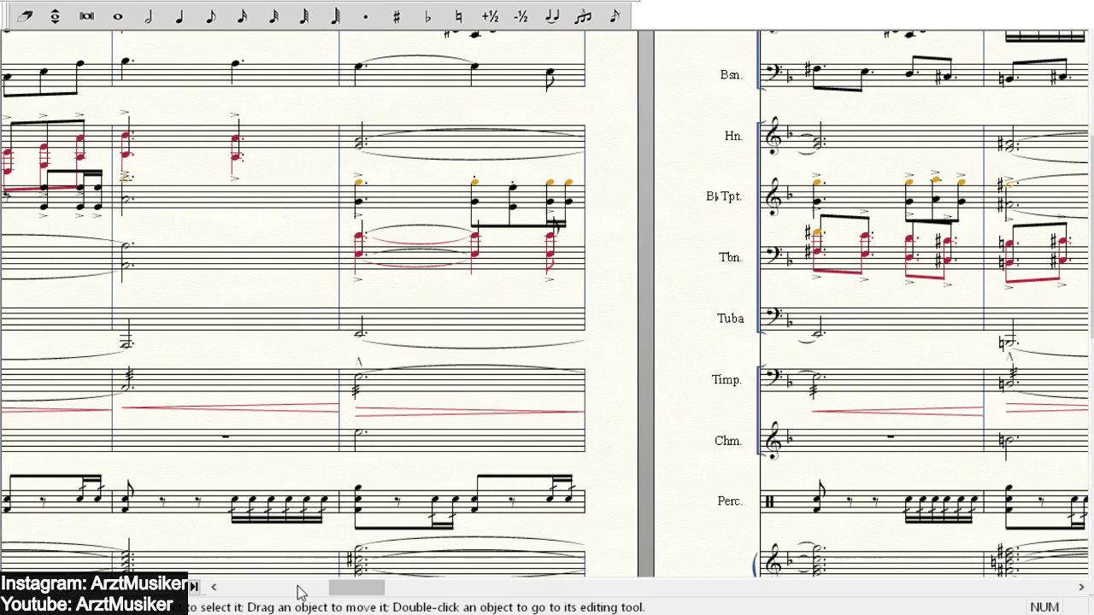
click(299, 588)
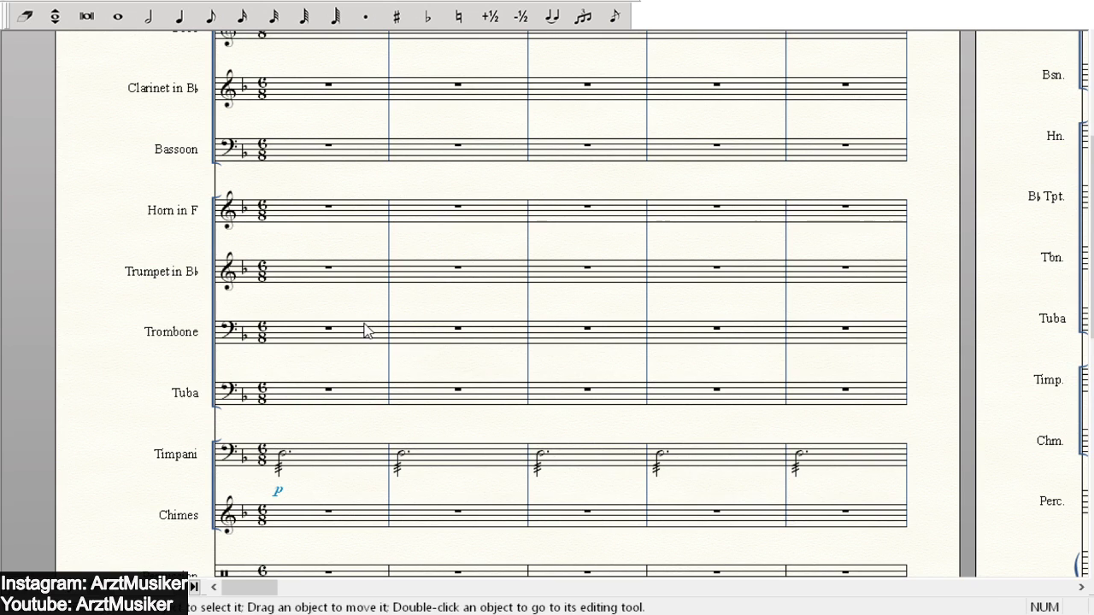
scroll(564, 319, up, 5)
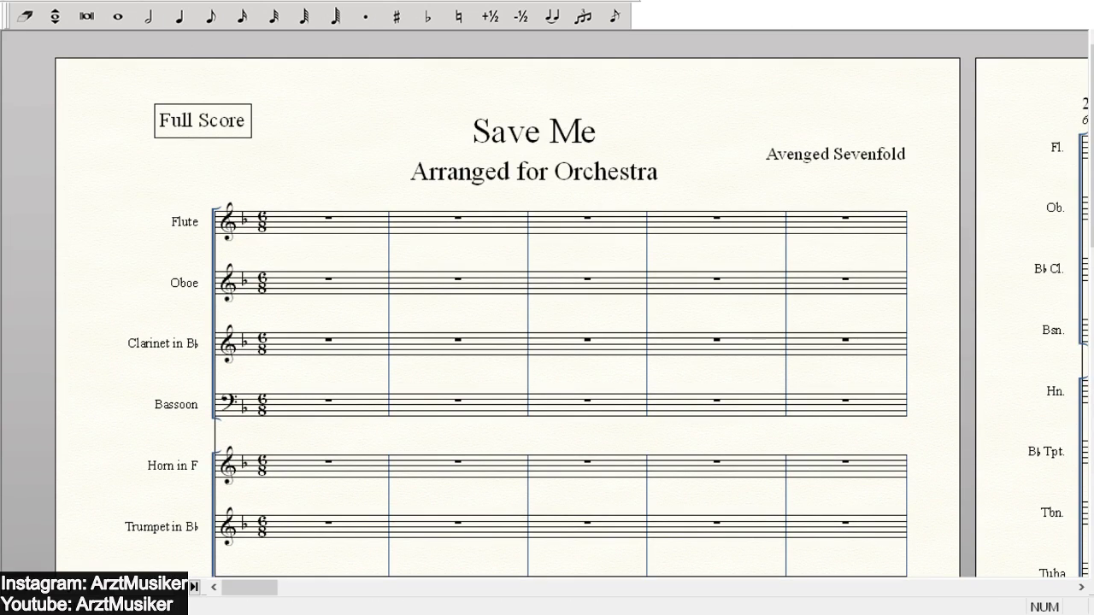
key(space)
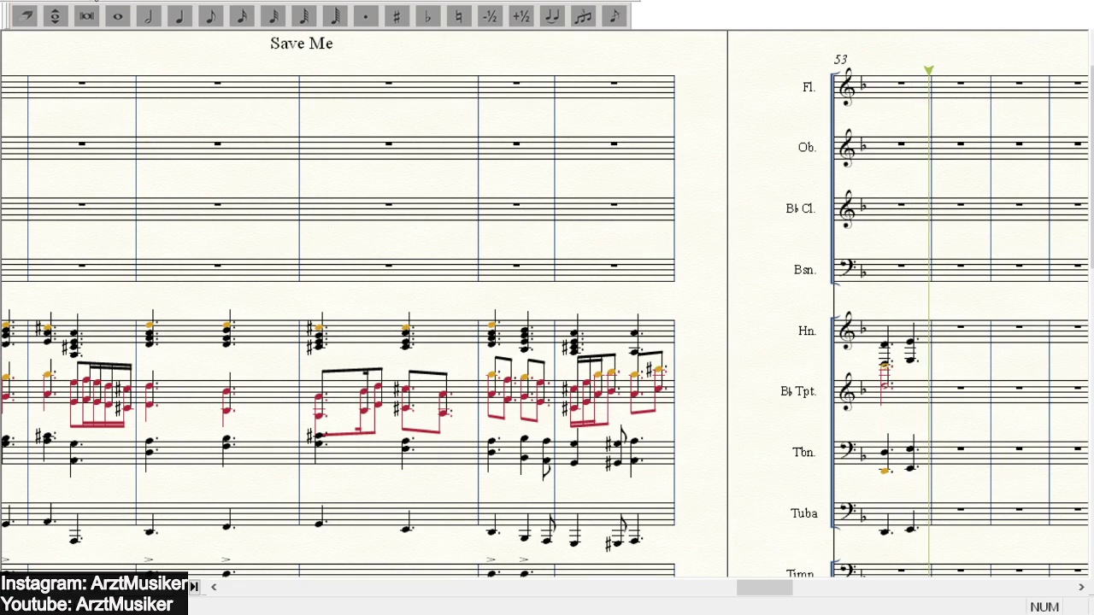
click(798, 361)
- Examine the trombone and tuba sixteenth-note passage from its ff entry to the mf, alongside the woodwind ff entry
scroll(638, 346, down, 1)
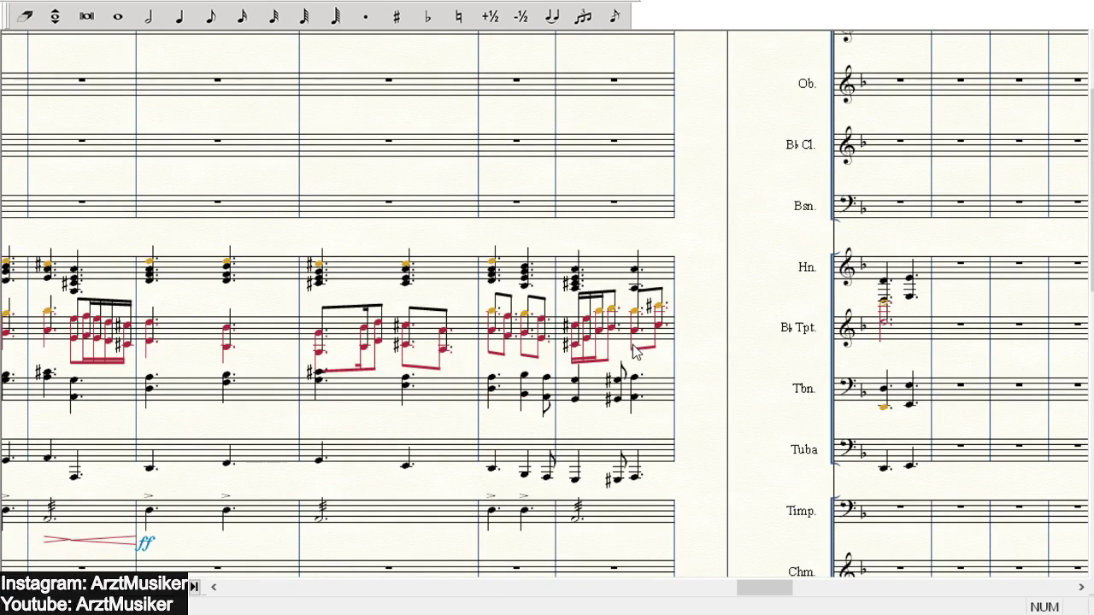
click(213, 587)
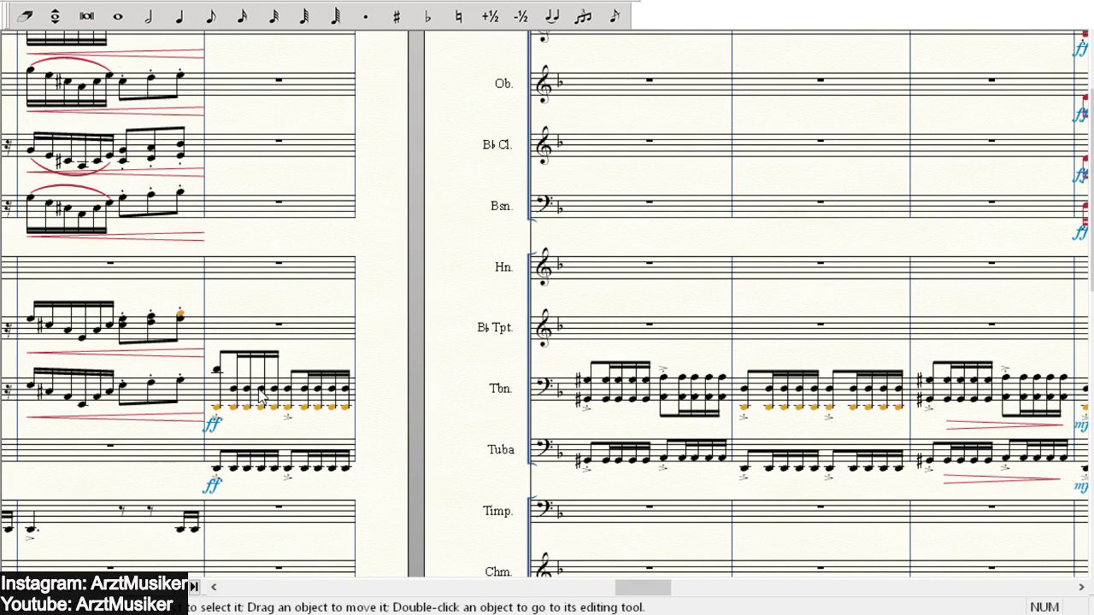
click(1081, 589)
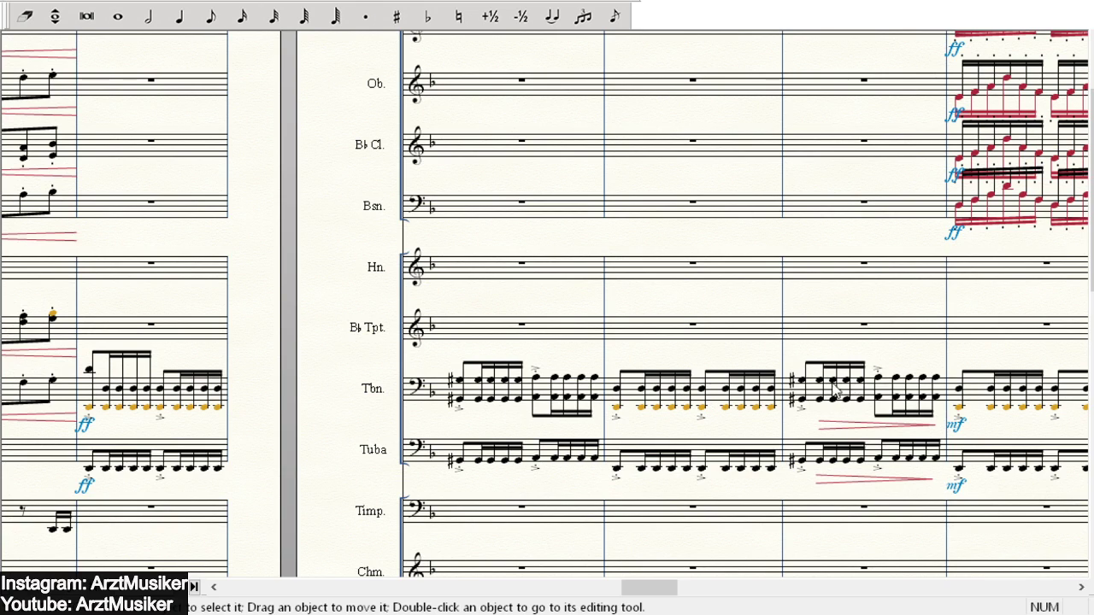
click(1083, 591)
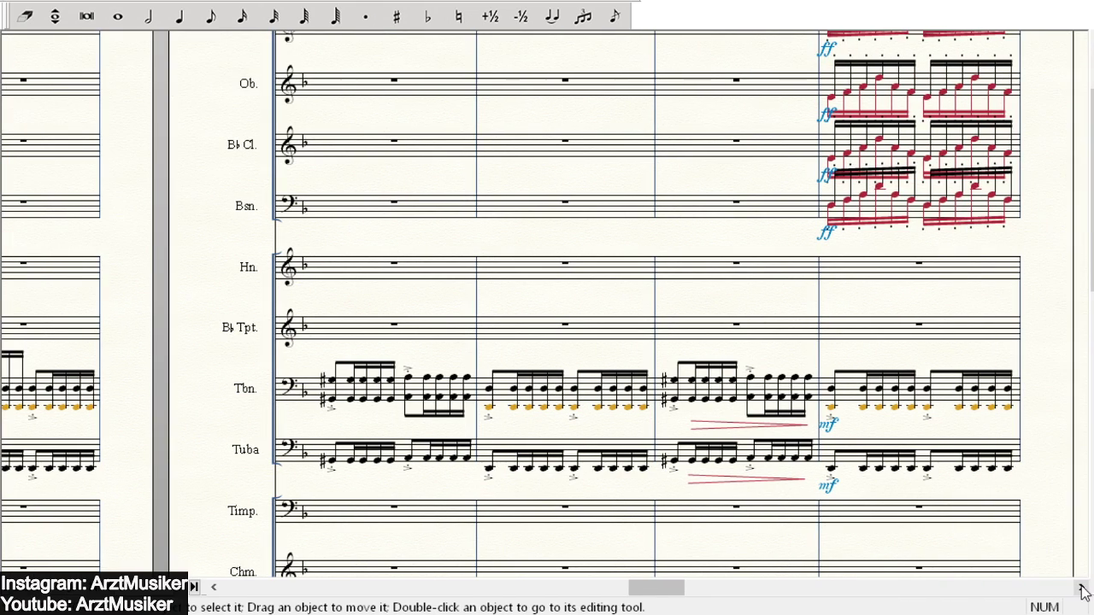